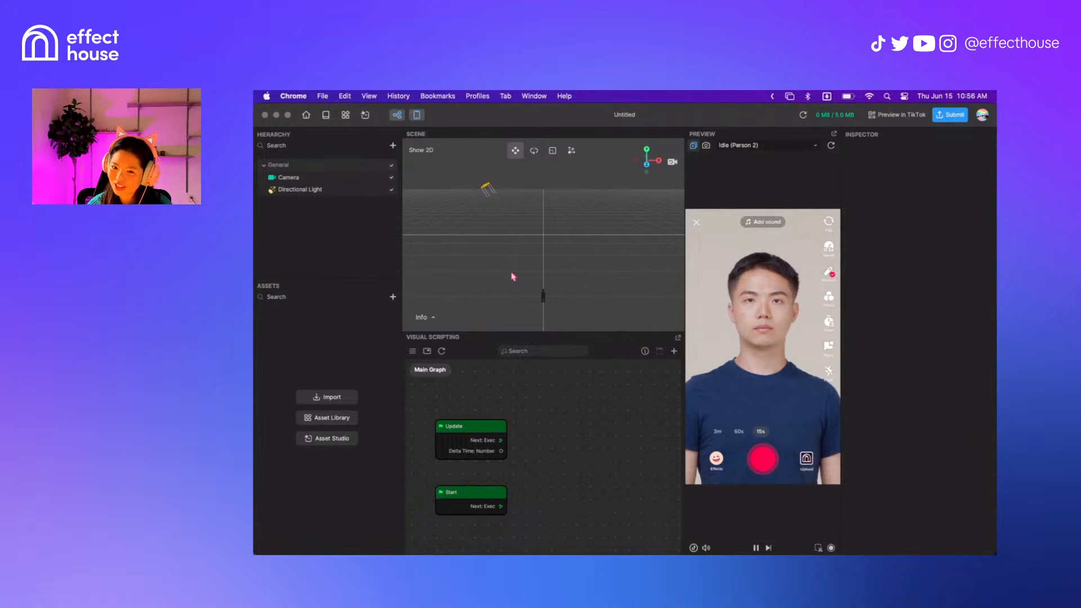
Bring the Effect House application with the untitled project to the foreground
click(345, 97)
click(301, 344)
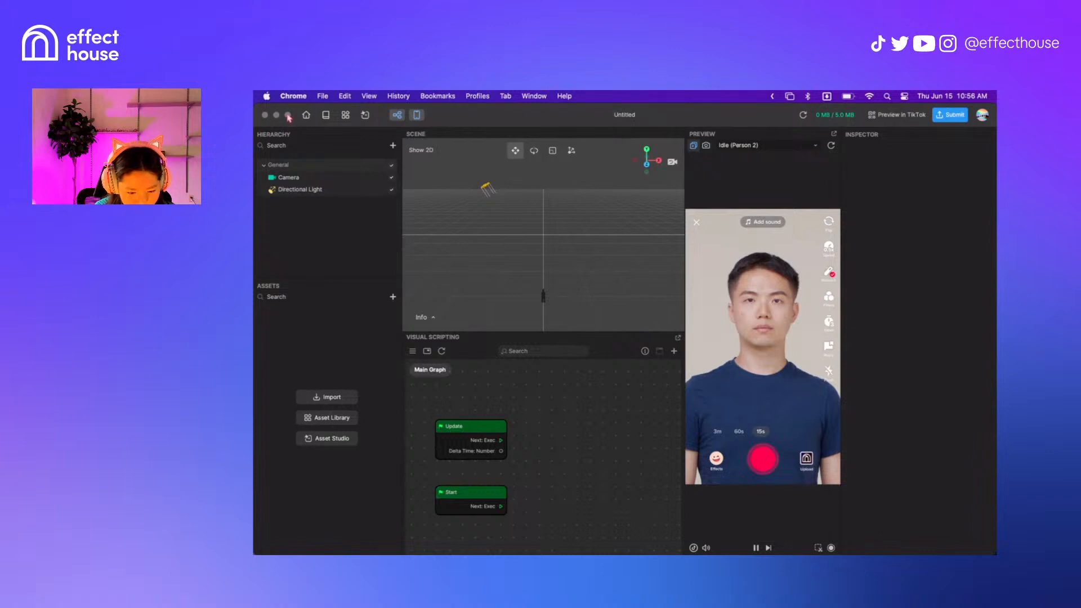
key(ctrl+Right)
key(ctrl+Up)
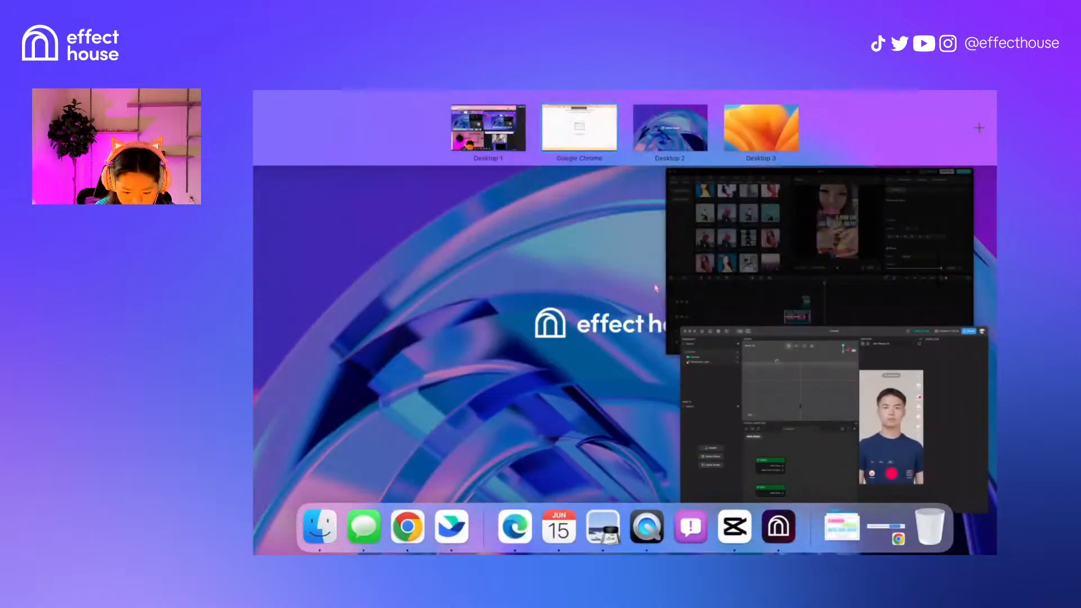
click(779, 529)
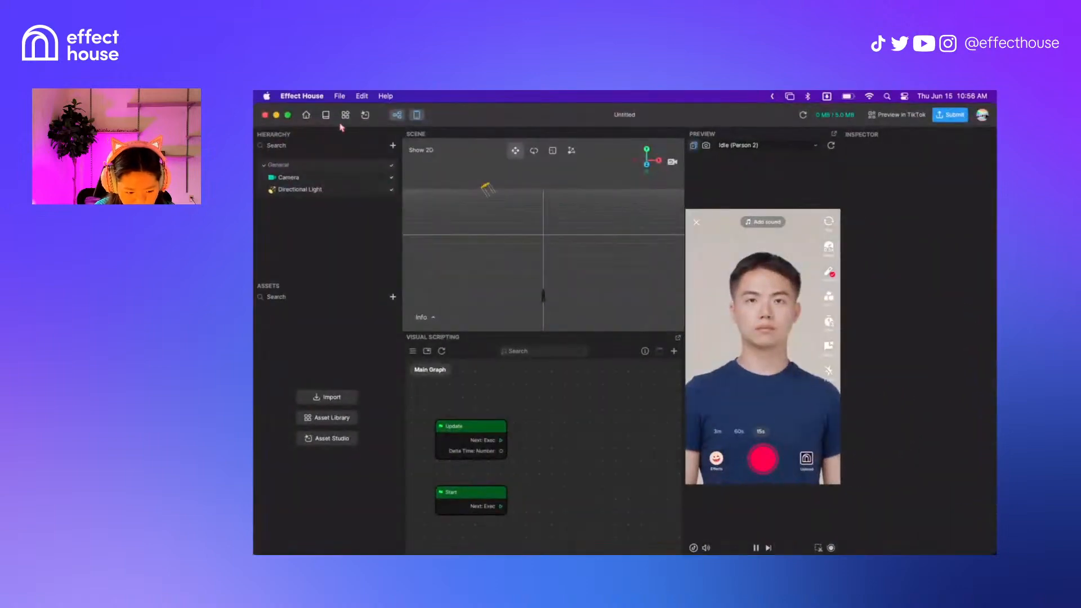
Launch the New User Guide, discarding the open untitled project, and begin the face sticker tutorial
click(338, 97)
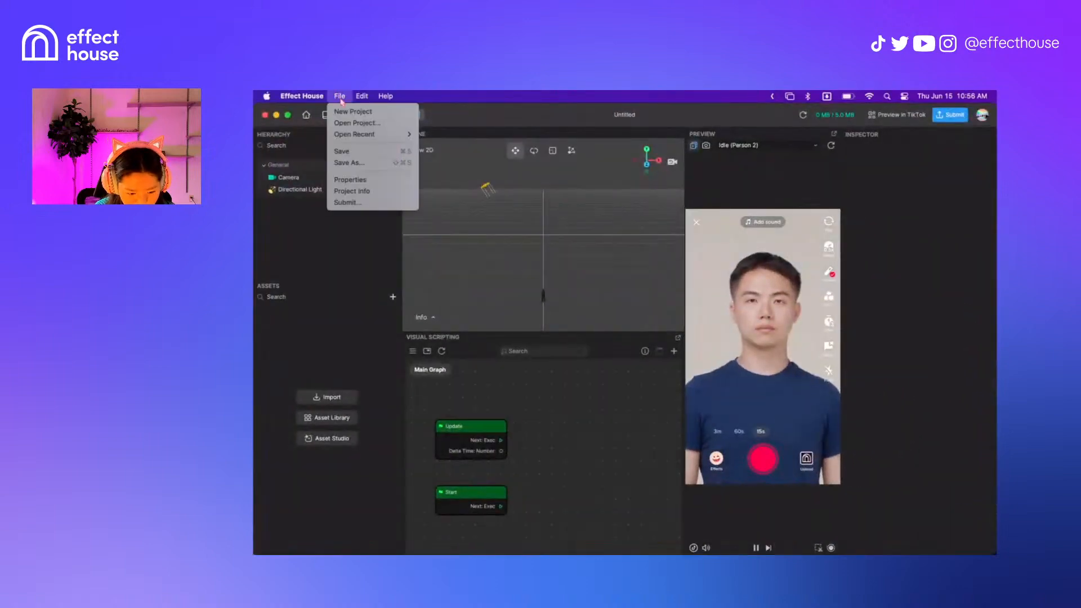
click(331, 241)
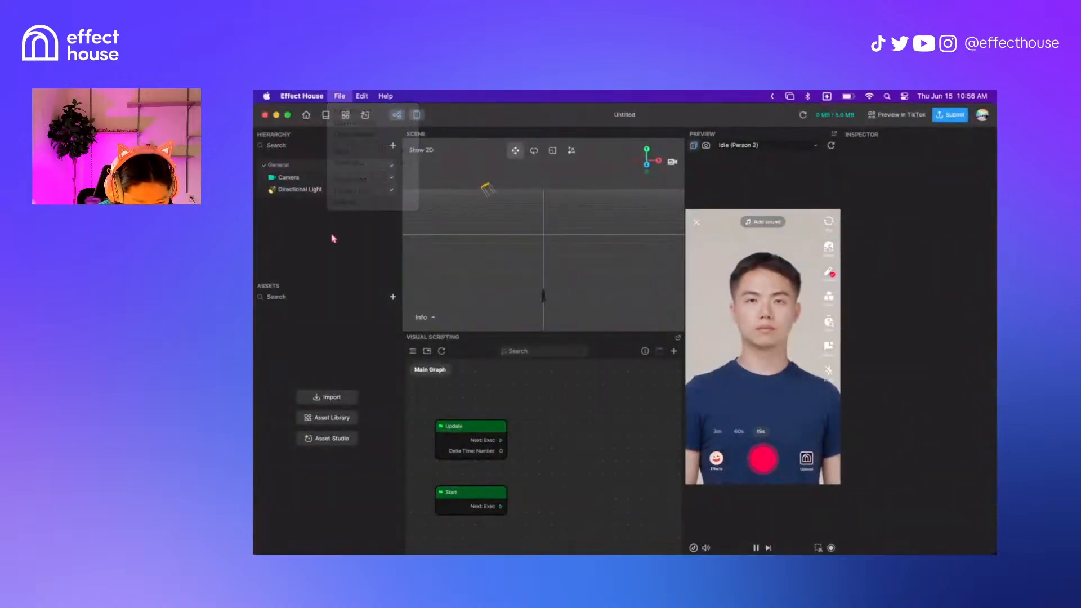
click(382, 96)
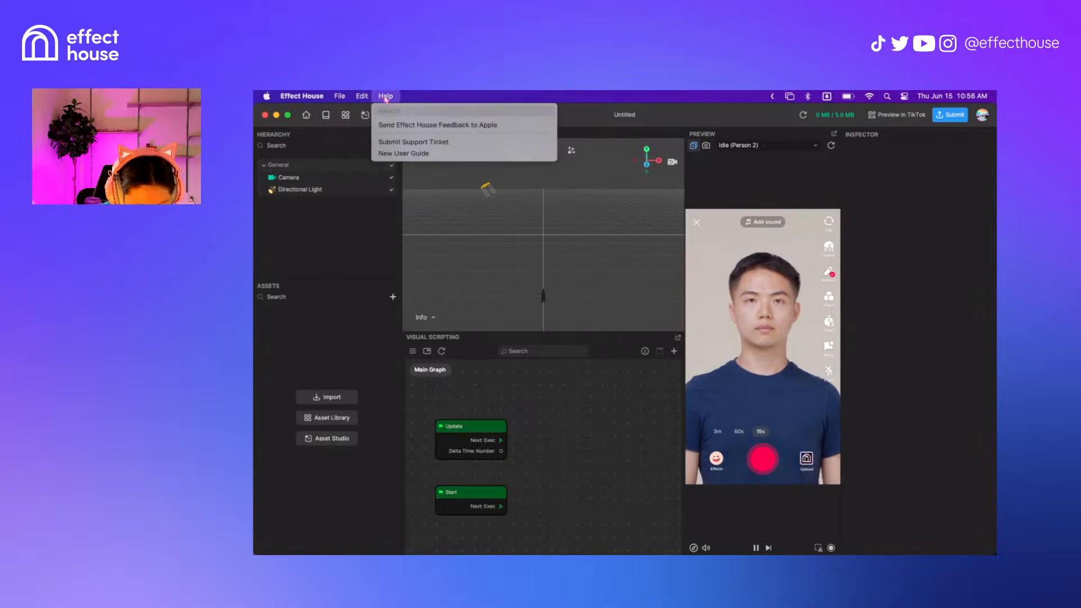
click(400, 155)
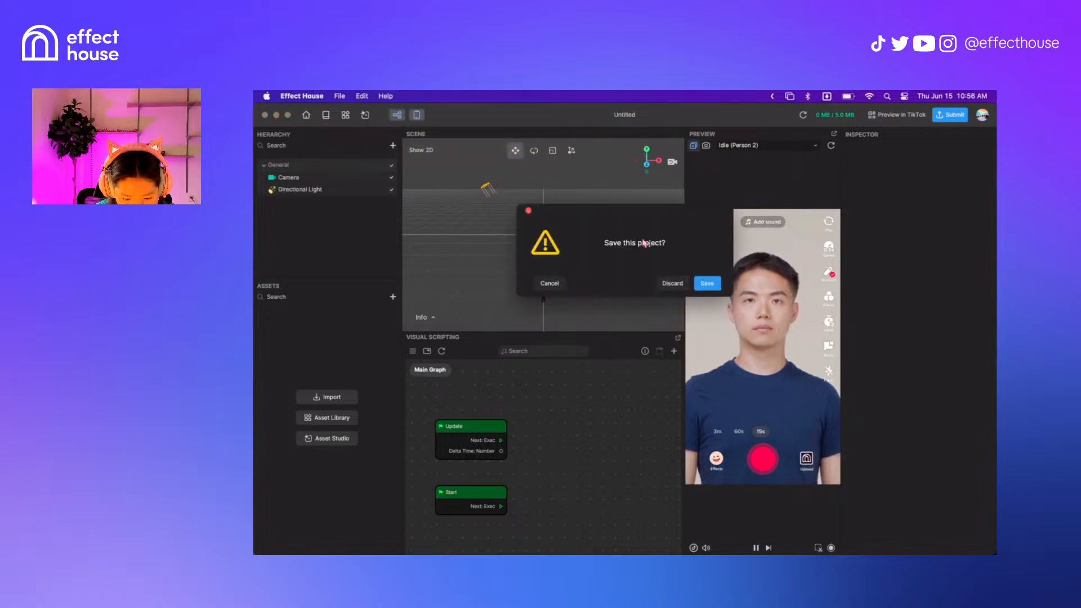
click(677, 283)
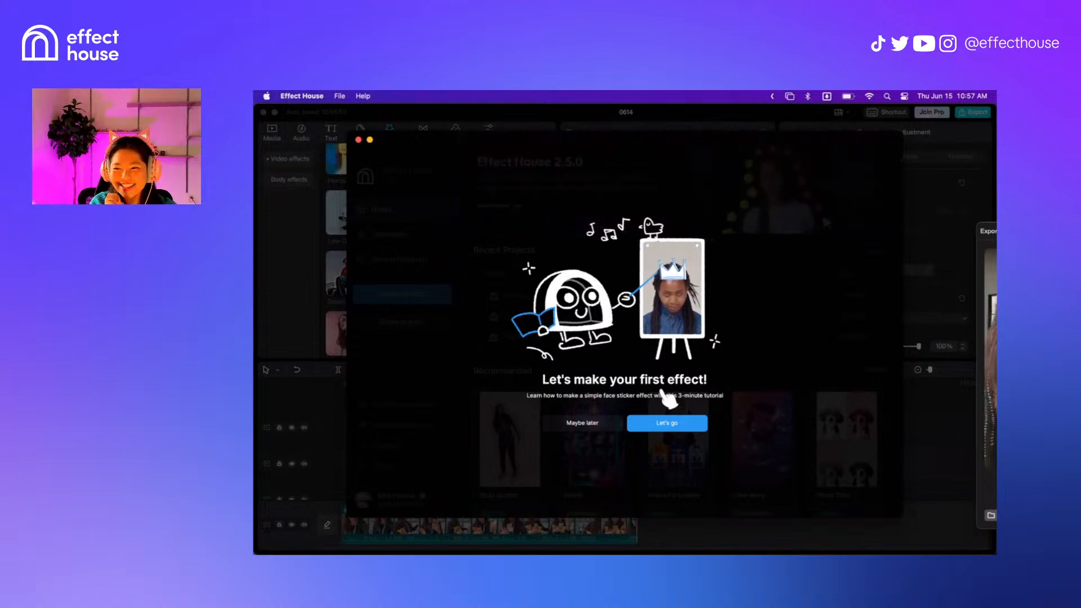
click(692, 423)
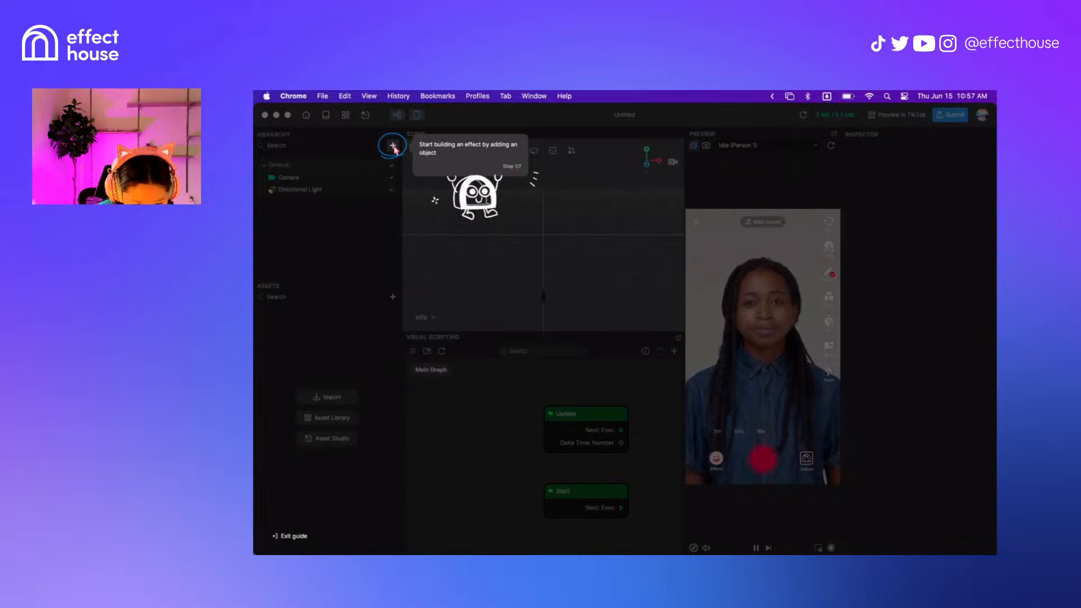
Follow the guide to add a Face Sticker object to the hierarchy and bring up the options for adding an asset
key(ctrl+Up)
click(835, 387)
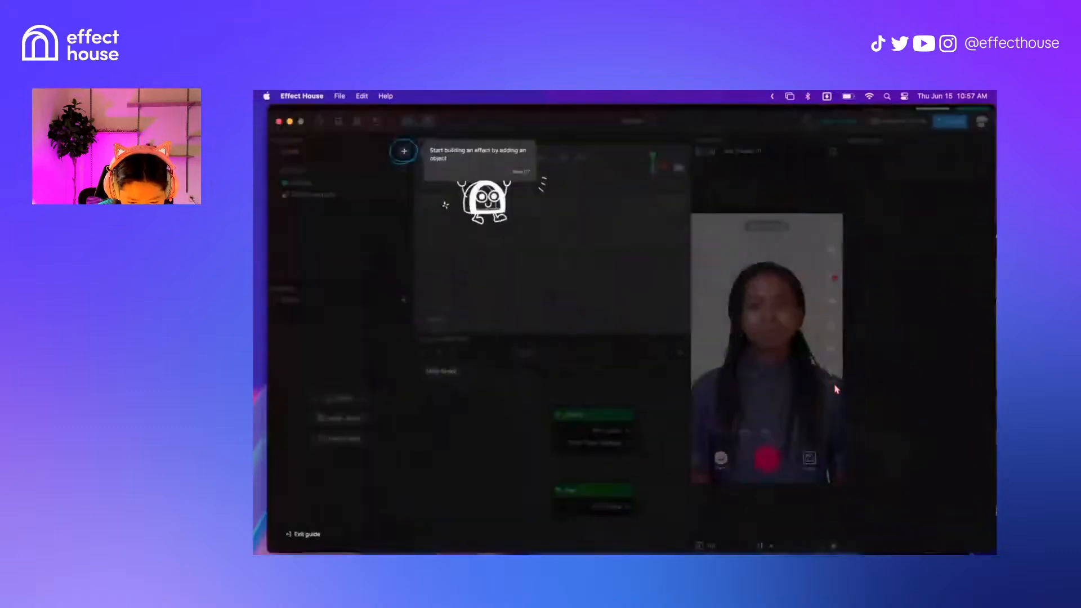
click(392, 147)
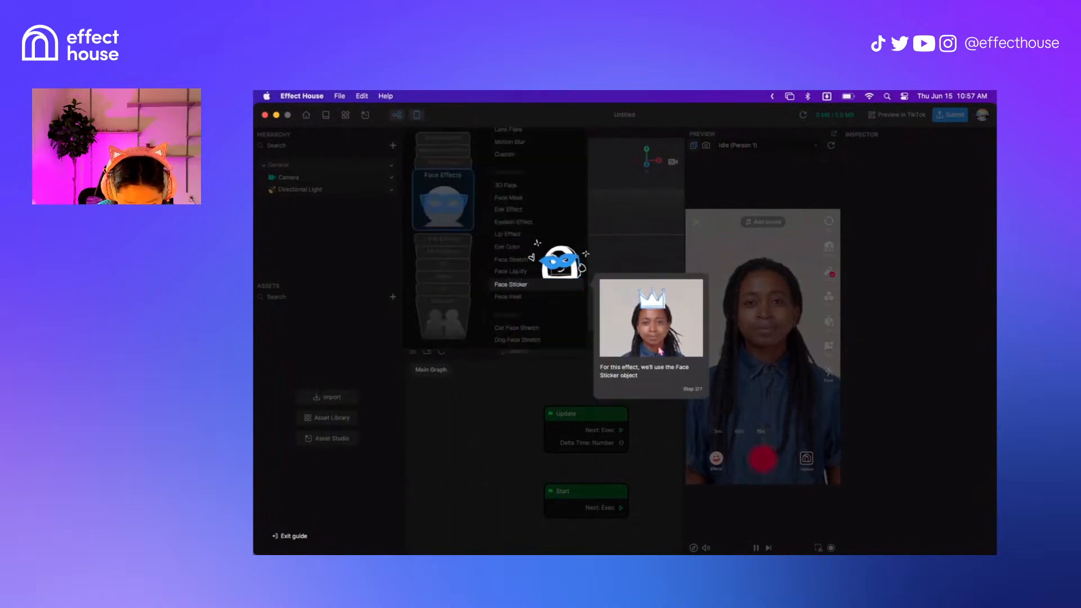
click(521, 286)
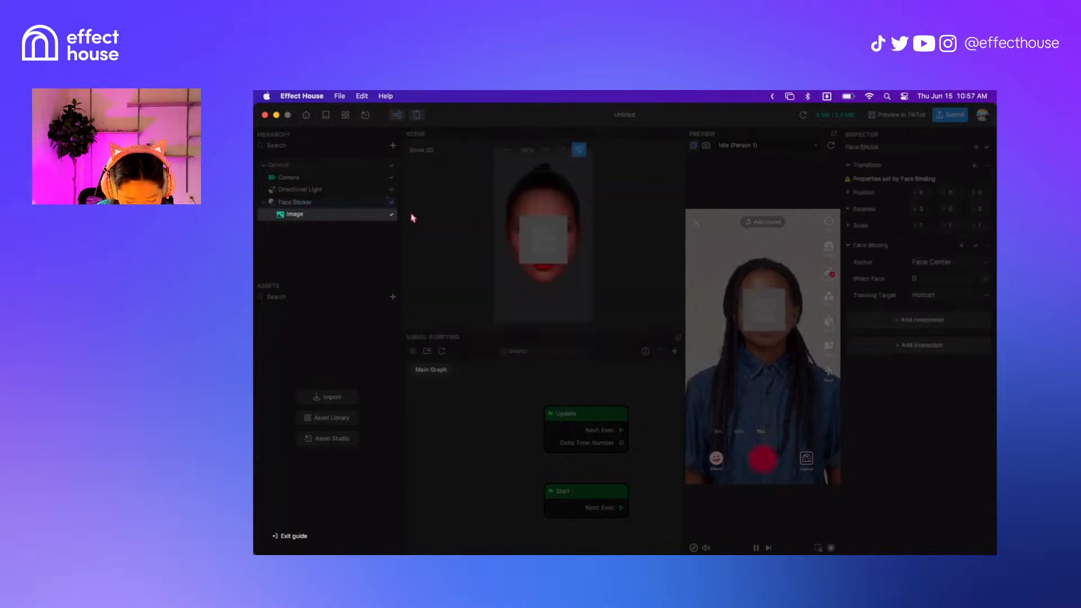
click(393, 297)
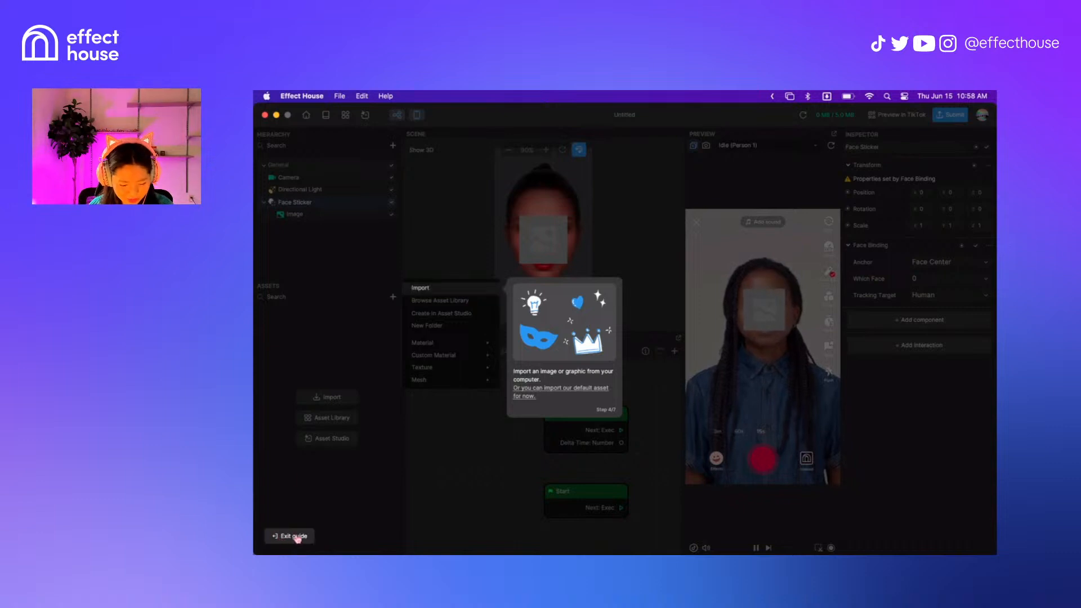
Exit the New User Guide and create a new blank project
click(295, 536)
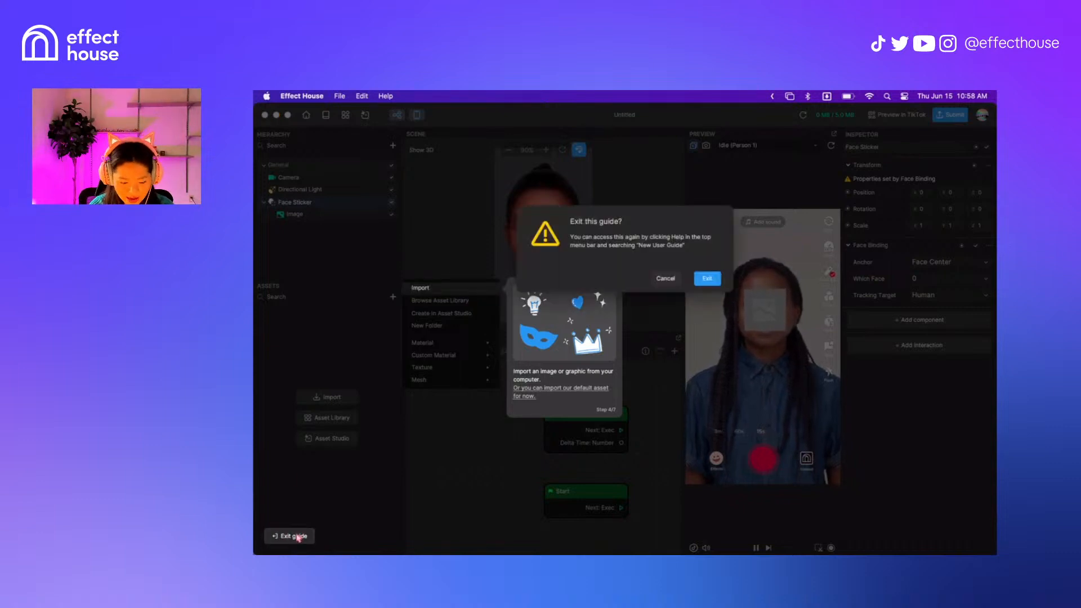
click(707, 278)
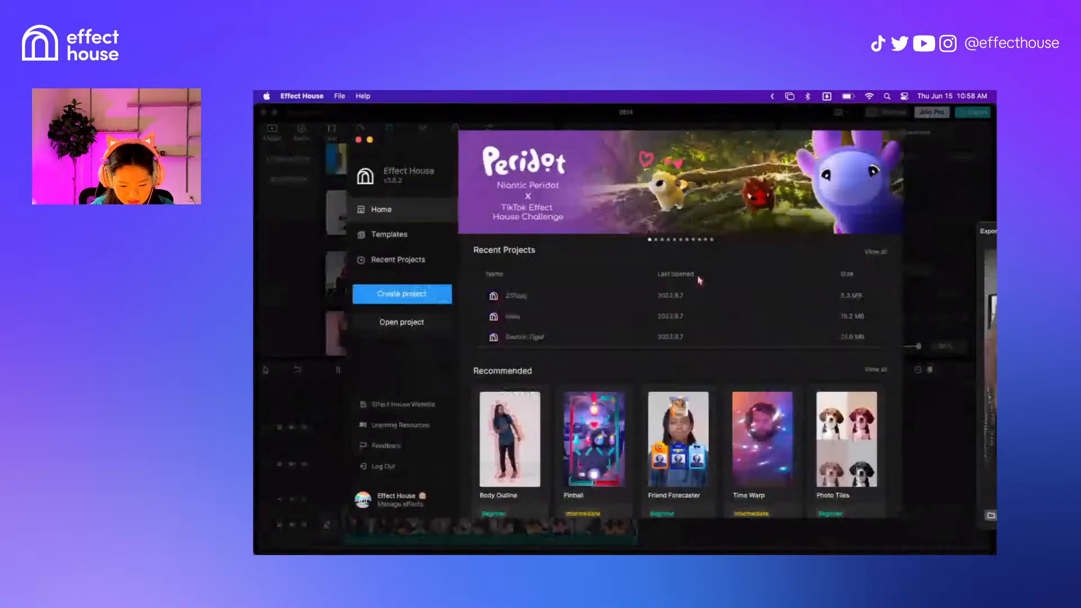
click(418, 296)
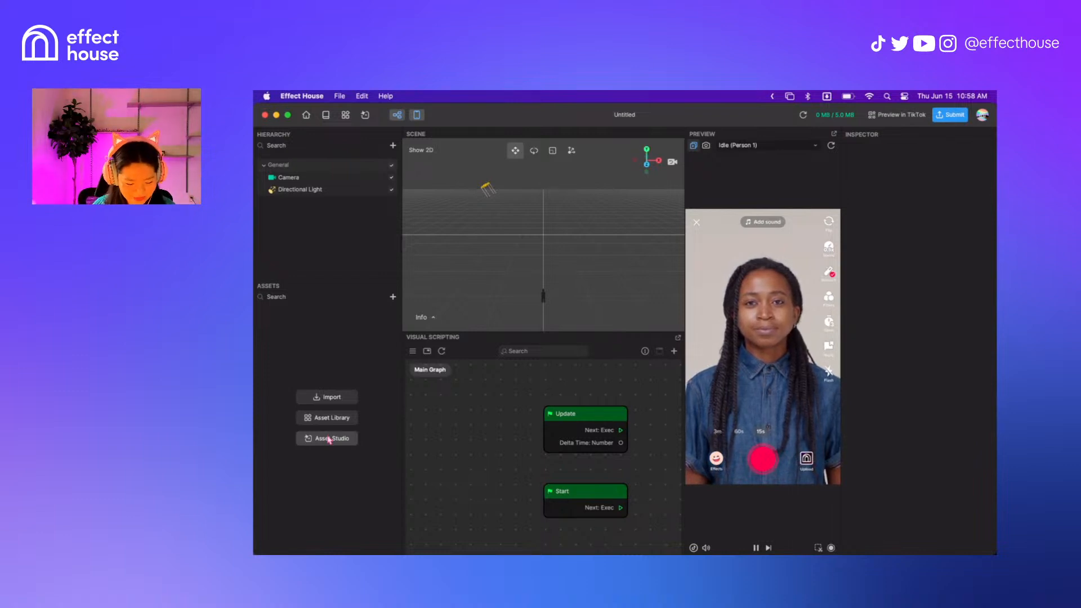
Generate face masks in Asset Studio from the prompt "a tiger"
click(343, 444)
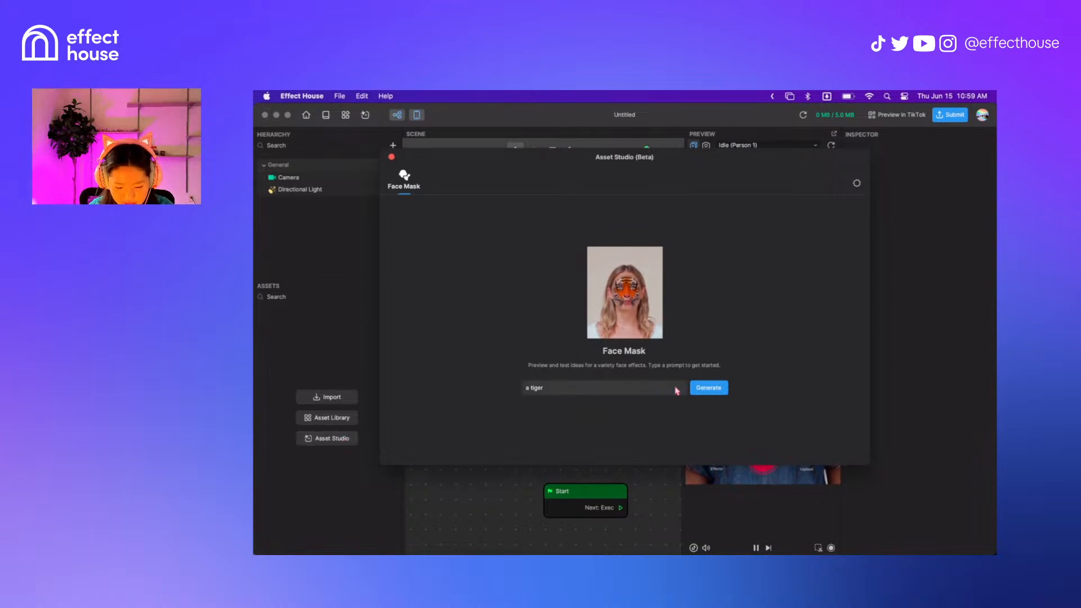
click(600, 387)
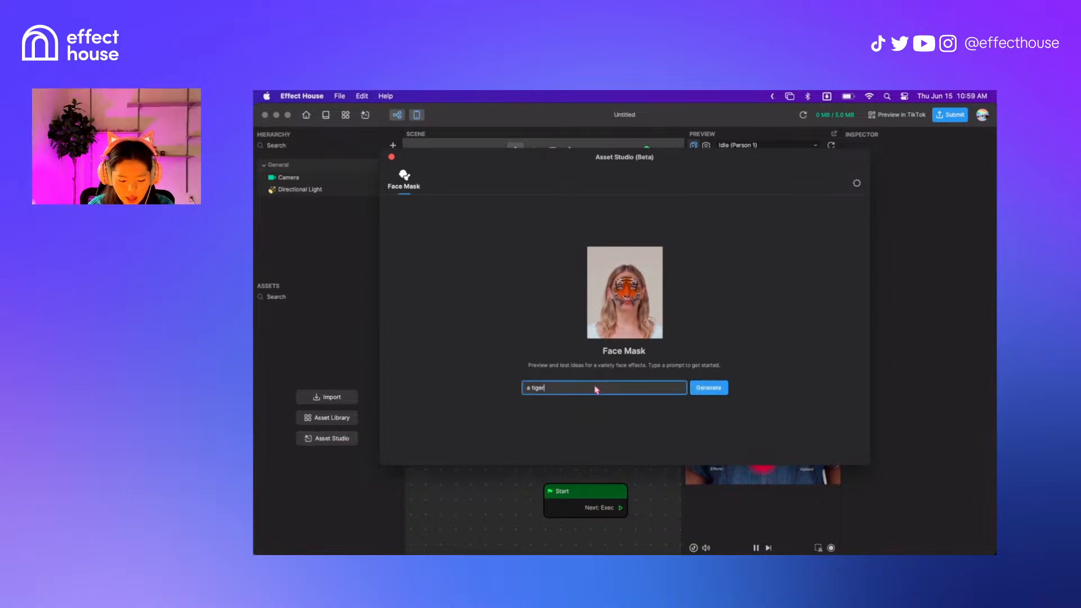
click(712, 392)
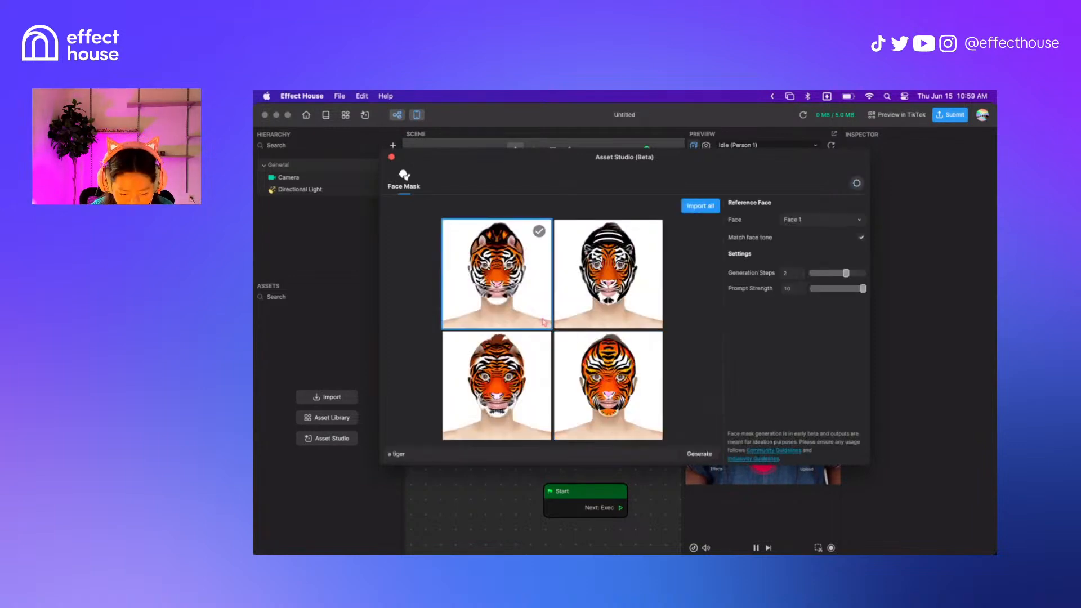
Import only the first generated tiger face mask into the project assets and close Asset Studio
mouse_move(542, 230)
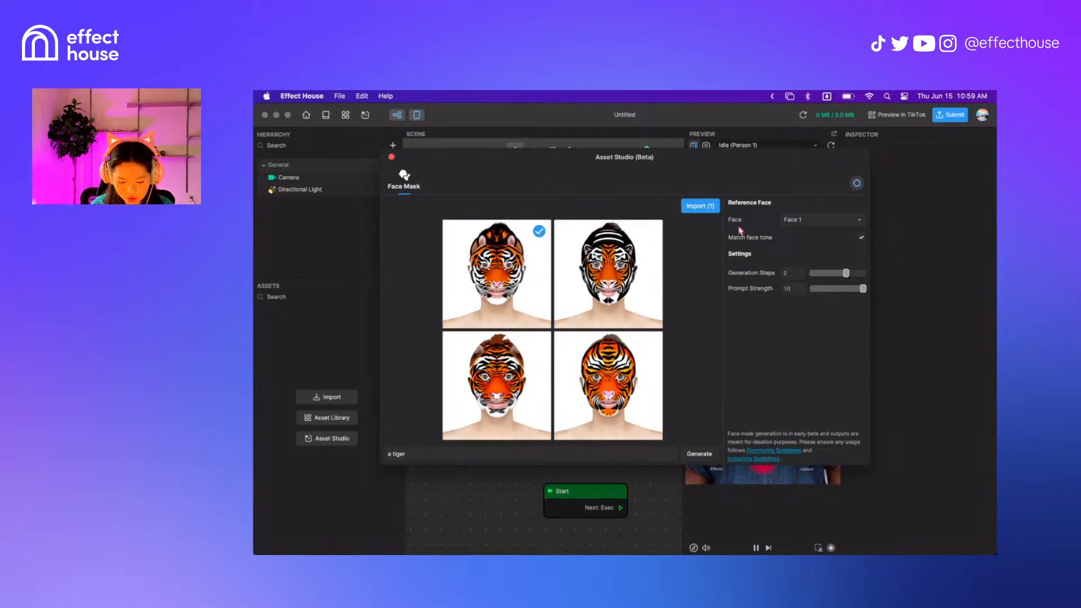
click(712, 209)
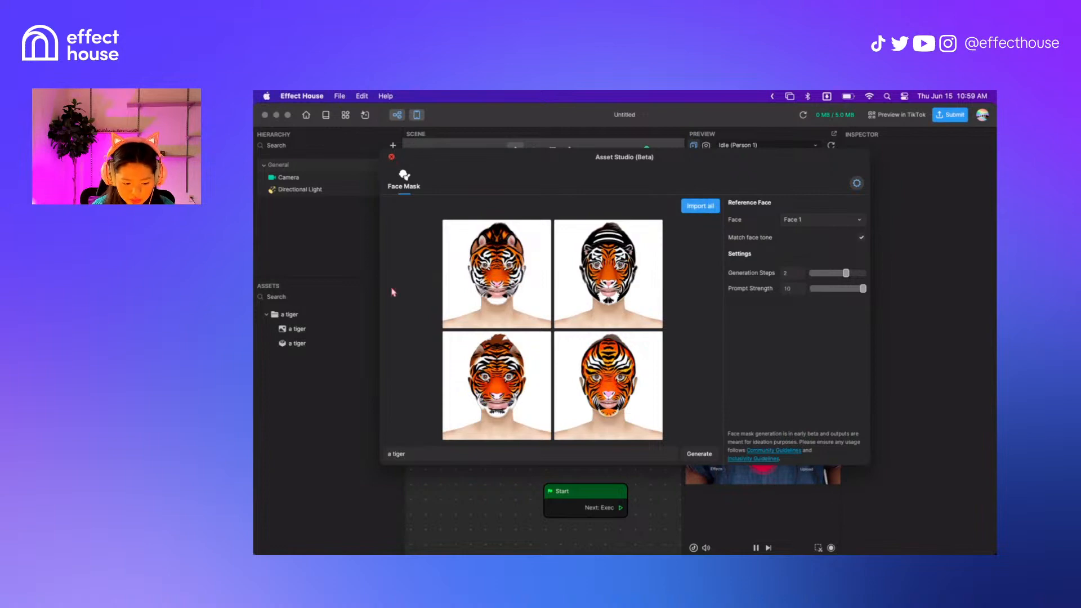
click(391, 157)
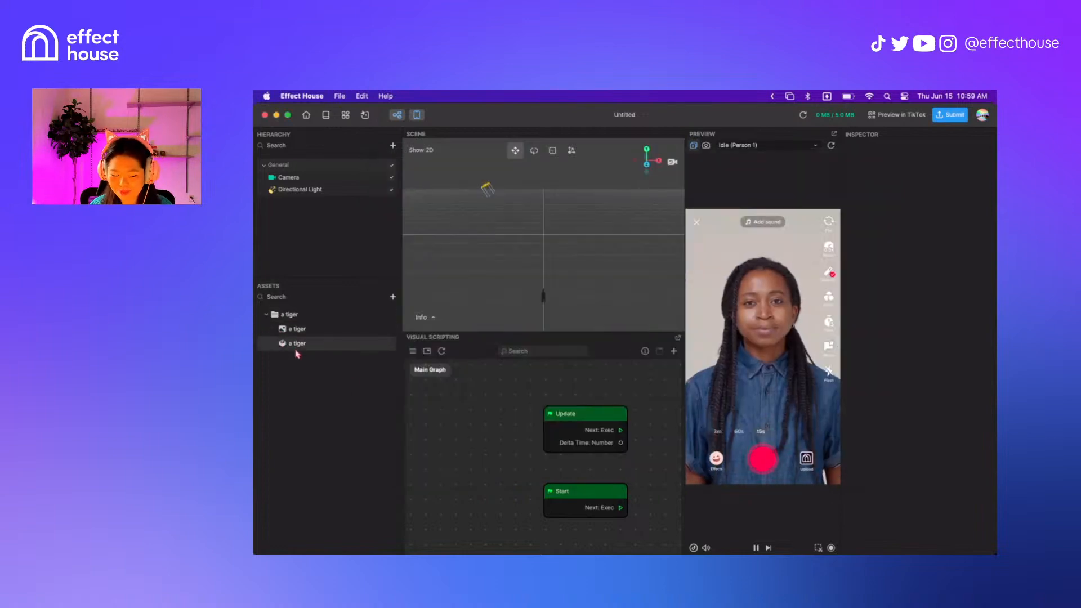
Inspect the imported tiger texture and prefab, and add the "a tiger" prefab to the scene hierarchy
click(294, 328)
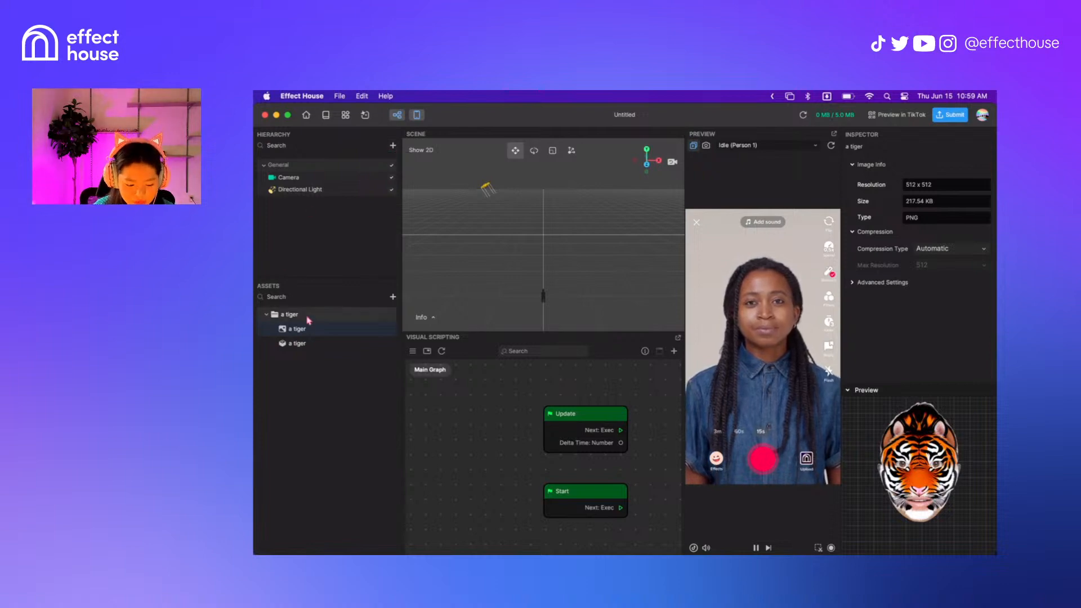
click(285, 345)
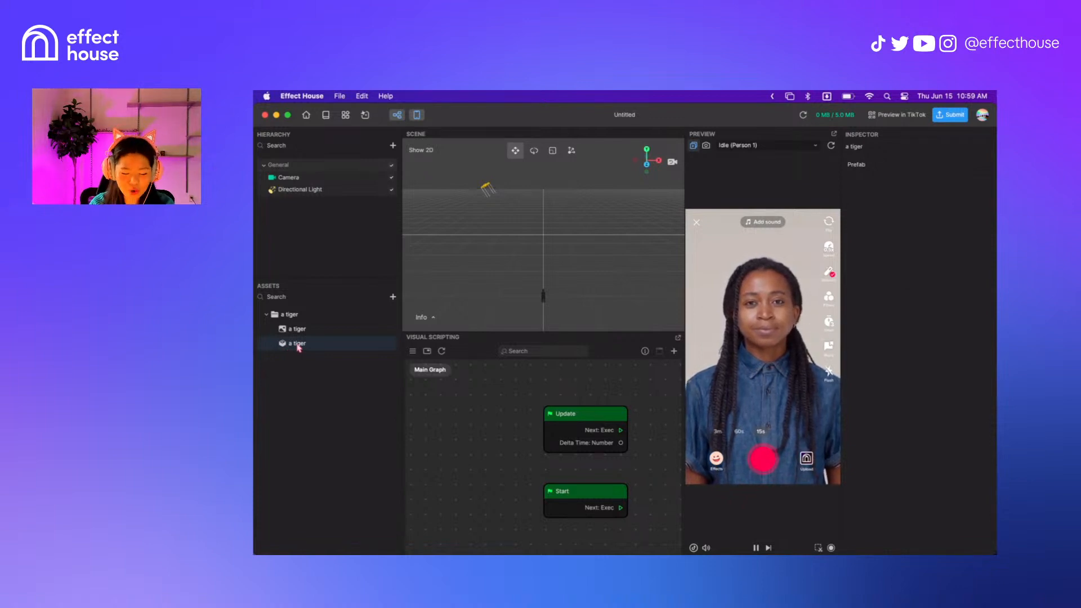
drag(299, 346, 322, 221)
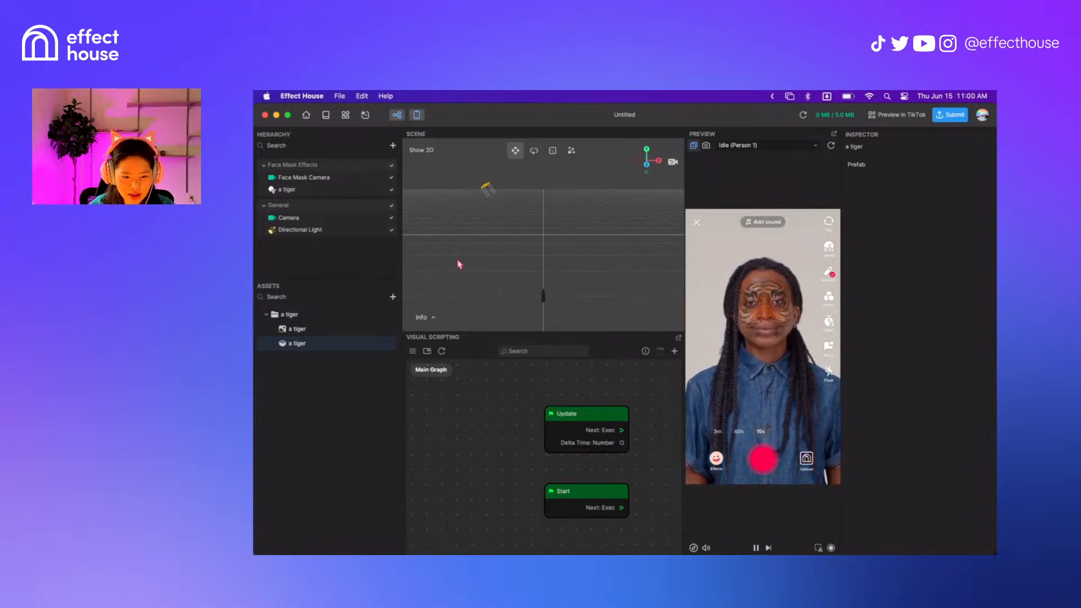
Set the tiger face mask's opacity to 1.00 and its blend mode to Color Burn, trying out Overlay and Screen first
click(319, 192)
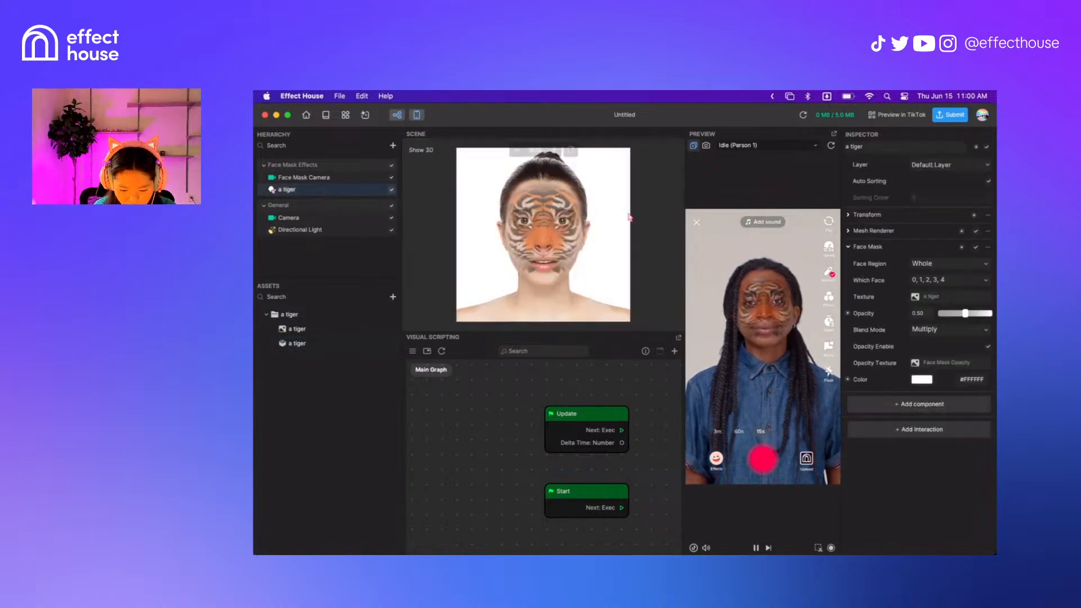
drag(967, 315, 995, 307)
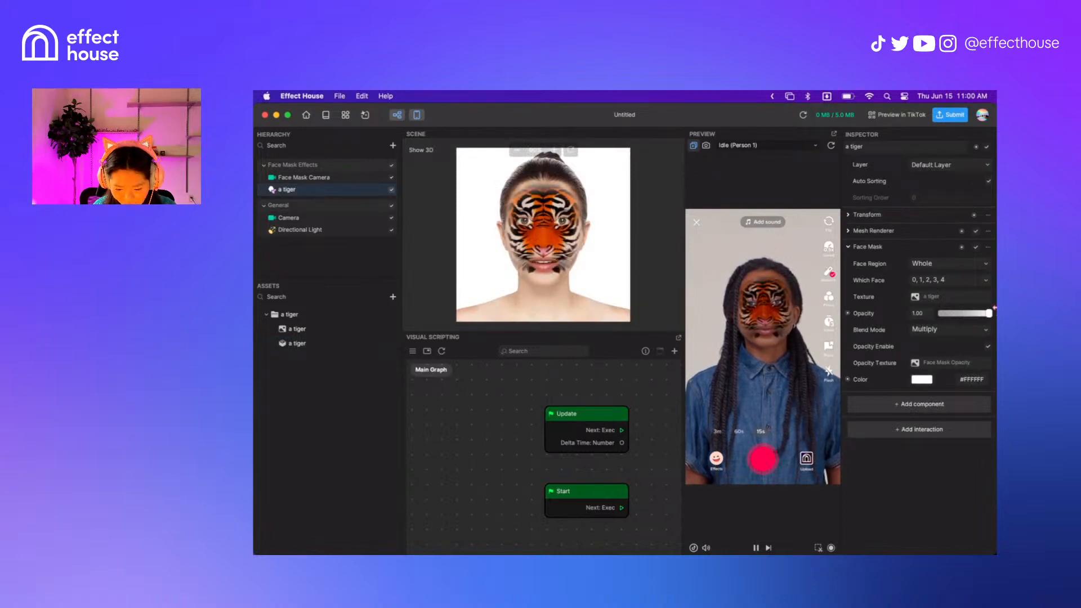
click(927, 331)
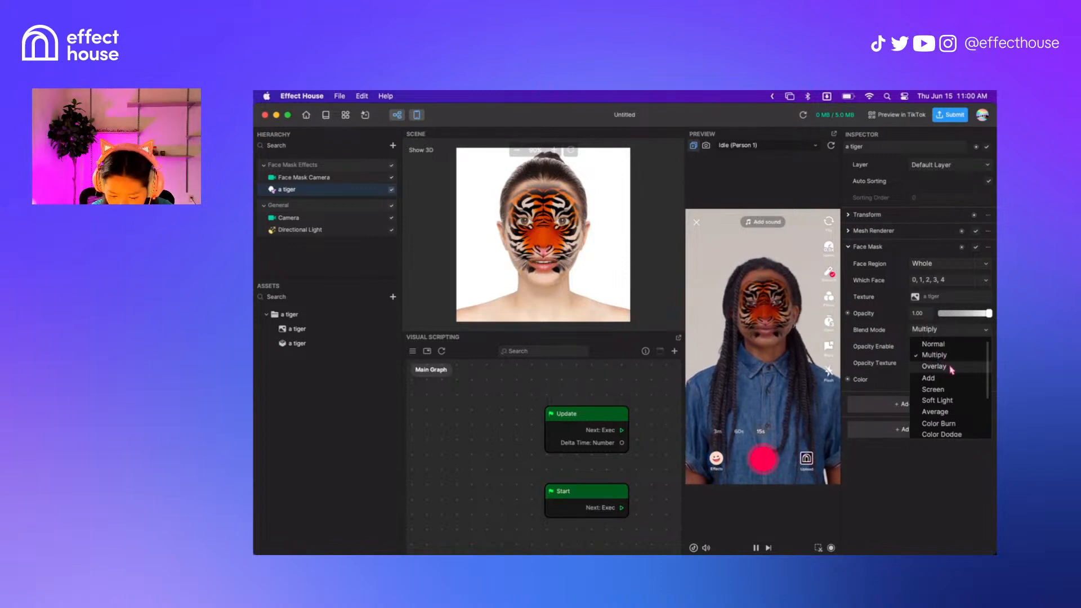
click(949, 367)
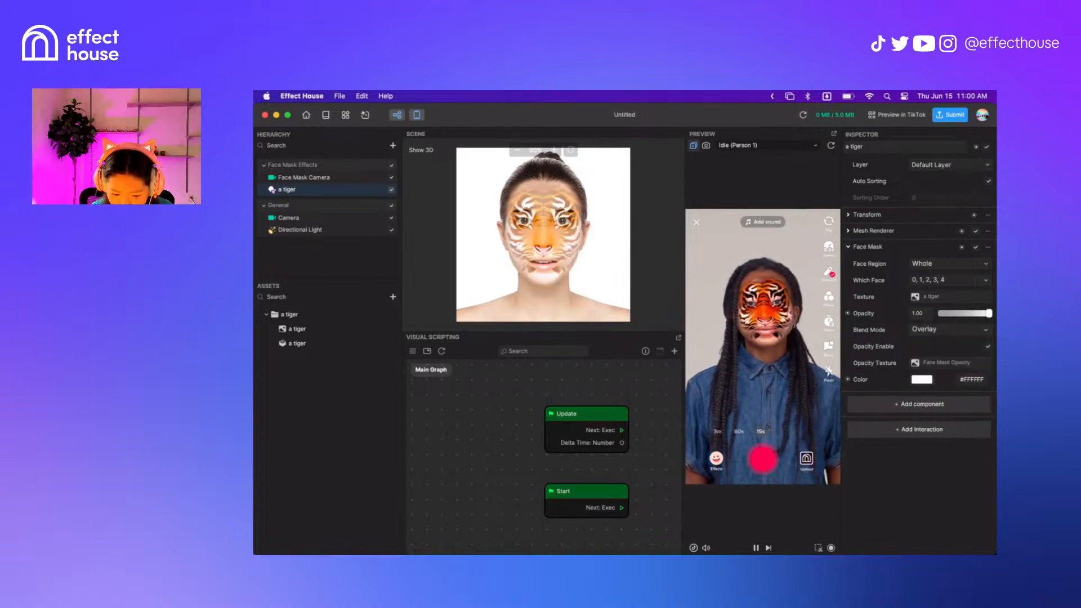
click(939, 330)
click(941, 391)
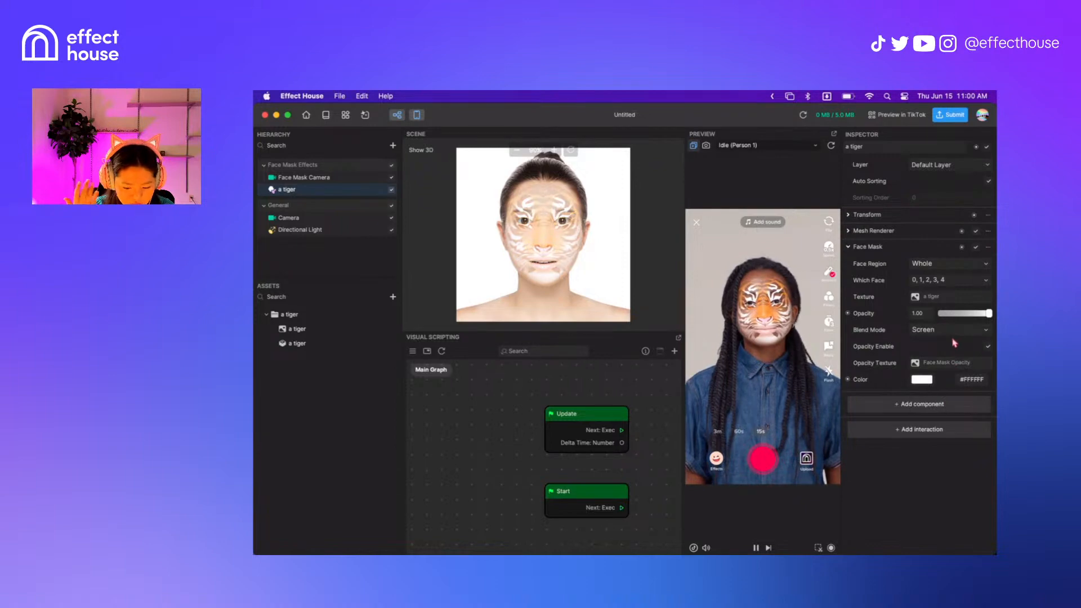
click(951, 330)
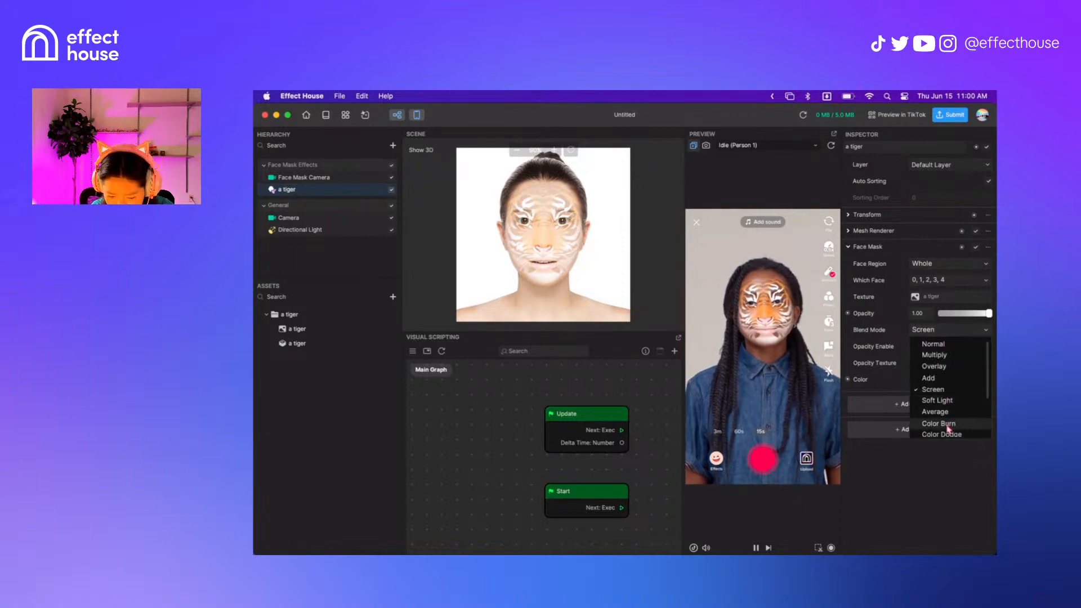
click(947, 425)
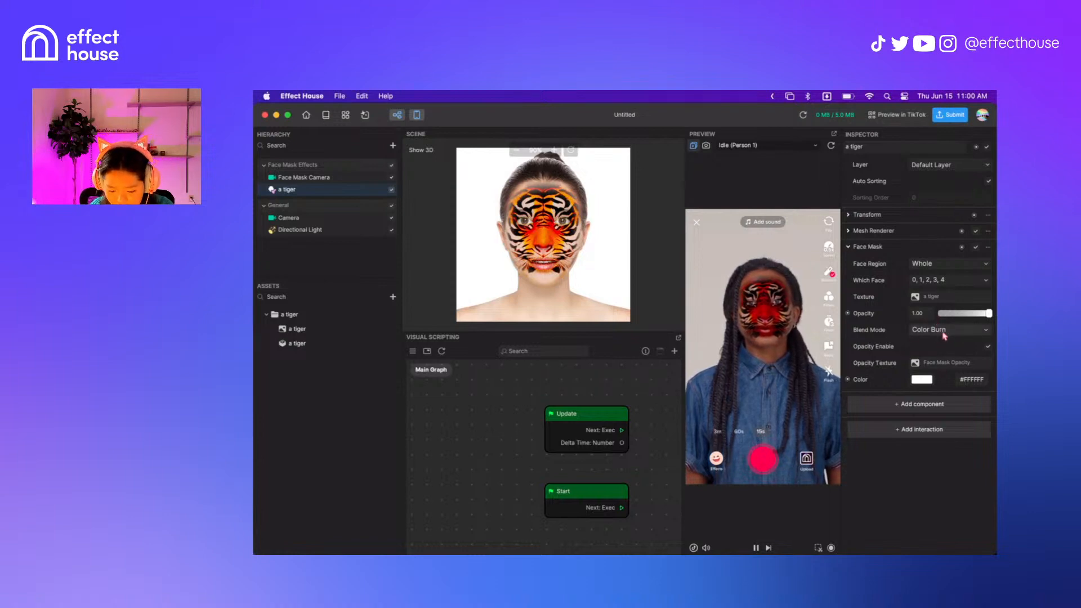
Switch the preview footage to the two-person video Nodding (Group 1)
click(769, 147)
mouse_move(708, 209)
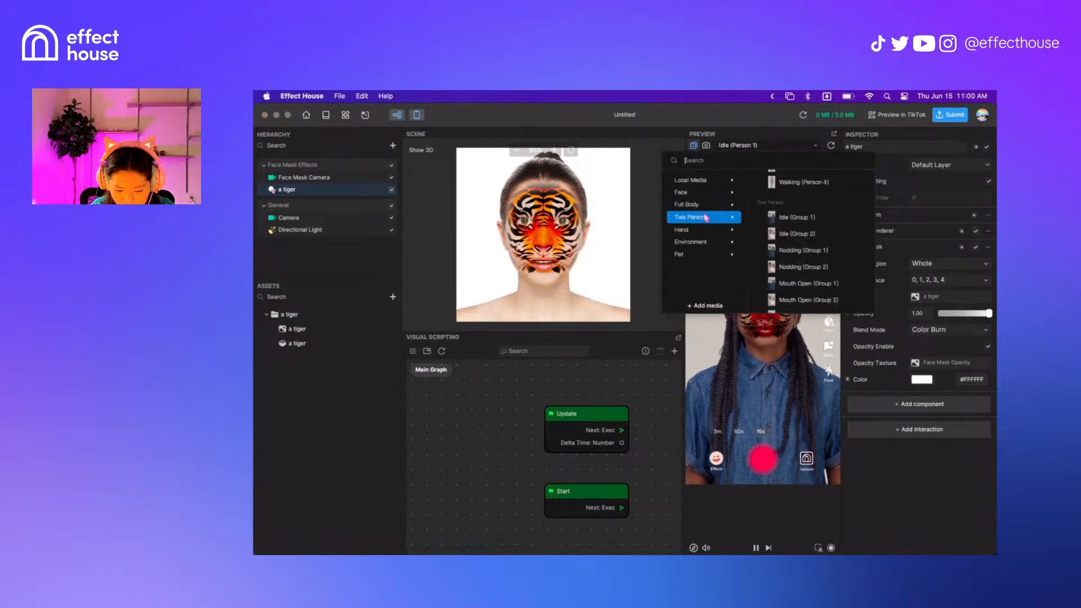
click(804, 251)
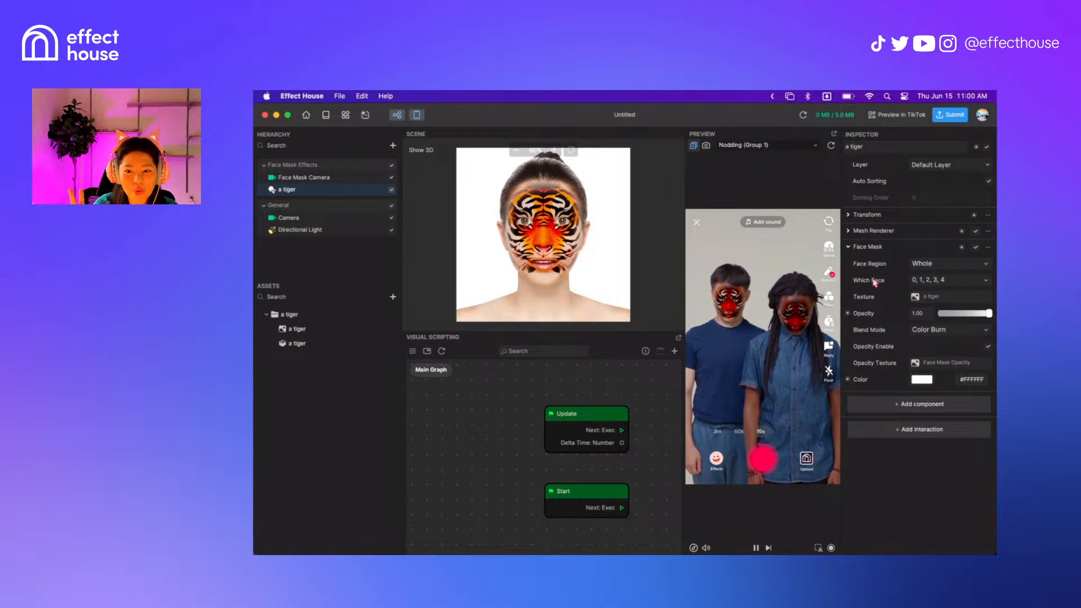
Restrict the tiger face mask to face 0 only by excluding faces 1, 2, 3 and 4
click(930, 282)
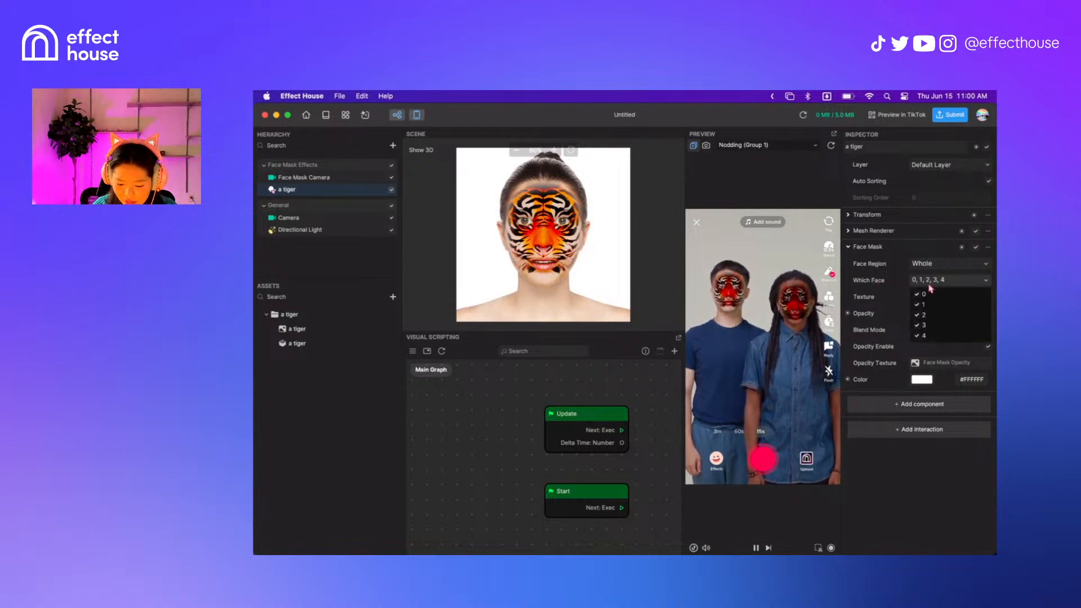
click(926, 304)
click(926, 315)
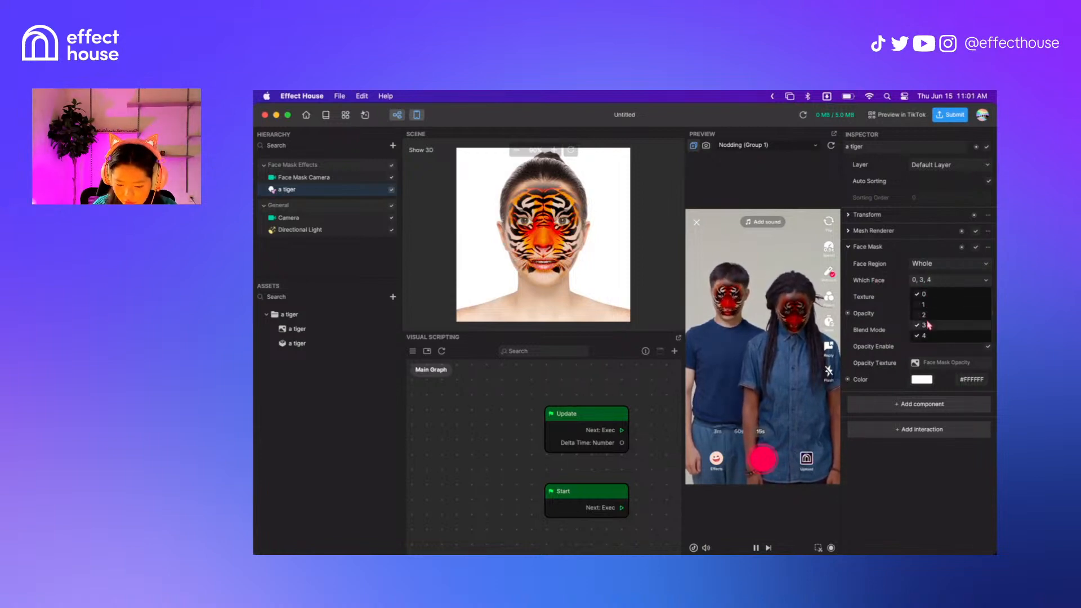
click(926, 325)
click(926, 336)
click(907, 471)
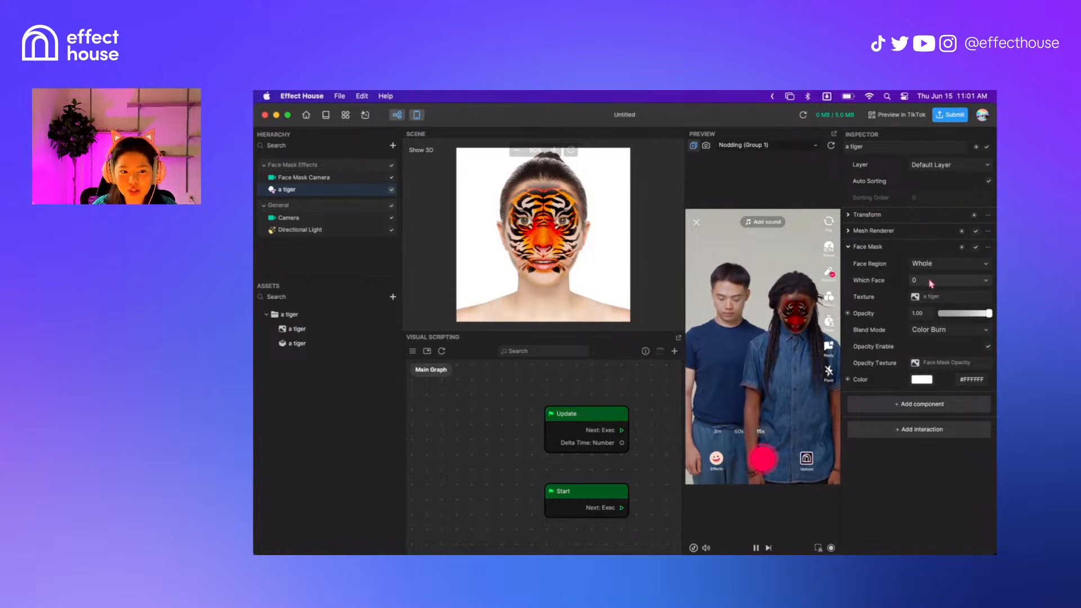
click(926, 281)
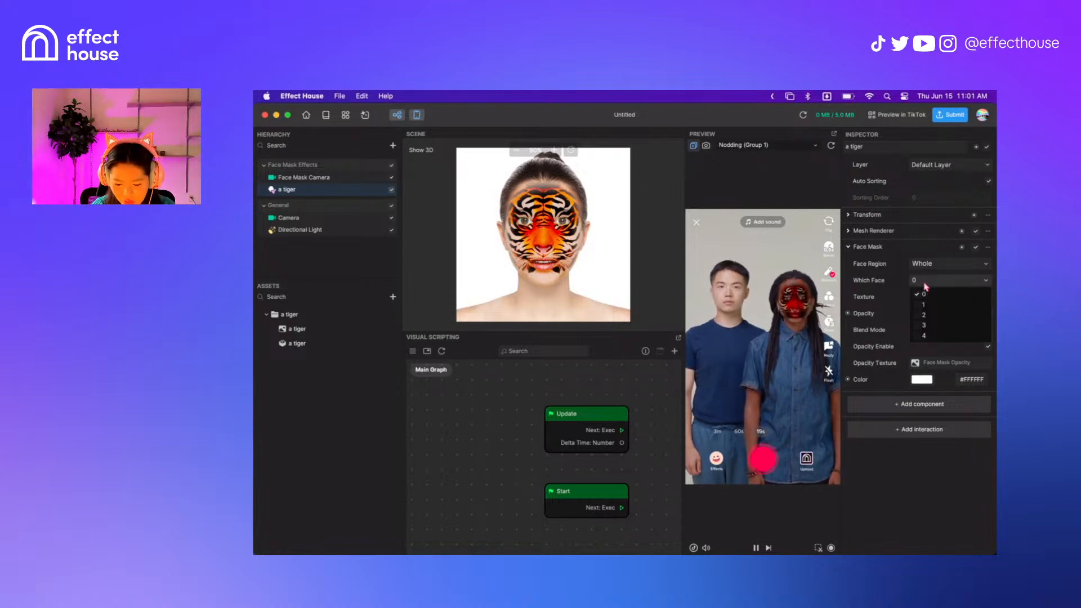
click(926, 294)
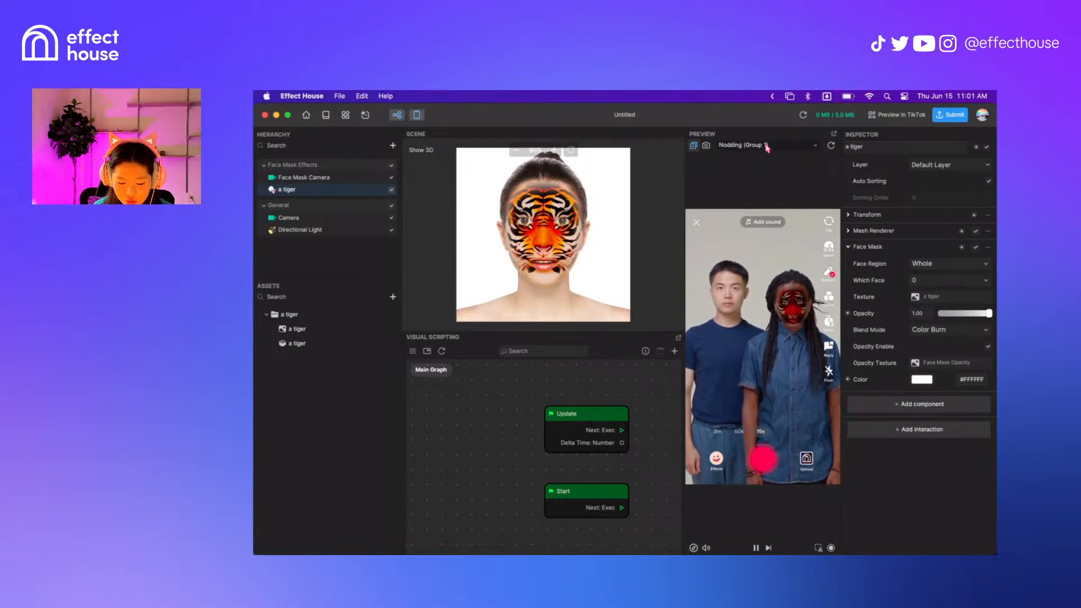
Switch the preview footage to the single-face video Idle (Person 2)
click(743, 144)
mouse_move(719, 219)
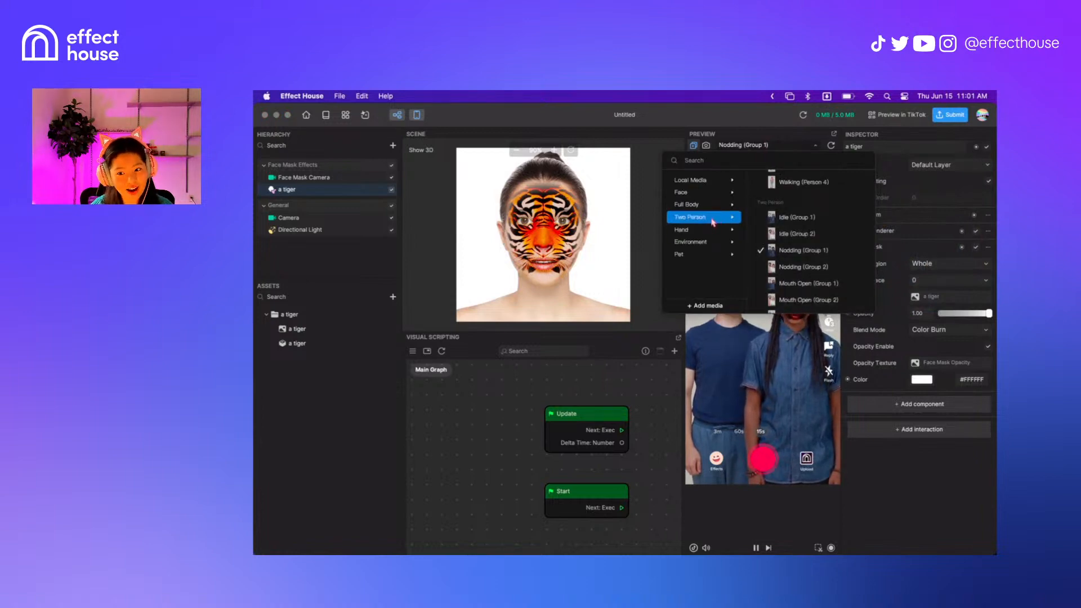
mouse_move(798, 218)
scroll(801, 222, up, 5)
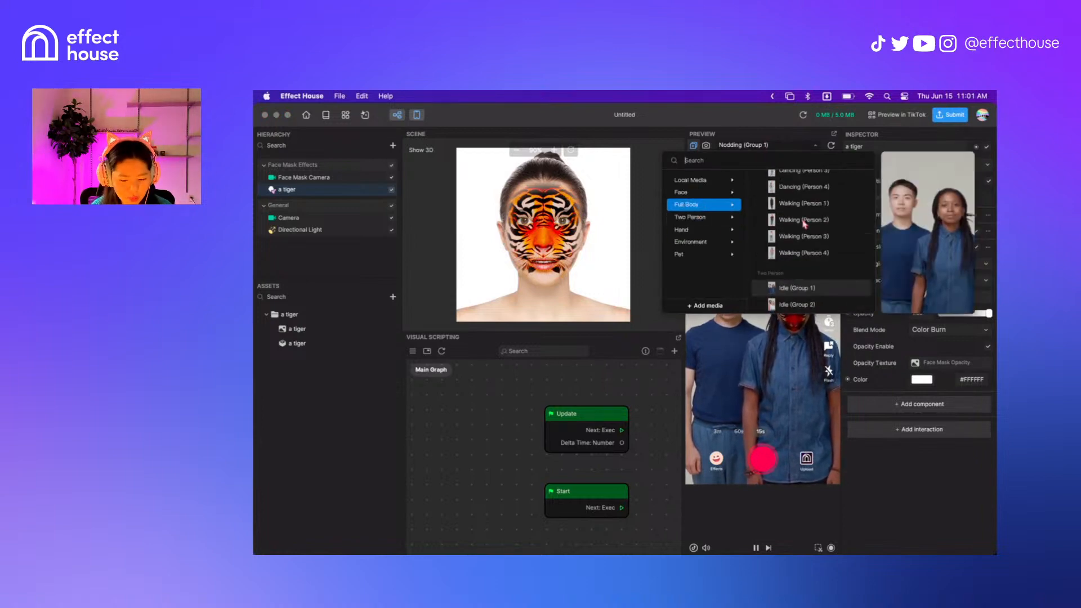
scroll(801, 225, up, 10)
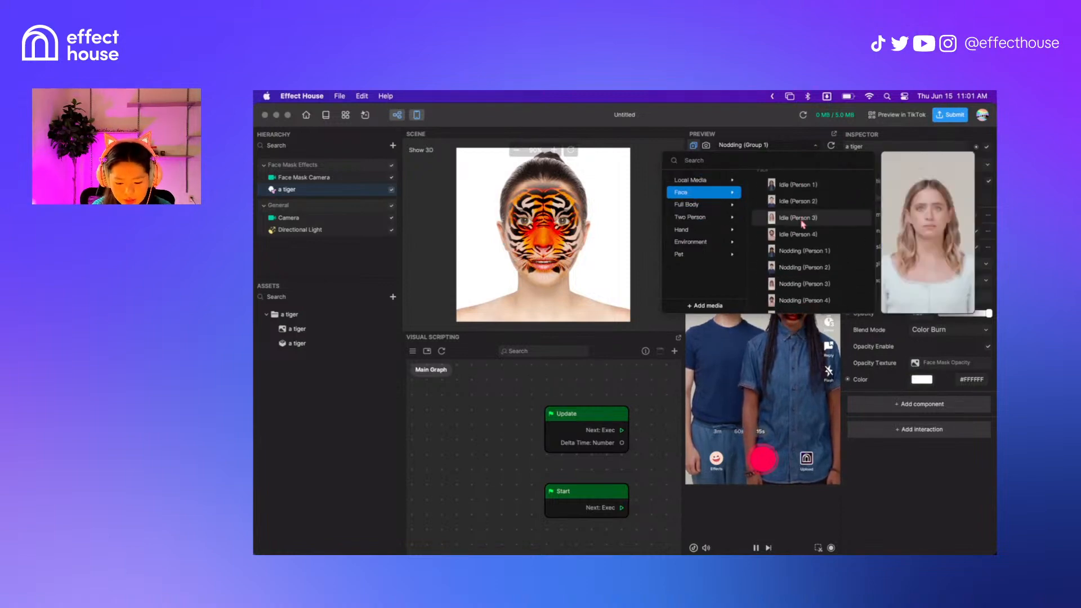
click(796, 201)
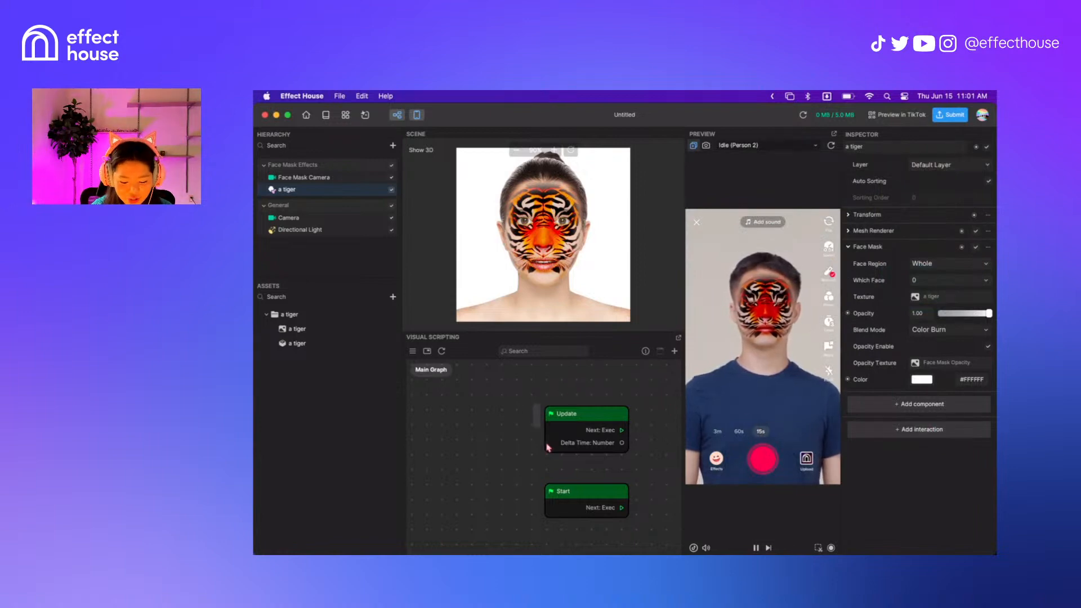
Delete the Update and Start nodes from the main graph, and give the tiger mask a Tap Screen to Toggle Visibility interaction
drag(535, 405, 580, 515)
key(BackSpace)
click(923, 430)
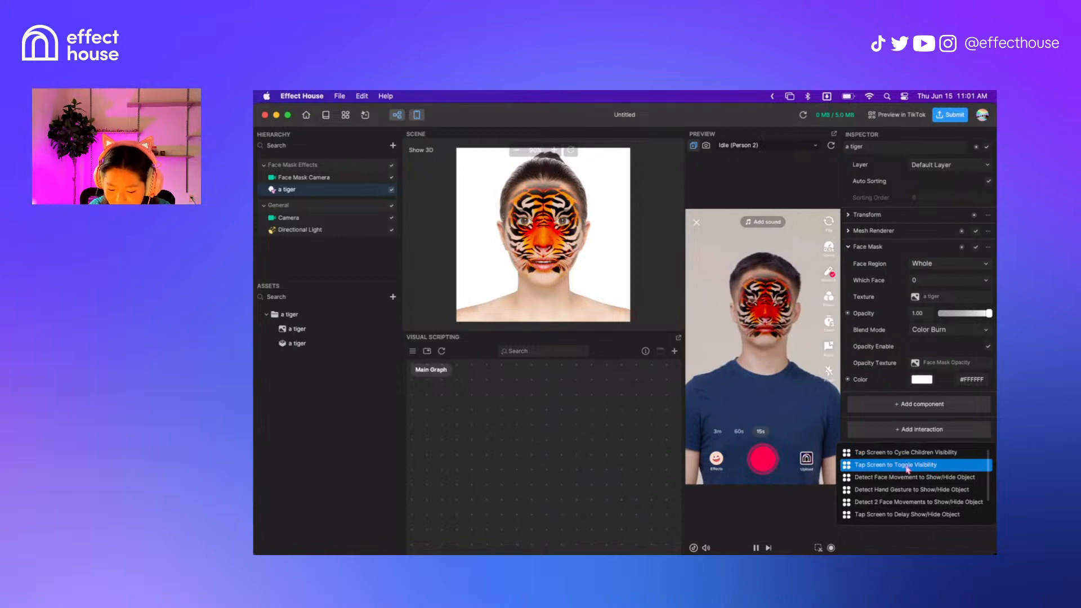
click(909, 467)
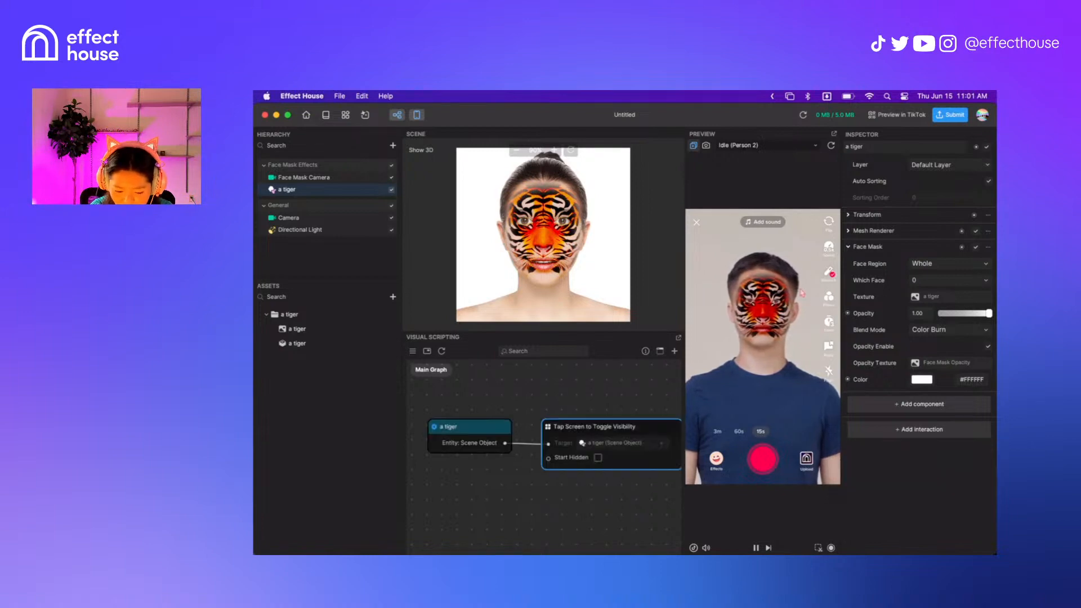
click(786, 353)
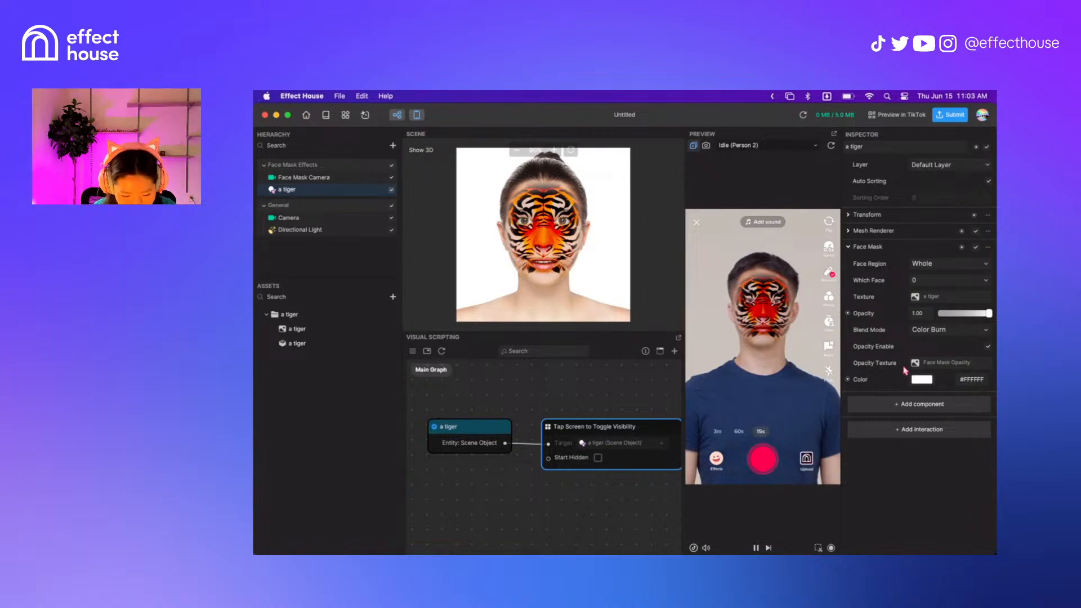
Remove both the tiger object node and the Tap Screen to Toggle Visibility node from the main graph
click(635, 396)
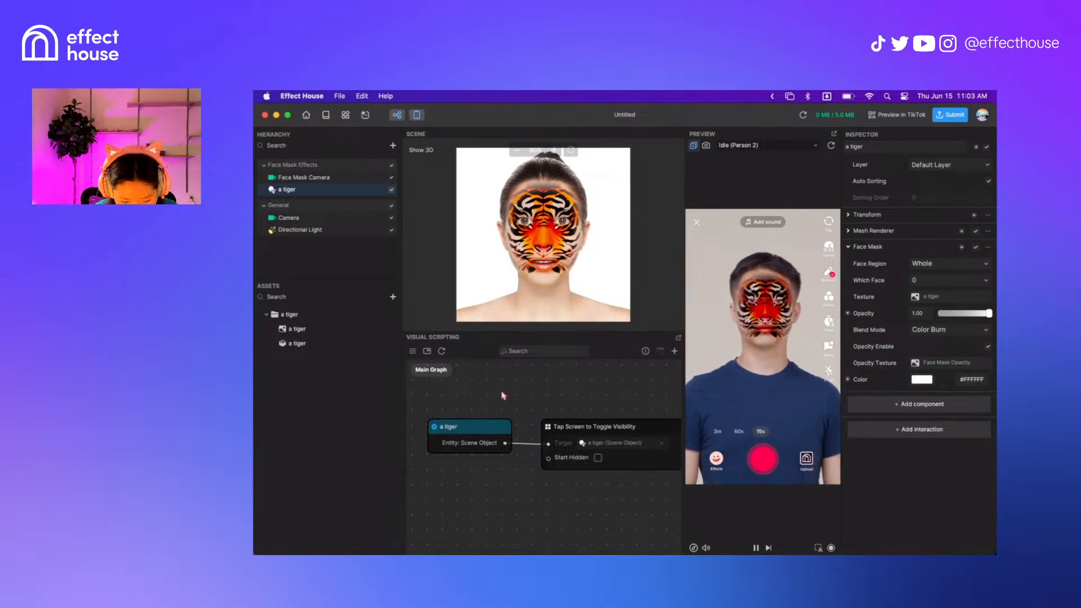
drag(498, 392, 566, 446)
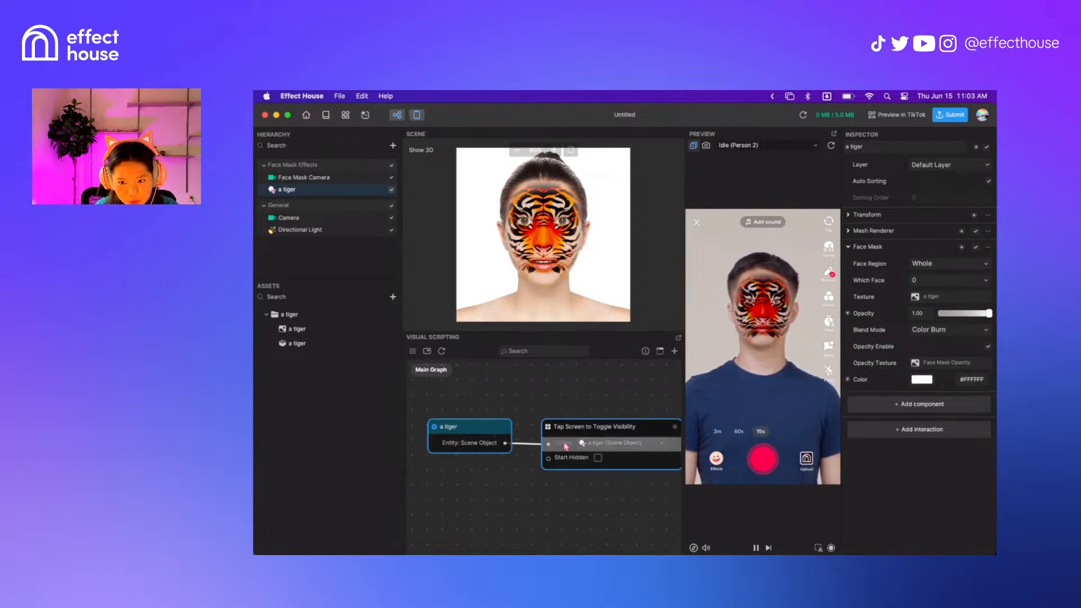
key(BackSpace)
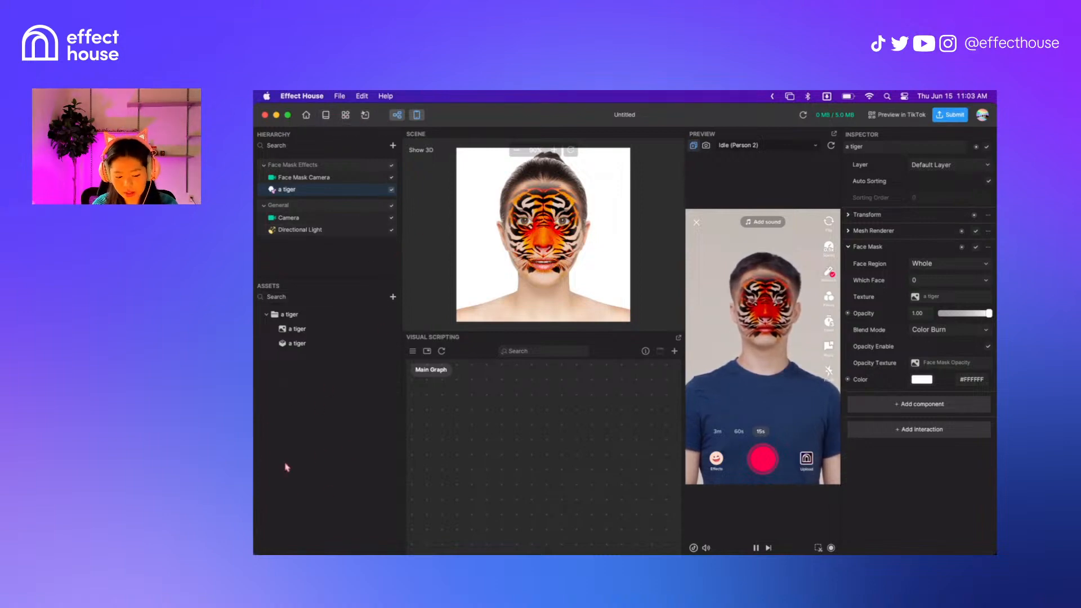
Import and apply the Party Hat from the Asset Library's 3D assets, trying the Cowboy Hat first, and close the library
click(346, 115)
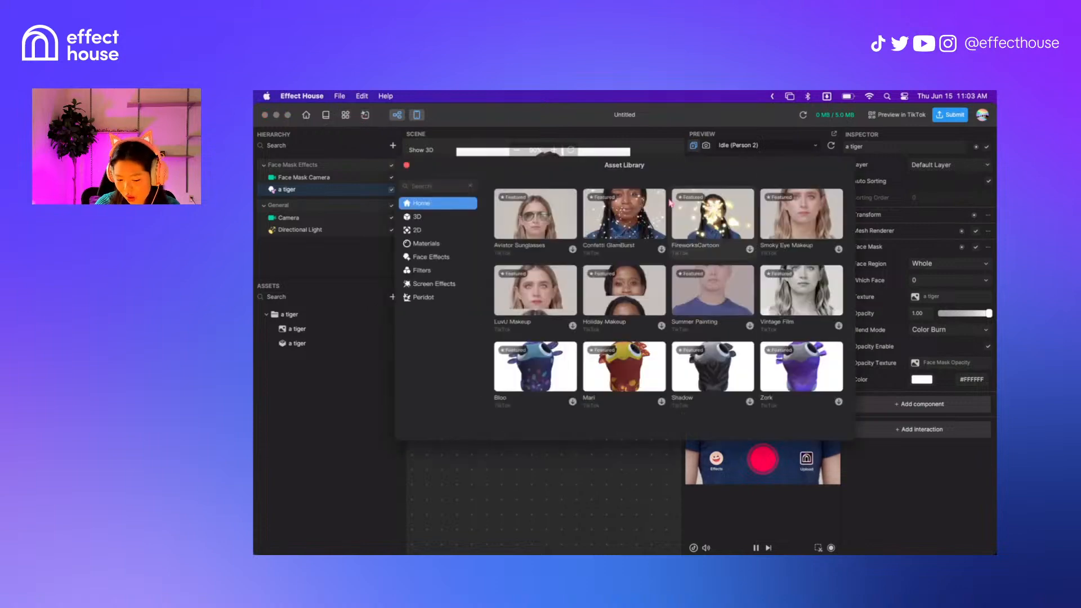
click(435, 219)
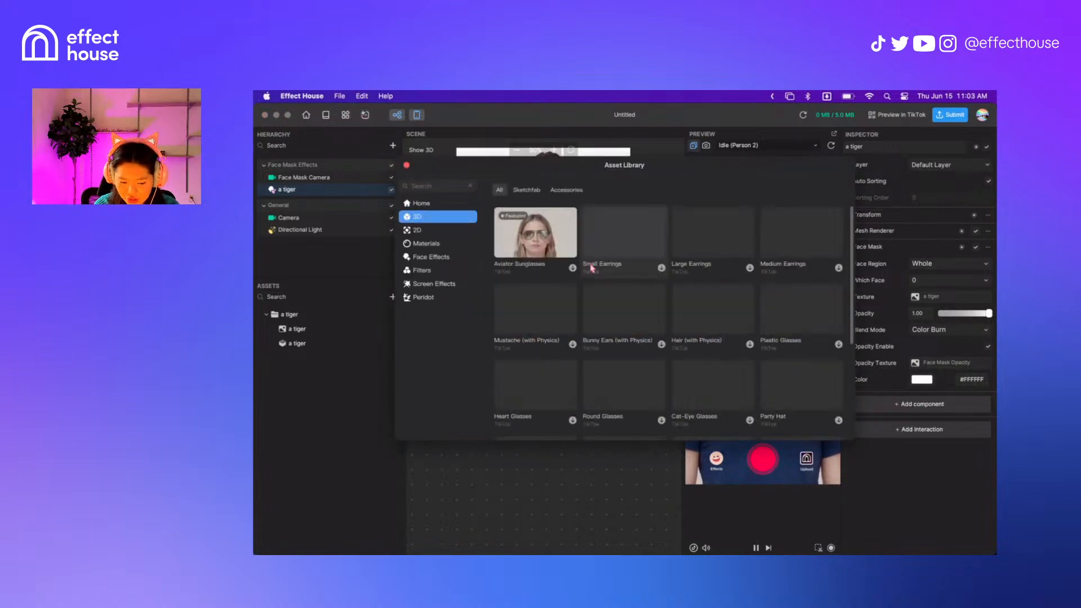
scroll(686, 259, down, 2)
scroll(687, 259, down, 2)
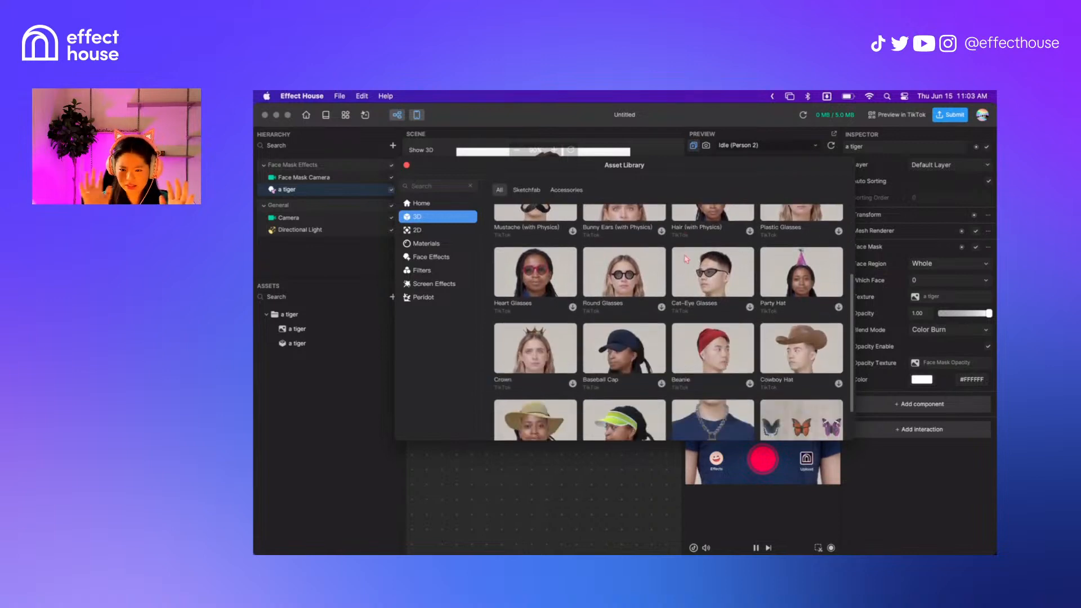
scroll(686, 259, down, 2)
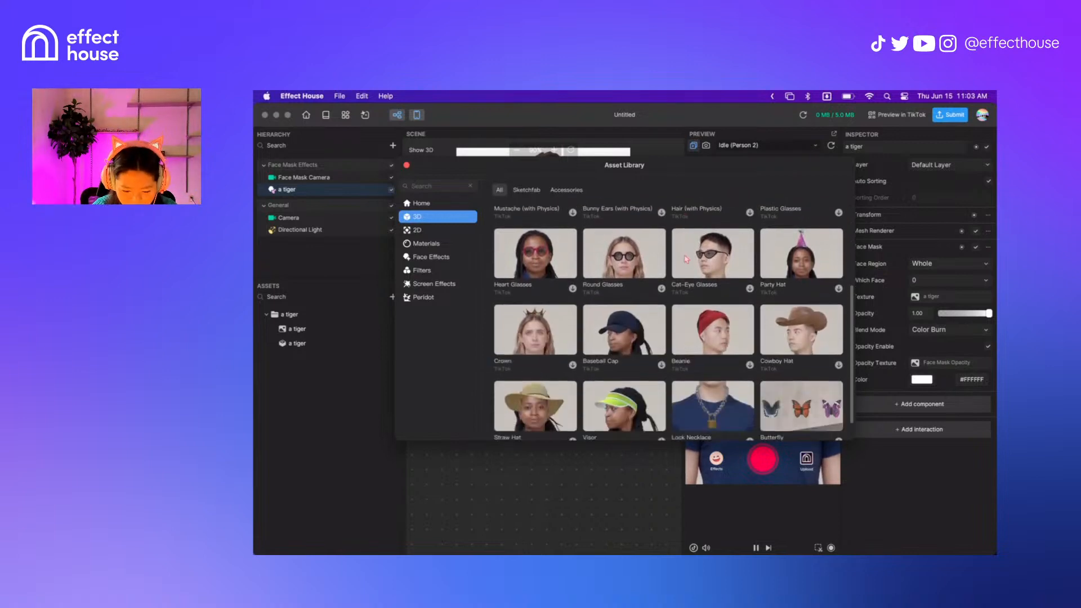
click(837, 340)
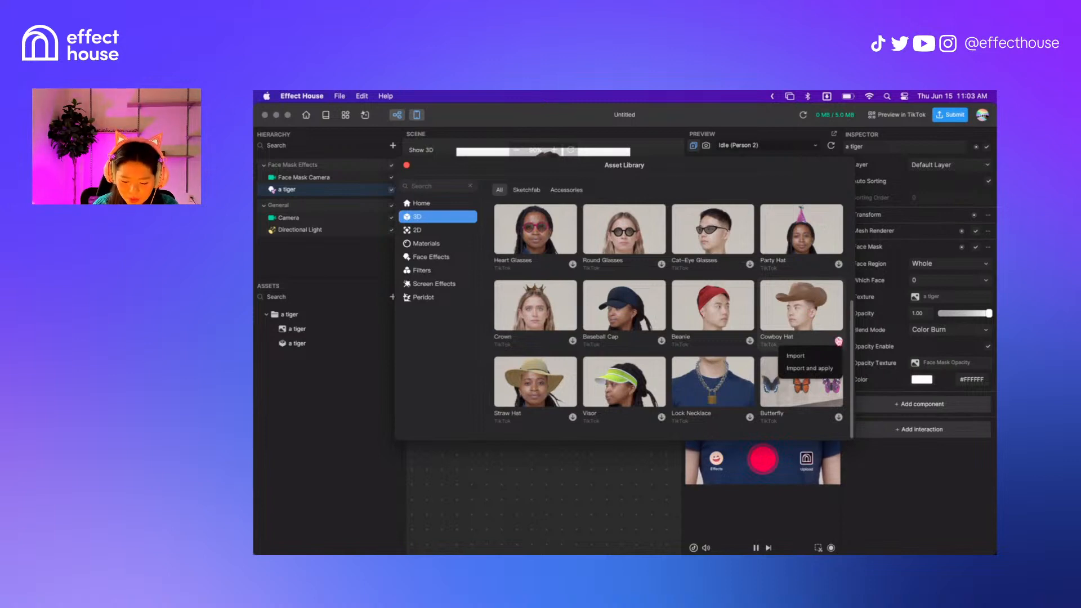
click(811, 368)
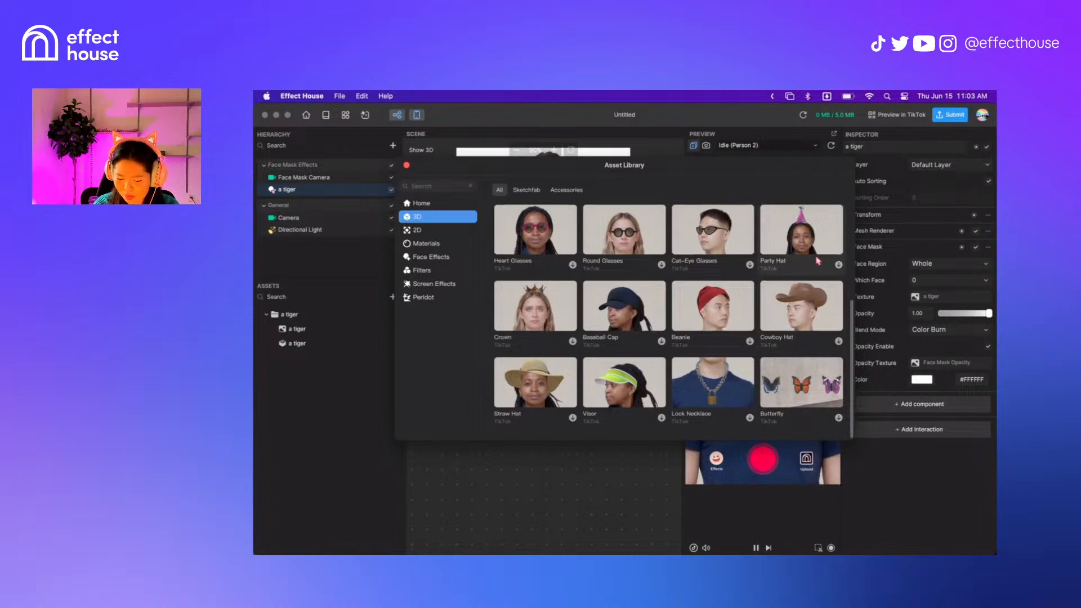
scroll(817, 260, up, 2)
click(839, 313)
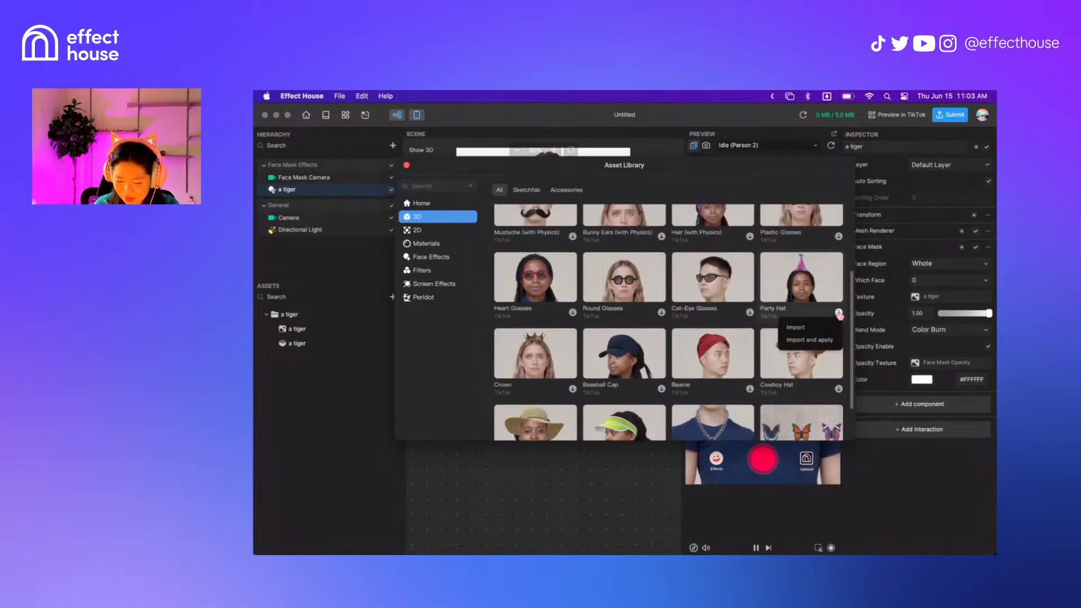
click(825, 340)
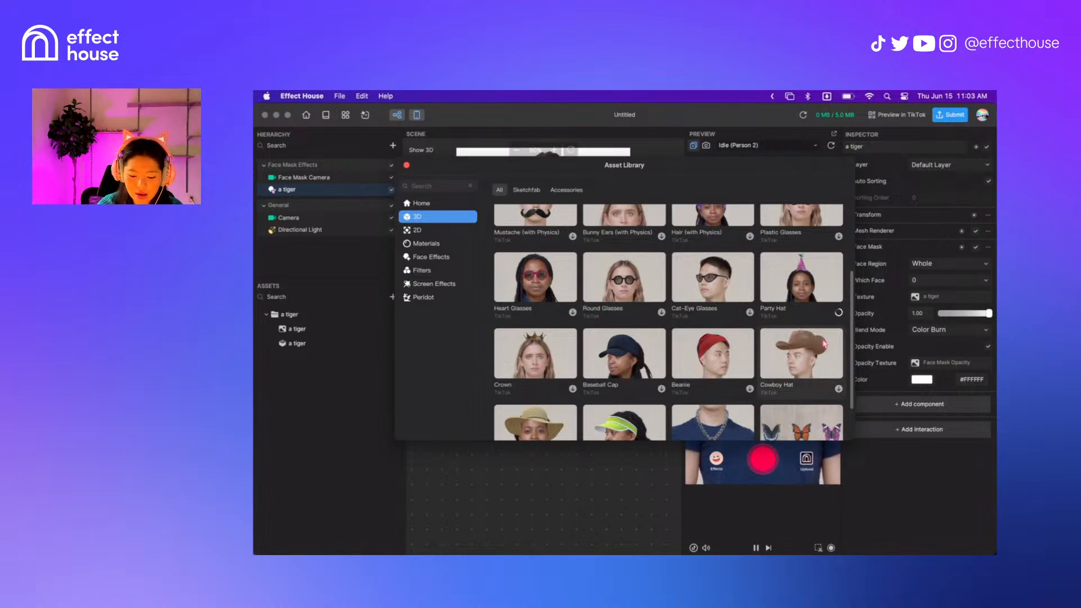
click(407, 166)
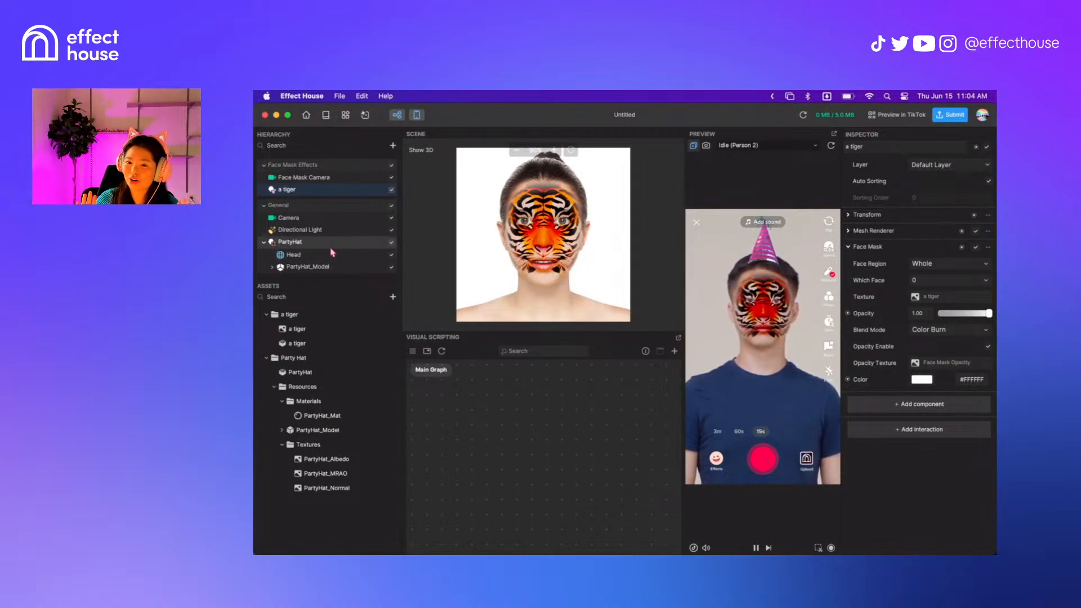
Generate a new set of face masks in Asset Studio from the prompt "a frog"
click(365, 115)
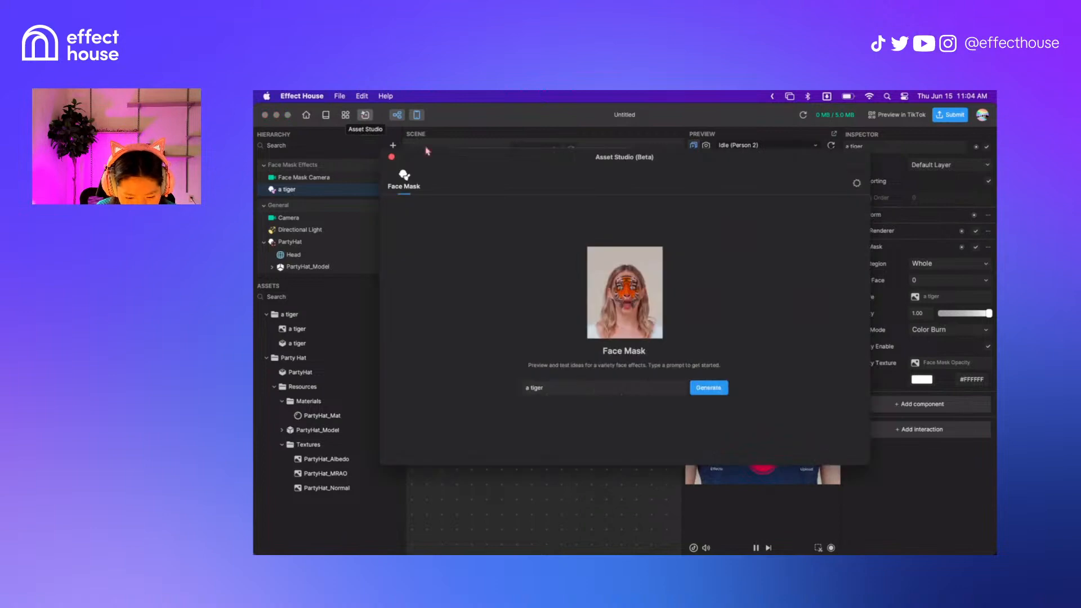
triple_click(579, 388)
key(BackSpace)
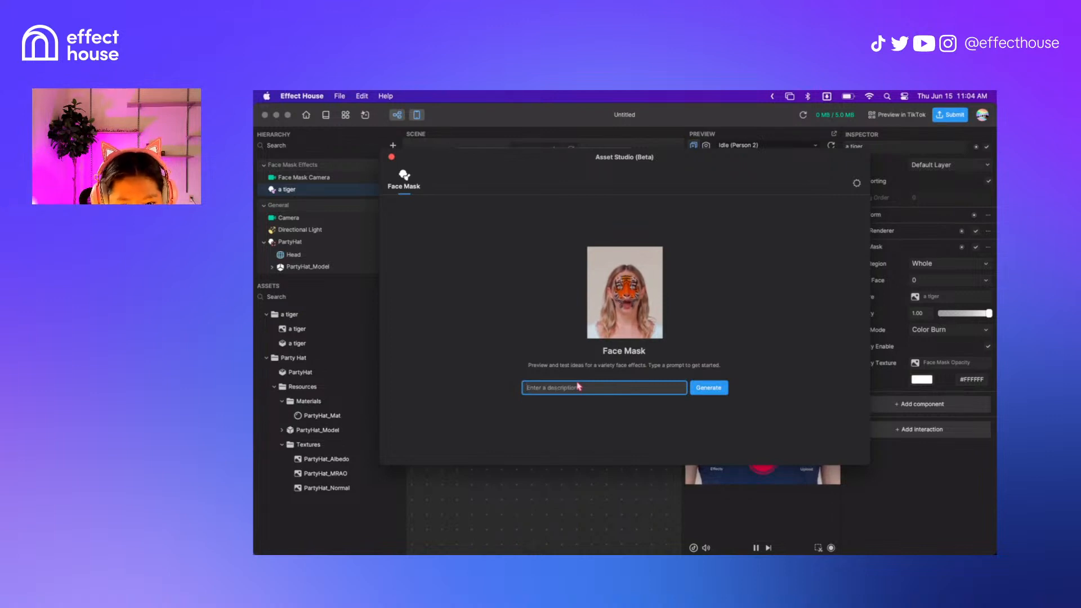
text(a)
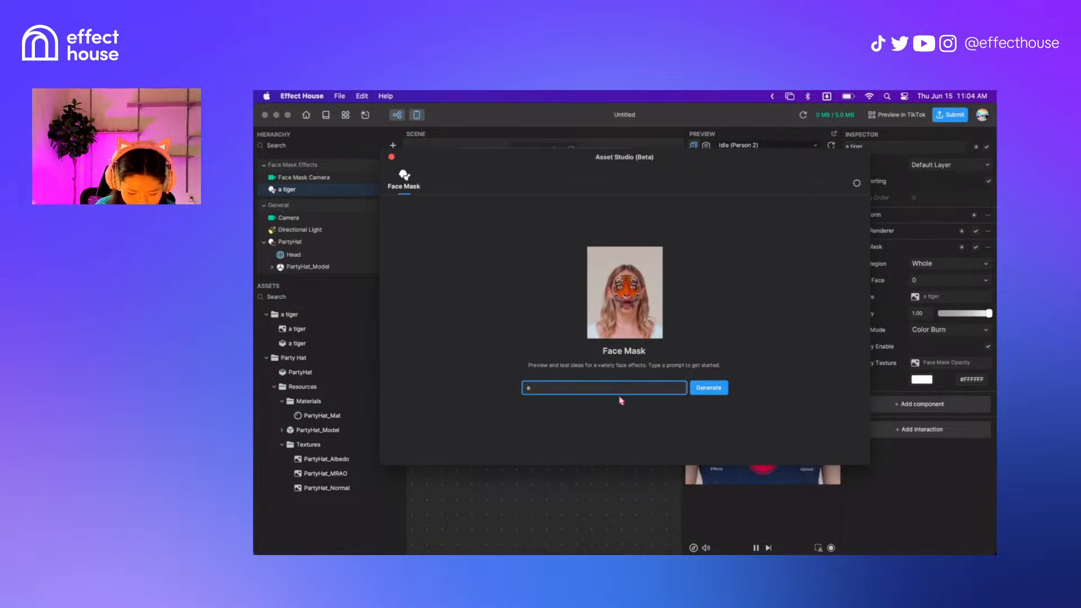
text( cat)
key(Return)
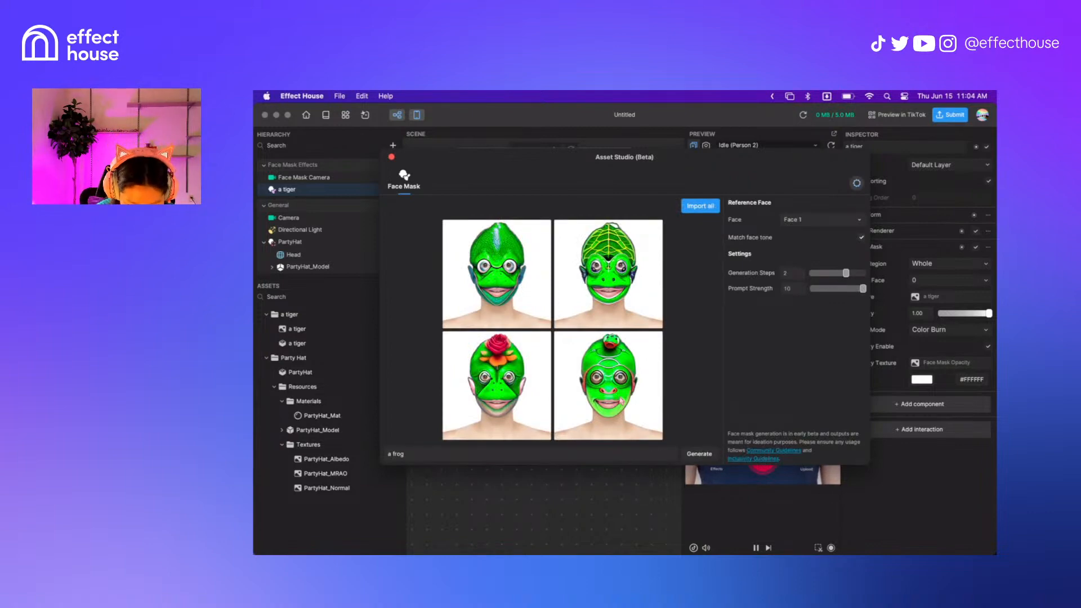
Import only the generated frog mask with the red rose, and add its "a frog" prefab below the tiger in the Face Mask Effects group
click(589, 325)
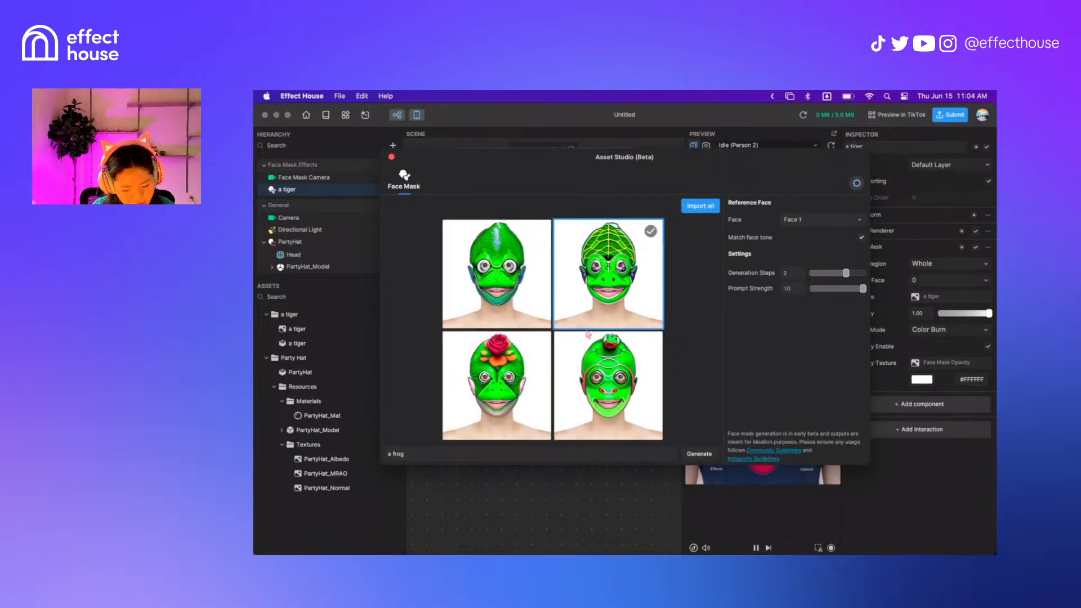
click(498, 353)
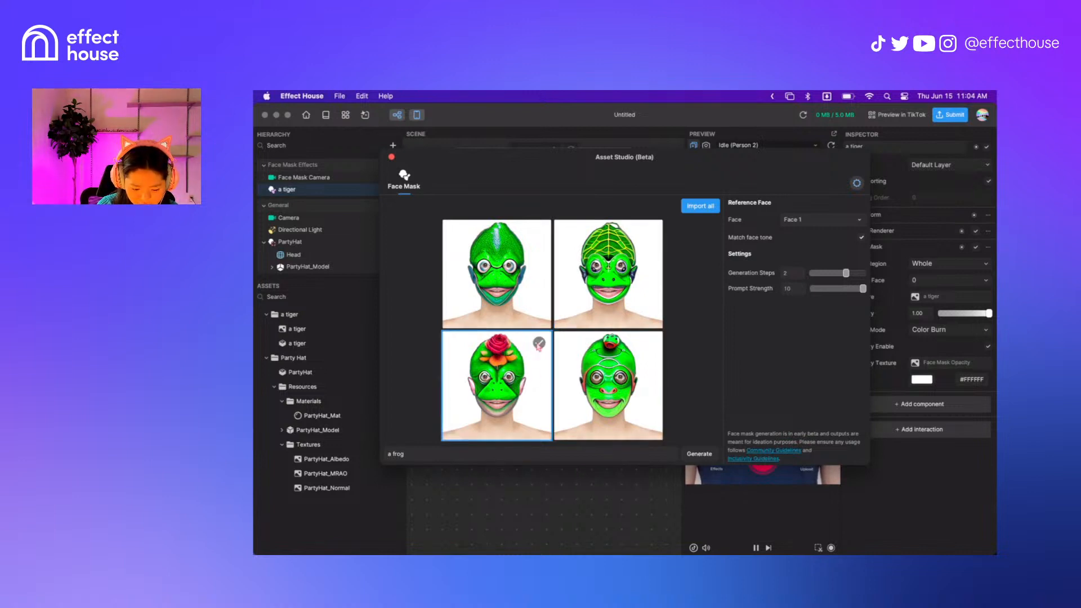
click(709, 208)
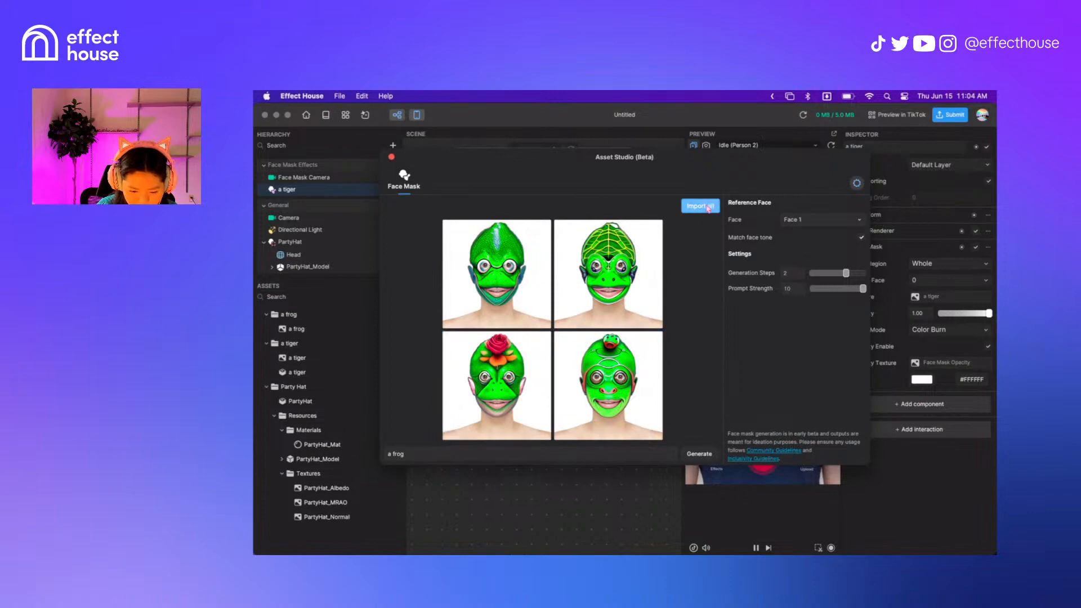
click(392, 157)
drag(295, 344, 293, 202)
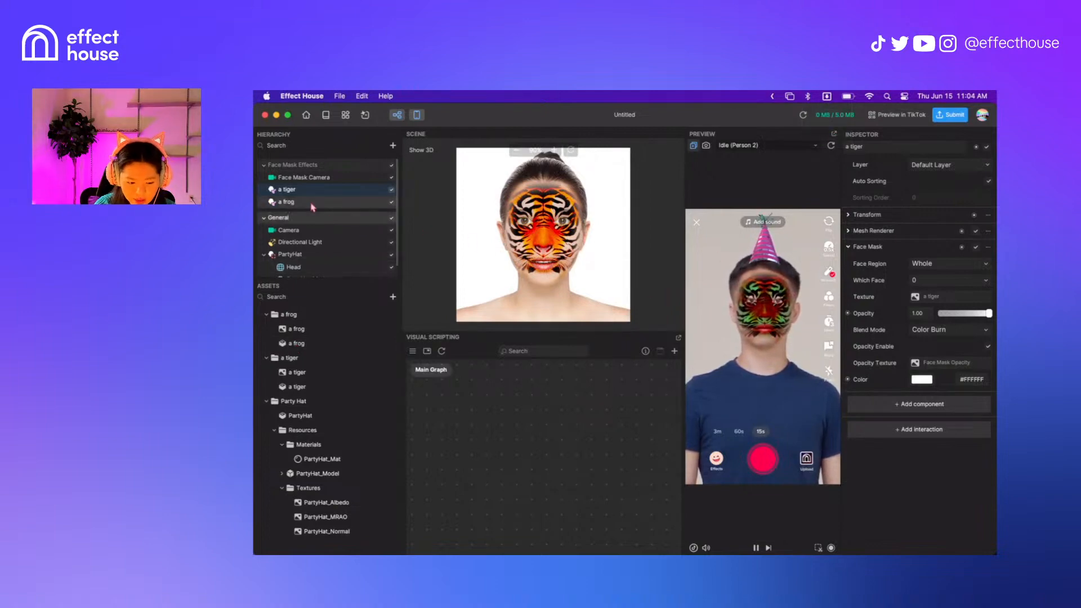
Disable the "a tiger" mask and delete the General group with the party hat from the hierarchy
click(392, 191)
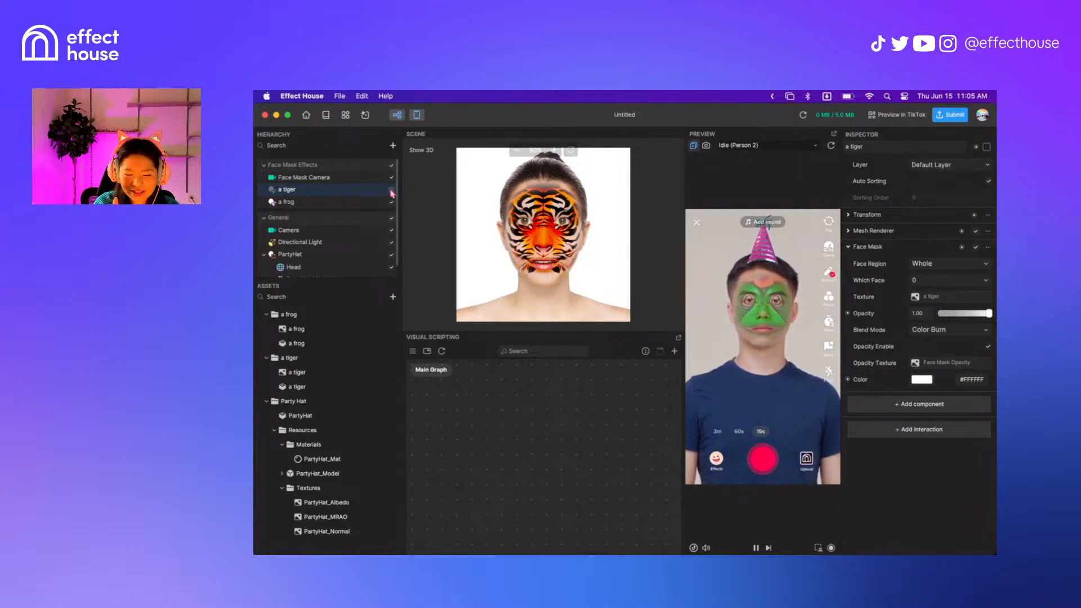
right_click(371, 225)
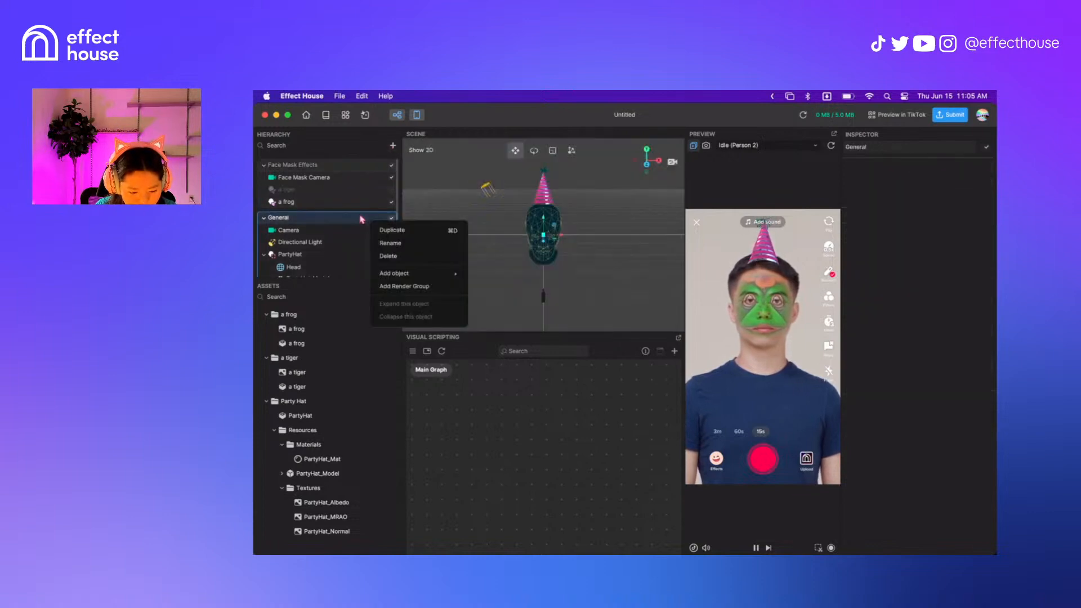
click(389, 261)
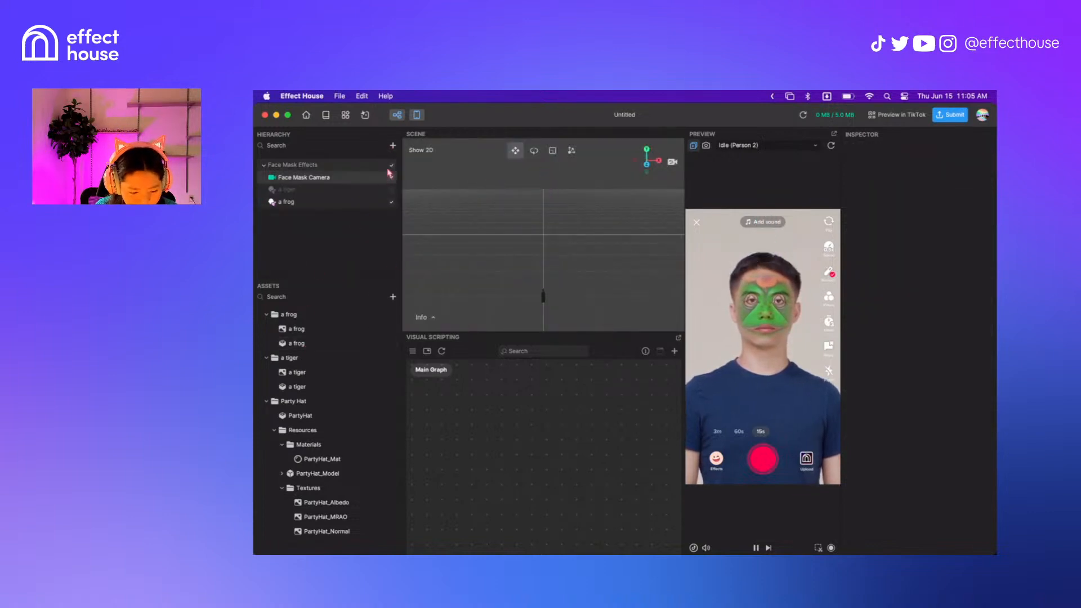
Re-enable the "a tiger" mask and add a 3D Empty Mesh object to the hierarchy
click(392, 190)
click(393, 147)
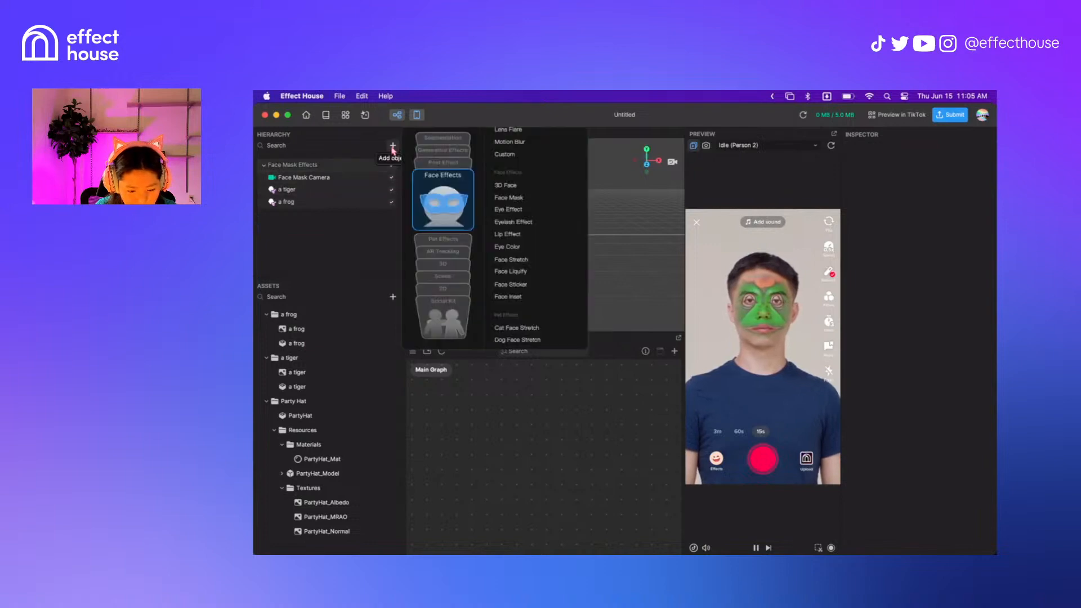
click(444, 251)
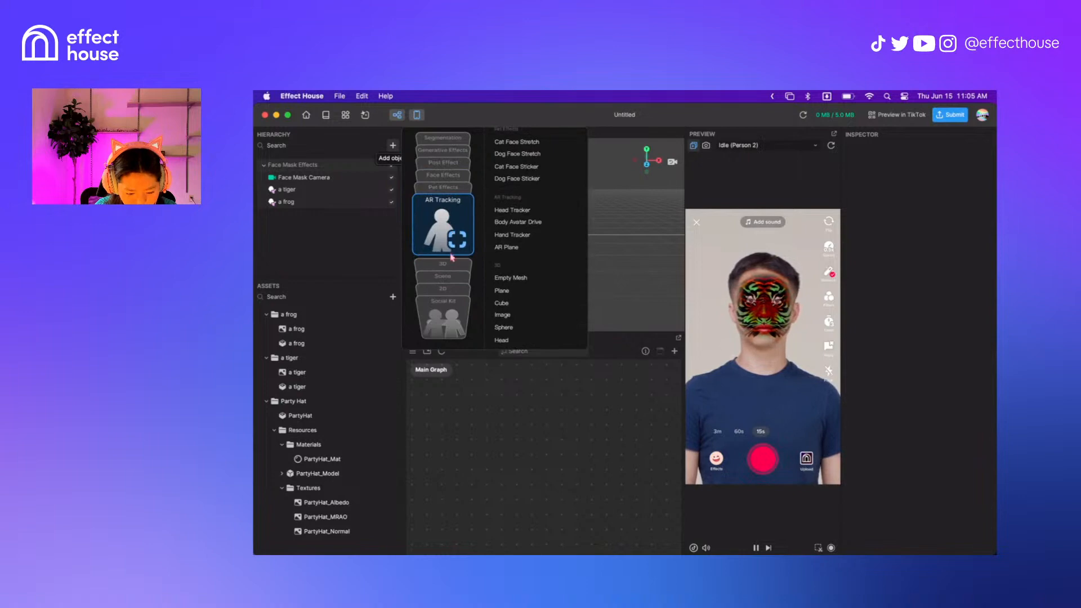
click(452, 263)
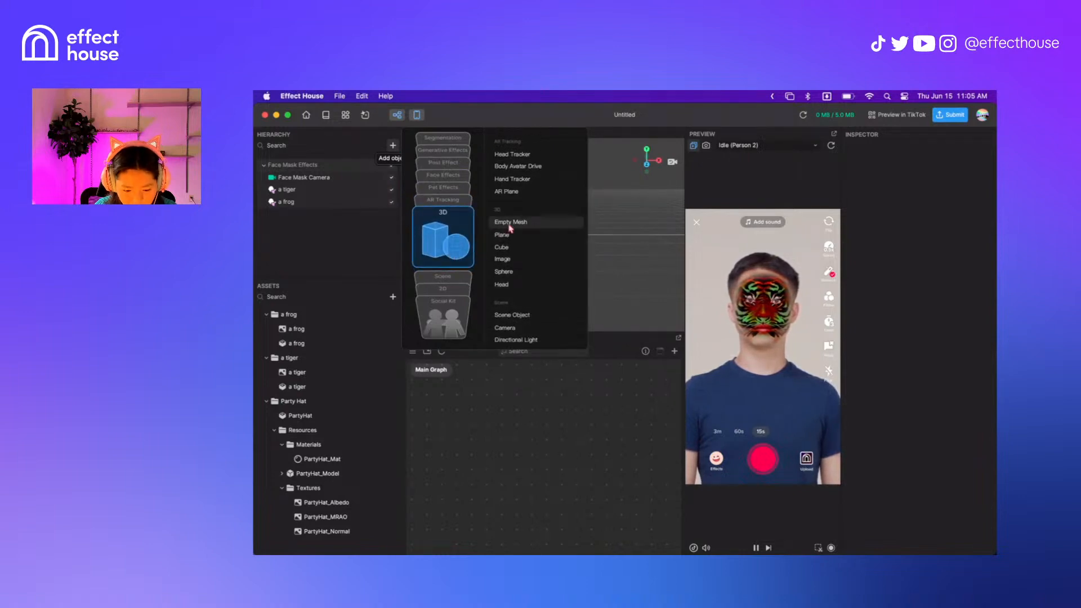
click(511, 227)
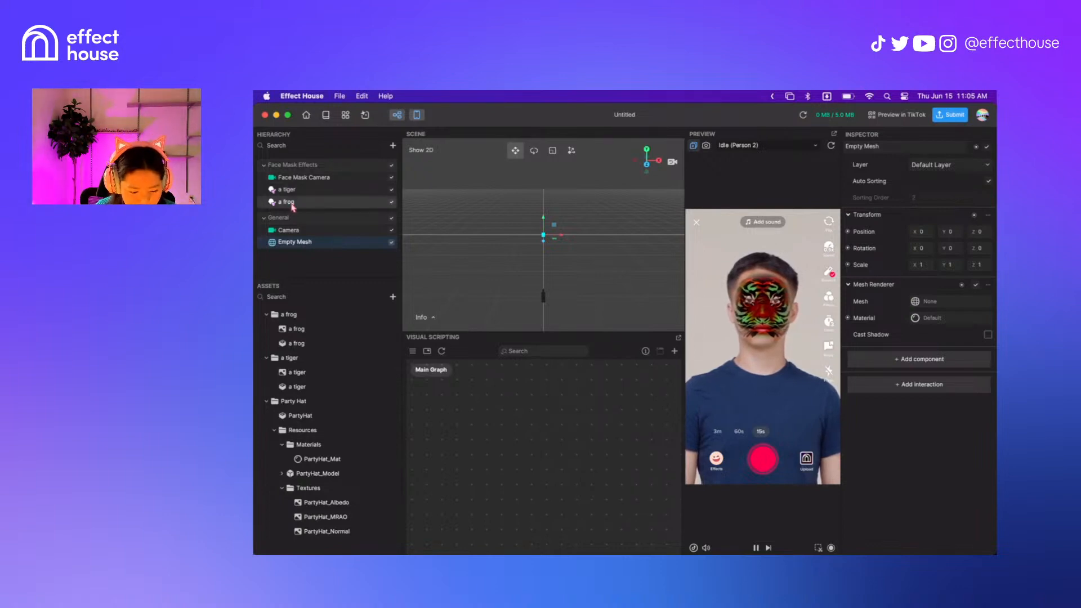
Nest the "a frog" and "a tiger" masks under the Empty Mesh and give it the Tap Screen to Cycle Children Visibility interaction
drag(292, 205, 305, 244)
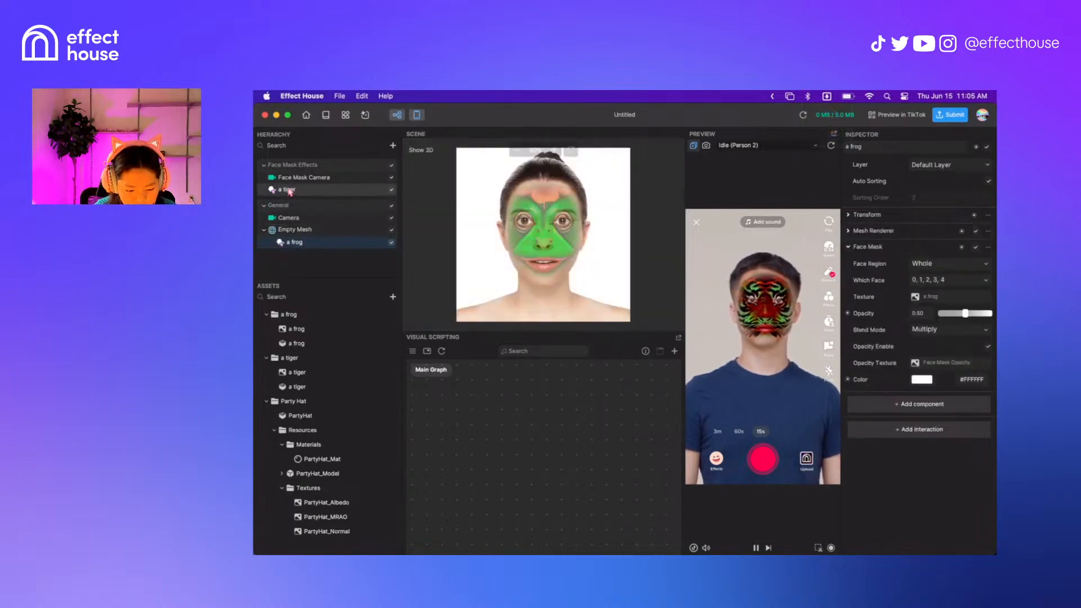
drag(289, 191, 303, 233)
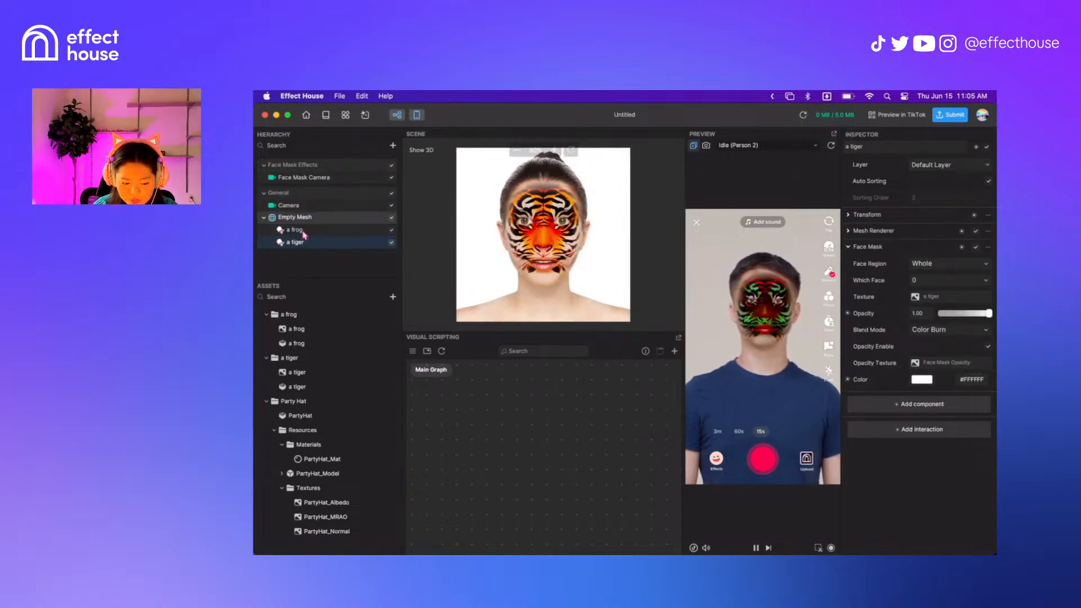
click(302, 219)
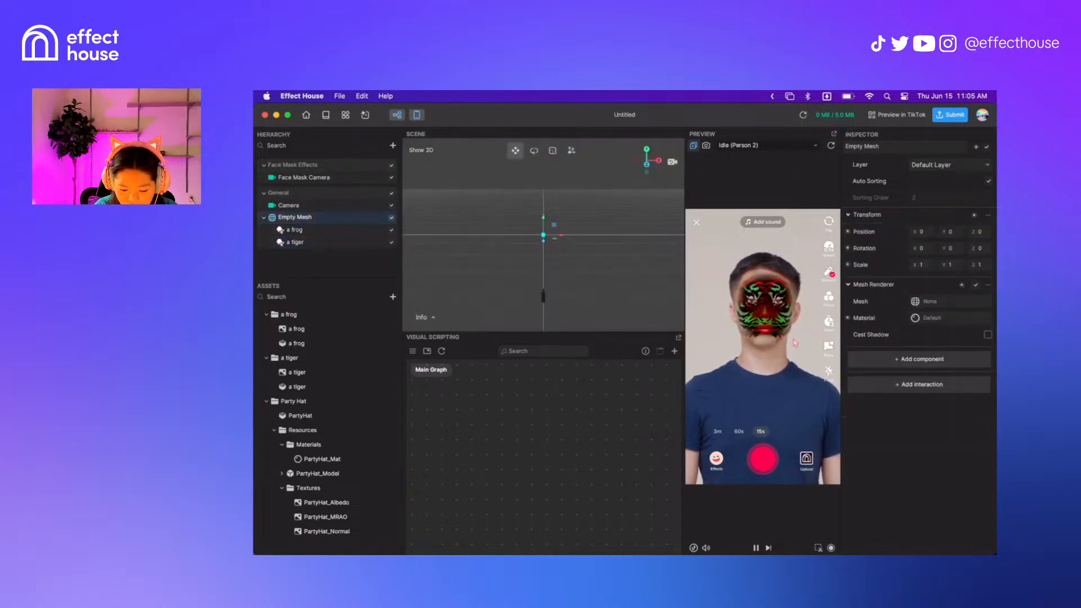
click(939, 384)
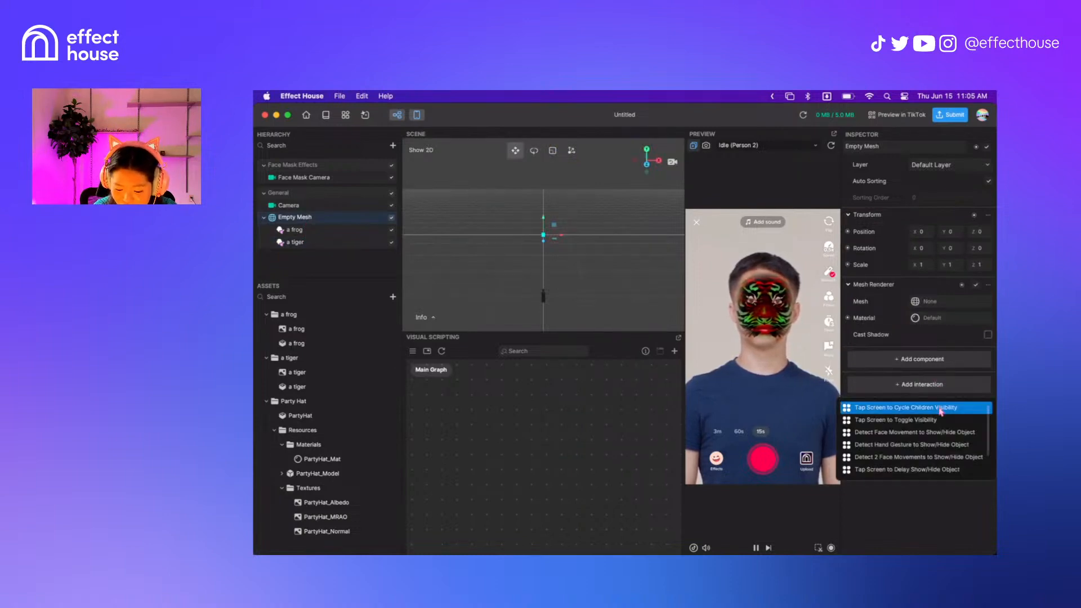
click(942, 407)
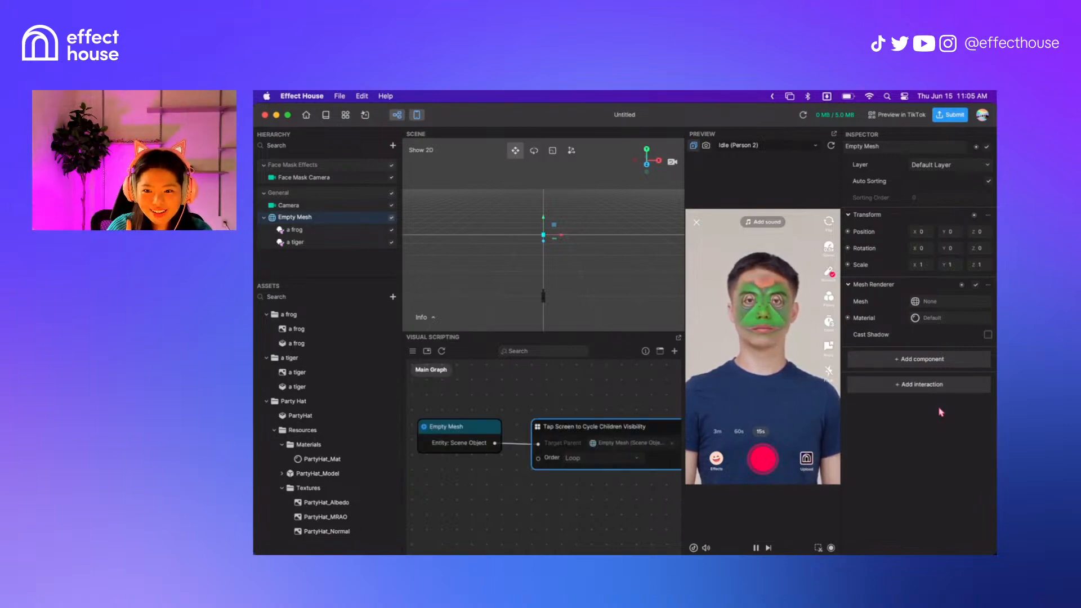
Test the tap interaction in the preview and move the Tap Screen to Cycle Children Visibility node closer to the Empty Mesh node
click(776, 351)
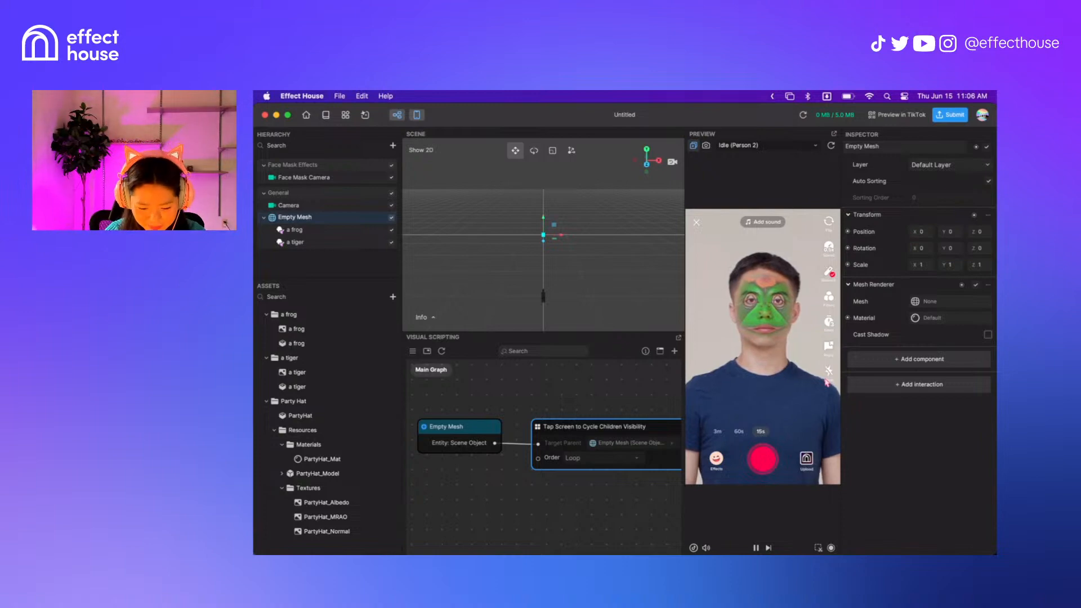
drag(571, 429, 549, 422)
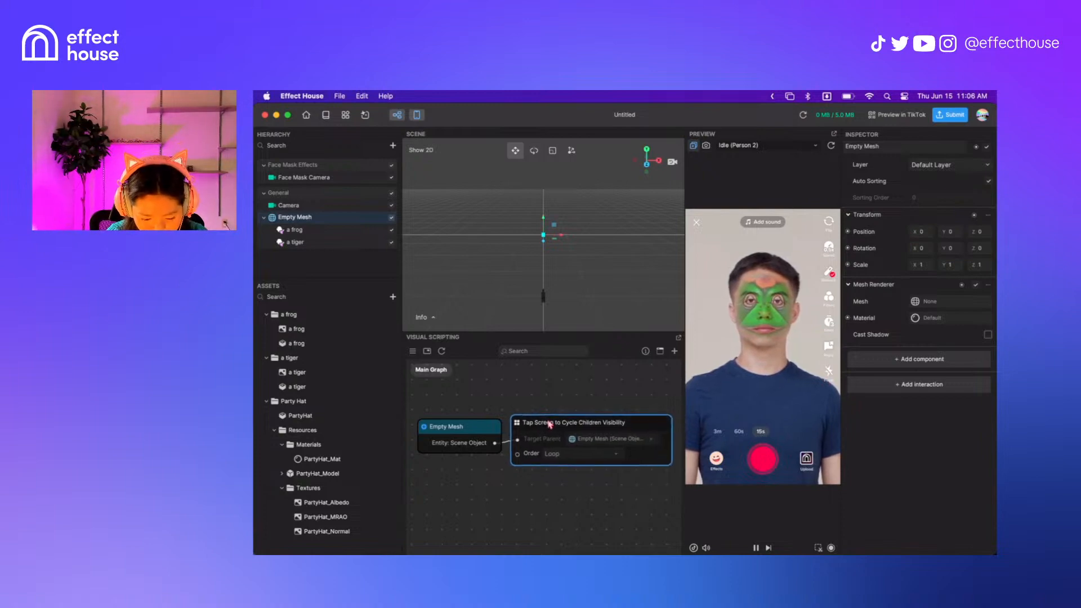
click(552, 502)
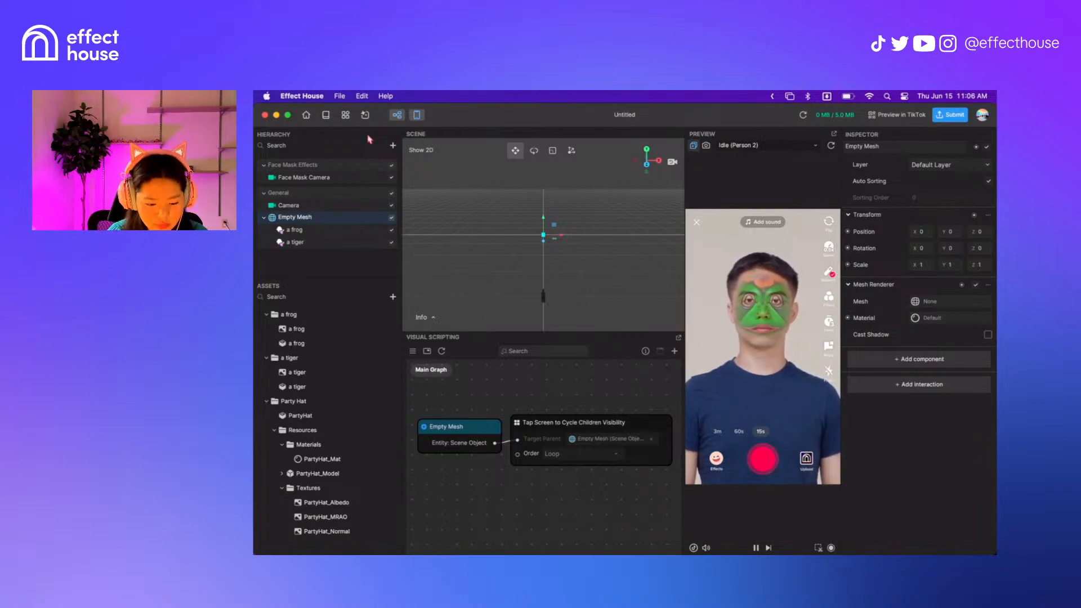
Add a 3D Cube as the first child of the Empty Mesh and tap through the preview to test the cycling
click(393, 145)
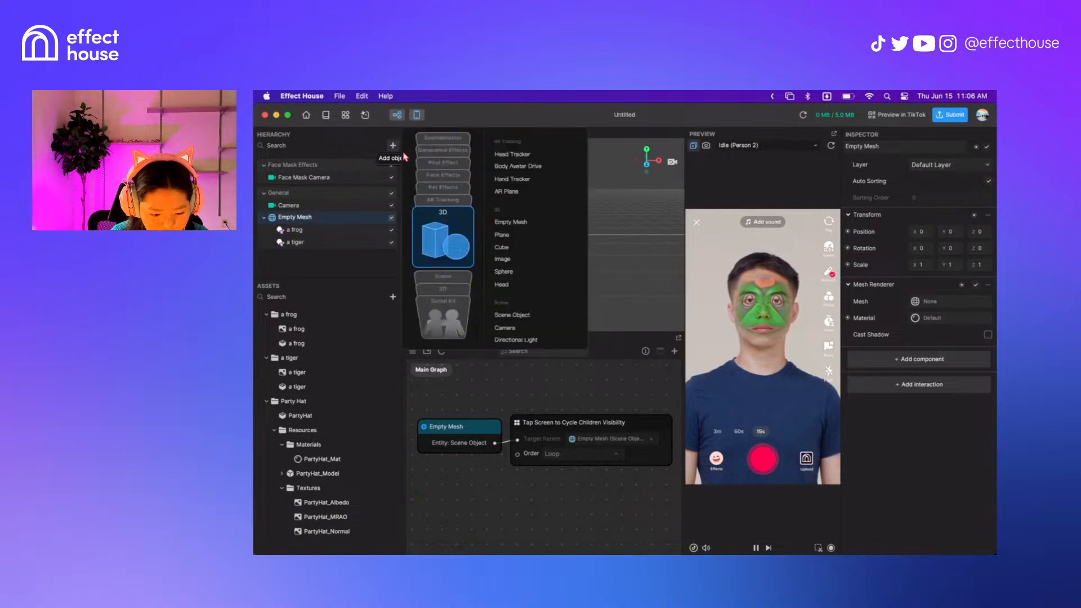
click(502, 247)
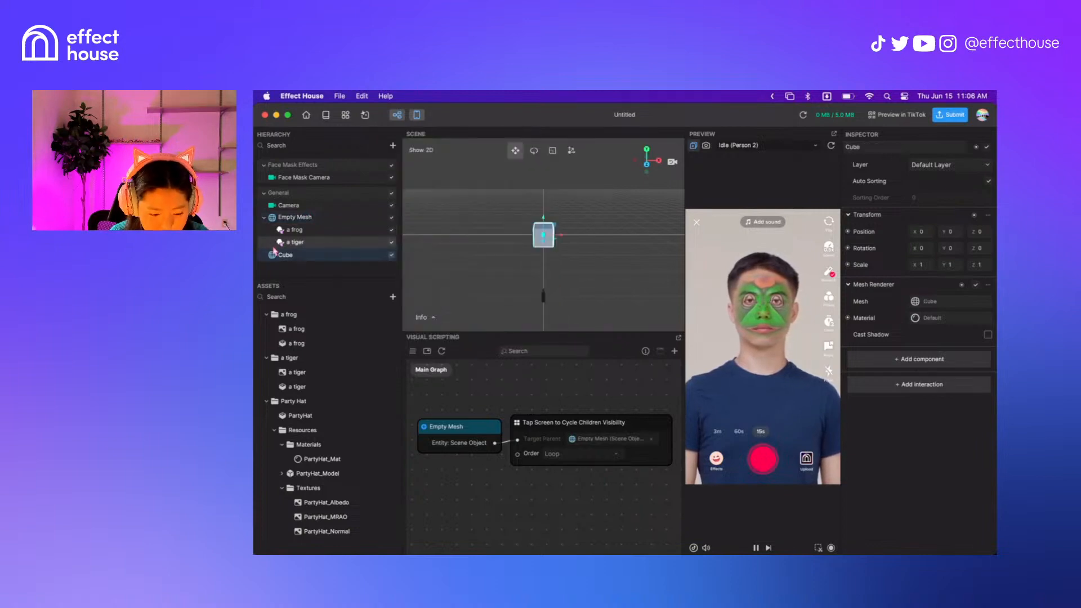
drag(284, 255, 290, 230)
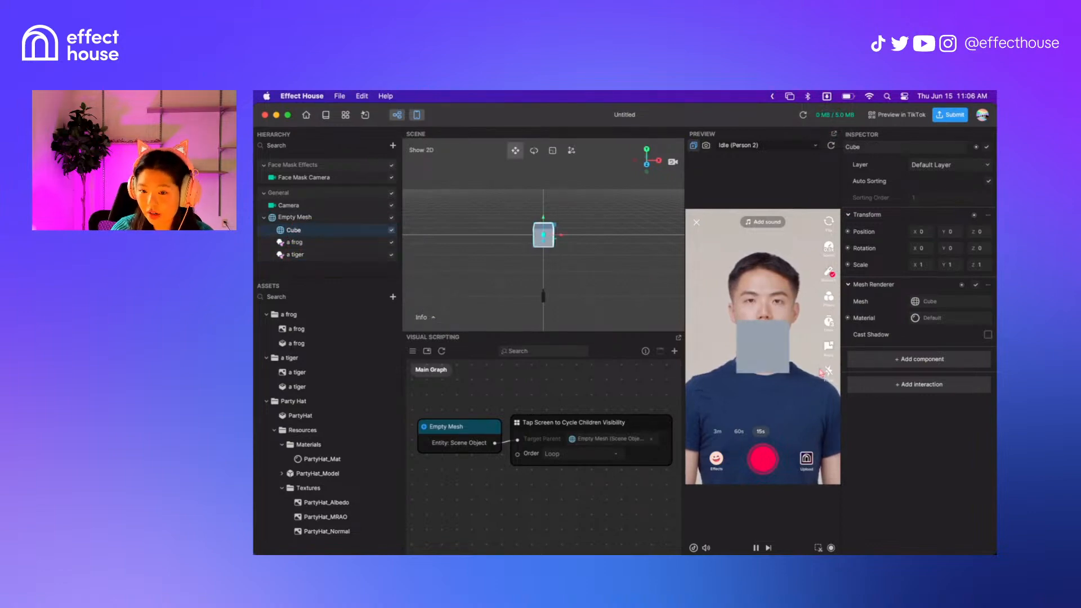
click(771, 357)
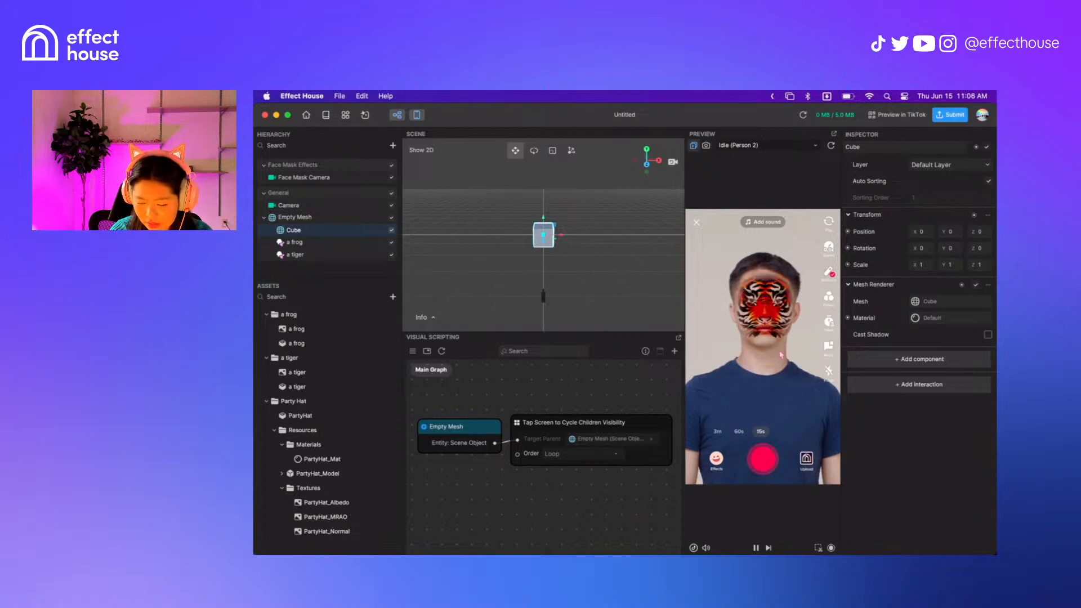
click(781, 354)
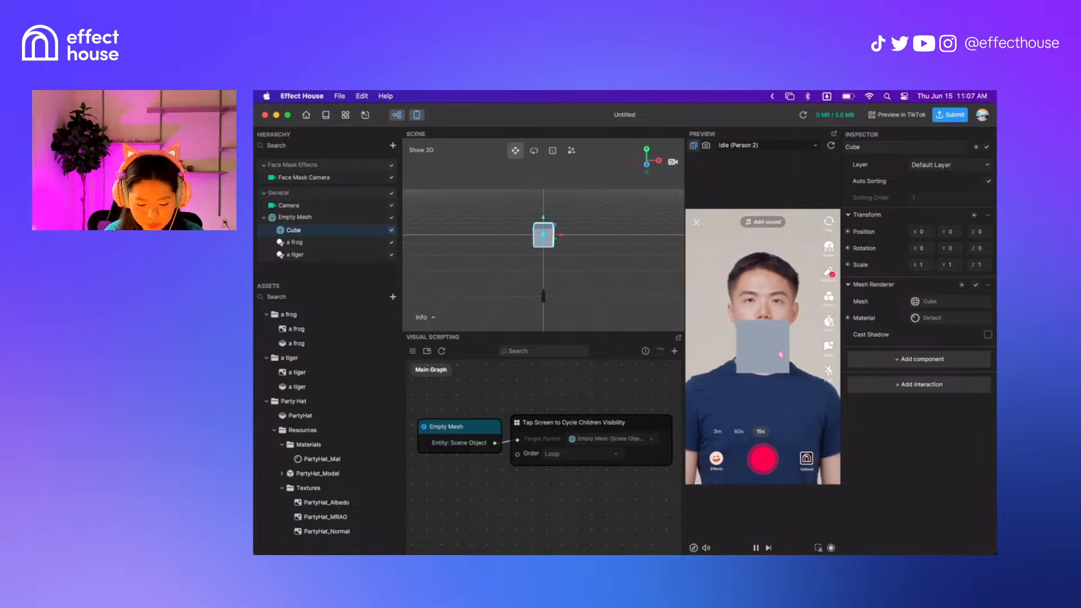
Enlarge the visual scripting area and examine the Tap Screen to Cycle Children Visibility node and its available options
scroll(628, 465, down, 2)
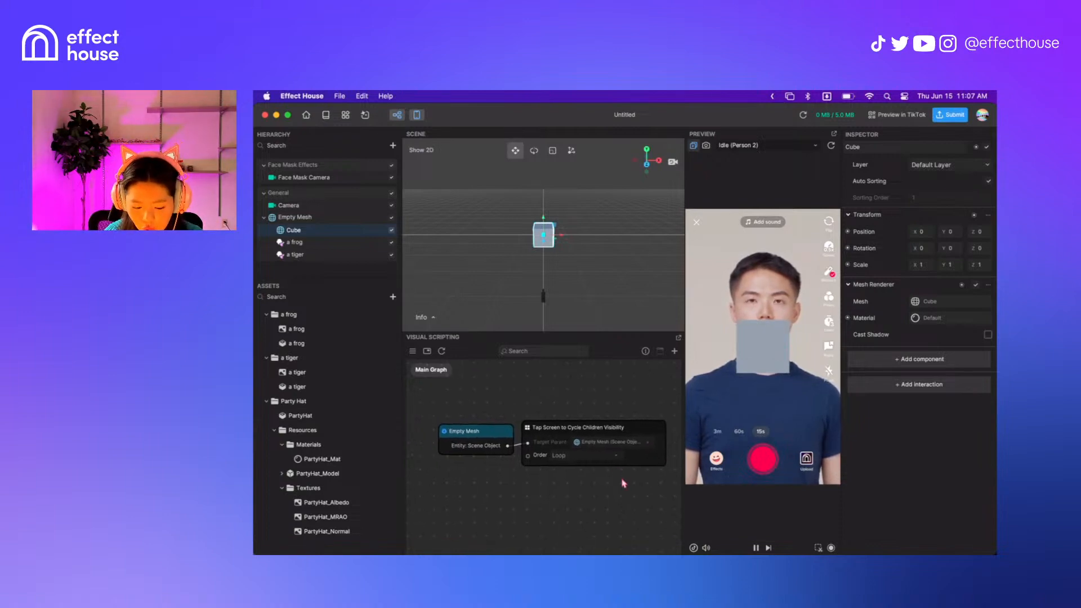
mouse_move(622, 480)
mouse_down()
mouse_move(563, 478)
mouse_move(608, 479)
mouse_up()
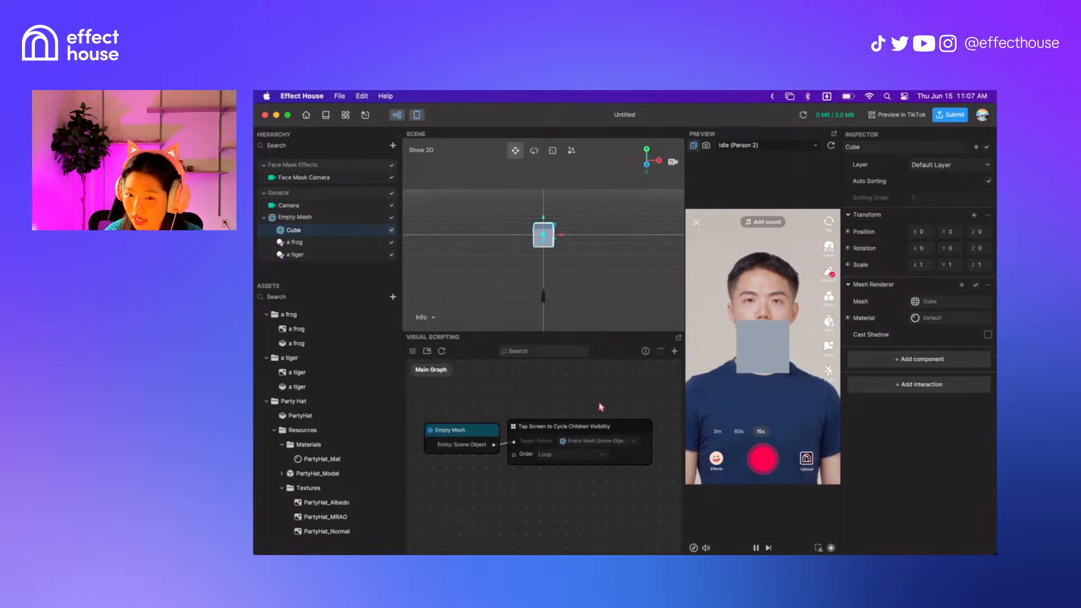
click(514, 428)
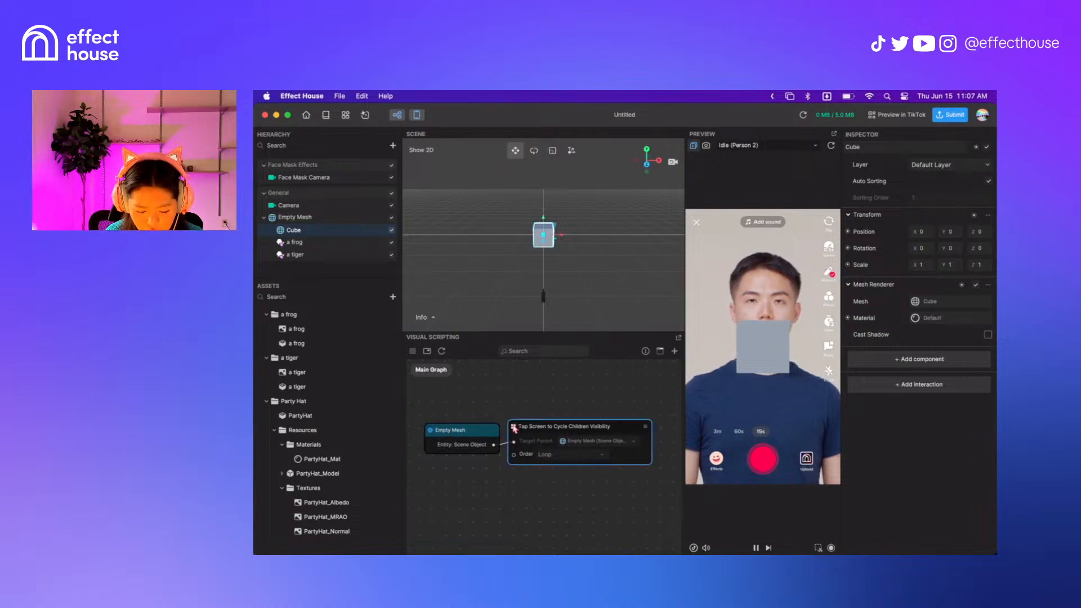
right_click(539, 428)
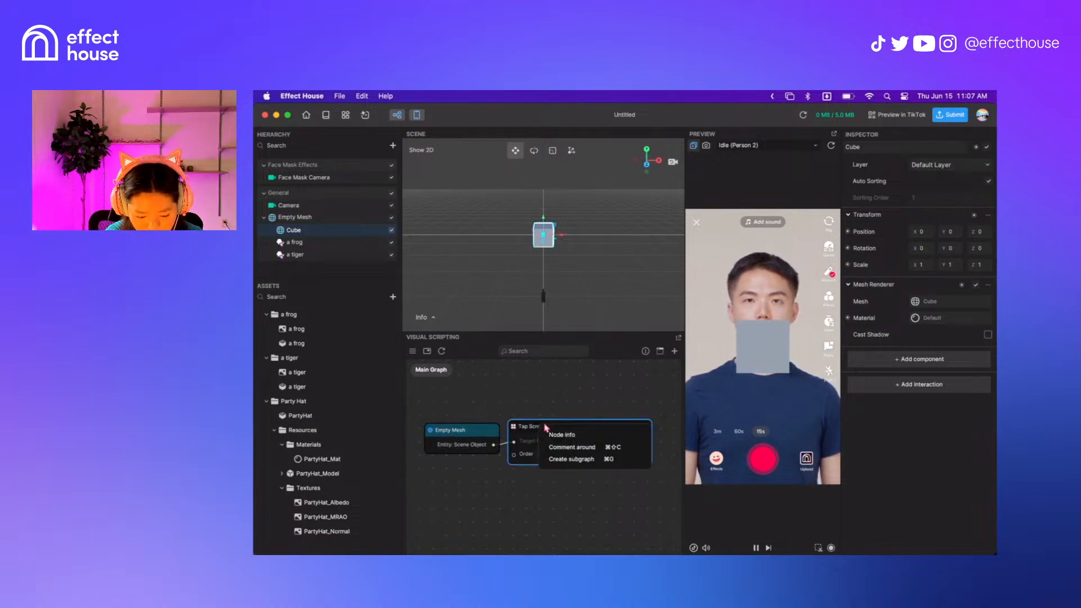
click(583, 417)
scroll(583, 416, up, 2)
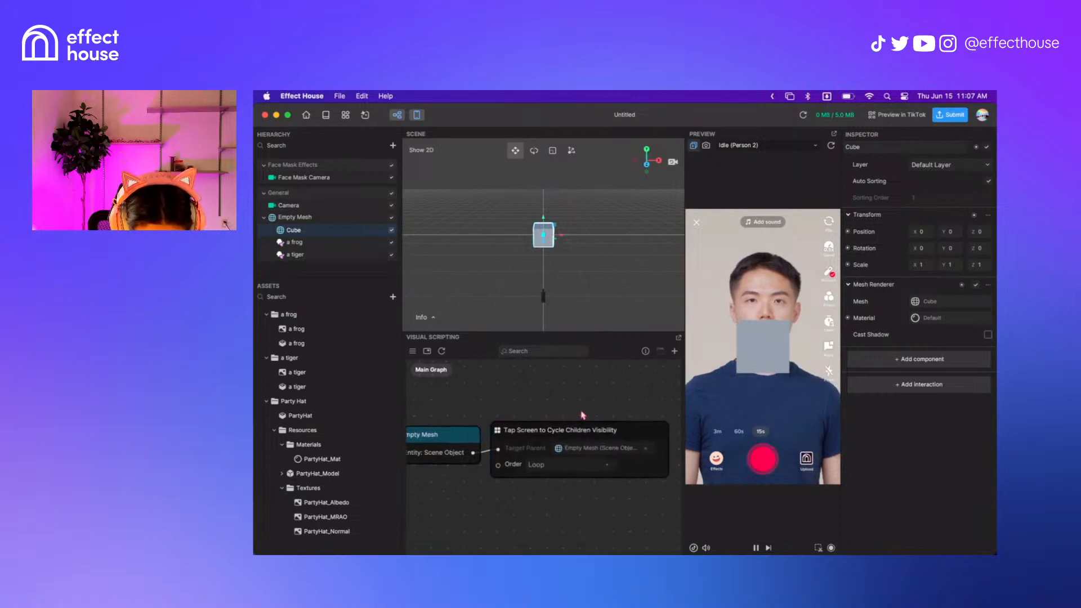
click(635, 434)
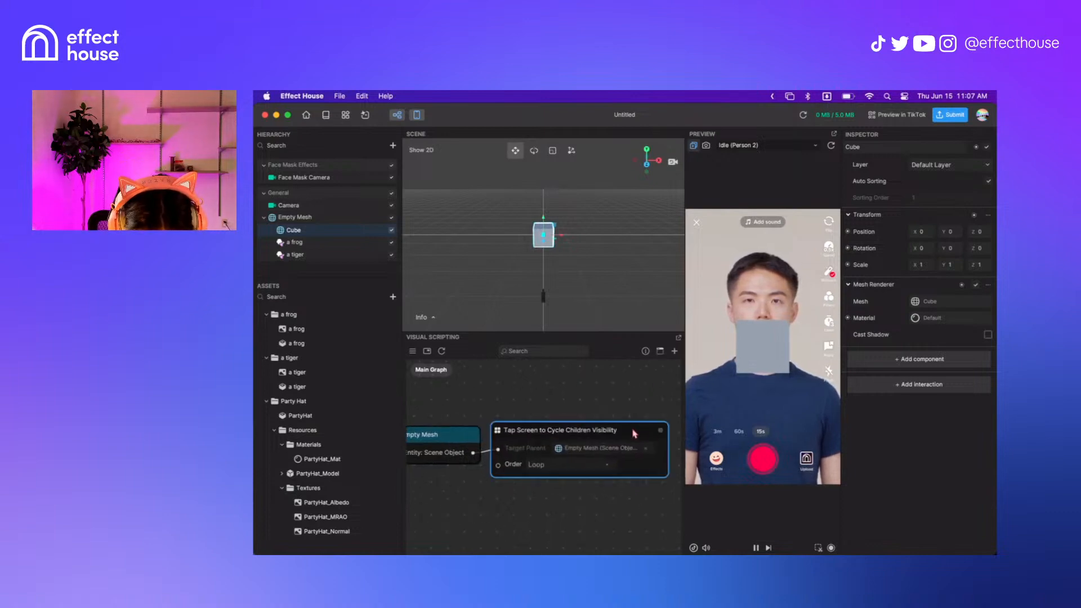
drag(542, 332, 543, 248)
right_click(506, 349)
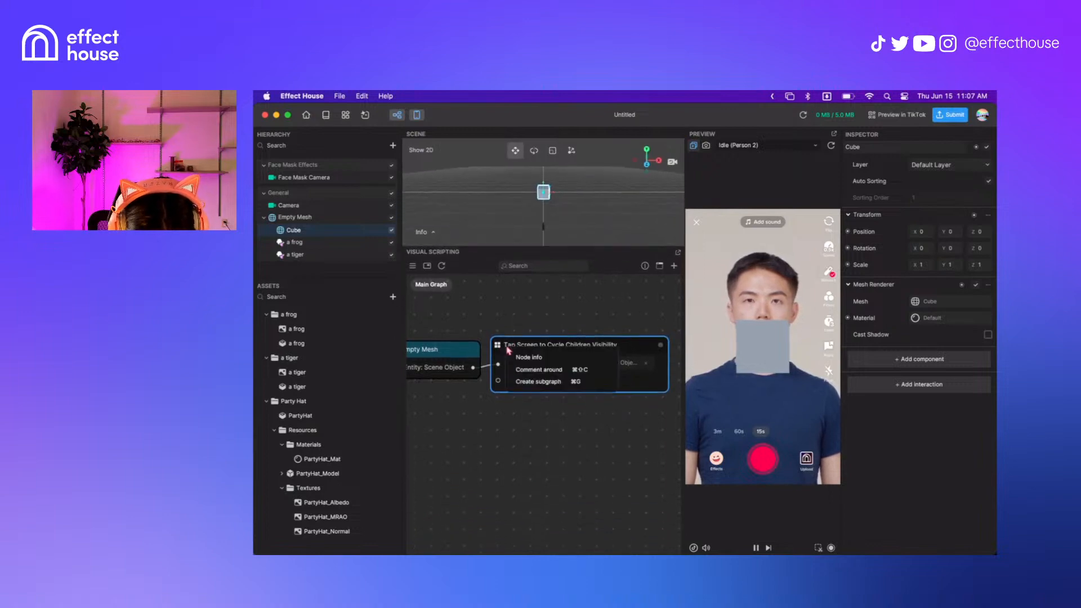
click(520, 348)
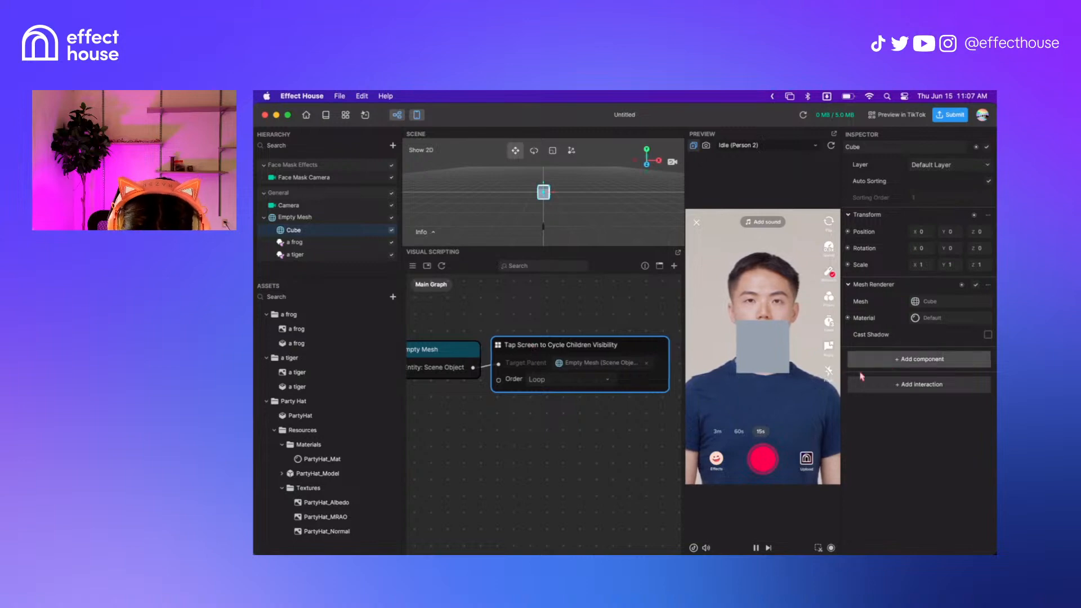
Add the Tap Screen to Toggle Visibility interaction to the Cube and place its node below the cycle node
click(881, 385)
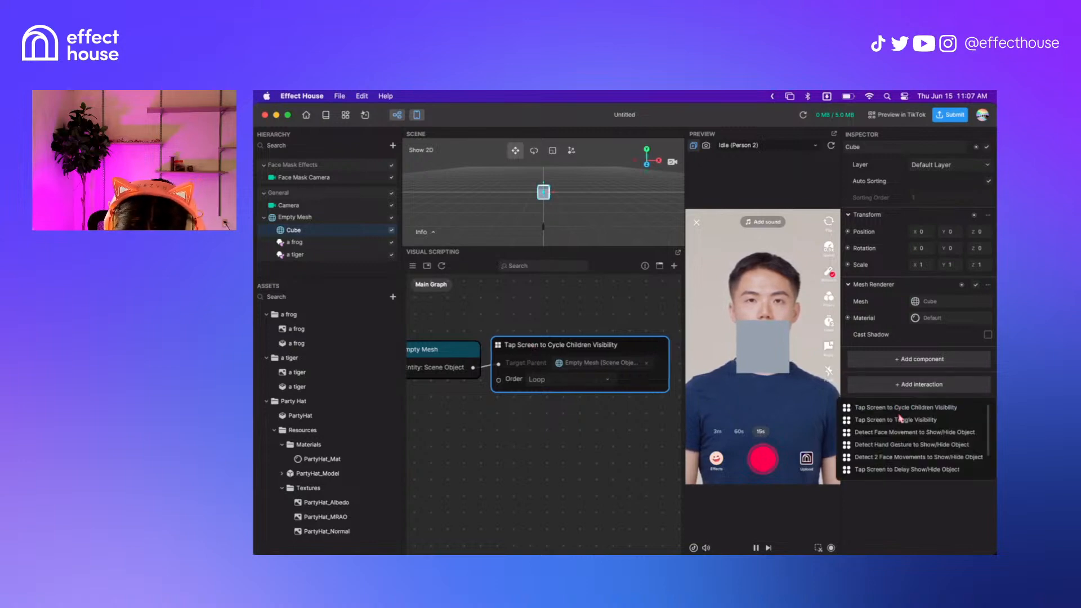
click(900, 419)
drag(609, 394, 594, 417)
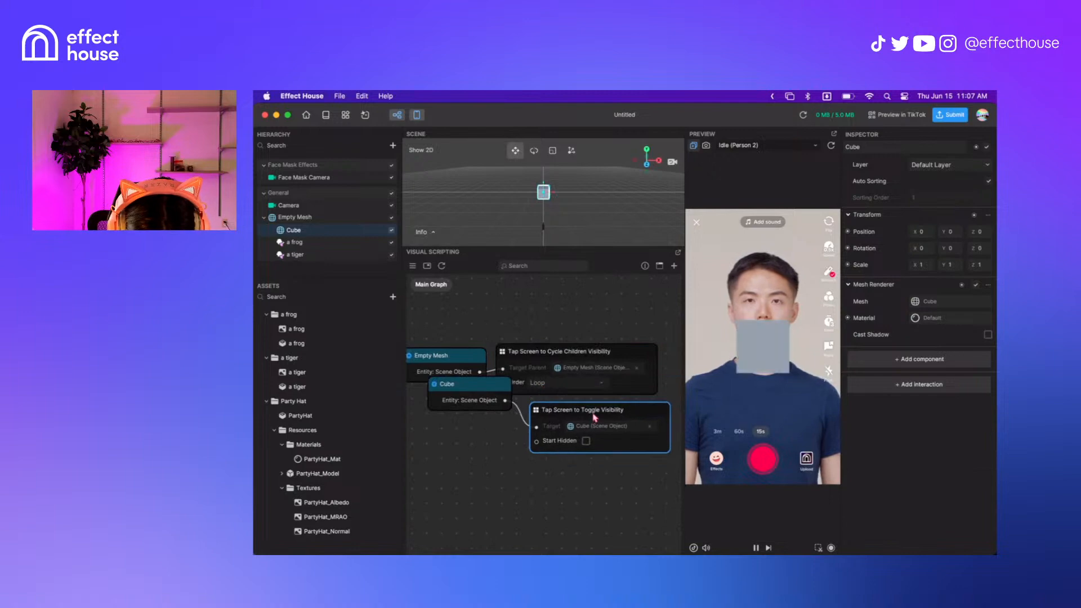
Open the Tap Screen to Toggle Visibility subgraph and examine its touch trigger, input and event response nodes
double_click(620, 441)
scroll(488, 359, up, 5)
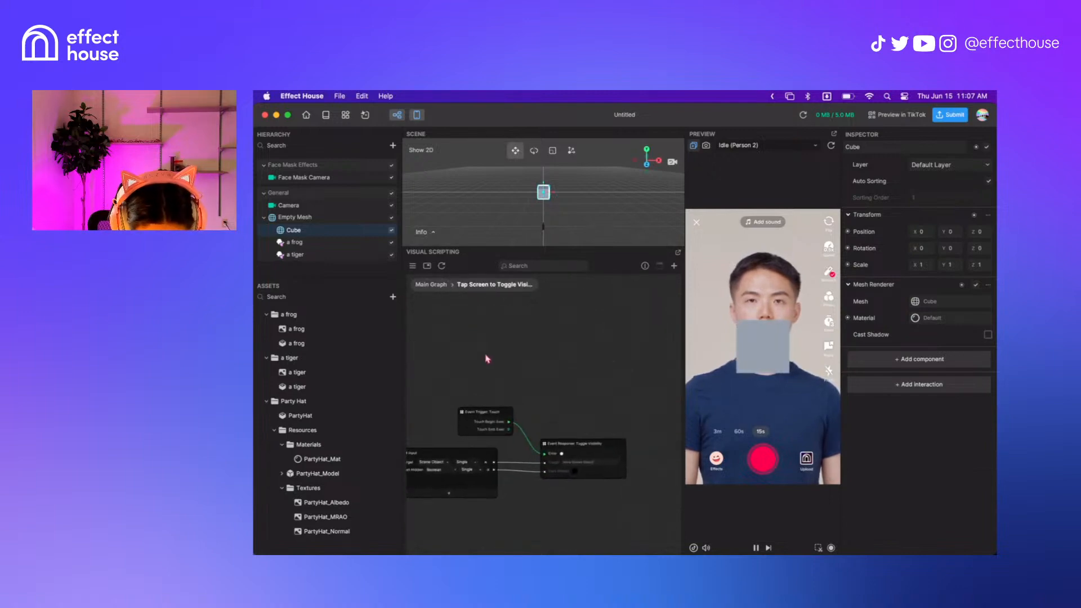
drag(581, 370, 619, 317)
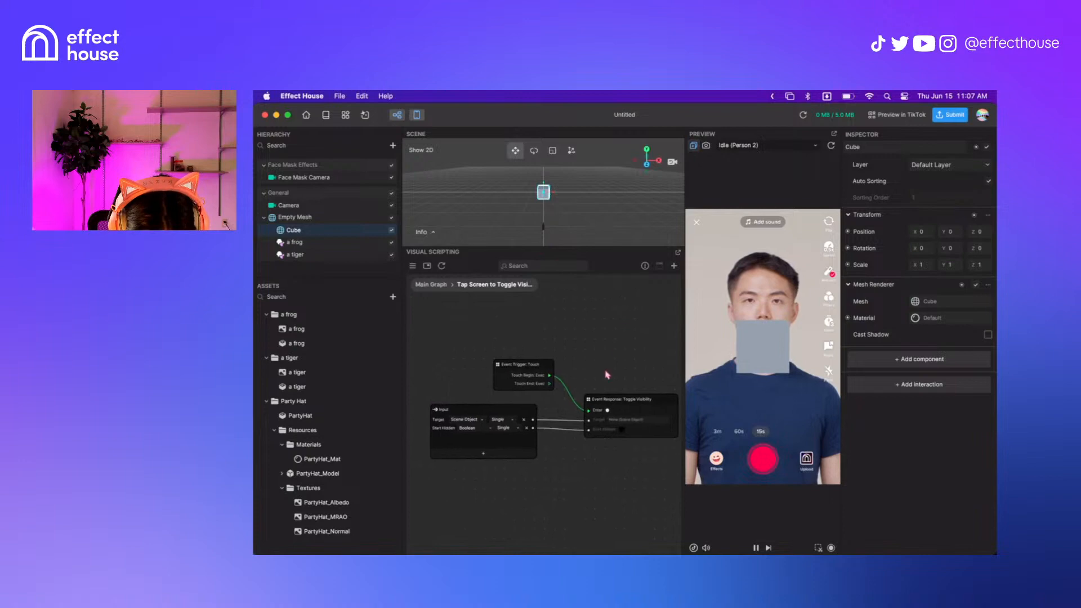
scroll(607, 374, up, 3)
scroll(606, 375, down, 4)
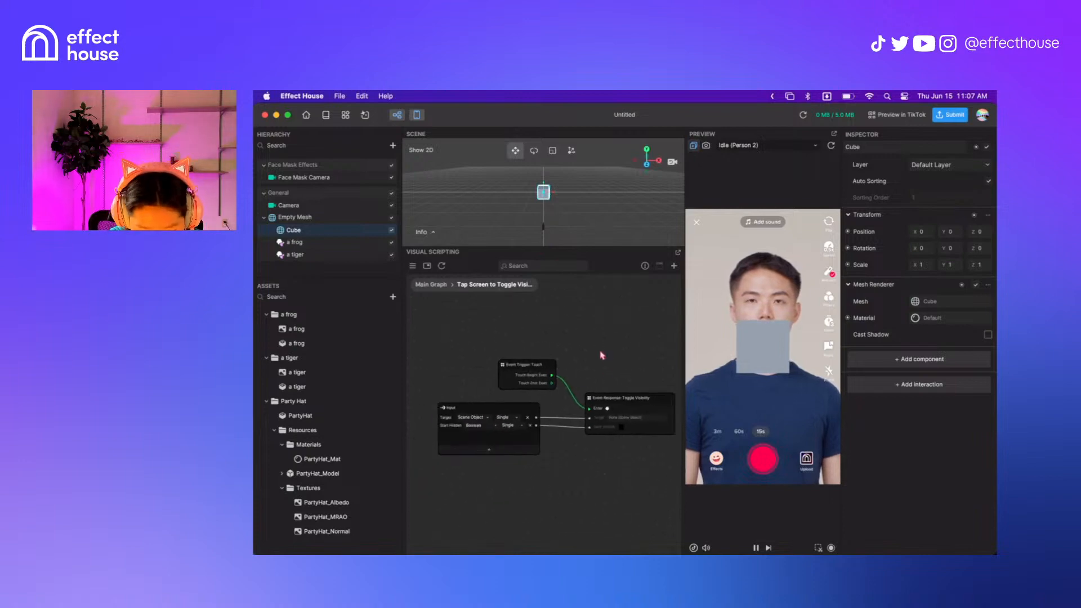
drag(605, 358, 558, 343)
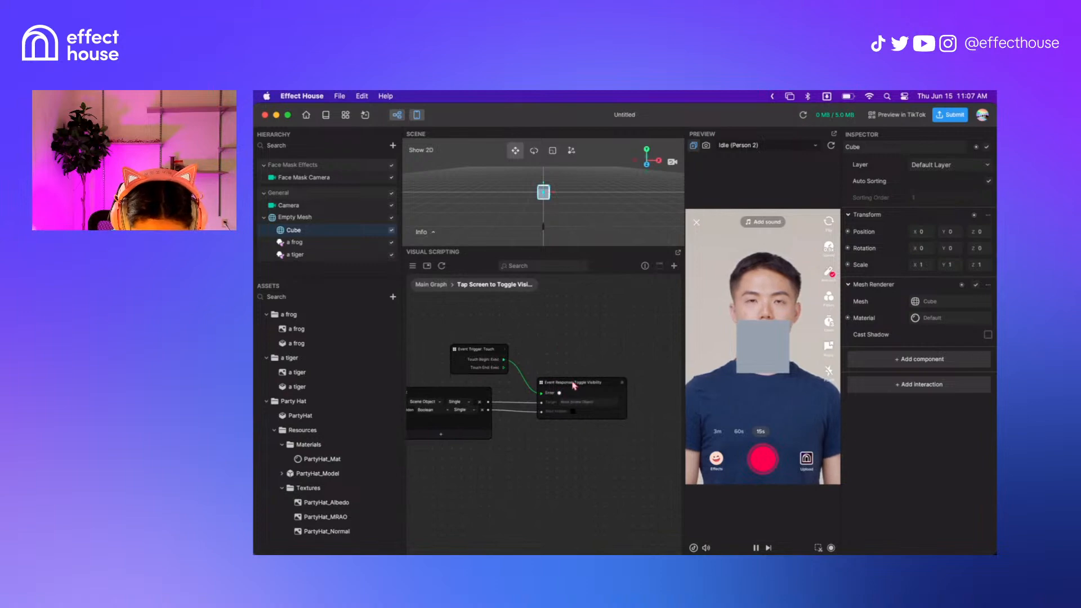
Open the Event Response: Toggle Visibility subgraph and shift its uppermost Set Visibility node slightly to the right
click(574, 386)
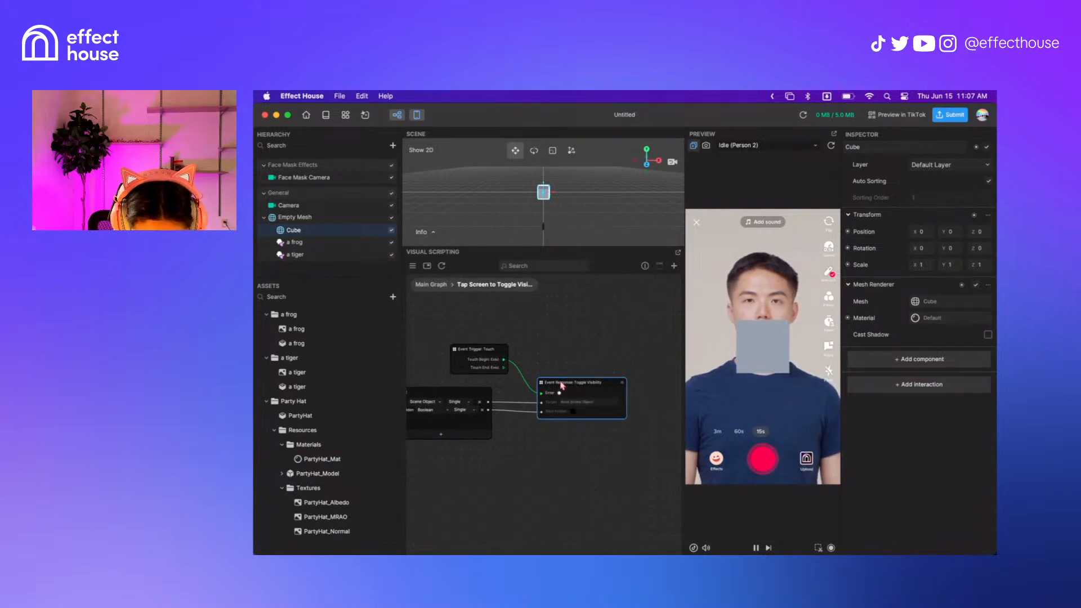
double_click(550, 387)
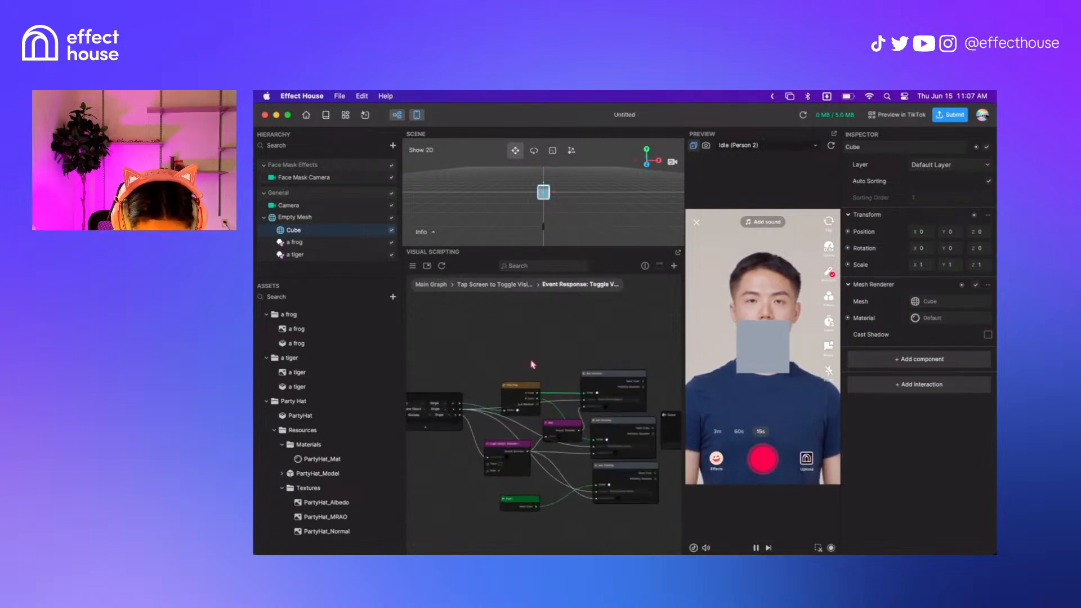
middle_drag(584, 353, 535, 308)
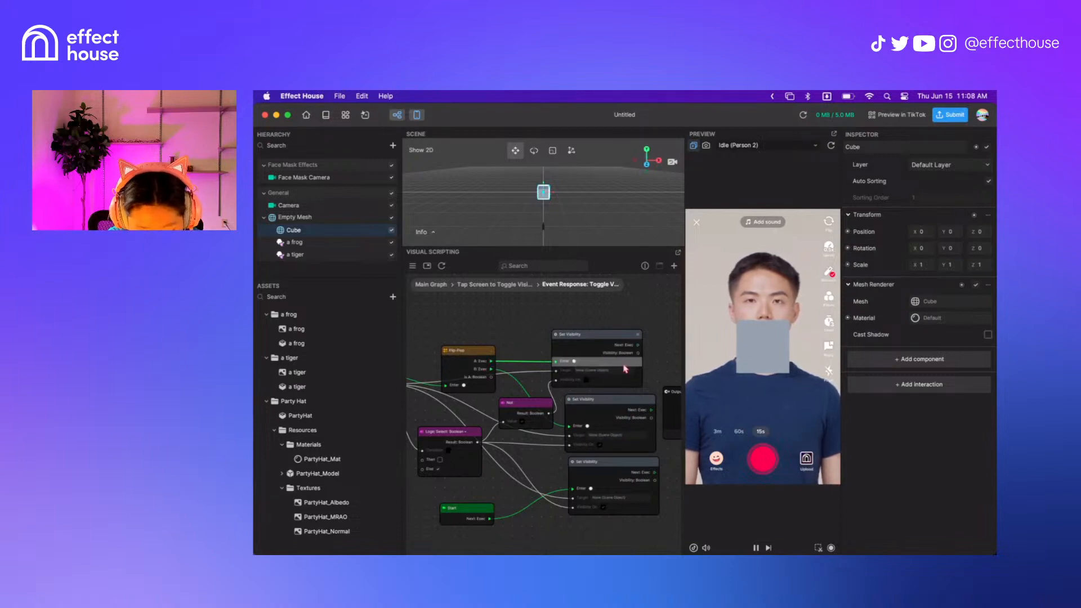
drag(596, 338, 612, 340)
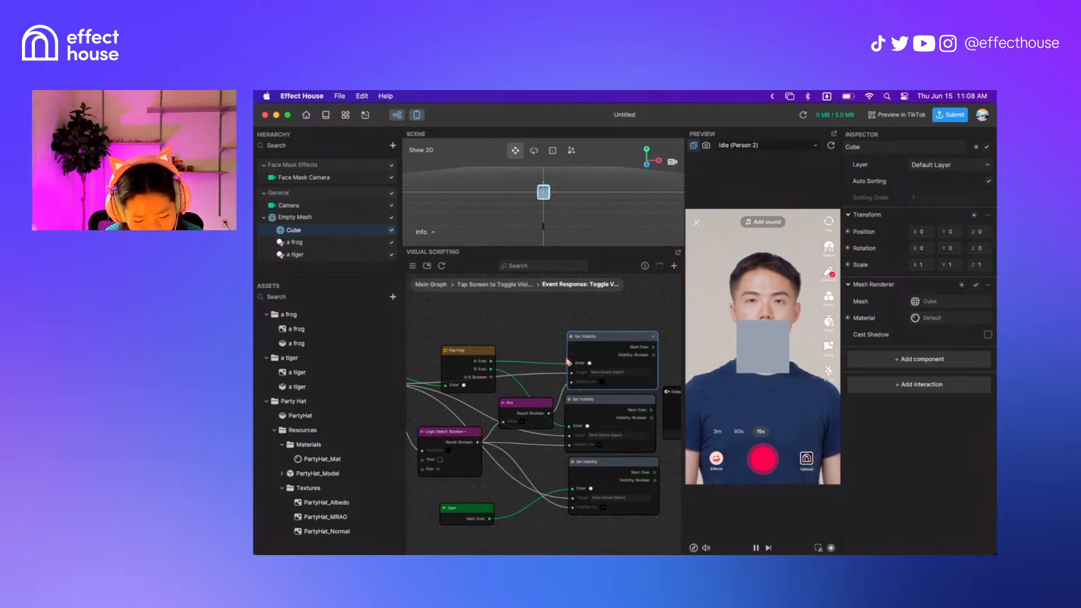
scroll(552, 328, down, 3)
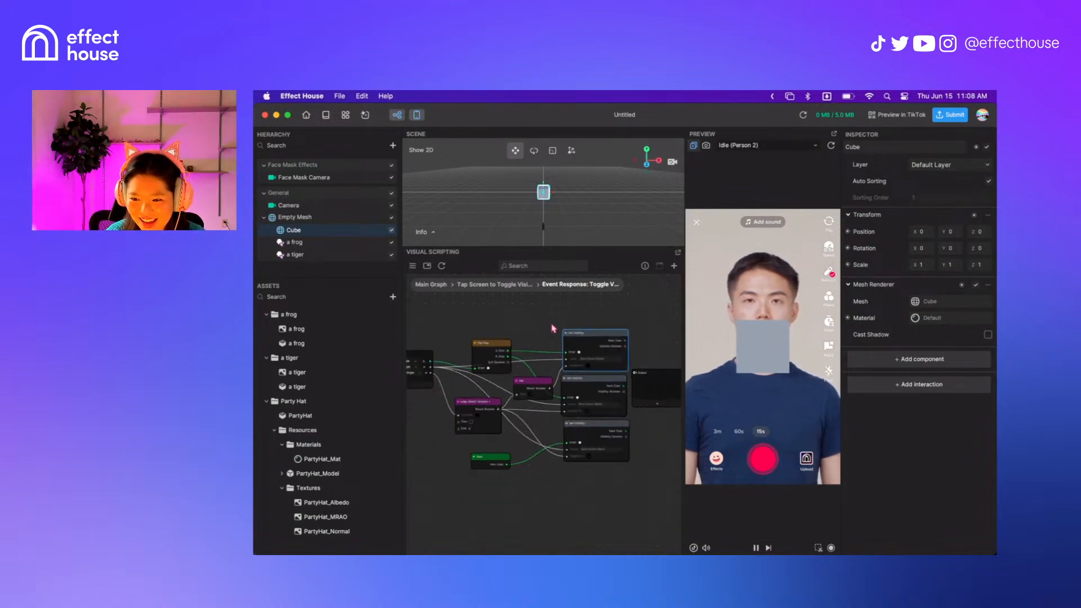
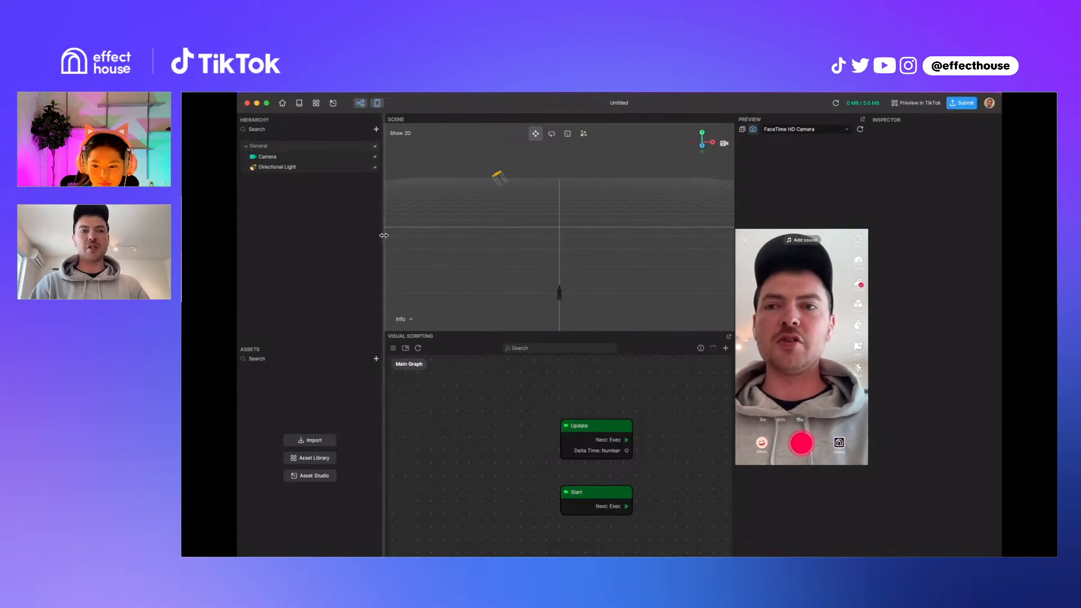
Widen the hierarchy area slightly and add a Profile Photo object from the Social Kit to the scene
drag(385, 235, 402, 235)
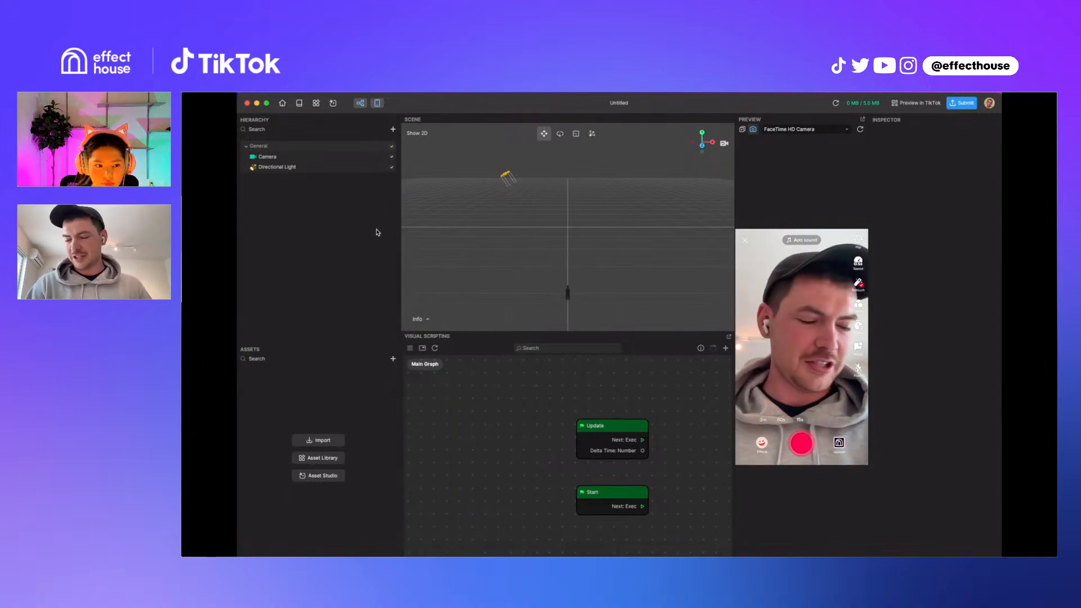
click(393, 131)
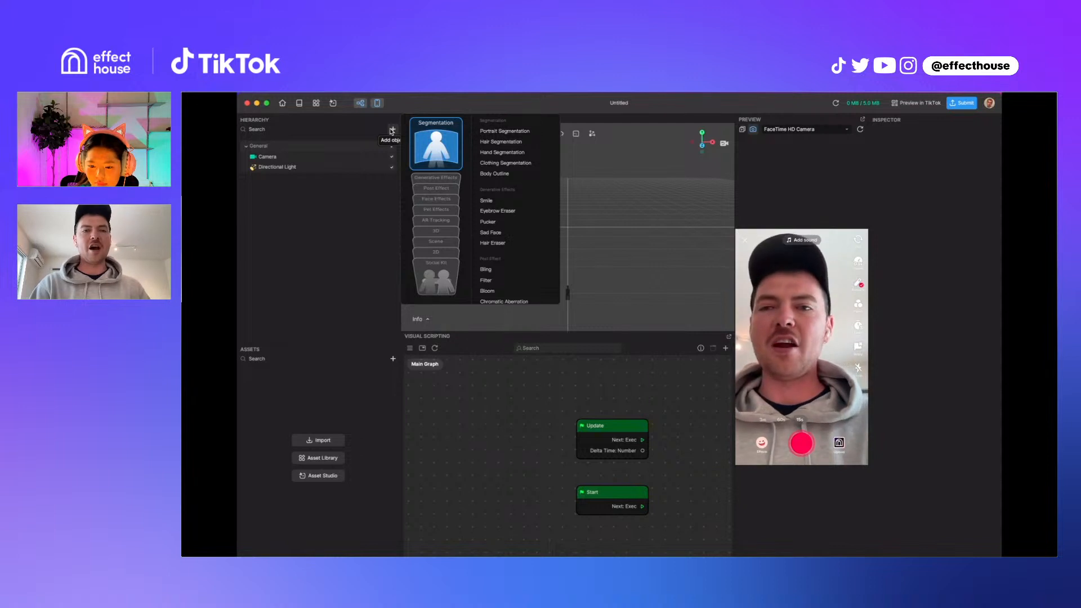
click(430, 278)
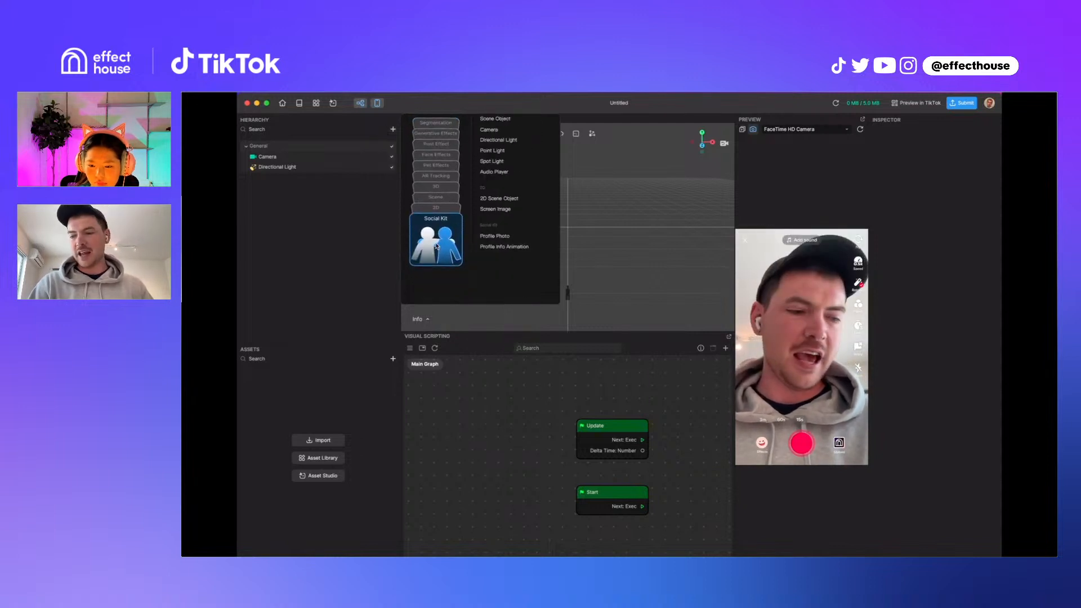
click(505, 247)
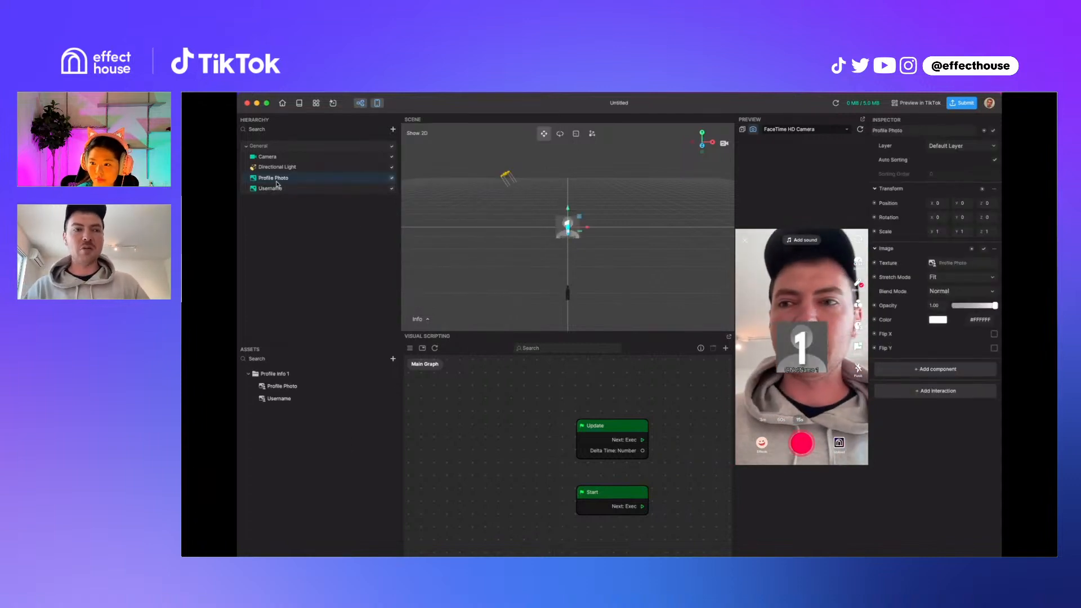
Move the Profile Photo up and slightly left in the scene and place the Username just below it
drag(568, 226, 560, 201)
click(568, 238)
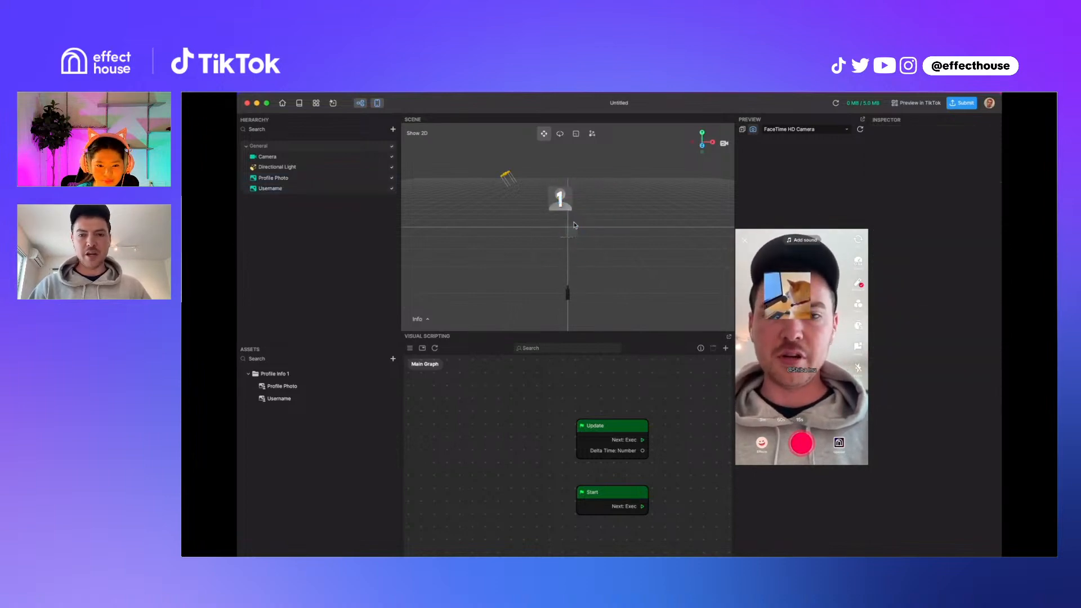
mouse_move(566, 239)
mouse_down()
mouse_move(581, 226)
mouse_move(561, 228)
mouse_up()
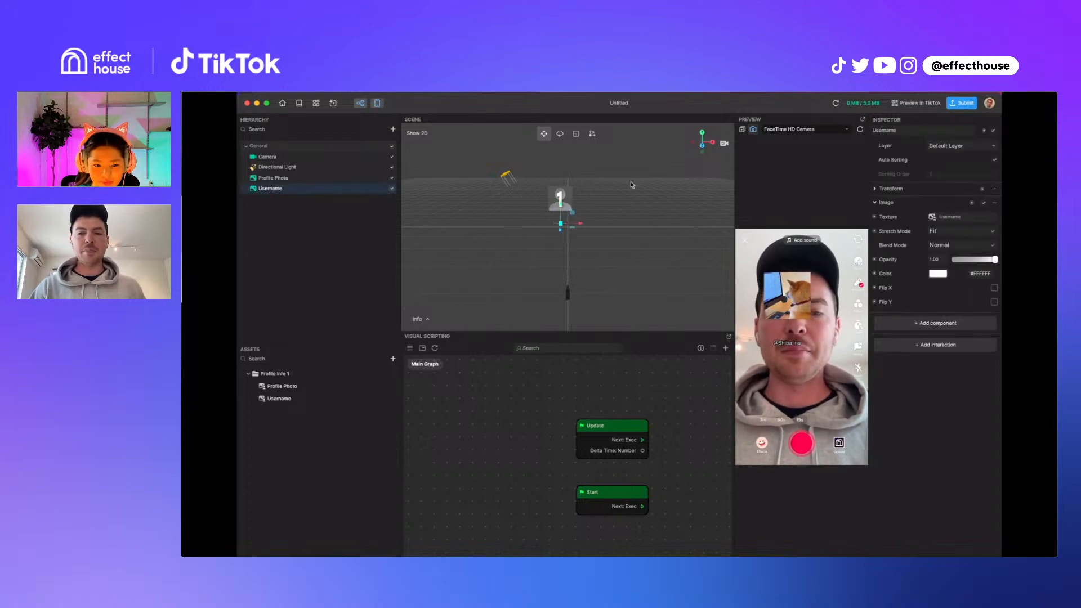
Restart the preview several times to examine how the profile photo and username load before sample profiles appear
click(860, 133)
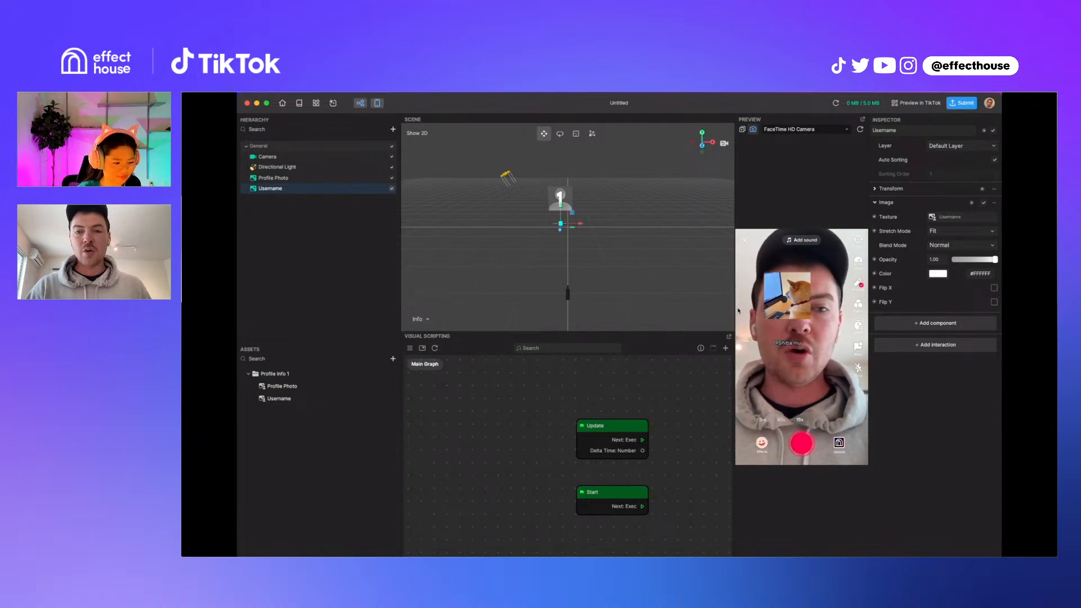
click(859, 130)
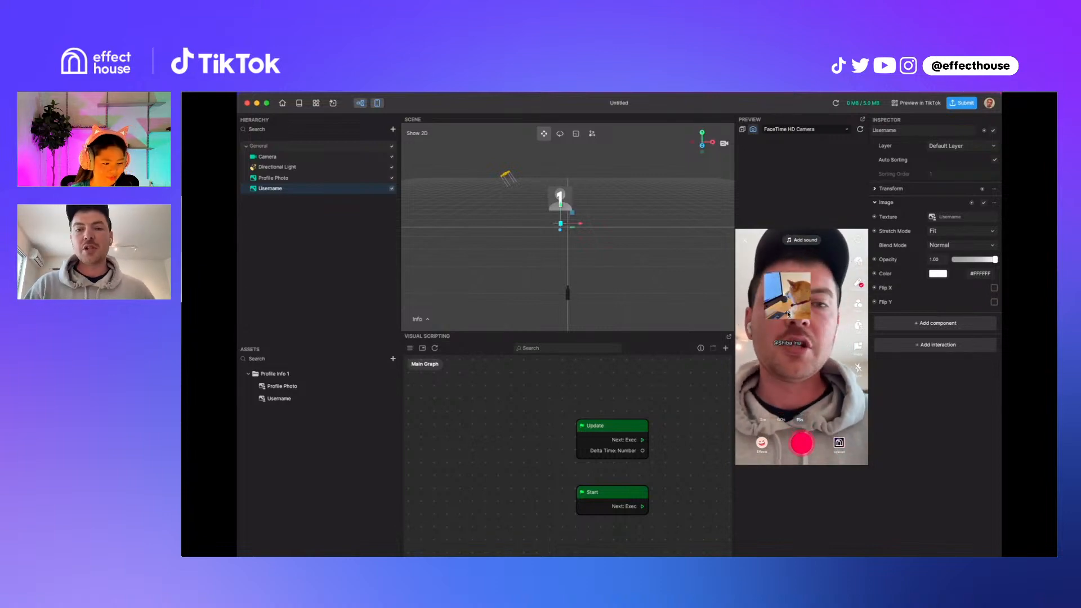
click(860, 129)
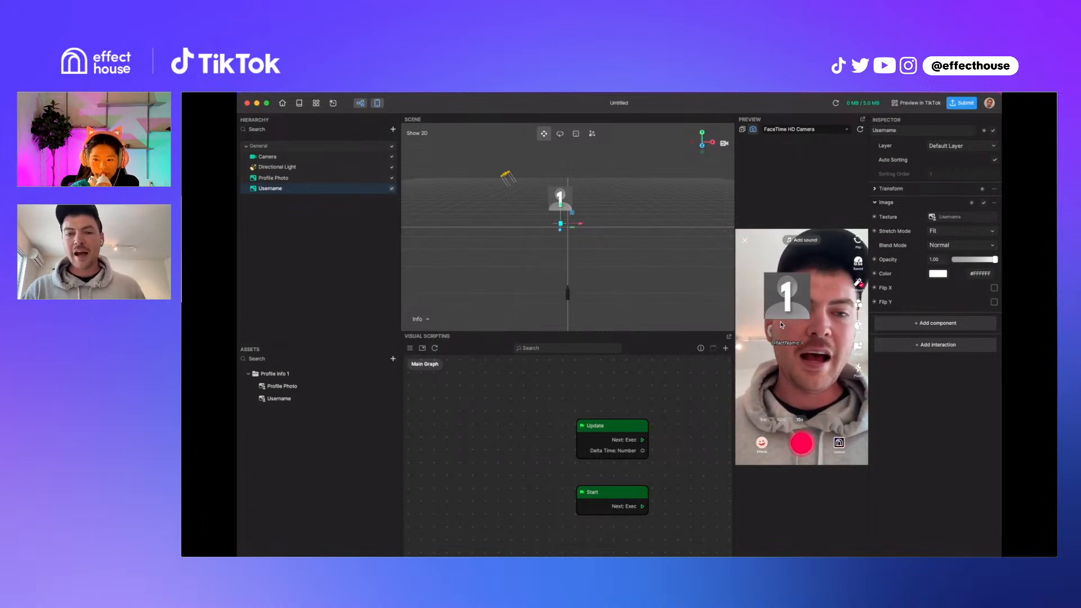
click(779, 324)
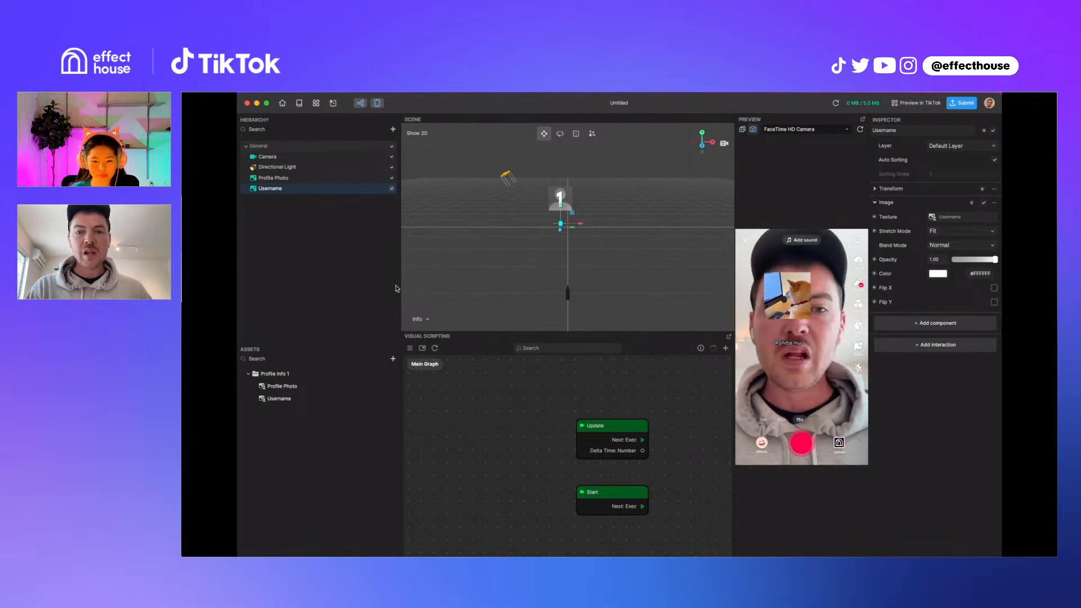
Delete the Profile Photo and Username objects from the hierarchy
click(296, 179)
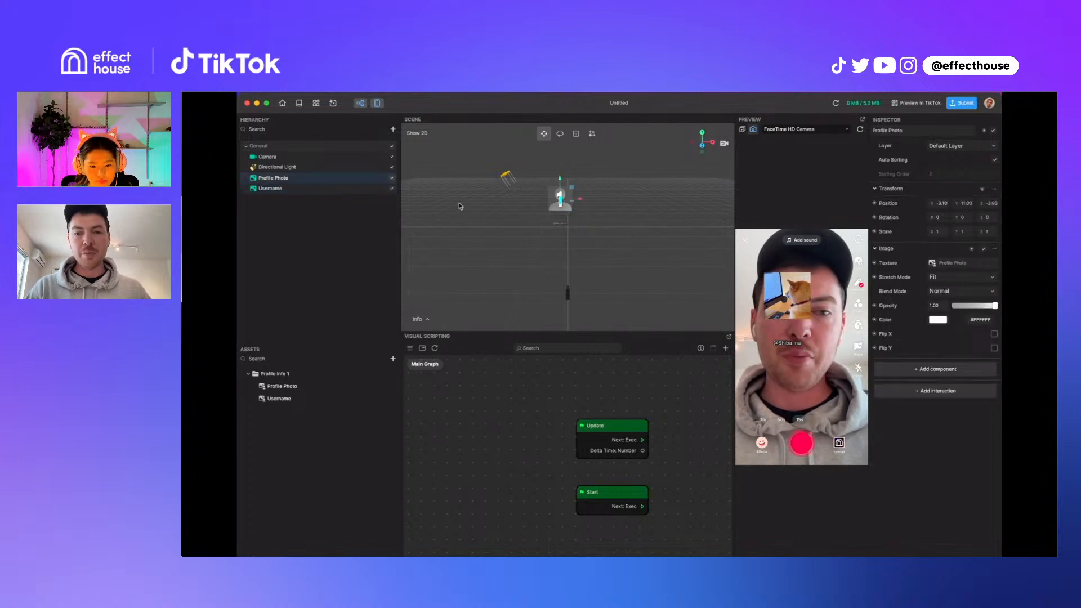
click(298, 189)
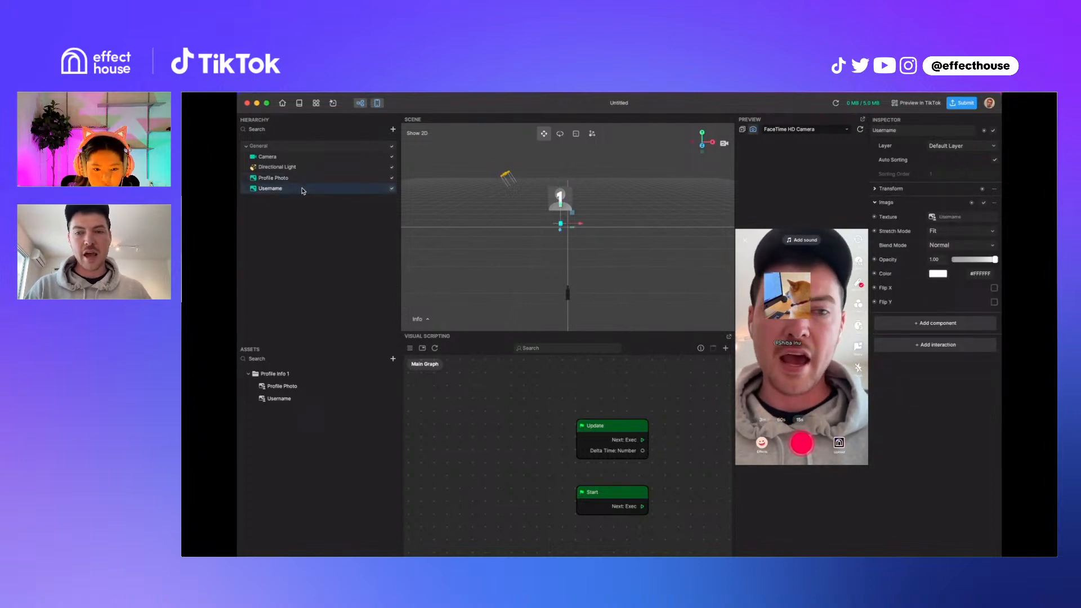
shift+click(341, 179)
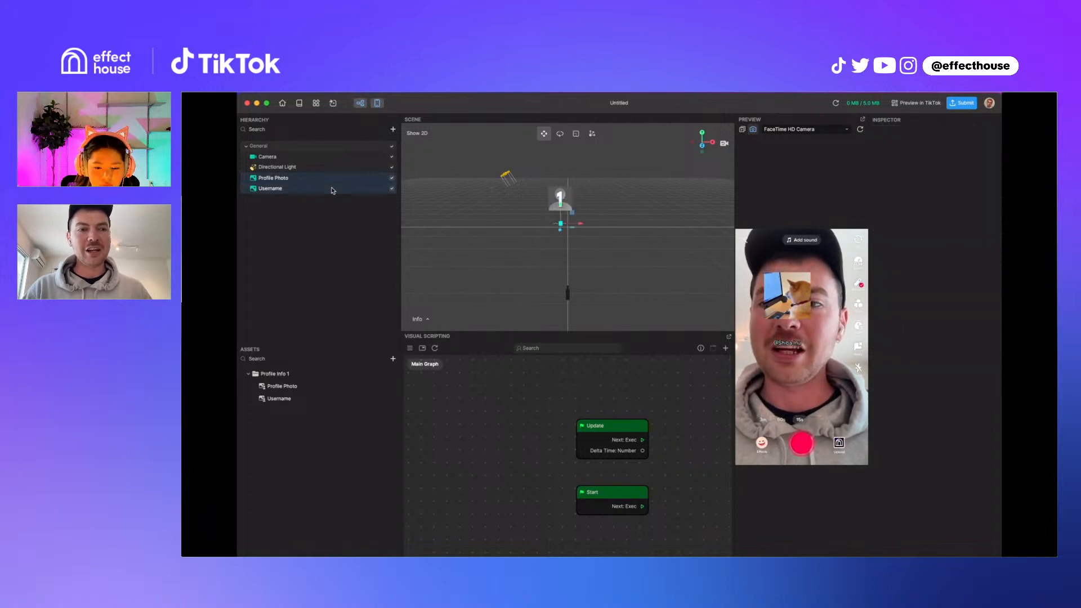
right_click(332, 190)
click(350, 218)
Add a Profile Info Animation object from the Social Kit and shift it slightly up and left in the scene
click(393, 129)
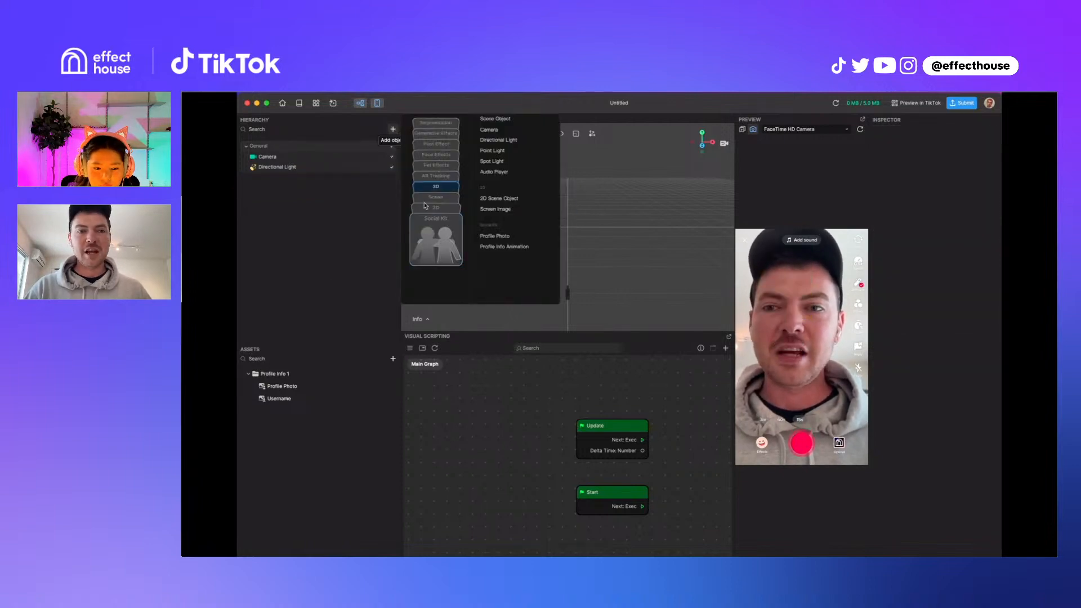
click(494, 247)
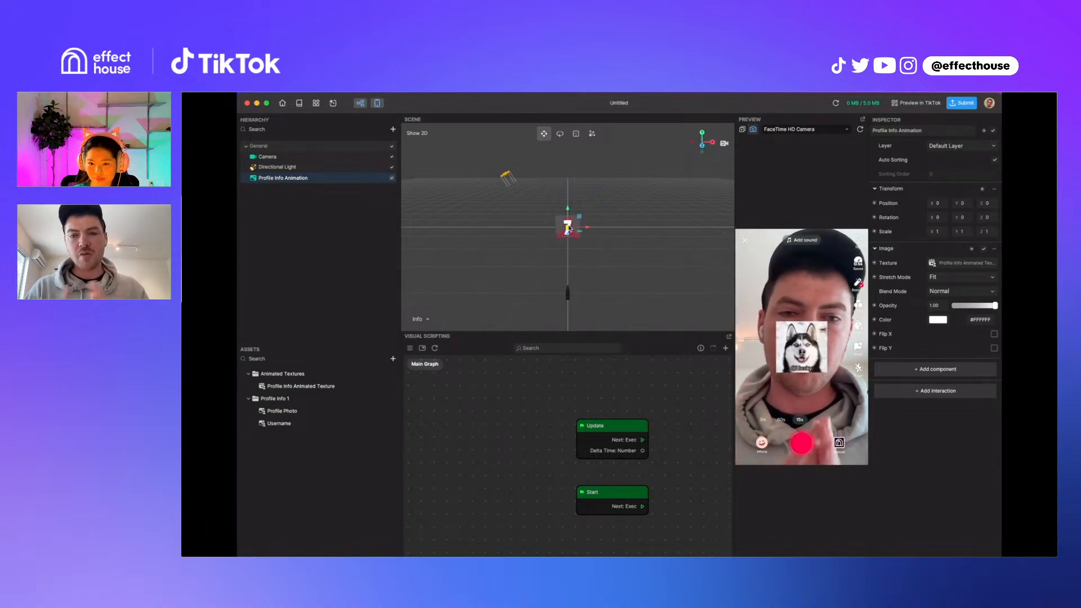
drag(567, 229, 556, 221)
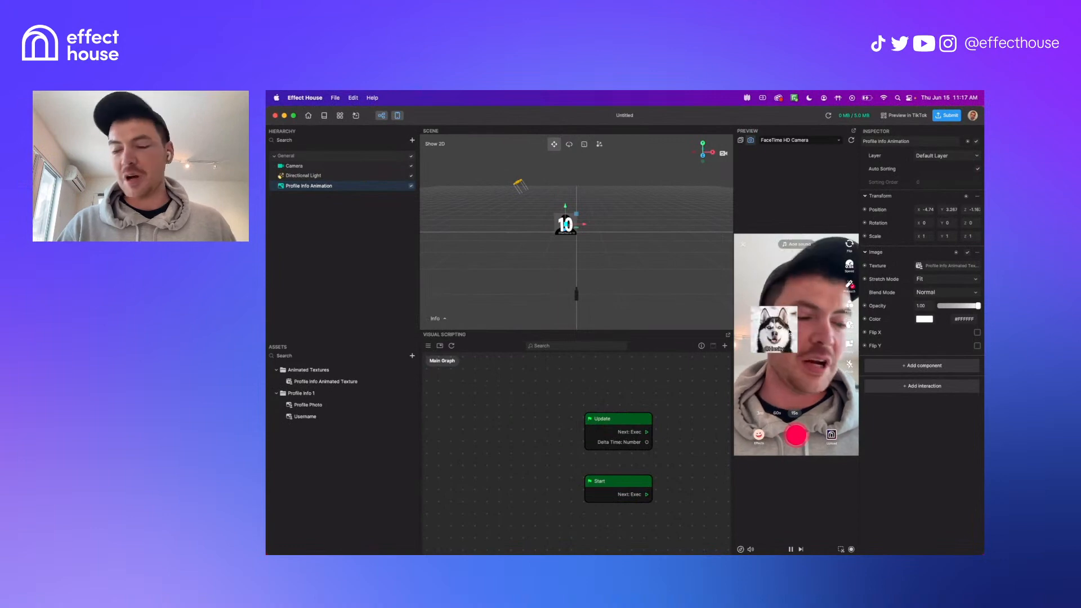
Set the Profile Count of the Profile Info Animated Texture to 2
click(319, 382)
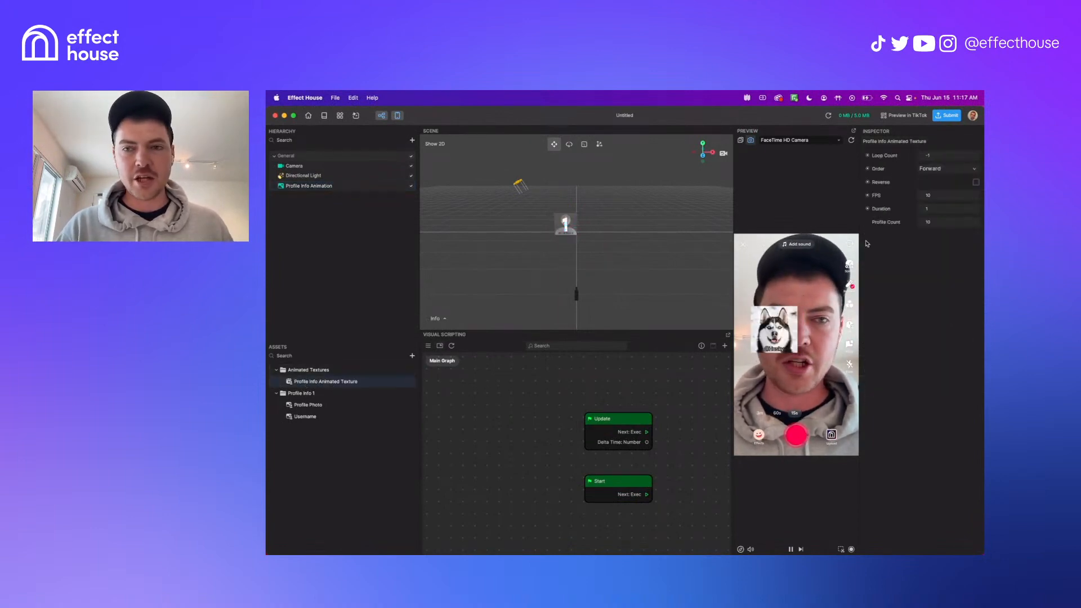
click(933, 223)
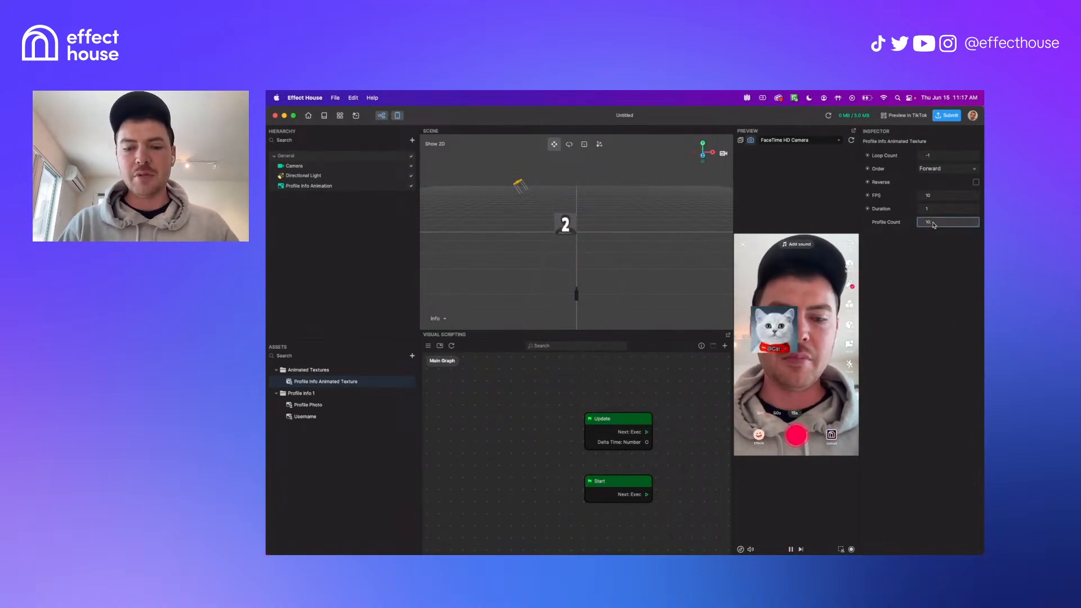
key(BackSpace)
text(30)
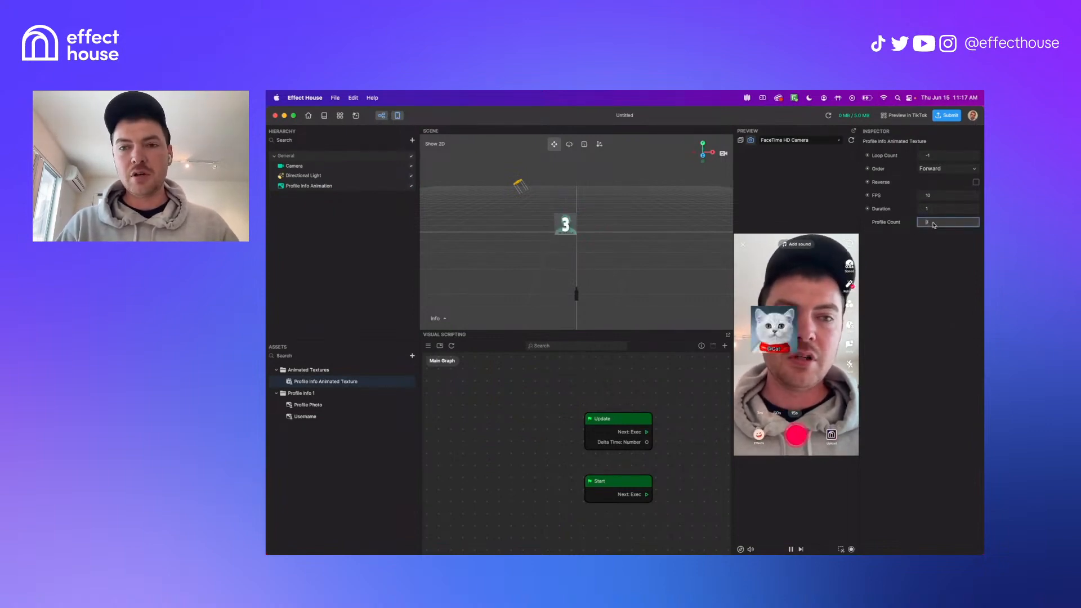
text(2)
key(Return)
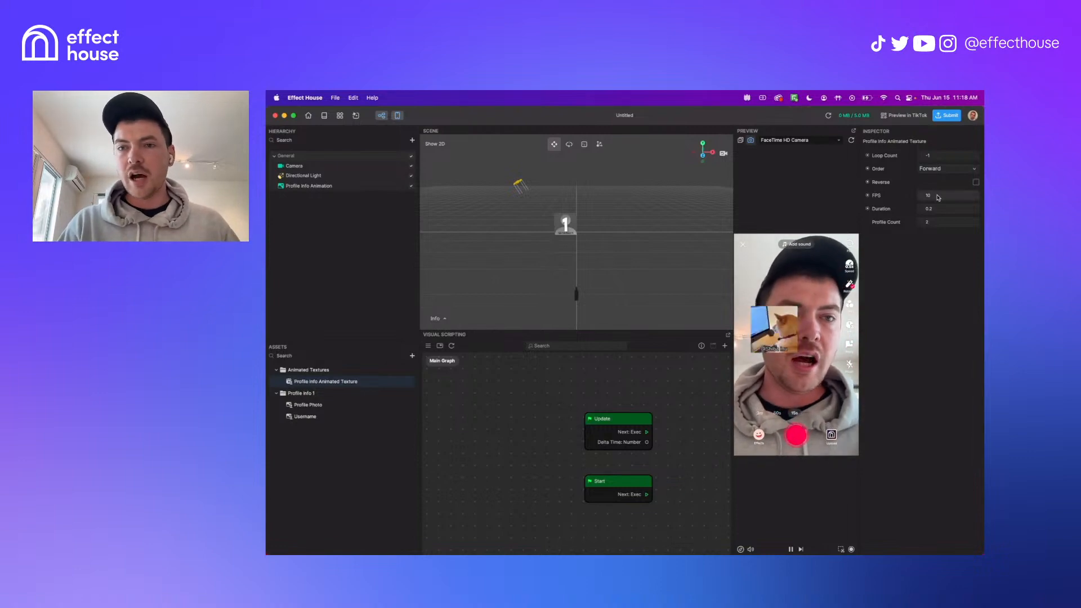
Set the animated texture's FPS to 3 and review its available playback orders without choosing a different one
click(919, 196)
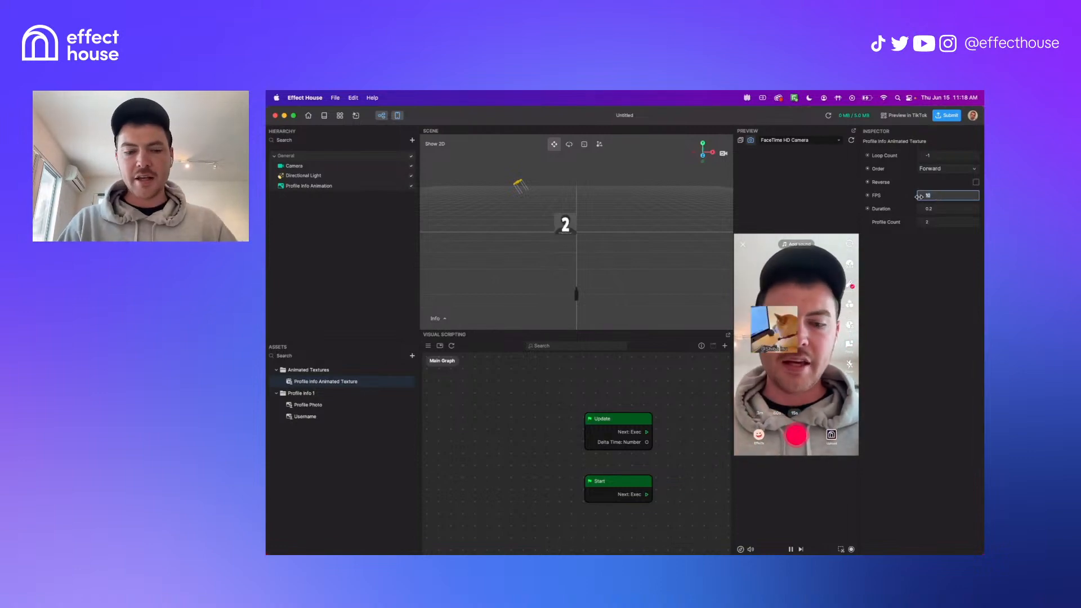
text(3)
key(Return)
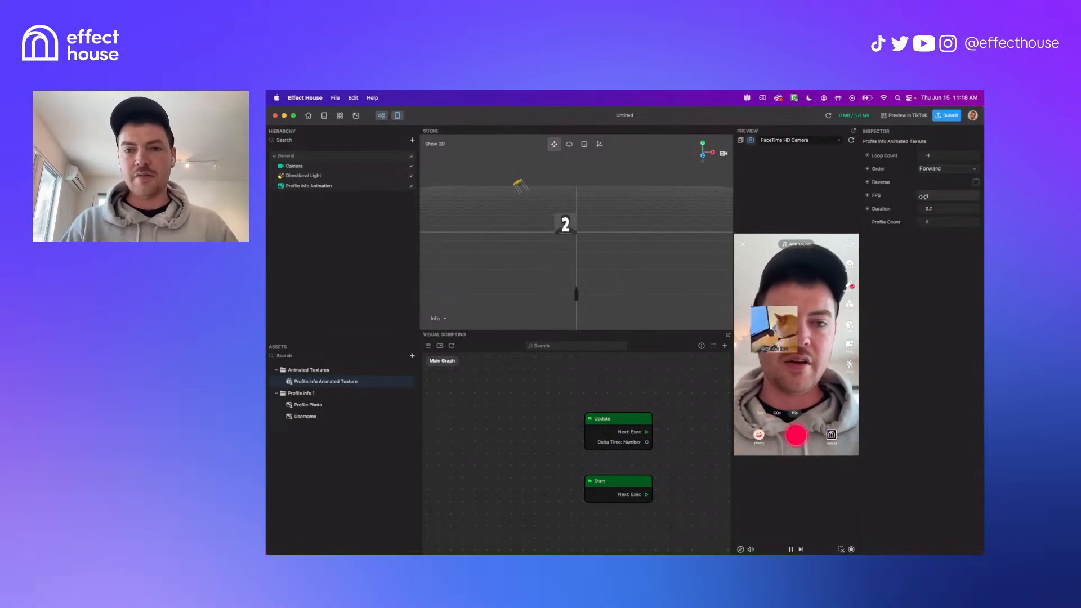
click(951, 168)
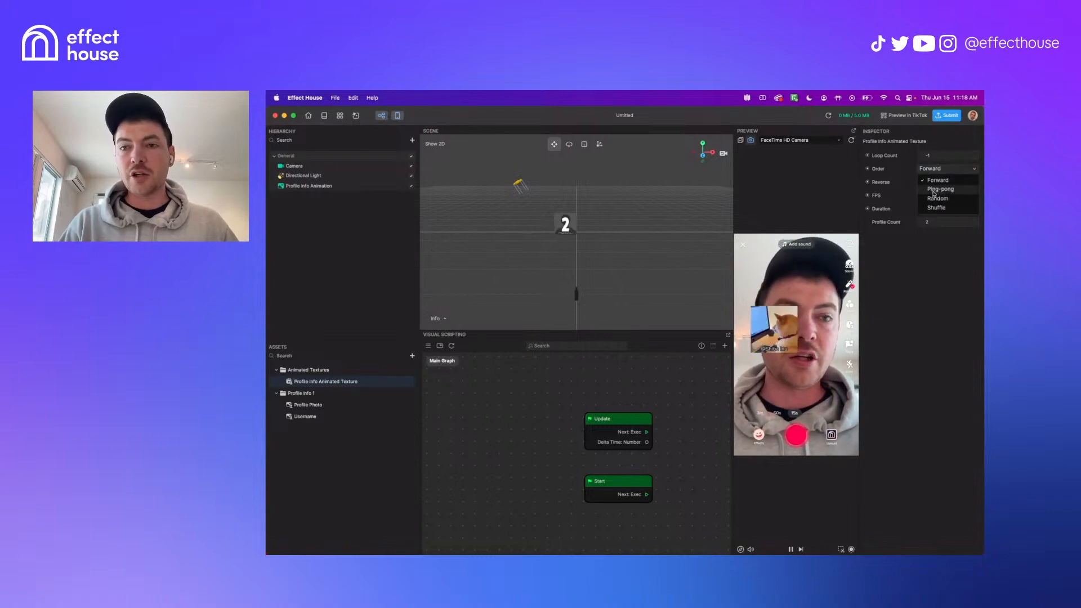
click(936, 257)
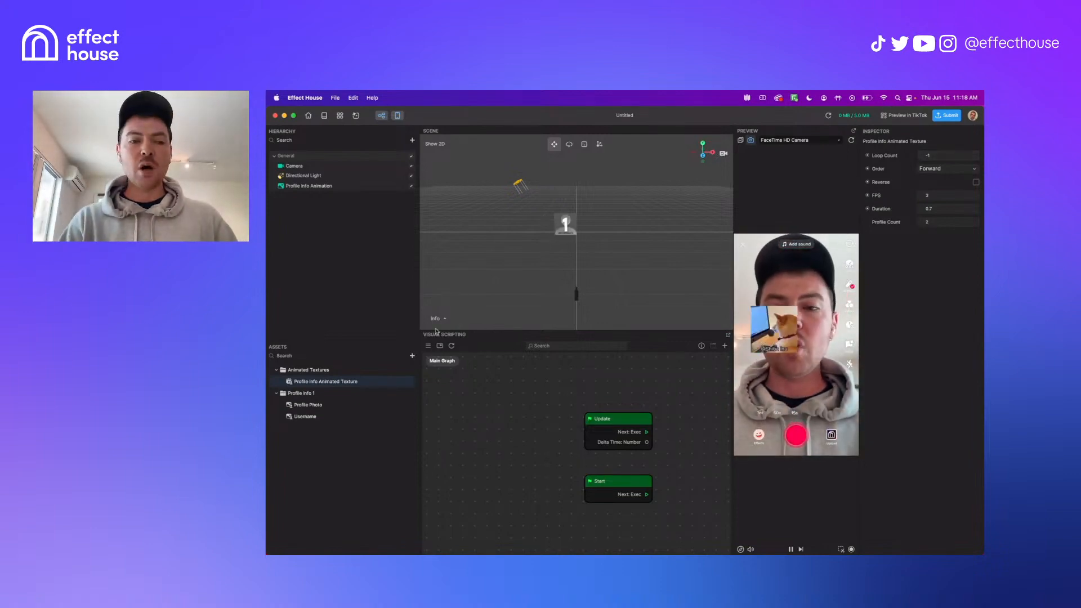
Delete the Animated Textures folder from the assets and the Profile Info Animation object from the hierarchy
right_click(304, 370)
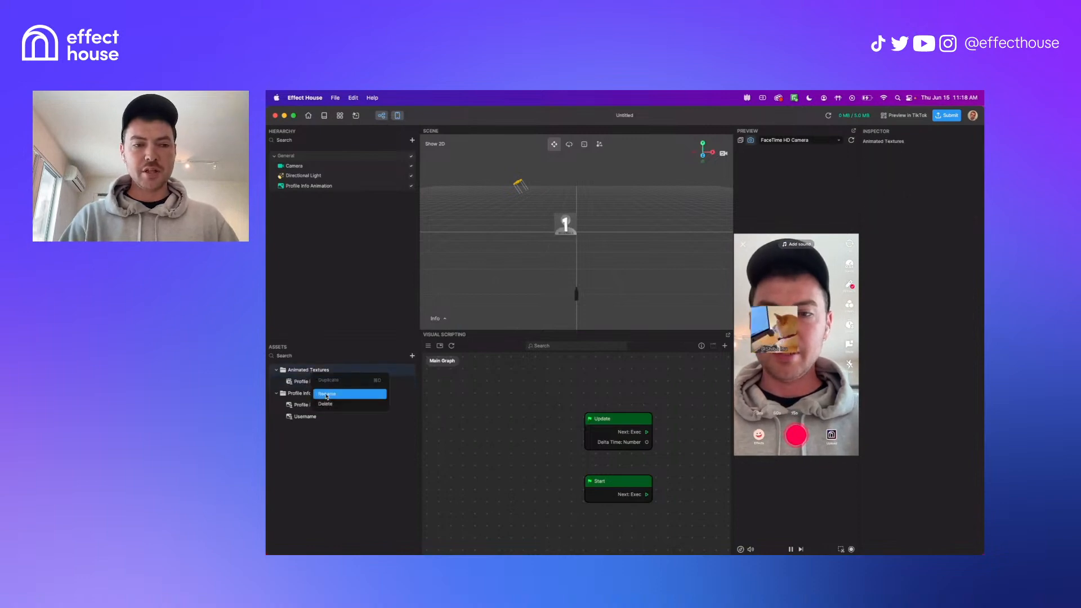
click(327, 406)
click(658, 268)
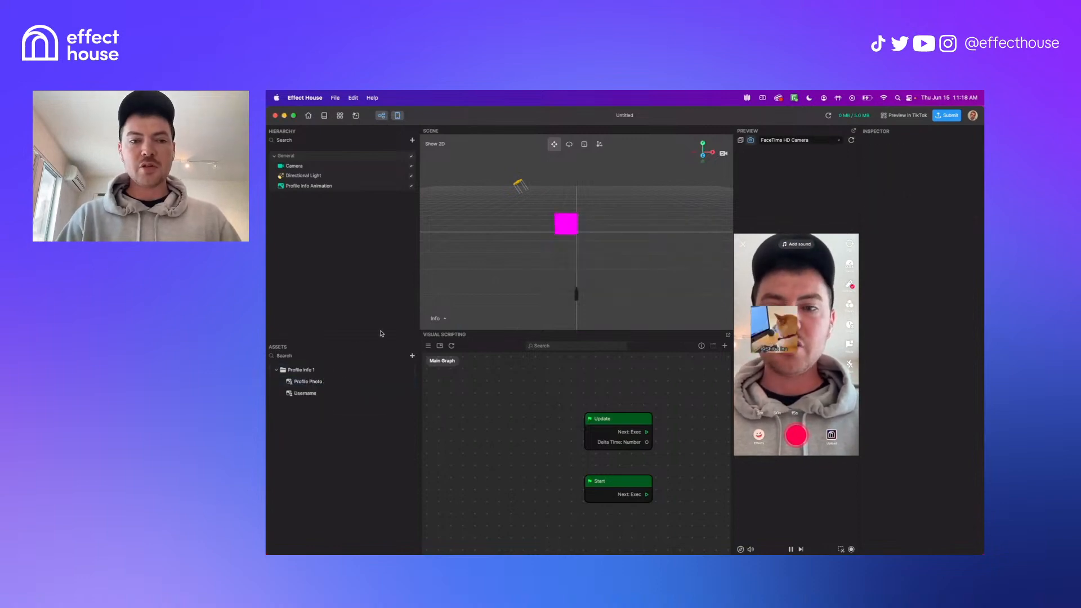
click(298, 186)
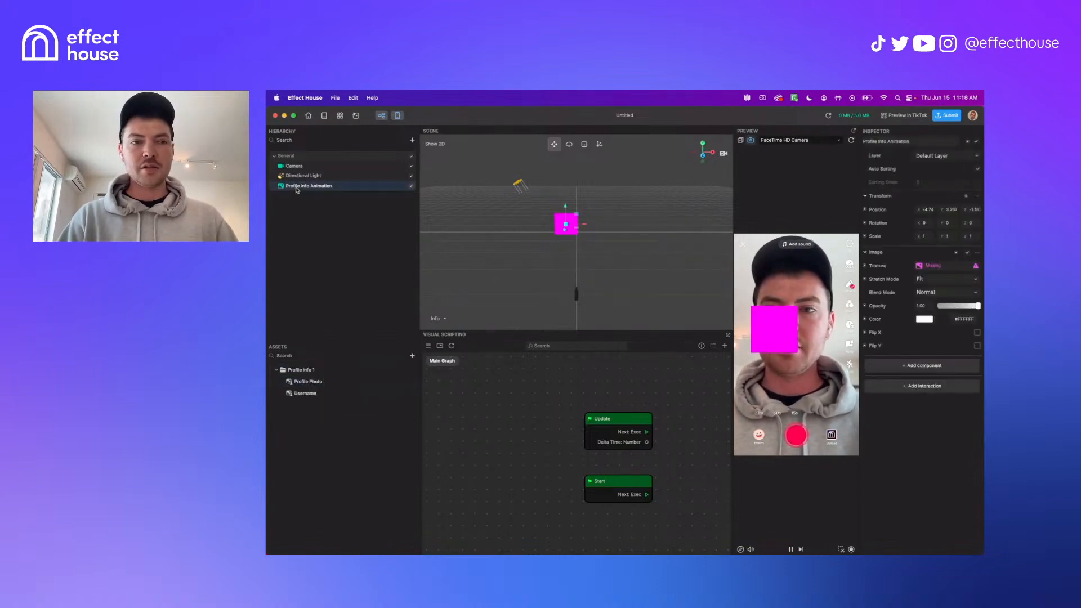
right_click(300, 187)
click(311, 216)
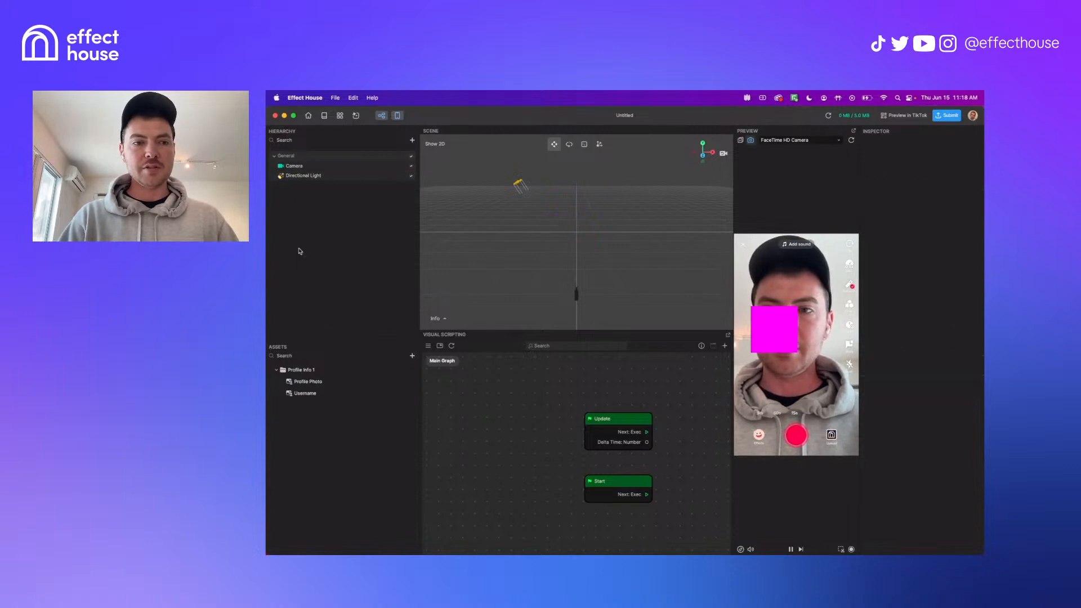
Add a 2D Screen Image to the scene and assign the Profile Photo asset as its texture
click(412, 139)
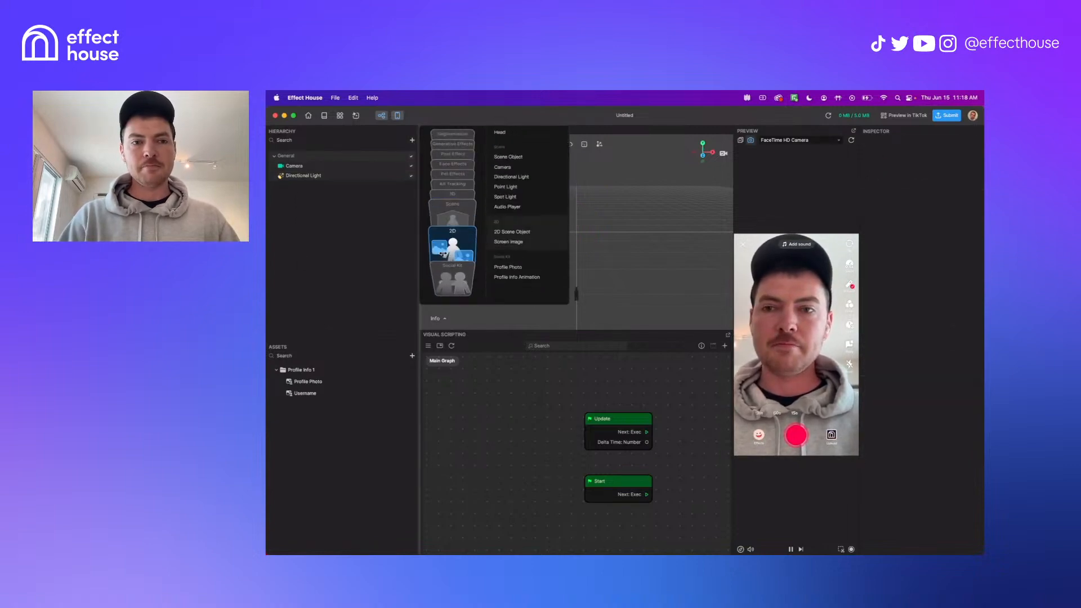
click(517, 232)
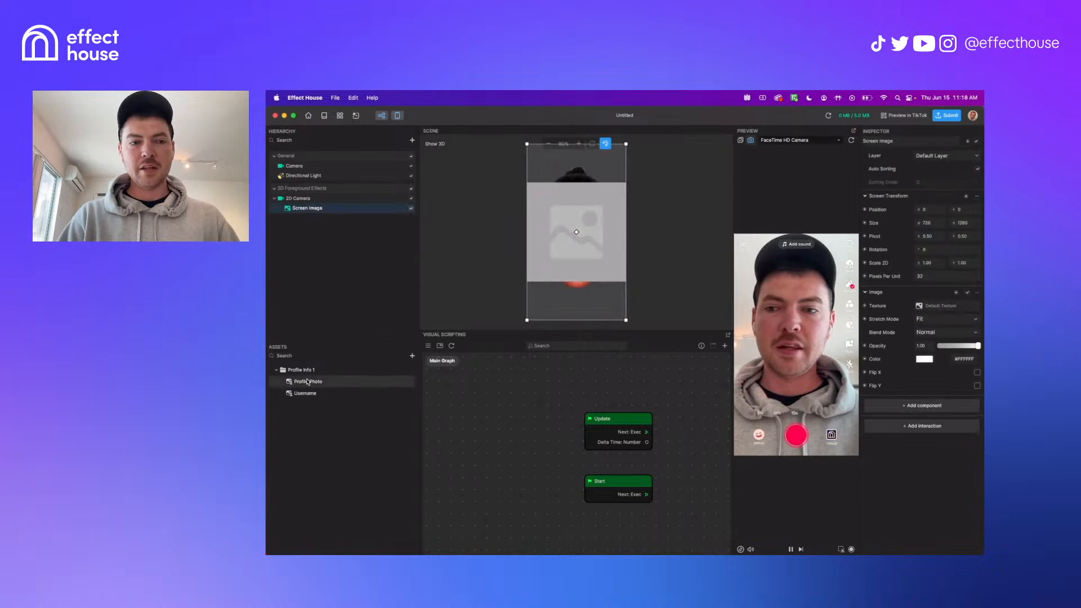
click(948, 306)
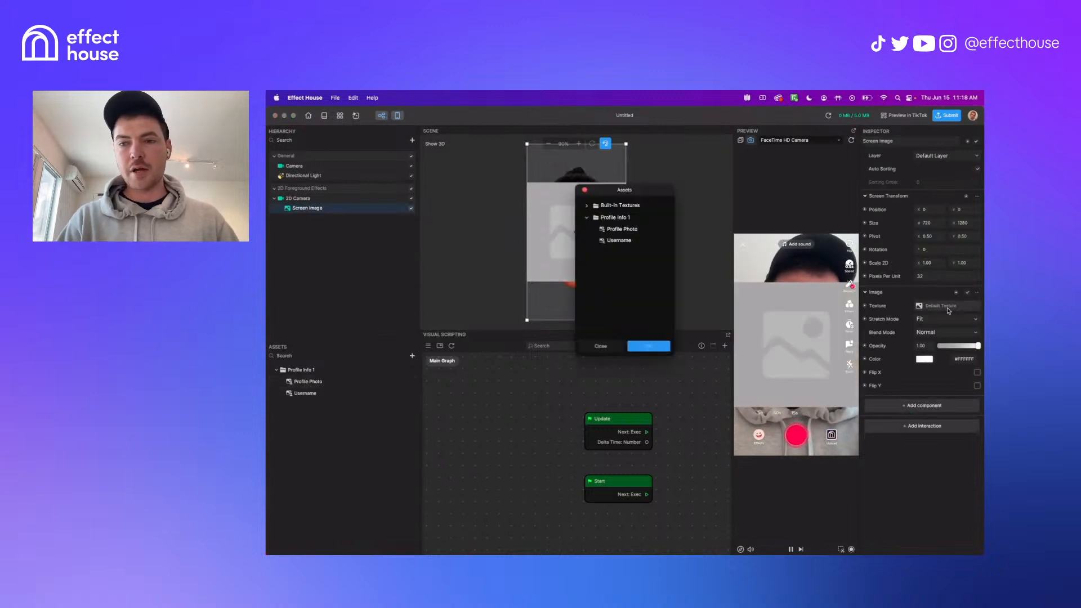
click(622, 228)
click(642, 346)
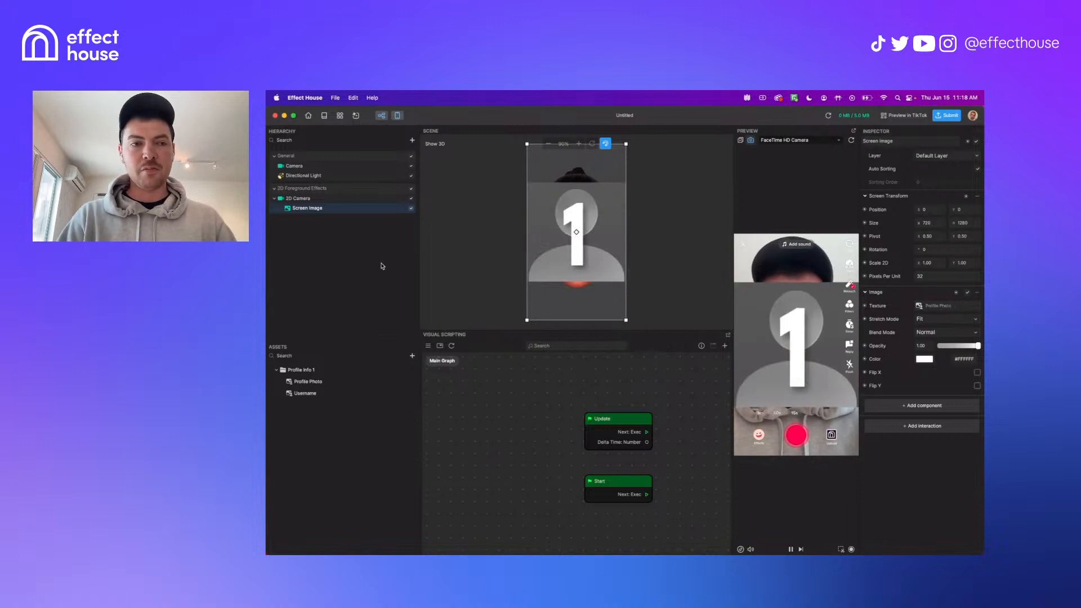
click(365, 242)
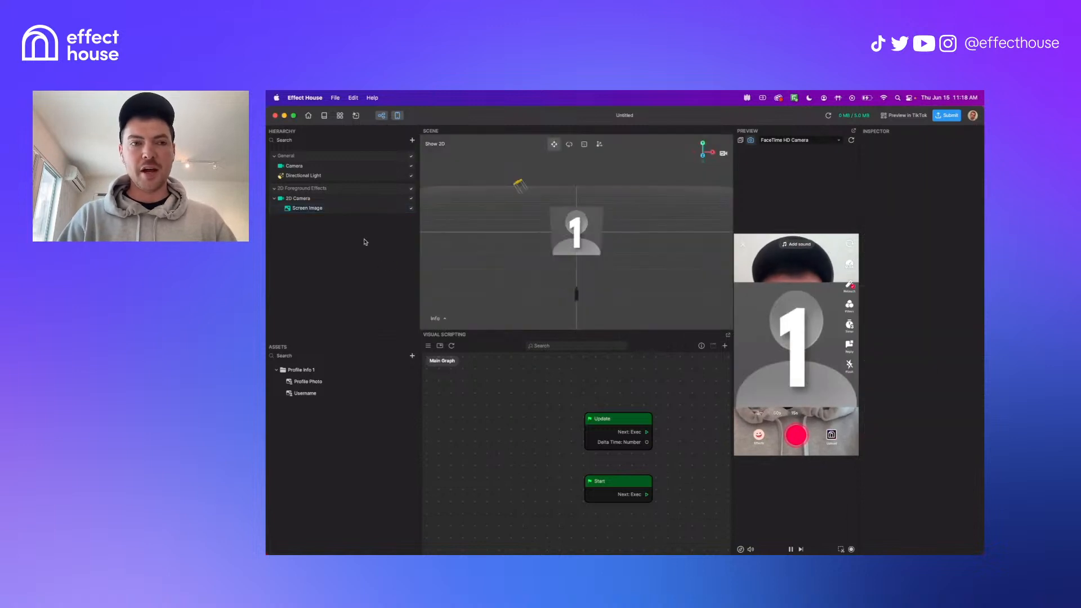
Add a second Profile Info texture set, containing a profile photo and a username, to the assets
click(412, 357)
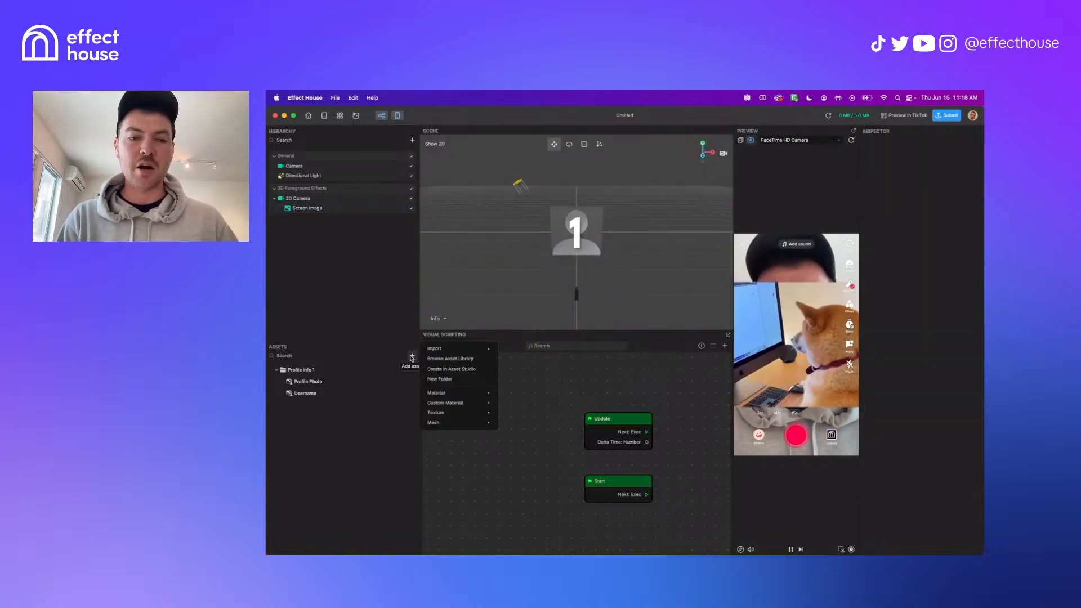
mouse_move(442, 413)
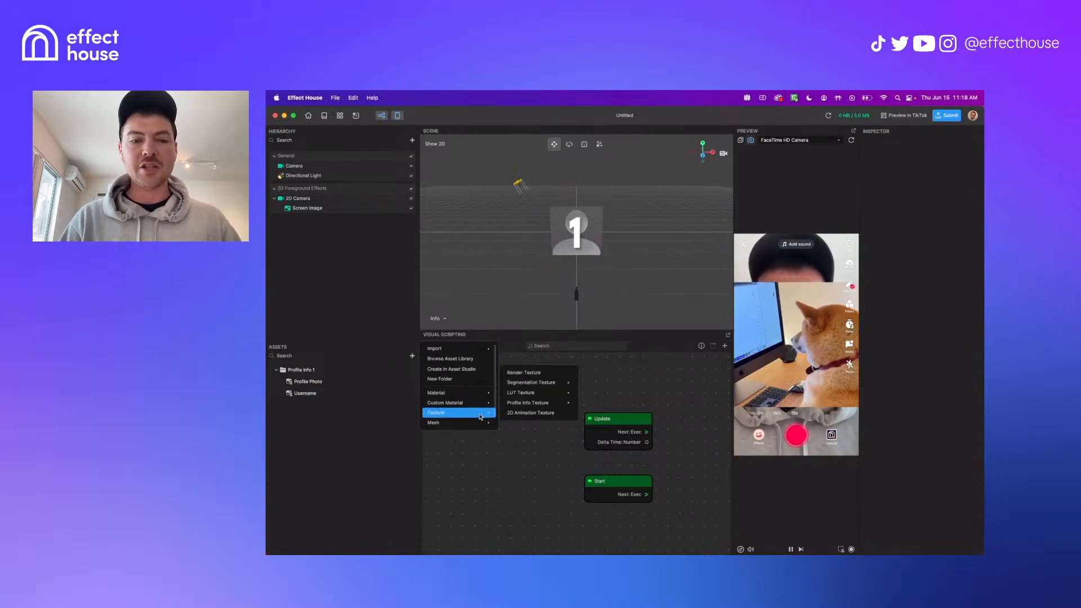
mouse_move(535, 404)
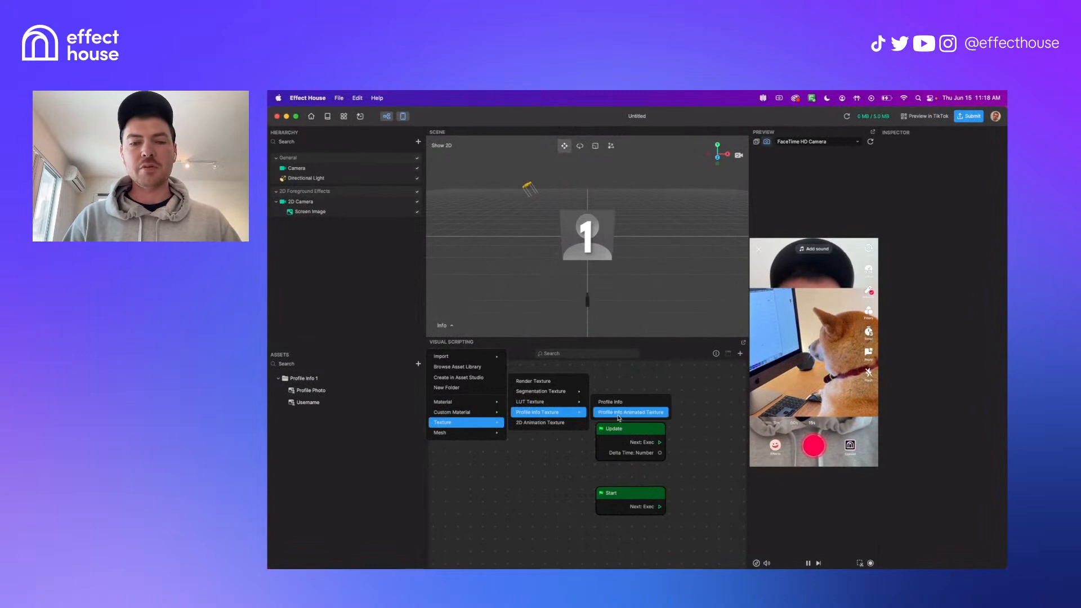
click(619, 414)
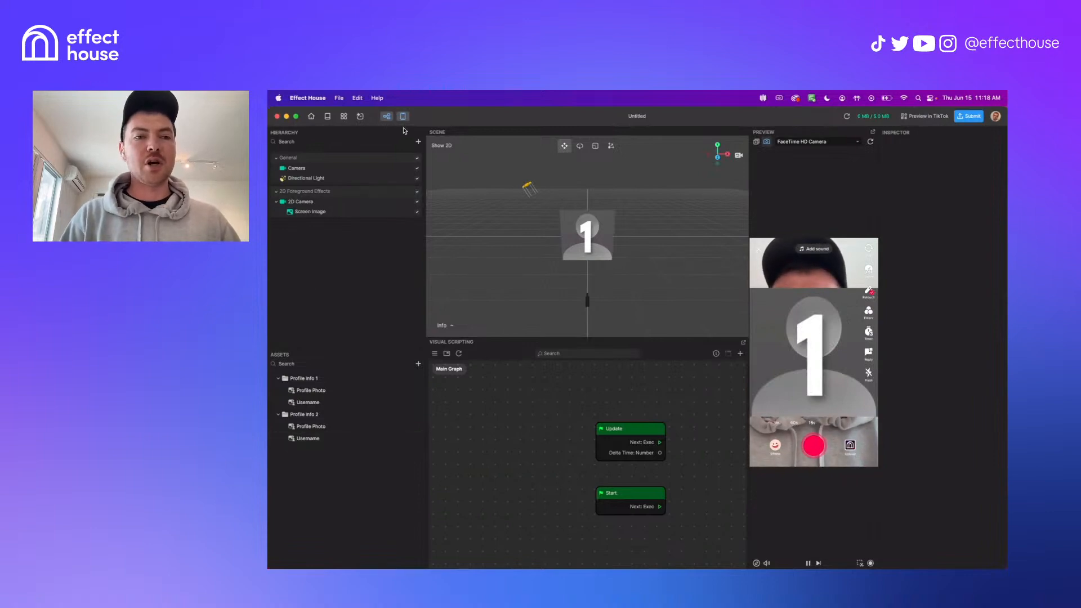
Add a second 2D Screen Image and assign the Profile Photo from Profile Info 2 as its texture
click(418, 141)
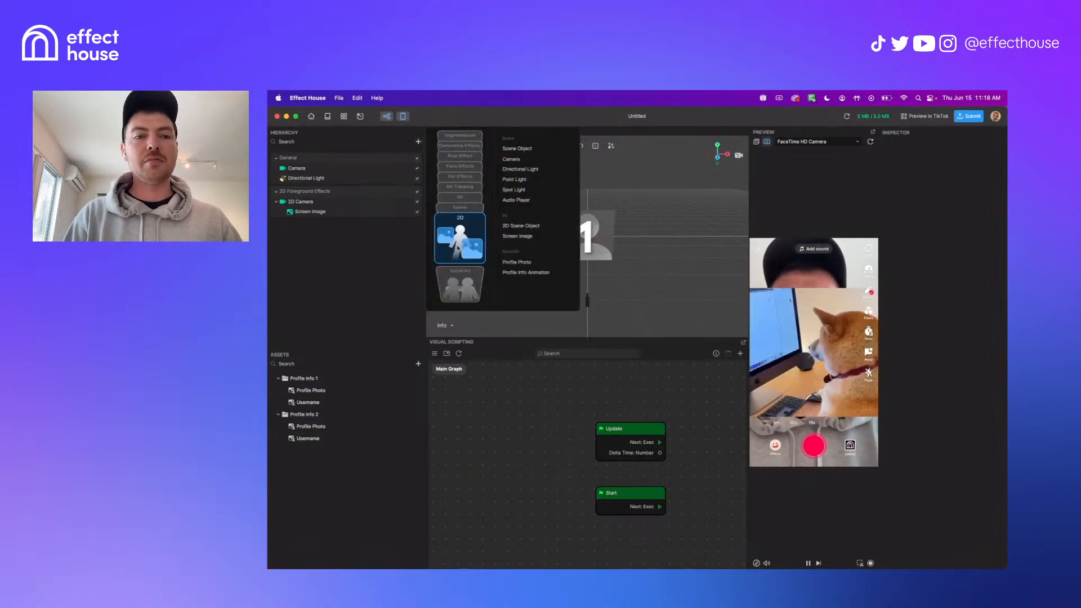
click(517, 236)
click(948, 312)
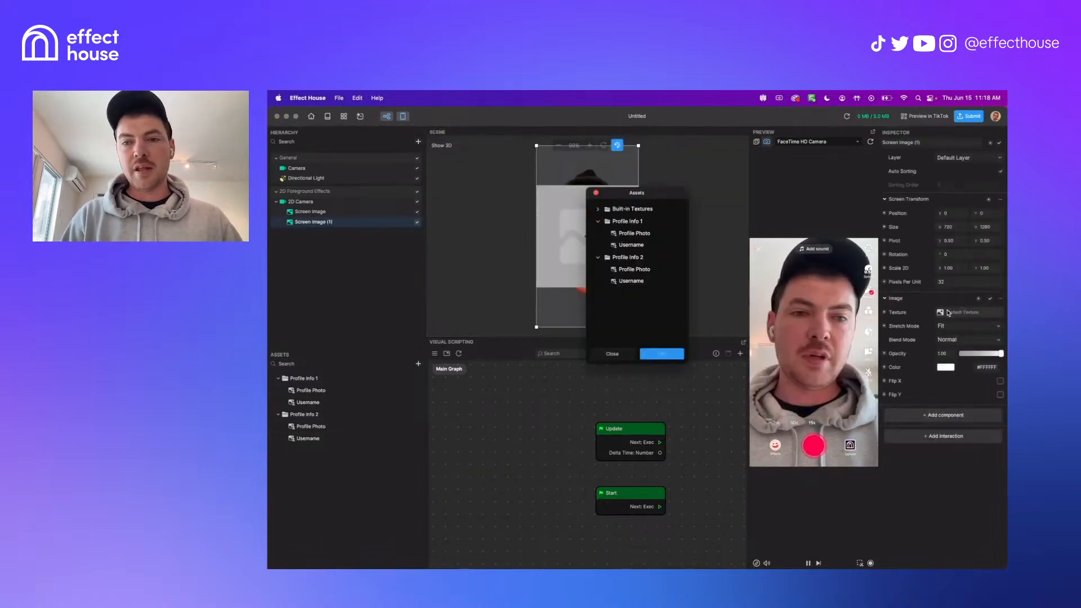
click(620, 268)
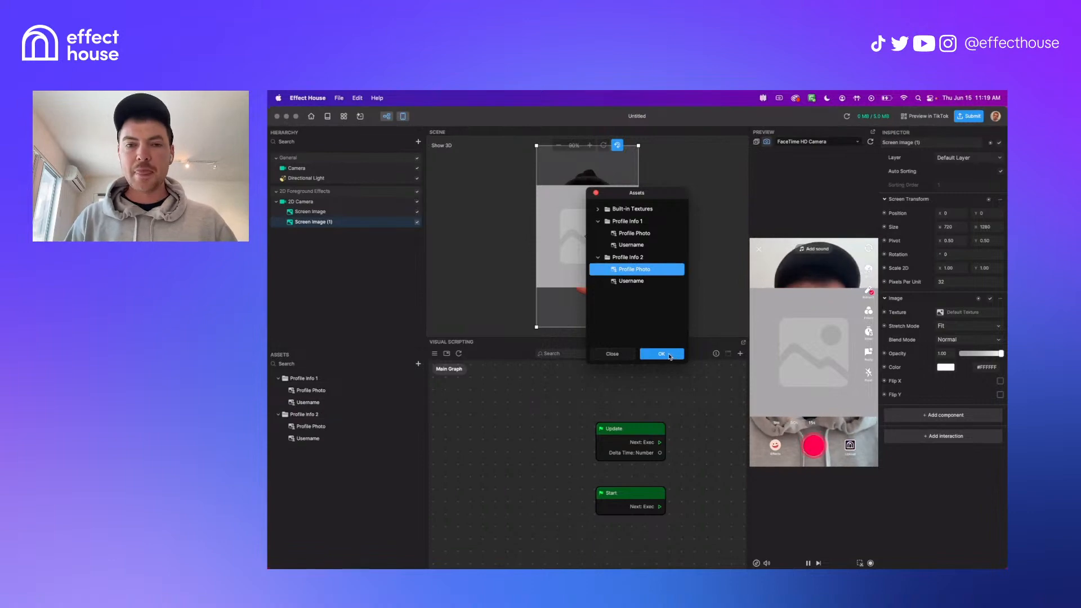
click(662, 353)
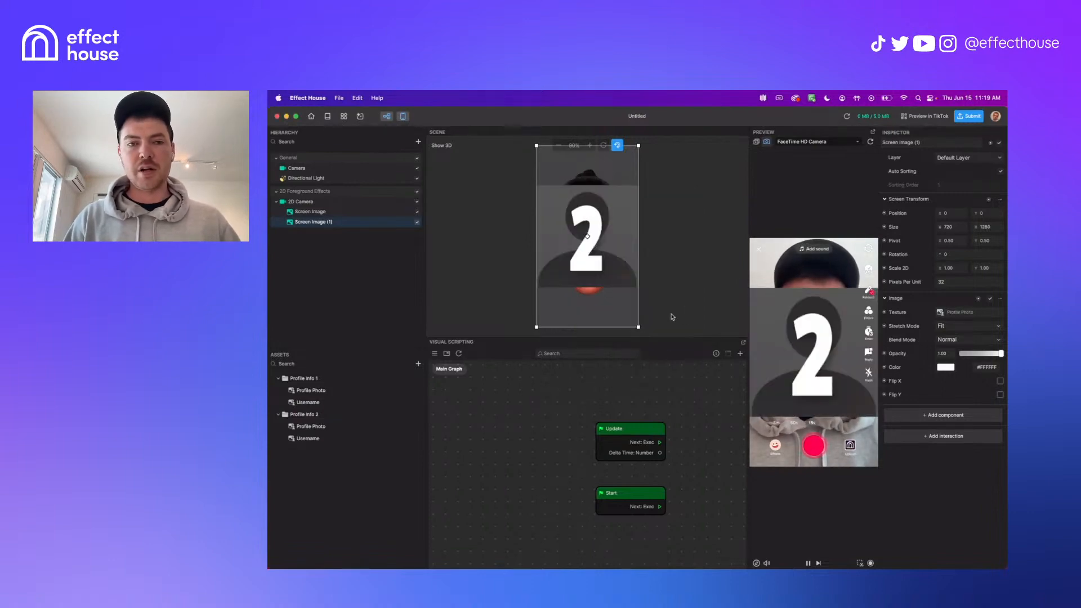
Move the second screen image down to about X 43, Y -248 and the first one up to about Y 200
drag(591, 171, 592, 213)
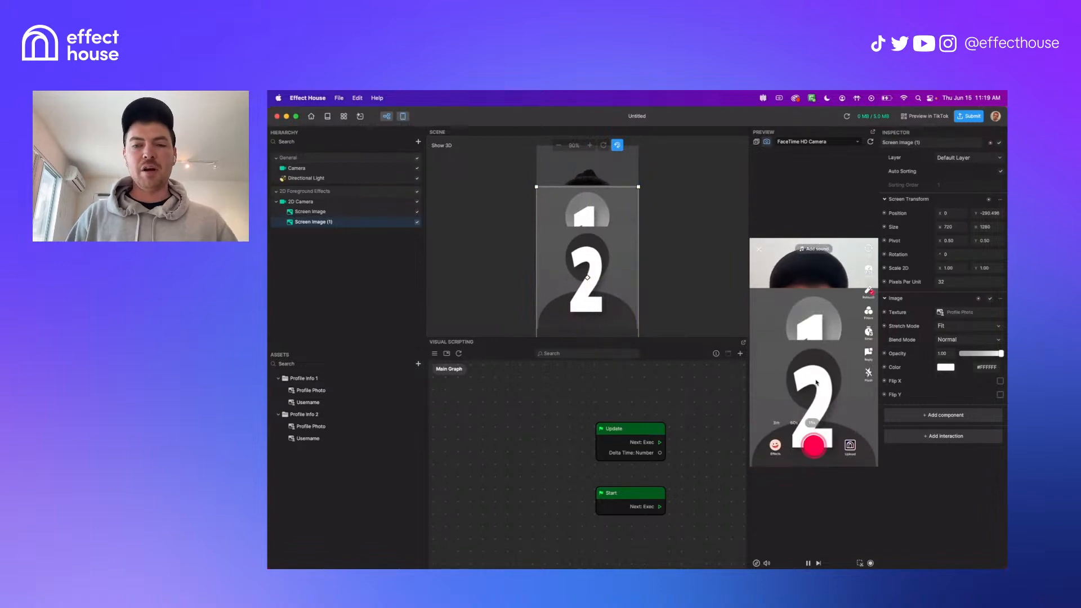
drag(576, 210, 540, 184)
click(540, 203)
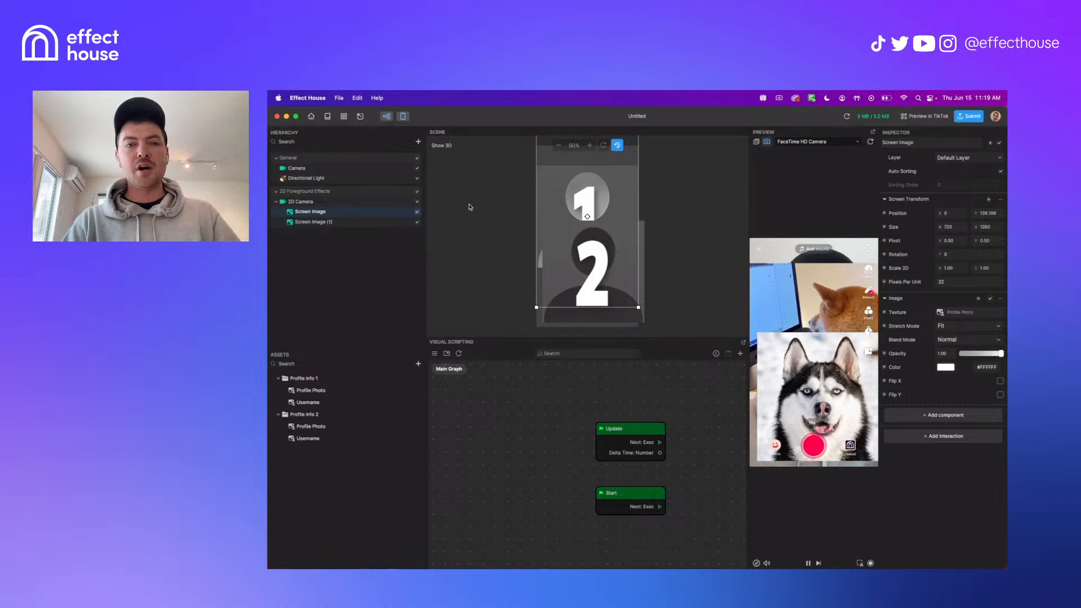
drag(567, 190, 567, 181)
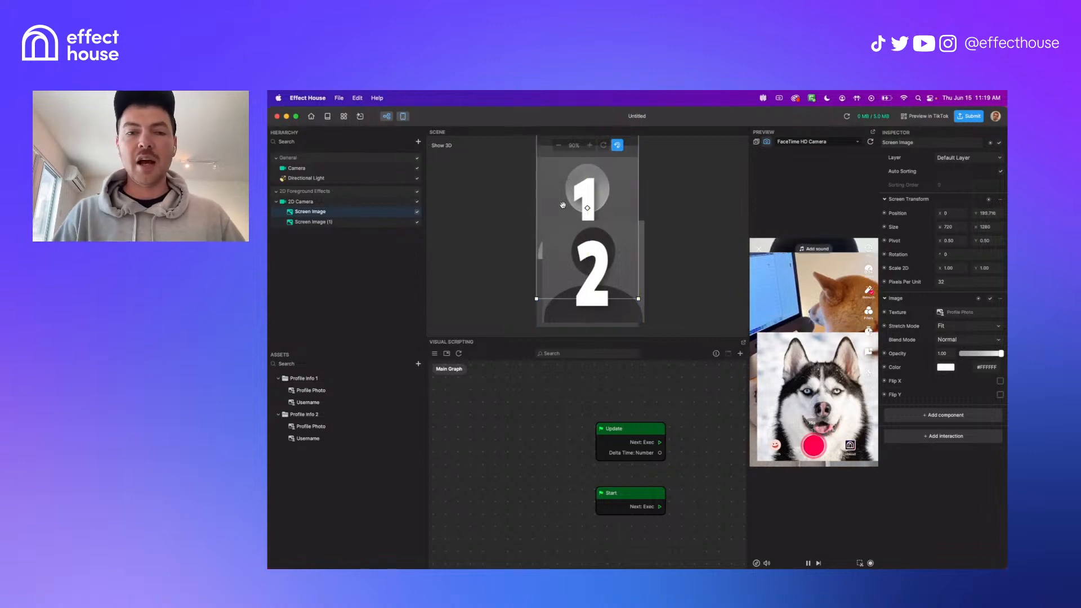
click(598, 316)
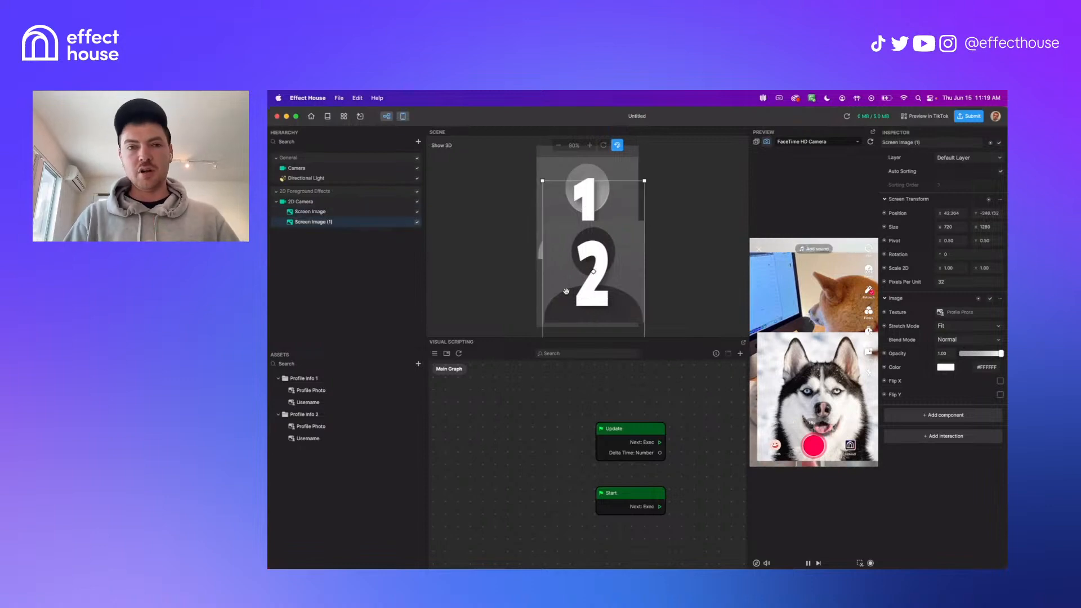
click(556, 164)
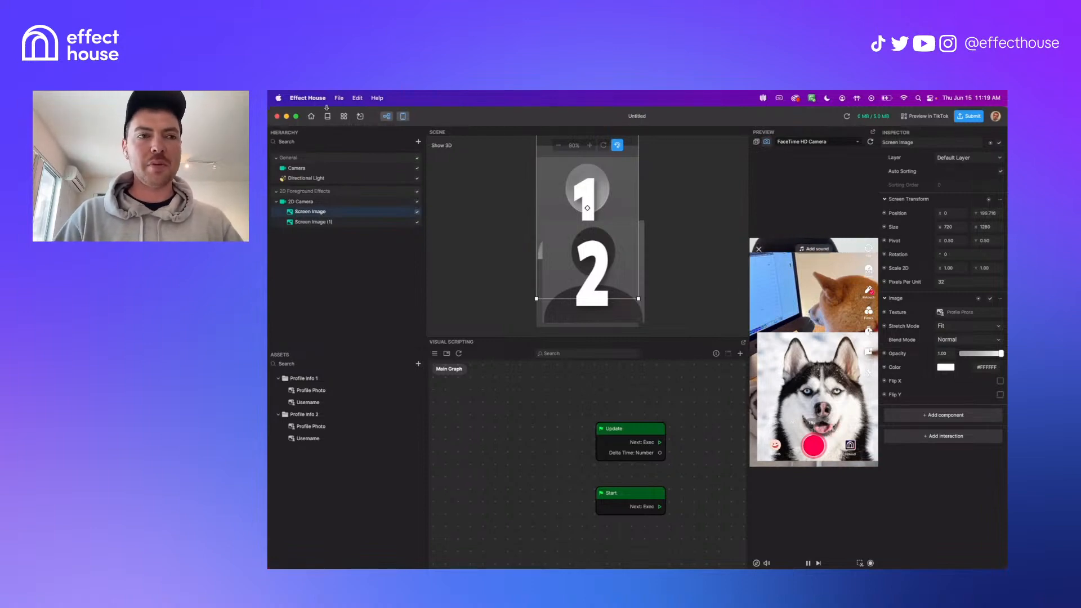
Leave the current project for the home screen and open the recommended Friend Forecaster template
click(311, 116)
click(660, 278)
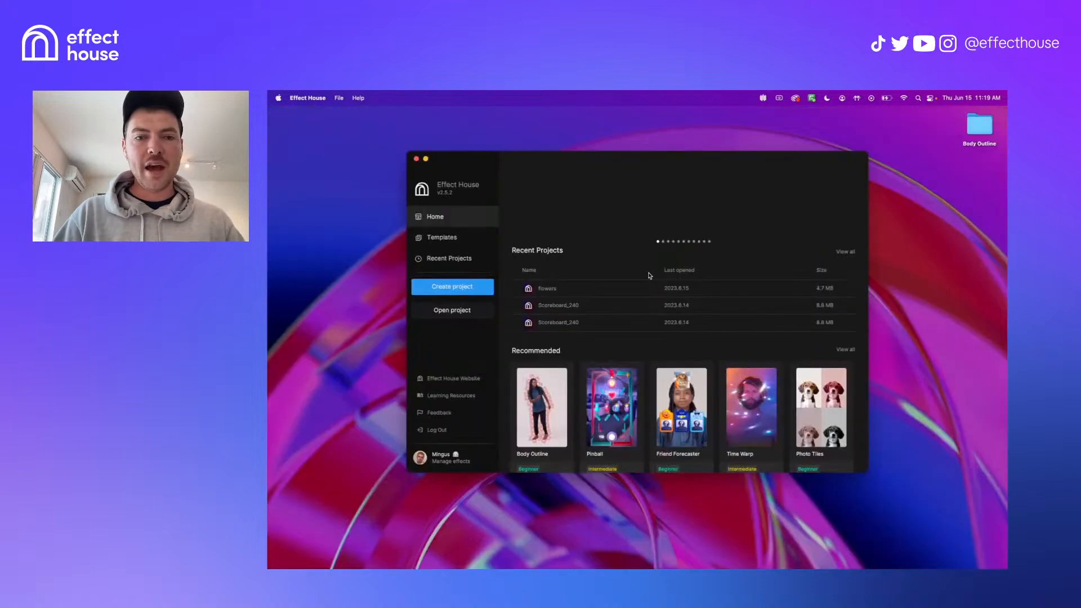
scroll(555, 389, down, 2)
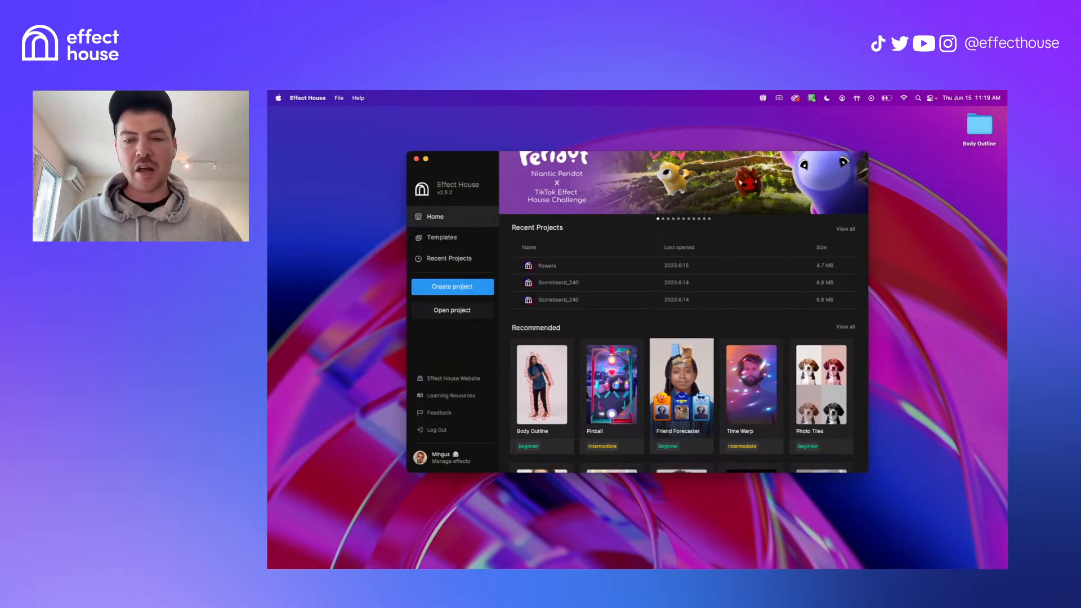
scroll(680, 415, down, 1)
scroll(679, 382, down, 2)
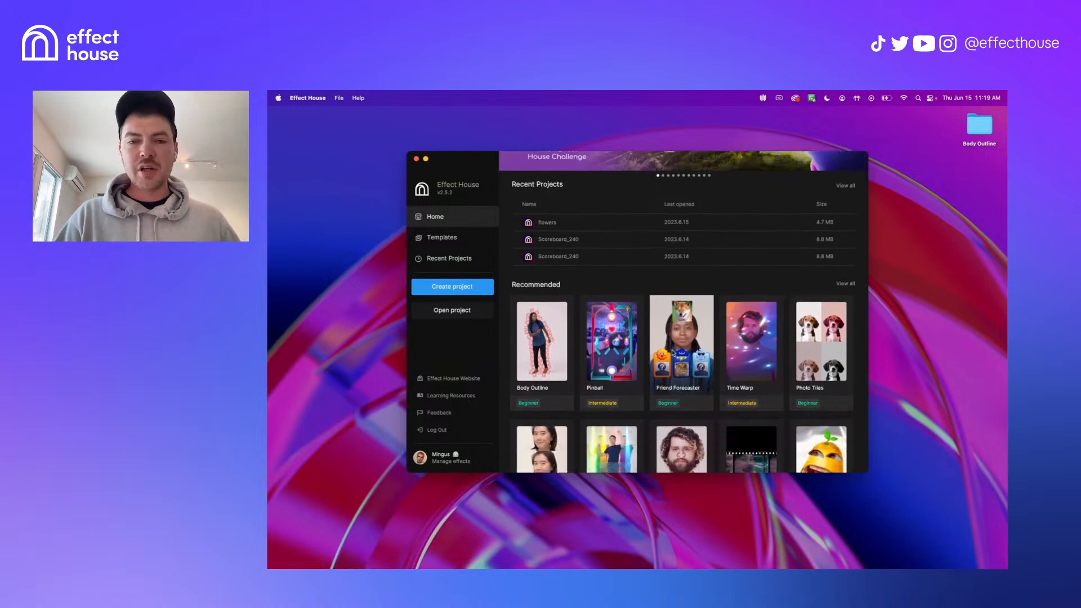
click(673, 354)
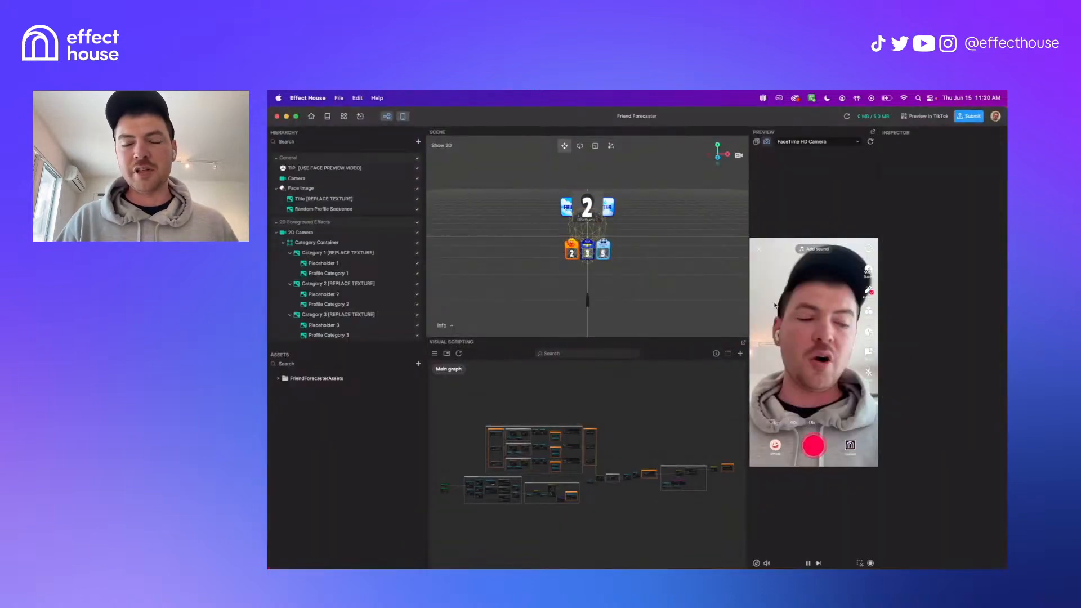
Restart the Friend Forecaster preview, switching its source to the sample media and back to FaceTime HD Camera
click(870, 143)
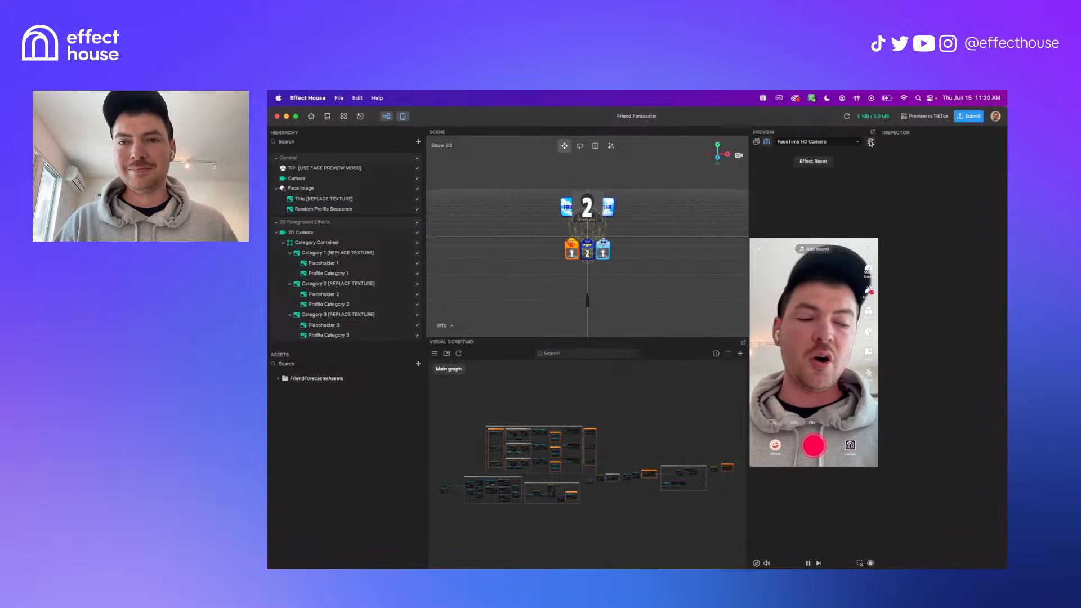
click(758, 144)
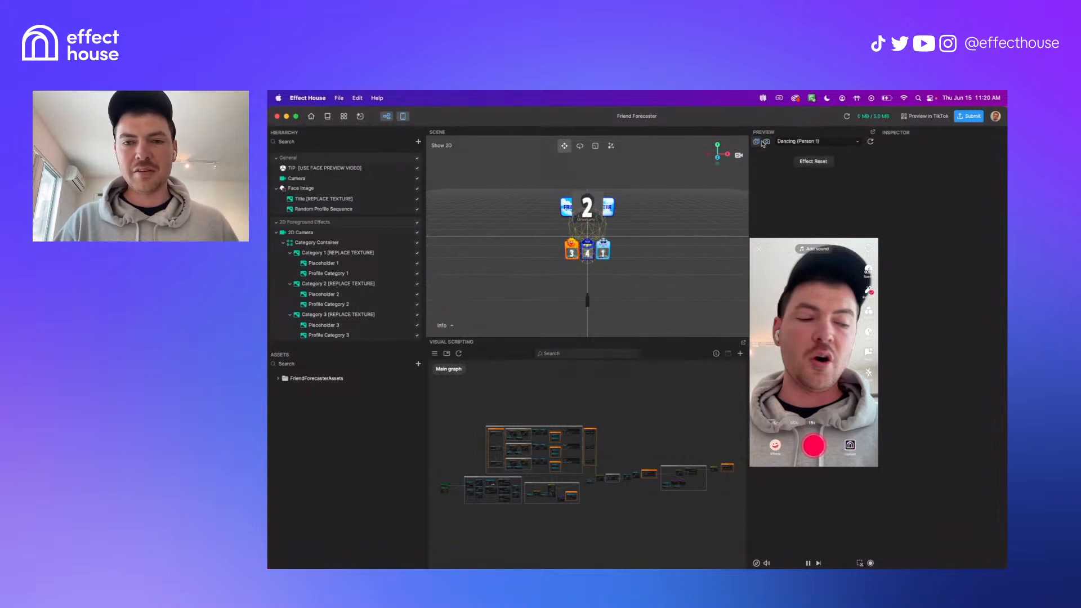
click(766, 143)
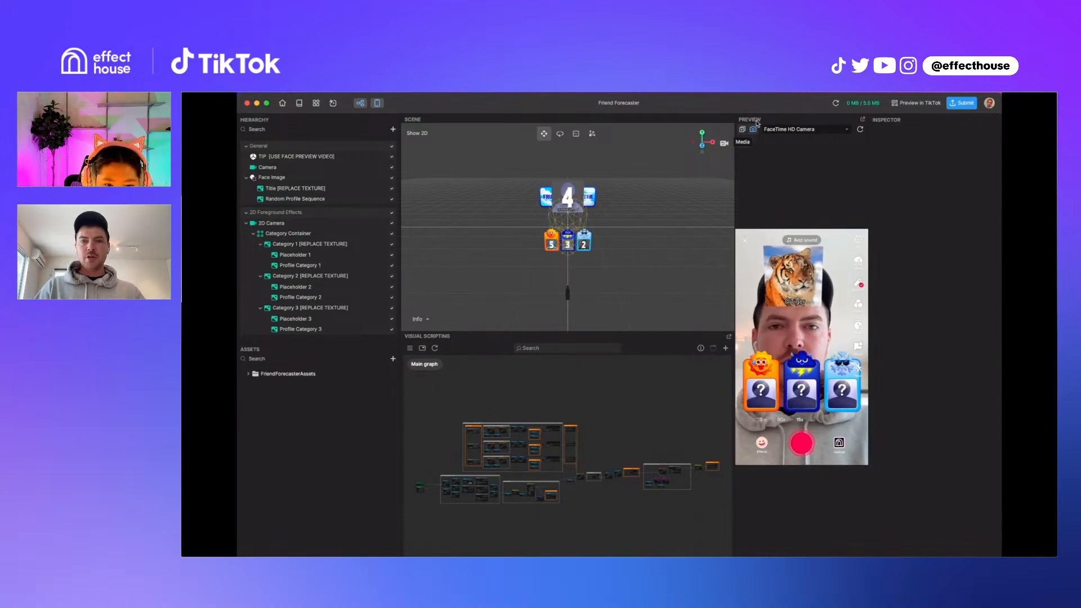
click(859, 129)
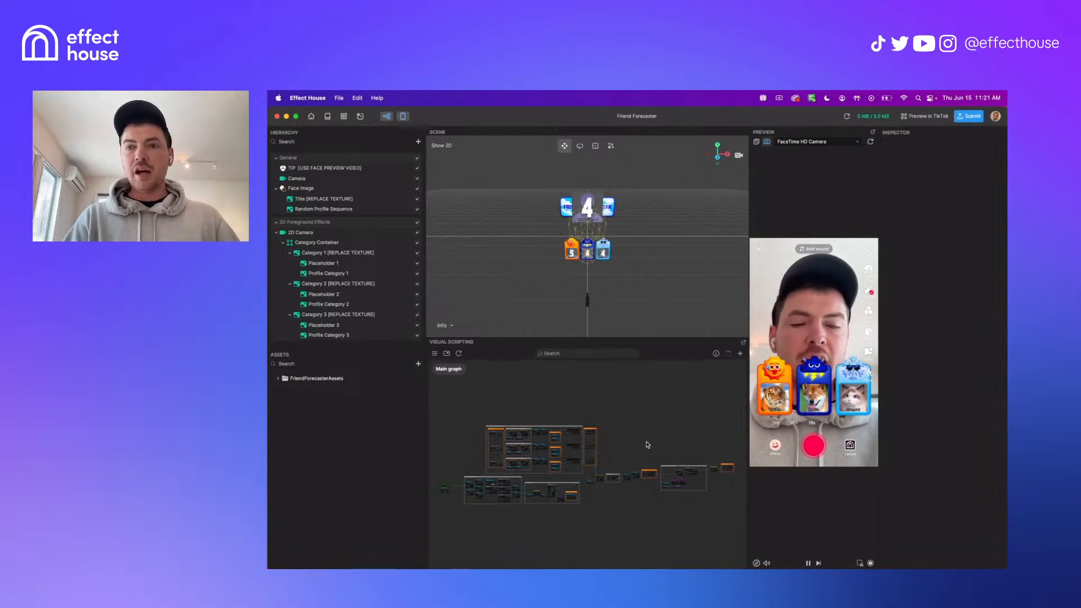
Examine the main graph's category logic from the Screen Image Tap nodes through the assignment checks to the Assign Category node
scroll(647, 444, up, 5)
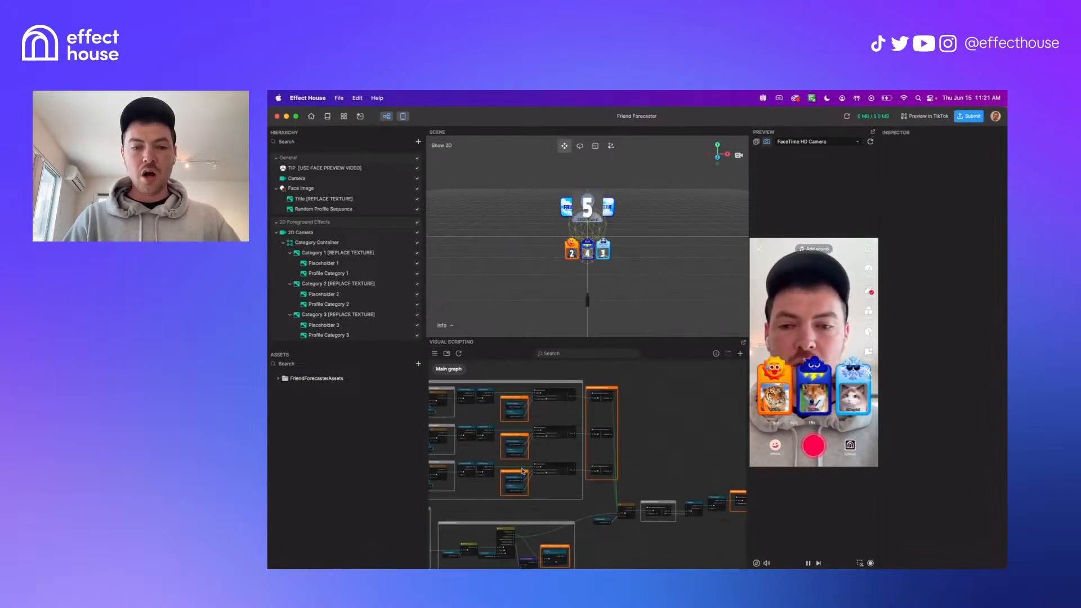
scroll(538, 485, left, 3)
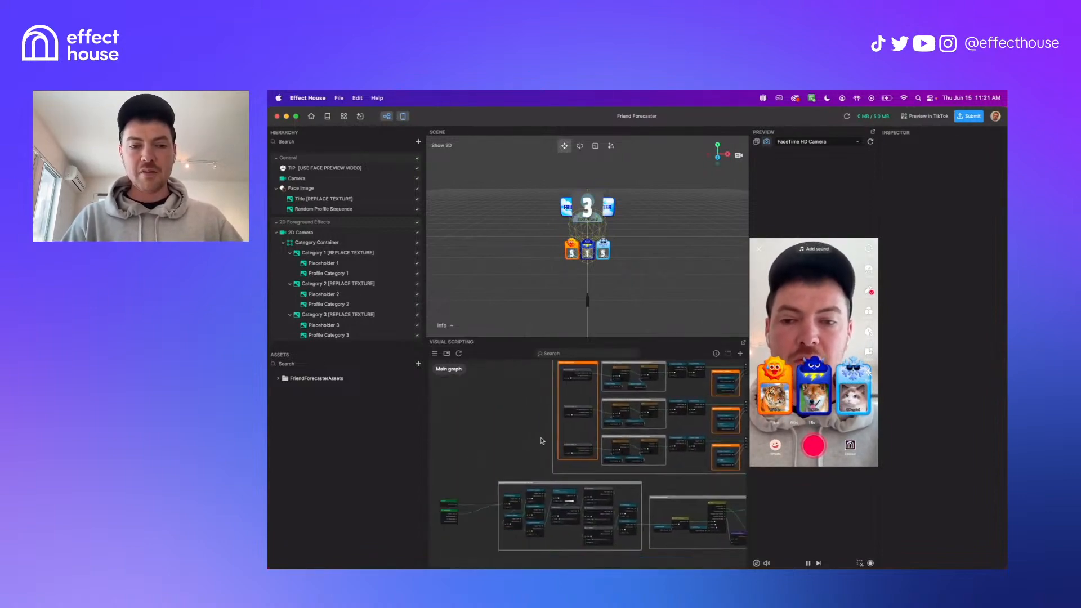
scroll(534, 459, left, 5)
scroll(532, 449, up, 3)
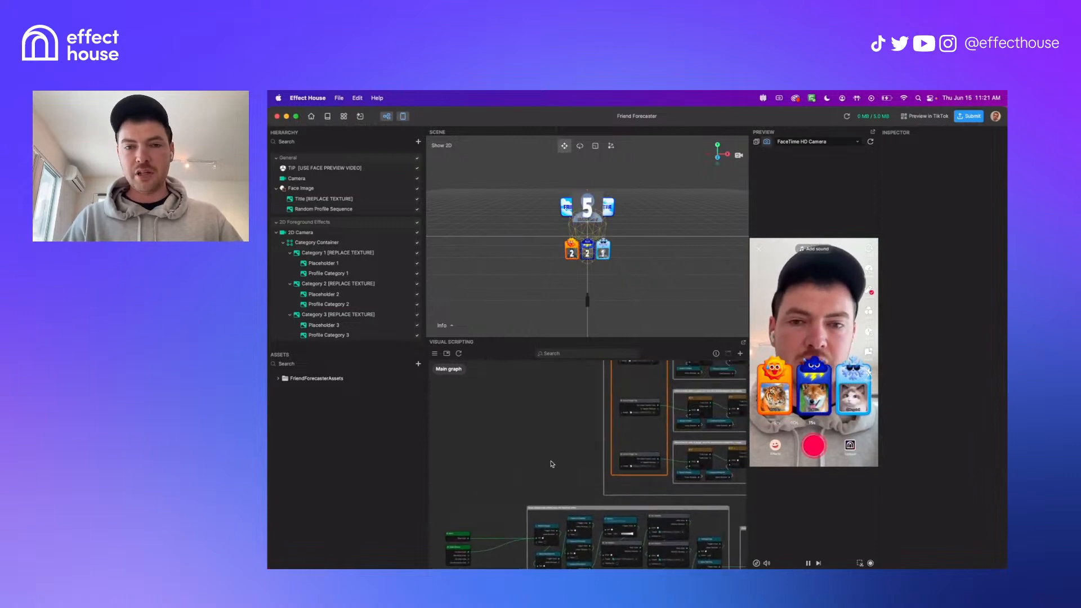
scroll(538, 486, up, 4)
scroll(523, 495, down, 6)
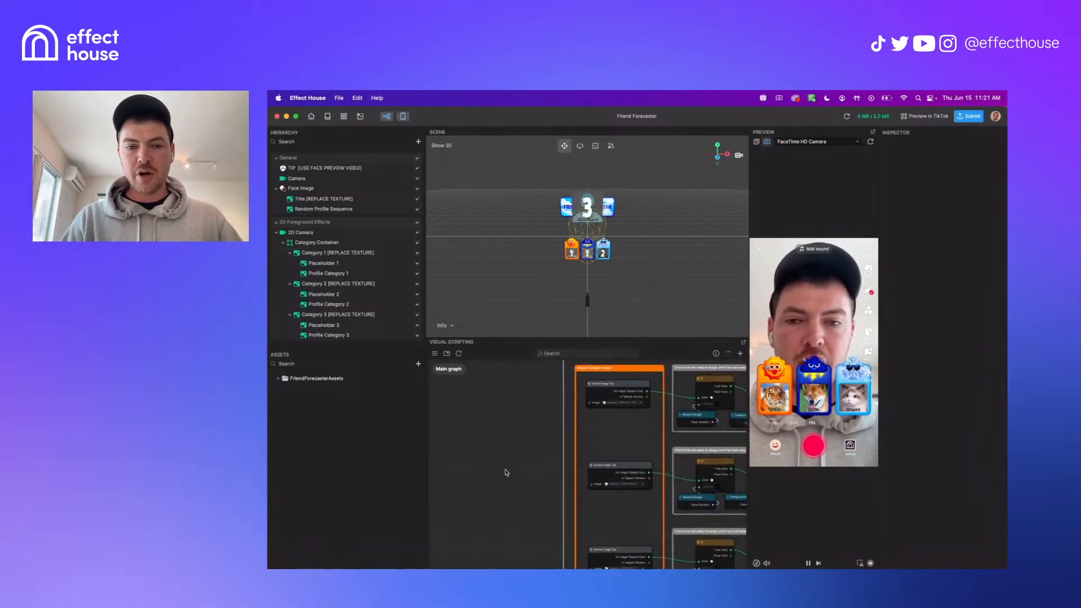
scroll(450, 512, up, 5)
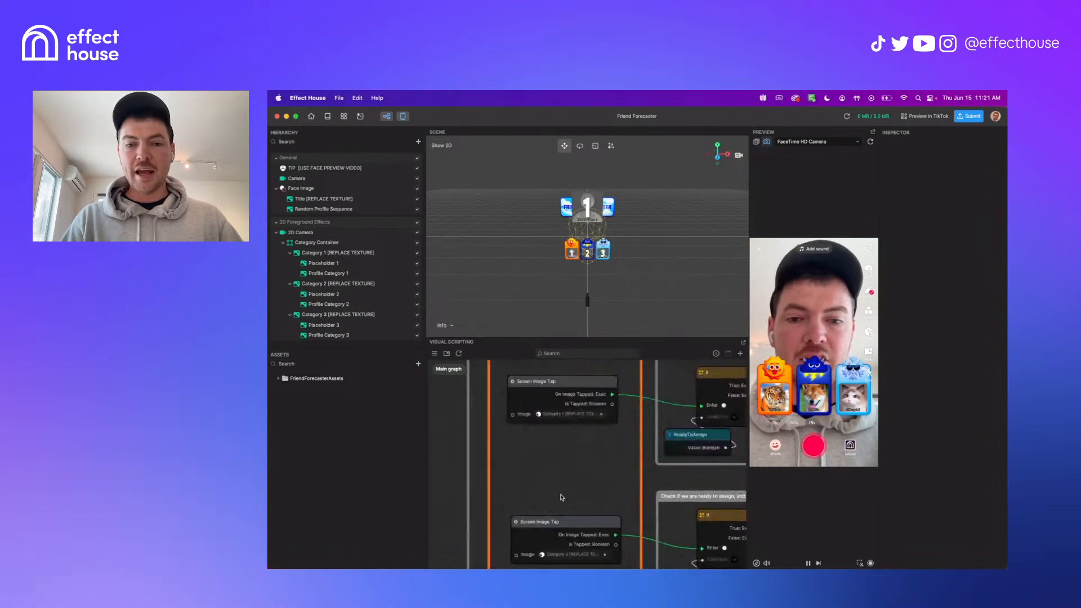
middle_drag(674, 423, 476, 444)
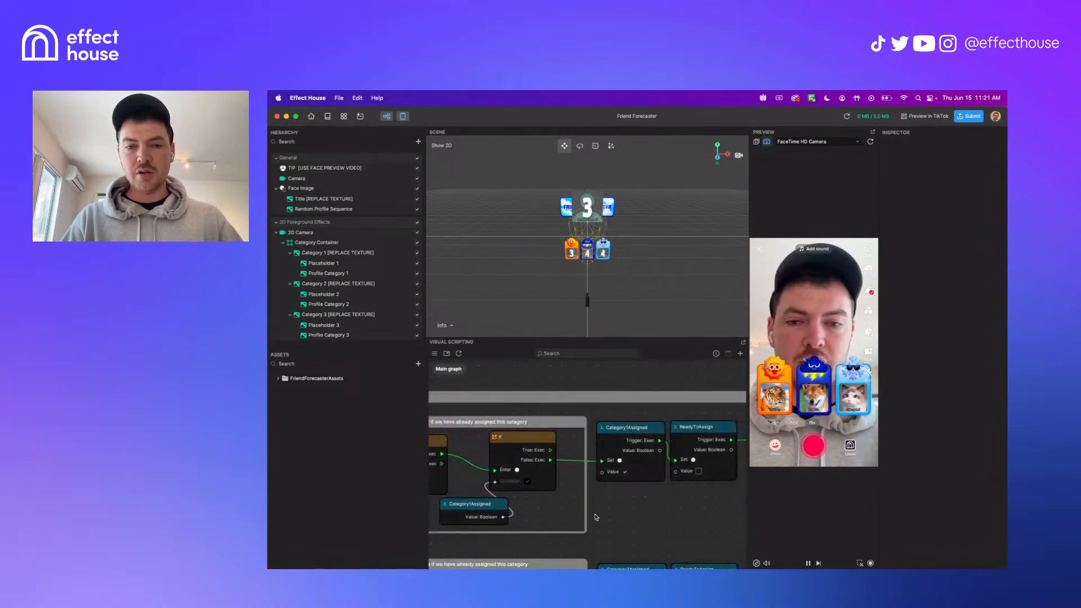
middle_drag(626, 527, 434, 514)
middle_drag(733, 505, 636, 505)
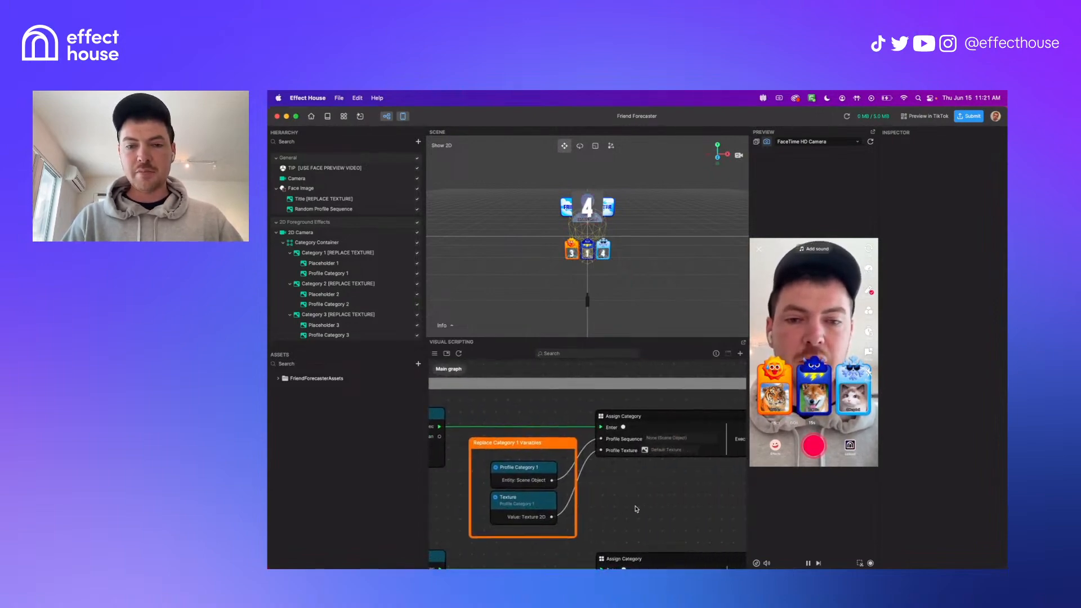
Open the Assign Category subgraph to inspect its nodes and return to the main graph
double_click(647, 418)
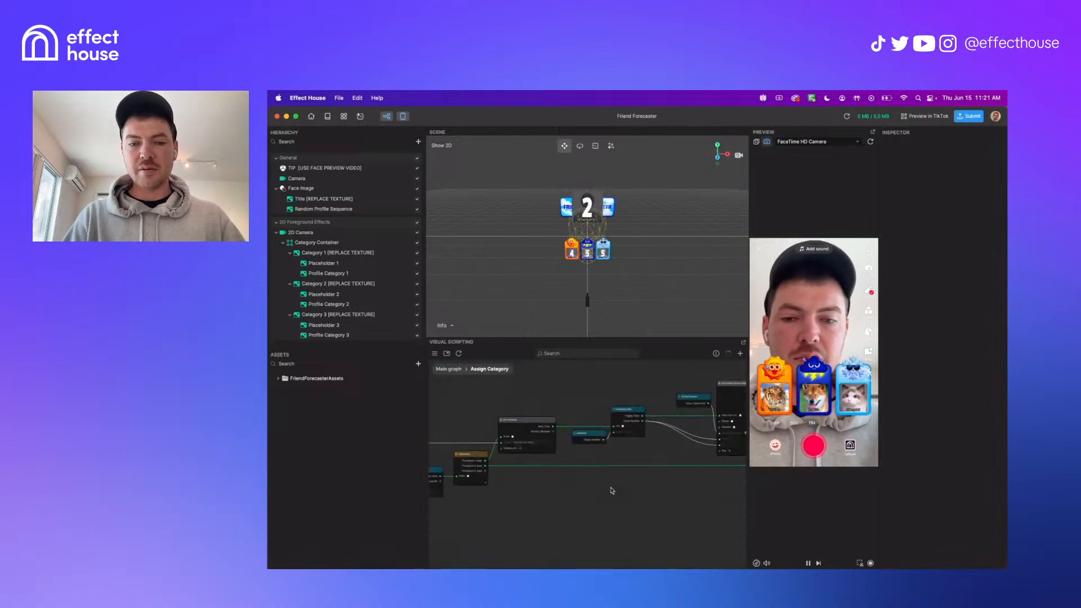
middle_drag(613, 491, 704, 505)
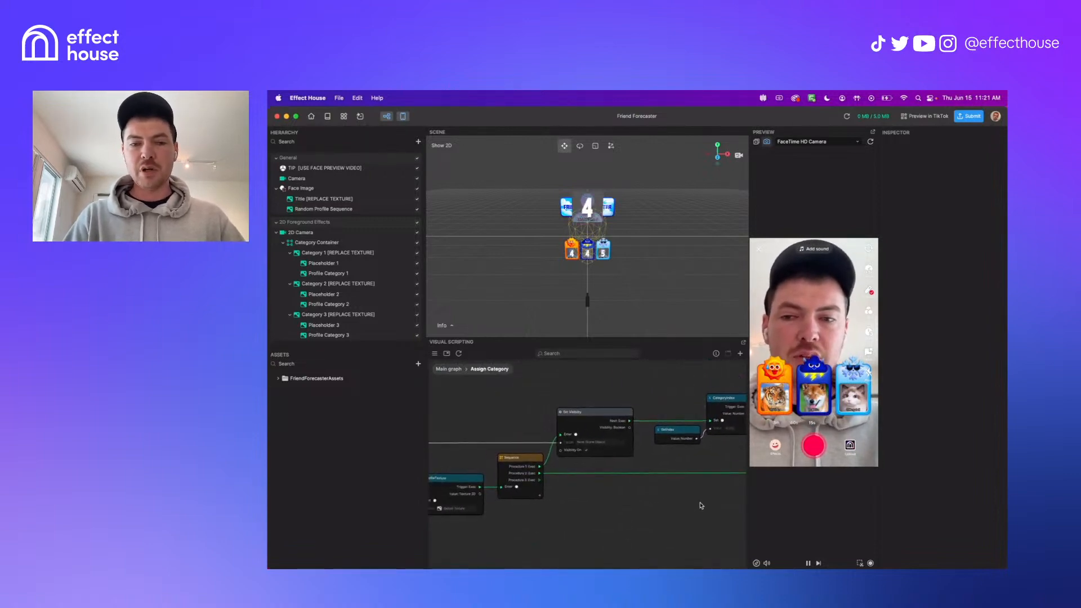
double_click(443, 370)
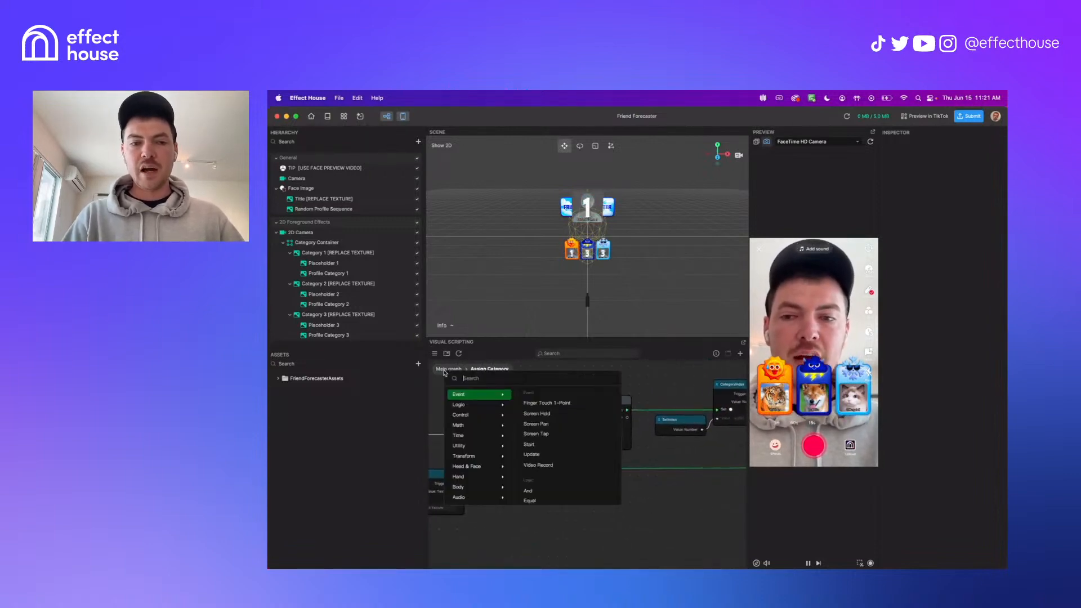
click(436, 370)
double_click(444, 371)
click(439, 377)
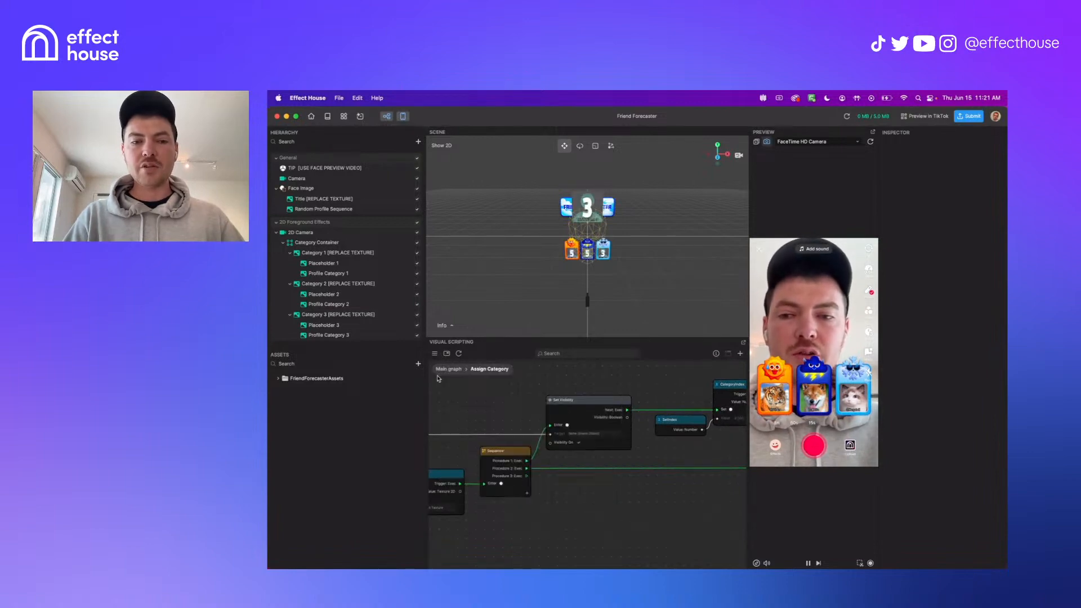
click(451, 370)
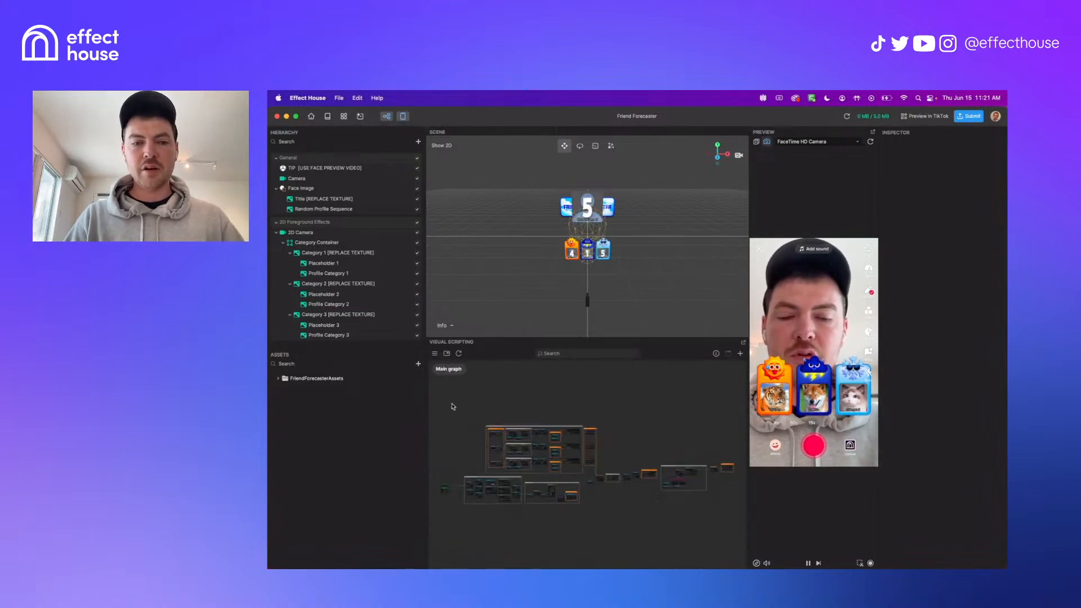
scroll(452, 406, up, 4)
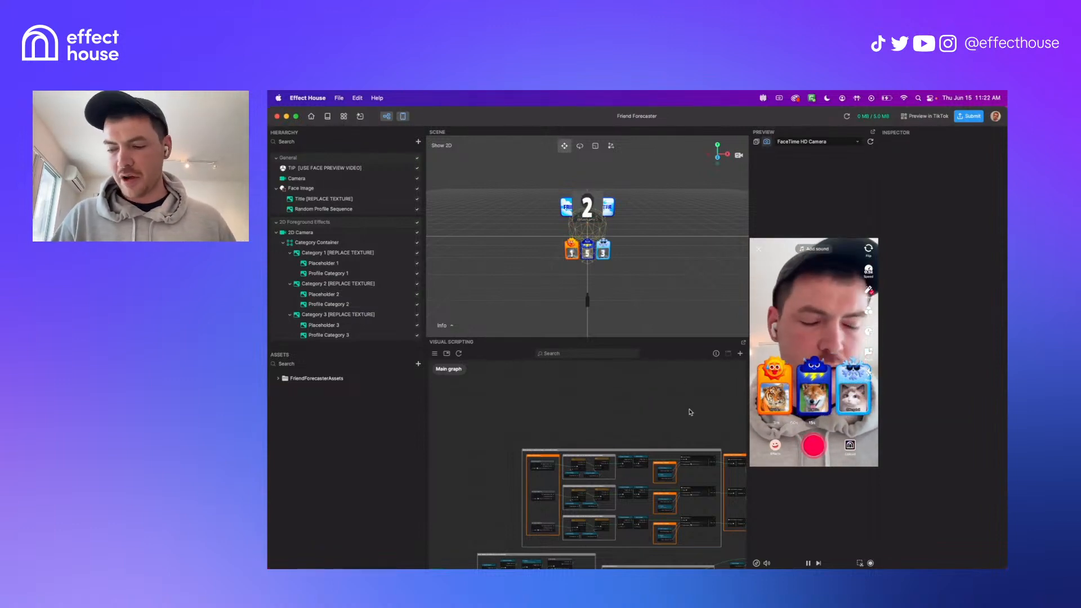
scroll(623, 399, up, 3)
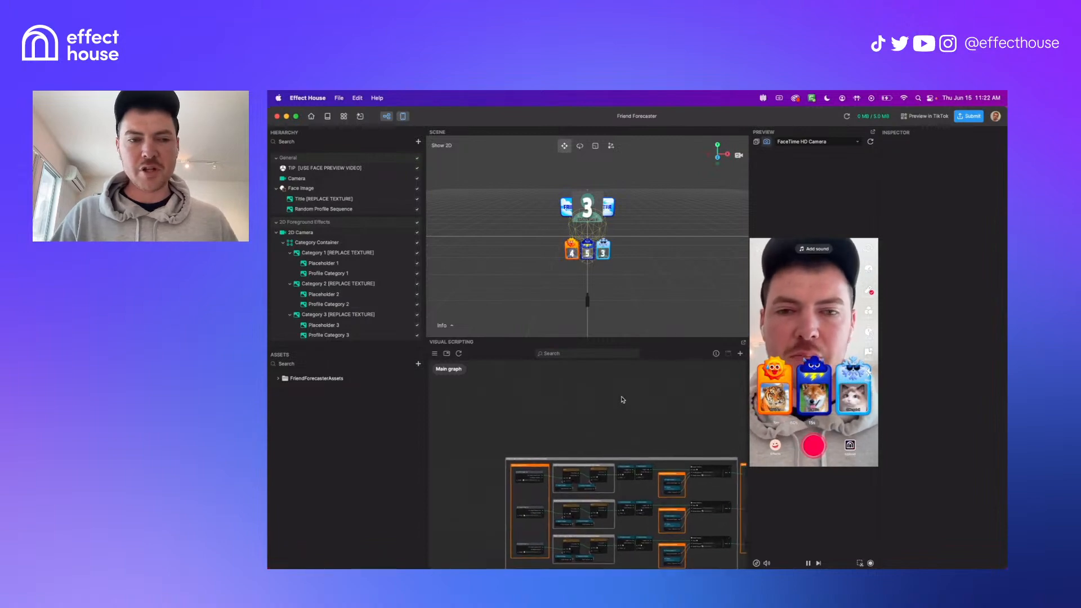
scroll(622, 399, down, 3)
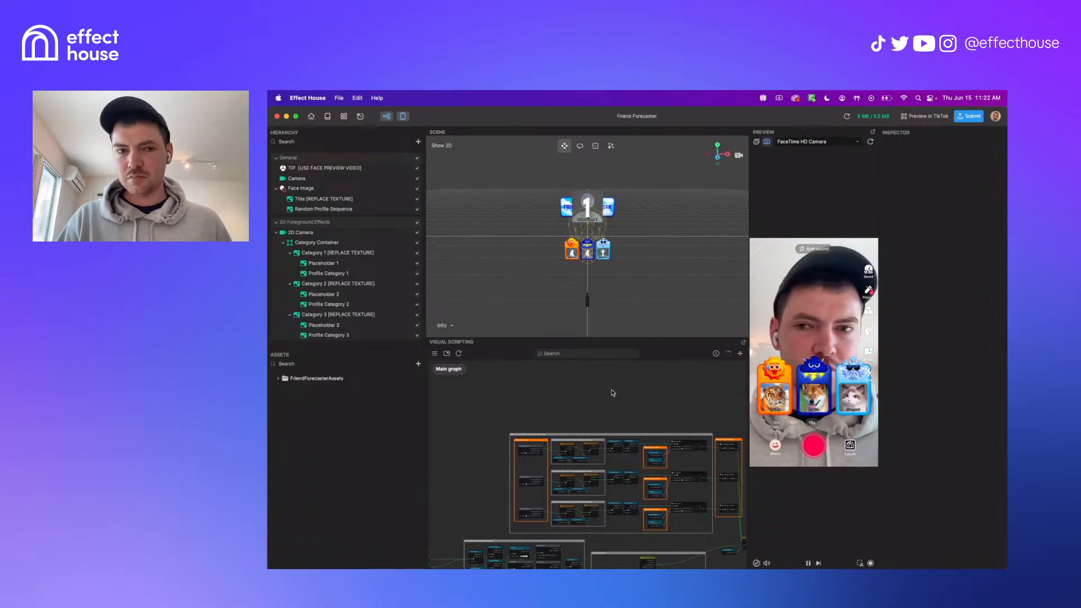
scroll(613, 392, up, 1)
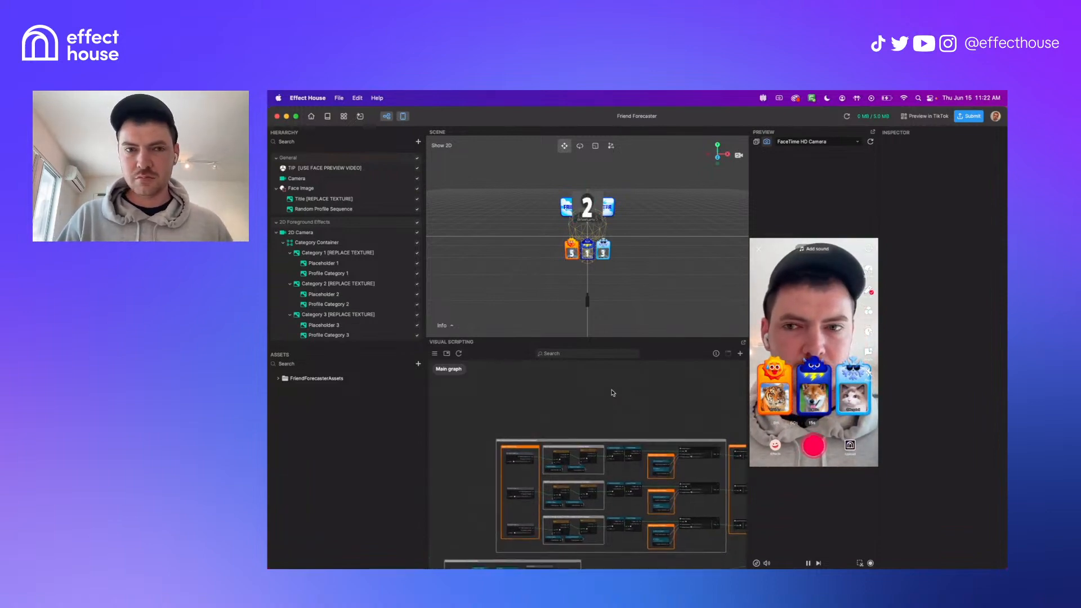
scroll(614, 394, up, 1)
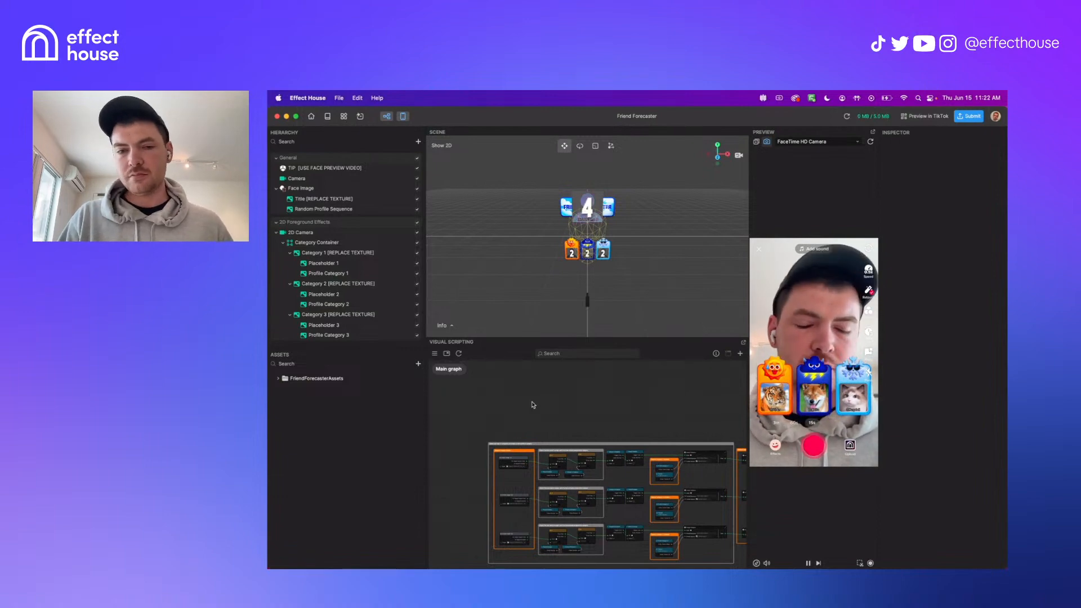
scroll(533, 404, up, 3)
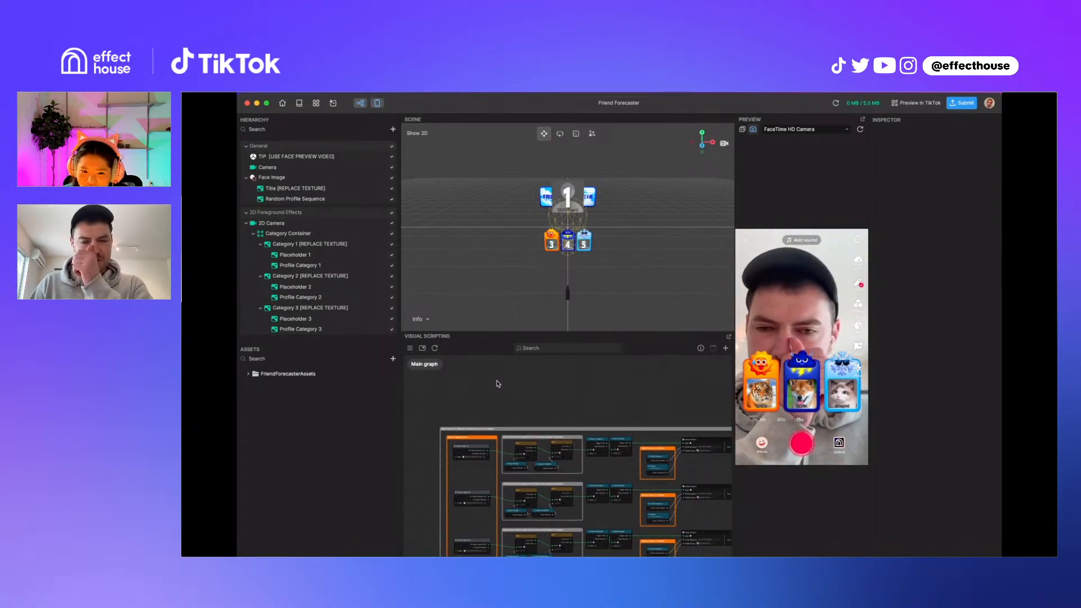
drag(497, 384, 482, 362)
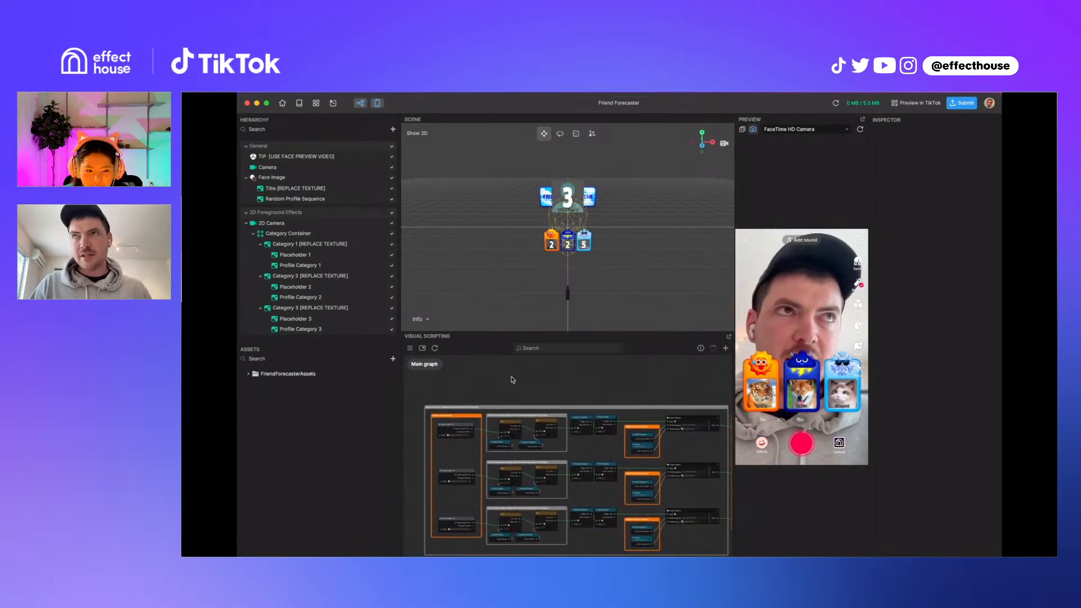
scroll(512, 380, down, 2)
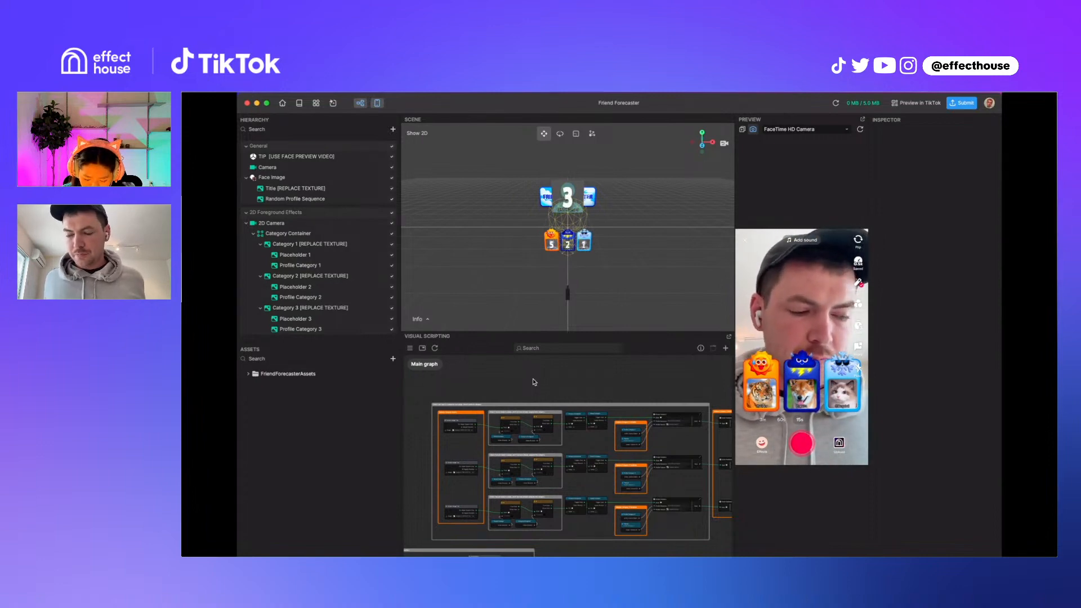
scroll(534, 383, down, 1)
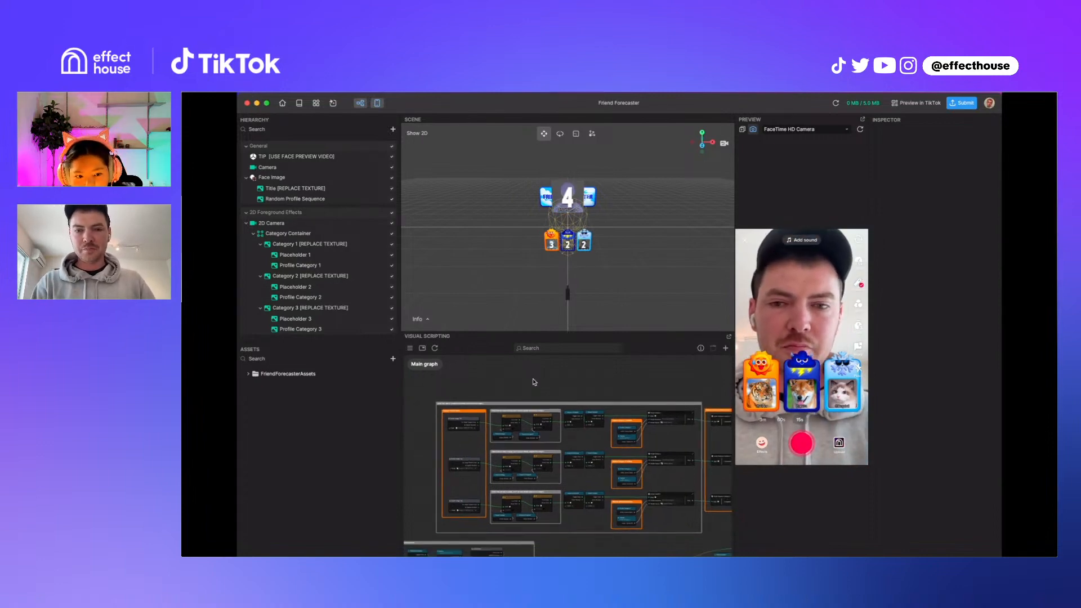
Start a new blank project, discarding the Friend Forecaster project instead of saving it
click(319, 92)
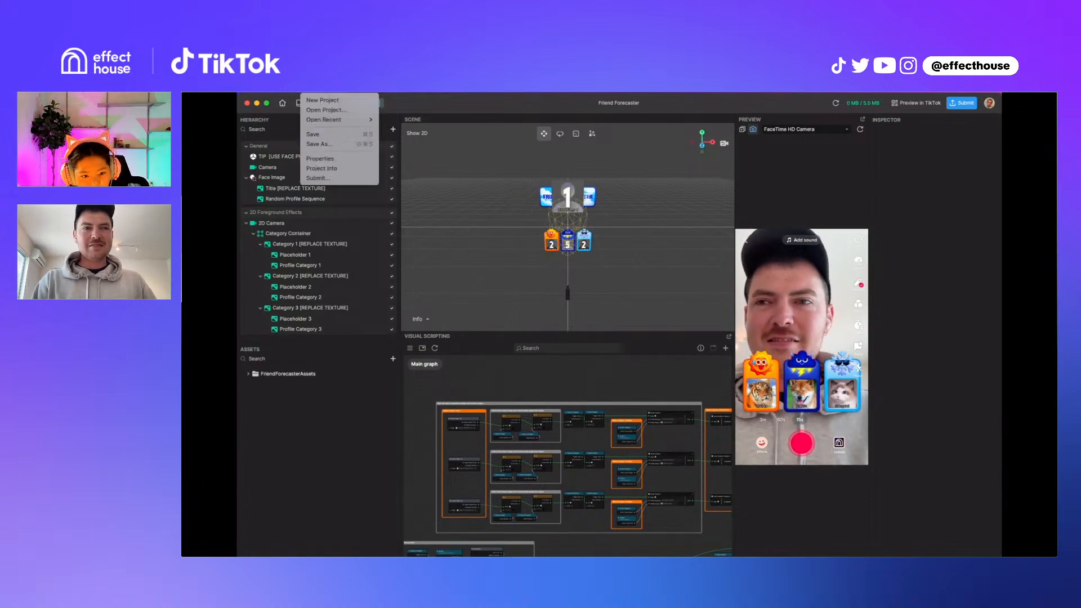
click(320, 99)
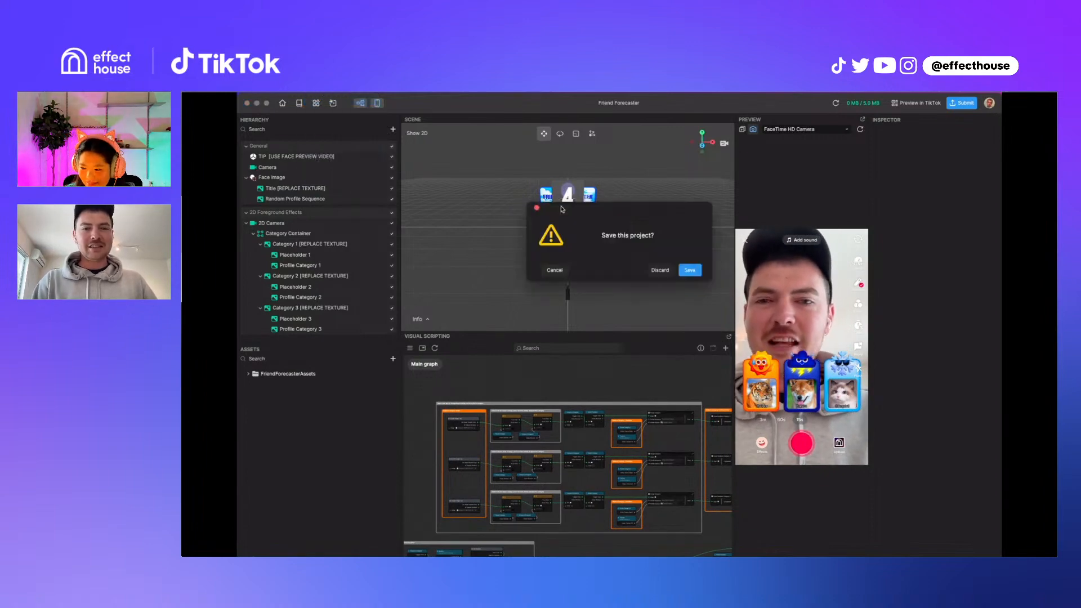
click(657, 270)
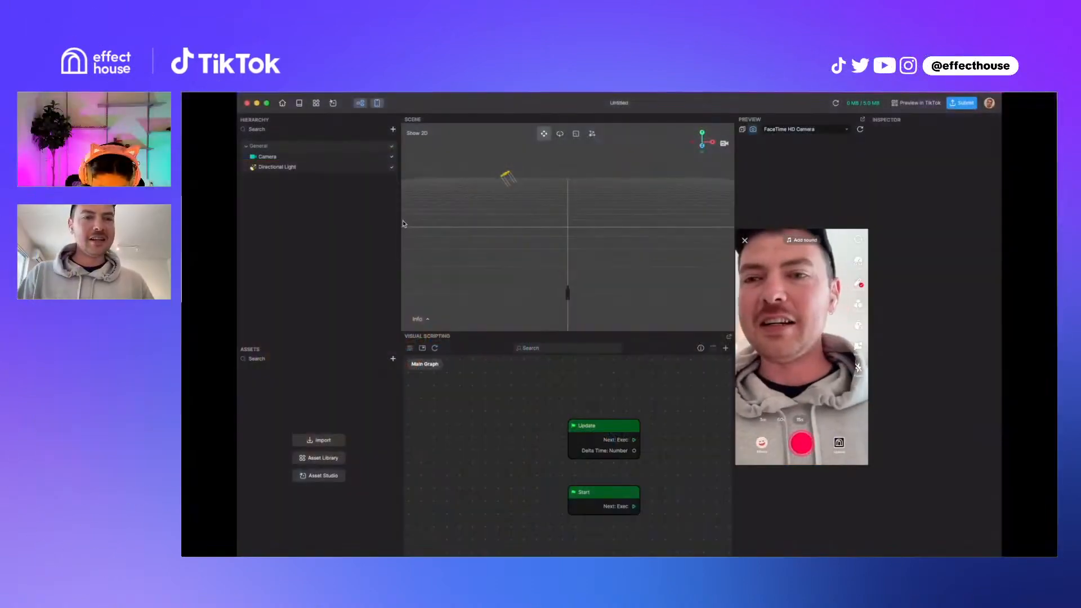
Add a Body Outline object from the Segmentation category to the new project's hierarchy
click(393, 129)
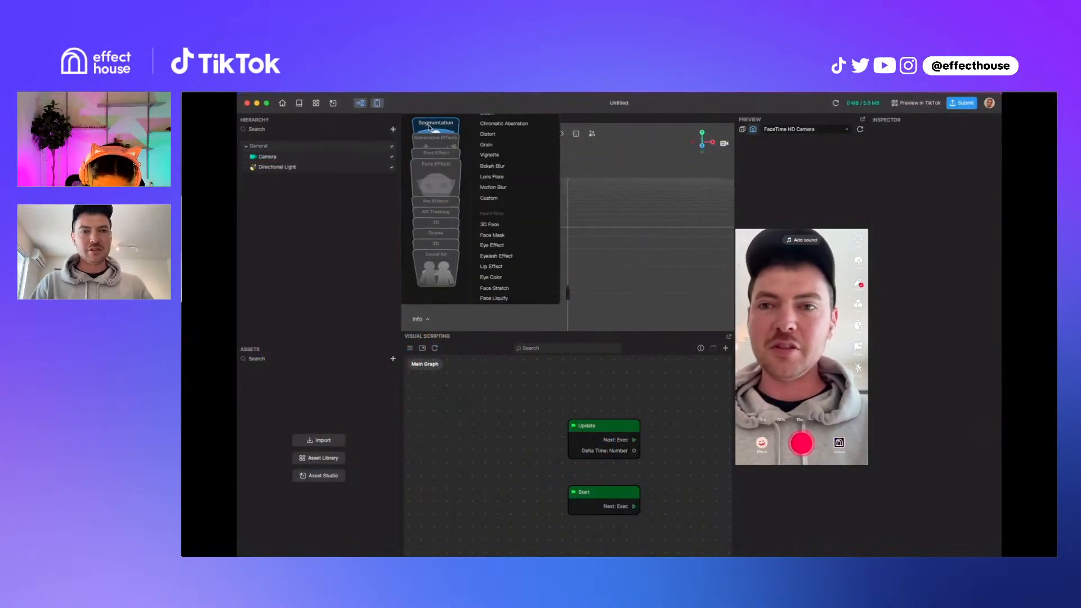
mouse_move(438, 129)
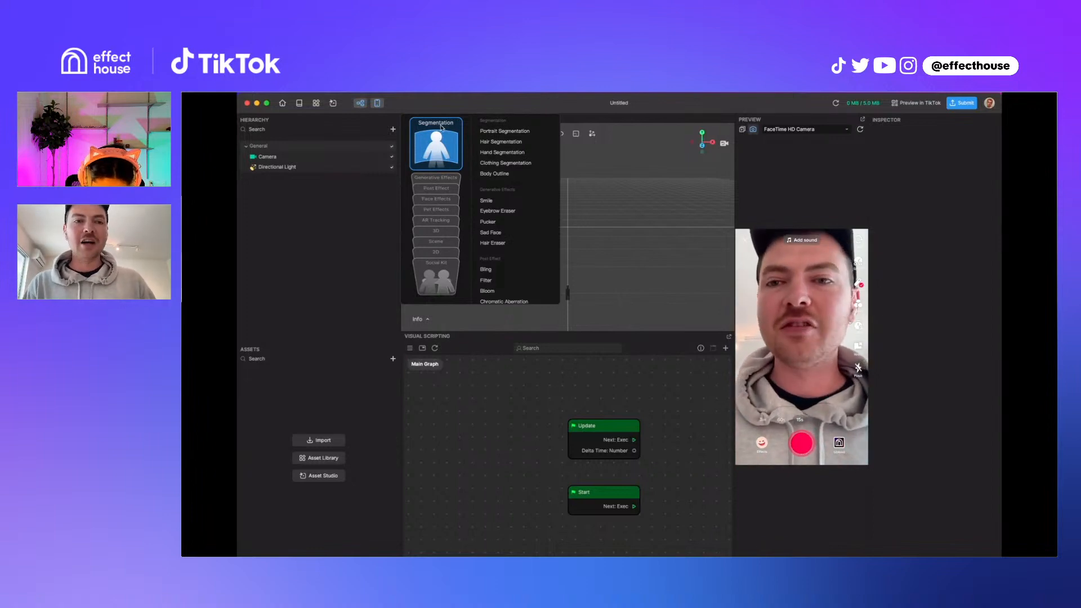
click(494, 174)
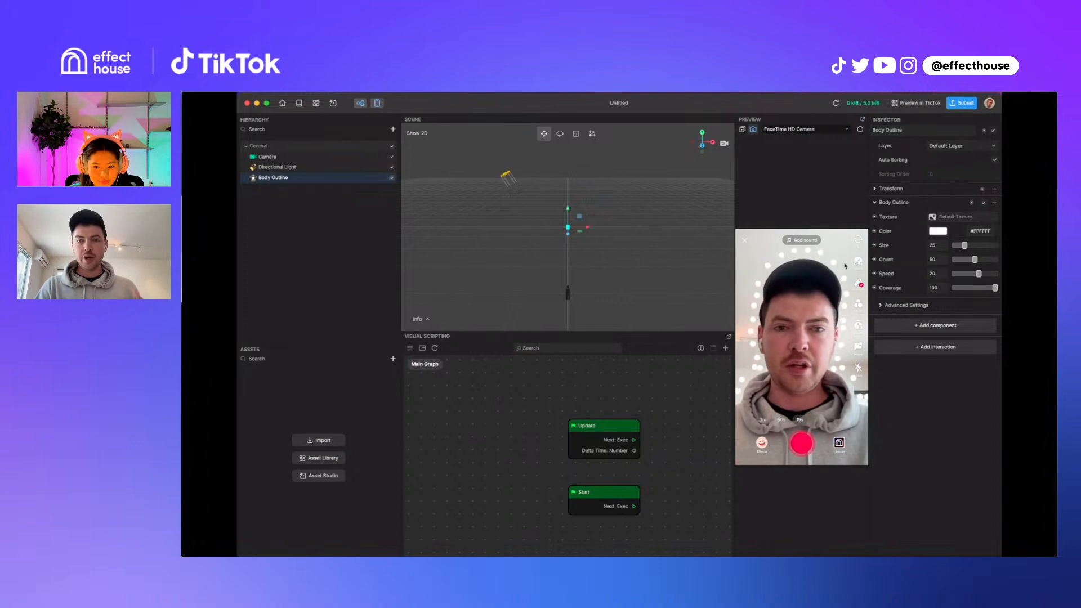
Set the Body Outline's color to bright red, its size to 33 and its count to 52
click(939, 231)
click(920, 184)
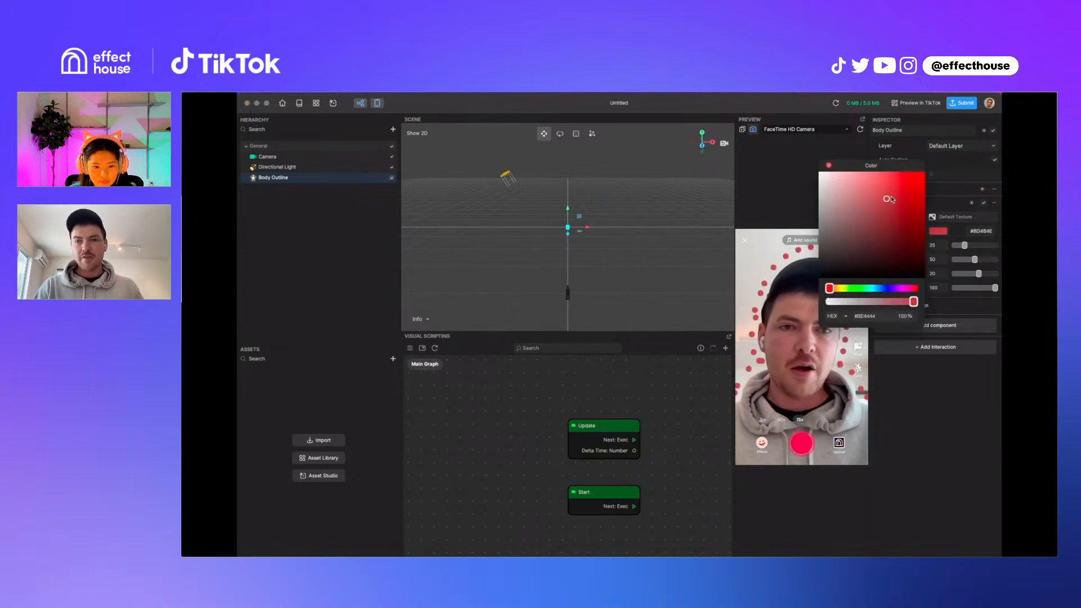
click(828, 166)
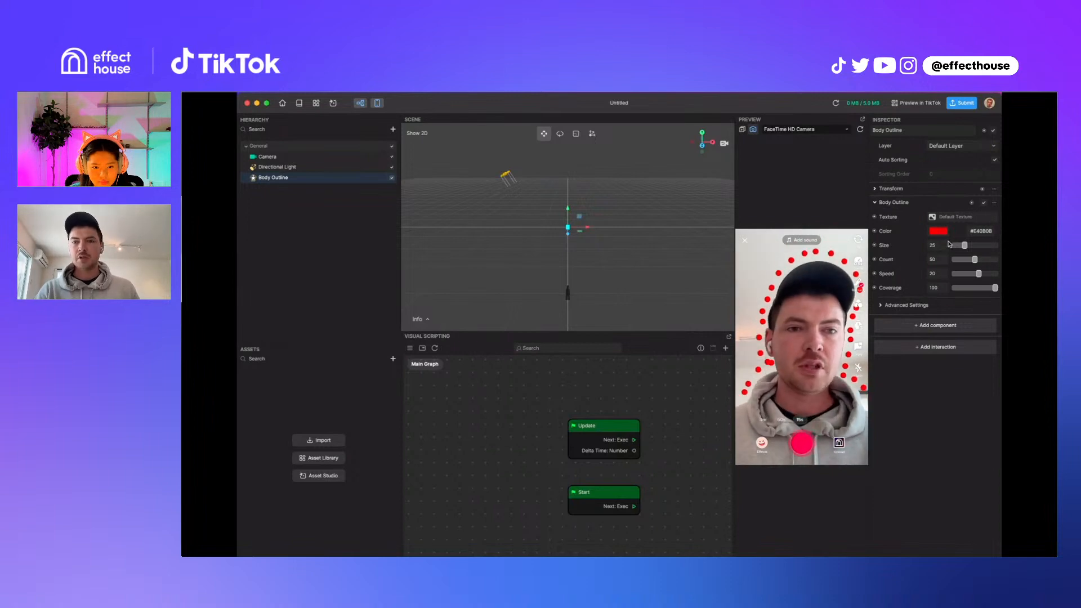
drag(964, 246, 1000, 259)
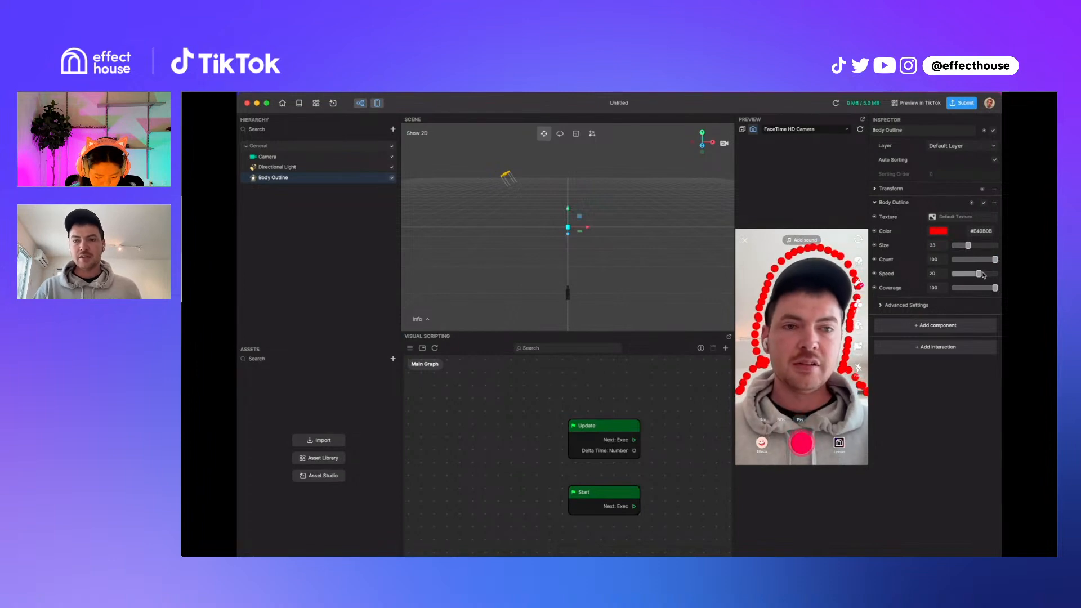
mouse_move(980, 275)
mouse_down()
mouse_move(967, 276)
mouse_move(994, 262)
mouse_move(976, 261)
mouse_up()
Try Body Outline speeds of 100 and -100, then set the speed to 0
drag(966, 274, 997, 277)
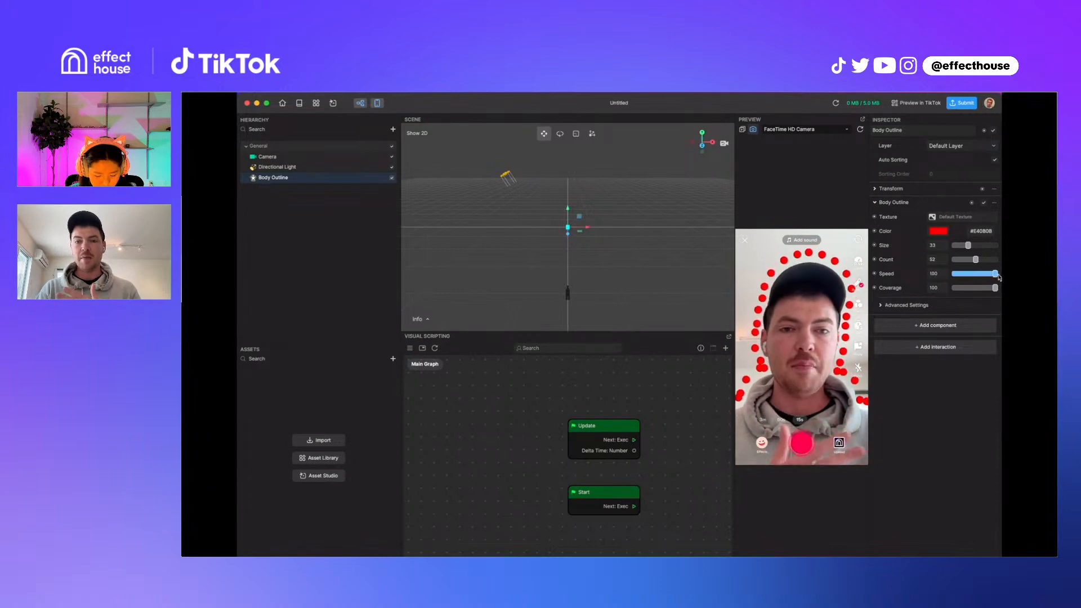
drag(999, 277, 937, 278)
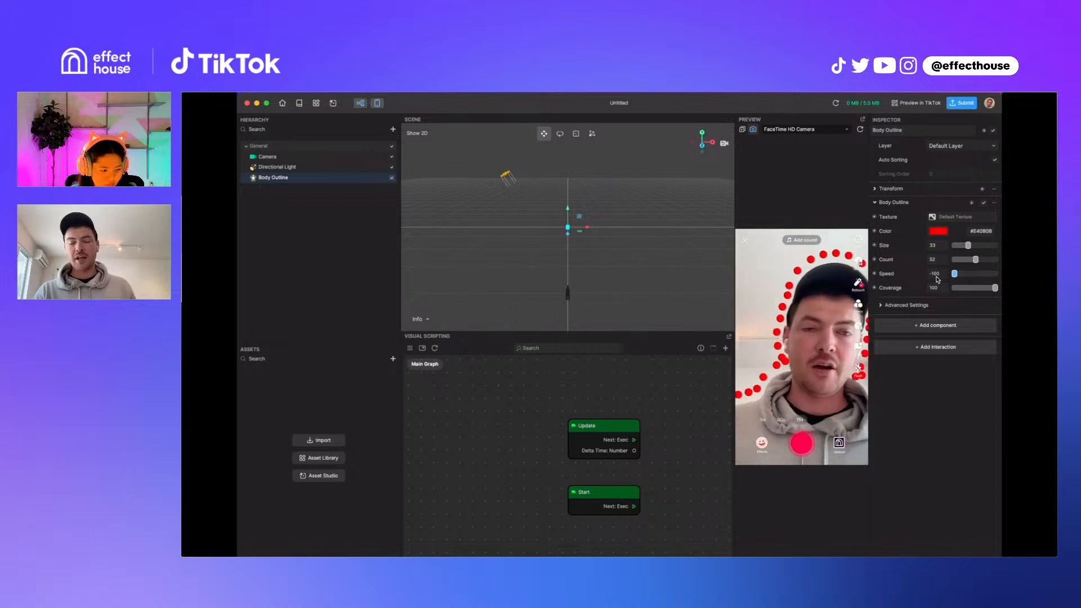
drag(942, 275, 922, 275)
text(0)
key(Return)
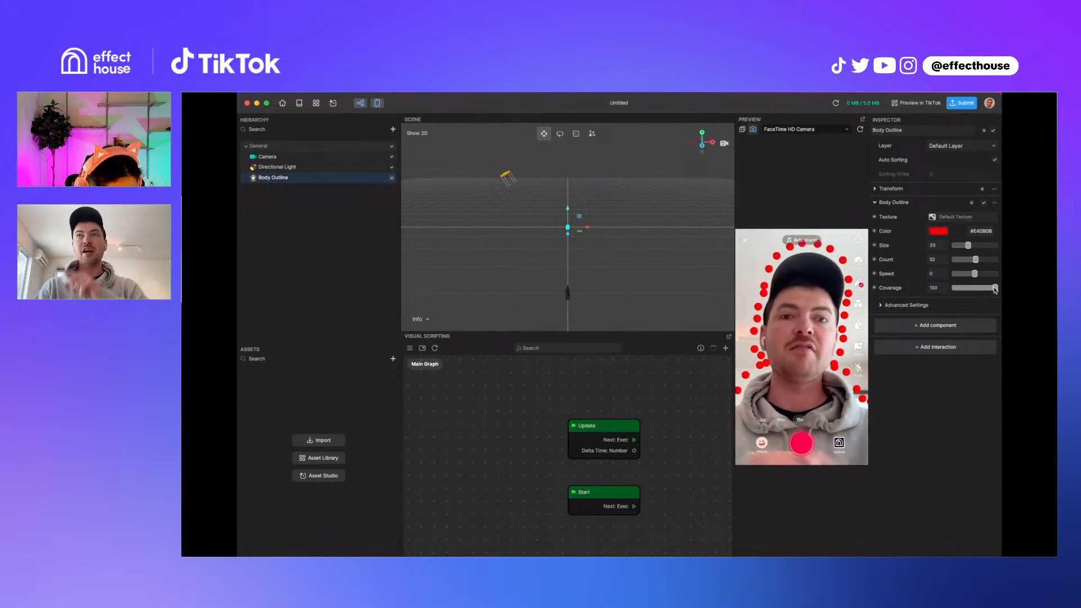
Reduce the outline's coverage to 55 and switch the preview to the Dancing (Person 1) sample video
drag(995, 288, 979, 289)
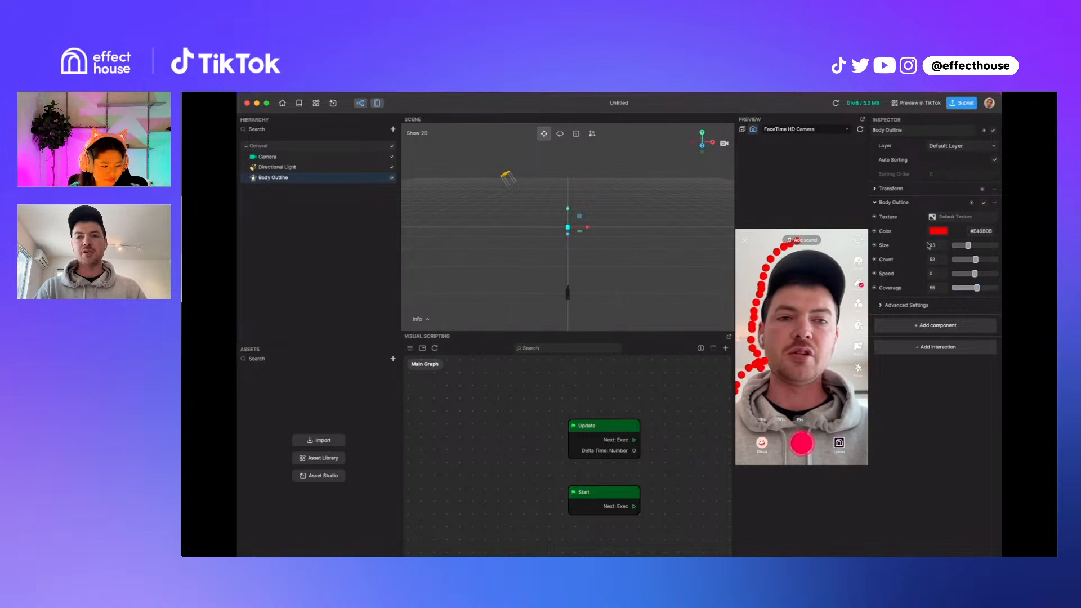
click(743, 129)
click(780, 131)
click(674, 235)
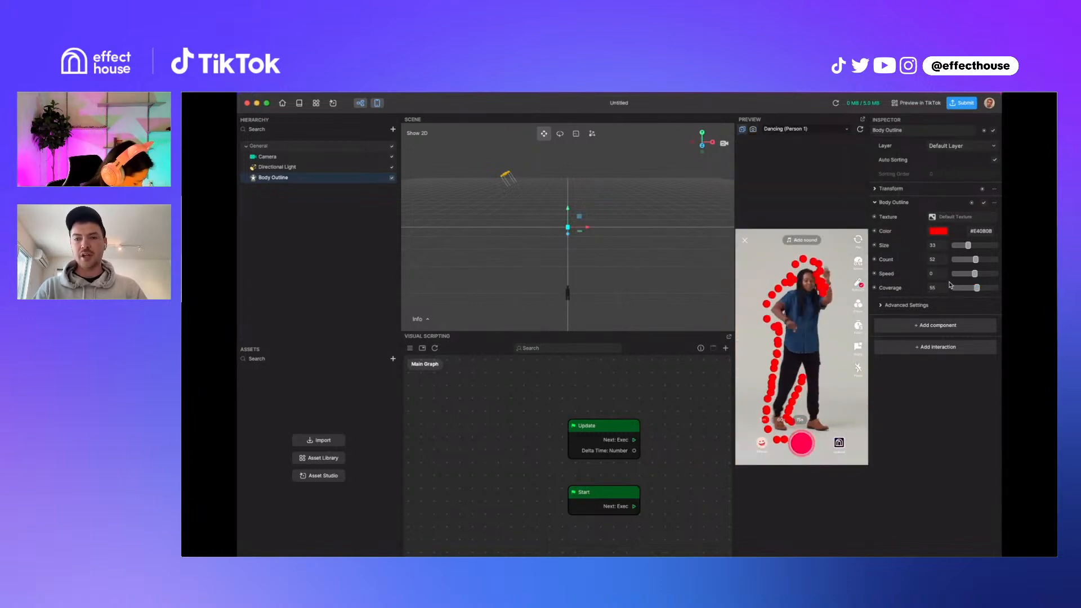
Set the outline's coverage to 50, raise its speed to about 56, then set coverage to 17 and count to 100
drag(939, 289, 926, 292)
text(50)
key(Return)
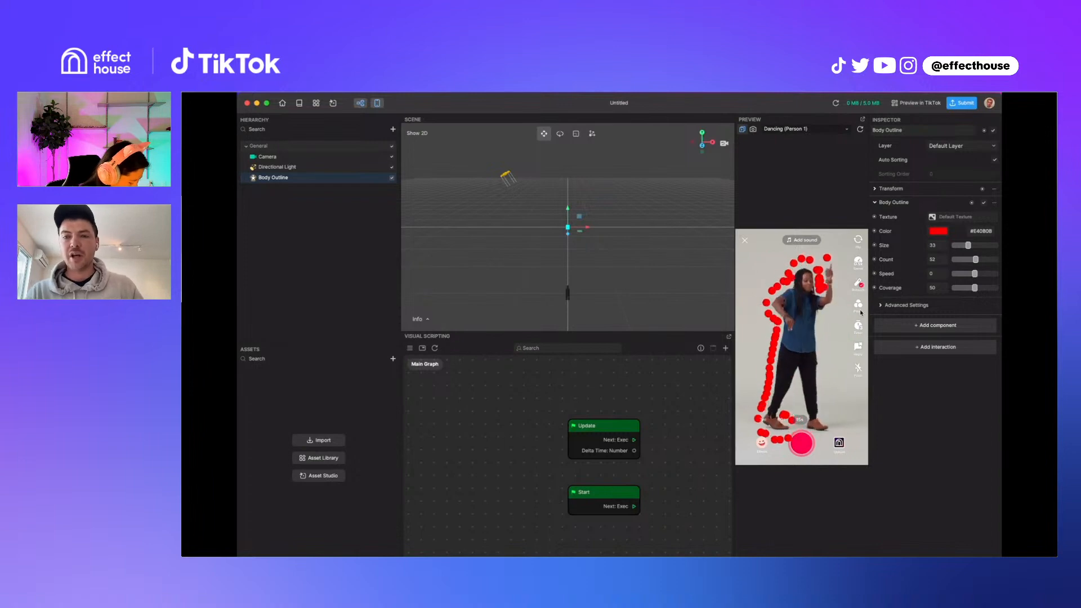
drag(975, 274, 989, 277)
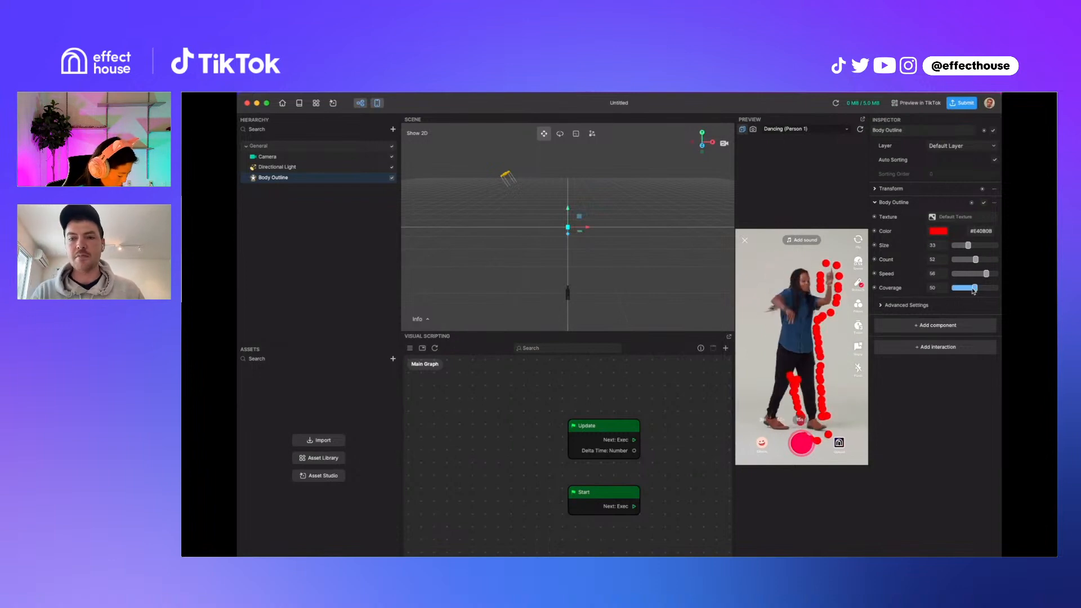
drag(971, 292, 998, 260)
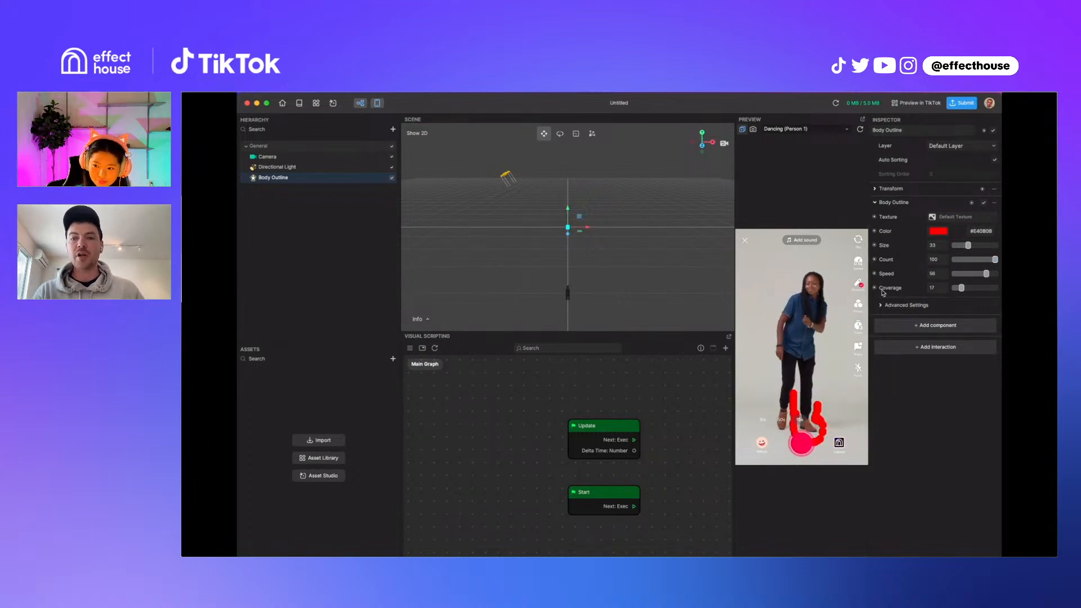
Expand the outline's advanced settings, return the preview to FaceTime HD Camera and raise the coverage to 100
click(903, 305)
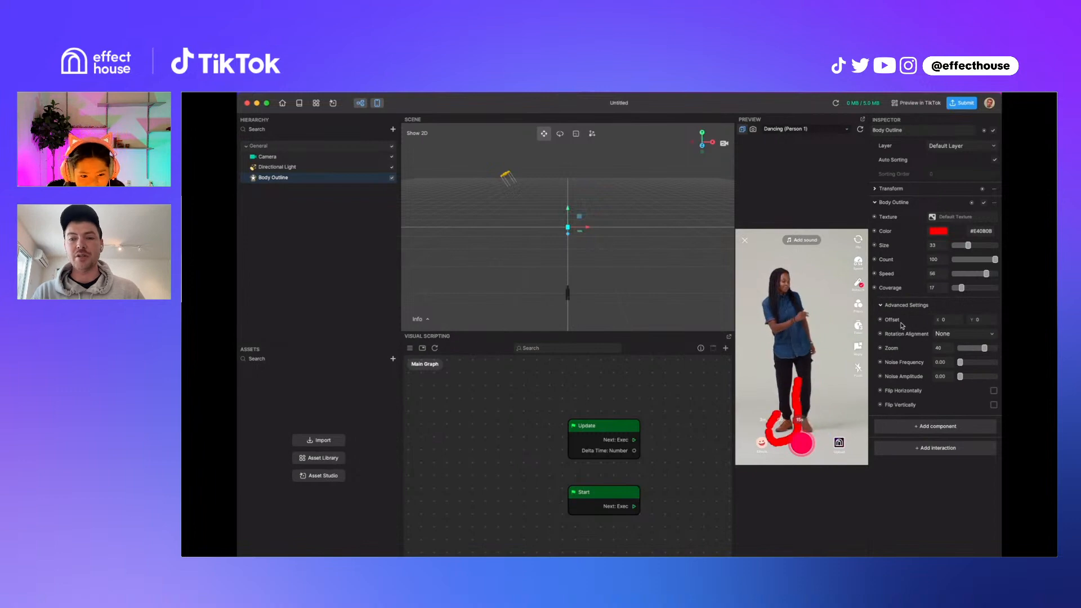
click(796, 130)
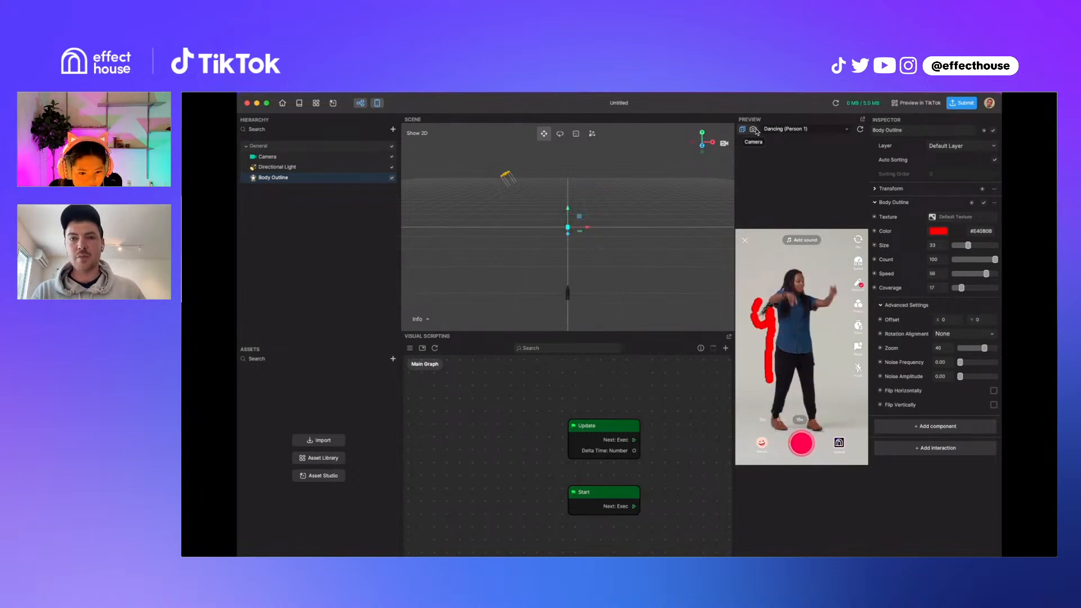
click(788, 142)
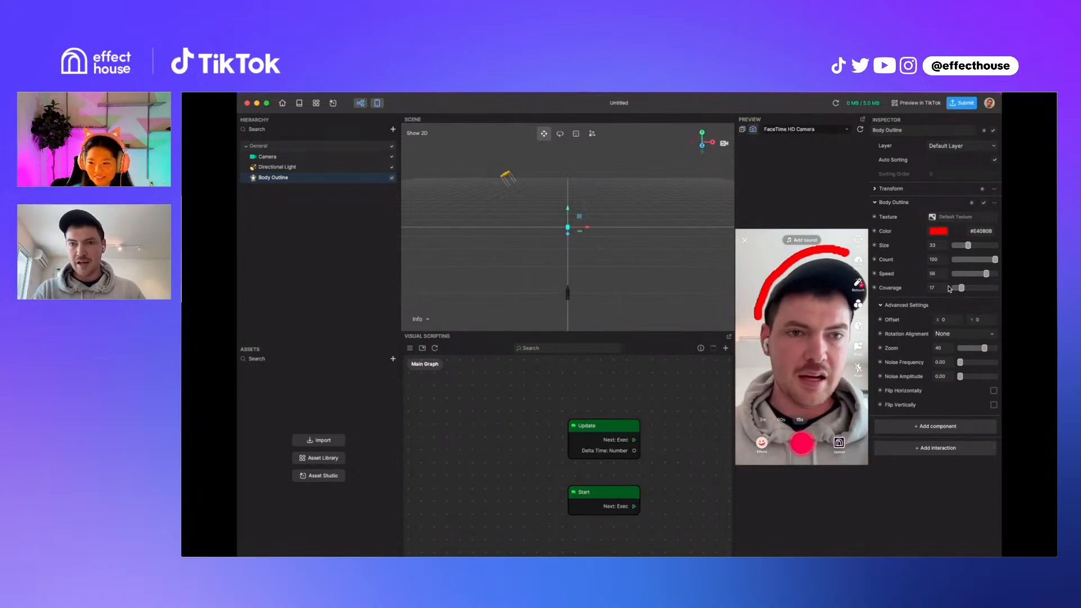
drag(961, 288, 995, 287)
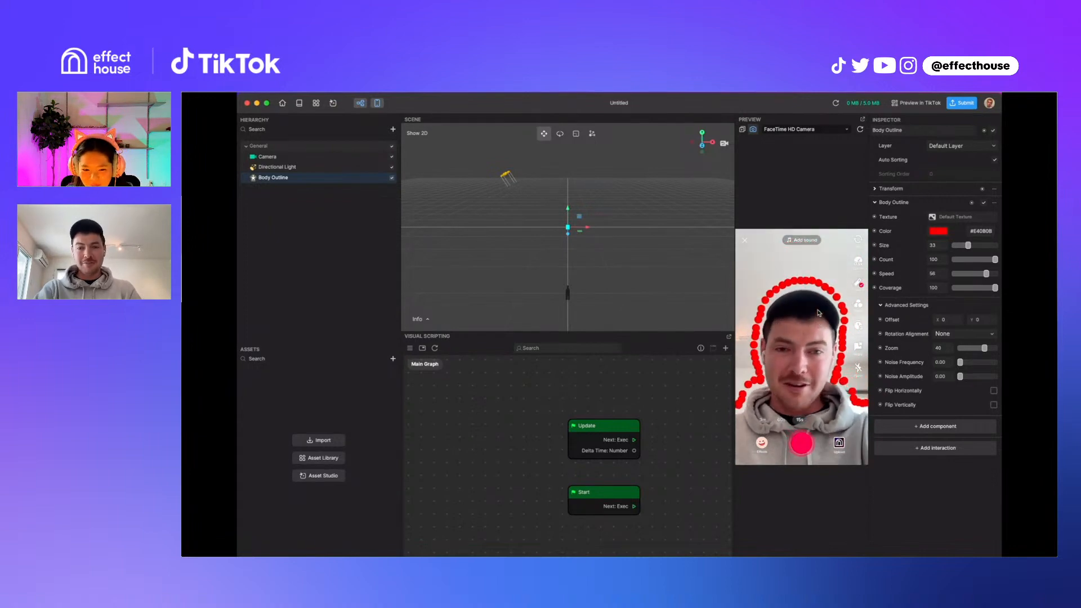
Try an X offset of 50 on the body outline, then reset the offset to 0
click(948, 321)
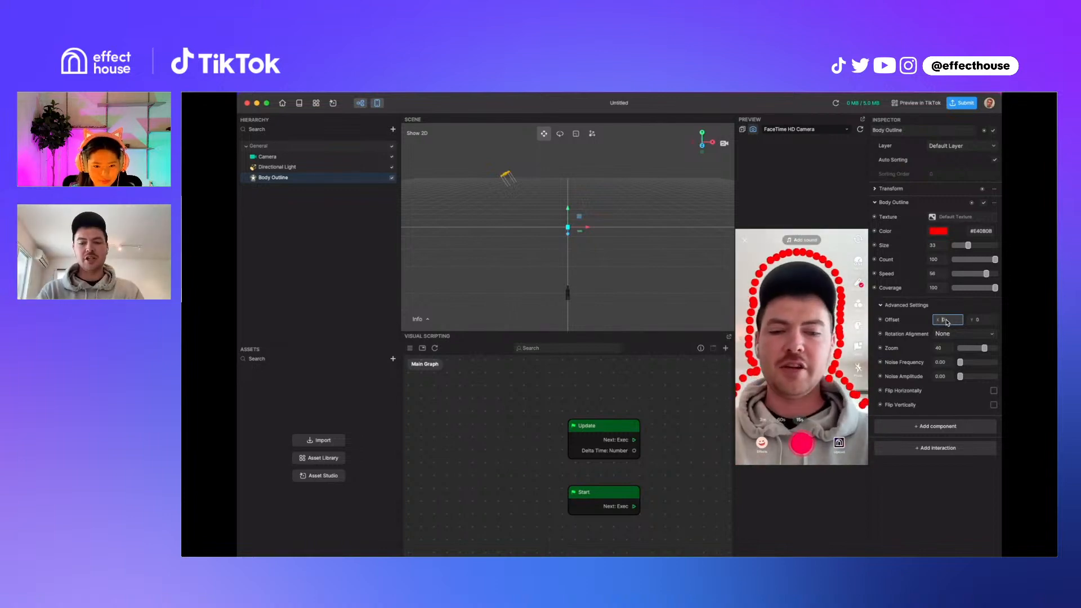
text(50)
key(Return)
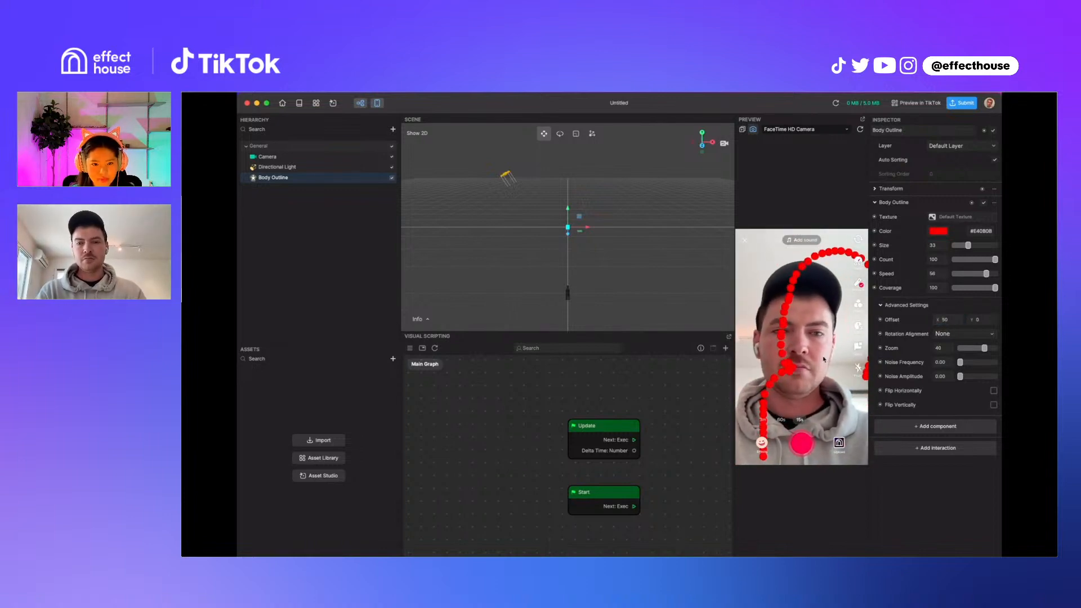
click(944, 320)
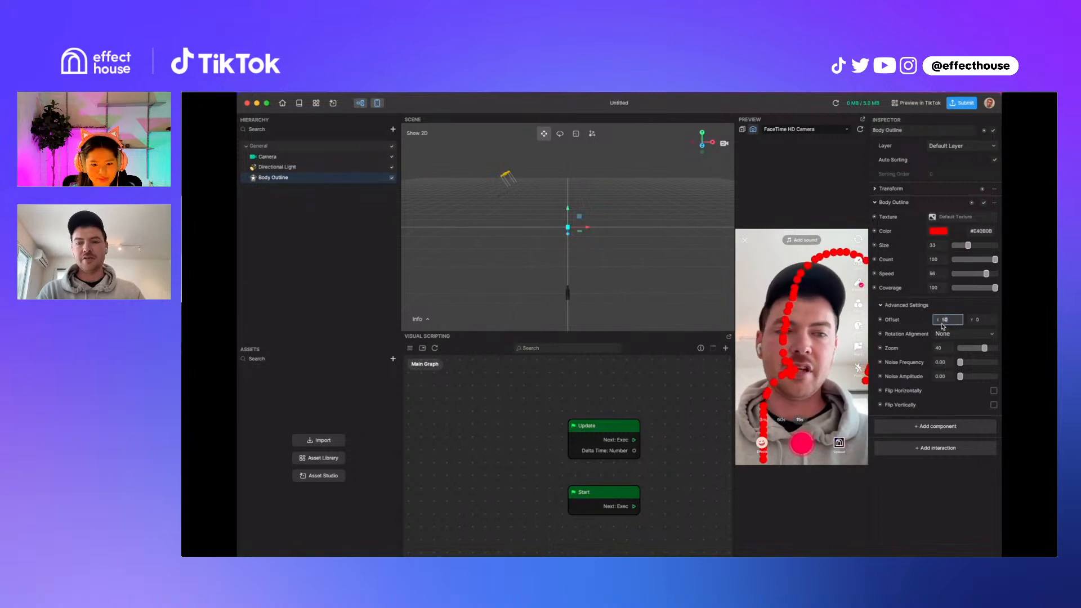
text(0)
key(Return)
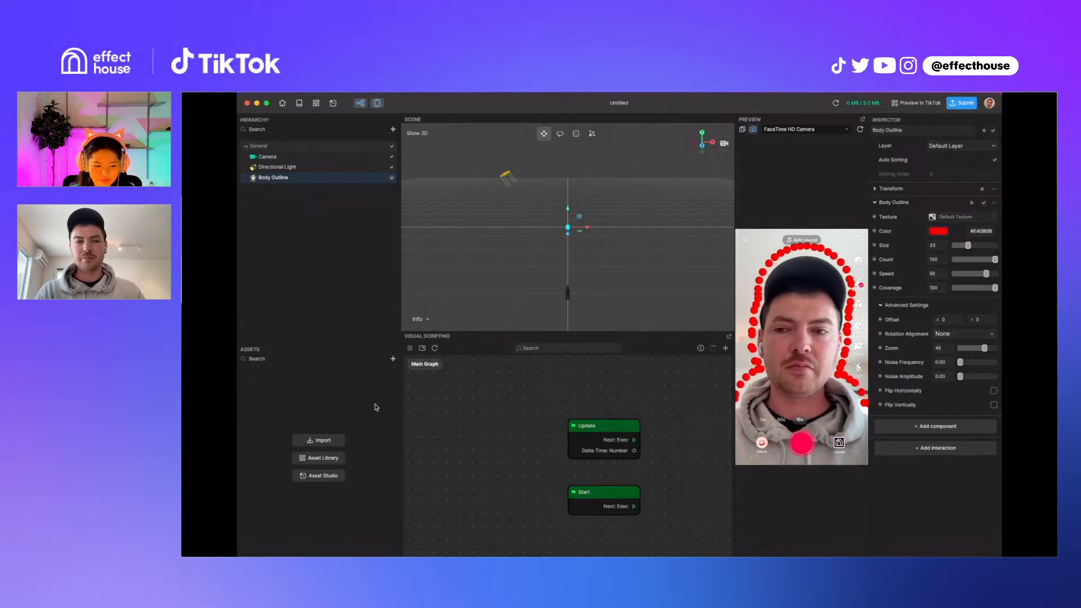
Inspect the Body Outline's Rotation Alignment options, keeping None selected
click(946, 337)
click(939, 509)
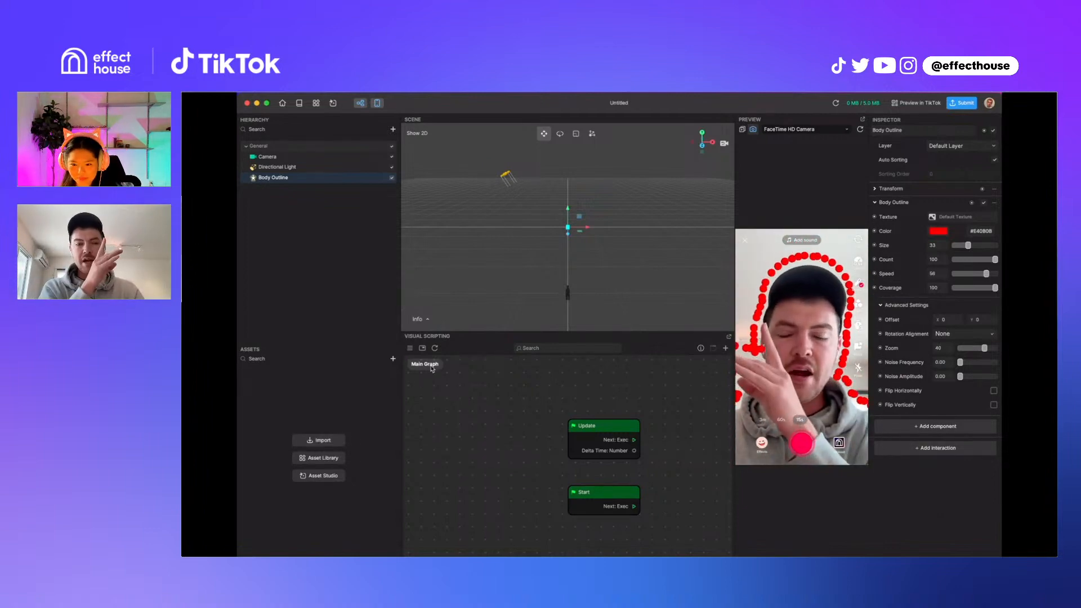
click(947, 333)
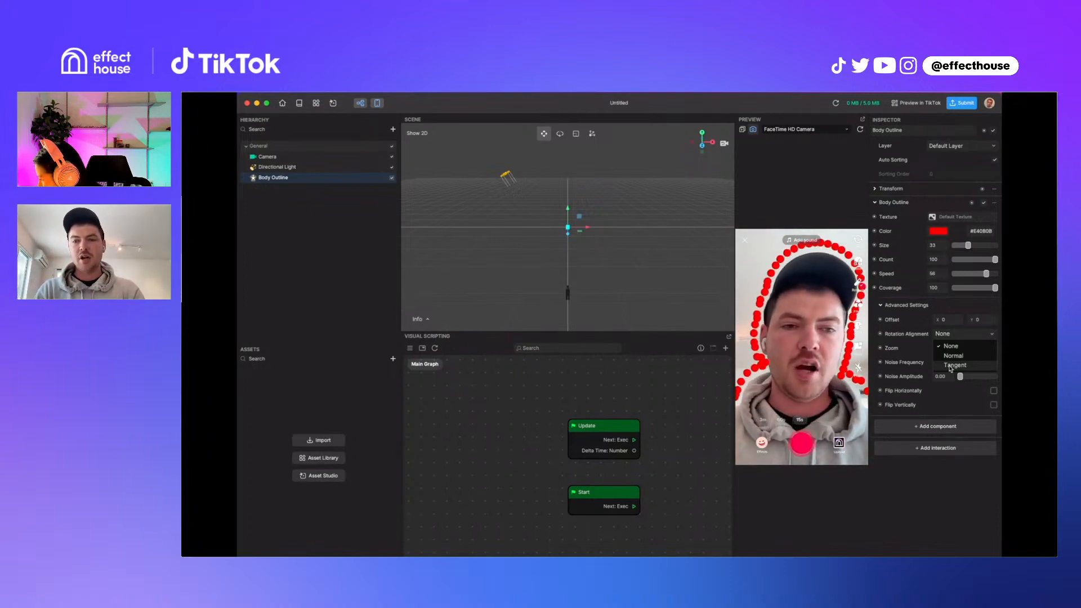
click(931, 402)
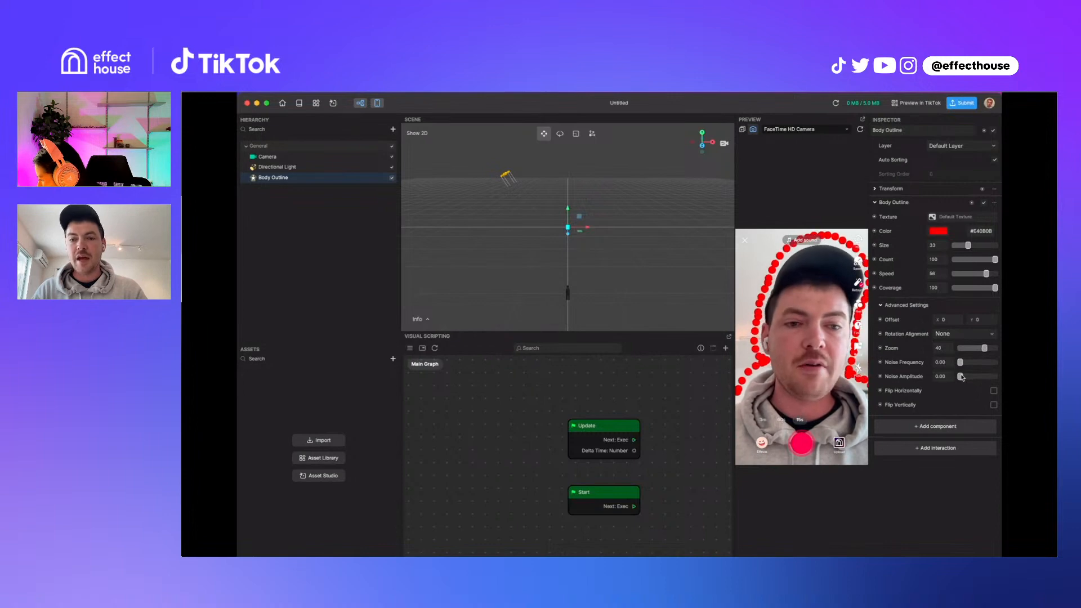
Try noise amplitude and noise frequency of about 38 each on the body outline, then reset both to 0
drag(961, 377, 973, 377)
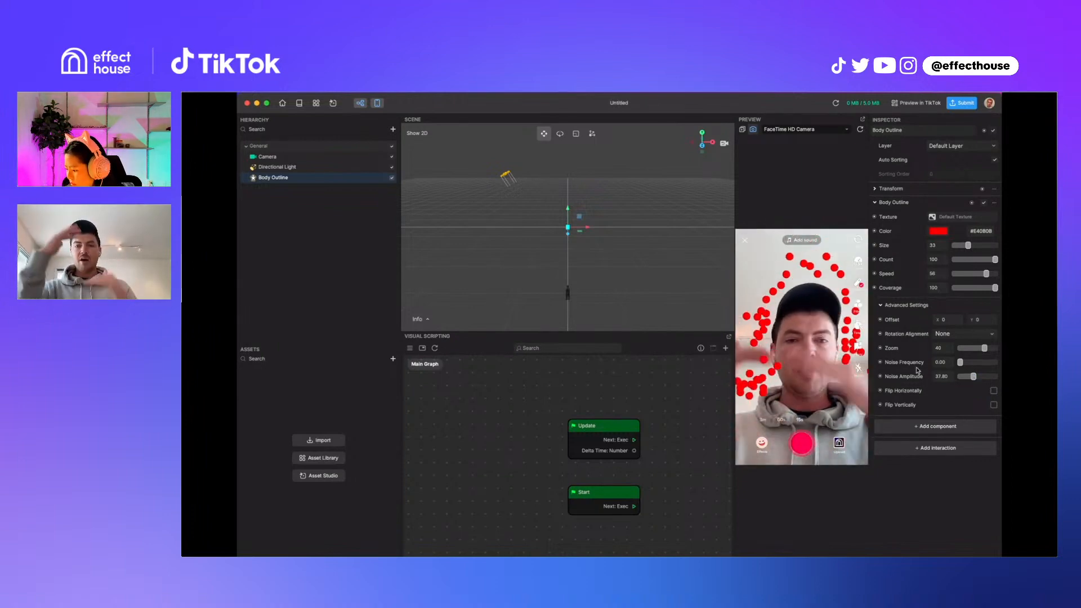
drag(960, 363, 974, 366)
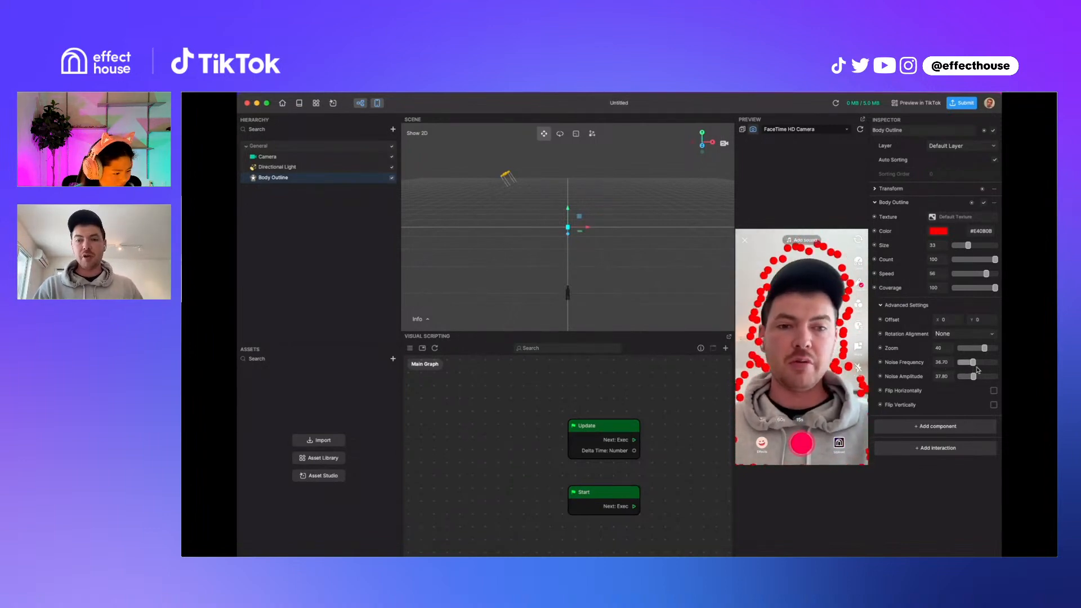
drag(973, 362, 944, 378)
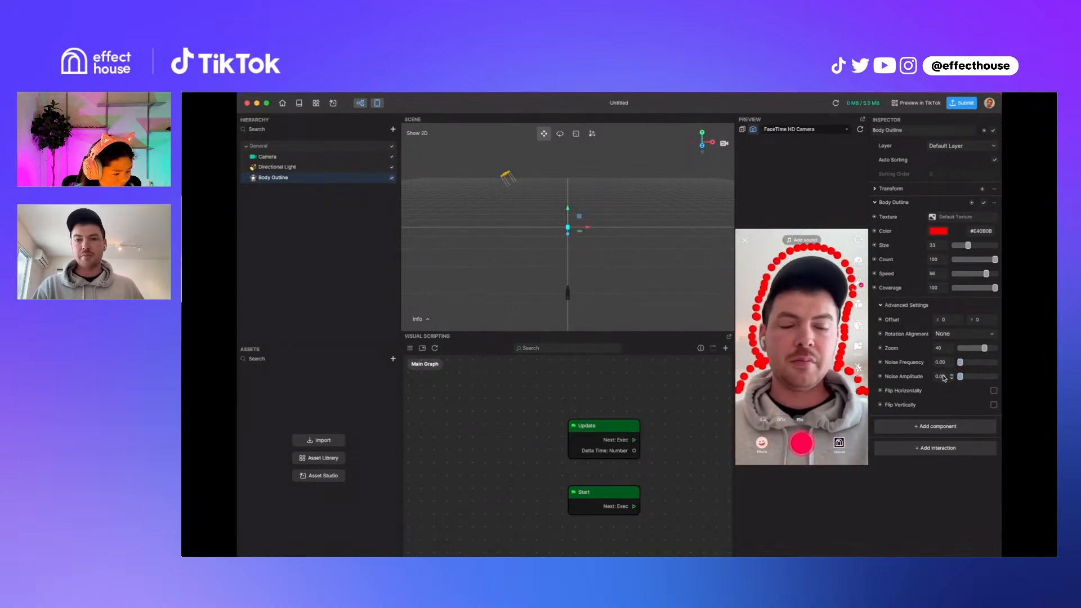
Try flipping the body outline with the horizontal and vertical flip options, then switch the flips off
click(993, 390)
click(994, 405)
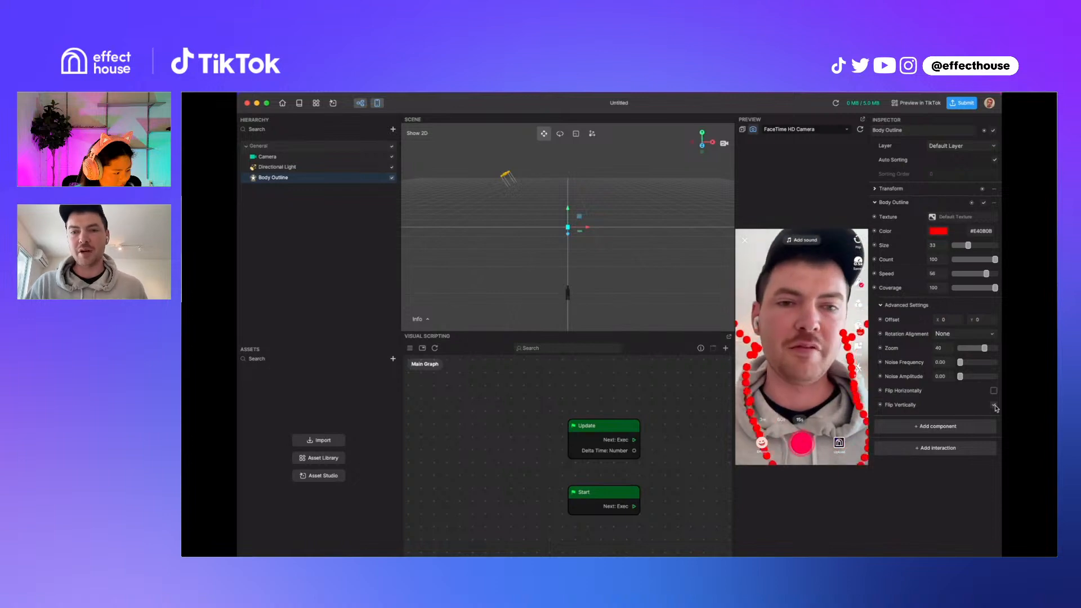
click(994, 405)
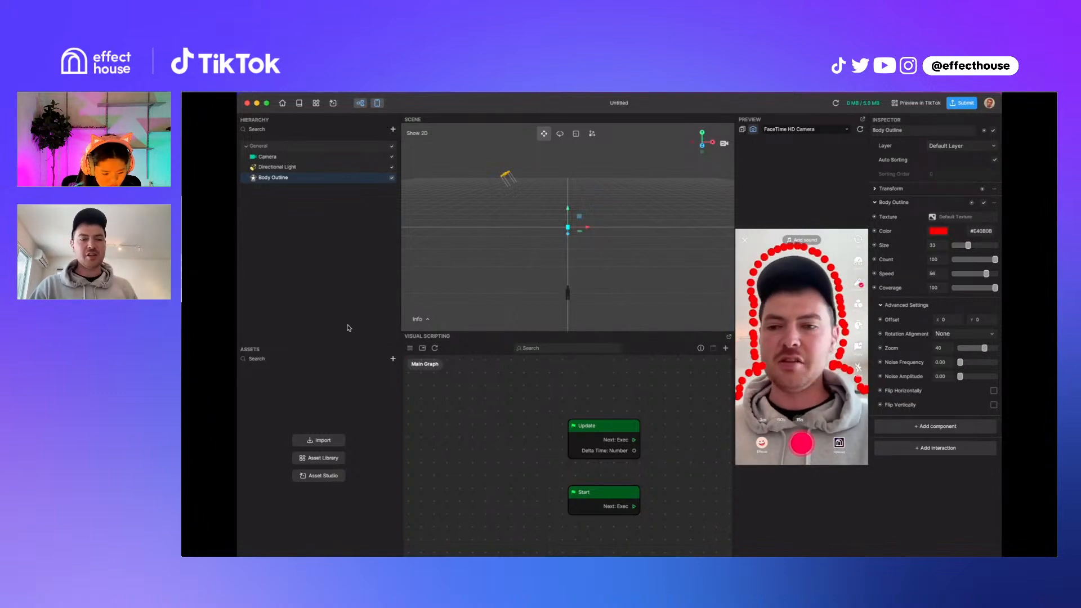
Import all PNG frames from the Pink Flower folder as a texture sequence and inspect its animated texture and source texture
click(393, 360)
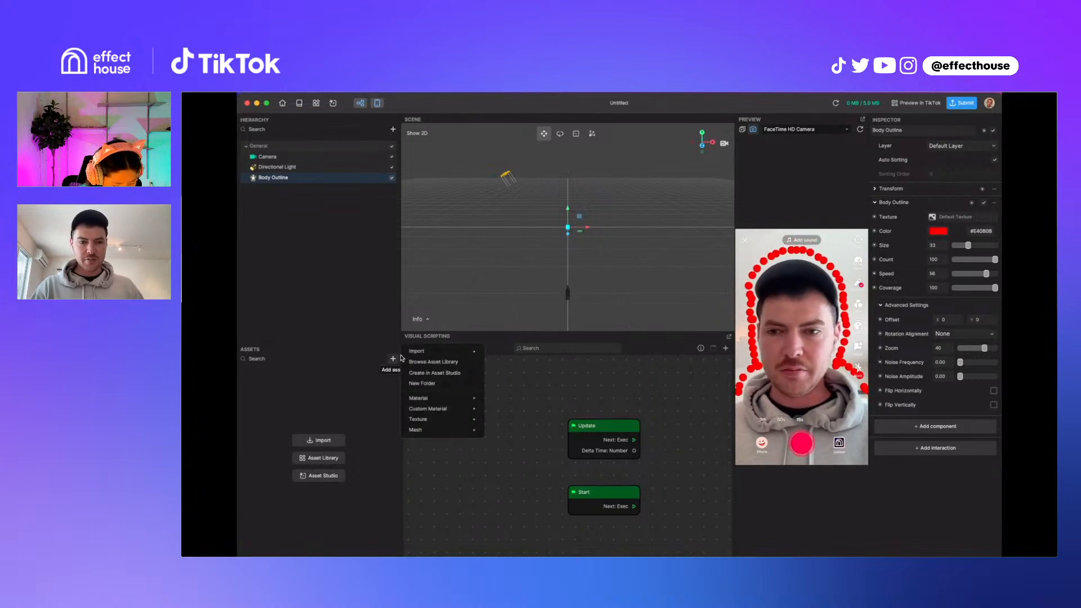
mouse_move(444, 351)
click(514, 332)
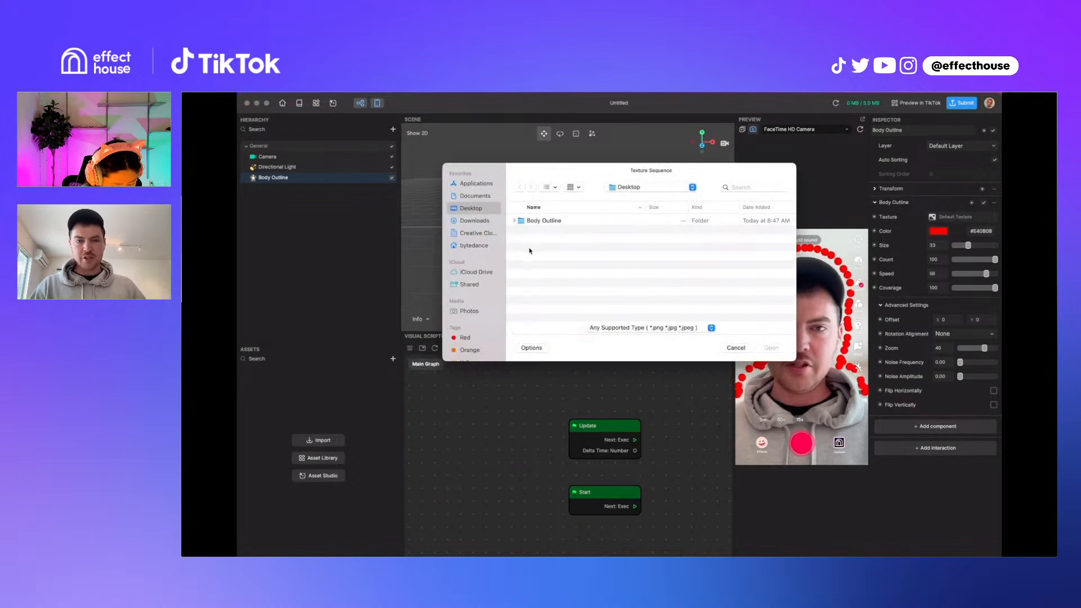
double_click(535, 220)
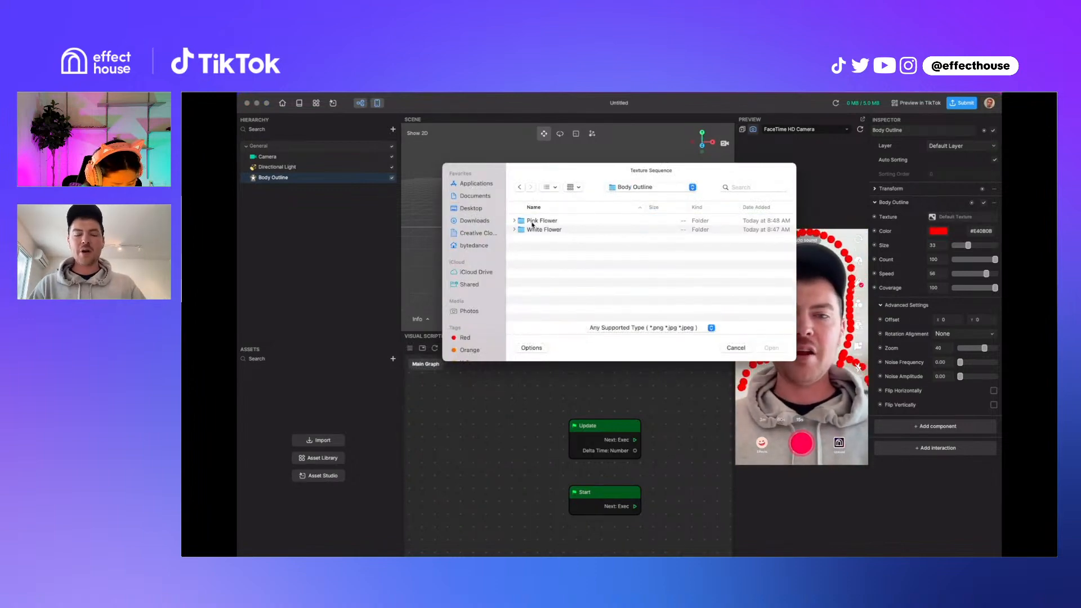
double_click(538, 221)
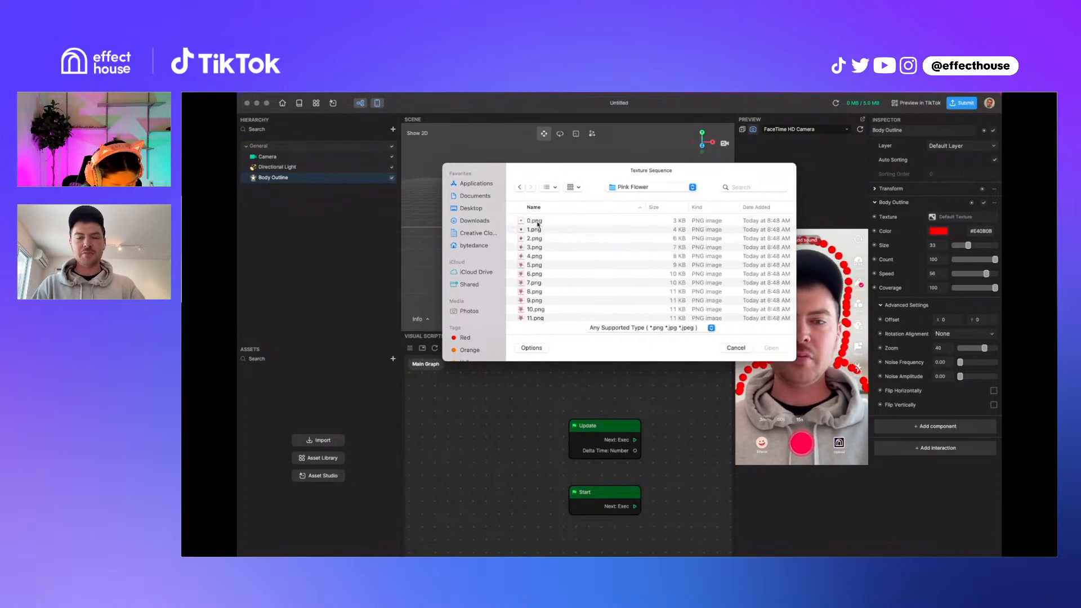
click(537, 222)
scroll(546, 276, down, 10)
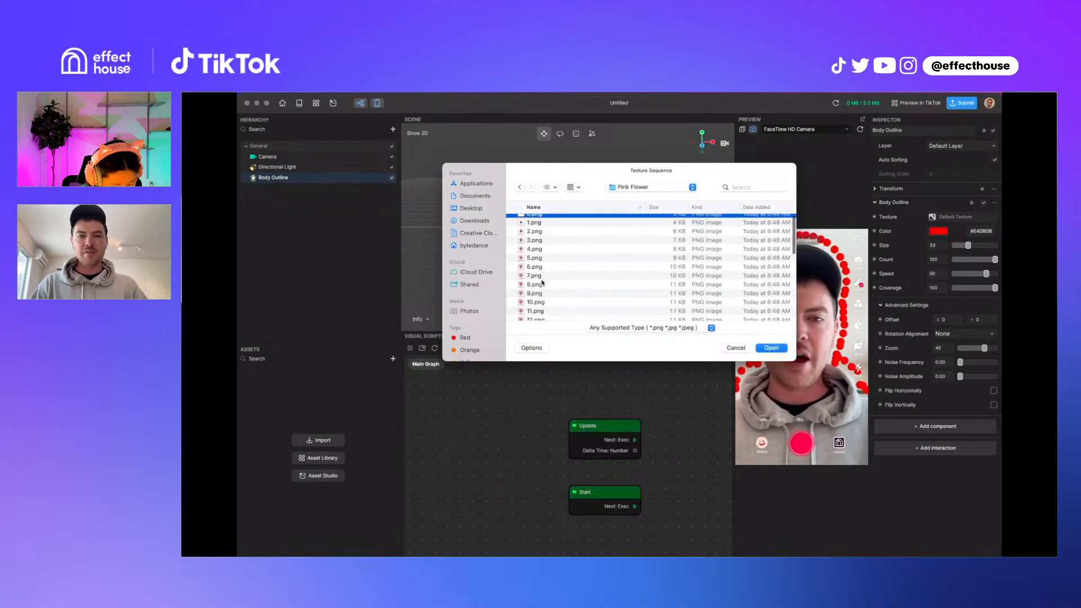
scroll(542, 282, up, 10)
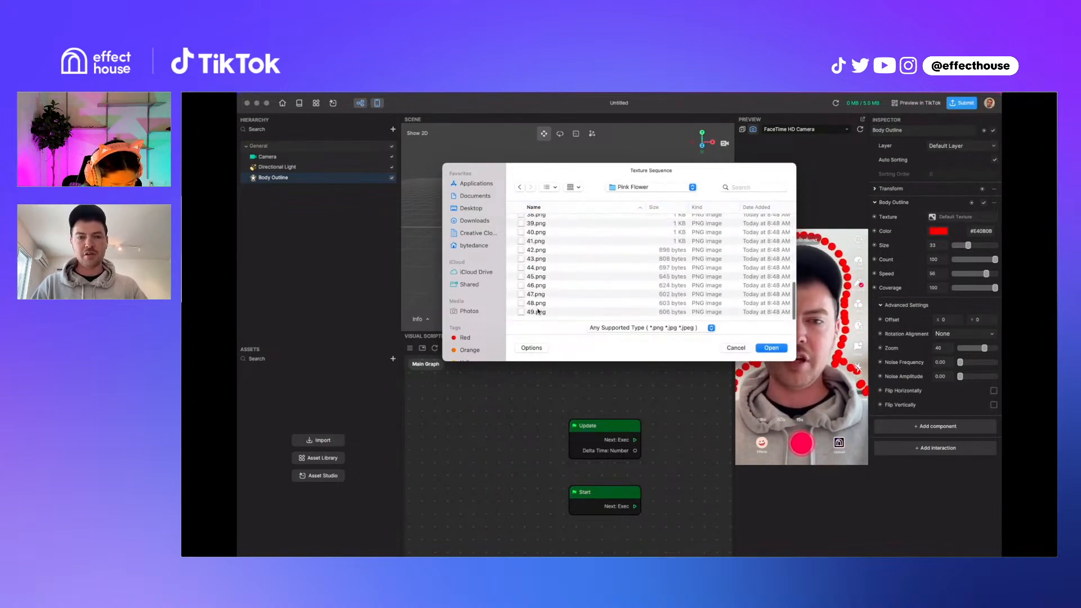
key(super+a)
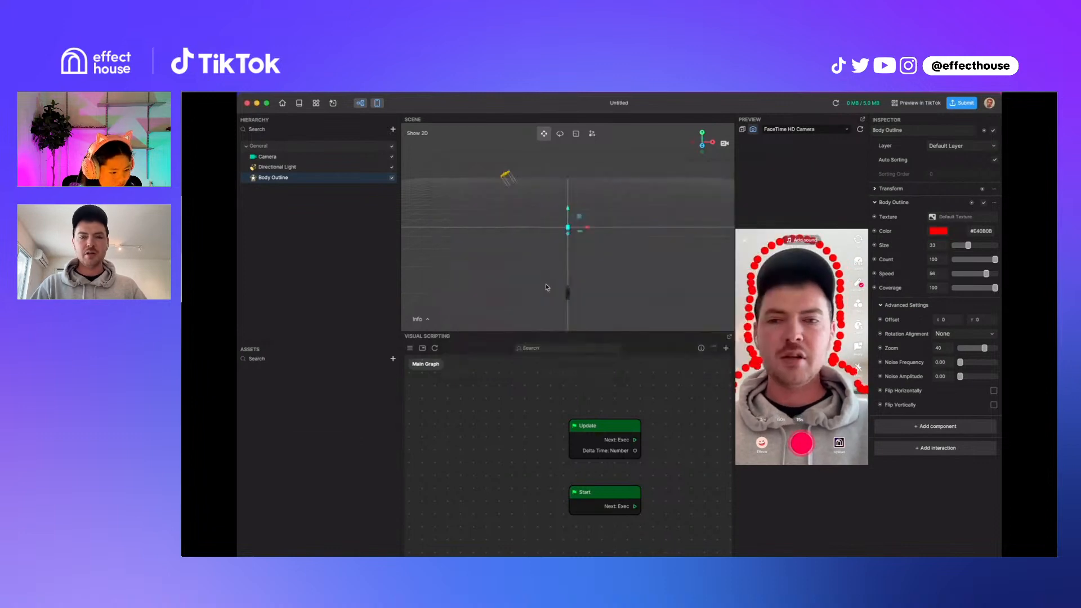
key(Return)
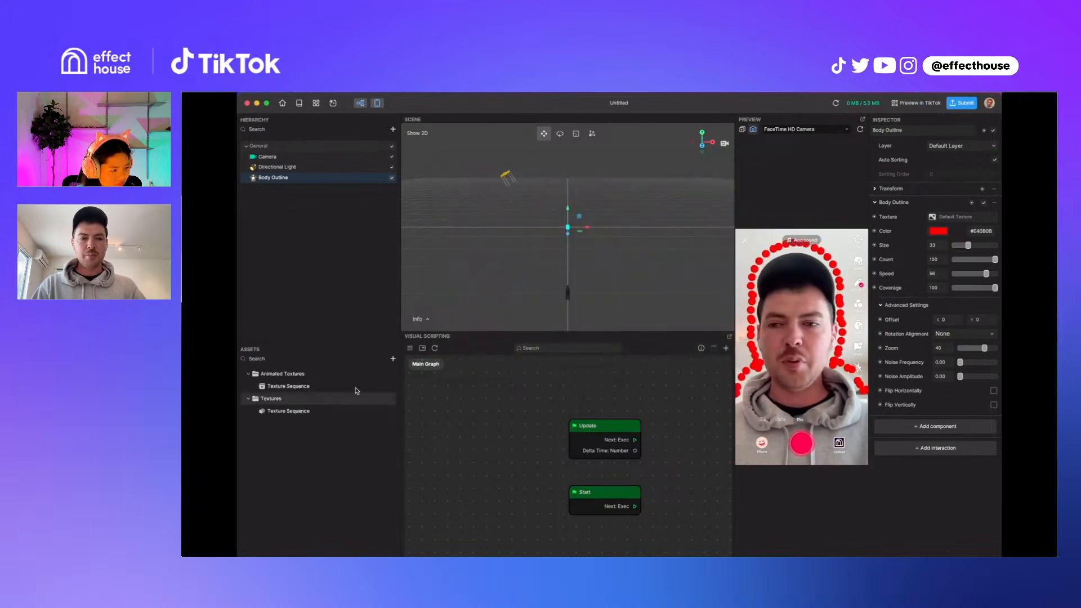
click(290, 385)
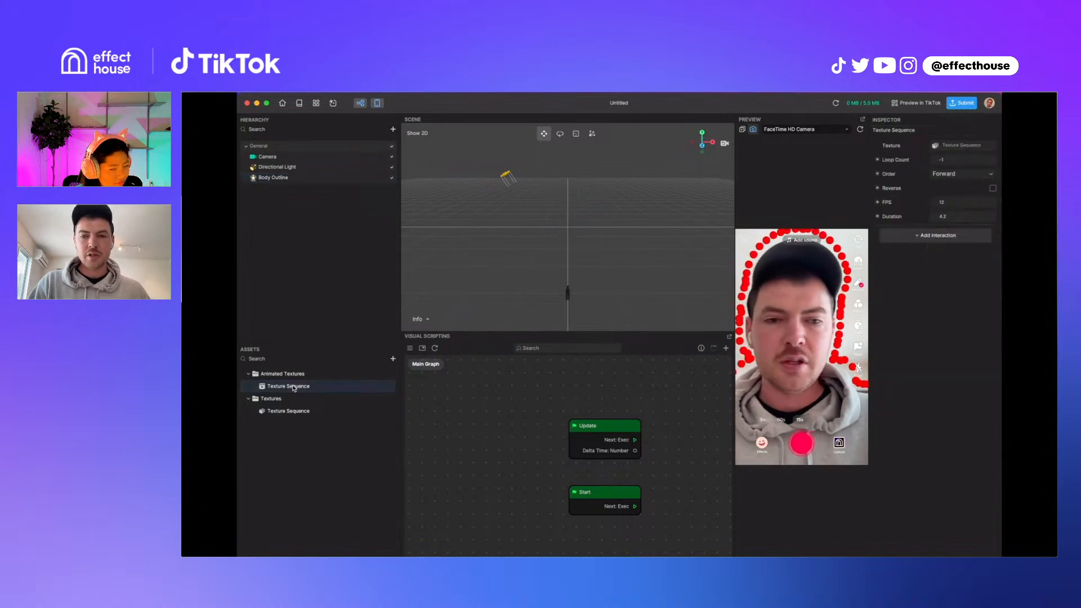
click(273, 411)
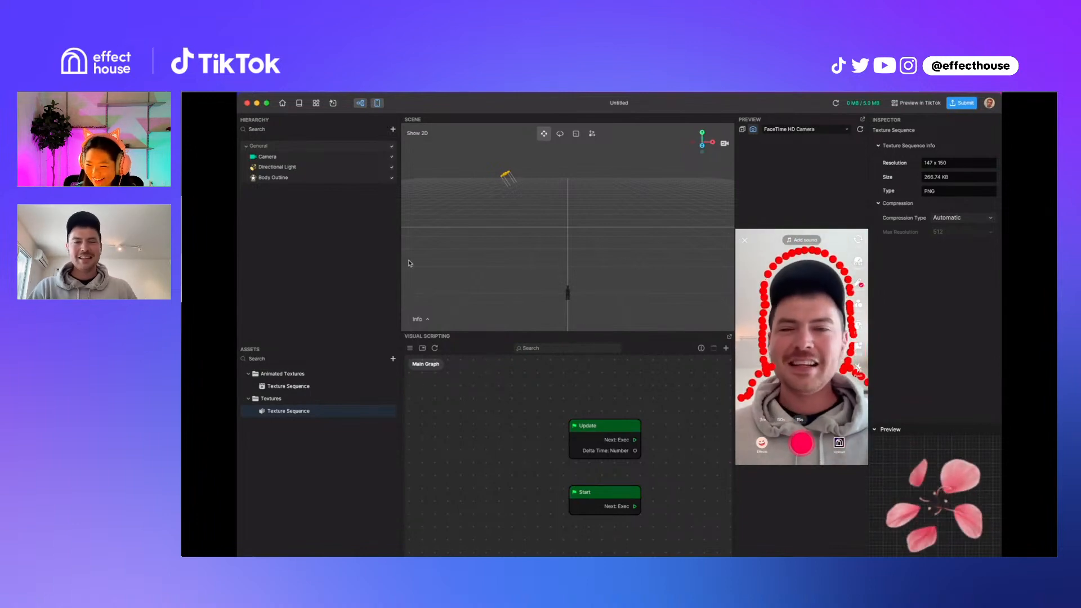
Assign the imported pink flower texture sequence as the Body Outline's texture
click(281, 177)
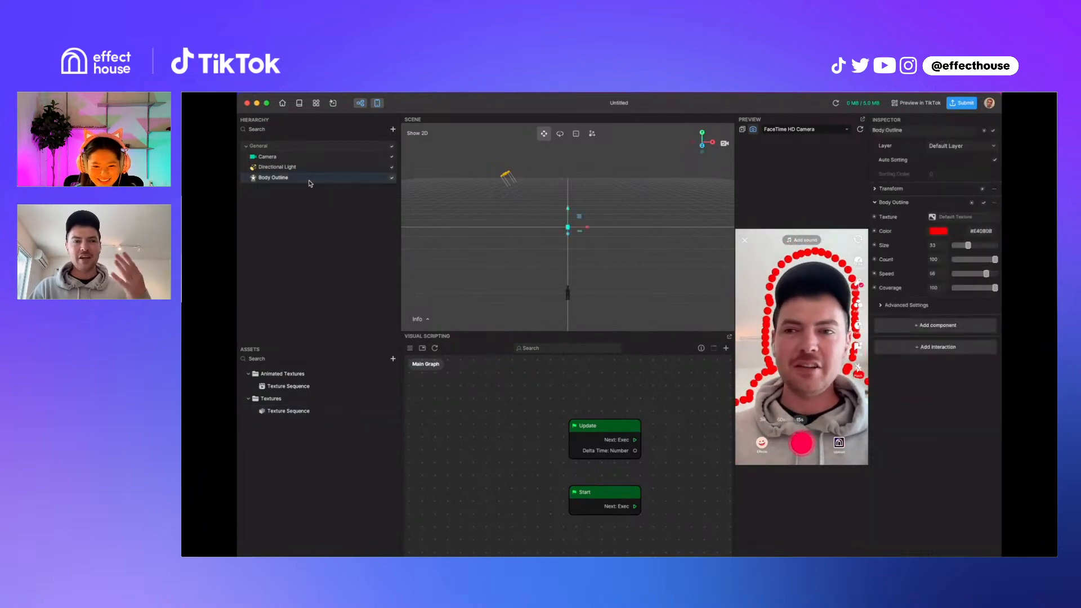
click(946, 218)
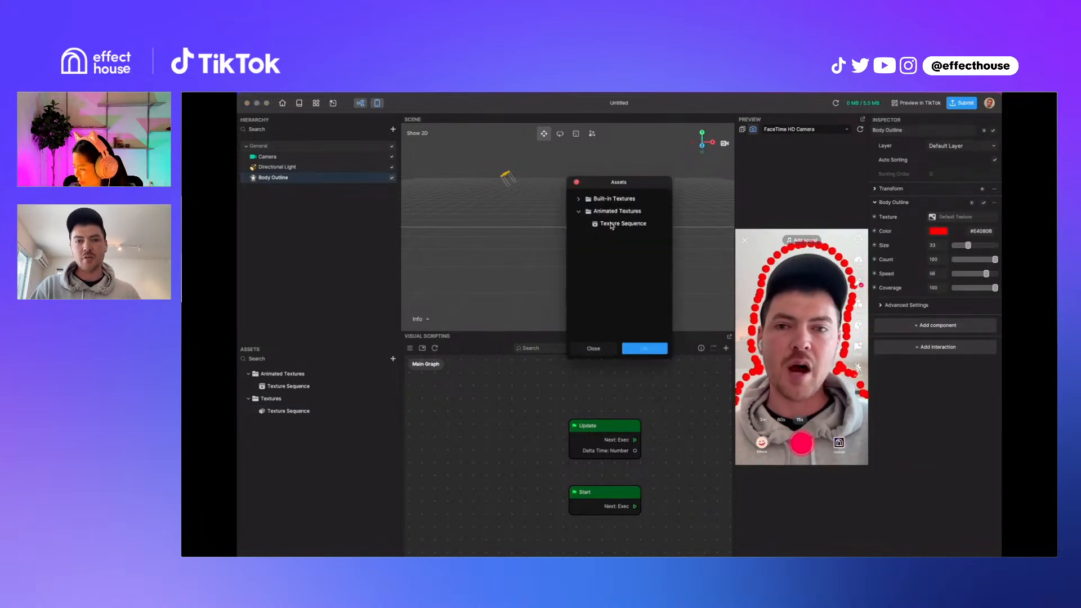
click(612, 224)
click(649, 348)
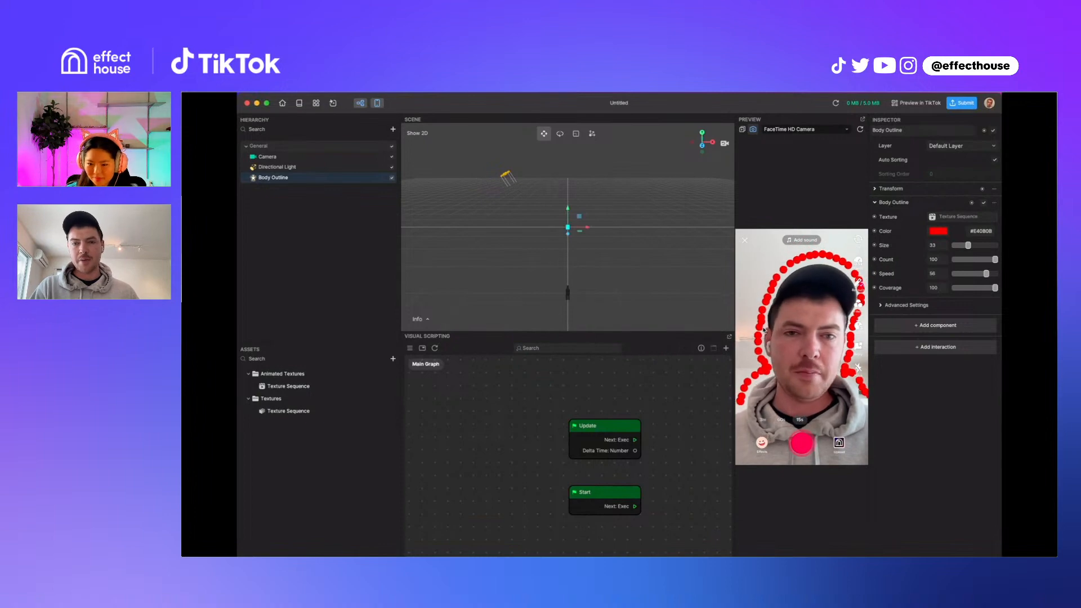
Set the Body Outline's color to white (#FFFFFF)
click(938, 231)
click(824, 222)
drag(824, 222, 805, 173)
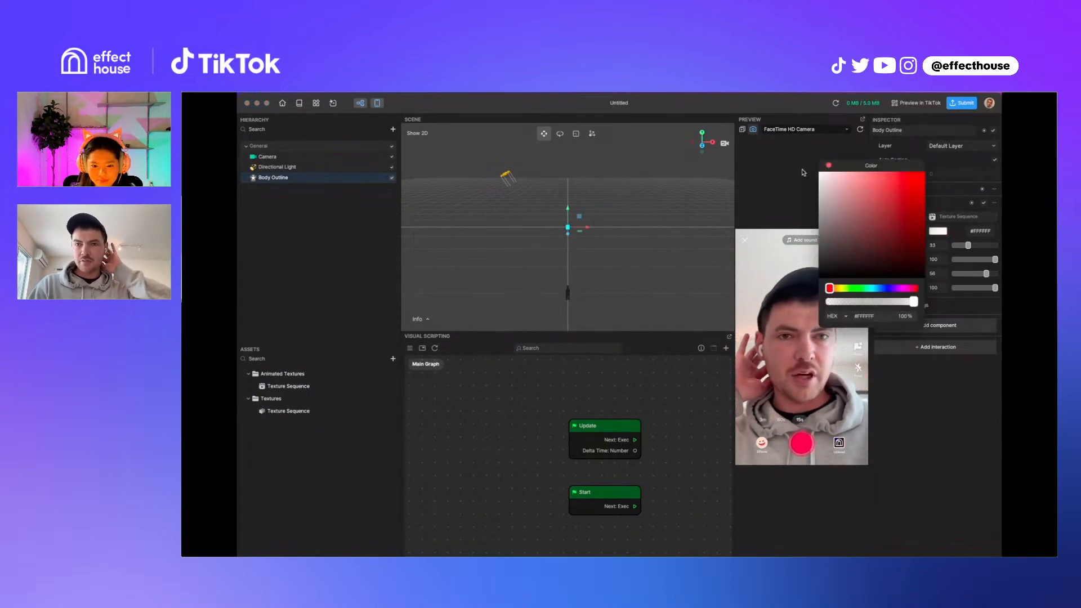
click(829, 166)
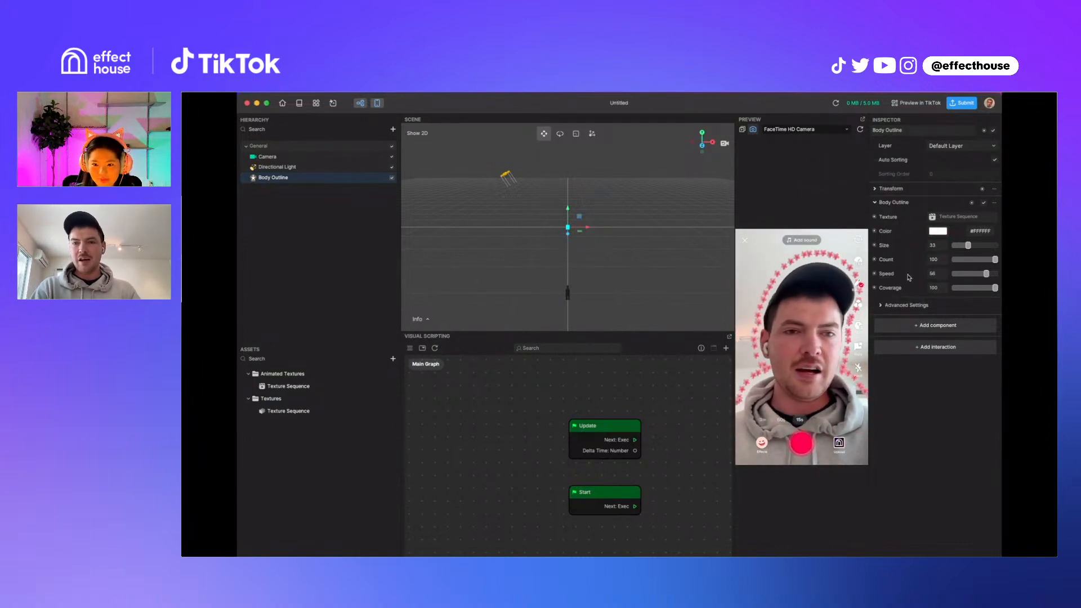
Set the Body Outline's size and count to 60 and its speed to 10, and duplicate the object
click(936, 246)
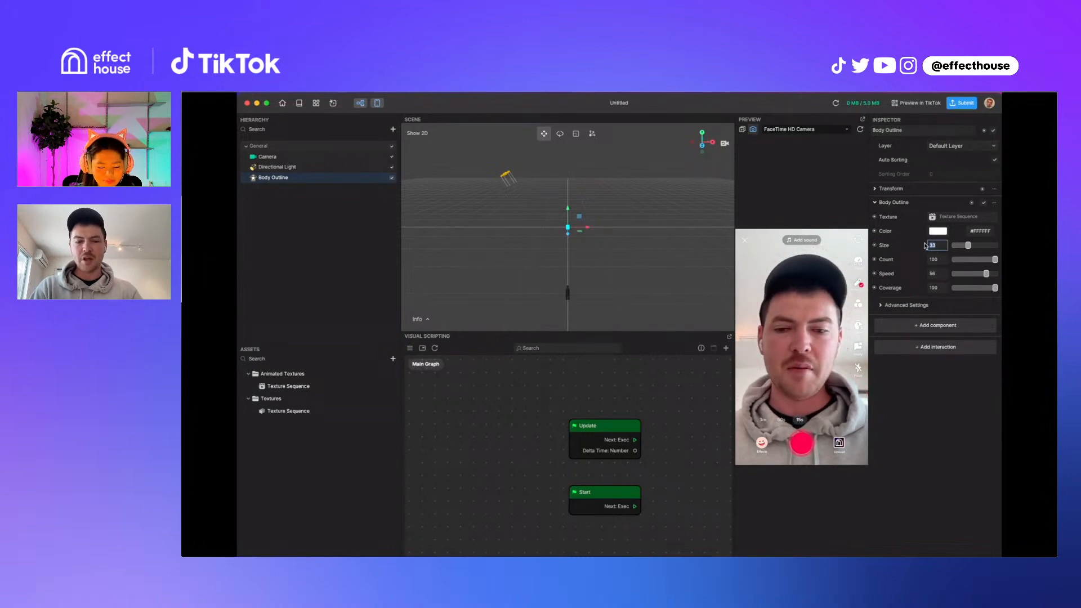
text(60)
key(Return)
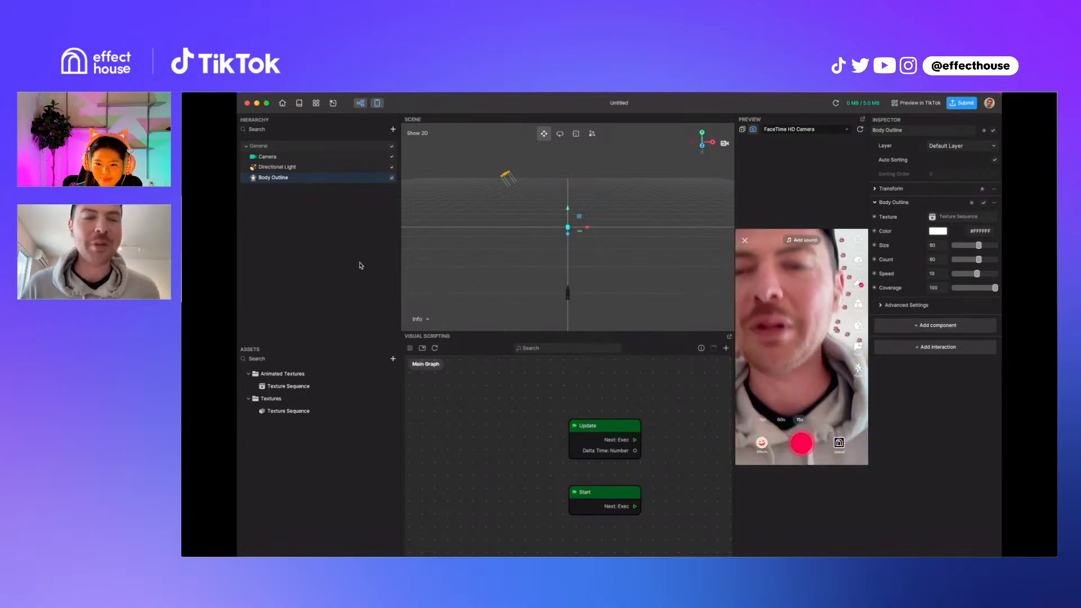
right_click(318, 185)
click(330, 192)
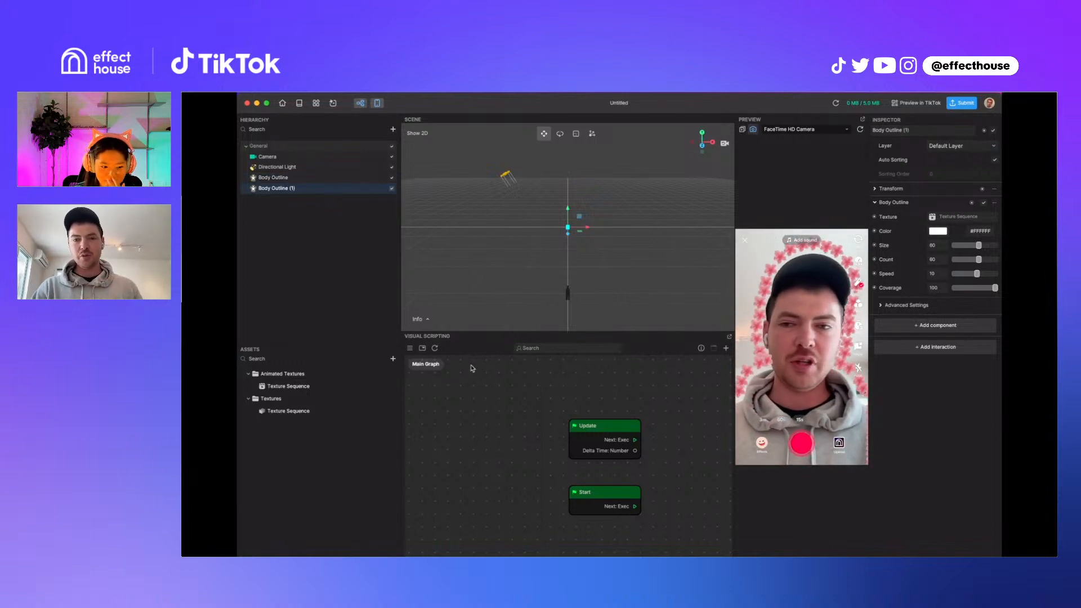
Import the PNG frames from the White Flower folder as a second texture sequence
click(394, 359)
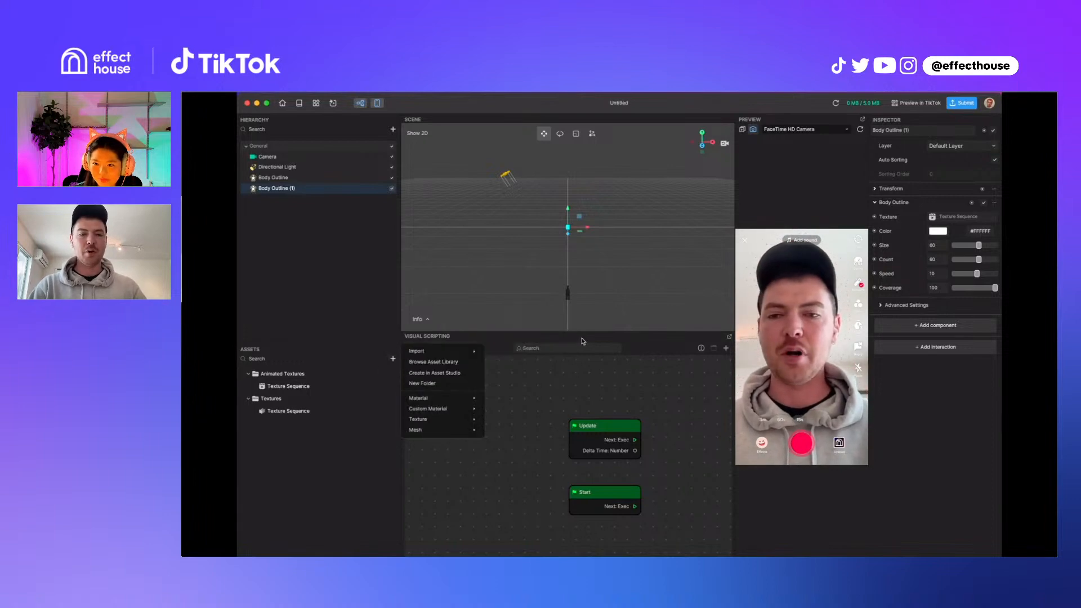
mouse_move(468, 353)
click(520, 331)
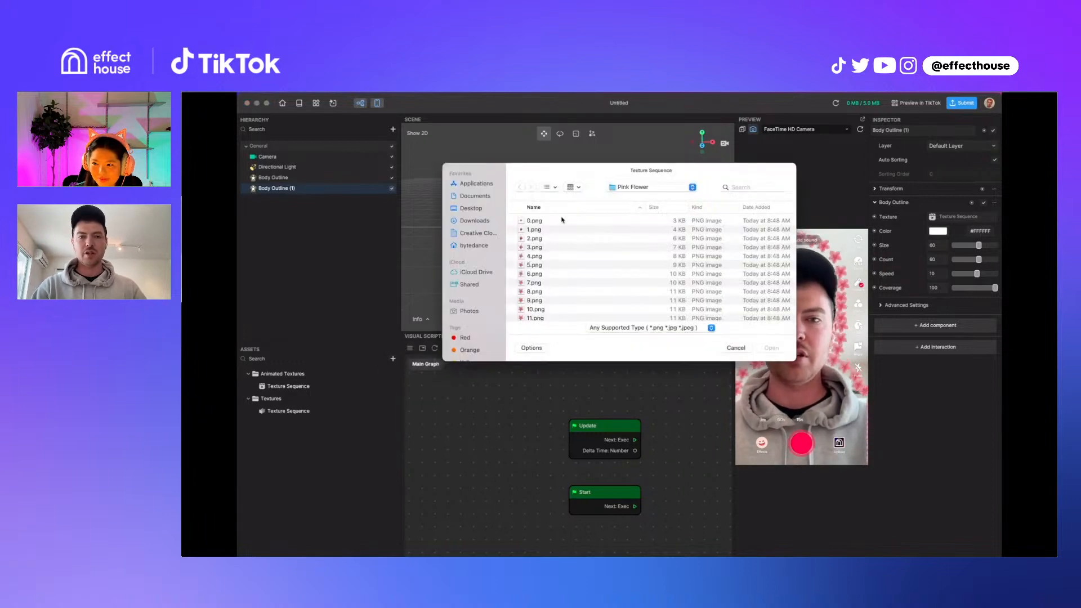
click(650, 187)
click(690, 194)
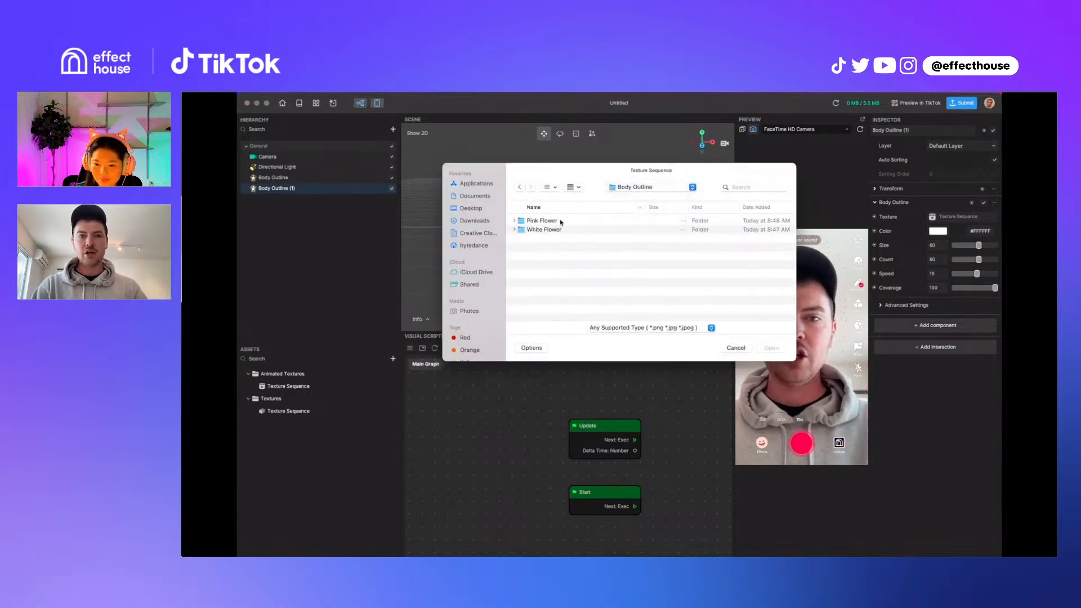
double_click(538, 229)
scroll(538, 242, down, 10)
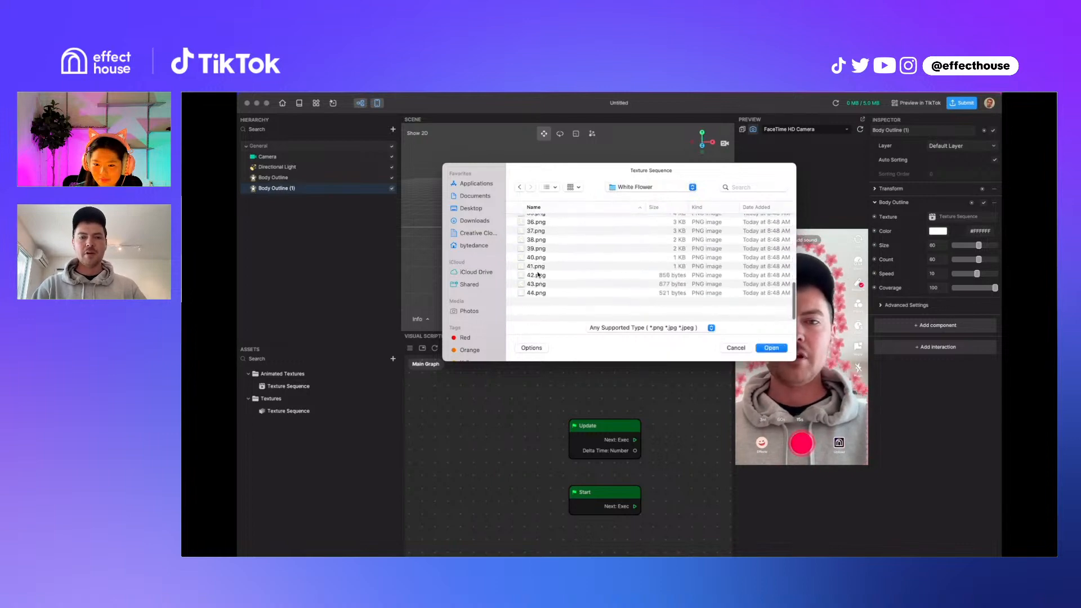
shift+click(529, 312)
key(Return)
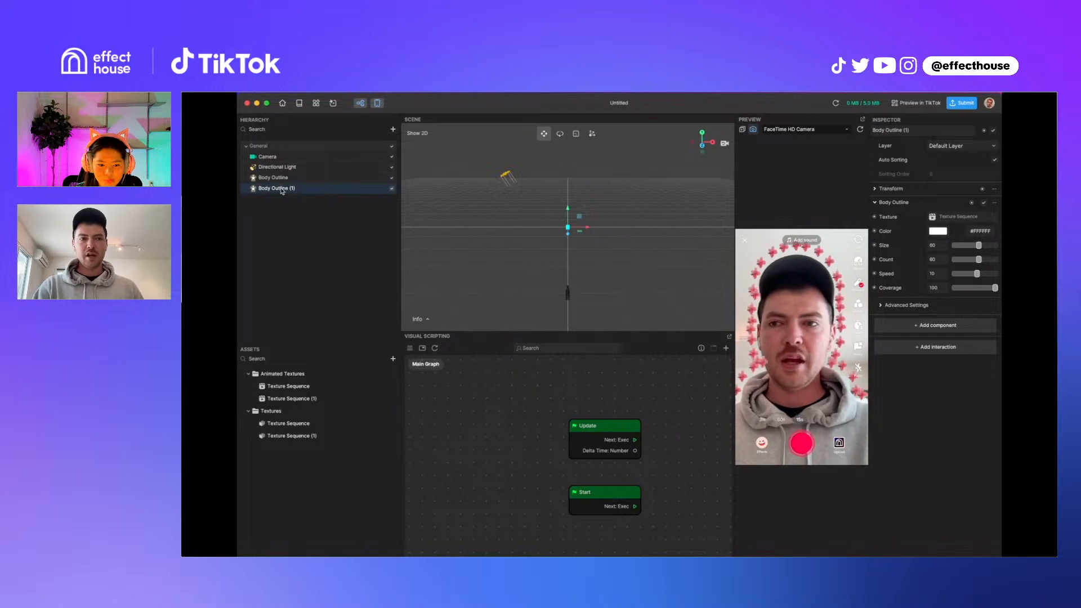
Assign the white flower sequence as the duplicated outline's texture and view the animated texture's playback settings
click(935, 218)
click(606, 237)
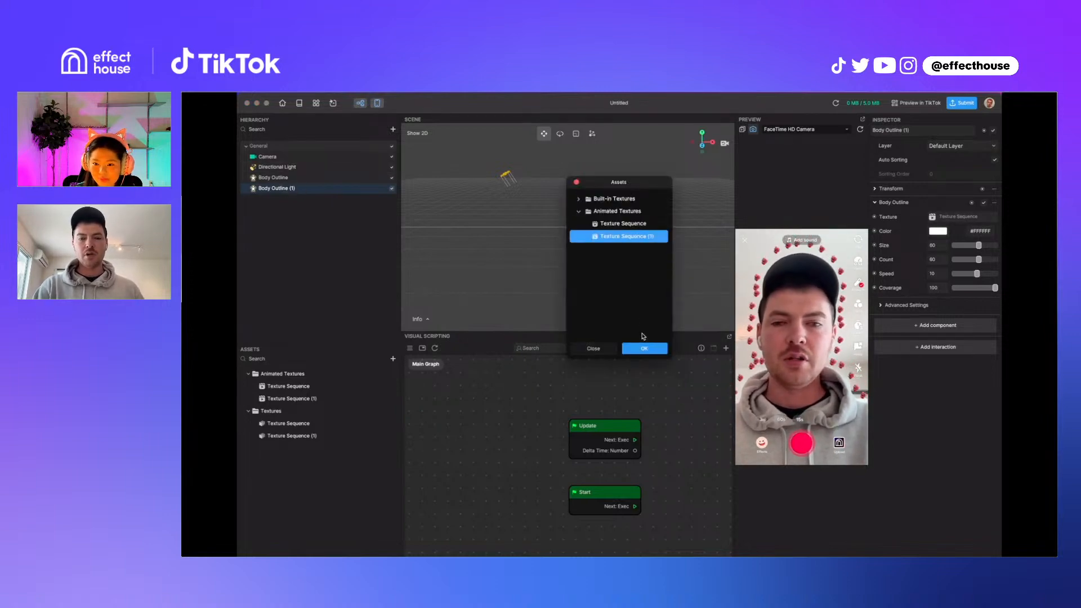
click(644, 349)
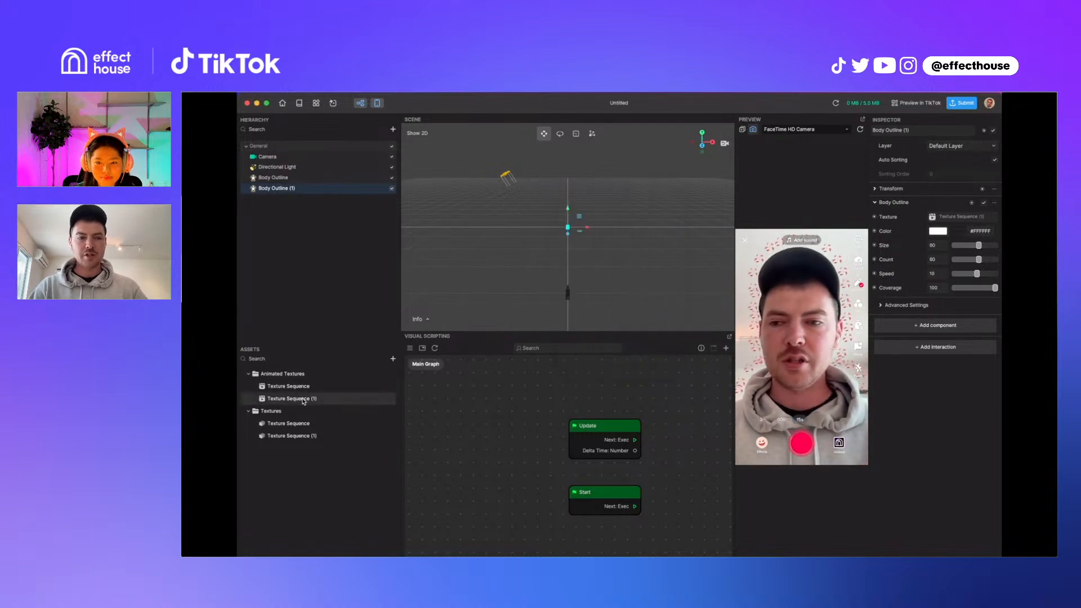
click(298, 401)
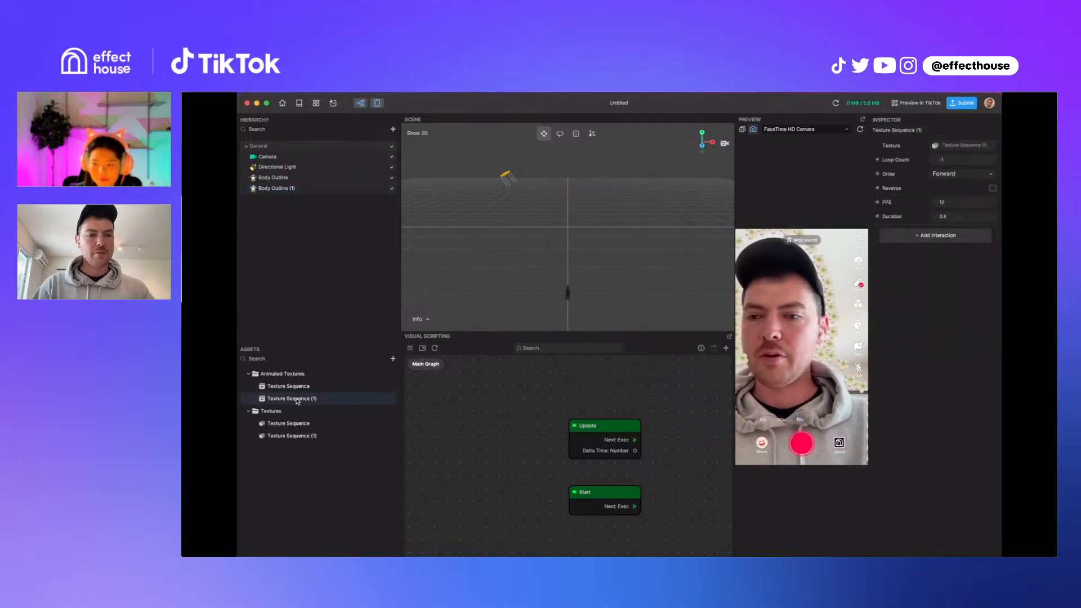
click(441, 287)
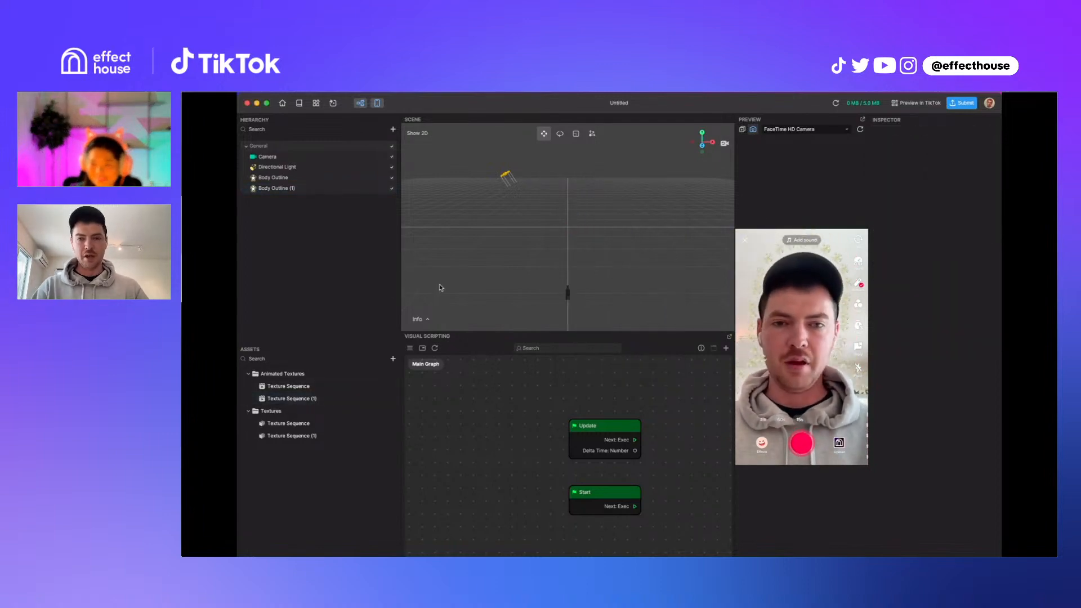
Rename the duplicated body outline White Flower and select the original Body Outline
click(276, 189)
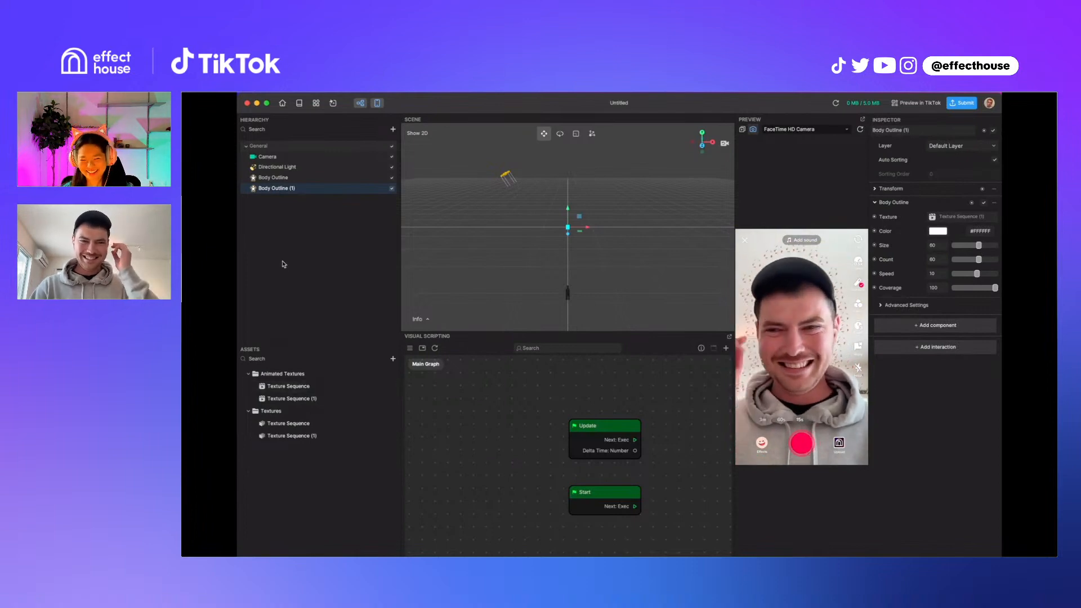
double_click(275, 192)
text(White Flower)
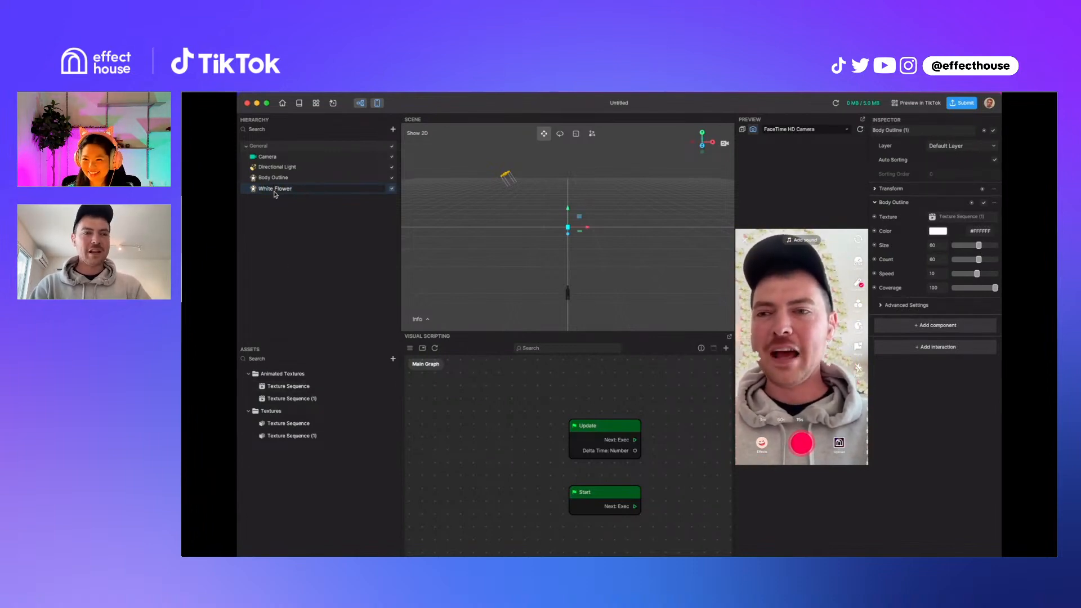
key(Return)
click(273, 178)
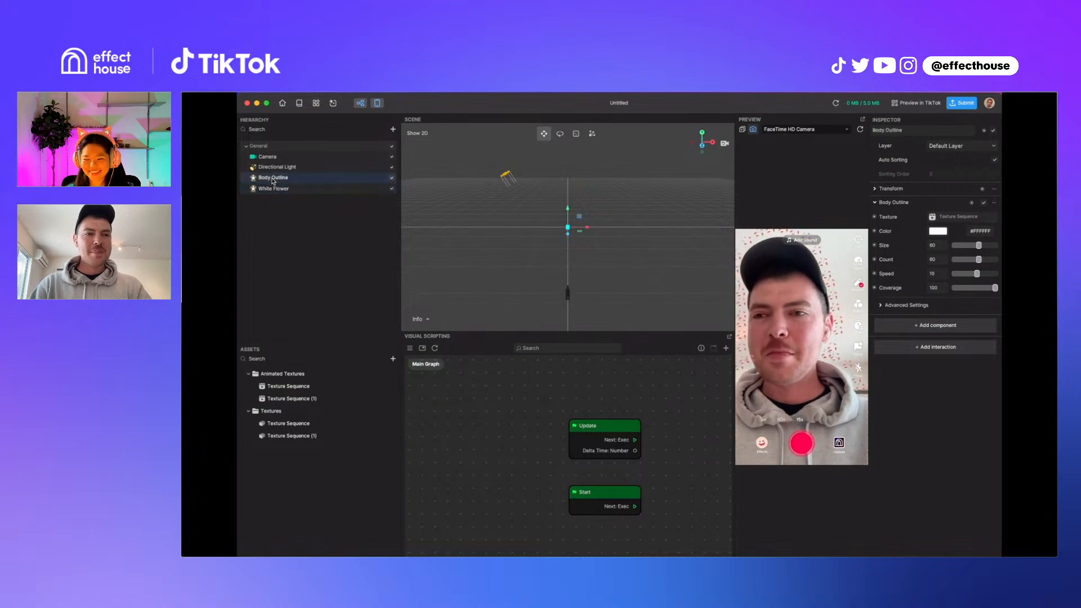
Rename the original Body Outline object Pink Flower
double_click(272, 178)
text(Pink Flower)
key(Return)
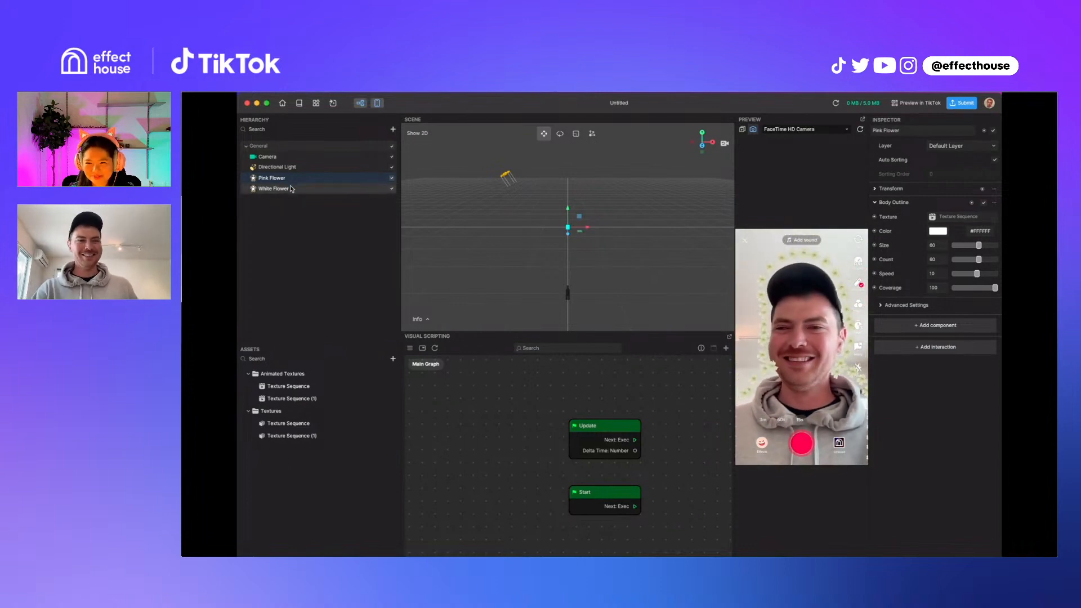
Set the White Flower body outline's size to 30
click(290, 188)
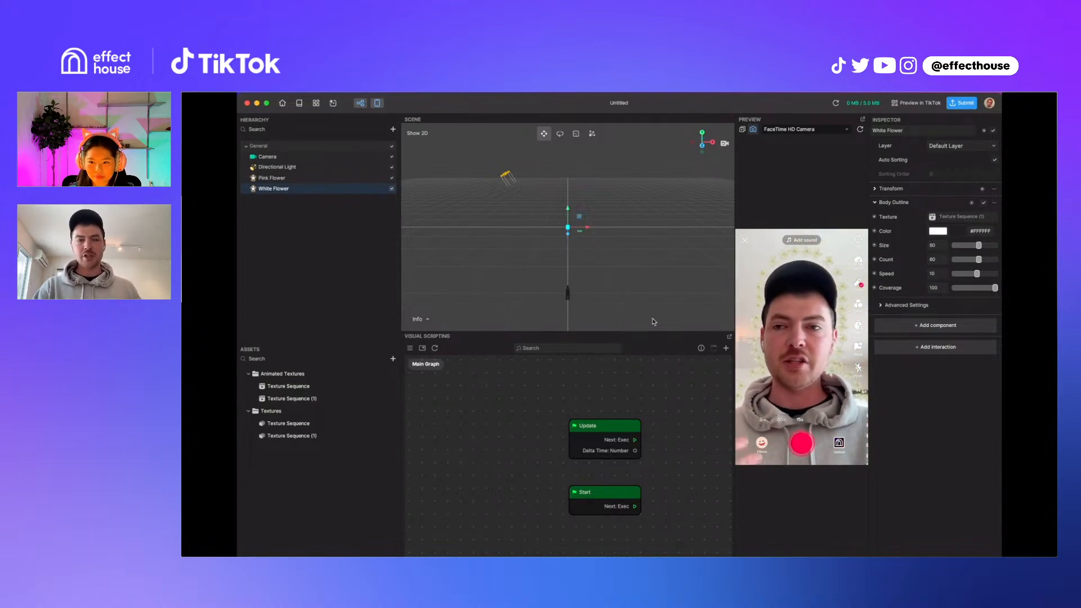
click(936, 246)
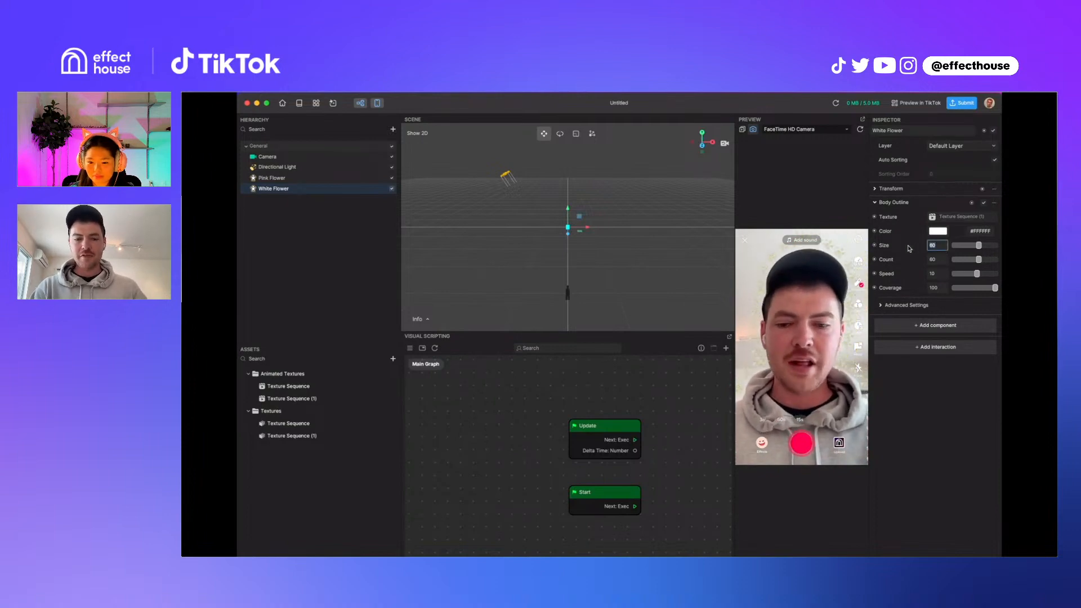
text(30)
key(Return)
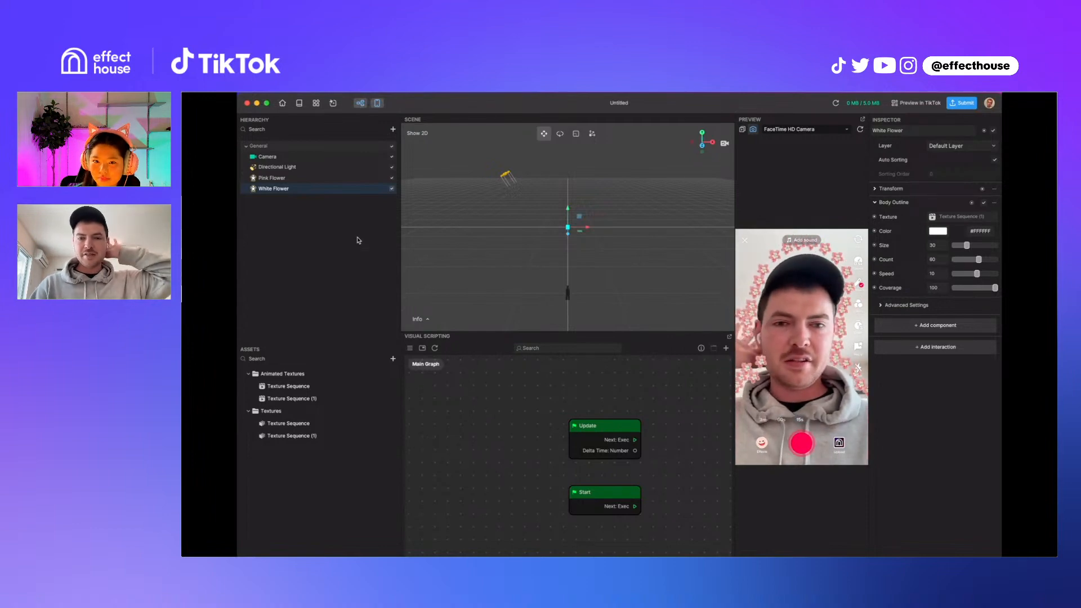
Create a new render texture and assign it as the main Camera's render texture in place of the final render output
click(393, 358)
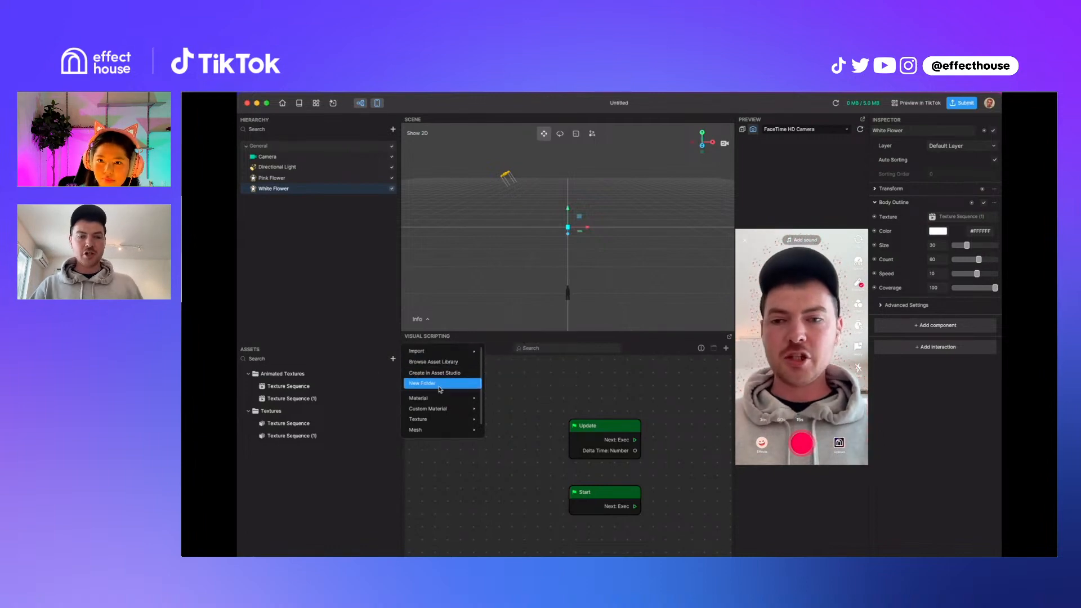
mouse_move(433, 419)
click(512, 376)
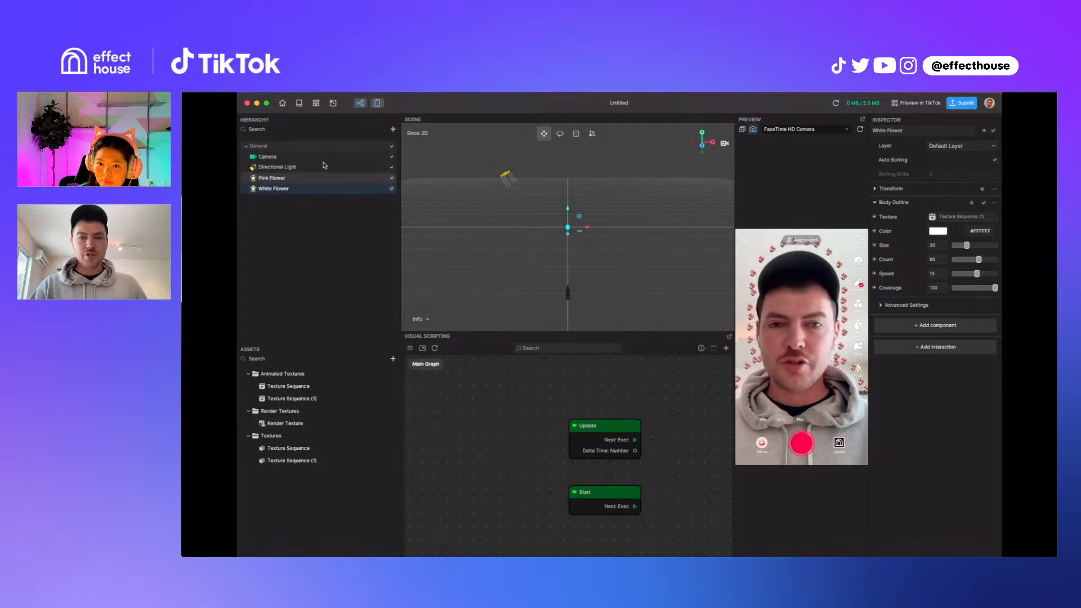
click(271, 156)
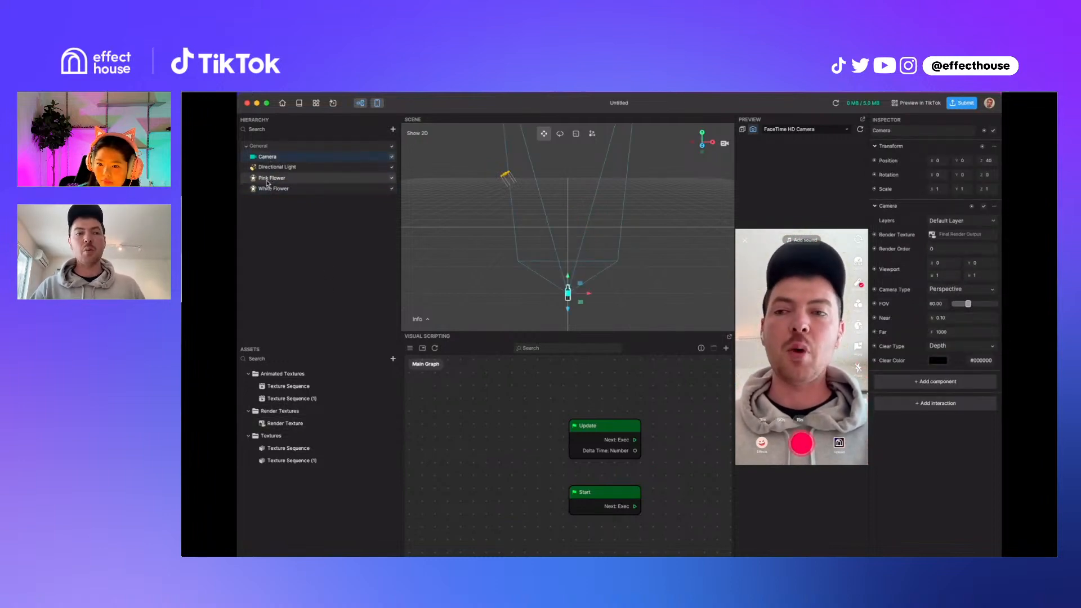
click(932, 235)
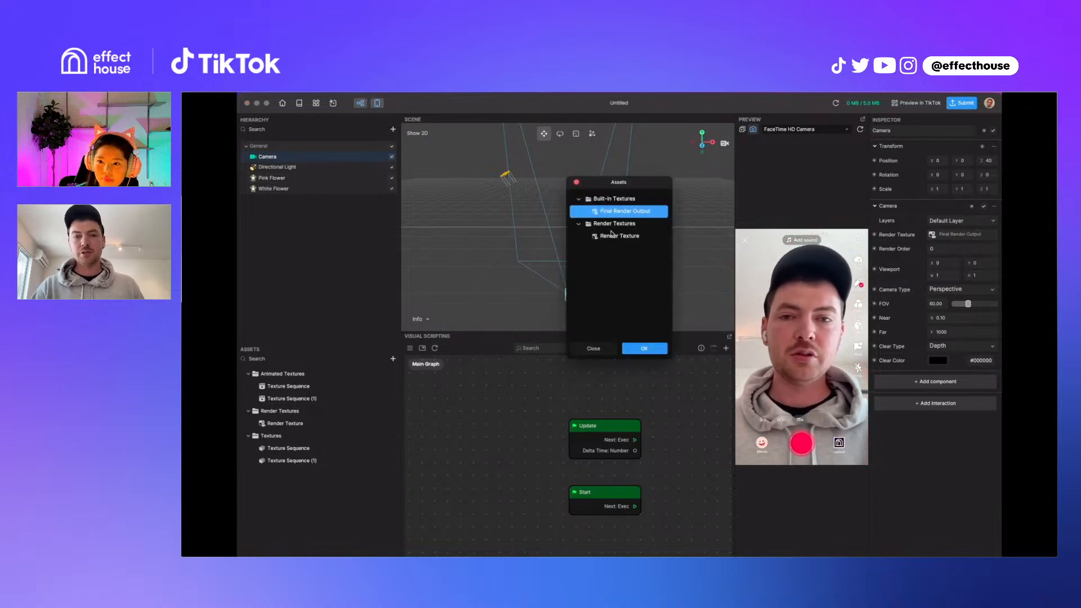
click(618, 235)
click(644, 348)
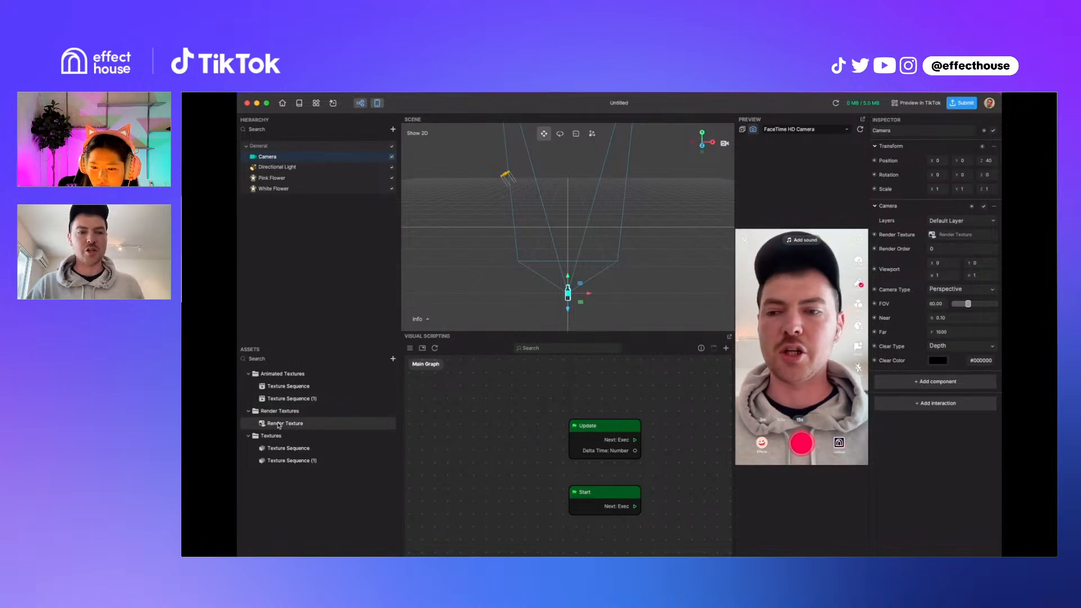
Add a 2D Screen Image to the scene and assign the new render texture as its texture
click(393, 129)
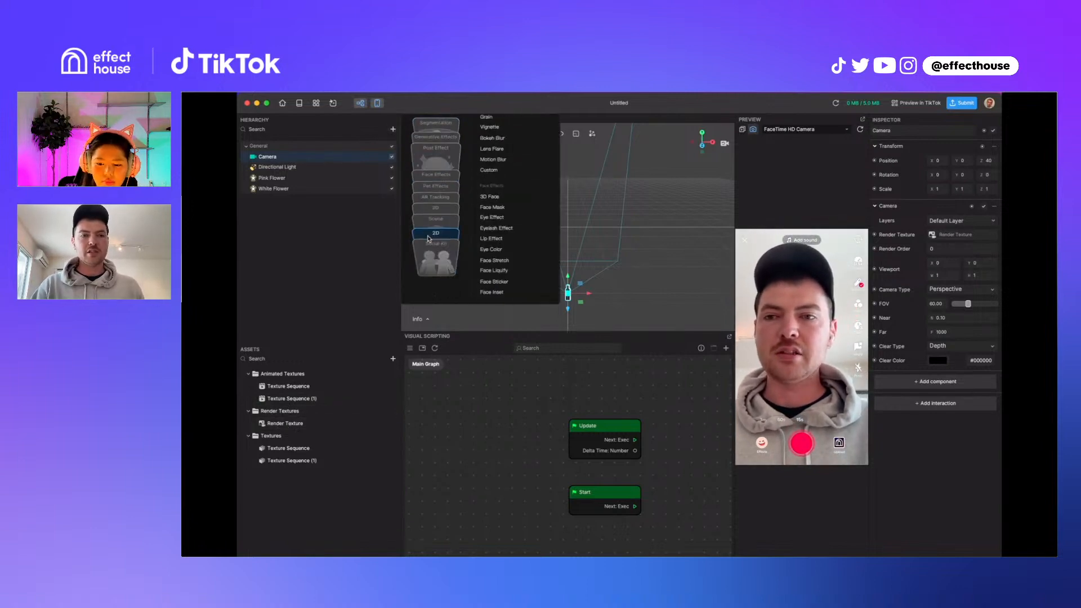
click(427, 239)
click(495, 226)
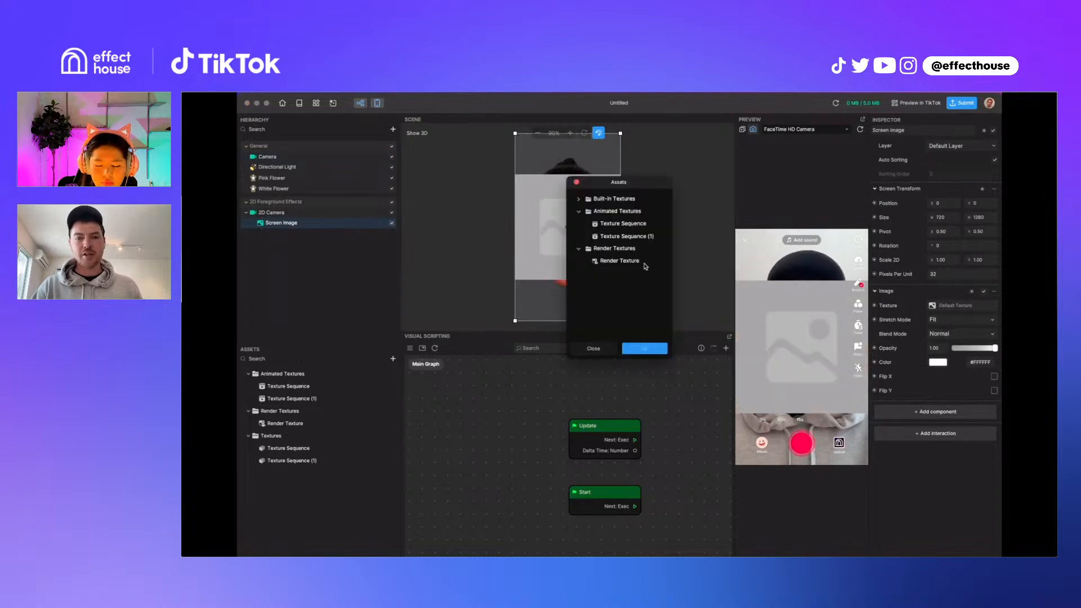
click(643, 348)
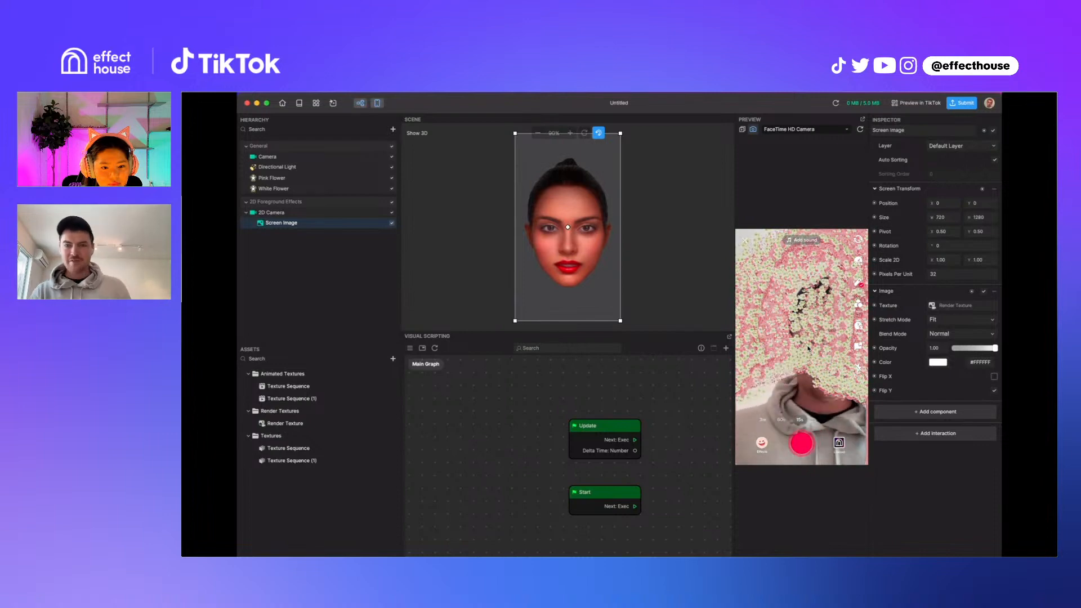
Set the main Camera's clear type to Color Depth and its clear color to 0% opacity
click(267, 158)
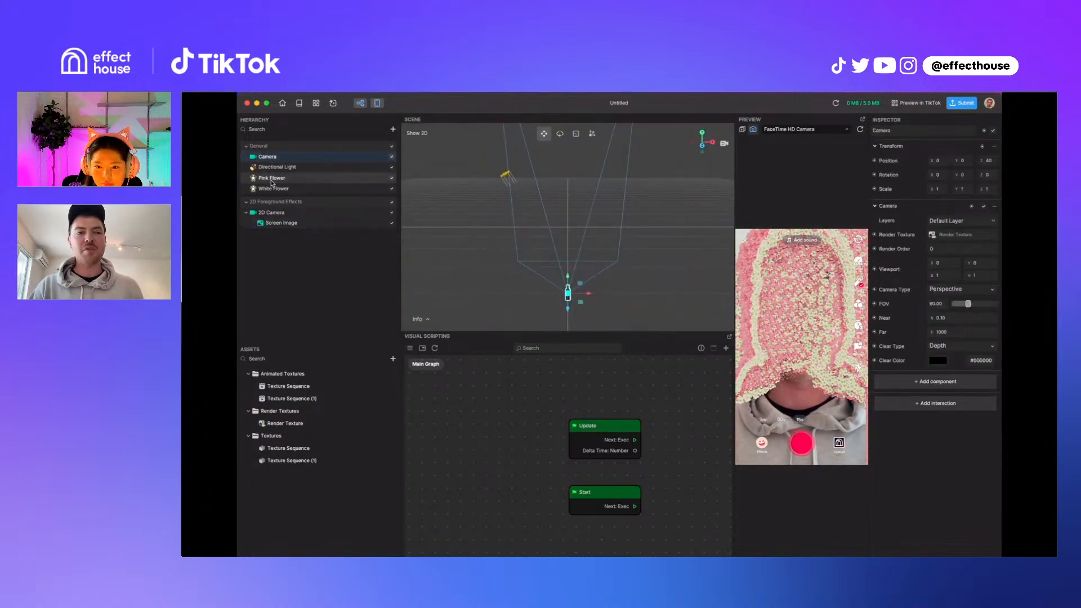
click(945, 346)
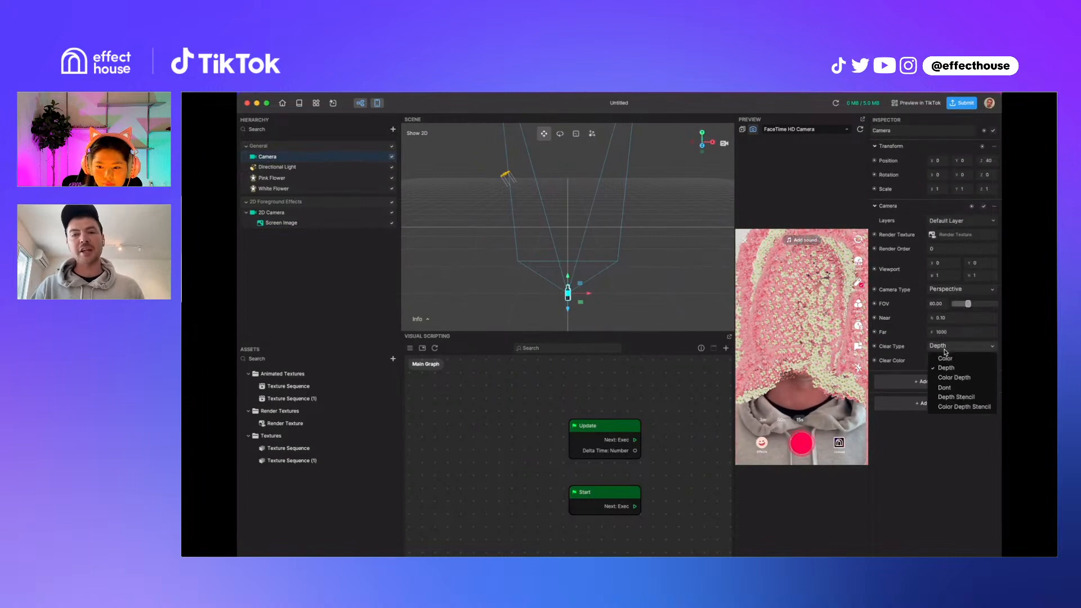
click(948, 378)
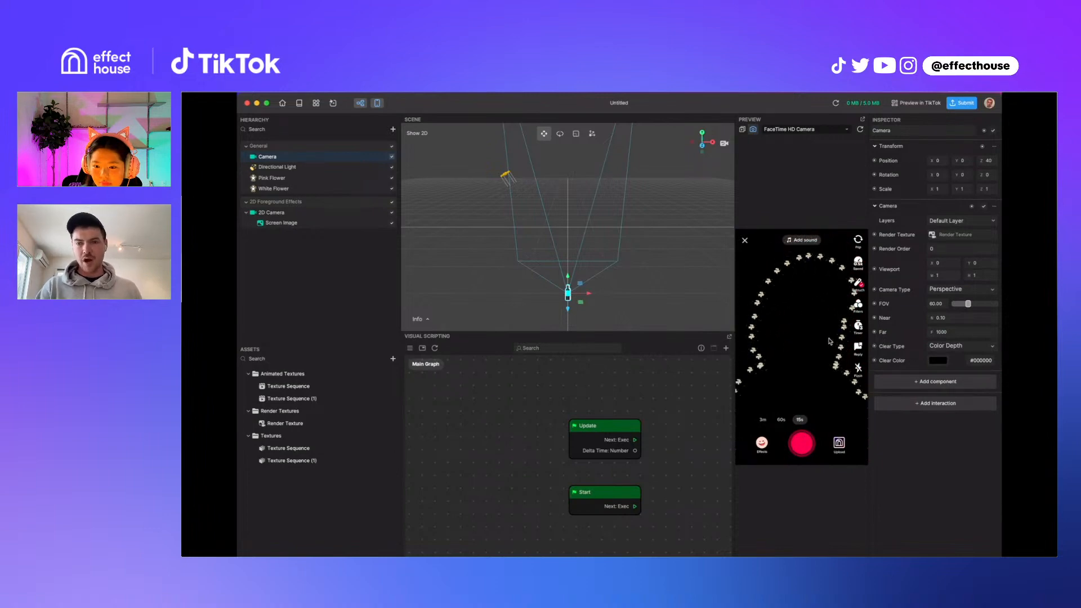
click(938, 361)
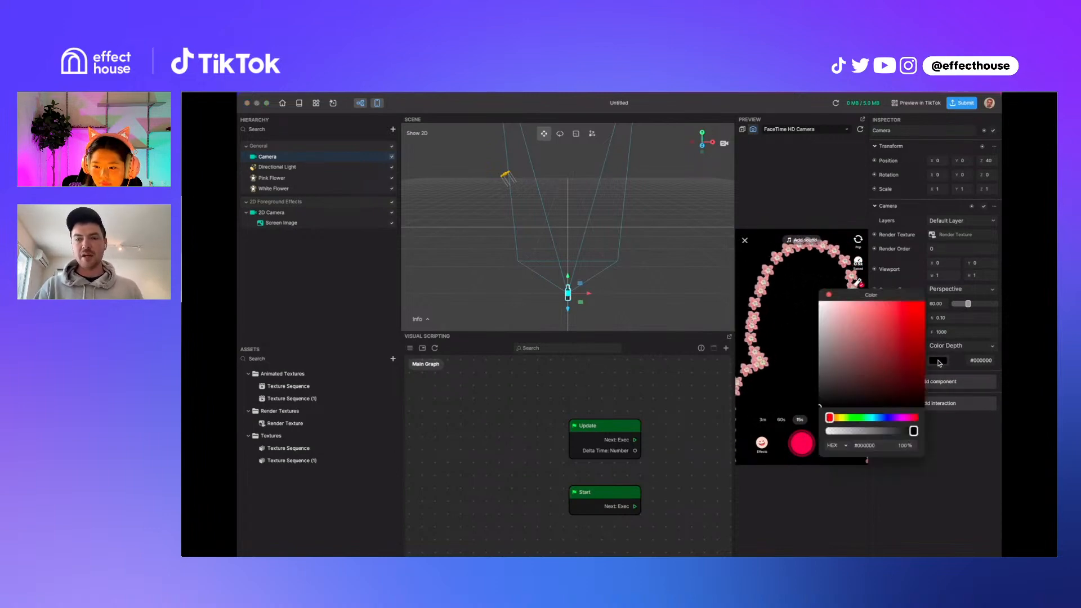
drag(863, 433, 824, 433)
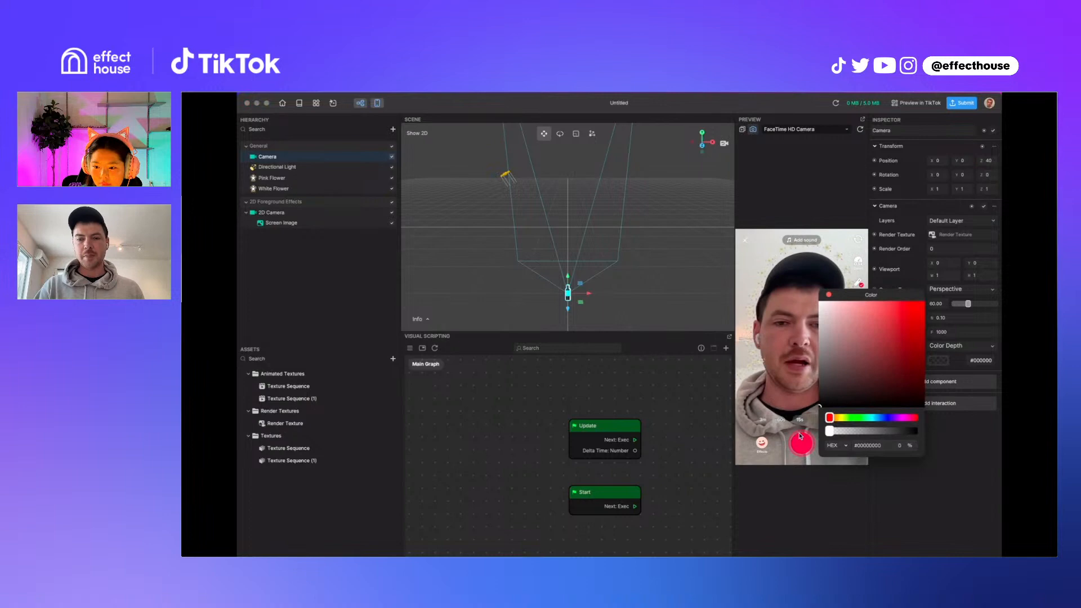
click(828, 296)
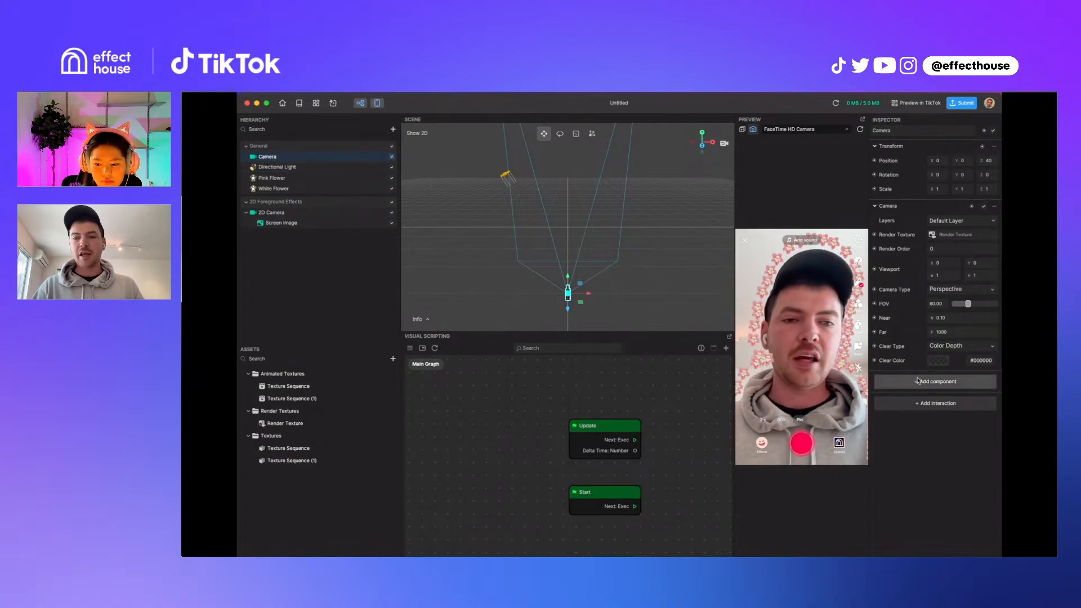
Add a Post Process component to the main Camera and give it a Chromatic Aberration effect
click(935, 381)
mouse_move(850, 276)
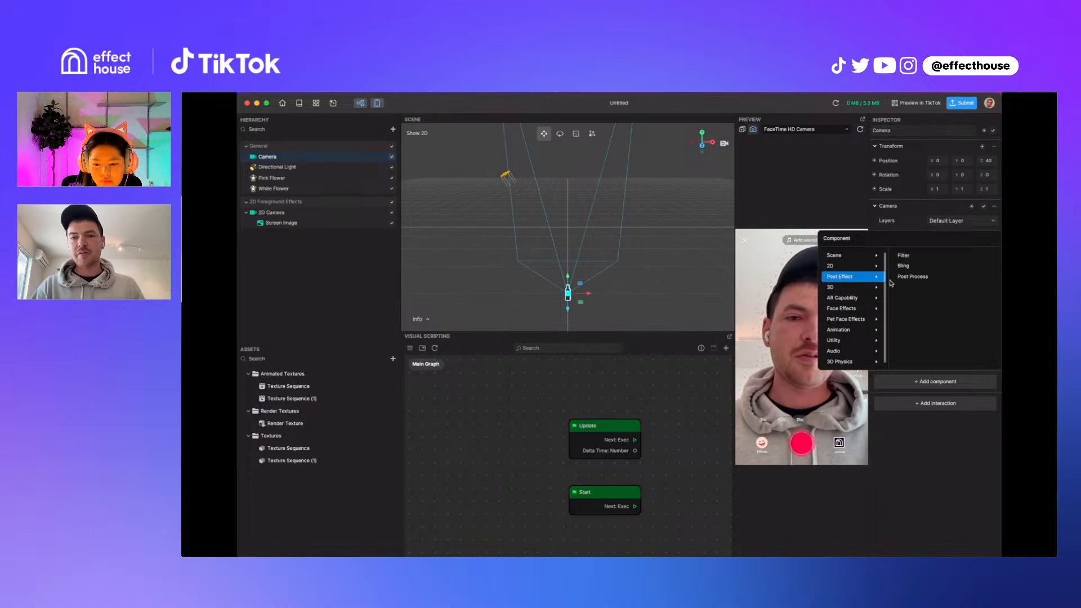
click(906, 277)
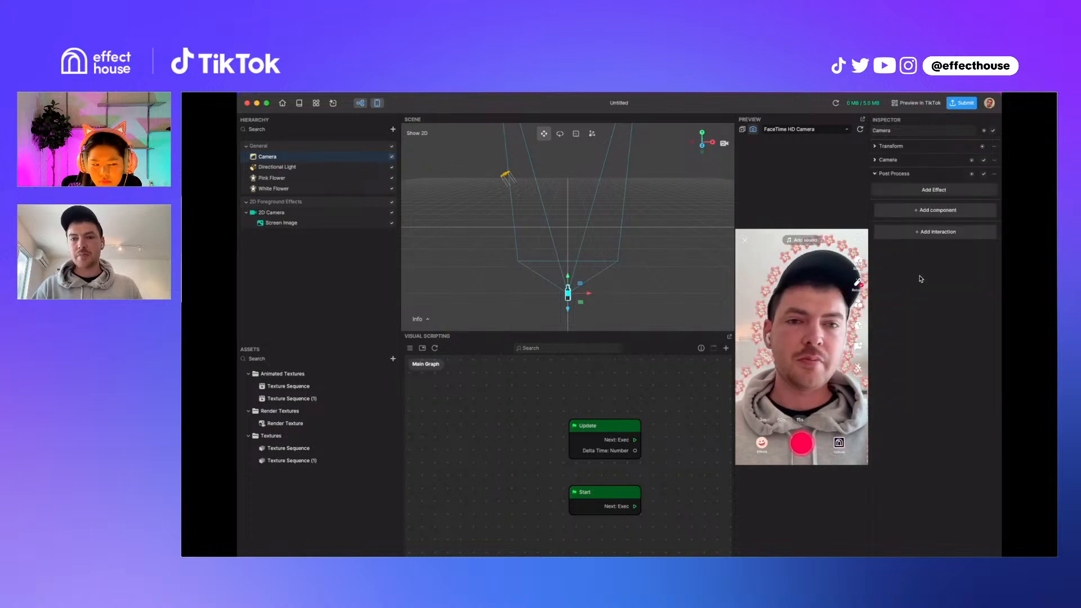
click(930, 190)
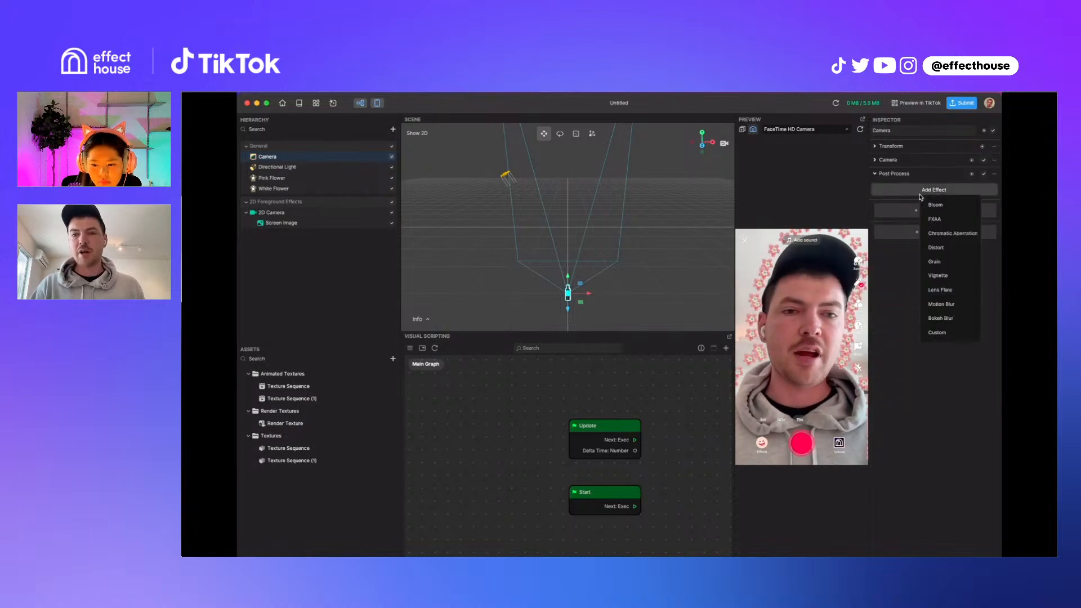
click(943, 236)
click(902, 331)
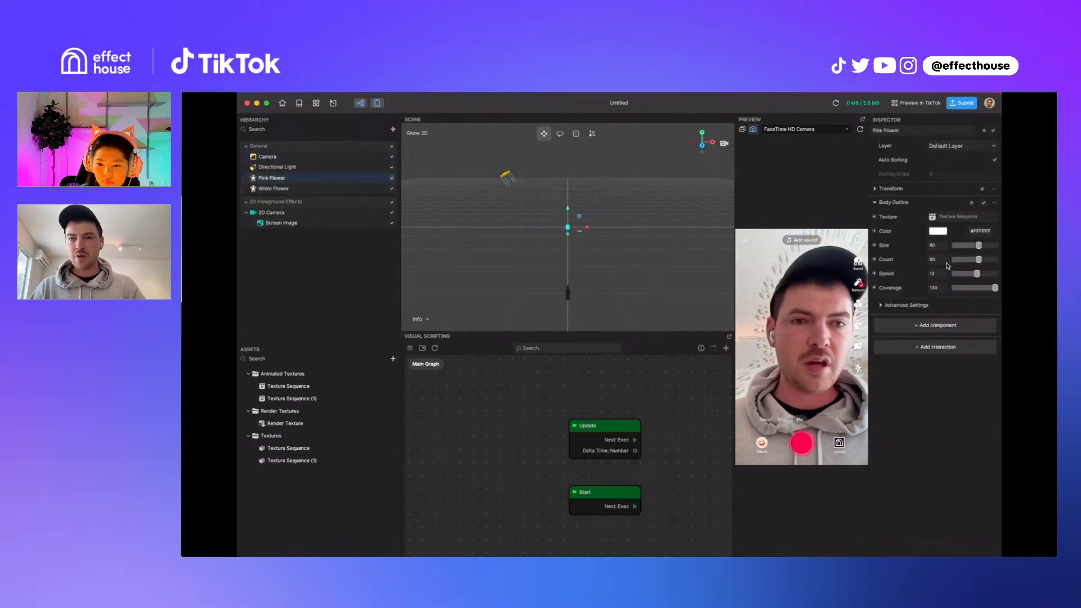
Set the zoom in the advanced settings of both the Pink Flower and White Flower outlines to -13
click(882, 305)
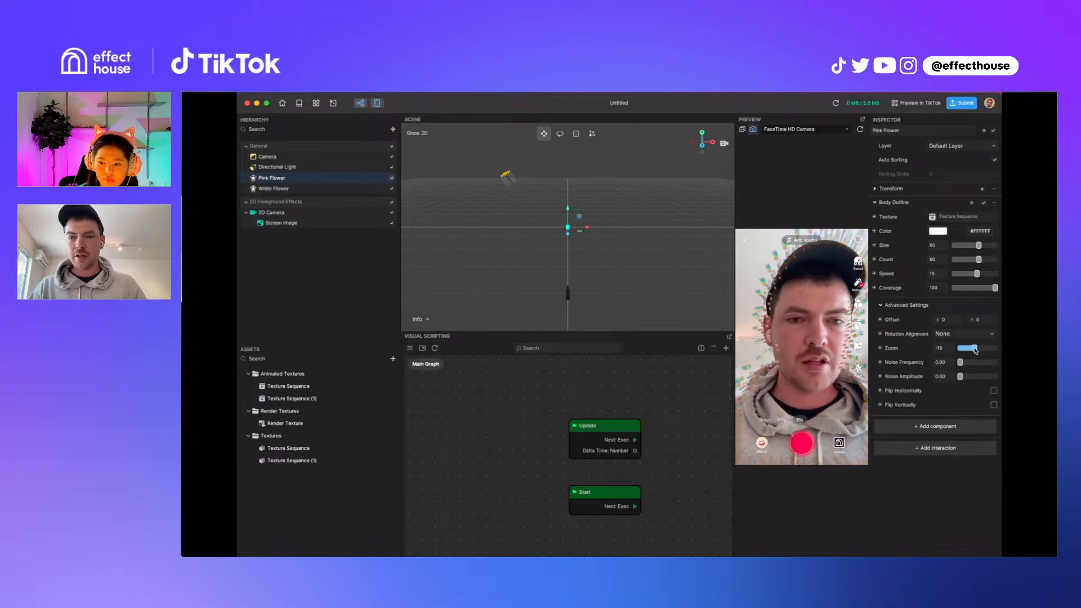
click(273, 188)
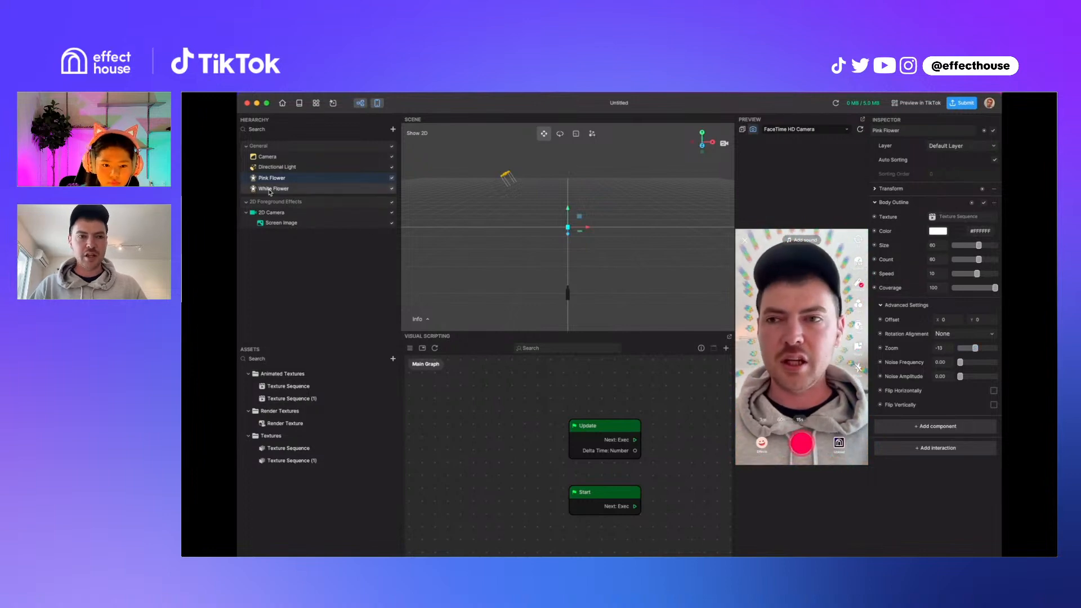
click(906, 305)
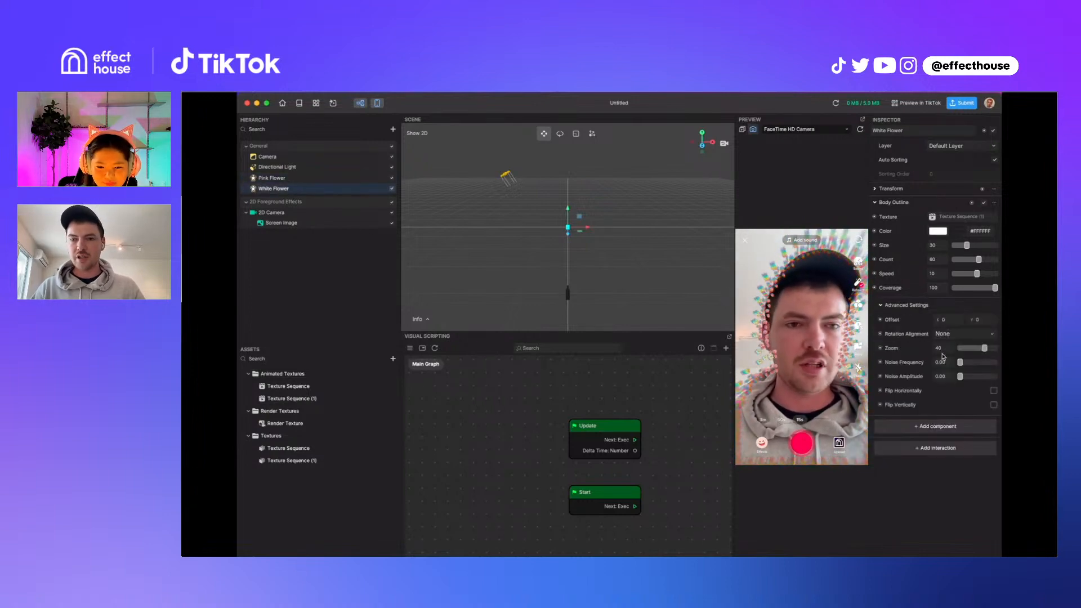
click(934, 348)
text(-13)
key(Return)
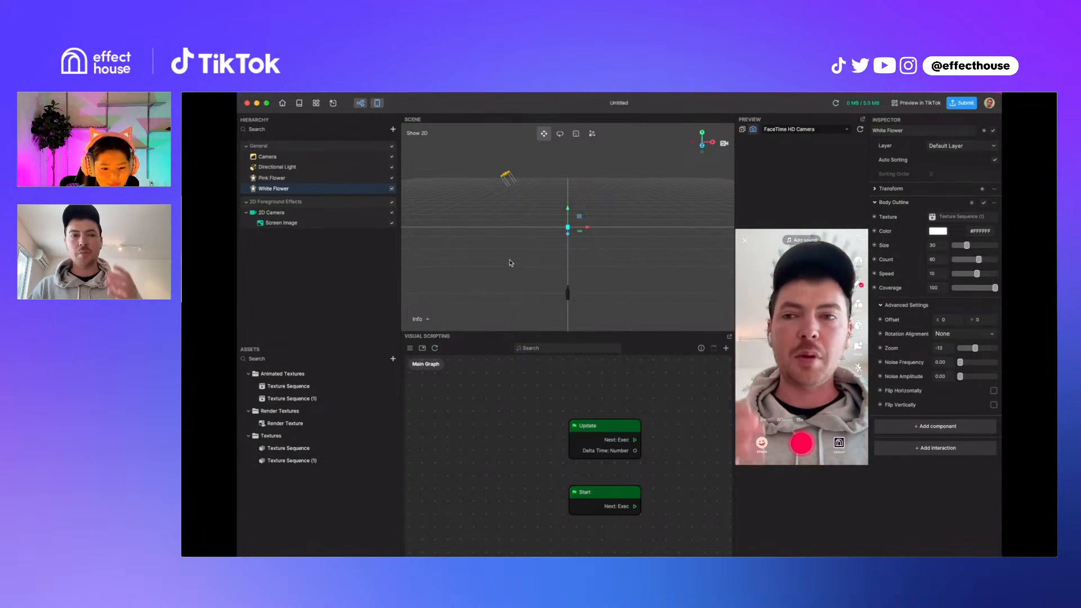
Add a Portrait Segmentation object to the scene
click(393, 129)
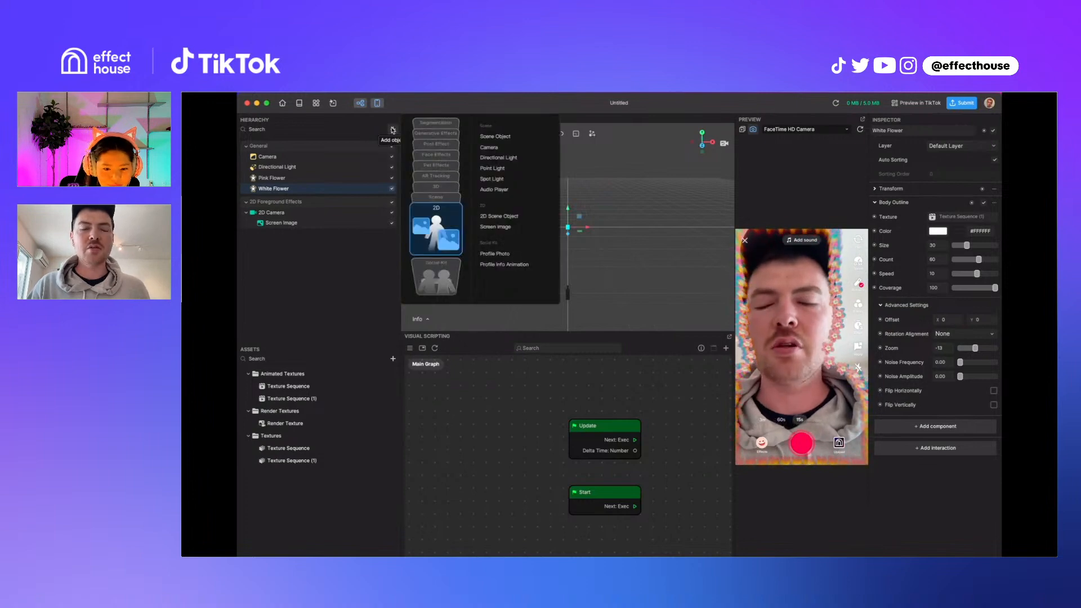
click(435, 122)
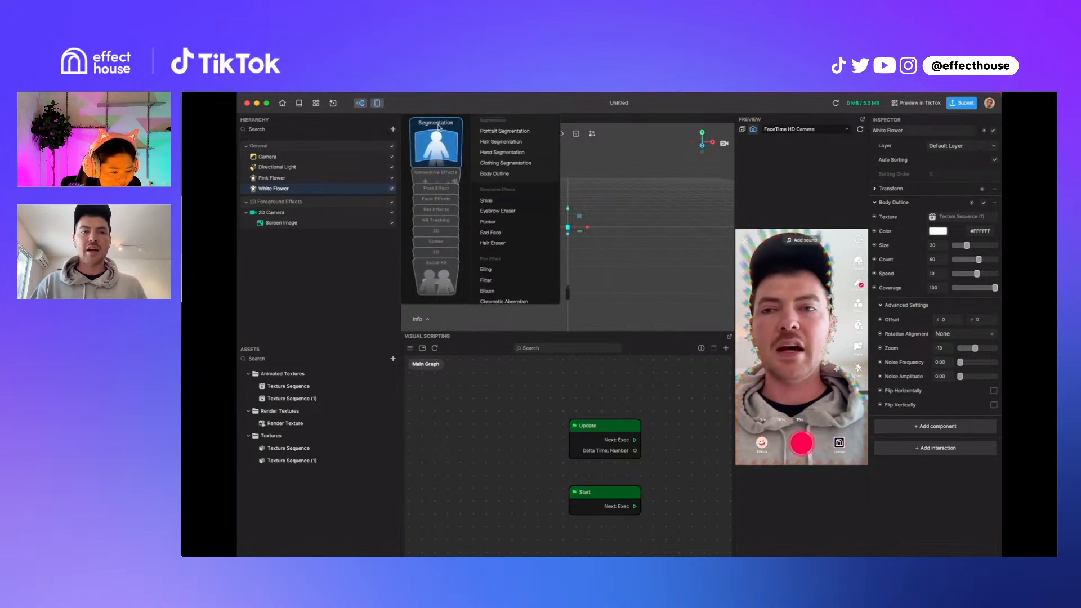
click(490, 133)
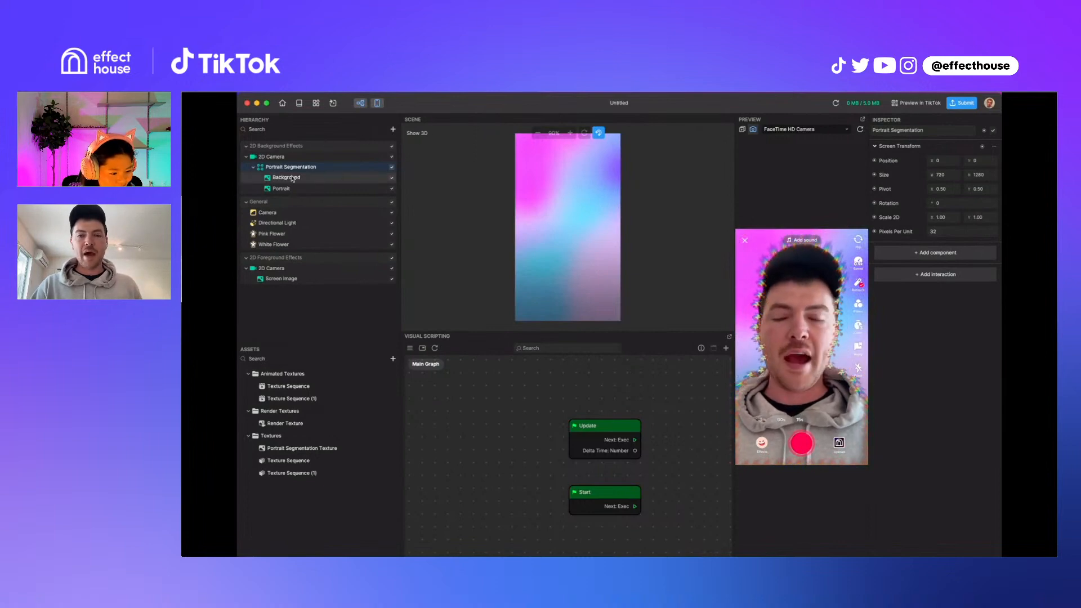
Delete the portrait segmentation's Background image and move the 2D Background Effects group below the 2D Foreground Effects group
click(327, 178)
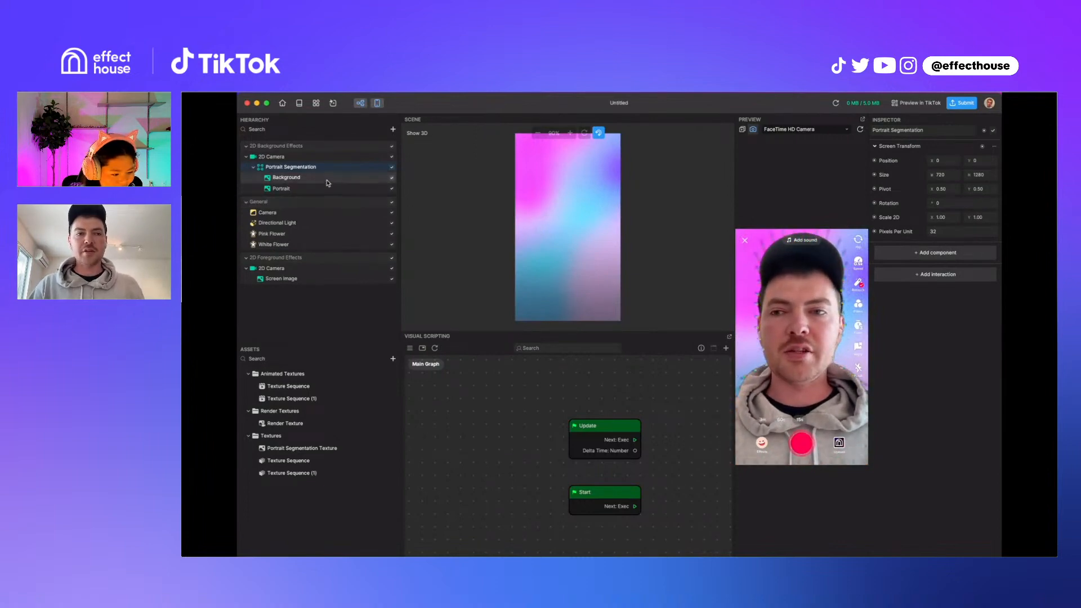
right_click(328, 179)
click(343, 211)
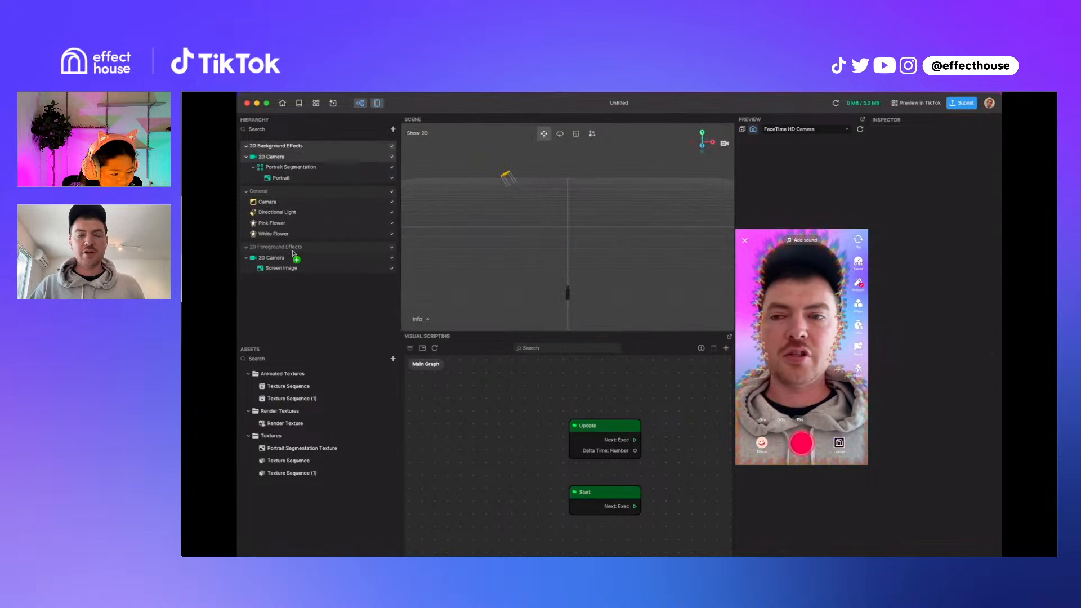
drag(291, 280, 292, 276)
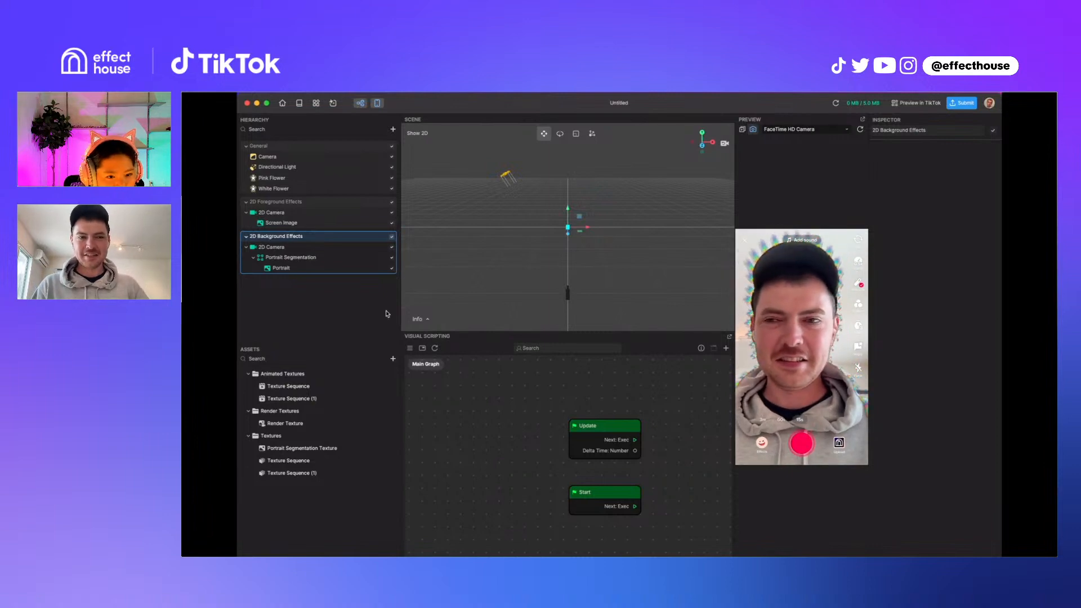
Add a visual scripting node for setting the Pink Flower outline's Zoom property
click(271, 178)
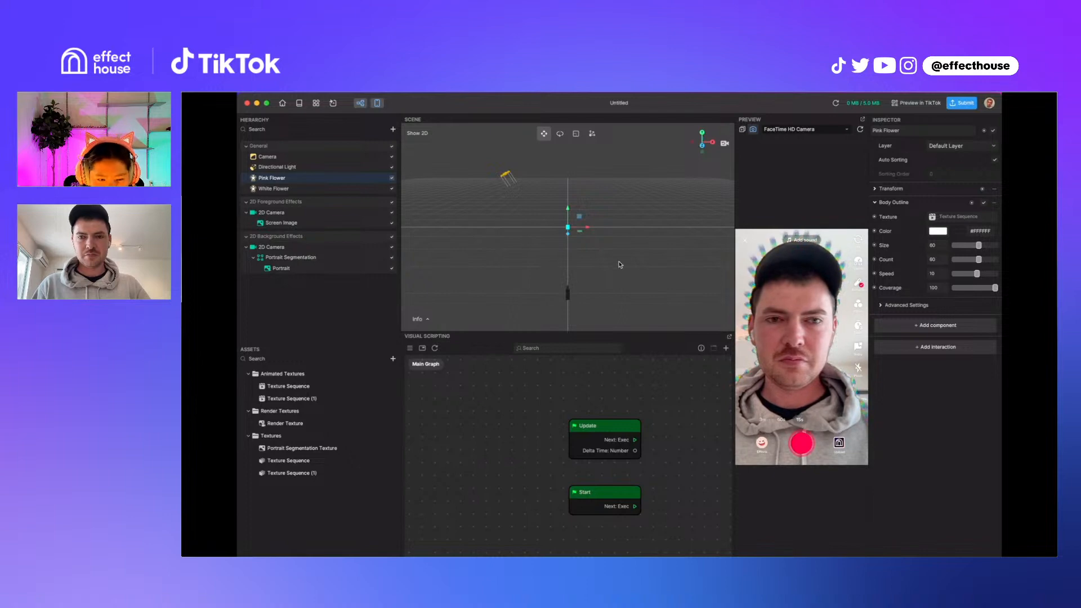
click(882, 305)
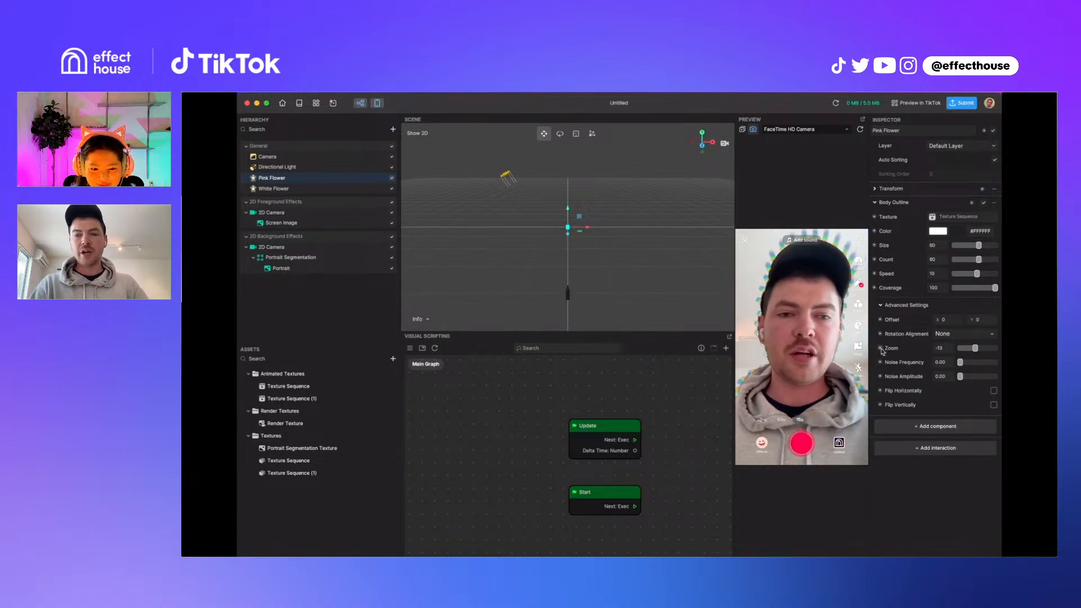
click(881, 349)
click(891, 372)
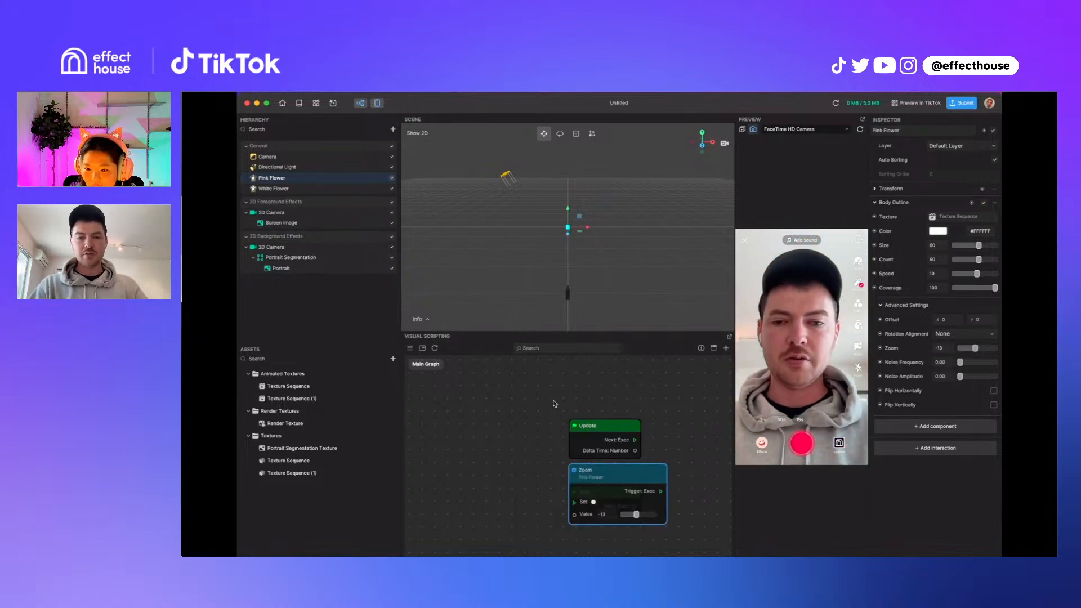
Add a Transit by Time node to the graph and place it beside the Pink Flower Zoom node
drag(586, 471, 620, 369)
scroll(529, 428, up, 2)
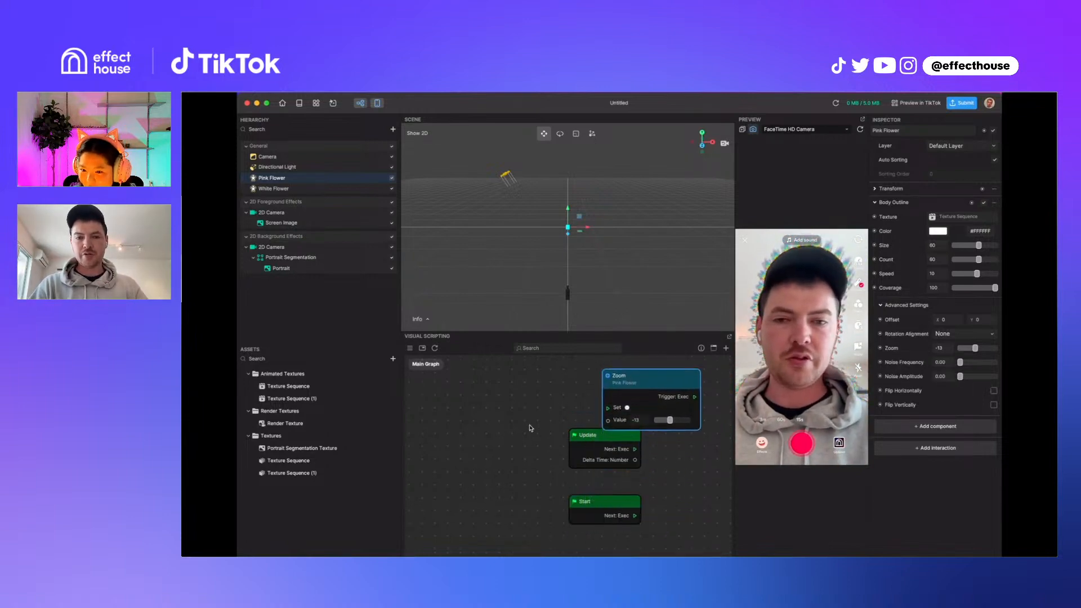
scroll(530, 428, up, 3)
drag(680, 452, 653, 391)
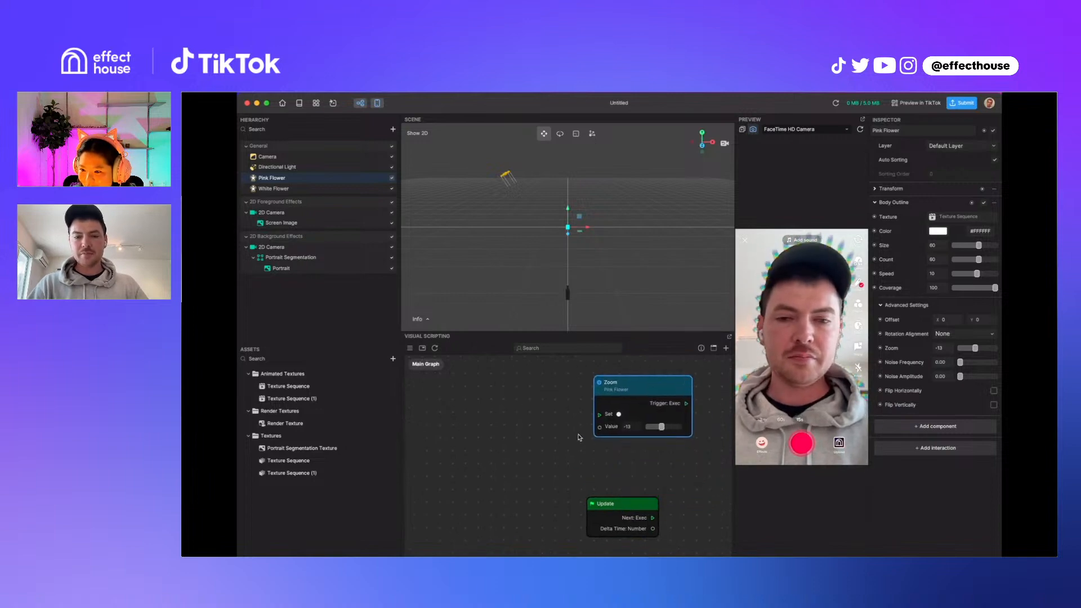
right_click(527, 443)
click(535, 447)
text(transit)
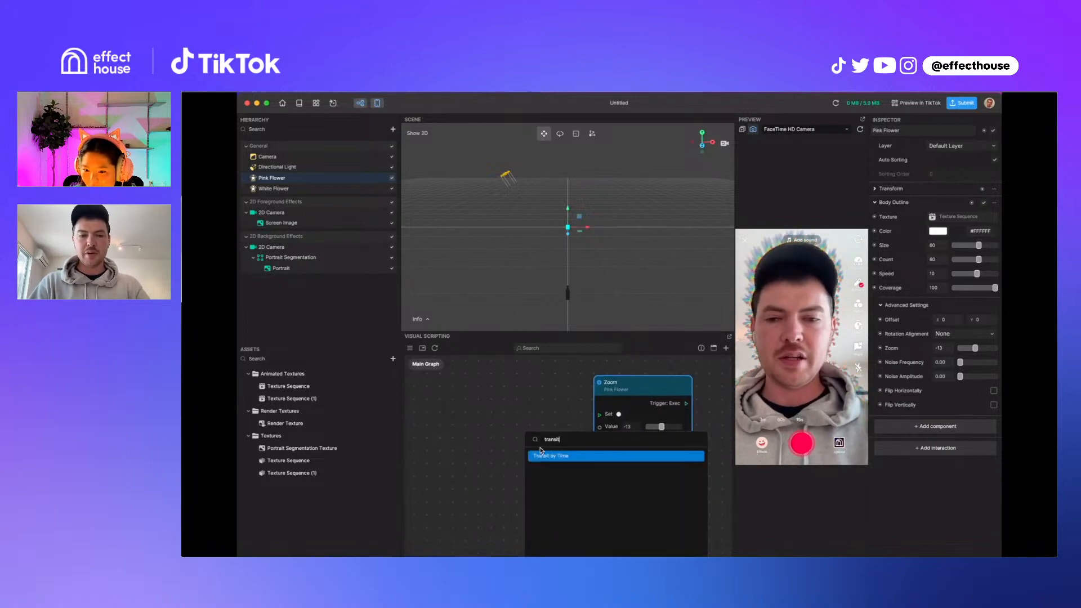
click(541, 455)
drag(541, 448, 470, 371)
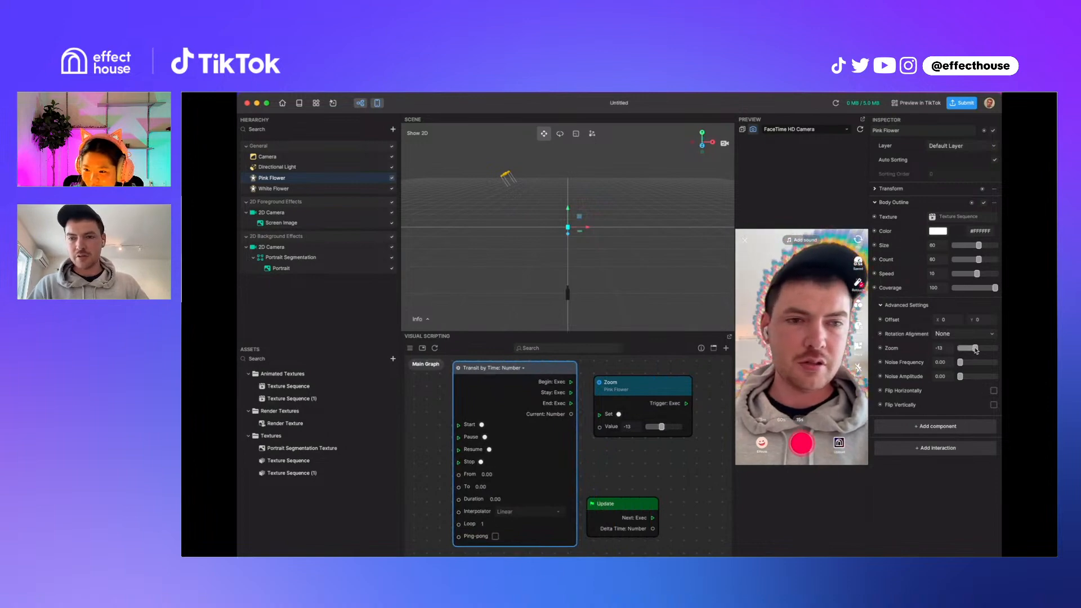
Set the transit node to run from -13 to 20 with 30 loops and Ping-pong enabled
click(481, 488)
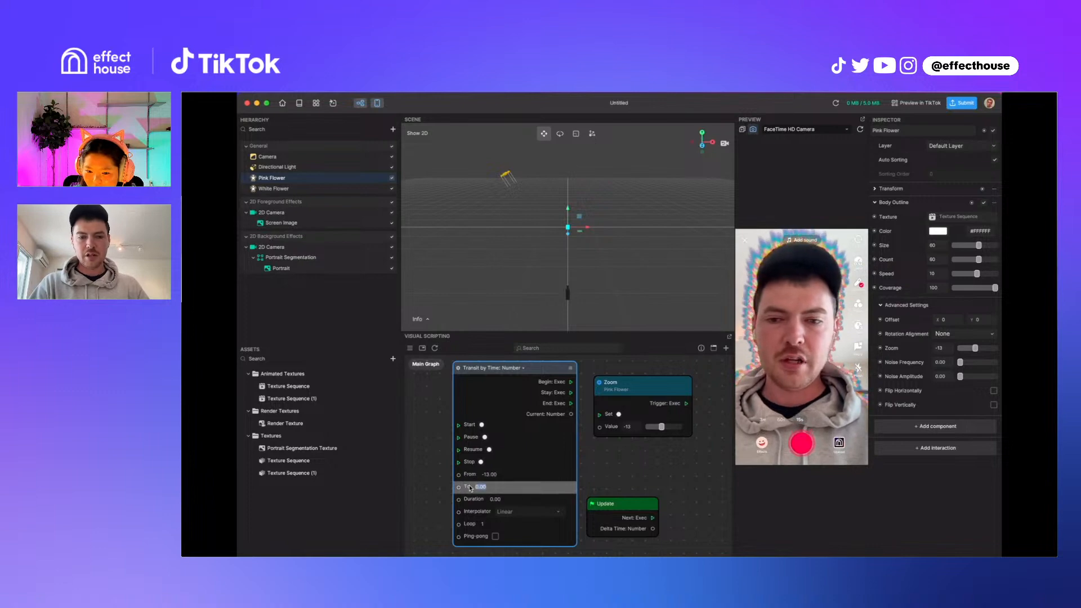
text(20)
key(Return)
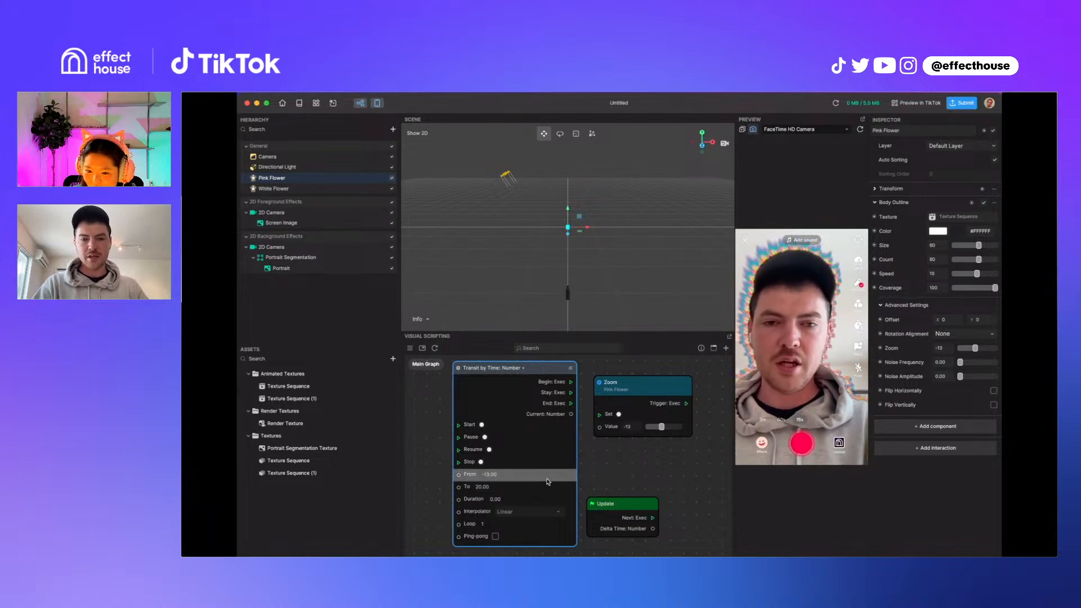
click(496, 537)
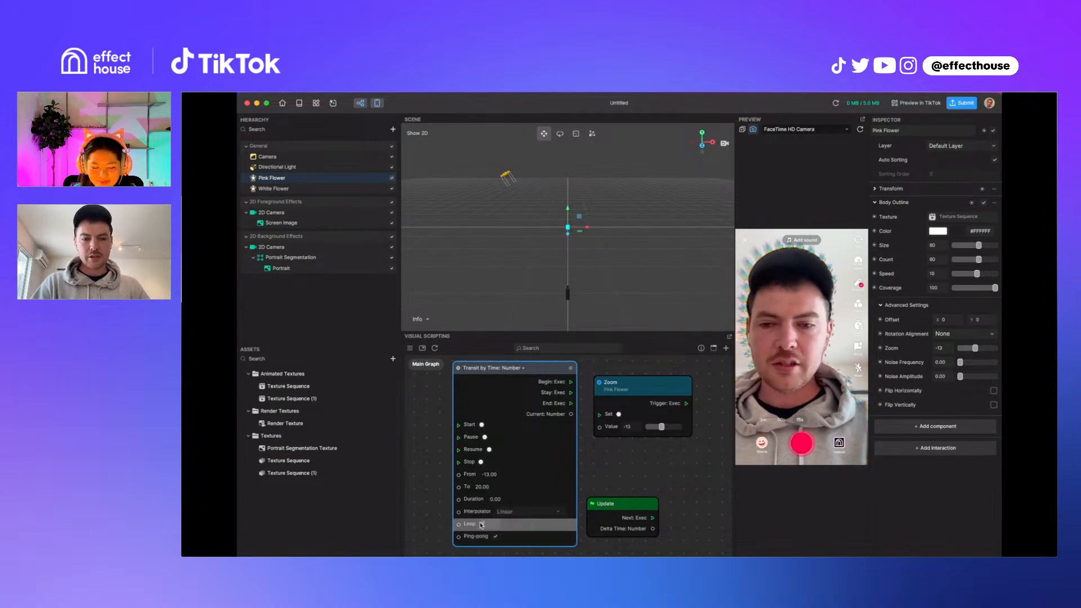
drag(485, 525, 474, 526)
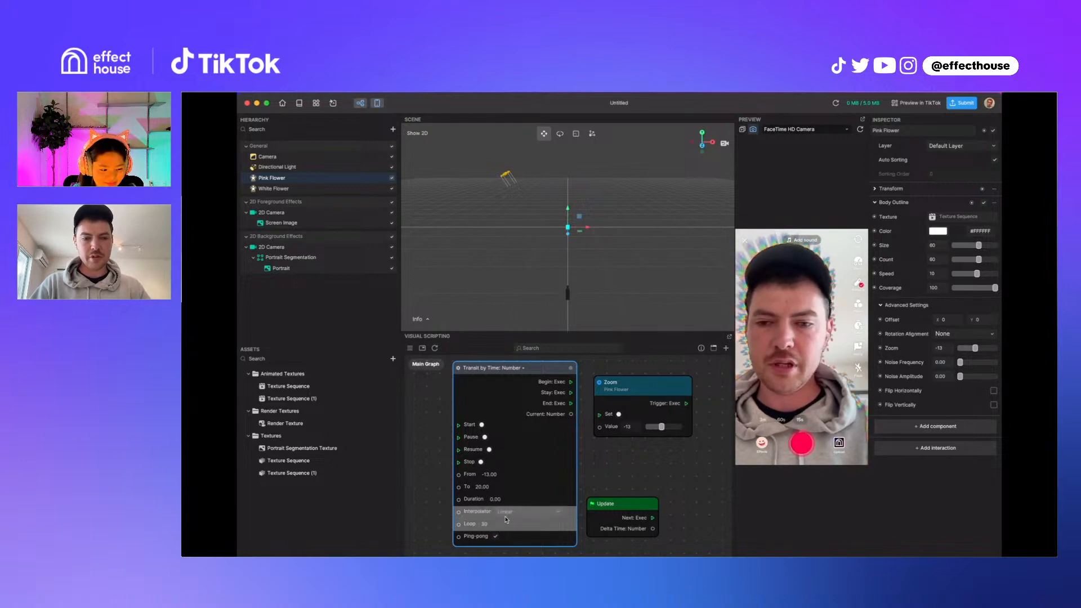
Set the transit's duration to 1 and connect the Start node's Next output to the transit's Start input
click(588, 485)
drag(608, 403, 614, 396)
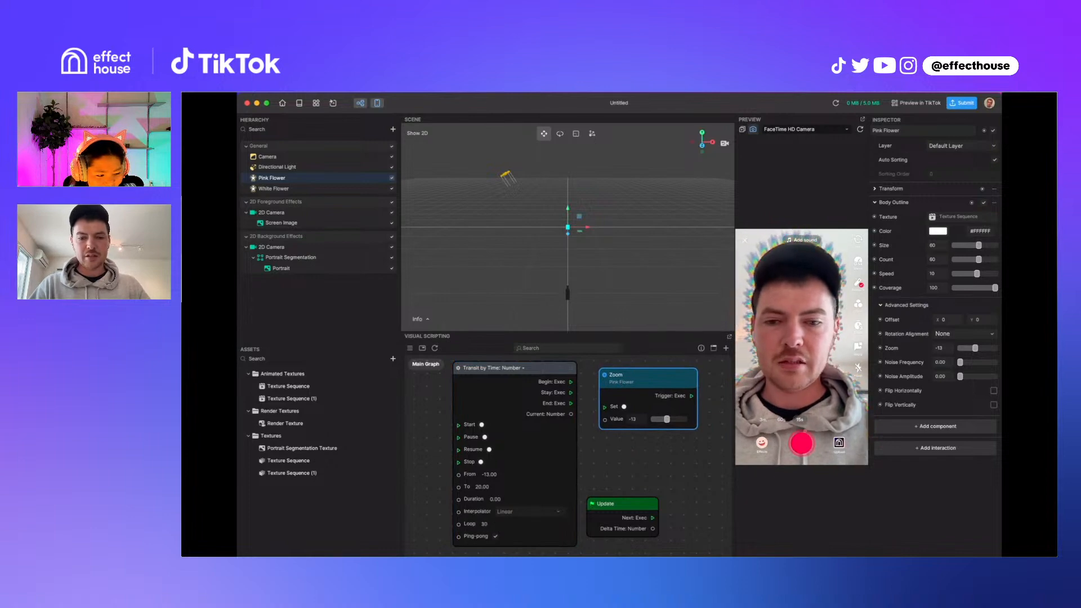
drag(485, 475, 458, 425)
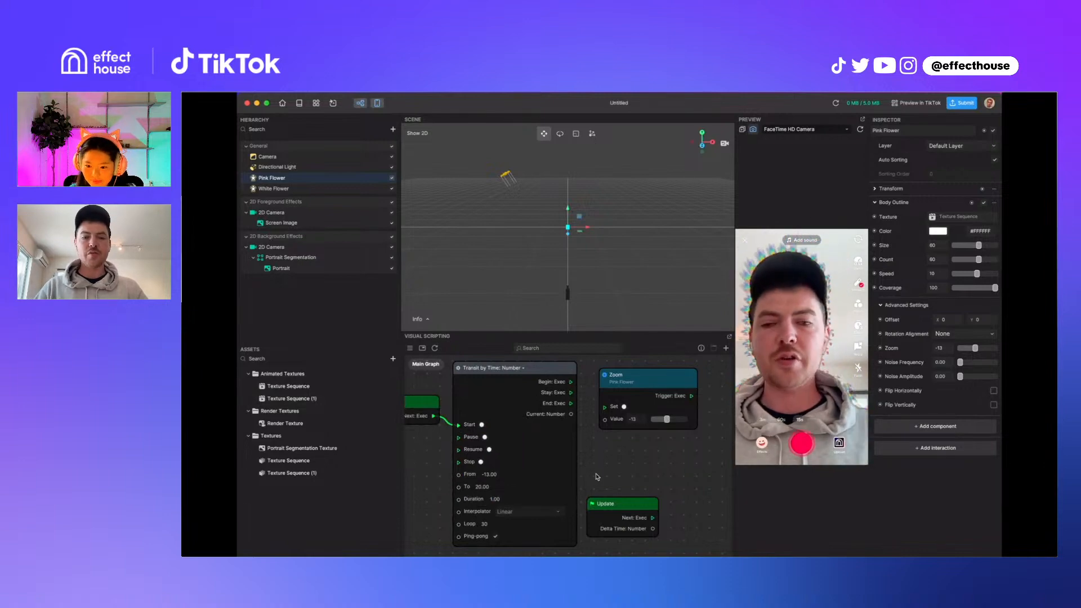
Set the interpolator to Ease-in-out and connect the transit's Stay and Current outputs to the Pink Flower Zoom node's Set and Value
scroll(516, 498, left, 3)
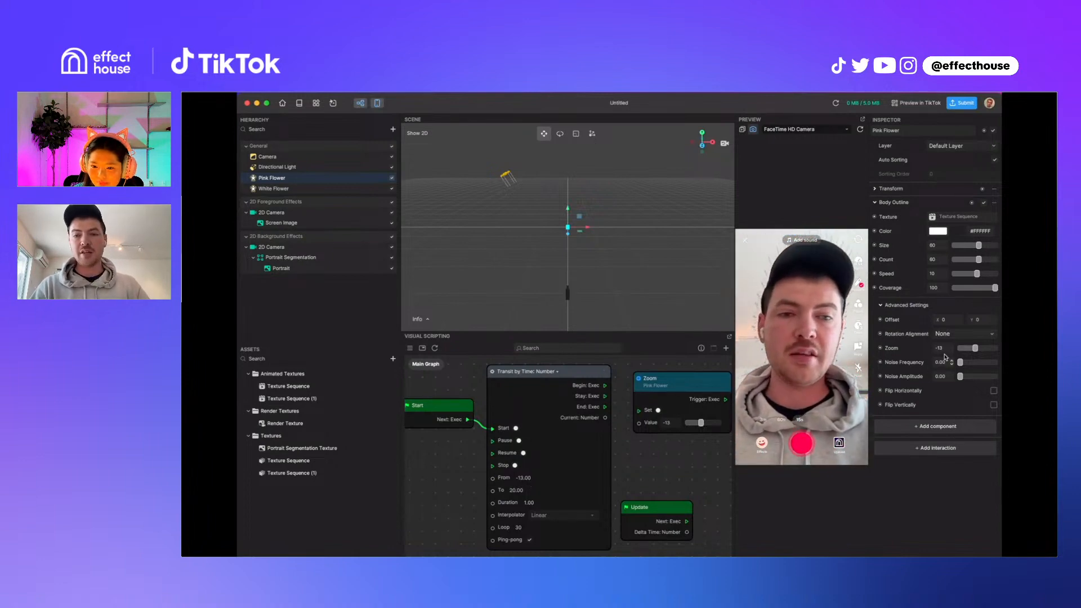
click(539, 516)
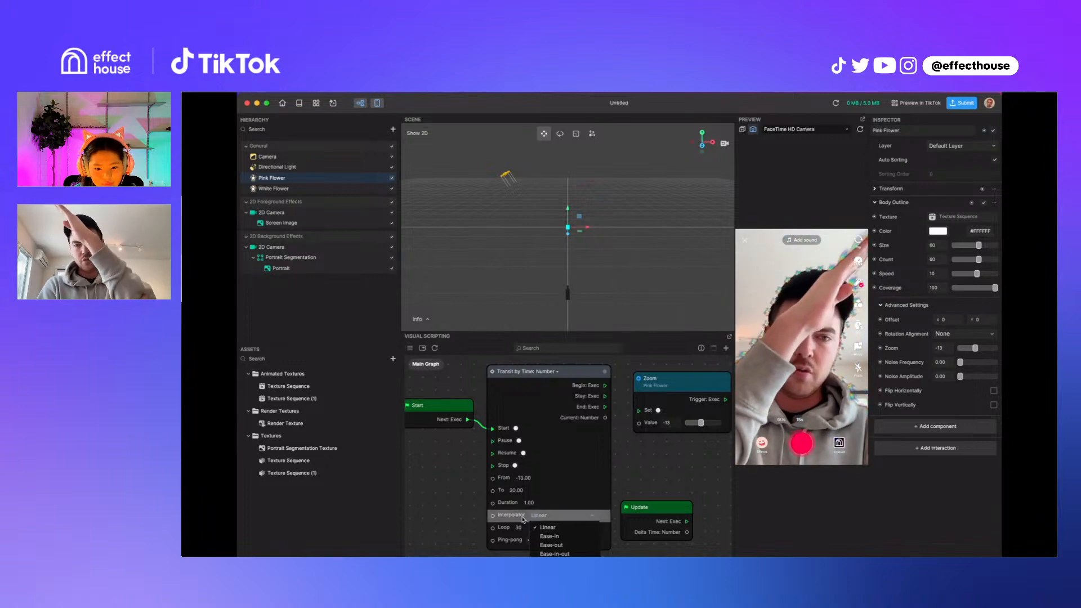
click(554, 554)
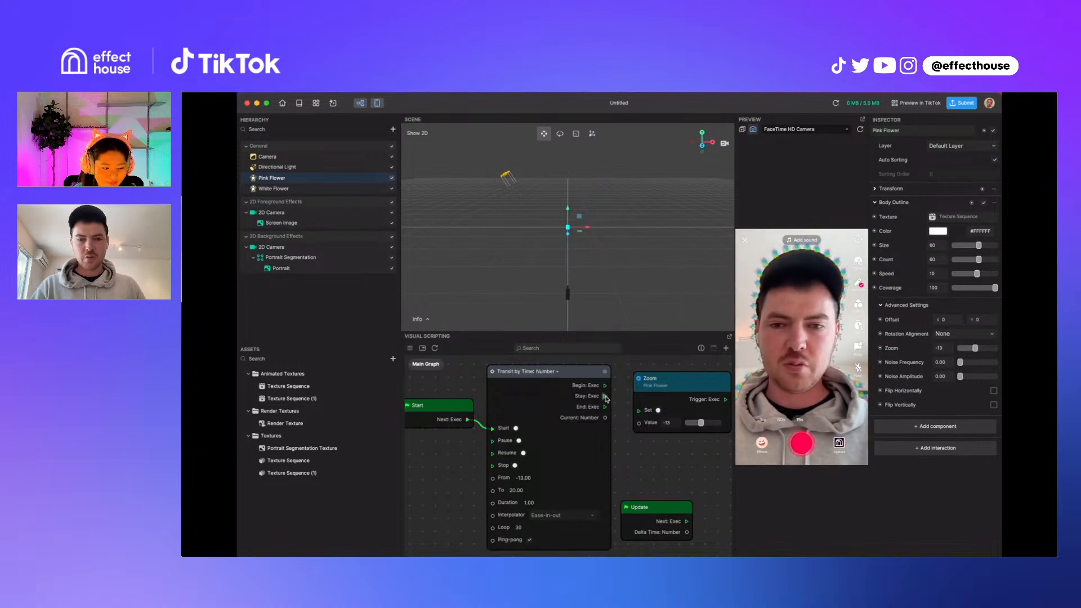
drag(605, 398, 639, 423)
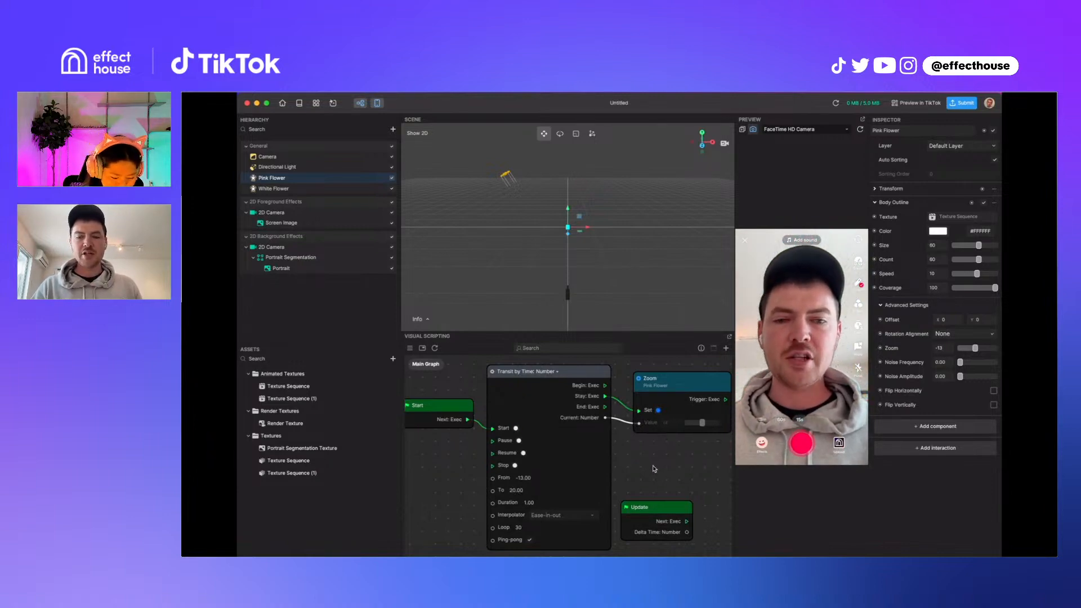
Add a Set Zoom node for the White Flower, triggered by the Pink Flower Zoom node and fed by the transit's Current output
scroll(629, 465, right, 3)
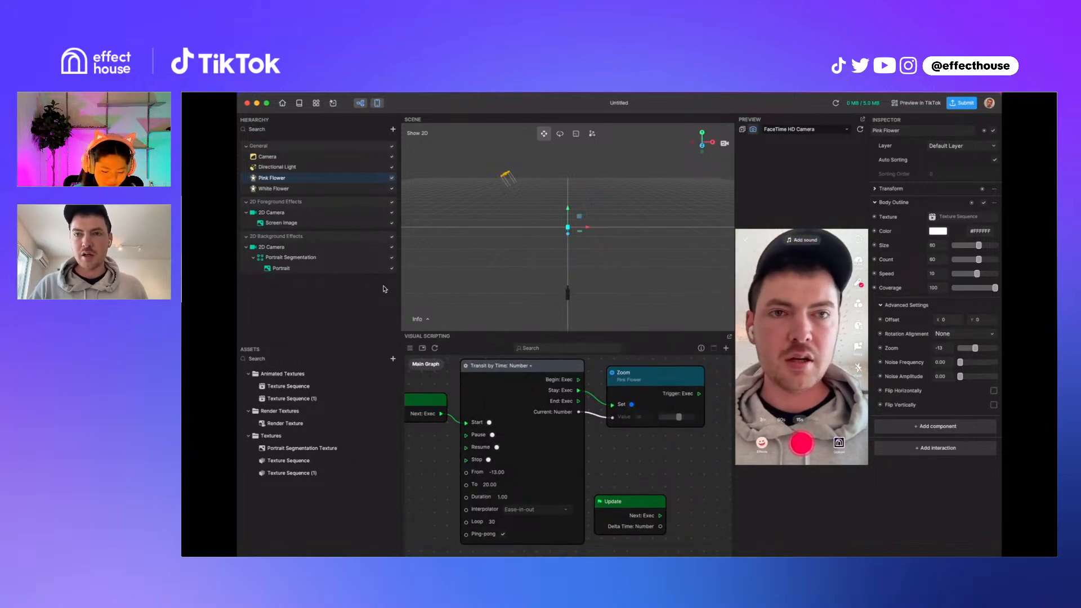
click(273, 188)
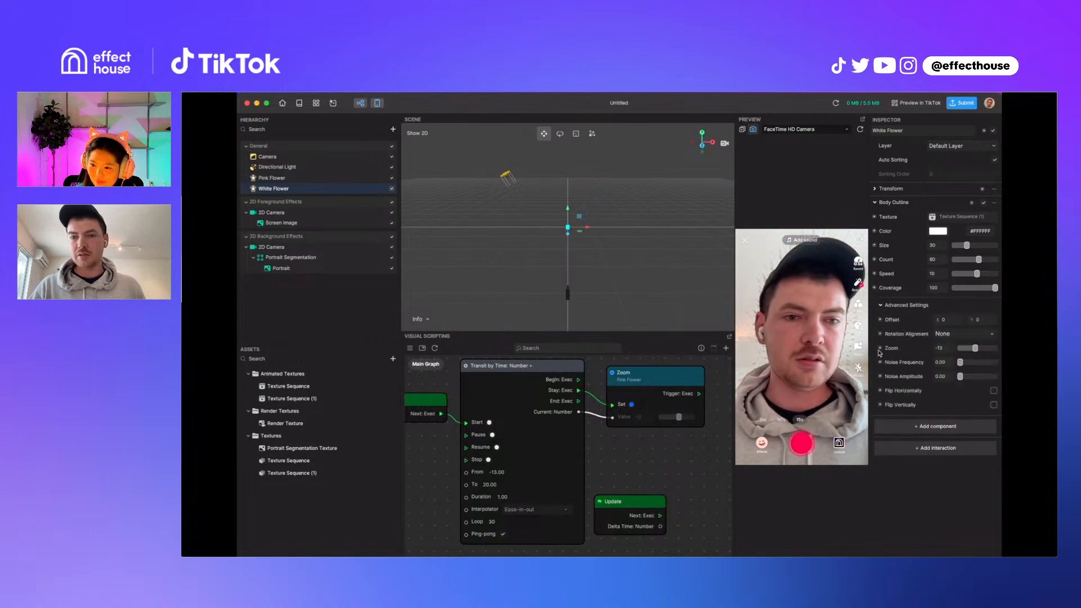
click(881, 349)
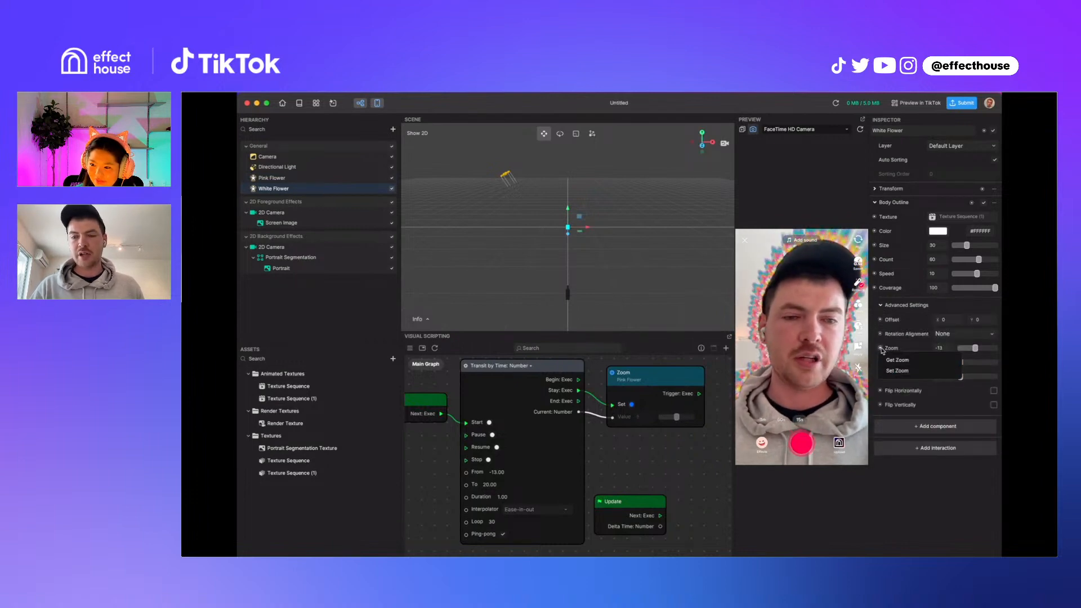
click(897, 370)
drag(605, 474, 654, 442)
drag(699, 393, 626, 472)
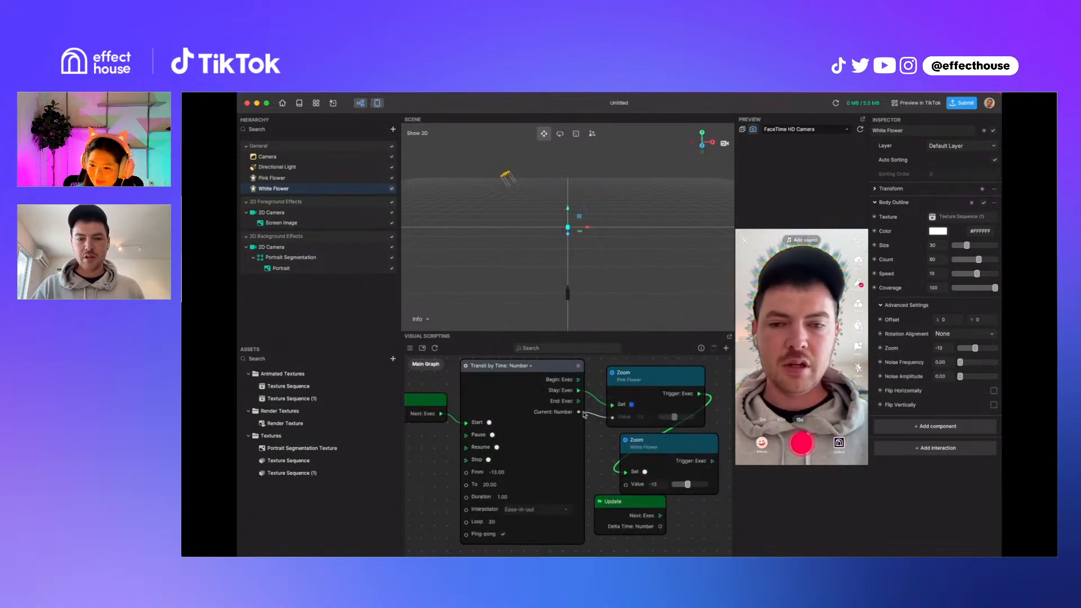
drag(579, 412, 626, 485)
Delete the unused Update node and set the transit's duration to 0.5
click(628, 503)
key(Delete)
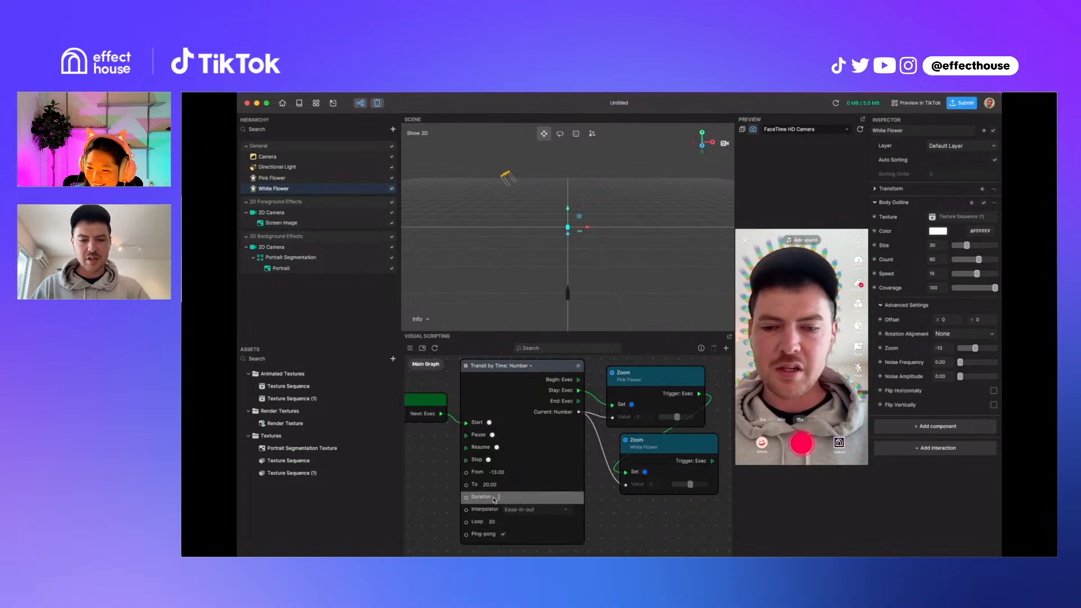
text(0.5)
key(Return)
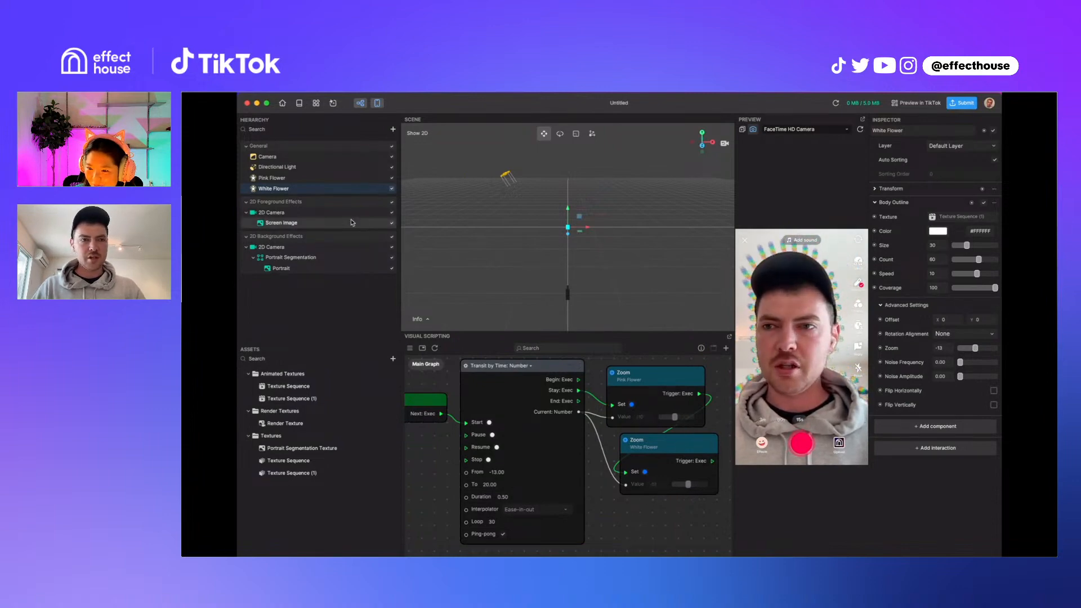
Turn the camera's Chromatic Aberration effect off and on again to compare the preview
click(267, 156)
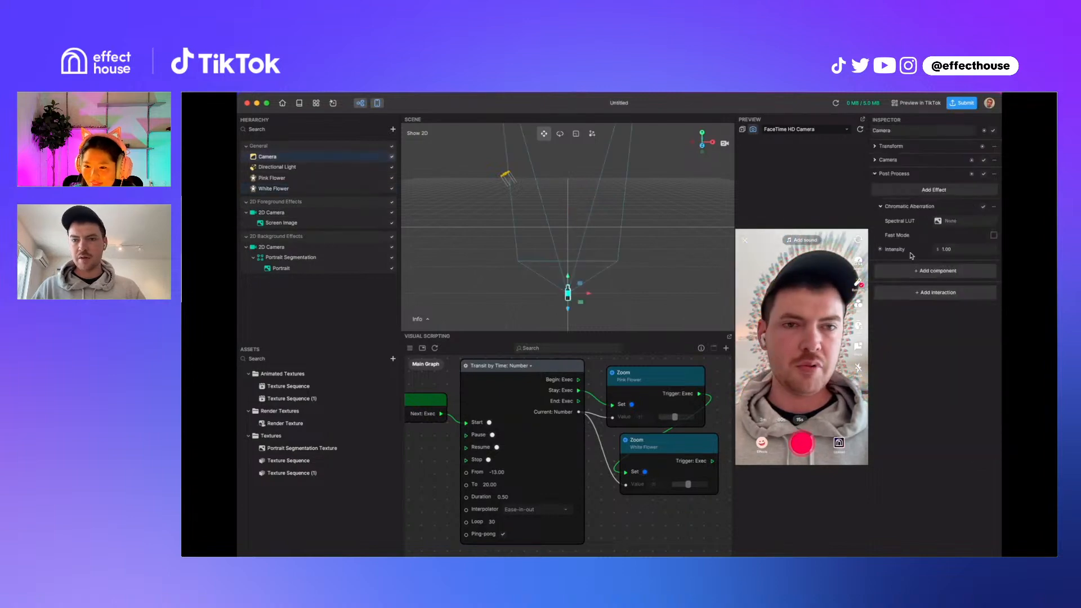
click(983, 207)
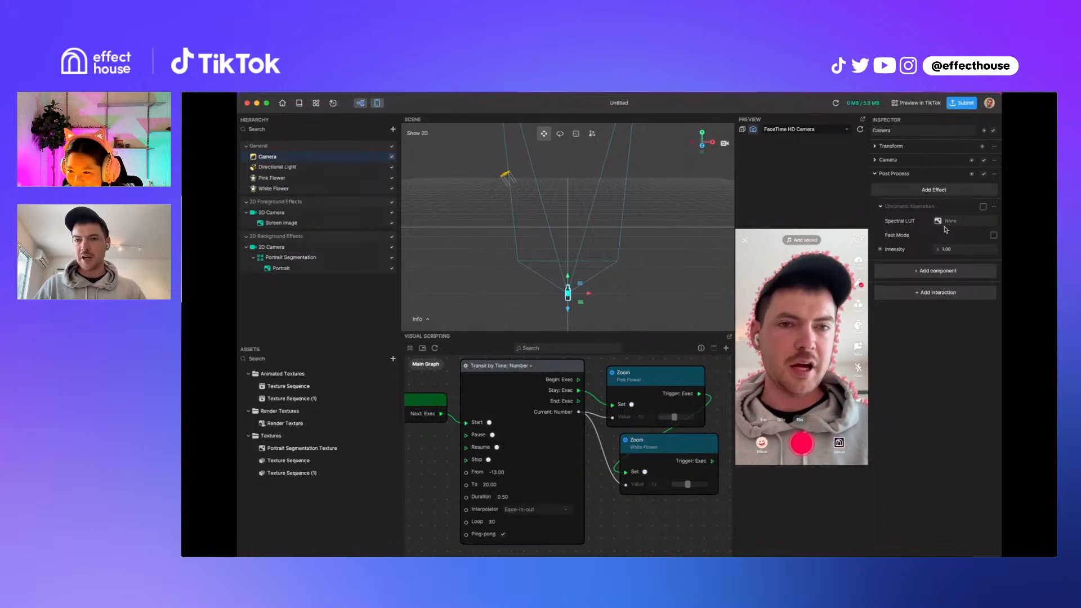
click(983, 206)
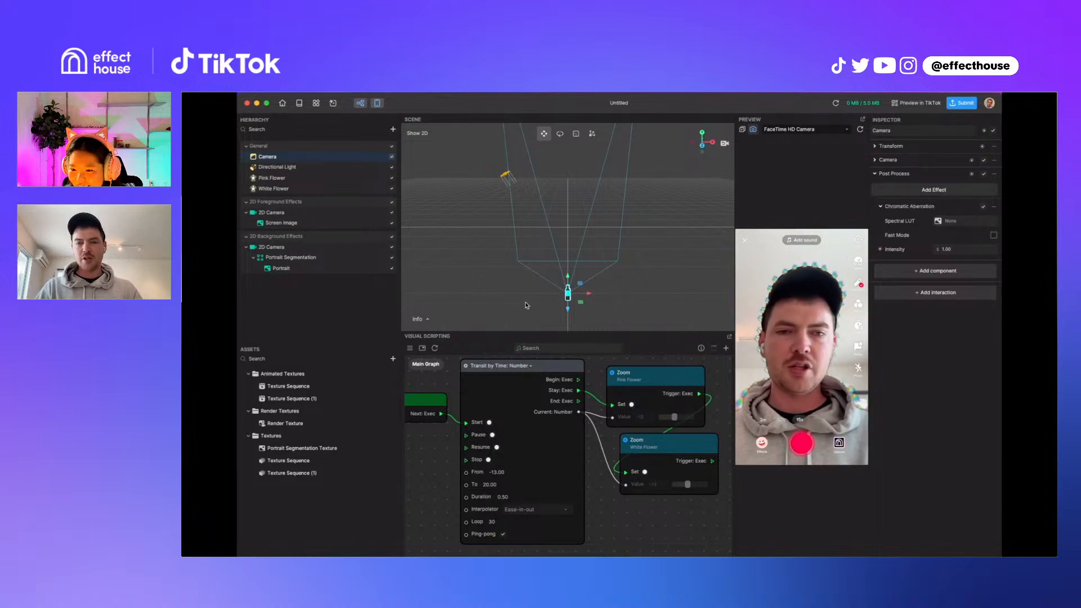
Align the White Flower Zoom node directly beneath the Pink Flower Zoom node in the graph
scroll(613, 541, down, 1)
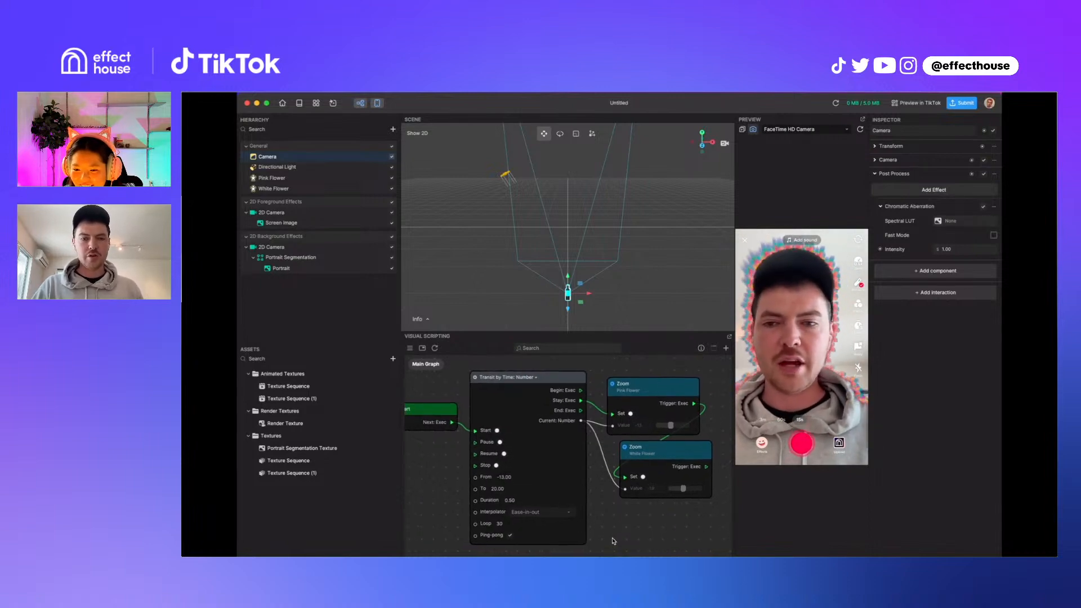
scroll(613, 541, down, 2)
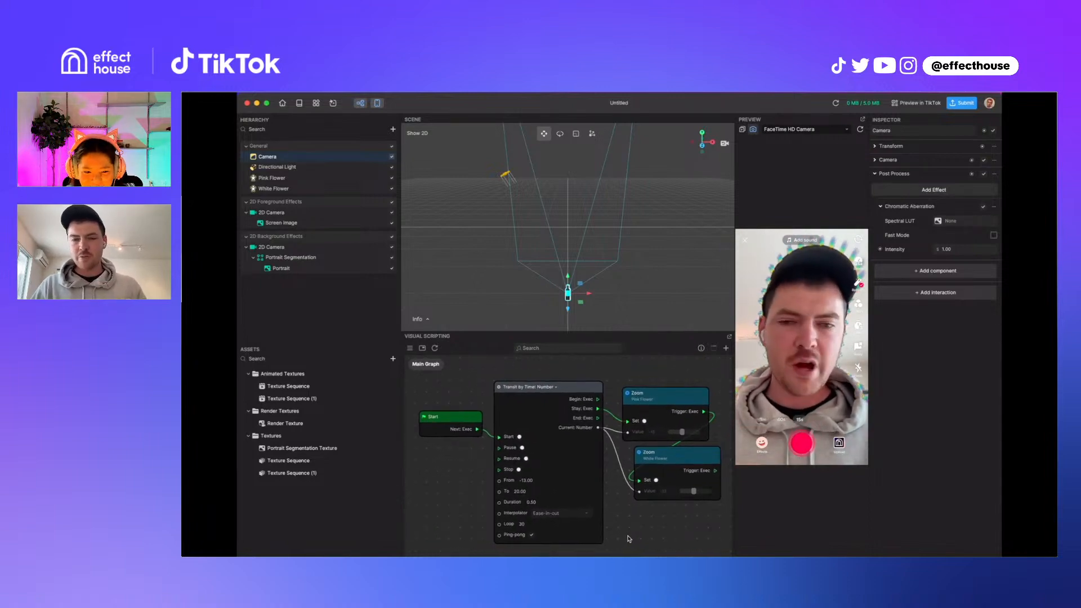
drag(629, 539, 638, 535)
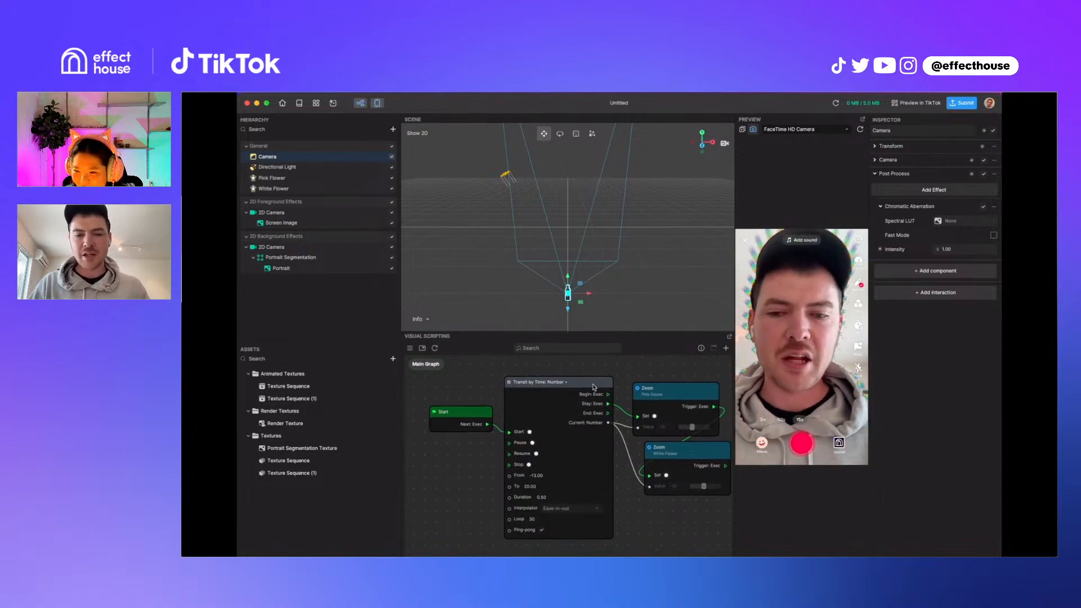
click(568, 509)
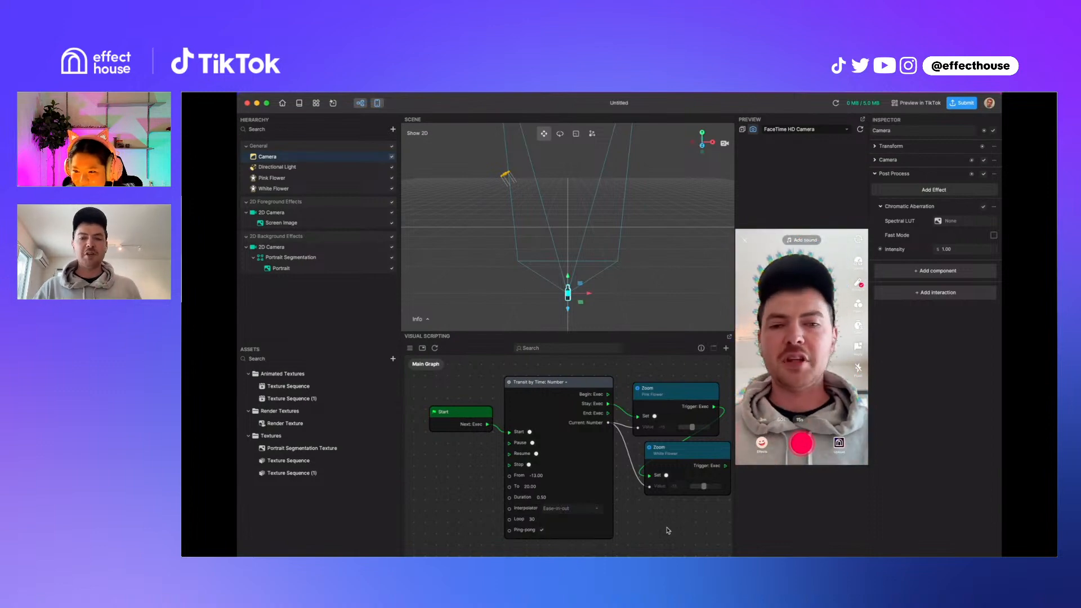
drag(666, 458, 654, 461)
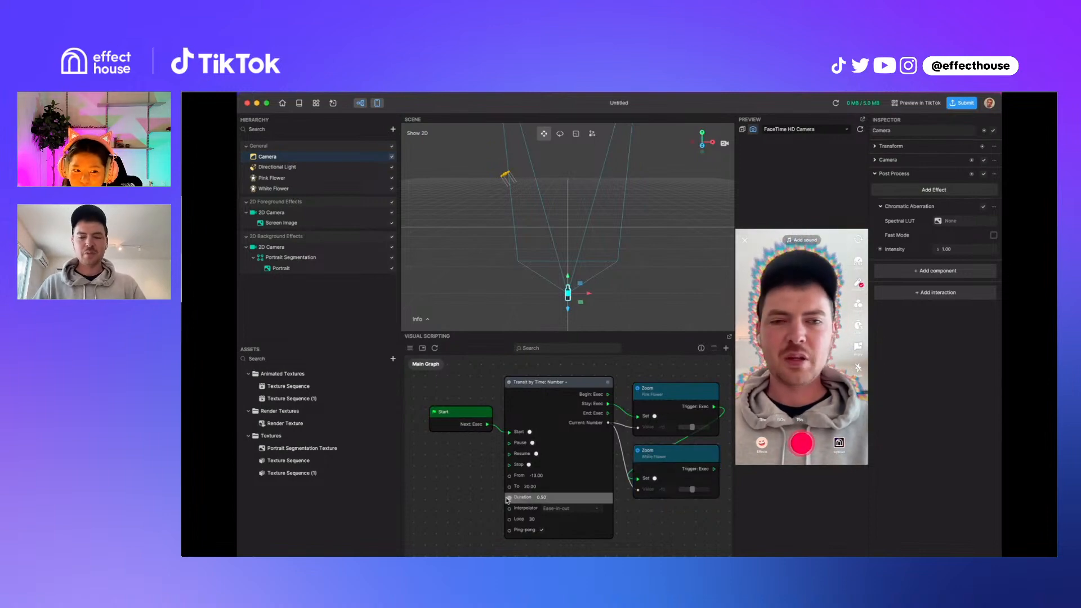
Add a Volume Detection node to the graph and place it below the White Flower Zoom node
right_click(443, 490)
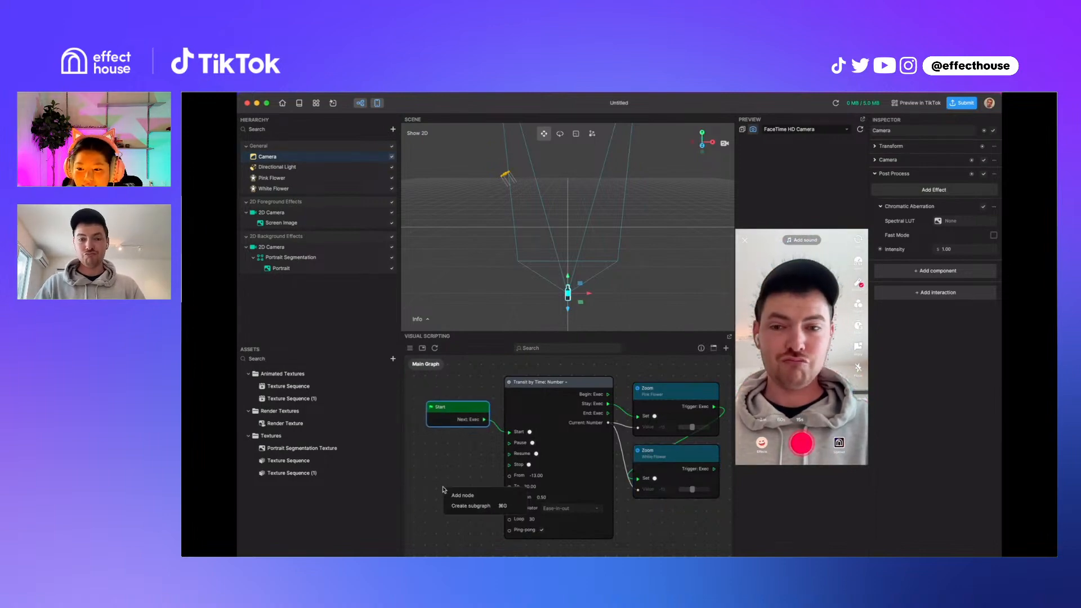
click(461, 495)
text(detect v)
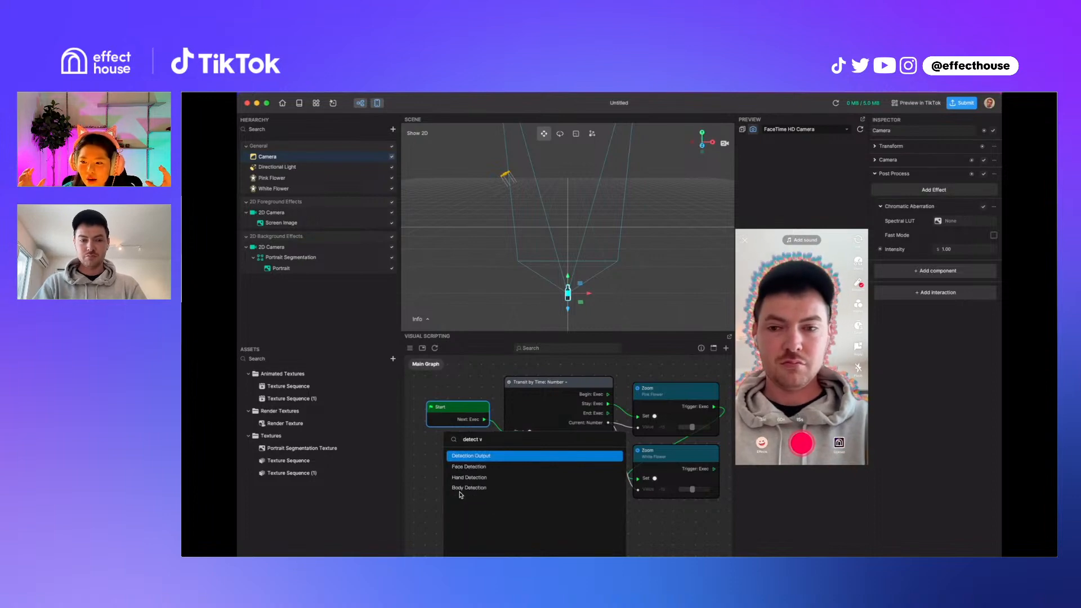
key(BackSpace)
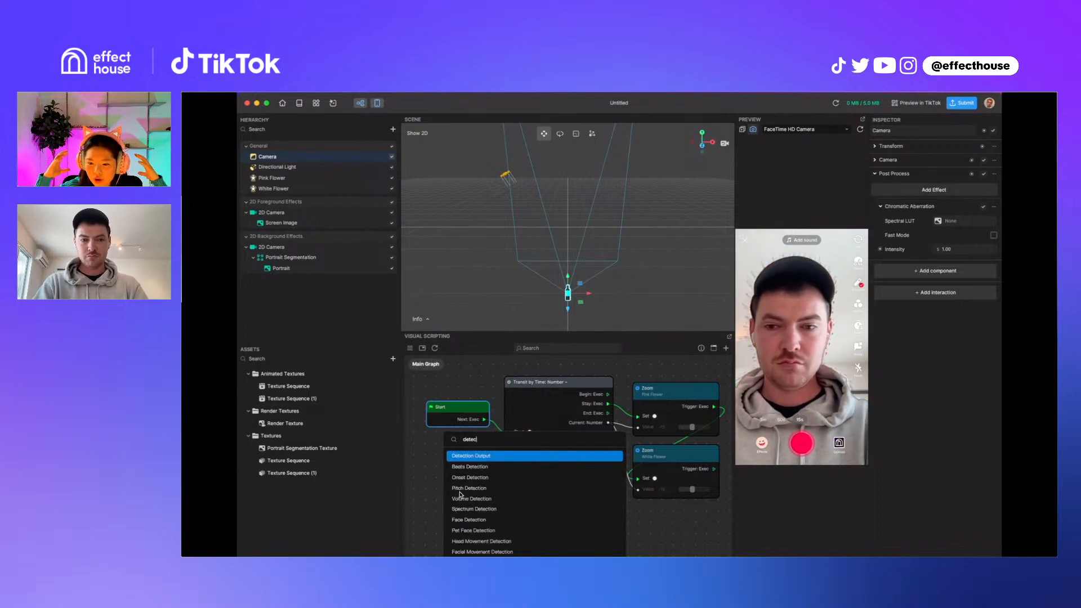
key(BackSpace)
key(BackSpace)
text(vo)
key(Down)
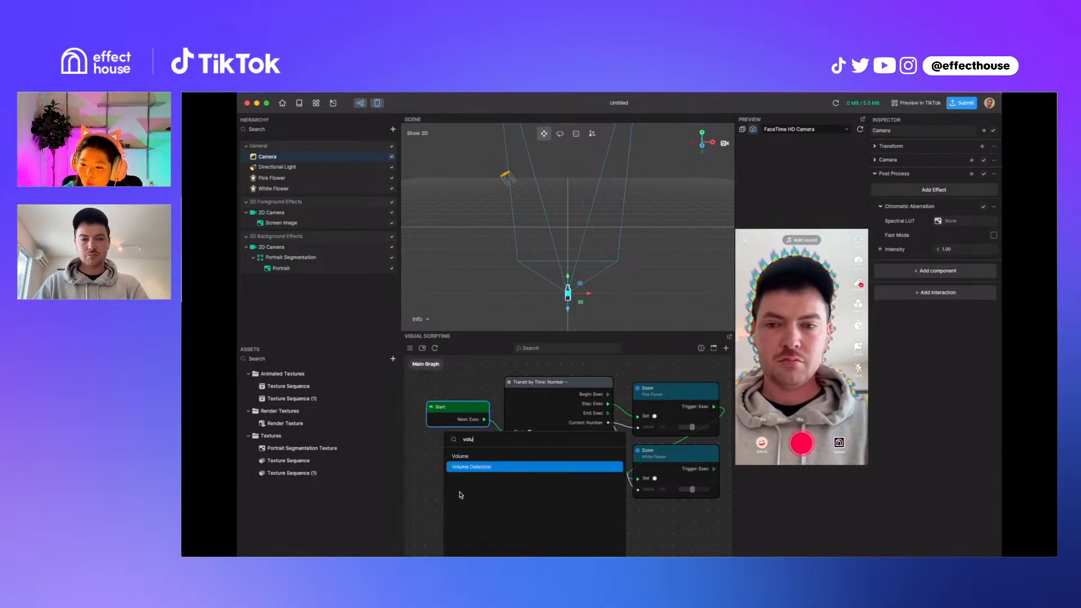
key(Return)
drag(469, 494, 659, 518)
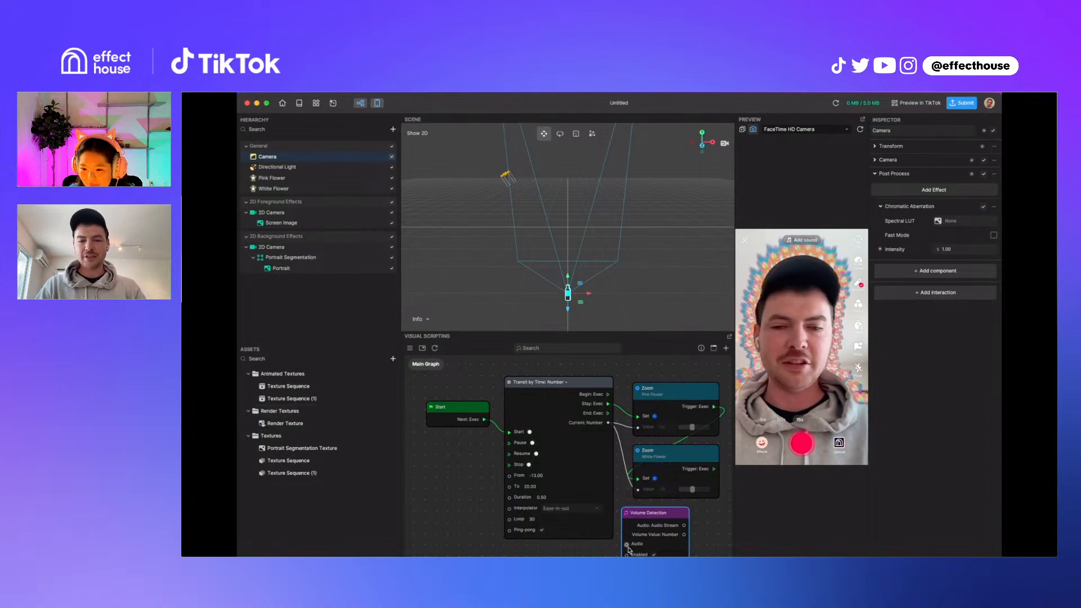
Try a connection from the Volume Detection node's Volume Value output and shift the node closer to the transit node
drag(684, 534, 708, 539)
click(707, 539)
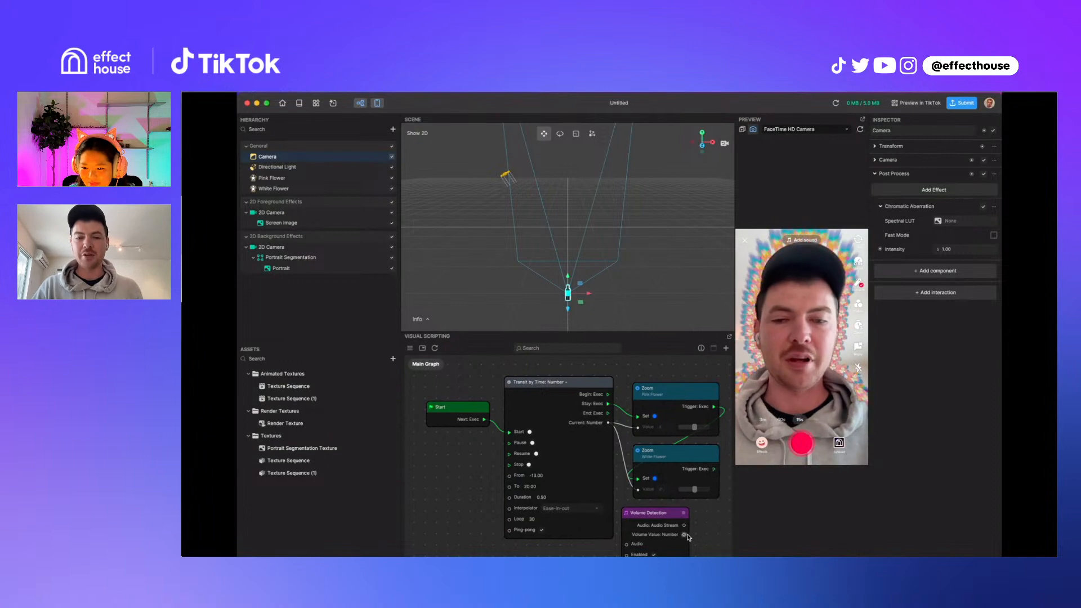
drag(653, 513, 635, 517)
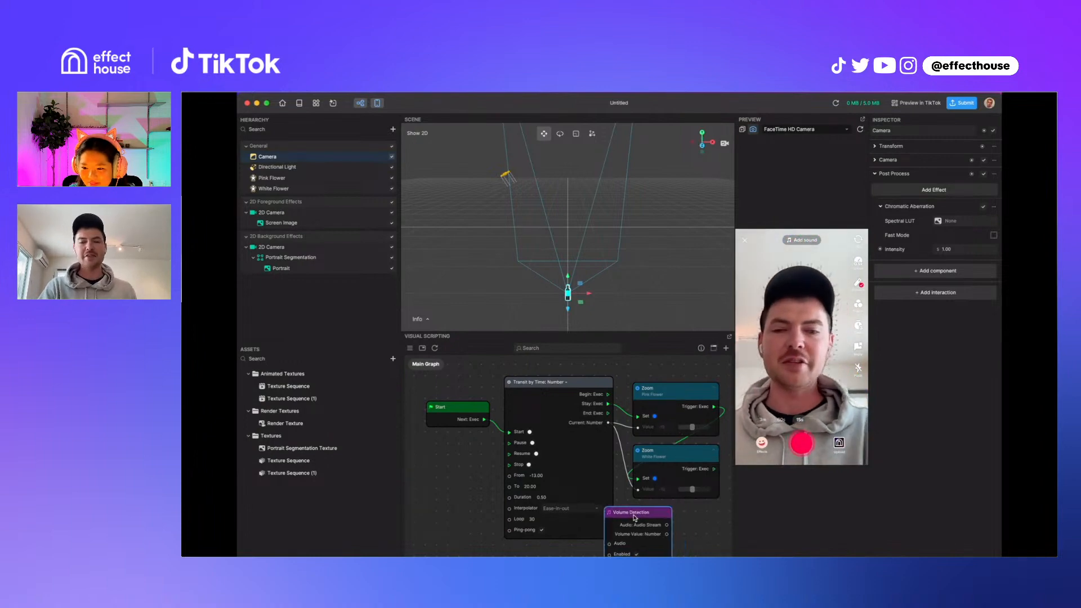
Delete the Volume Detection node from the graph and look through the available node categories without adding one
key(BackSpace)
right_click(425, 487)
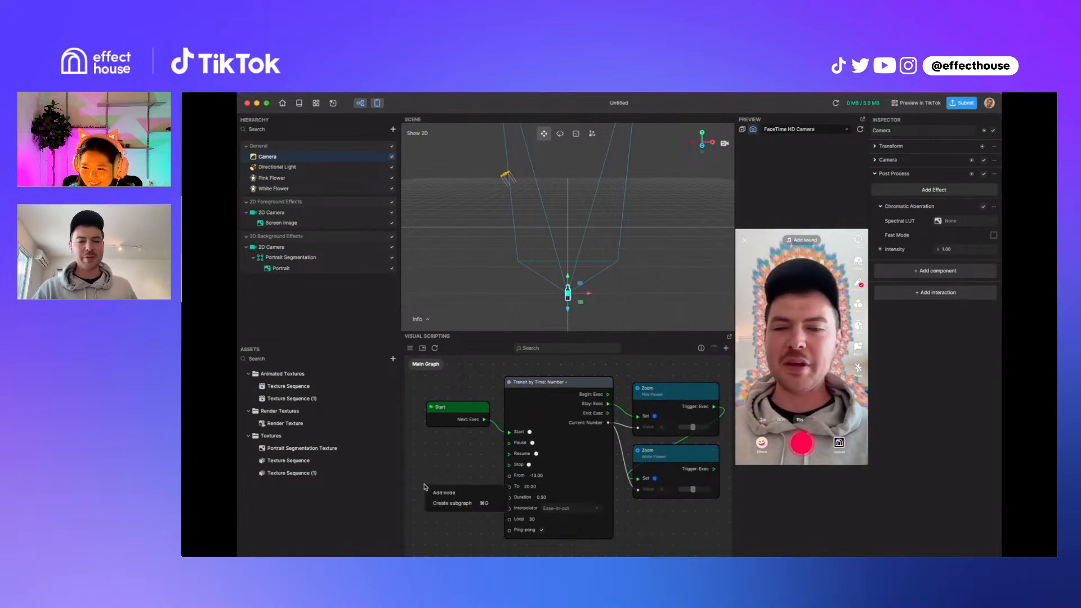
click(442, 494)
mouse_move(459, 487)
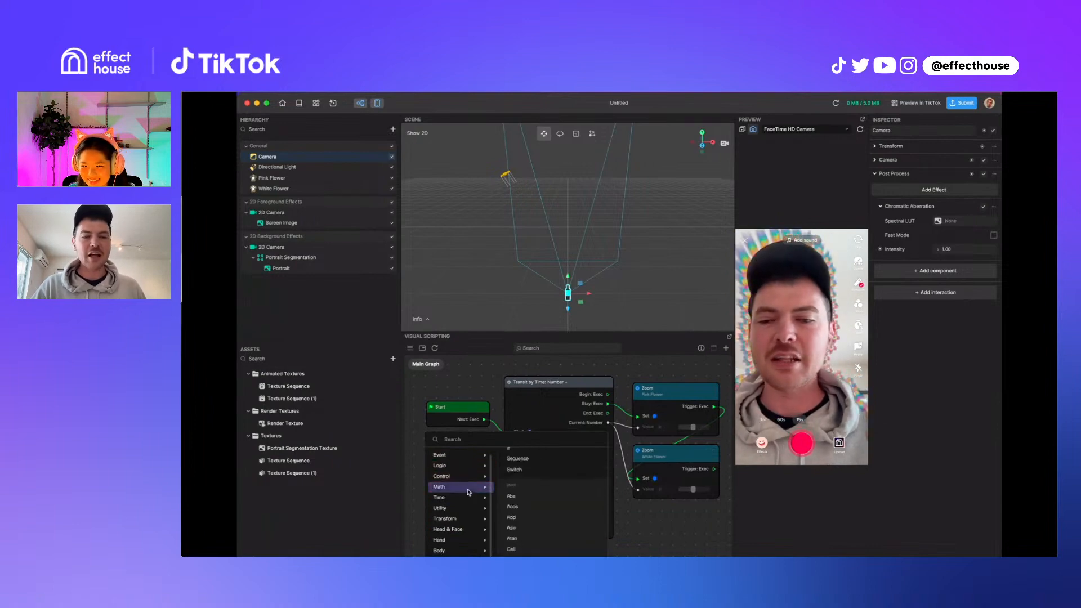
click(417, 477)
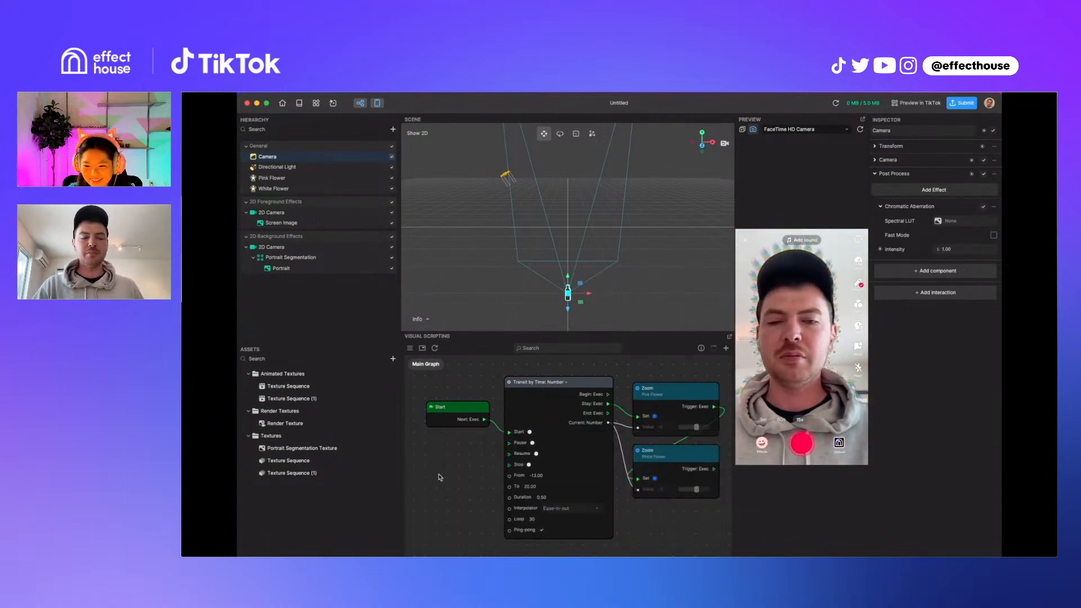
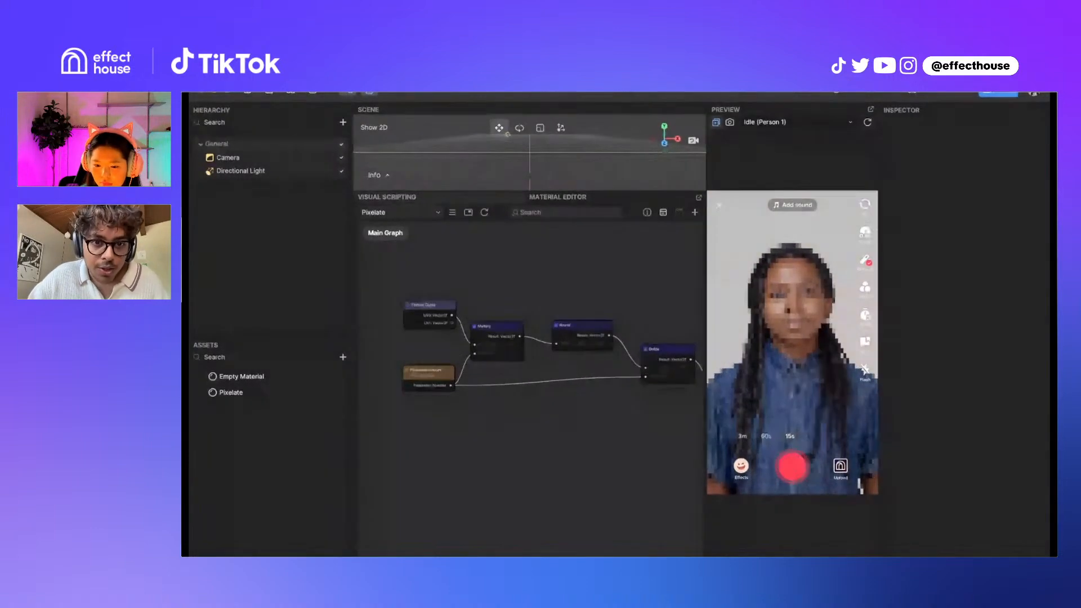
Examine the Pixelate material graph from the Texture Coord node through to the Sample Texture 2D and Shader nodes
mouse_move(510, 453)
mouse_down()
mouse_move(457, 474)
mouse_move(398, 450)
mouse_move(498, 453)
mouse_up()
scroll(497, 453, up, 1)
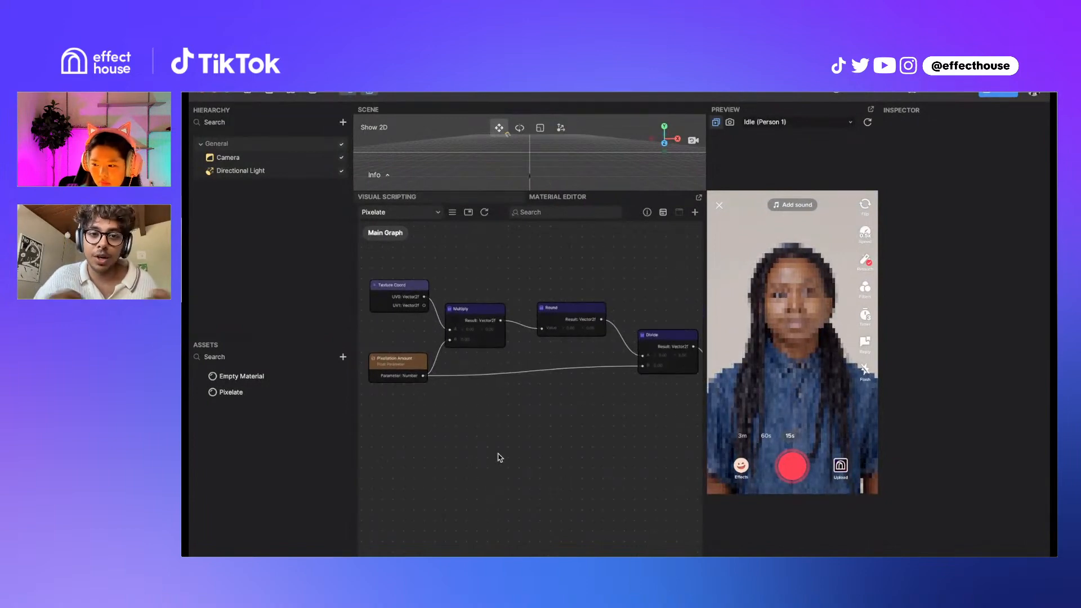
drag(497, 454, 340, 467)
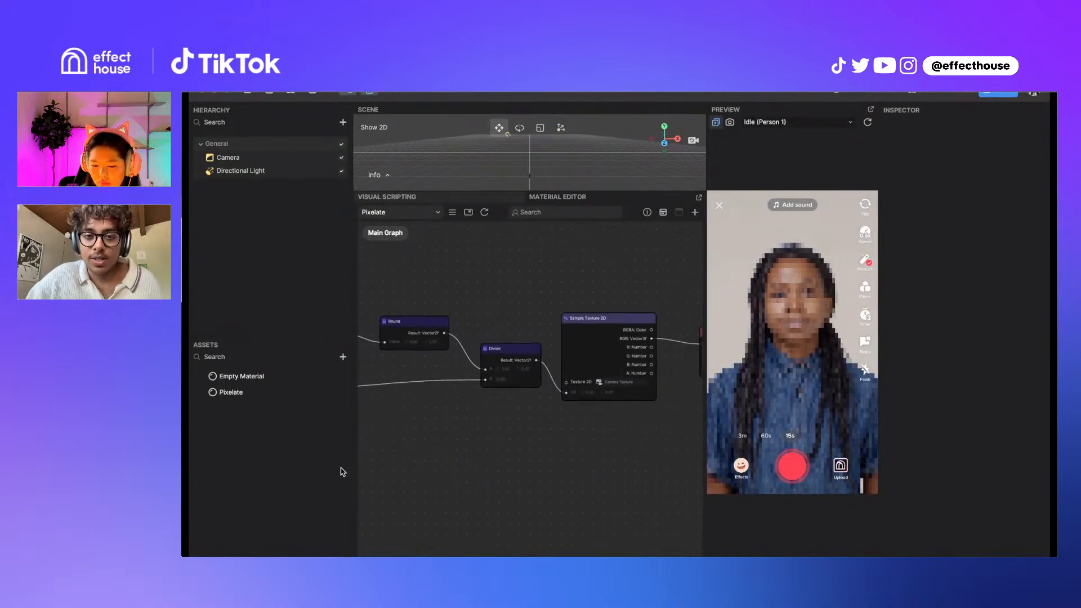
drag(640, 417, 501, 439)
scroll(575, 445, up, 3)
scroll(575, 448, up, 2)
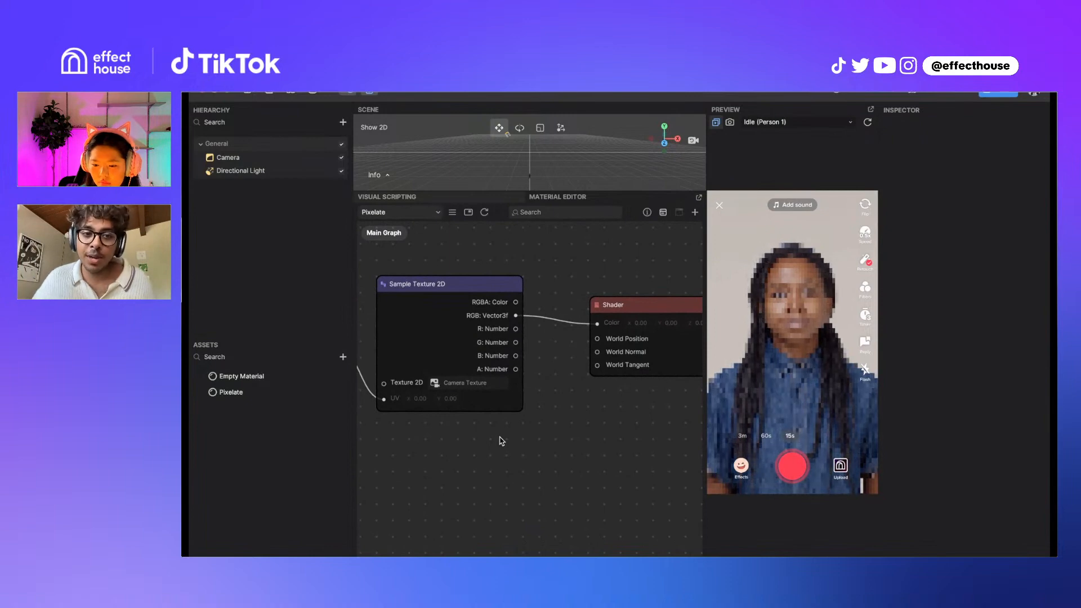
drag(502, 440, 554, 405)
right_click(553, 401)
click(574, 393)
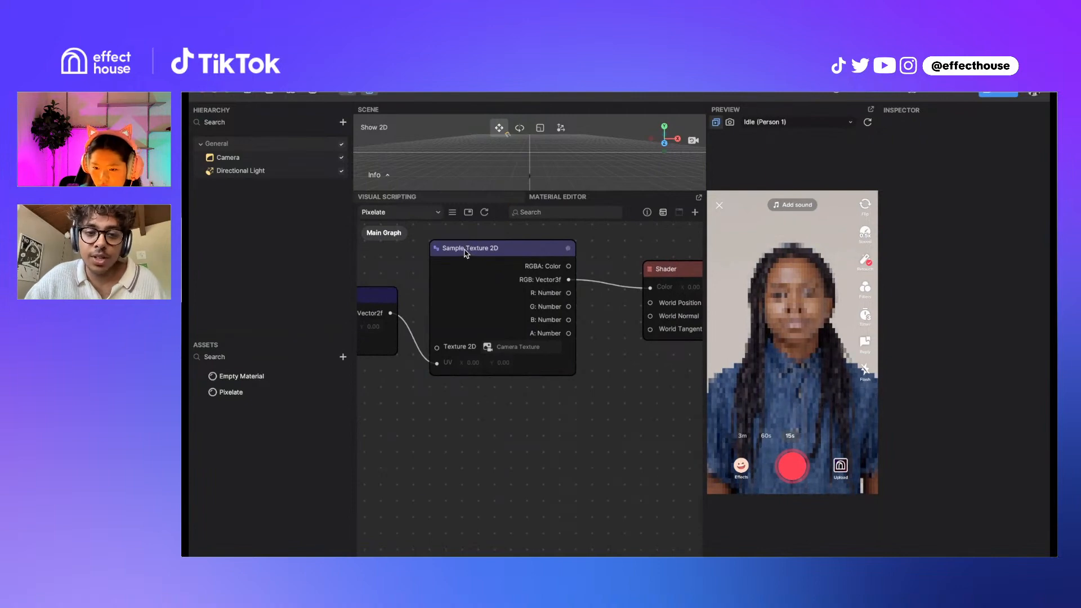
Remove the connection between the Divide node's Result output and the Sample Texture 2D node's UV input
drag(471, 506, 499, 521)
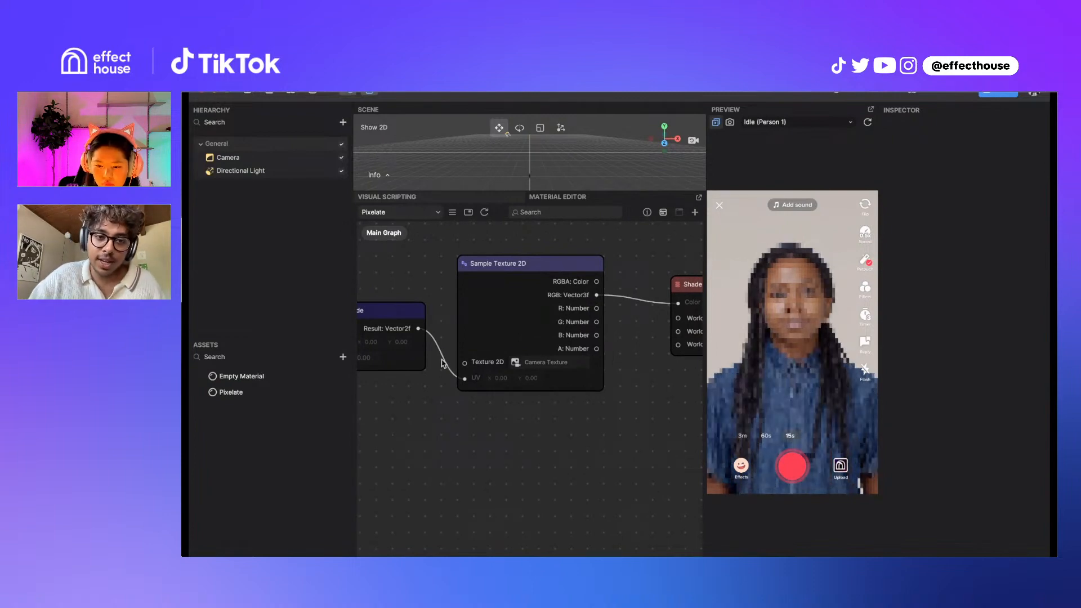
key(Delete)
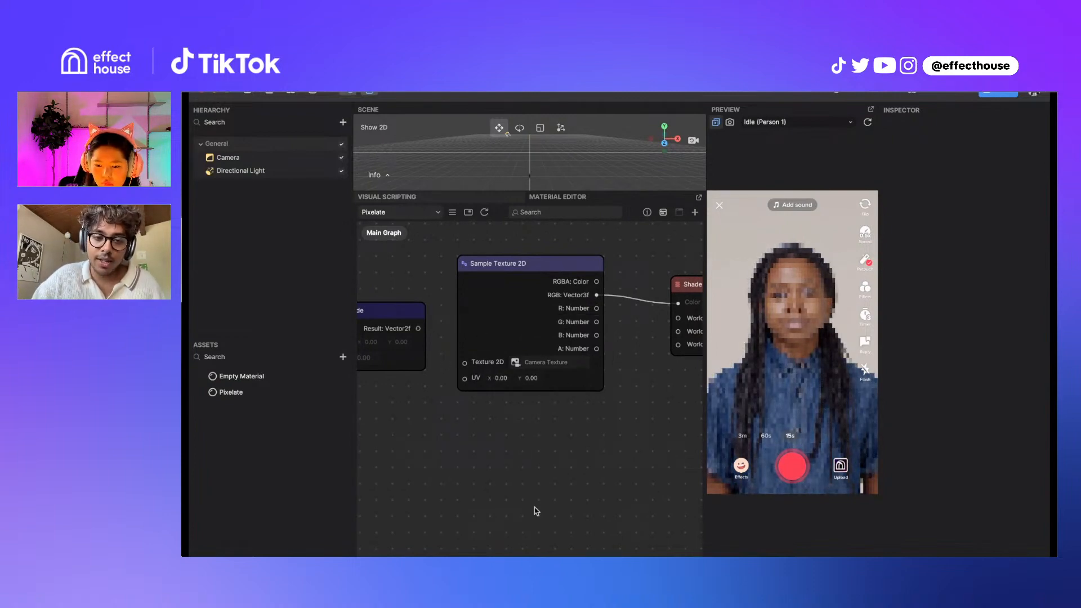
drag(534, 508, 480, 540)
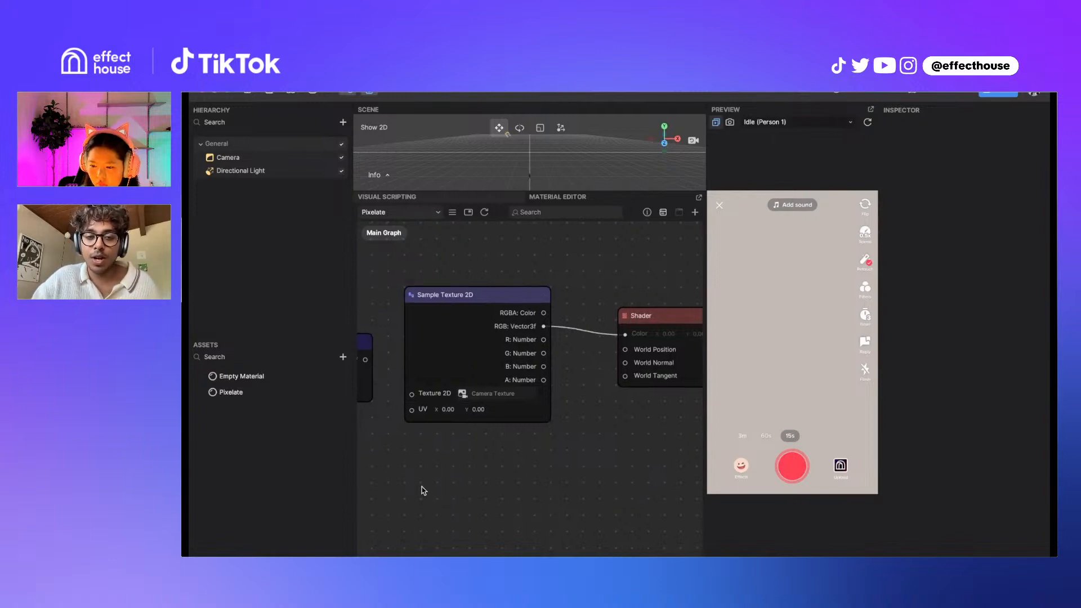
Select the pixelation nodes up to Divide together and move them away from the Sample Texture 2D node
drag(422, 488, 529, 470)
drag(441, 407, 531, 393)
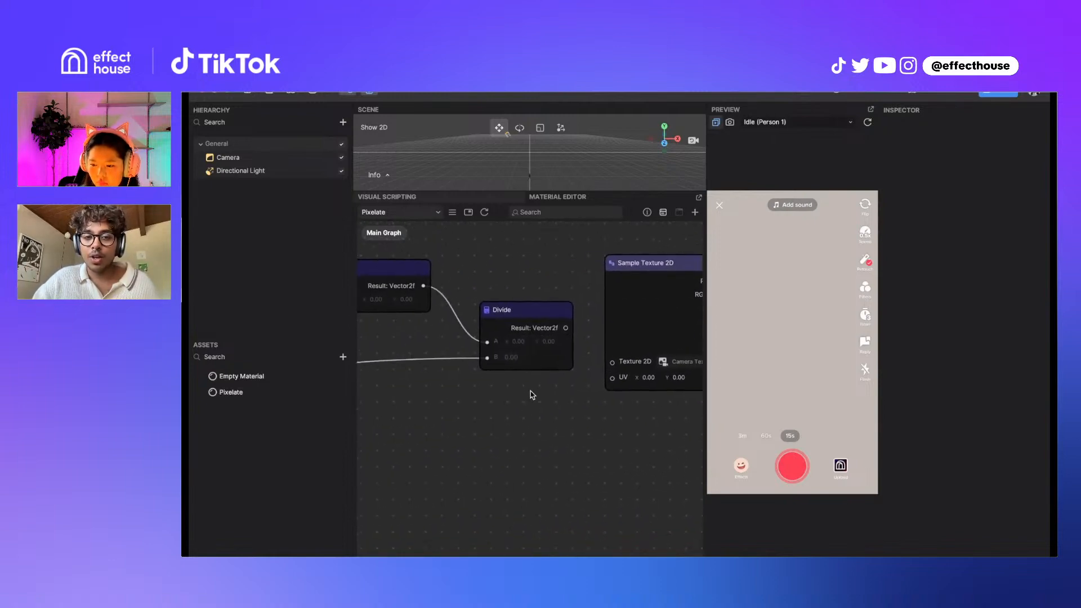
drag(434, 251, 636, 314)
scroll(637, 314, down, 4)
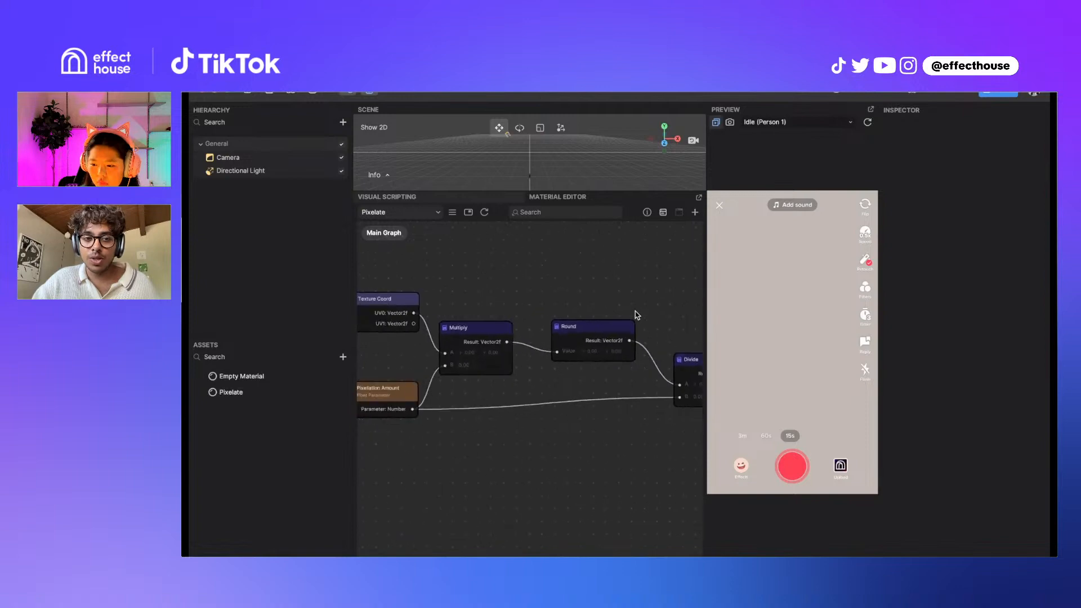
drag(413, 272, 701, 409)
drag(685, 349, 527, 355)
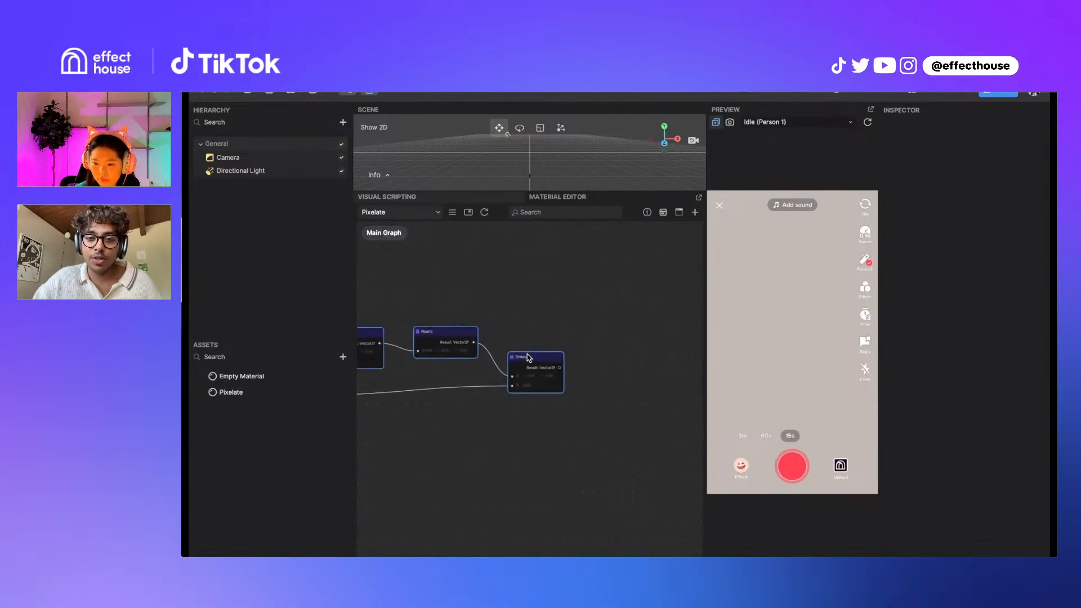
middle_drag(684, 456, 513, 455)
Add a new Texture Coord node and connect its UV0 output to the Sample Texture 2D node's UV input
click(490, 385)
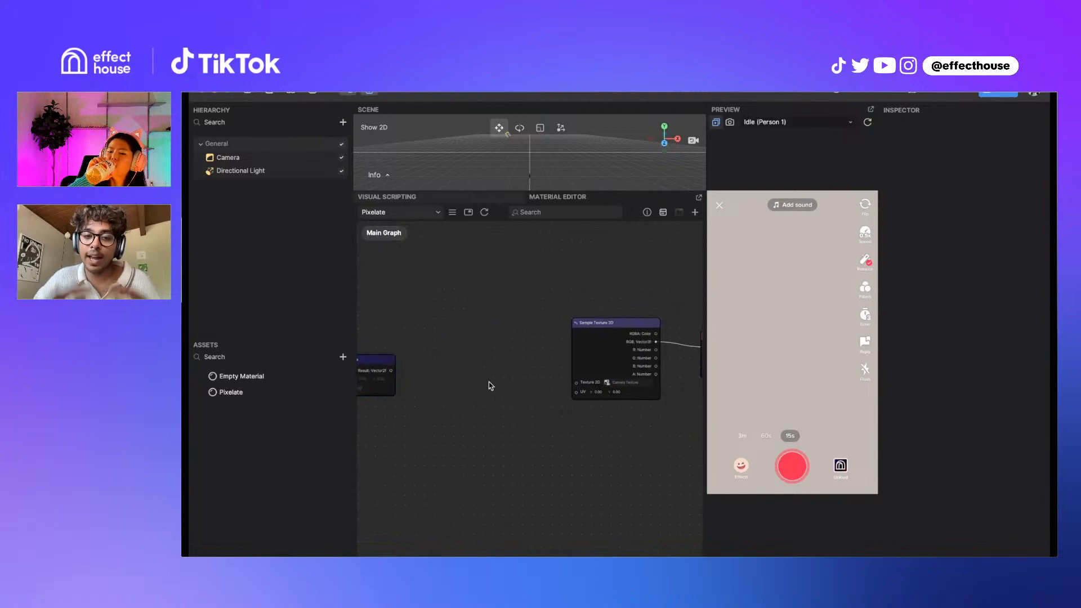
right_click(490, 386)
click(506, 391)
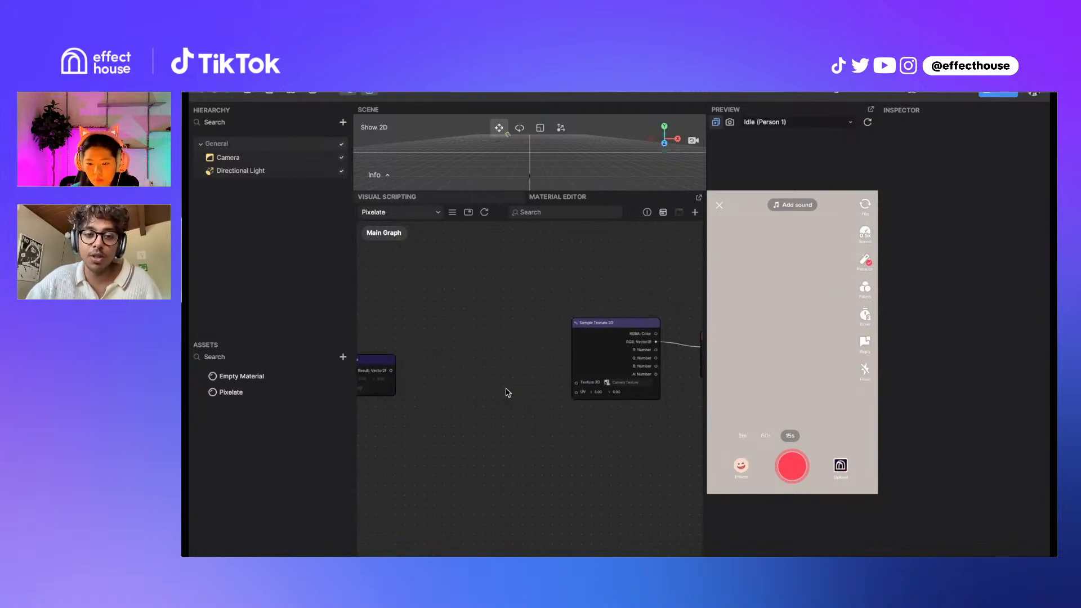
text(tex)
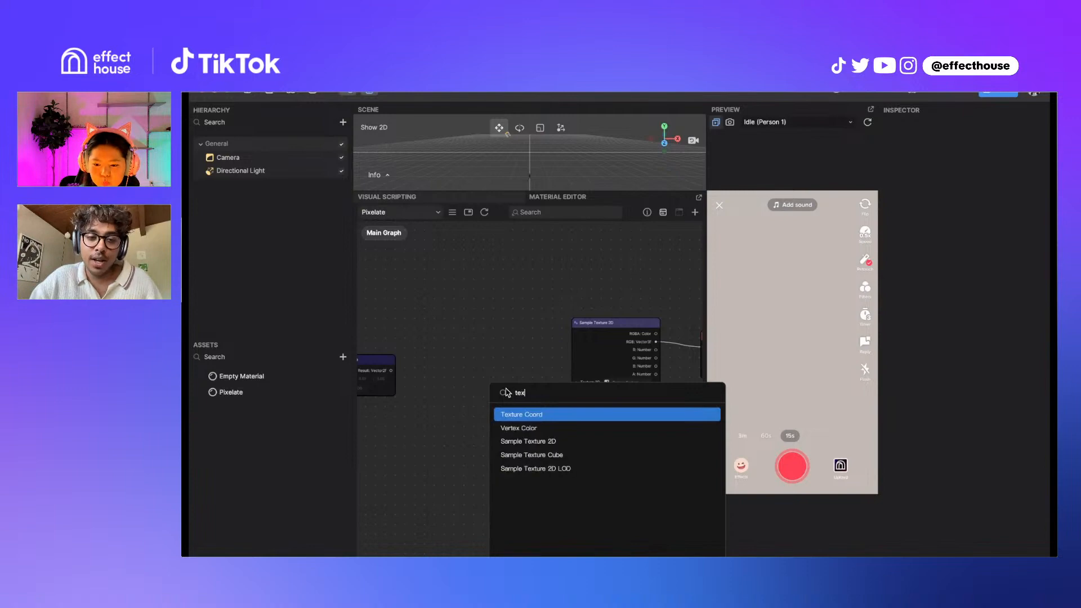
click(515, 414)
drag(510, 389, 548, 372)
scroll(550, 415, up, 5)
middle_drag(623, 472, 466, 519)
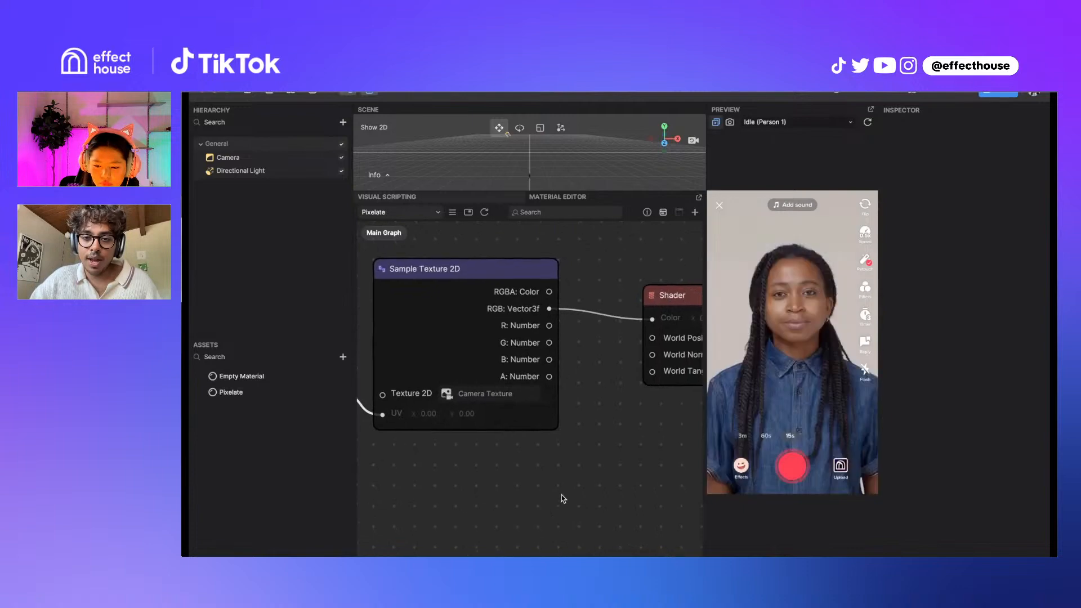
middle_drag(562, 495, 591, 493)
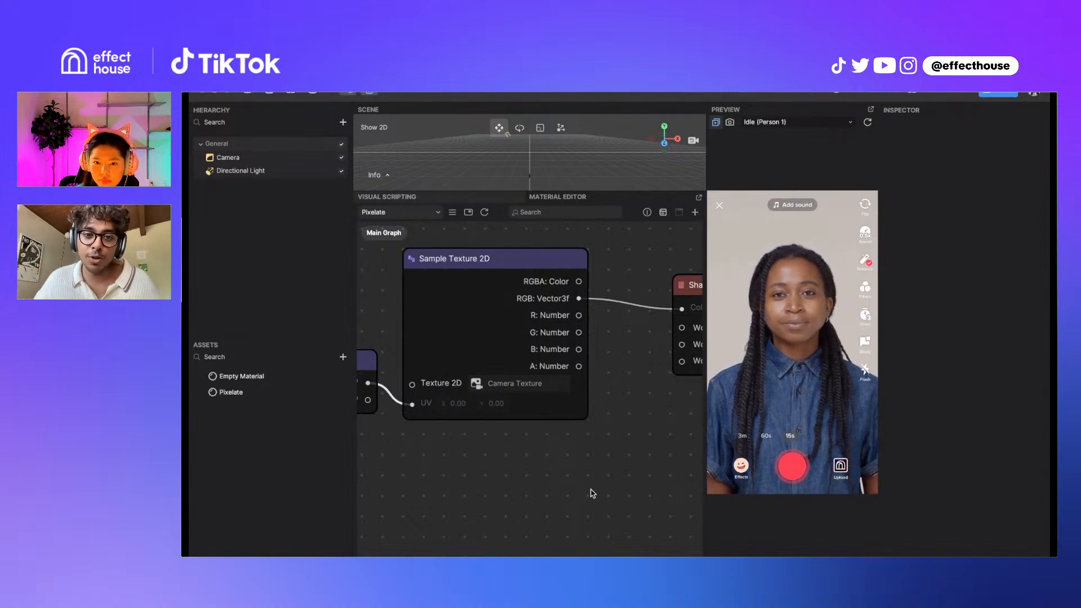
Move the Shader node further away and add a Multiply node fed by Sample Texture 2D's RGB output
drag(593, 494, 489, 514)
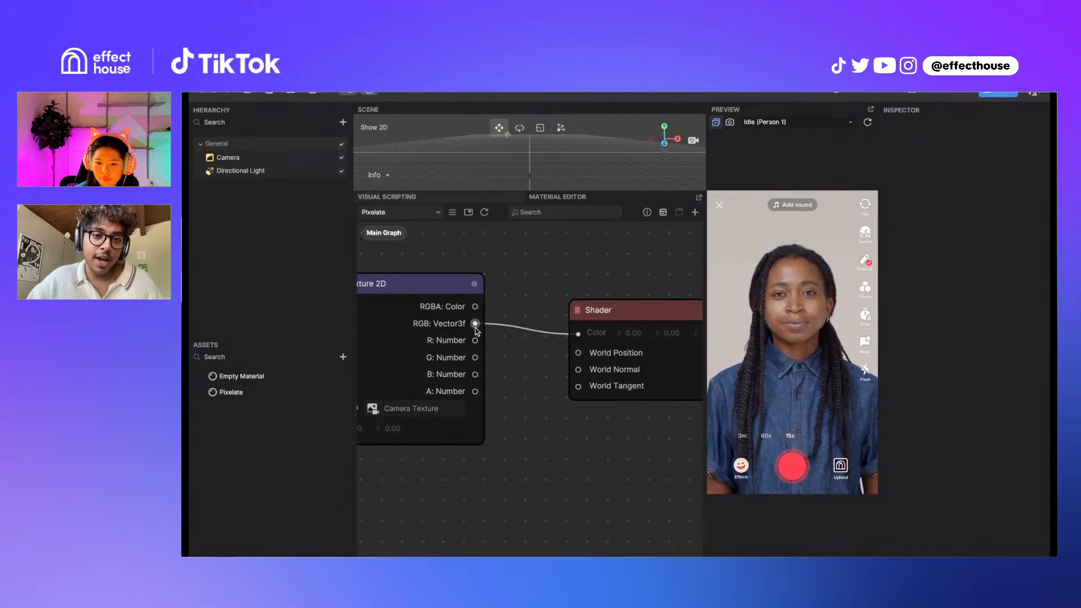
drag(615, 317, 700, 315)
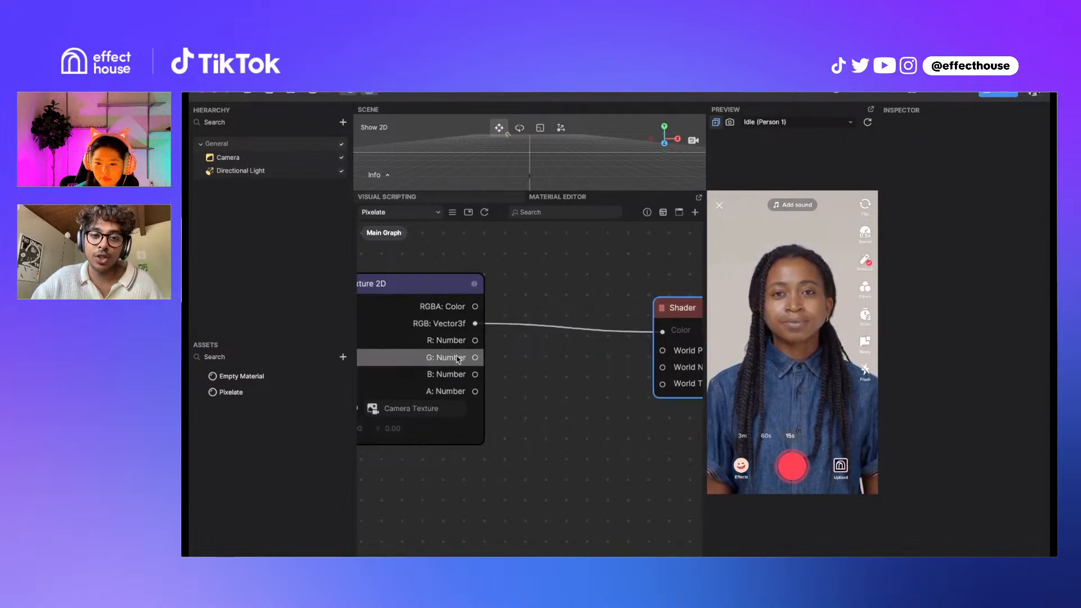
drag(475, 324, 545, 344)
text(mul)
key(Return)
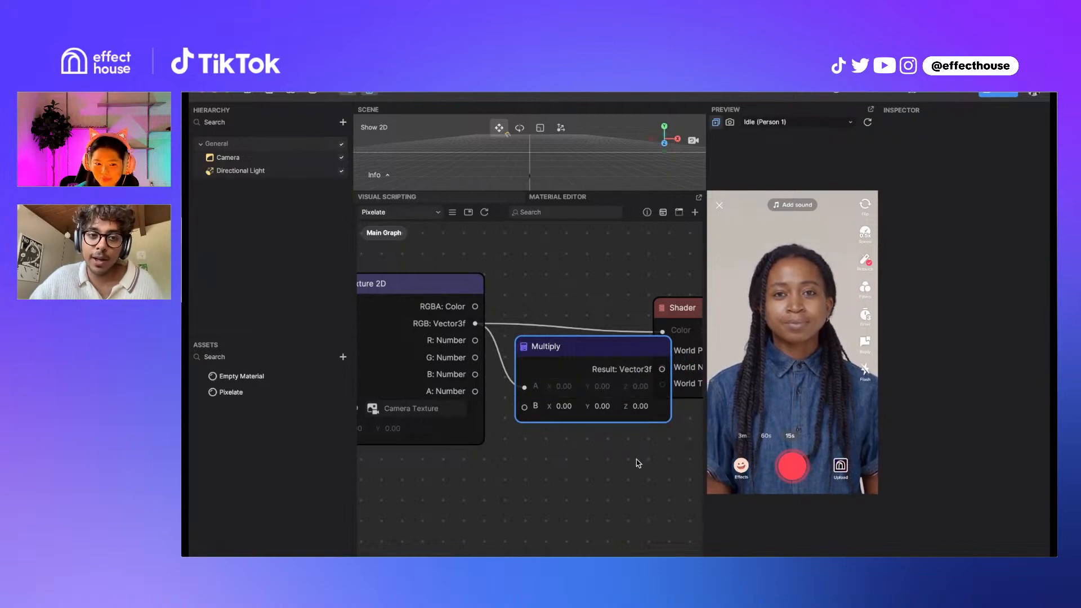
Browse the material node library through the Math, Noise, Sample, Utility and Vector Operations categories
middle_drag(639, 462, 555, 475)
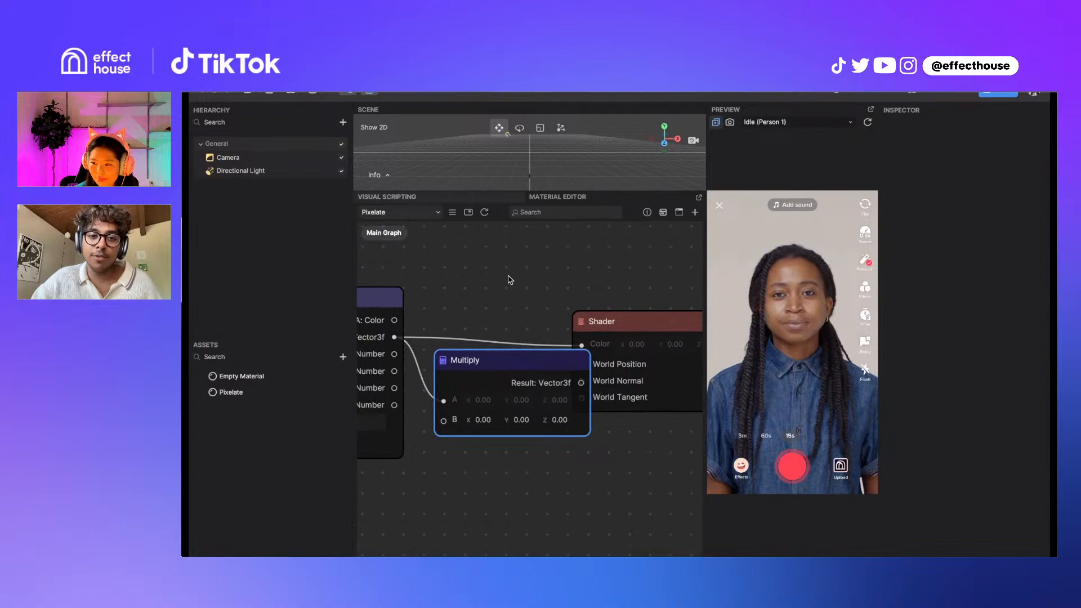
right_click(510, 280)
click(525, 284)
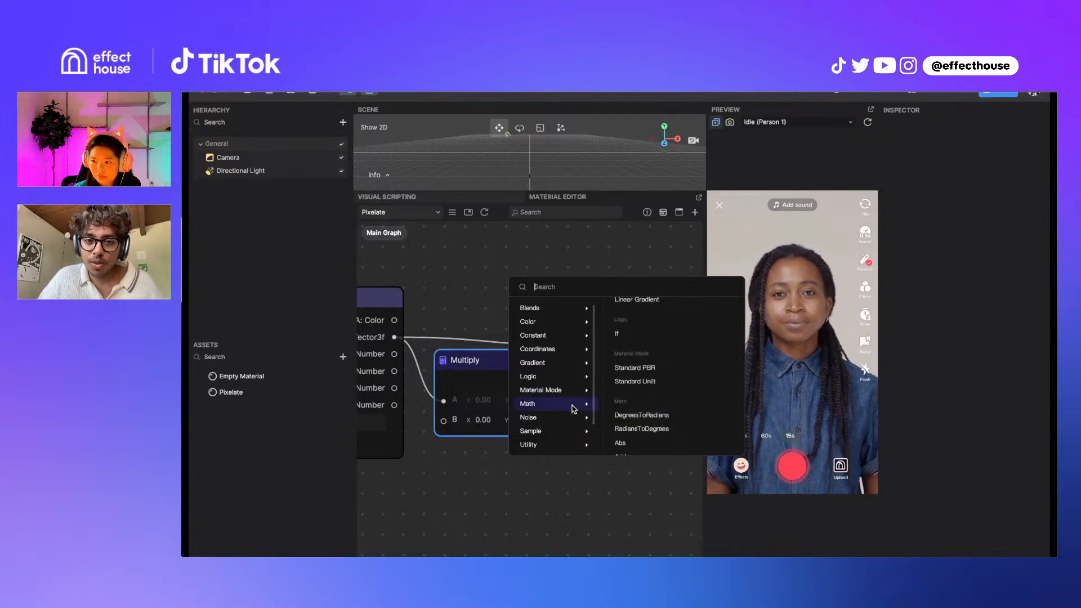
scroll(666, 412, up, 3)
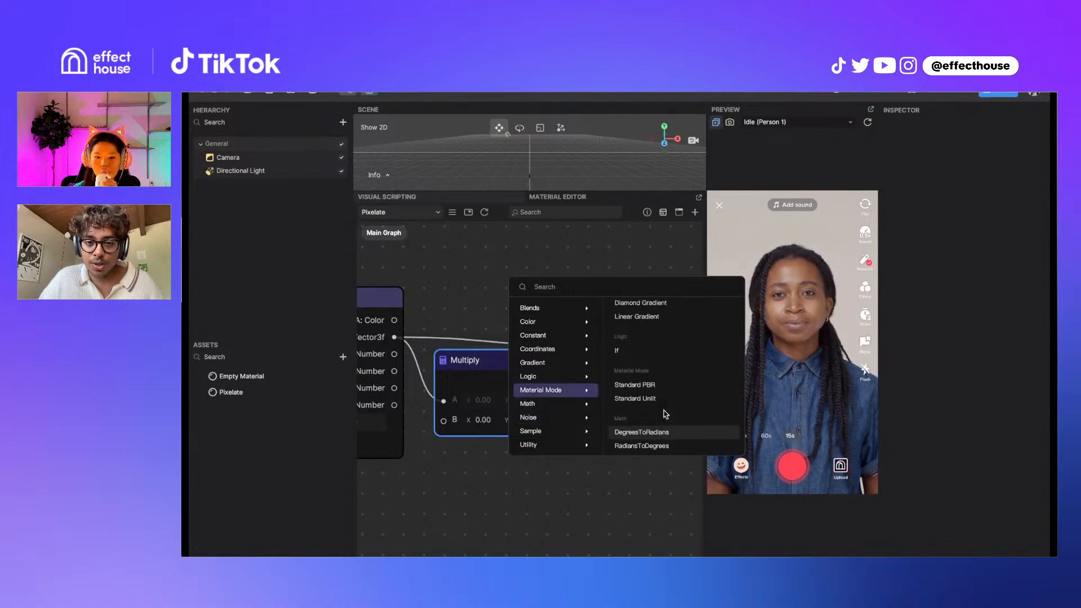
scroll(666, 412, down, 5)
scroll(666, 414, down, 3)
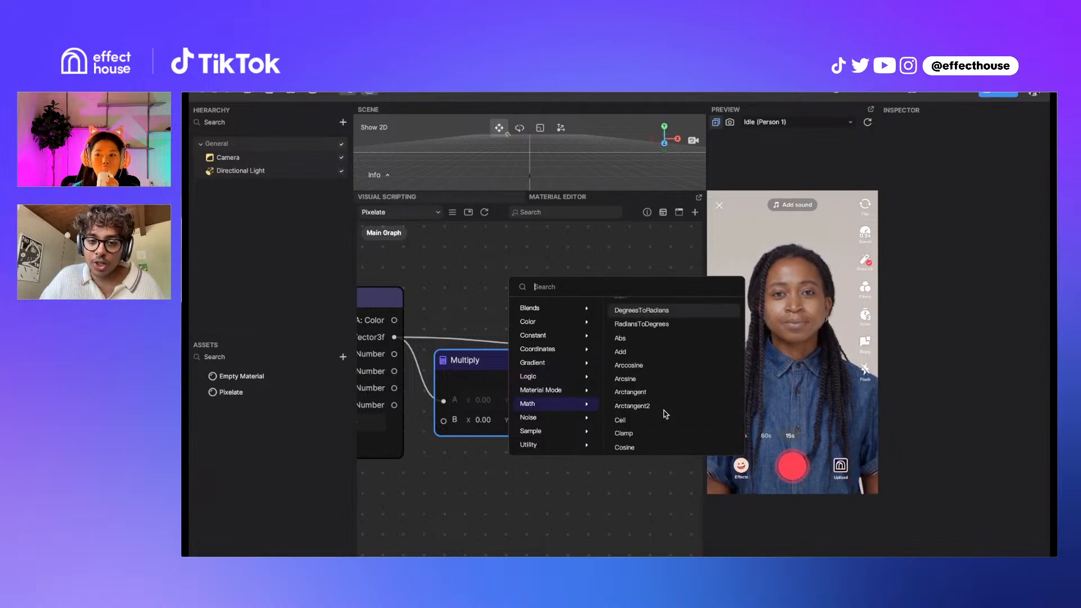
scroll(666, 414, down, 1)
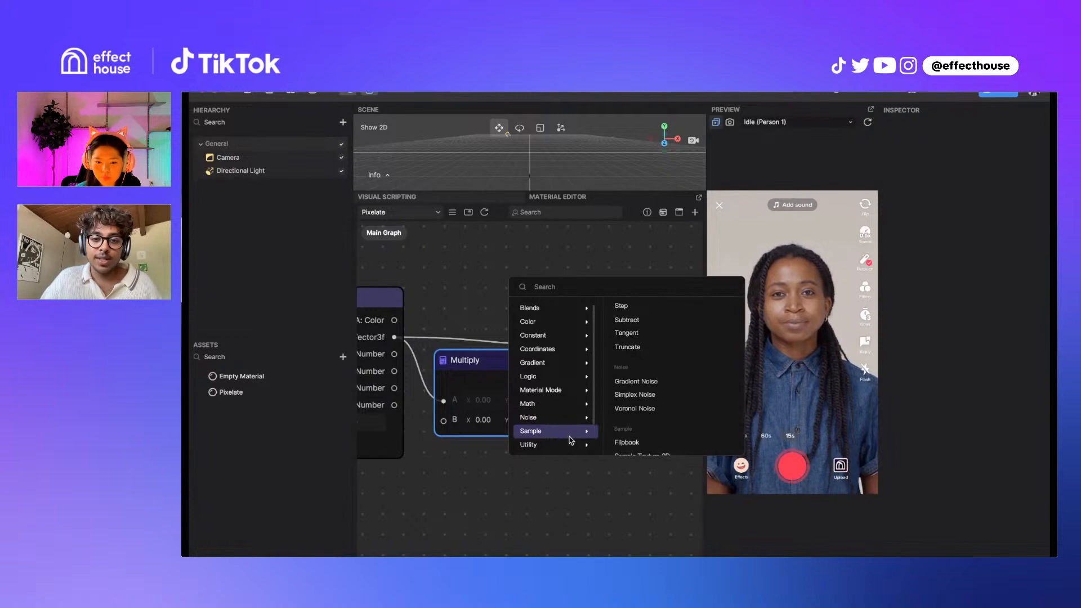
scroll(641, 444, down, 2)
scroll(640, 444, down, 3)
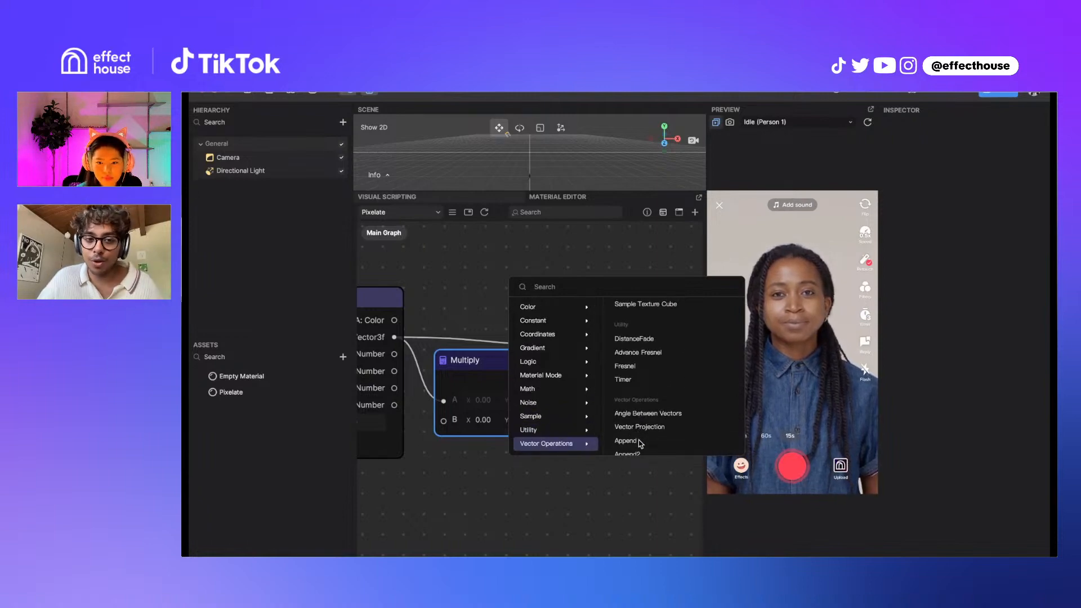
Space the Multiply and Shader nodes apart and set the X component of Multiply's B input to 1
click(526, 511)
drag(494, 363, 491, 356)
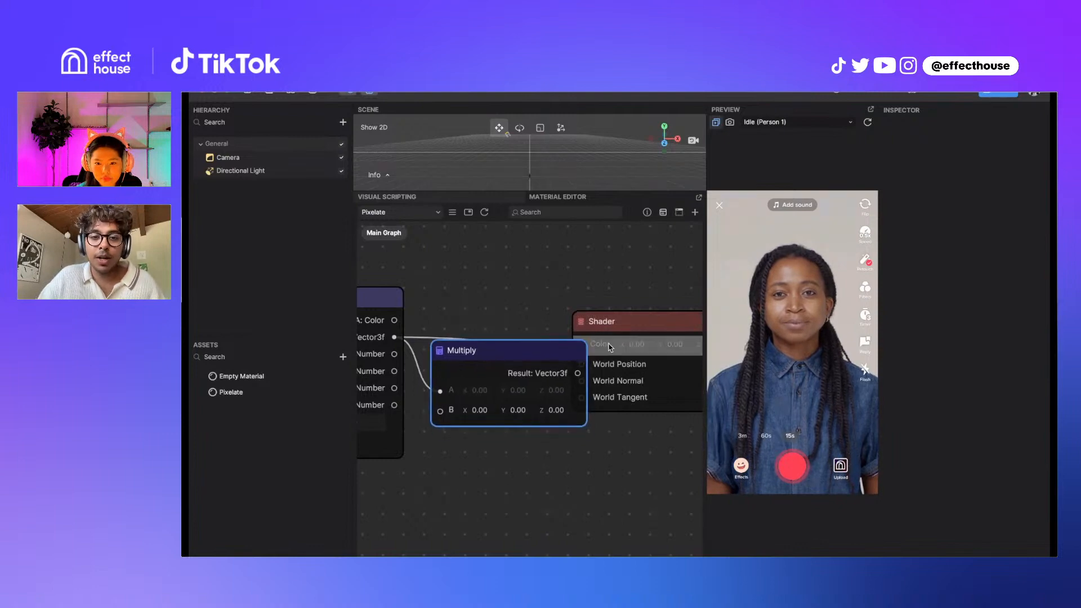
drag(627, 331, 690, 345)
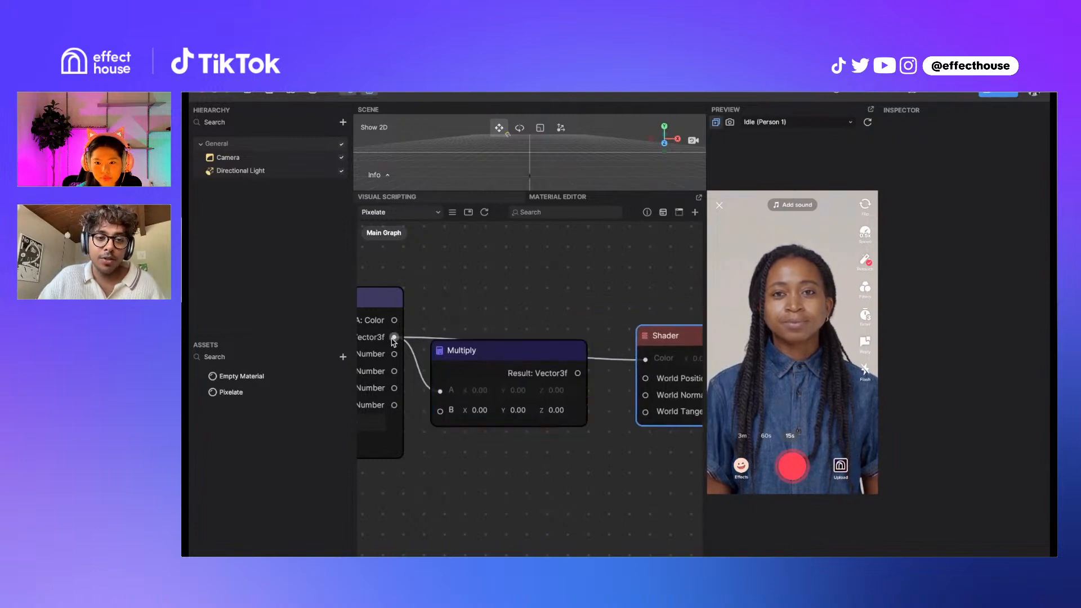
double_click(479, 410)
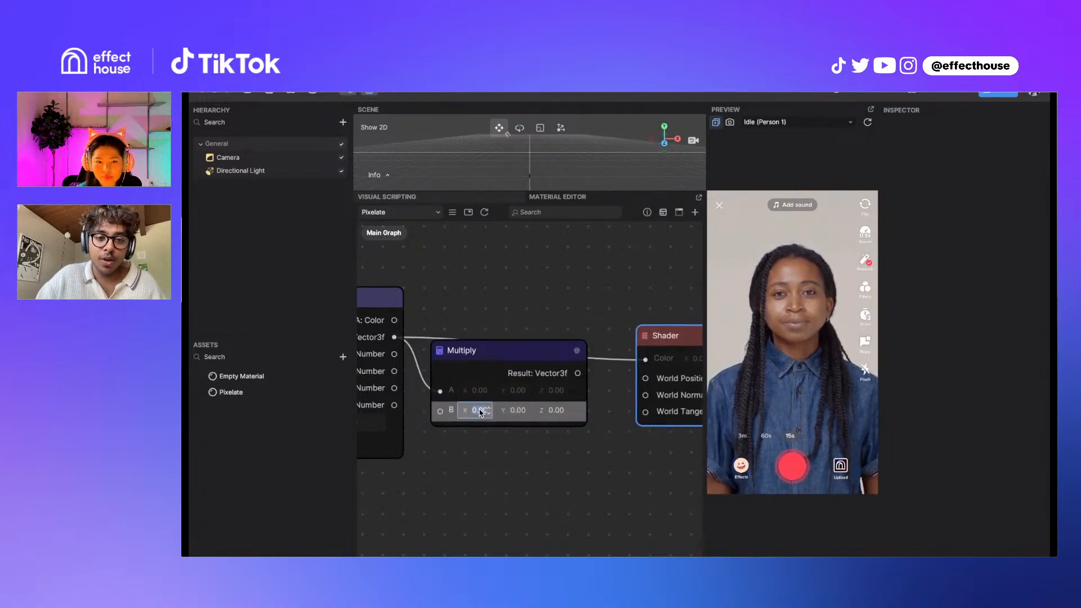
text(1)
key(Return)
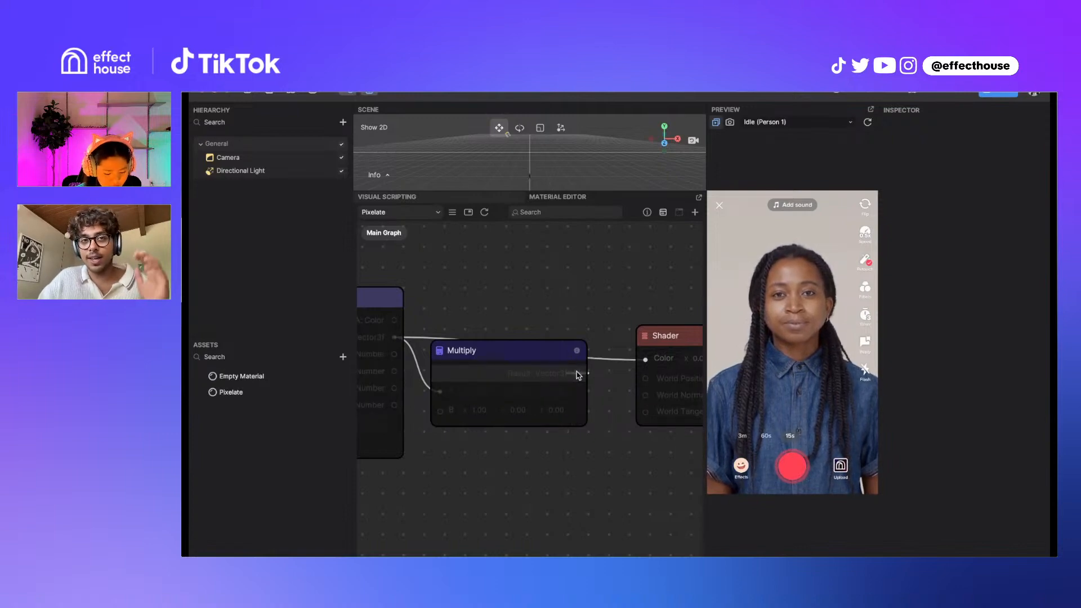
Connect the Multiply node's Result output to the Shader's Color input and align the two nodes
drag(578, 375, 645, 411)
key(ctrl+z)
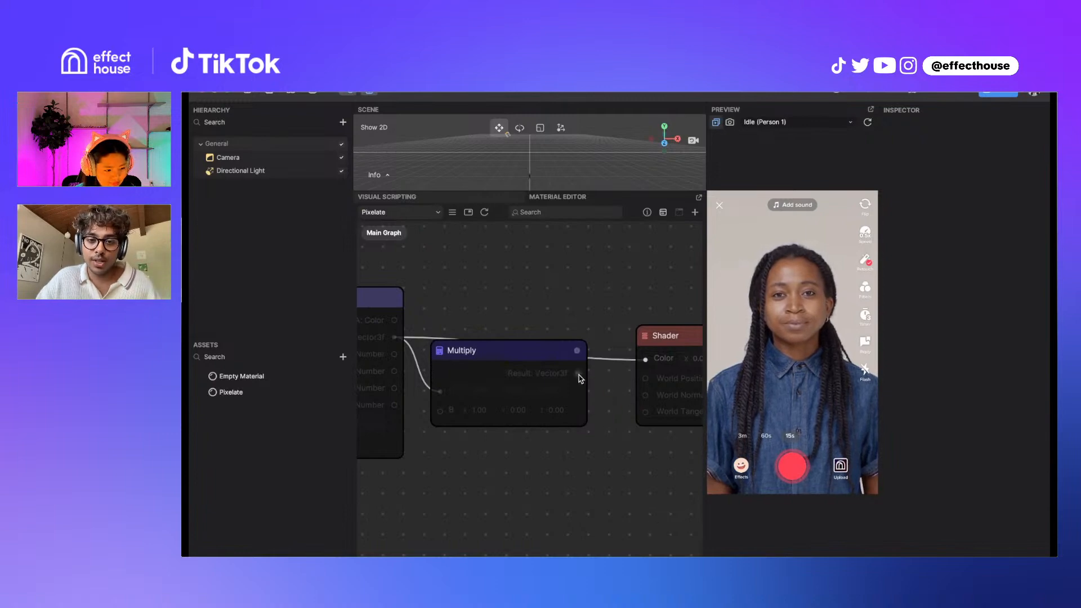
drag(578, 374, 645, 359)
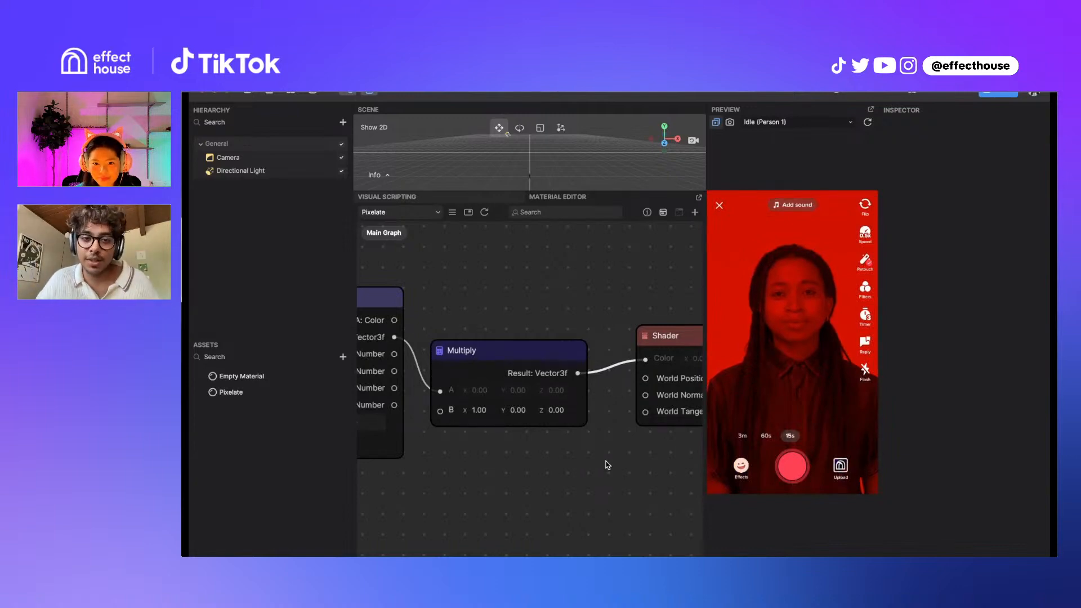
drag(549, 354, 569, 317)
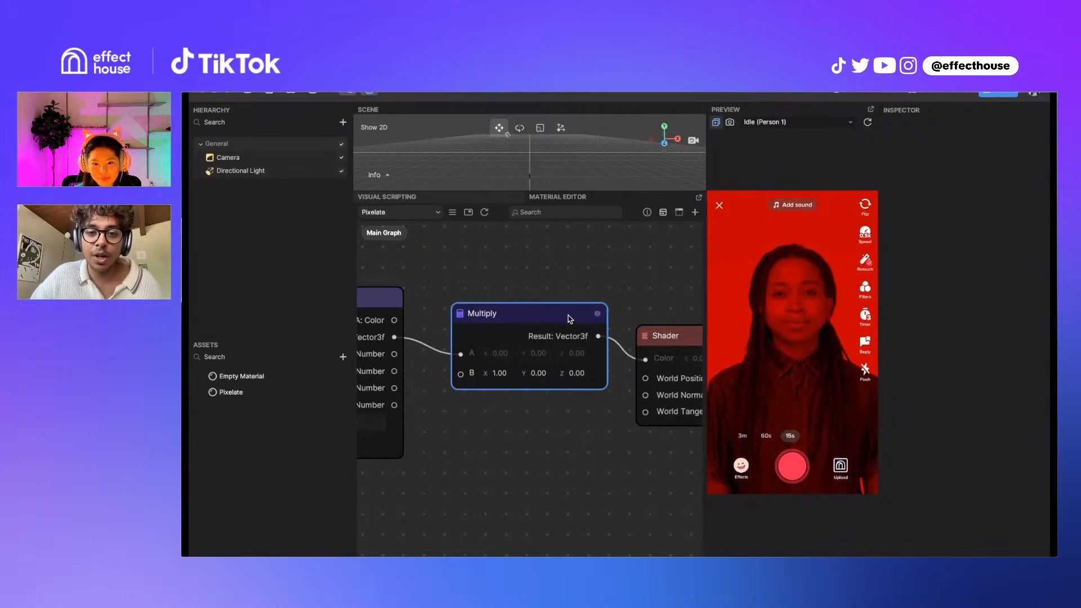
drag(666, 337, 655, 324)
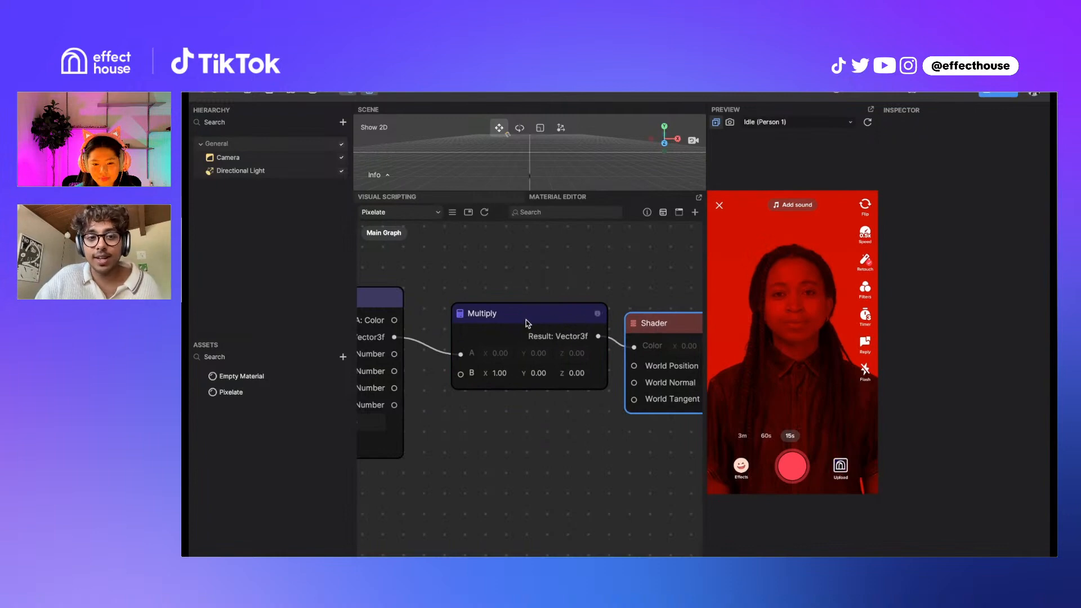
Reconnect the texture sampler's RGB output directly to the Shader's Color input and delete the Multiply node between them
drag(395, 336, 634, 347)
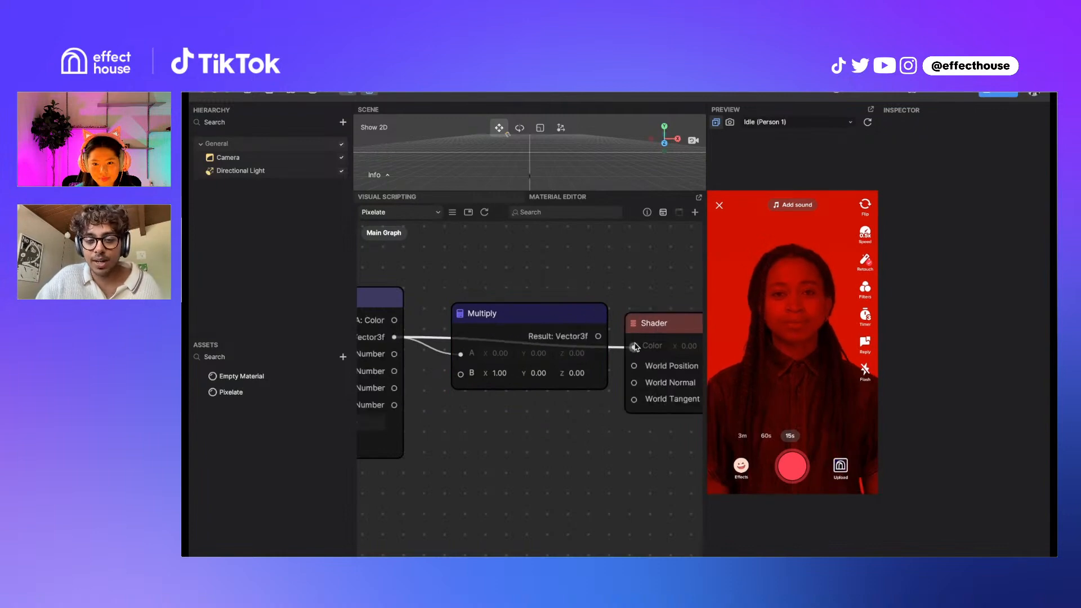
click(570, 321)
key(Delete)
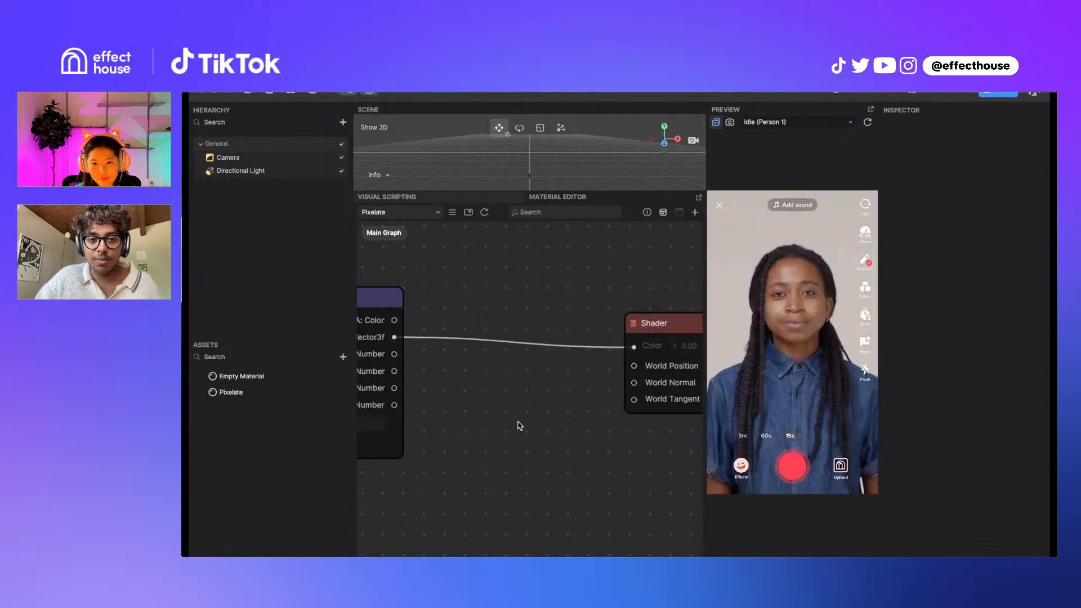
Examine the graph upstream of Sample Texture 2D, including the Texture Coord, Multiply, Round and Pixellation Amount nodes
scroll(520, 426, left, 10)
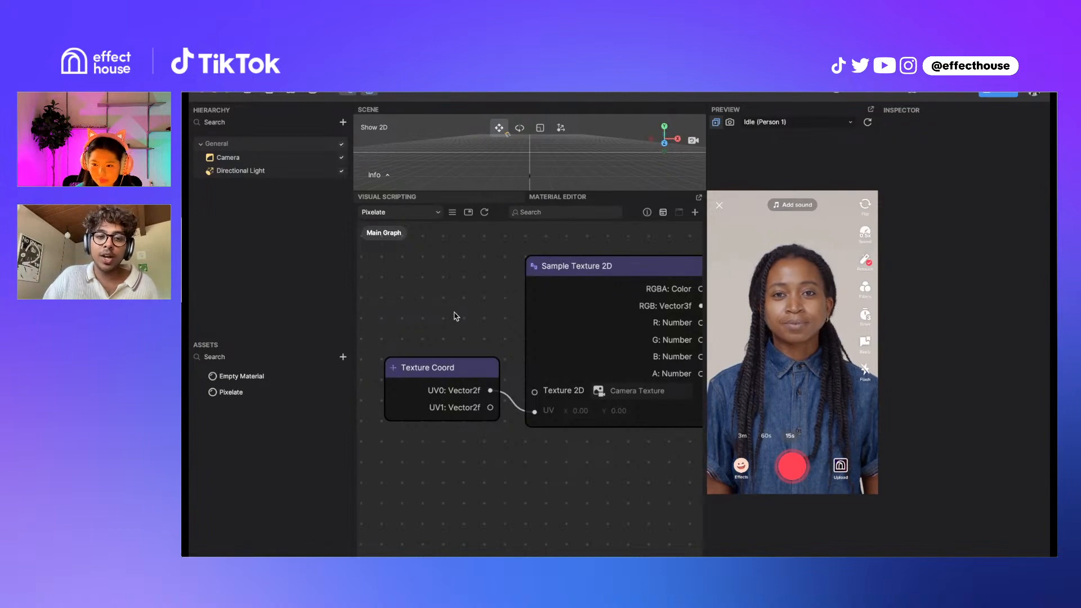
drag(382, 328, 509, 447)
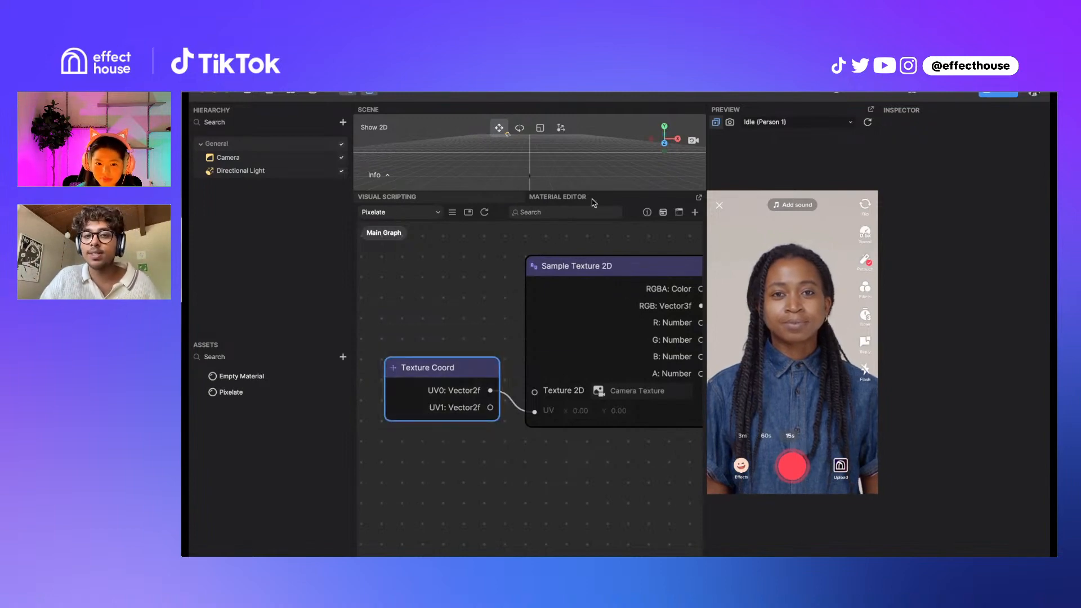
middle_drag(520, 511, 661, 494)
scroll(468, 483, down, 5)
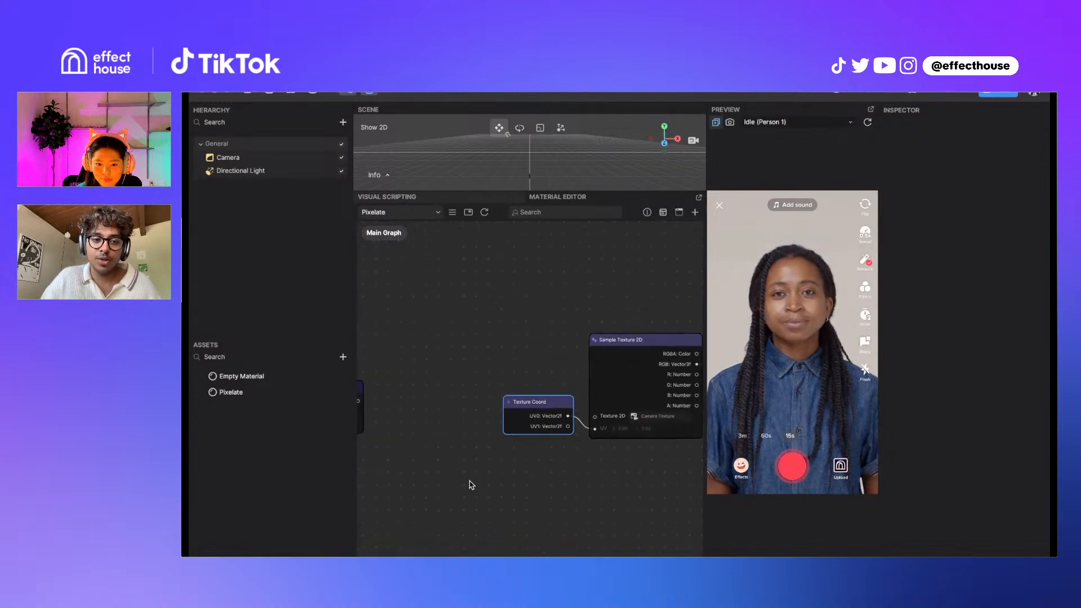
middle_drag(468, 483, 626, 439)
middle_drag(461, 480, 688, 469)
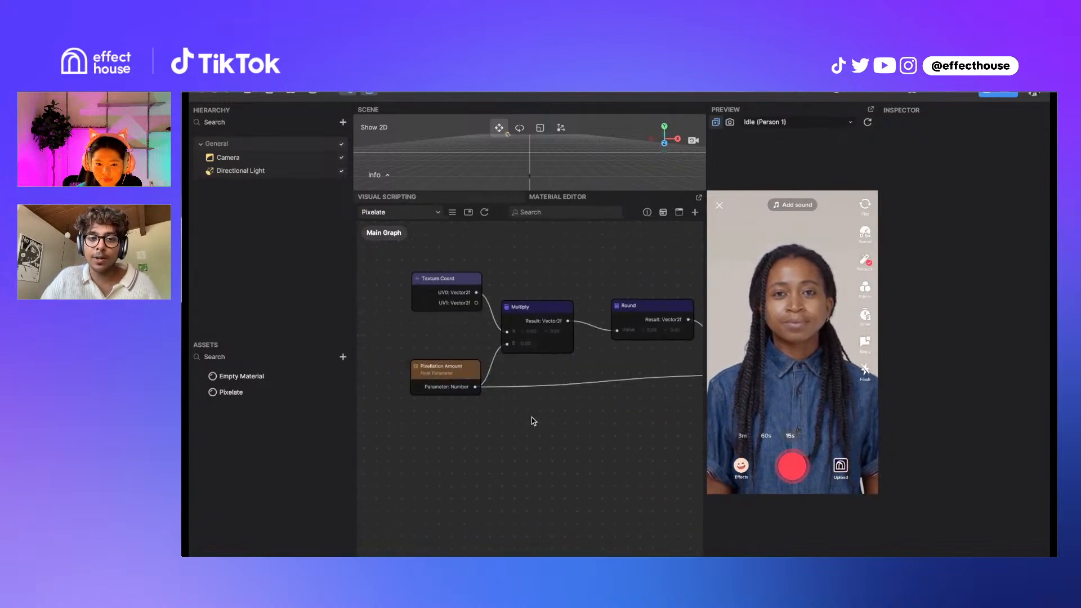
scroll(532, 421, up, 5)
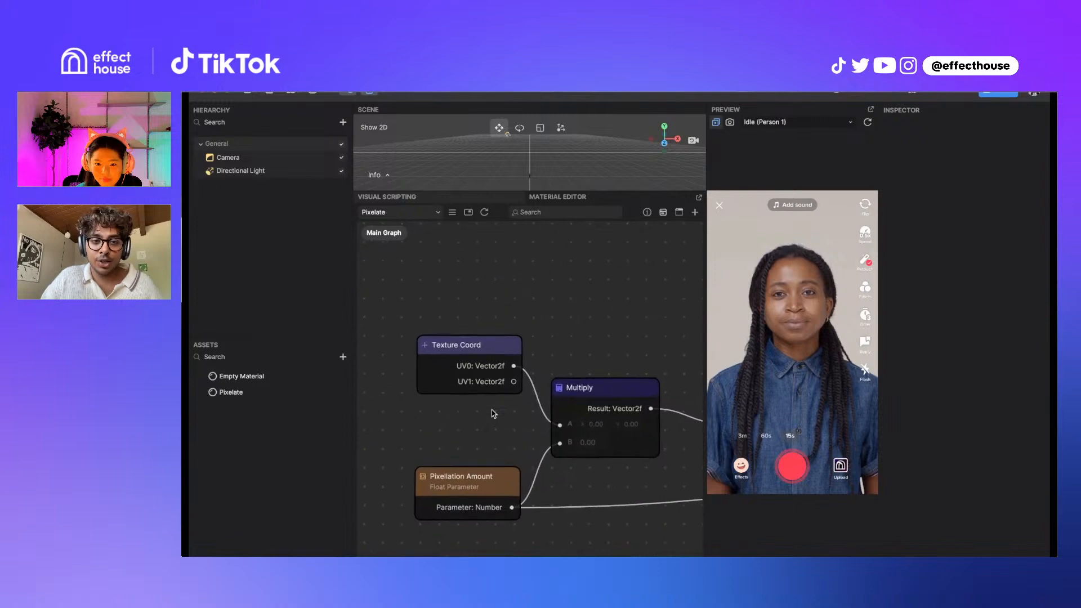
middle_drag(491, 411, 467, 398)
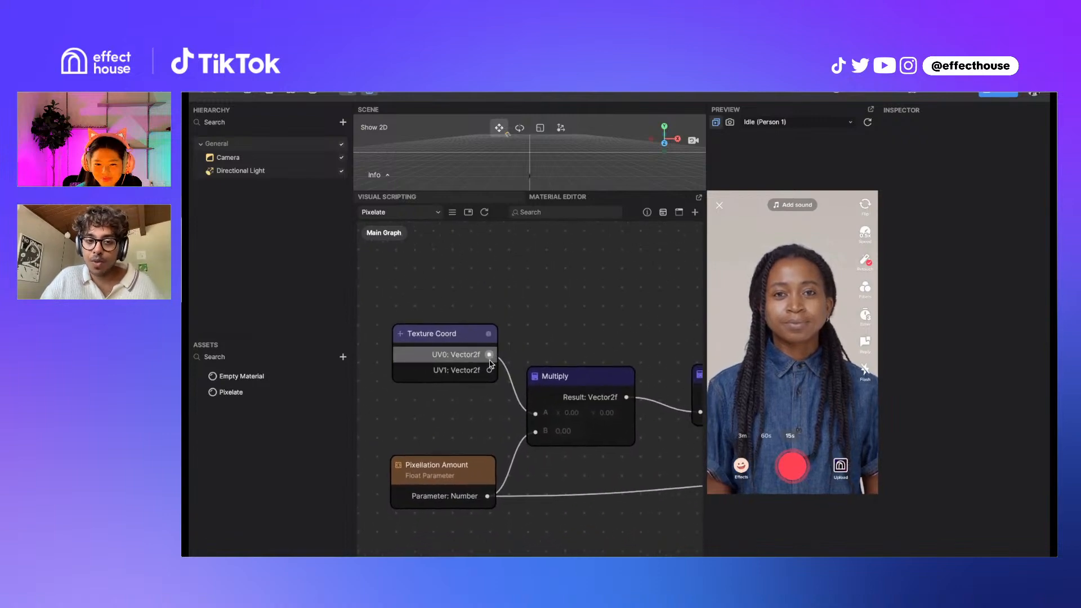
click(449, 473)
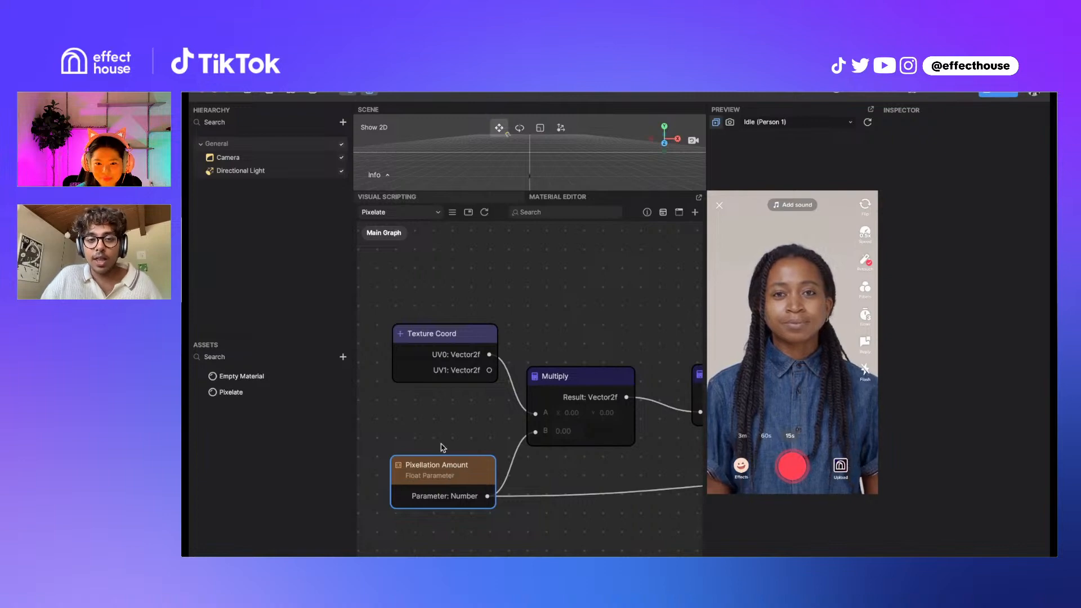
middle_drag(441, 446, 443, 415)
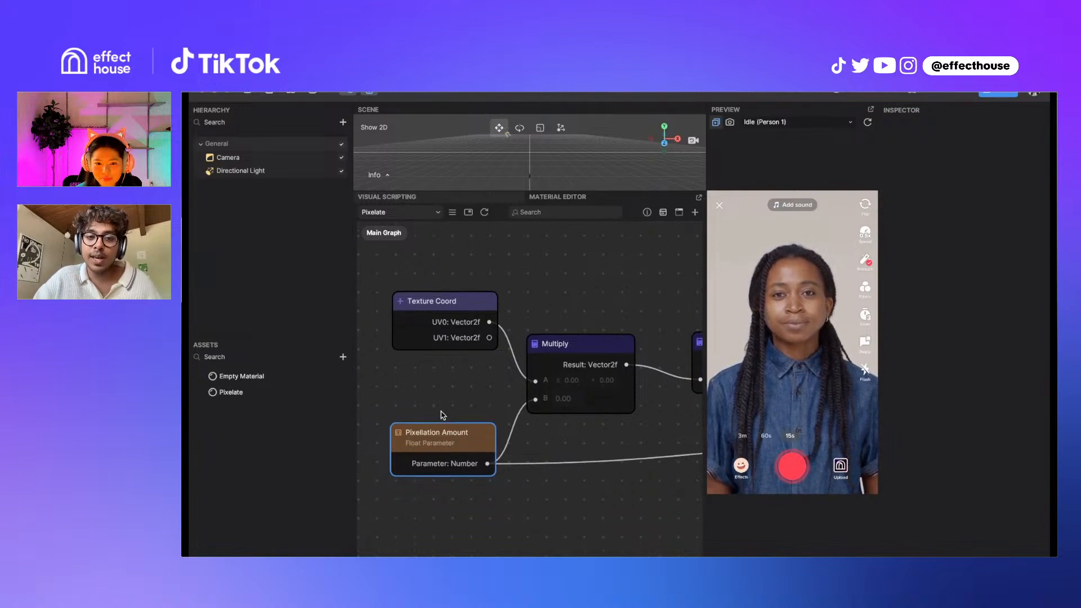
Add a Float parameter named Pixellation Amount to the graph's parameter list and remove this duplicate again
click(453, 216)
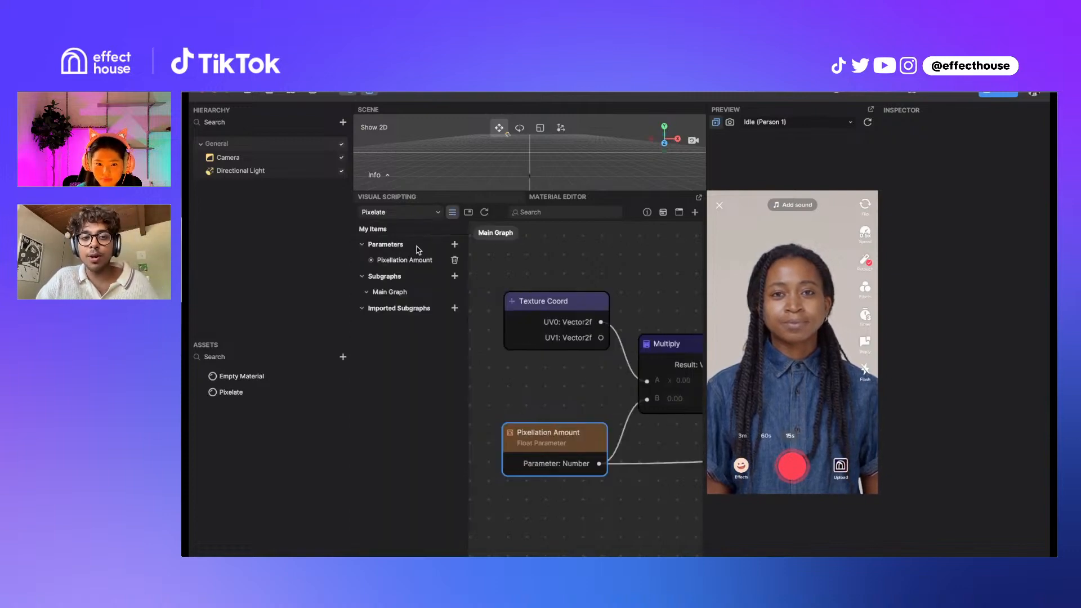
click(454, 245)
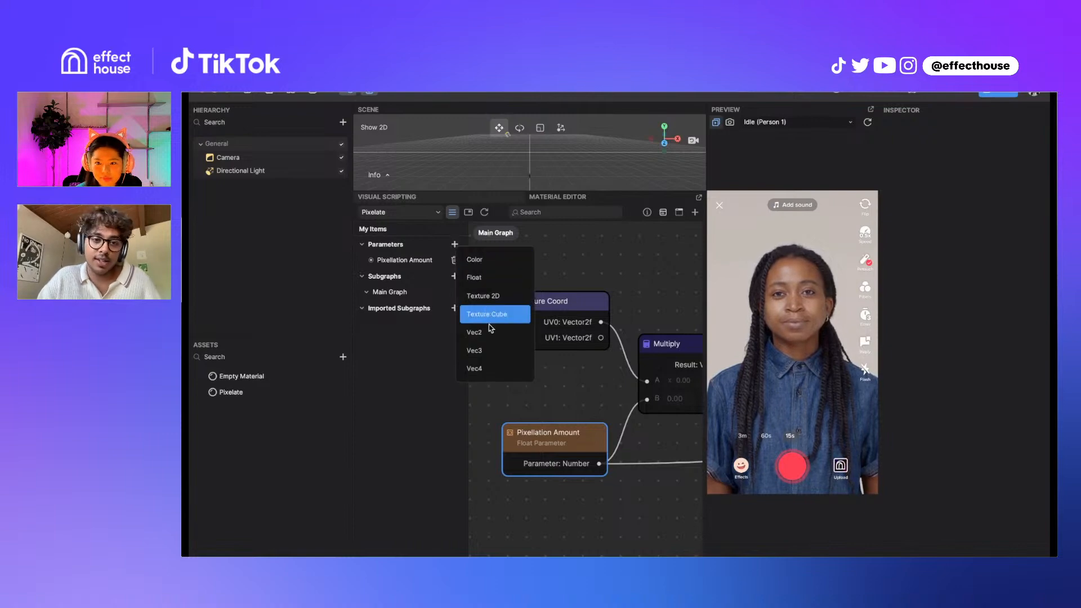
click(491, 279)
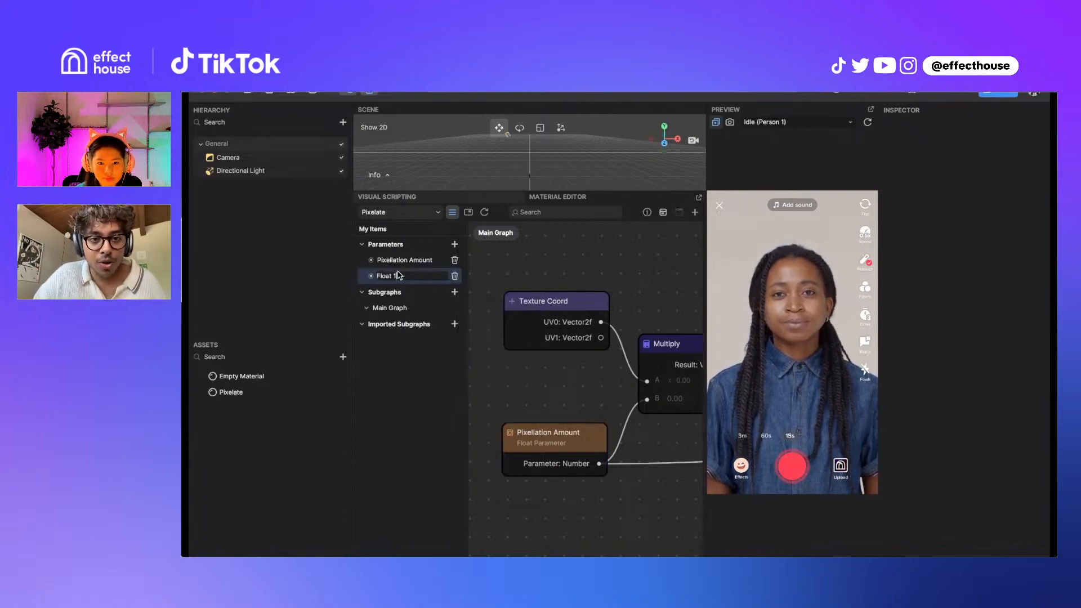
double_click(417, 275)
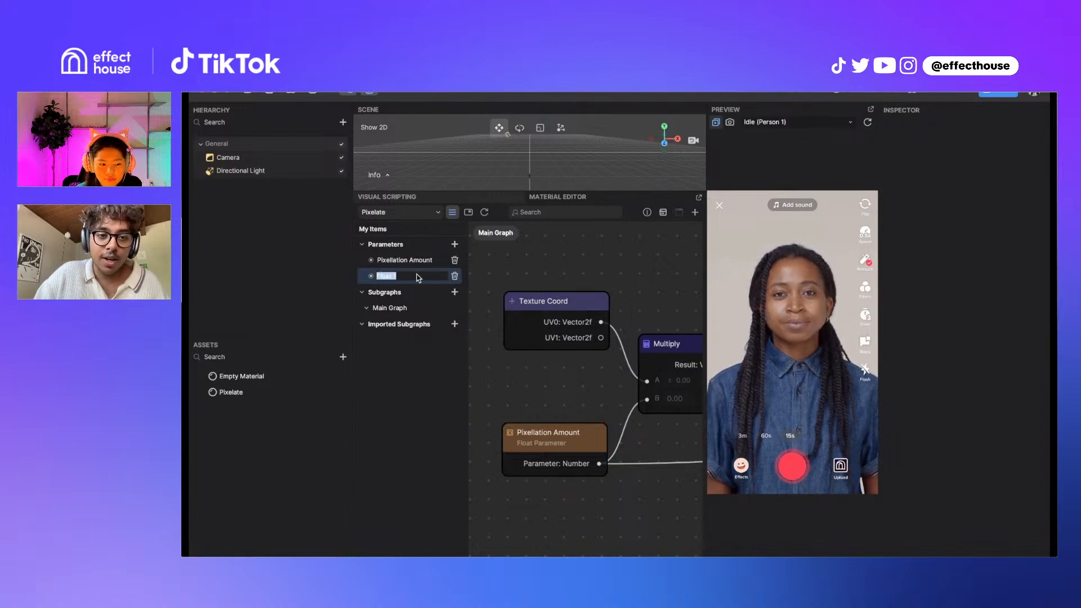
text(Pixellation)
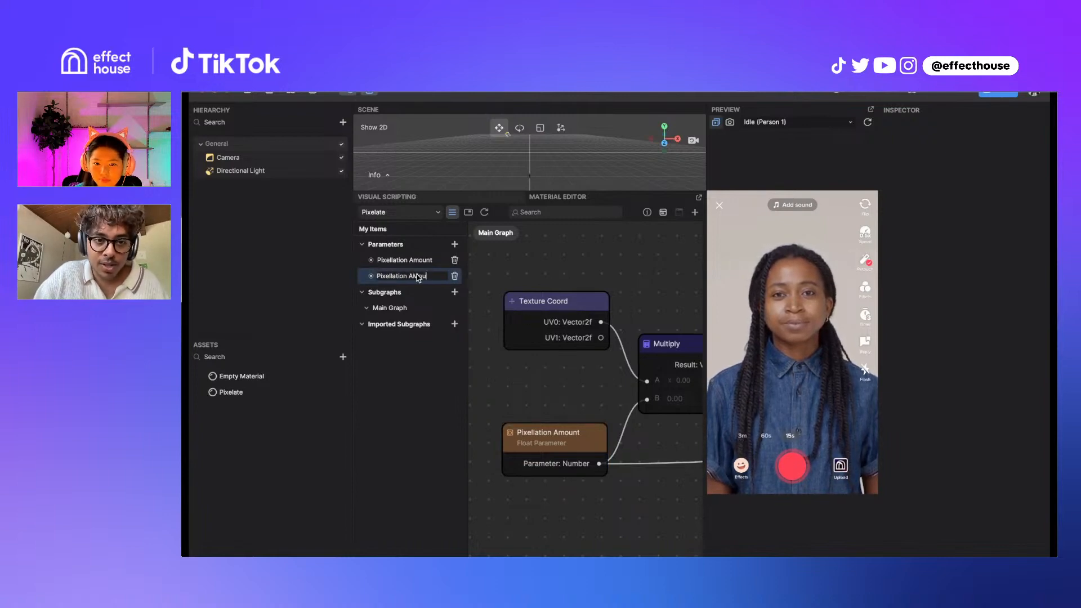
key(Return)
text(ellation Amount)
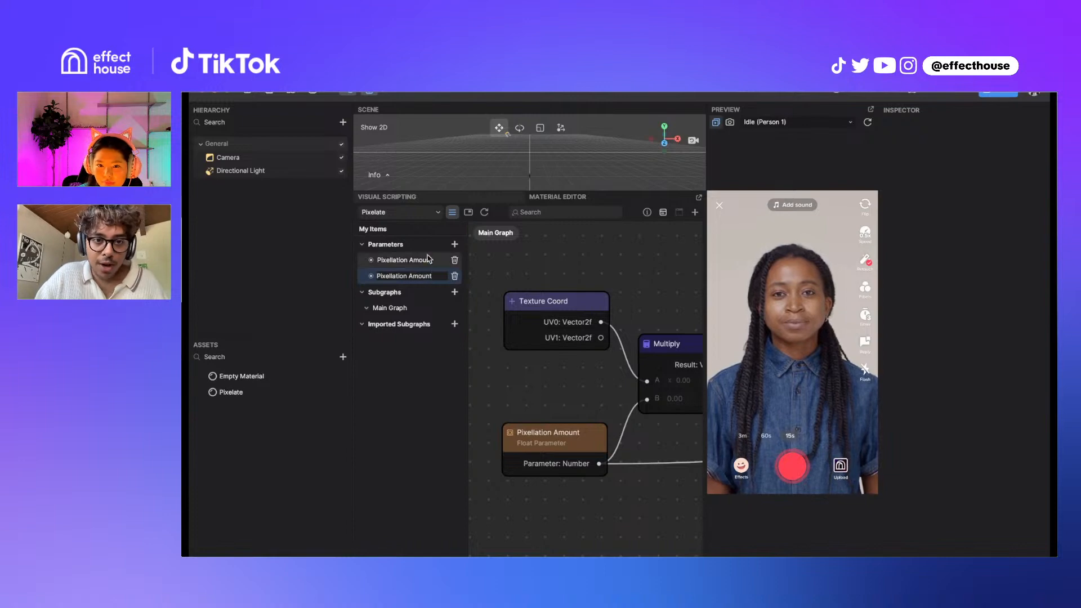
click(455, 276)
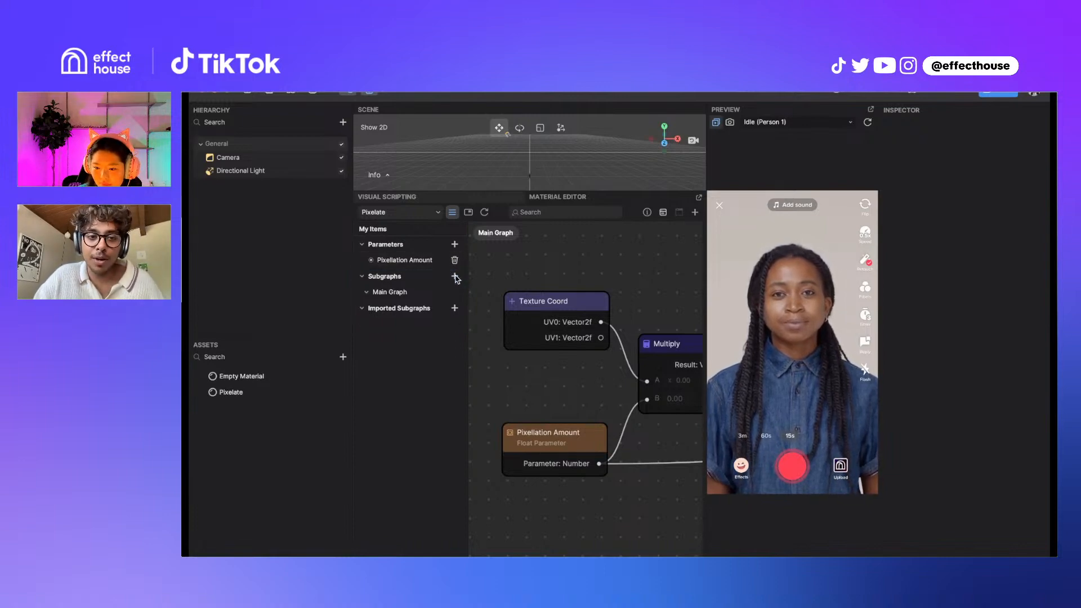
Place a second Pixellation Amount parameter node in the graph, in the empty space below the existing one
click(371, 260)
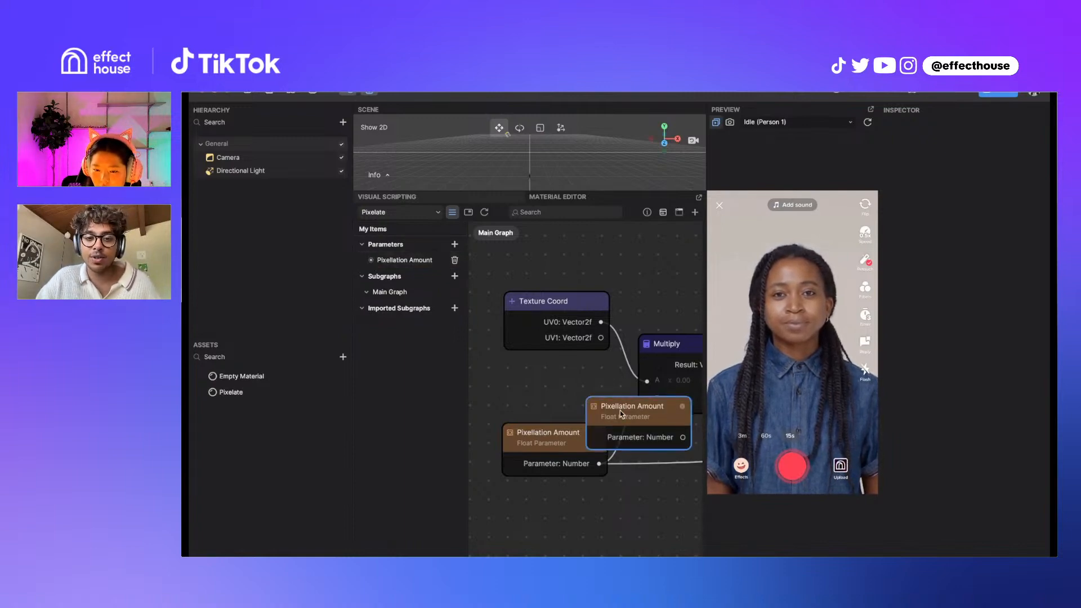
drag(621, 413, 539, 379)
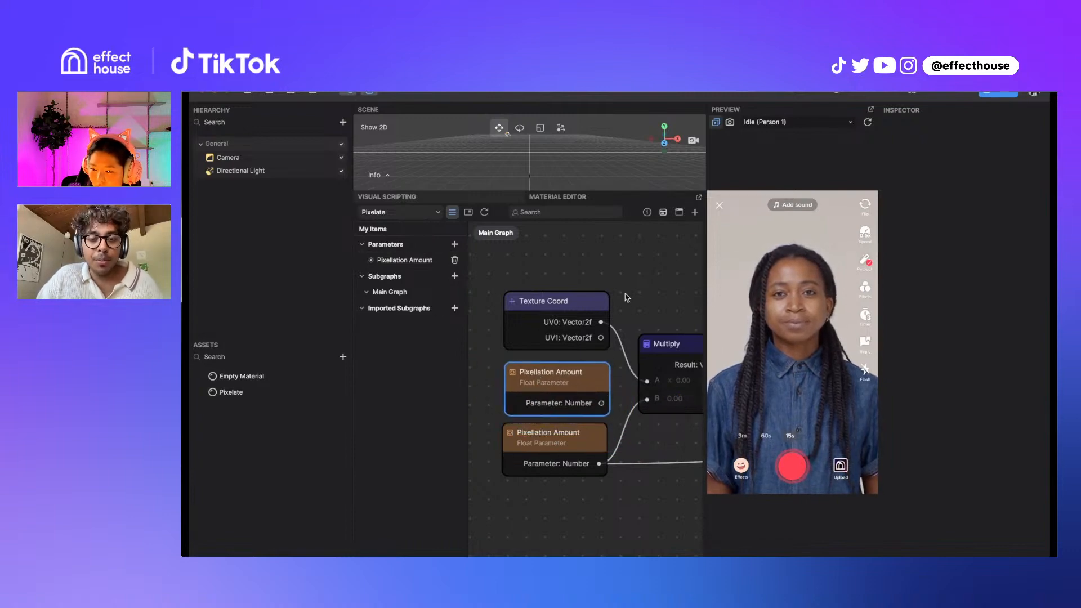
drag(627, 297, 573, 236)
drag(527, 314, 555, 460)
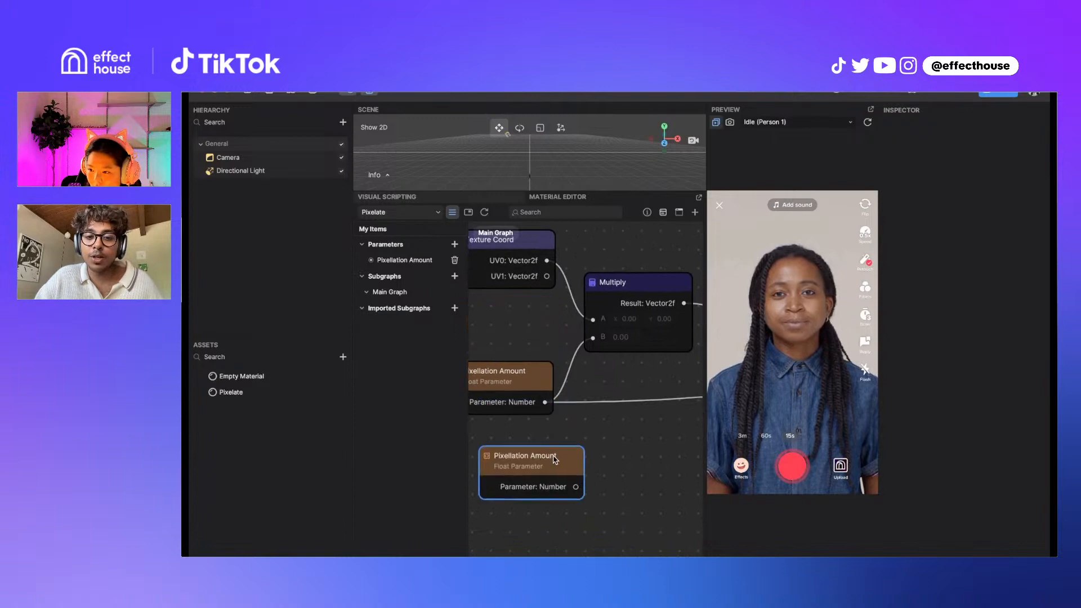
drag(647, 507, 678, 420)
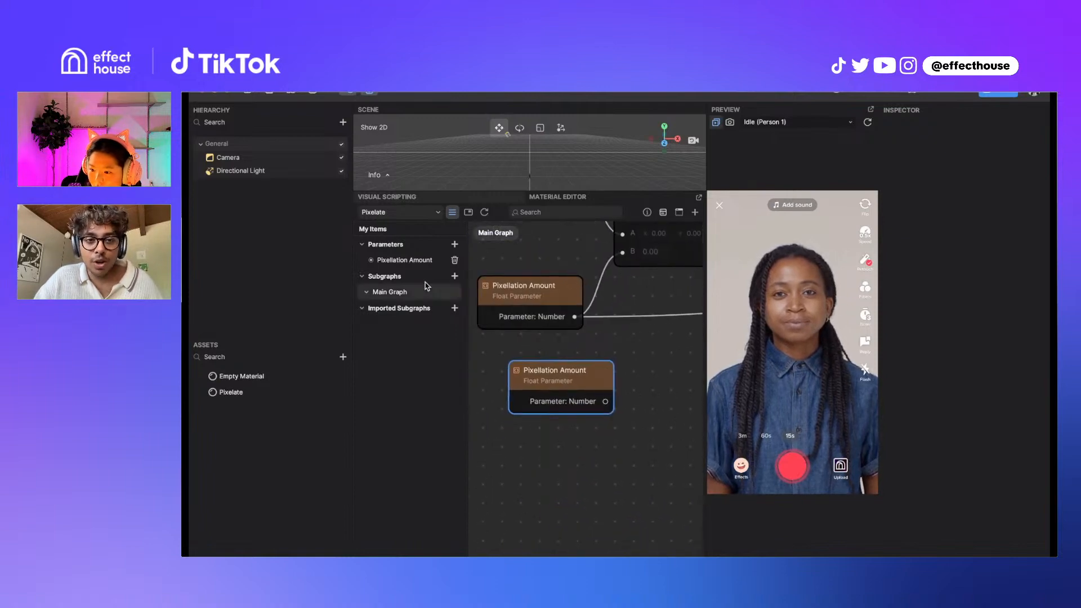
Inspect the Pixellation Amount parameter's details, including its precision and its minimum and maximum limits
click(648, 214)
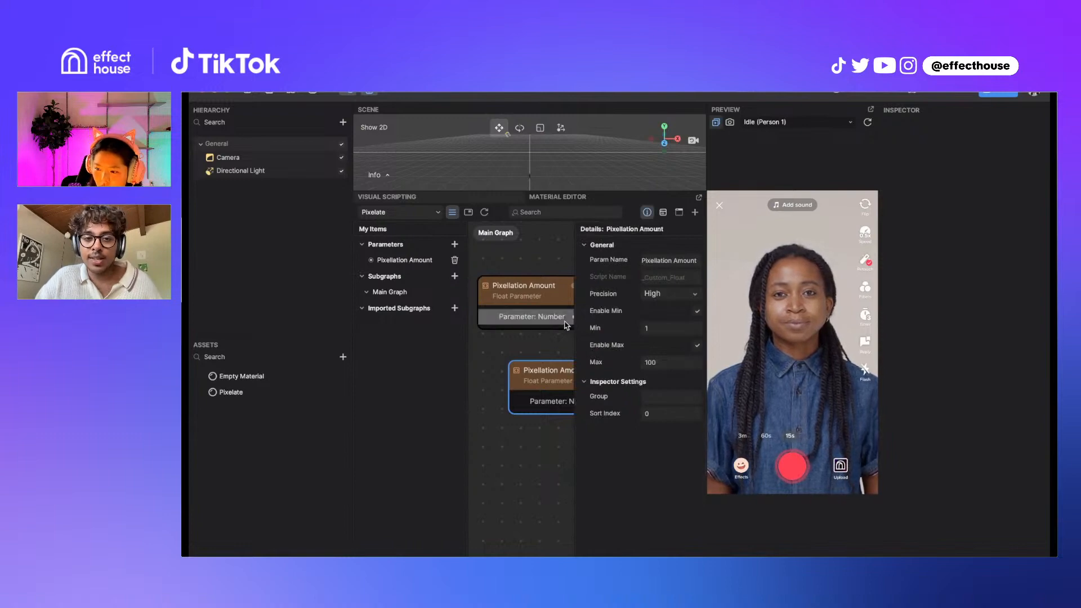
drag(561, 346, 468, 328)
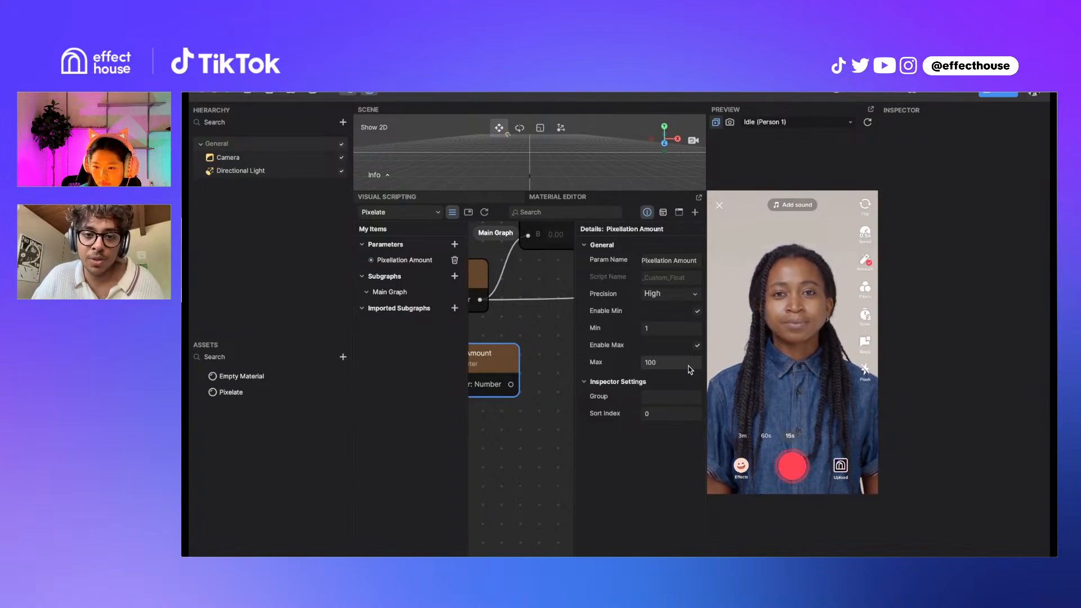
click(647, 212)
Delete the unconnected duplicate Pixellation Amount node from the graph
middle_drag(676, 353, 689, 356)
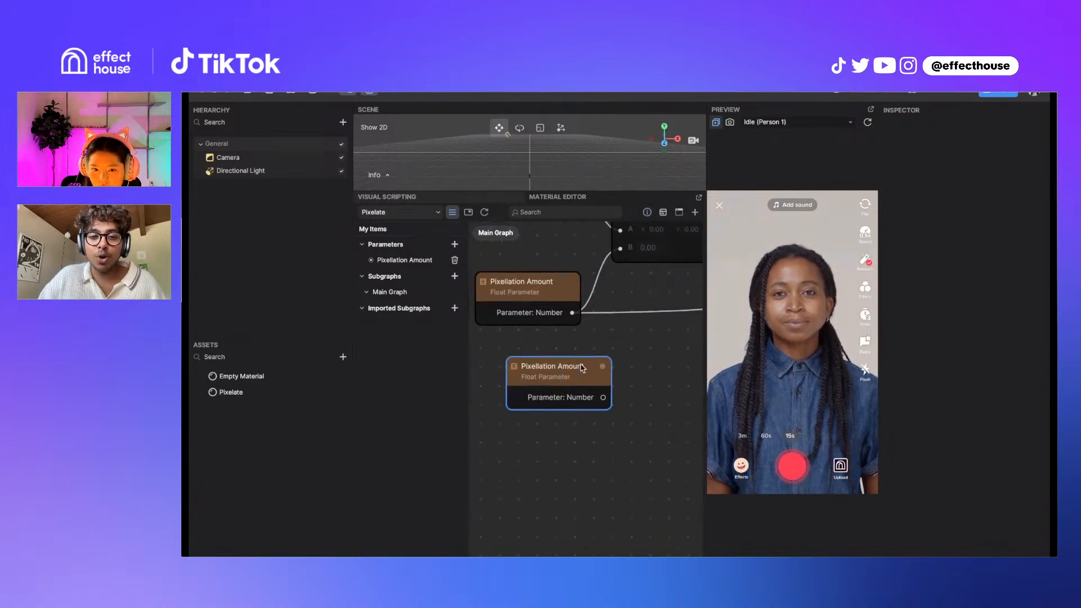
click(577, 367)
key(Delete)
Delete the Texture Coord node that feeds the Sample Texture 2D node in the Pixelate graph
middle_drag(628, 400, 440, 498)
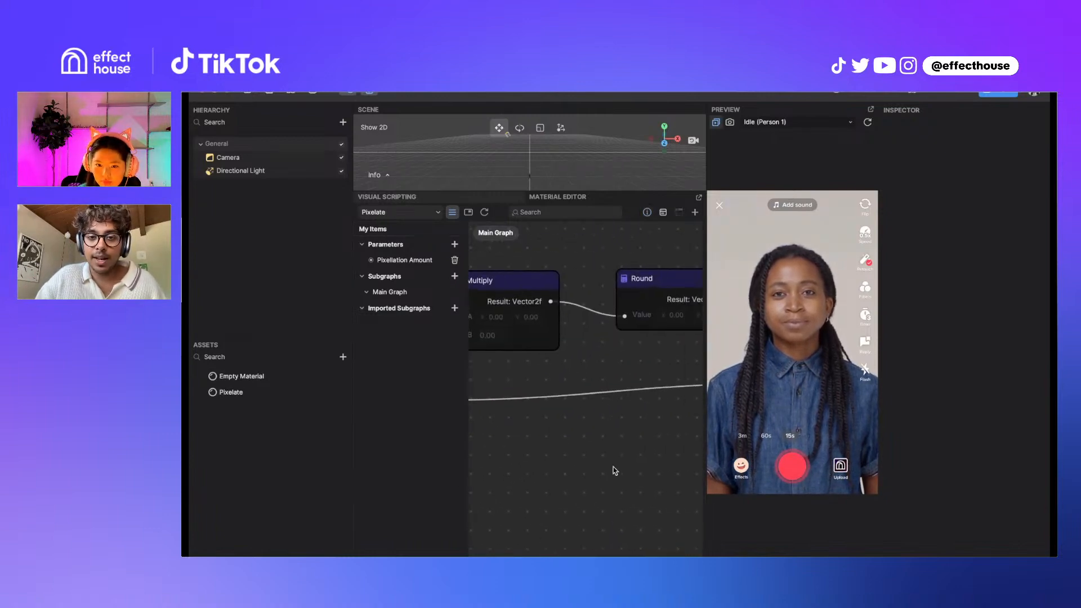
middle_drag(614, 467, 444, 482)
middle_drag(610, 436, 462, 417)
middle_drag(603, 404, 524, 403)
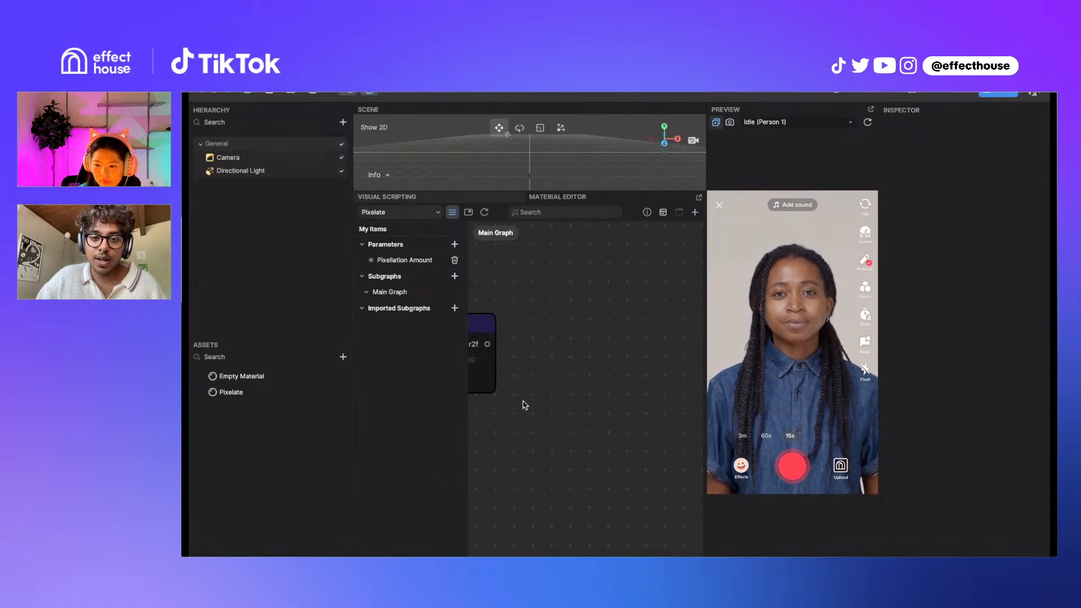
scroll(524, 403, down, 3)
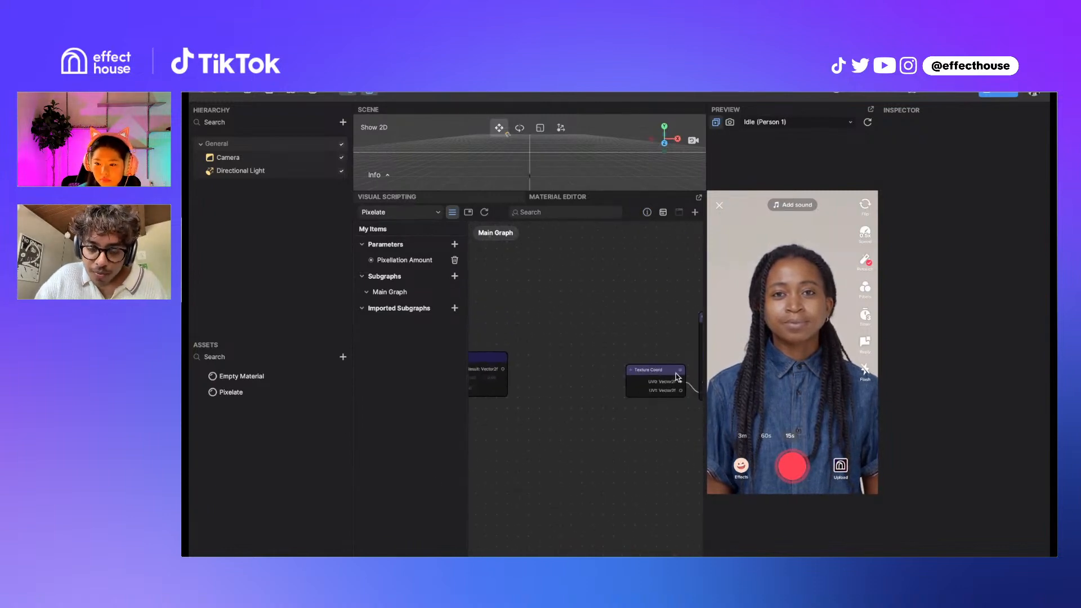
drag(667, 369, 613, 362)
key(Delete)
Move the Sample Texture 2D node closer to the Divide node and connect Divide's result to its UV input
drag(503, 370, 703, 391)
click(677, 442)
middle_drag(675, 438, 616, 428)
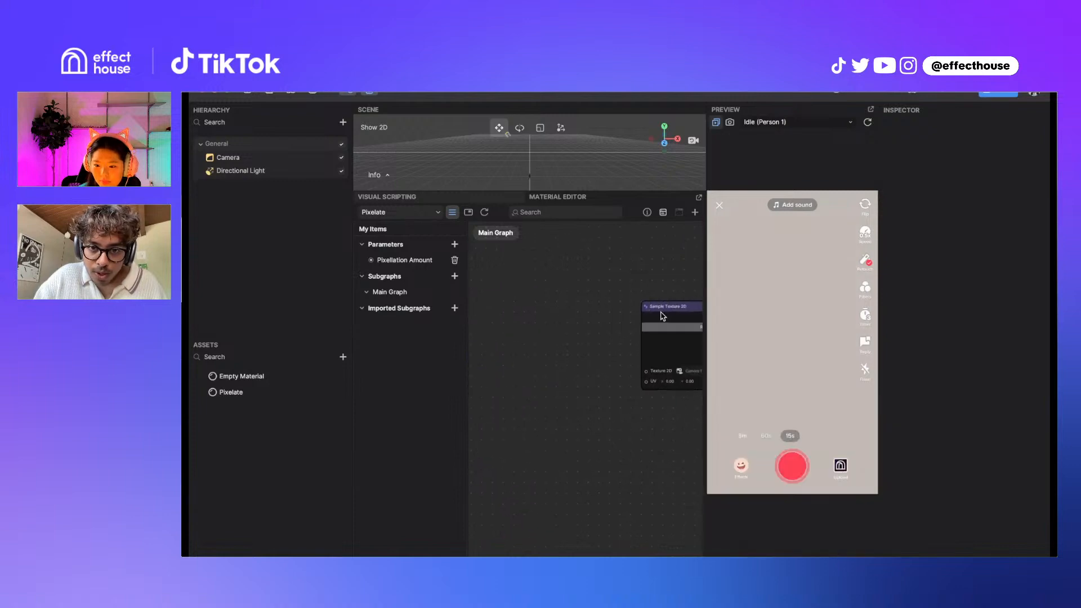
drag(662, 309, 538, 324)
middle_drag(566, 419, 684, 394)
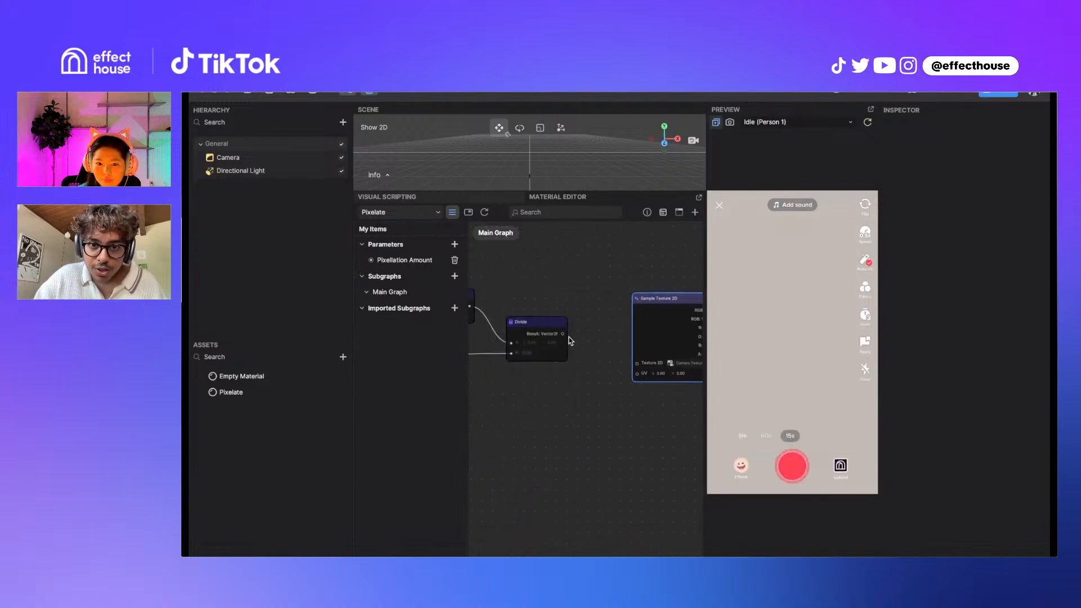
drag(563, 335, 640, 376)
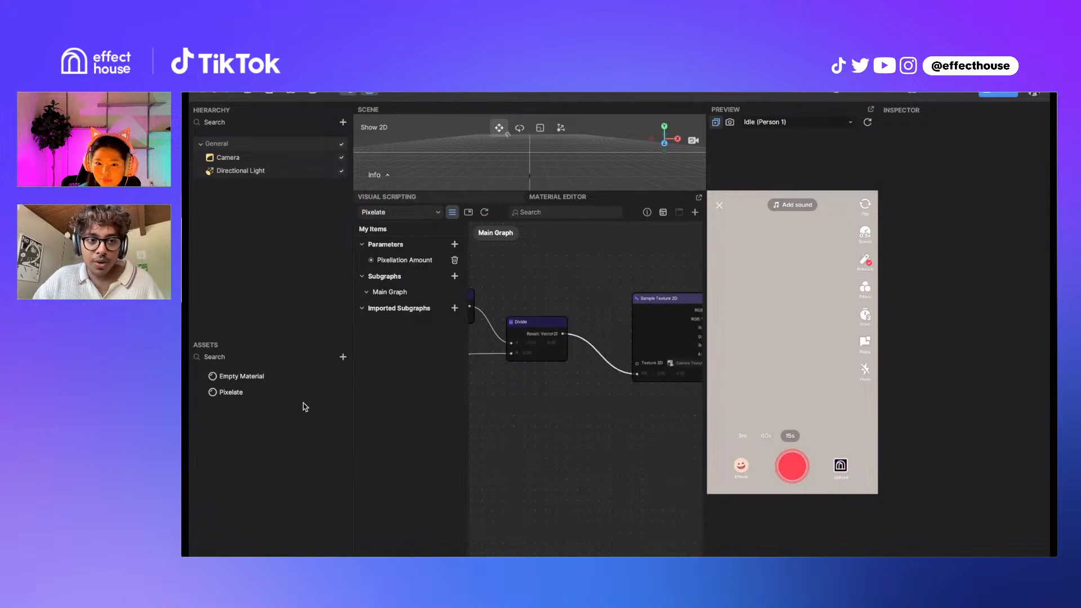
Set the Pixelate material's Pixellation Amount to 78.40
click(270, 393)
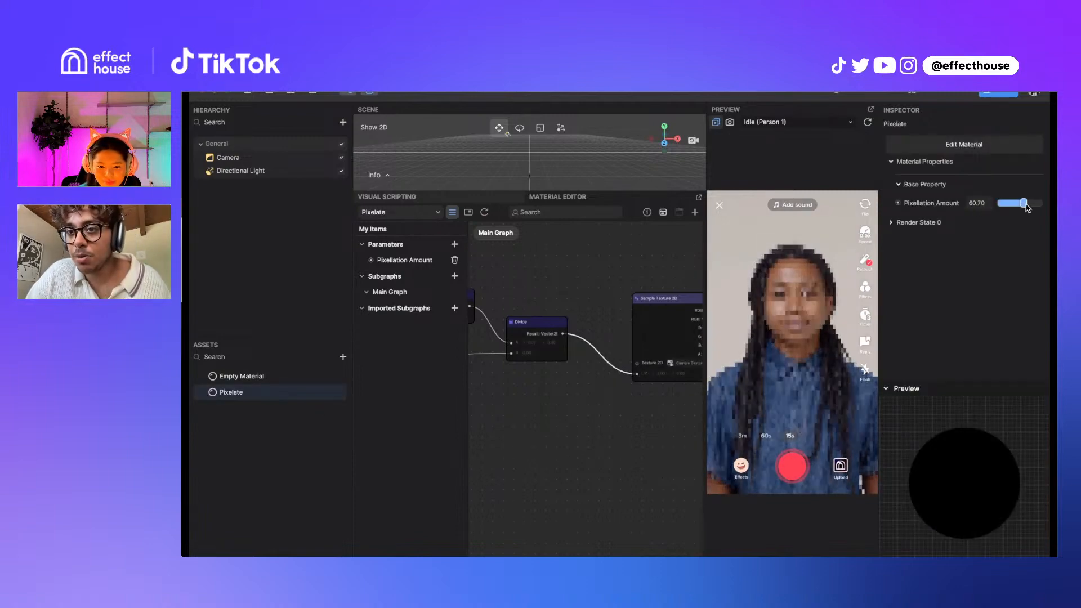
drag(1026, 206, 1031, 207)
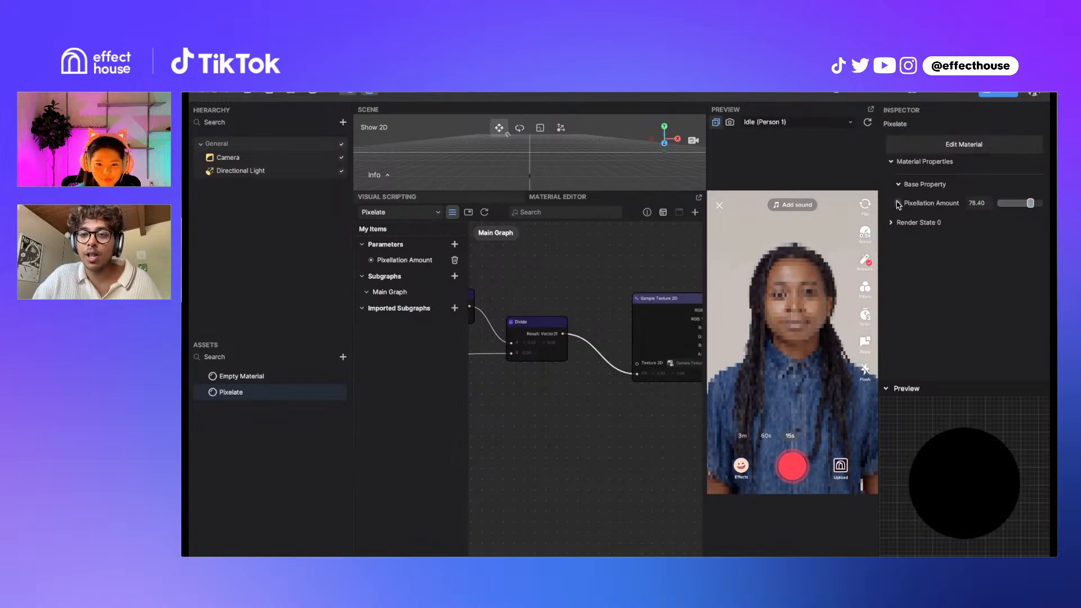
Add a Set Pixellation Amount node for the Pixelate material to the visual scripting graph
click(898, 203)
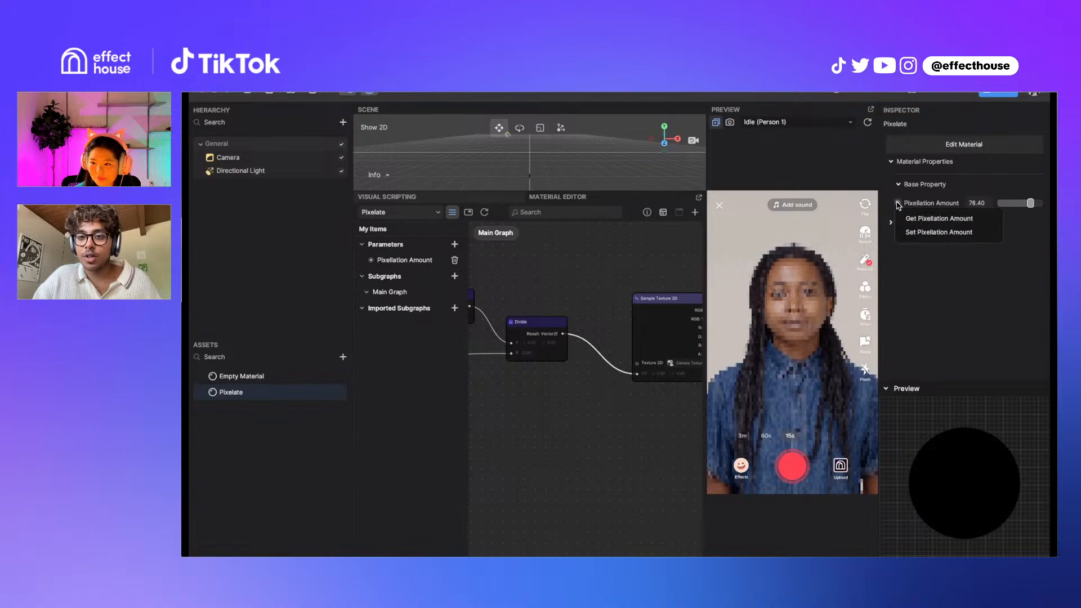
click(937, 233)
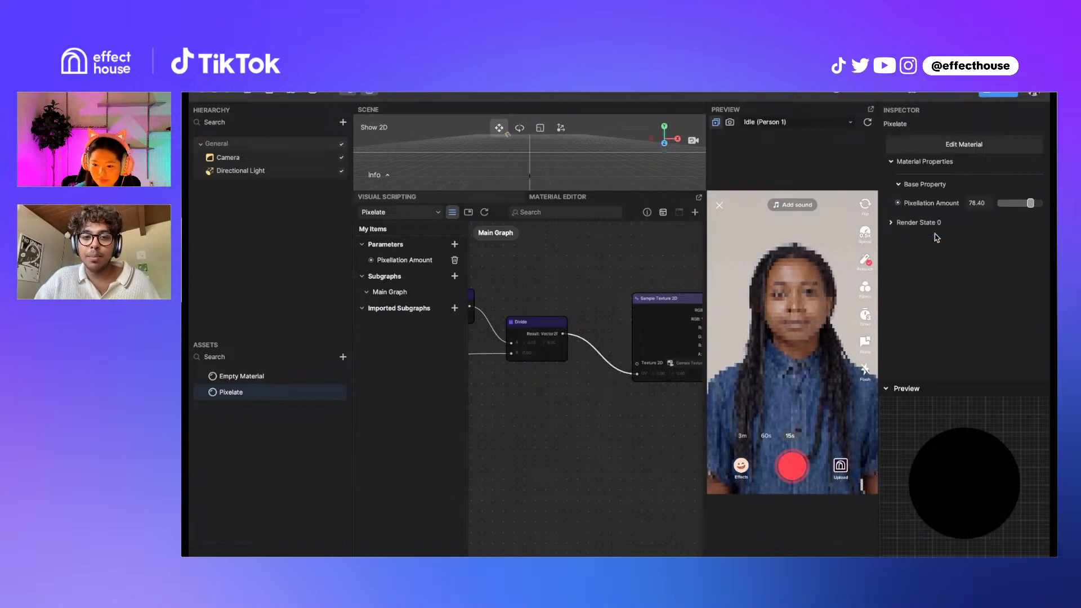
click(444, 197)
drag(539, 307, 429, 294)
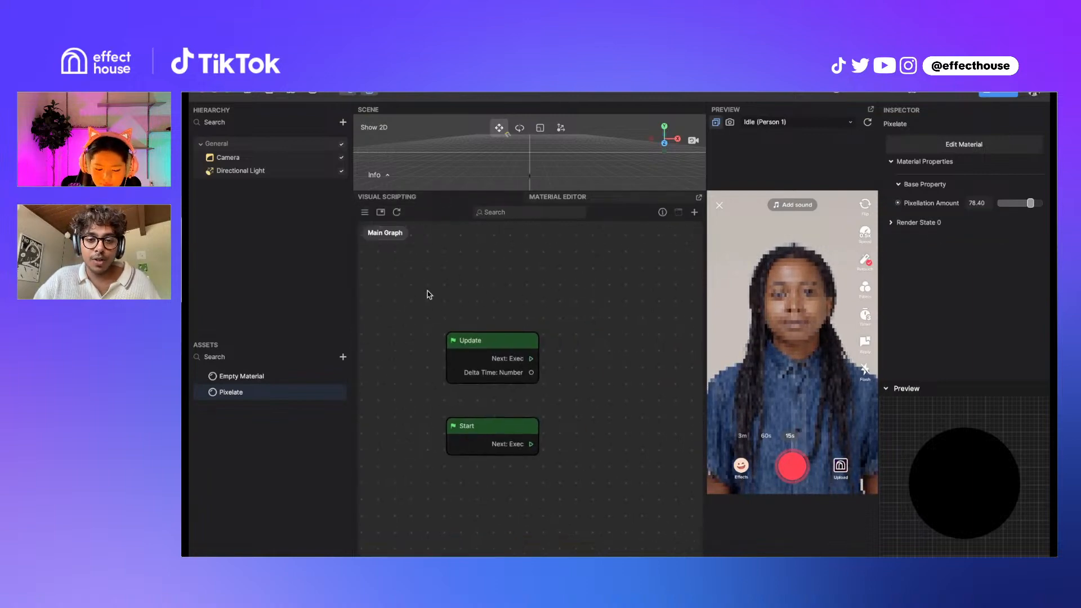
scroll(411, 293, down, 5)
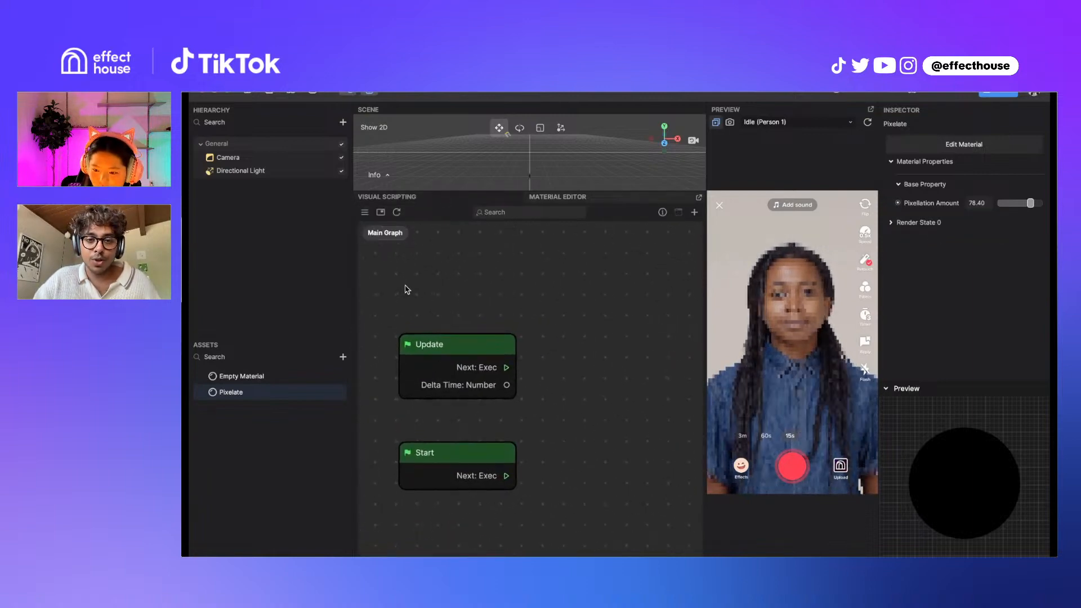
click(899, 203)
click(912, 232)
scroll(553, 409, up, 4)
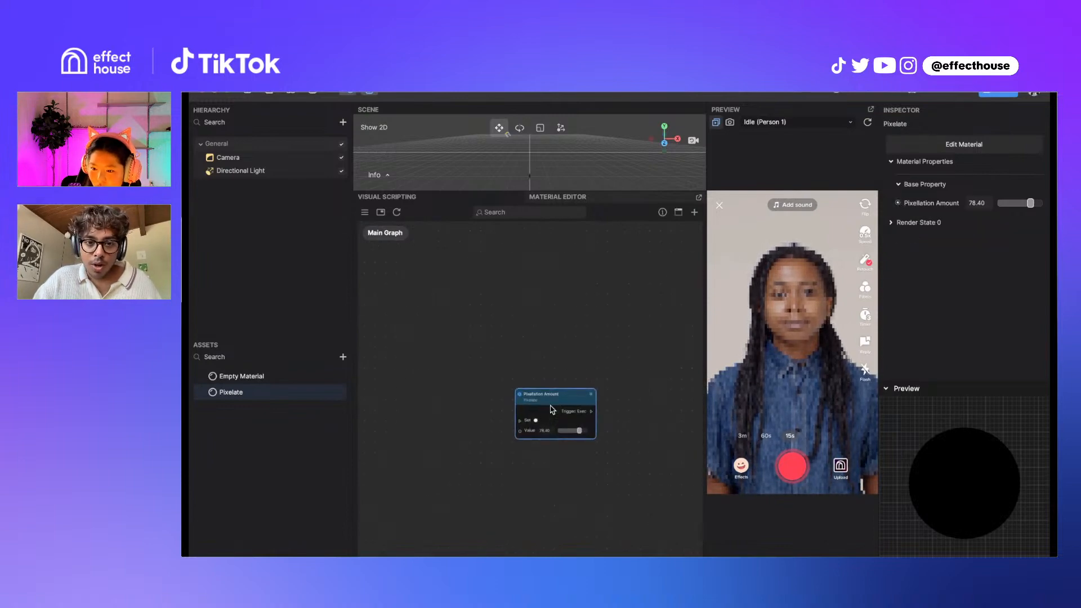
Move the Pixellation Amount setter node to clear space in the visual scripting graph, and delete it
drag(543, 392, 481, 256)
scroll(482, 310, up, 4)
middle_drag(482, 308, 542, 379)
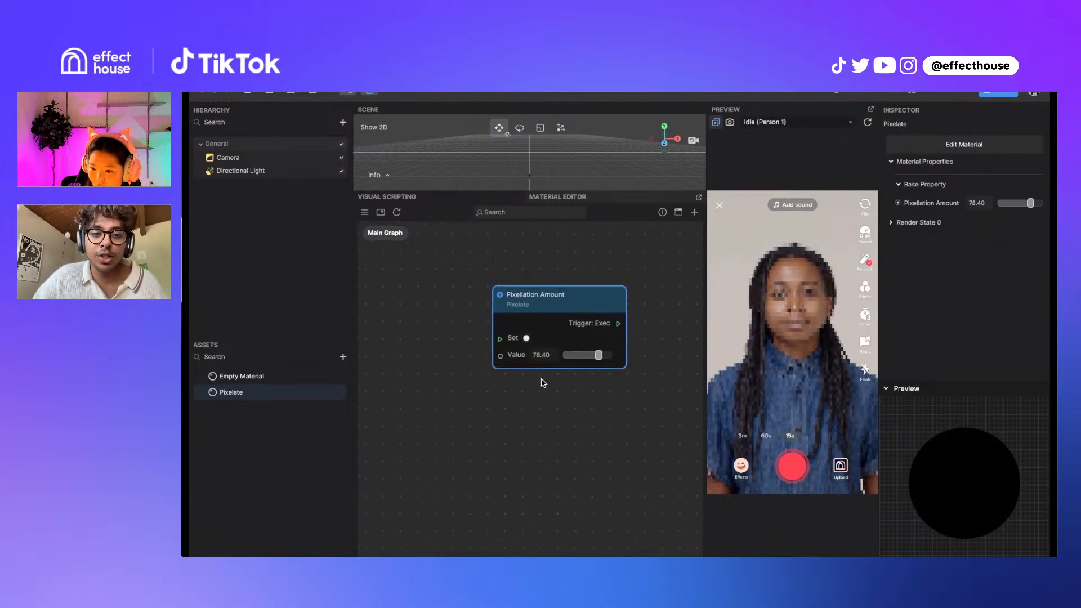
scroll(542, 379, up, 3)
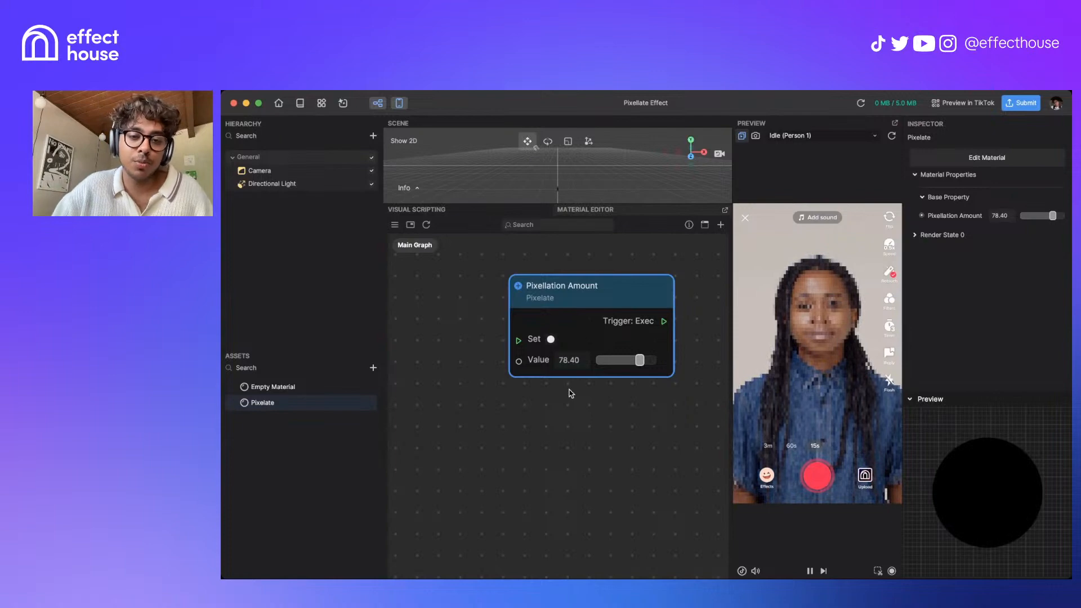
key(Delete)
Return to the Pixelate material graph and hide its list of parameters and subgraphs
click(637, 211)
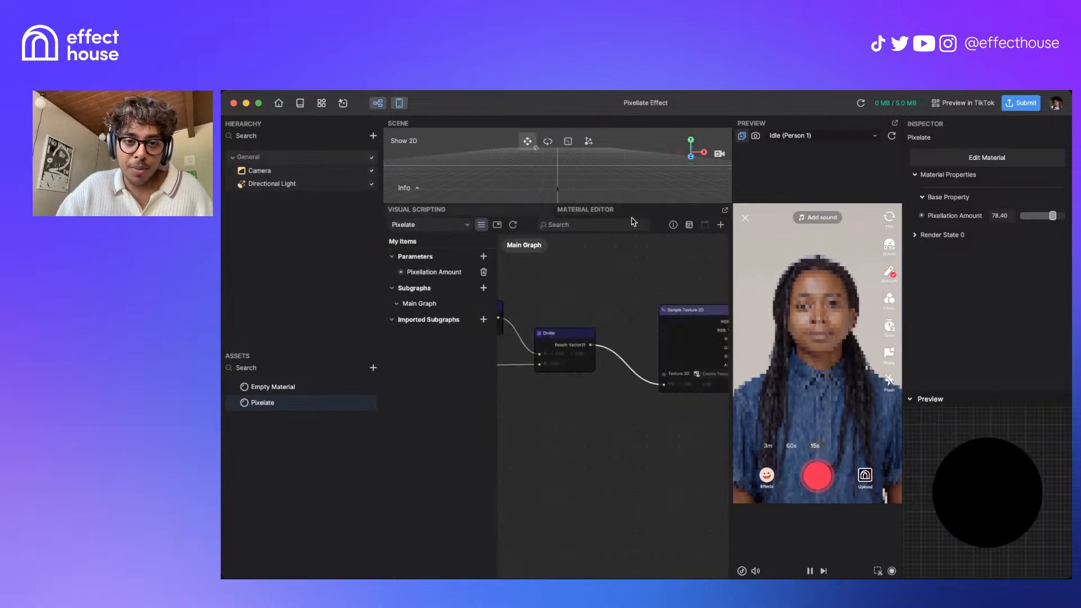
click(481, 225)
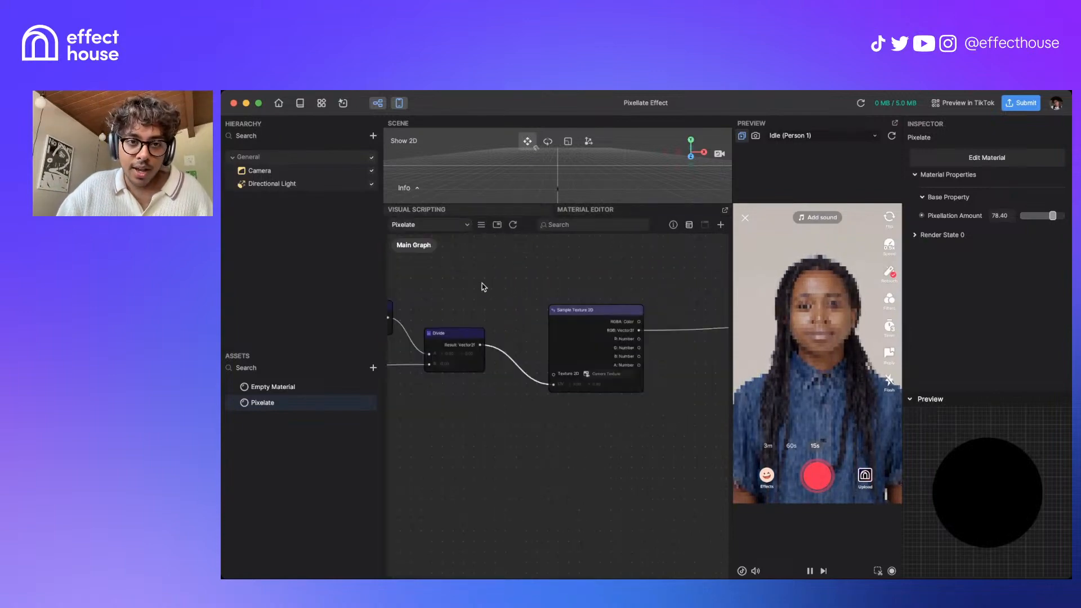
middle_drag(483, 285, 701, 287)
middle_drag(514, 277, 641, 277)
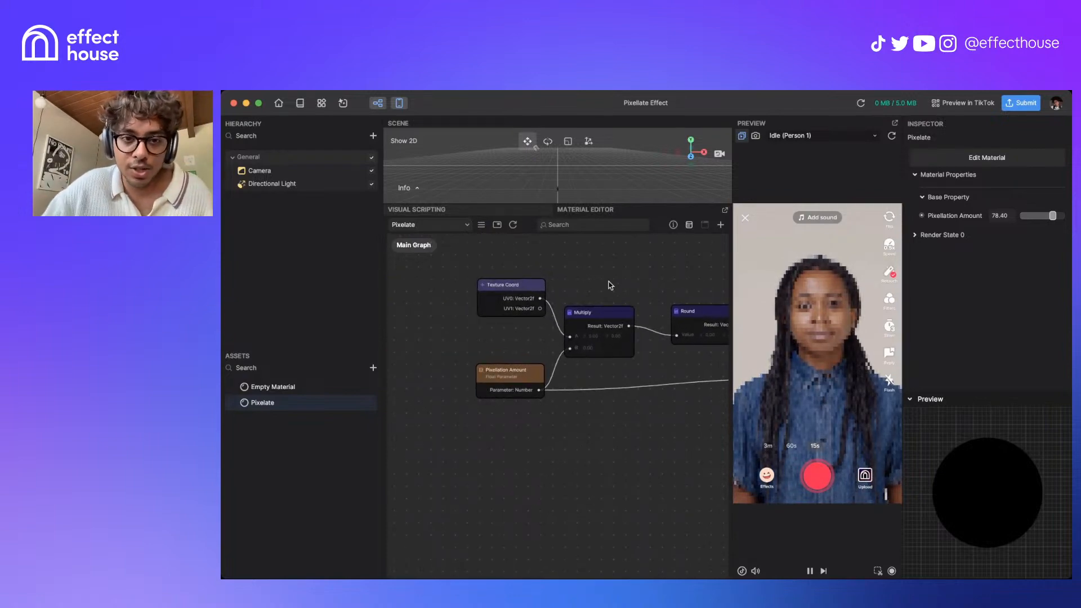
scroll(554, 284, up, 5)
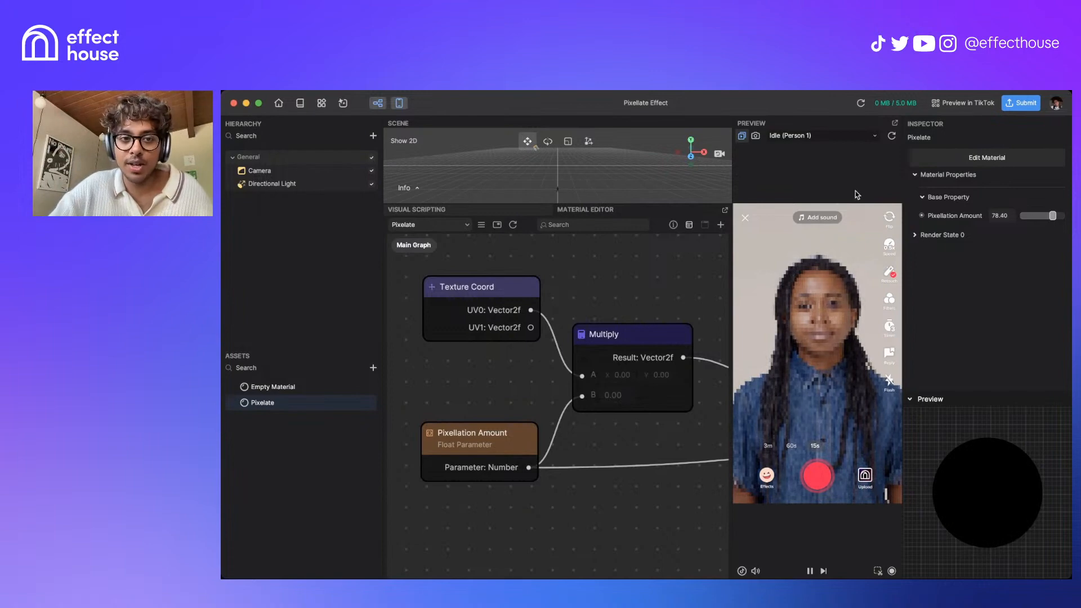
Enclose the Texture Coord, Pixellation Amount and Multiply nodes in a comment box
drag(424, 268, 721, 483)
key(c)
middle_drag(579, 293, 594, 317)
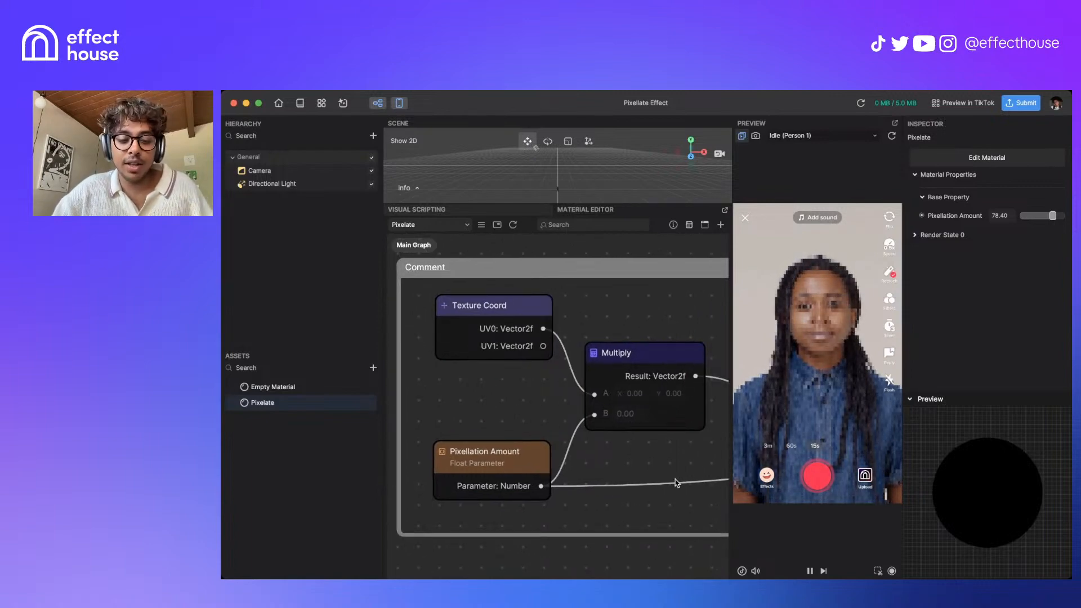
Rename the comment box around the multiplication nodes as "uv * pixellation intensity"
double_click(603, 270)
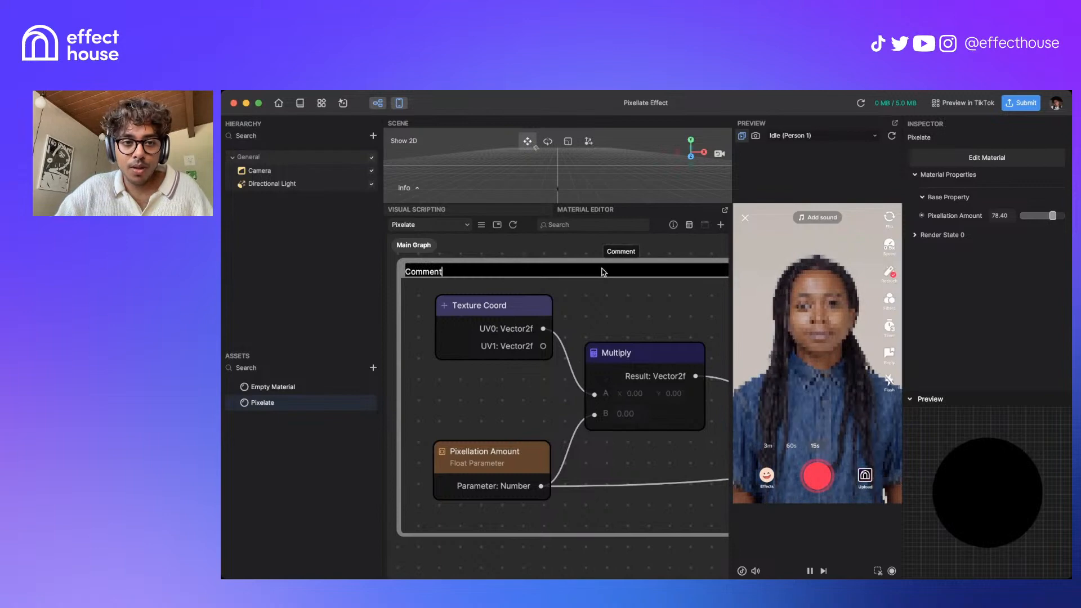
key(BackSpace)
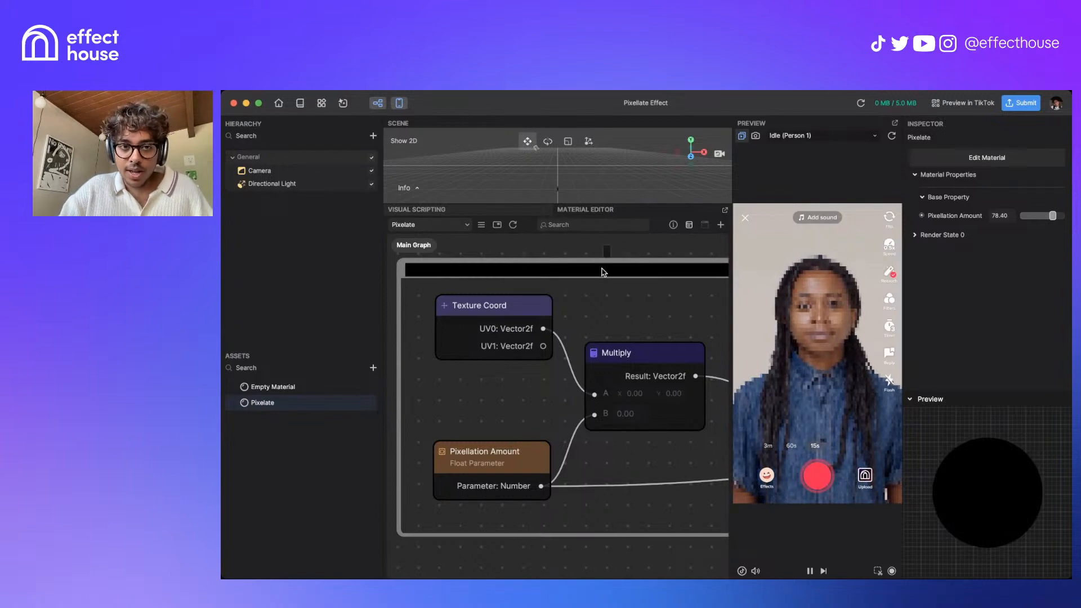
text(uv * )
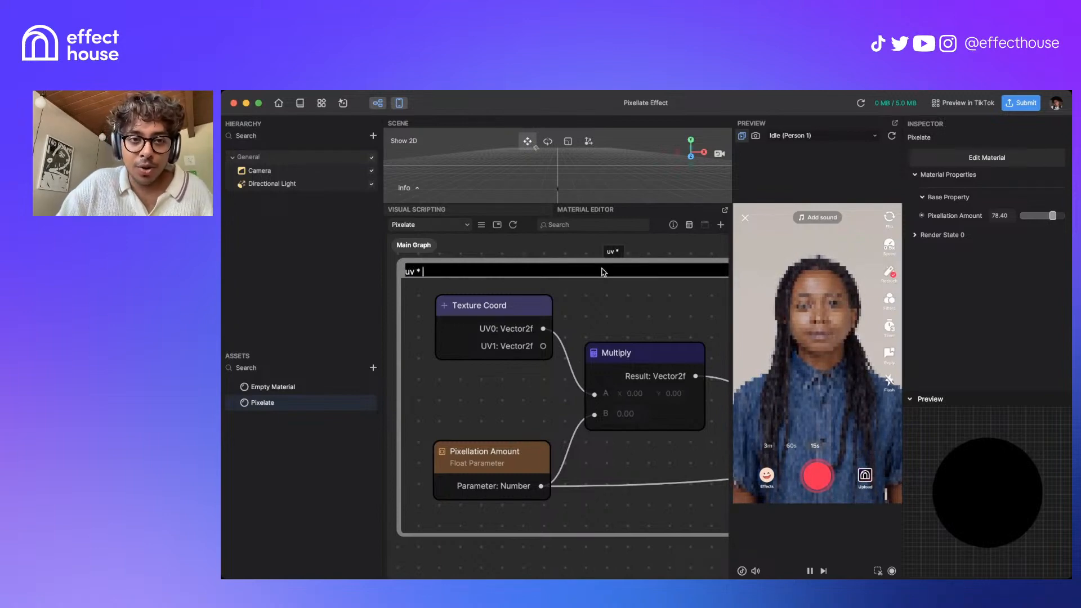
text(pixellati)
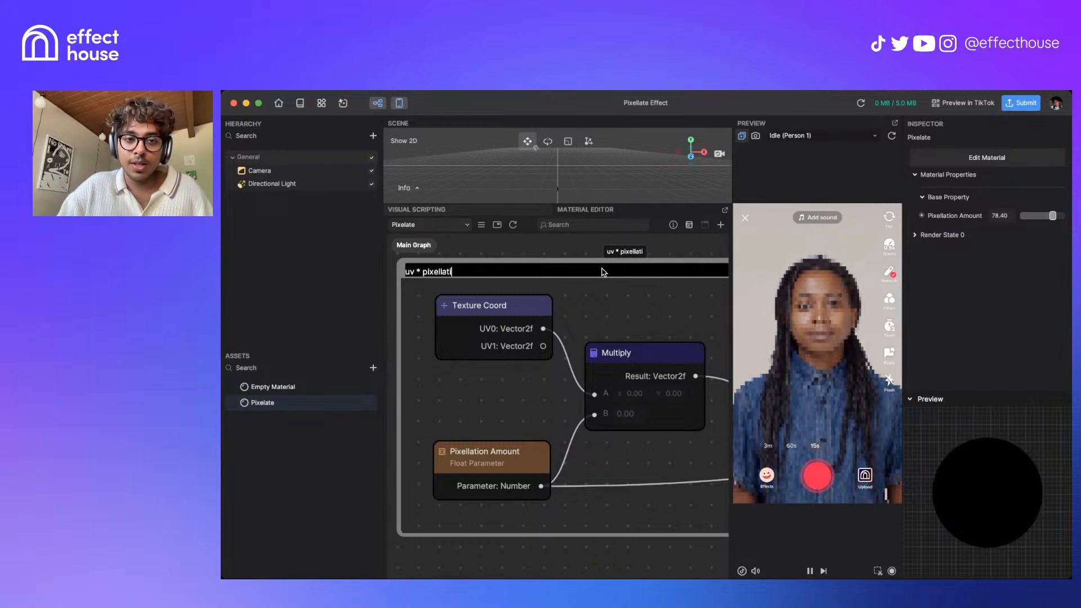
text(on intesnsity)
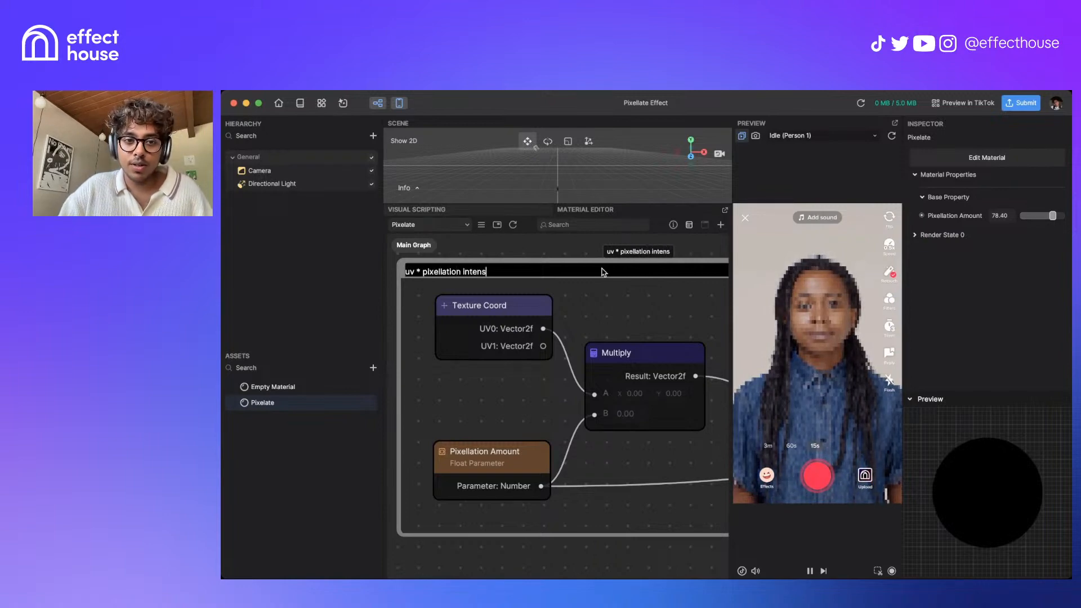
key(Return)
Bypass the Round node by connecting Multiply's result directly to the Divide node's A input
middle_drag(642, 293, 601, 311)
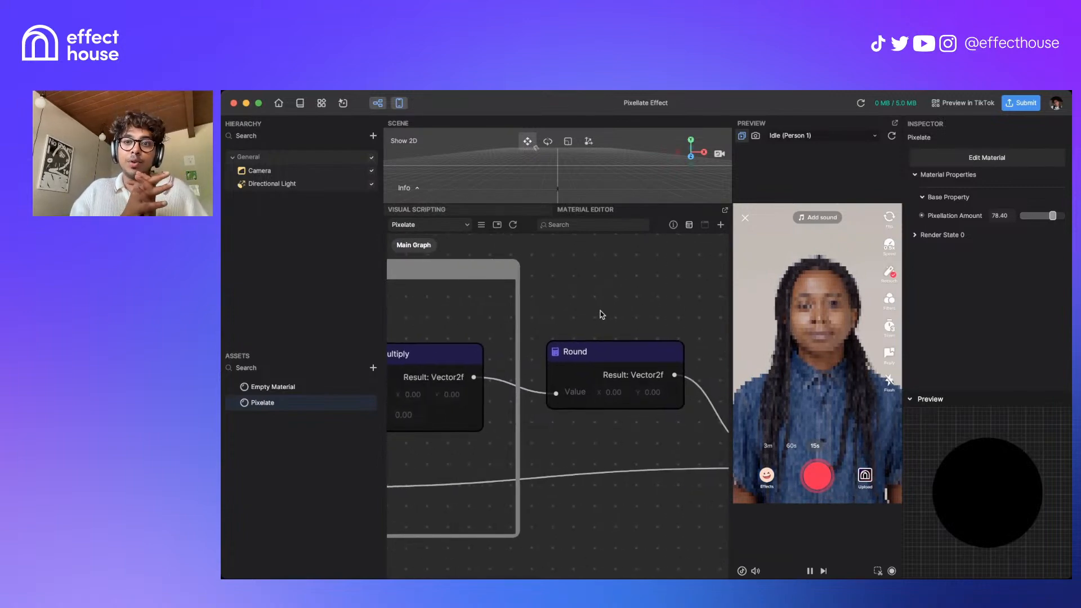
middle_drag(689, 472, 581, 415)
scroll(581, 415, down, 2)
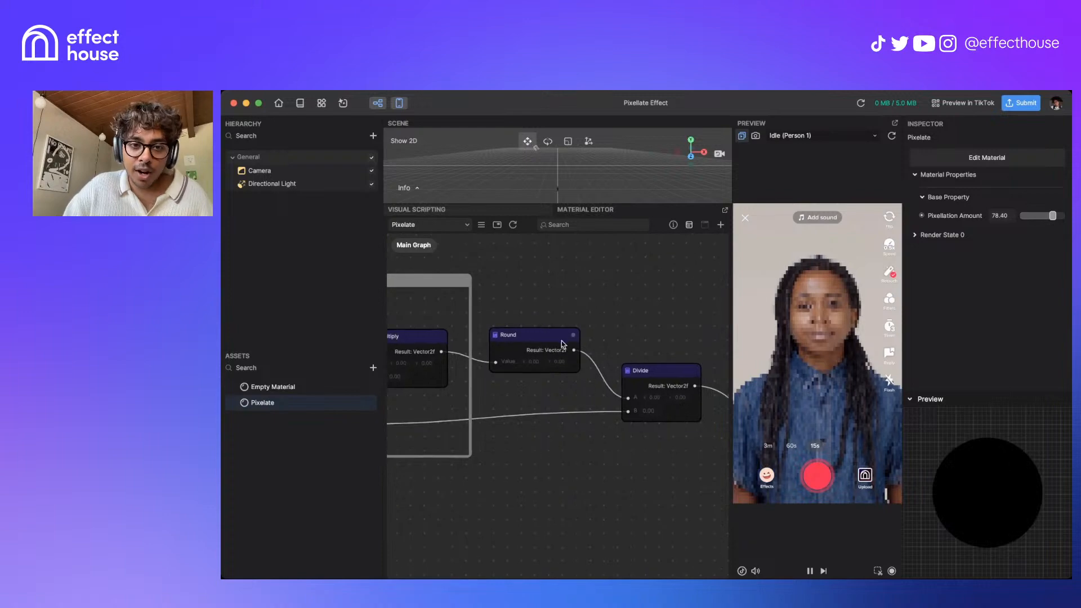
drag(561, 340, 578, 320)
drag(441, 351, 629, 399)
middle_drag(636, 459, 551, 459)
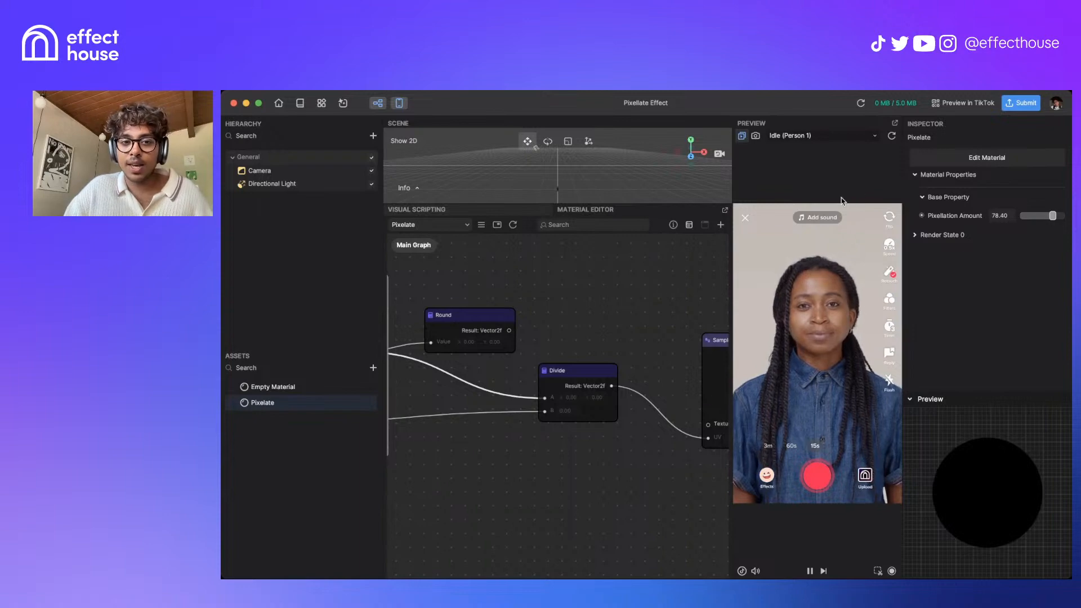
middle_drag(619, 311, 686, 326)
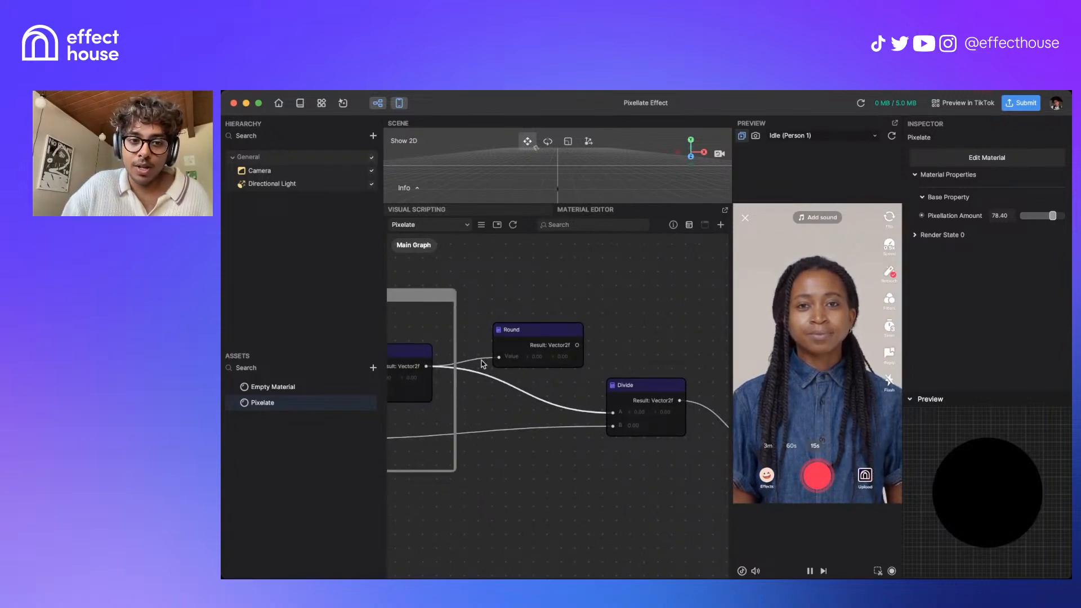
Move the Round node closer to the Multiply node and read its node description
drag(554, 345, 534, 365)
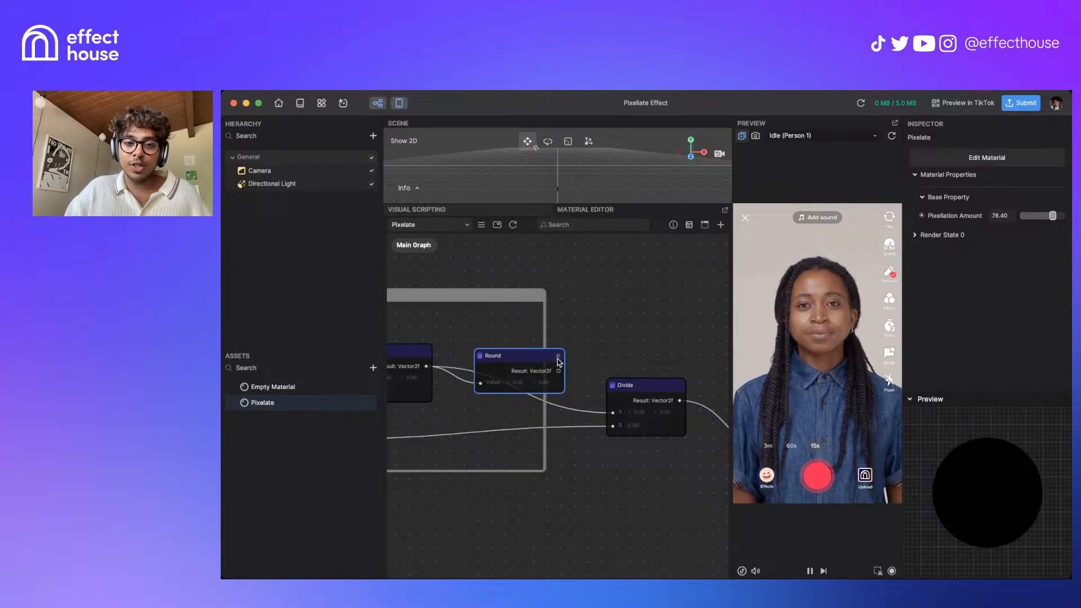
mouse_move(558, 357)
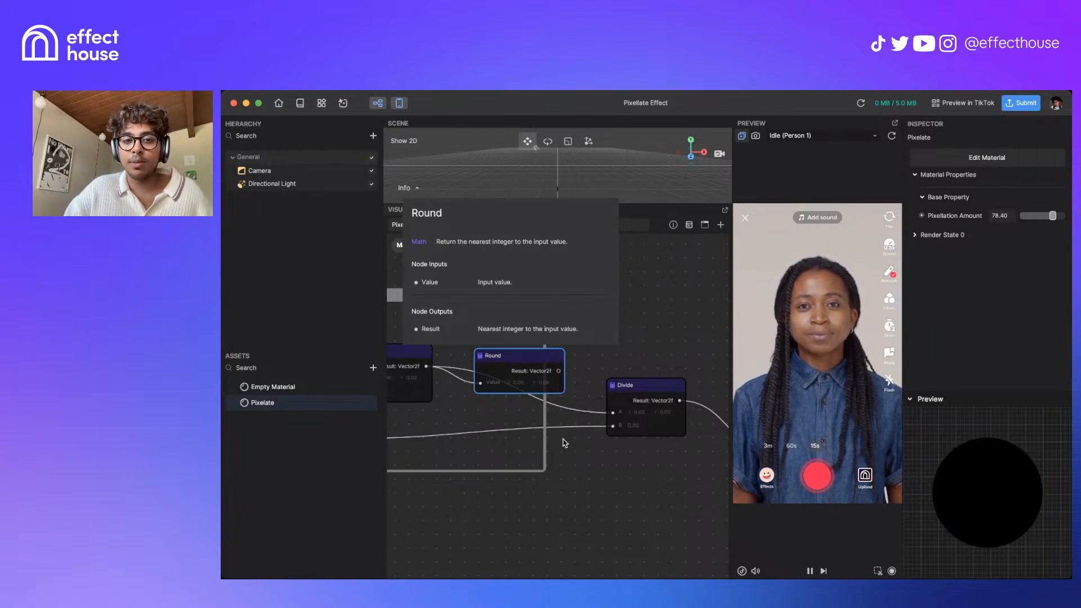
click(562, 476)
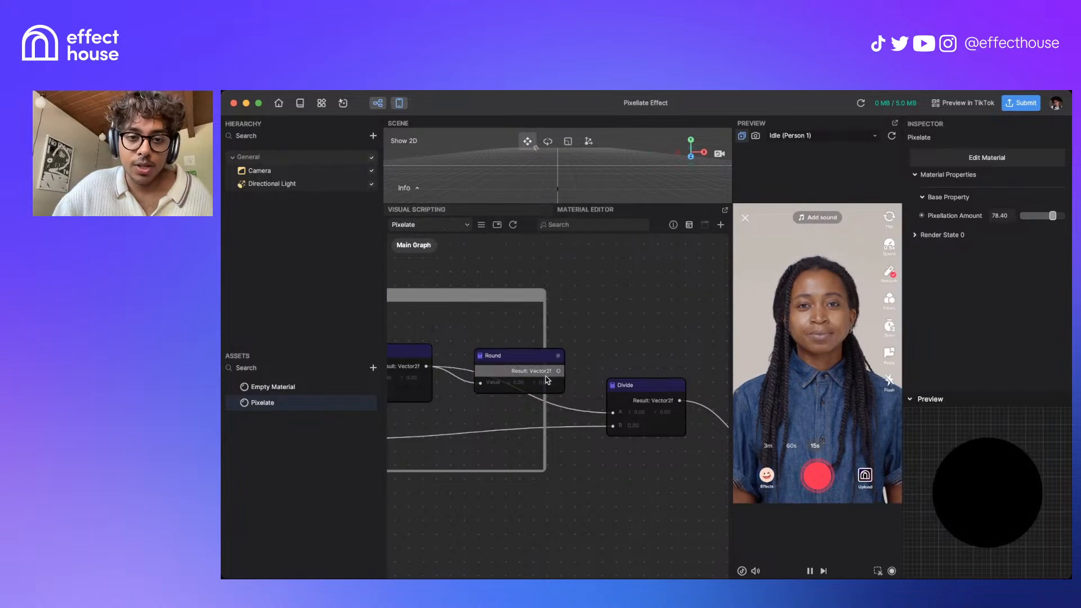
Reconnect the Round node's result to the Divide node's A input, and select the Divide node for review
drag(559, 371, 613, 412)
scroll(588, 478, left, 5)
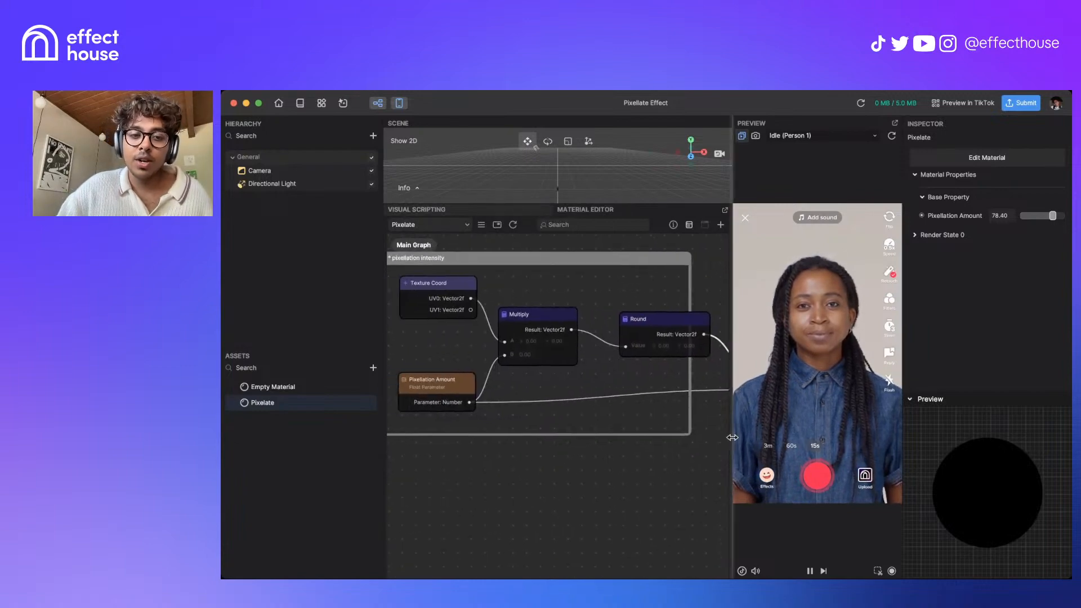
click(440, 381)
scroll(585, 467, right, 5)
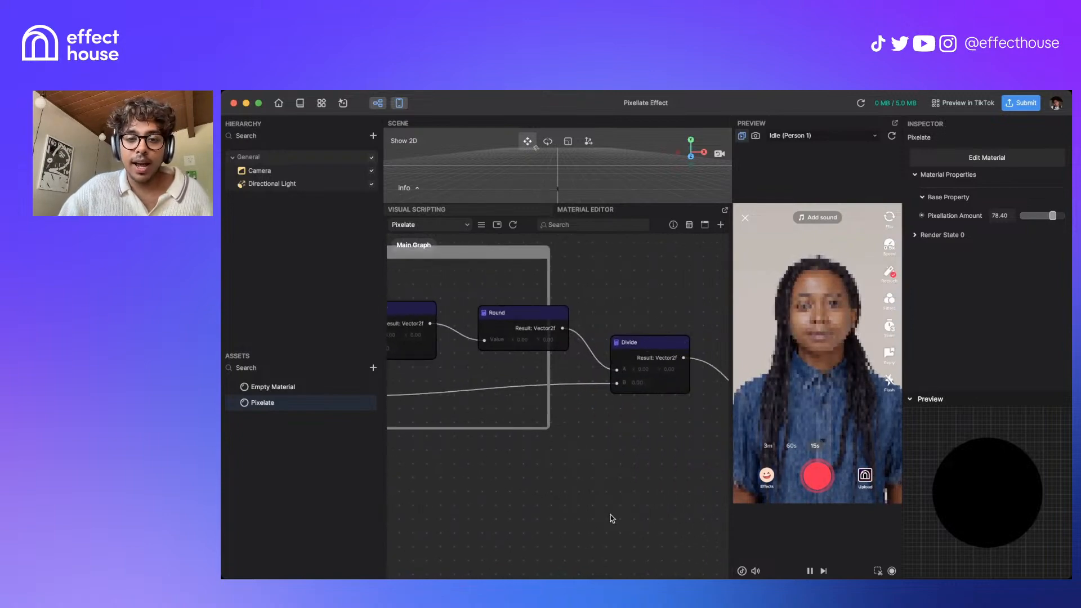
scroll(610, 514, right, 5)
click(479, 361)
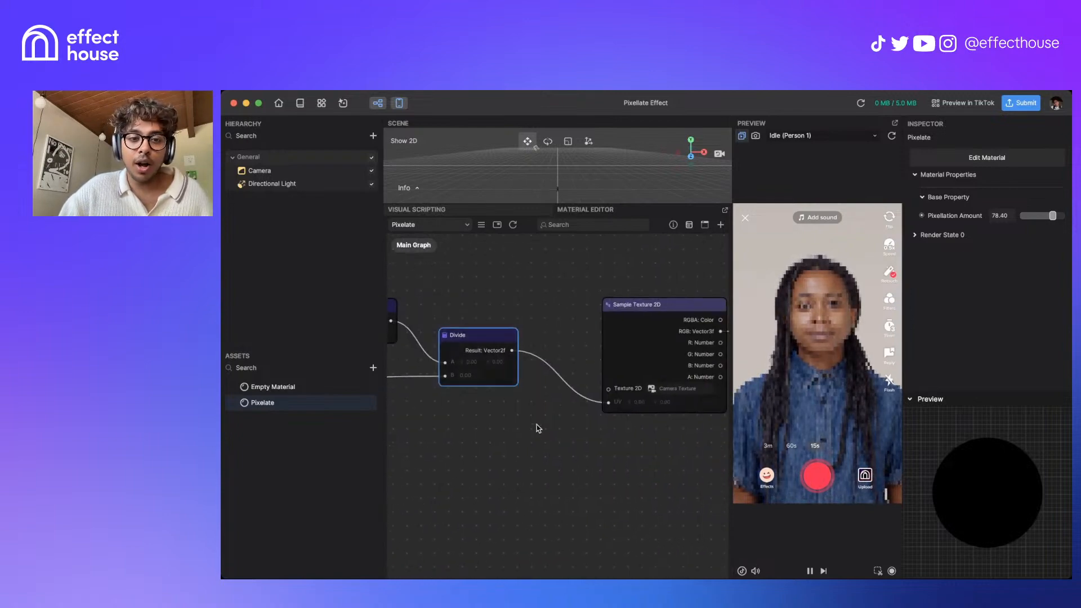
Set Pixellation Amount to 20 and trace the node chain from Texture Coord through Multiply, Round and Divide to Sample Texture 2D
drag(1051, 222, 1030, 217)
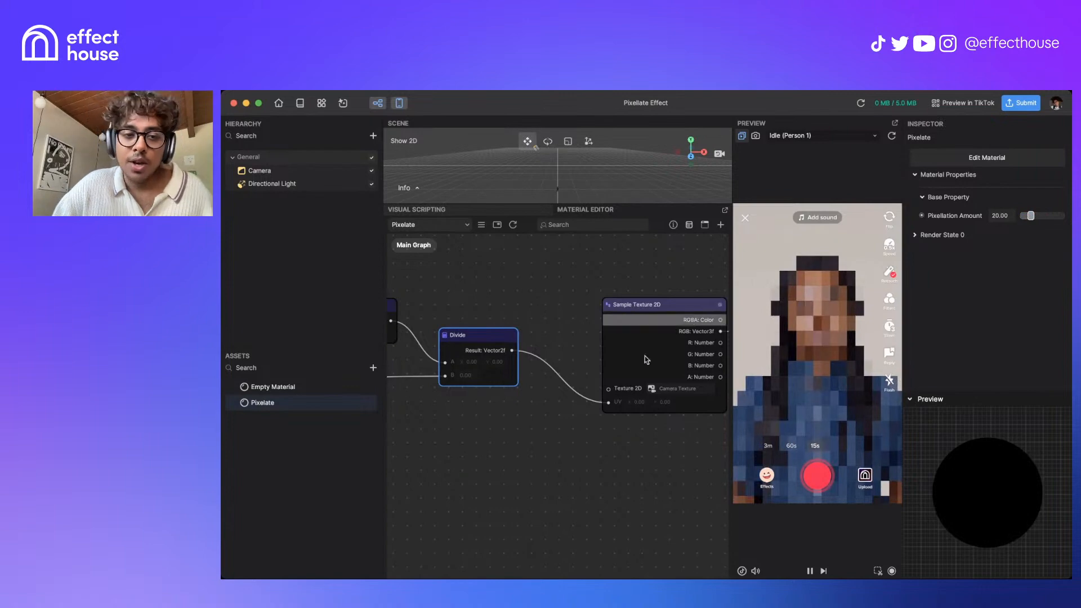
scroll(586, 434, left, 5)
scroll(533, 439, left, 8)
scroll(532, 439, up, 2)
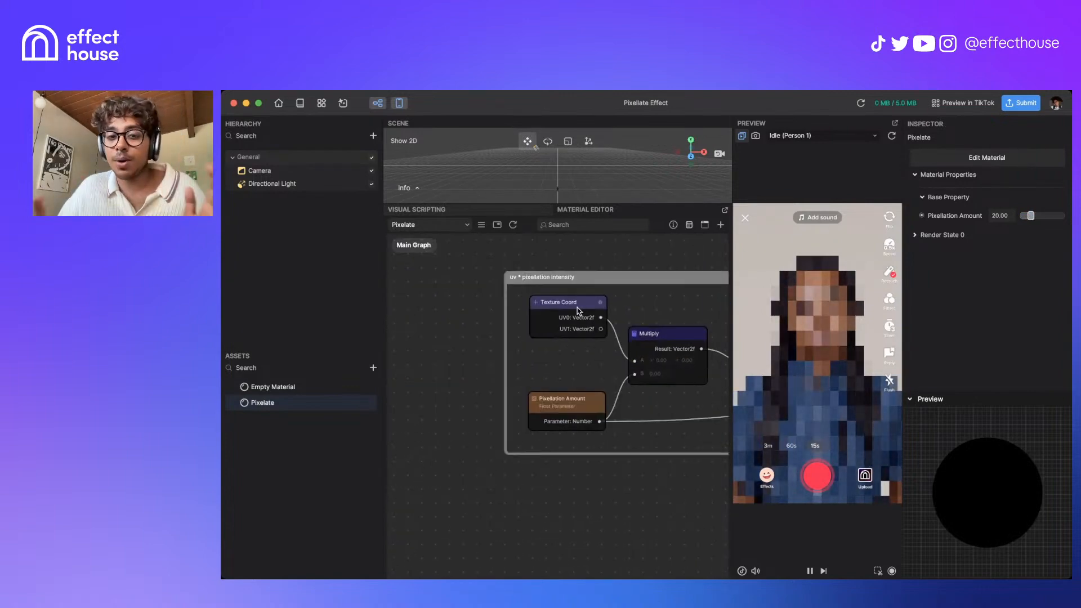
scroll(454, 406, right, 8)
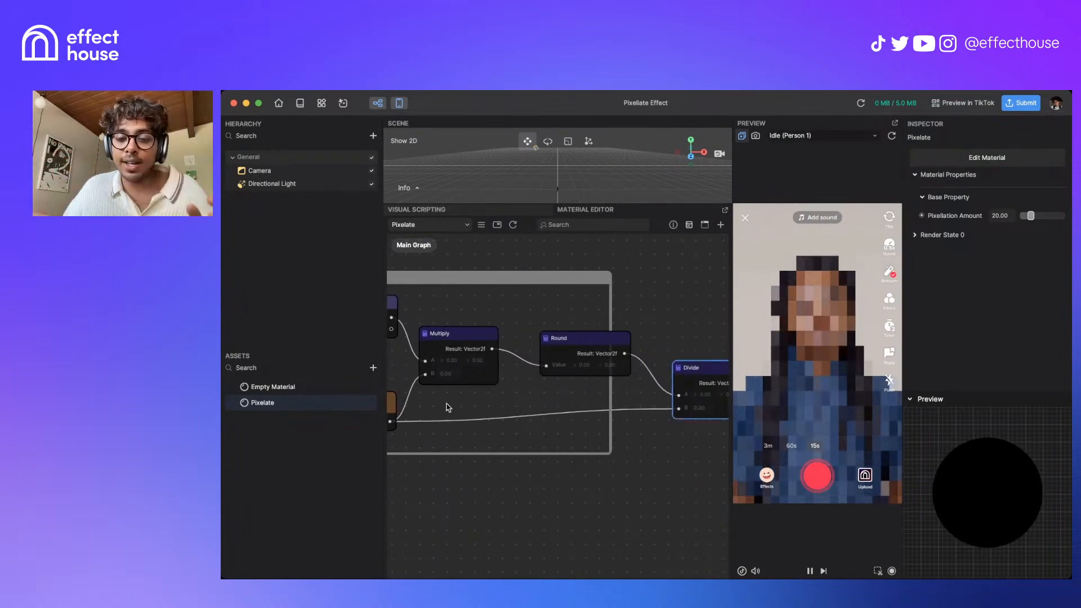
scroll(616, 451, right, 4)
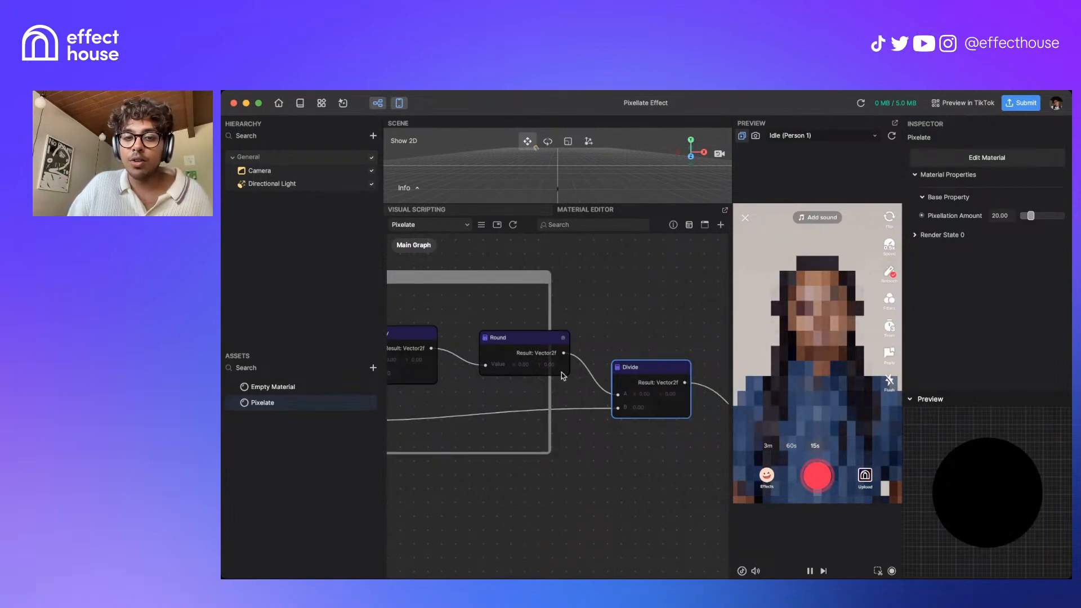
drag(667, 468, 513, 465)
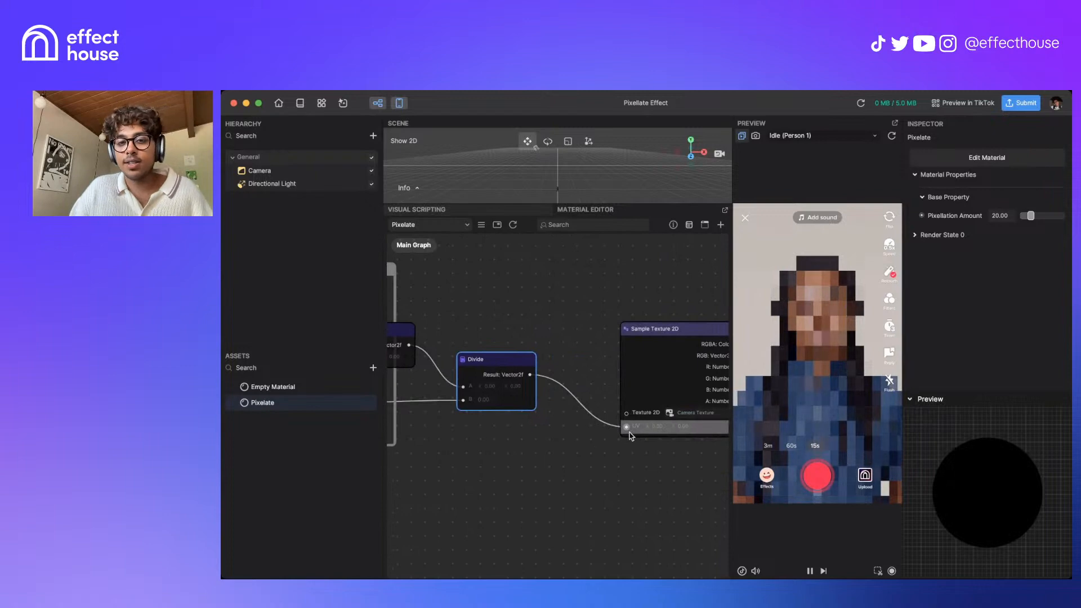
drag(631, 485, 587, 469)
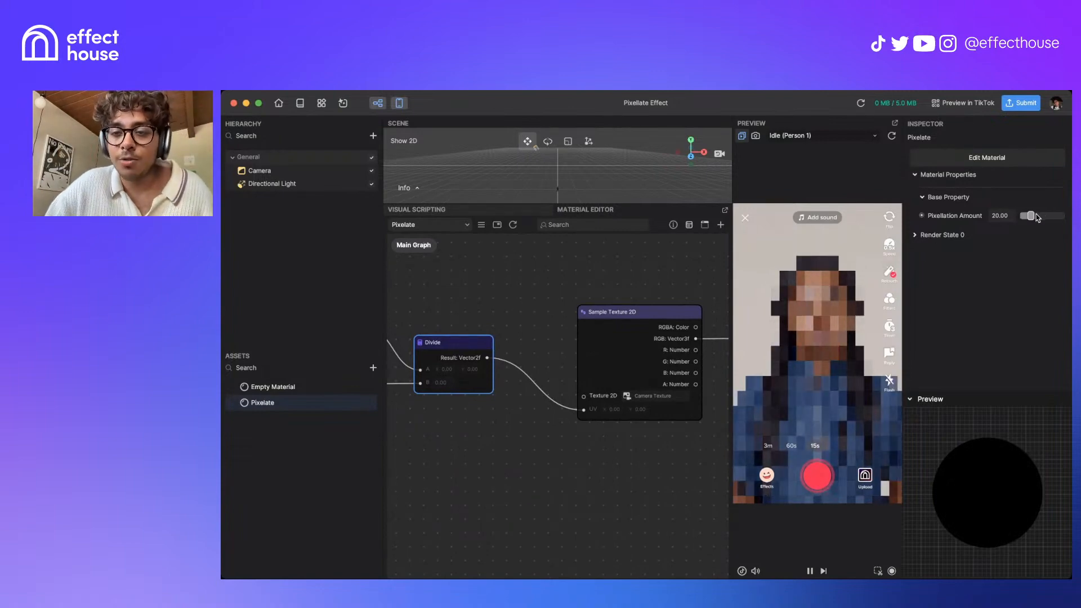
Set Pixellation Amount to 27.70 and trace the connection from Sample Texture 2D's RGB output to the Shader's Color input
mouse_move(1033, 214)
mouse_down()
mouse_move(1052, 218)
mouse_move(1034, 220)
mouse_up()
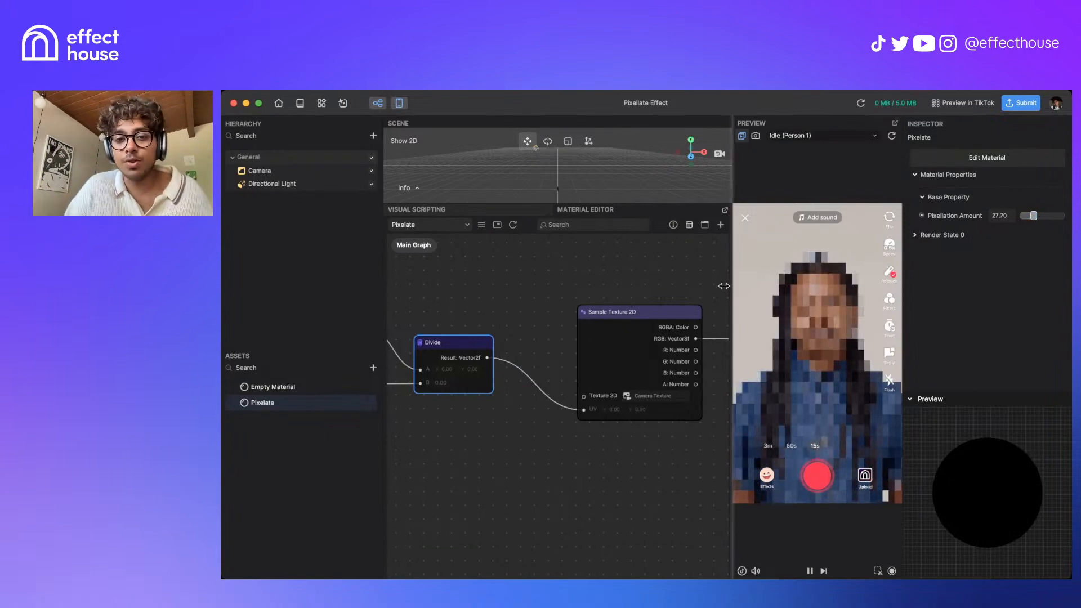
drag(644, 482, 548, 461)
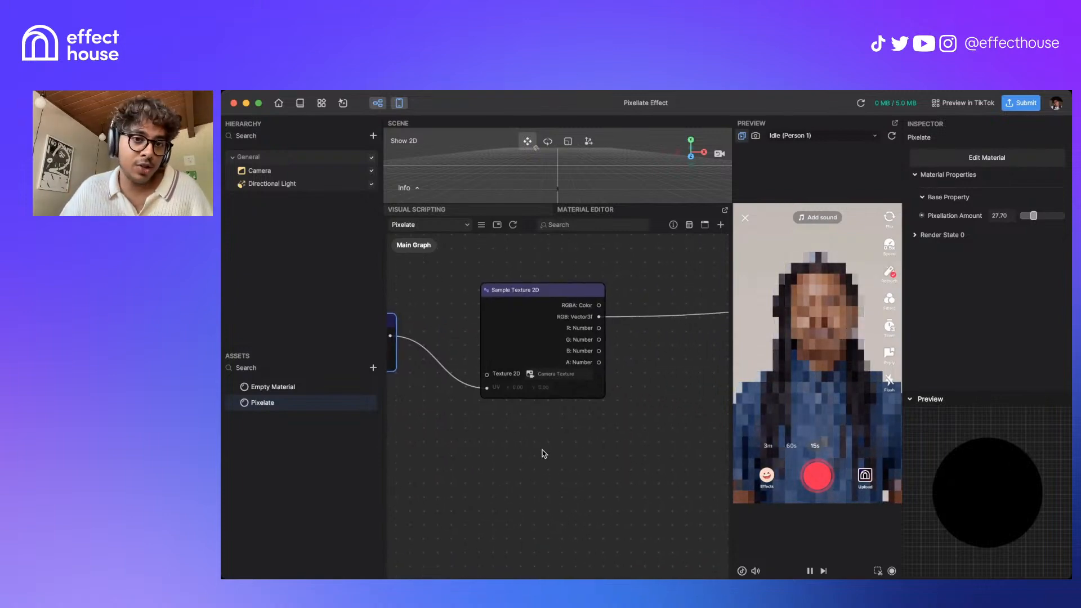
scroll(492, 417, down, 5)
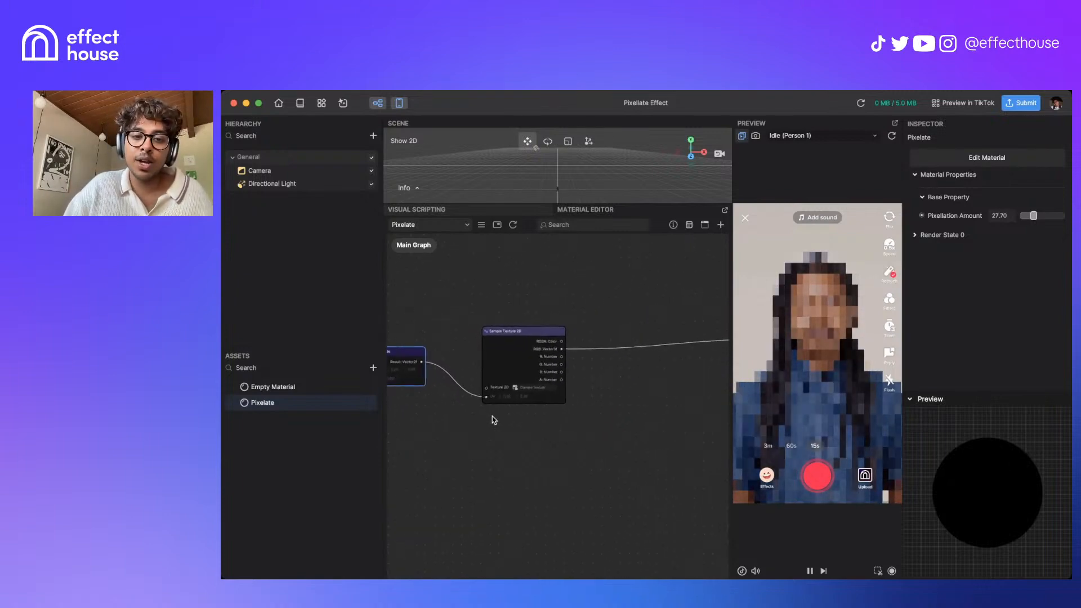
scroll(492, 416, up, 3)
drag(492, 416, 472, 476)
scroll(474, 479, up, 2)
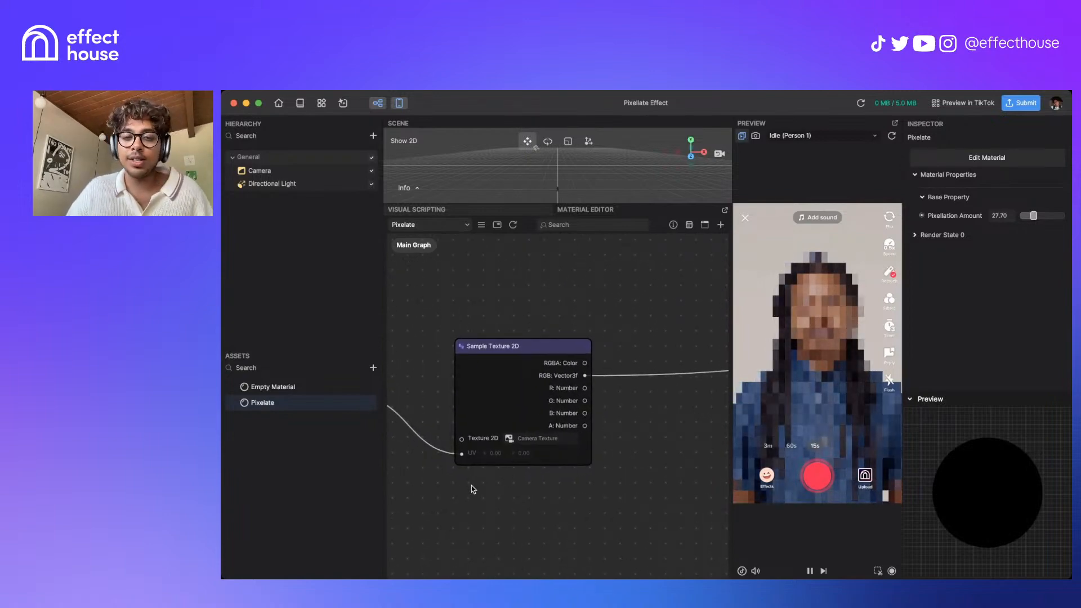
drag(637, 434, 478, 396)
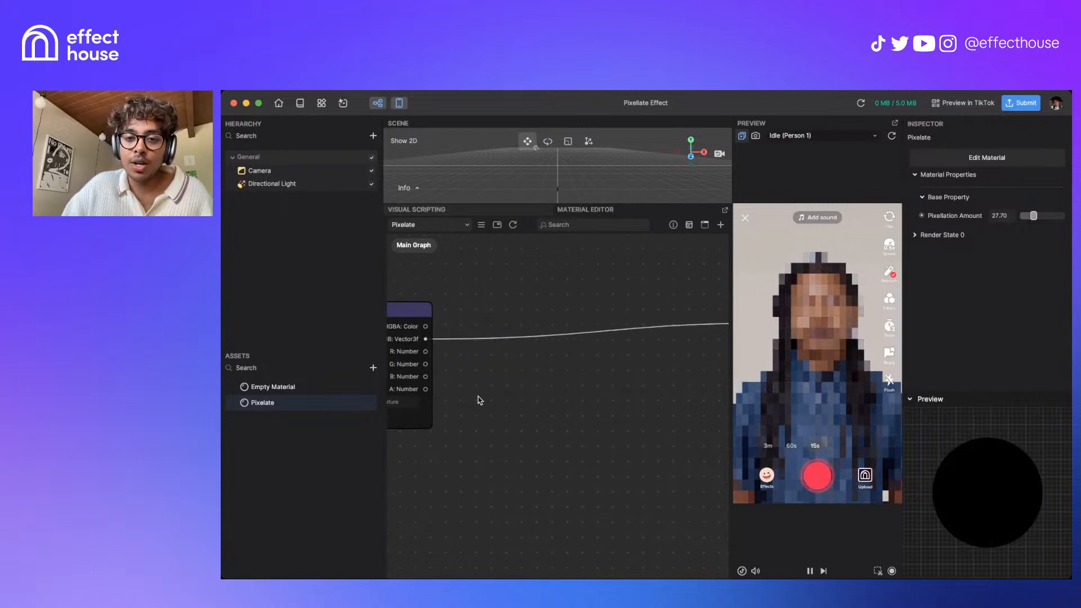
drag(608, 403, 454, 420)
drag(641, 334, 454, 336)
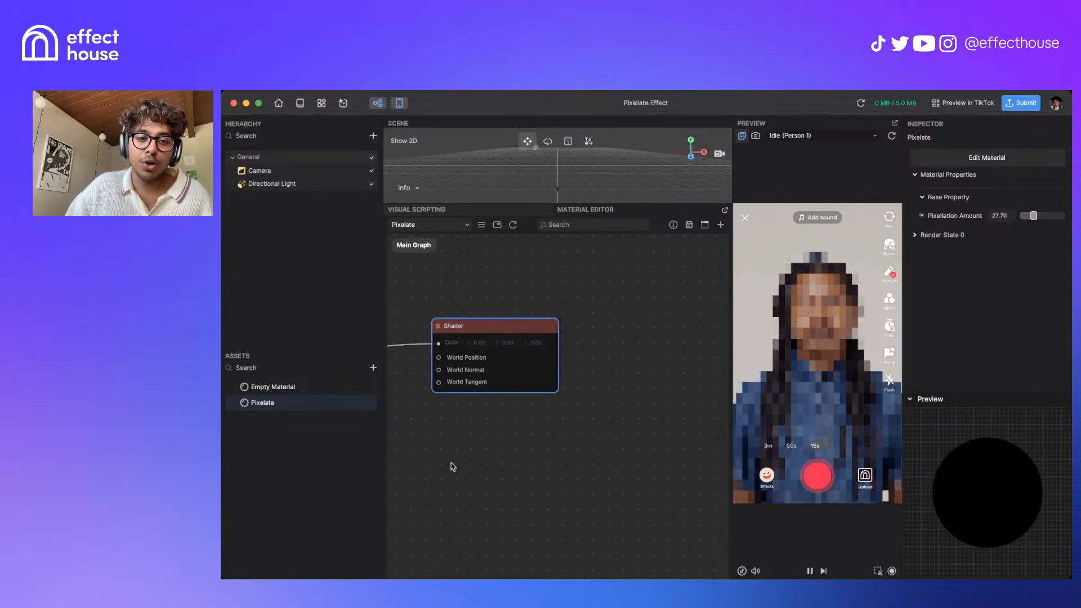
drag(451, 462, 490, 468)
scroll(490, 468, up, 3)
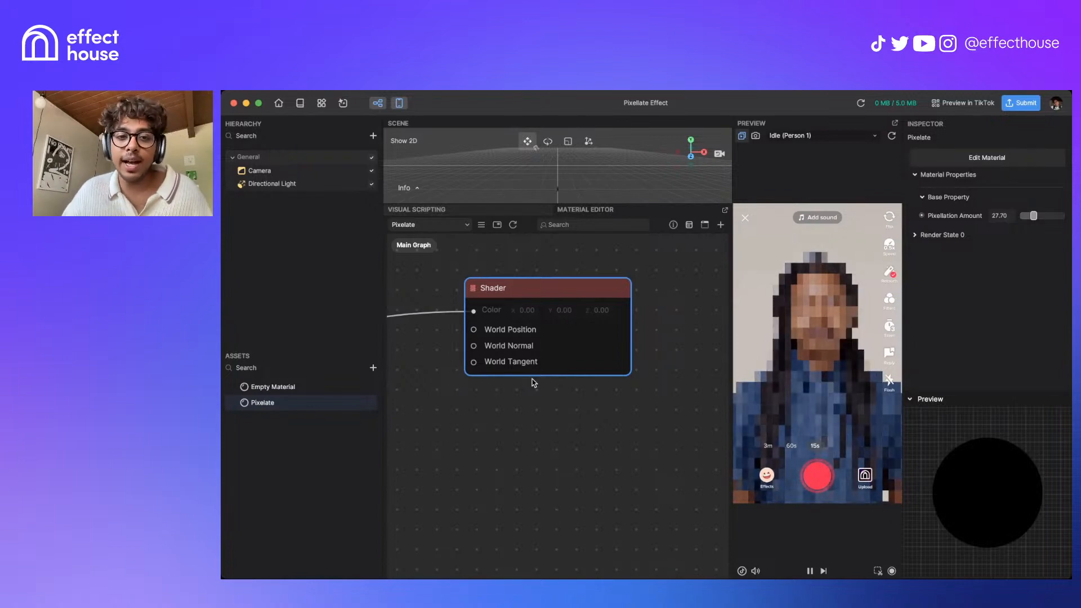
click(501, 432)
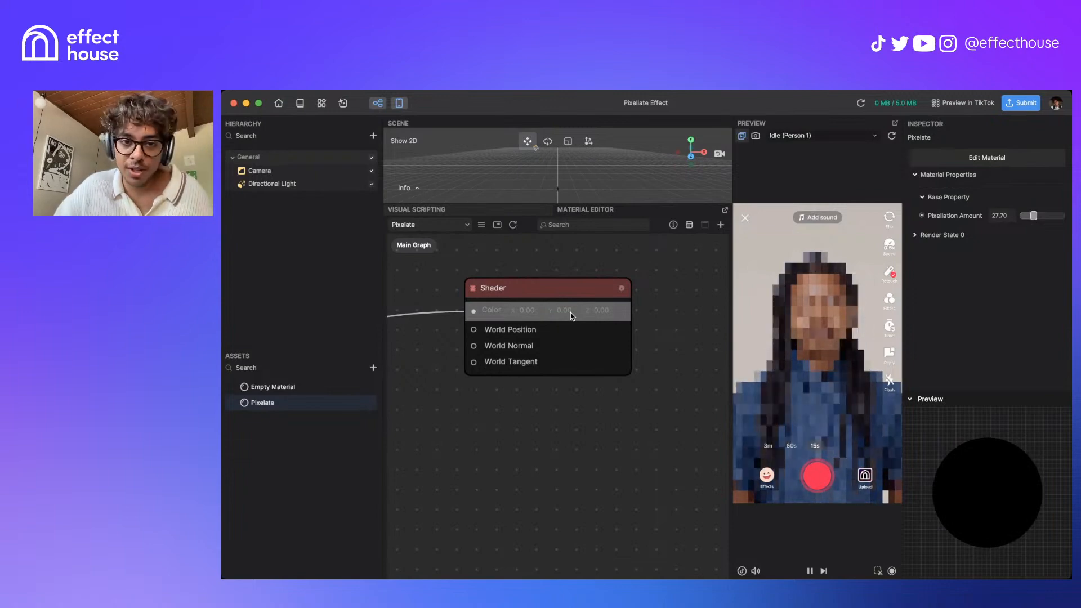
Add a Multiply node fed by Sample Texture 2D's RGB output and set the X component of its B input to 1
drag(456, 451, 670, 453)
drag(550, 469, 606, 454)
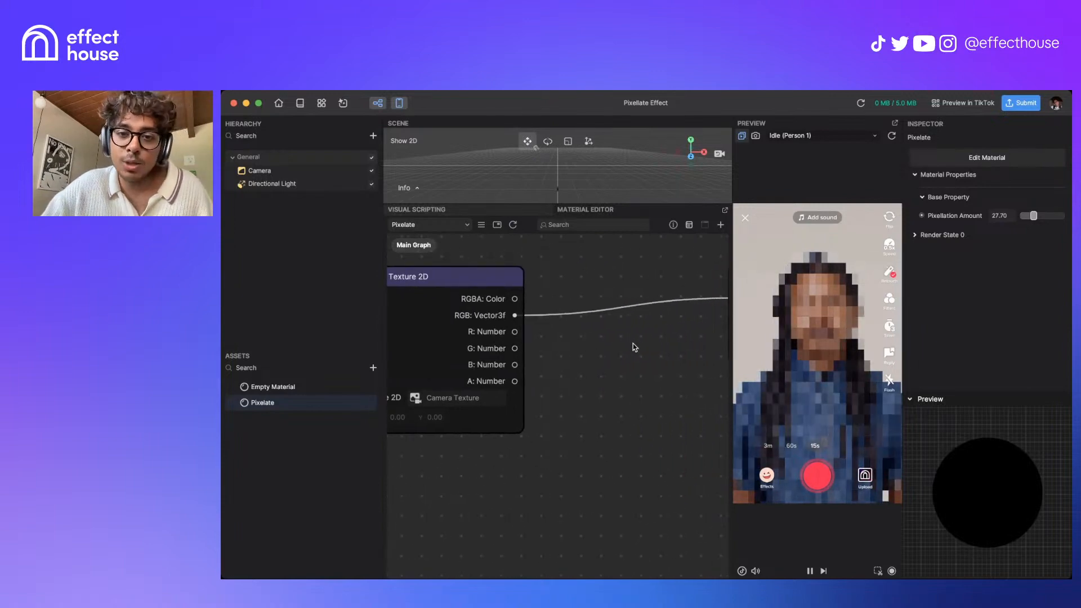
drag(633, 343, 605, 349)
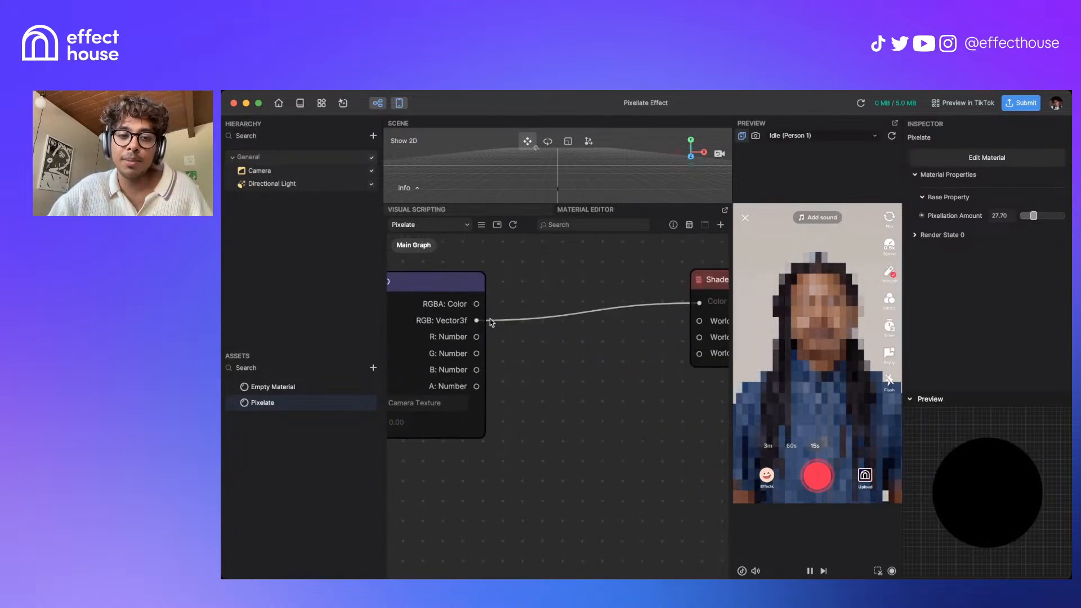
drag(476, 320, 558, 290)
text(mul)
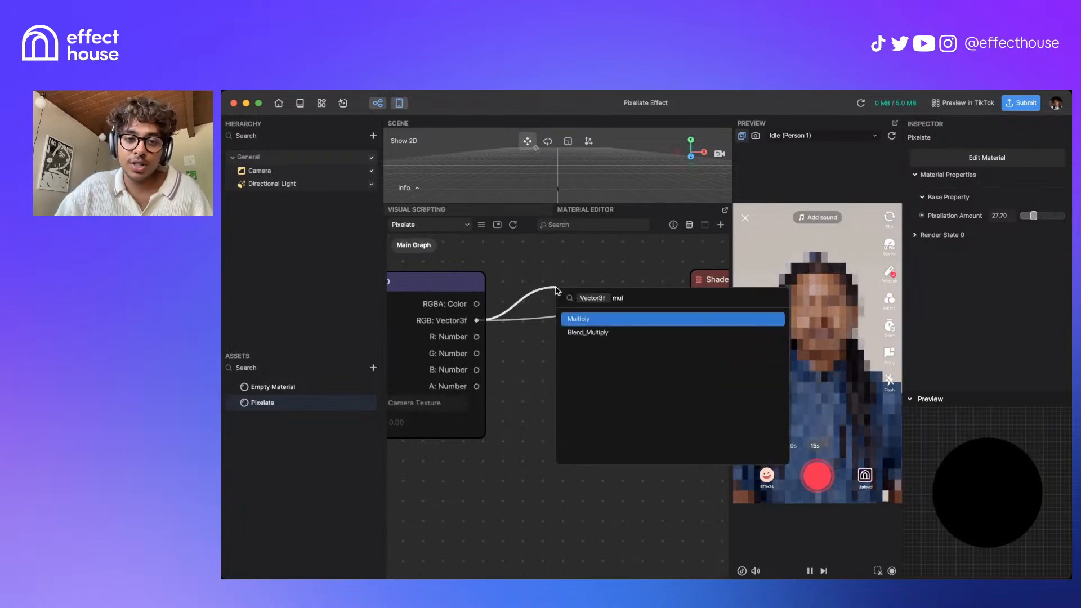
key(Return)
text(1)
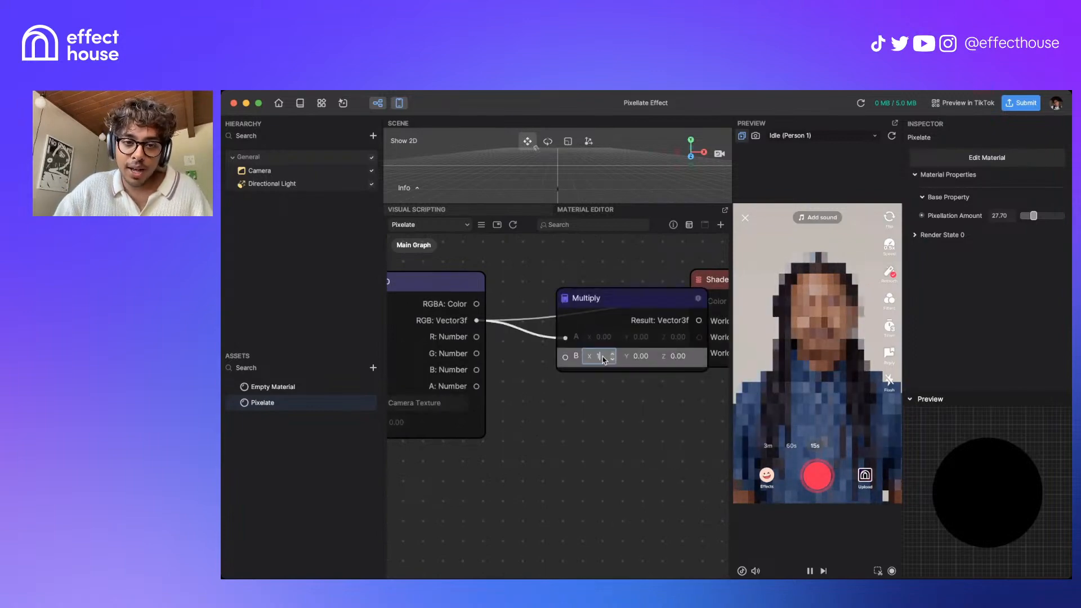
key(Return)
Connect the new Multiply node's result to the Shader's Color input and set Pixellation Amount to 31.50
drag(630, 308, 580, 341)
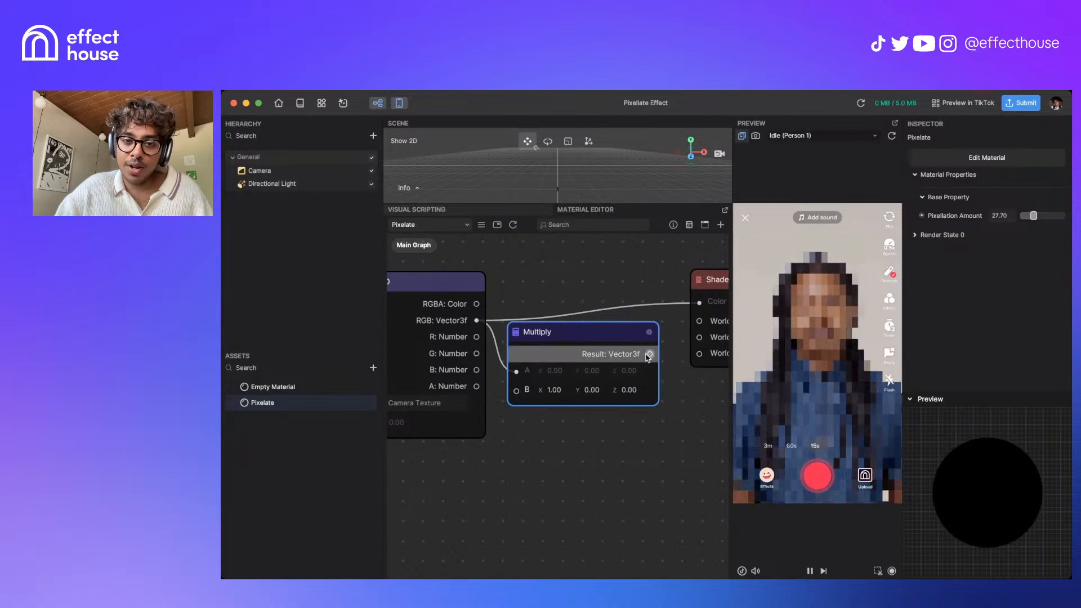
drag(650, 354, 699, 302)
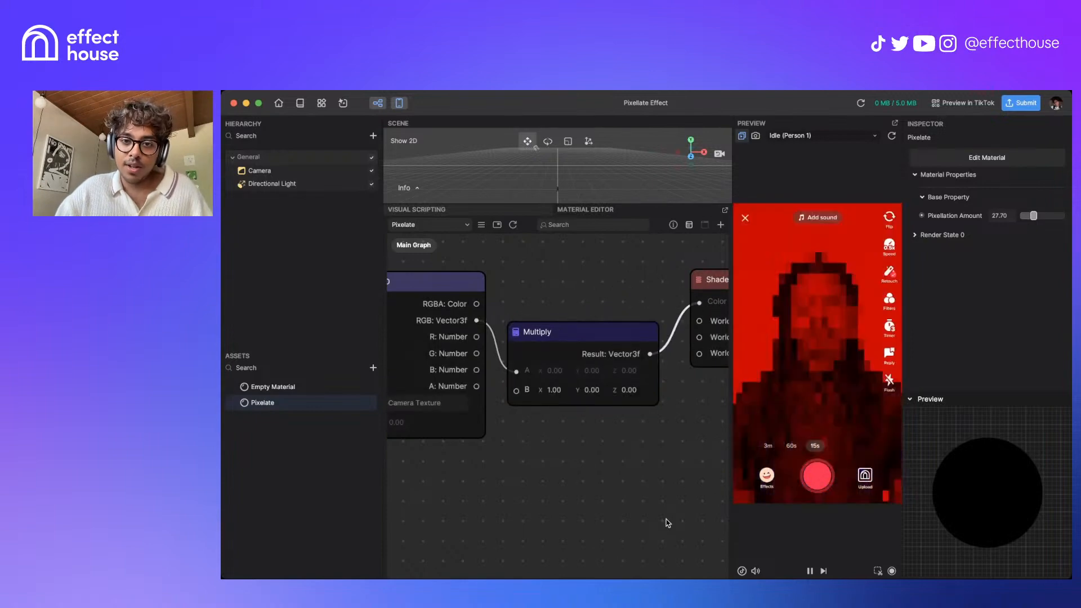
scroll(666, 519, right, 2)
mouse_move(1033, 215)
mouse_down()
mouse_move(1053, 216)
mouse_move(1035, 218)
mouse_up()
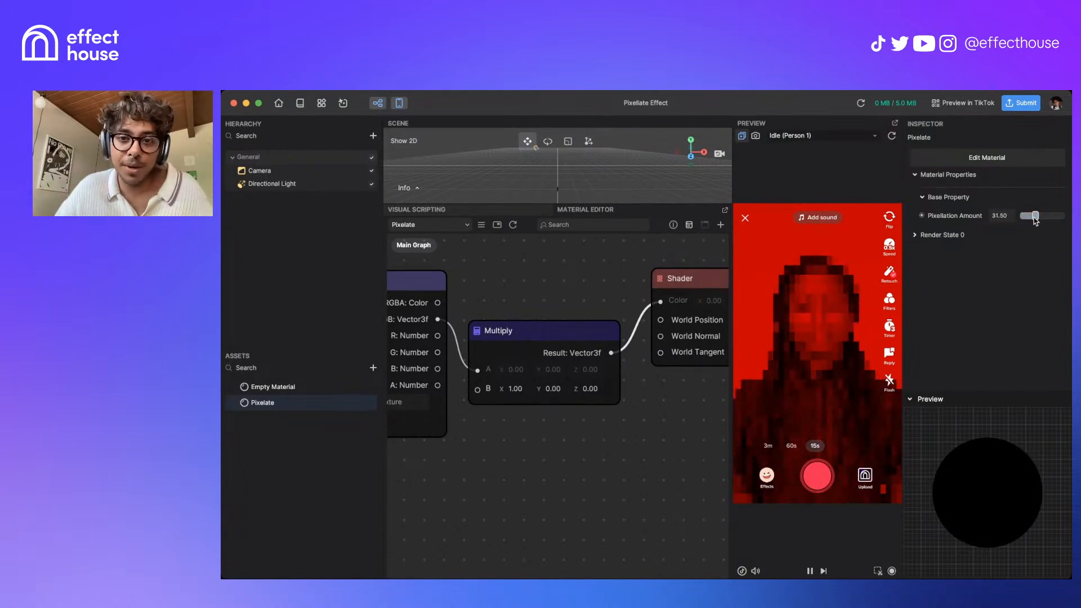
scroll(666, 431, down, 5)
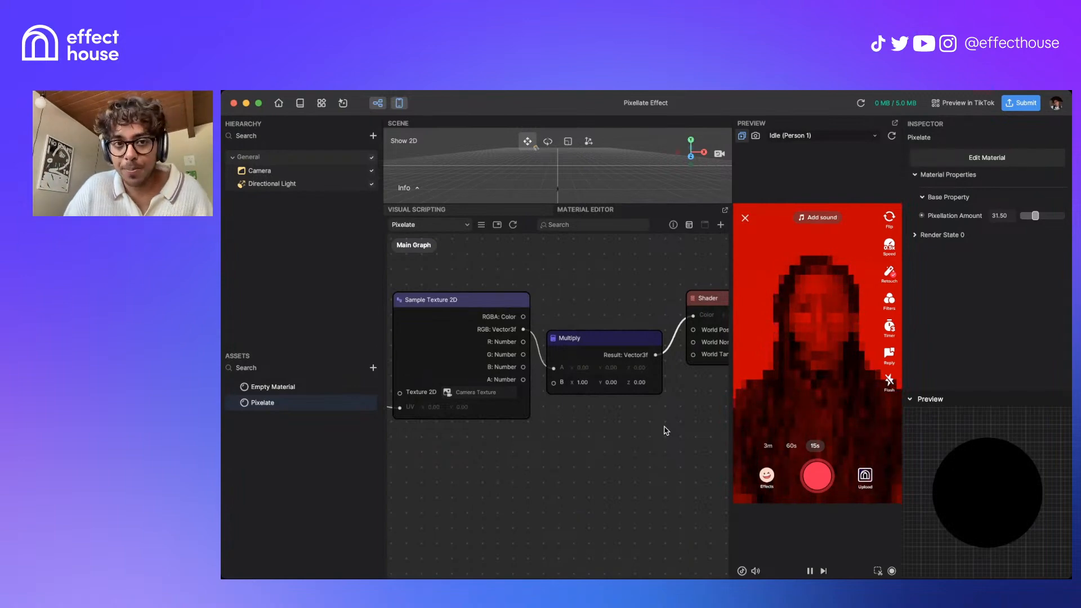
Switch the displayed material graph from Pixelate to Empty Material
click(448, 228)
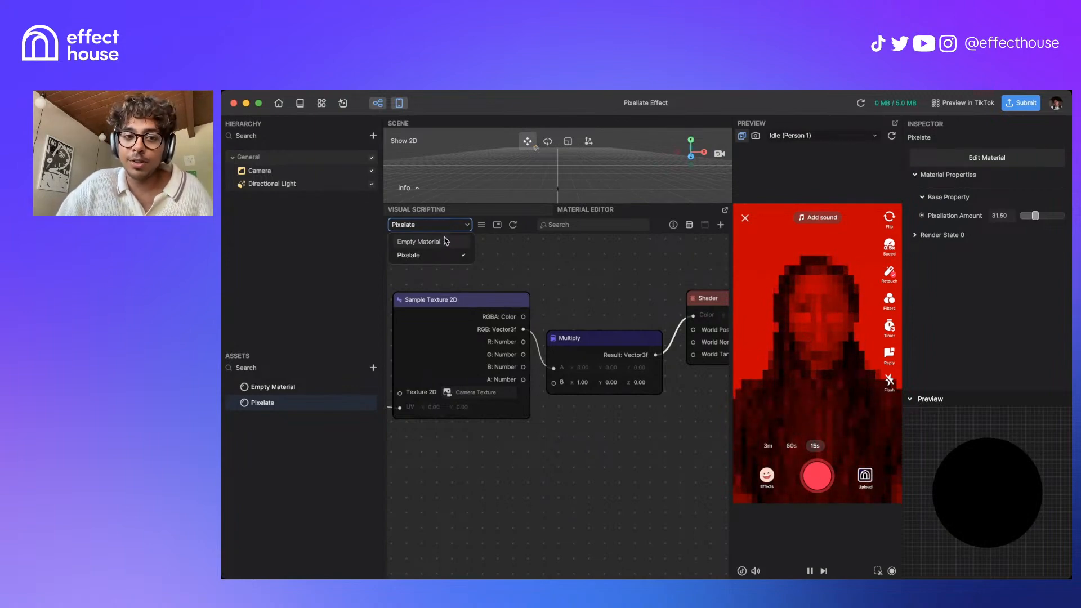
click(445, 241)
drag(548, 344, 584, 306)
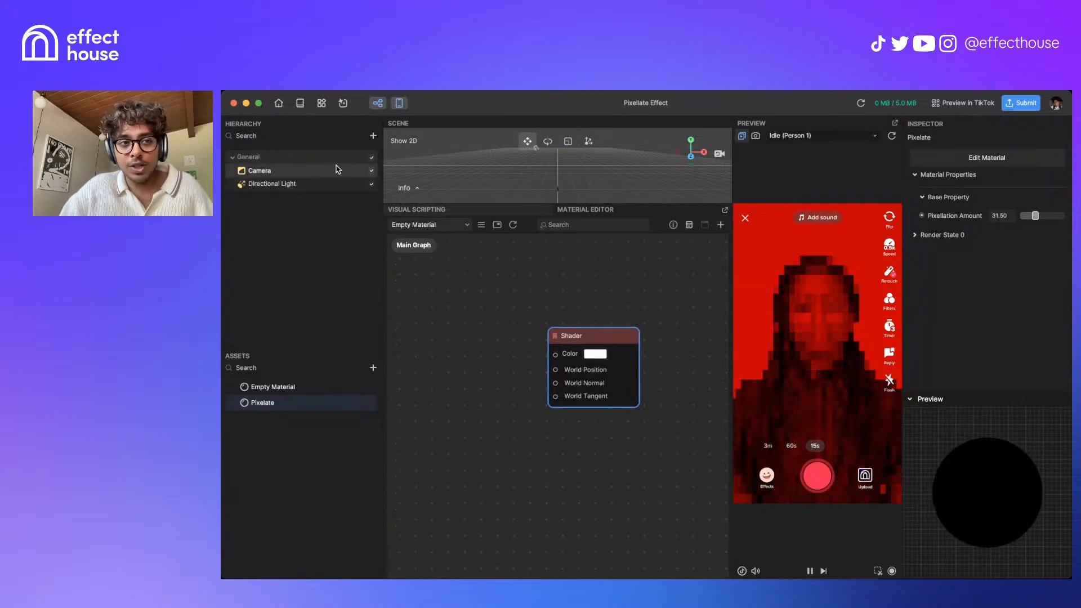
Try switching the Camera's Custom effect and Post Process component off and on, and remove the Post Process component
click(259, 171)
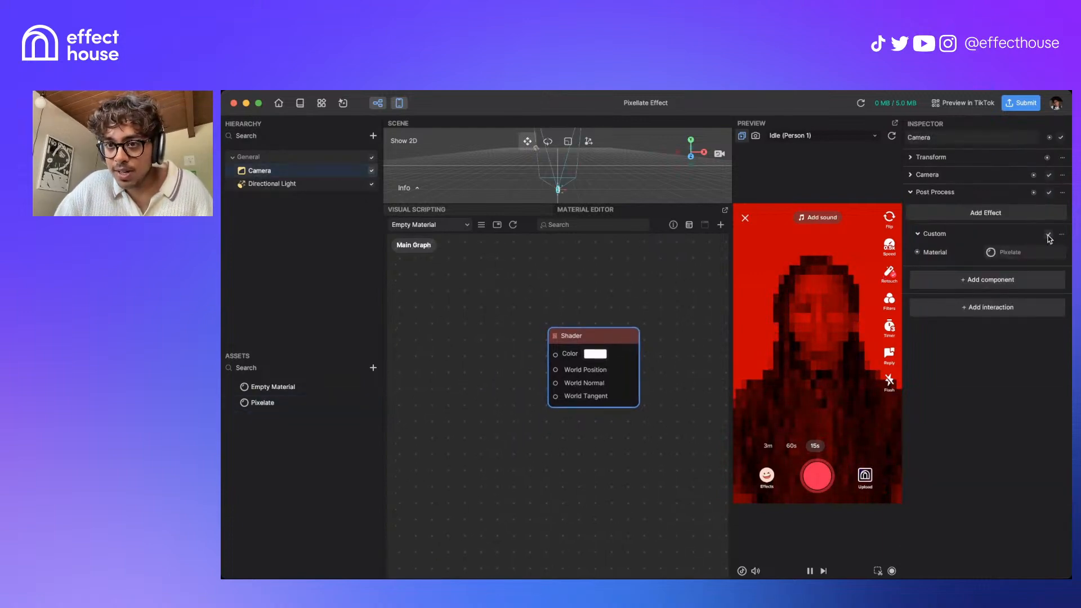
click(1048, 235)
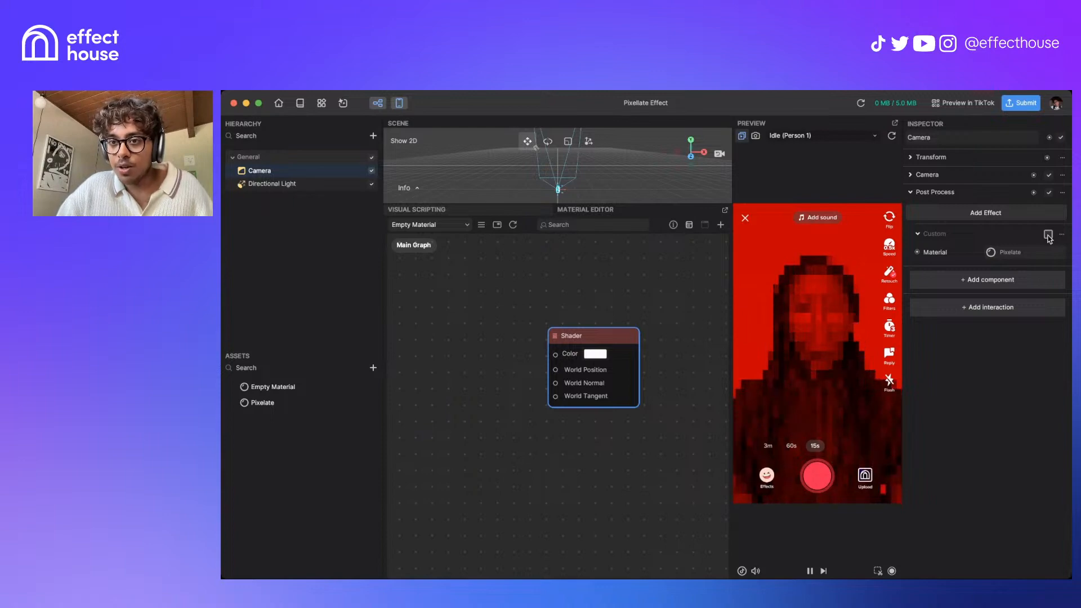
click(1047, 235)
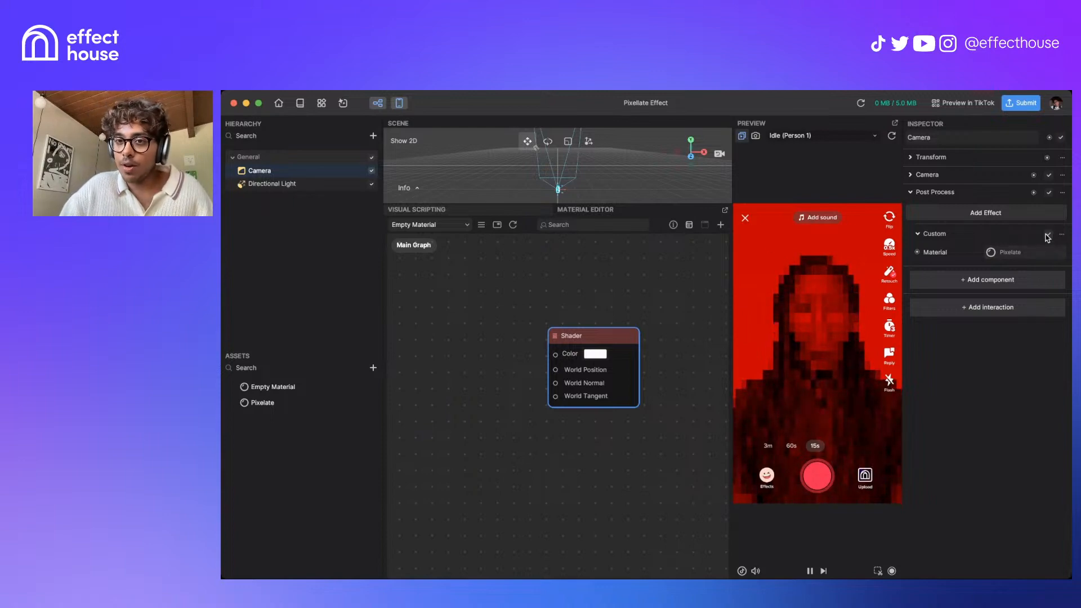
click(1049, 193)
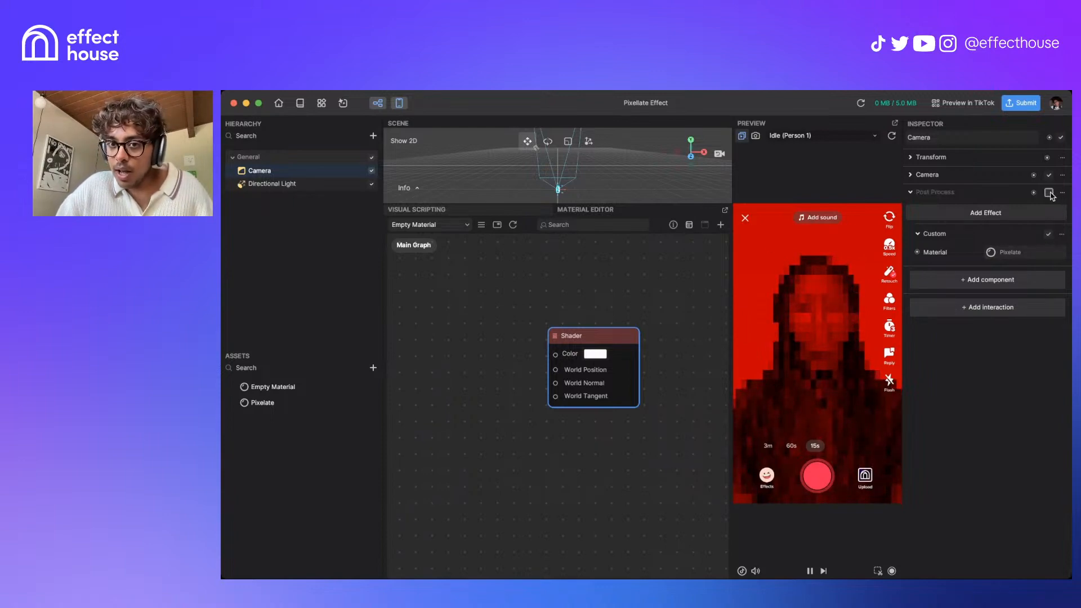
click(1050, 193)
click(1062, 193)
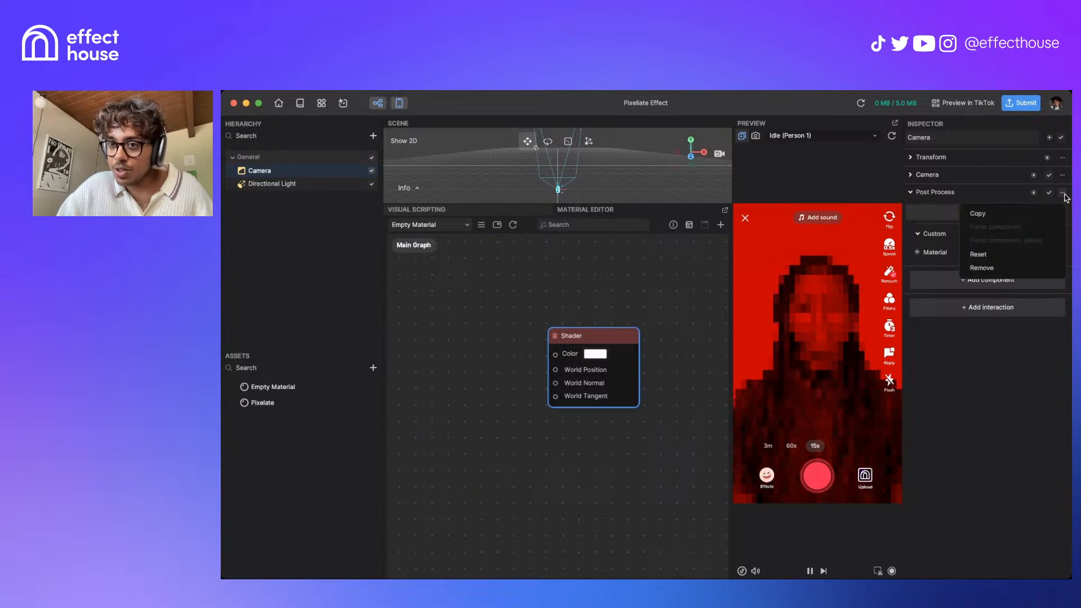
click(983, 268)
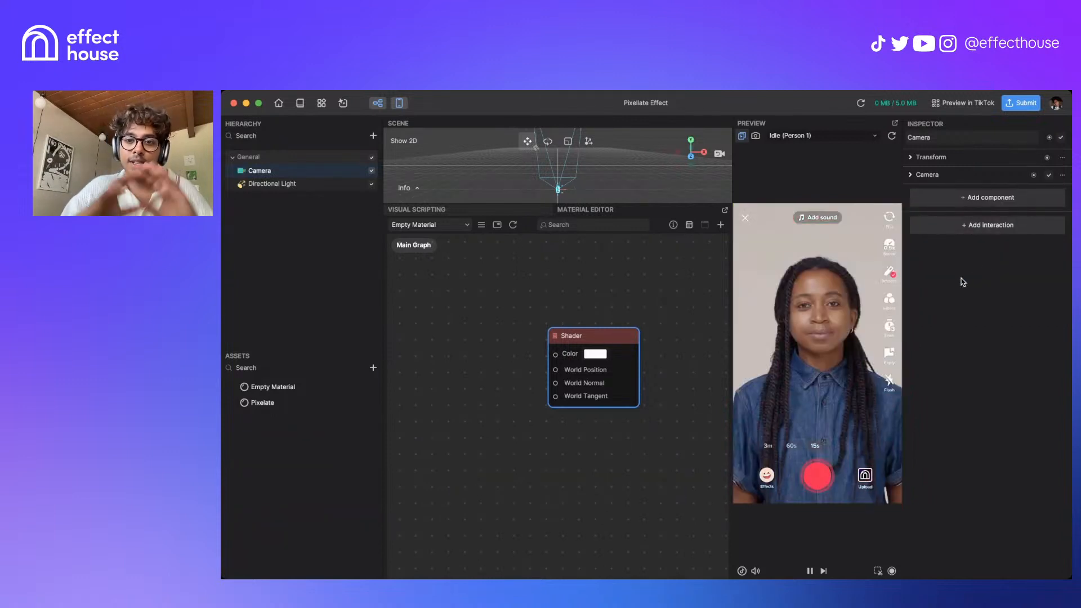
Add a 3D Sphere to the scene and assign Empty Material to its Mesh Renderer
click(373, 136)
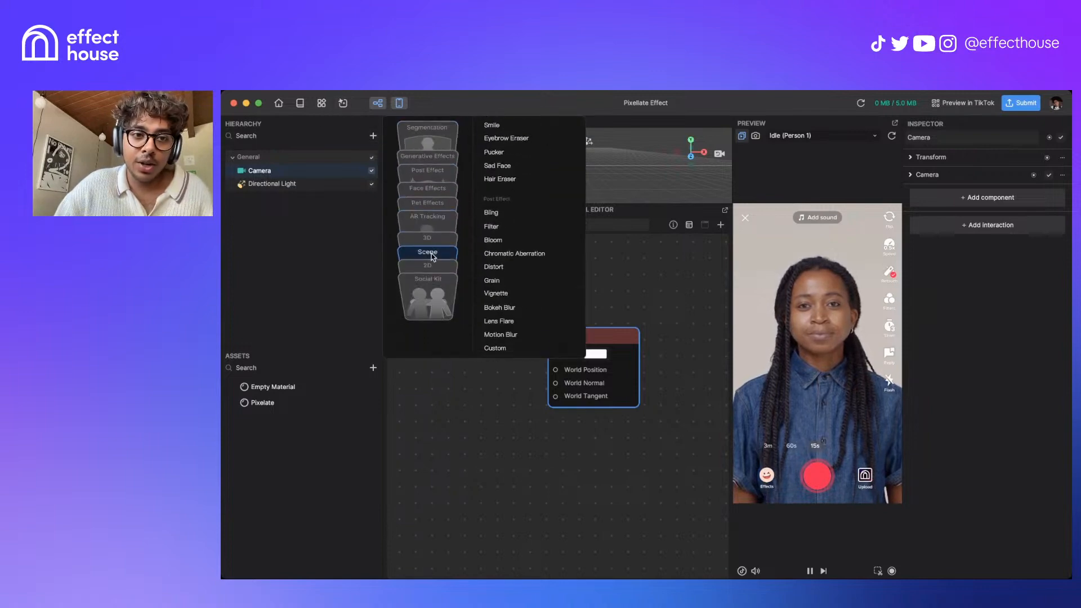
mouse_move(438, 212)
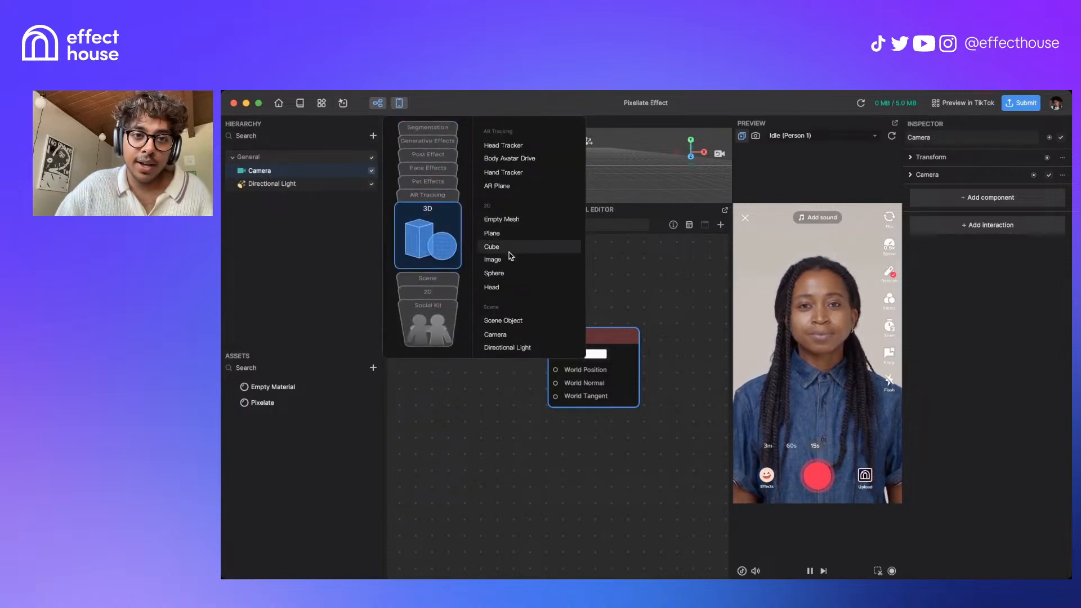
click(510, 272)
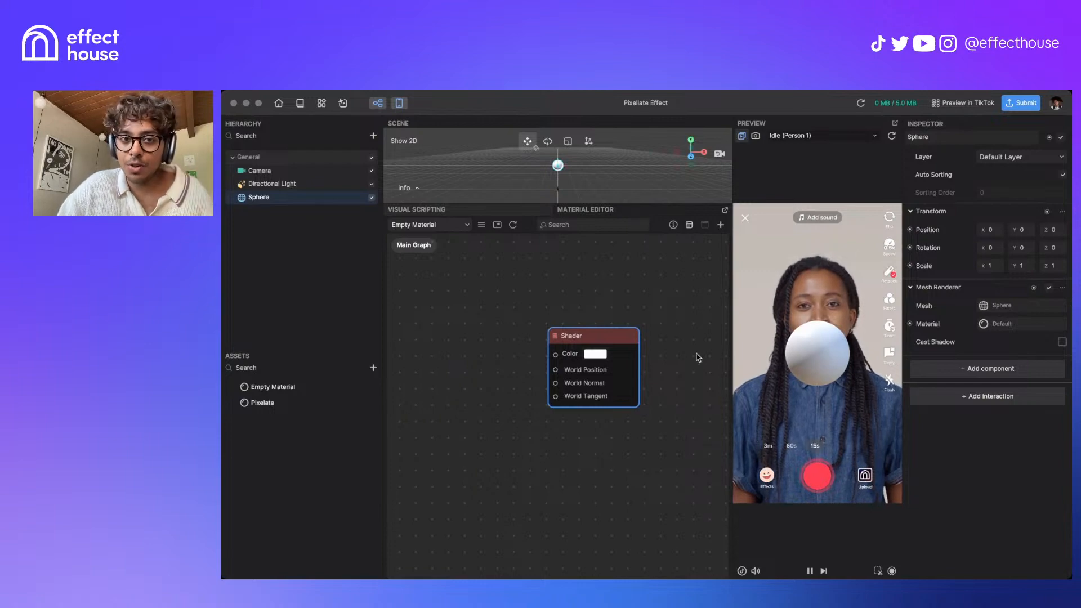
click(694, 383)
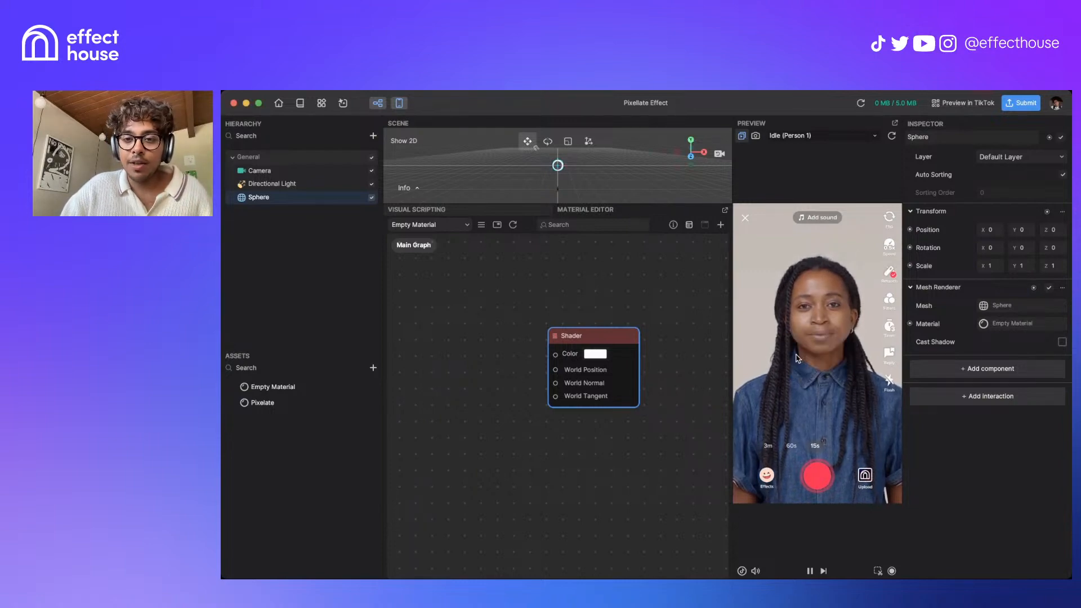
Set the Shader node's Color to red in the Empty Material graph
click(597, 354)
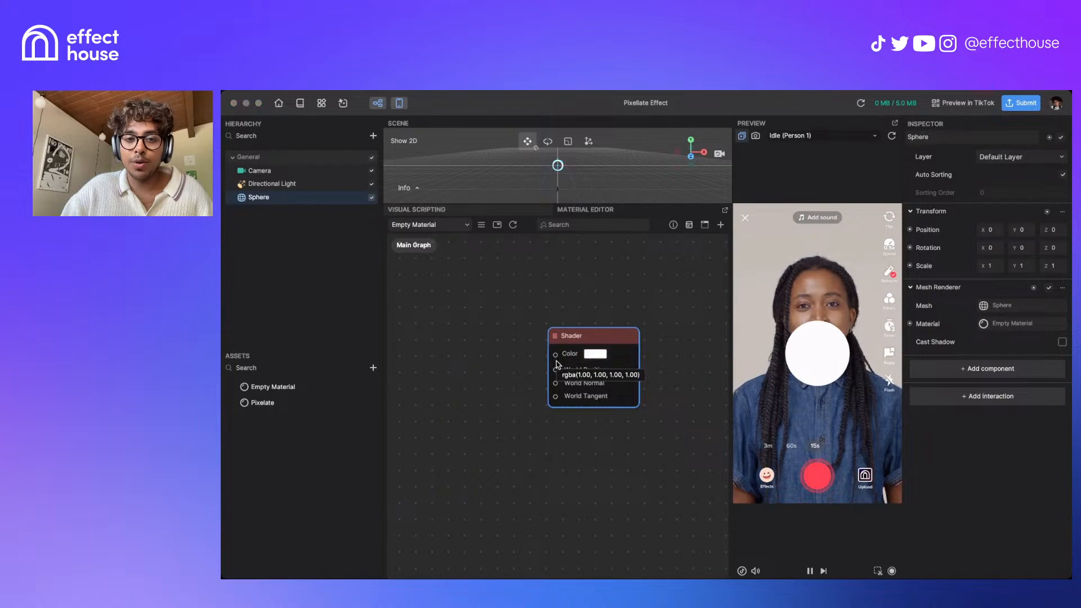
drag(556, 363, 565, 290)
click(453, 267)
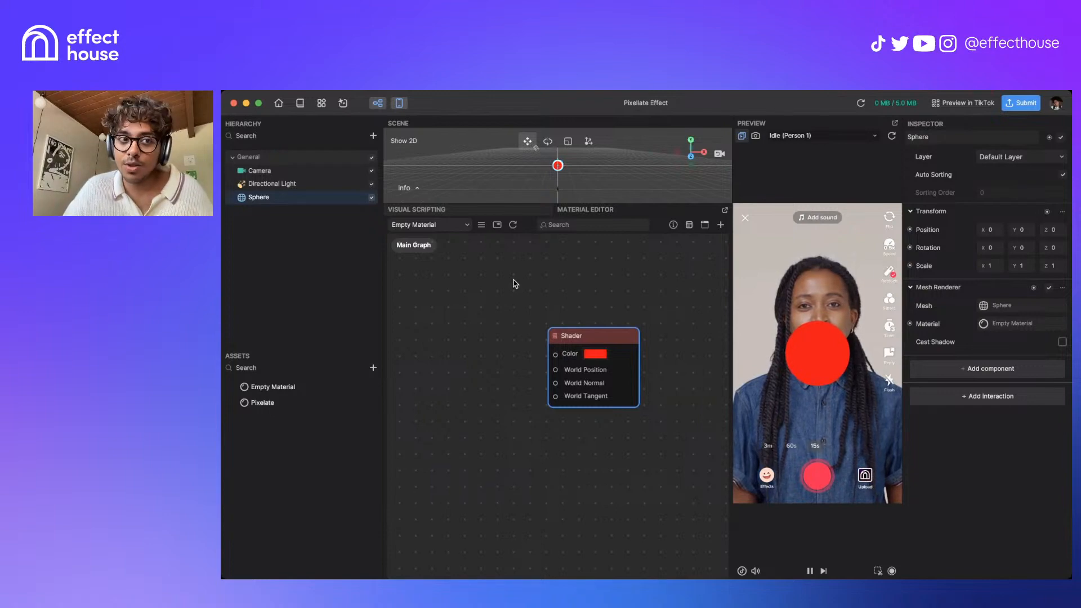
drag(504, 324, 535, 322)
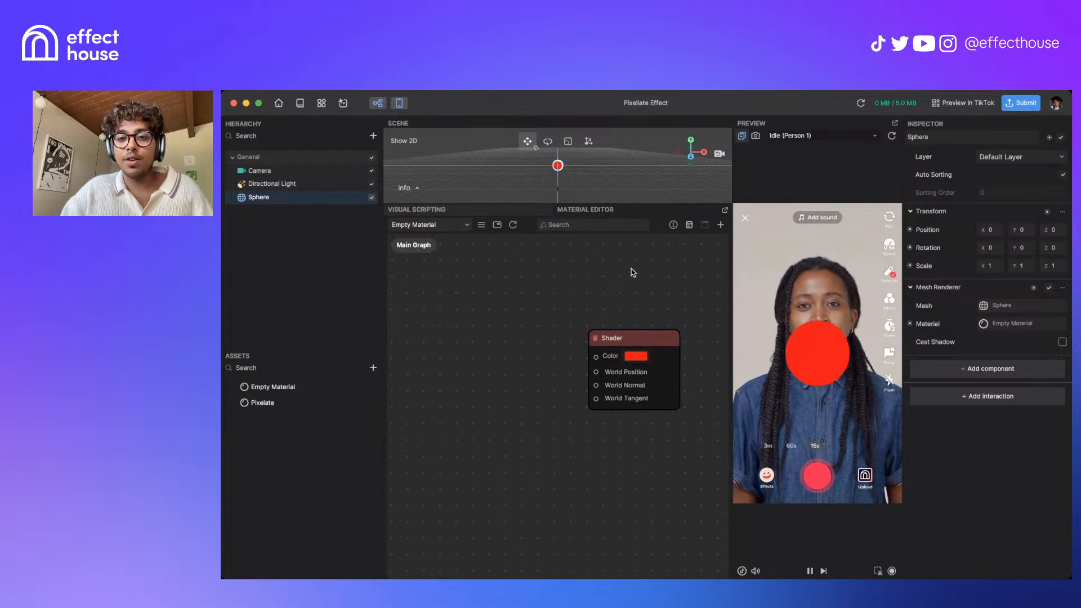
drag(630, 269, 566, 269)
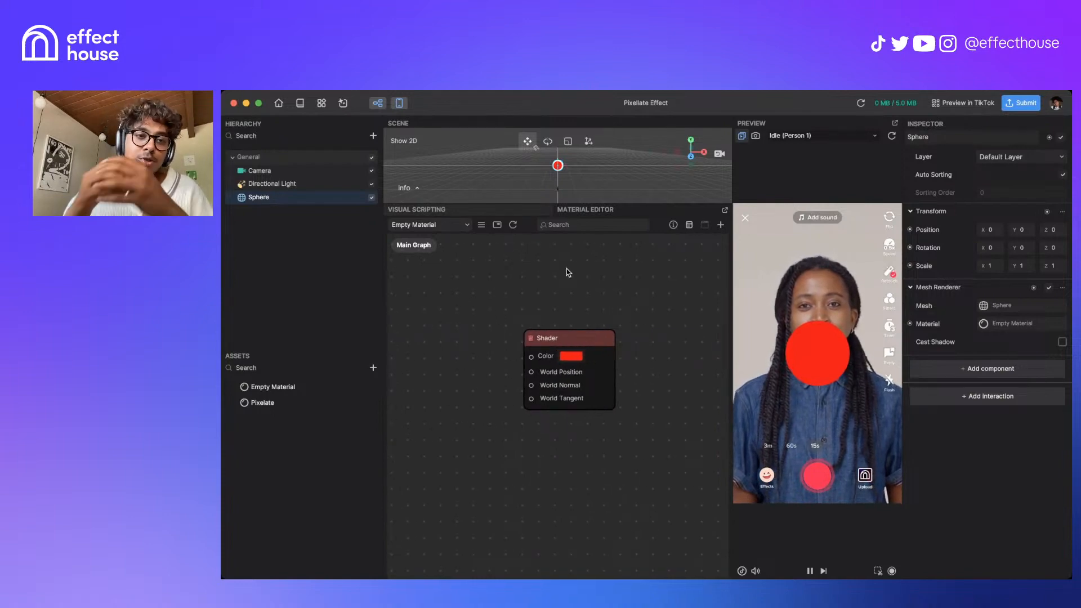
Delete the Sphere from the scene hierarchy
right_click(347, 195)
click(367, 233)
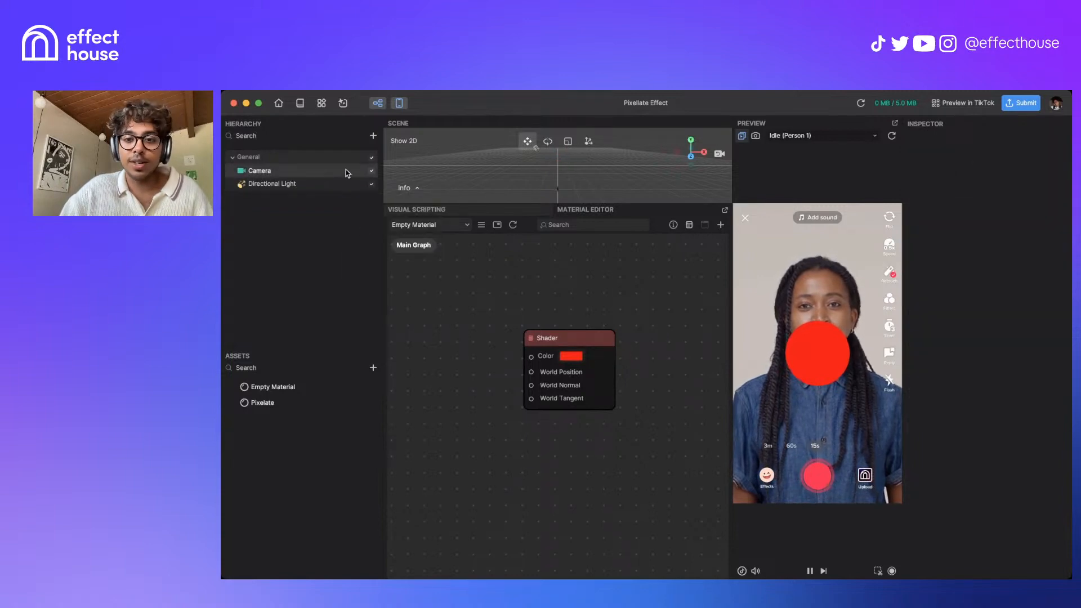
Try a Custom post-process effect on the Camera with Empty Material and Pixelate, and remove the Post Process component
click(346, 170)
click(978, 201)
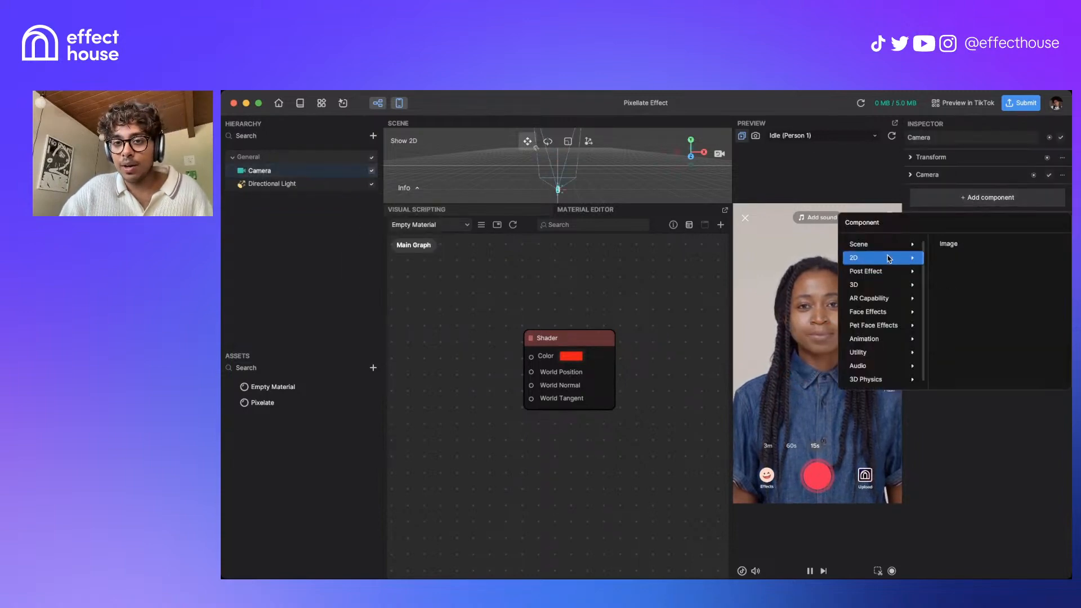
click(959, 271)
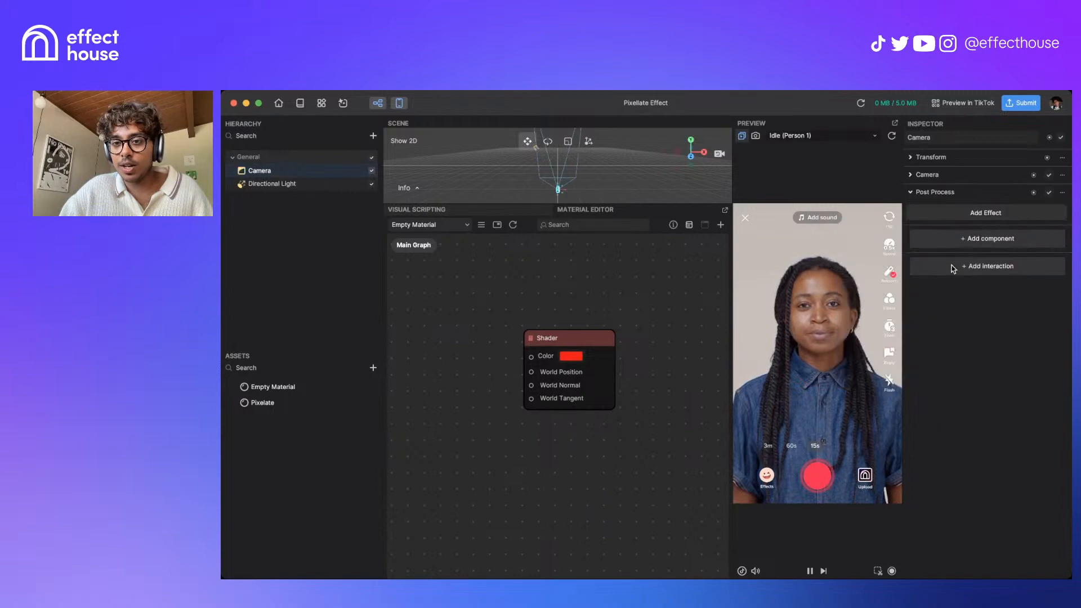
click(1025, 211)
click(1036, 380)
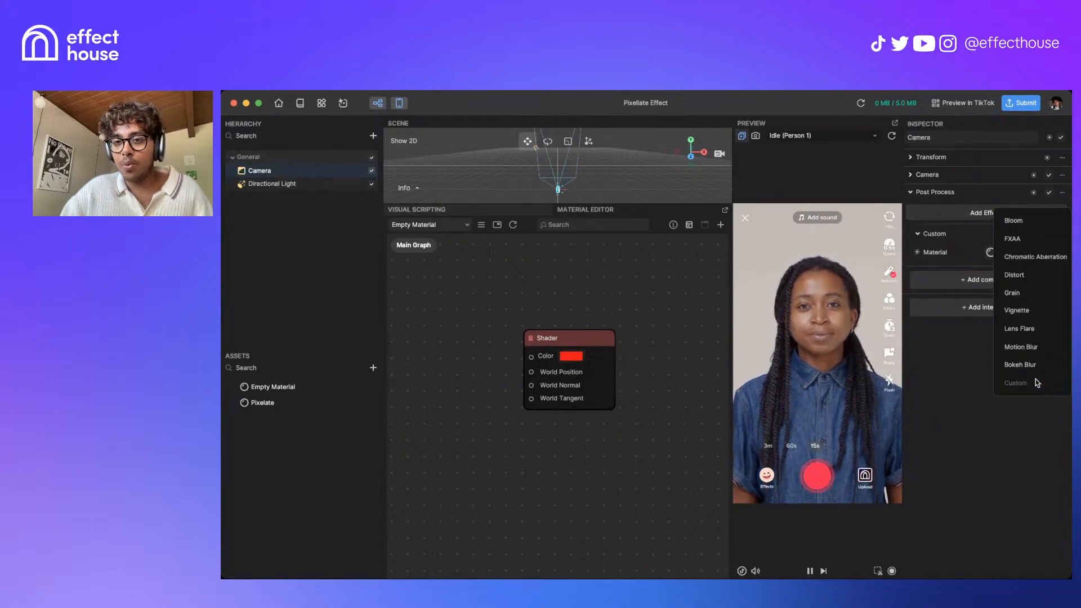
click(999, 232)
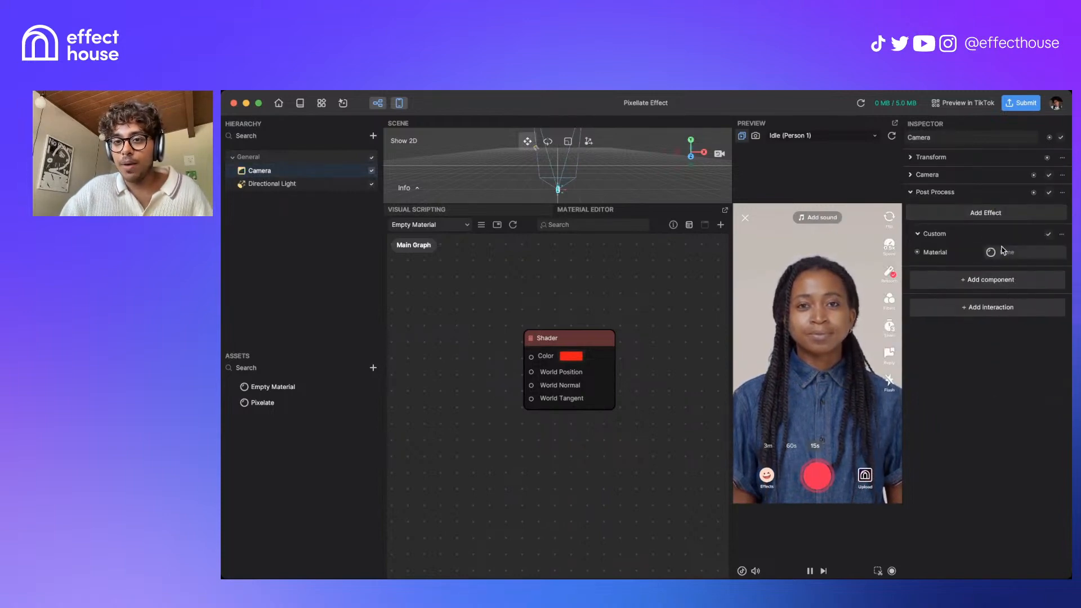
click(687, 389)
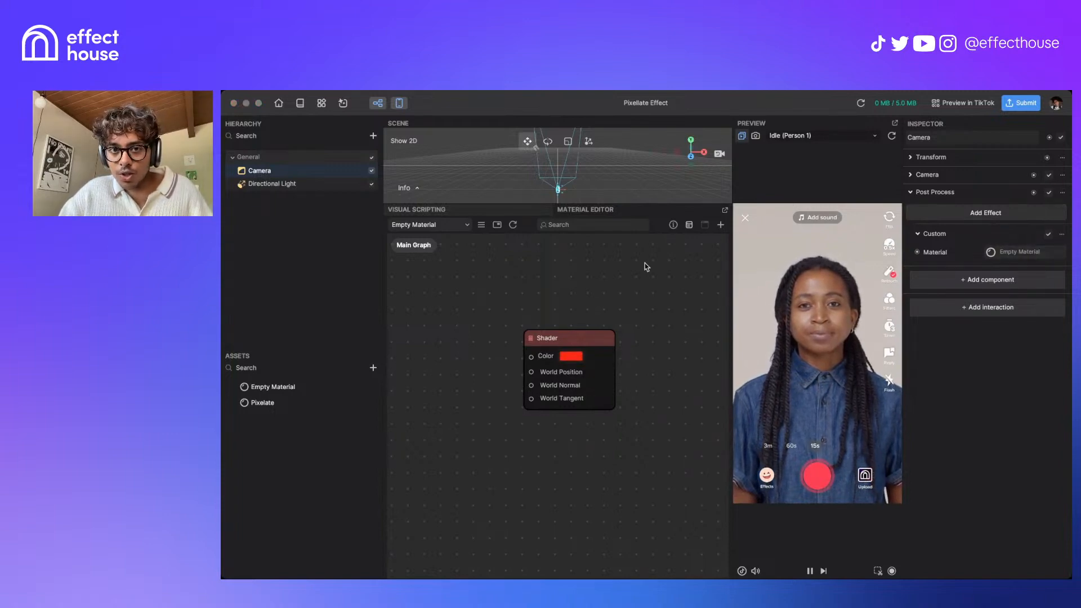
click(682, 391)
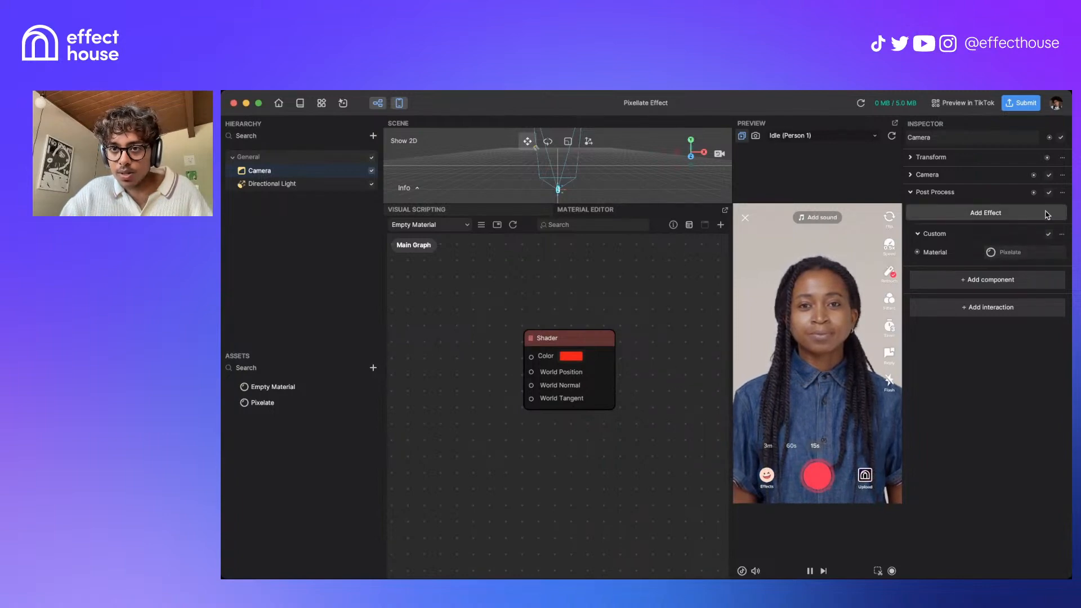
click(1063, 193)
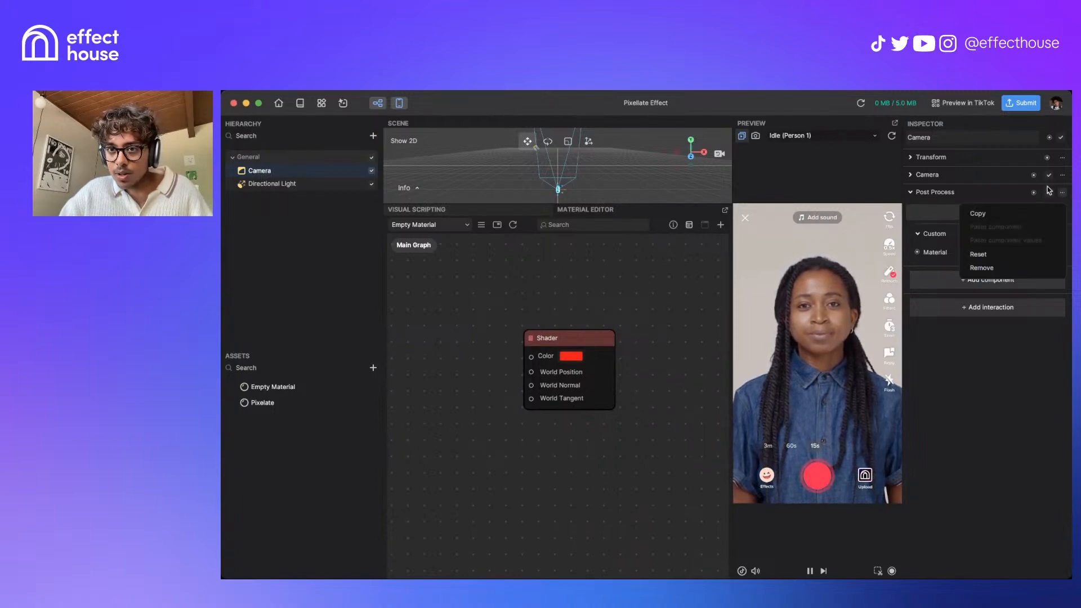
click(991, 268)
Add a Post Process component with a Custom effect to the Camera and assign the Pixelate material to it
click(1008, 198)
mouse_move(899, 299)
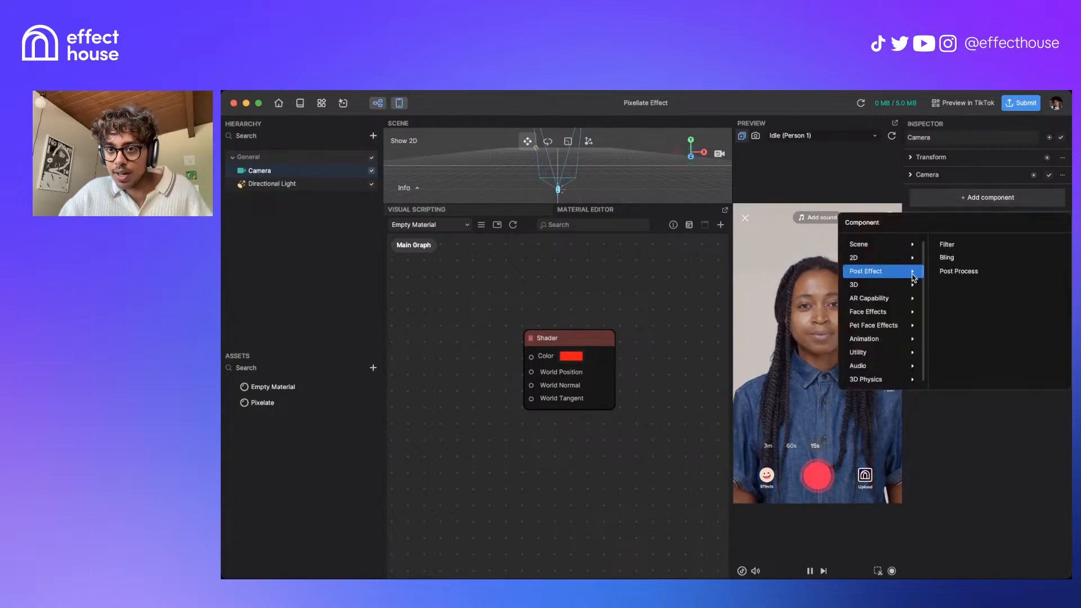
click(959, 273)
click(1008, 218)
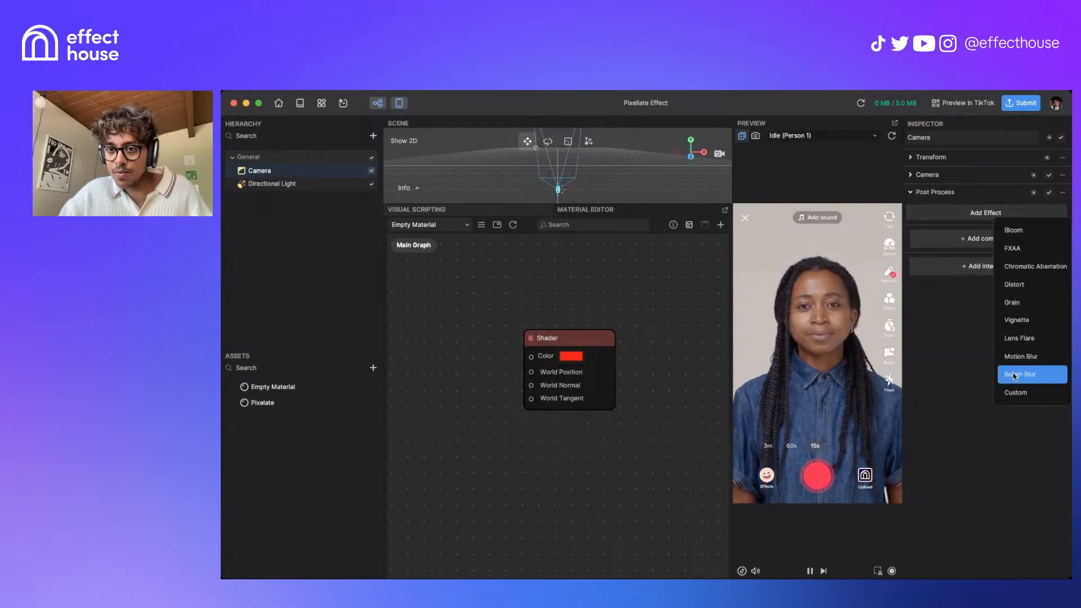
click(1016, 392)
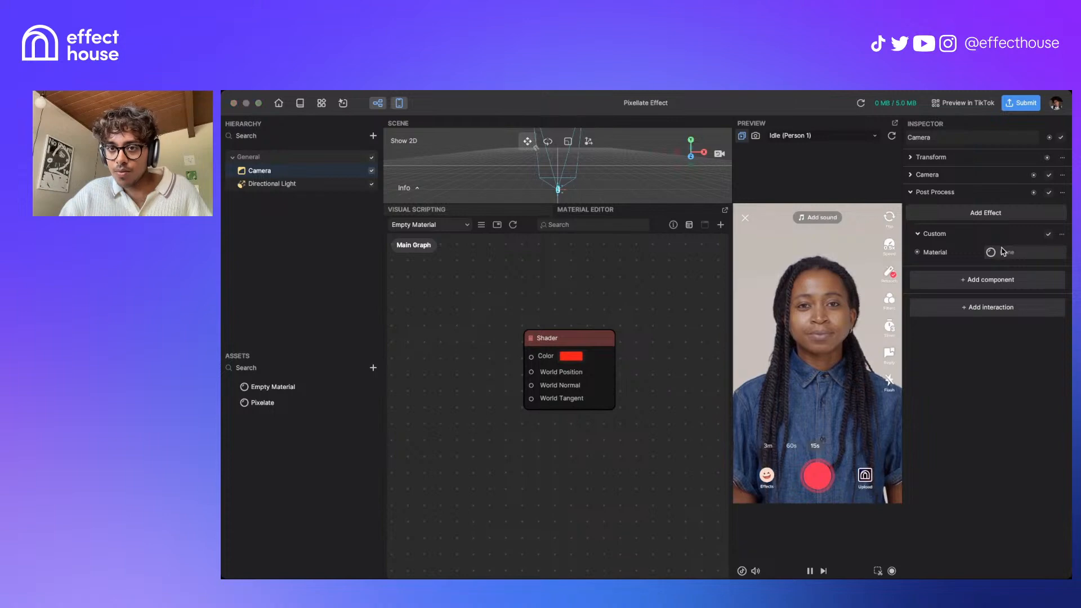
double_click(682, 386)
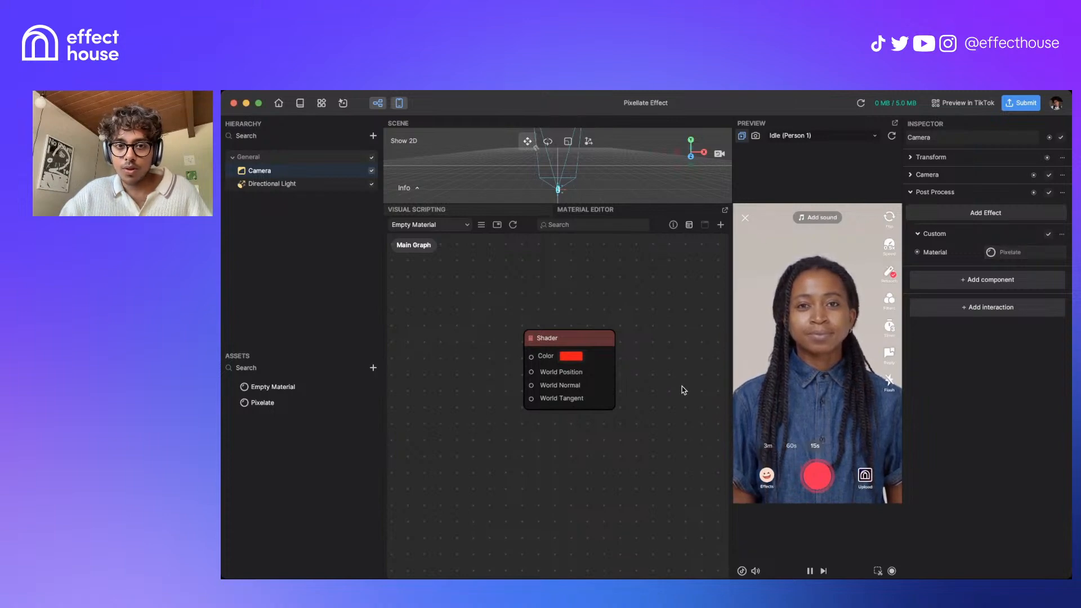
Switch the displayed material graph from Empty Material to Pixelate
drag(682, 386, 739, 330)
click(445, 225)
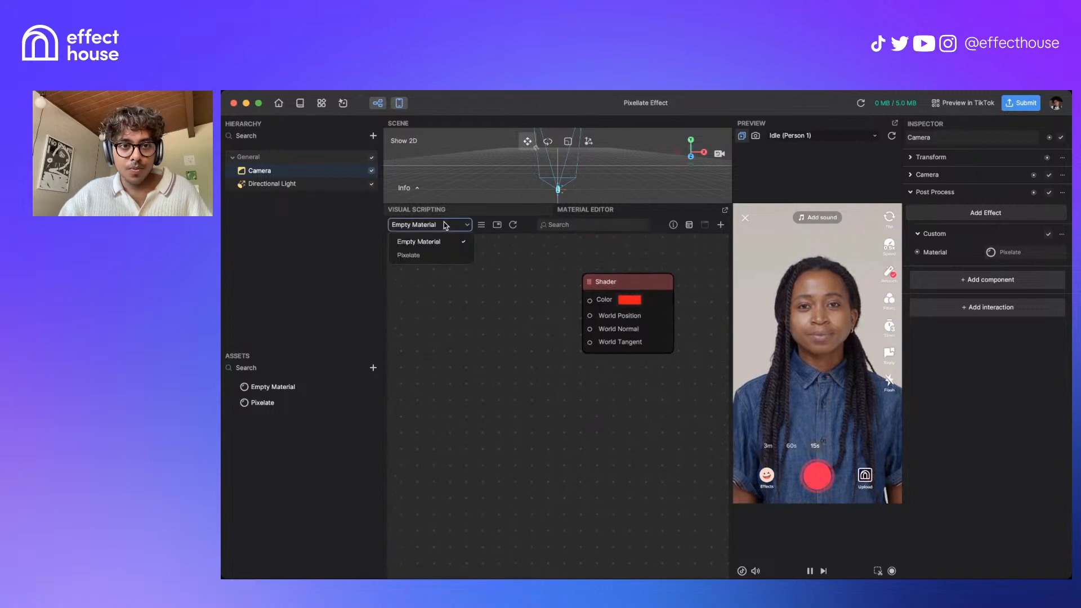
click(439, 256)
scroll(556, 347, up, 3)
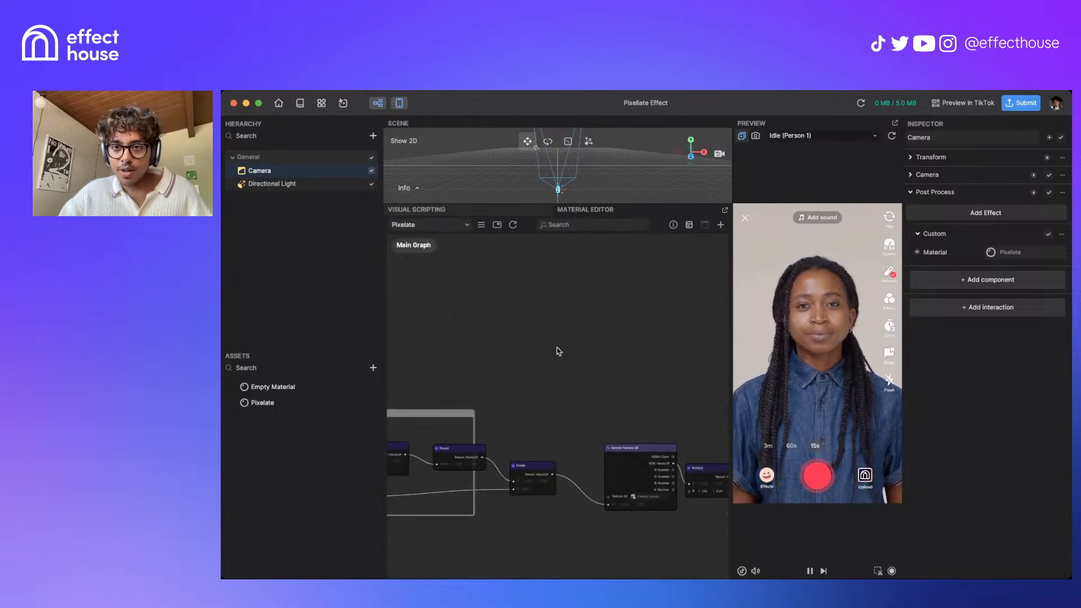
drag(675, 189, 633, 268)
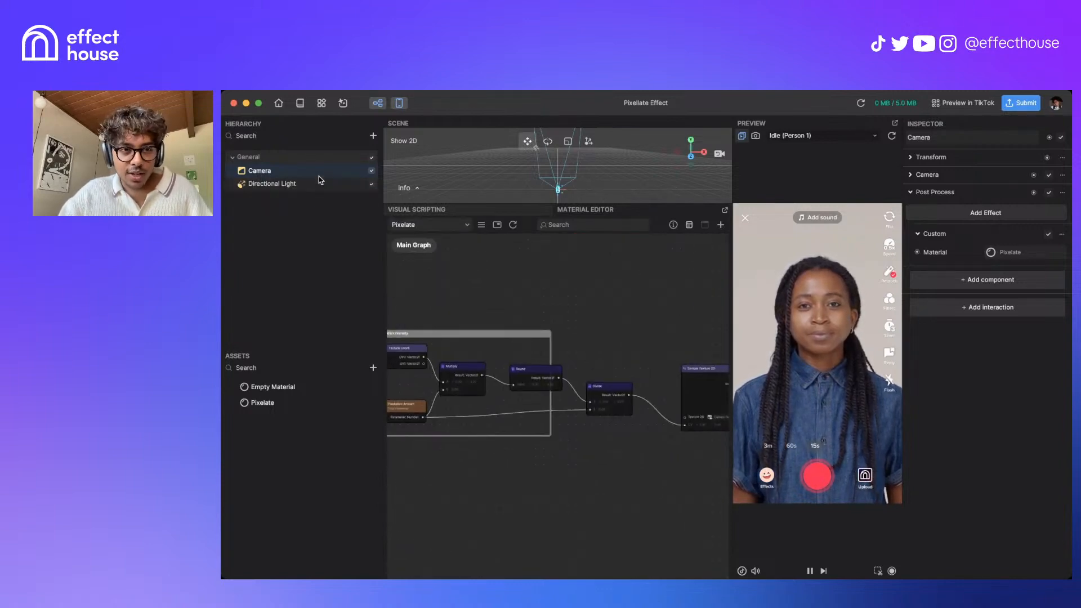
scroll(568, 328, up, 1)
scroll(568, 329, down, 3)
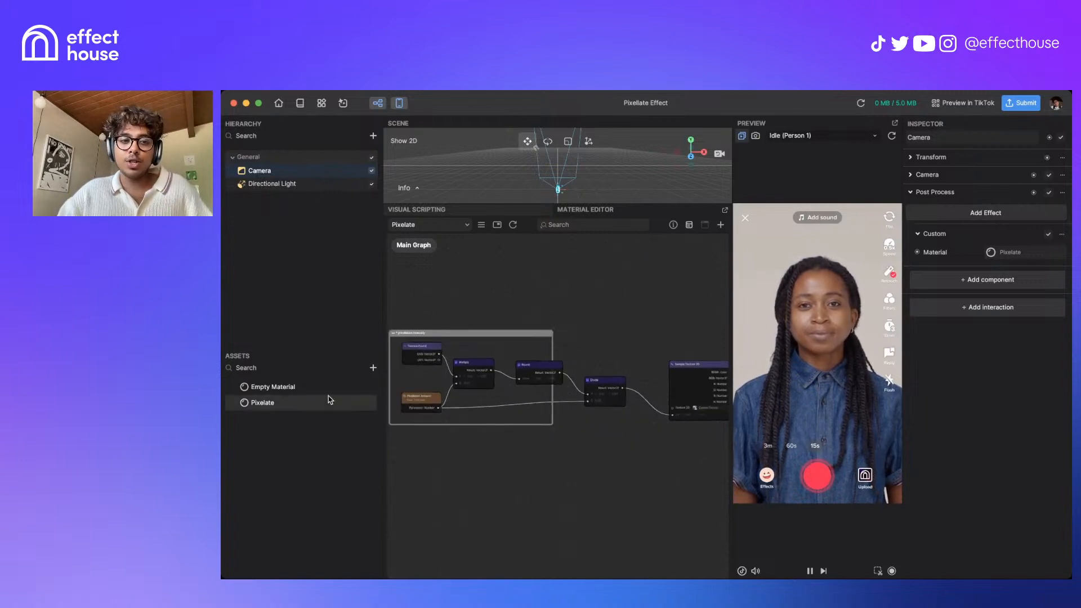
Inspect the Empty Material asset and the Sample Texture 2D node's connections in the Pixelate graph
click(315, 386)
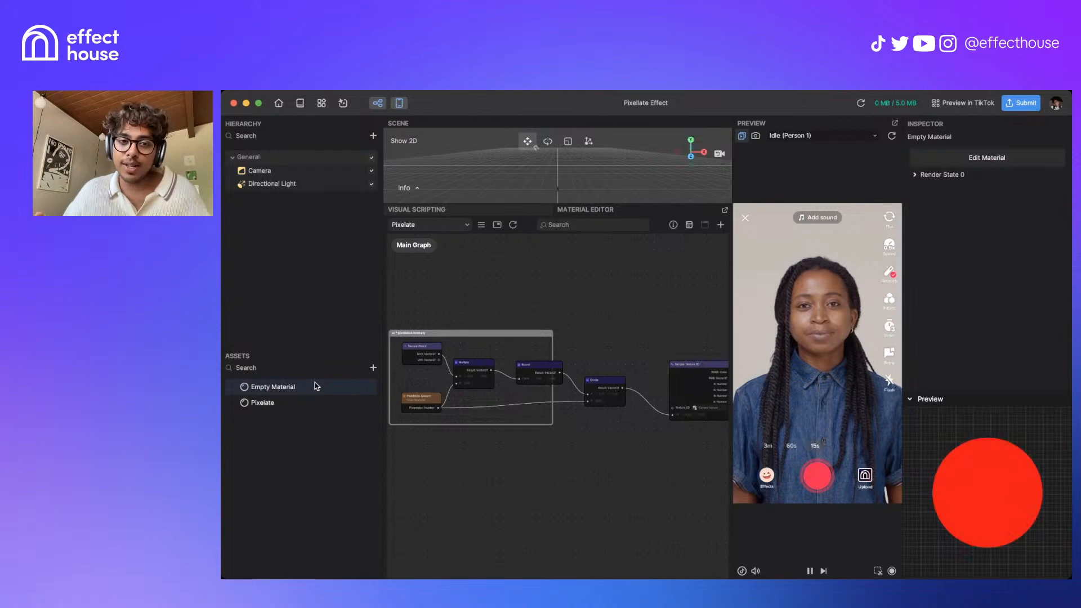
click(427, 225)
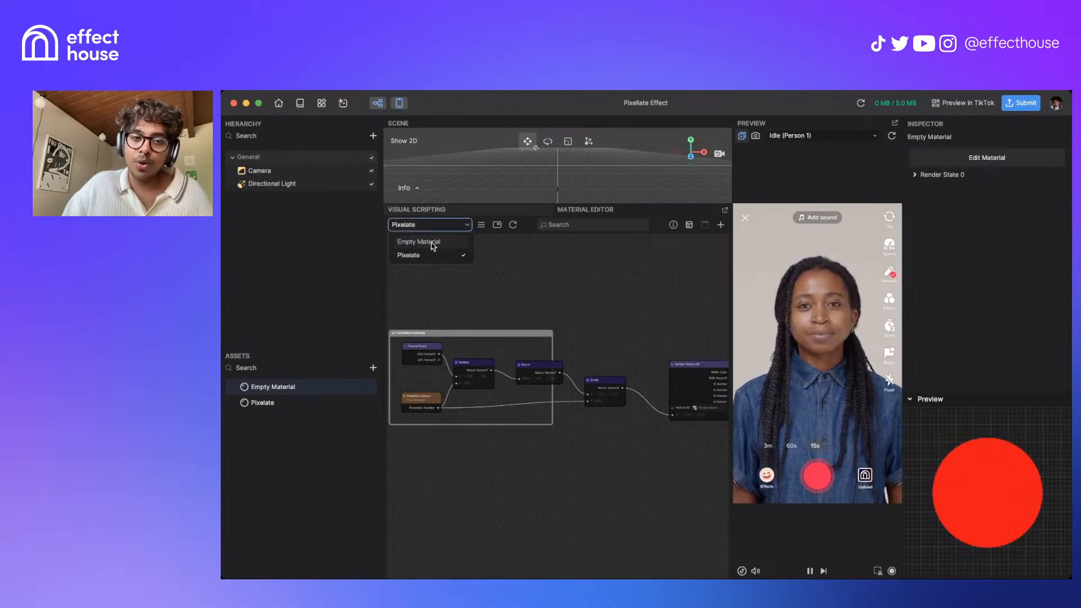
click(658, 366)
drag(657, 365, 539, 337)
scroll(576, 362, up, 5)
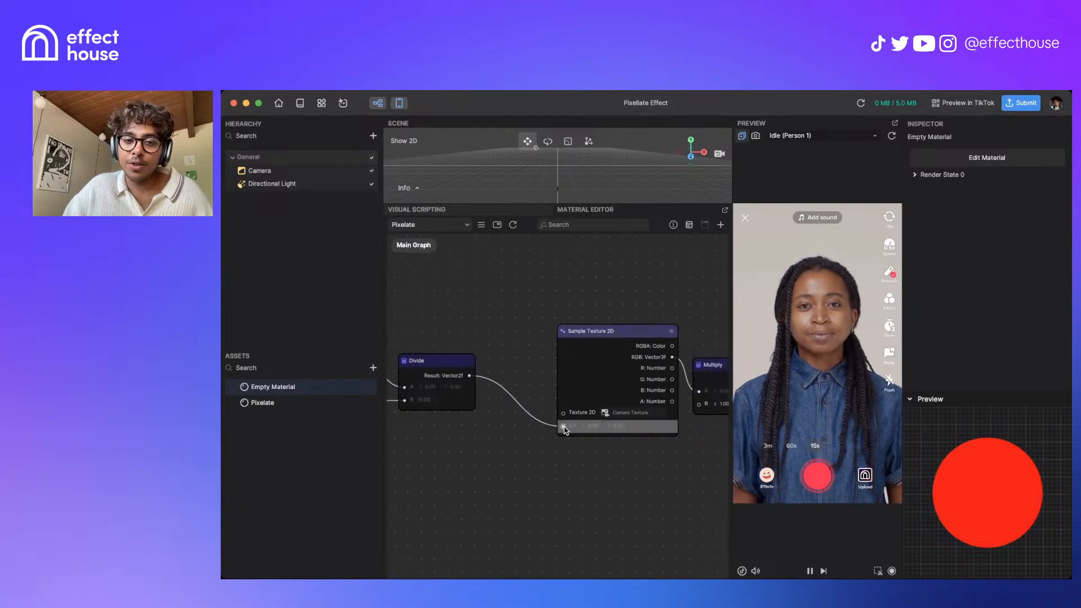
drag(672, 441, 571, 449)
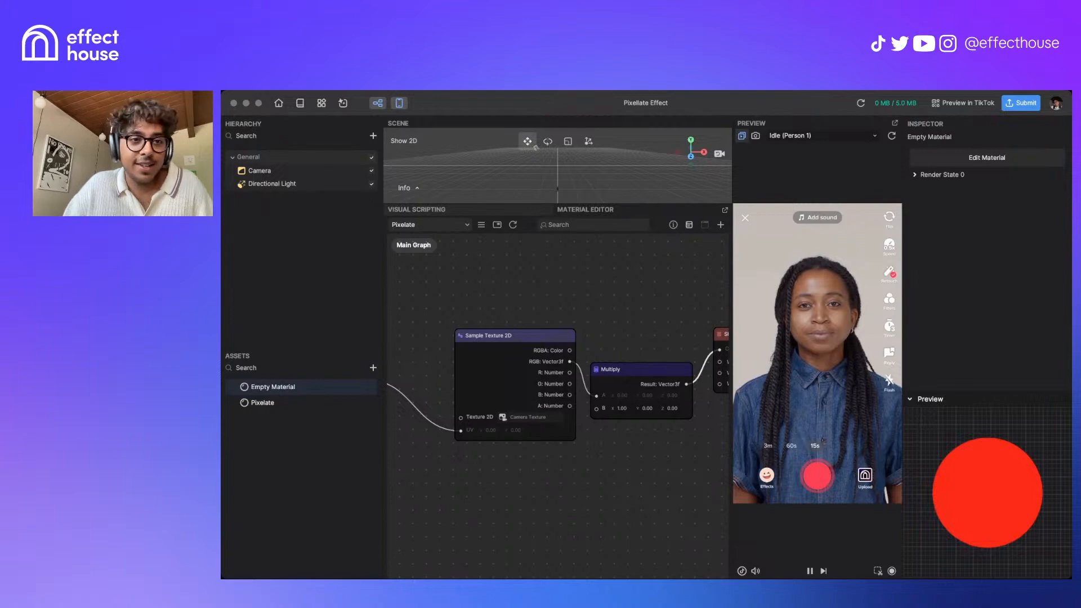
click(578, 227)
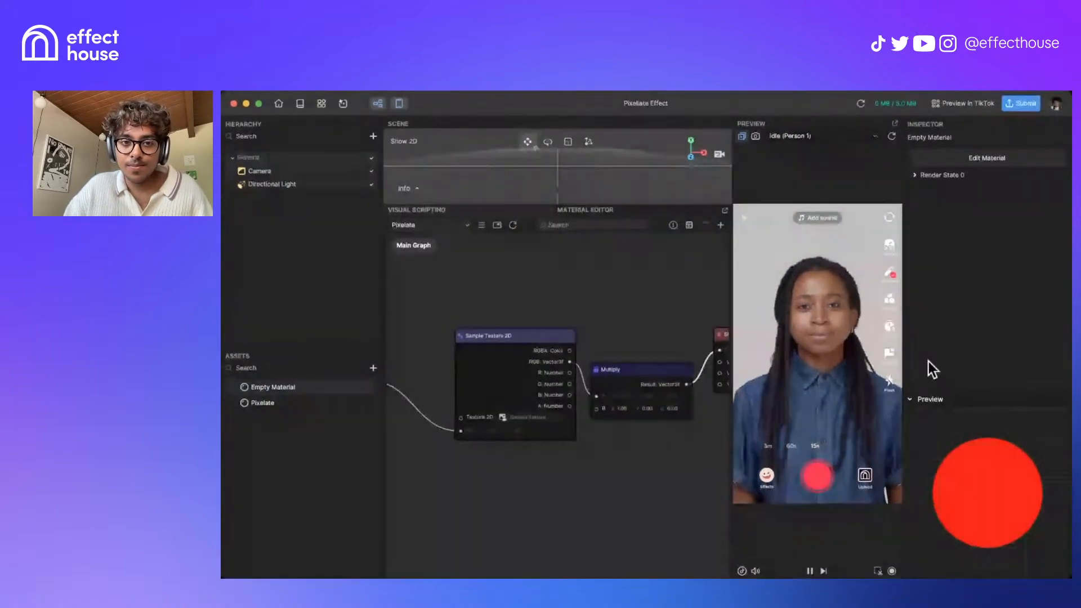
Delete the Multiply node before the Shader and connect Sample Texture 2D's RGB output directly to the Shader's Color input
drag(565, 275, 625, 200)
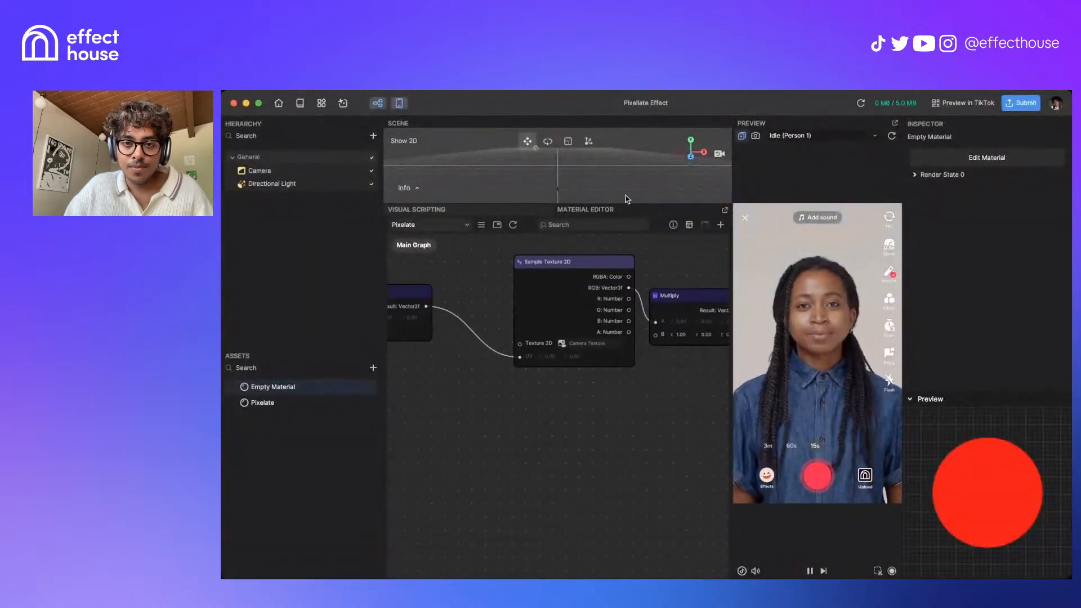
click(685, 305)
key(Delete)
drag(683, 306, 572, 307)
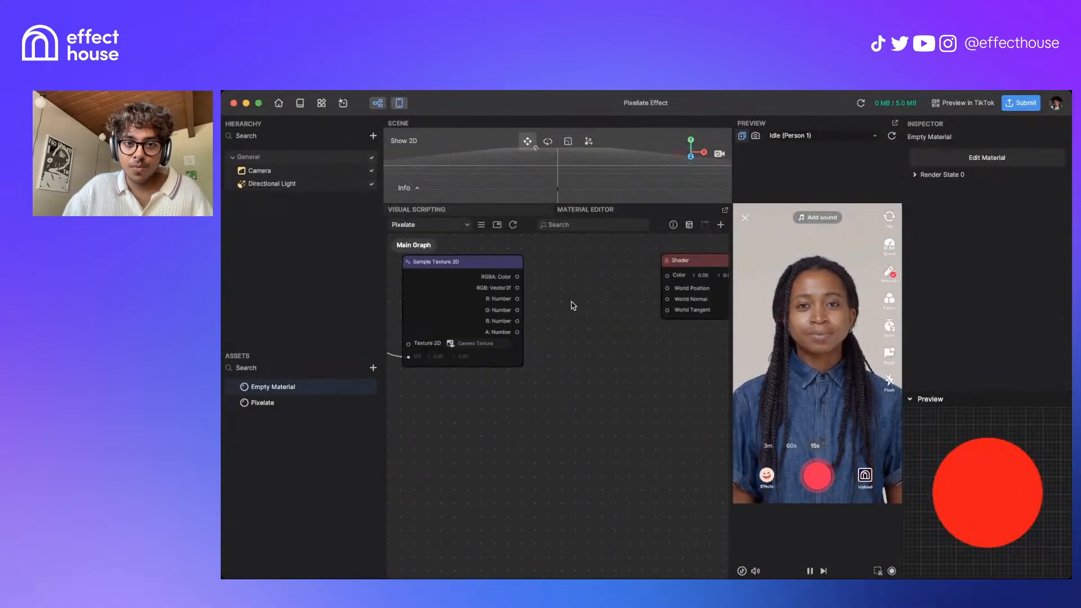
drag(677, 269, 593, 271)
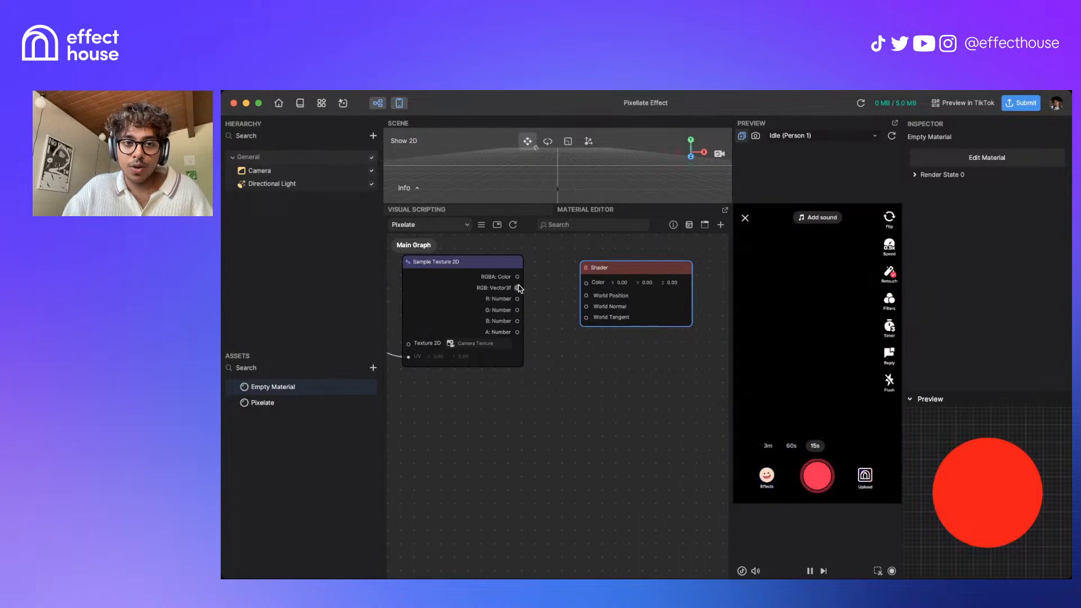
drag(517, 288, 586, 283)
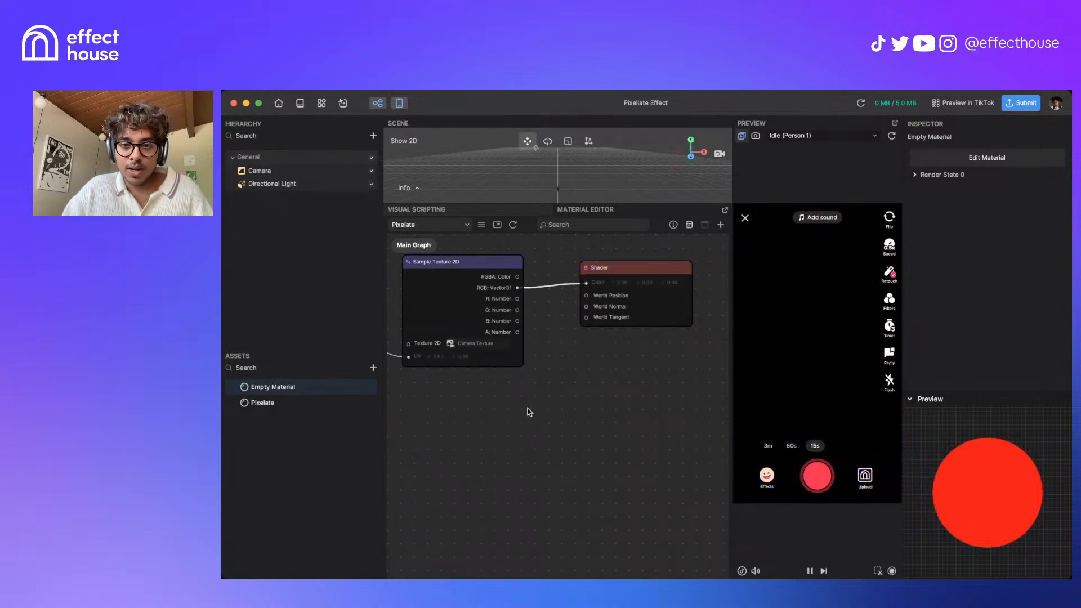
Delete the Pixellation Amount parameter node from the "uv * pixellation intensity" group
drag(530, 412, 637, 410)
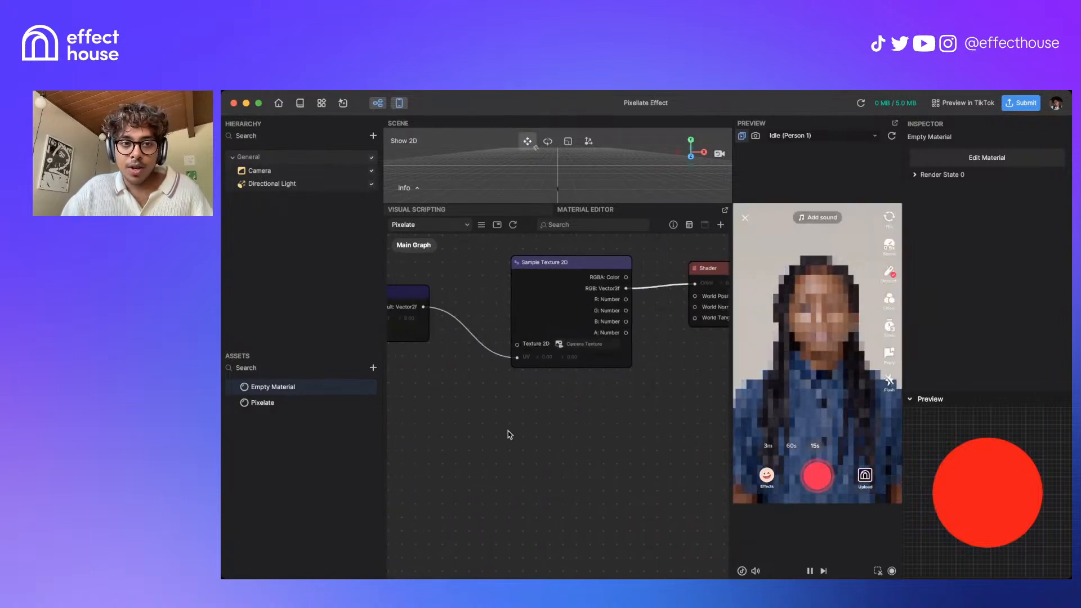
drag(509, 434, 726, 422)
drag(484, 432, 611, 448)
click(586, 363)
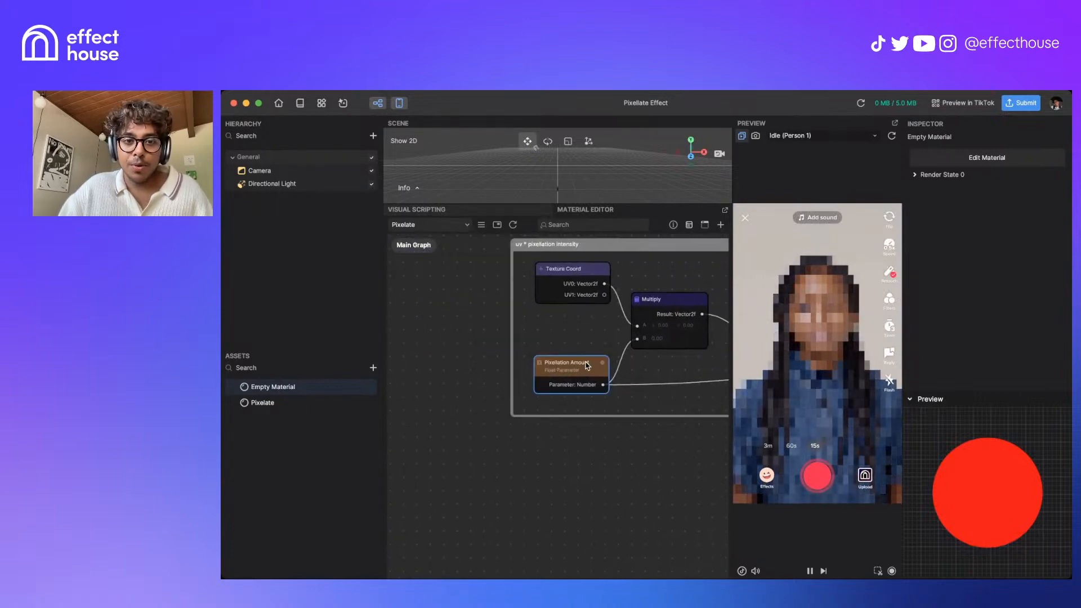
key(BackSpace)
Add a Const Float node below Texture Coord and connect its Value output to the Multiply node's B input
right_click(586, 367)
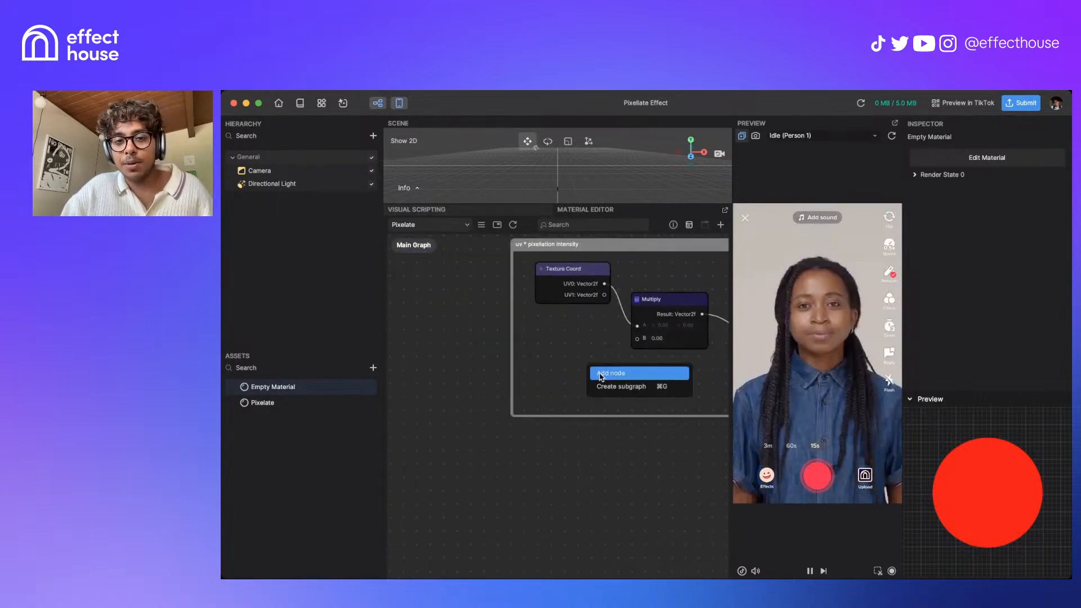
click(599, 374)
text(const)
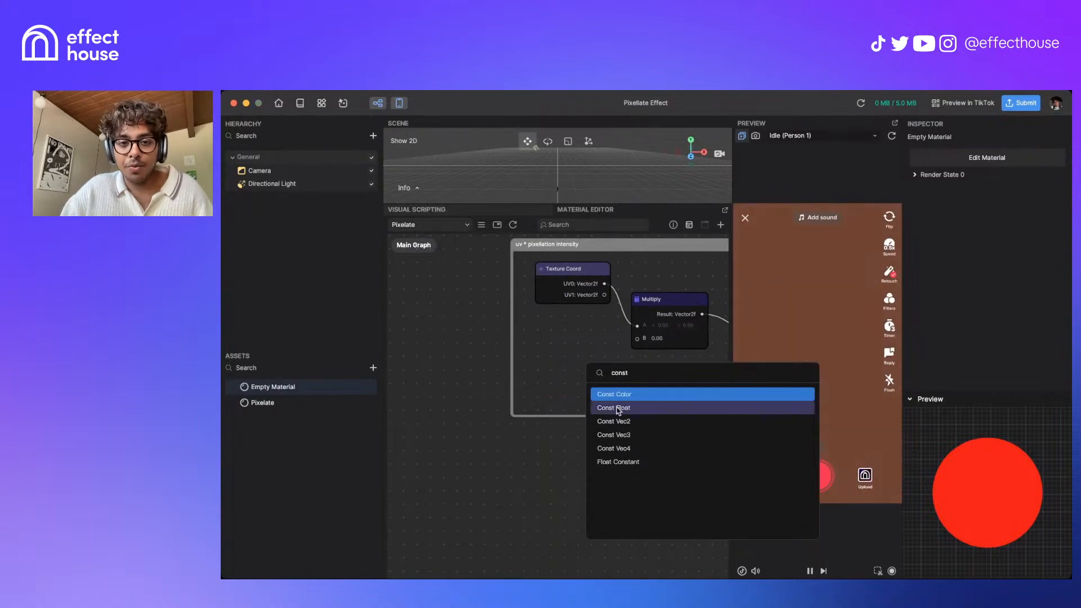
click(617, 407)
scroll(584, 390, up, 3)
drag(643, 354, 573, 323)
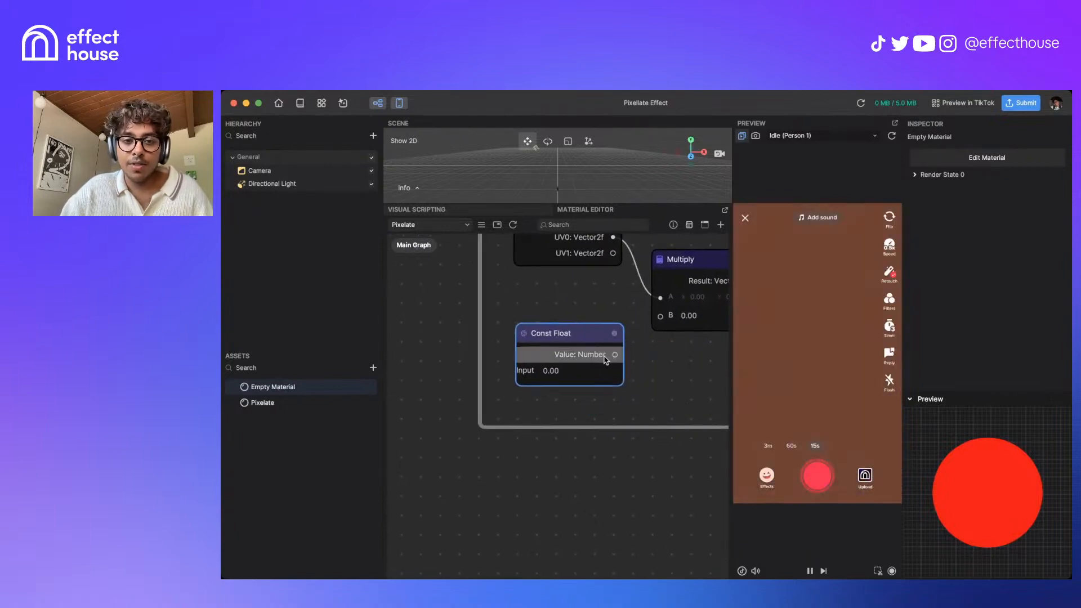
drag(625, 351, 659, 316)
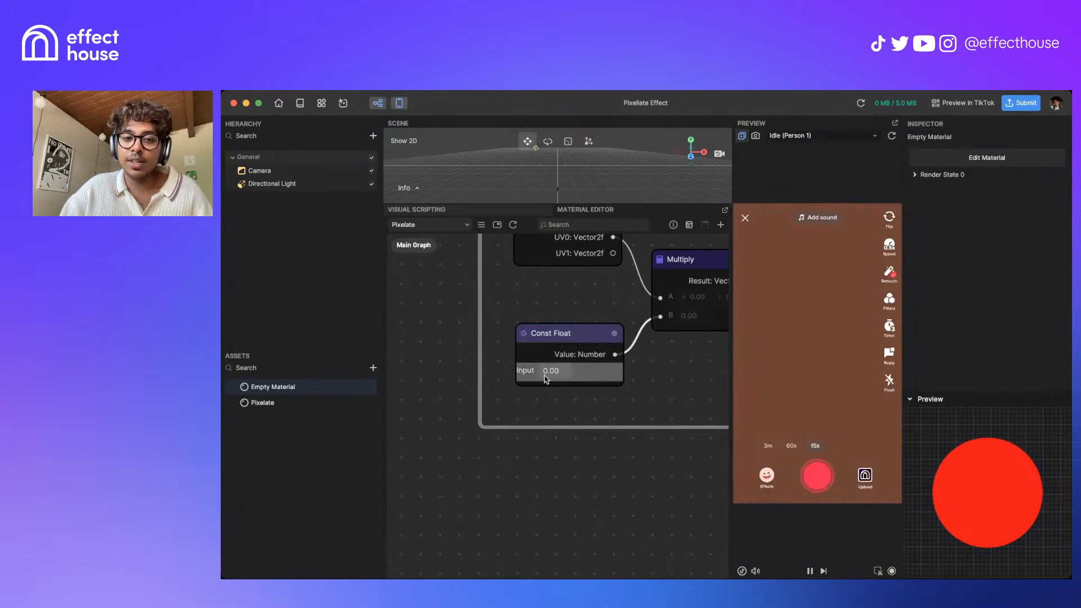
Set the Const Float node's Input to 20
click(575, 369)
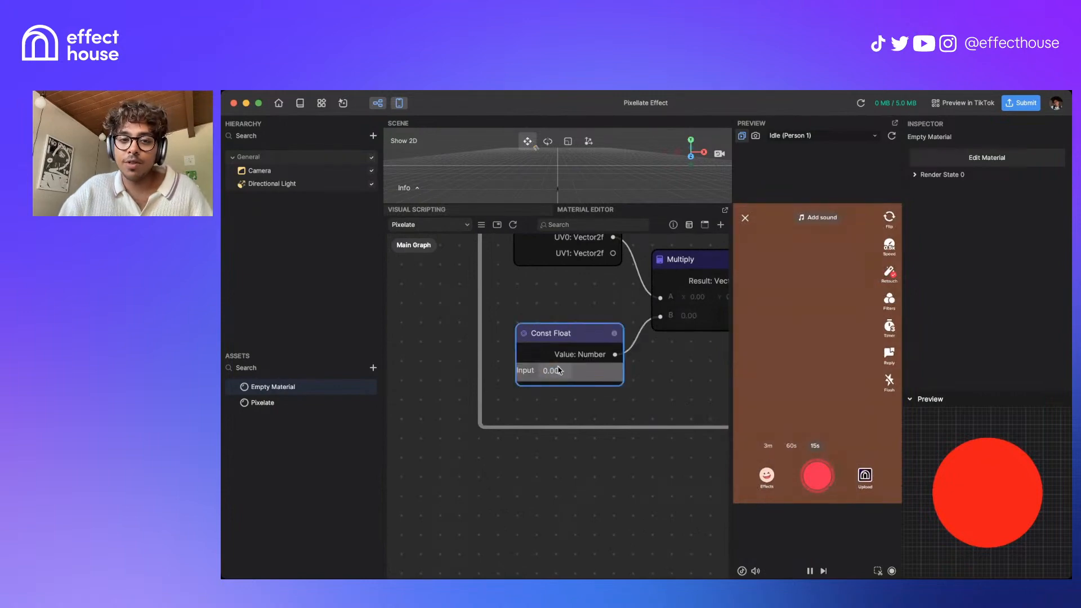
drag(560, 370, 541, 371)
text(20)
key(Return)
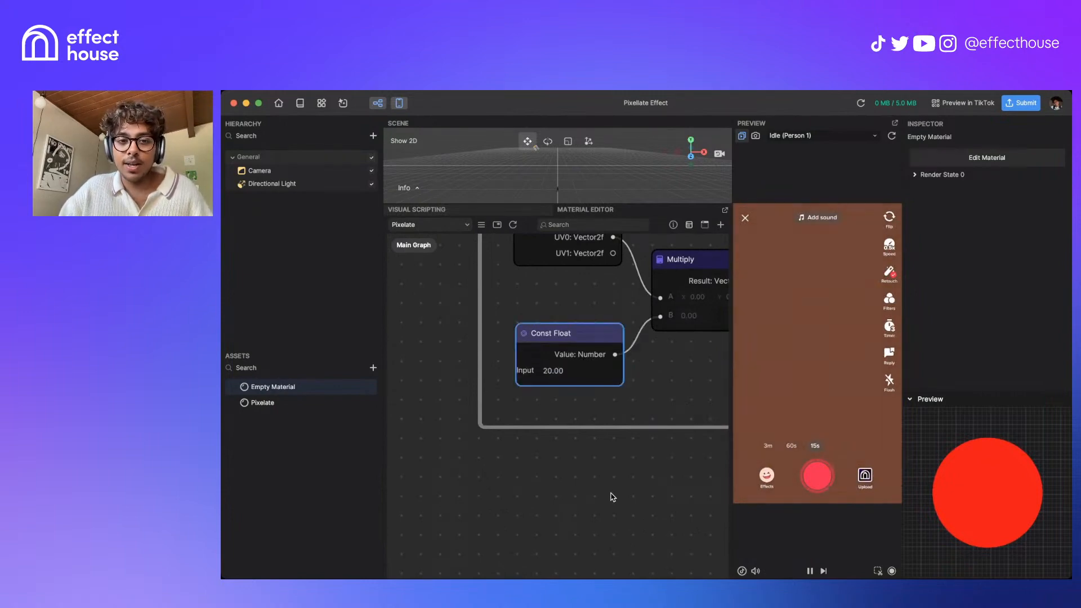
Examine the Pixelate graph from the Multiply node to the Shader and the material assigned in the Camera's Post Process settings
click(702, 363)
click(688, 226)
middle_drag(698, 370, 488, 488)
scroll(554, 492, down, 6)
scroll(652, 454, up, 5)
middle_drag(652, 454, 574, 451)
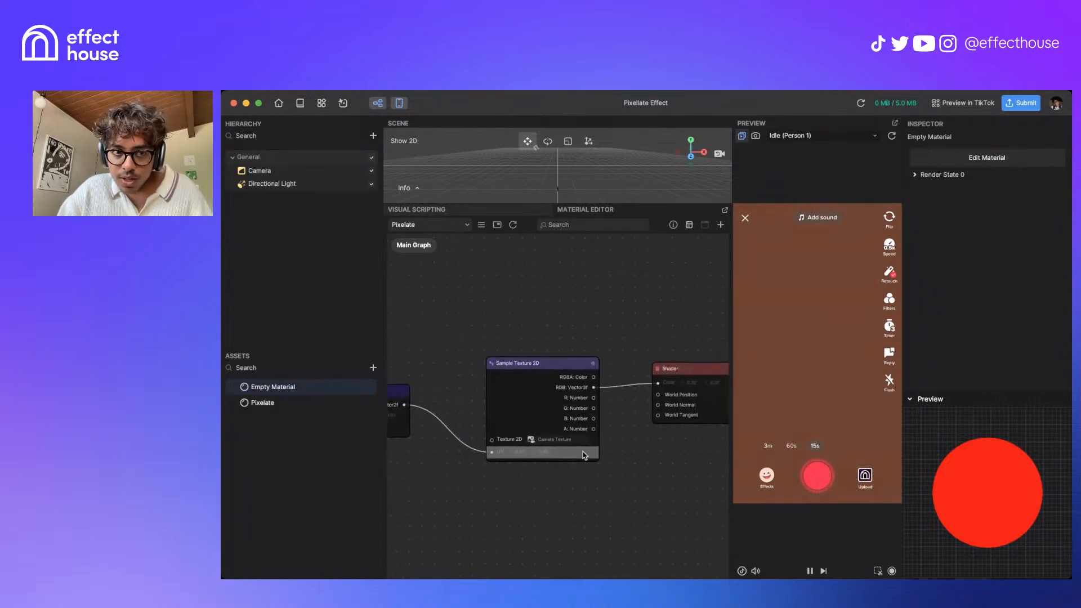
click(322, 176)
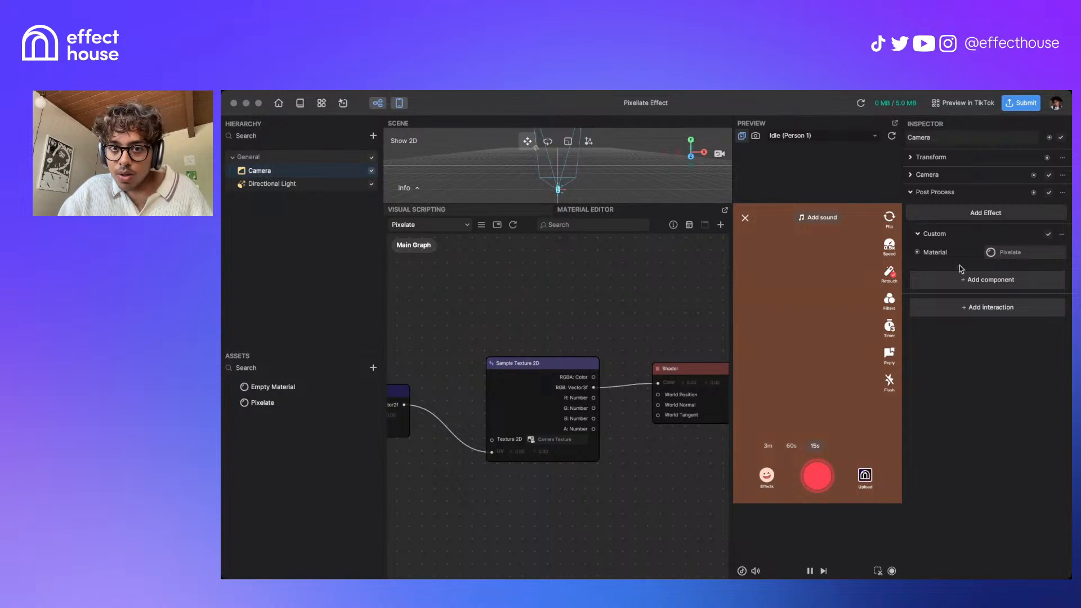
middle_drag(607, 502, 894, 473)
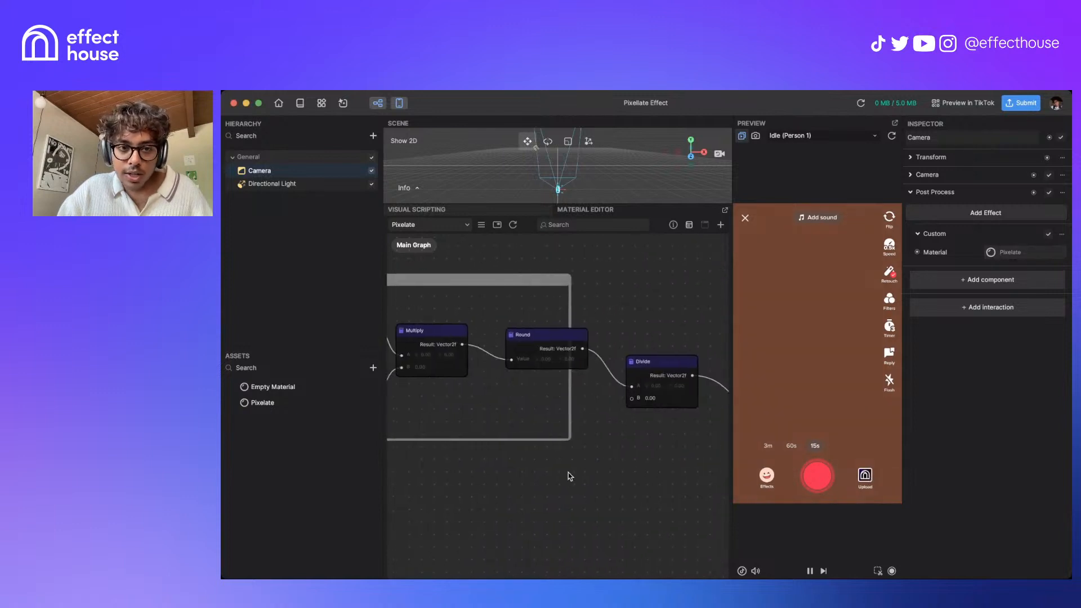
middle_drag(570, 476, 718, 486)
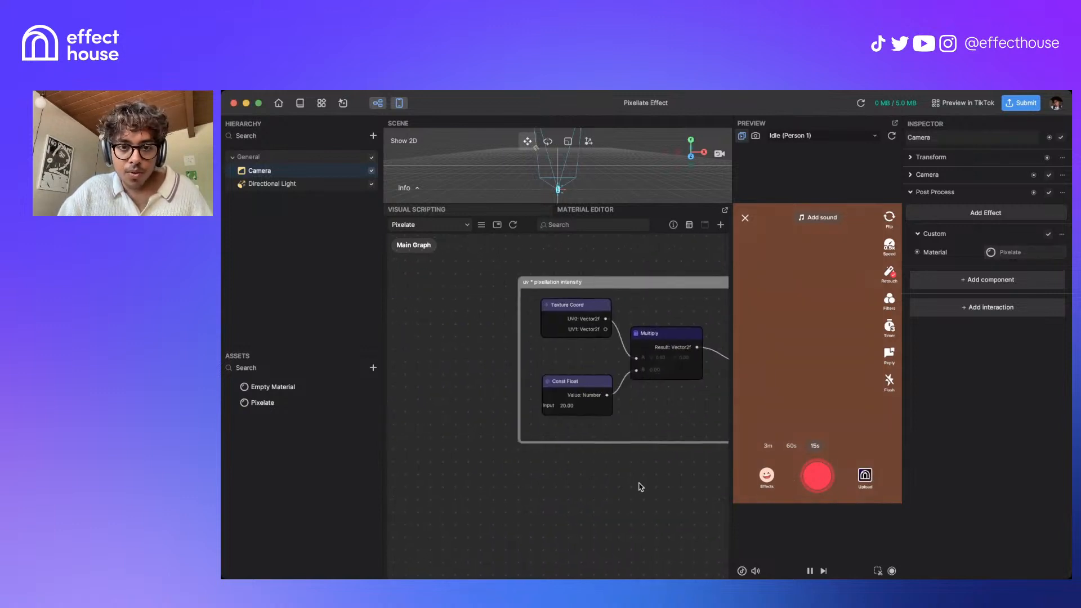
Delete the Const Float node and set the Multiply node's B input directly to 20
click(599, 382)
key(Delete)
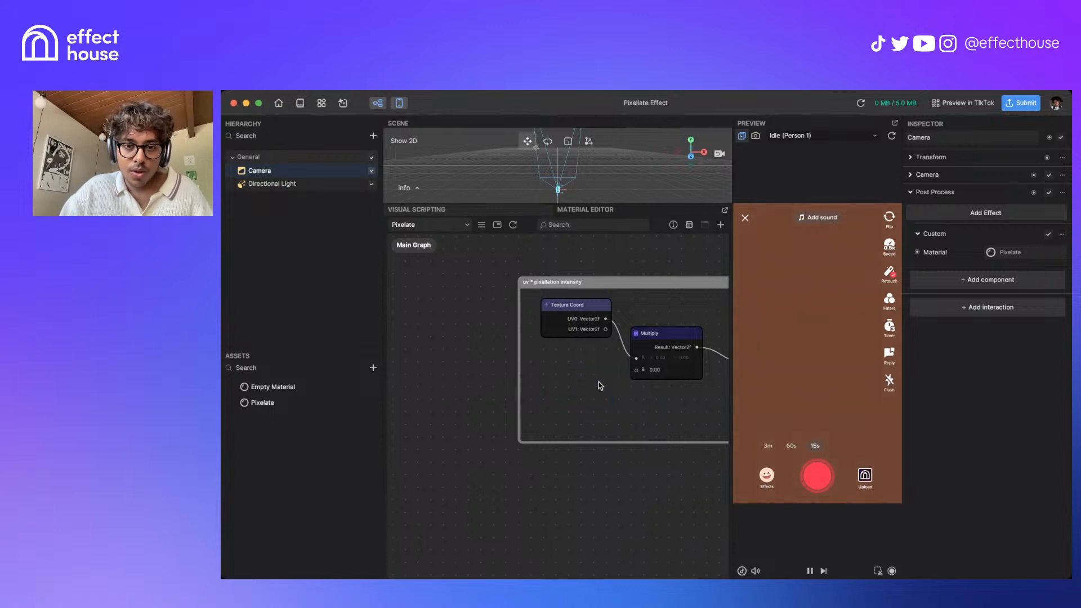
click(658, 370)
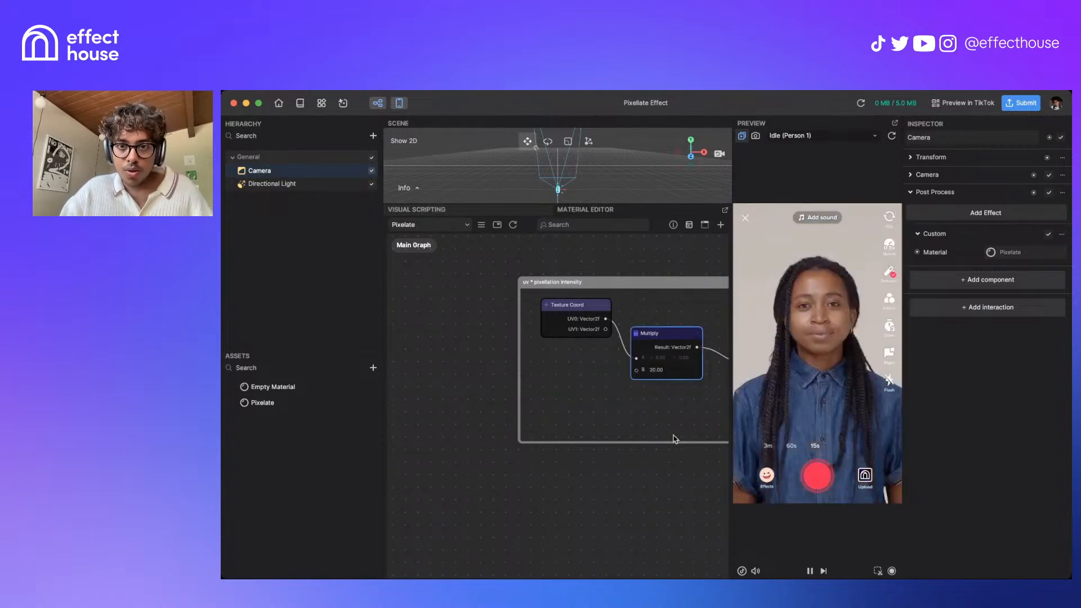
Move the Sample Texture 2D node closer to the Shader and disconnect the Divide node from its UV input
middle_drag(698, 413, 512, 398)
drag(585, 331, 510, 332)
middle_drag(589, 405, 374, 394)
middle_drag(650, 425, 542, 419)
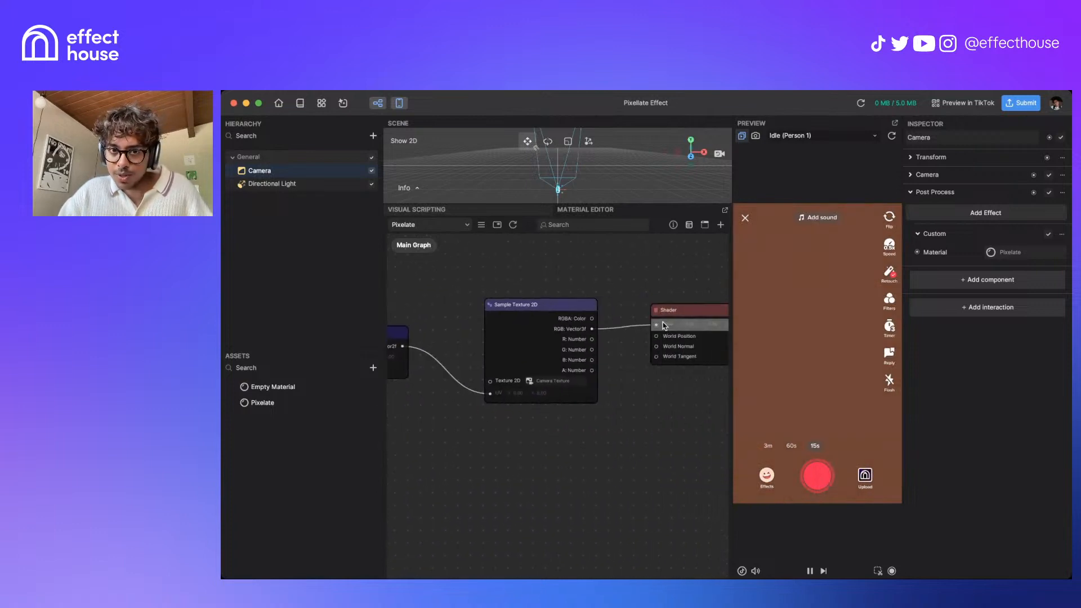
click(637, 330)
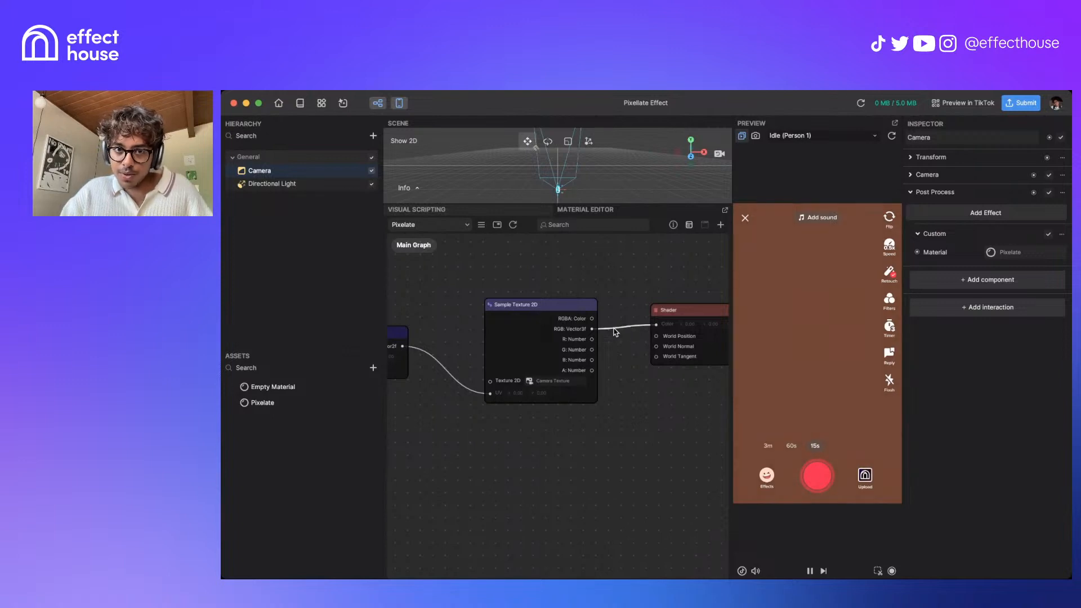
drag(592, 329, 653, 331)
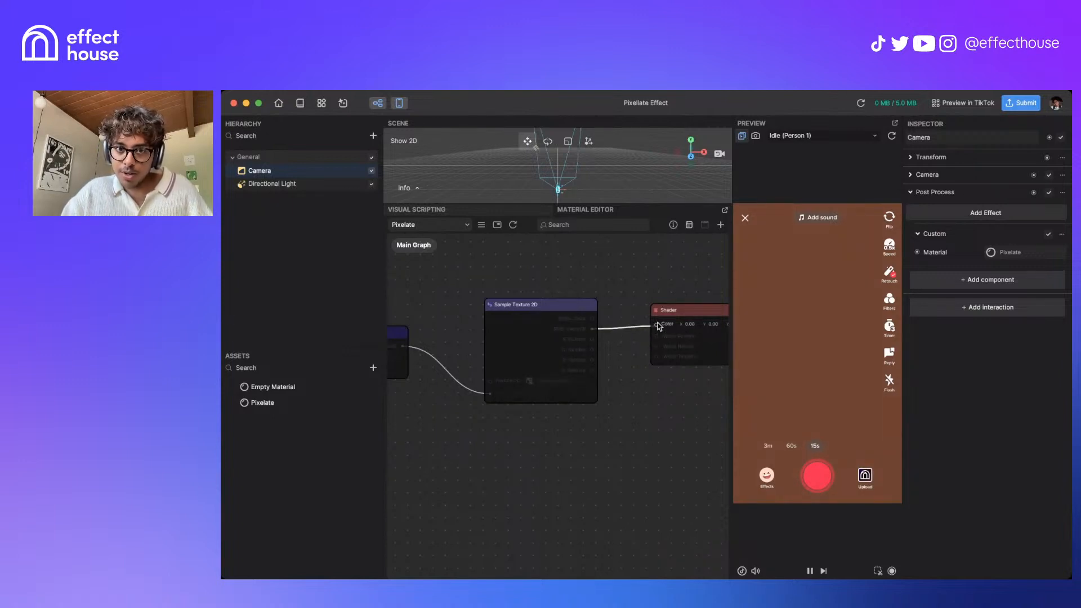
drag(538, 305, 576, 305)
drag(527, 393, 499, 390)
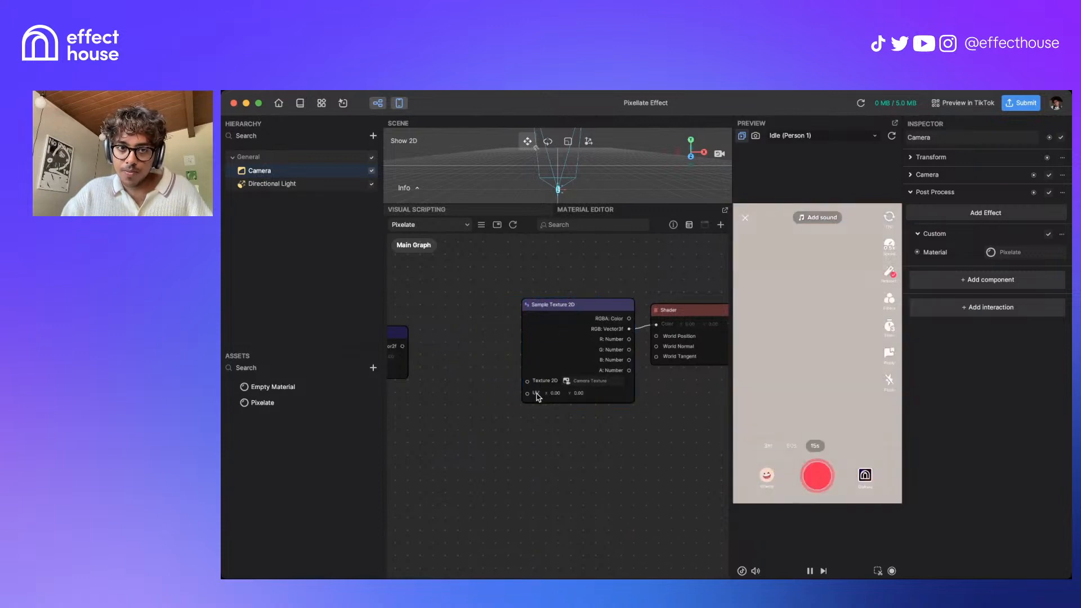
Add a Texture Coord node beside Sample Texture 2D and connect its UV0 output to the UV input
right_click(454, 406)
click(467, 416)
text(tex)
key(Return)
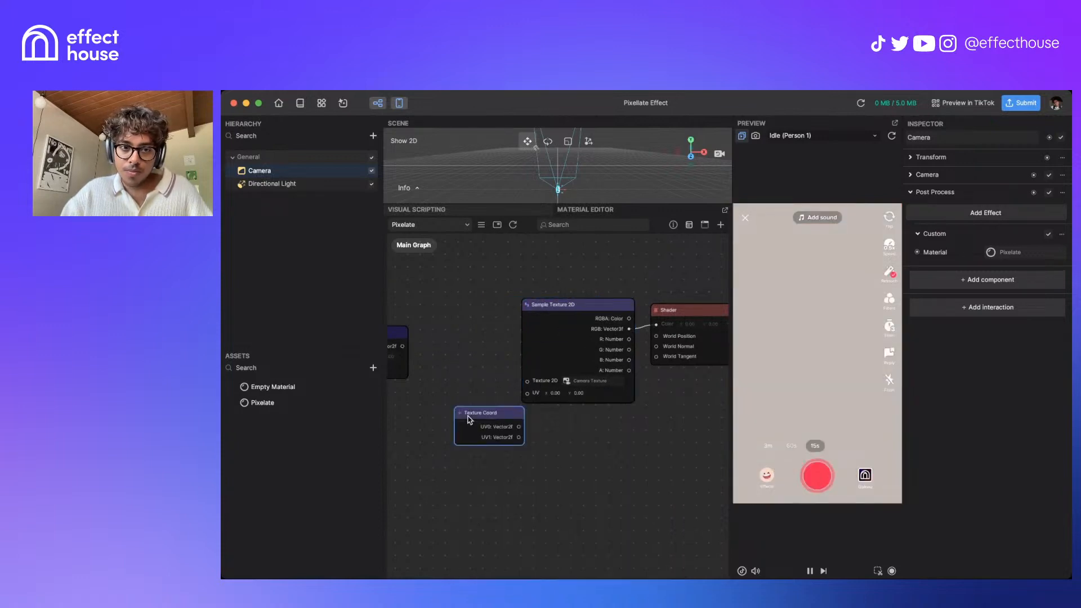
drag(469, 415, 529, 395)
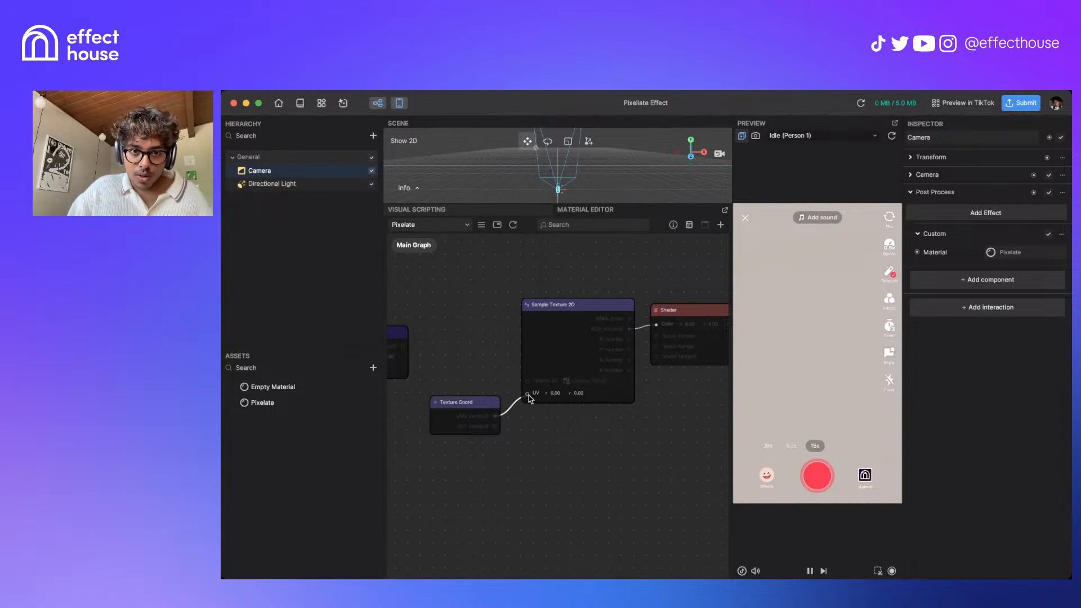
drag(462, 403, 529, 397)
click(498, 437)
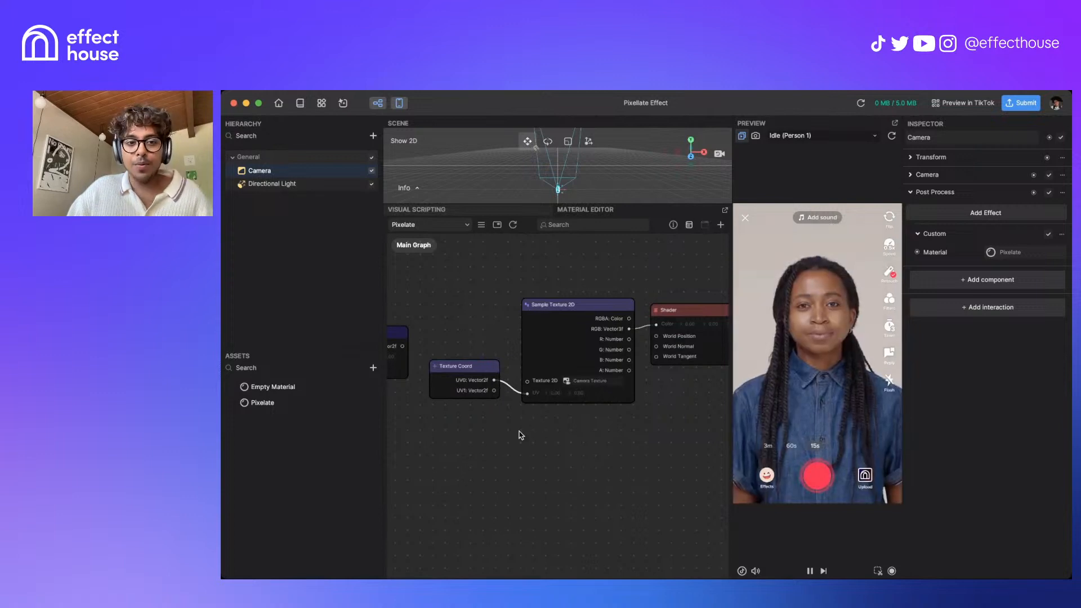
Insert a Multiply node between Sample Texture 2D's RGB output and the Shader's Color input, and set its B input's X to 1
drag(518, 431, 577, 410)
drag(679, 393, 530, 397)
drag(601, 291, 674, 291)
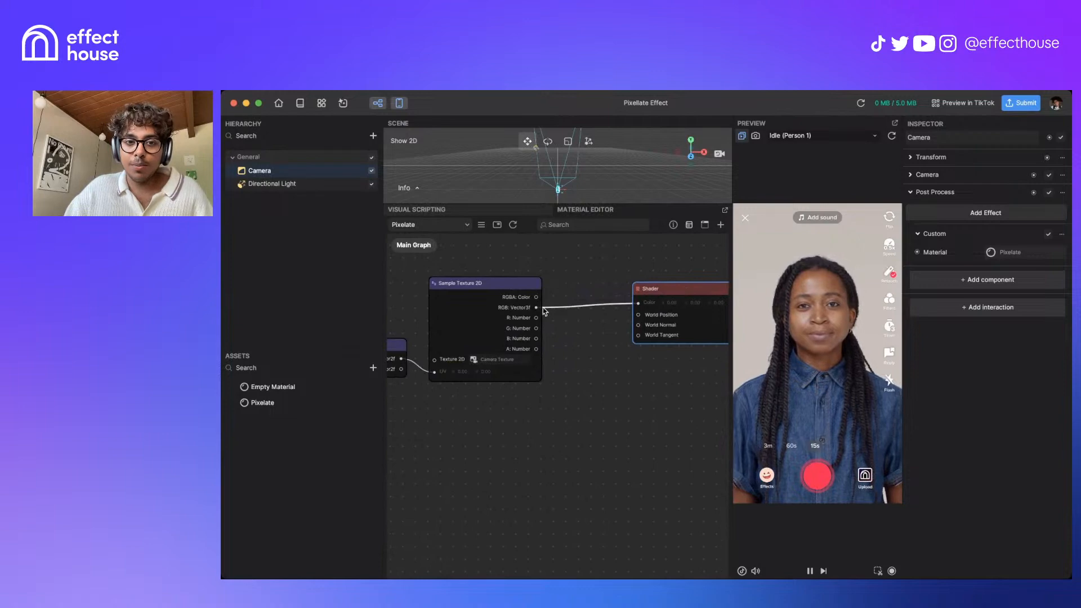
drag(538, 307, 571, 323)
text(mul)
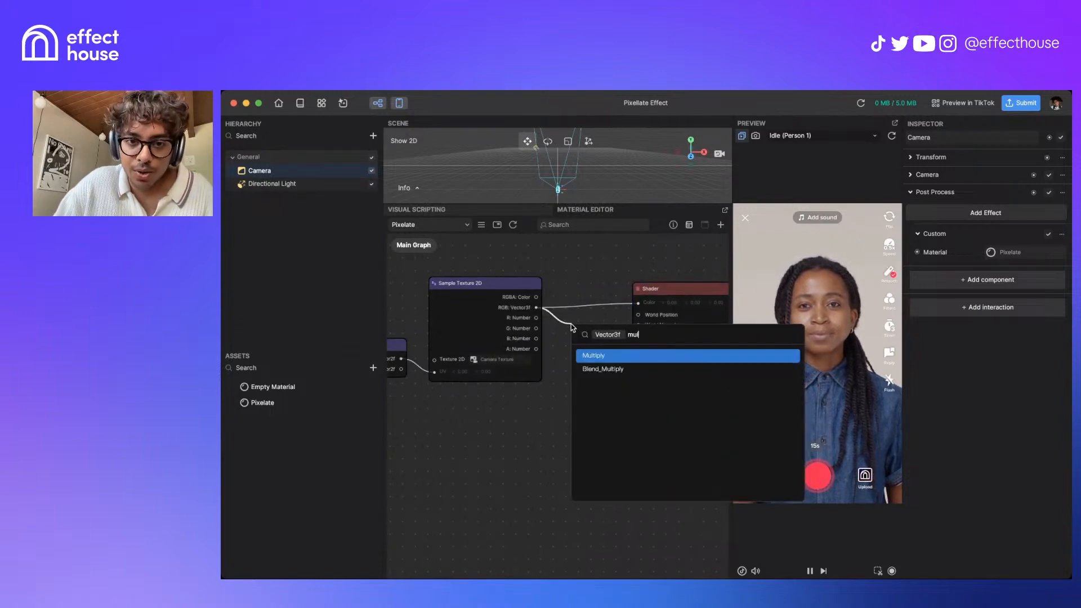
key(Return)
drag(679, 293, 754, 292)
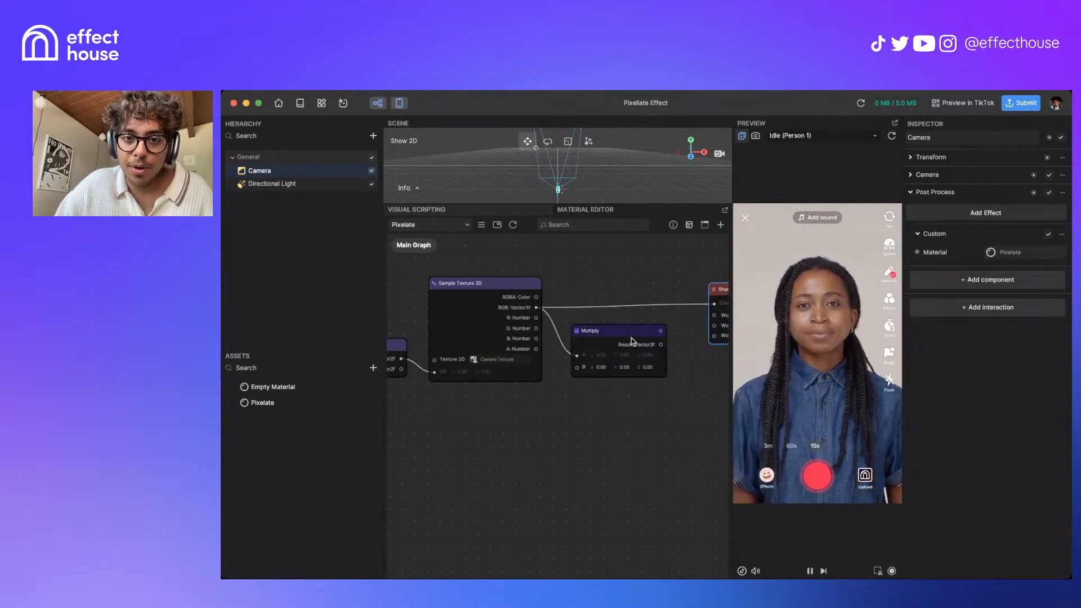
drag(631, 338, 647, 311)
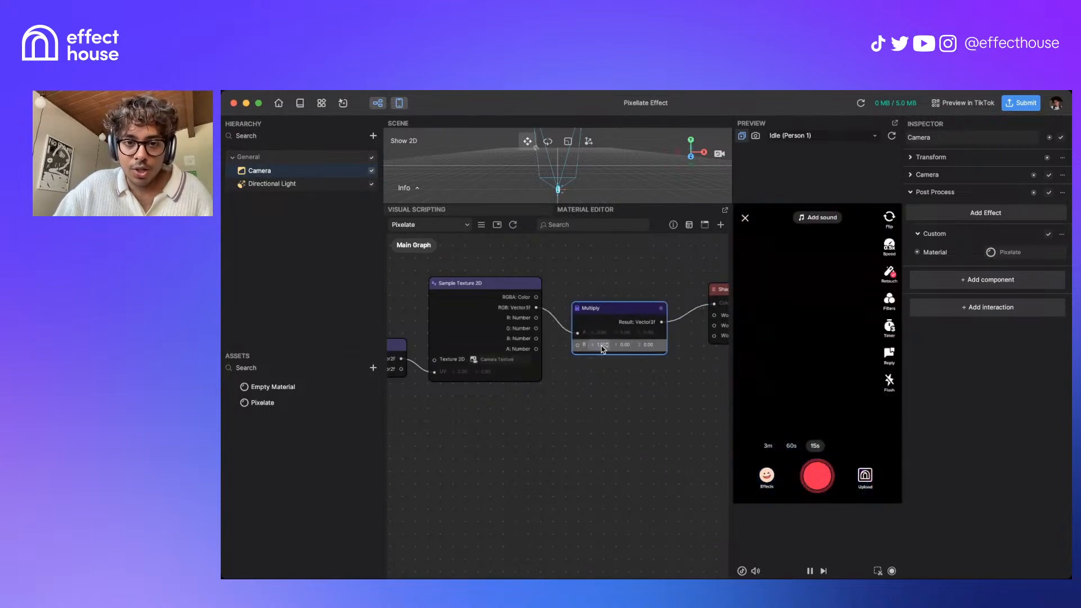
scroll(603, 376, up, 2)
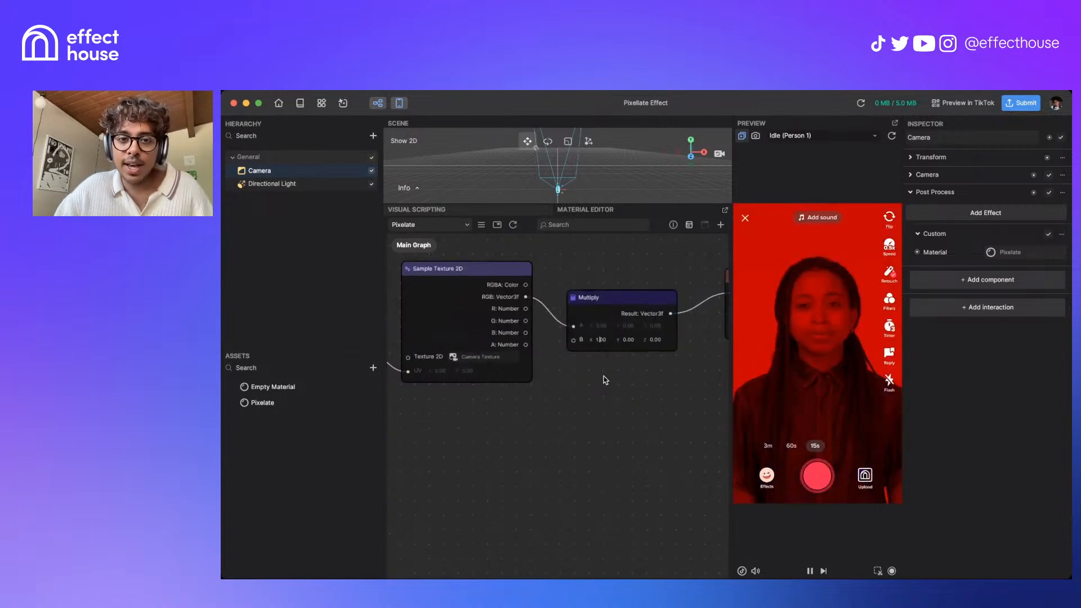
scroll(604, 380, up, 1)
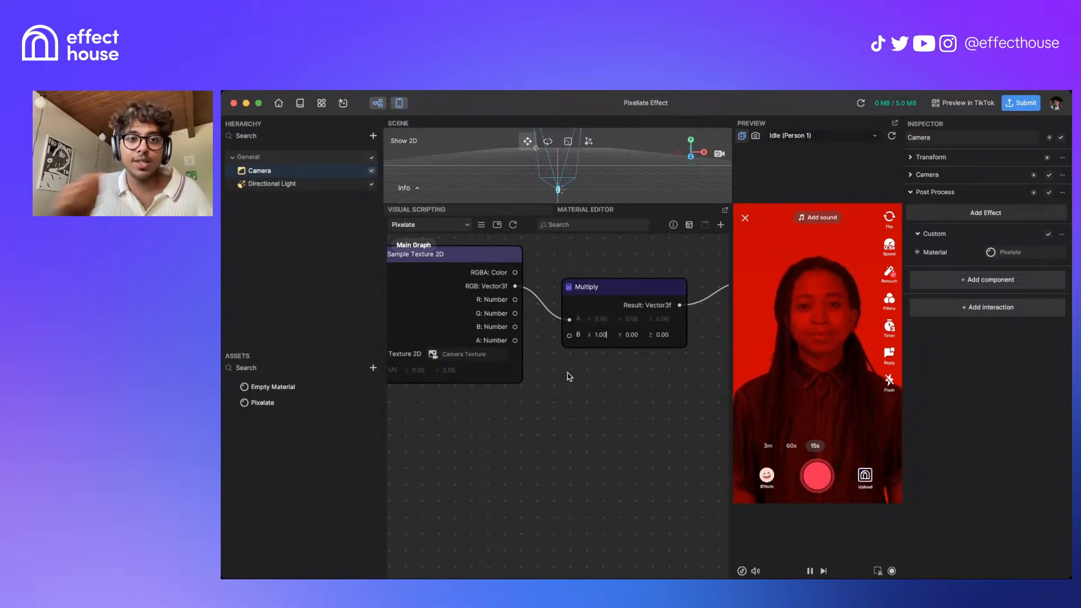
Add a Float parameter named "Tint Intensity" to the Pixelate material graph
click(481, 226)
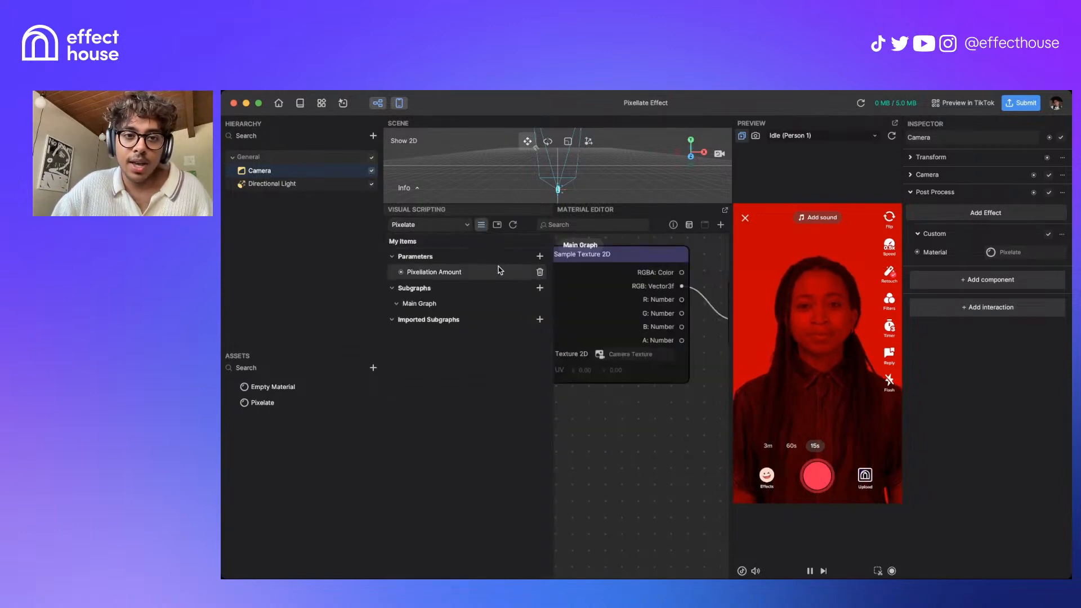
click(539, 256)
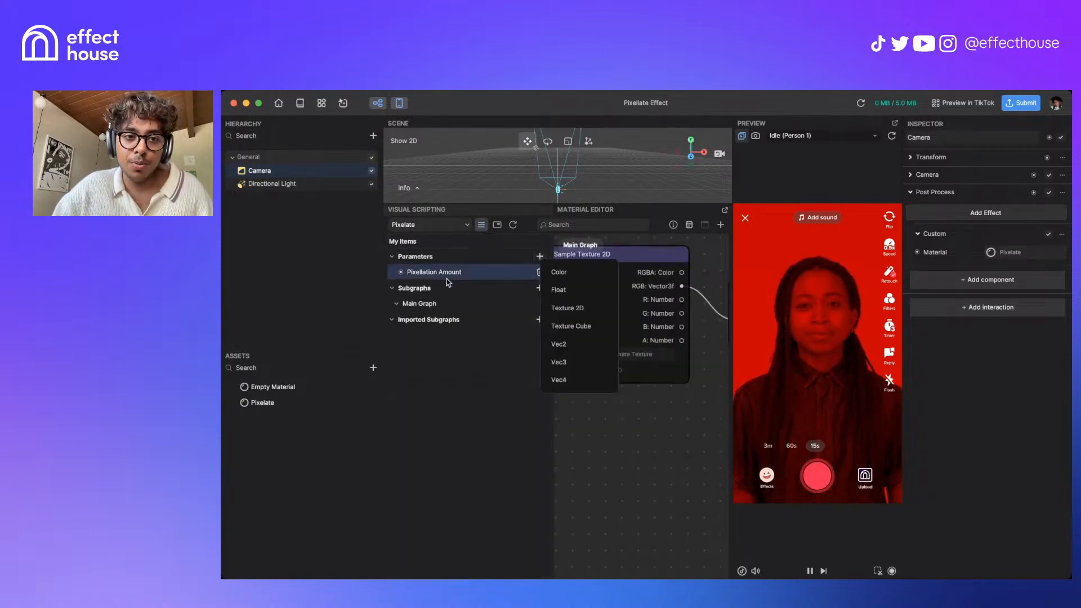
click(575, 289)
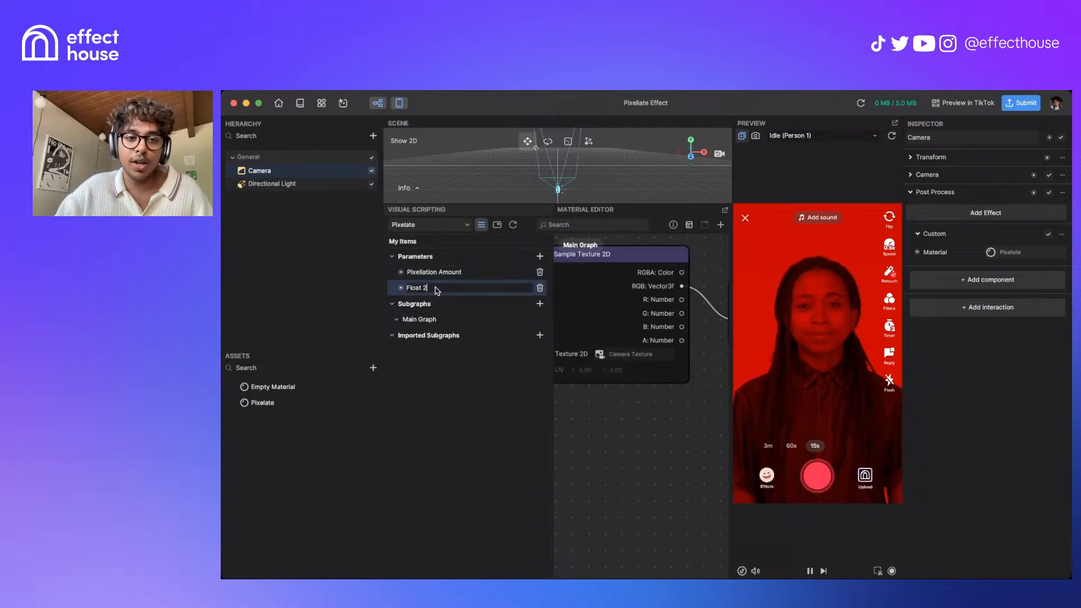
text(Tint )
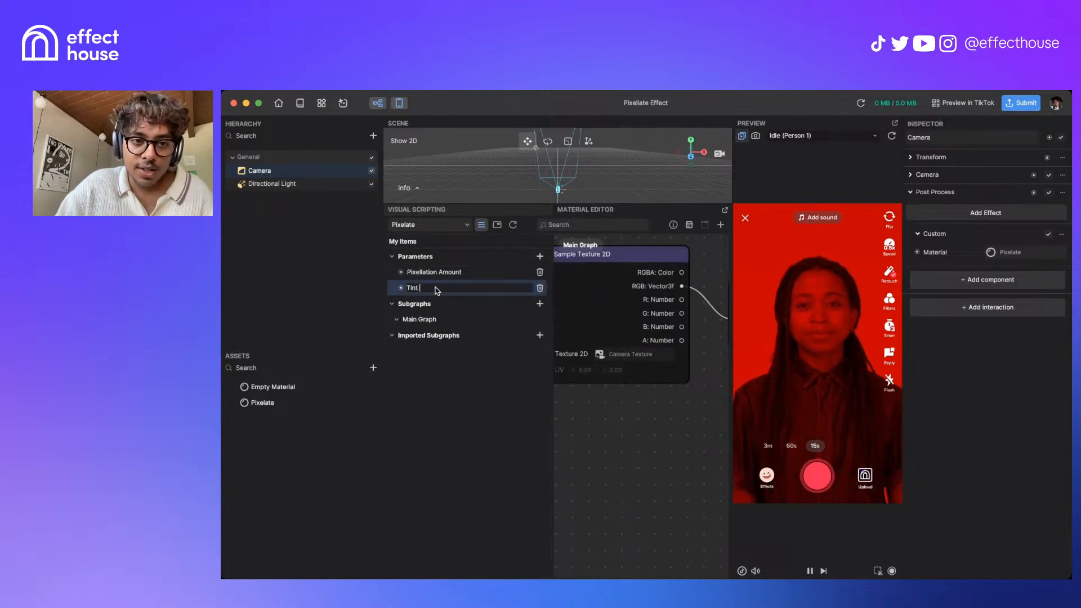
text(Intensity)
key(Return)
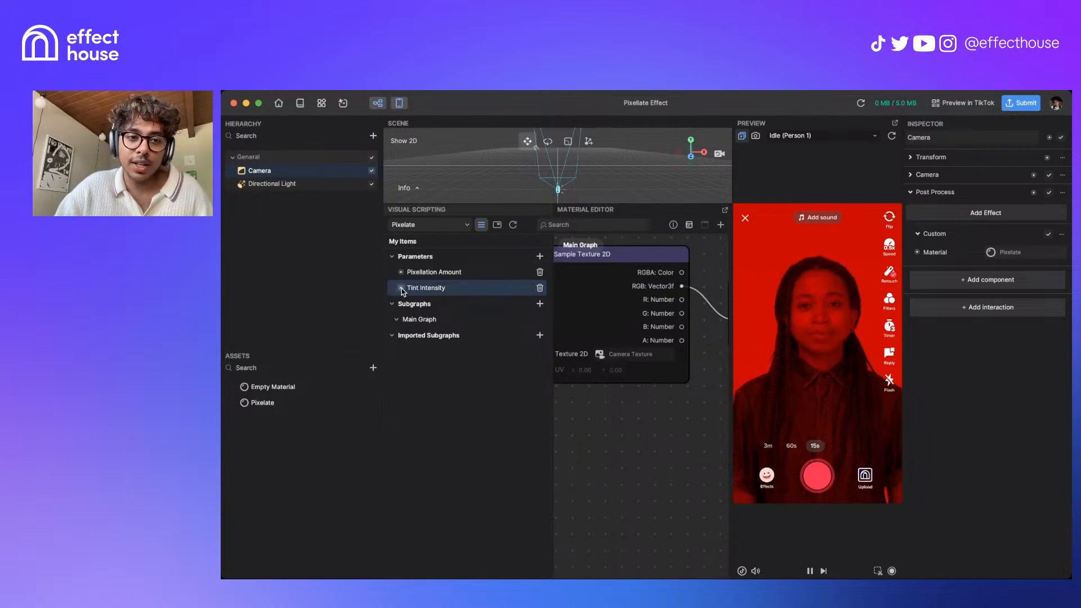
Place the Tint Intensity parameter in the graph below Sample Texture 2D and connect it to the Multiply node's B input
drag(402, 291, 648, 419)
scroll(563, 484, right, 3)
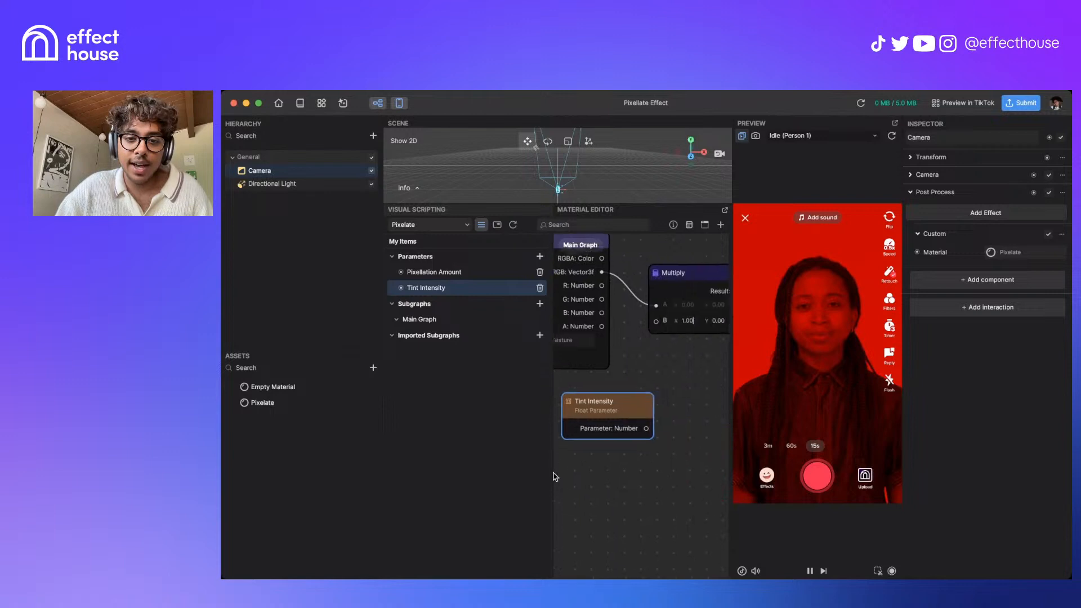
click(482, 226)
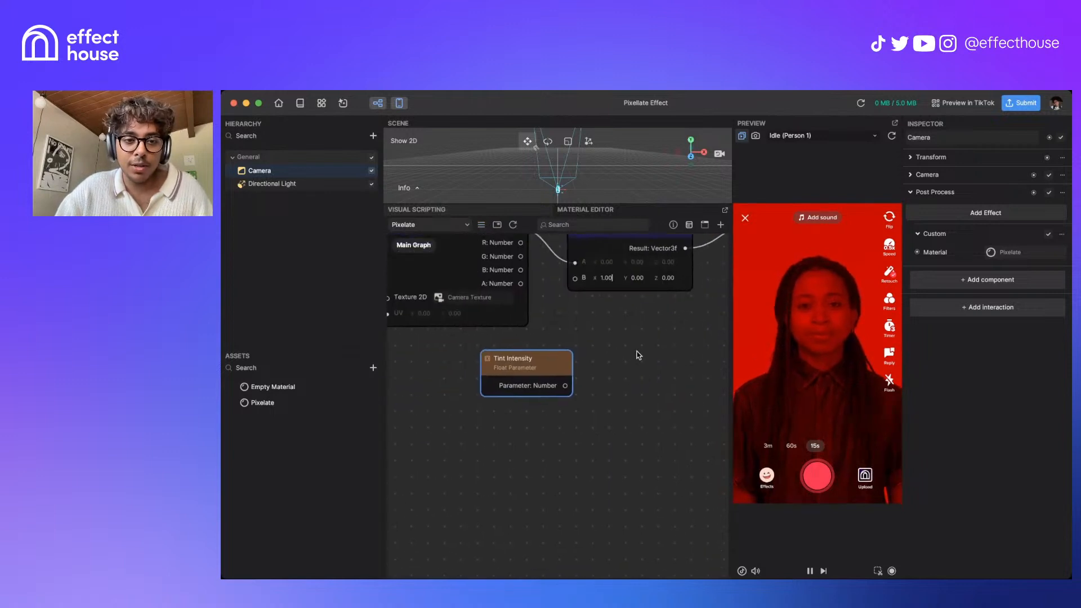
drag(524, 366, 578, 278)
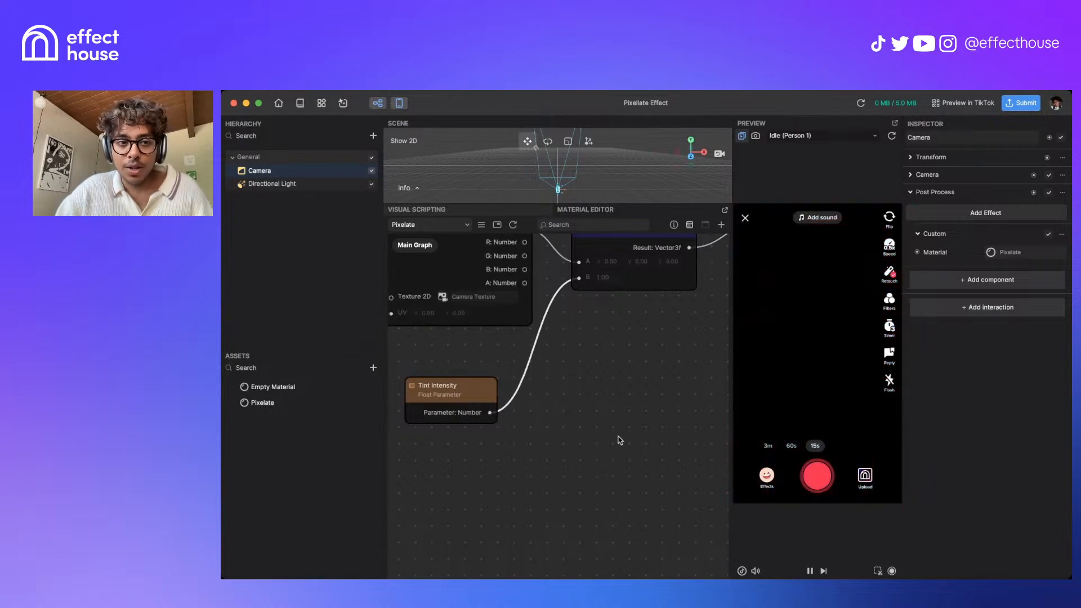
Set Tint Intensity to 0.5 in the Pixelate material's properties
click(322, 398)
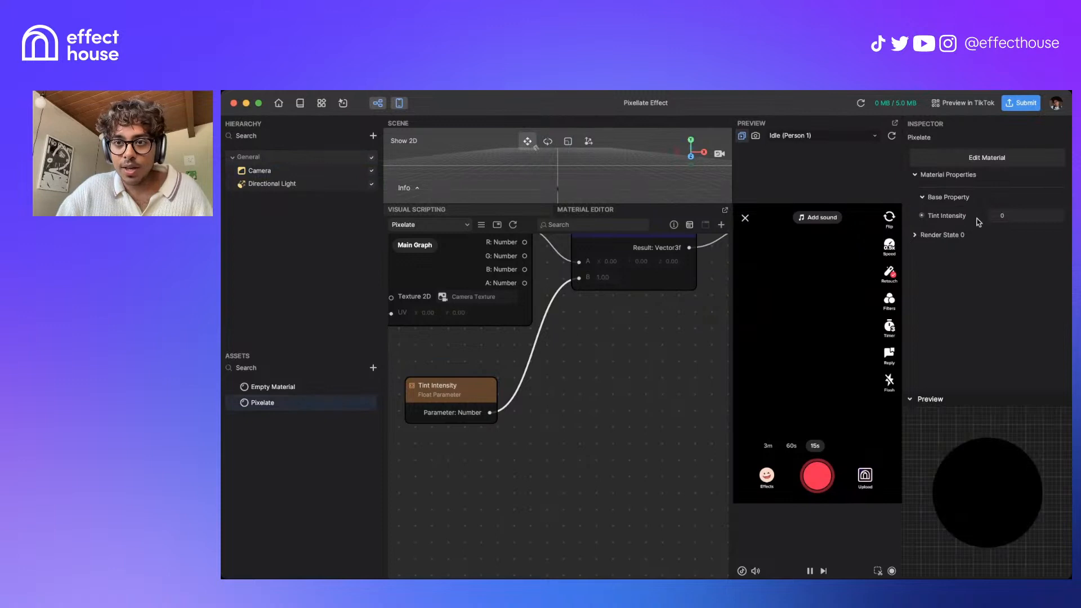
click(1003, 216)
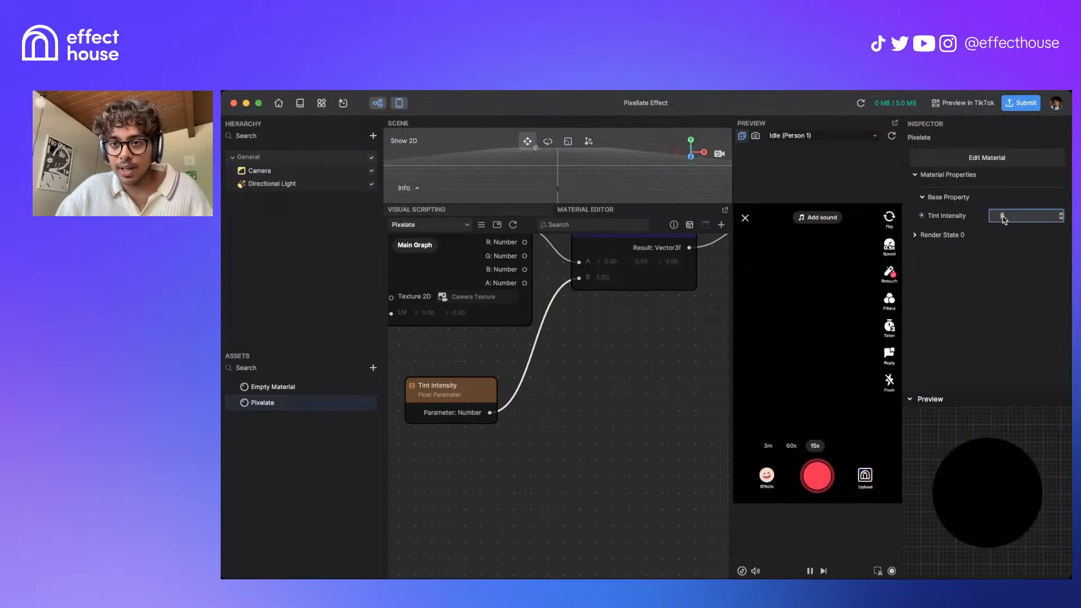
key(Return)
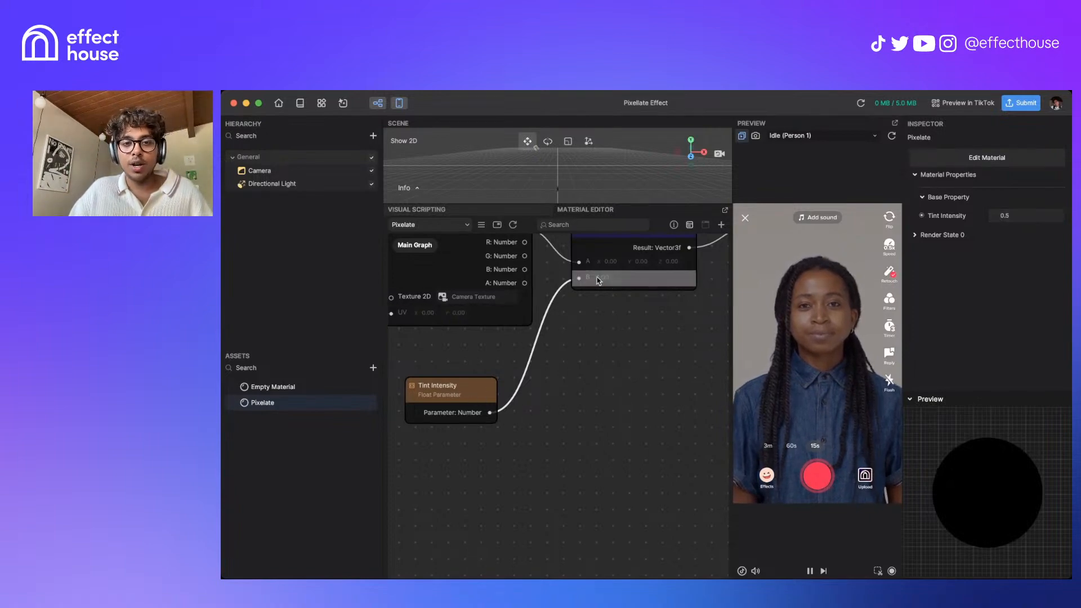
Limit the Tint Intensity parameter to a minimum of 0 and a maximum of 1, and set it to 1.00 in the material's properties
click(448, 399)
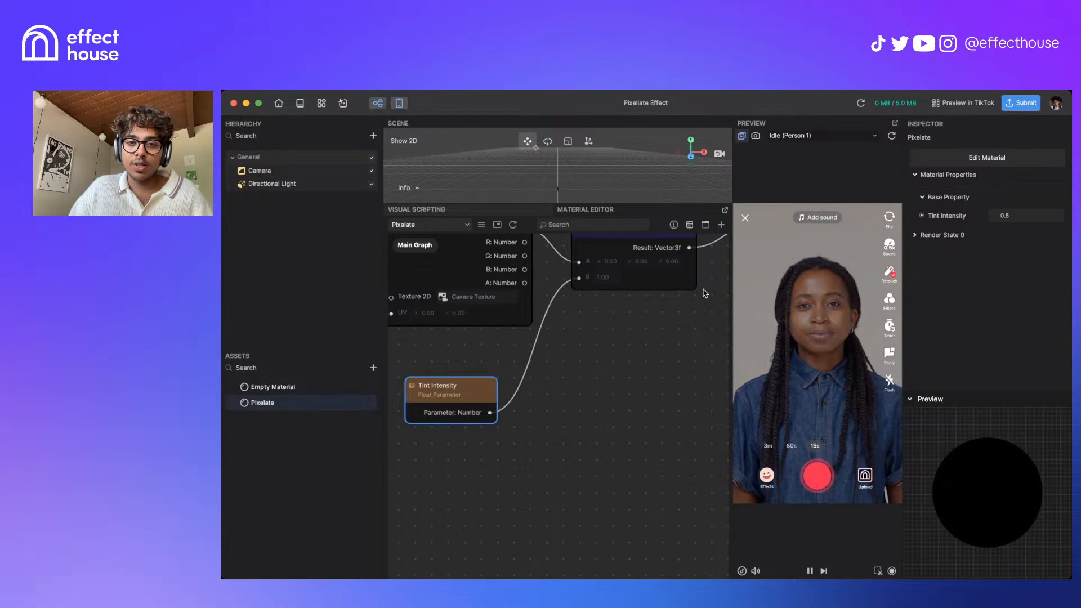
click(674, 224)
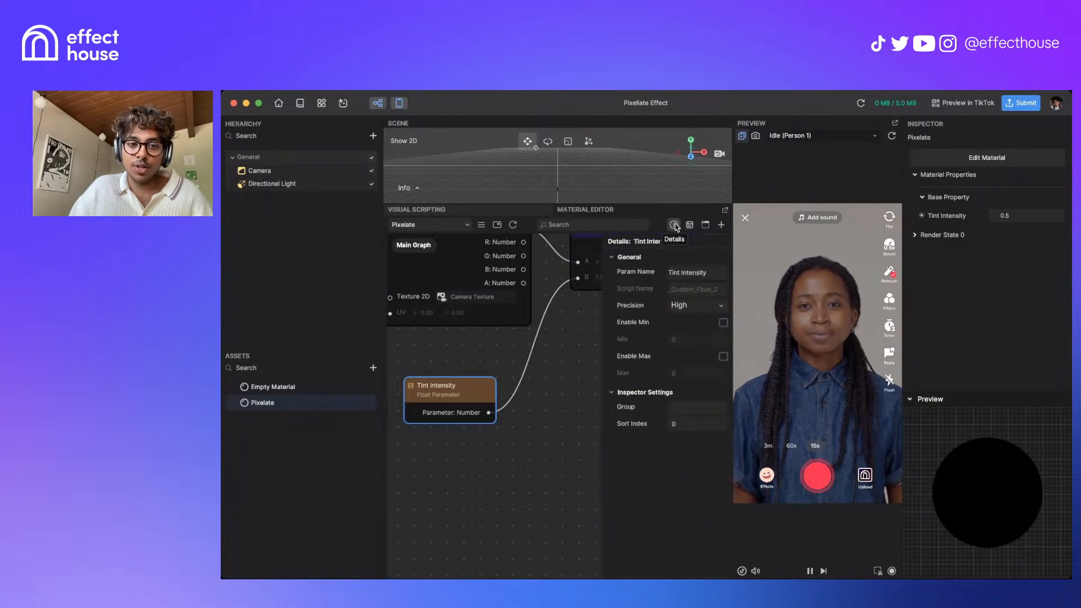
click(723, 322)
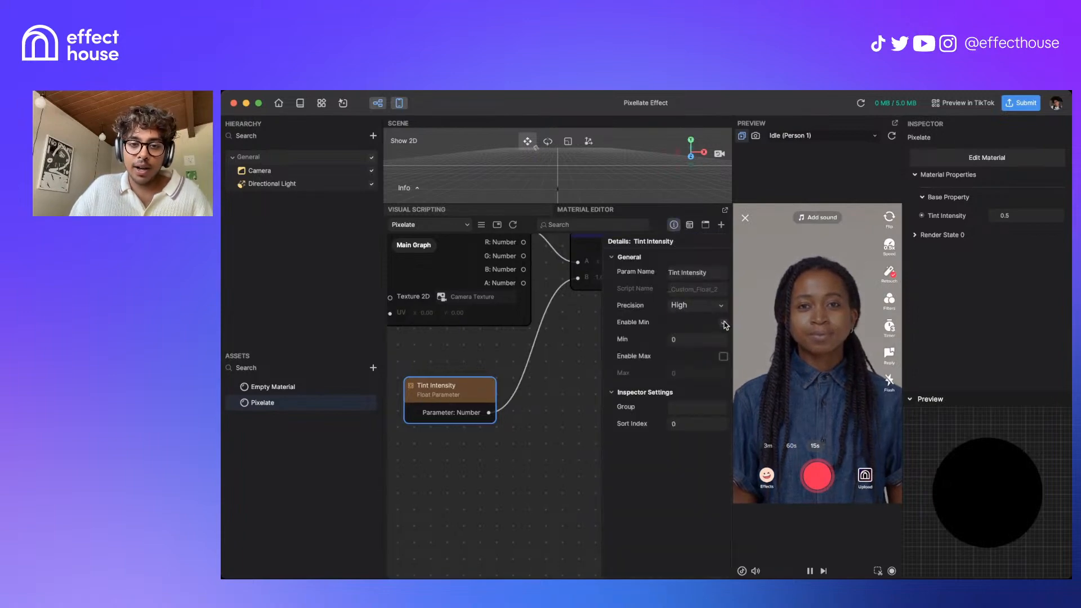
click(723, 357)
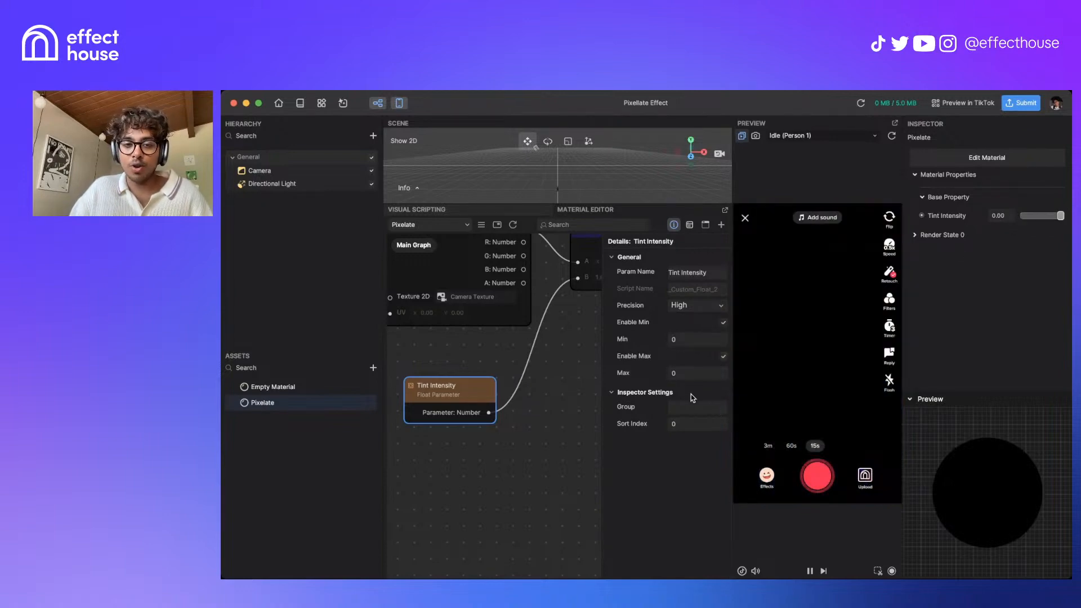
text(1)
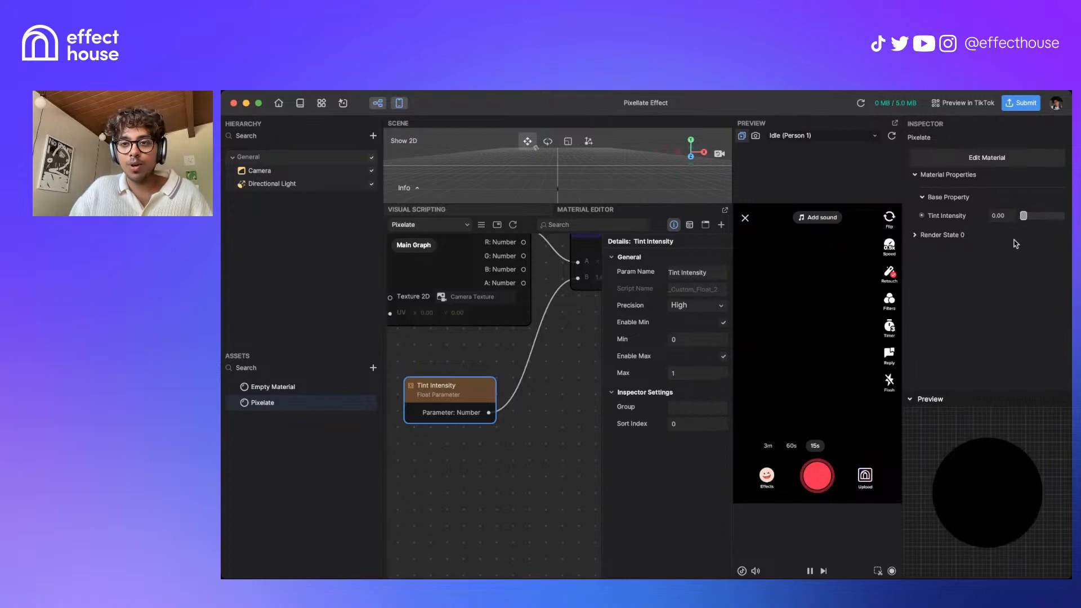
drag(1033, 215, 1061, 215)
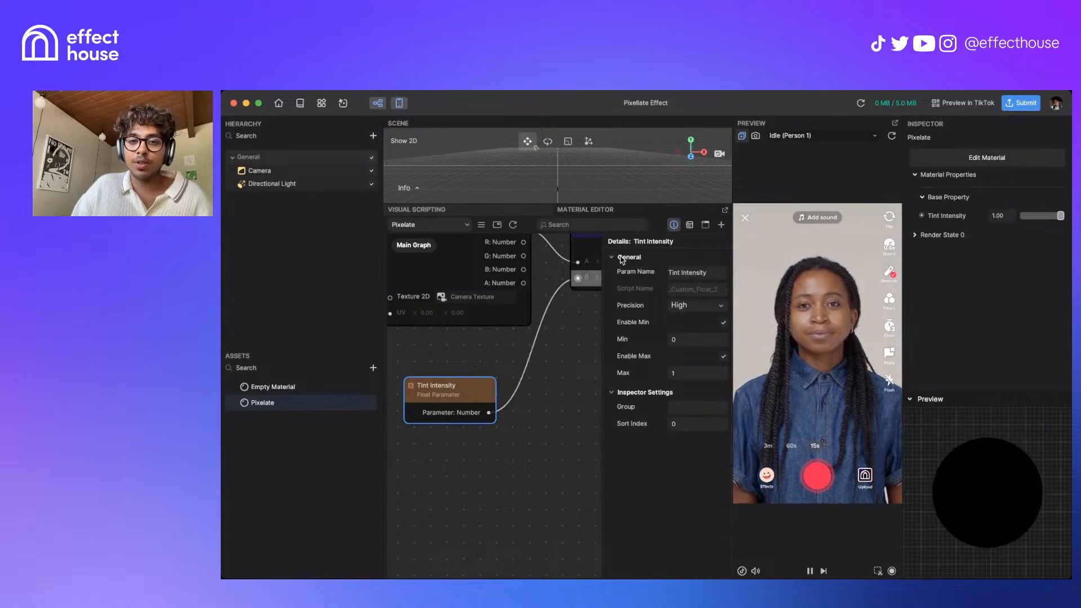
click(674, 225)
Add an Append3 node to the material graph and place it between Tint Intensity and the Multiply node
mouse_move(600, 425)
mouse_down()
mouse_move(600, 494)
mouse_move(458, 511)
mouse_move(552, 444)
mouse_move(596, 434)
mouse_move(648, 445)
mouse_move(620, 424)
mouse_up()
right_click(620, 422)
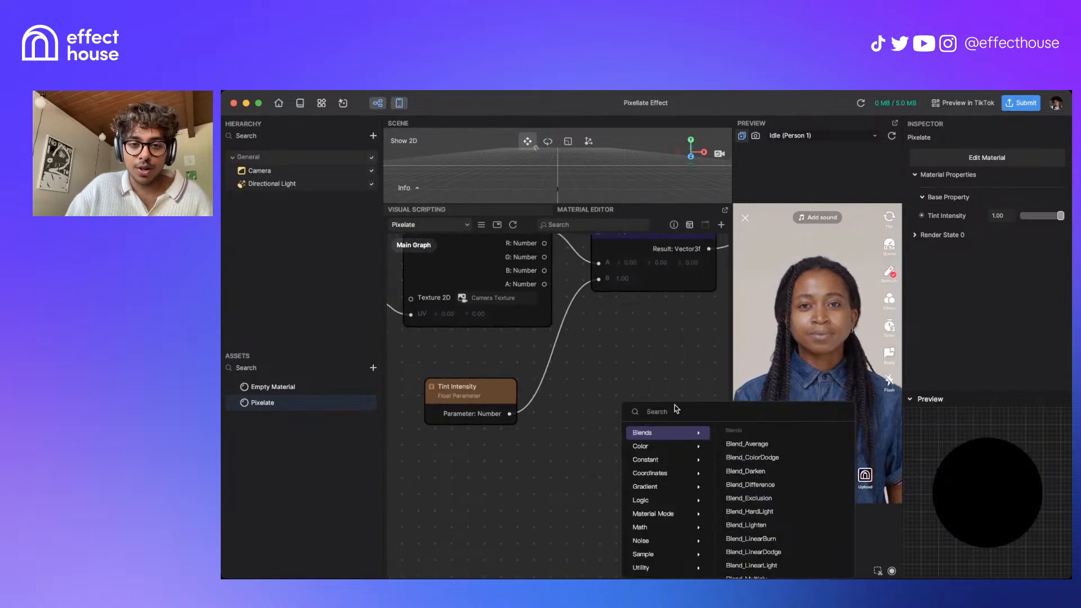
text(appen)
key(Down)
key(Down)
key(Return)
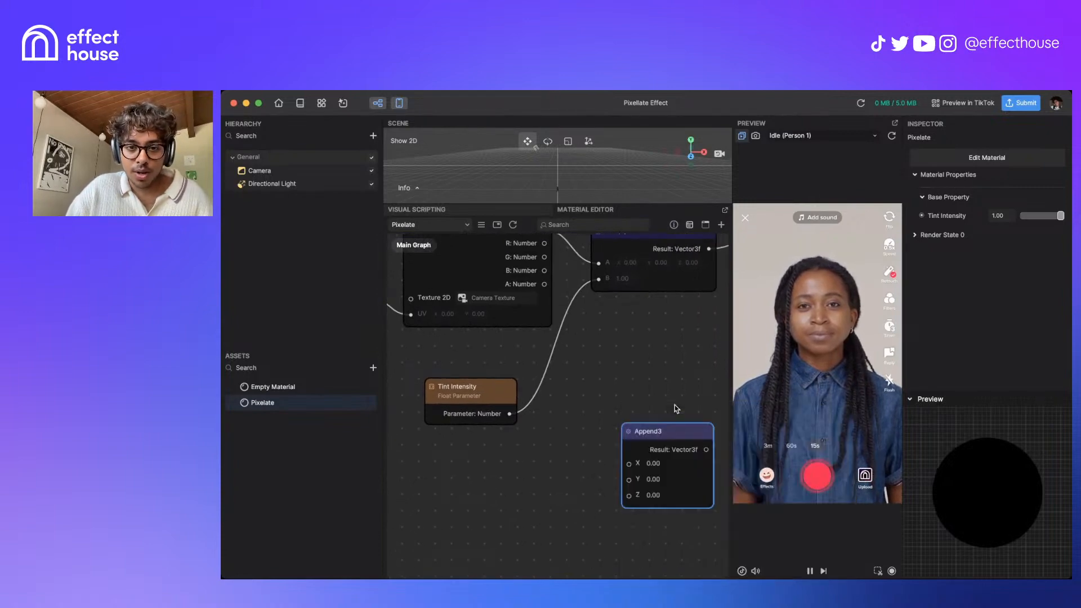
drag(659, 435, 615, 357)
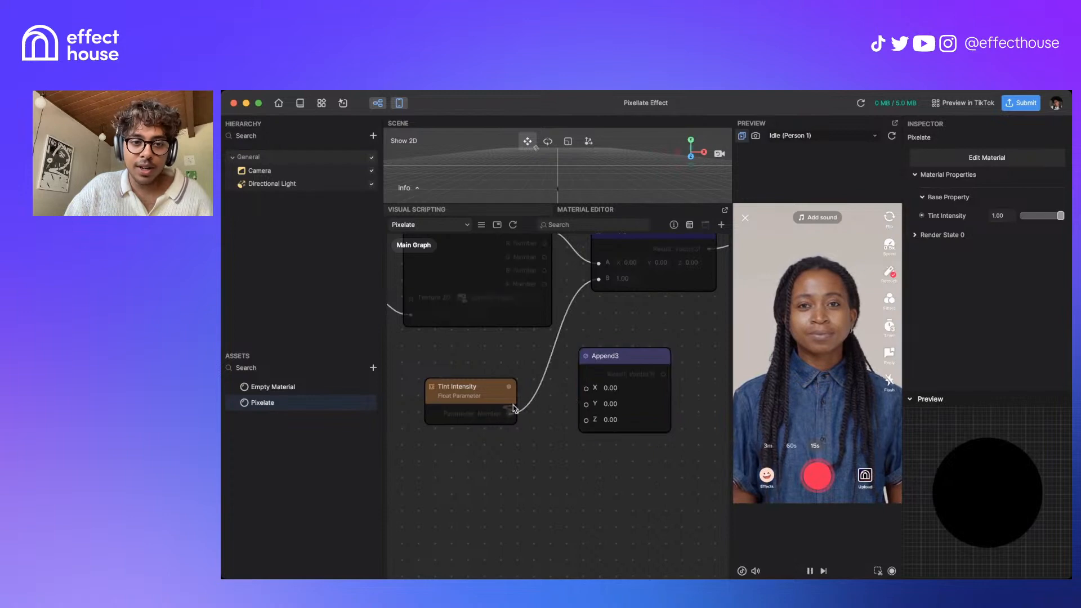
Connect Tint Intensity to Append3's X input and Append3's result to the Multiply node's B input, and test the tint at 1.00
drag(510, 413, 585, 389)
drag(624, 356, 601, 279)
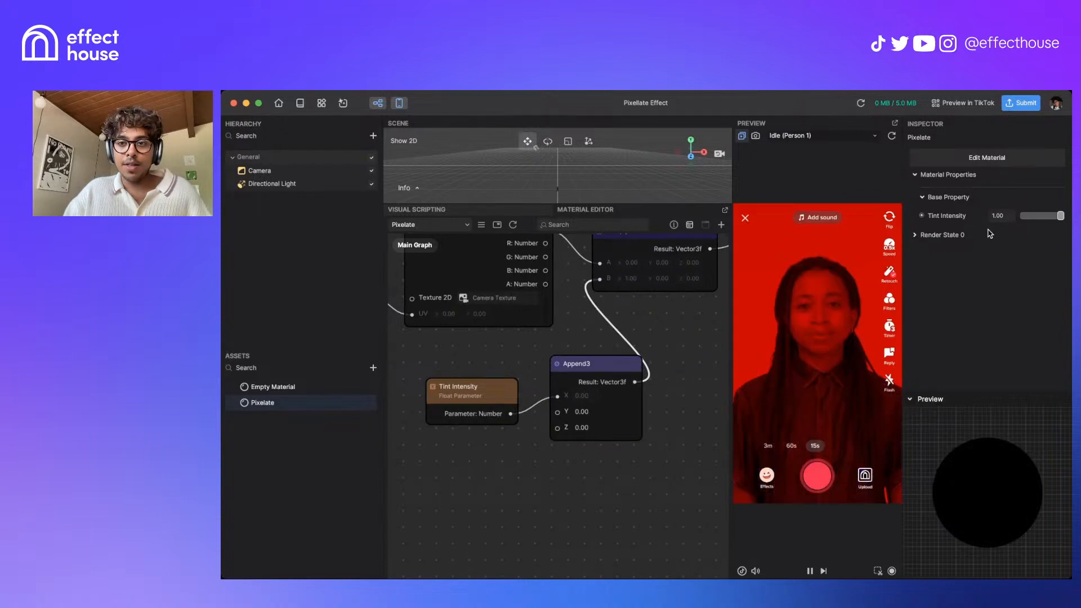
mouse_move(1060, 216)
mouse_down()
mouse_move(1020, 217)
mouse_move(1064, 217)
mouse_up()
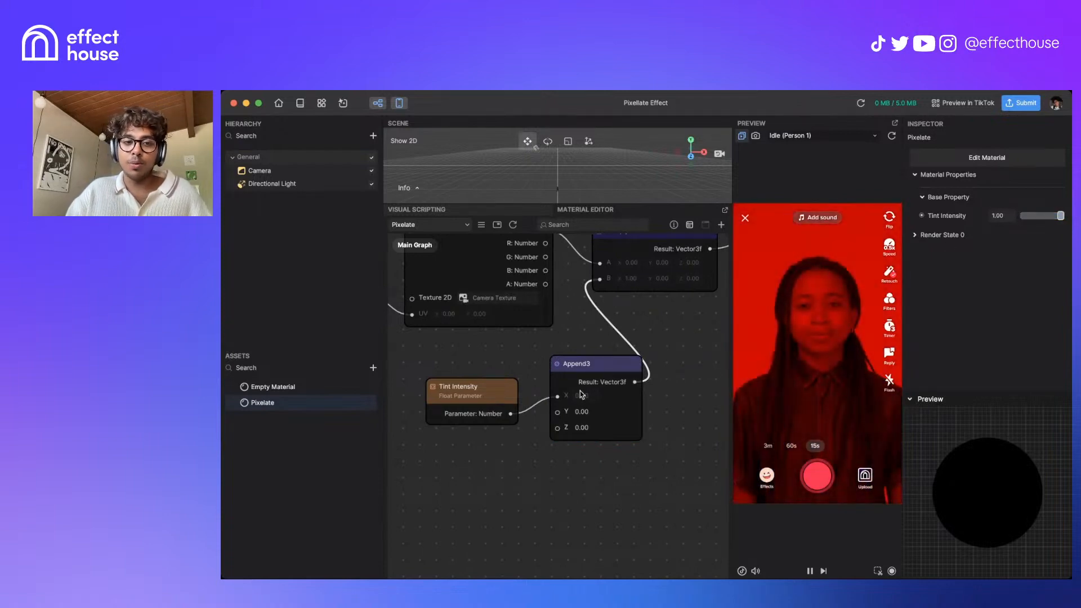
Place a second Tint Intensity node from the material's parameter list and delete it again
click(450, 394)
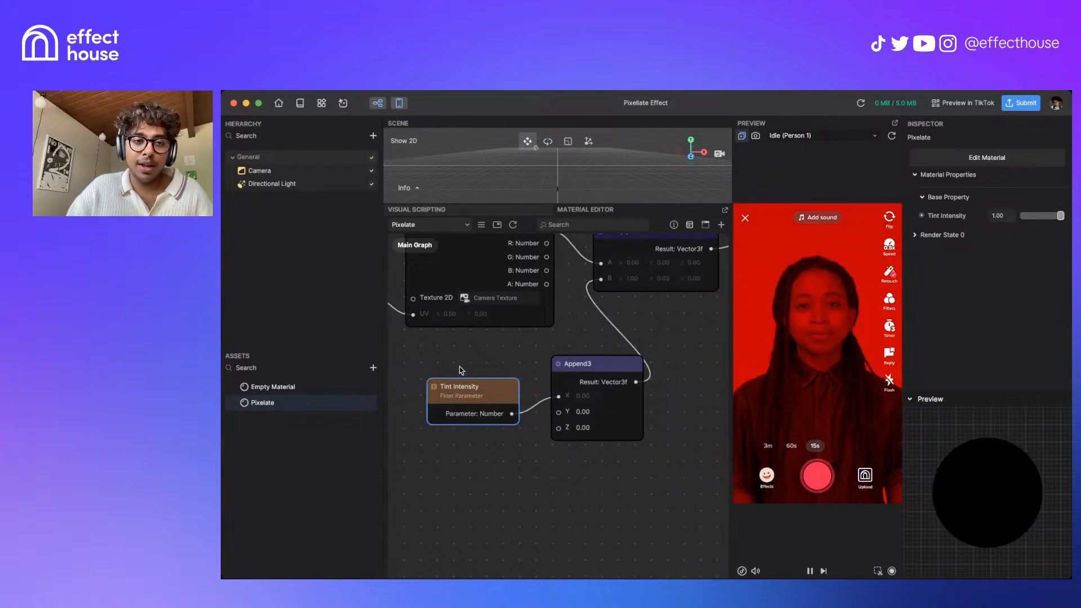
scroll(461, 370, left, 3)
click(481, 225)
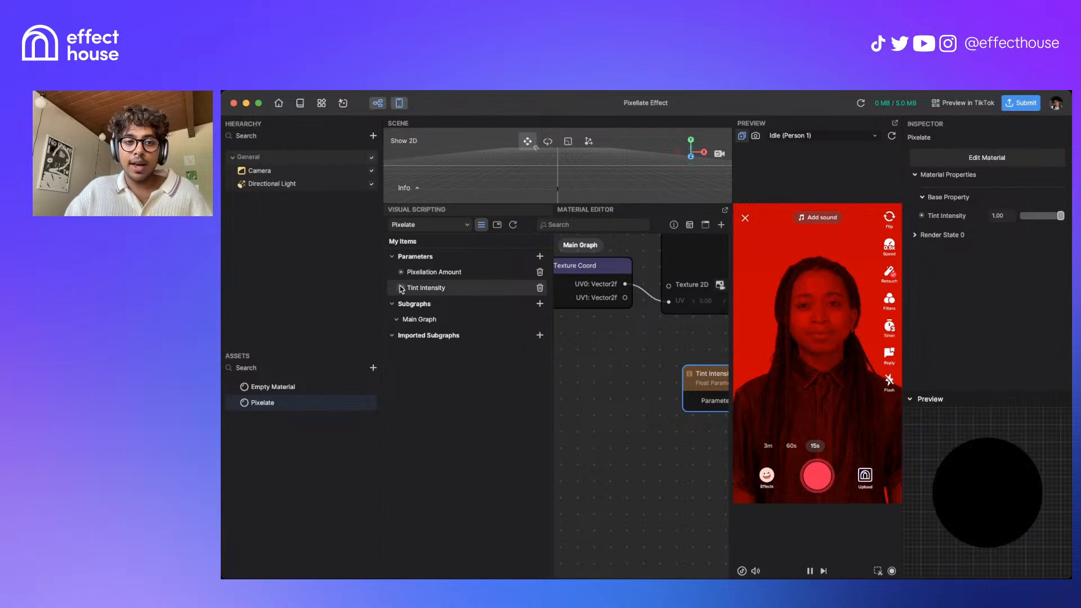
drag(403, 290, 599, 411)
key(Delete)
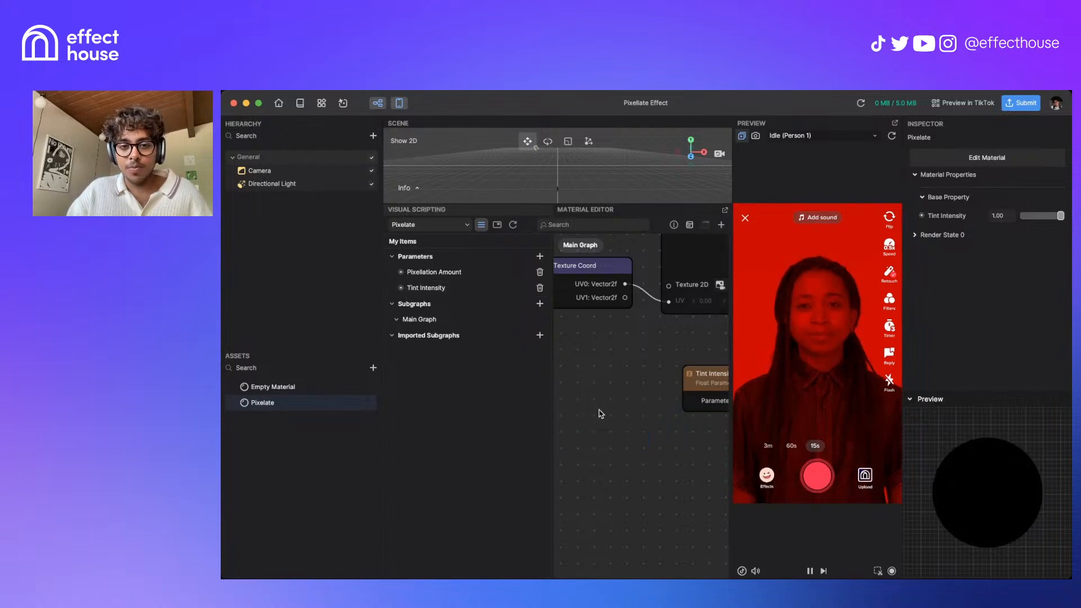
click(482, 224)
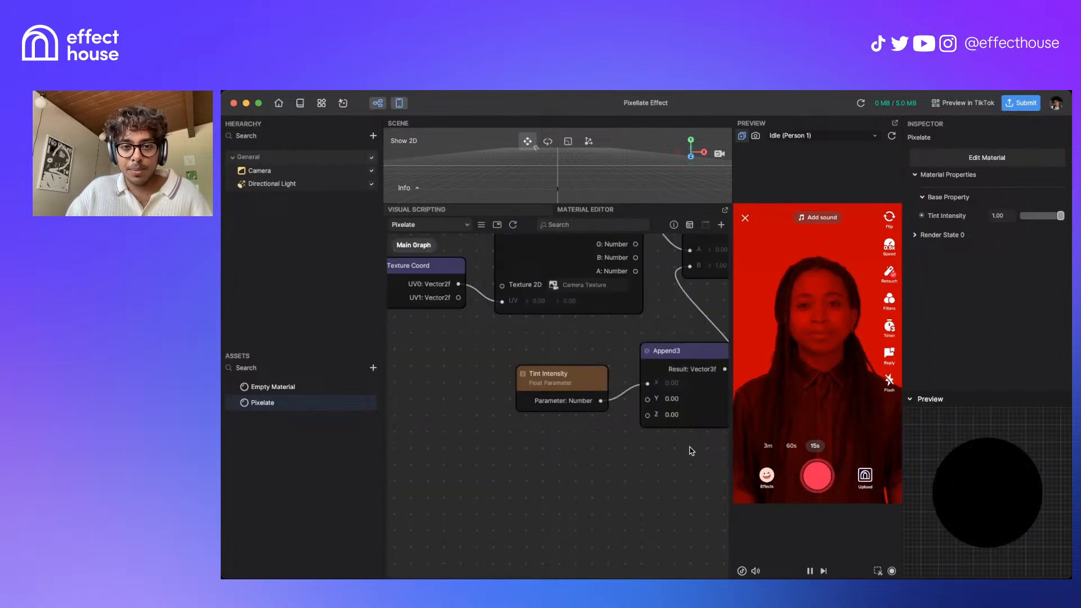
Review Tint Intensity's details, its get and set options, and the parameter types available for the Pixelate material
click(673, 224)
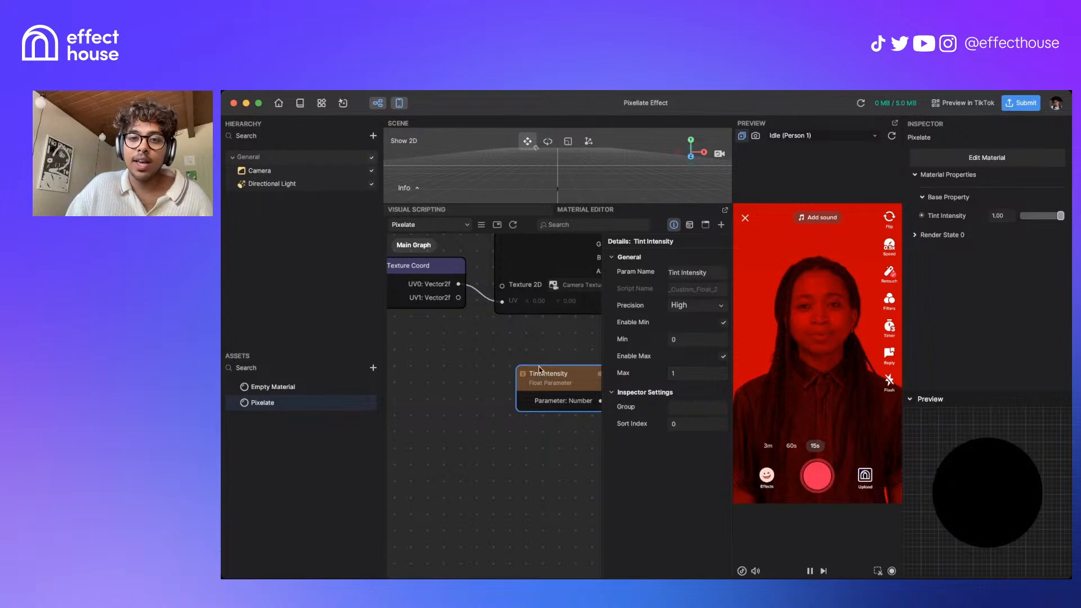
click(677, 228)
middle_drag(615, 340, 576, 341)
click(922, 215)
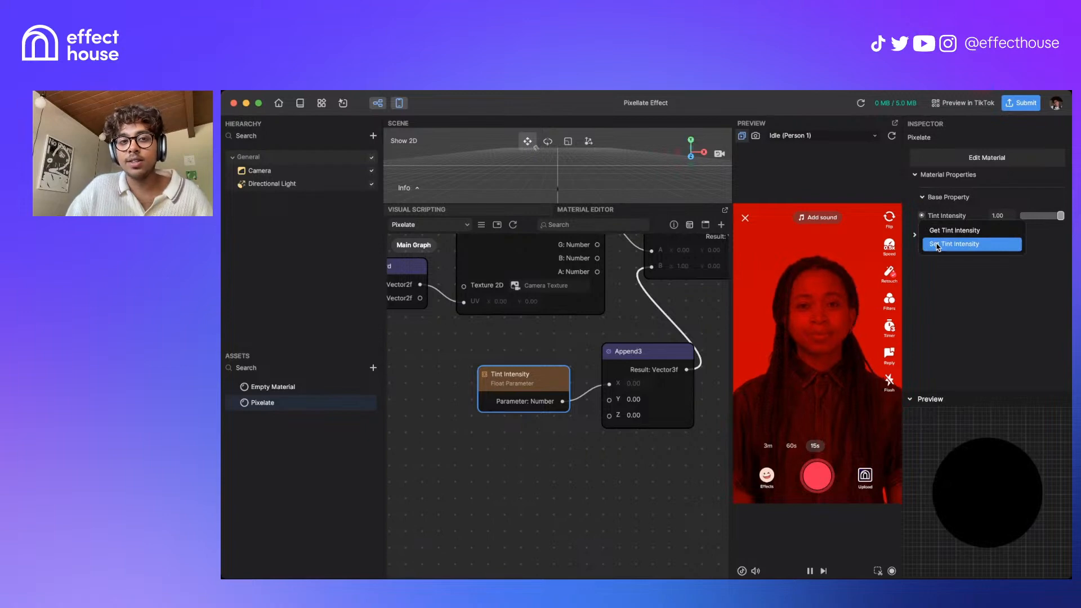
click(952, 275)
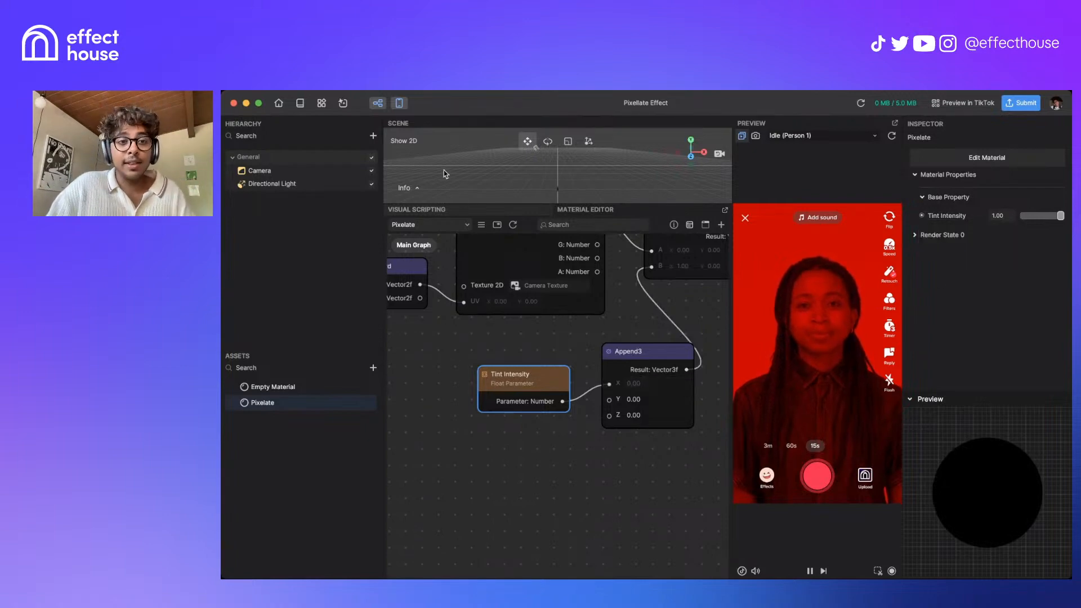
click(481, 225)
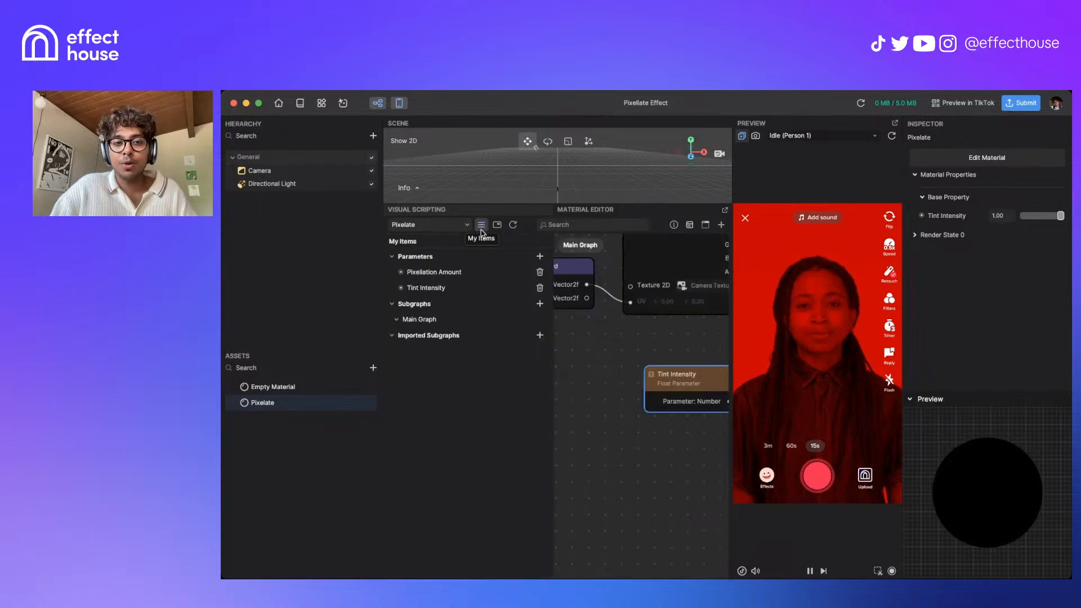
click(539, 256)
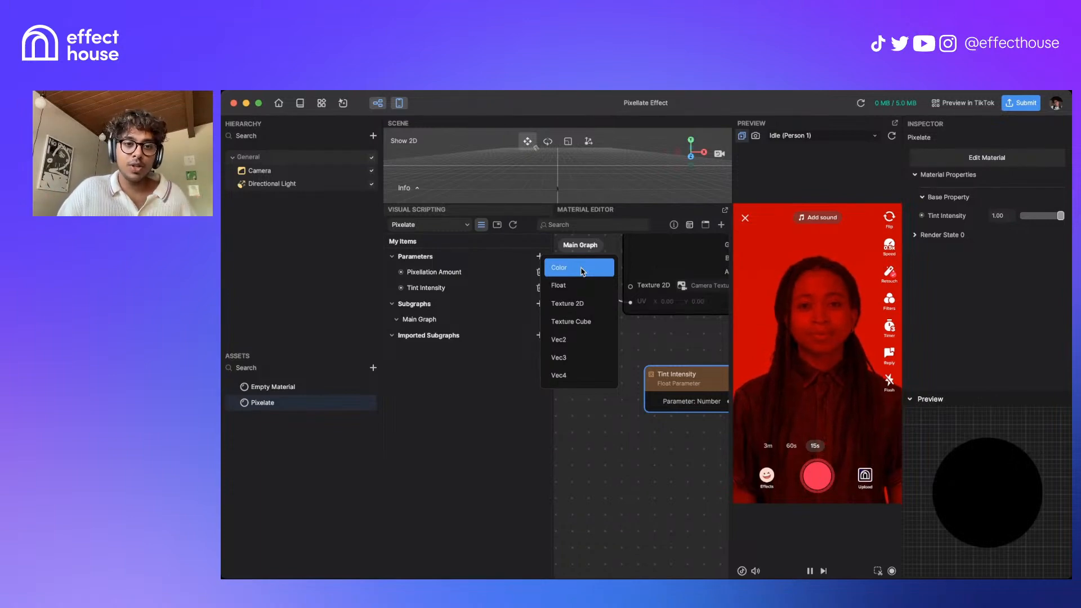
click(589, 438)
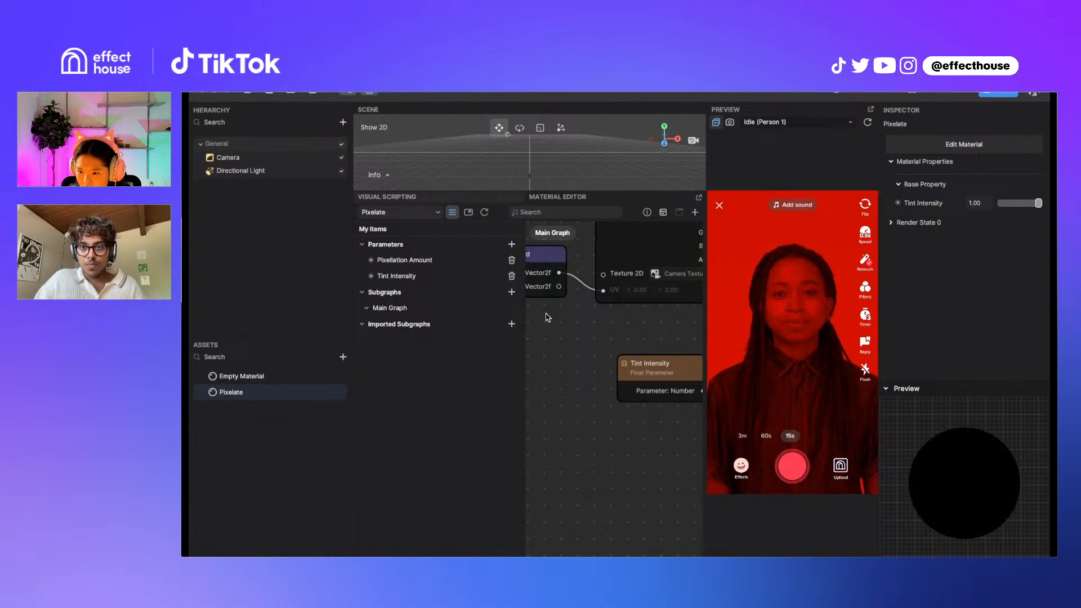
Add a Set Tint Intensity node to the visual scripting graph beside Update and try out its Value of 1.00
click(426, 197)
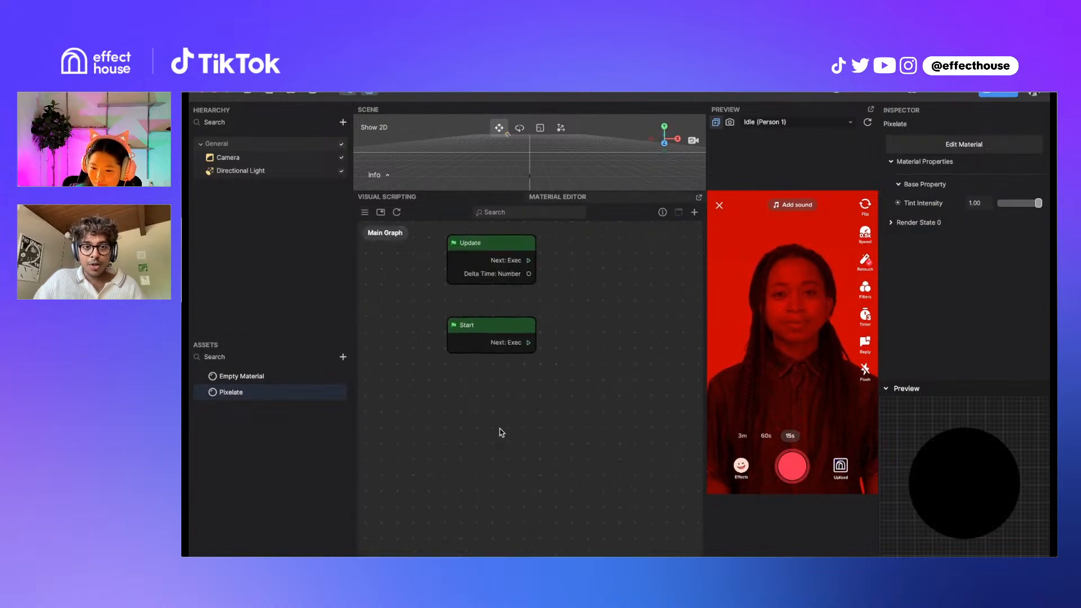
click(898, 203)
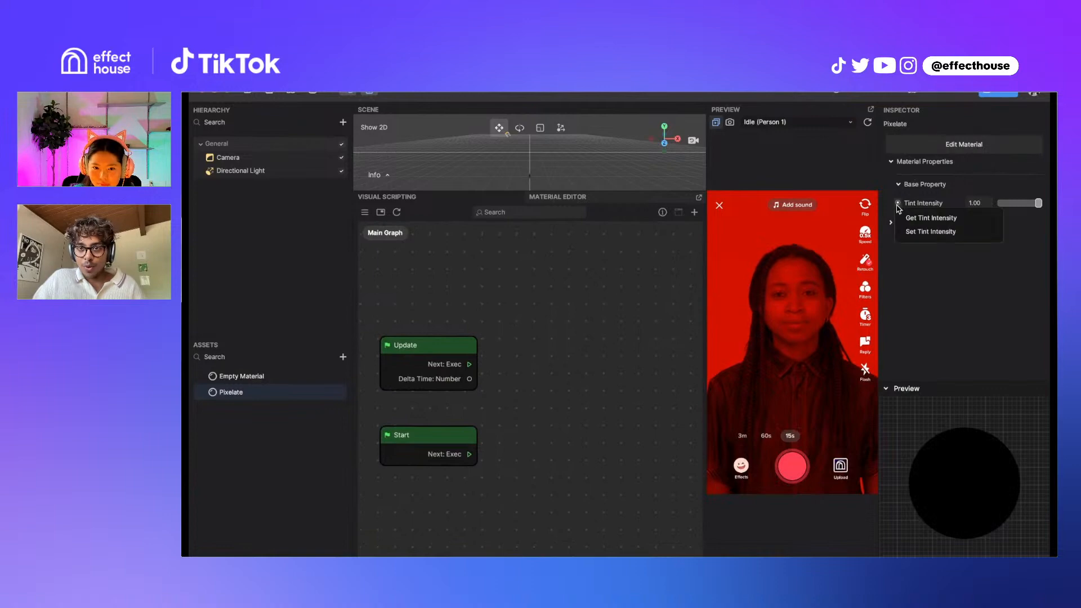
click(931, 231)
drag(603, 417, 616, 348)
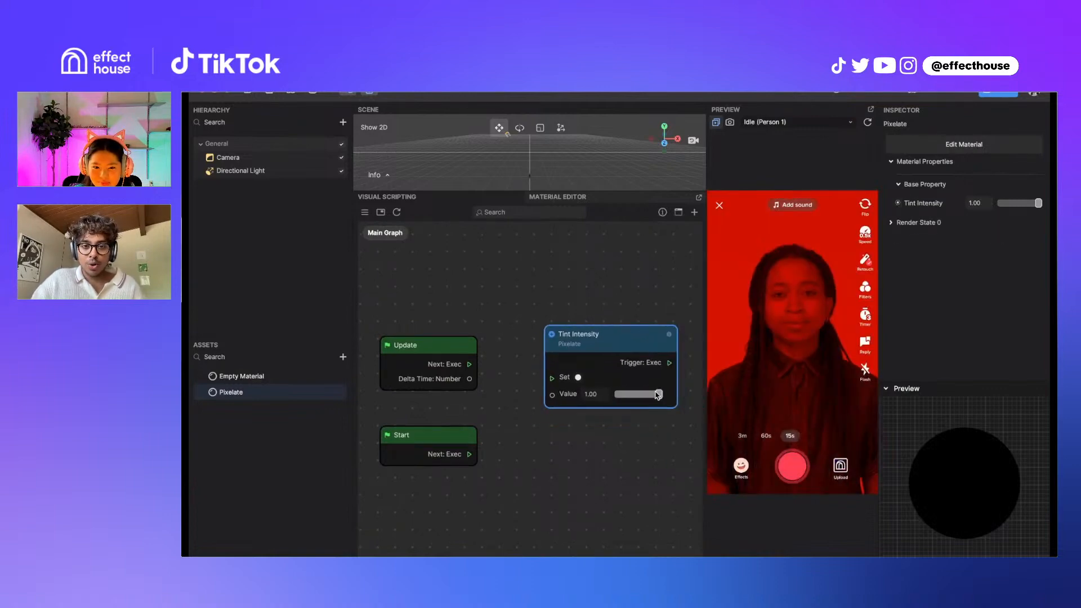
mouse_move(658, 395)
mouse_down()
mouse_move(628, 397)
mouse_move(666, 401)
mouse_up()
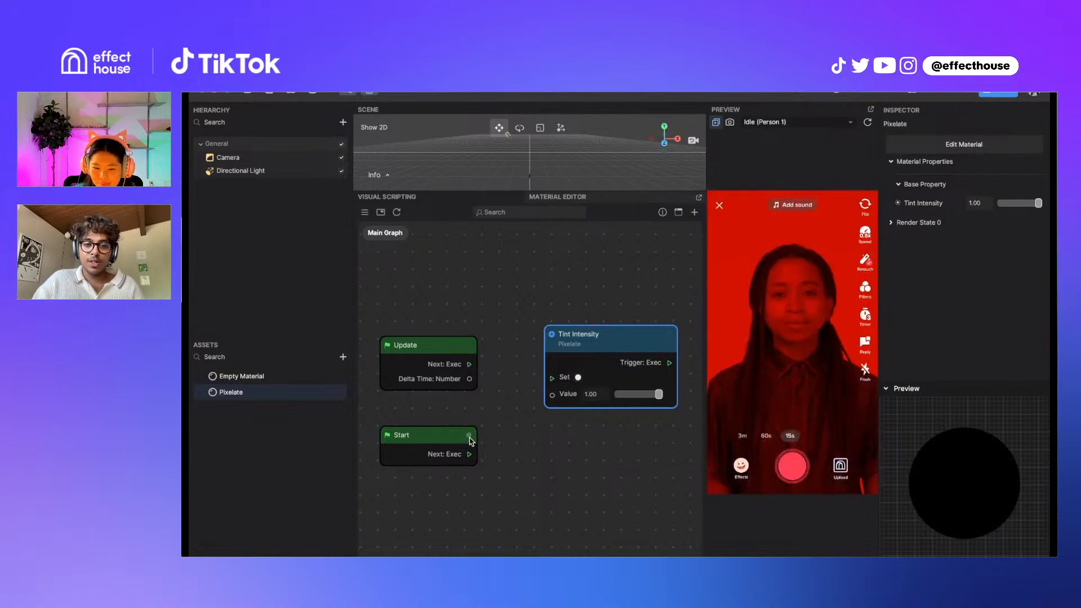
Connect Update's Next output to Tint Intensity's Set input, and move the Start and Tint Intensity nodes apart to free space
drag(469, 365, 552, 378)
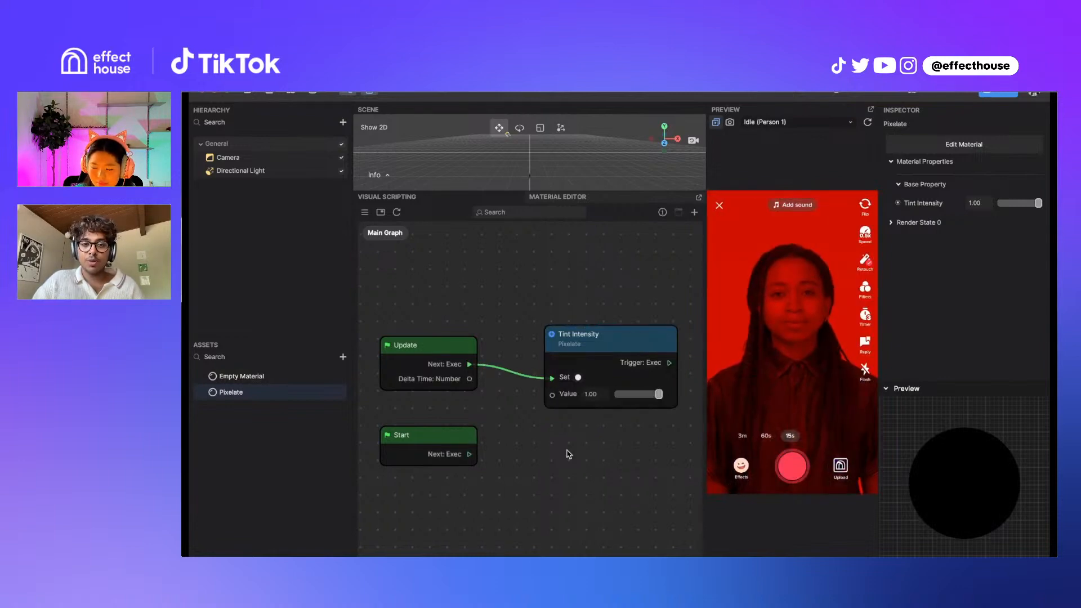
middle_drag(569, 453, 610, 381)
drag(503, 384, 410, 462)
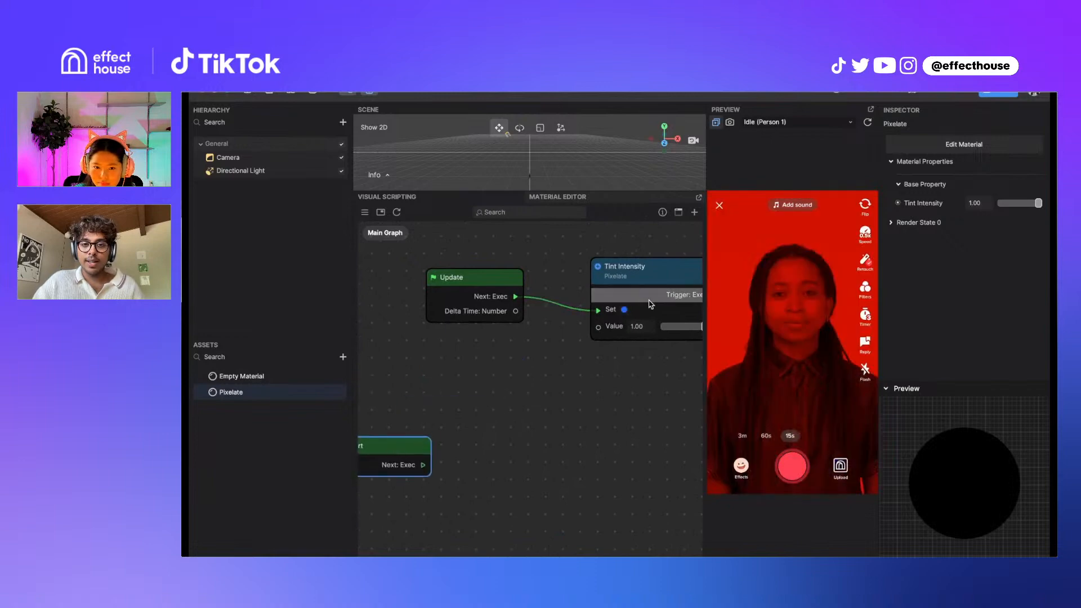
drag(657, 280, 688, 245)
middle_drag(607, 358, 535, 366)
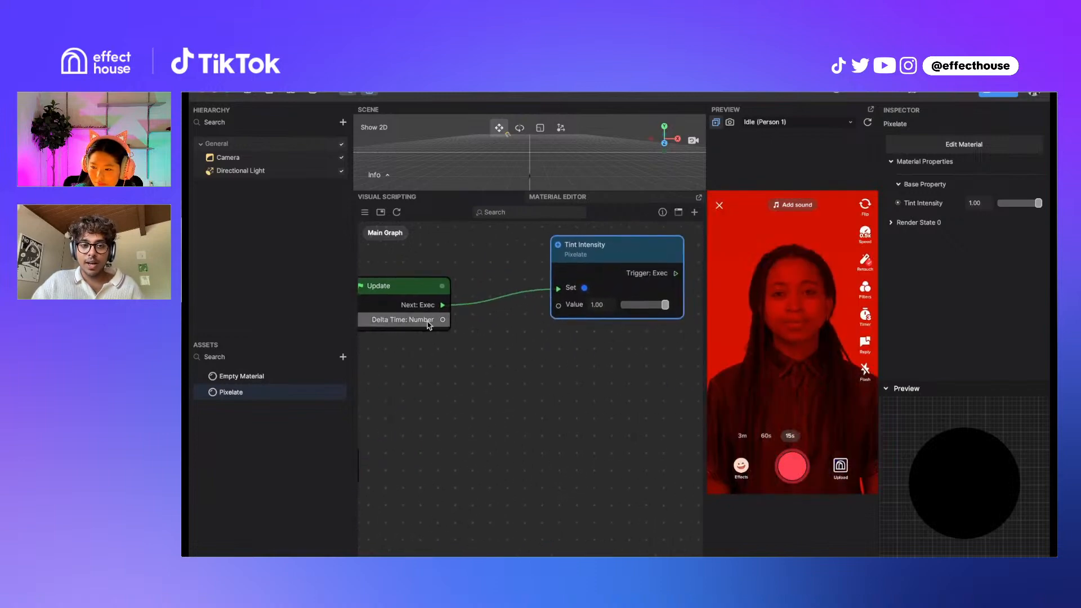
right_click(472, 378)
click(487, 388)
text(t)
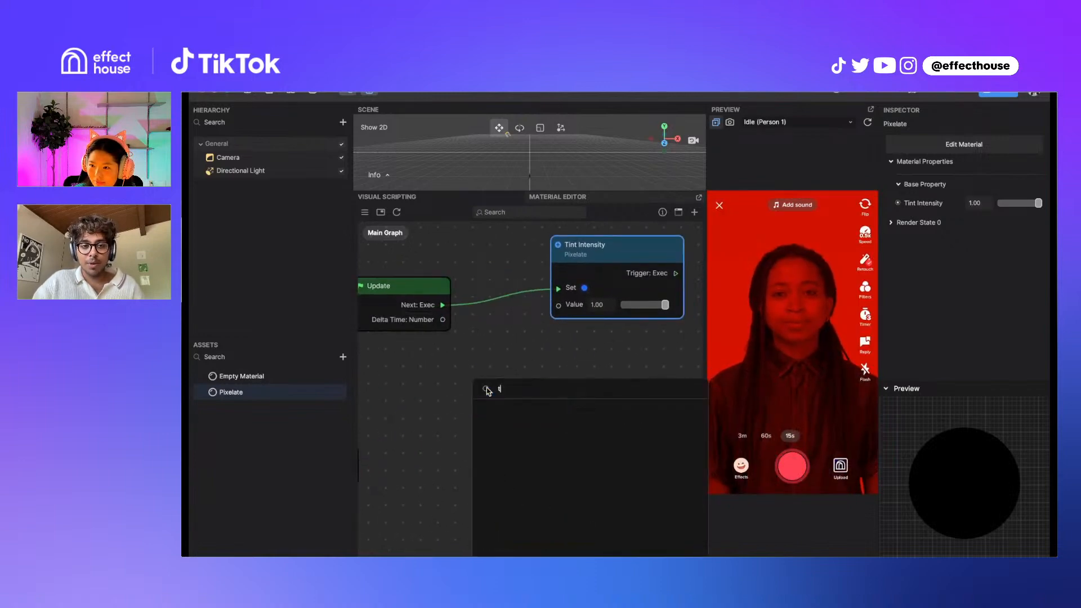
text(r)
key(Return)
drag(487, 388, 490, 317)
drag(419, 299, 401, 325)
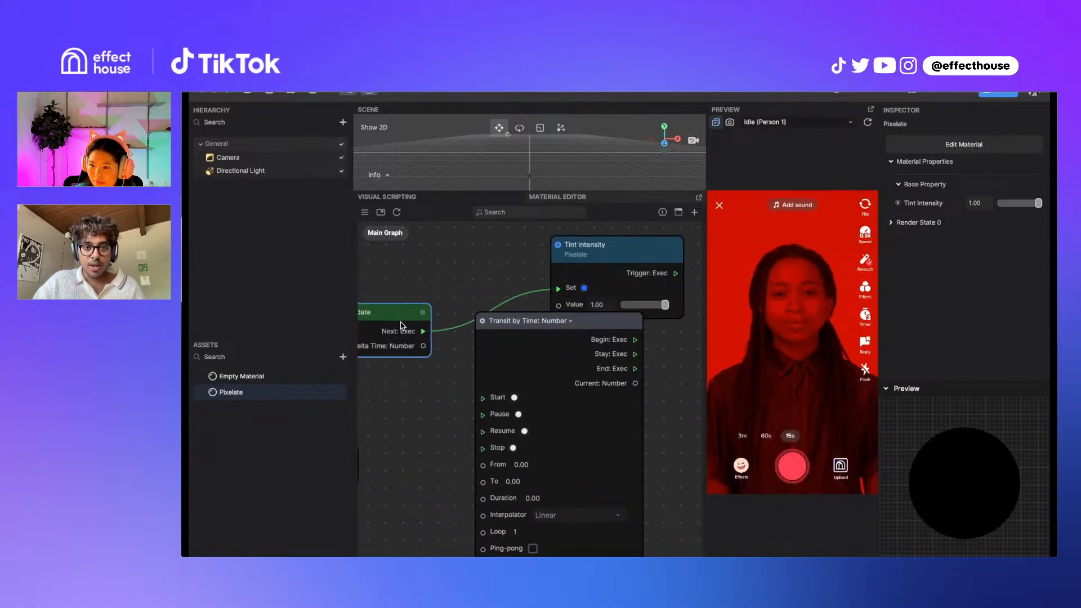
drag(546, 336, 521, 321)
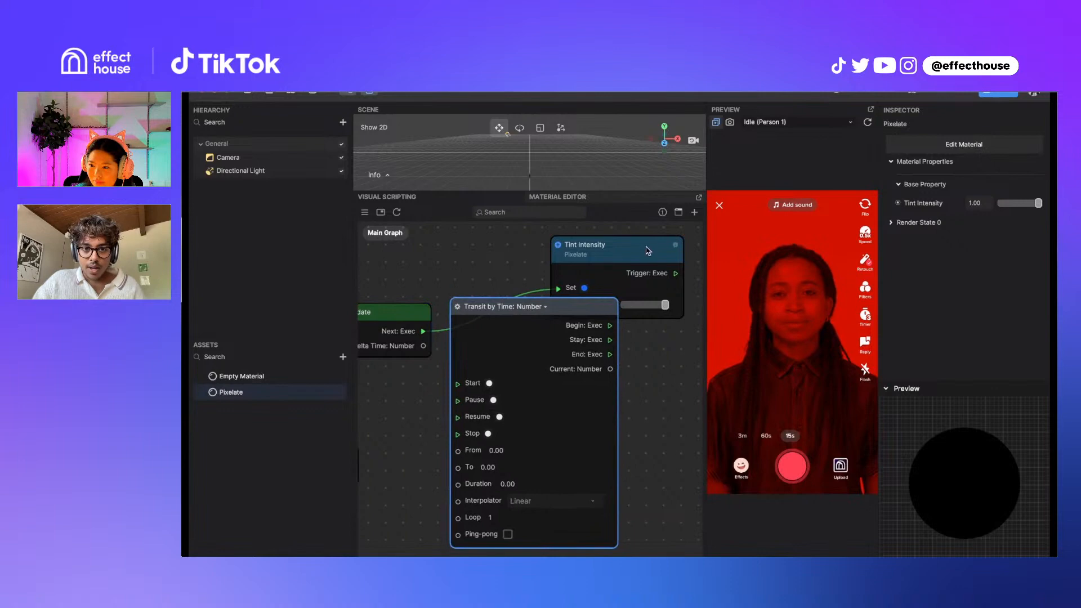
drag(648, 251, 740, 303)
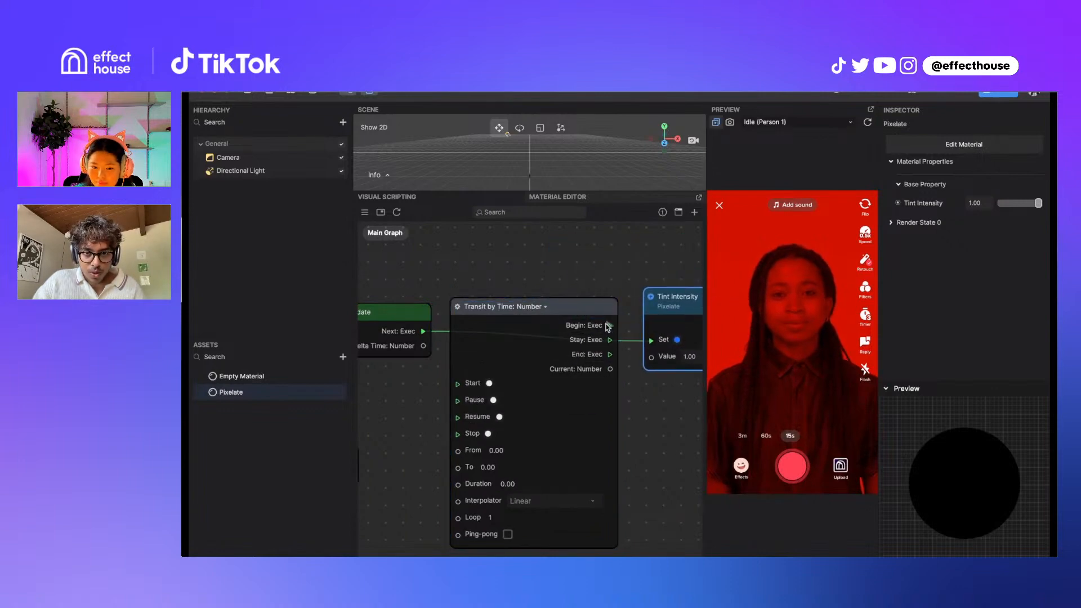
click(528, 327)
key(Delete)
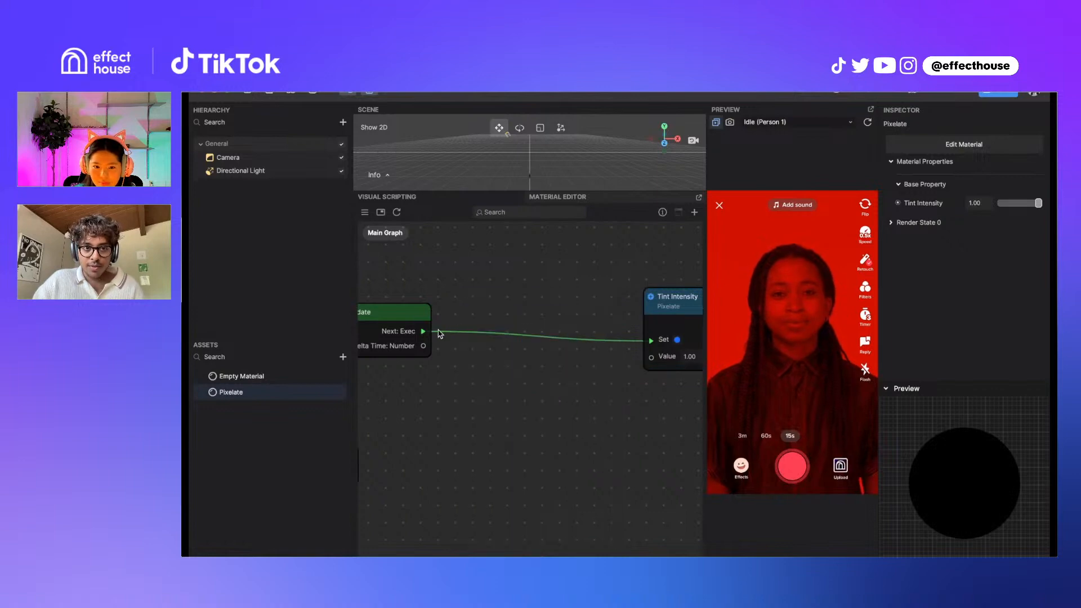
Add a Get Time node below the connection between Update and Tint Intensity
right_click(459, 414)
key(BackSpace)
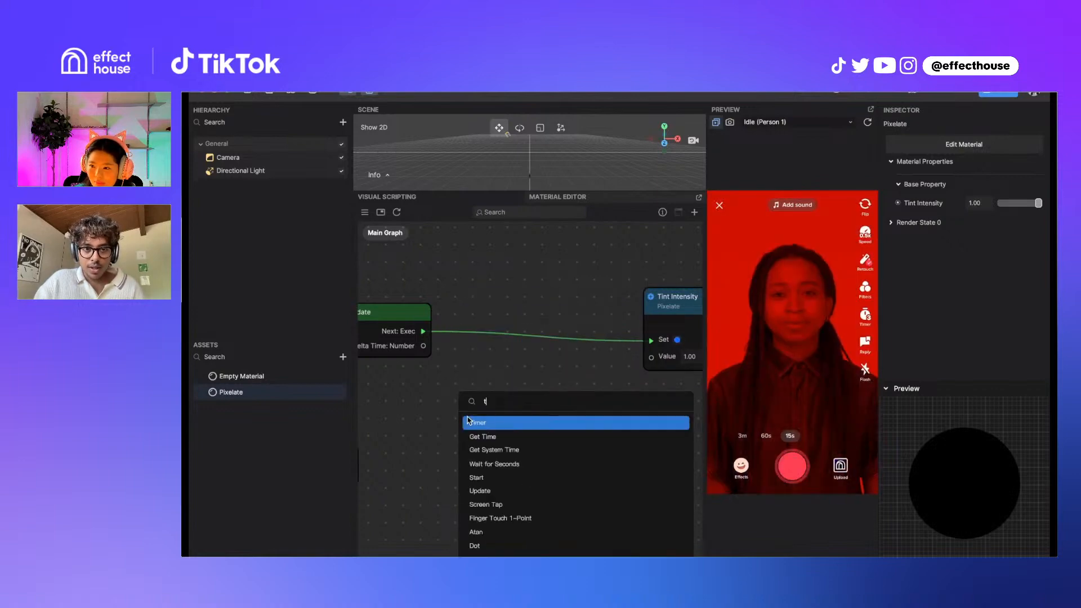
text(ime)
click(481, 437)
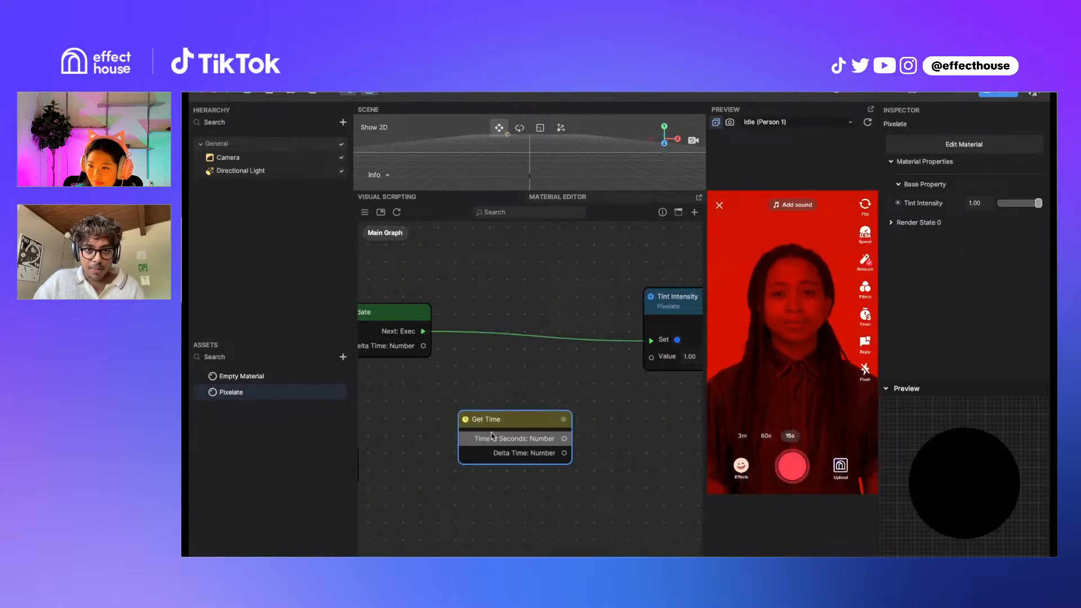
Move the Get Time node beneath Update and add a Mod node beside it
drag(491, 417, 391, 384)
right_click(459, 402)
click(472, 406)
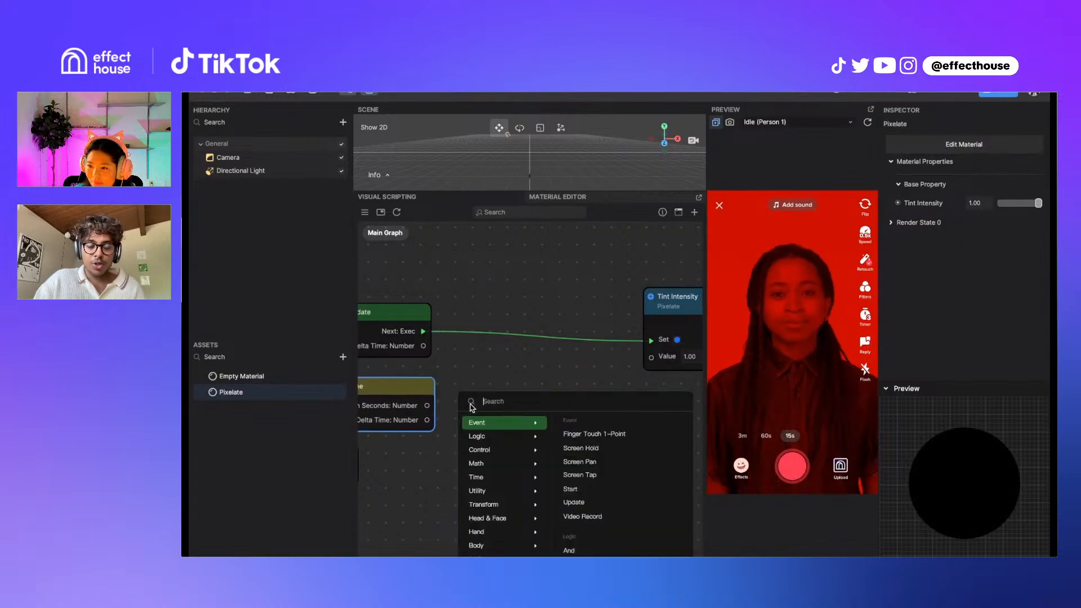
text(mod)
key(Return)
drag(471, 406, 492, 396)
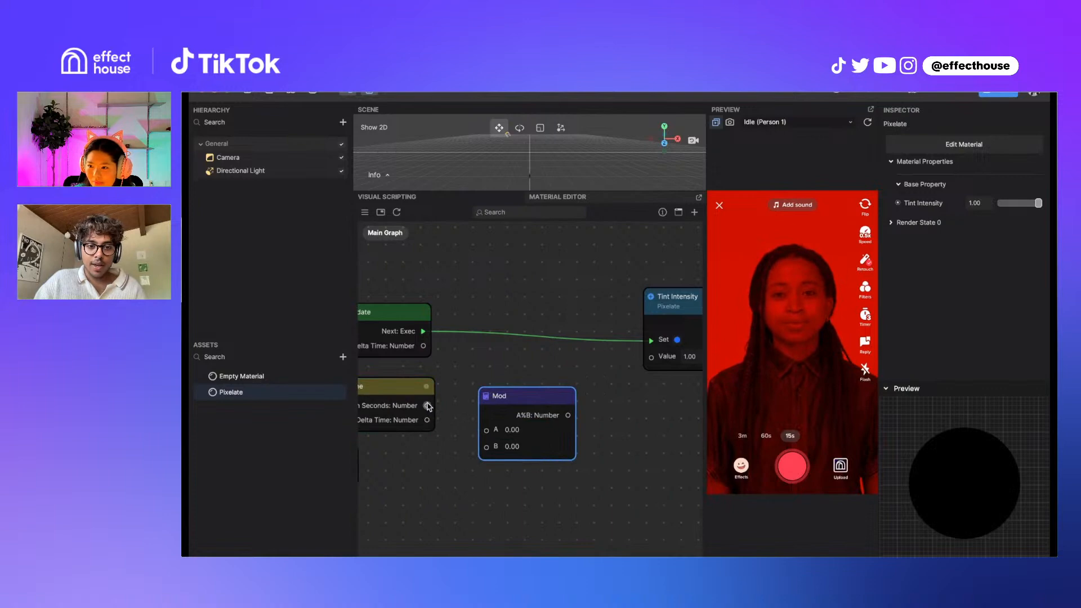
Connect Get Time's Time in Seconds output to Mod's A input and set Mod's B value to 3
drag(428, 406, 486, 430)
click(512, 446)
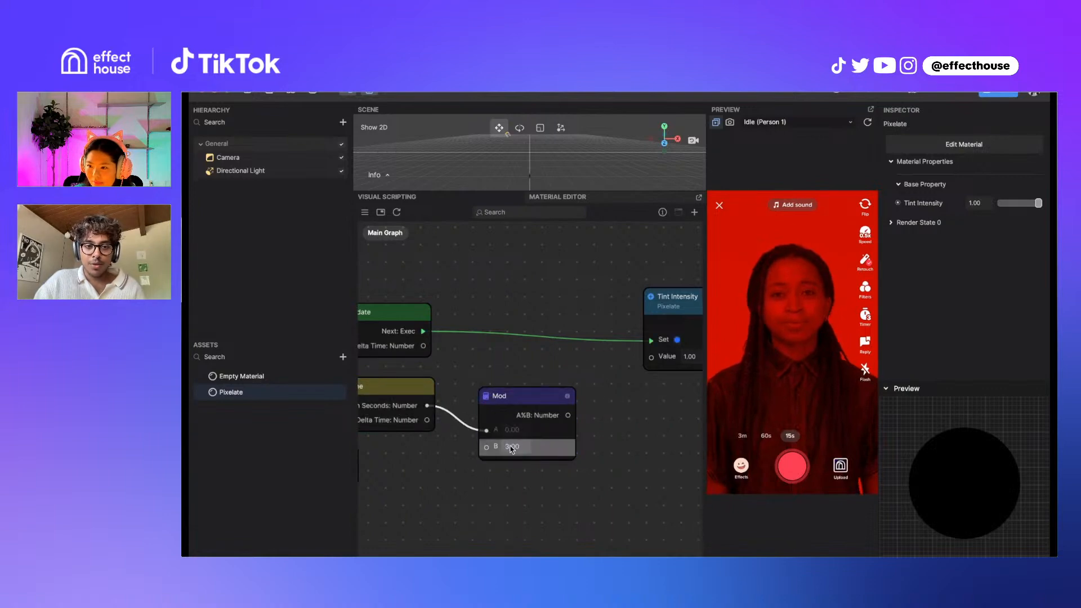
text(3)
key(Return)
Add a Divide node fed by Mod's A%B output and set its B value to 30
drag(567, 415, 609, 440)
text(di)
key(Return)
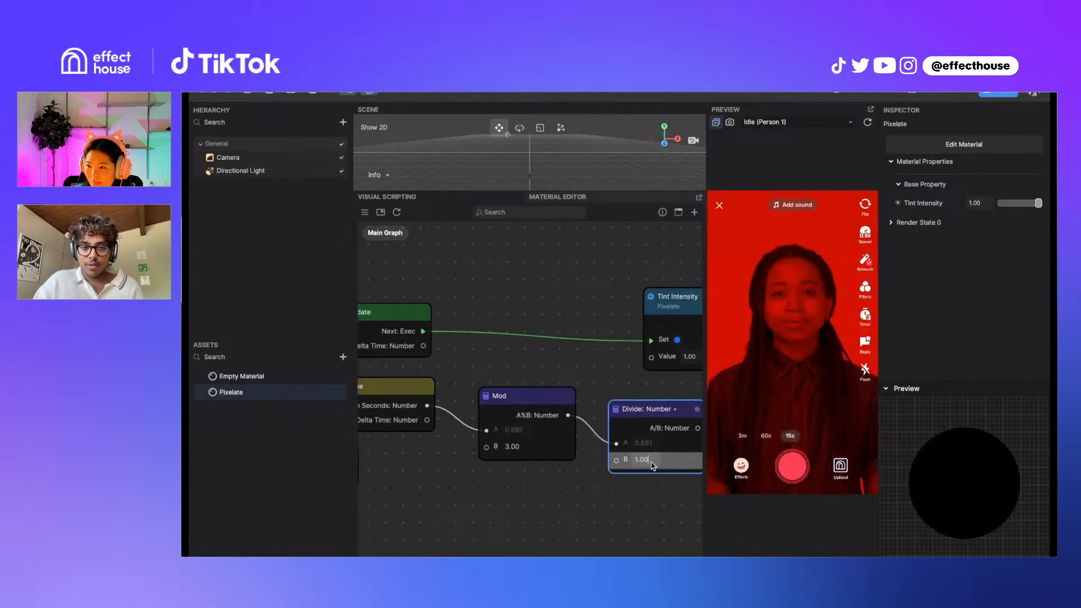
text(30)
key(Return)
Set the Divide node's B value to 3 and connect its A/B output to Tint Intensity's Value input
scroll(599, 499, right, 5)
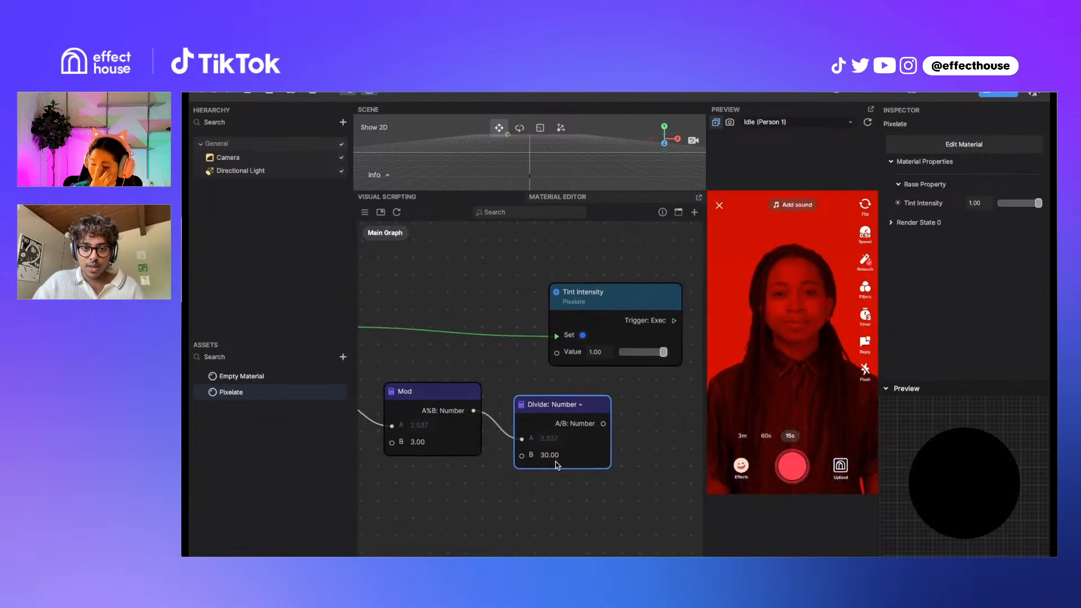
click(553, 457)
key(Return)
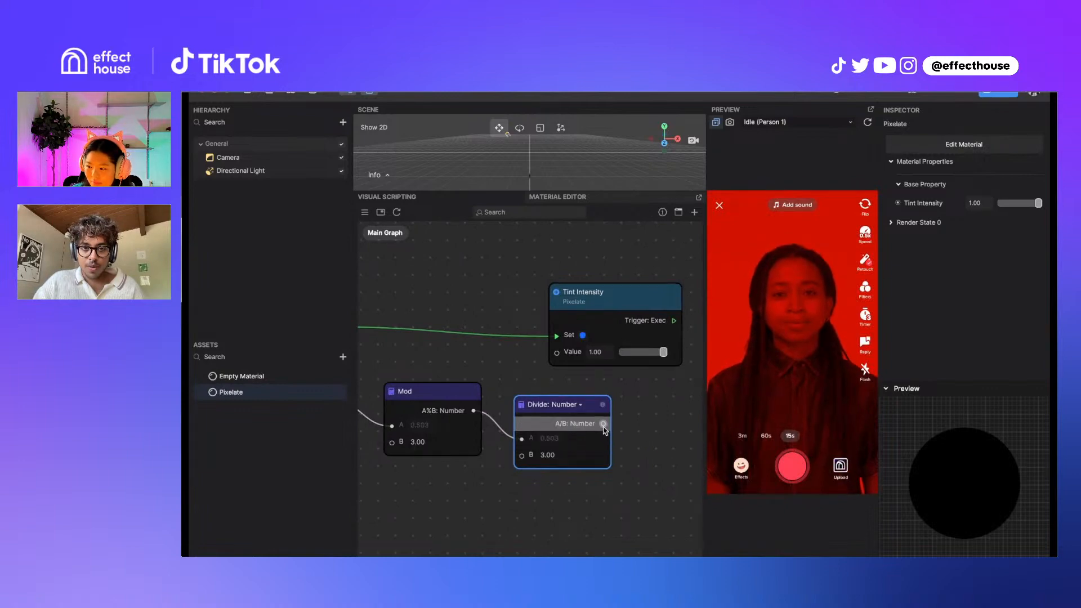
drag(603, 423, 556, 353)
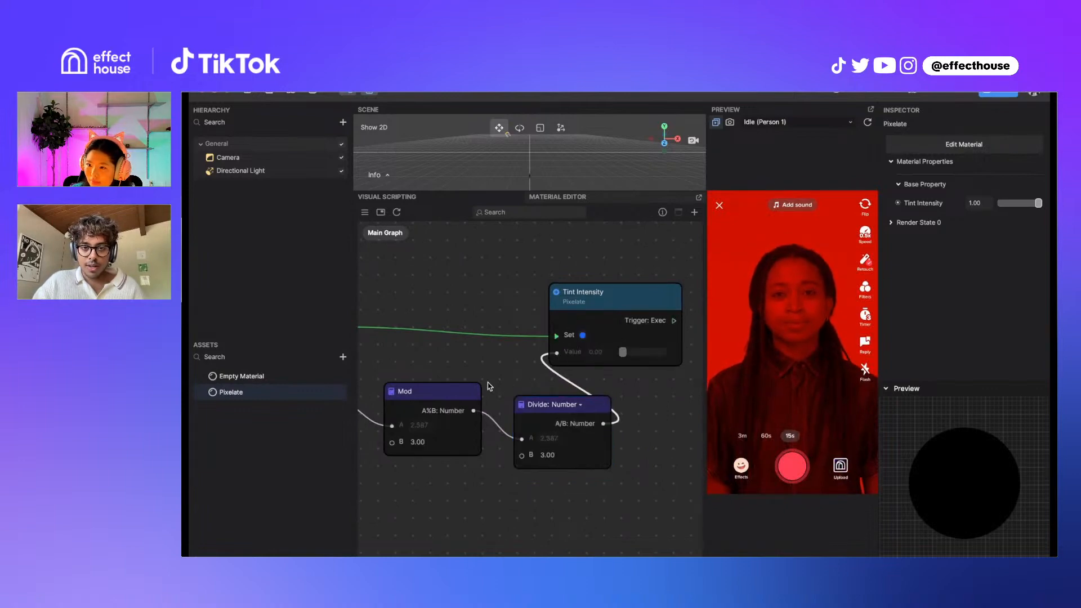
drag(489, 386, 506, 386)
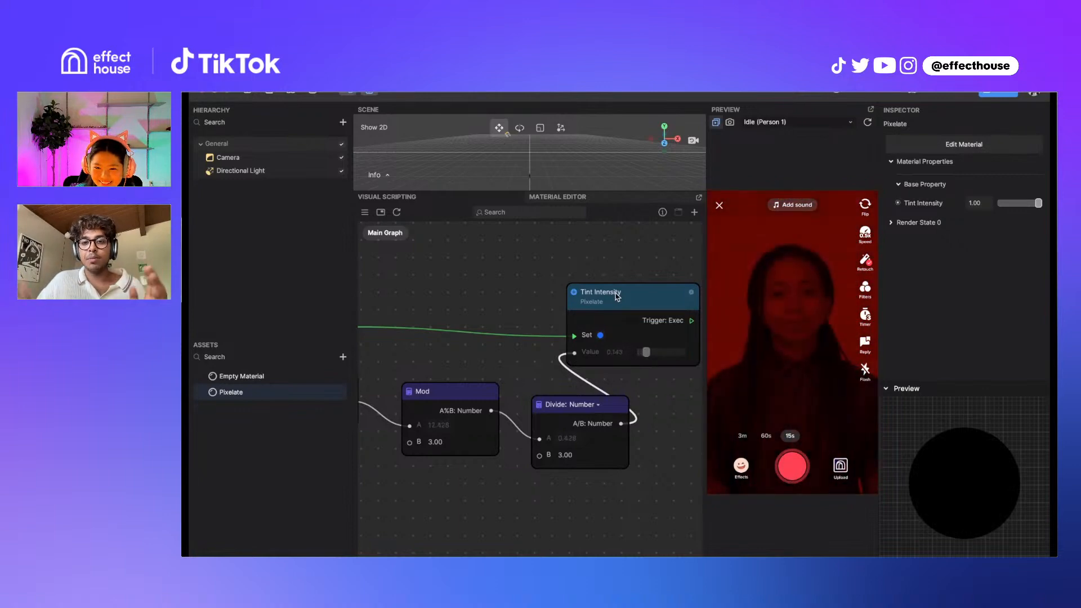
Try out a Transit by Time node over the graph and delete it again
drag(477, 378, 585, 363)
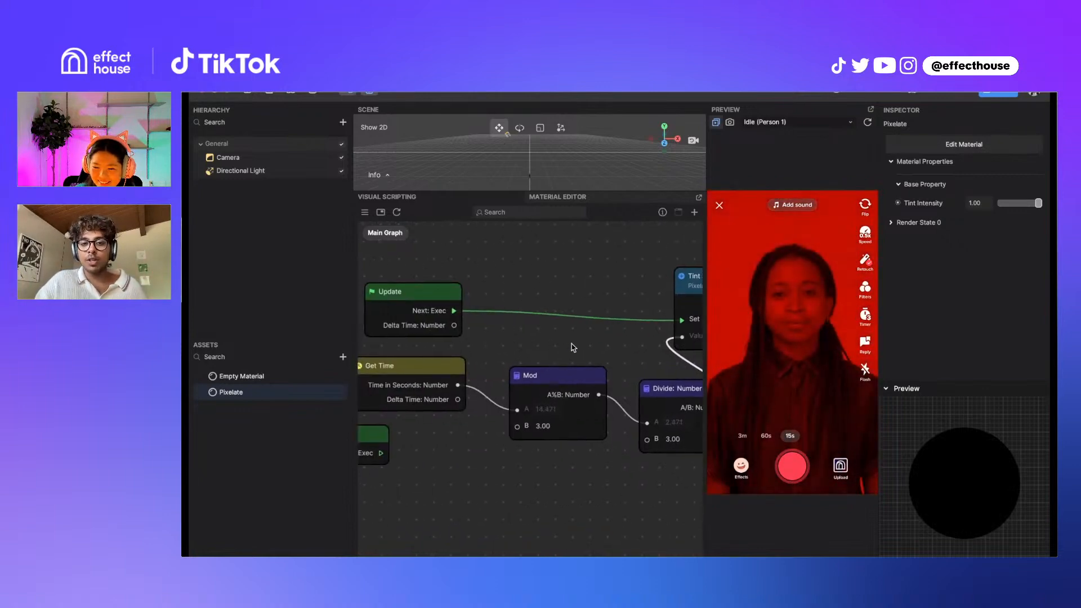
right_click(573, 347)
text(tr)
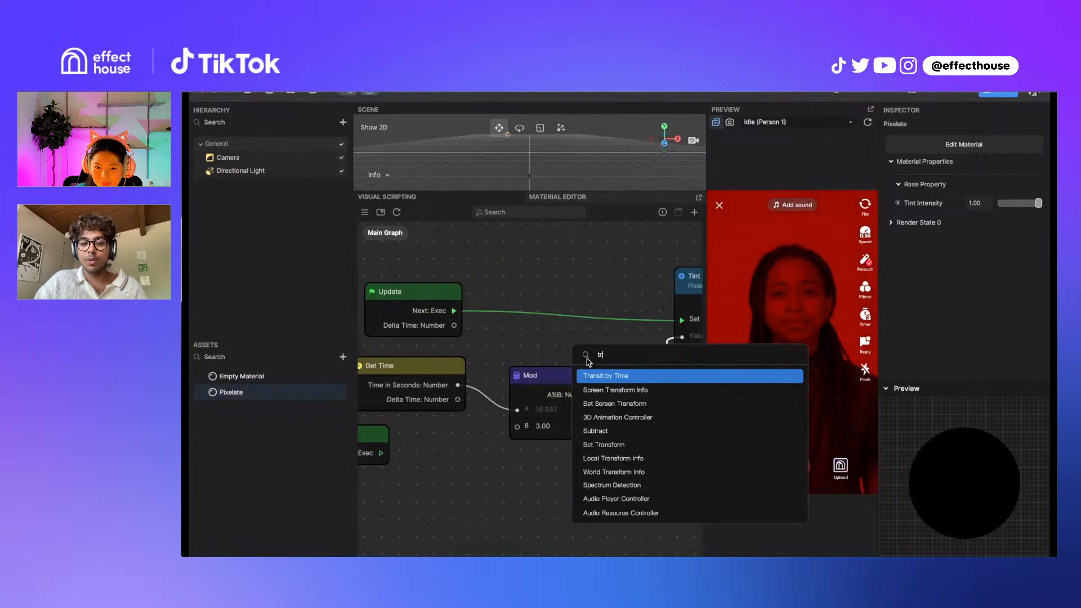
key(Return)
drag(623, 351, 475, 291)
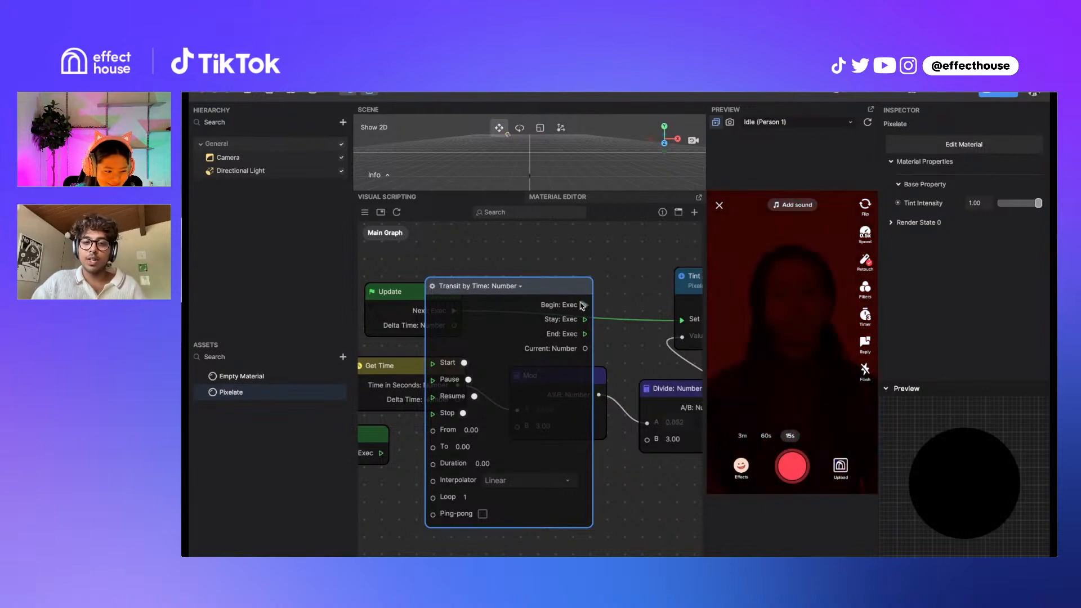
key(Delete)
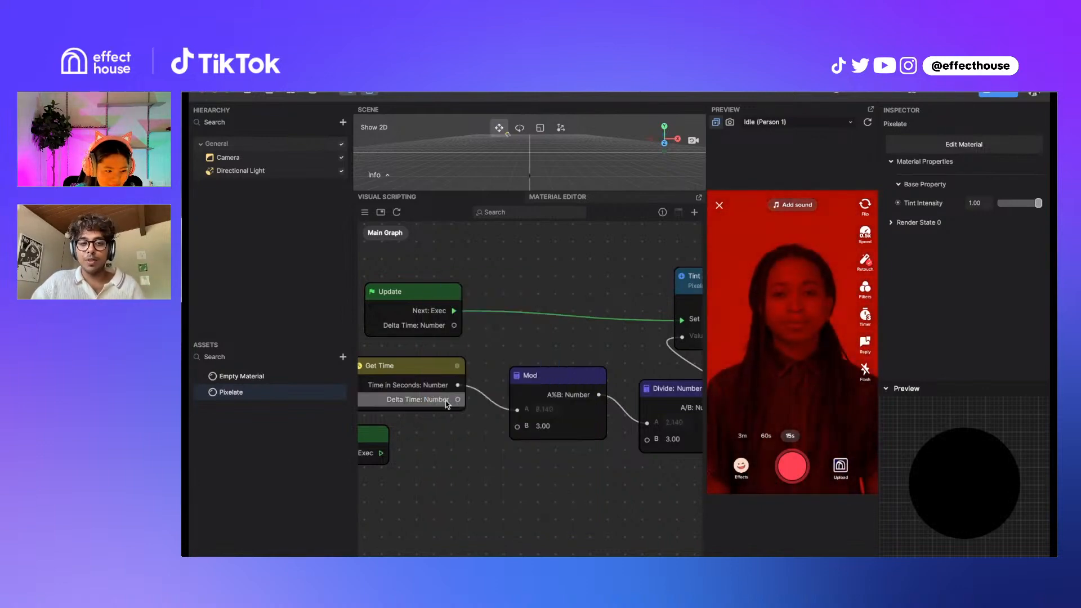
Delete the unconnected Start node below Get Time
drag(380, 434, 375, 488)
key(Delete)
middle_drag(375, 488, 407, 482)
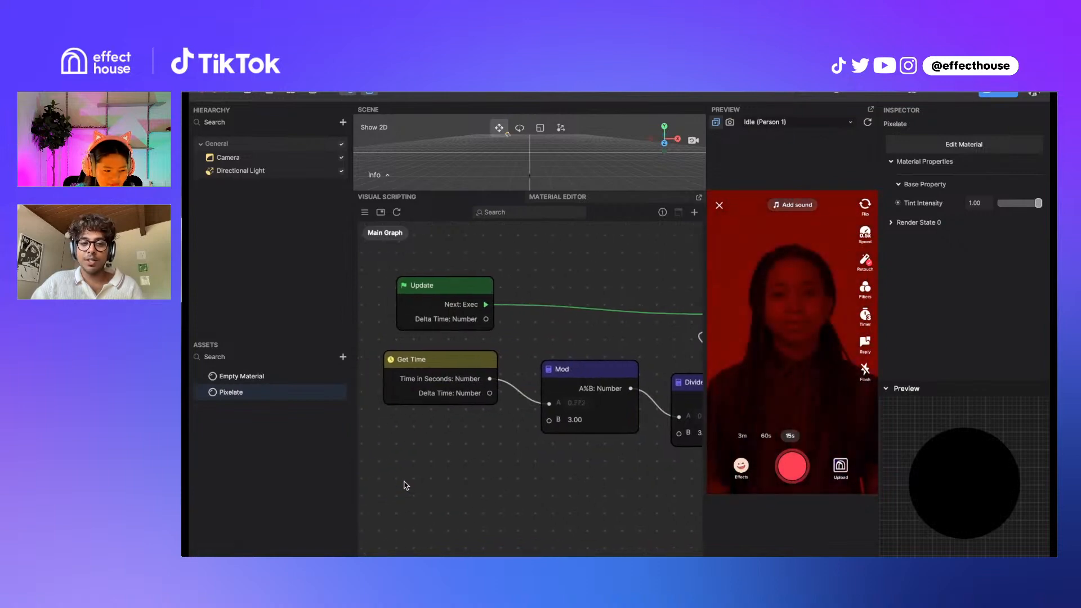
middle_drag(542, 505, 449, 488)
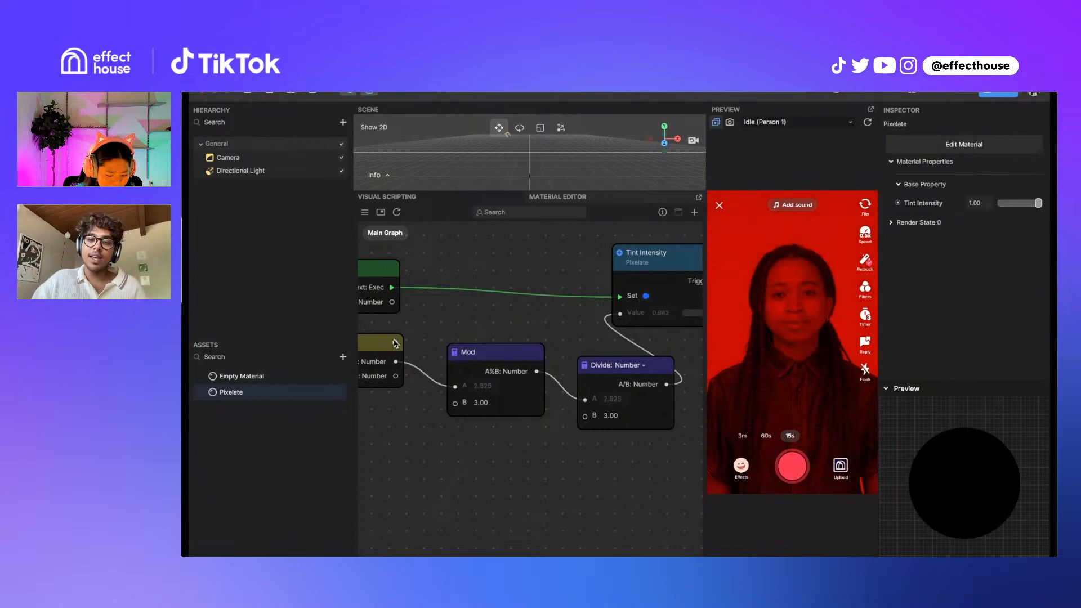
click(601, 374)
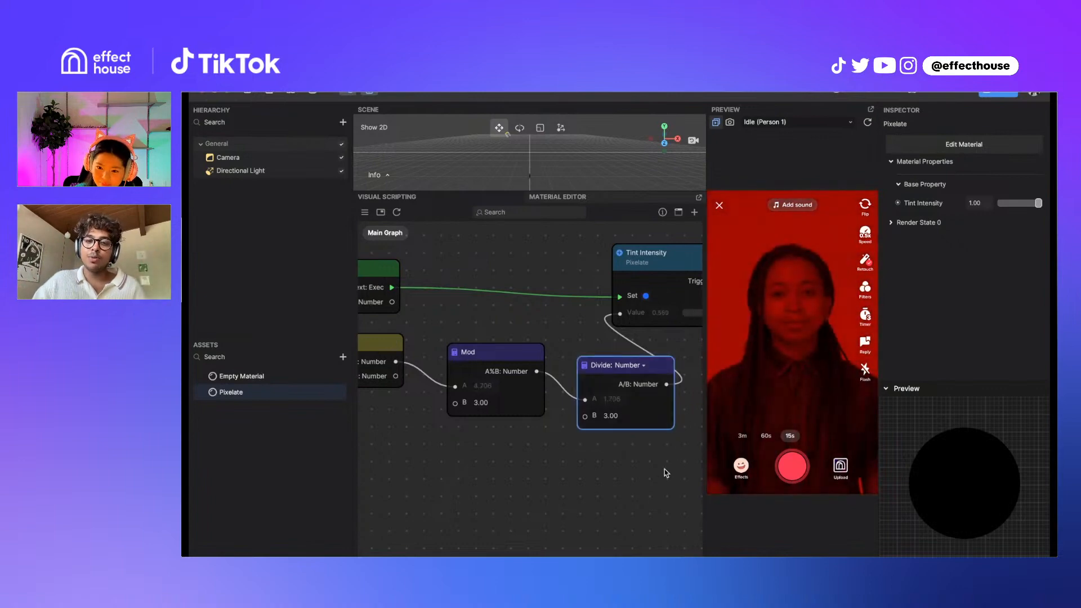
middle_drag(664, 468, 536, 480)
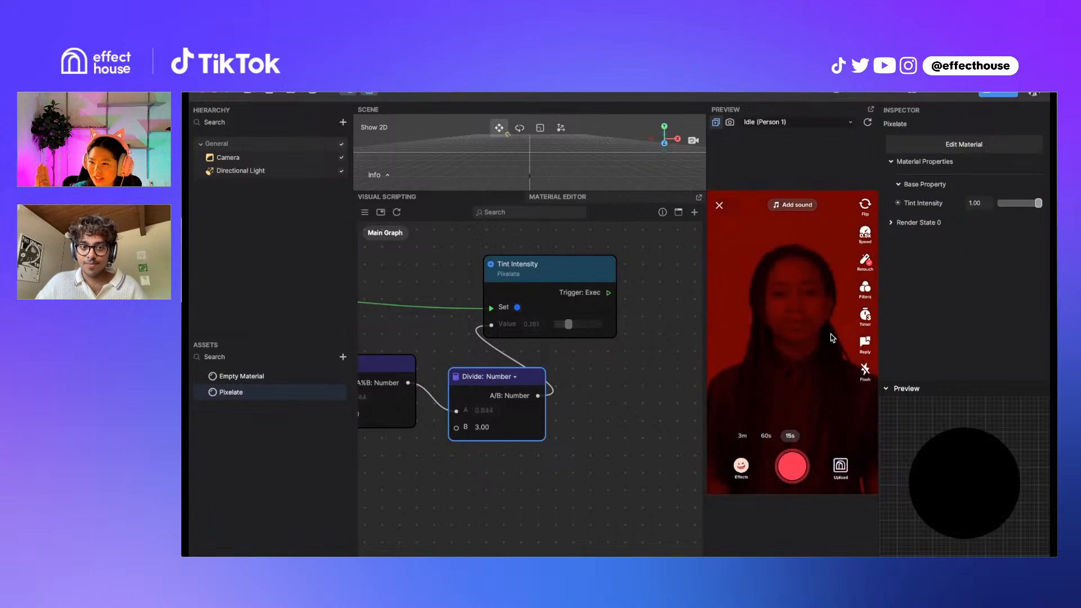
drag(539, 505, 598, 499)
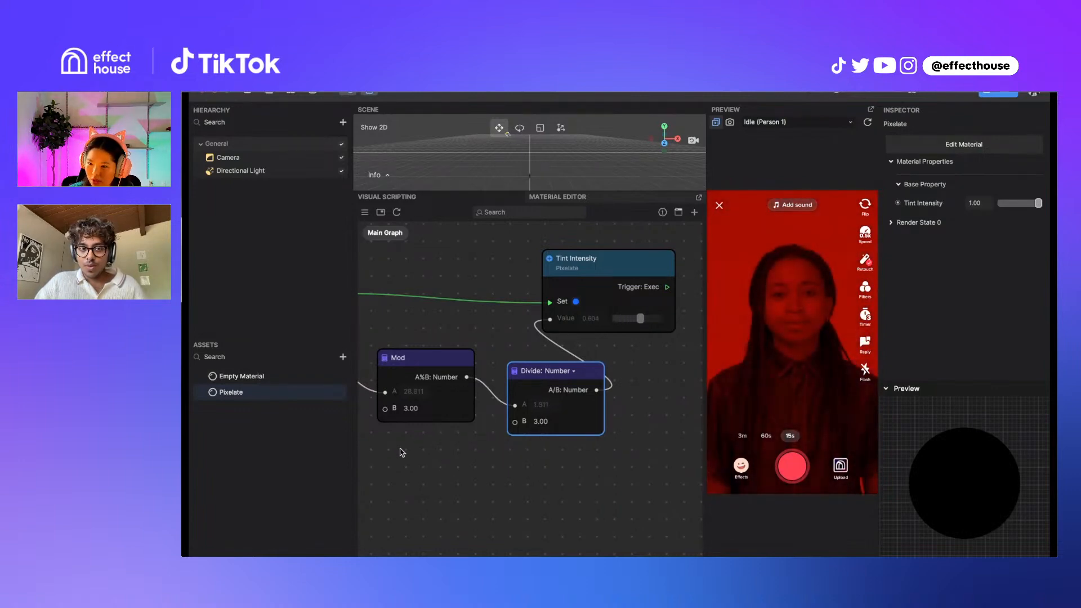
middle_drag(400, 447, 492, 434)
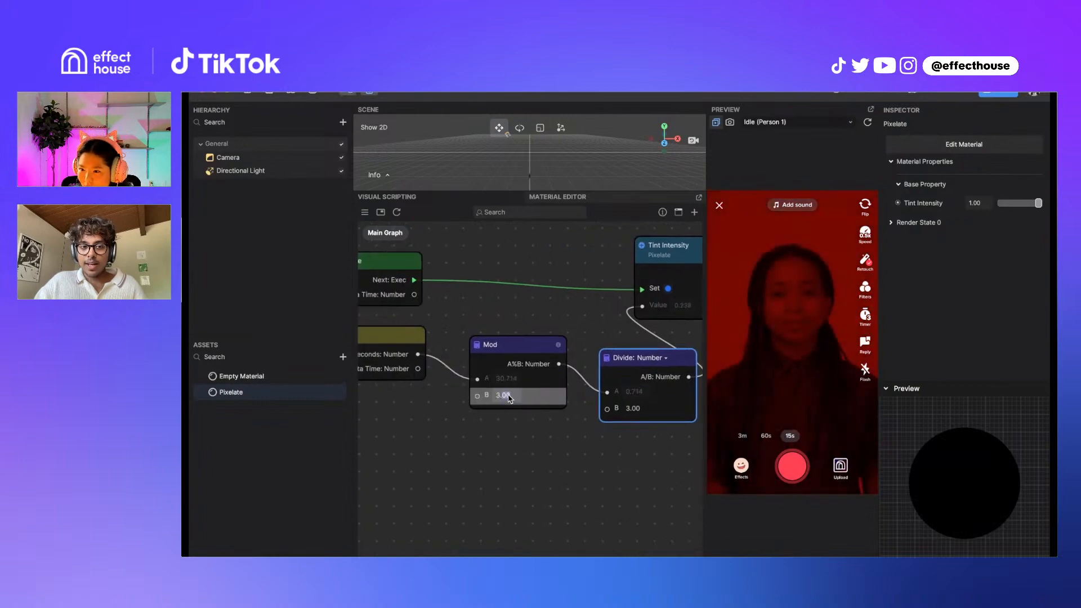
right_click(440, 426)
click(449, 438)
text(coms)
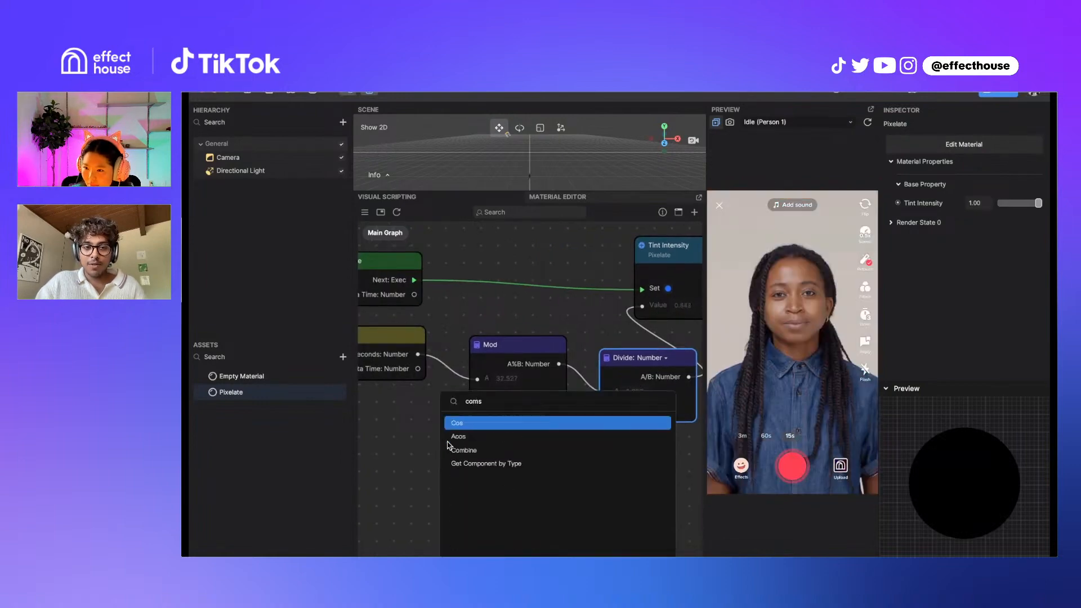
key(BackSpace)
key(BackSpace)
key(BackSpace)
key(BackSpace)
text(f)
key(BackSpace)
text(const)
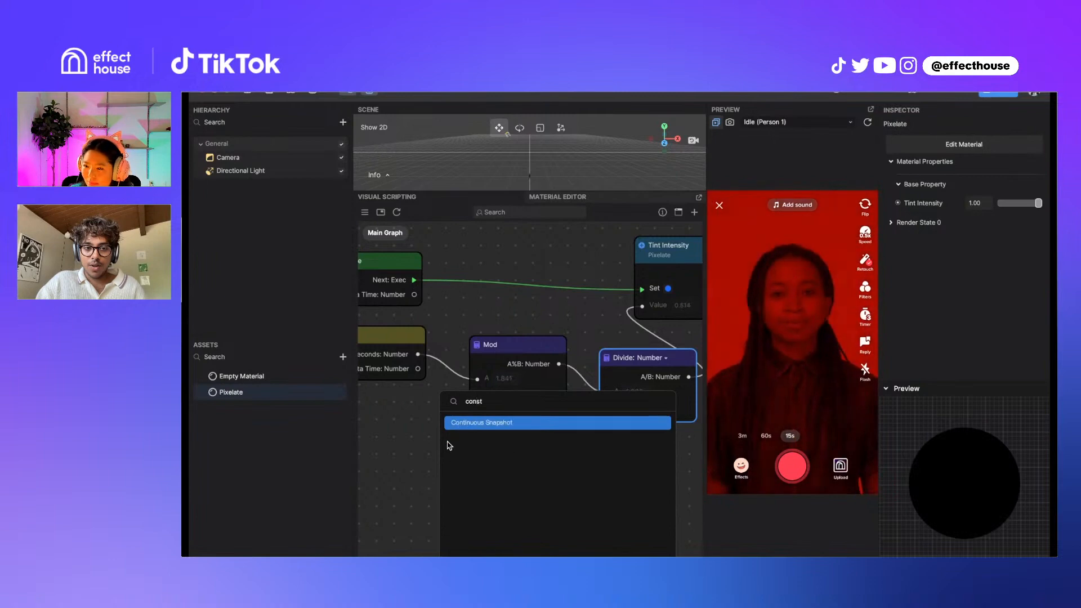
key(BackSpace)
key(BackSpace)
key(BackSpace)
key(BackSpace)
key(BackSpace)
text(m)
key(BackSpace)
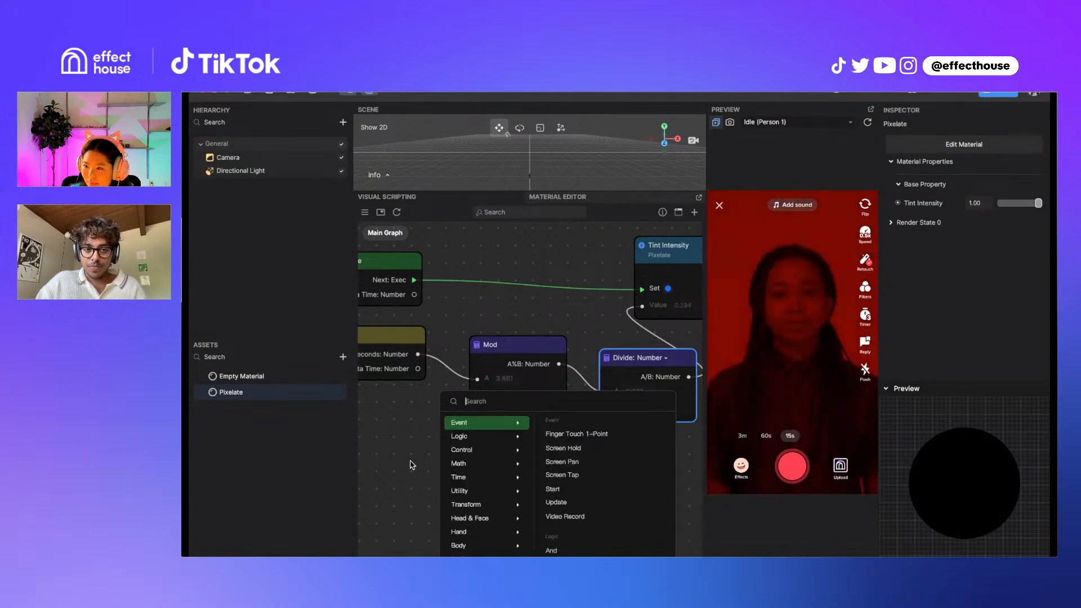
click(411, 464)
Set the B value of both the Mod node and the Divide node to 10
text(10)
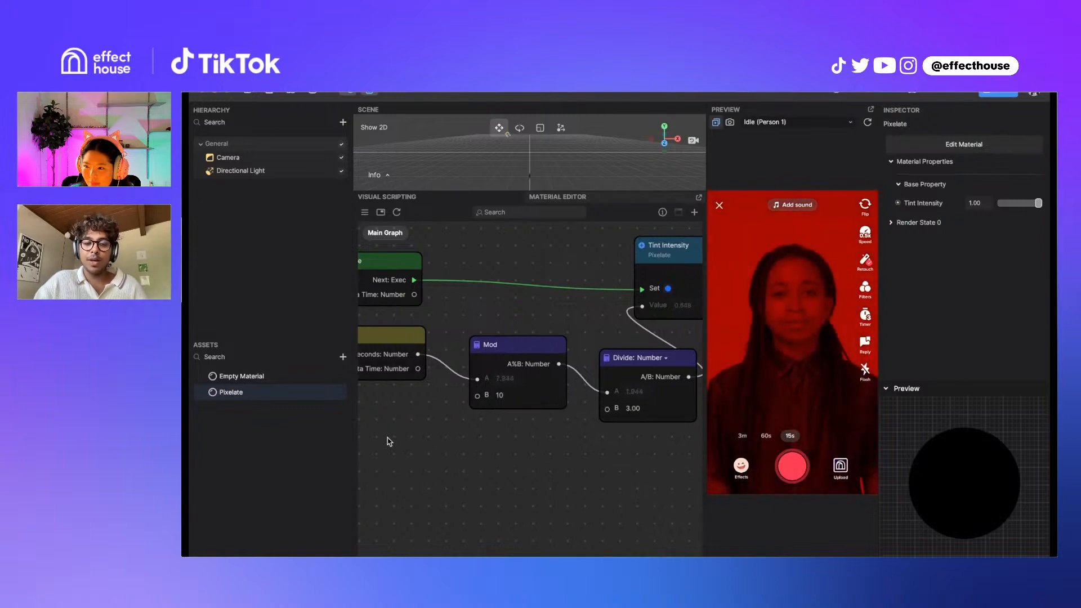
click(627, 410)
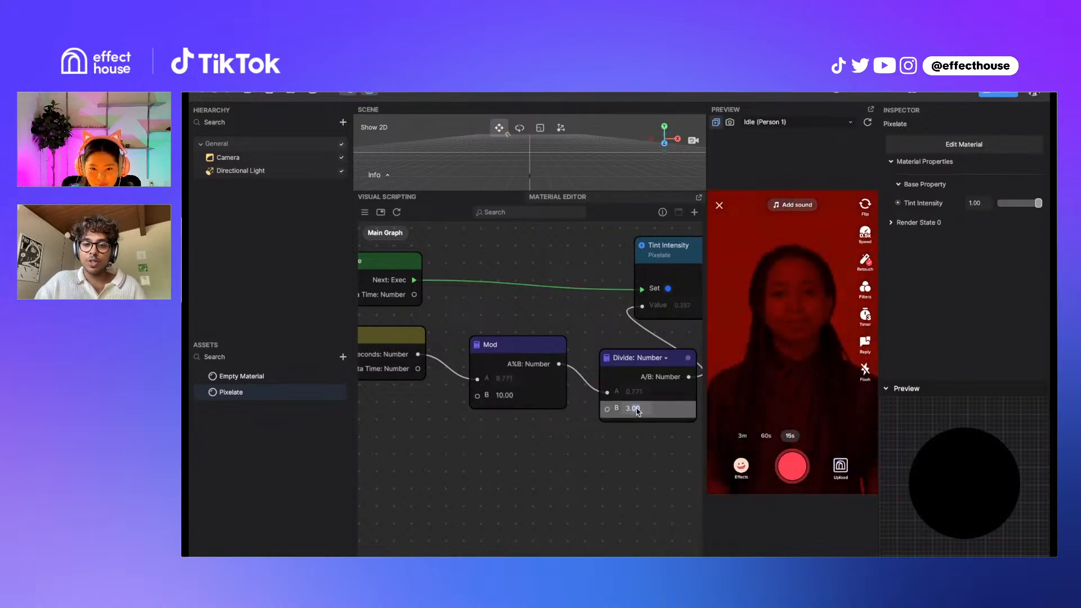
text(10)
key(Return)
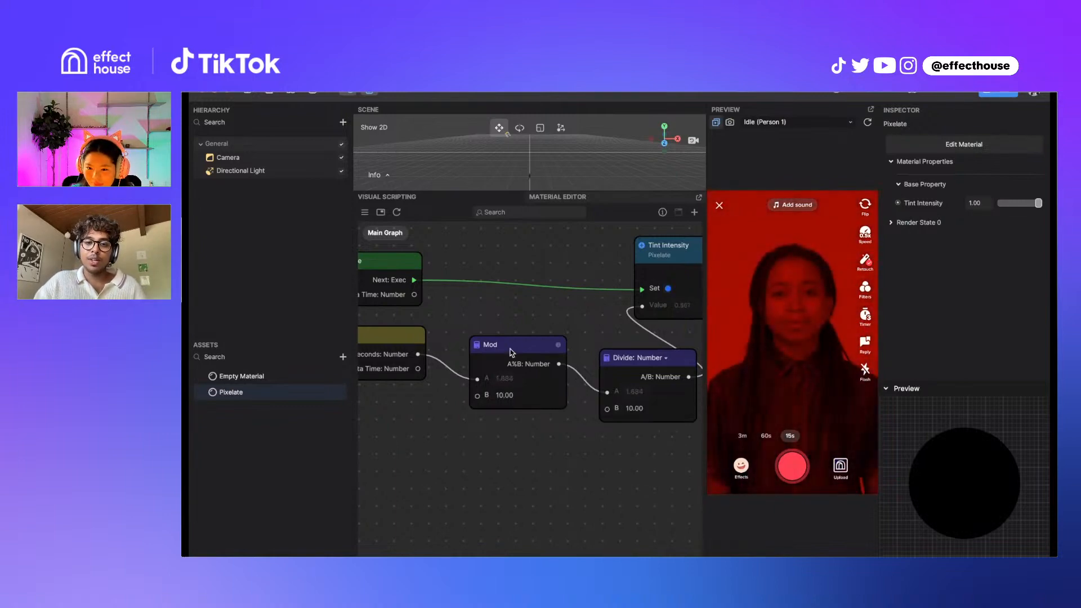
Frame the Mod node in a comment titled "repeat 0-10 seconds"
click(512, 353)
drag(553, 420, 584, 460)
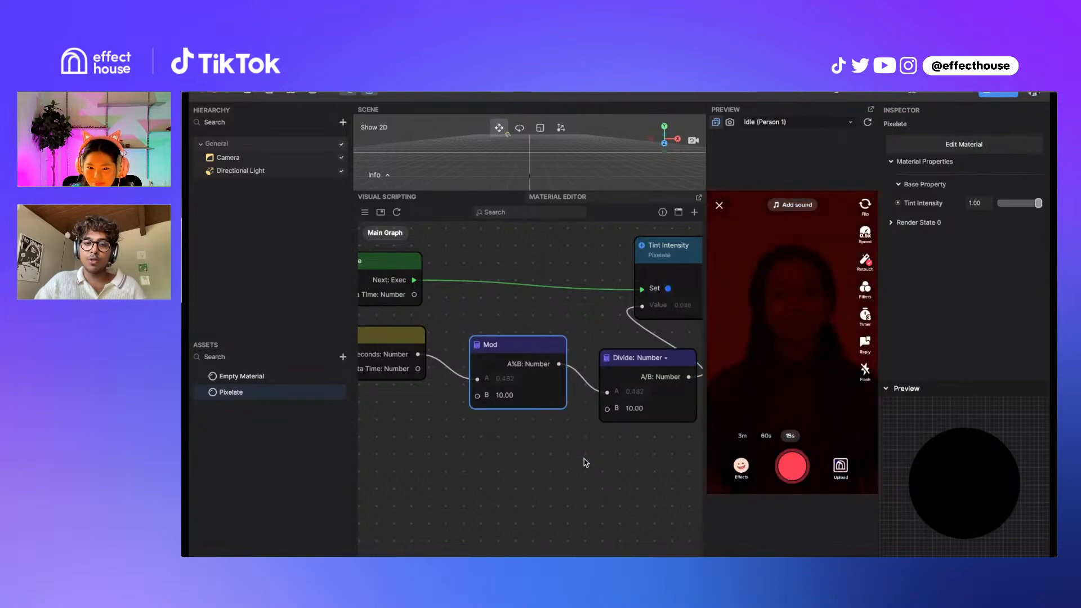
key(c)
double_click(494, 315)
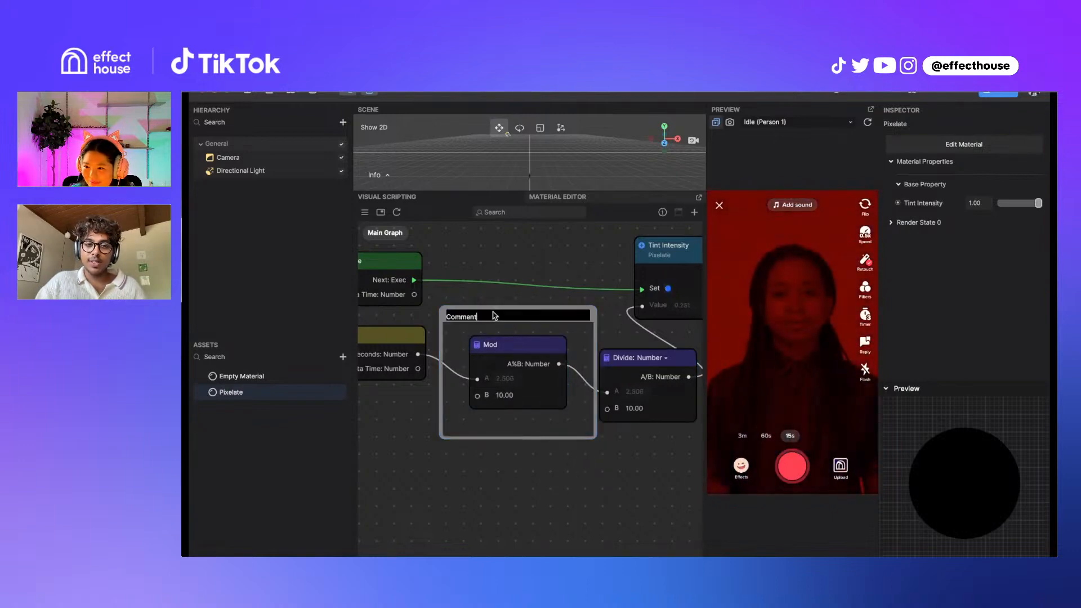
text(repeat 0-10 seconds)
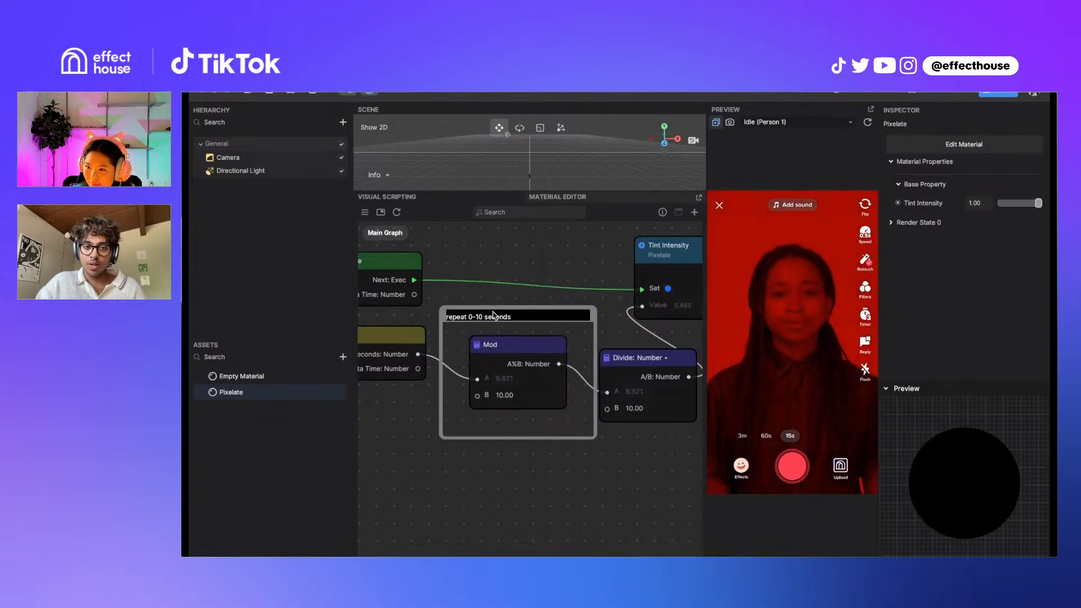
click(625, 489)
Move the Divide node clear of the Mod comment and frame it in a comment titled "normalizing (0-10) -> (0-1)"
middle_drag(627, 496, 491, 484)
drag(536, 362, 594, 384)
drag(506, 357, 656, 443)
key(c)
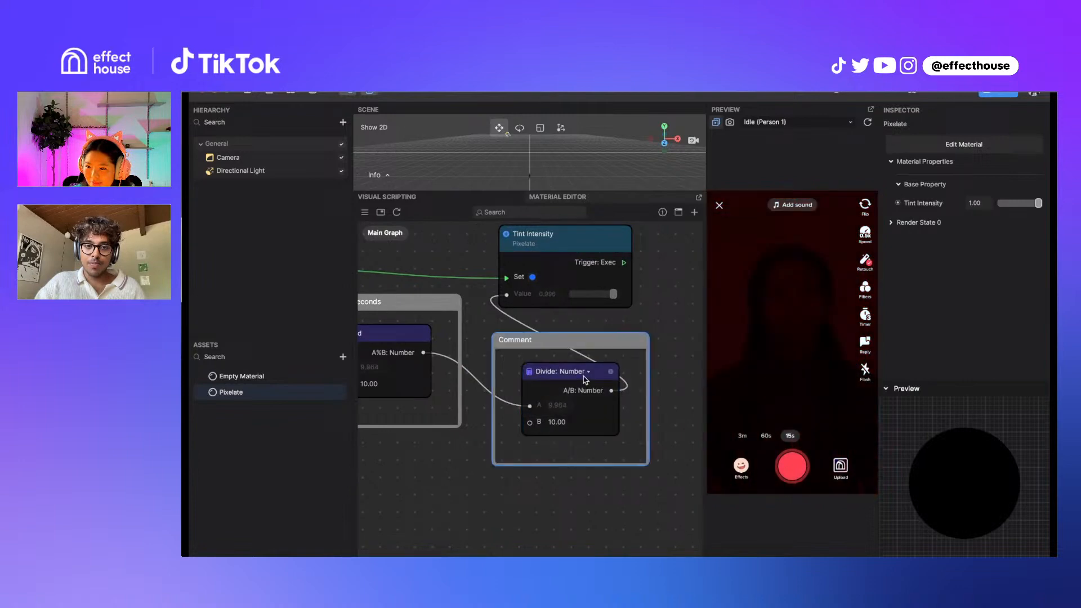
double_click(561, 340)
text(normaliz)
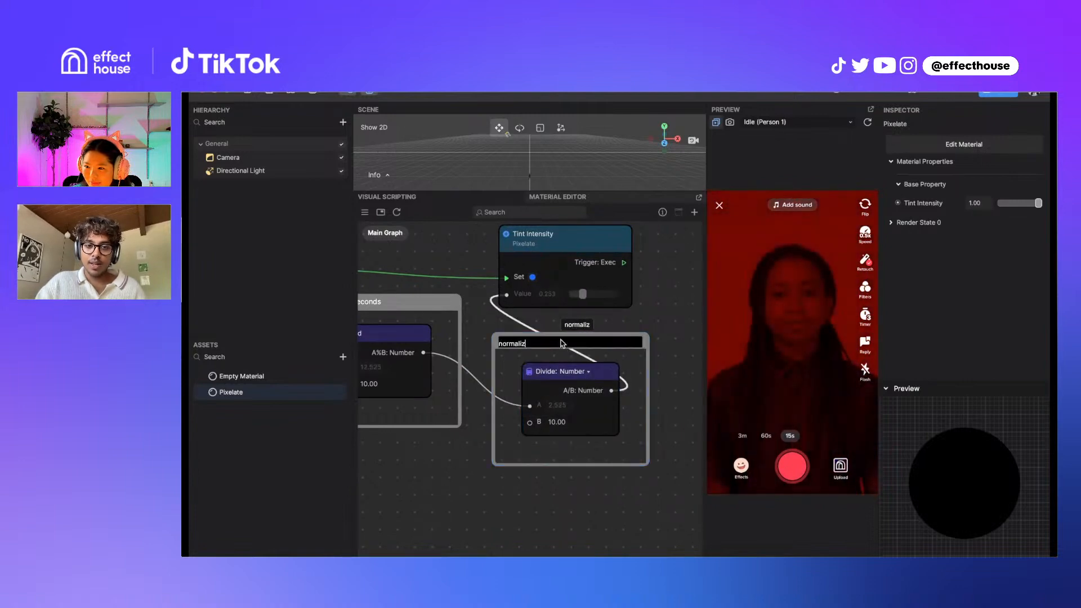
text(ing (0-)
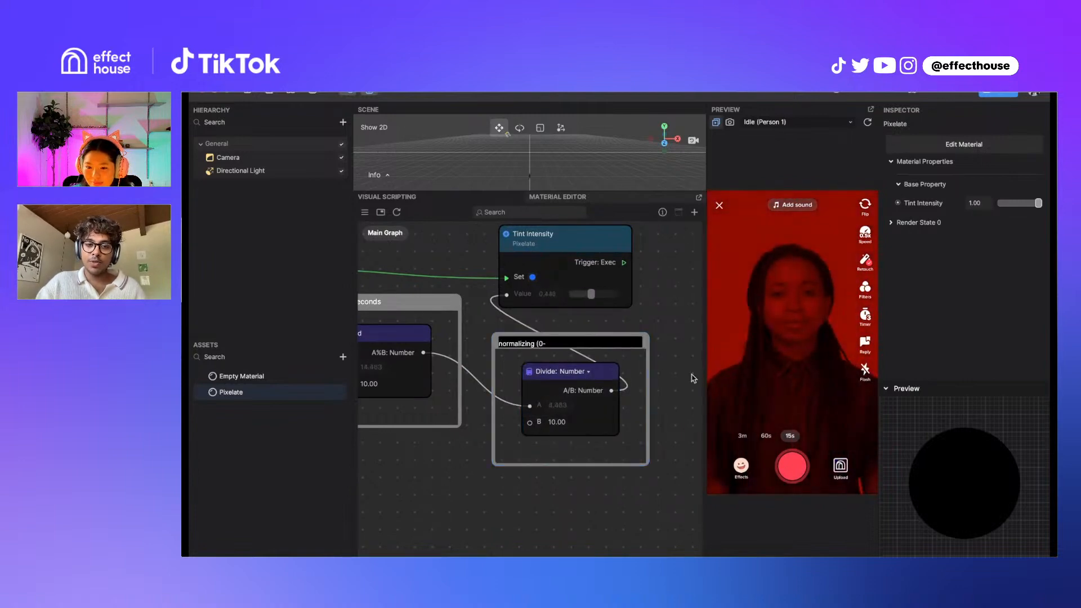
text(10) -> ()
scroll(616, 367, up, 3)
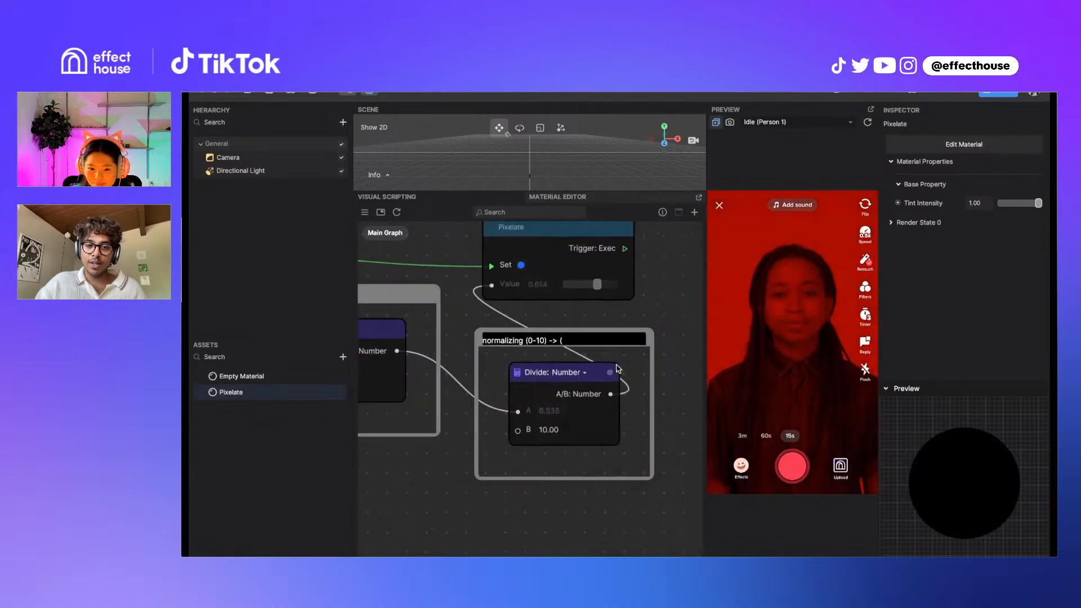
text(0-)
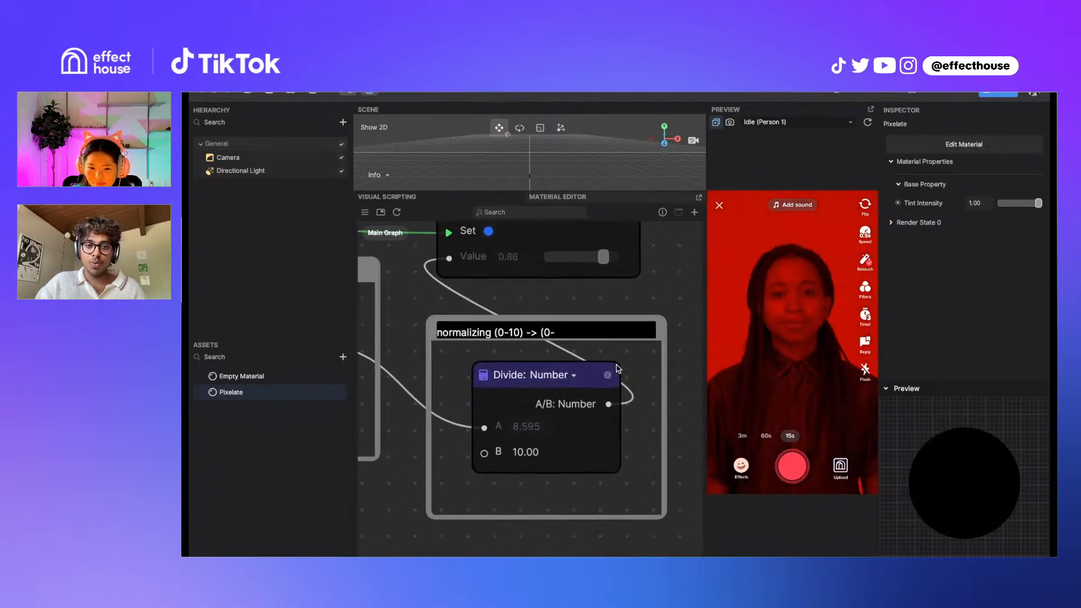
text(1))
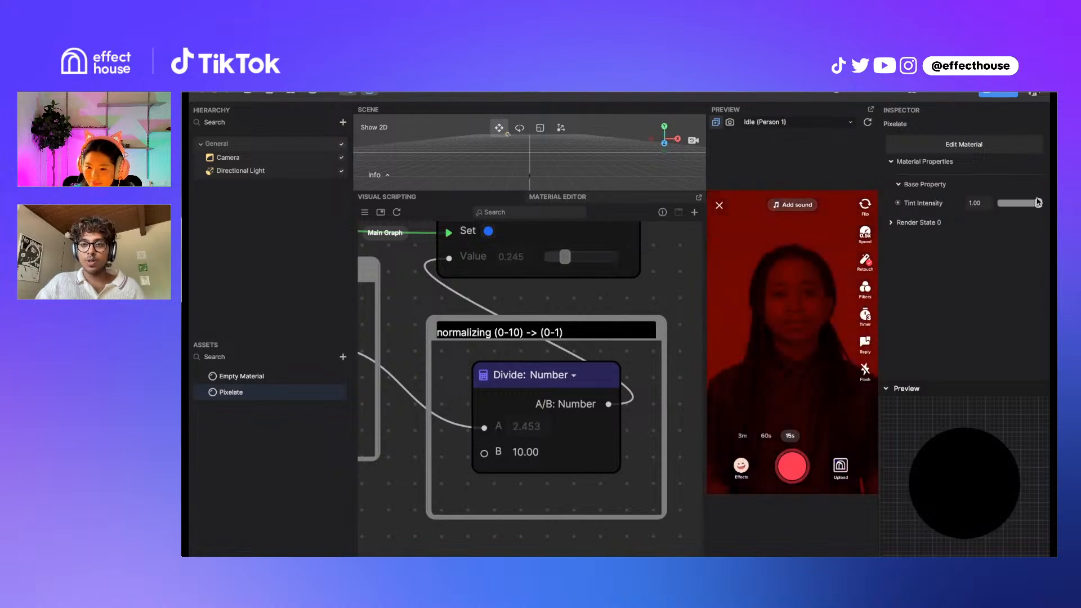
Review the Tint Intensity parameter in the Pixelate material graph and the normalizing comment around the Divide node in visual scripting
click(591, 202)
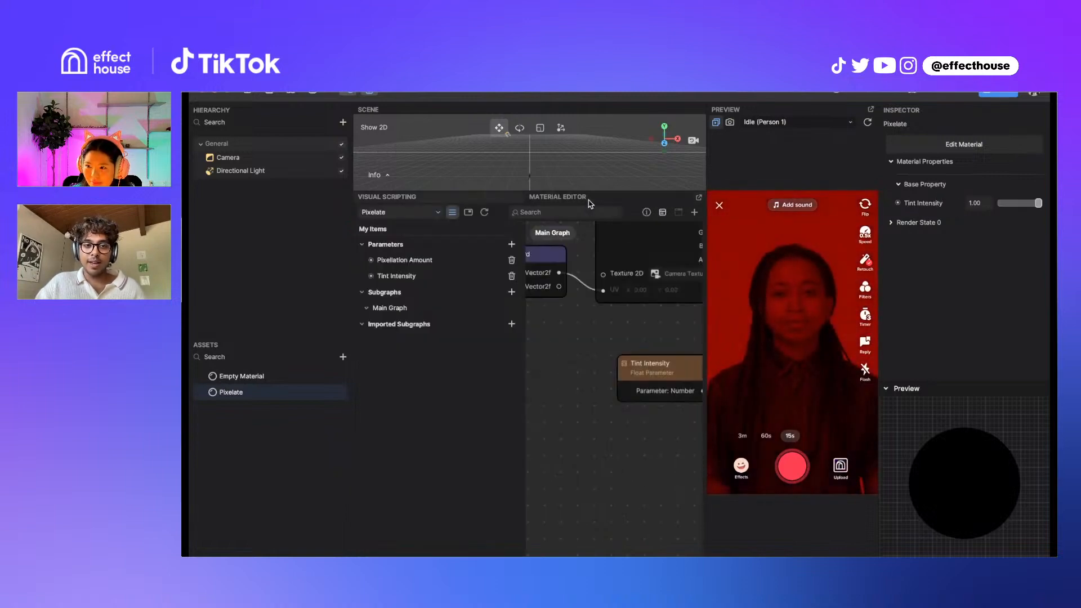
click(386, 277)
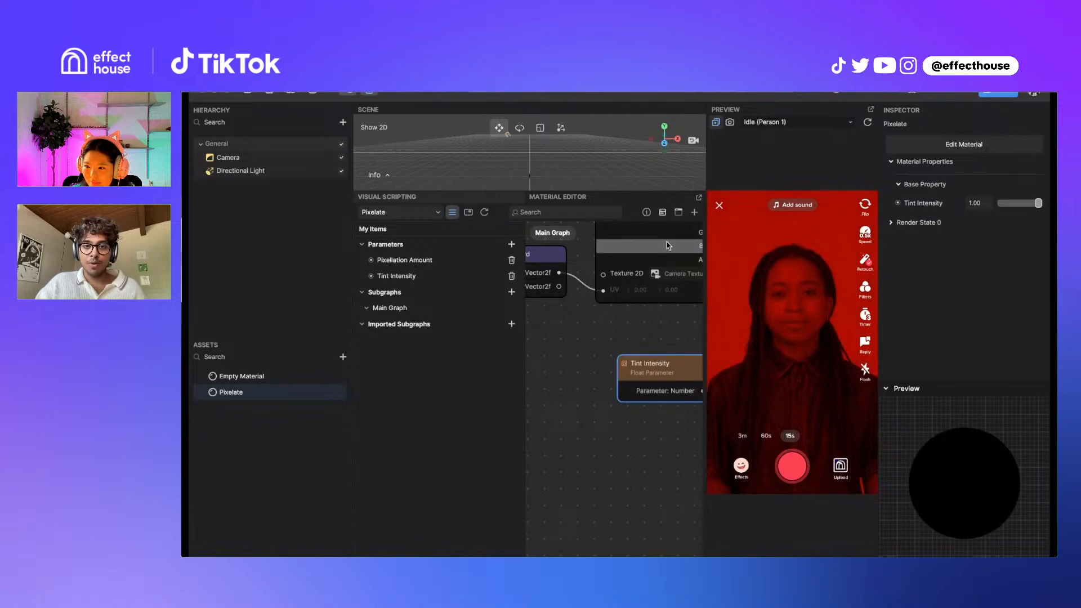
click(647, 212)
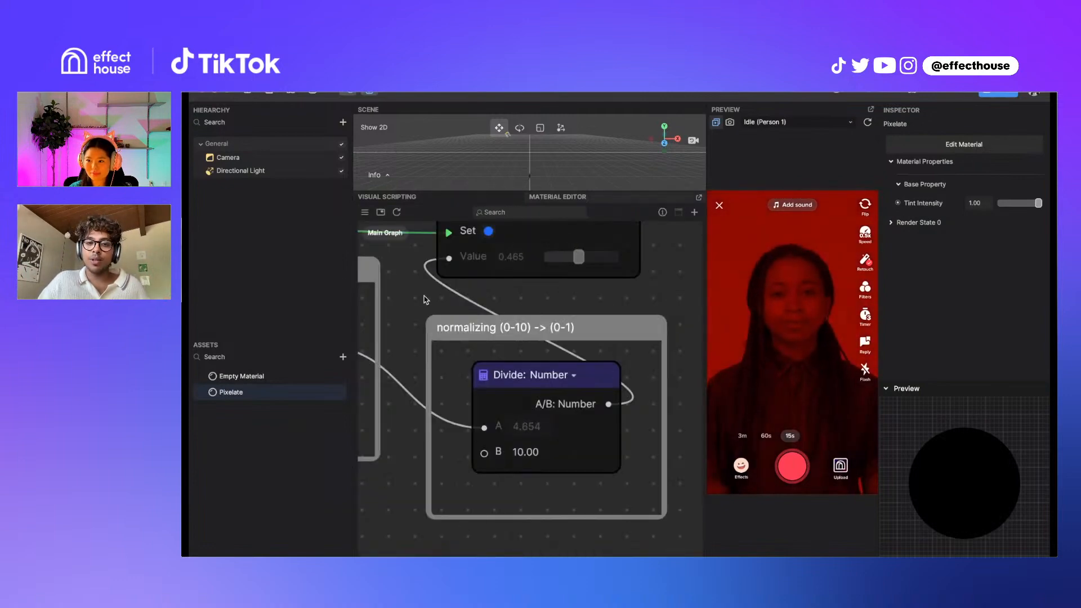
drag(420, 296, 692, 555)
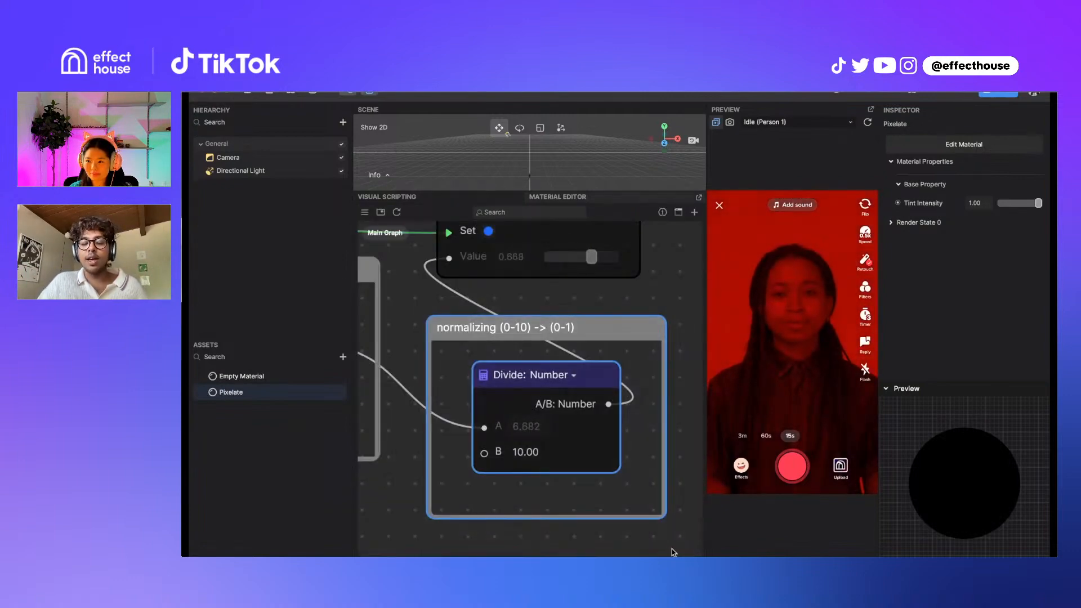
click(657, 535)
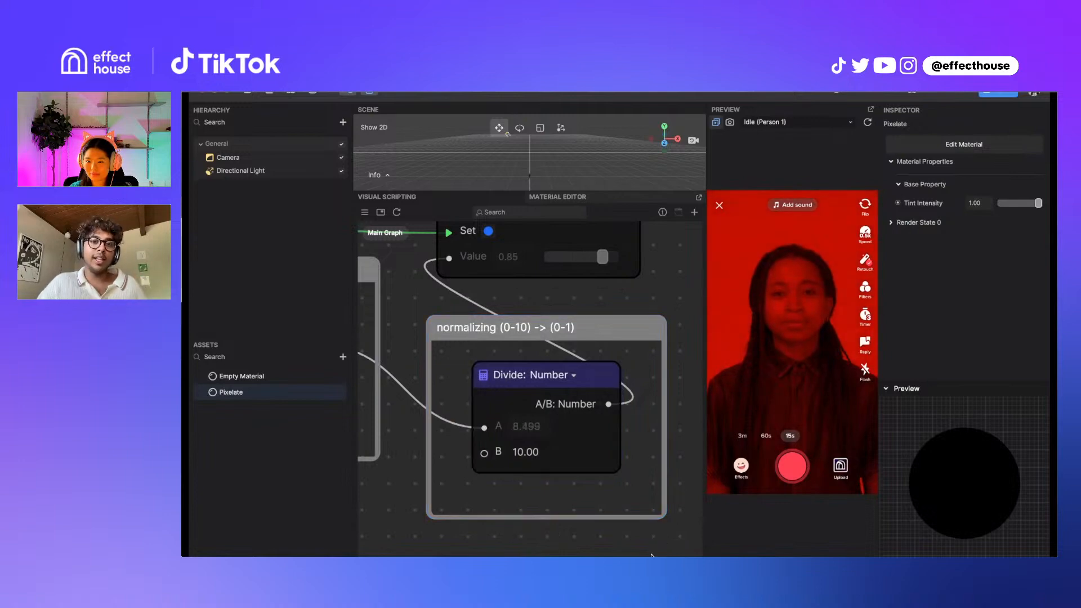
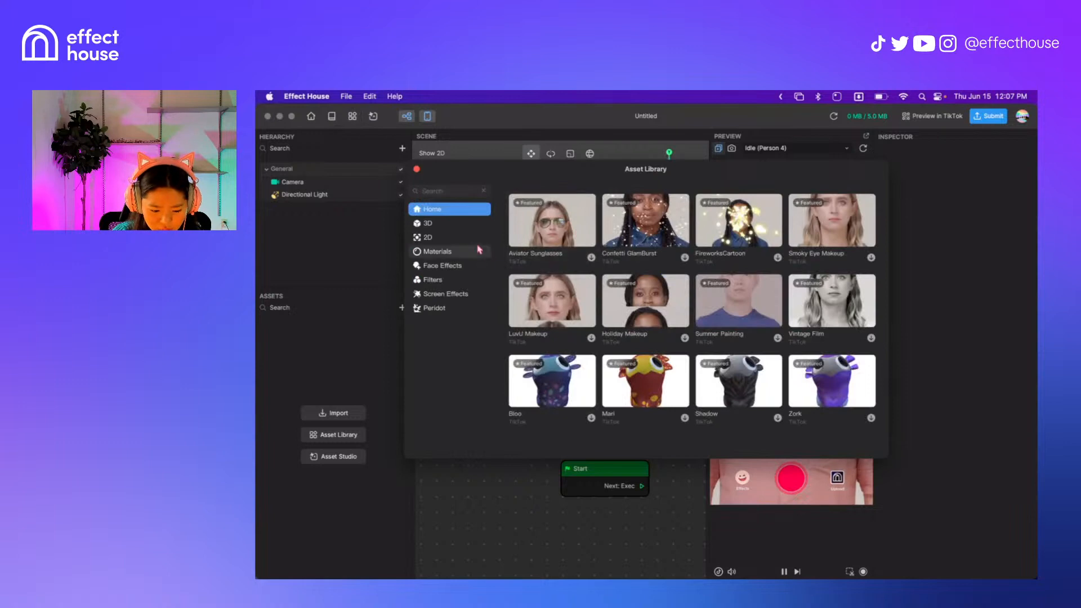
Import and apply the Cowboy Hat from the Asset Library's 3D assets, and close the library
click(428, 223)
scroll(701, 316, down, 2)
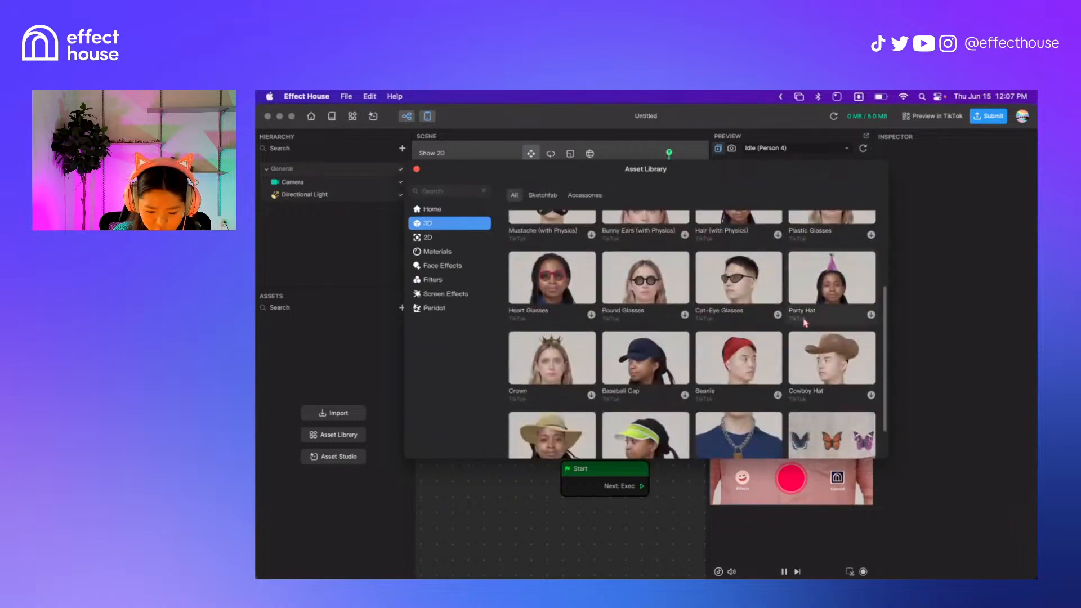
scroll(832, 355, down, 1)
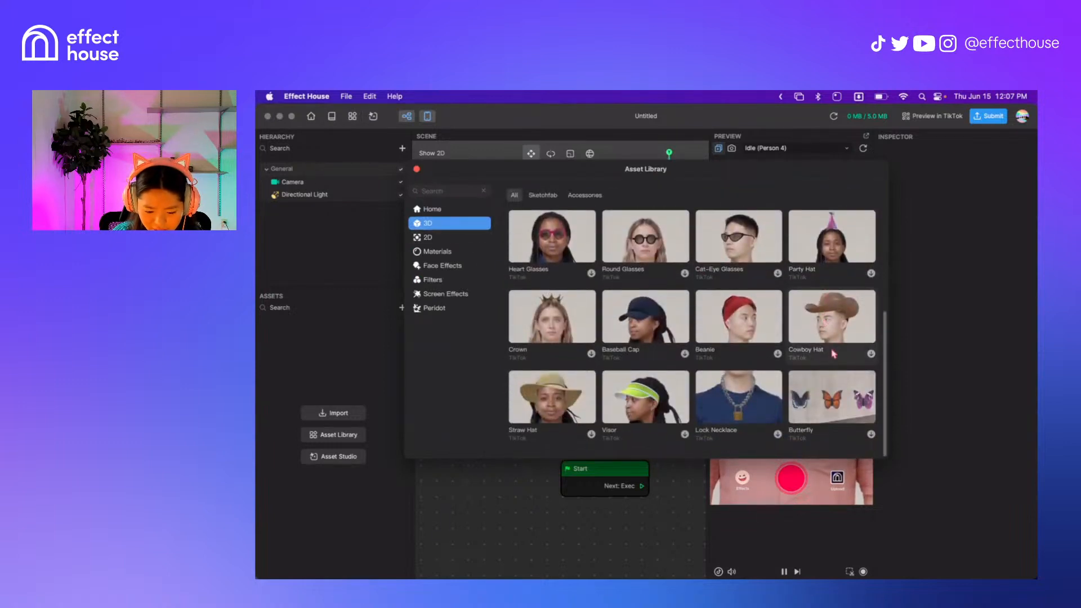
click(871, 353)
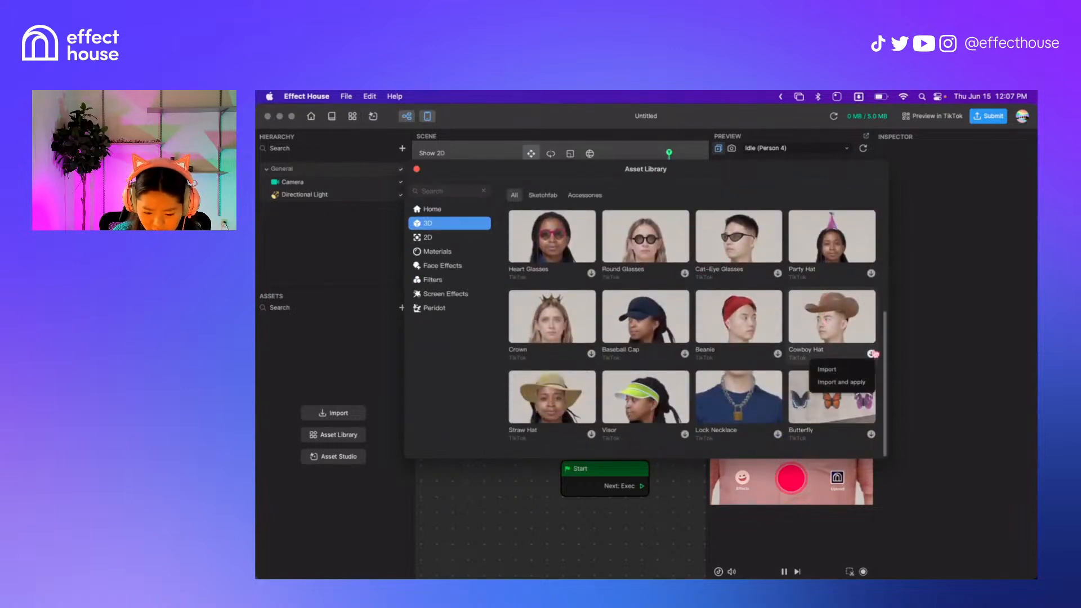
click(852, 384)
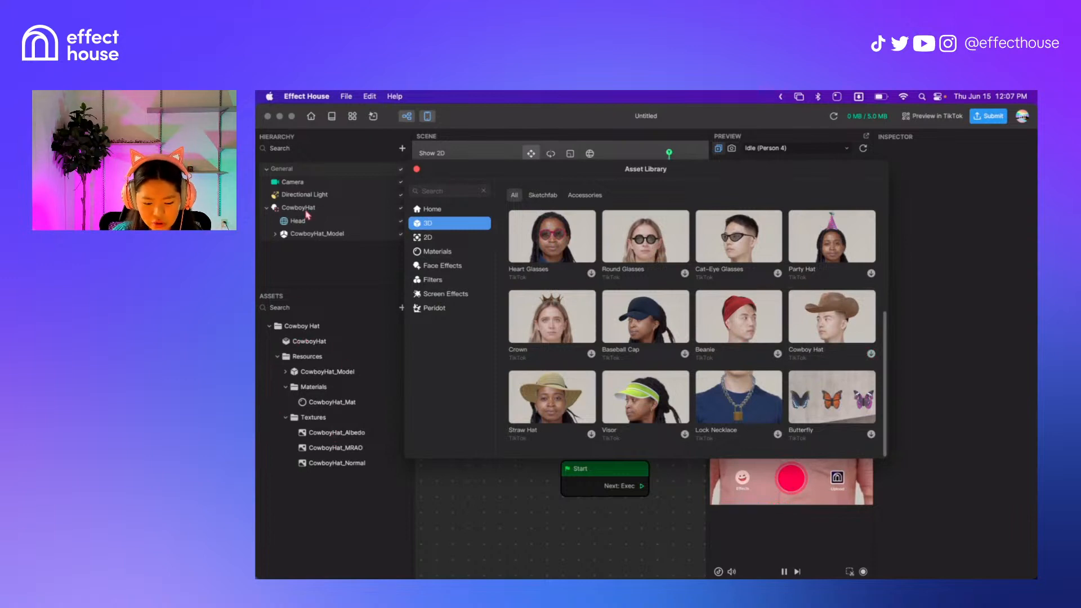
click(871, 353)
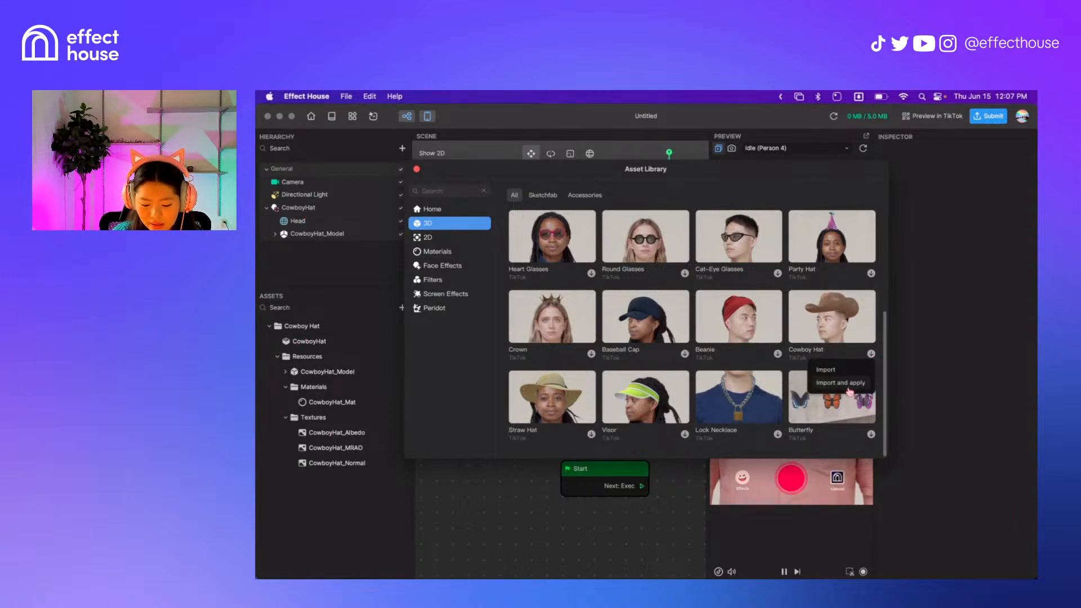
click(849, 385)
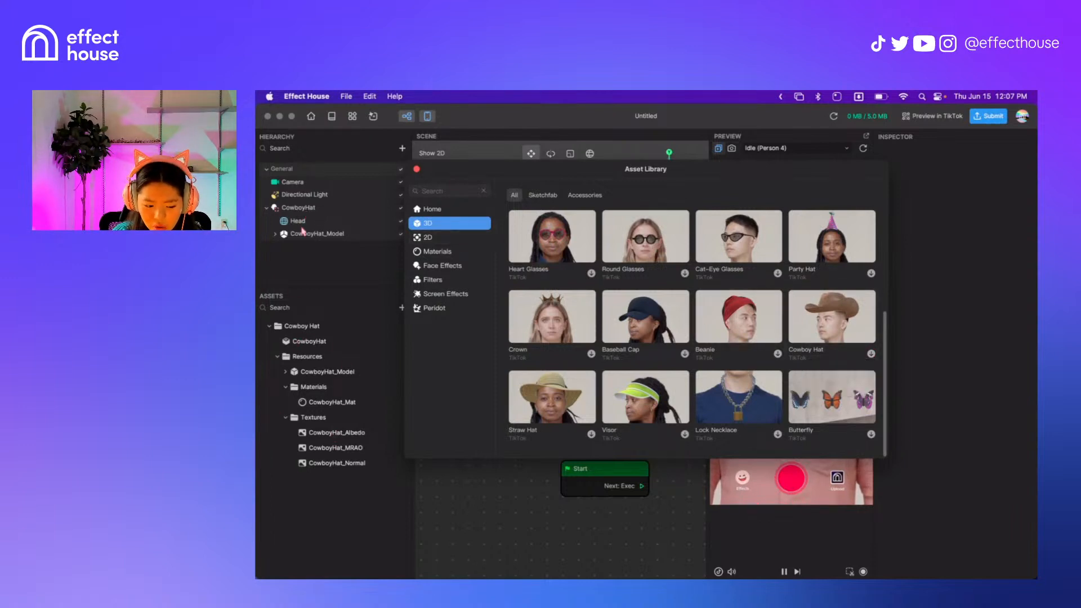
click(417, 170)
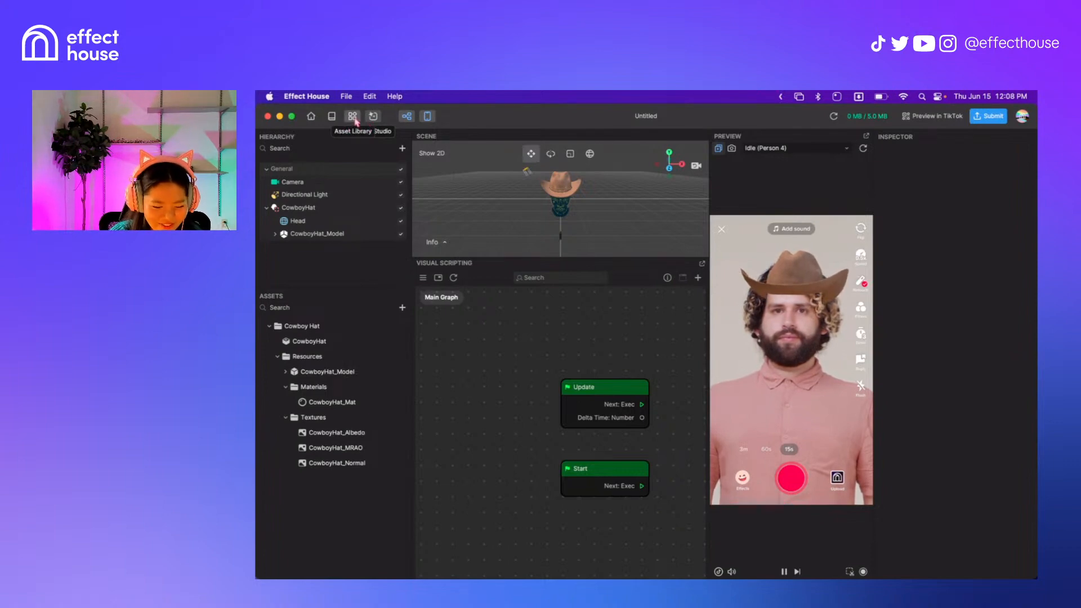
Import the Gold and Alligator Leather materials from the Asset Library, and close the library
click(352, 116)
mouse_move(592, 258)
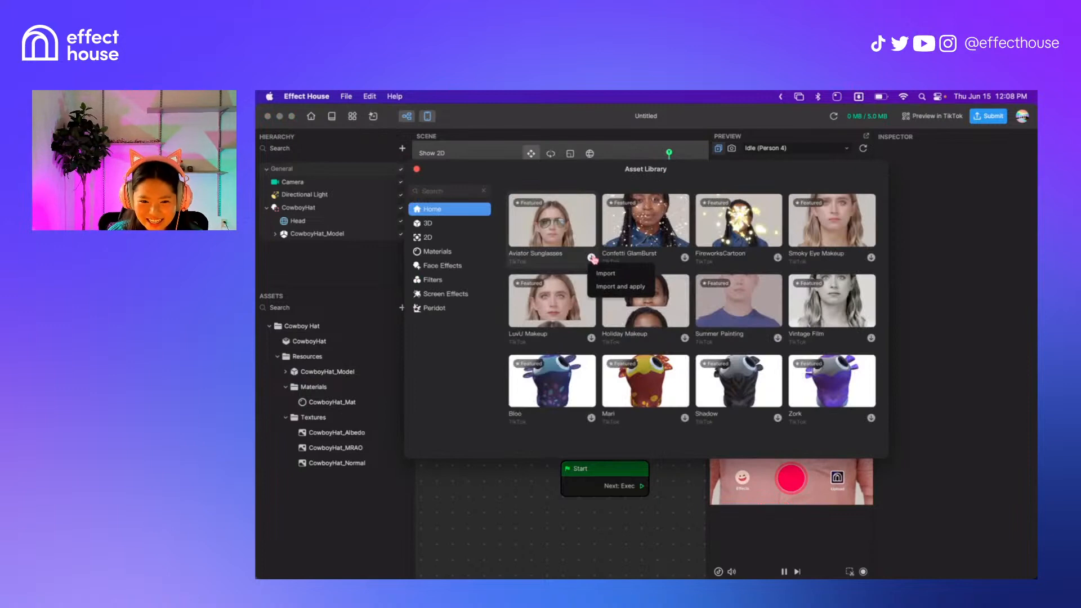
click(451, 223)
scroll(667, 261, down, 3)
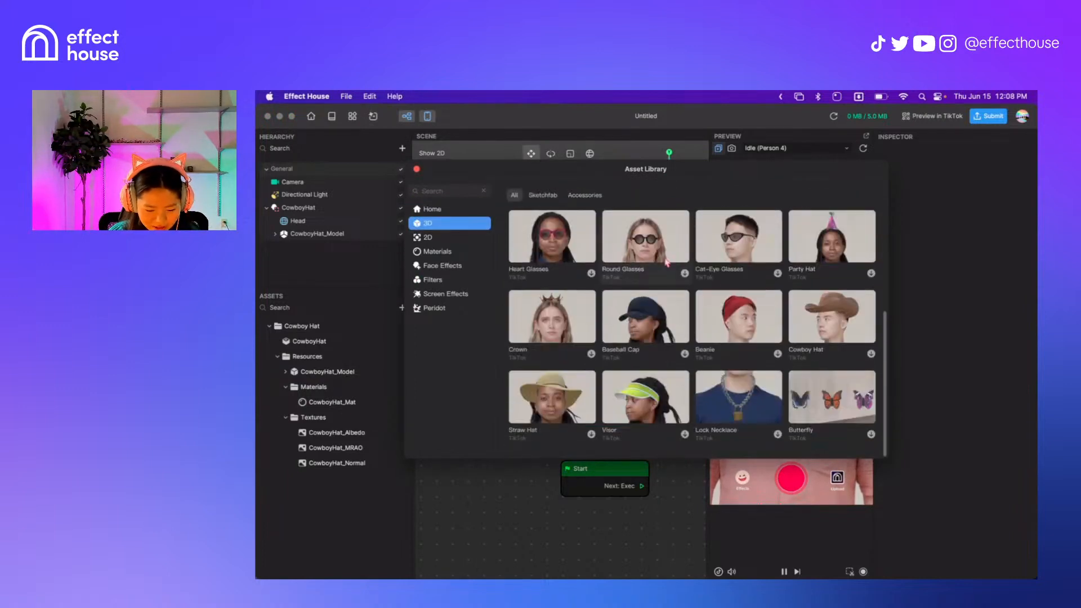
click(452, 241)
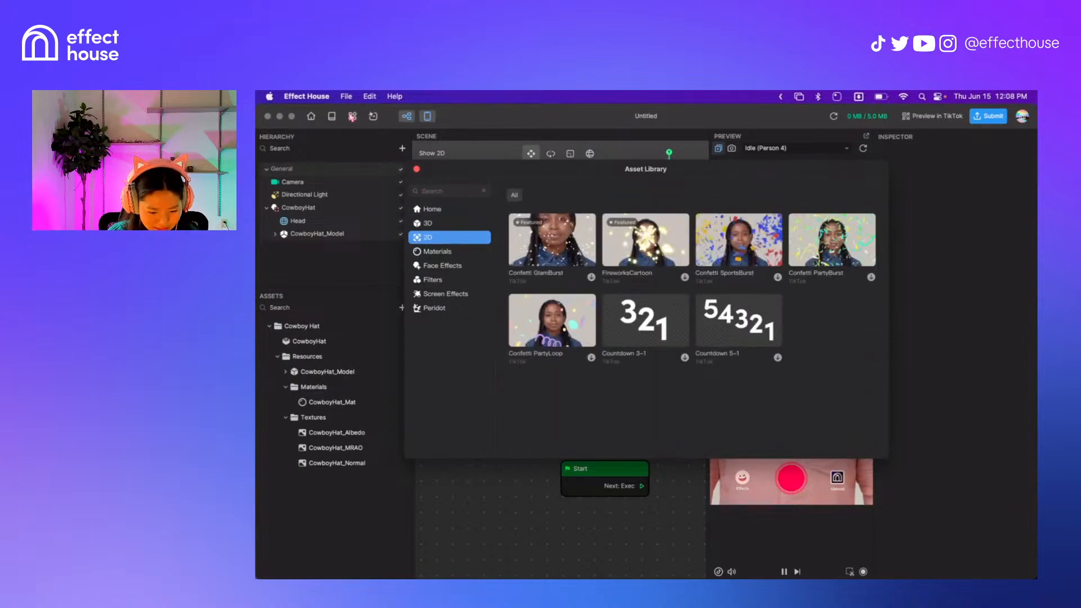
click(445, 251)
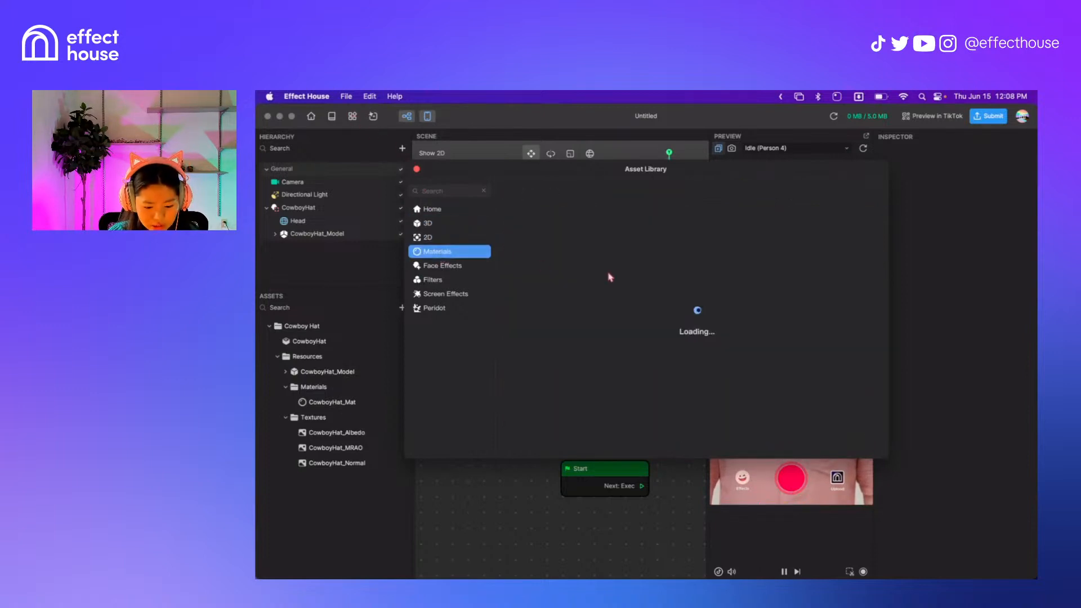
scroll(730, 286, down, 5)
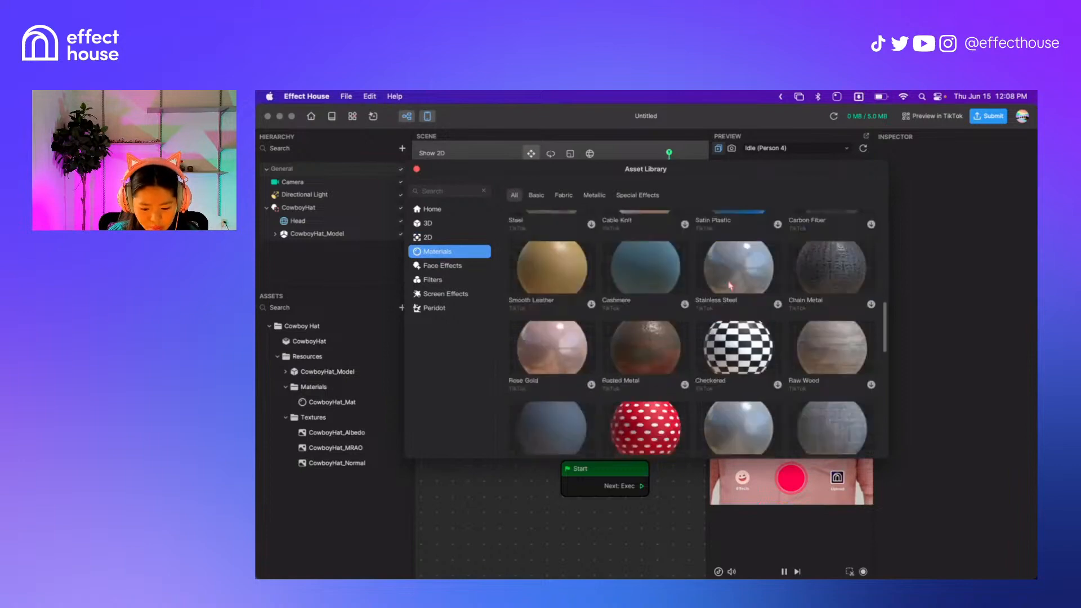
scroll(730, 285, down, 5)
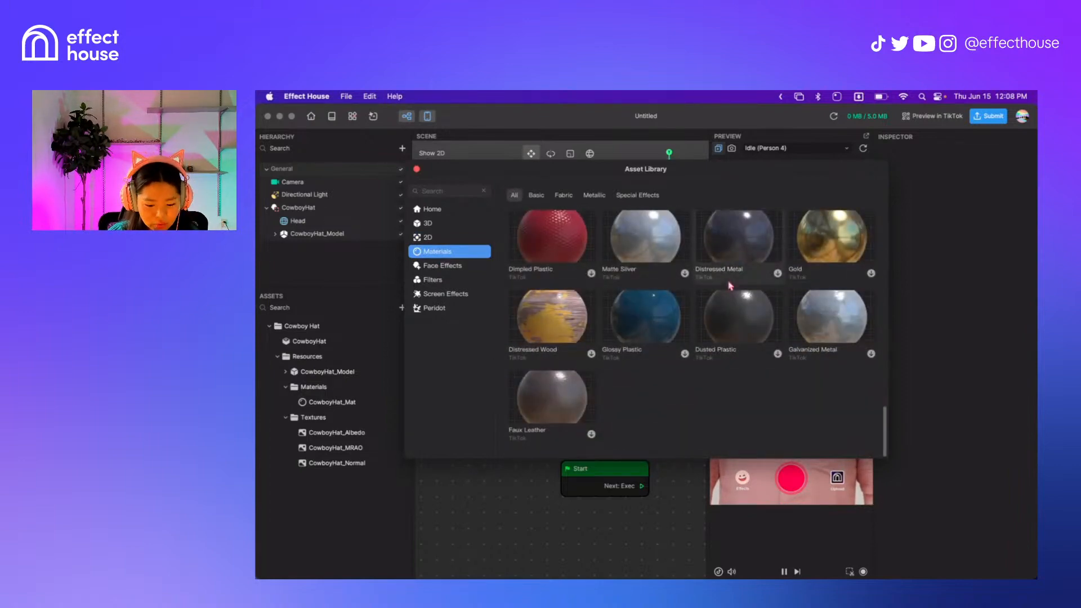
scroll(867, 285, up, 1)
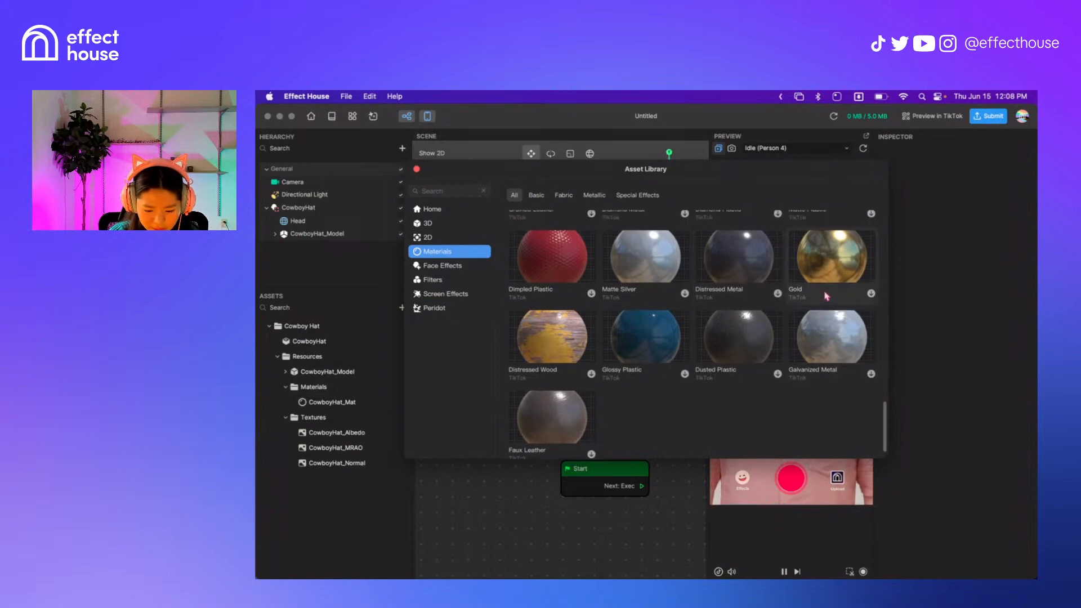
click(871, 294)
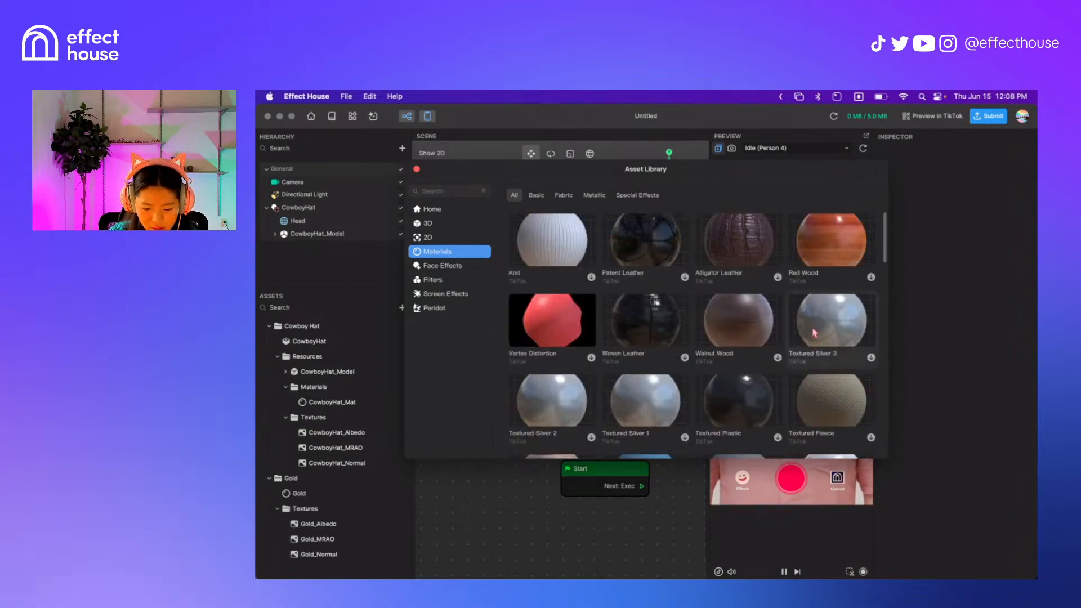
click(777, 277)
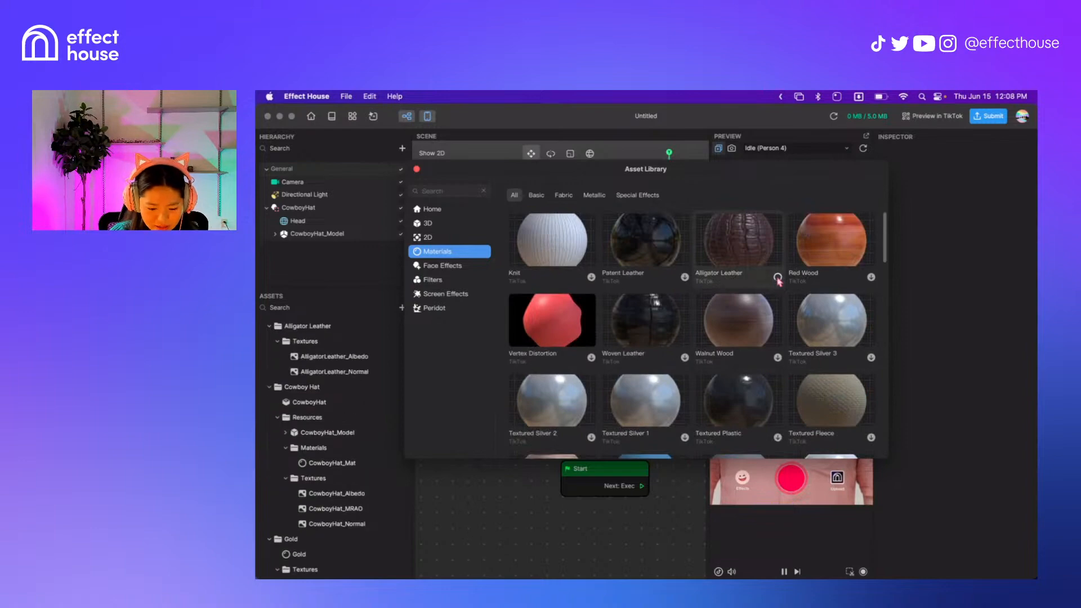
click(417, 170)
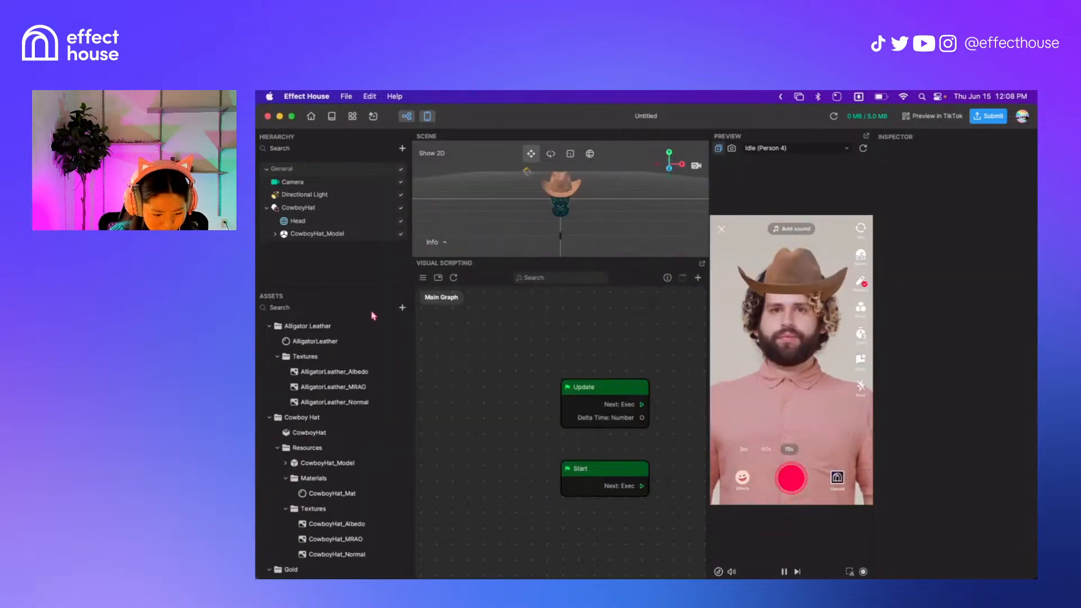
Expand CowboyHat_Model down to its meshes, enlarge the scene view and select CowboyHat_Band_Mesh
click(327, 237)
click(275, 234)
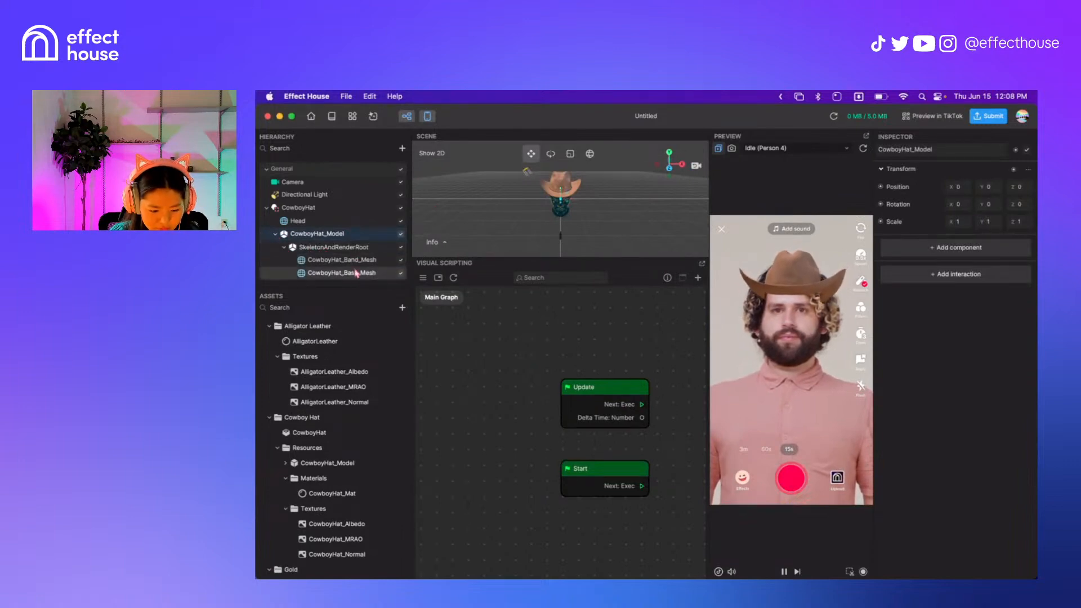
drag(528, 258, 559, 391)
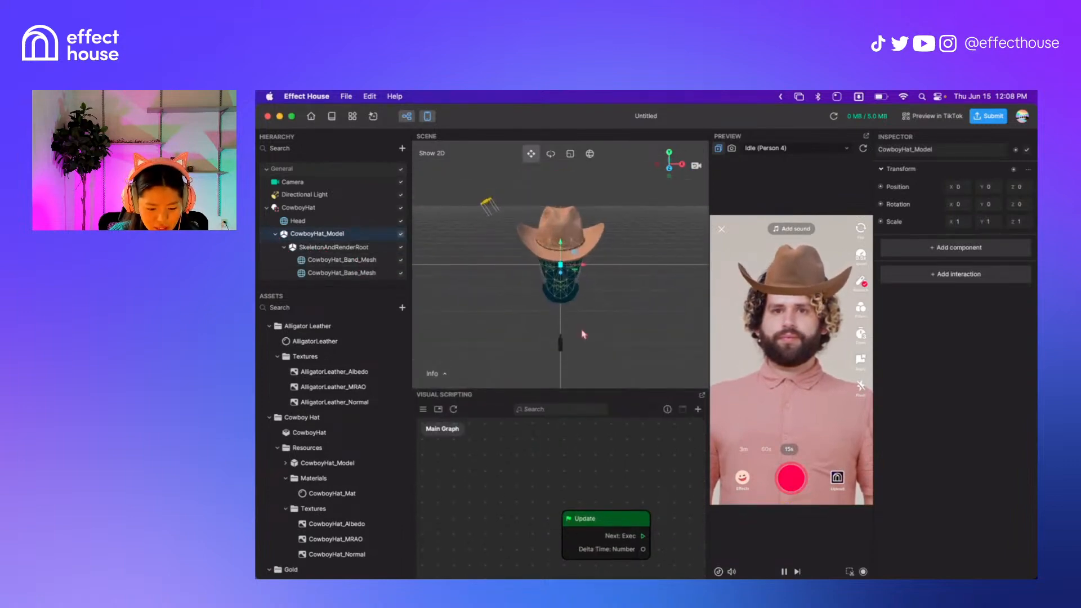
click(340, 260)
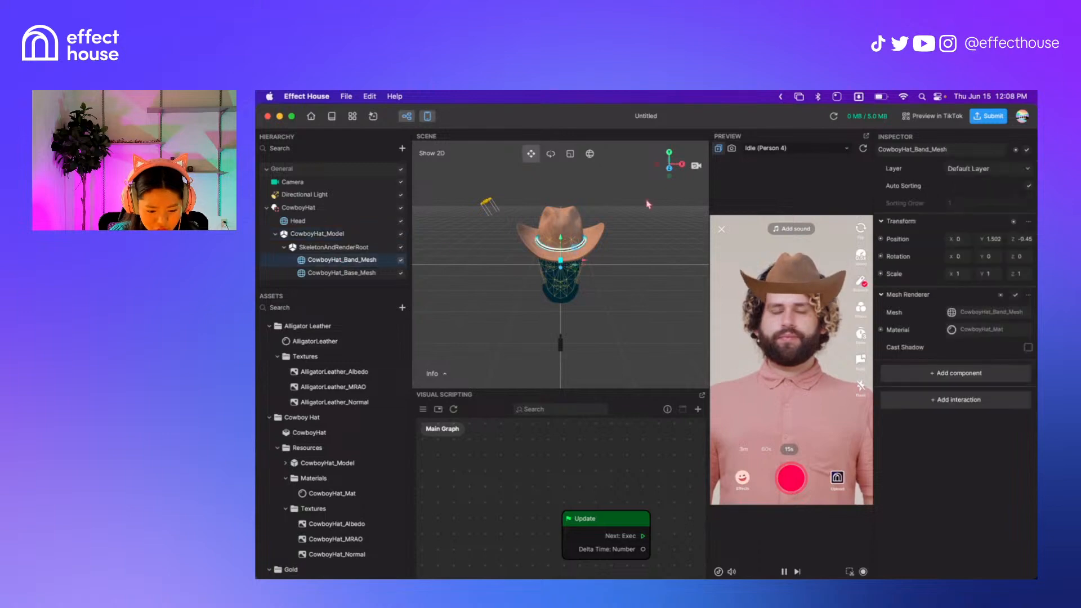
scroll(567, 287, up, 5)
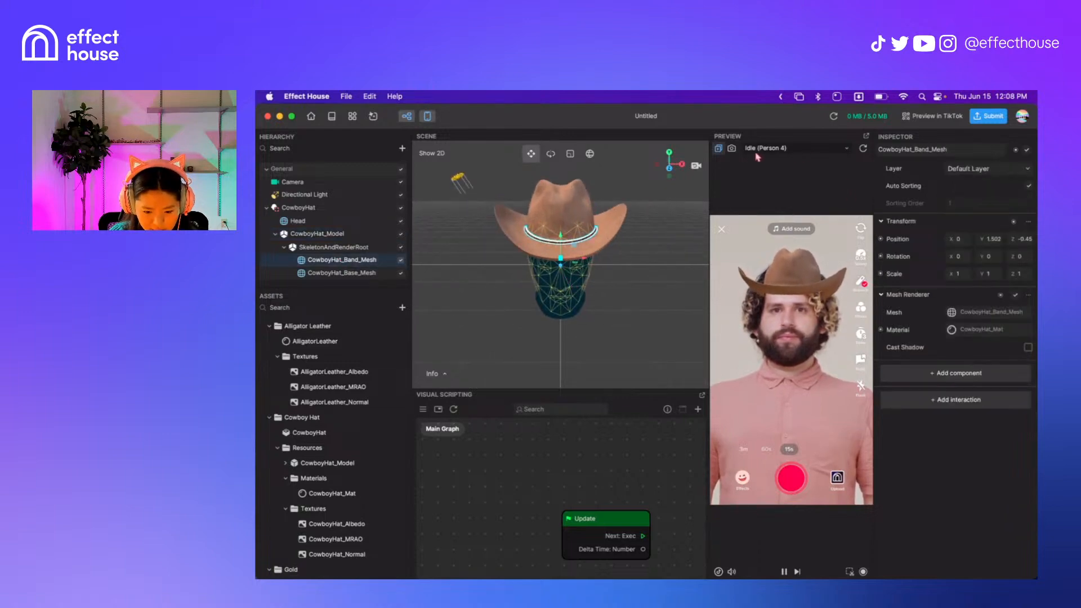
Change the preview media to the face video Nodding (Person 2)
click(780, 148)
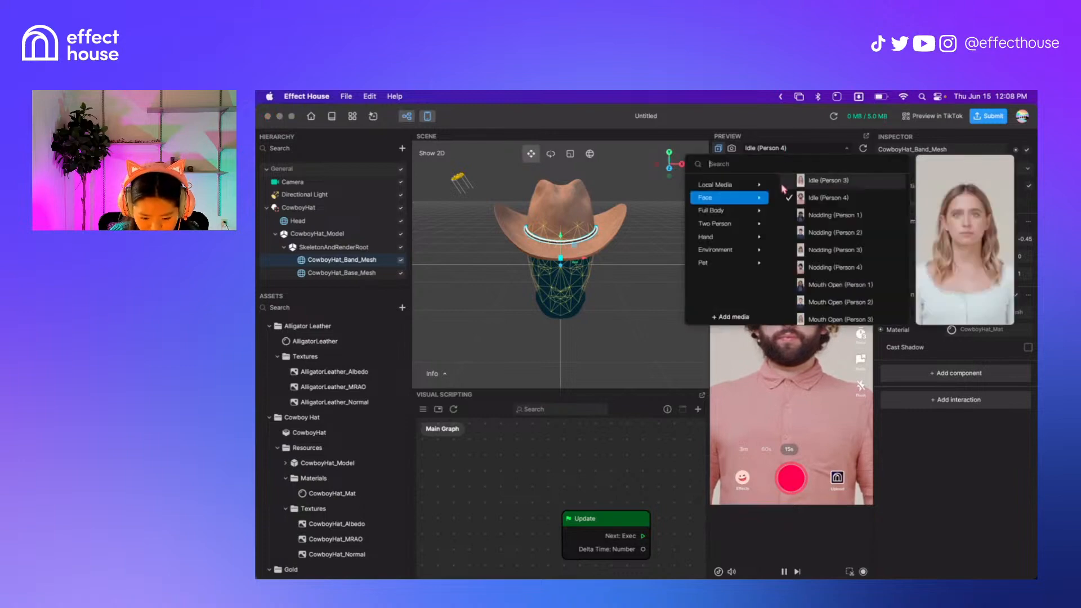
click(822, 264)
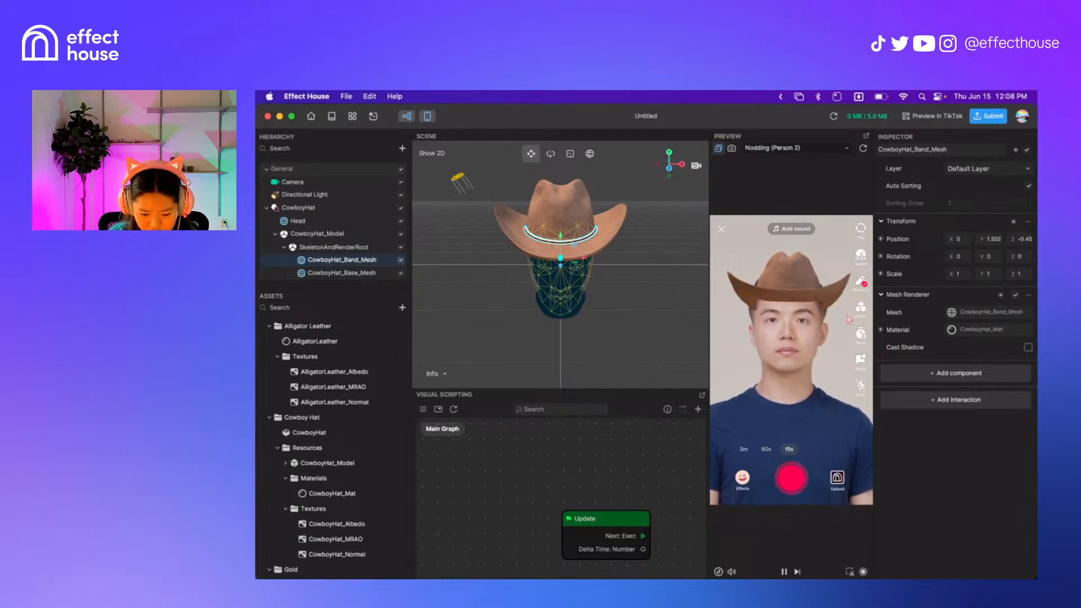
Assign the AlligatorLeather material to CowboyHat_Base_Mesh
click(339, 274)
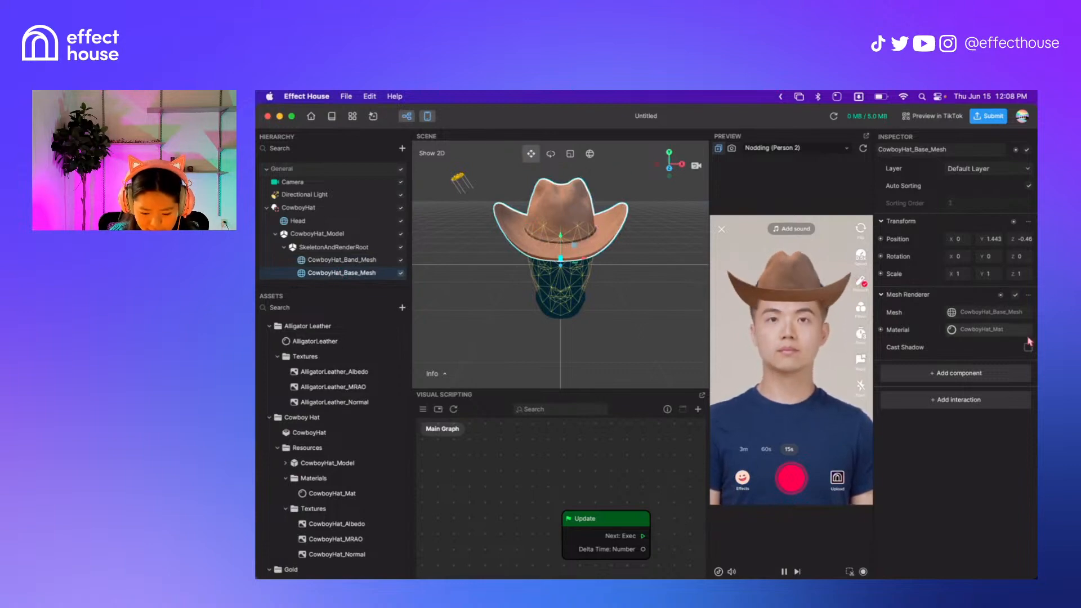
click(1005, 334)
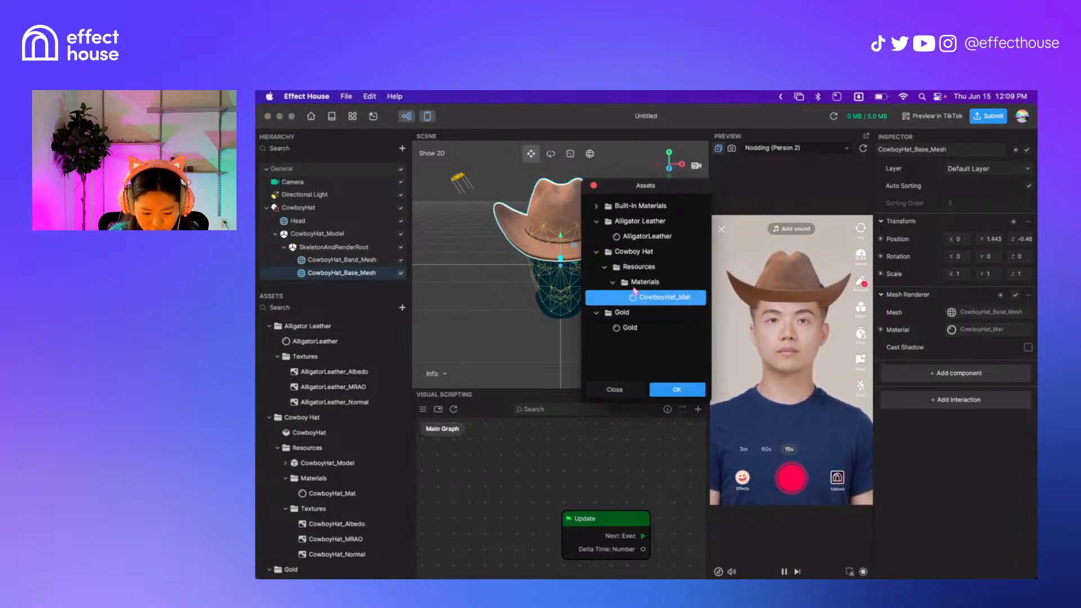
click(646, 237)
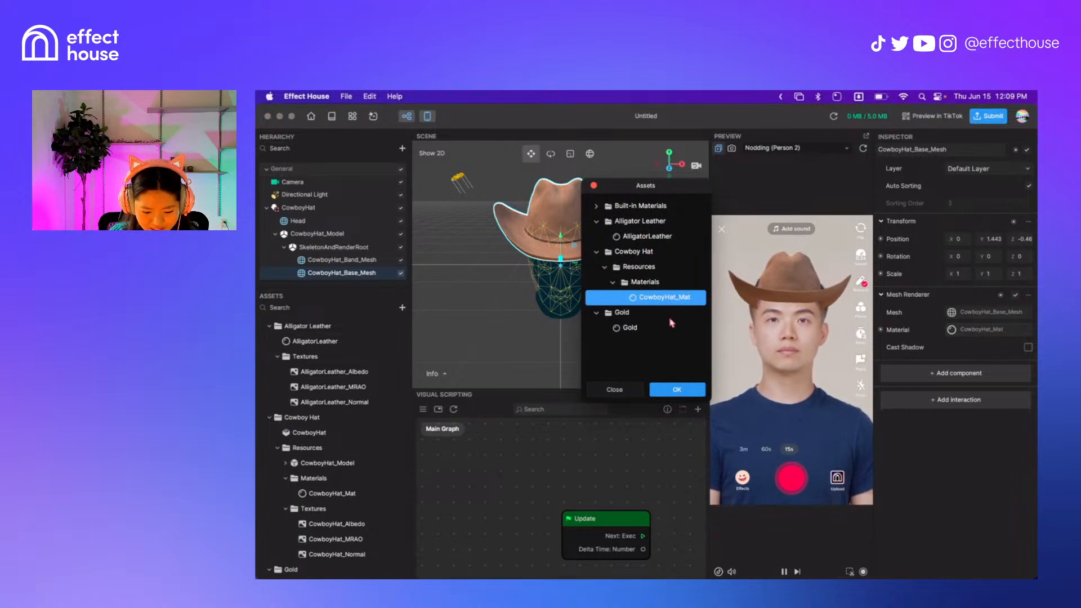
click(678, 390)
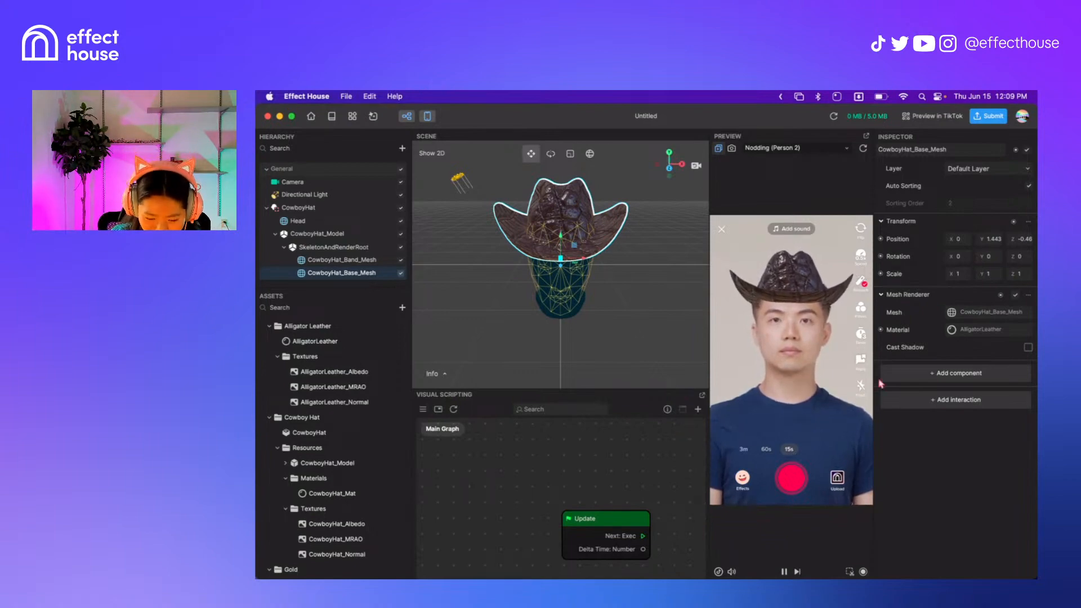
Replace the material of CowboyHat_Base_Mesh with Gold
click(962, 332)
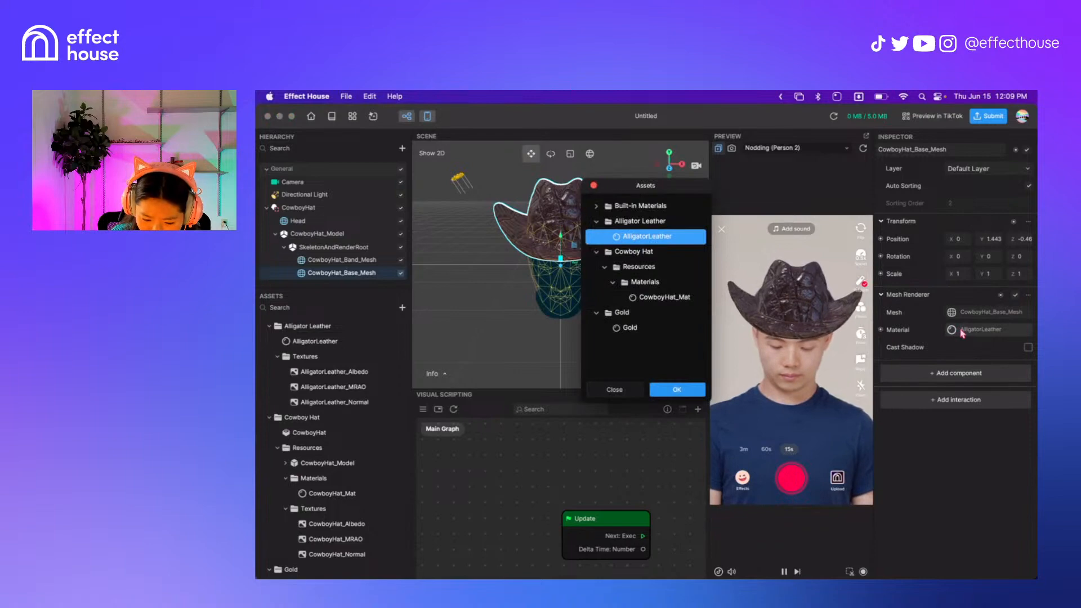
click(637, 329)
click(677, 390)
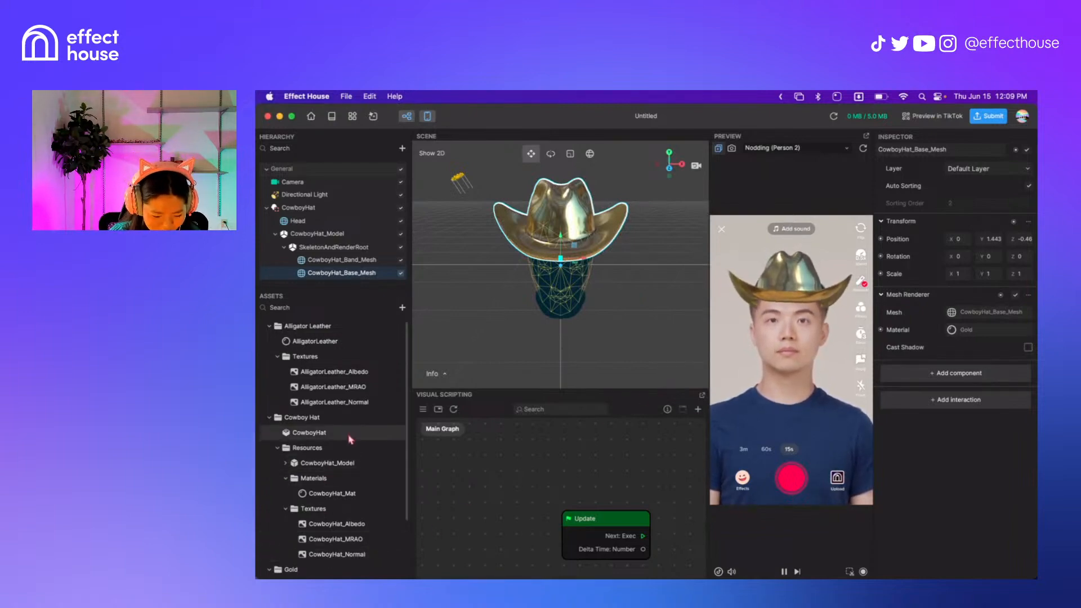
Change the albedo color of the Gold material to the bright cyan #00D7FF
scroll(350, 439, down, 3)
click(324, 512)
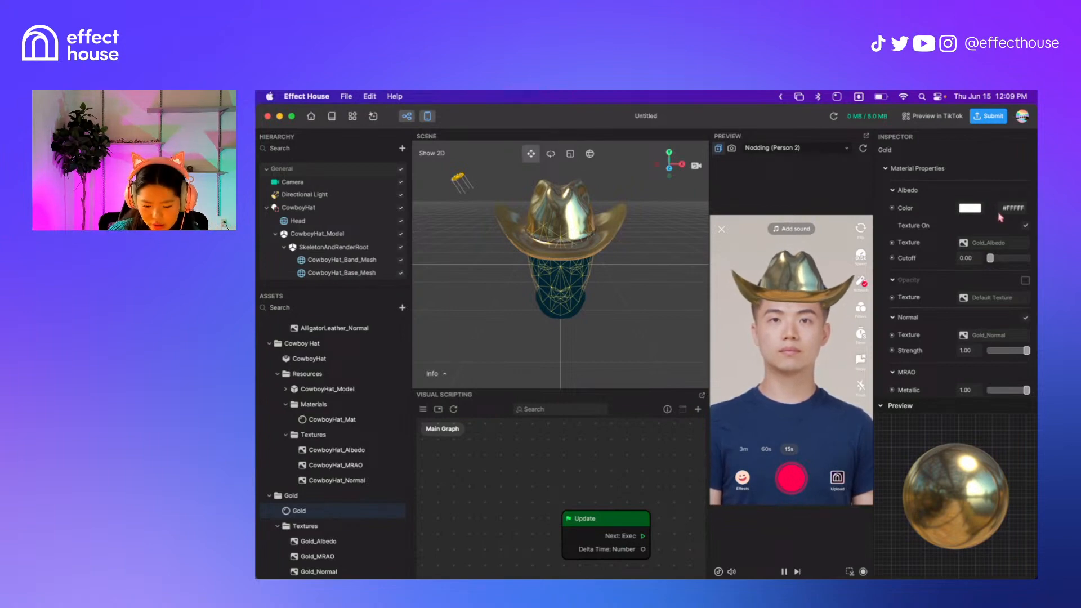
click(970, 209)
drag(889, 282, 892, 280)
mouse_move(924, 157)
mouse_down()
mouse_move(948, 158)
mouse_move(908, 222)
mouse_move(878, 147)
mouse_move(913, 151)
mouse_move(838, 149)
mouse_move(940, 136)
mouse_move(949, 119)
mouse_move(962, 121)
mouse_up()
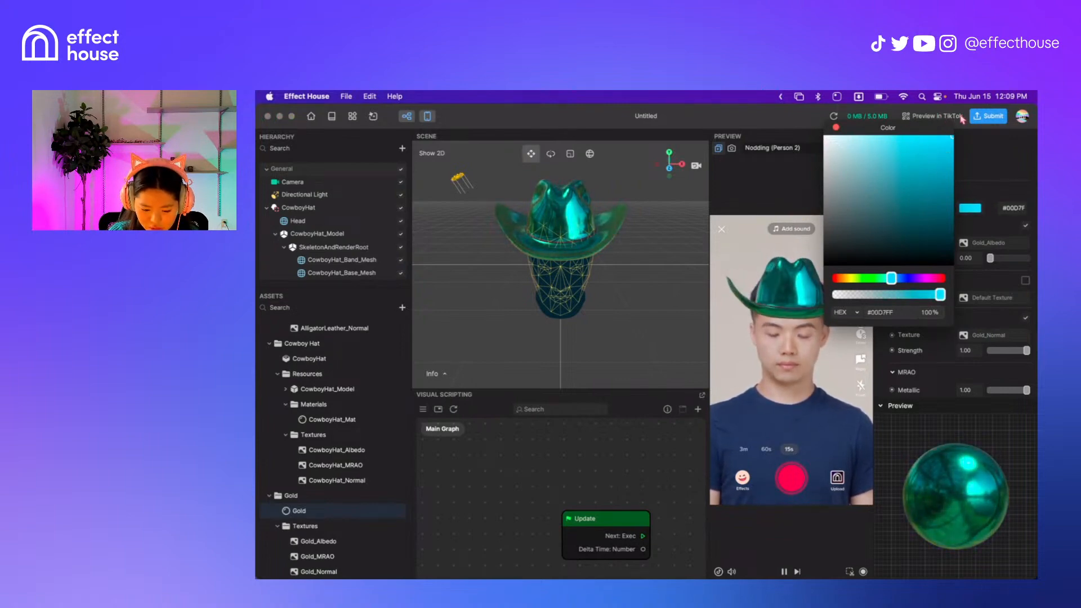
click(835, 128)
Raise the environment intensity of the Gold material to 3.60
scroll(934, 239, down, 8)
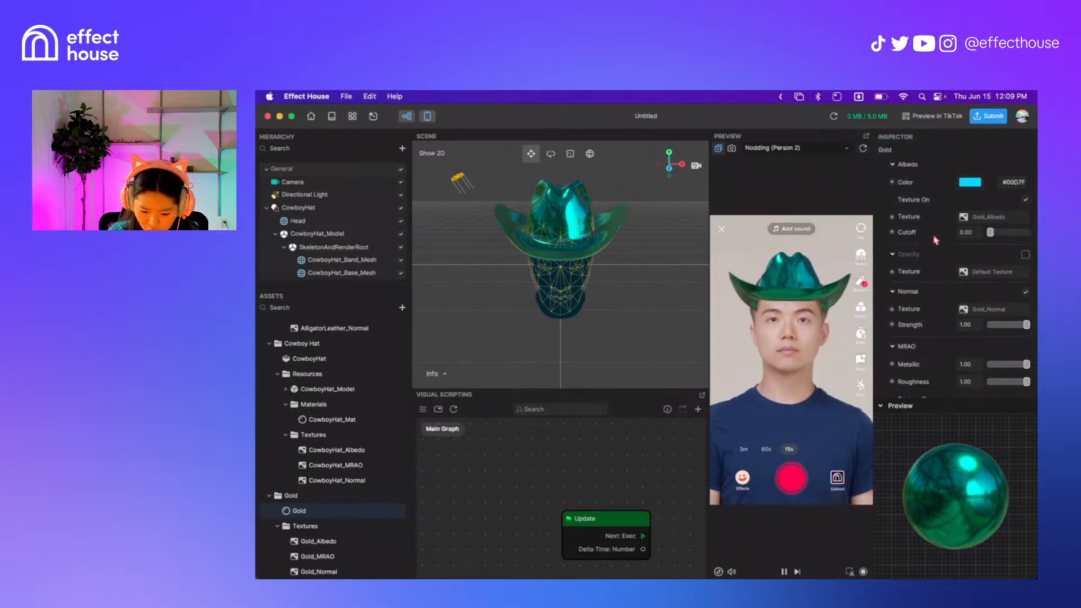
scroll(948, 294, down, 2)
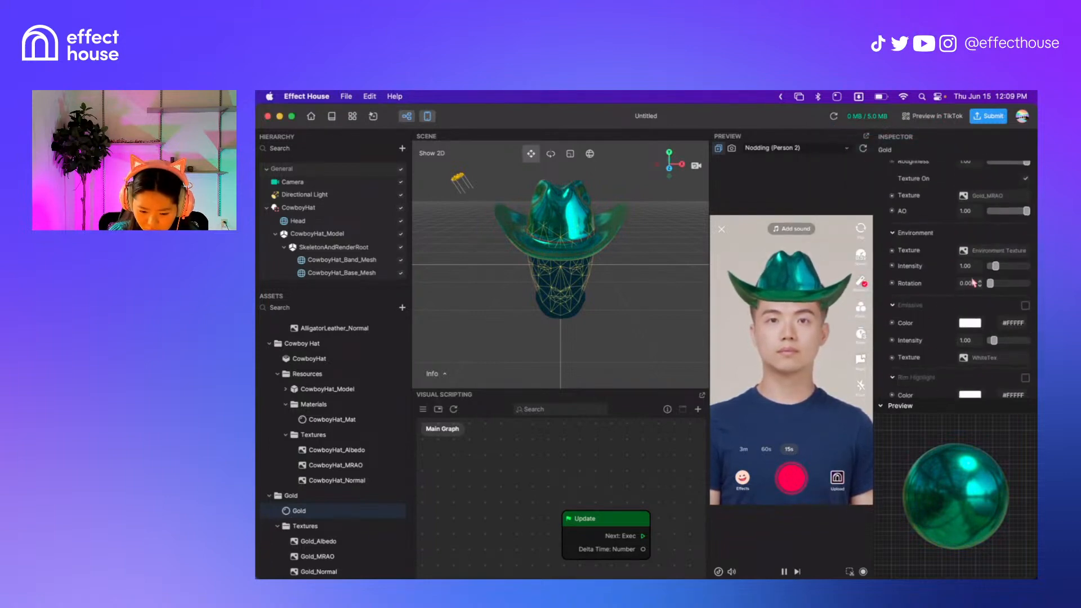
drag(994, 267, 1005, 273)
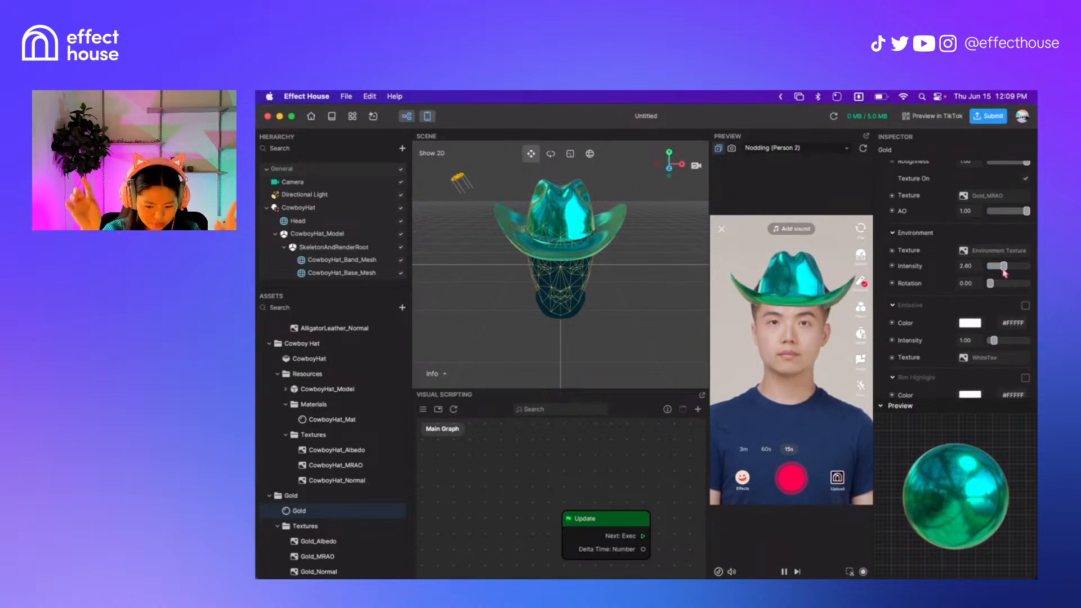
Lower both Metallic and Roughness of the Gold material to 0.00
scroll(938, 276, down, 3)
scroll(938, 276, down, 2)
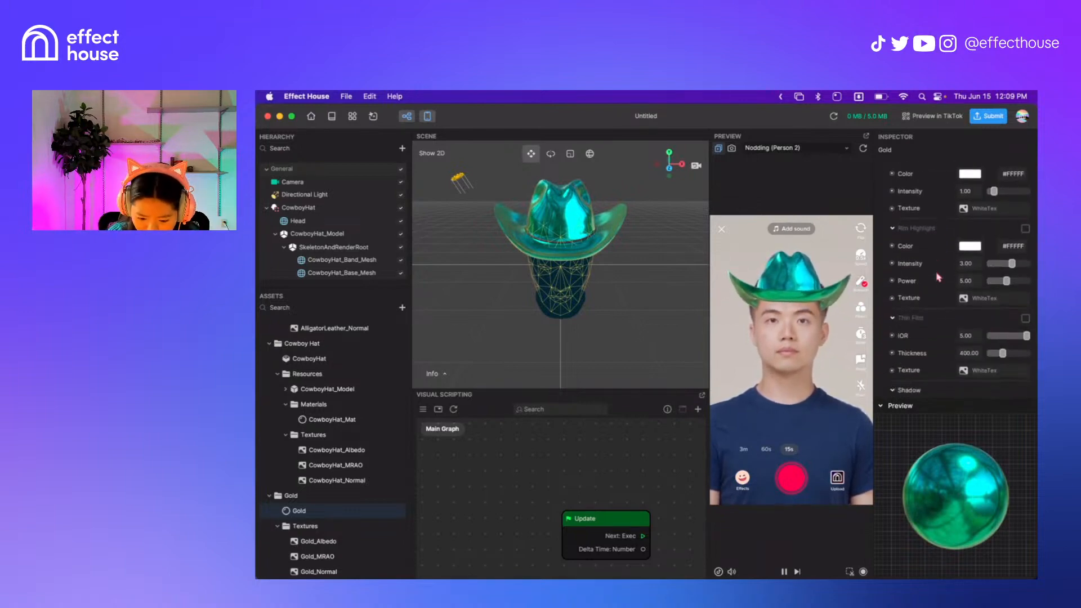
scroll(912, 257, down, 4)
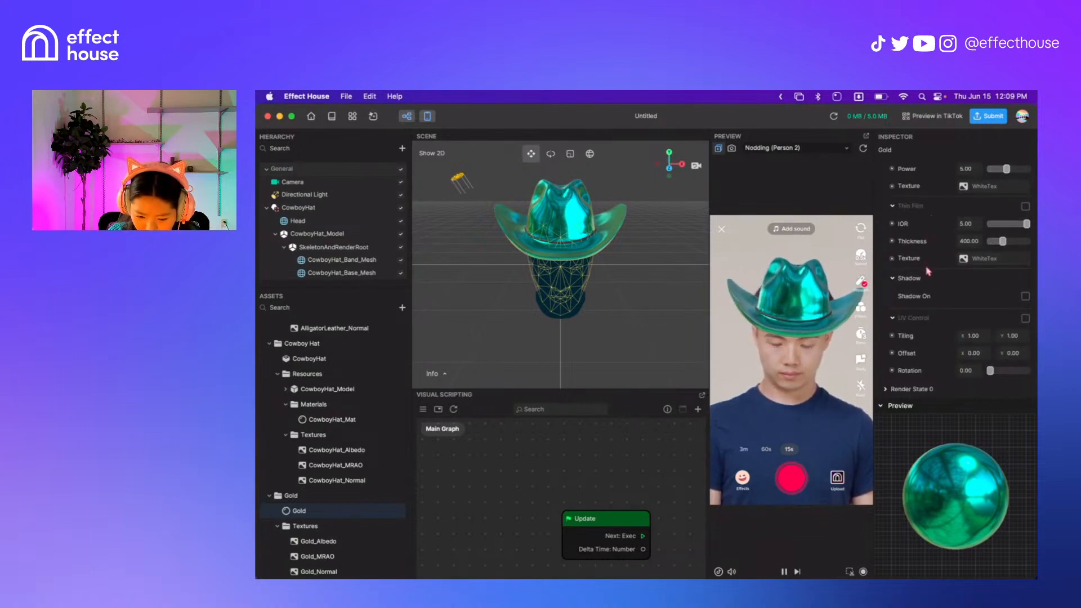
scroll(927, 270, up, 6)
scroll(928, 271, up, 2)
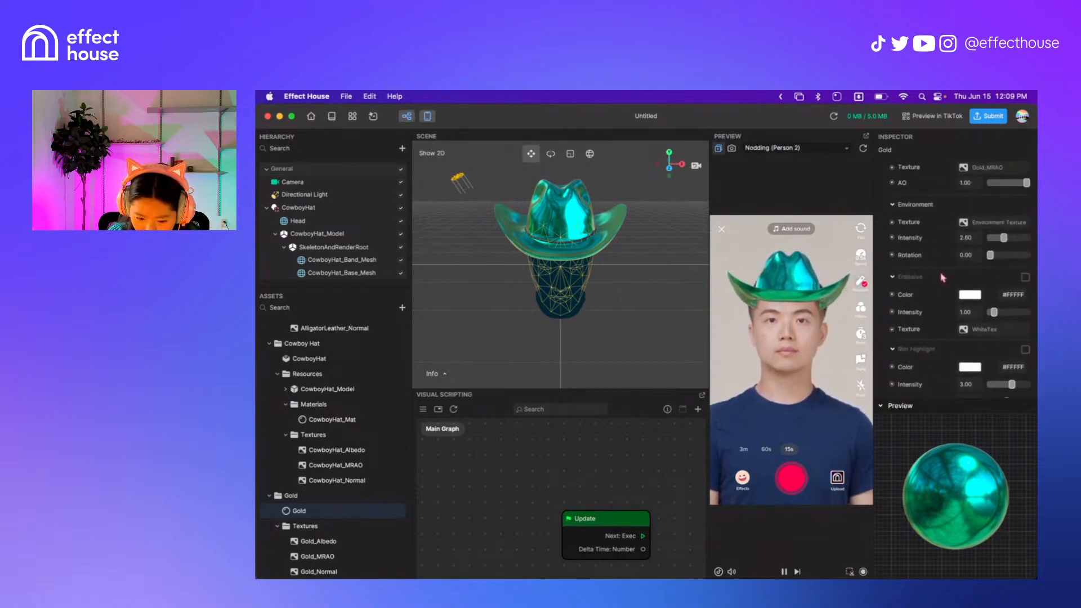
scroll(942, 277, up, 2)
scroll(942, 278, up, 3)
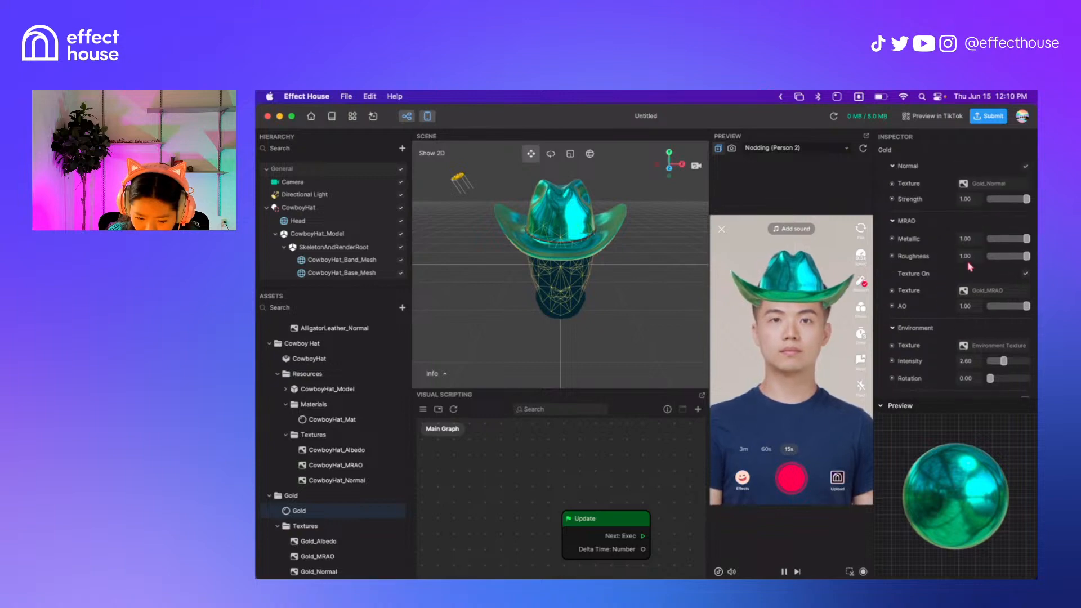
scroll(942, 249, up, 2)
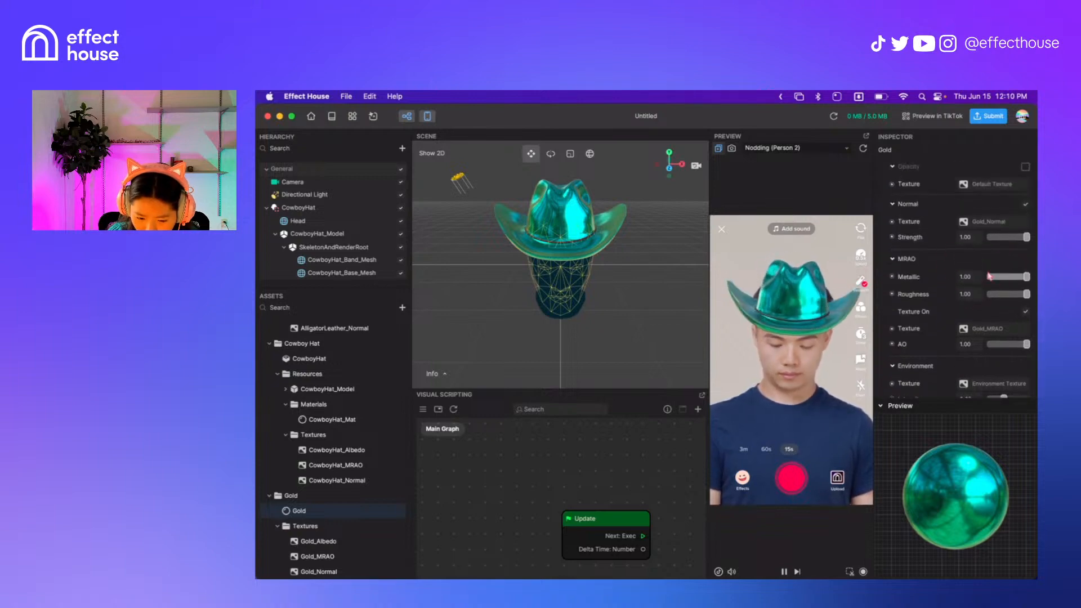
drag(1005, 277, 976, 285)
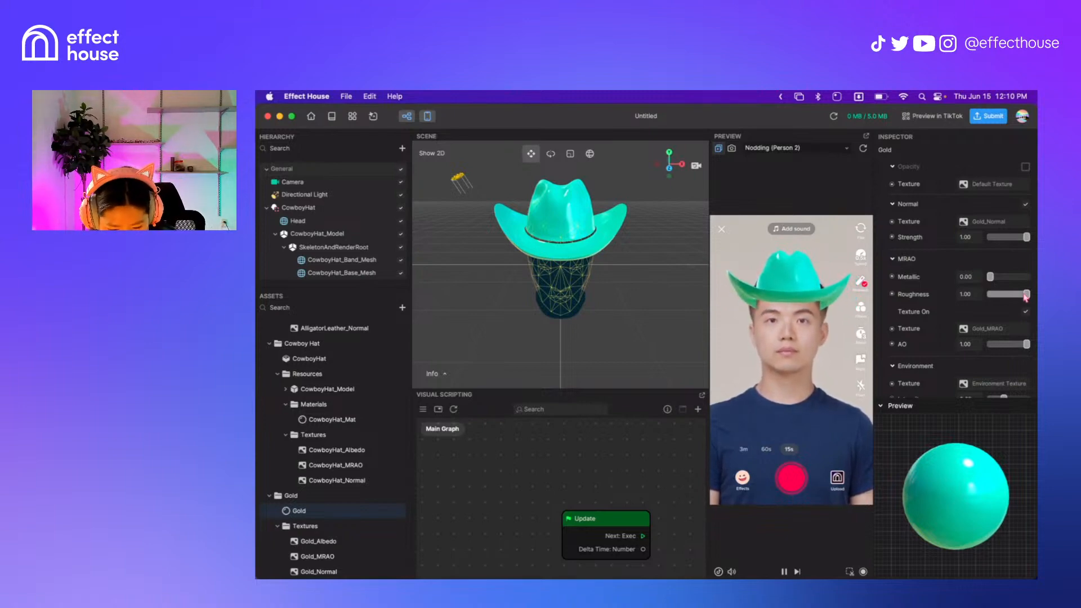
drag(1025, 294, 968, 296)
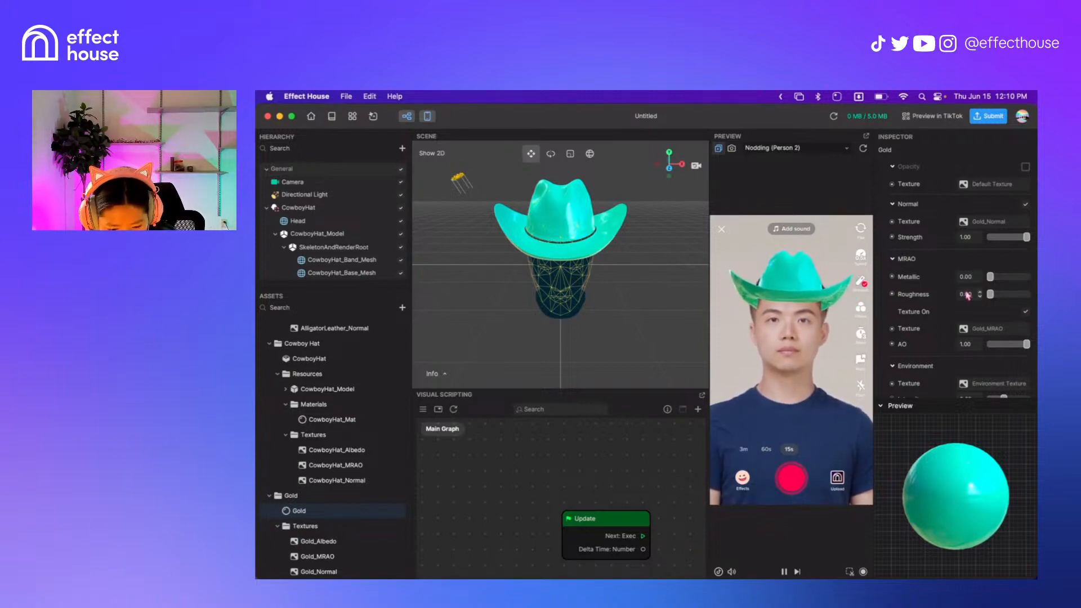
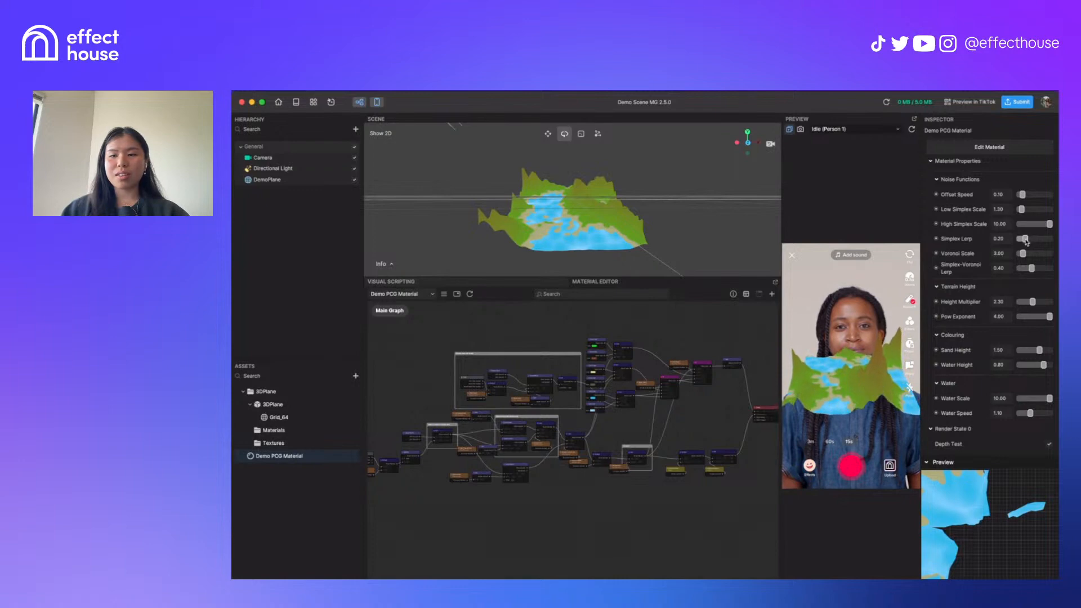
Adjust the Demo PCG Material with Simplex Lerp 0.20, Height Multiplier 2.30 and Offset Speed 0.30
mouse_move(1025, 242)
mouse_down()
mouse_move(1046, 242)
mouse_move(1024, 244)
mouse_up()
mouse_move(1033, 303)
mouse_down()
mouse_move(1045, 304)
mouse_move(1032, 304)
mouse_up()
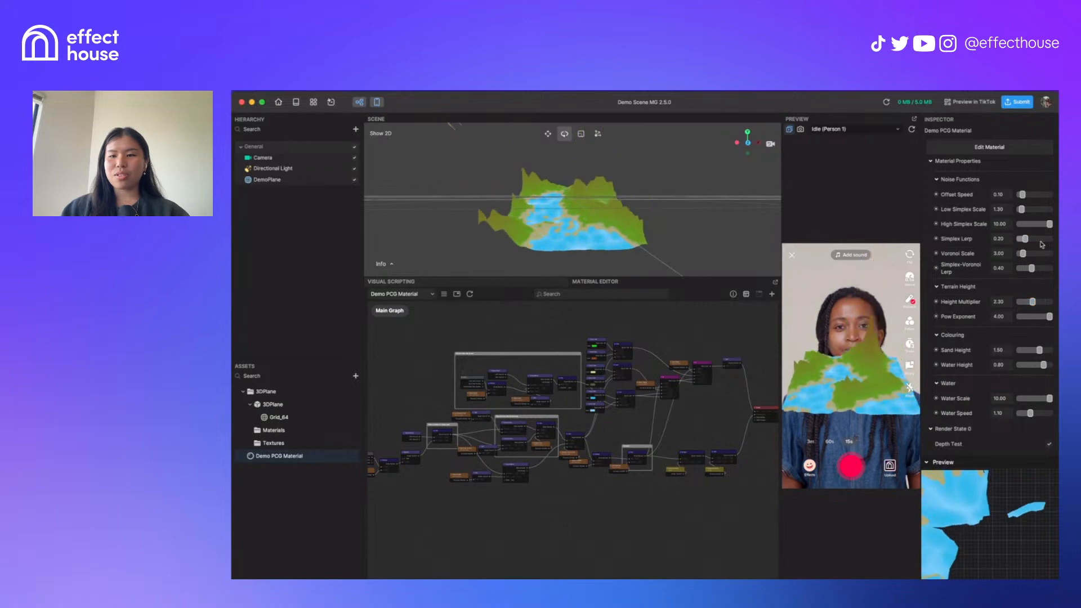
mouse_move(1022, 195)
mouse_down()
mouse_move(1043, 195)
mouse_move(1028, 196)
mouse_up()
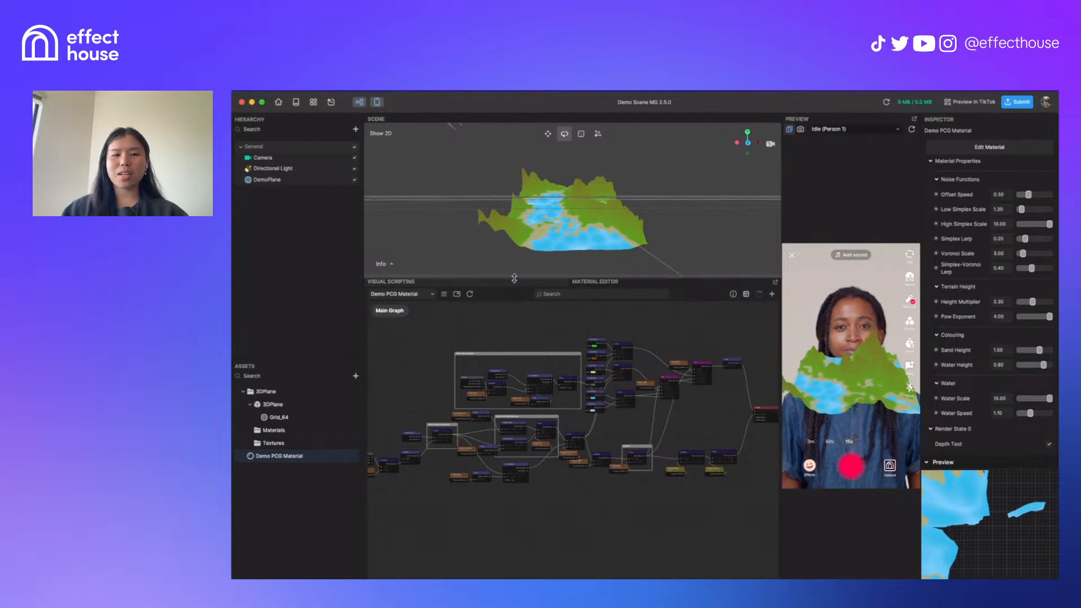
Examine the scene's visual scripting graph and return to the material graph of Demo PCG Material
click(391, 282)
drag(940, 197, 588, 421)
key(BackSpace)
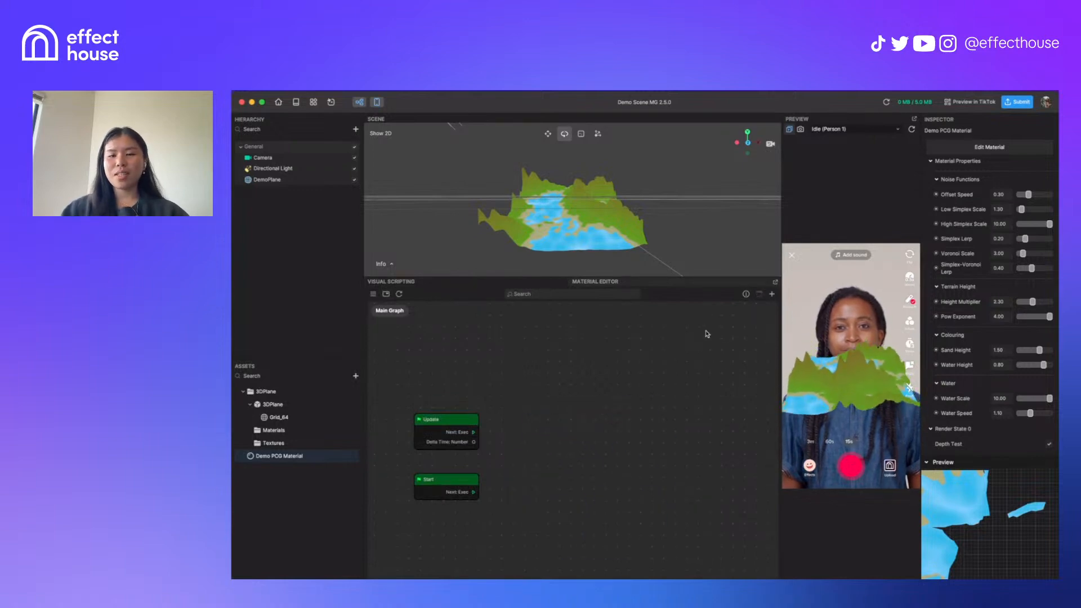
click(597, 283)
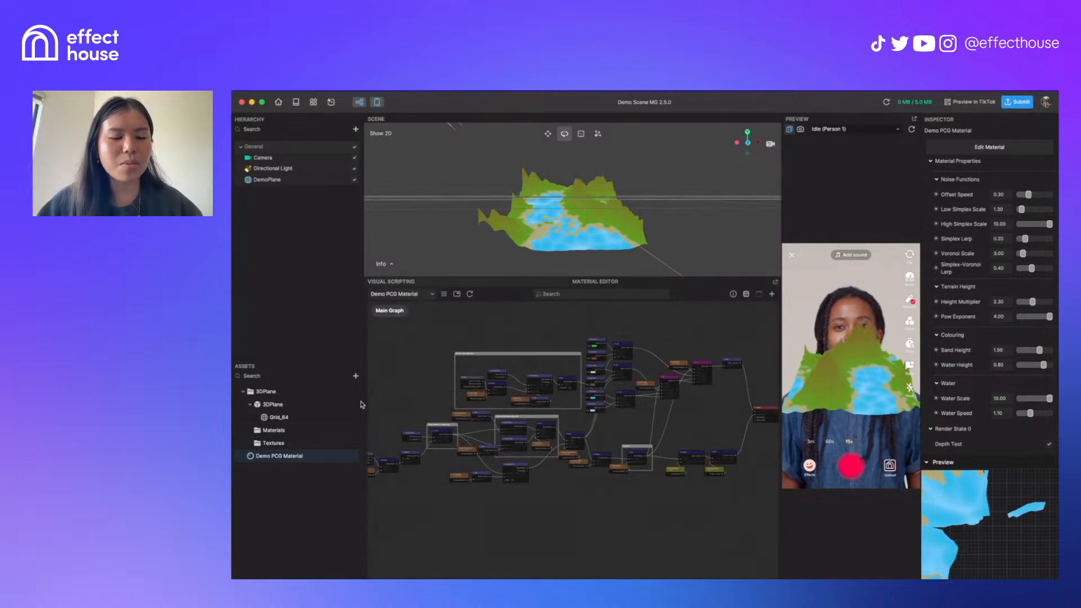
Create an empty custom material in the project's assets
click(356, 376)
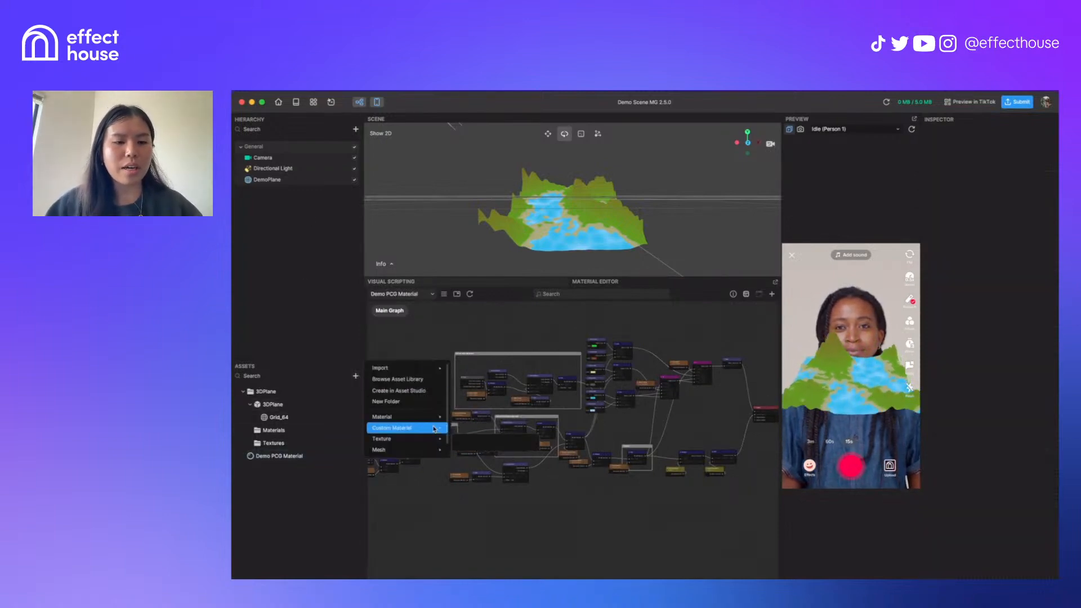
mouse_move(394, 416)
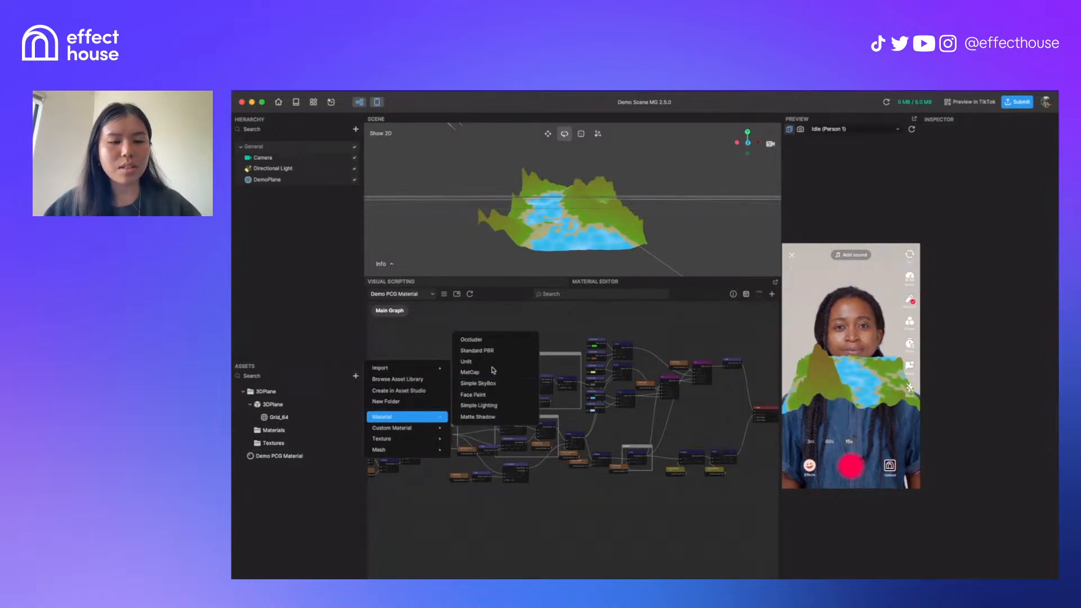
mouse_move(433, 427)
click(469, 429)
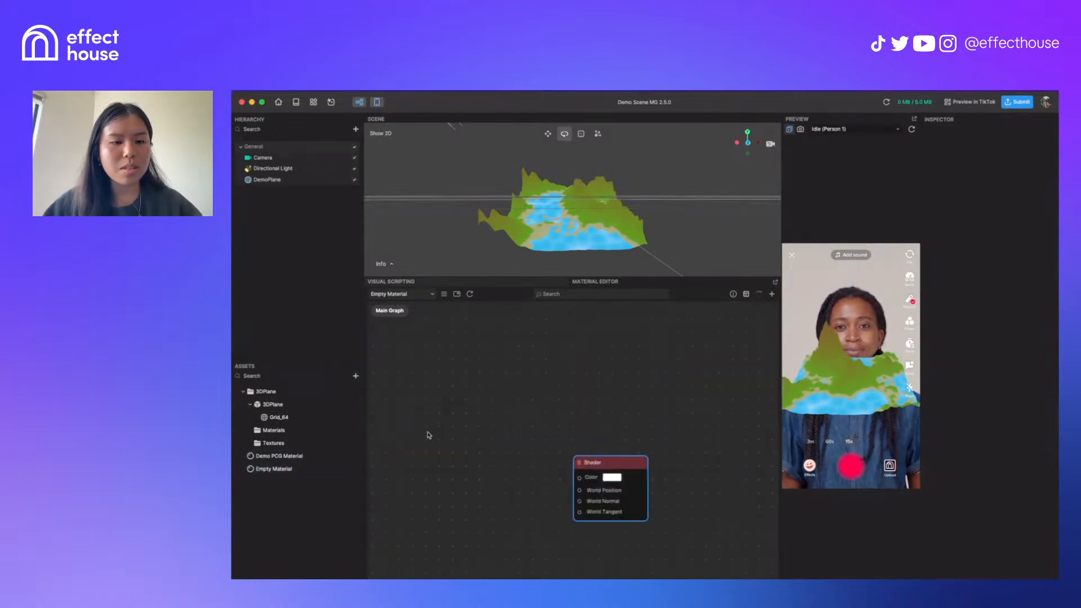
Rename the new Empty Material as PGC Terrain Material
click(282, 471)
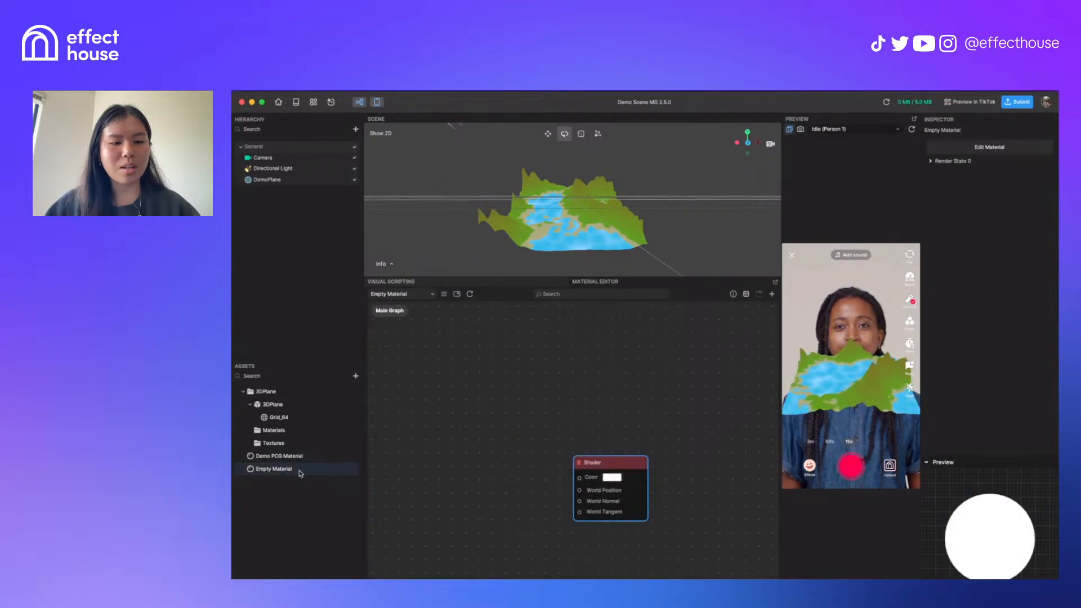
right_click(304, 475)
click(324, 498)
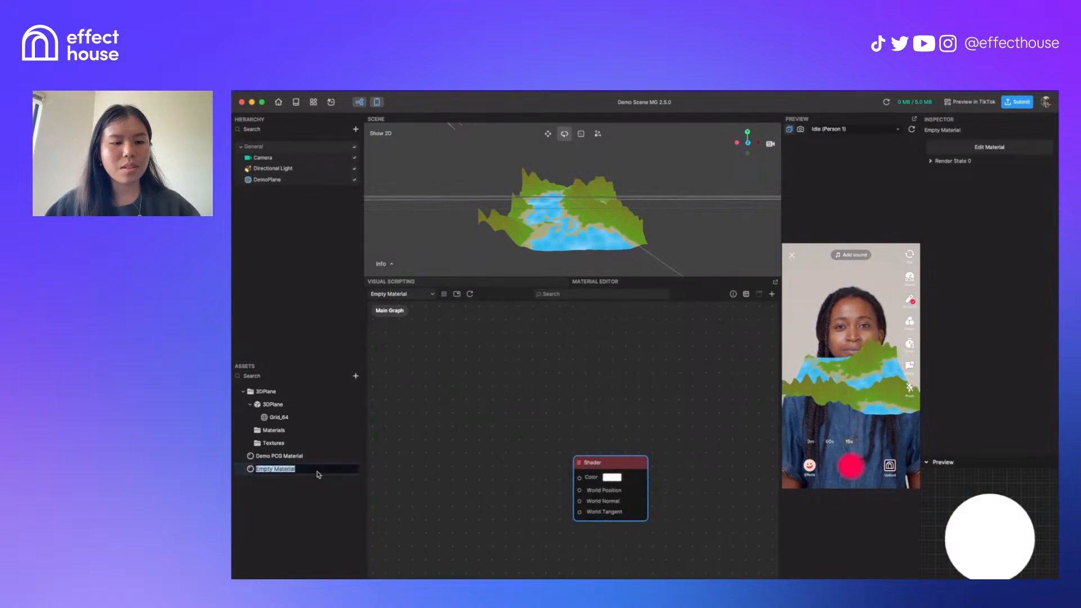
text(PGC Terr)
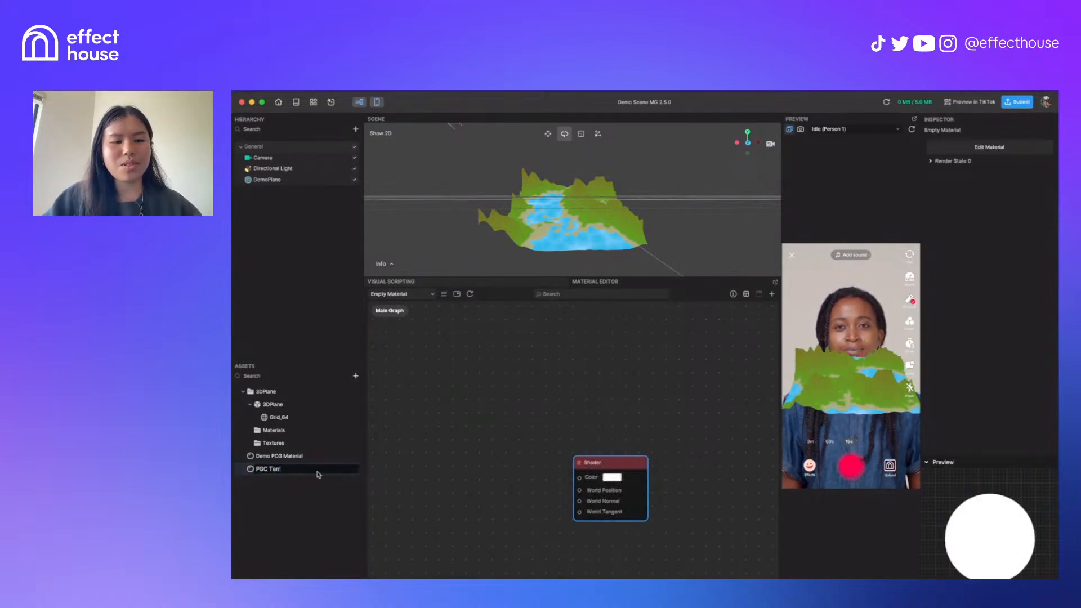
text(ain Material)
key(Return)
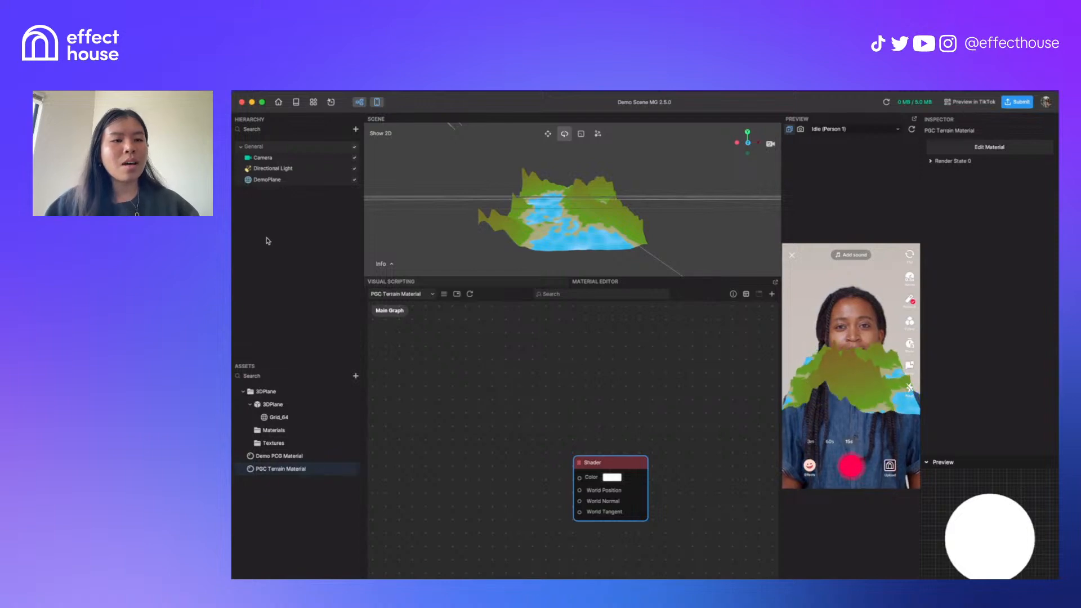
Hide the DemoPlane object and add an Empty Mesh to the scene
click(284, 242)
click(355, 180)
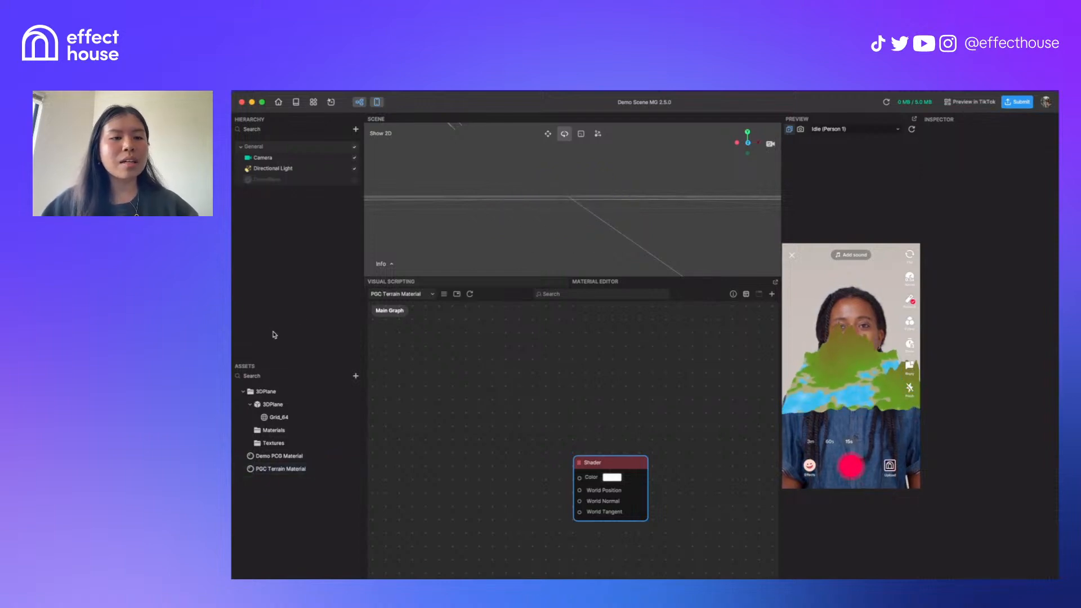
click(355, 129)
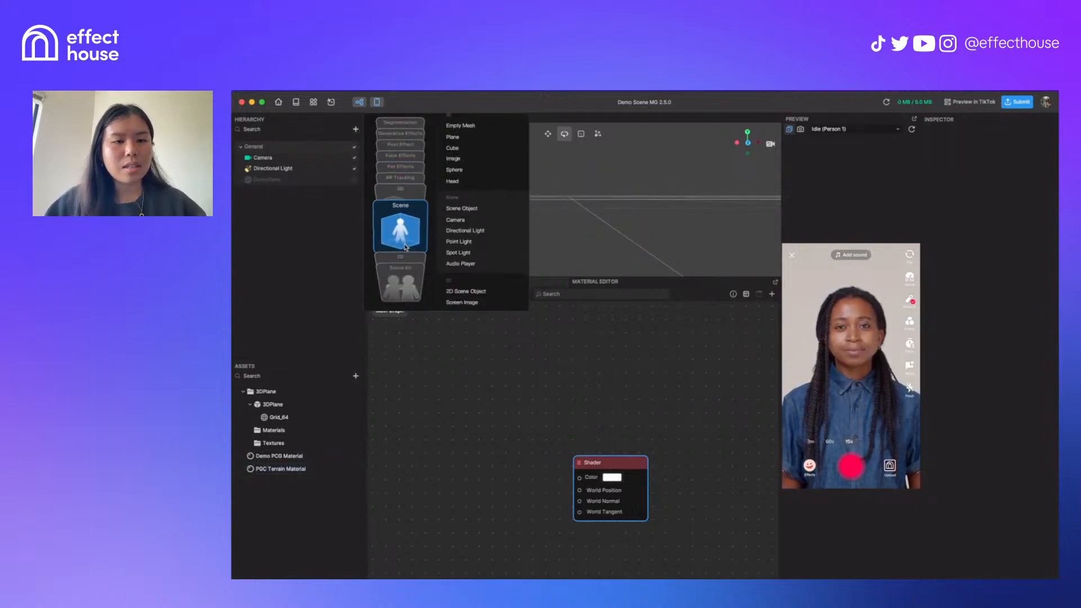
scroll(405, 225, down, 3)
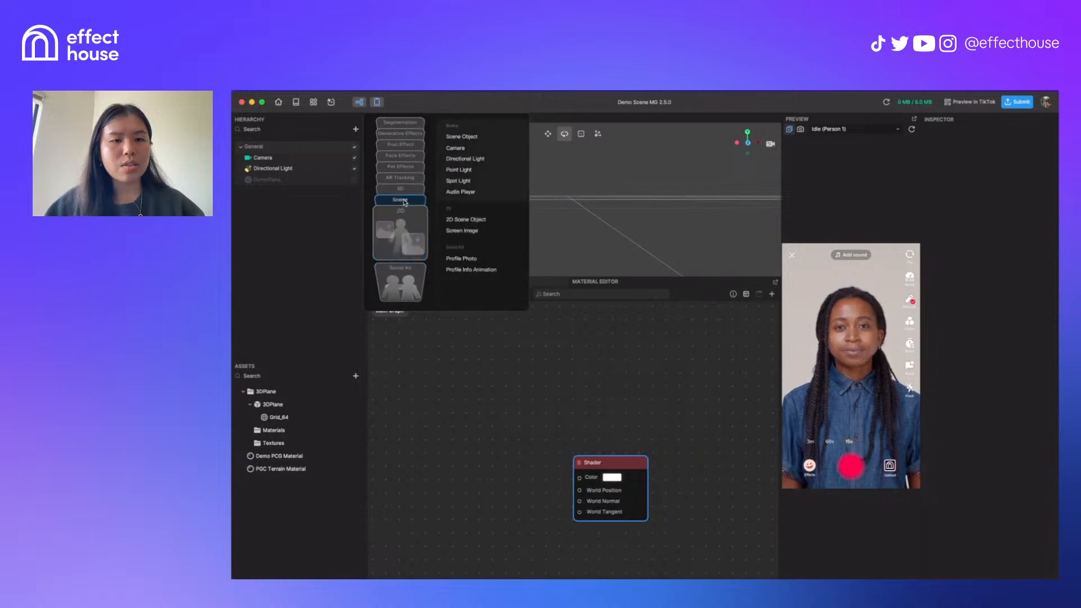
scroll(404, 202, up, 3)
click(462, 204)
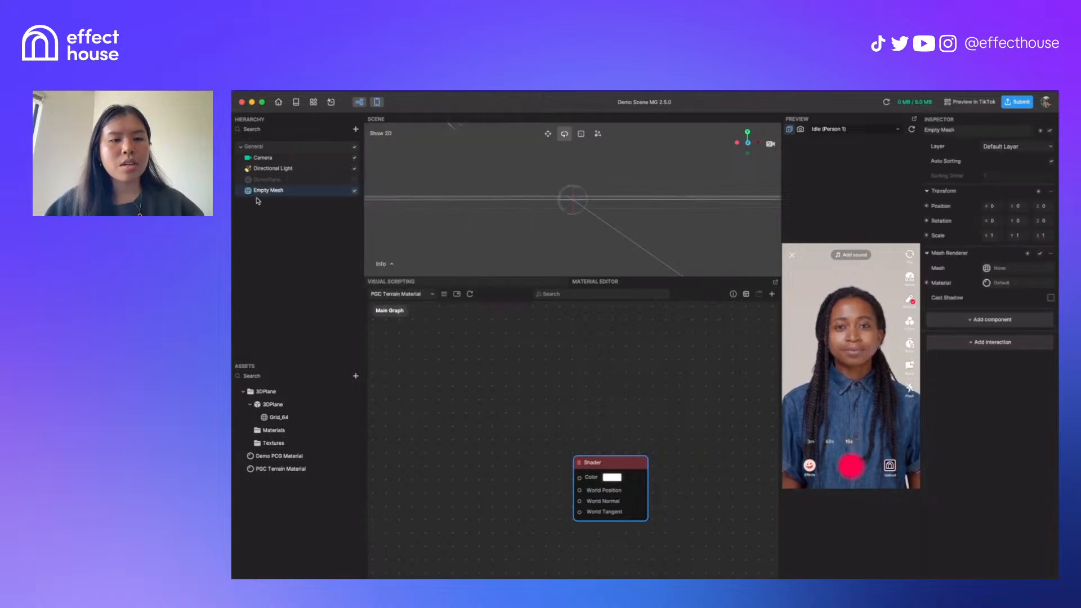
Assign the built-in Plane mesh to Empty Mesh and tilt it about the X axis to about 294 degrees
click(992, 272)
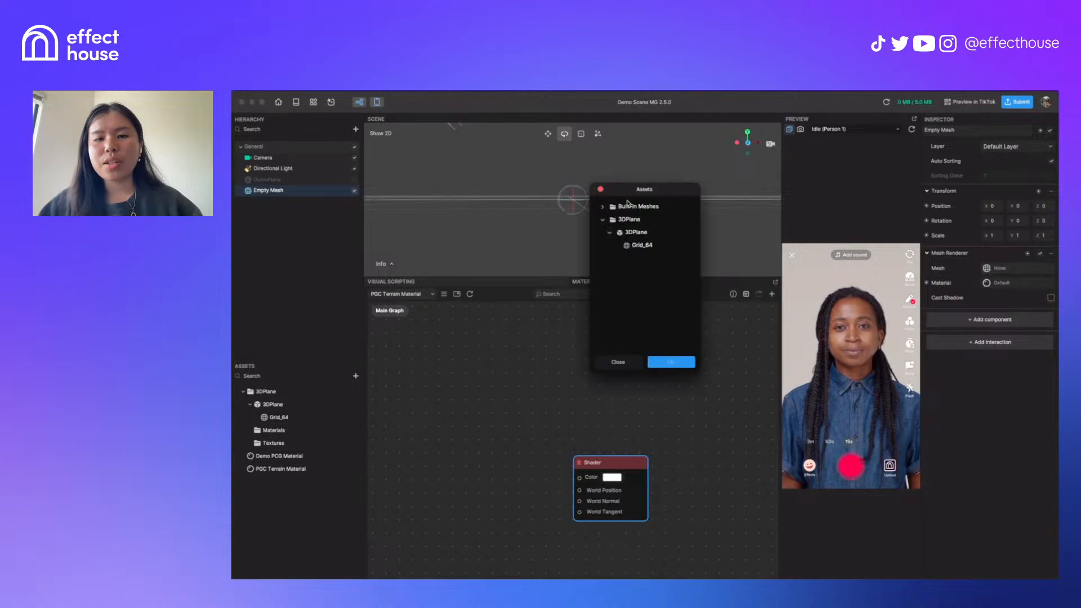
click(600, 207)
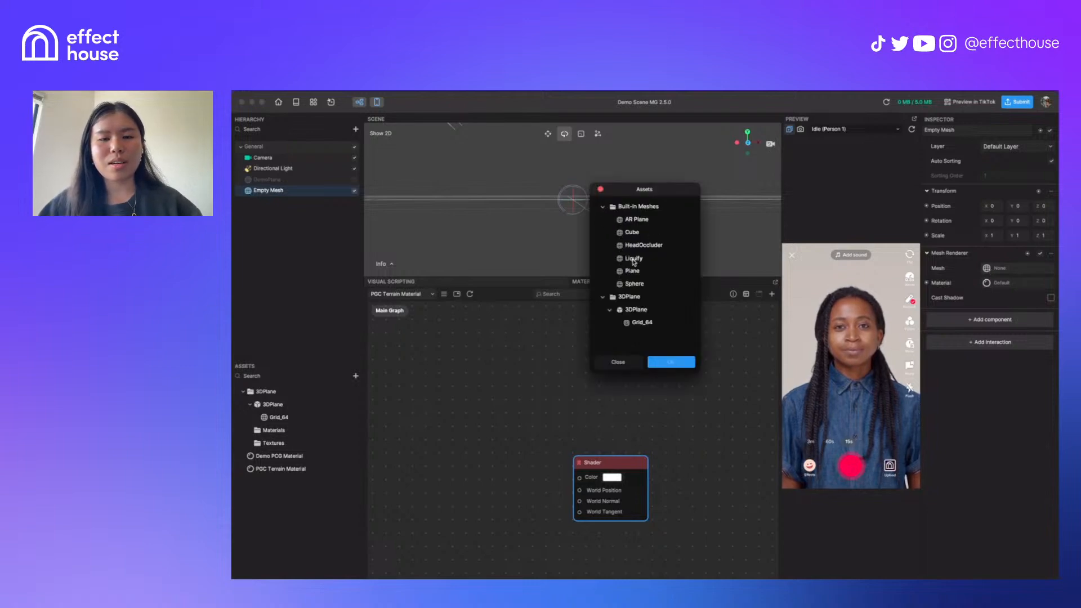
click(635, 272)
click(668, 363)
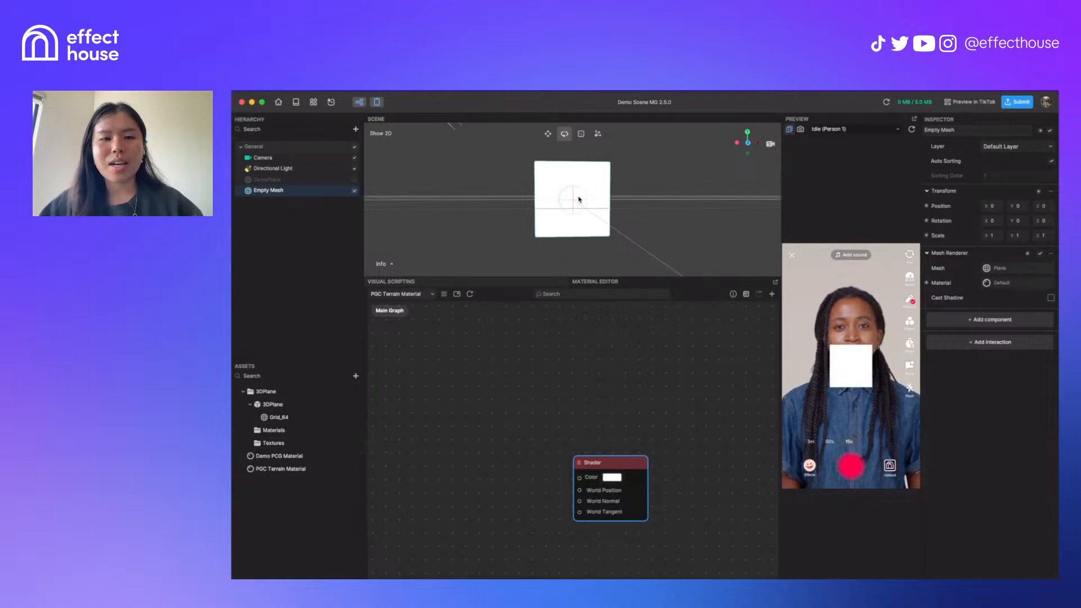
drag(573, 199, 569, 163)
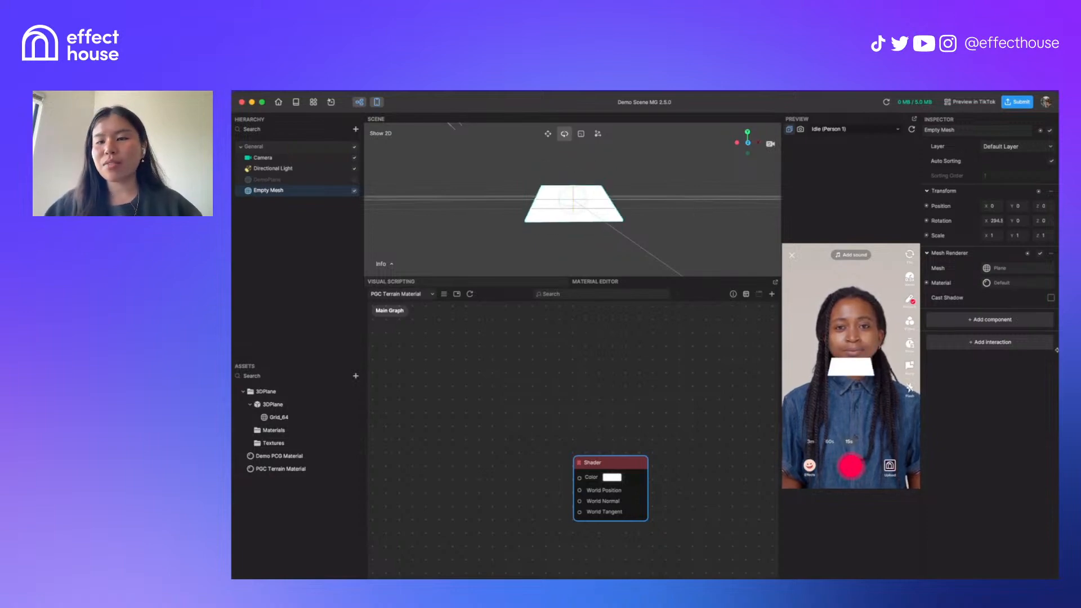
Assign the Demo PCG Material to the tilted Empty Mesh plane
click(987, 284)
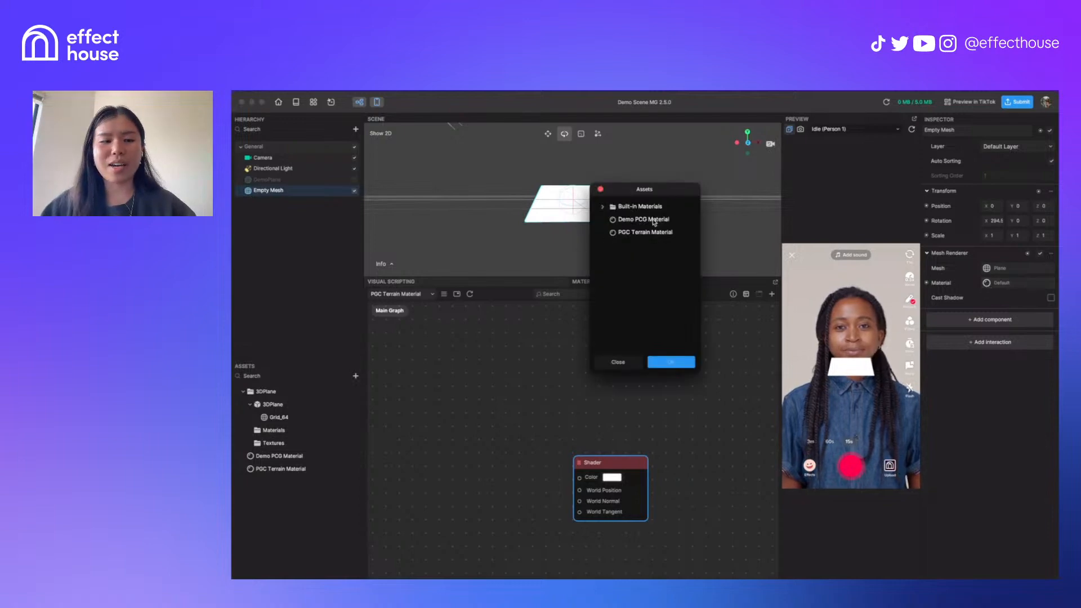
click(654, 221)
click(671, 362)
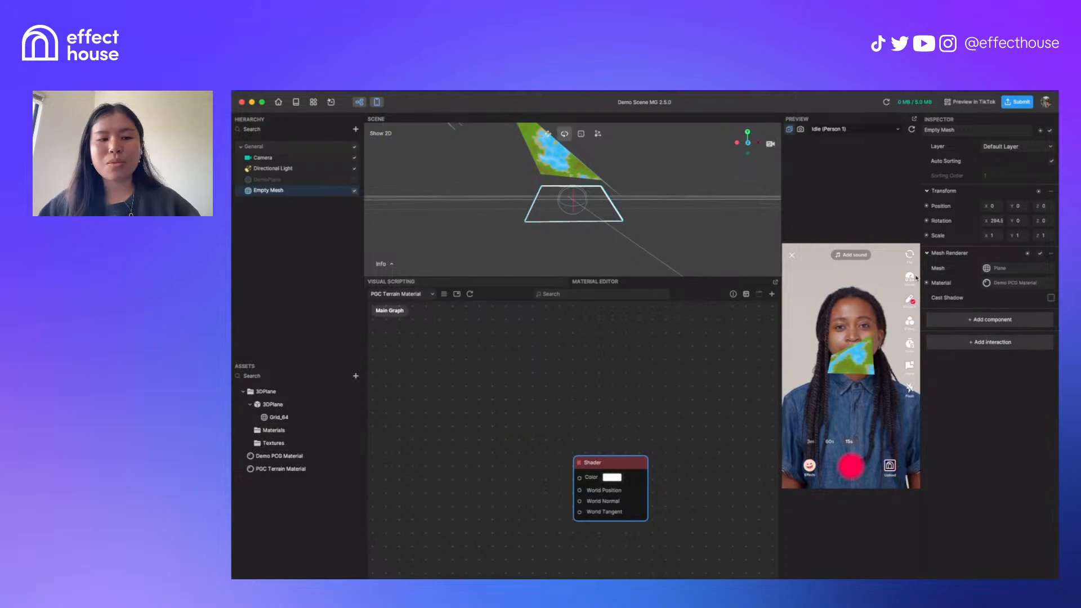
Replace the built-in Plane with the imported Grid_64 mesh on Empty Mesh
click(993, 268)
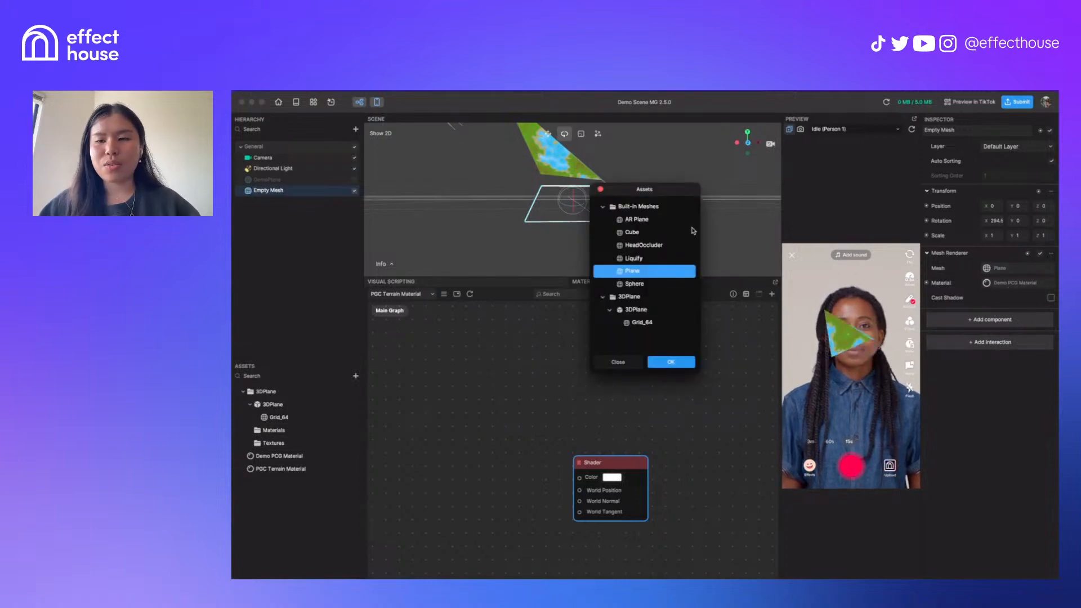
click(645, 324)
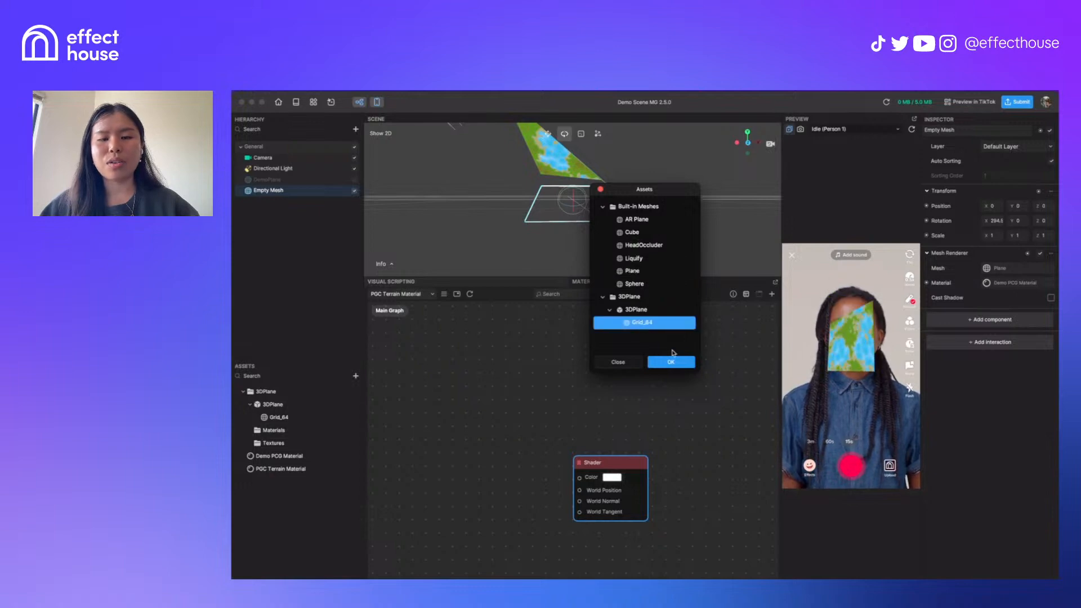
click(672, 362)
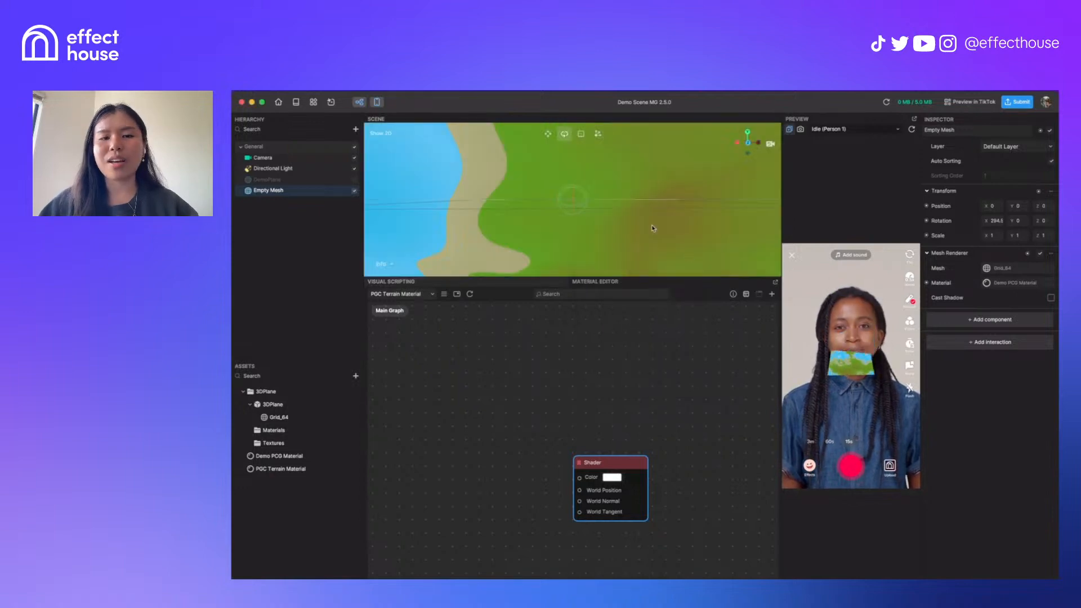
Set the Empty Mesh scale to 0.1 on the X, Y and Z axes
scroll(652, 228, down, 5)
click(996, 236)
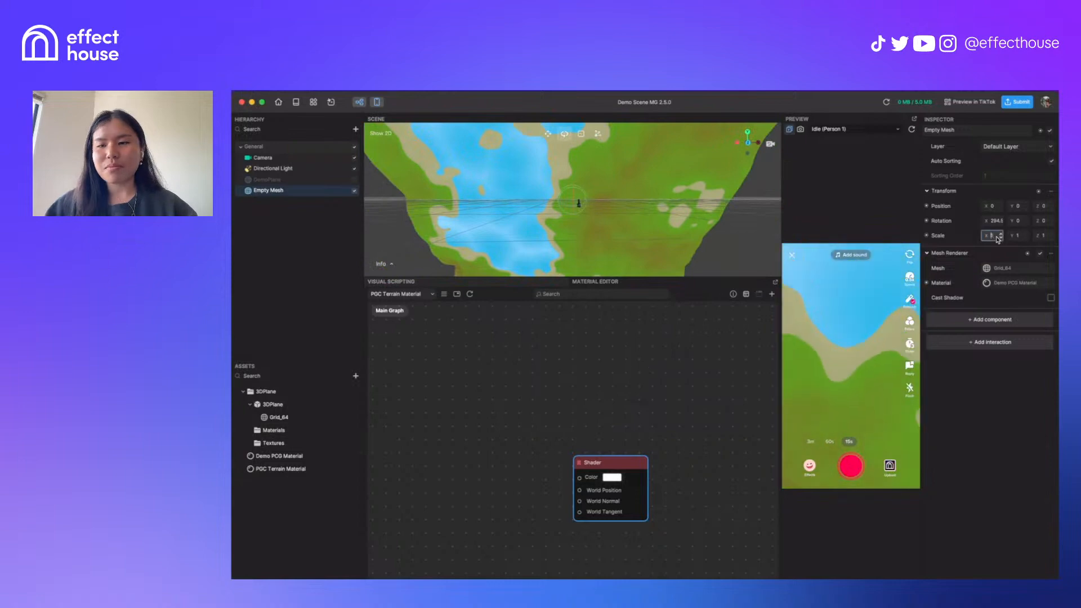
text(0.1)
click(1019, 235)
text(0.1)
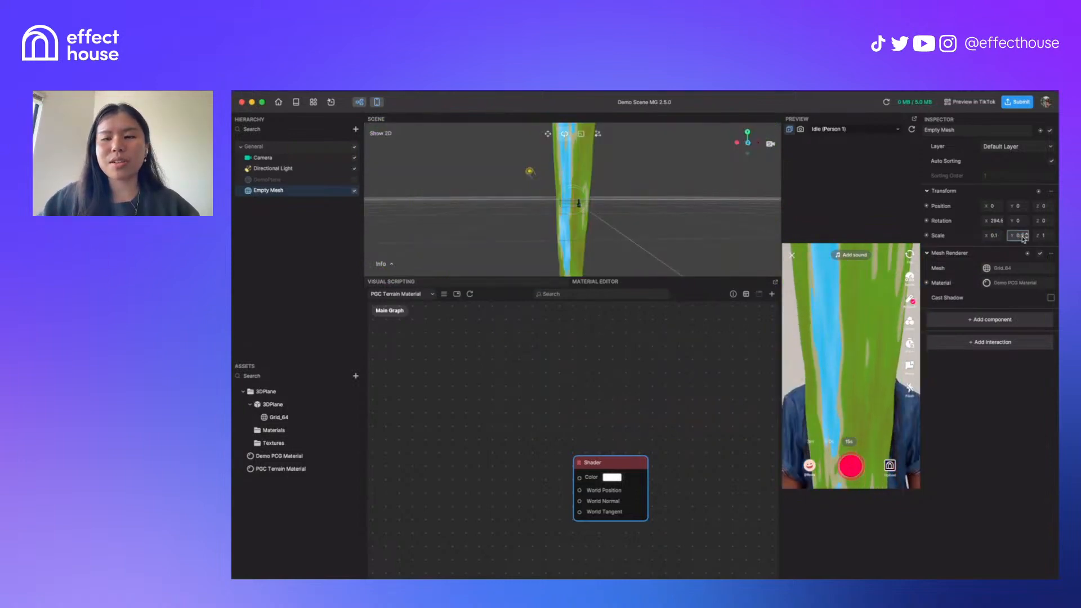
click(1046, 237)
text(0.1)
key(Return)
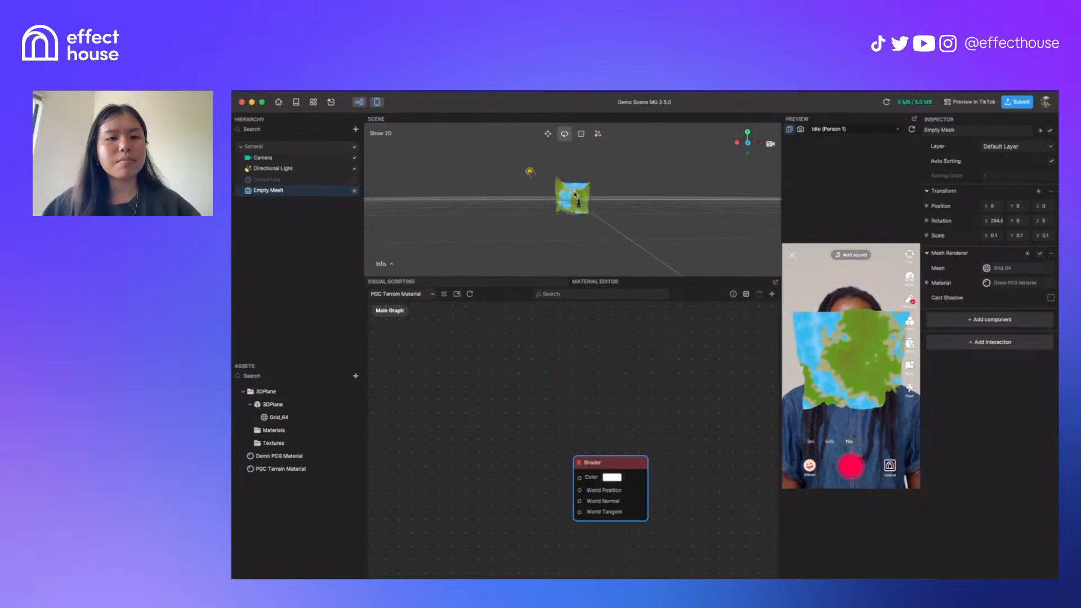
Rotate Empty Mesh about the X axis to about 40 degrees so the terrain surface faces upward
scroll(574, 195, up, 3)
drag(573, 195, 566, 138)
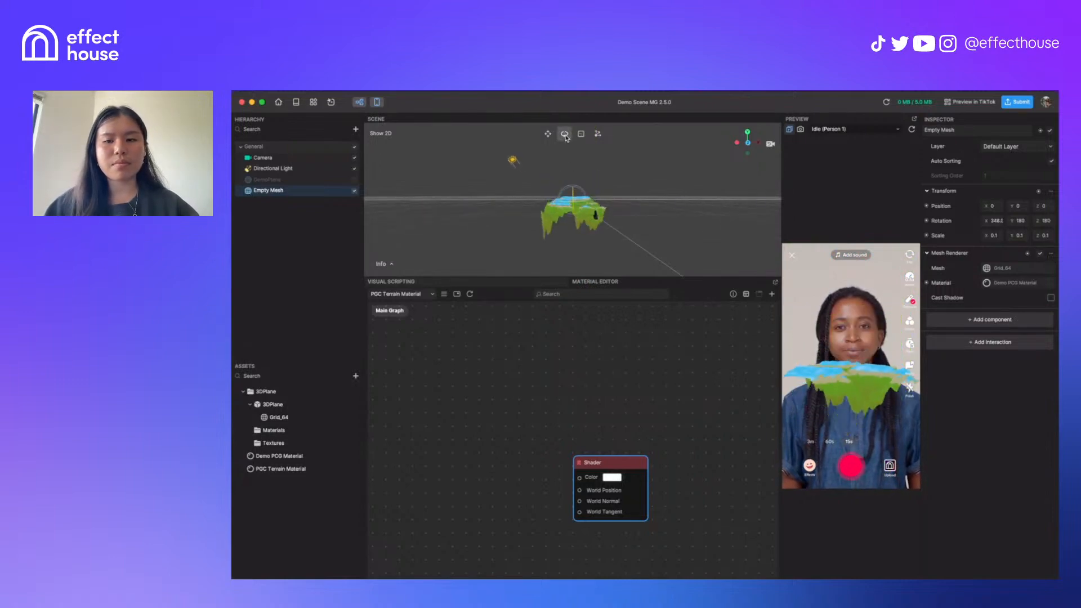
drag(566, 138, 568, 157)
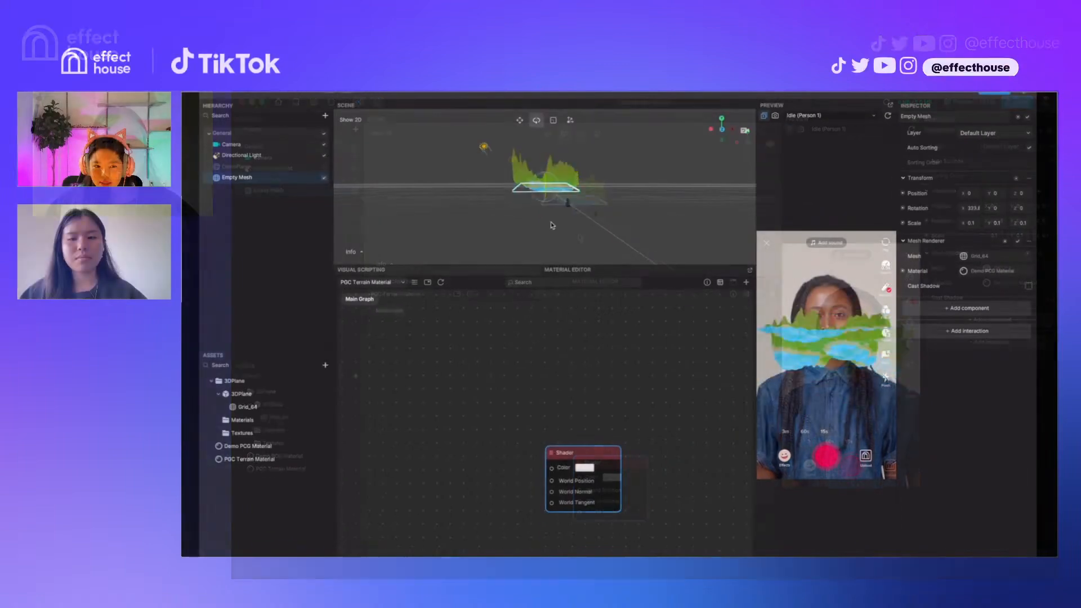
drag(553, 226, 555, 240)
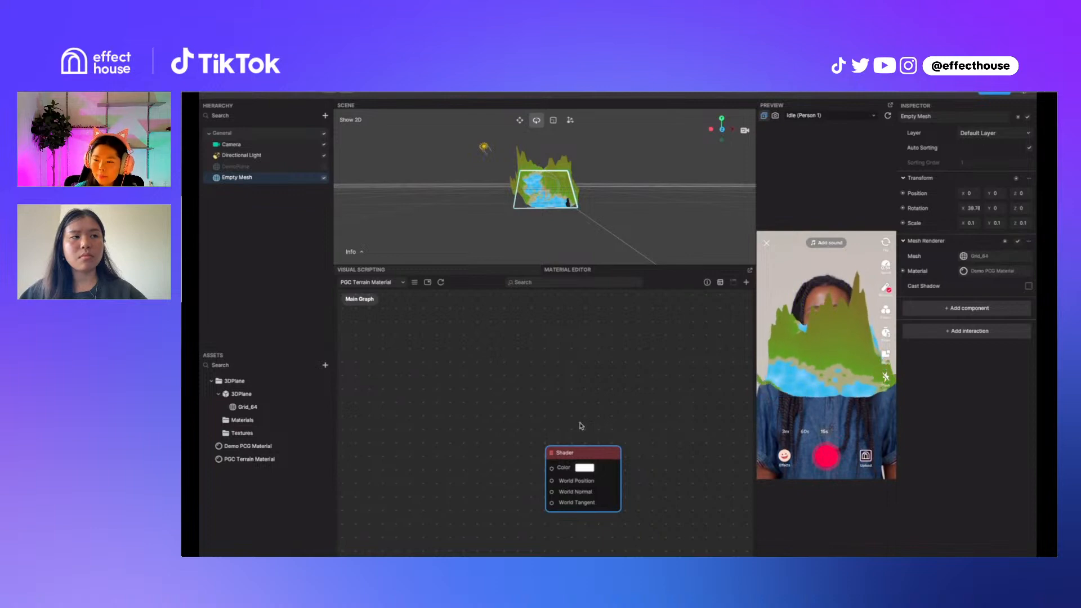
Move the Shader node to a free spot at the far right of the material graph
drag(585, 456, 671, 386)
scroll(637, 403, up, 2)
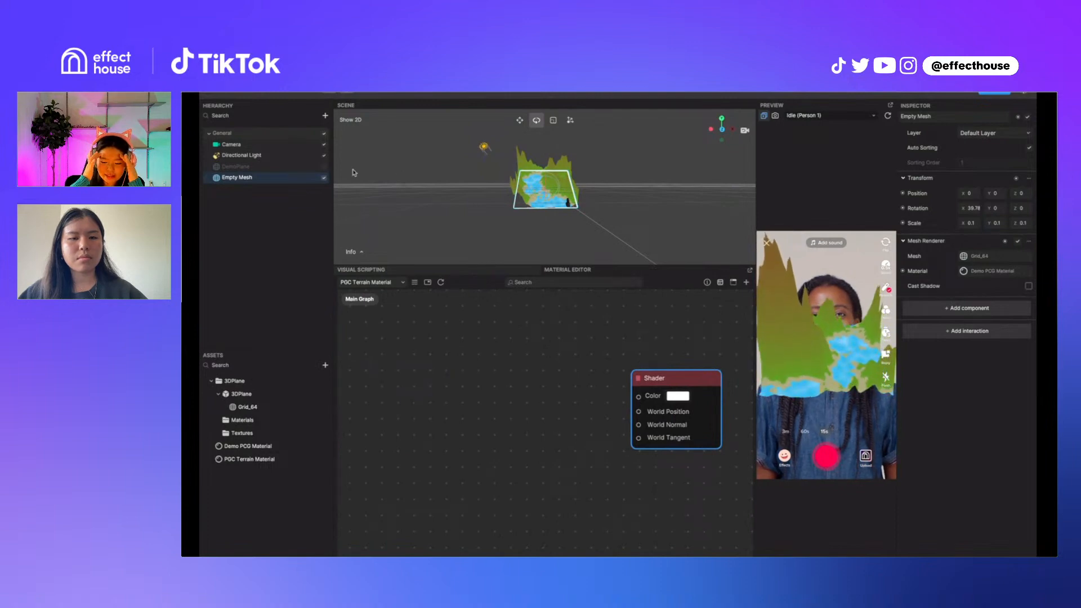
click(324, 167)
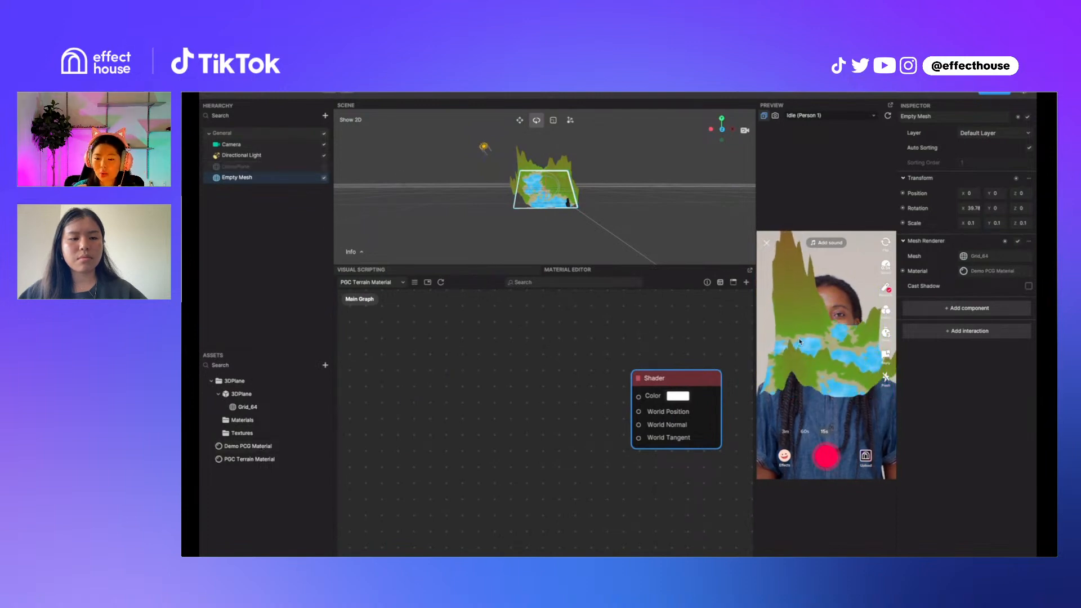
Assign the PGC Terrain Material to Empty Mesh in place of the Demo PCG Material
click(964, 271)
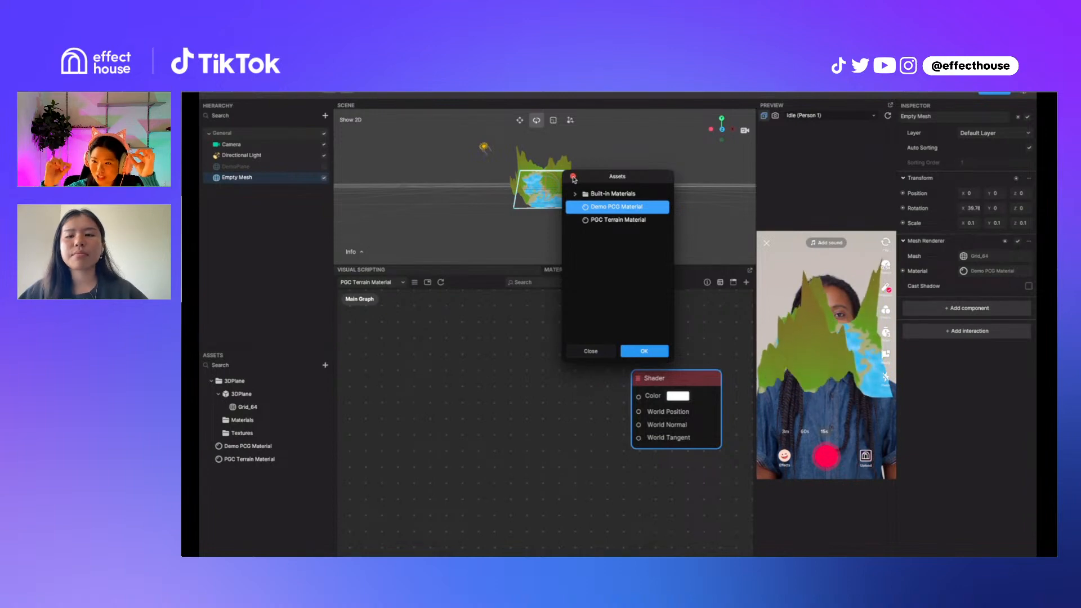
click(592, 220)
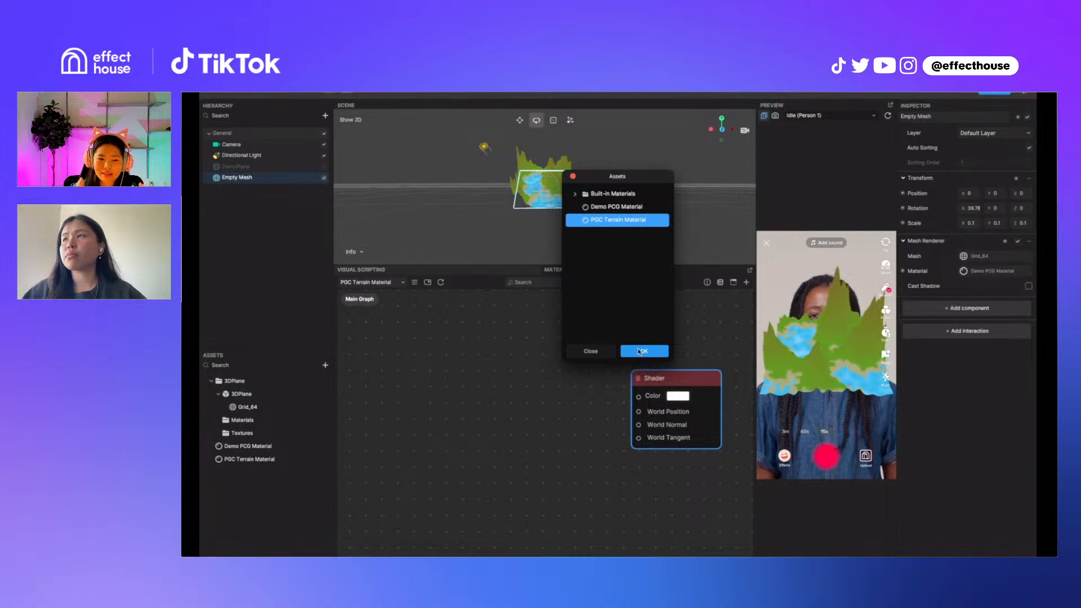
click(639, 352)
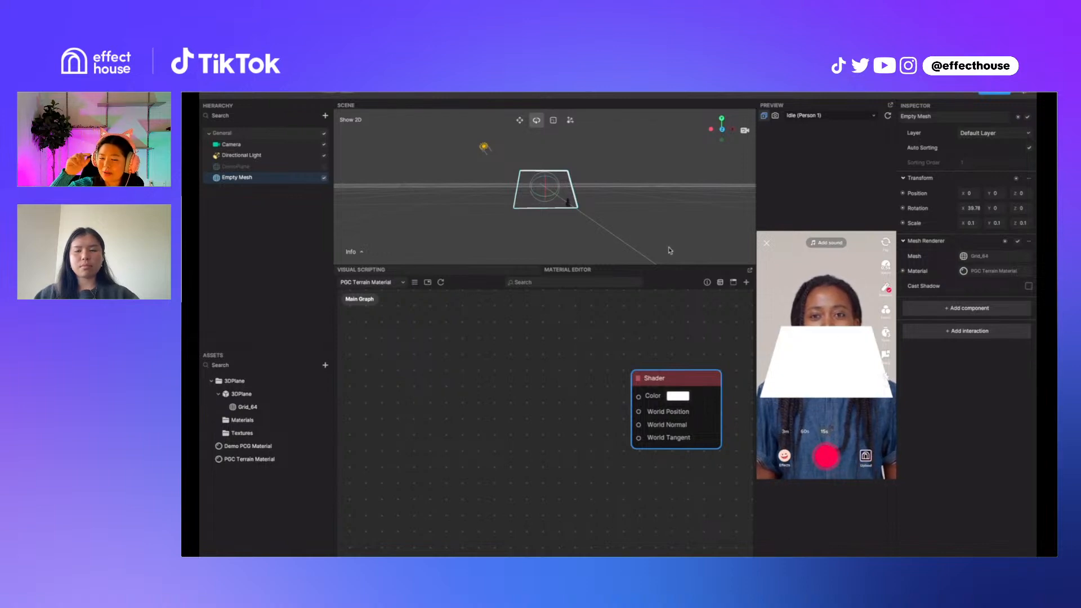
Examine the blank Empty Mesh plane from several angles and check which material is assigned to it
right_drag(562, 175, 574, 223)
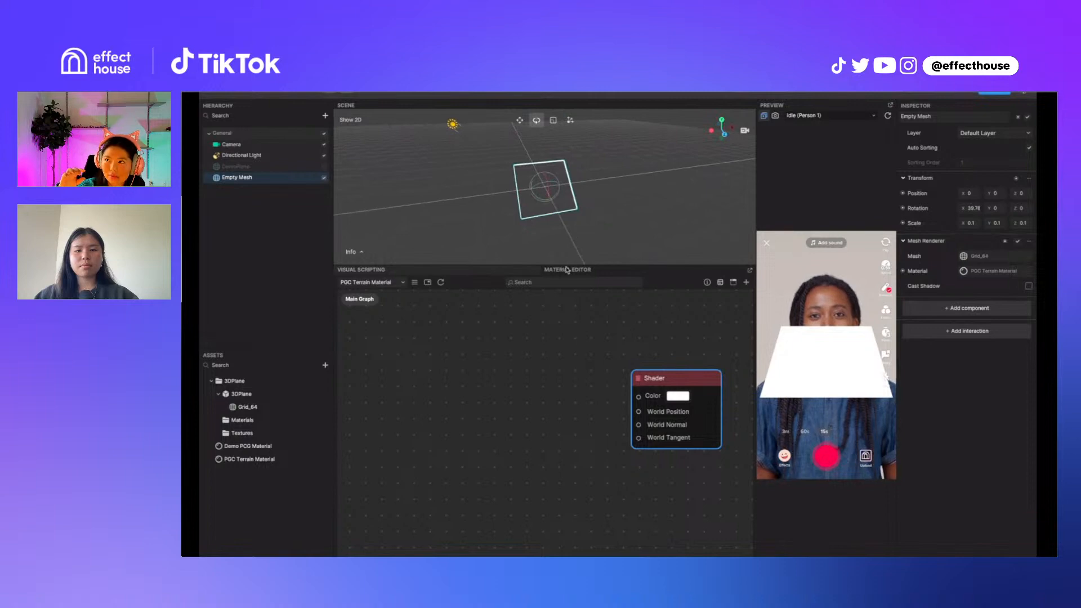
drag(566, 264, 560, 440)
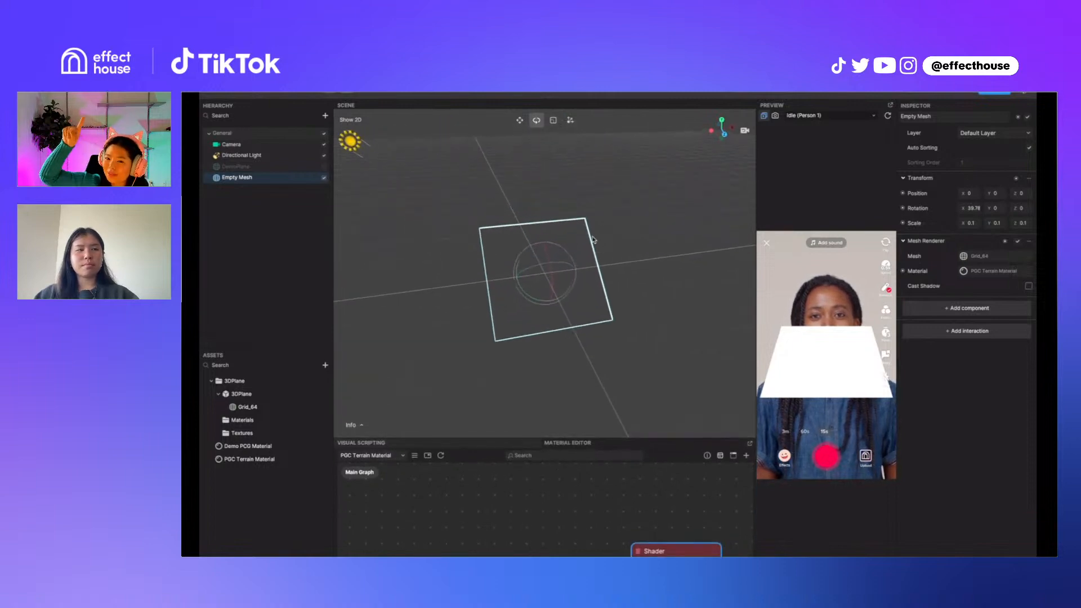
scroll(593, 239, down, 3)
mouse_move(652, 226)
right_down()
mouse_move(605, 261)
mouse_move(637, 304)
mouse_move(628, 243)
mouse_move(606, 203)
mouse_move(671, 237)
mouse_move(636, 261)
mouse_move(633, 200)
mouse_move(633, 223)
right_up()
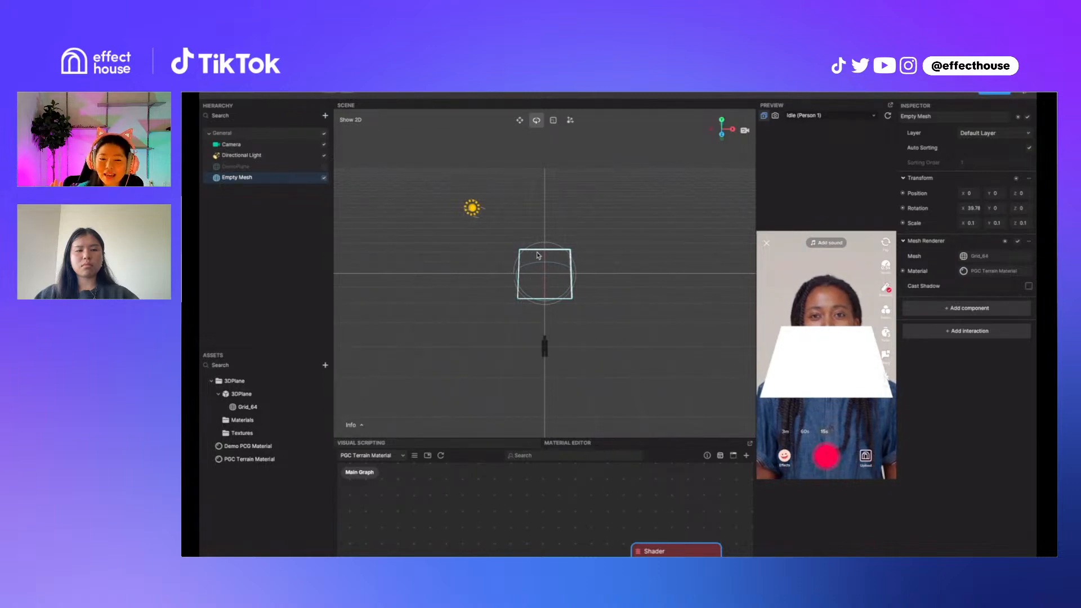
scroll(570, 257, up, 5)
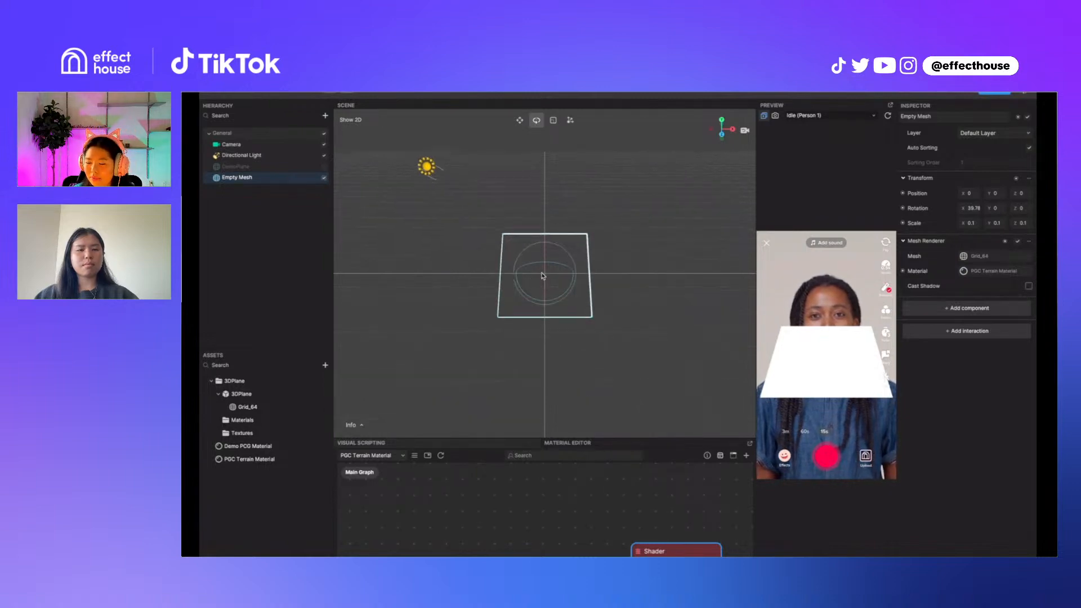
right_drag(623, 318, 624, 291)
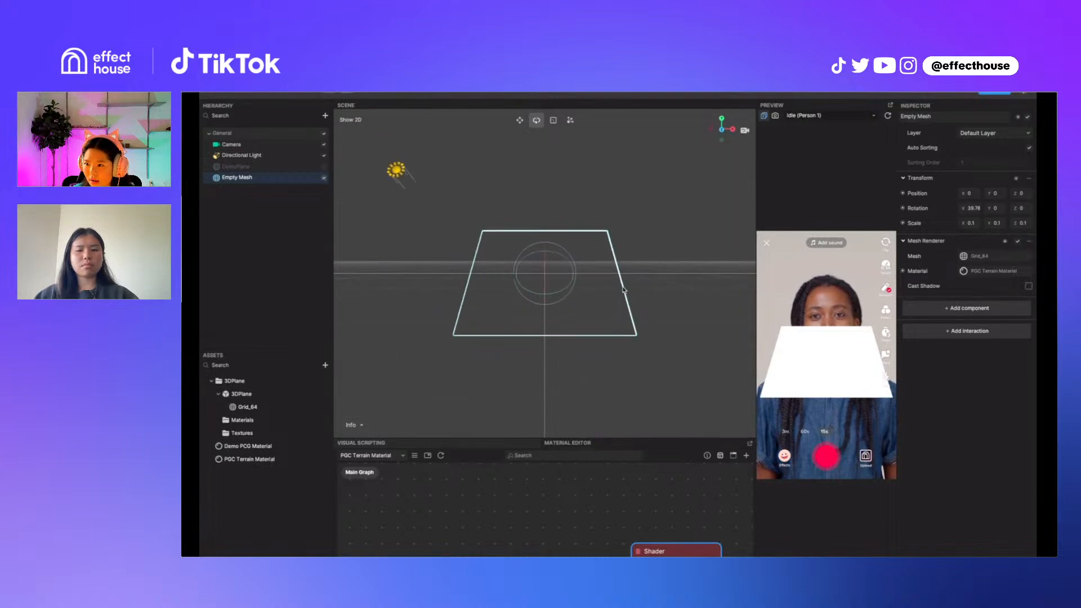
drag(633, 438, 639, 291)
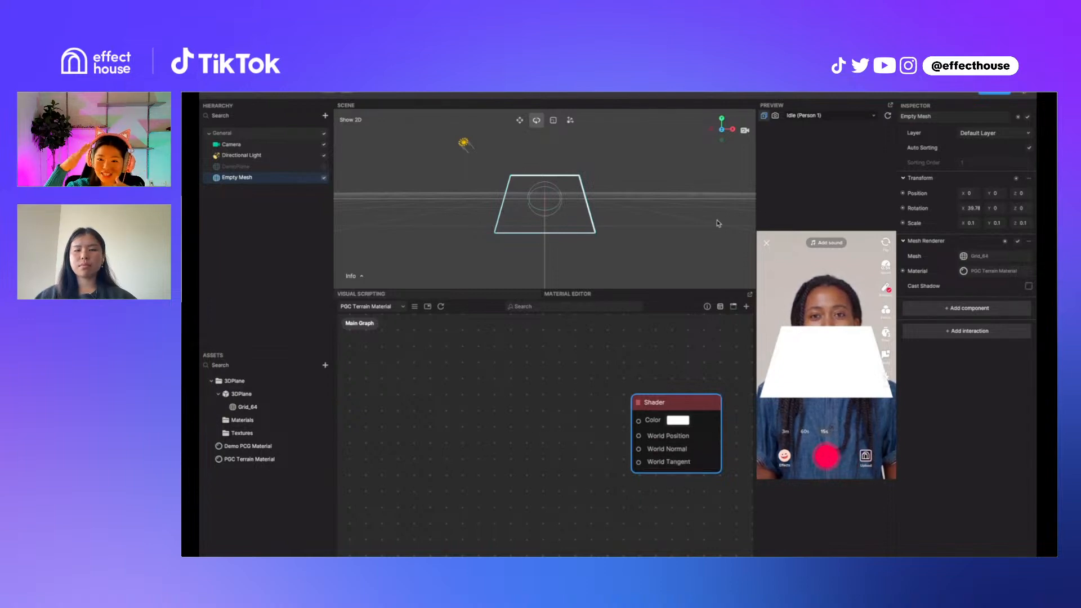
click(963, 271)
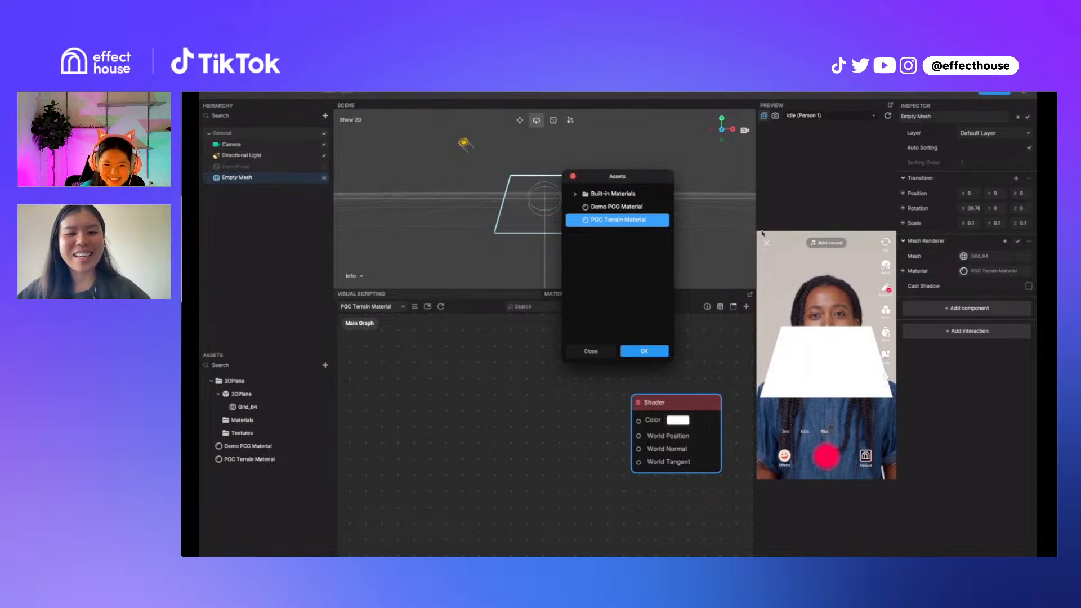
click(573, 176)
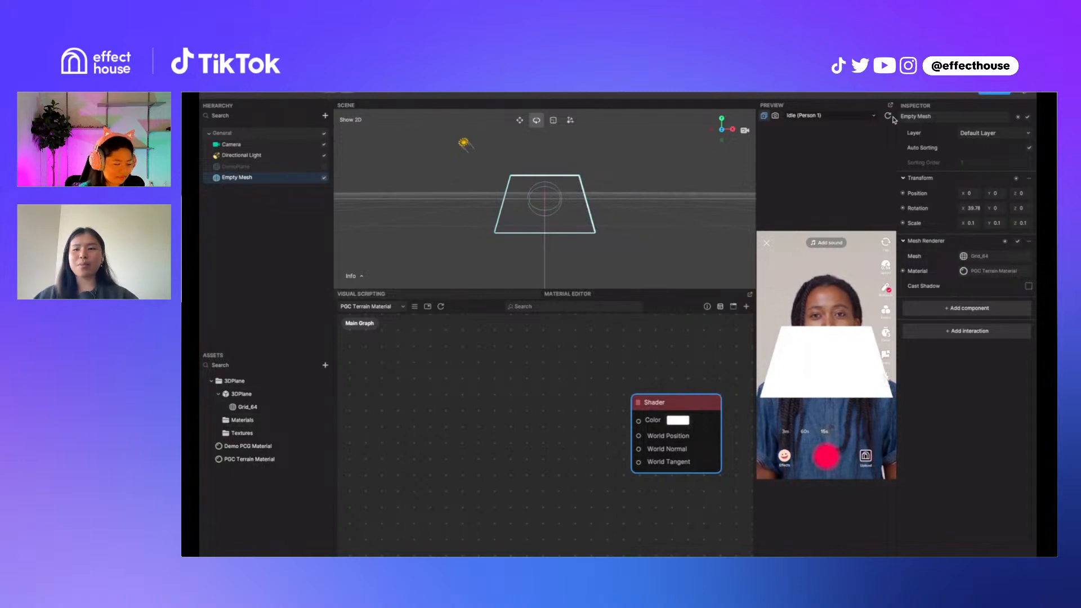
Rename the Empty Mesh object as Terrain
click(957, 120)
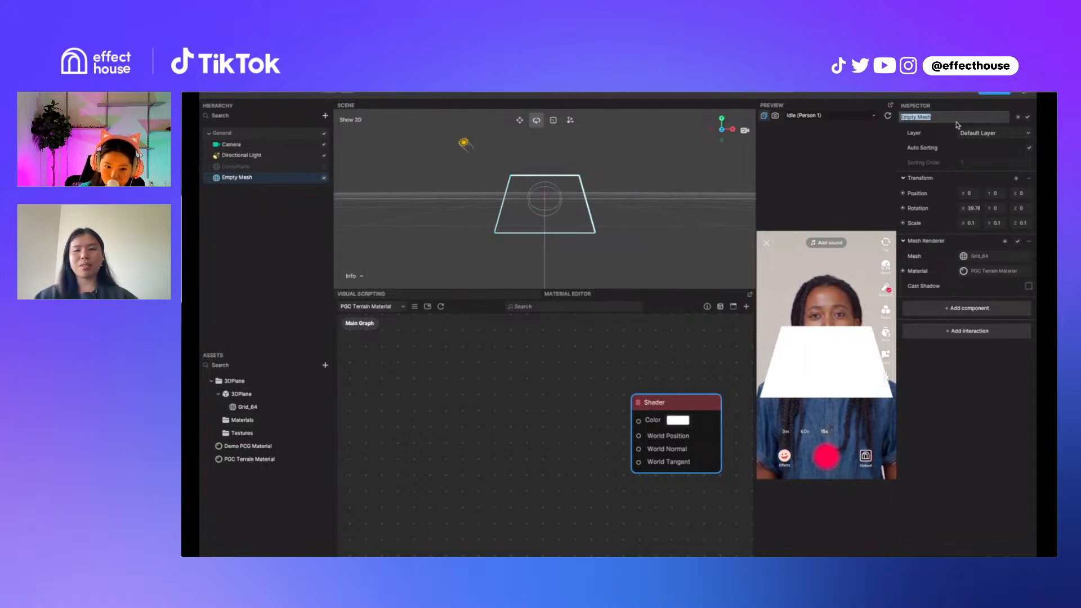
text(Tera)
key(BackSpace)
text(rain)
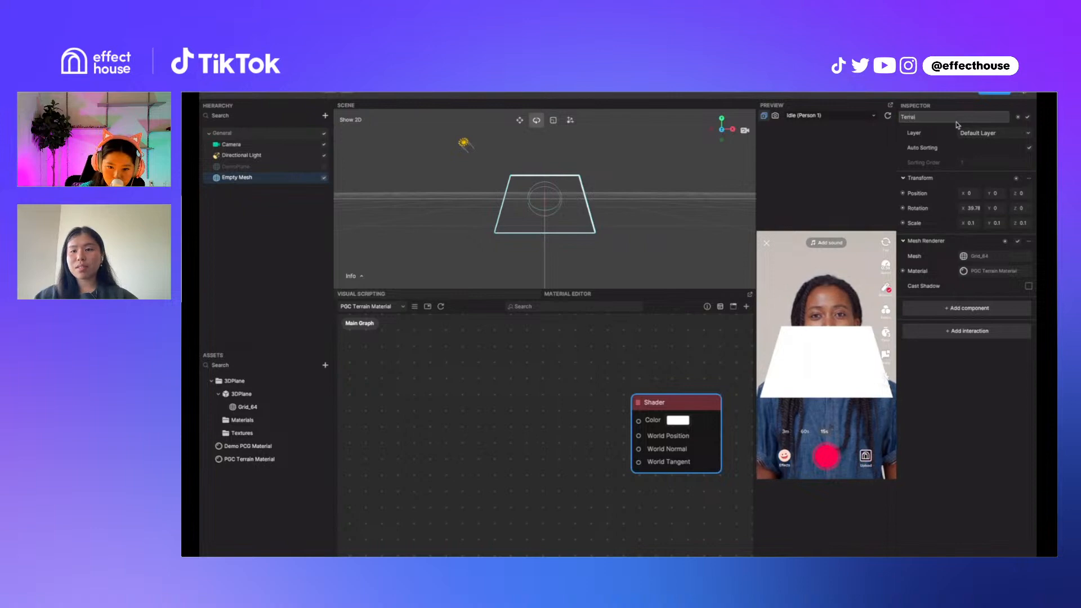
key(Return)
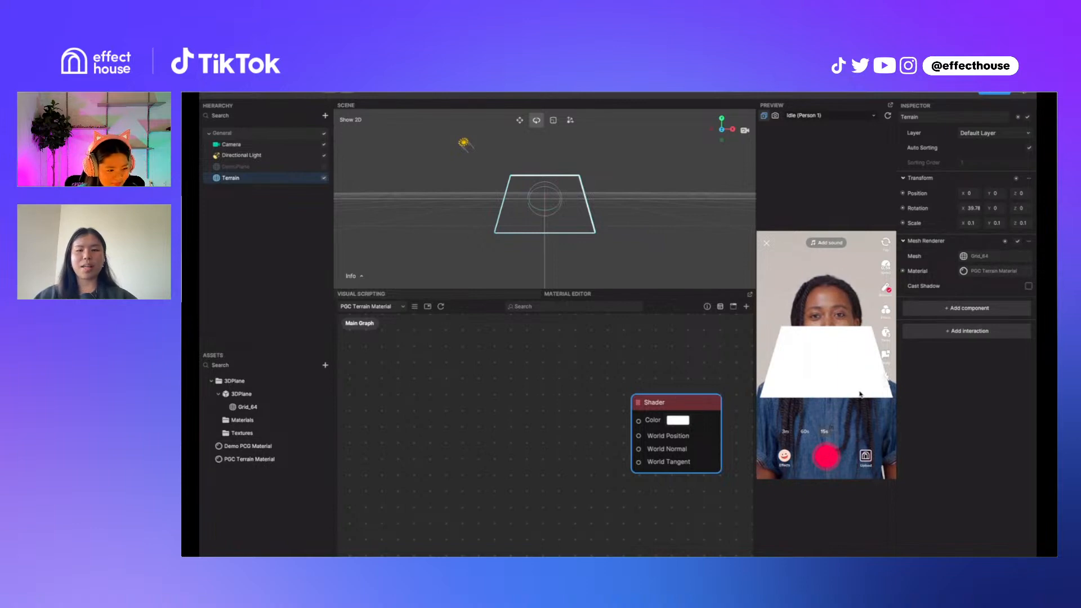
Add a Simplex Noise node to the PGC Terrain Material graph, well left of the Shader node
scroll(399, 415, left, 1)
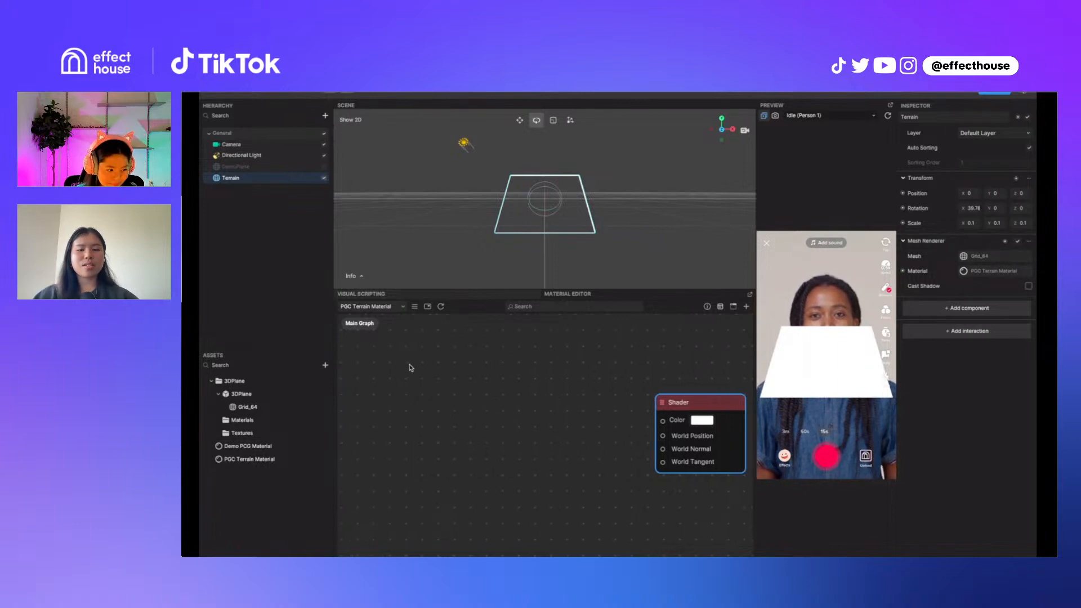
right_click(382, 371)
click(402, 378)
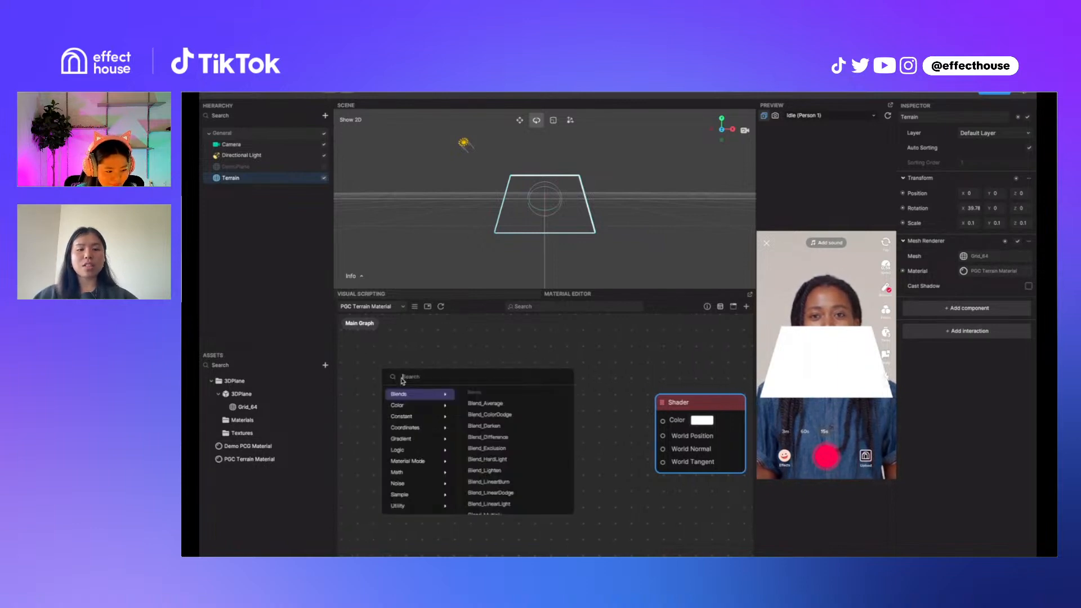
text(noise)
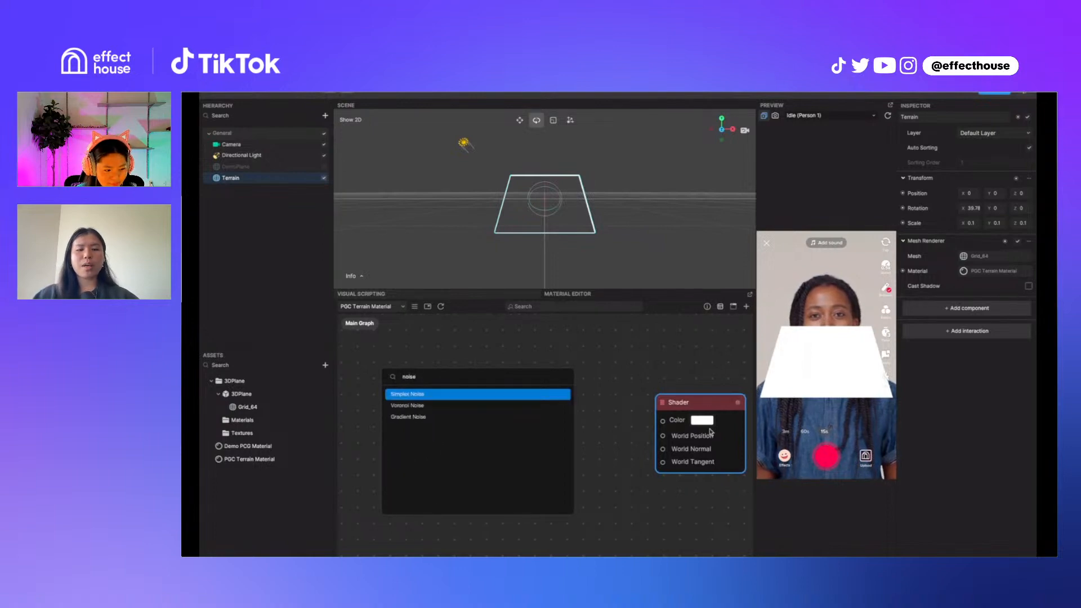
mouse_move(429, 400)
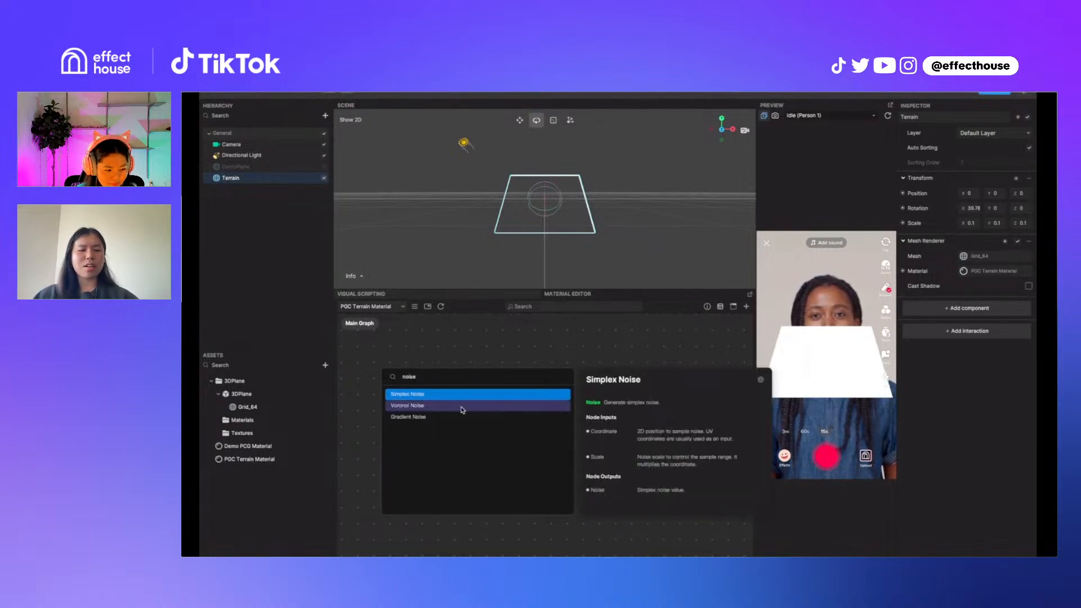
click(416, 396)
Add a Voronoi Noise node below the Simplex Noise node
right_click(398, 446)
click(415, 457)
text(noise)
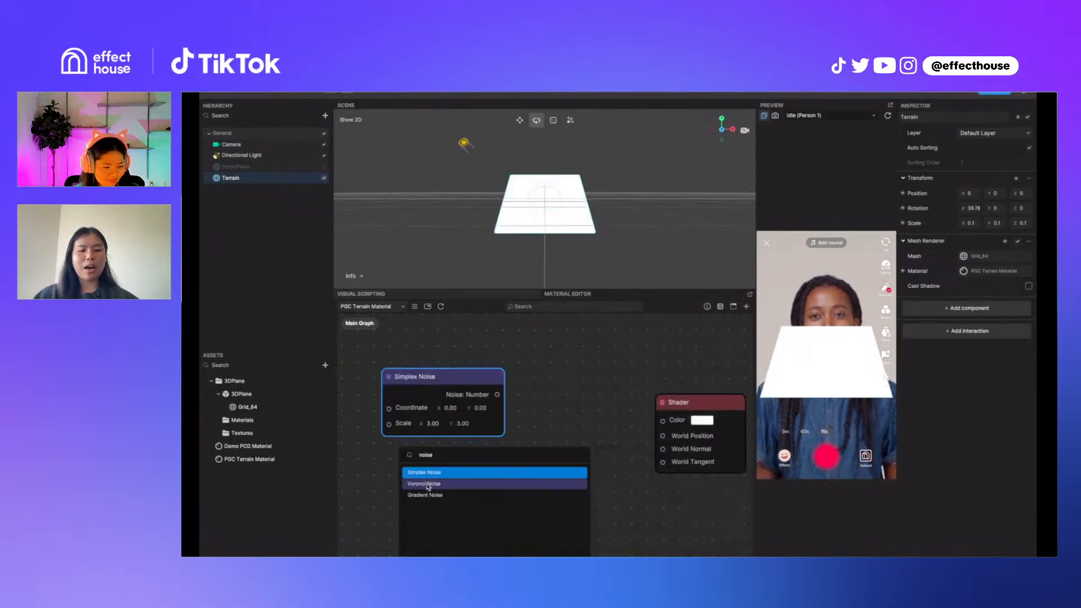
click(424, 484)
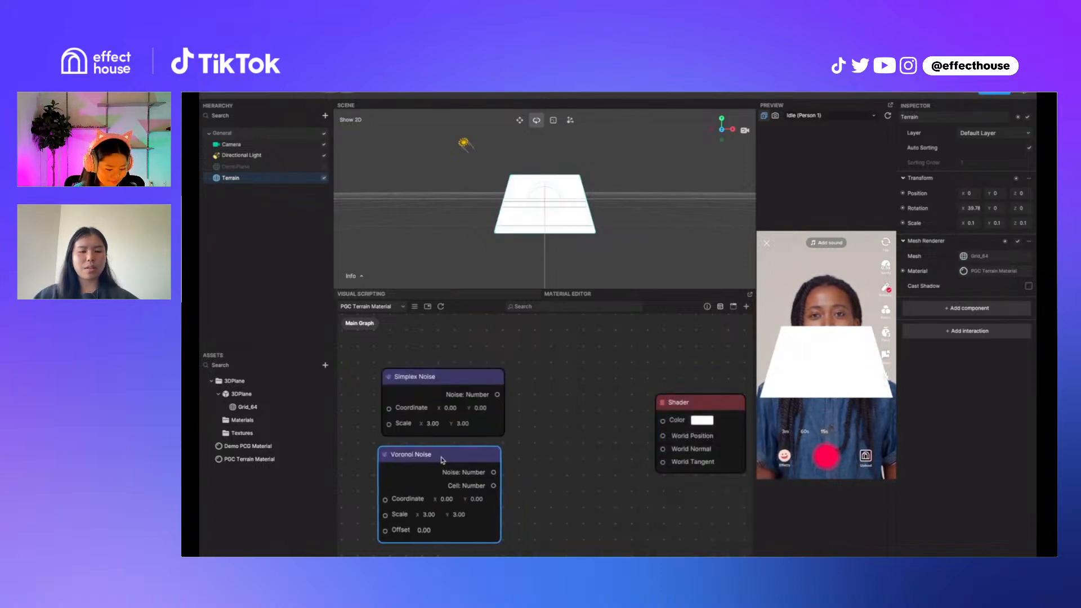
Add a Gradient Noise node below the Voronoi Noise node and align it with the other noise nodes
scroll(595, 406, down, 3)
right_click(439, 466)
click(452, 475)
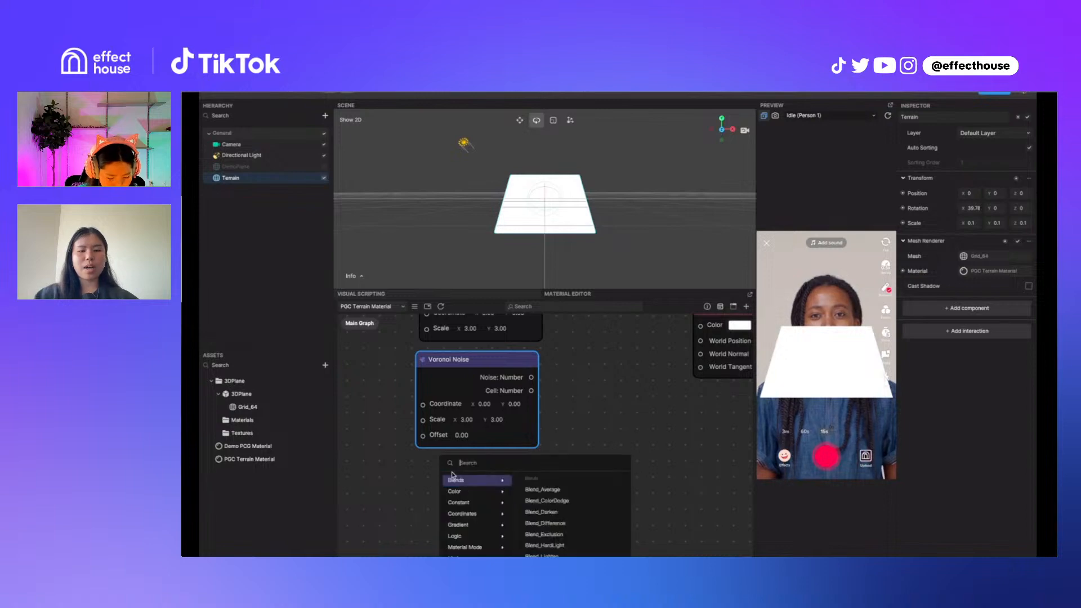
text(noise)
click(484, 478)
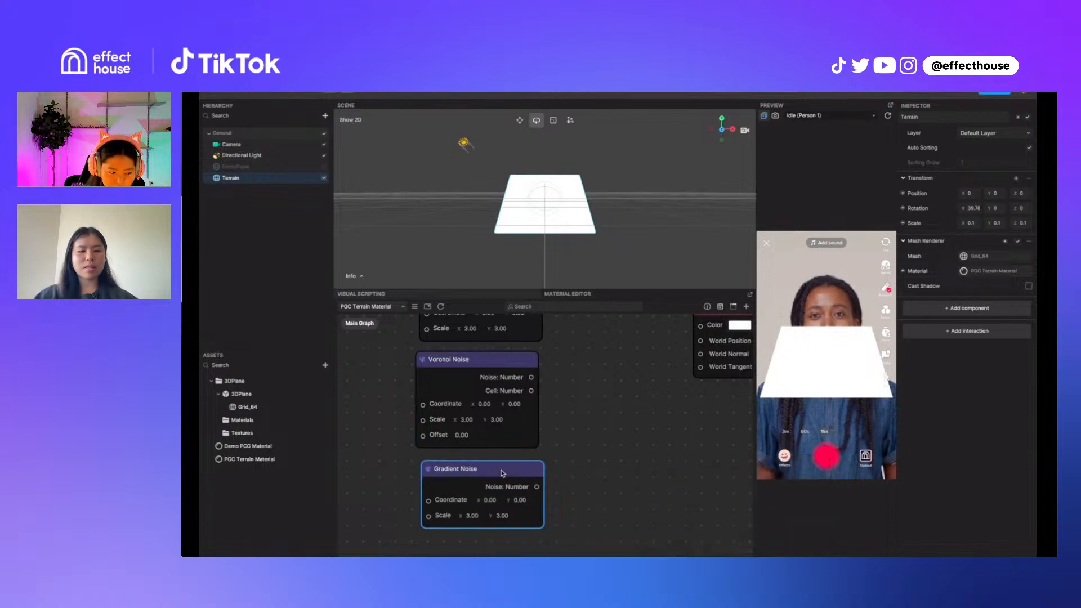
drag(503, 473, 499, 473)
Enlarge the material graph area and search for a "tex" node to place left of the noise nodes
middle_drag(580, 425, 615, 473)
scroll(605, 499, down, 1)
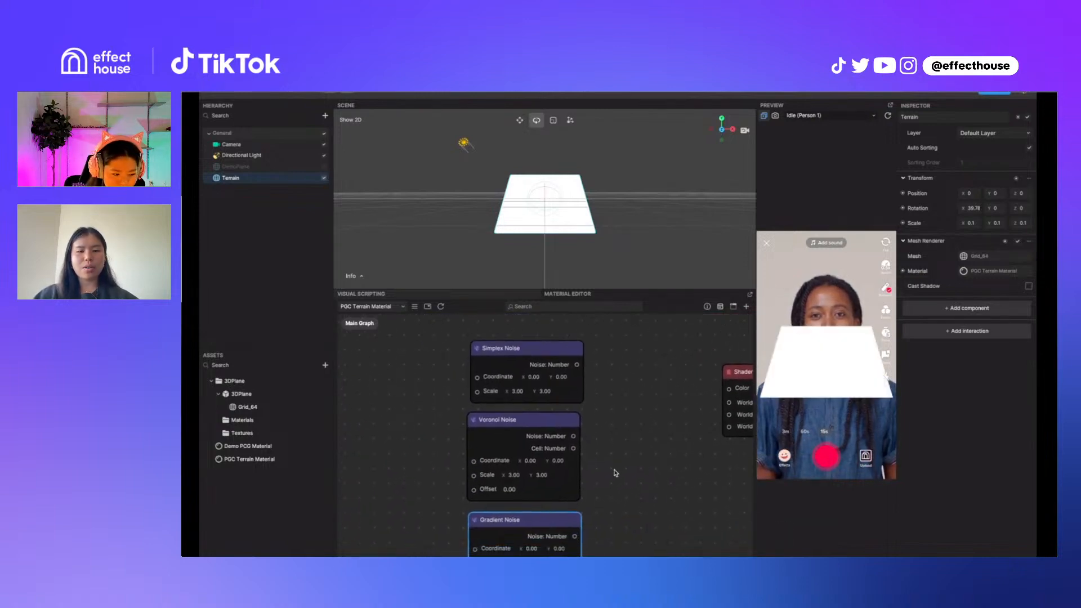
drag(626, 290, 620, 179)
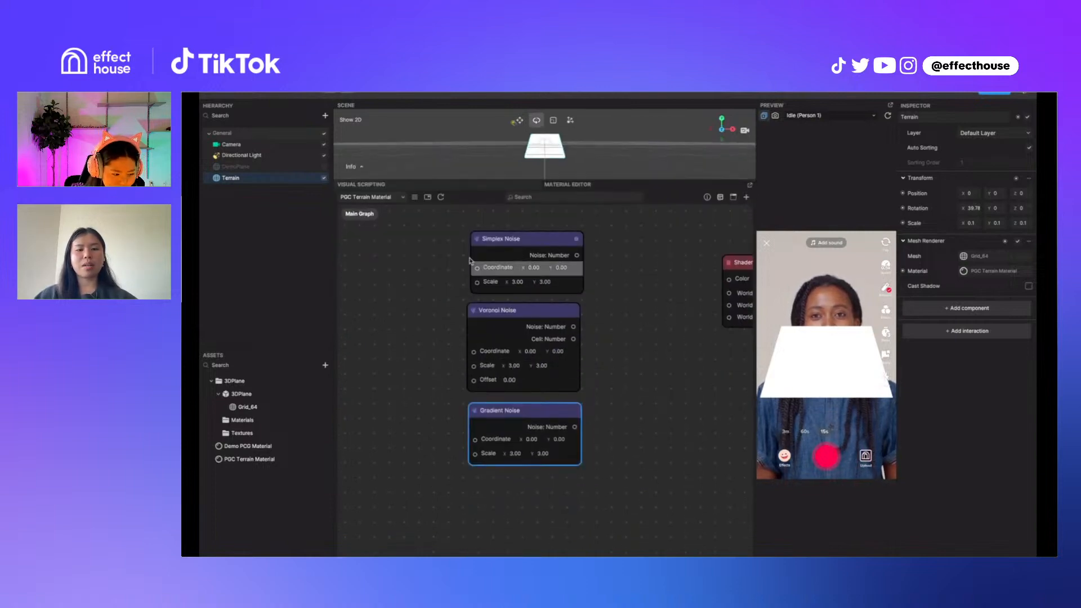
middle_drag(420, 286, 480, 289)
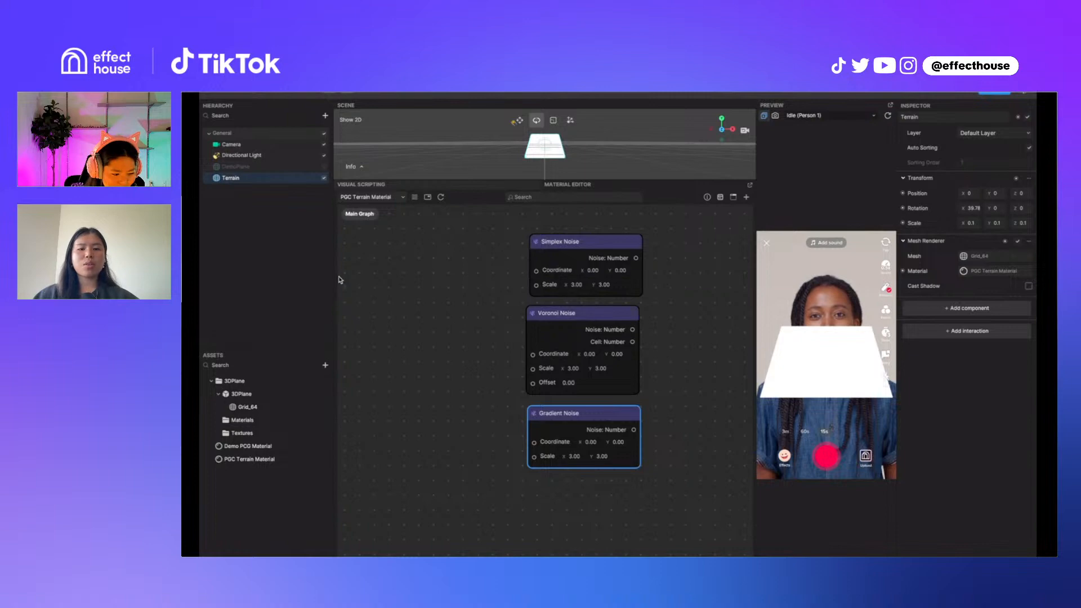
right_click(371, 281)
click(388, 286)
text(tex)
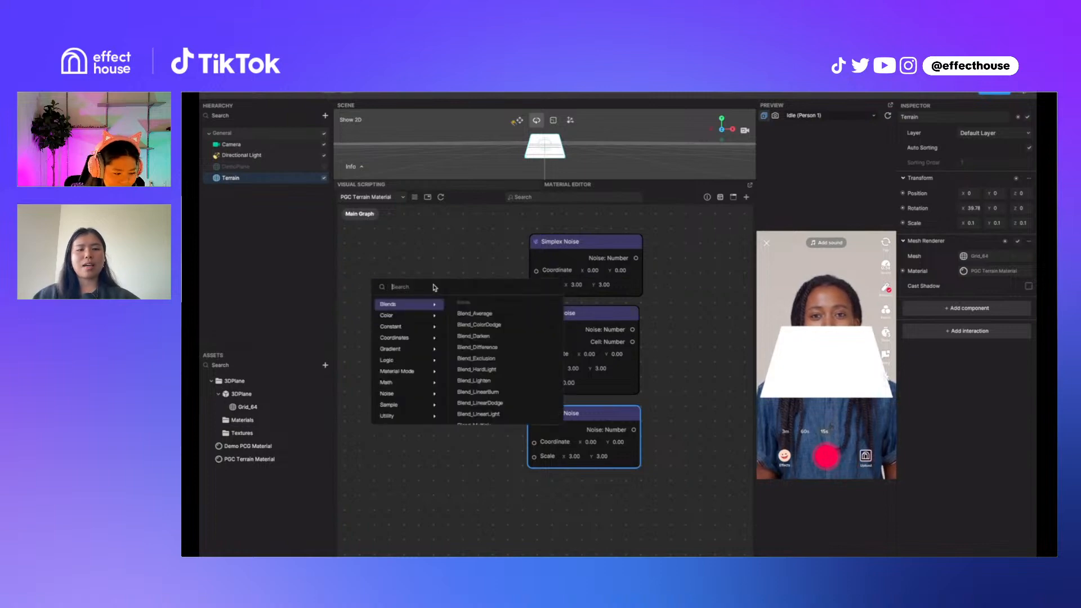
Add a Texture Coord node and connect its UV0 output to the Coordinate inputs of the Simplex, Voronoi and Gradient Noise nodes
click(420, 304)
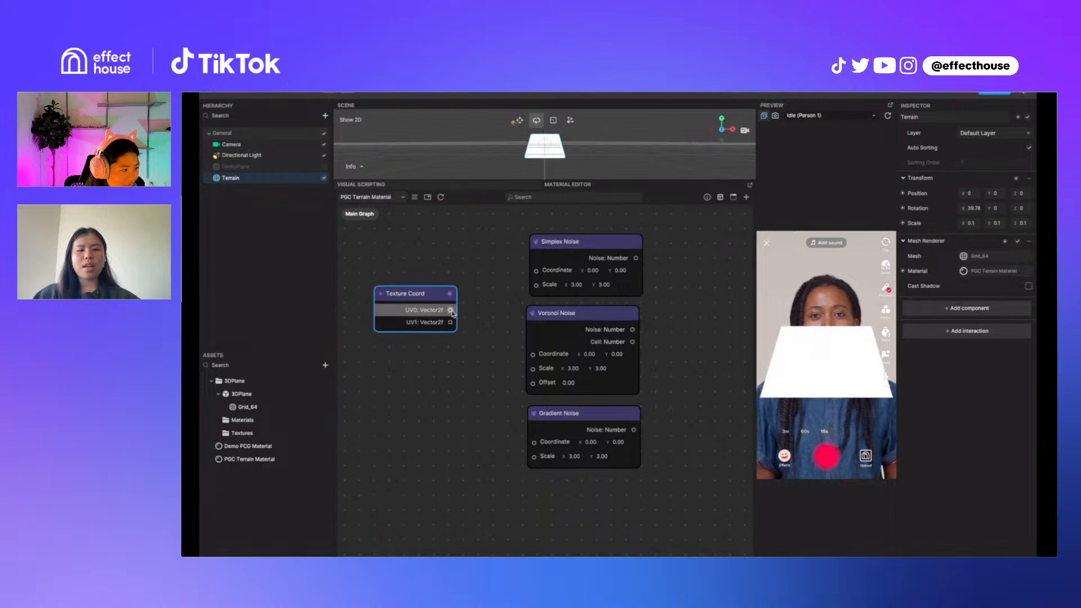
drag(450, 311, 533, 354)
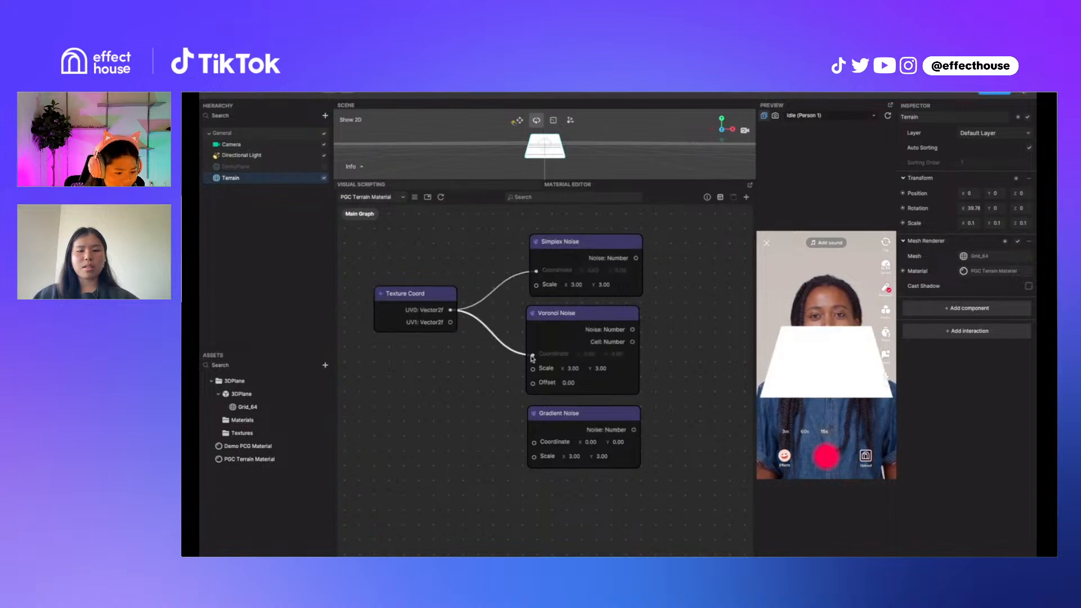
drag(451, 310, 533, 442)
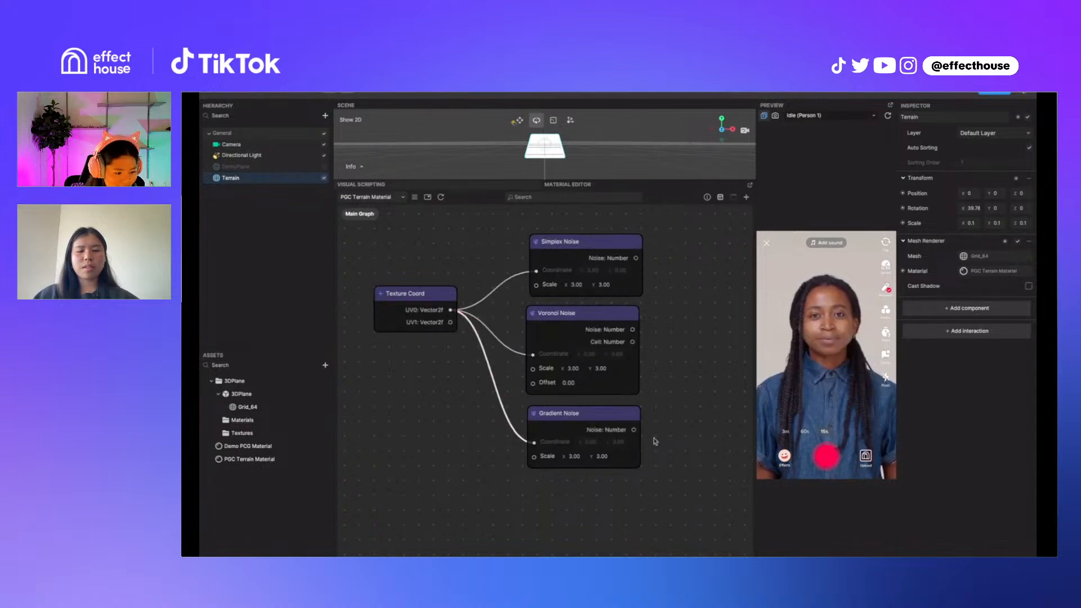
drag(652, 440, 568, 476)
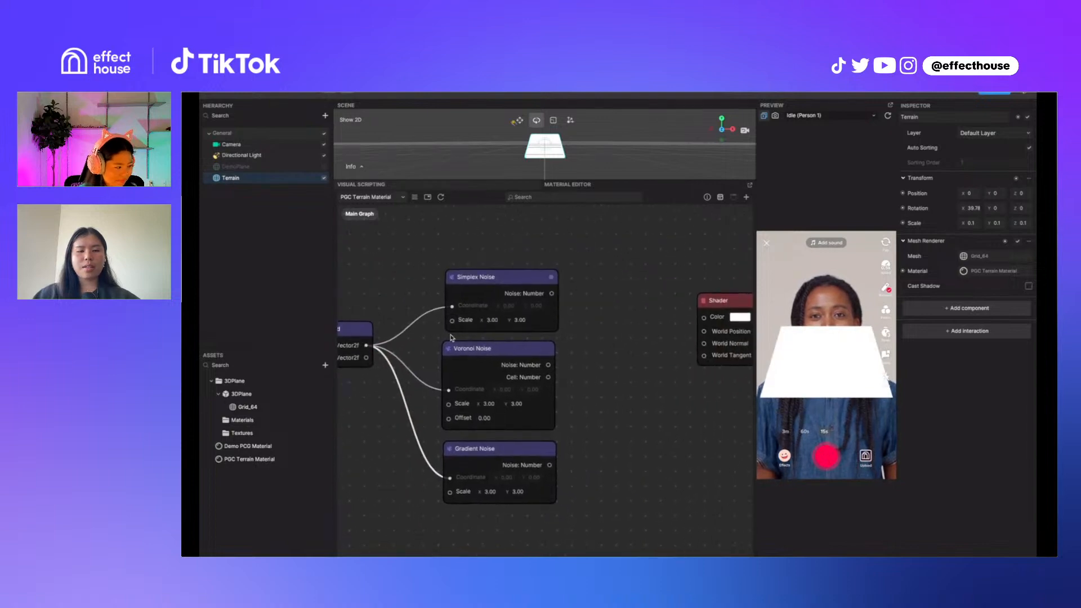
drag(401, 324, 446, 324)
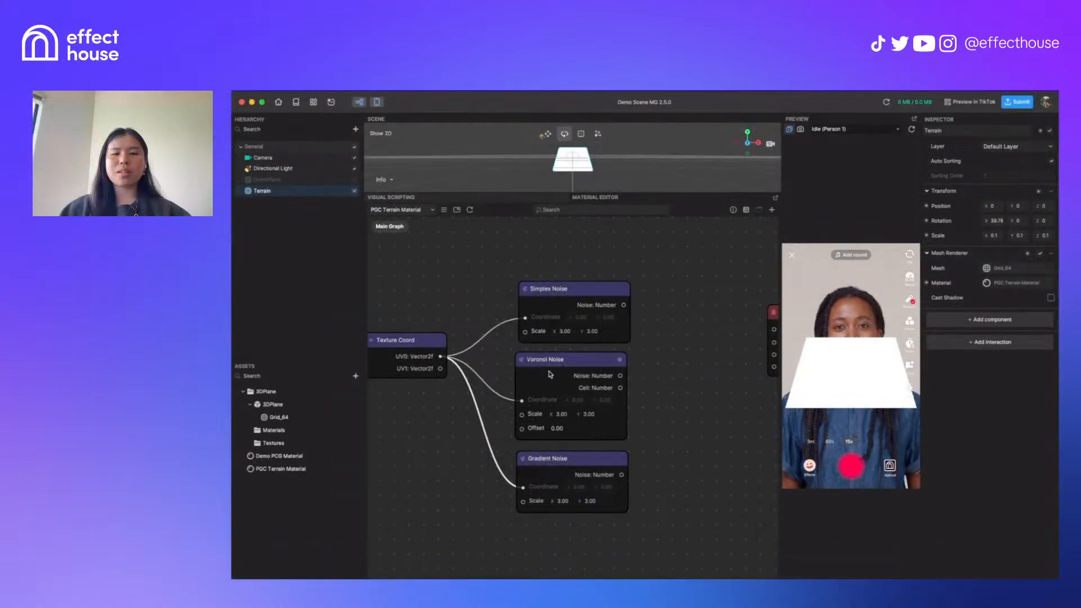
drag(397, 349, 404, 350)
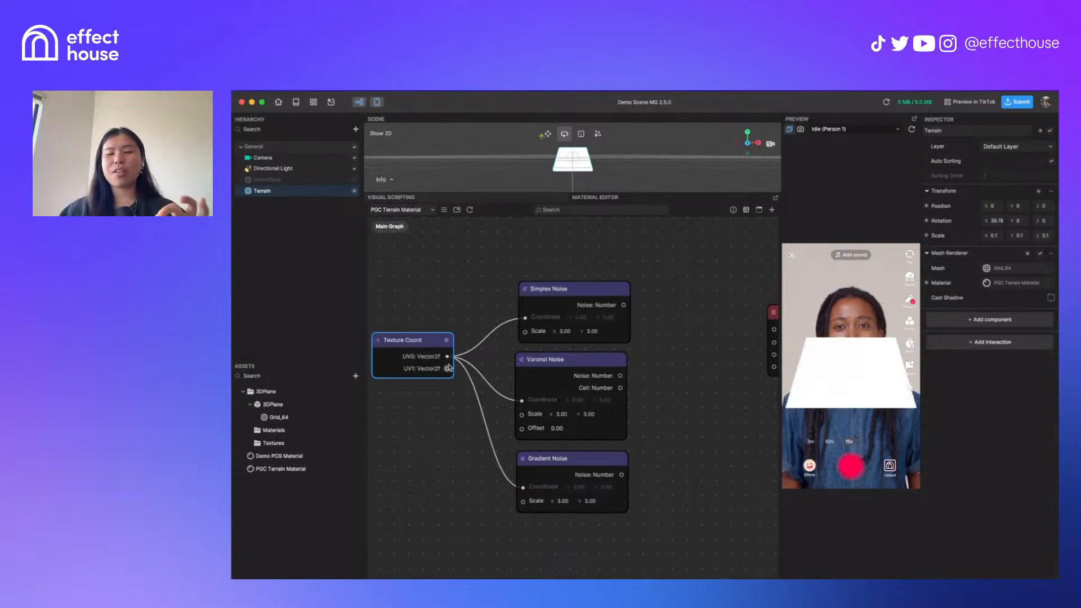
Shift the Simplex Noise node slightly towards Texture Coord and connect its Noise output to the Shader's Color input
click(582, 290)
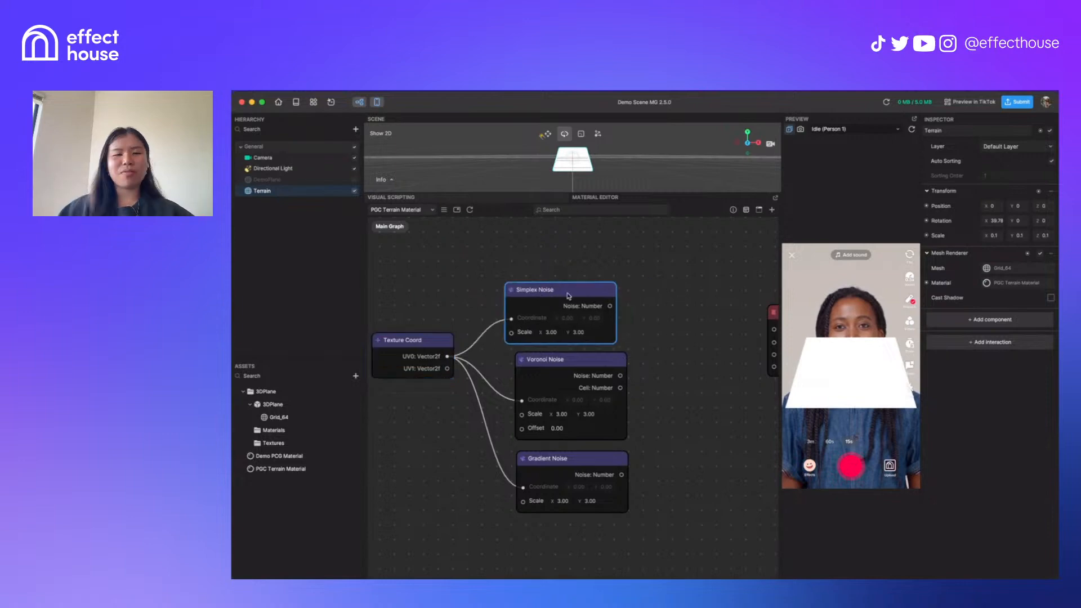
scroll(589, 310, right, 2)
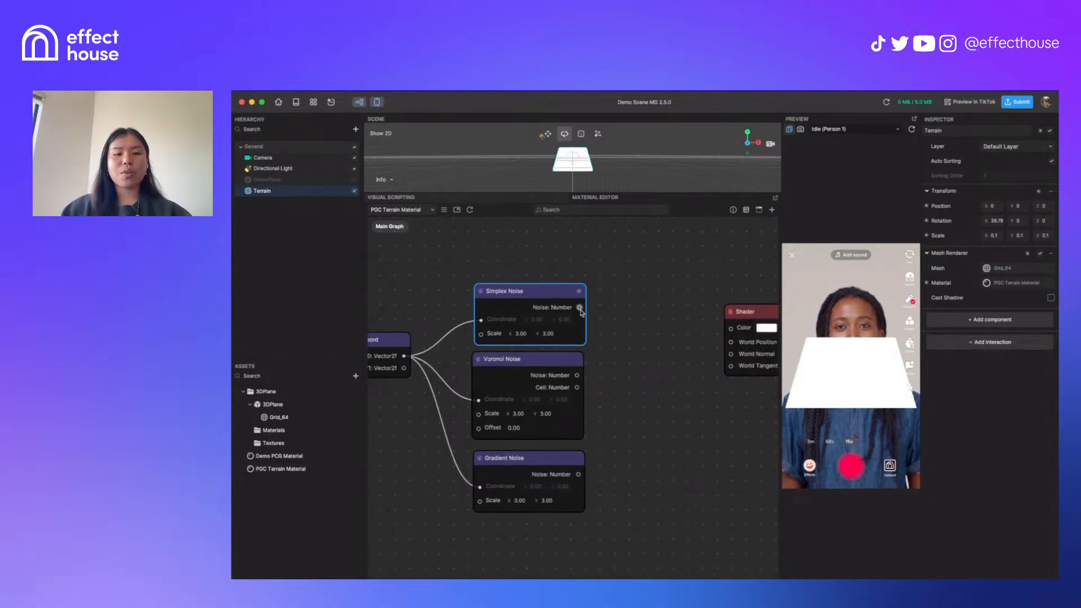
drag(580, 307, 630, 304)
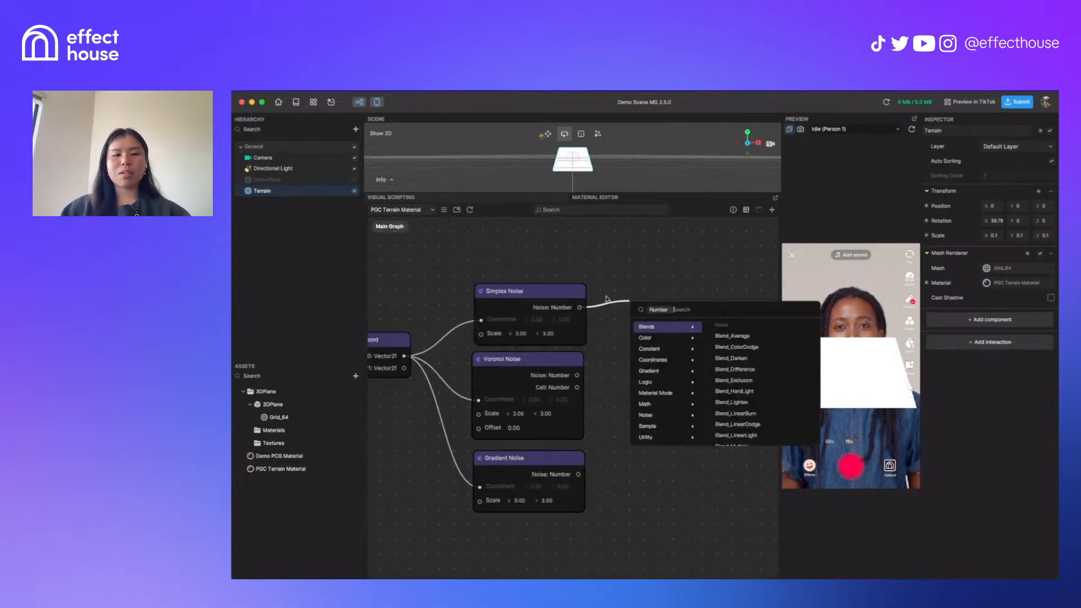
click(580, 310)
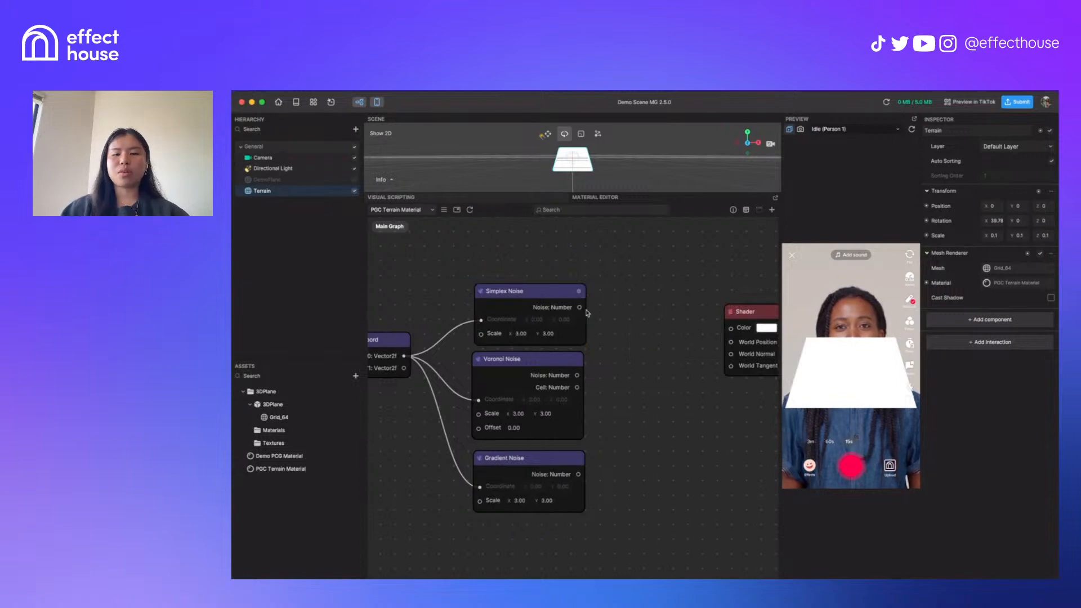
drag(579, 307, 731, 328)
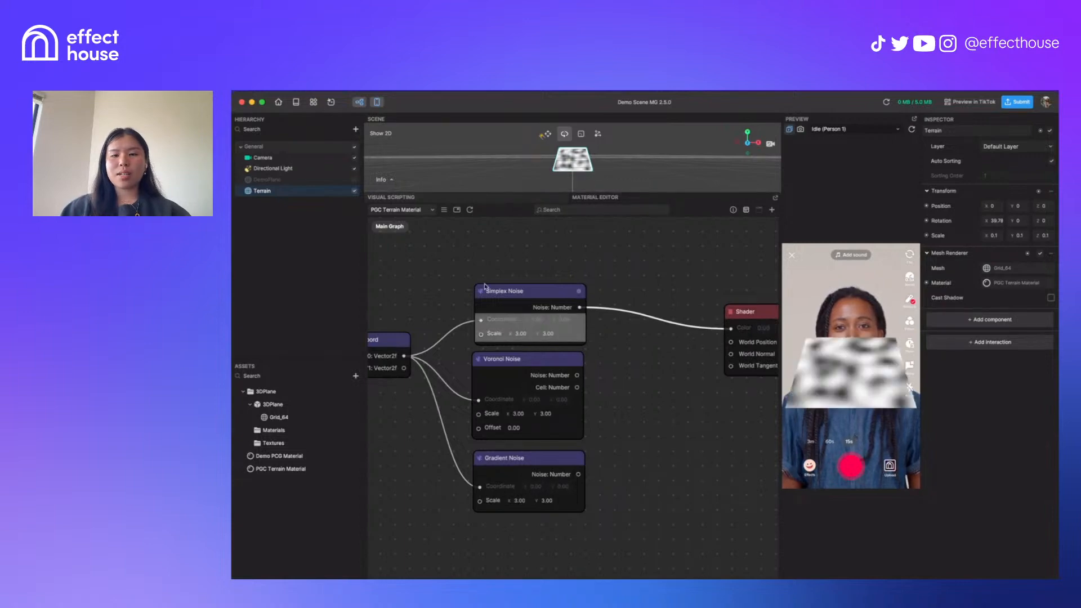
Feed the Voronoi Noise output and the Gradient Noise output in turn into the Shader's Color input to compare the patterns
scroll(498, 288, up, 3)
drag(655, 414, 543, 416)
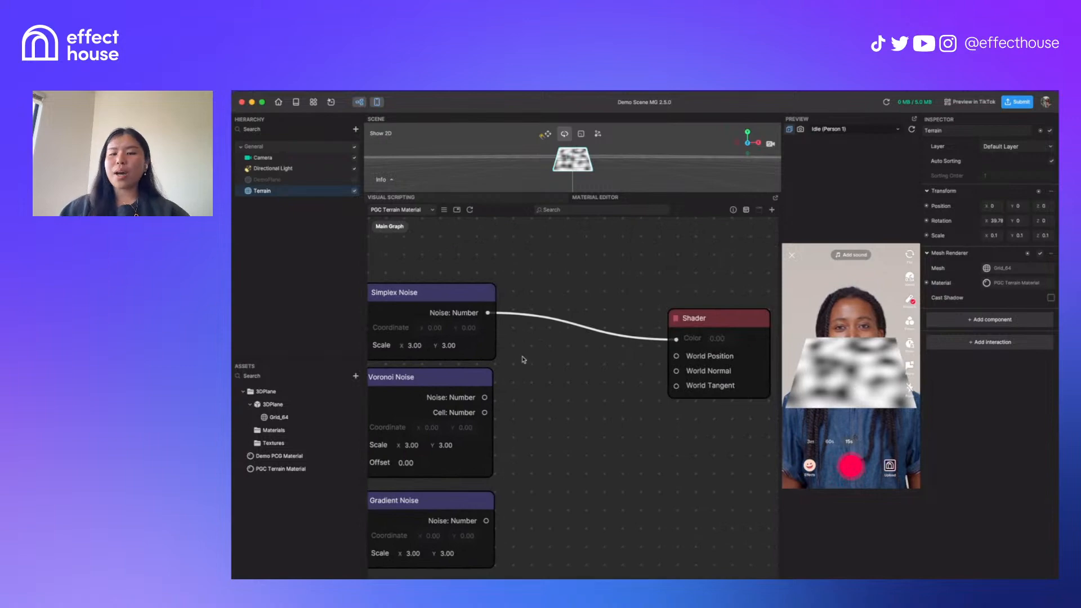
drag(523, 360, 567, 358)
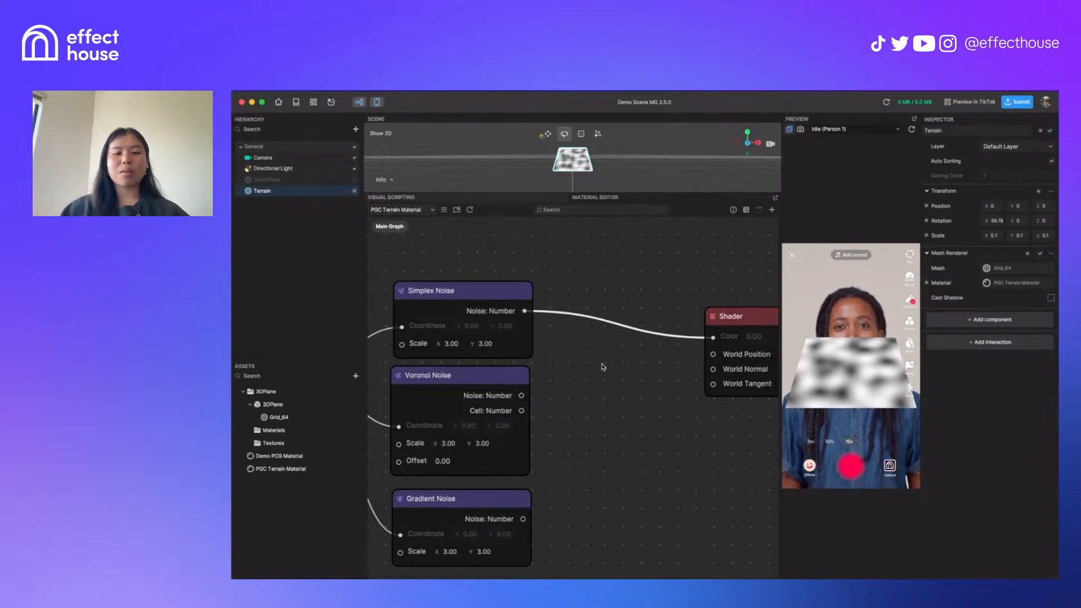
scroll(602, 367, down, 1)
middle_drag(603, 367, 640, 358)
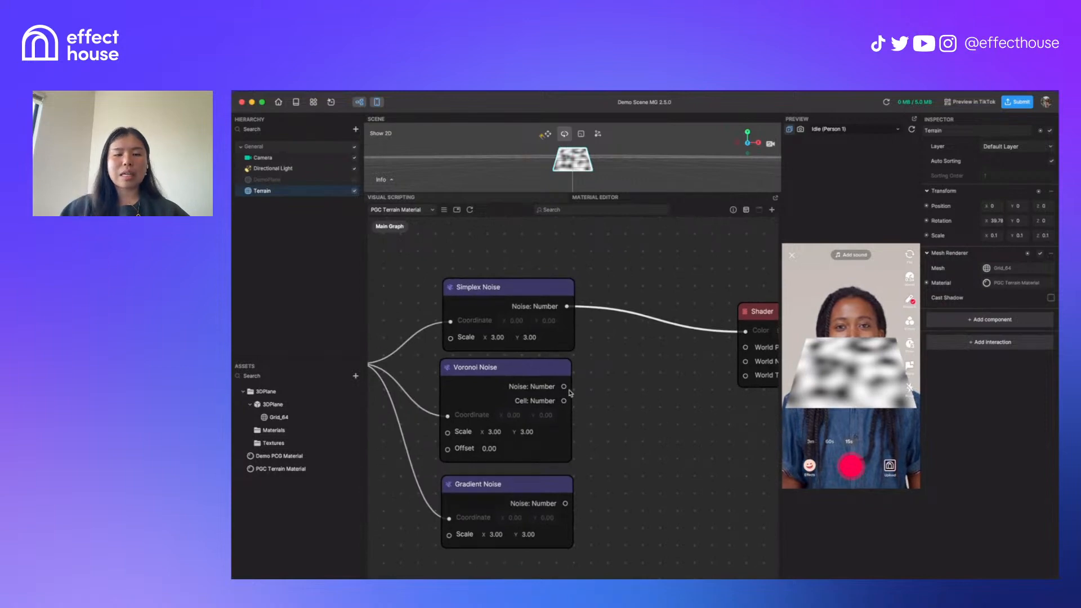
drag(564, 387, 746, 334)
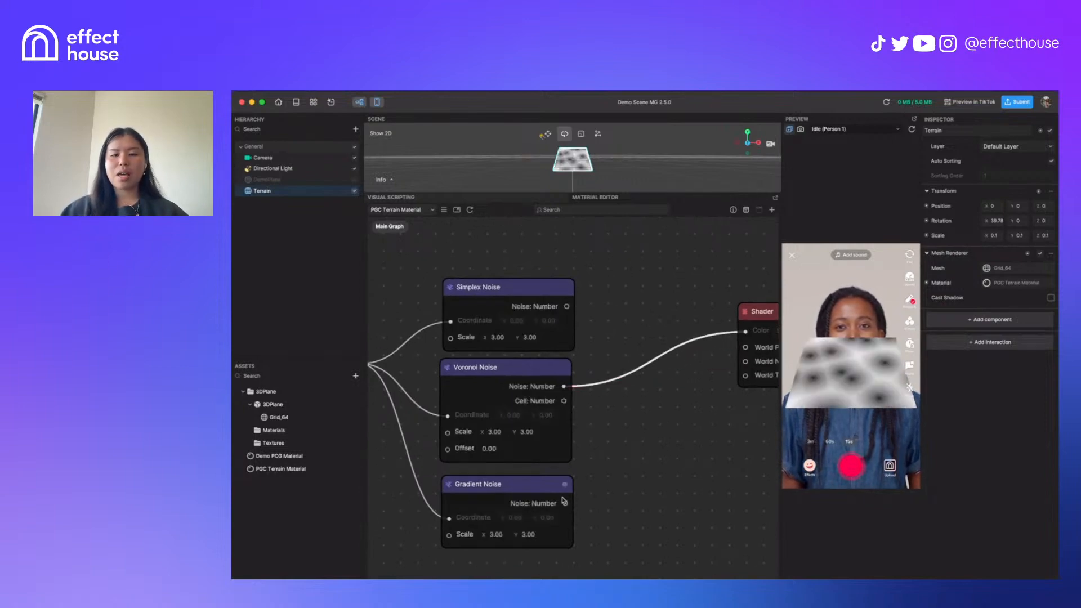
drag(565, 503, 745, 332)
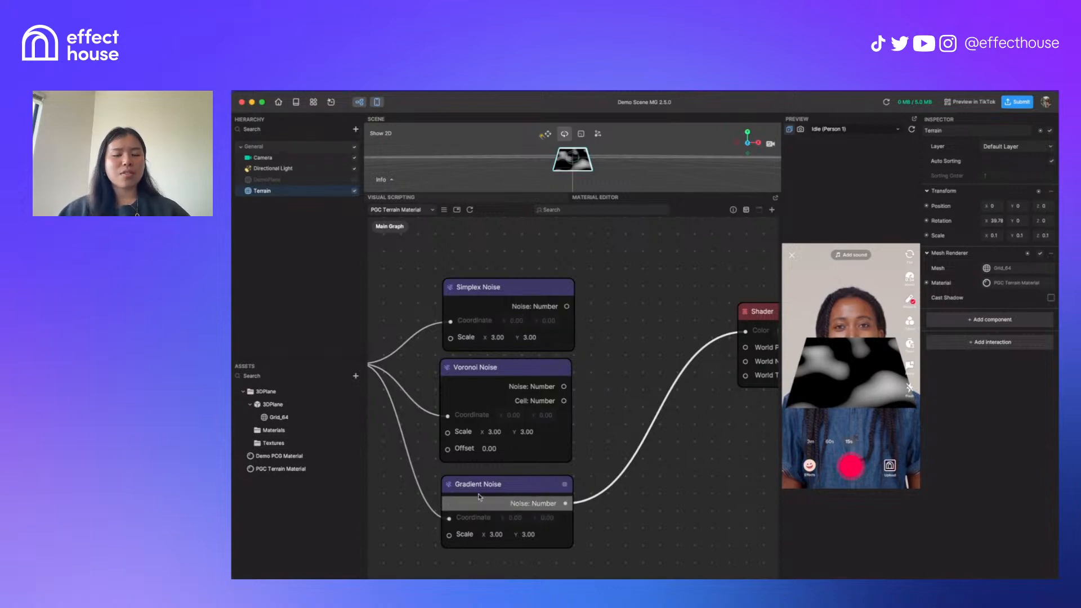
drag(518, 475, 519, 472)
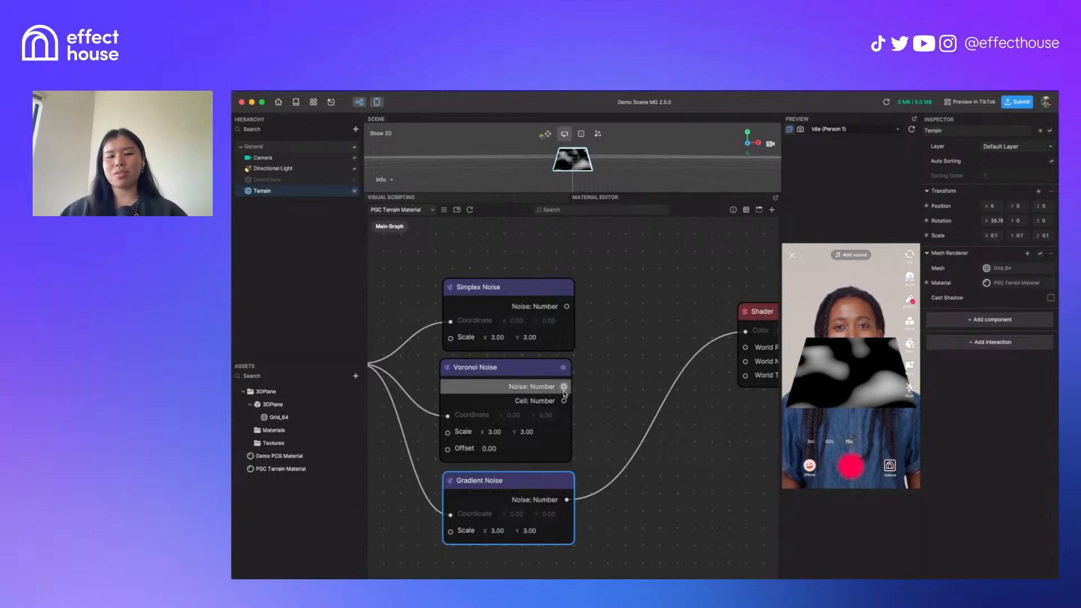
Preview the Voronoi Noise once more on the Shader's Color input and reconnect the Simplex Noise output there
drag(564, 386, 745, 334)
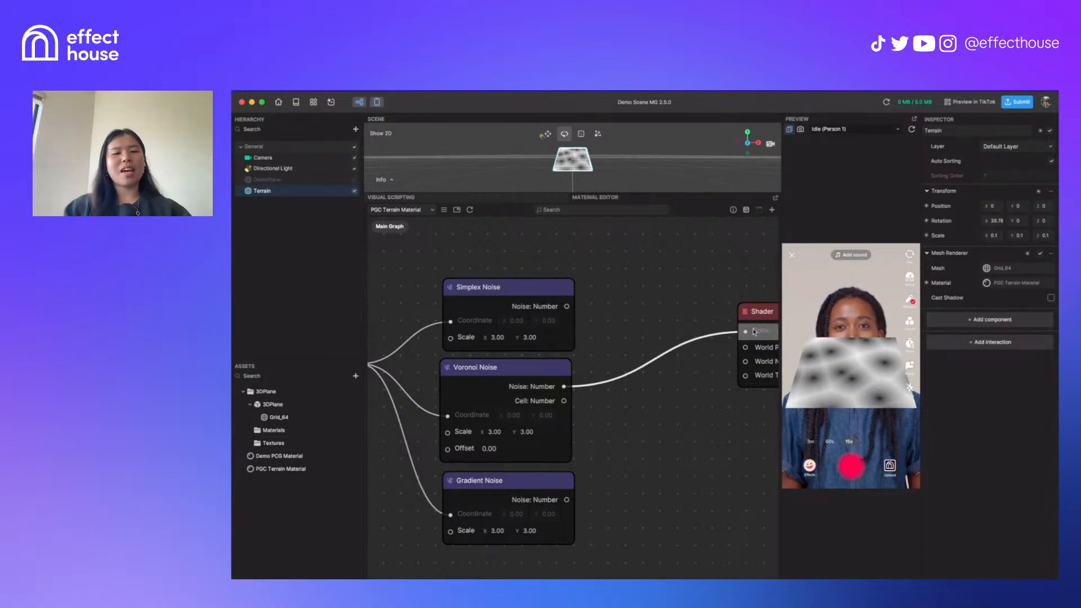
drag(566, 307, 746, 333)
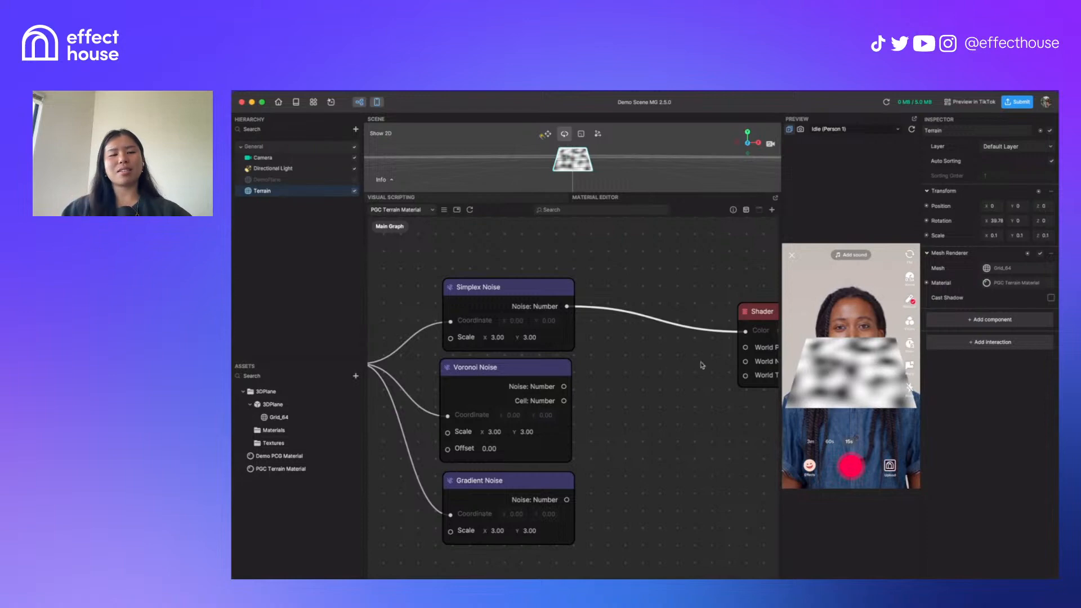
Move the Texture Coord node slightly lower and farther away from the three noise nodes
scroll(480, 361, left, 5)
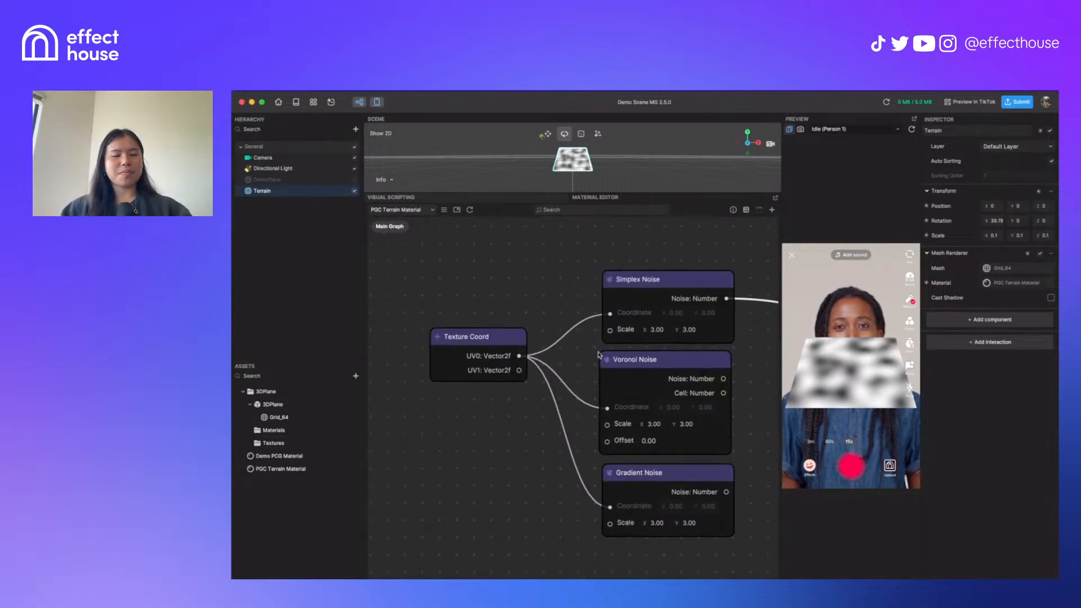
drag(477, 349, 467, 357)
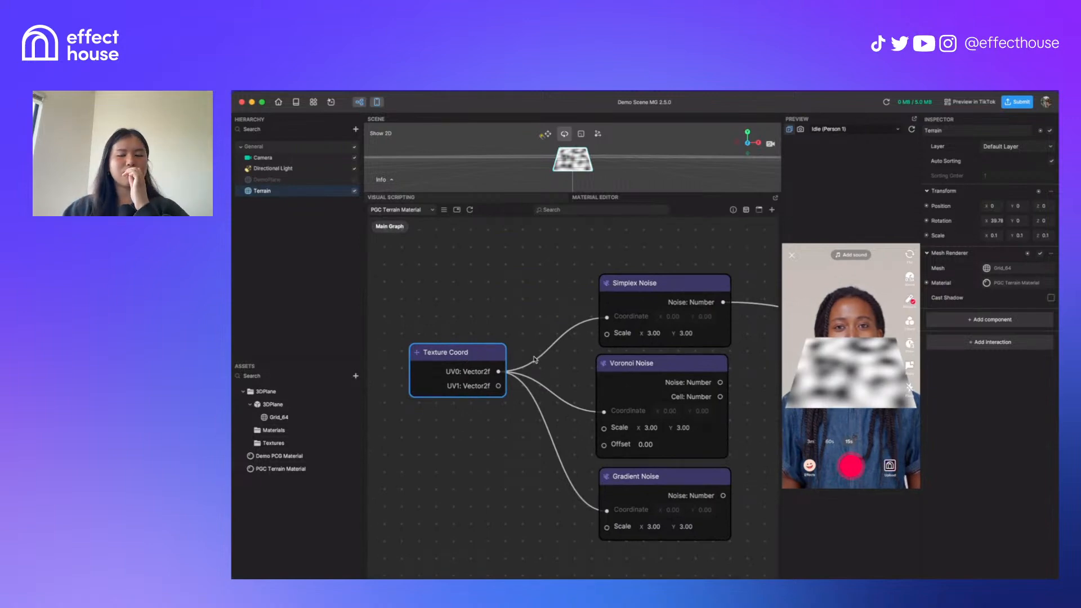
scroll(458, 442, right, 3)
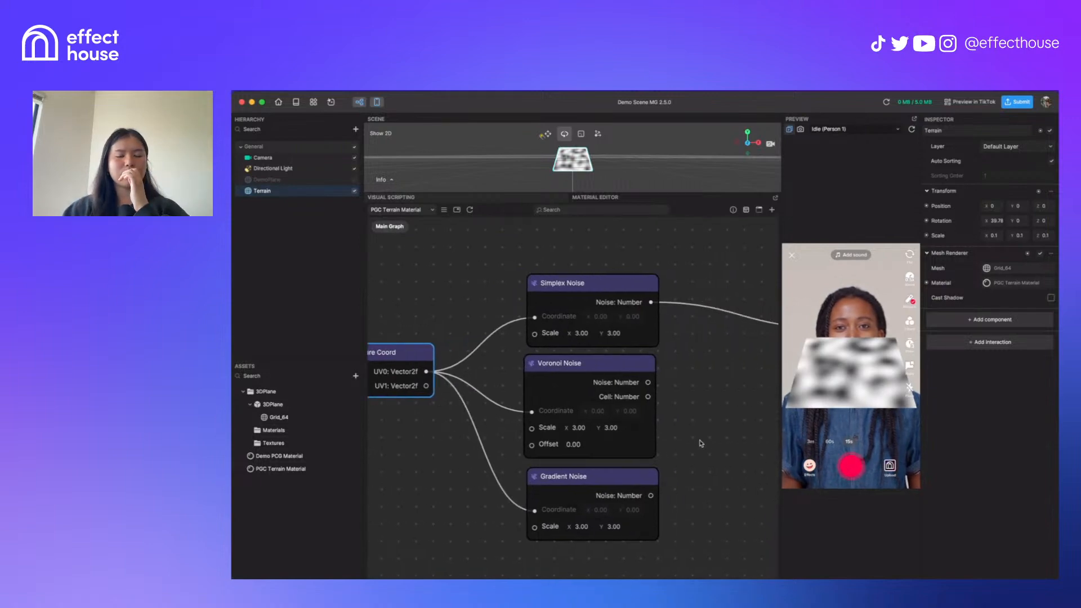
scroll(611, 441, right, 4)
scroll(749, 318, right, 1)
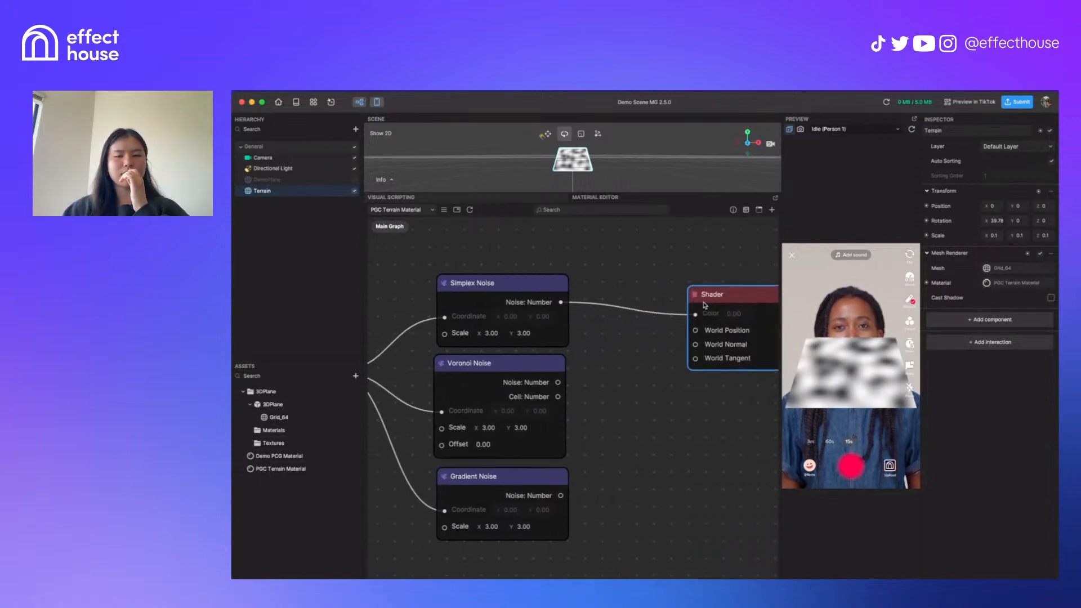
scroll(715, 295, left, 1)
scroll(742, 383, left, 3)
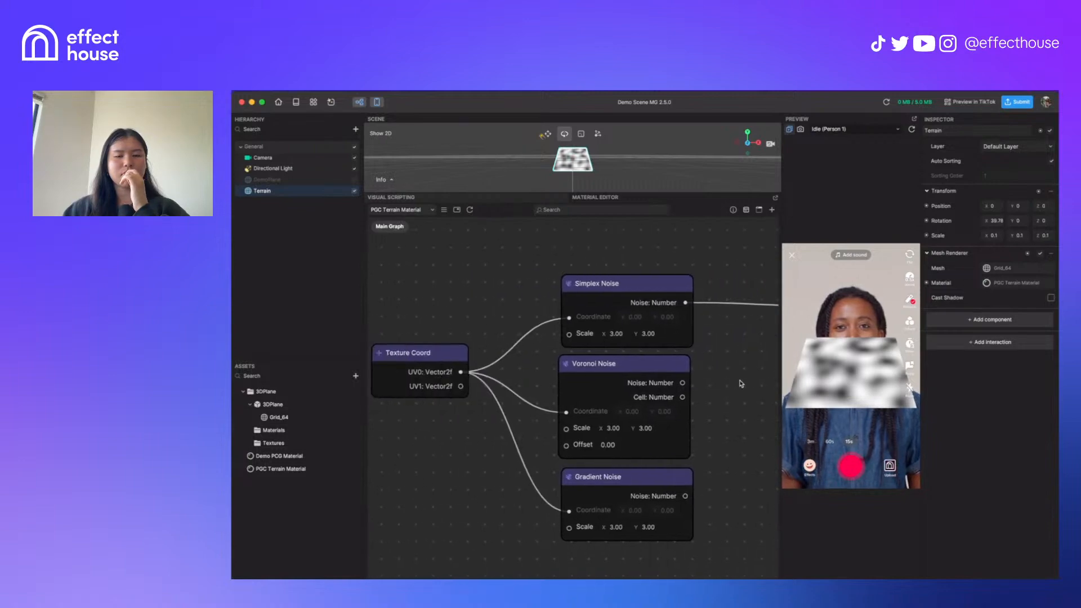
Move the Shader node down so it sits beside the gap between the Simplex and Voronoi Noise nodes
drag(741, 384, 663, 392)
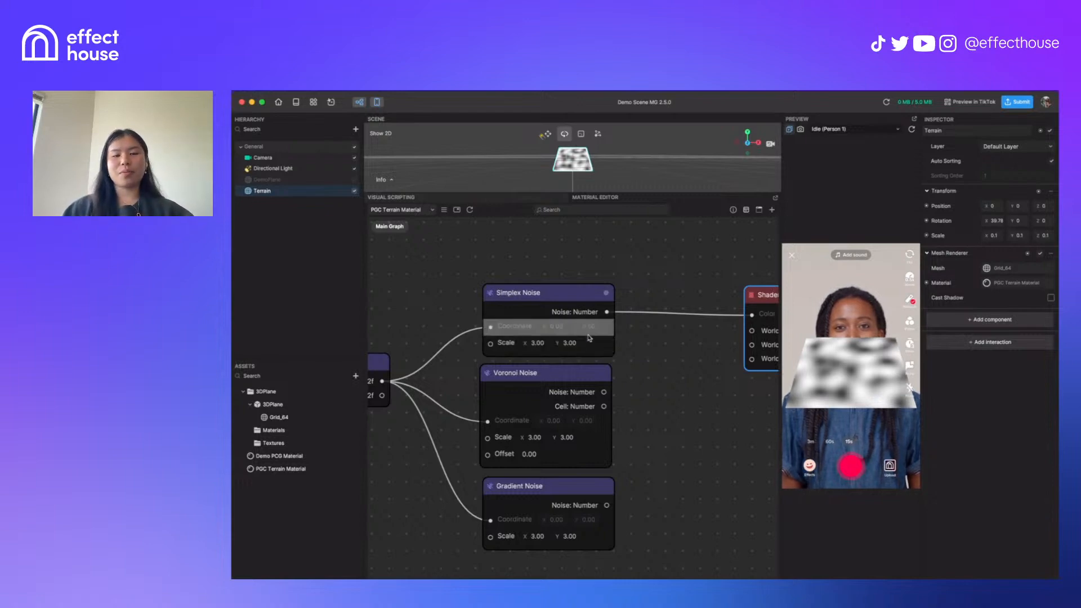
right_drag(642, 391, 603, 360)
click(700, 353)
scroll(700, 353, down, 3)
click(722, 300)
drag(723, 300, 732, 333)
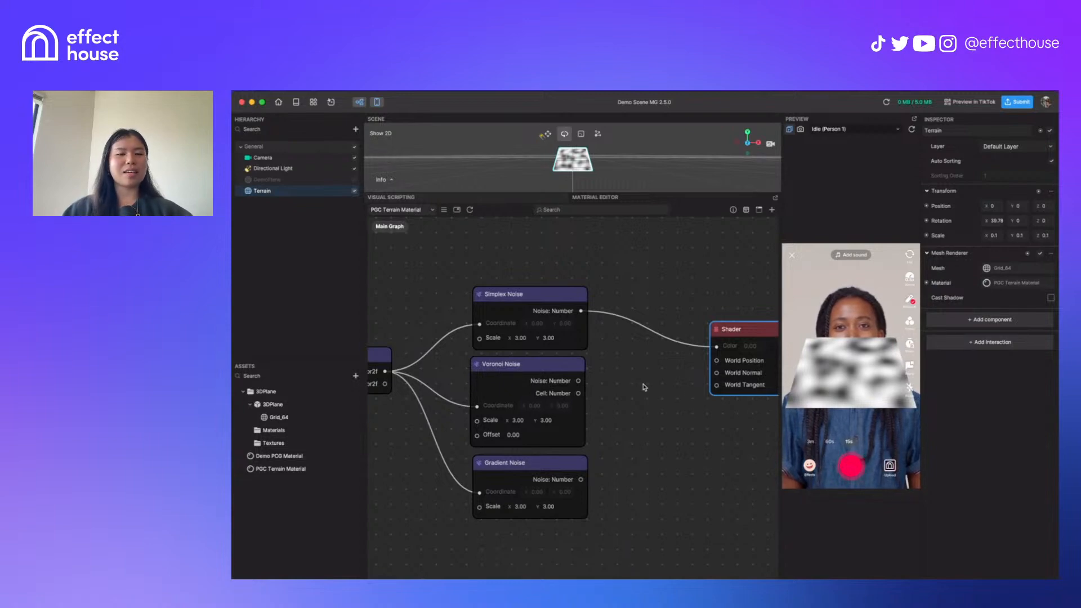
Set the Simplex Noise node's Scale to 10 in both X and Y
scroll(506, 355, left, 5)
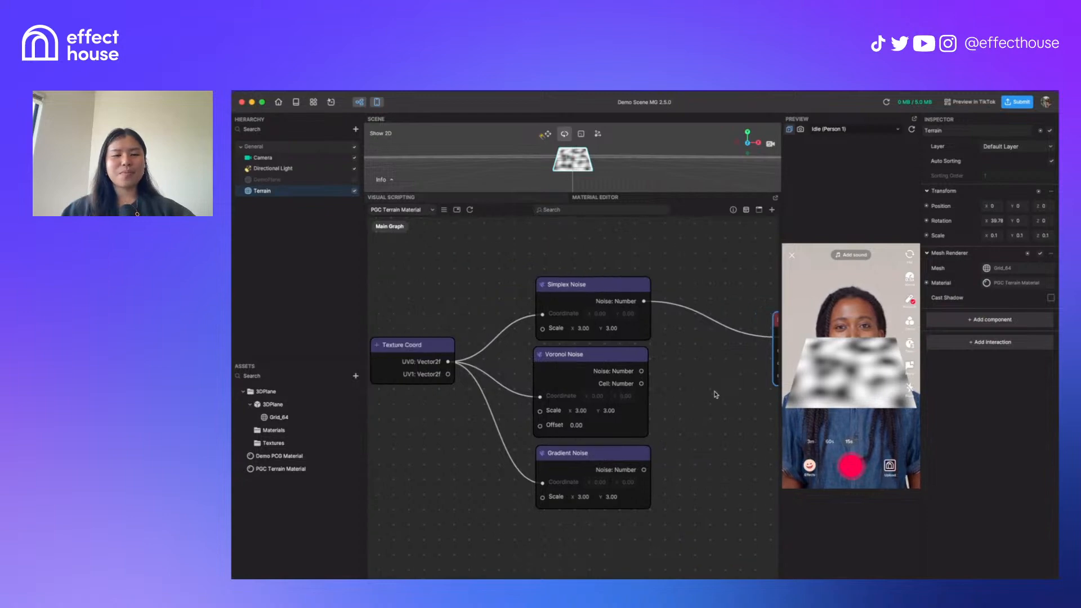
scroll(466, 351, right, 5)
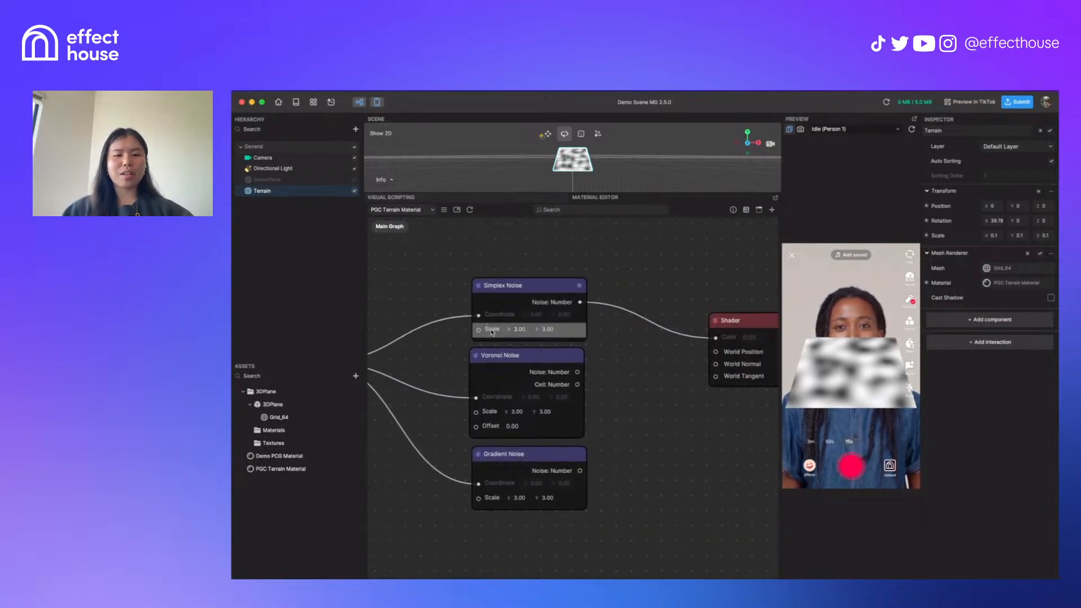
double_click(514, 331)
scroll(514, 329, up, 5)
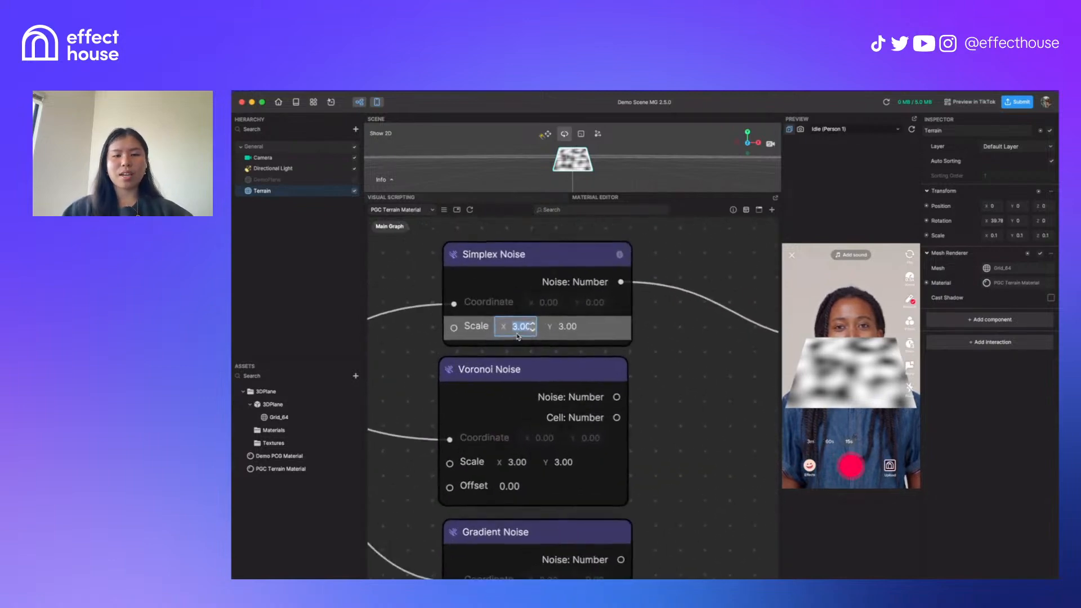
text(10)
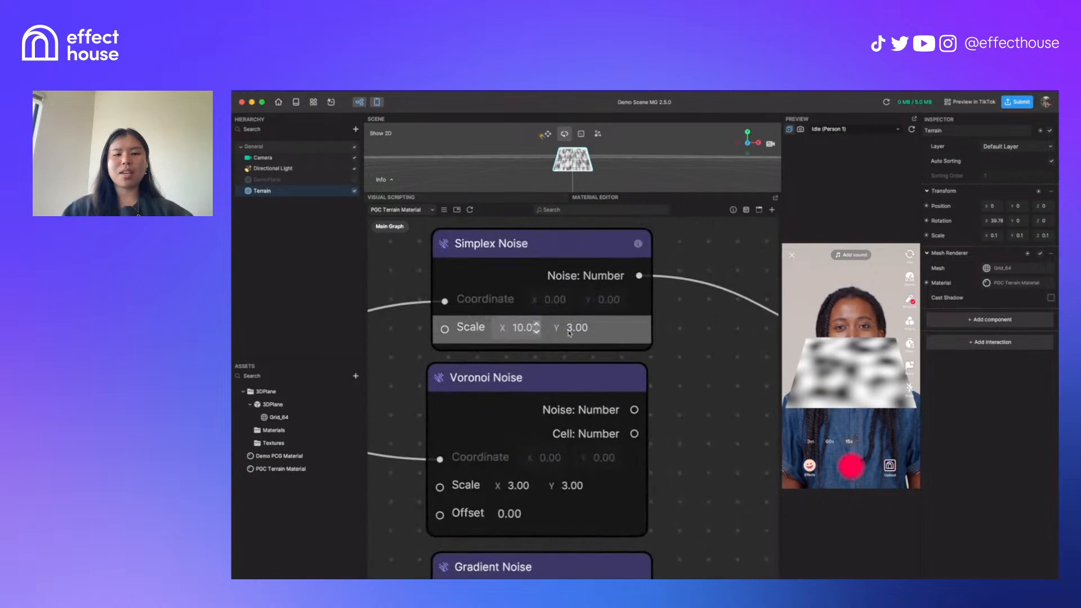
click(570, 328)
text(10)
key(Return)
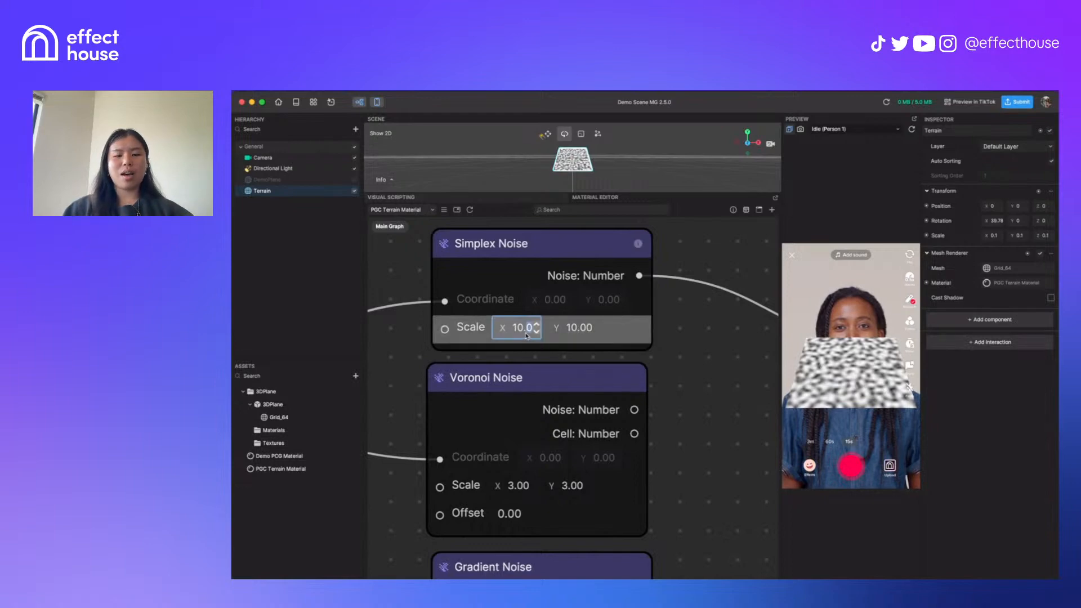
Set the Simplex Noise node's Scale back to 3 in both X and Y
text(3)
key(Tab)
text(3)
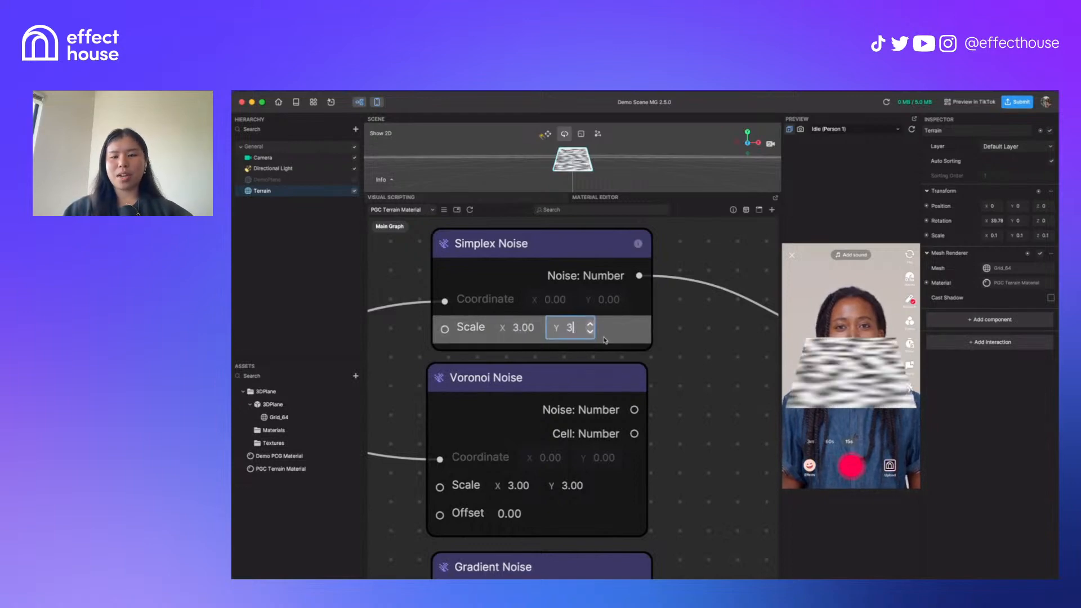
click(715, 371)
Add a Lerp node to the graph between the noise nodes and the Shader node
scroll(715, 371, down, 5)
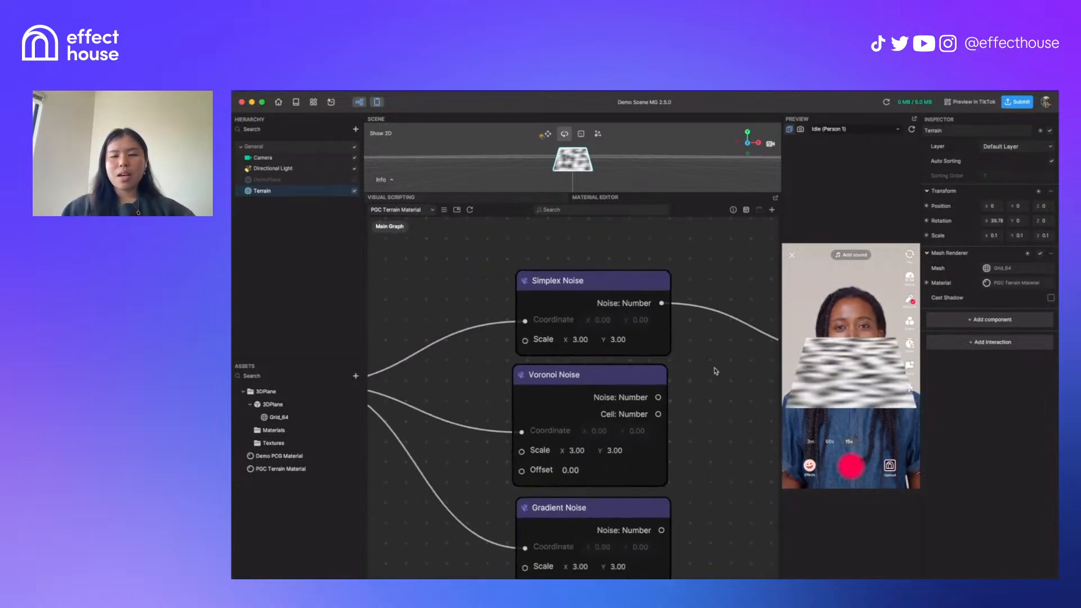
scroll(716, 371, down, 1)
drag(715, 371, 588, 363)
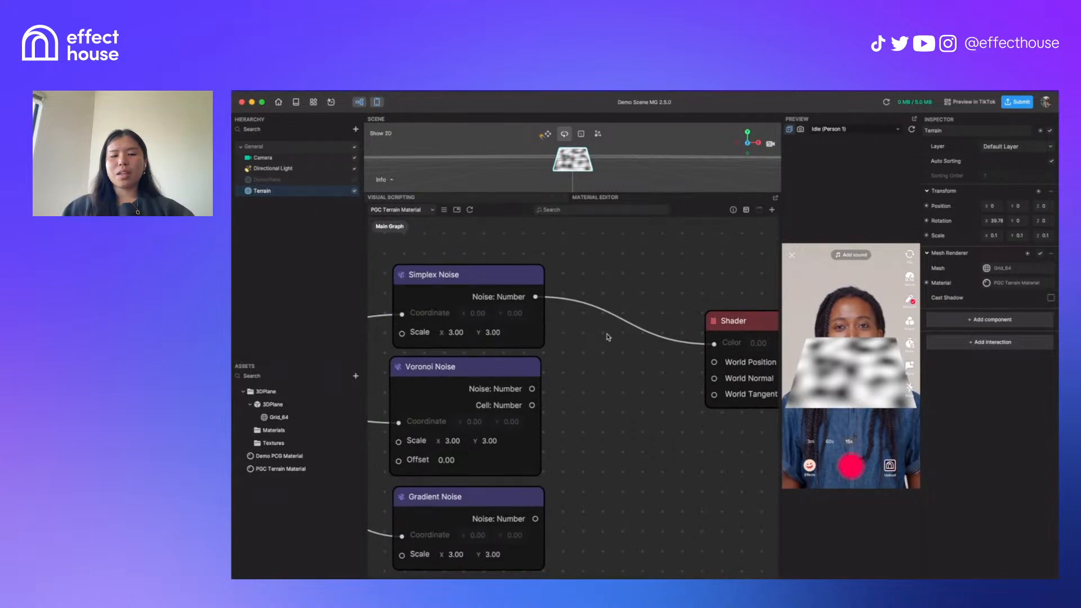
right_click(608, 337)
click(628, 344)
text(lerp)
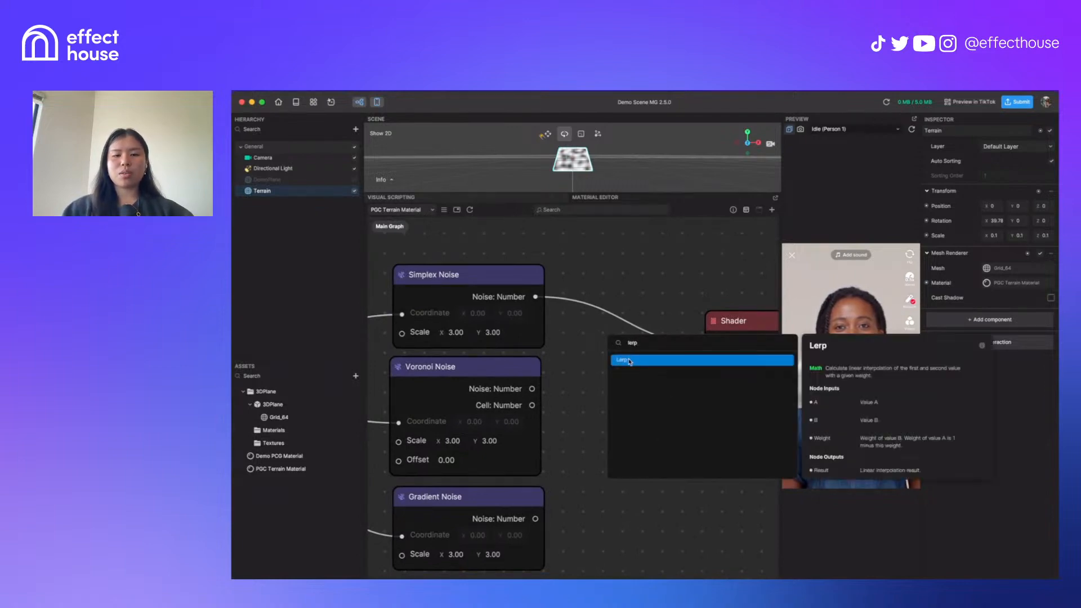
key(Return)
Move the Shader node farther from the noise nodes and shift the Lerp node into the gap between them
drag(666, 345, 698, 270)
scroll(619, 321, right, 5)
click(610, 307)
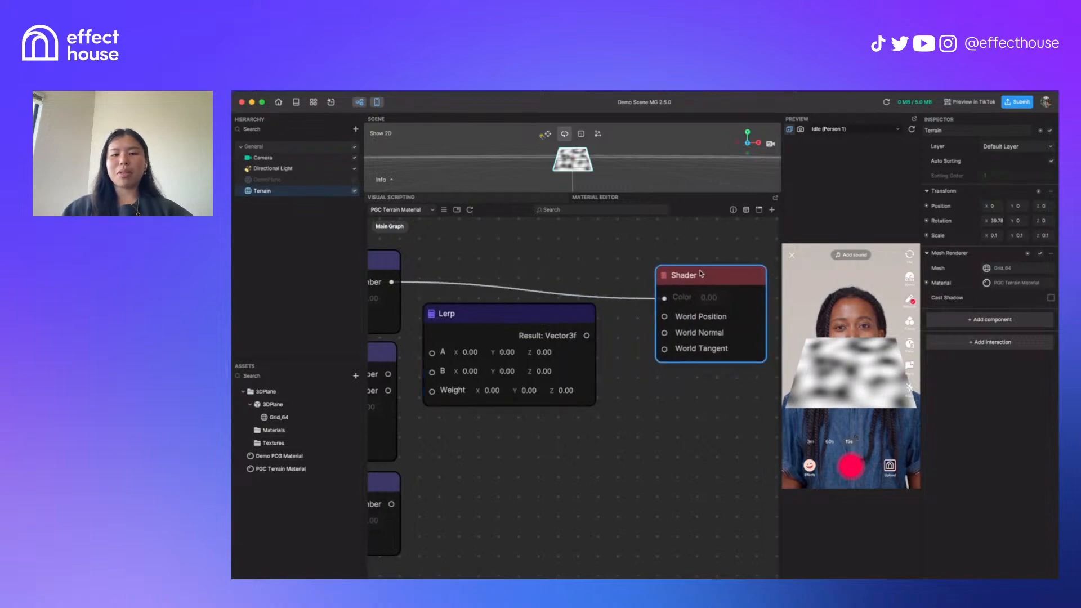
drag(524, 318, 550, 318)
scroll(441, 331, left, 4)
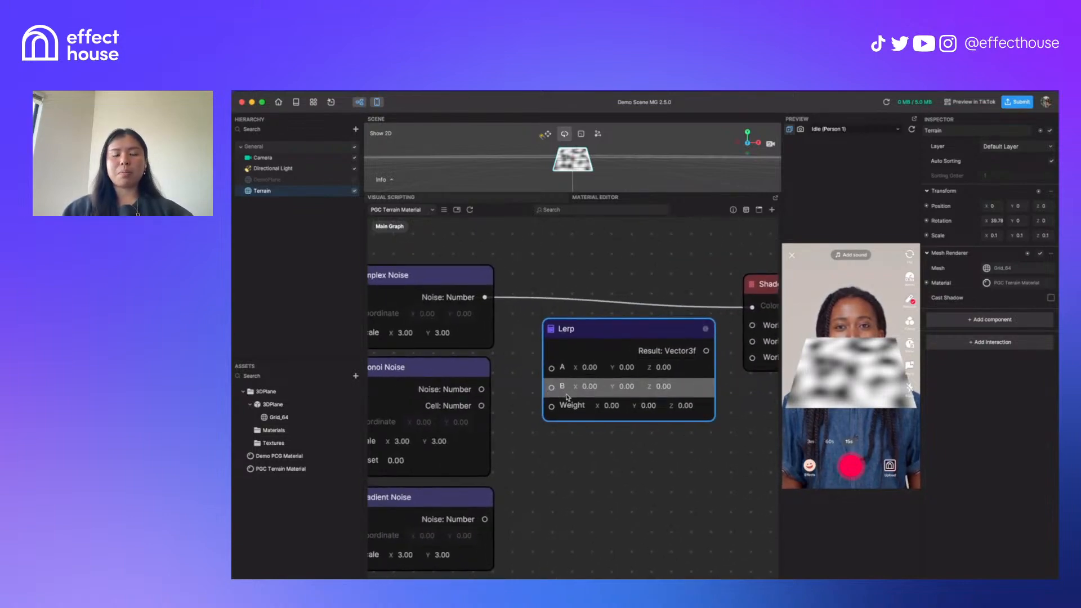
Connect the Simplex Noise output to the Lerp node's A input and the Voronoi Noise output to its B input
scroll(563, 361, left, 3)
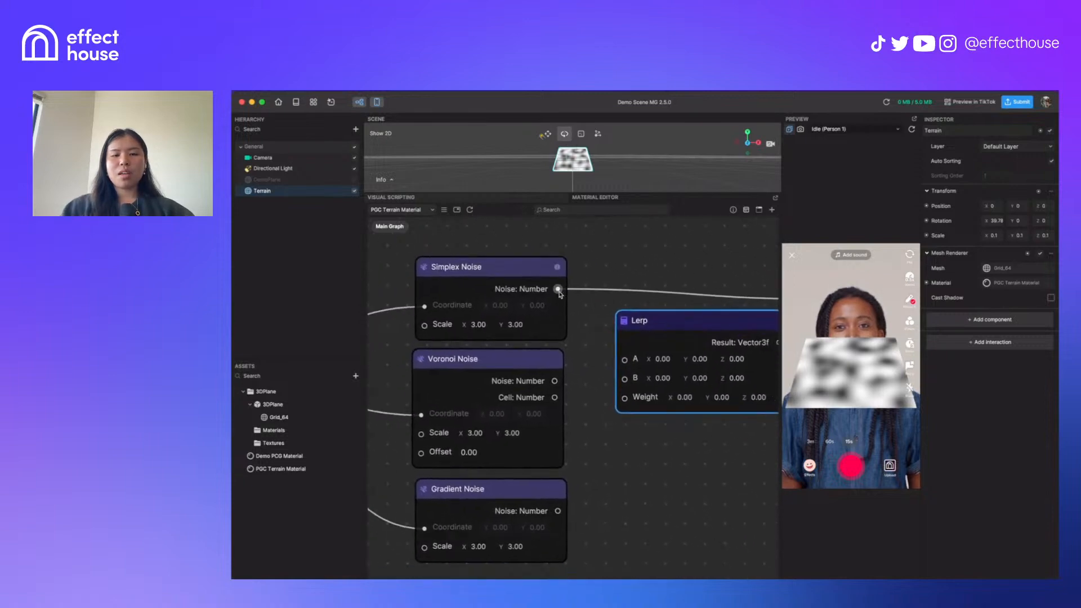
drag(557, 289, 624, 360)
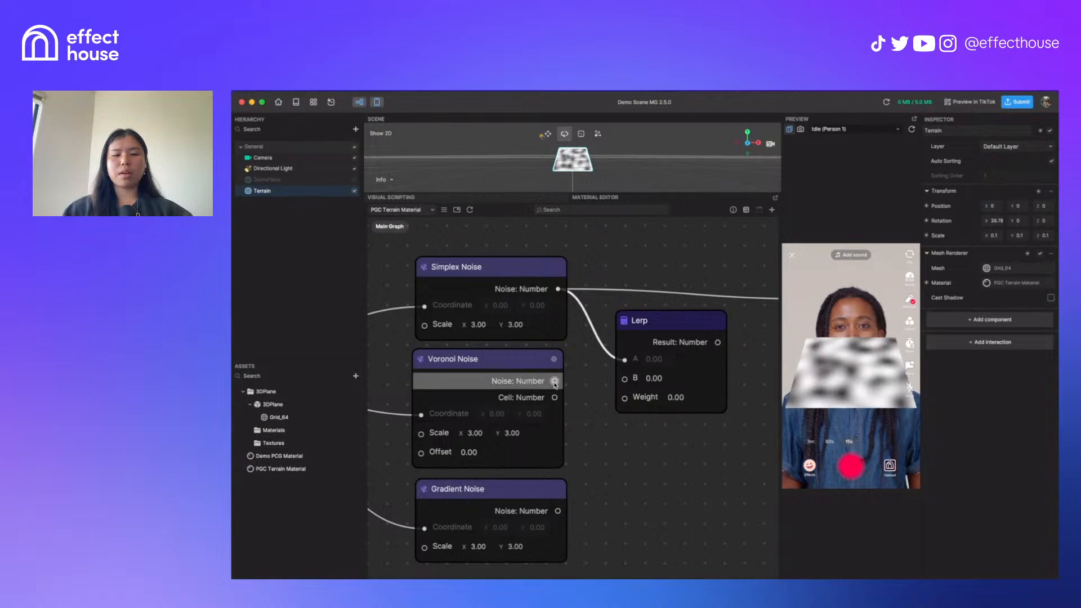
drag(555, 386, 624, 378)
Connect the Lerp result to the Shader's Color input and move the Lerp node slightly up toward the Shader
scroll(603, 415, right, 5)
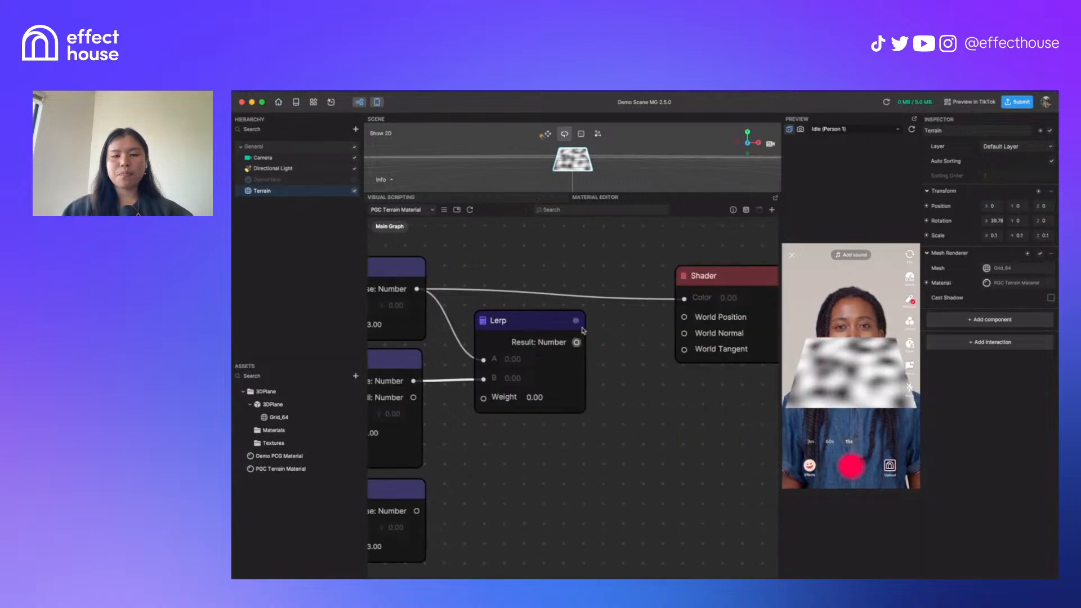
drag(576, 343, 684, 299)
drag(538, 323, 560, 293)
middle_drag(523, 422, 628, 435)
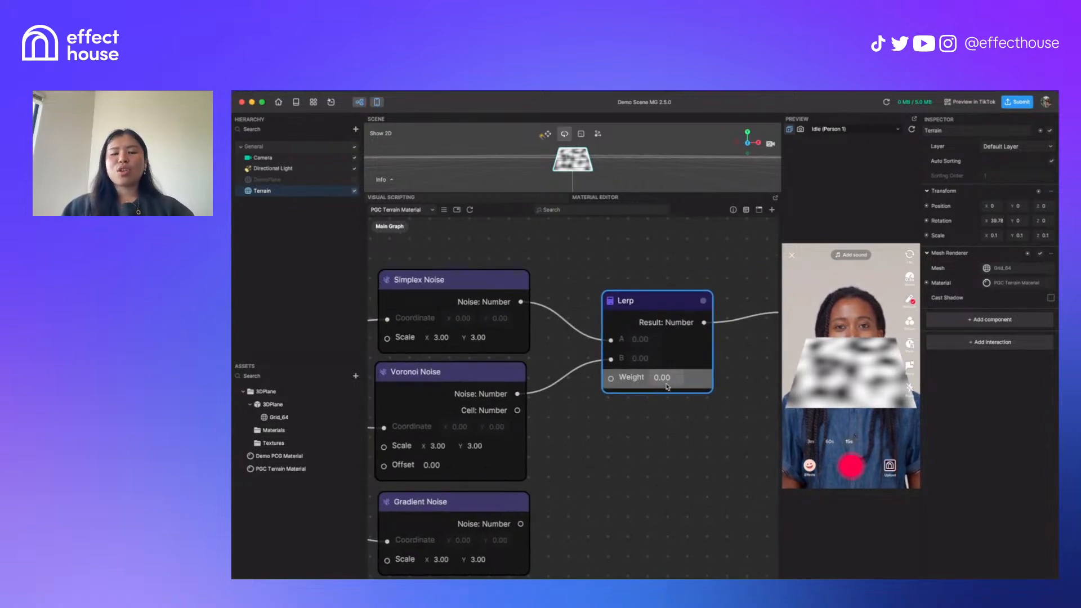
Set the Lerp node's Weight to 1
middle_drag(427, 296, 459, 297)
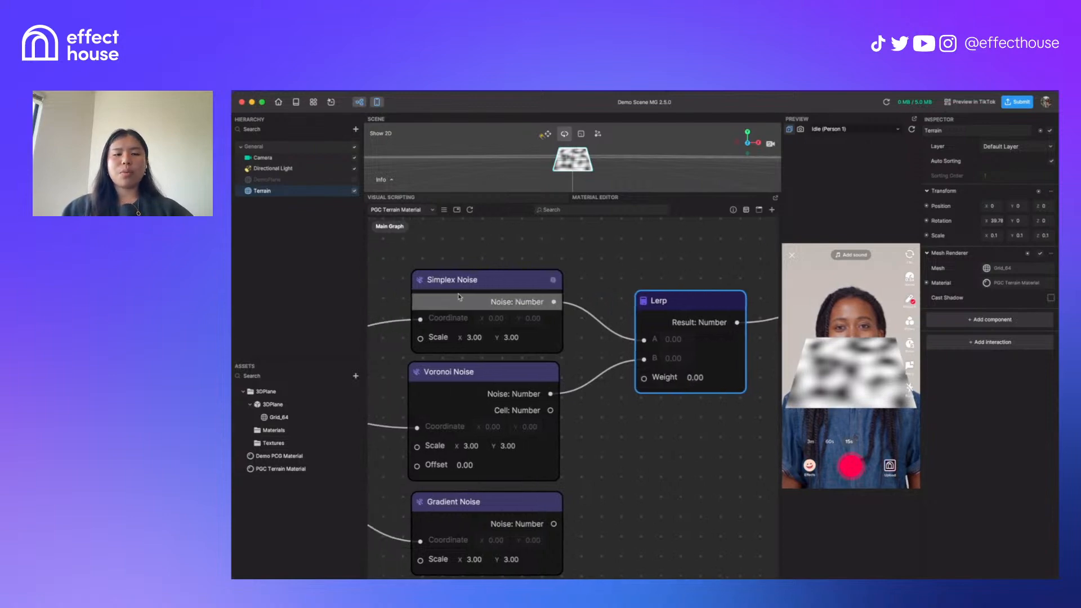
middle_drag(619, 464, 479, 489)
click(557, 403)
text(1)
key(Return)
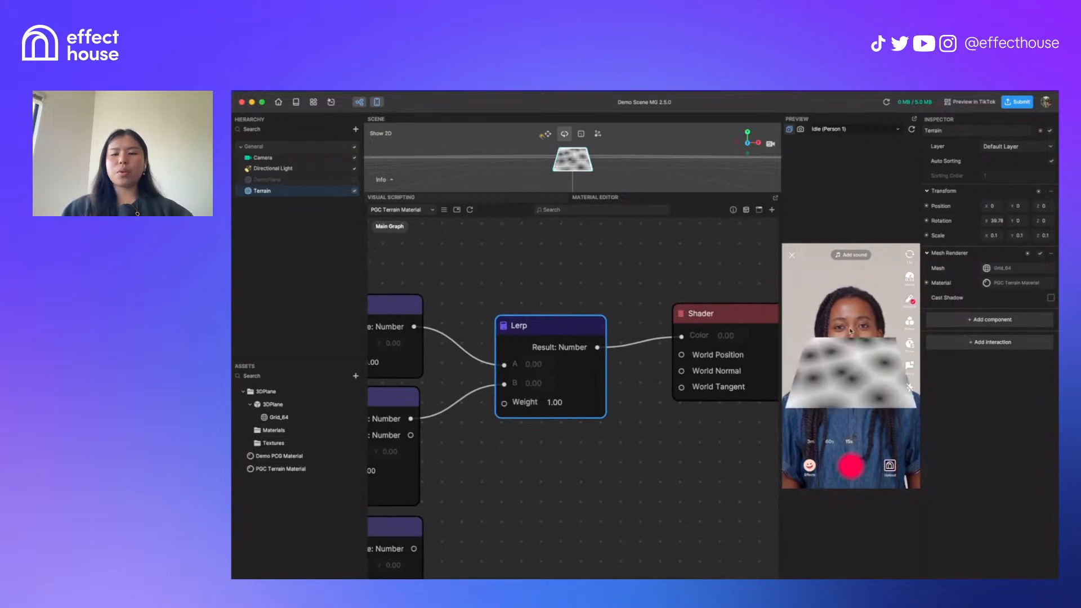
Set the Lerp node's Weight to 0.5 to blend both noises equally
double_click(570, 406)
text(.5)
key(Return)
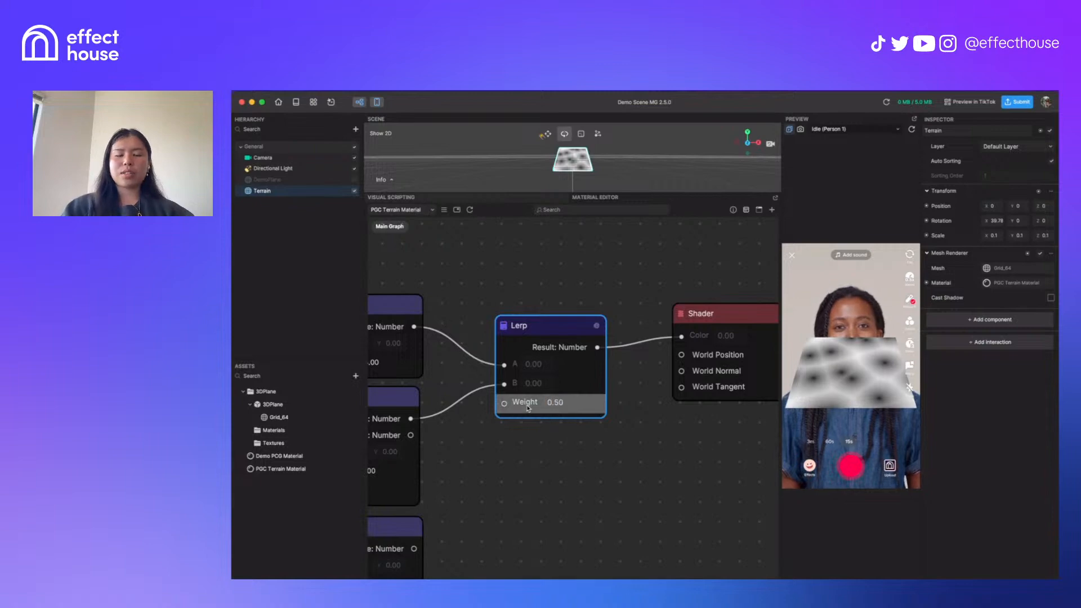
scroll(530, 410, up, 5)
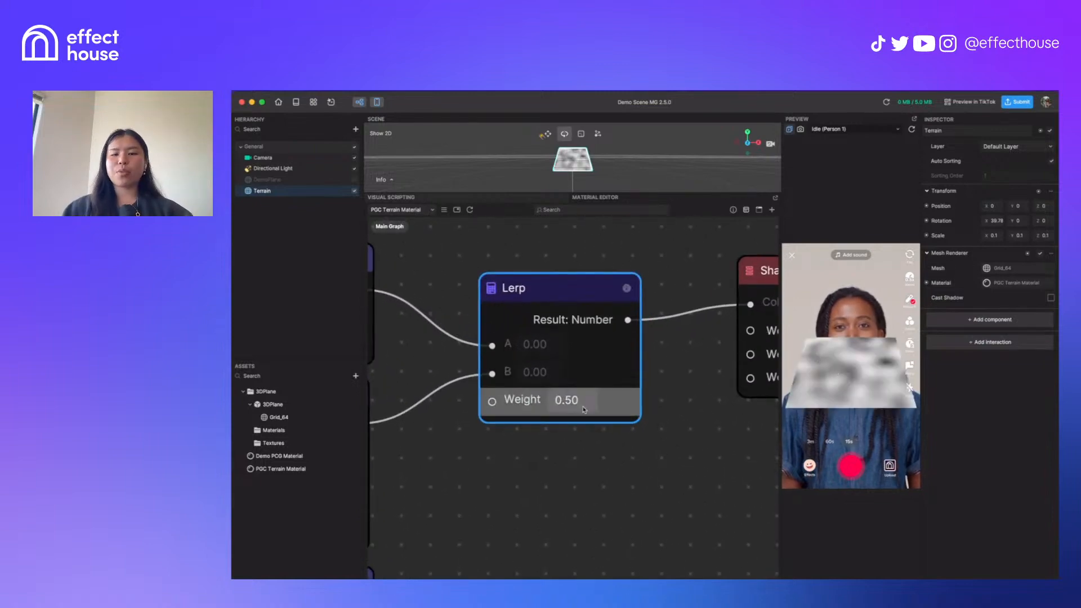
Delete the Gradient Noise node and move the Texture Coord node closer to the remaining two noise nodes
scroll(535, 448, down, 3)
drag(534, 449, 714, 450)
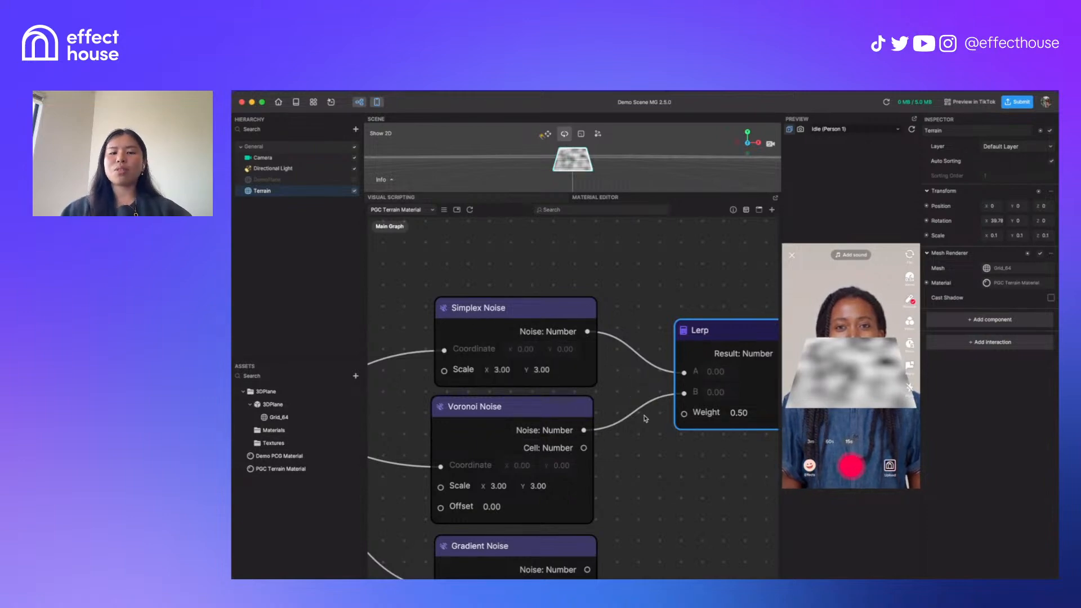
scroll(618, 427, down, 5)
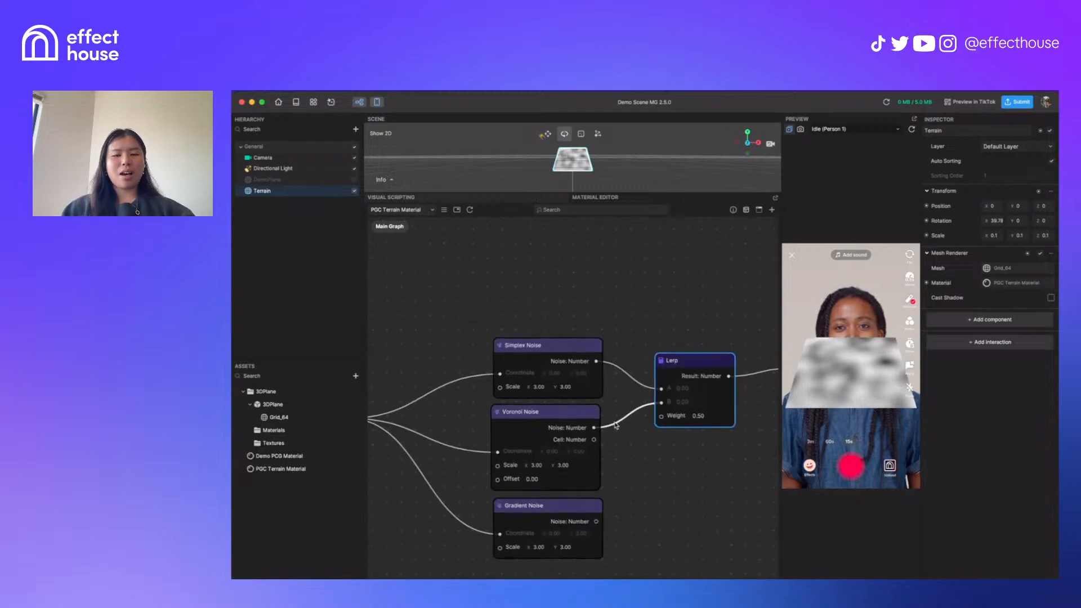
middle_drag(630, 467, 672, 470)
click(634, 491)
key(Delete)
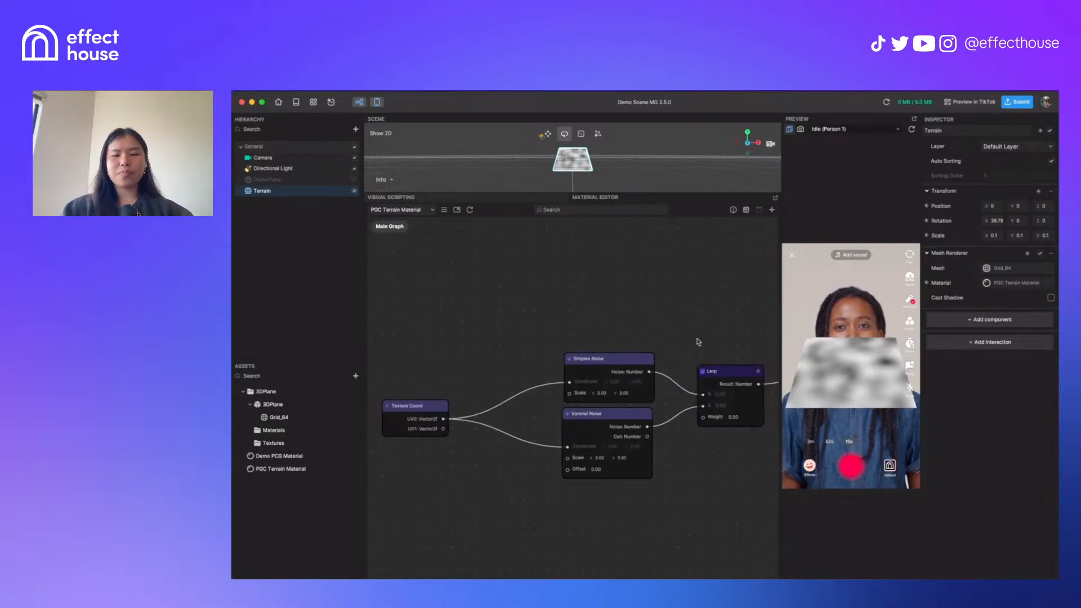
drag(416, 411, 450, 404)
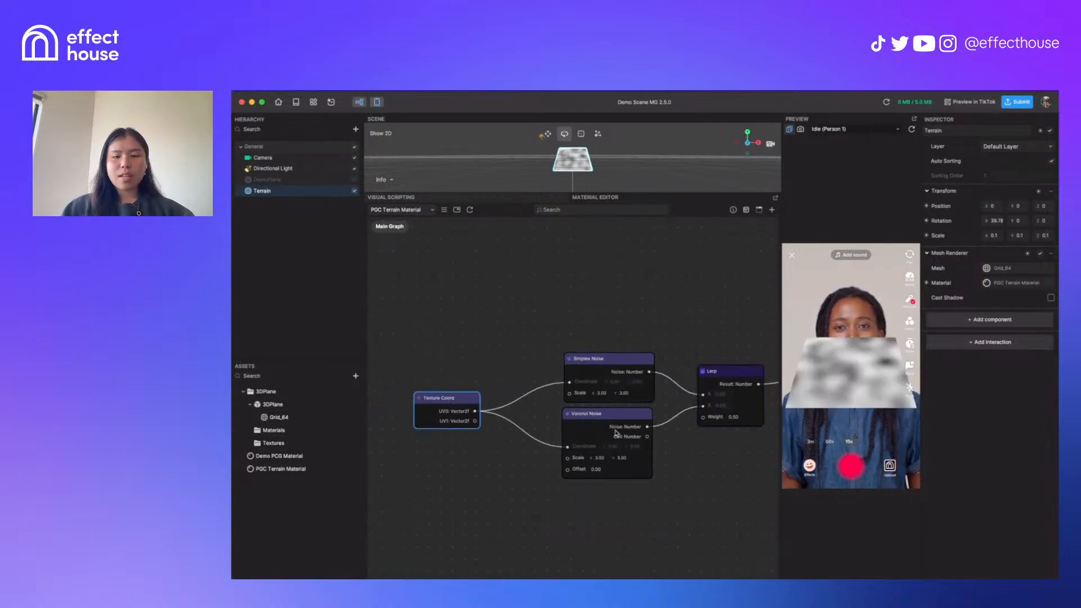
Examine the Demo PCG Material's exposed properties for noise, terrain height, colouring and water
middle_drag(681, 457, 532, 457)
click(280, 457)
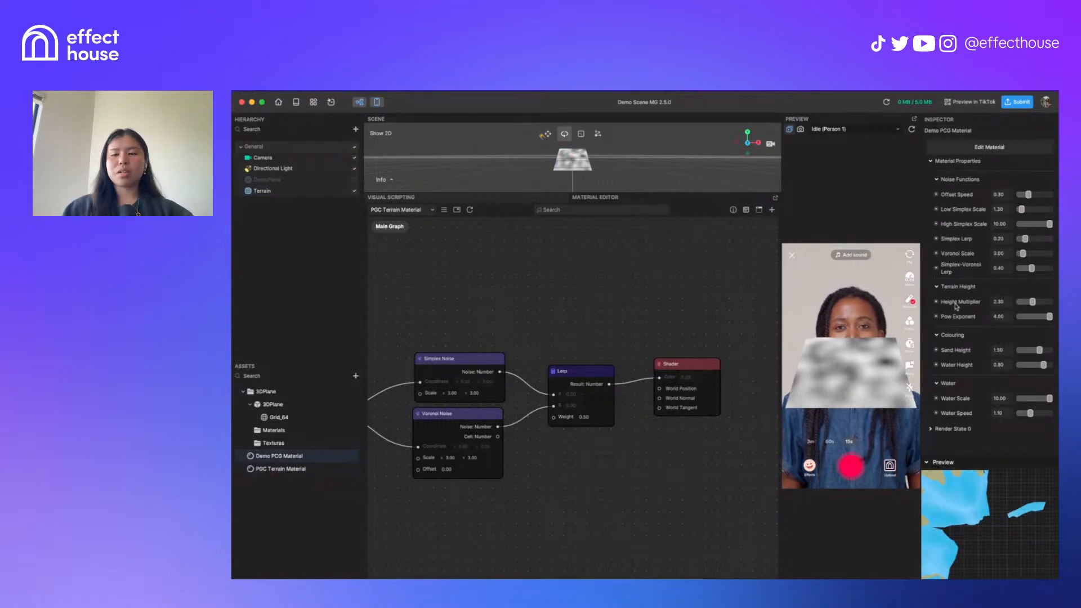
middle_drag(465, 322, 517, 299)
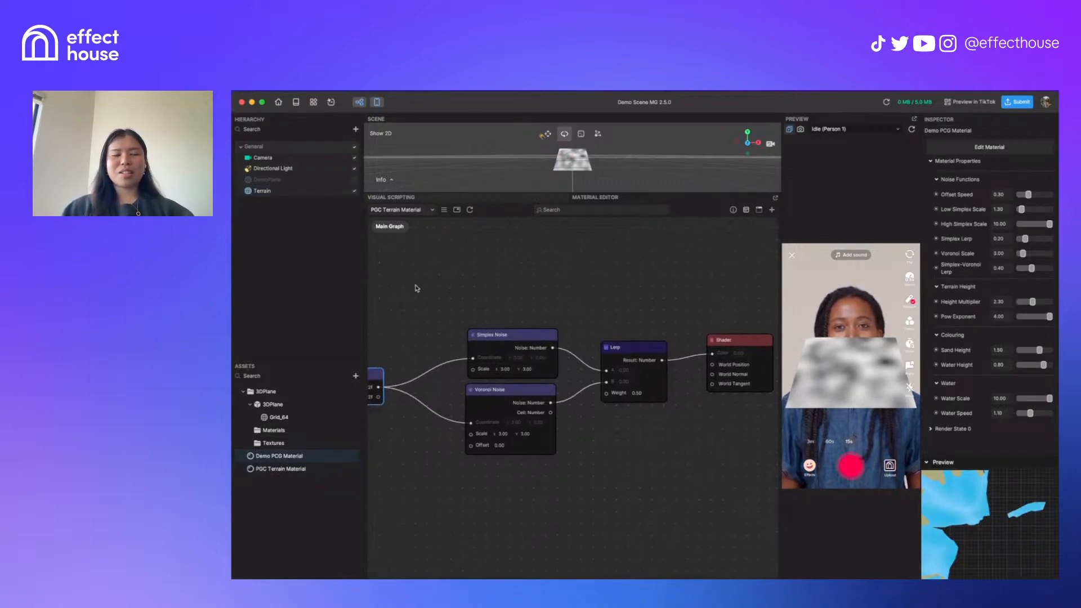
middle_drag(416, 288, 459, 280)
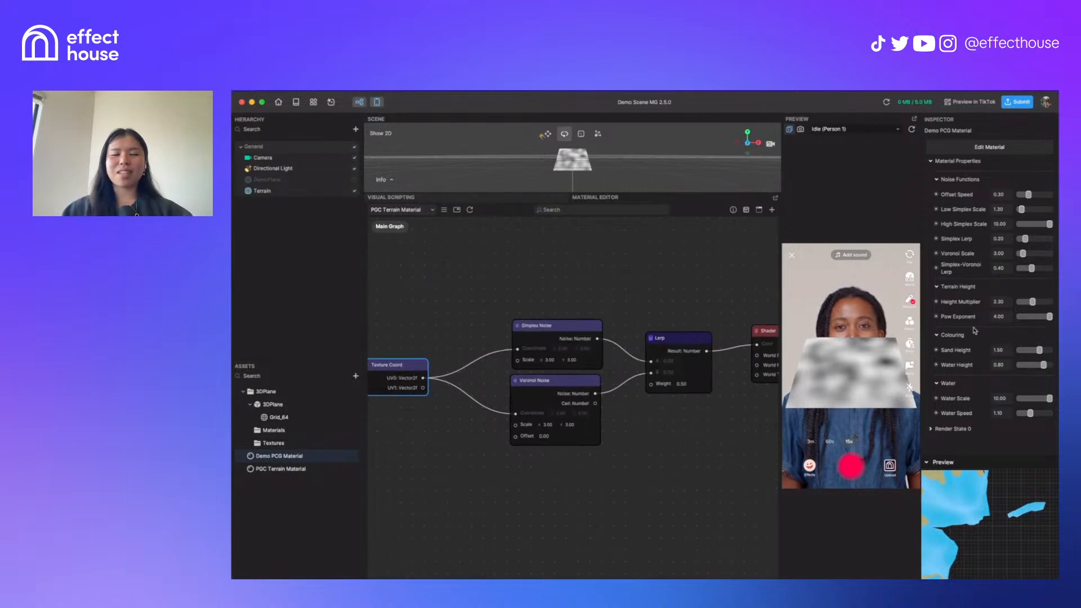
scroll(444, 316, up, 2)
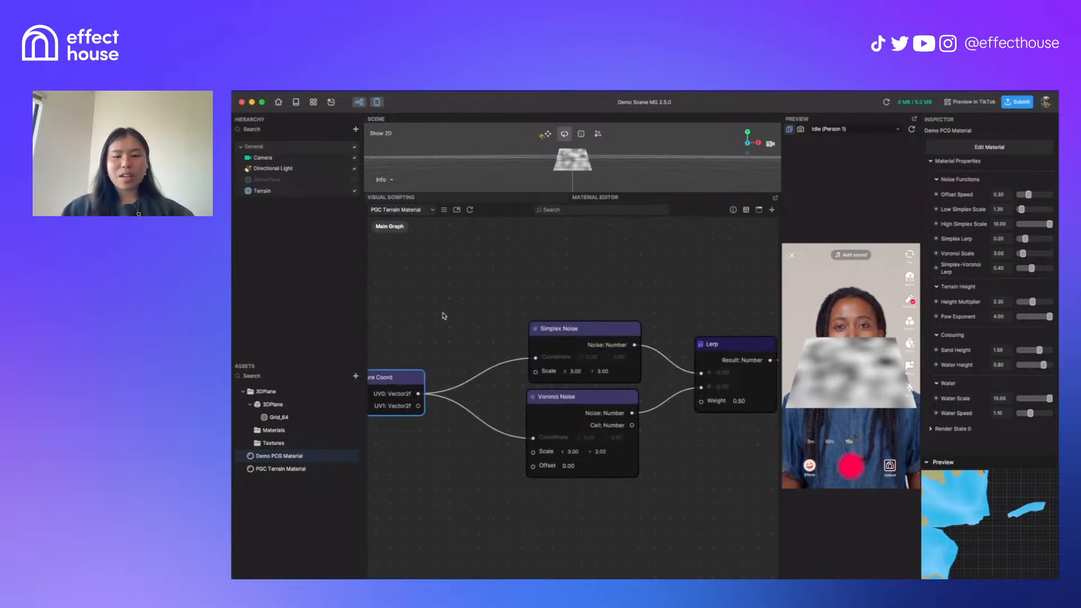
middle_drag(582, 313, 419, 289)
middle_drag(410, 249, 429, 227)
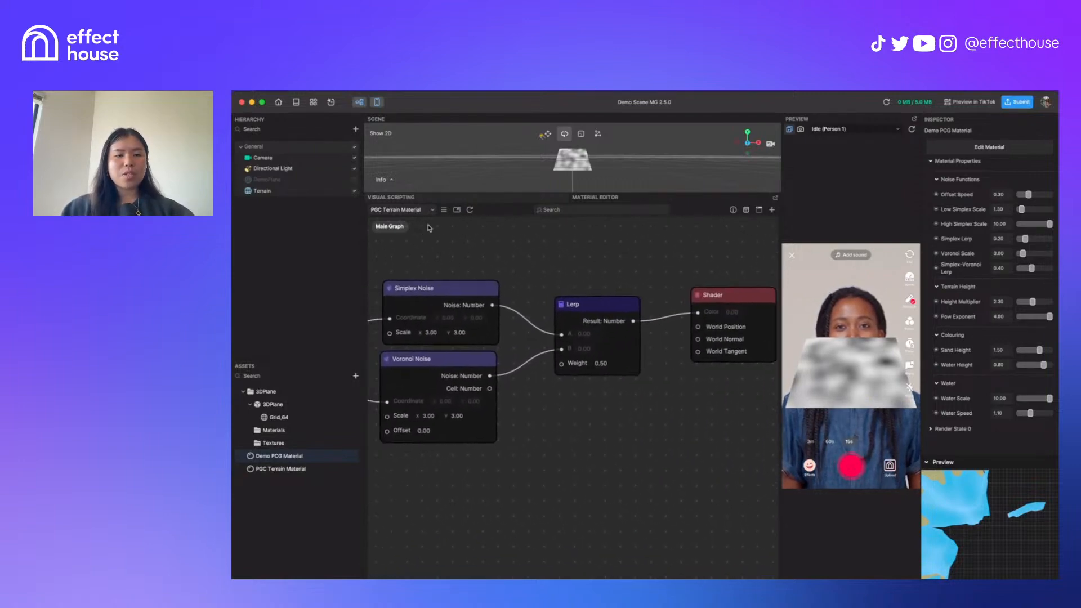
Add a float parameter named Noise Lerp to the PGC Terrain Material graph
click(445, 210)
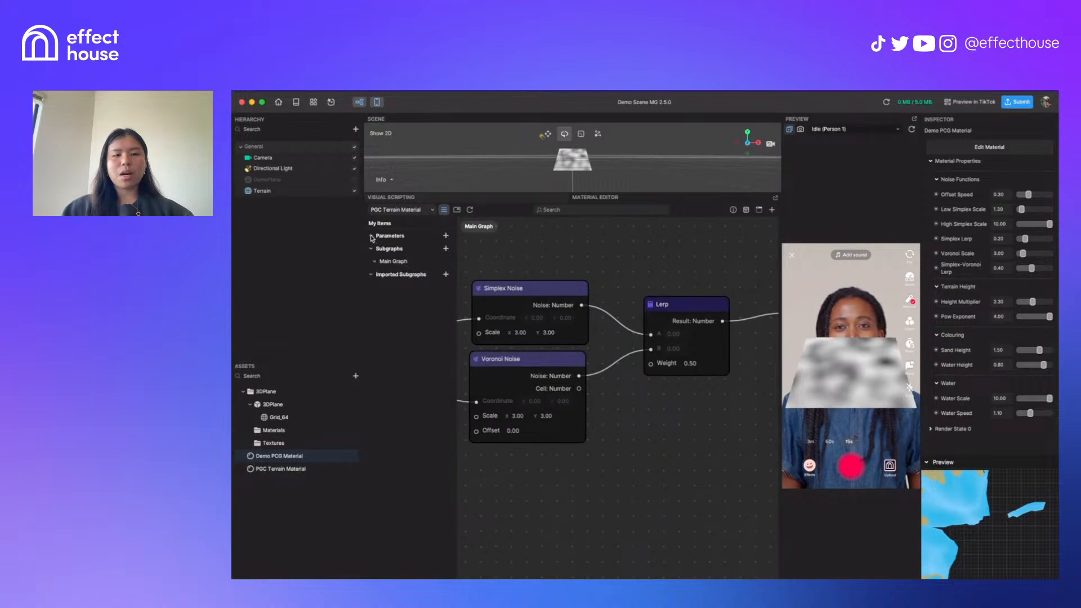
click(445, 236)
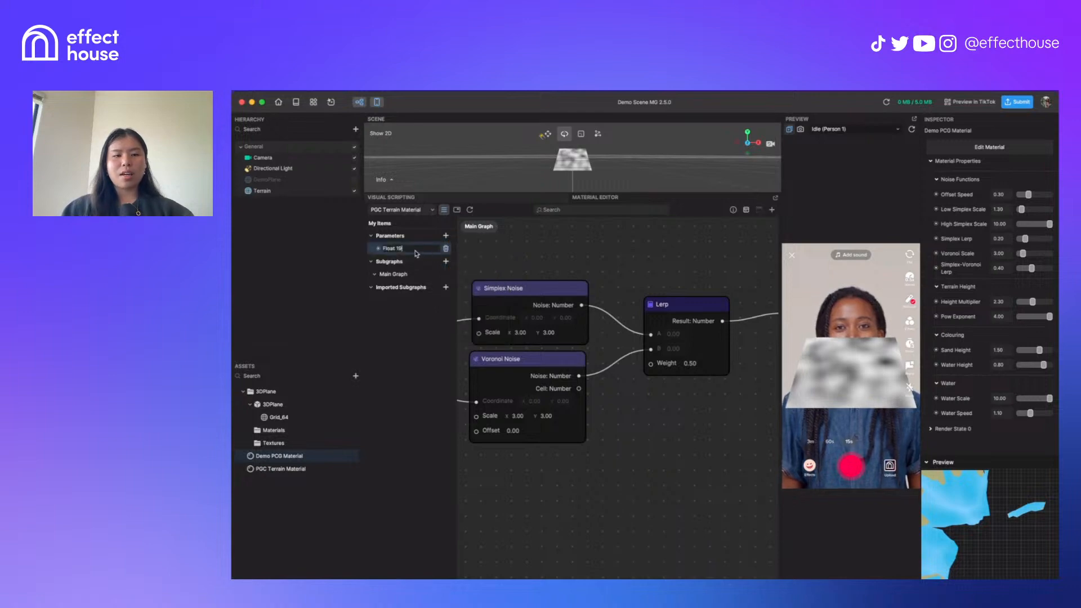
drag(411, 252, 369, 251)
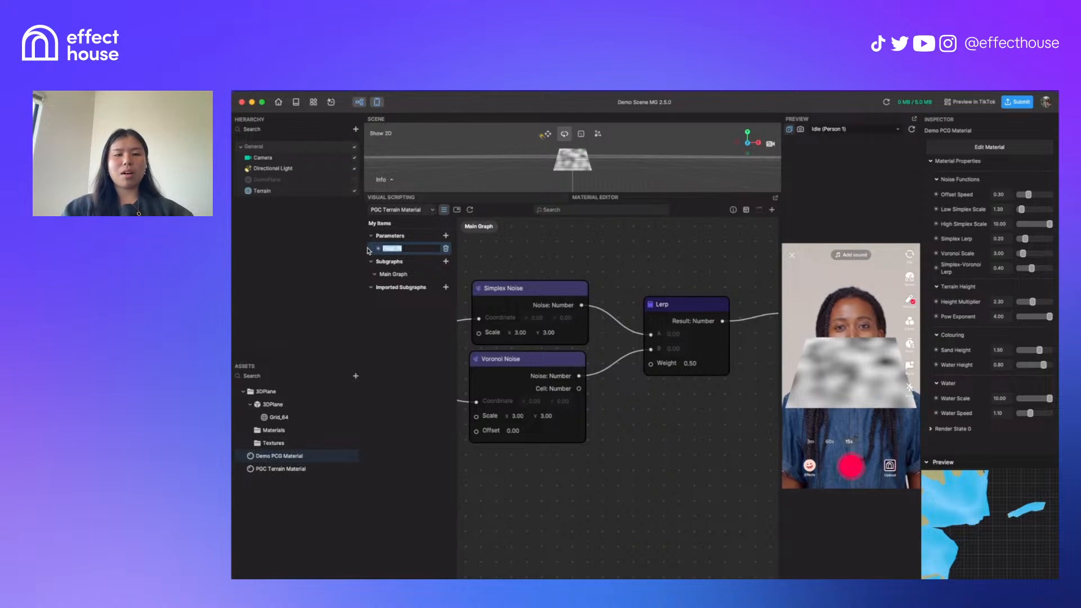
text(Noise Le)
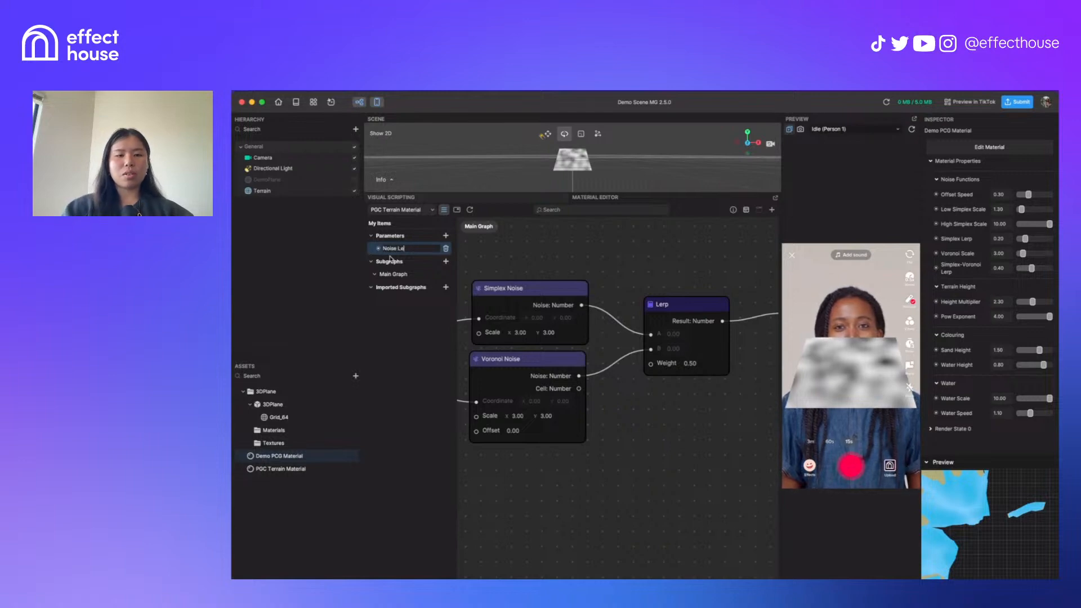
text(rp)
key(Return)
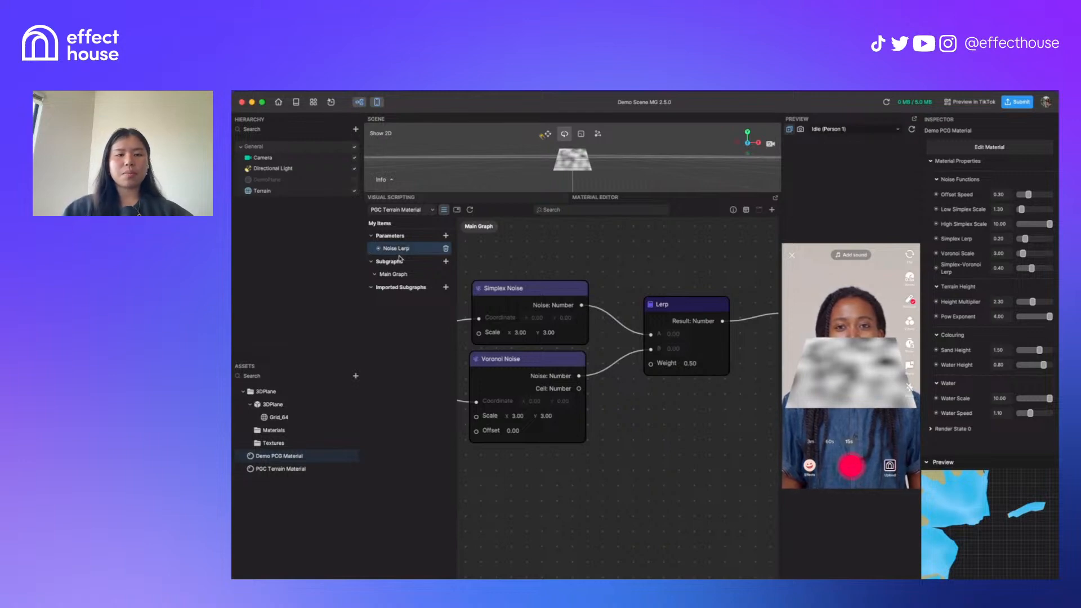
Enable the minimum and maximum limits of the Noise Lerp parameter and set its Max to 1
click(733, 210)
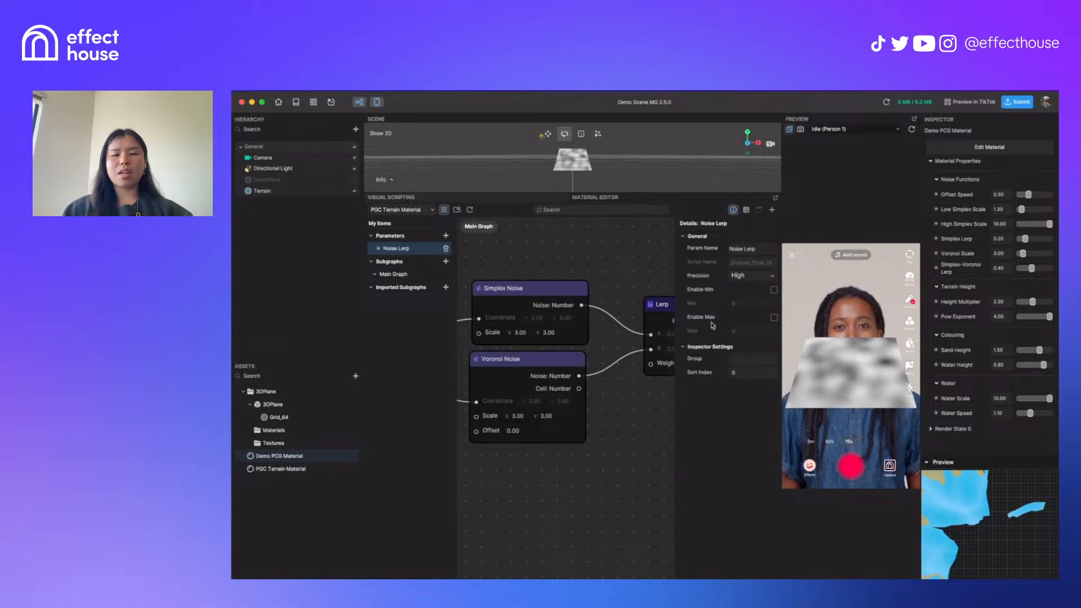
click(774, 291)
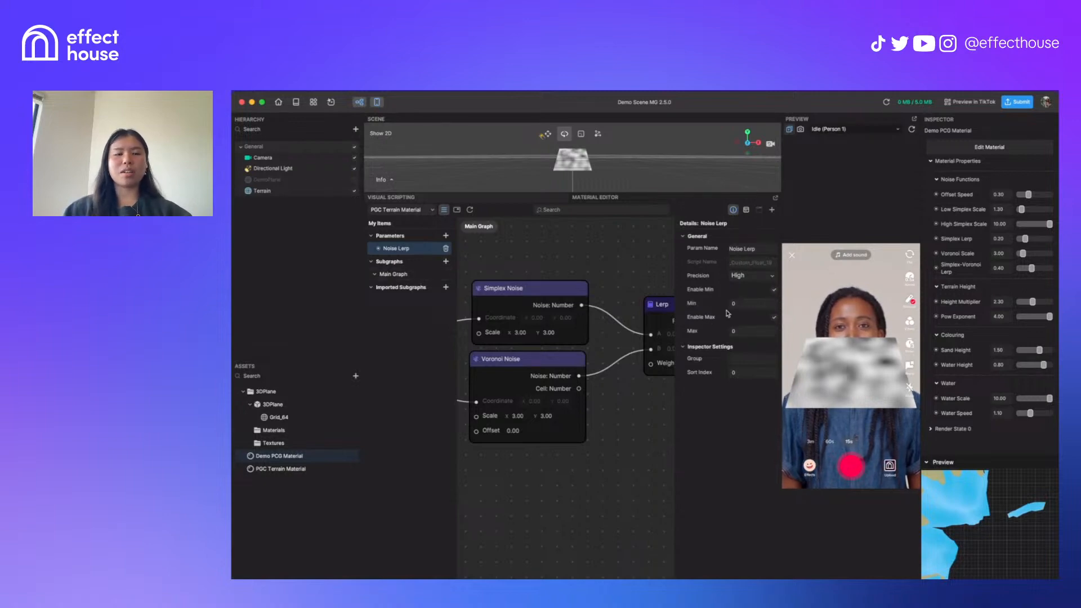
drag(579, 377, 467, 378)
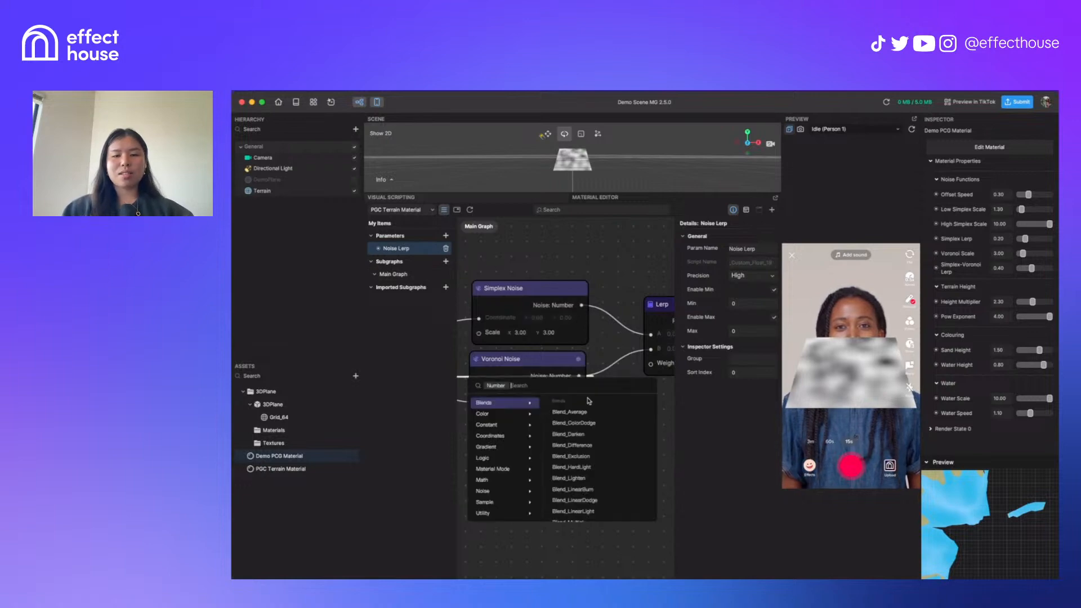
click(612, 342)
drag(613, 356, 476, 353)
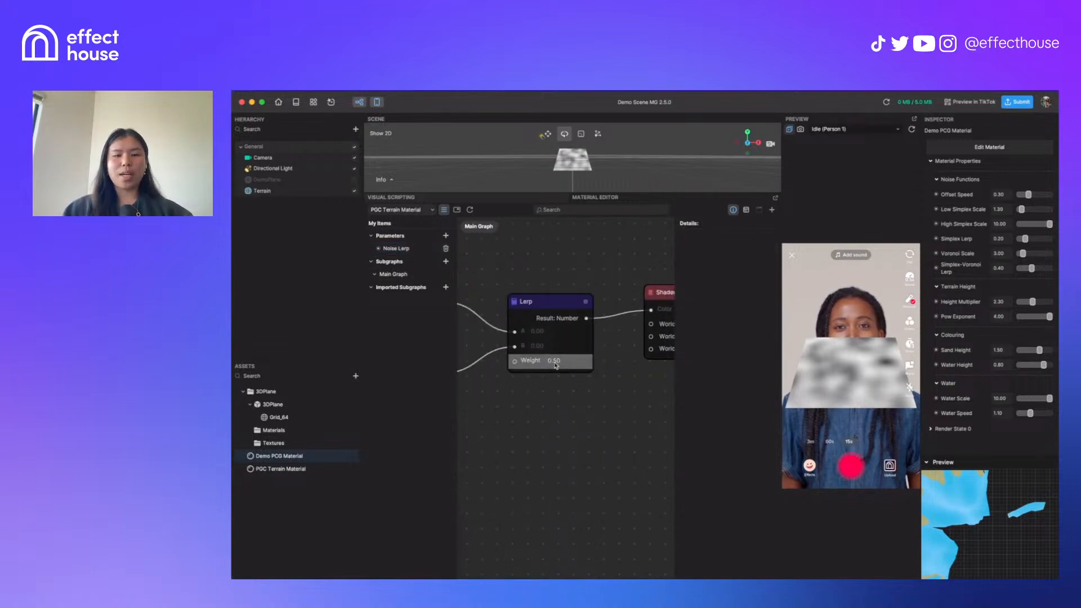
click(418, 248)
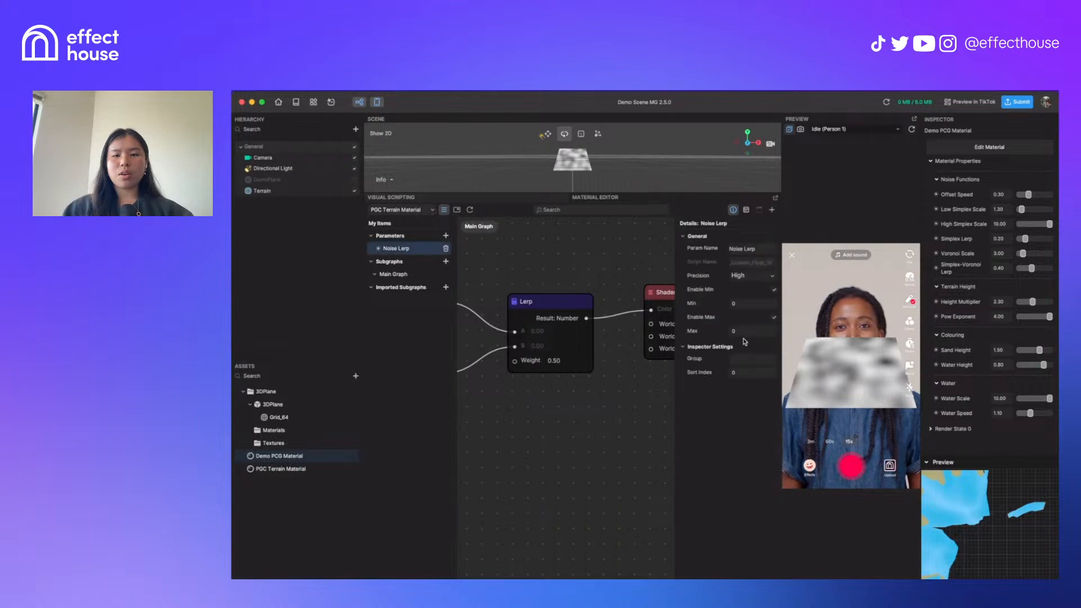
drag(746, 331, 697, 335)
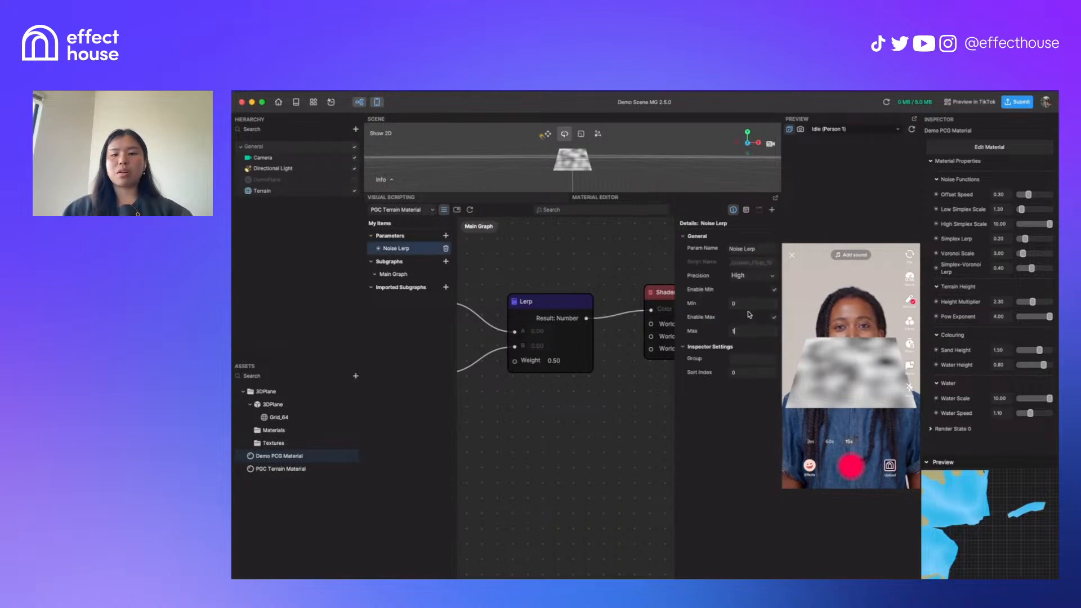
Add the Noise Lerp parameter to the graph as a node and place it just below the Lerp node
drag(514, 402, 556, 396)
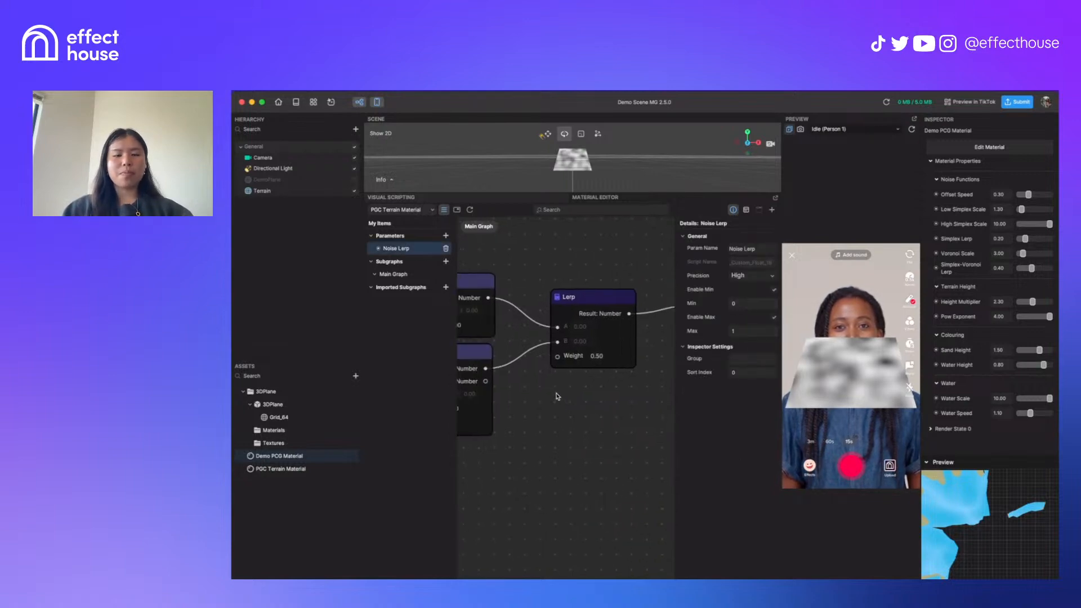
double_click(378, 250)
drag(627, 432, 576, 406)
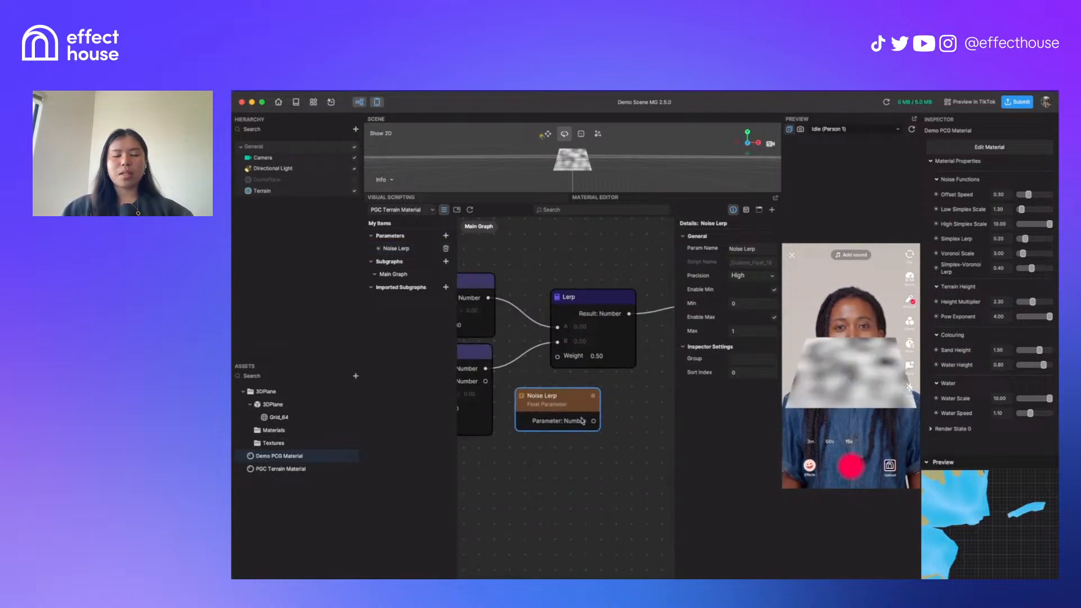
Select the PGC Terrain Material and connect the Noise Lerp node's output to the Lerp node's Weight input
click(286, 470)
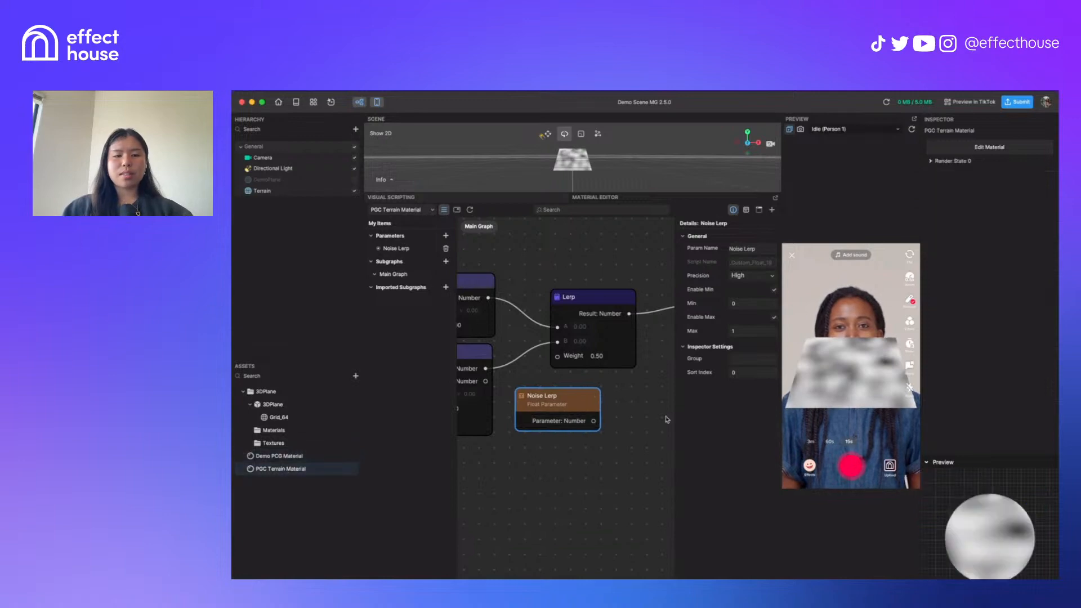
drag(594, 423, 560, 359)
scroll(560, 360, down, 5)
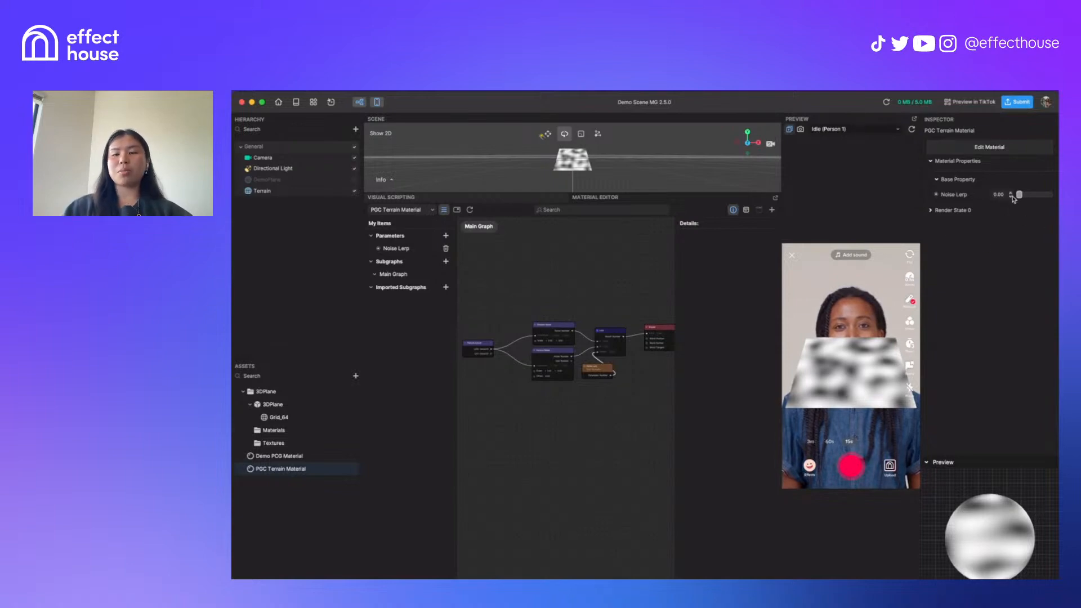
Set the PGC Terrain Material's Noise Lerp property to about 0.40
scroll(582, 419, up, 3)
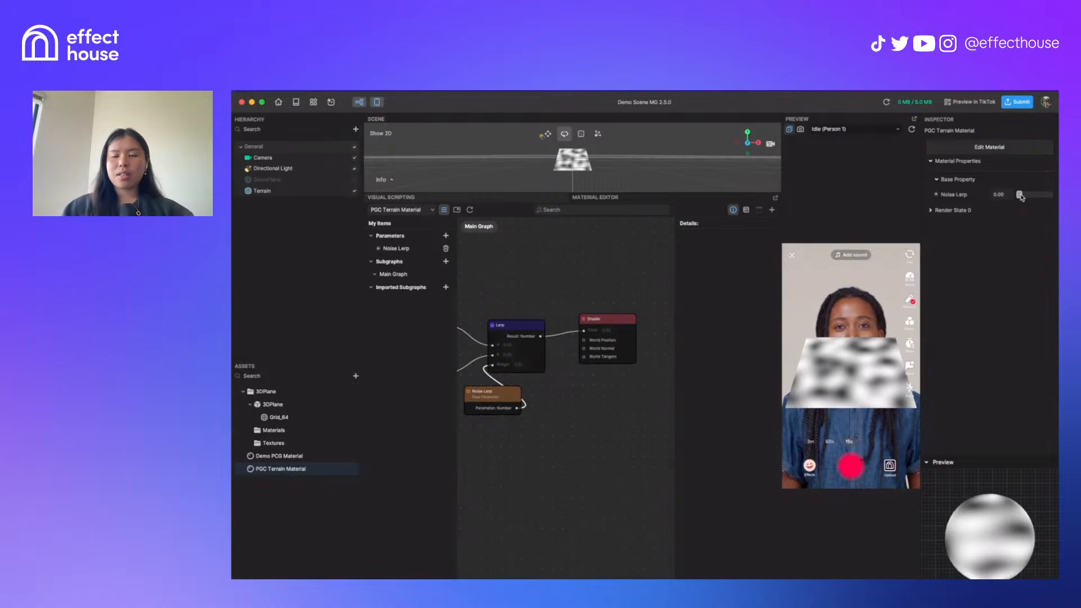
mouse_move(1021, 196)
mouse_down()
mouse_move(1058, 195)
mouse_move(1001, 201)
mouse_move(1032, 198)
mouse_up()
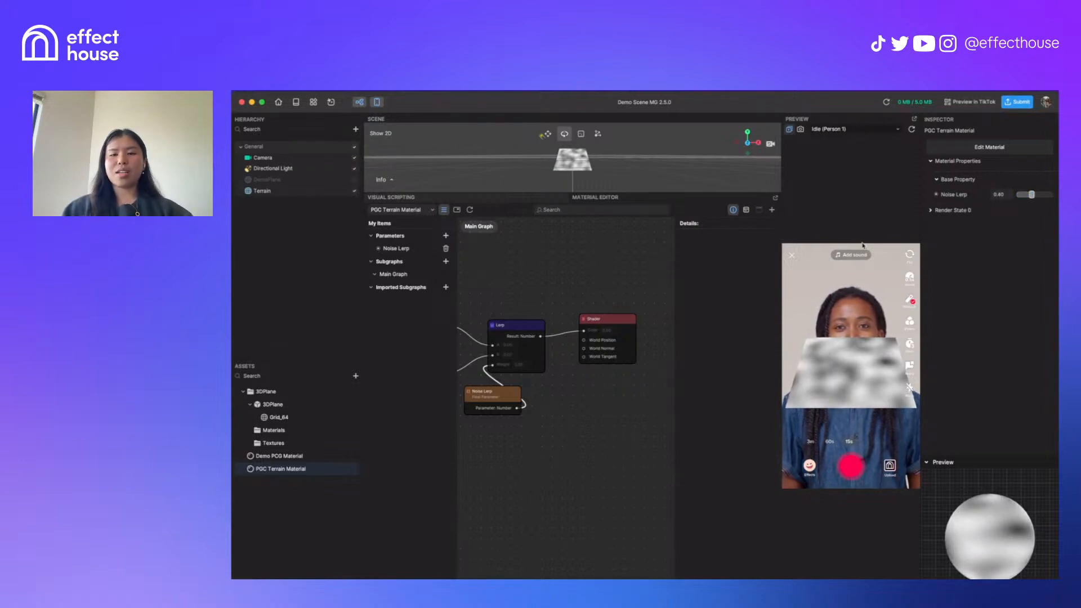
drag(614, 435, 683, 435)
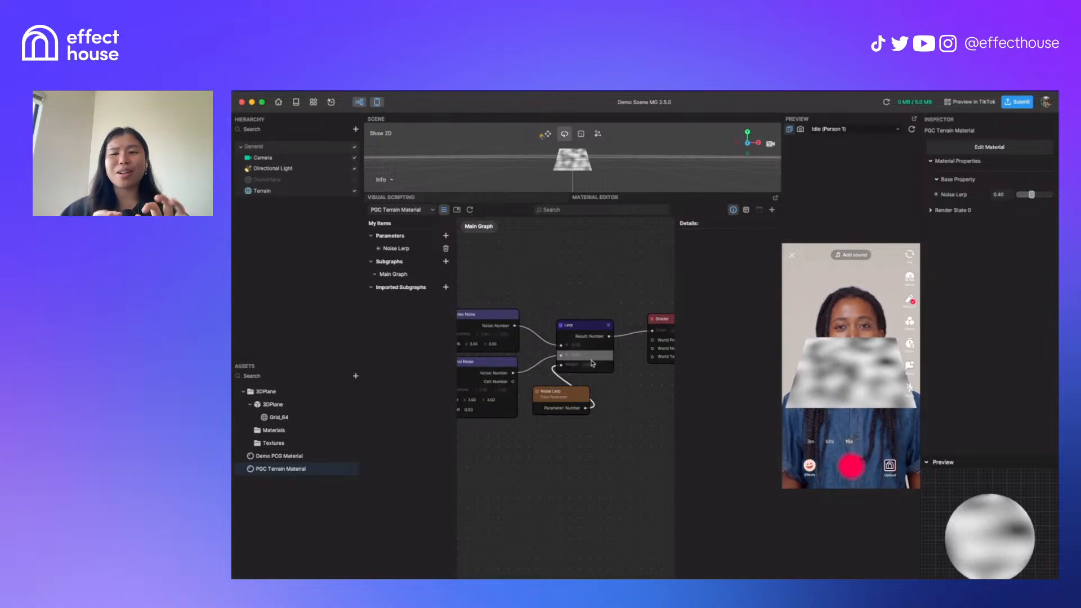
mouse_move(1031, 195)
mouse_down()
mouse_move(1023, 195)
mouse_move(1034, 201)
mouse_up()
Add a float parameter named Simplex Scale to the PGC Terrain Material graph
drag(594, 428, 640, 418)
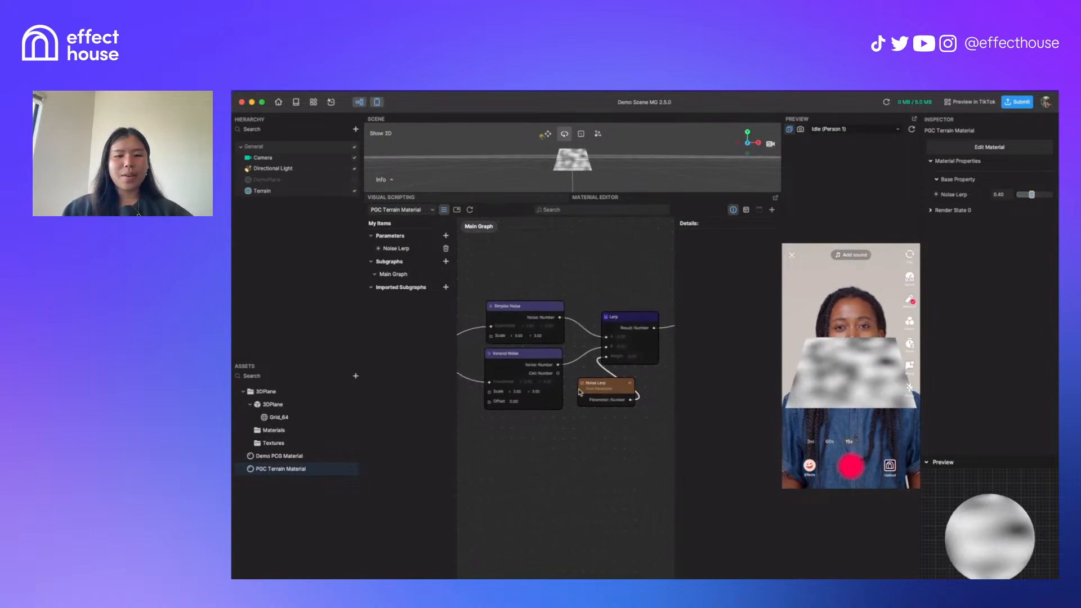
scroll(579, 390, up, 3)
drag(549, 483, 621, 502)
click(445, 235)
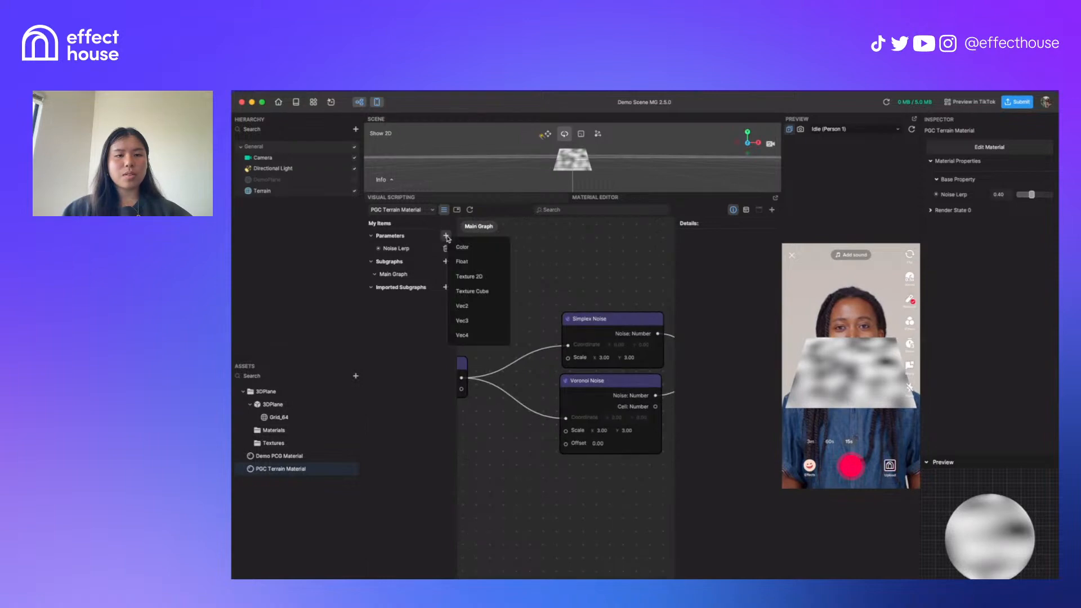
click(482, 264)
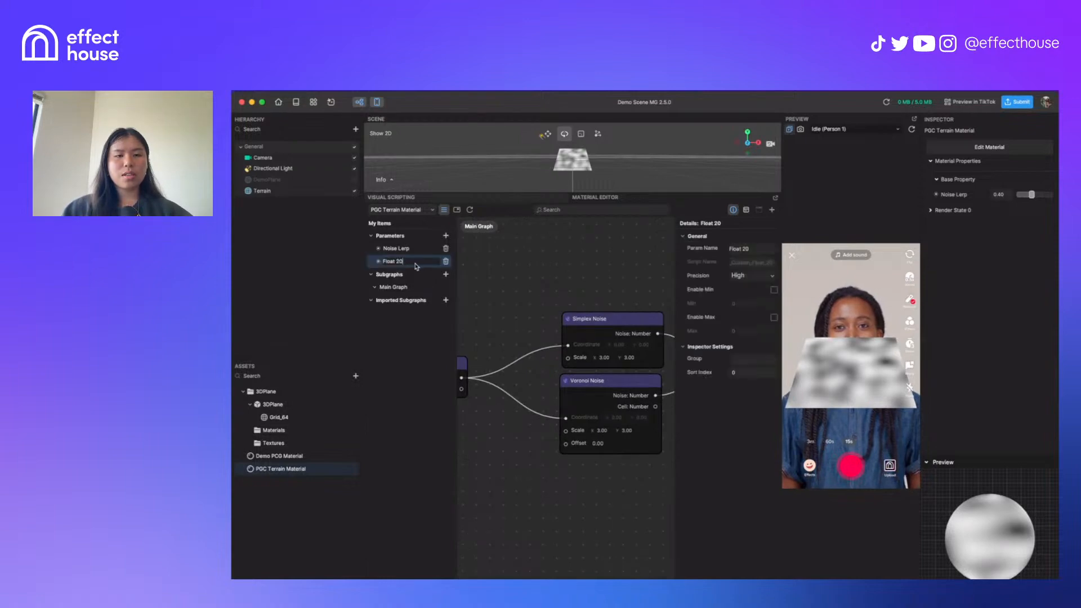
double_click(417, 265)
text(Simple)
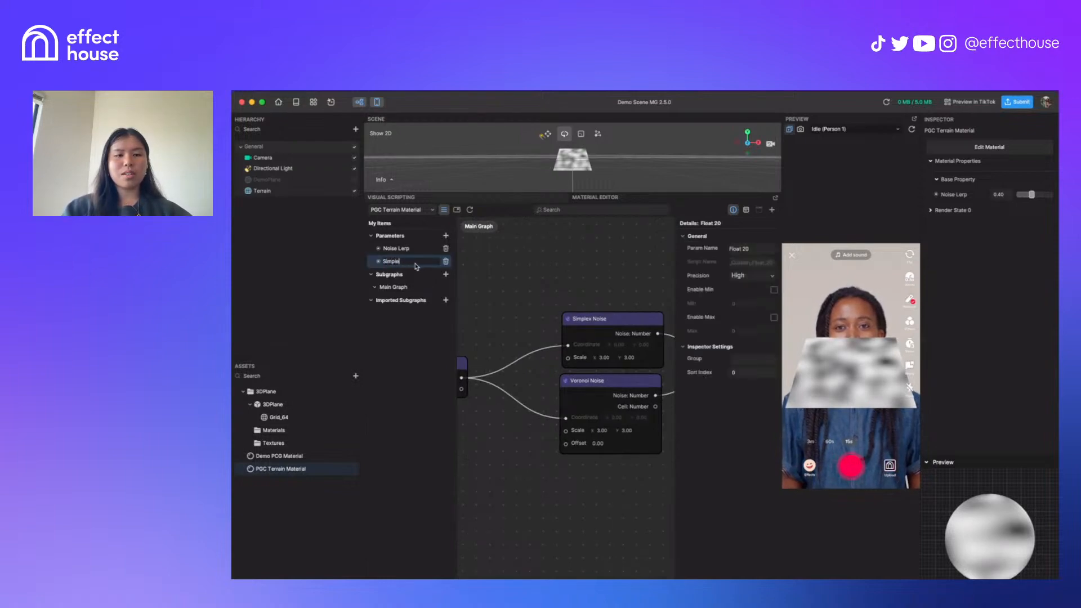
text(x Scale)
key(Return)
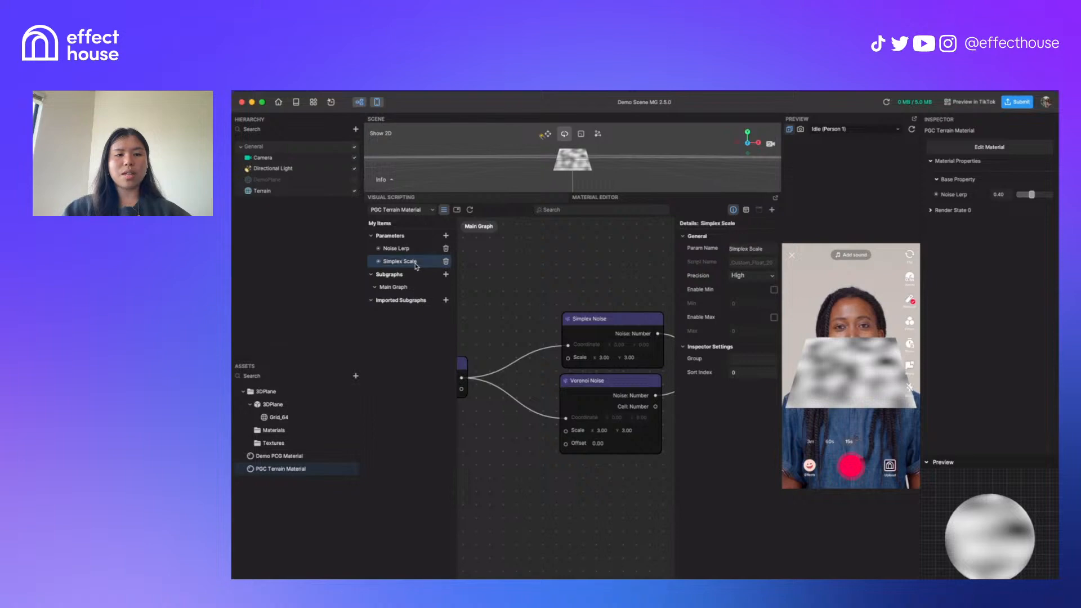
Add another float parameter to the material graph and name it Voronoi Scale
click(446, 235)
click(459, 263)
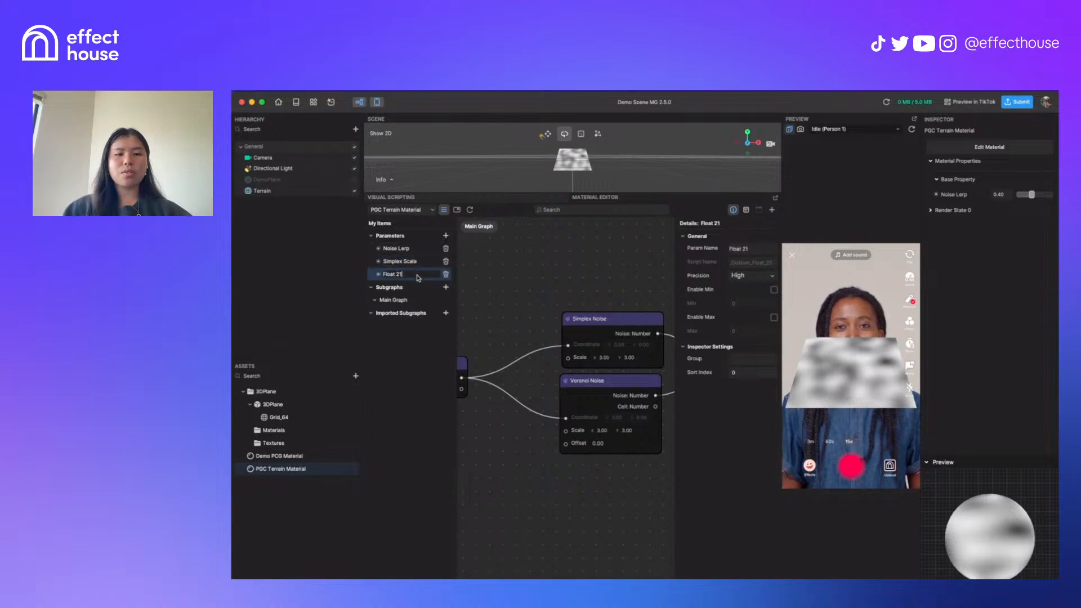
double_click(367, 276)
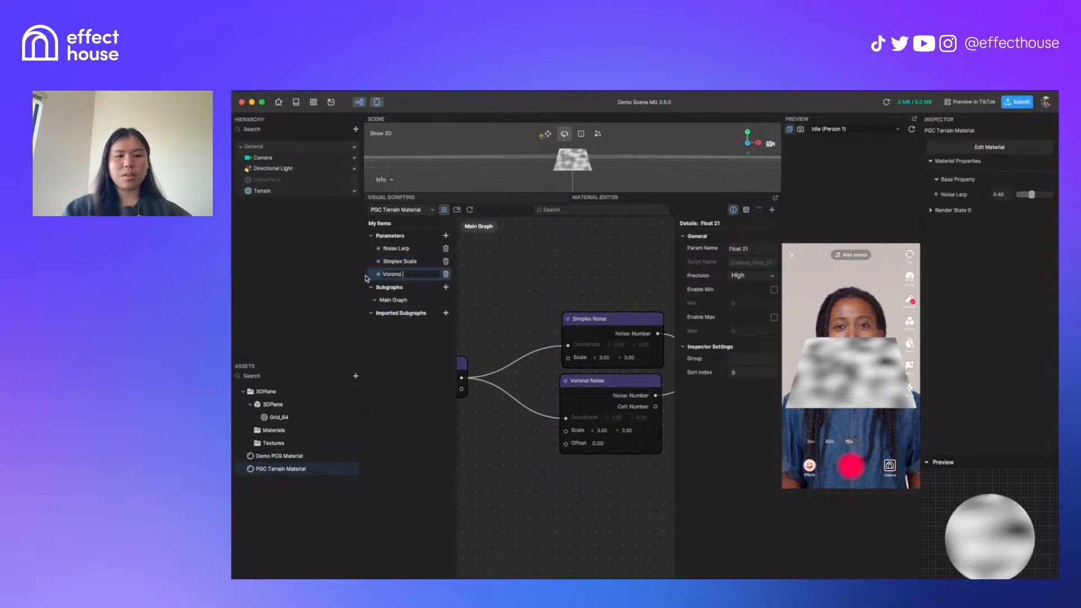
text(Voronoi Scale)
key(Return)
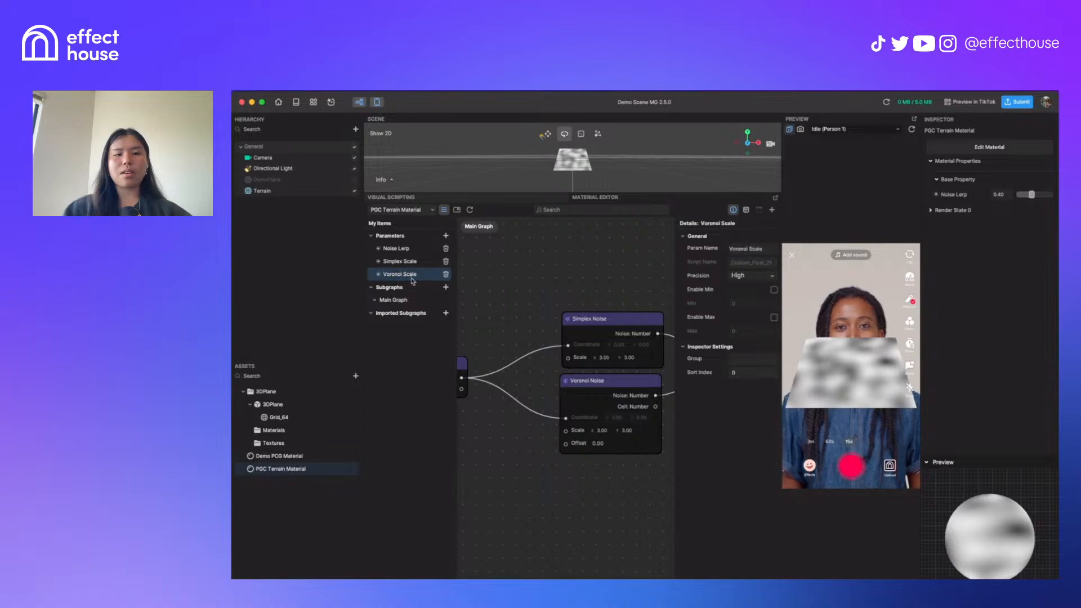
Add both scale parameters as nodes, placing Voronoi Scale beside the Voronoi Noise node and Simplex Scale above the Texture Coord node
double_click(380, 263)
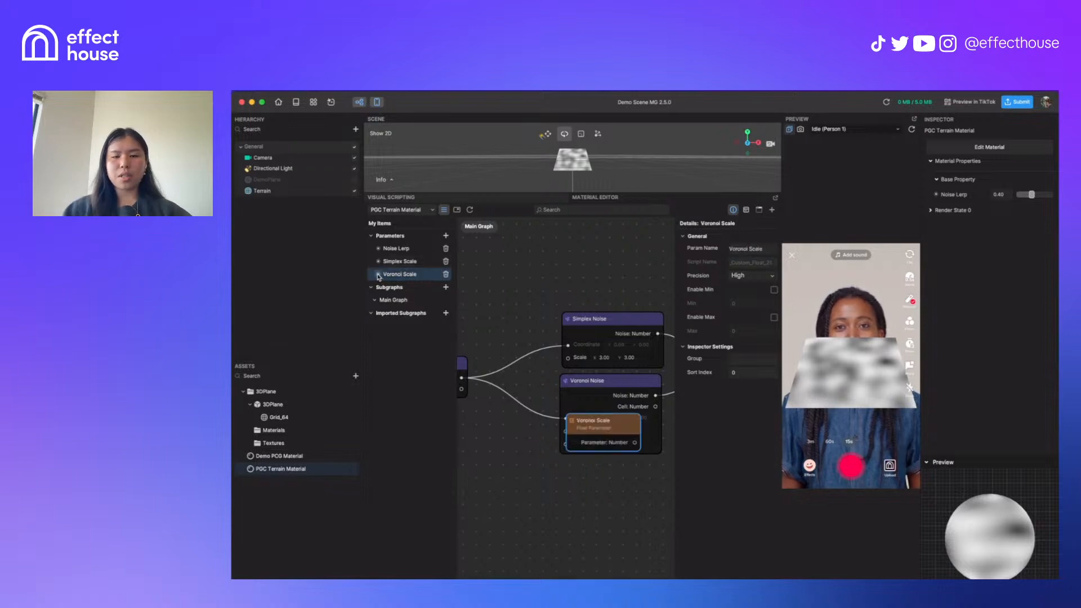
drag(600, 432, 505, 436)
click(602, 413)
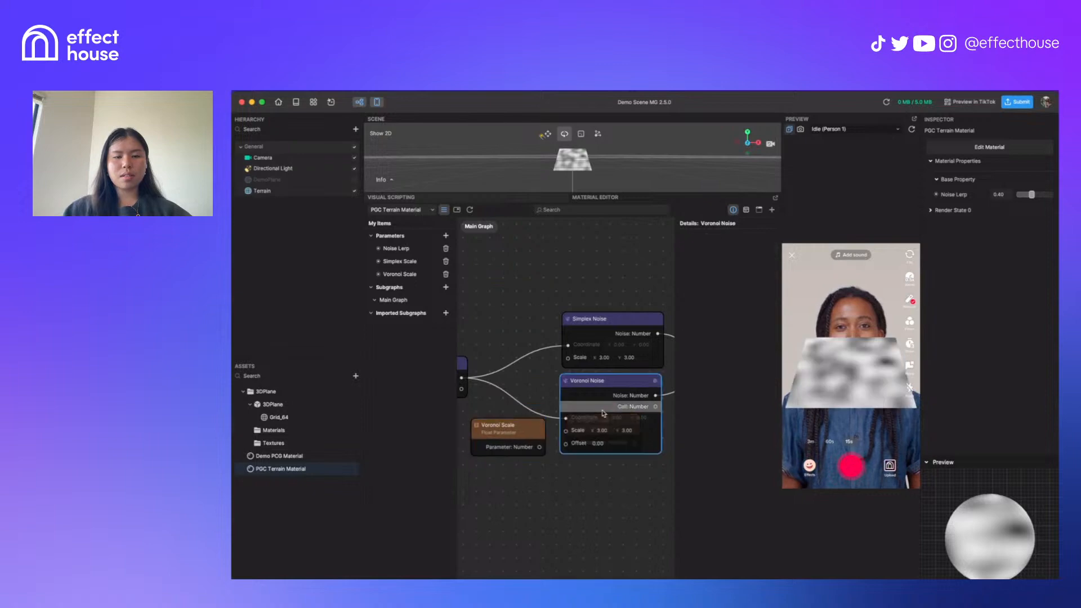
click(603, 418)
drag(604, 418, 483, 300)
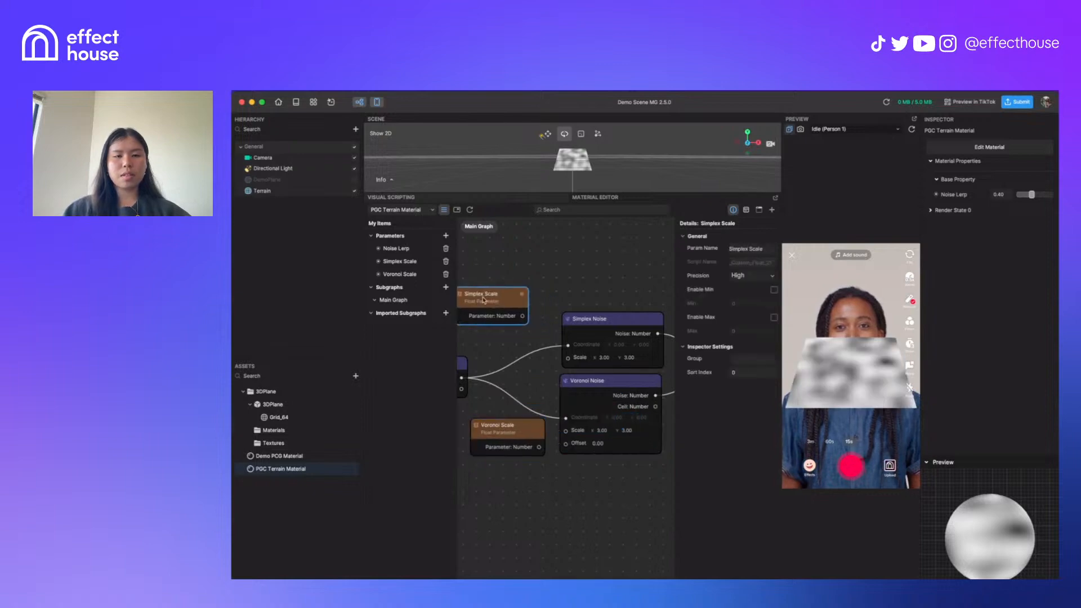
Enable the minimum and maximum limits of the Simplex Scale parameter and set its Min to 1
click(400, 261)
click(774, 290)
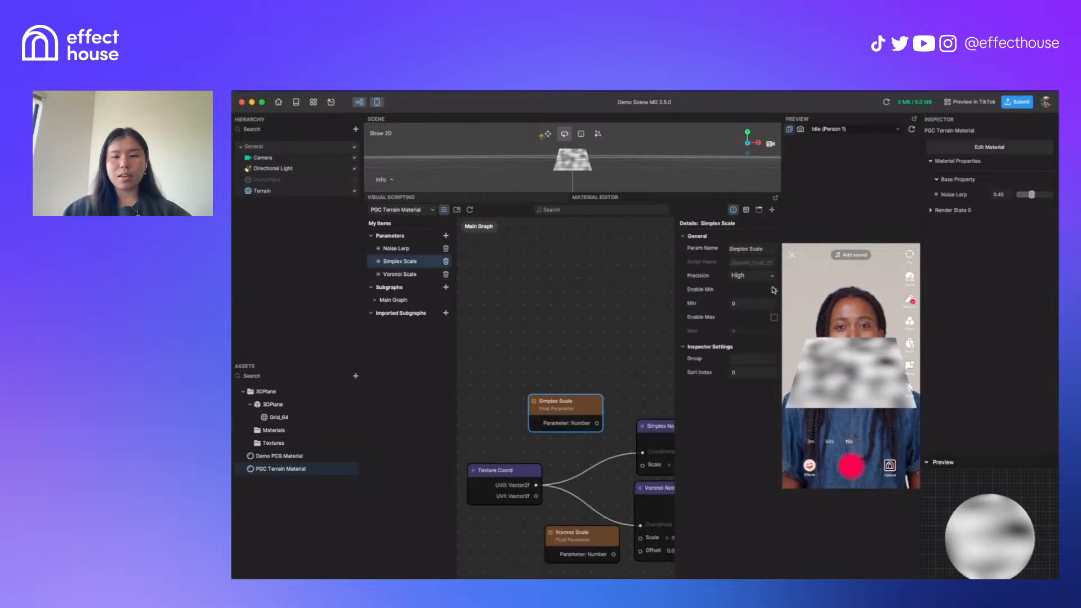
click(774, 318)
click(749, 304)
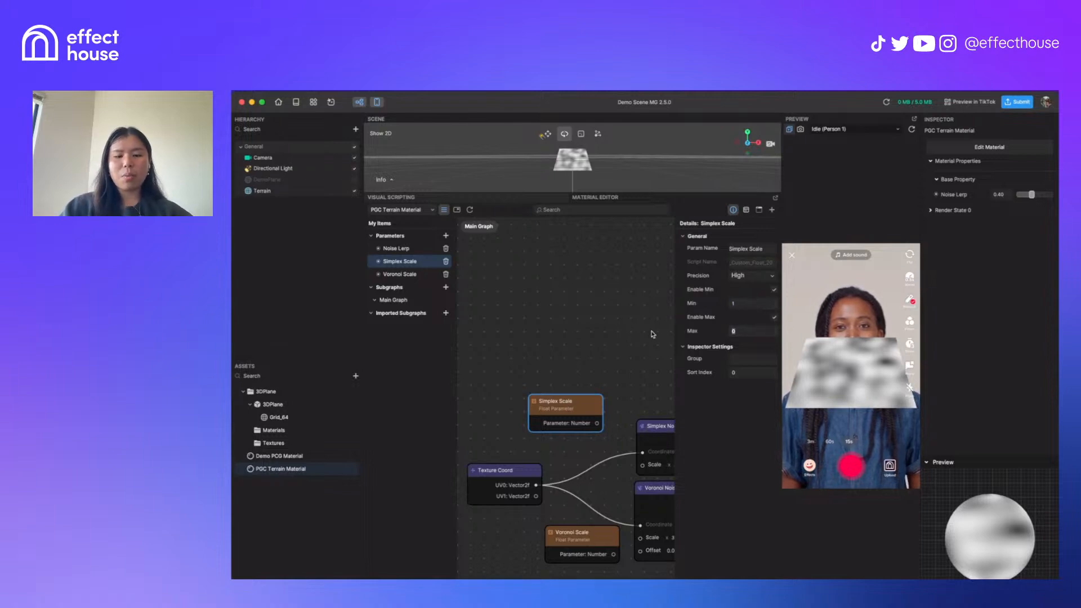
Enable the minimum and maximum limits of the Voronoi Scale parameter, with Min 1 and Max 10
click(585, 550)
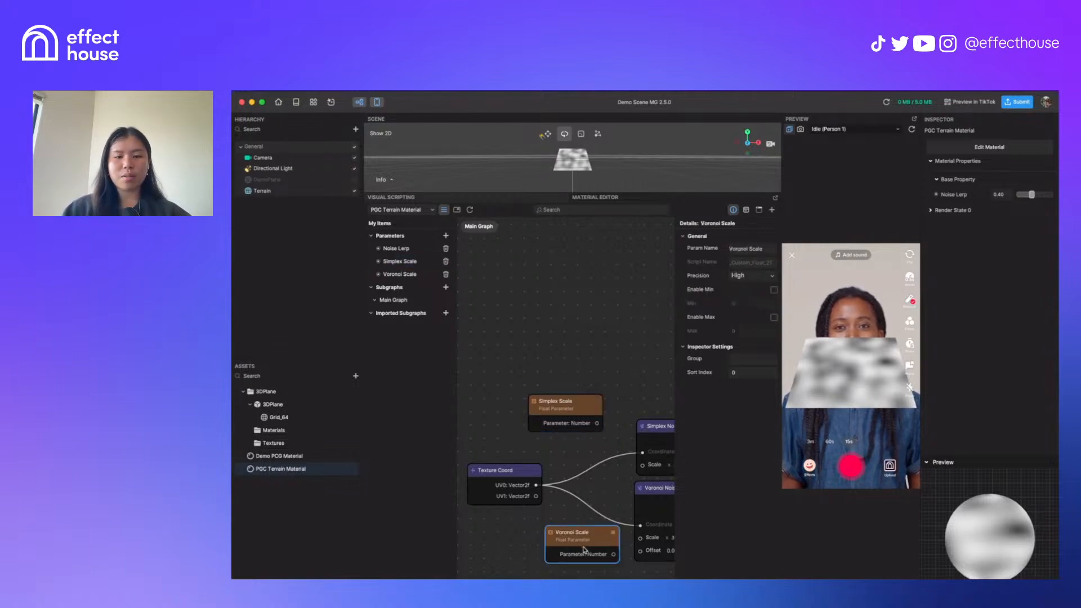
click(774, 289)
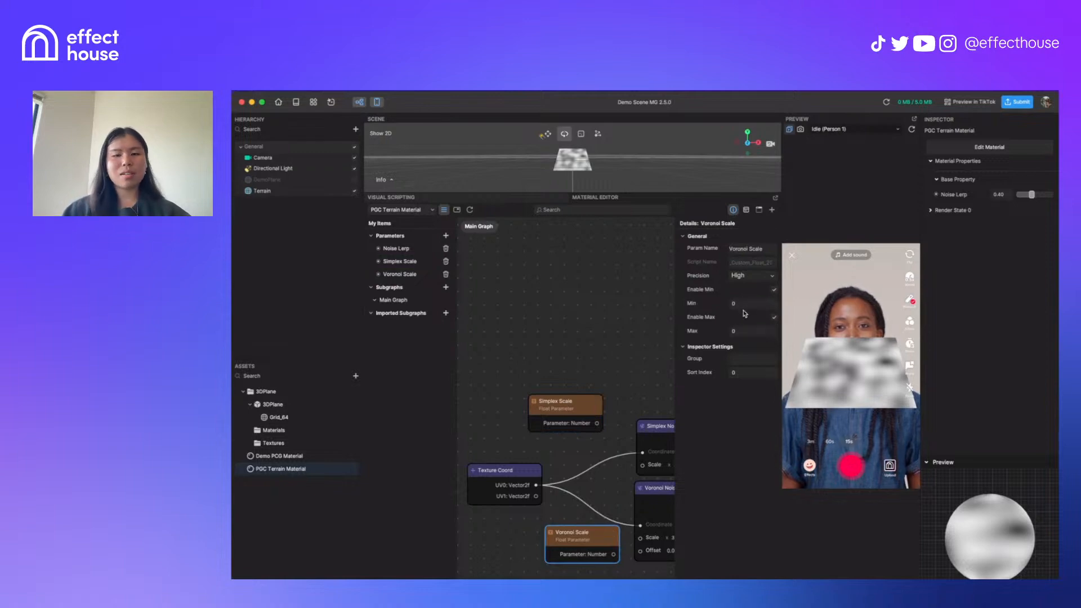
drag(739, 306, 663, 338)
text(1)
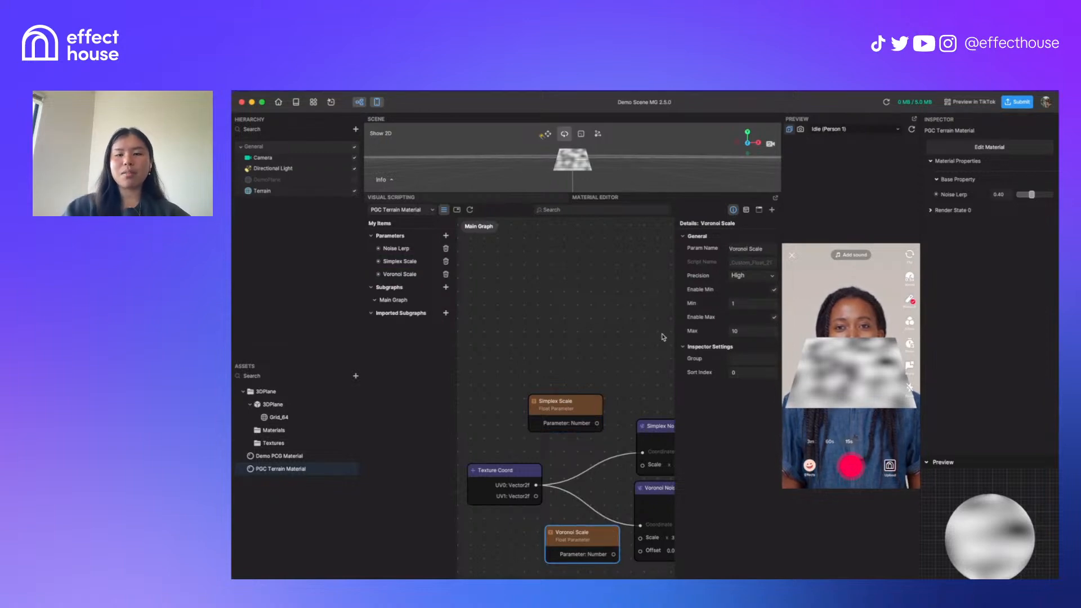
Move the Simplex Scale and Voronoi Scale nodes further away from the noise nodes to make room between them
scroll(600, 388, down, 2)
scroll(600, 387, right, 2)
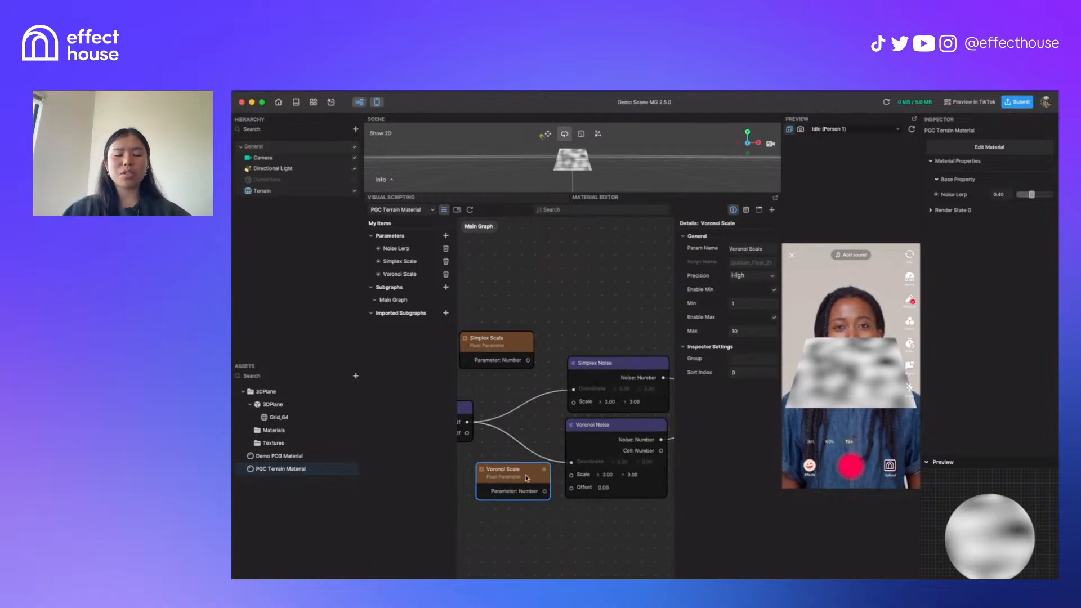
drag(532, 463, 505, 480)
click(515, 346)
drag(515, 346, 510, 358)
drag(496, 493, 498, 480)
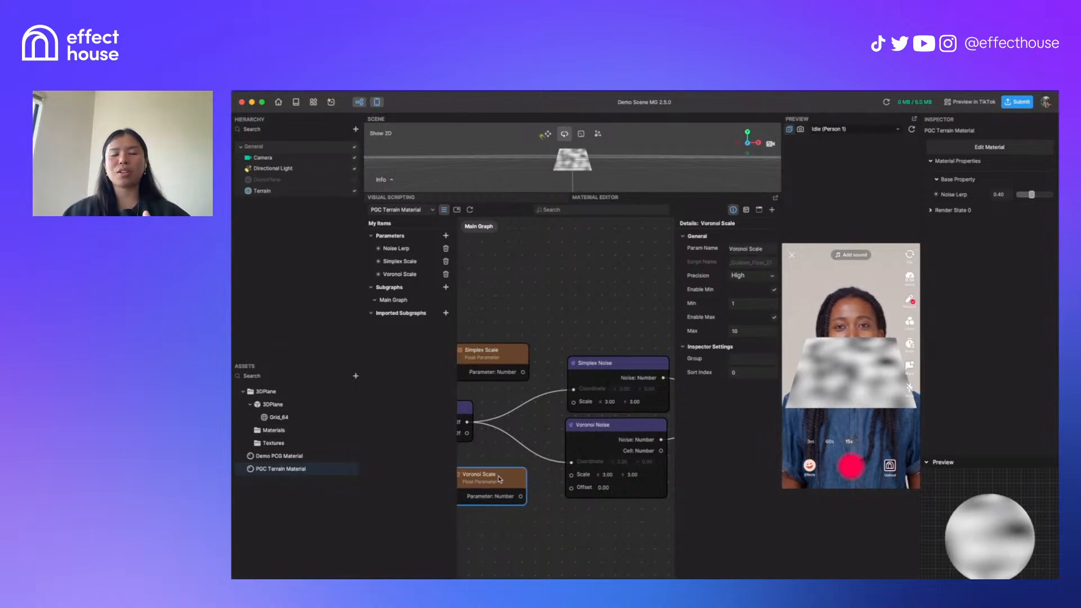
Hide the node details to widen the graph area and shift the Simplex Scale node further from Simplex Noise
scroll(490, 410, up, 2)
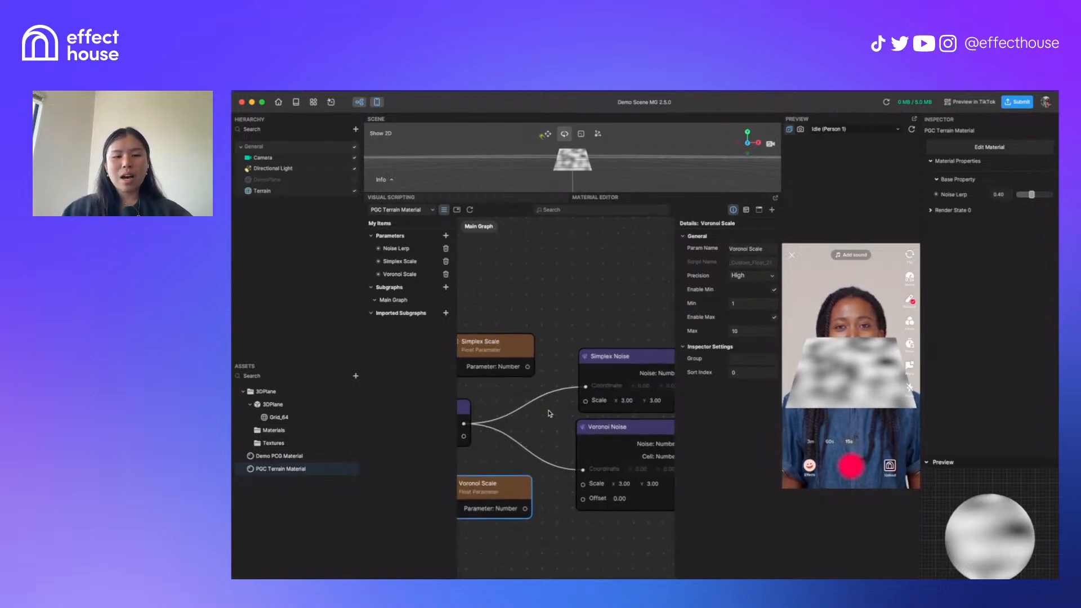
drag(518, 365, 549, 367)
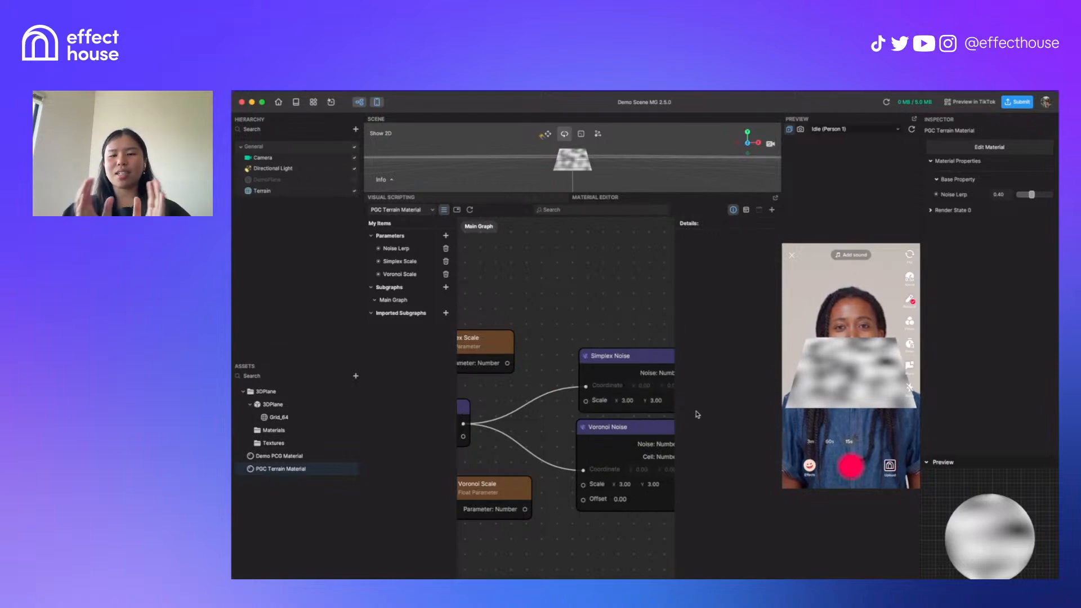
drag(555, 314, 666, 314)
click(732, 210)
drag(608, 336, 559, 325)
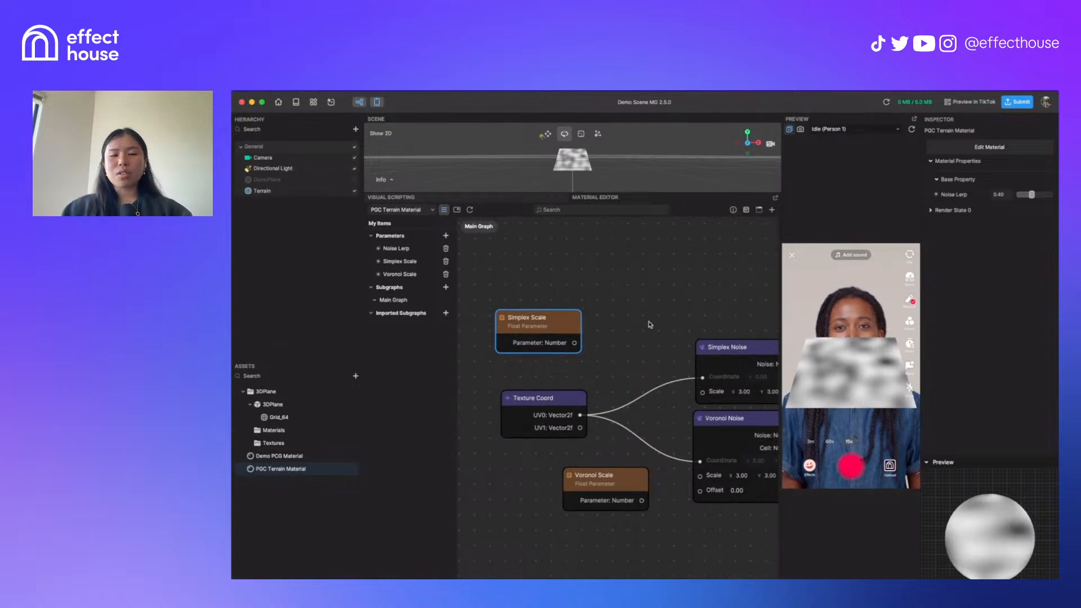
Add an Append node beside Simplex Scale with the parameter's output feeding its X input
drag(572, 321, 600, 316)
text(appen)
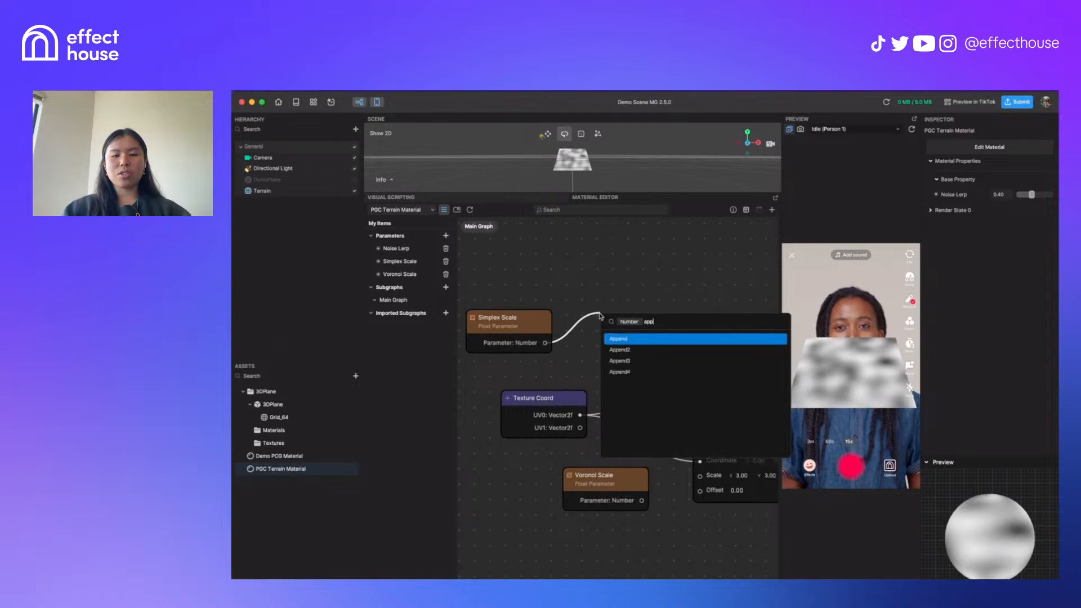
click(637, 338)
drag(636, 330, 626, 317)
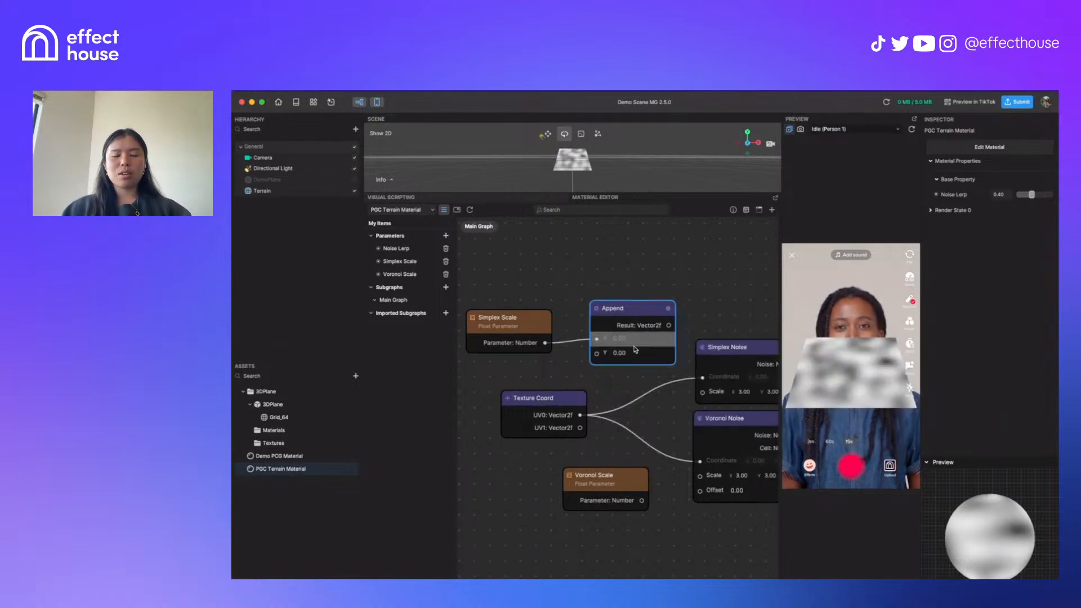
drag(529, 331, 517, 332)
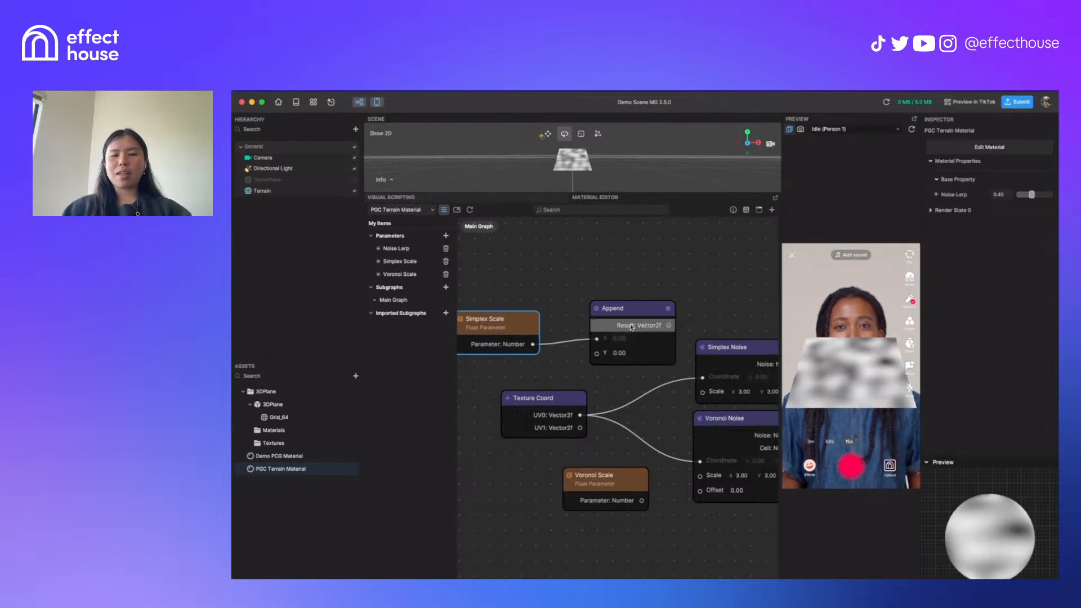
Connect the Append result to Simplex Noise's Scale input and the Simplex Scale output to Append's Y input
drag(668, 325, 703, 392)
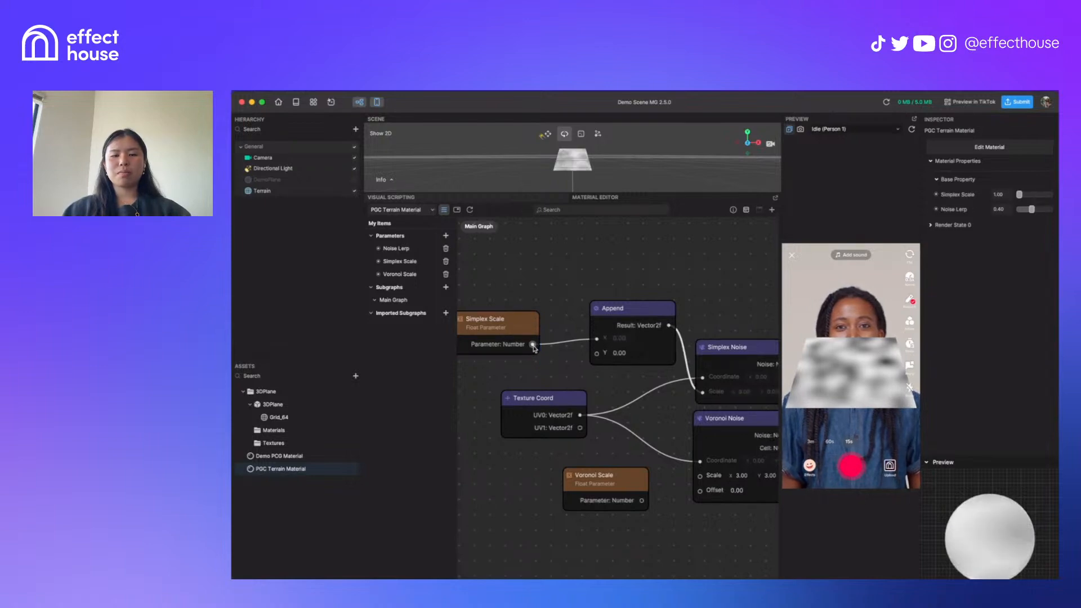
click(495, 332)
drag(495, 332, 568, 374)
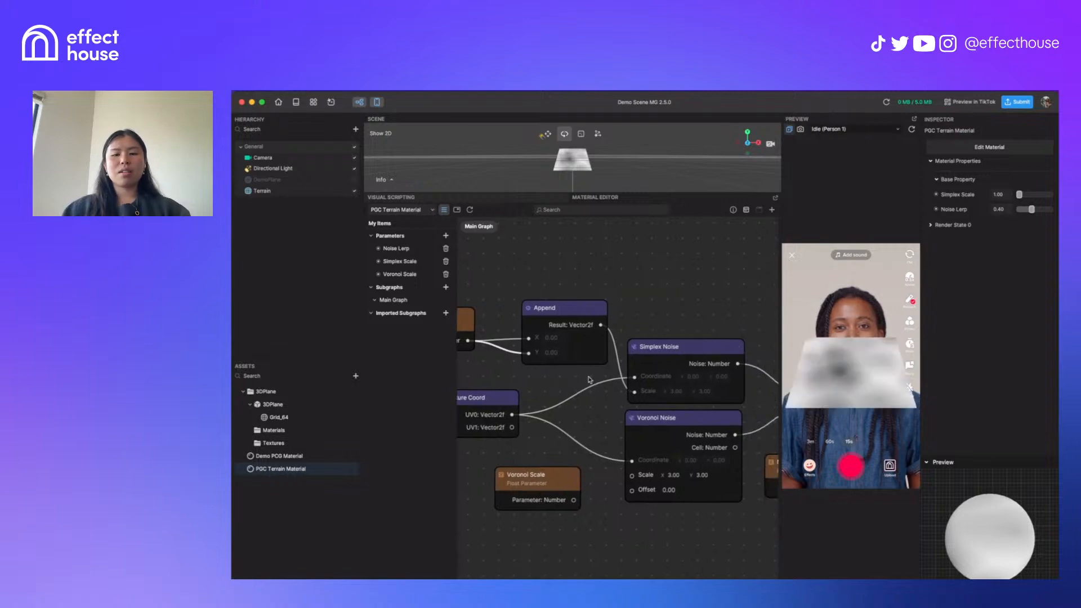
Set the material's Simplex Scale property to 1.40
scroll(574, 379, left, 5)
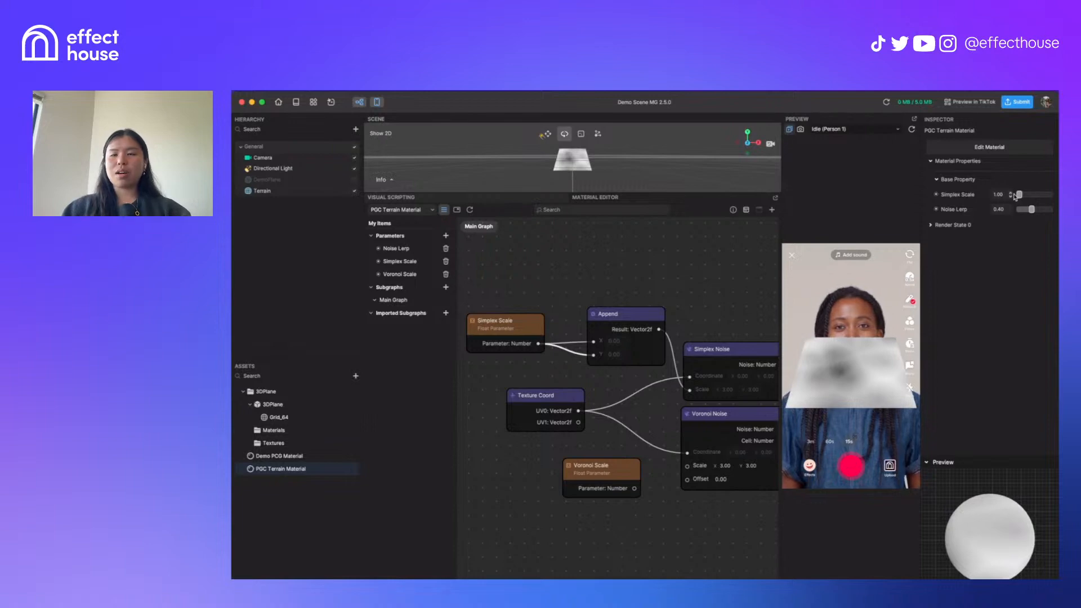
mouse_move(1020, 197)
mouse_down()
mouse_move(1044, 196)
mouse_move(1003, 199)
mouse_move(1054, 197)
mouse_move(997, 199)
mouse_move(1020, 197)
mouse_up()
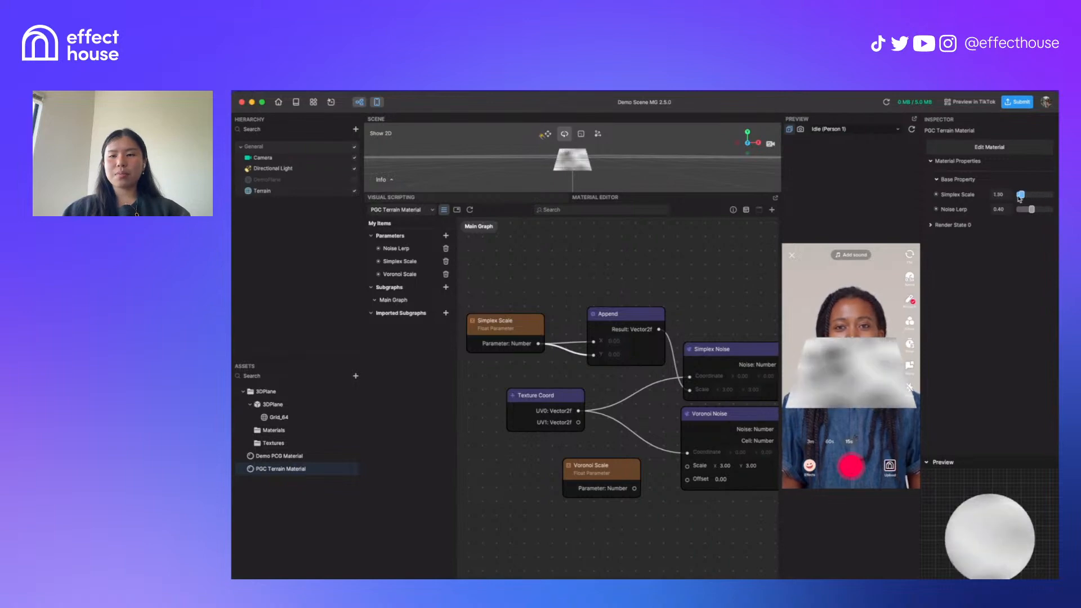
Move the Voronoi Scale node further from Voronoi Noise, just below the Texture Coord node
drag(624, 399, 592, 365)
drag(576, 446, 507, 445)
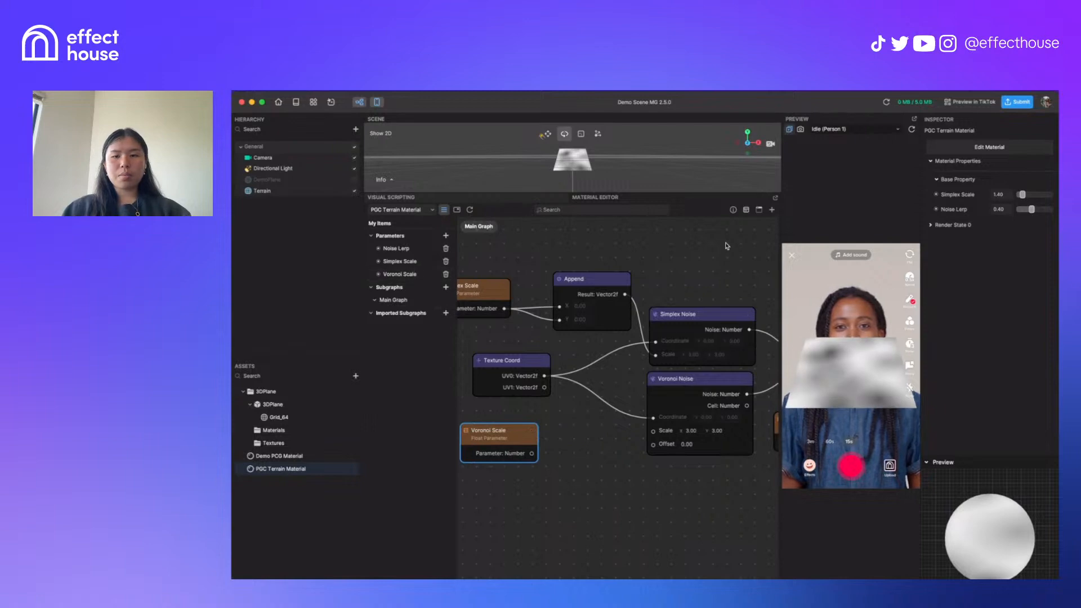
click(732, 210)
click(733, 210)
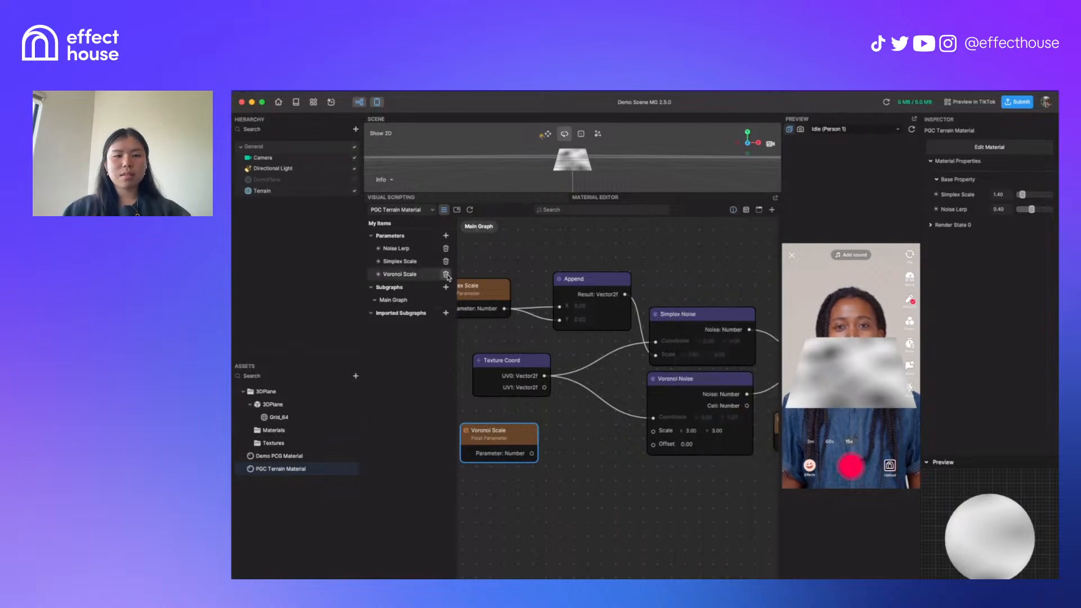
Move Voronoi Scale further from Voronoi Noise and add a Cast node beside it, fed by the parameter's output
drag(515, 445, 509, 462)
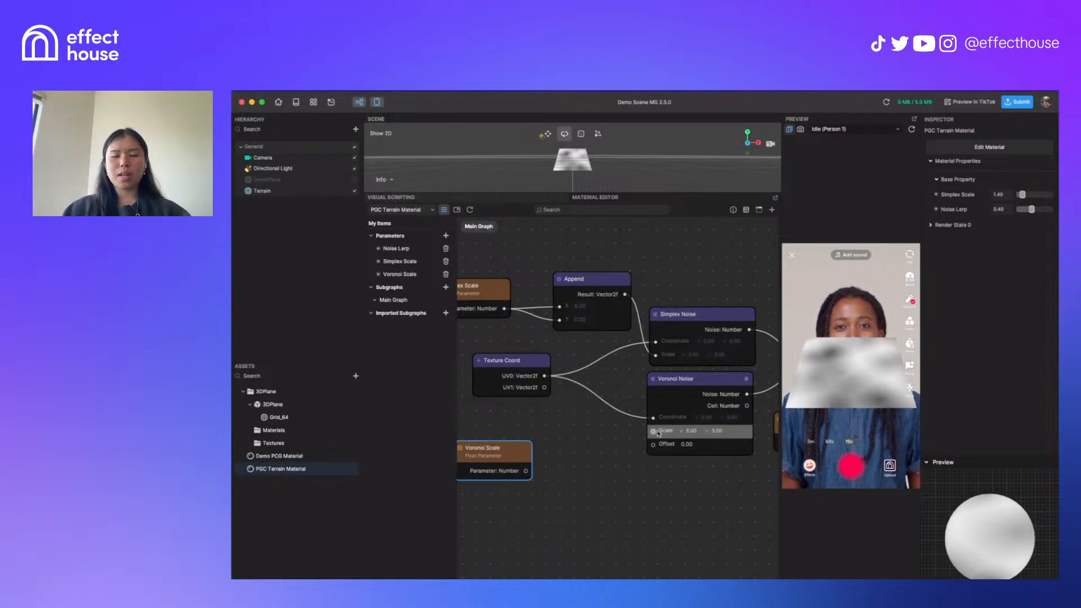
drag(524, 473, 563, 477)
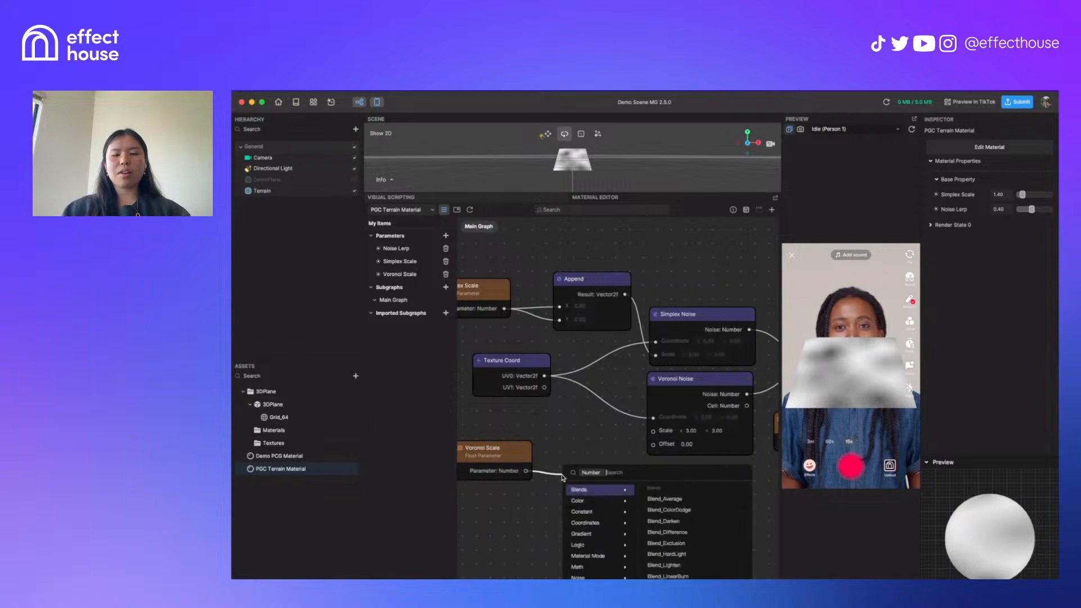
text(cast)
key(Return)
scroll(572, 478, up, 5)
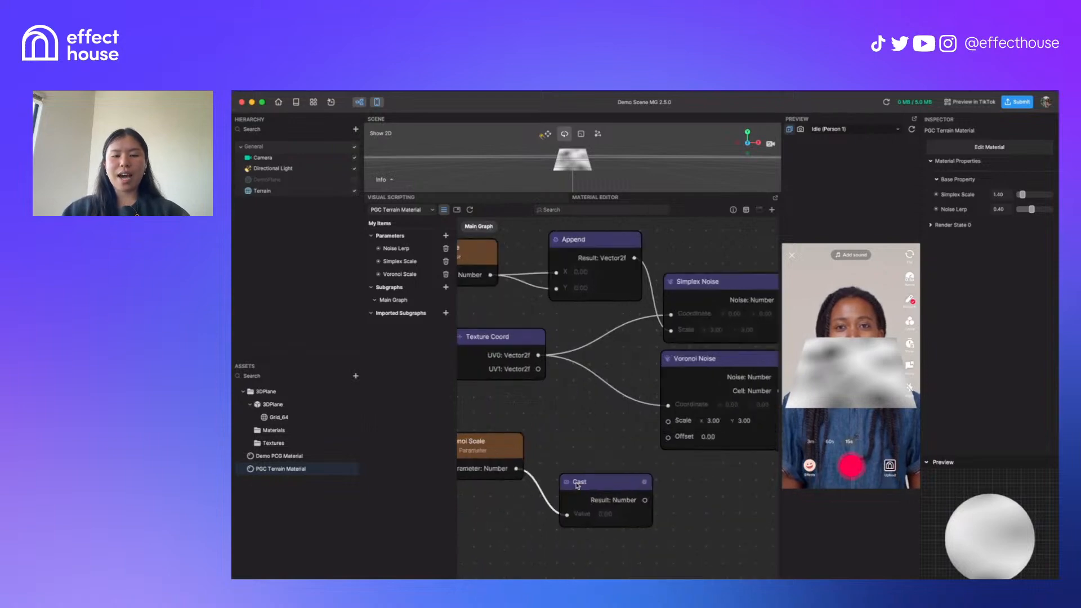
drag(616, 491, 588, 427)
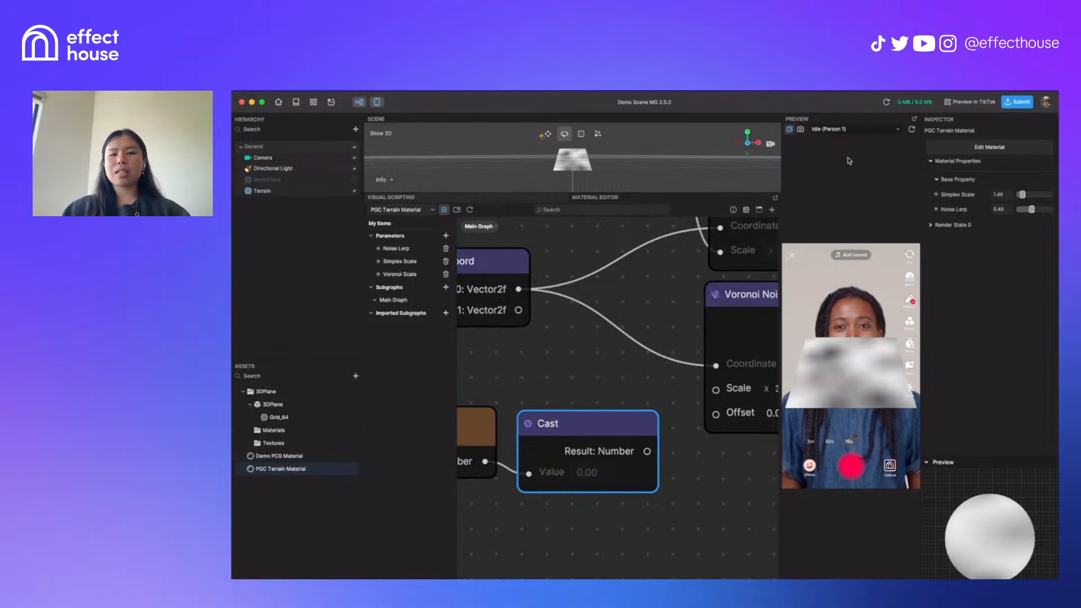
Set the Cast Type of the new Cast node to Vec2
click(733, 210)
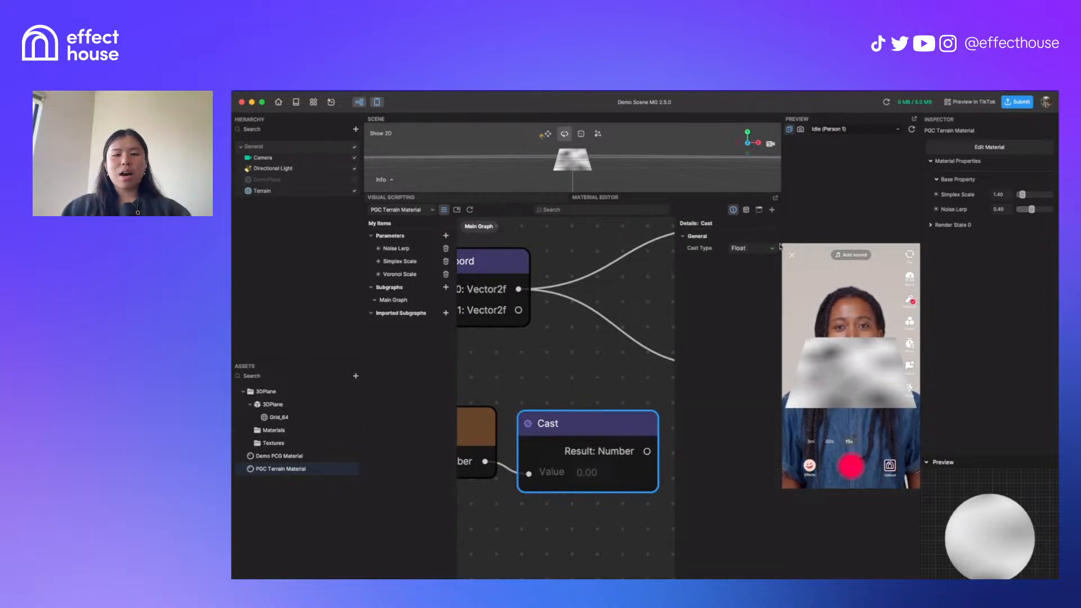
click(749, 249)
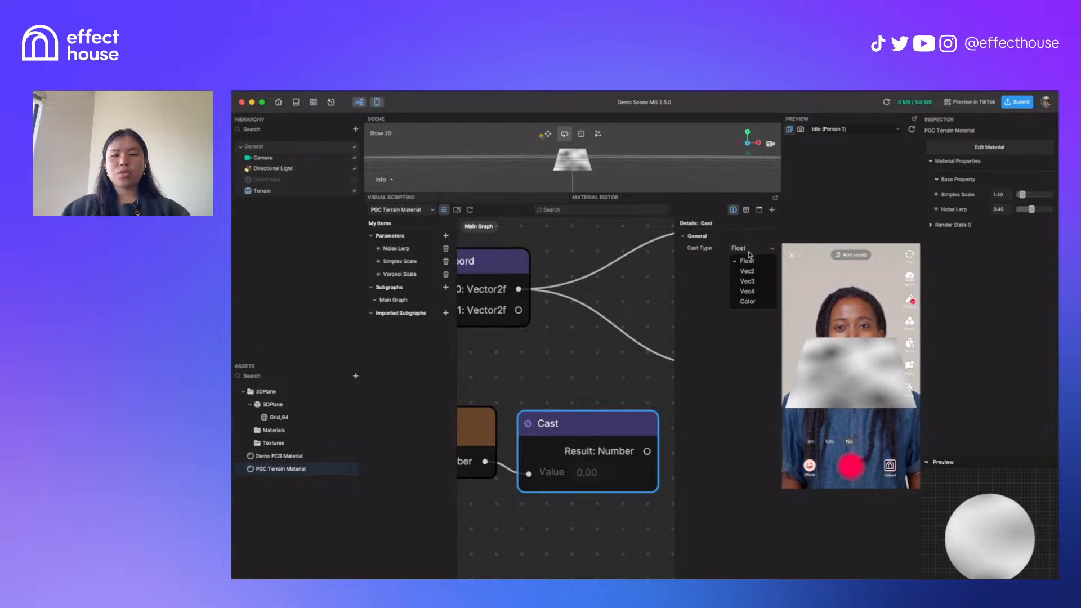
click(749, 292)
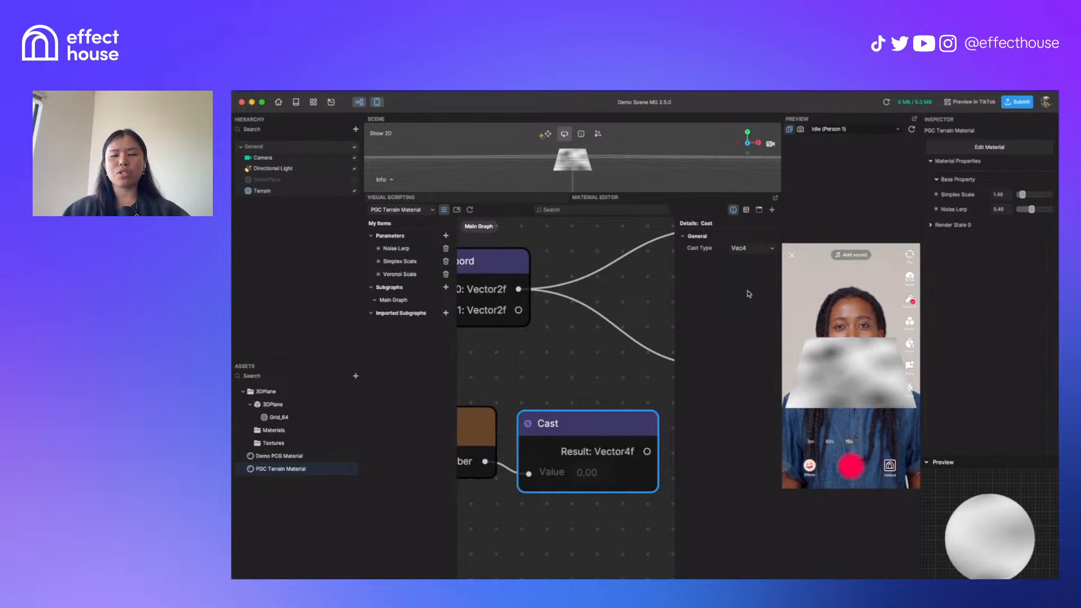
click(745, 251)
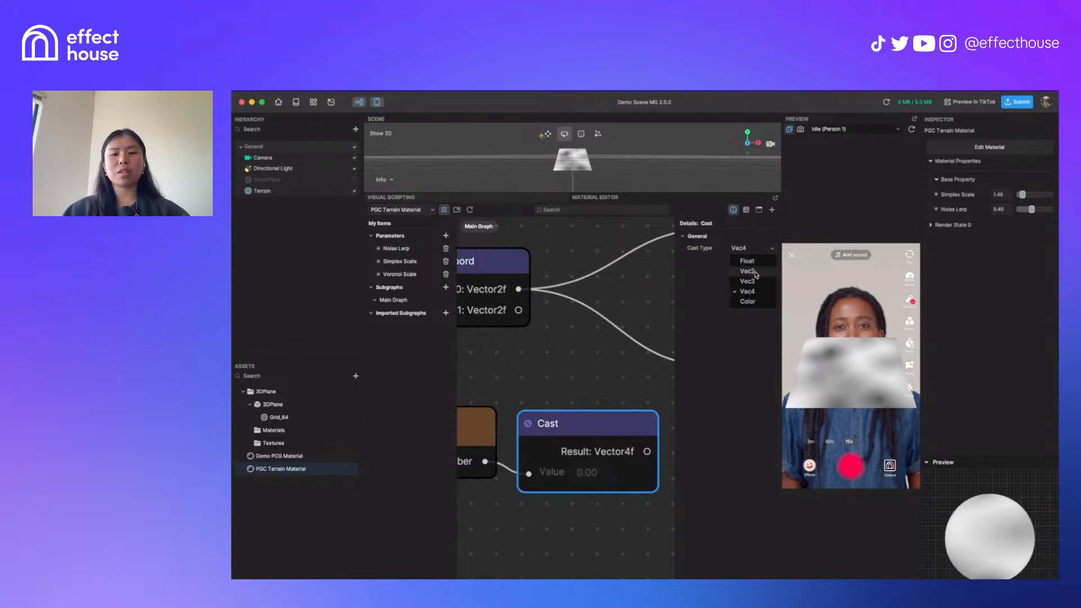
click(754, 274)
click(733, 209)
scroll(633, 426, down, 2)
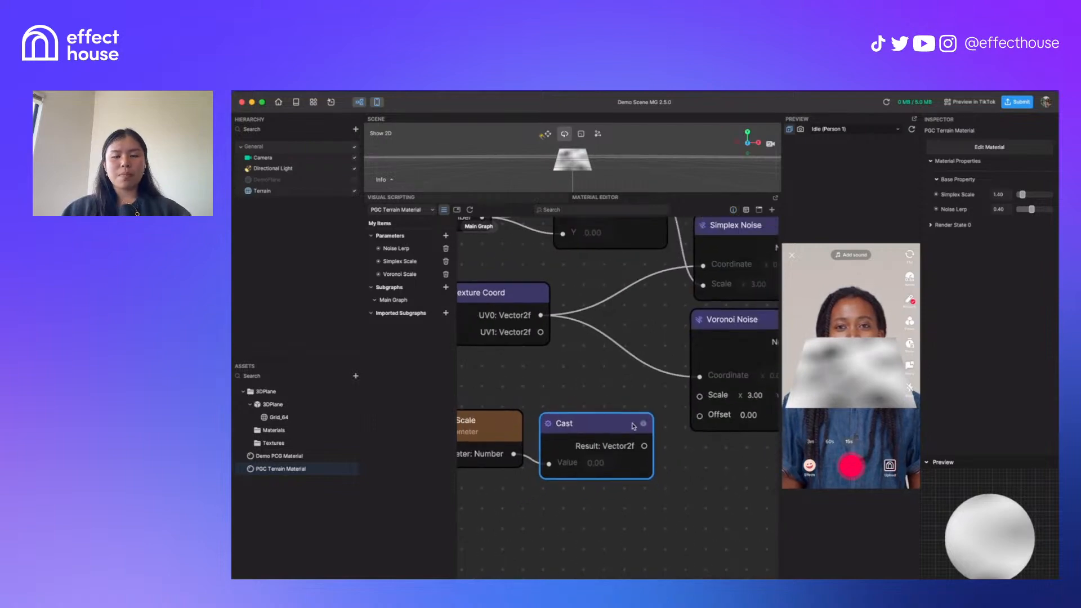
Connect the Cast result to Voronoi Noise's Scale input and set Simplex Scale to 1.50, Voronoi Scale to 7.70 and Noise Lerp to 0.20
drag(644, 446, 699, 397)
scroll(574, 405, down, 3)
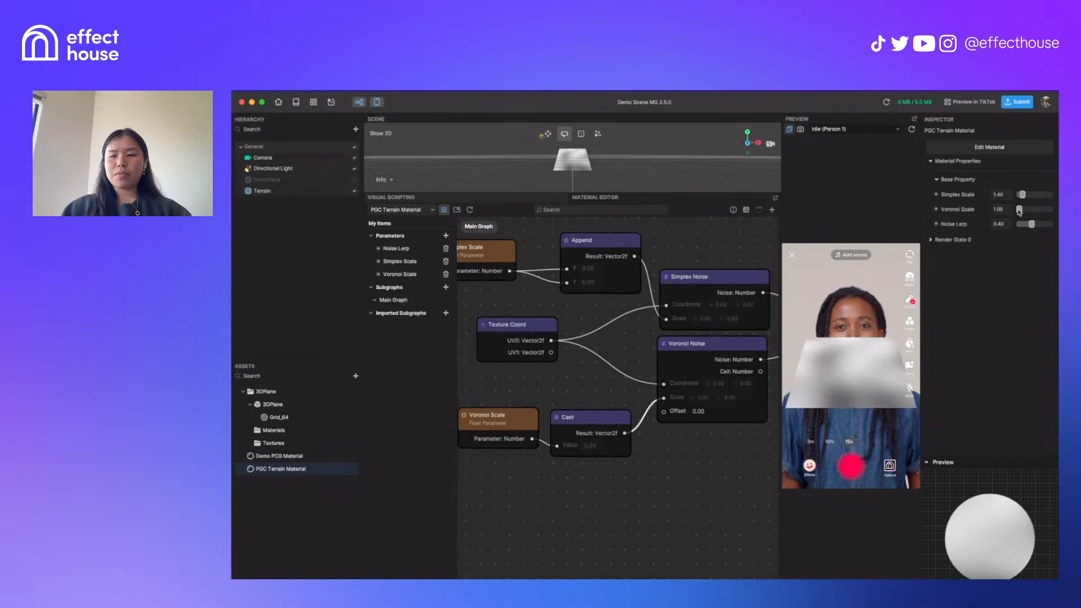
drag(1020, 210, 1044, 212)
Align the Cast node with Voronoi Scale and move Texture Coord well away from the noise nodes to free up space
scroll(647, 467, down, 3)
right_click(647, 467)
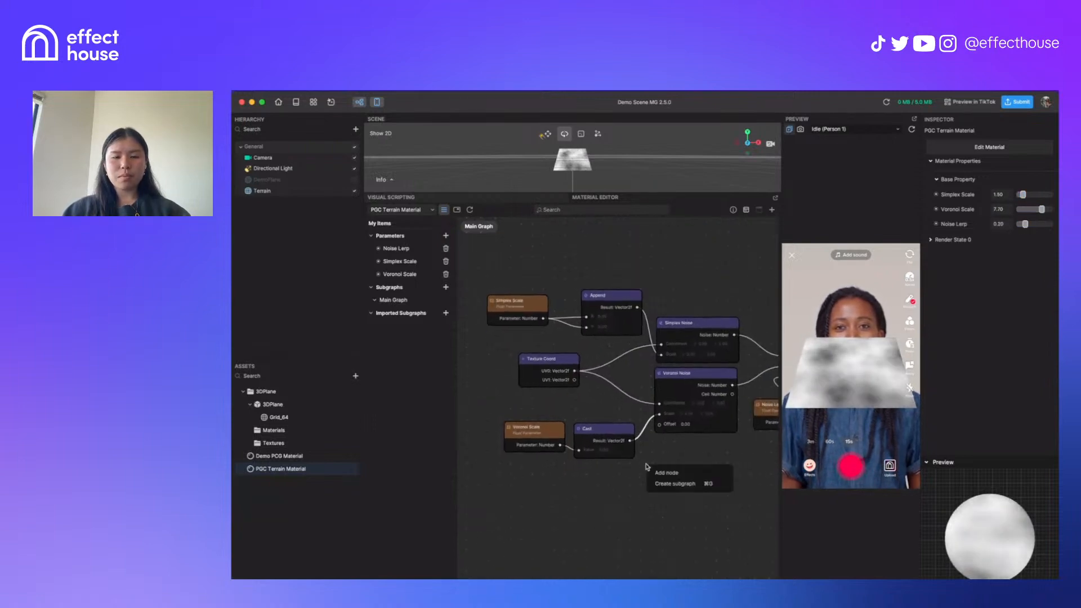
click(585, 488)
right_drag(586, 488, 605, 514)
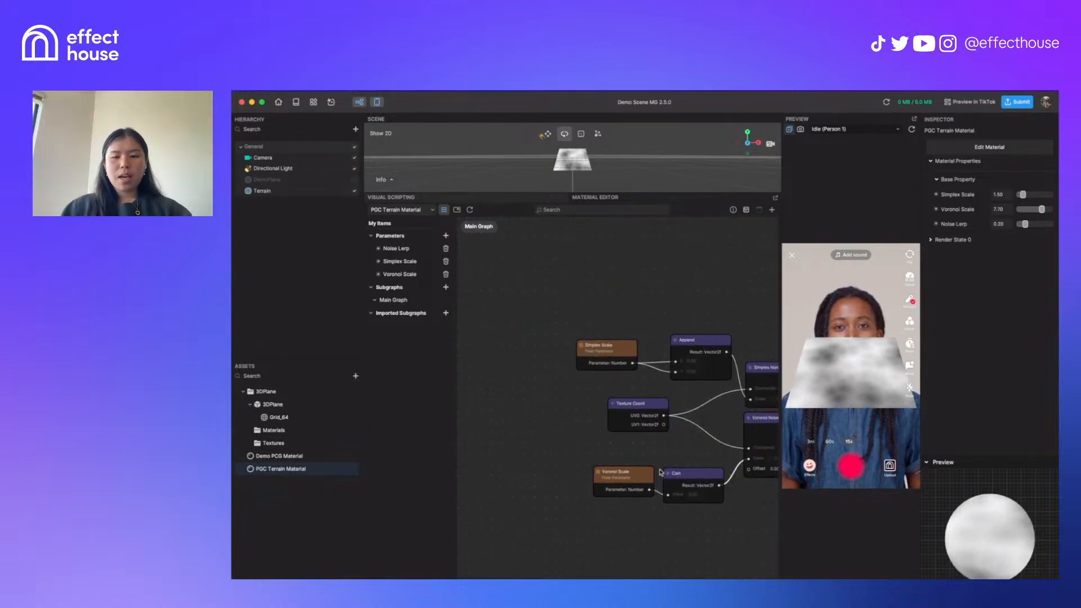
click(679, 471)
drag(639, 475, 642, 475)
drag(631, 403, 497, 405)
Create a Float parameter named Coordinate Offset in the material graph
click(446, 236)
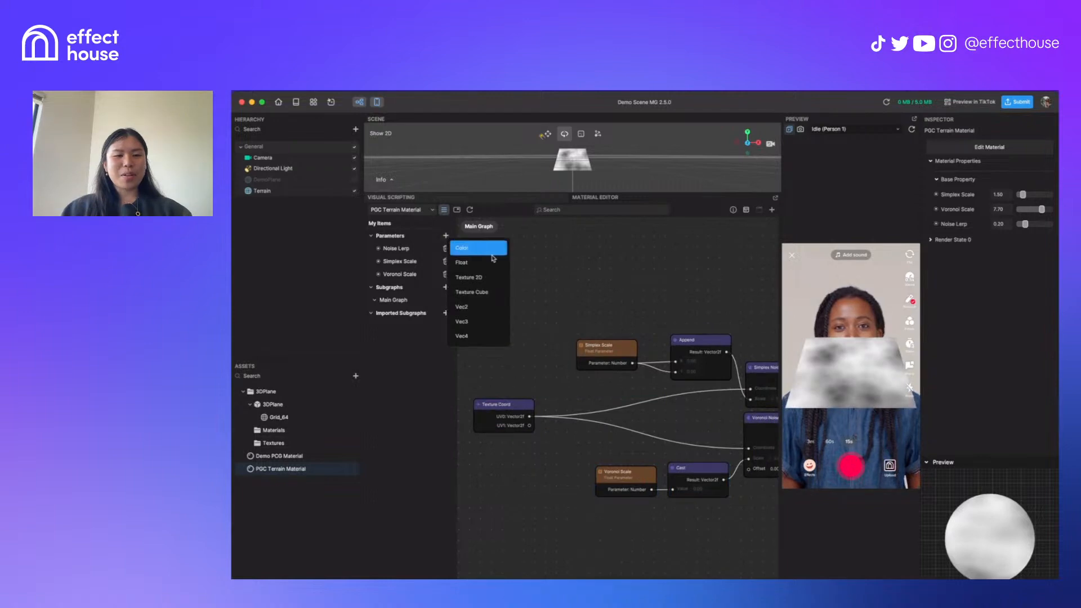
click(473, 264)
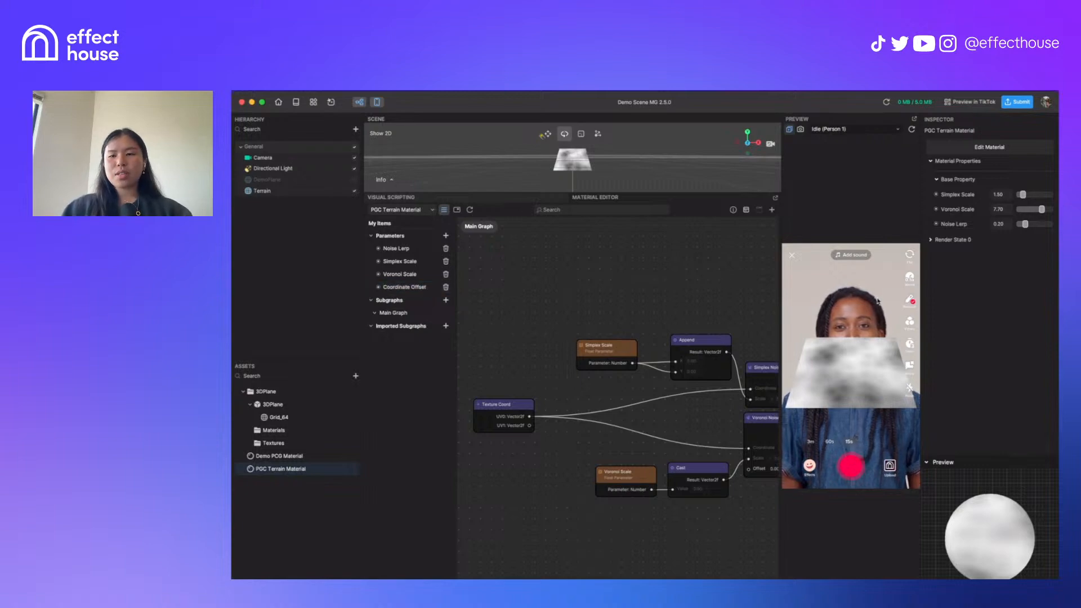
Set the material's Simplex Scale to 2.00 and Voronoi Scale to 6.20
mouse_move(1043, 210)
mouse_down()
mouse_move(1022, 211)
mouse_move(1051, 210)
mouse_move(1026, 196)
mouse_move(1041, 224)
mouse_up()
click(1023, 228)
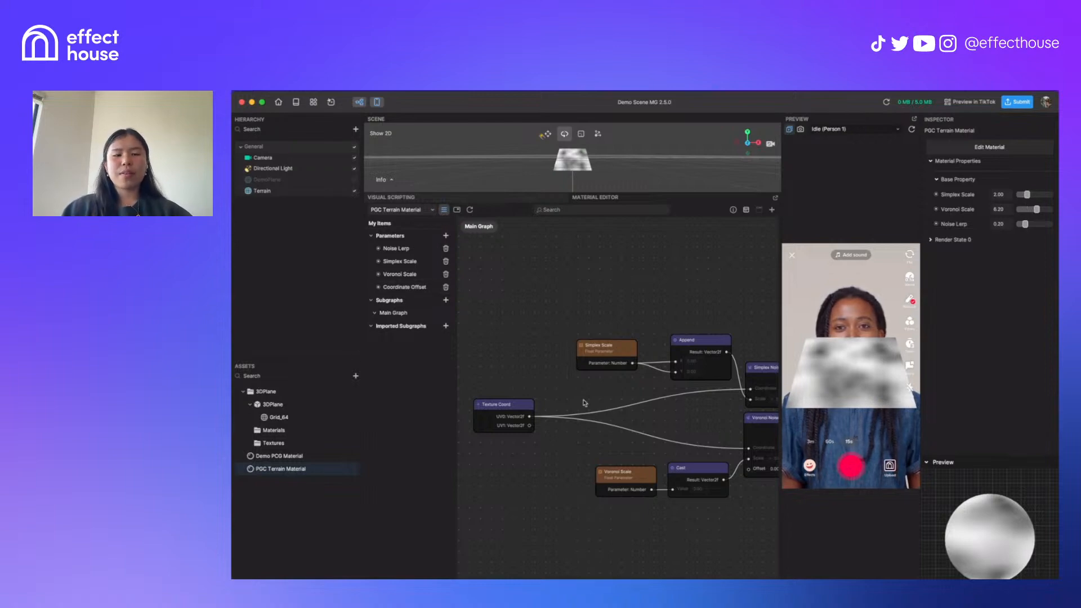
Enable the minimum and maximum limits of the Coordinate Offset parameter and enter both limit values
scroll(507, 417, up, 5)
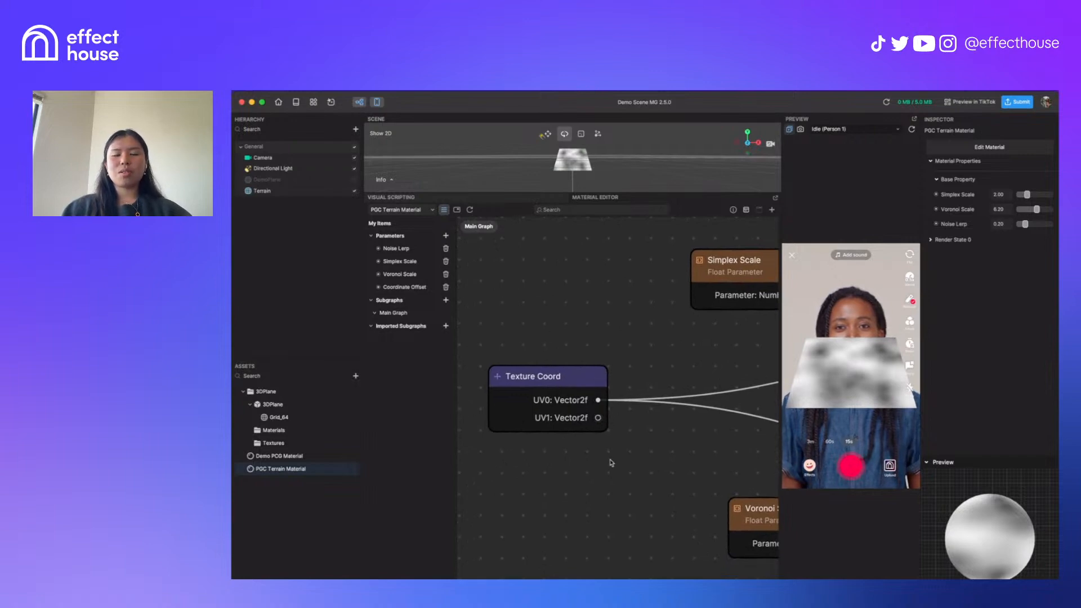
scroll(610, 460, down, 2)
scroll(675, 453, right, 3)
scroll(732, 448, right, 3)
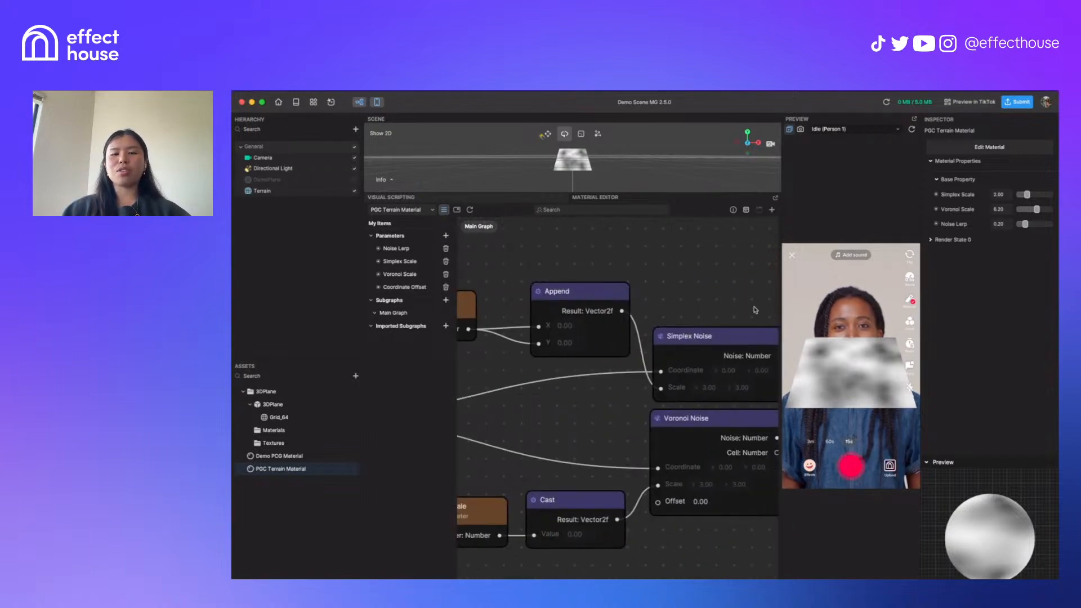
scroll(631, 333, left, 3)
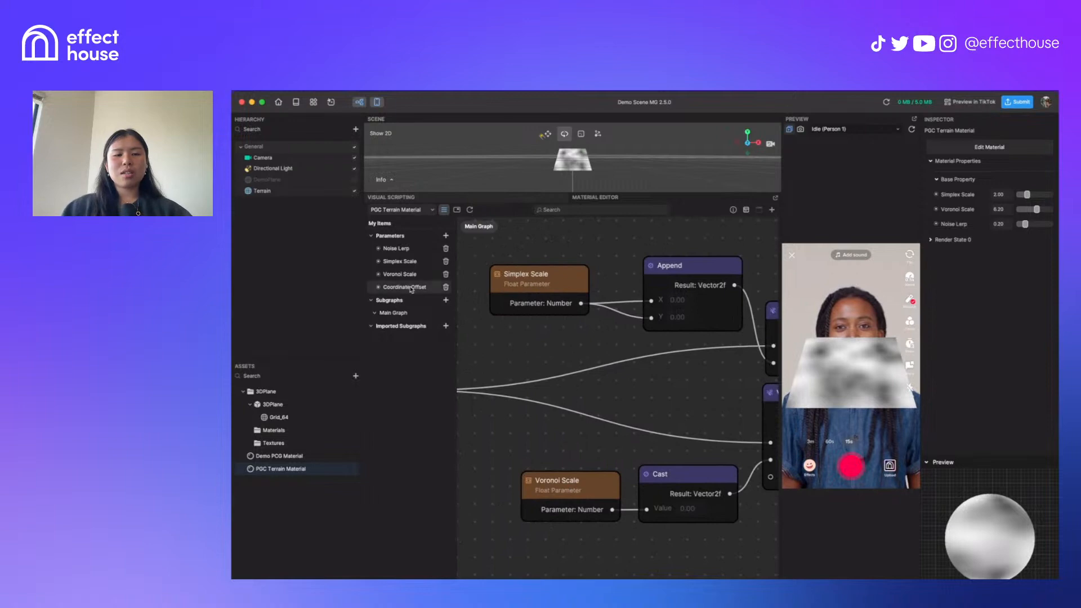
click(733, 210)
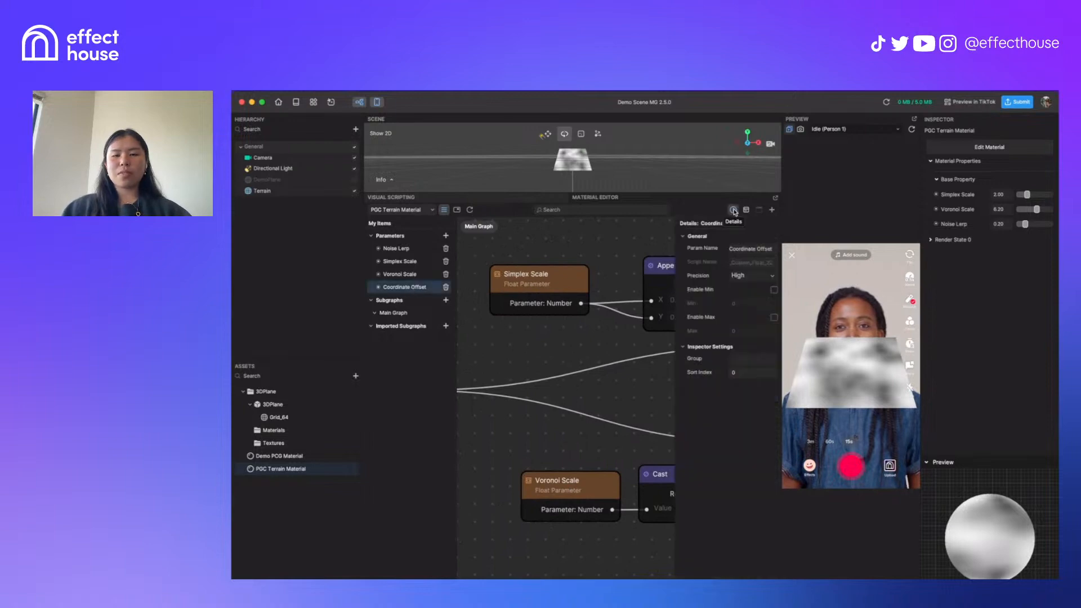
click(774, 290)
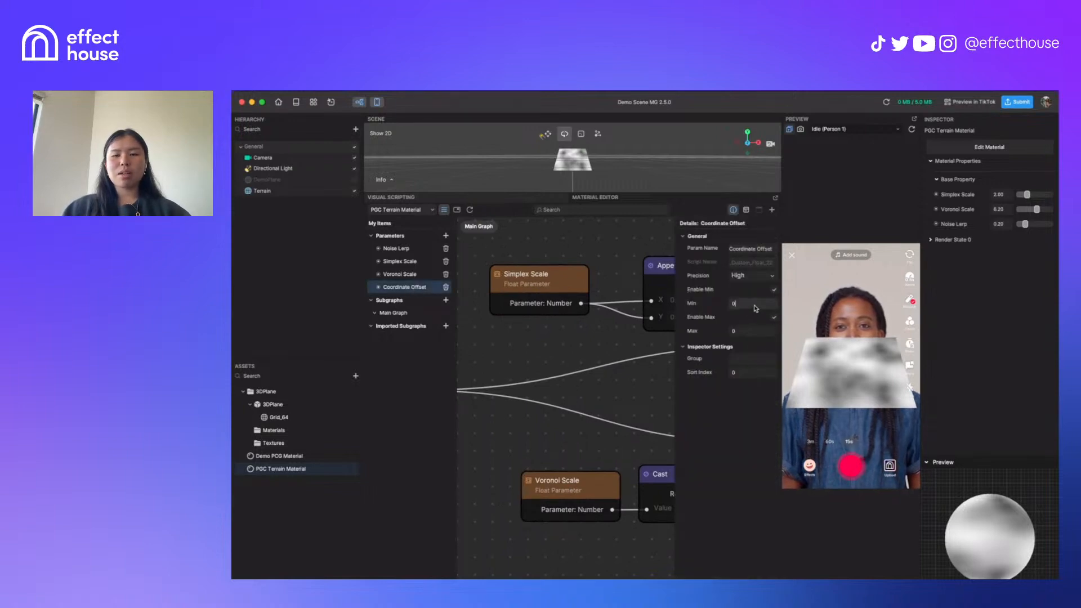
click(743, 334)
click(733, 210)
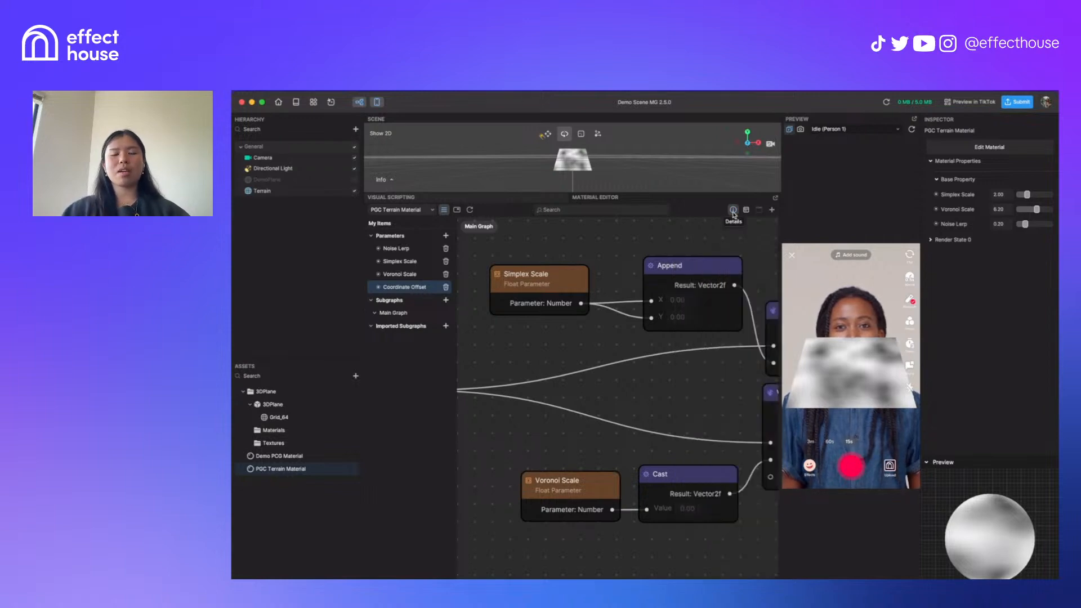
Add the Coordinate Offset parameter to the graph and place its node just above Texture Coord
double_click(381, 290)
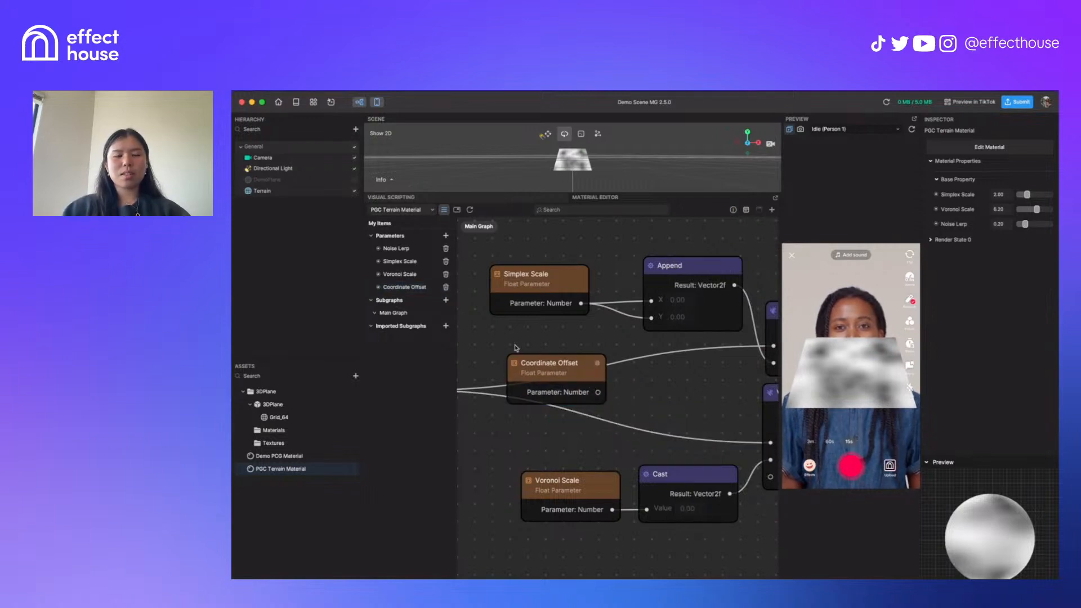
scroll(516, 347, left, 5)
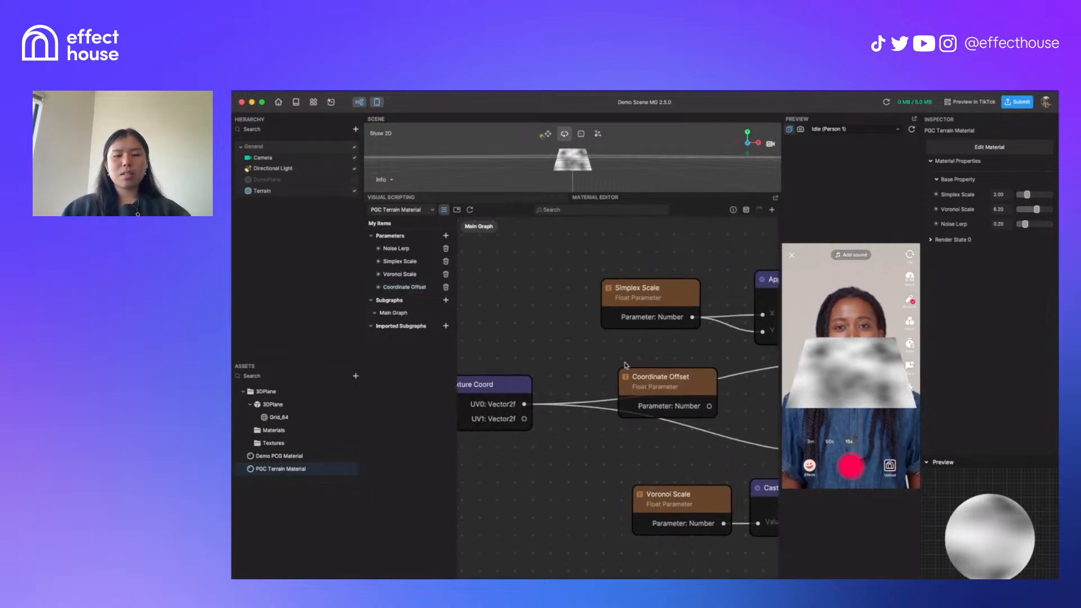
drag(640, 383, 559, 337)
Create an Add node with Texture Coord's UV0 output feeding its A input
drag(525, 406, 682, 381)
text(add)
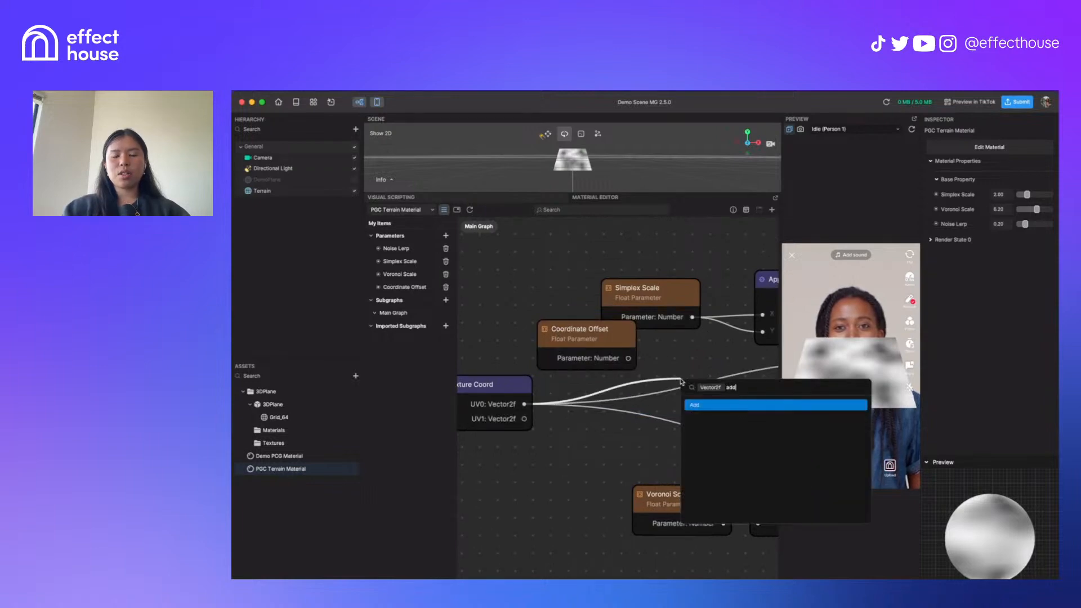
key(Return)
Add a Cast node fed by Coordinate Offset's output and set its Cast Type to Vec2
drag(584, 346, 602, 329)
text(cast)
key(Return)
click(733, 210)
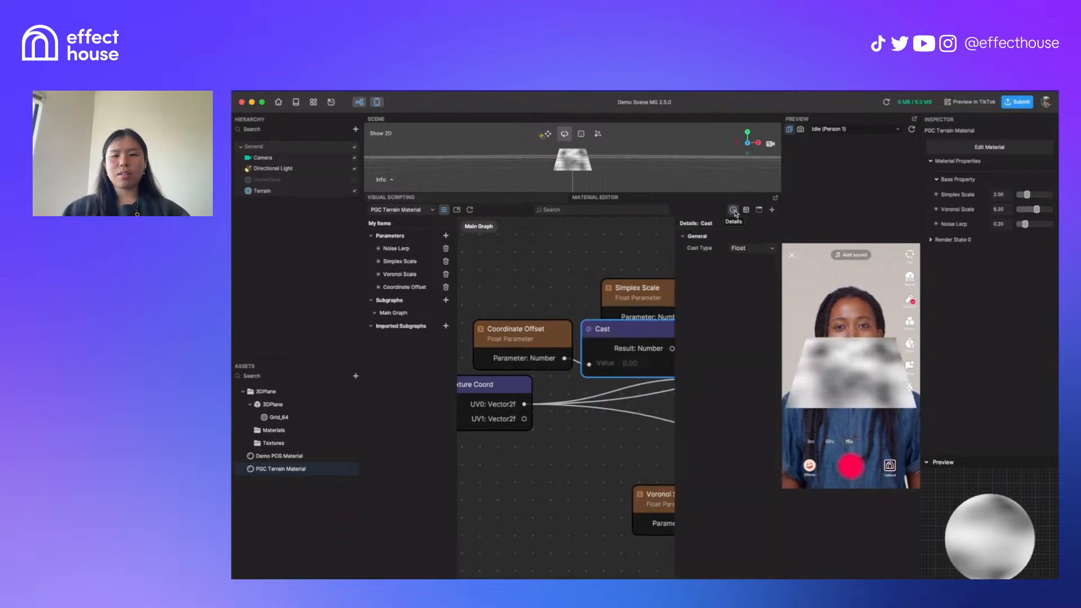
click(752, 248)
click(752, 270)
click(733, 211)
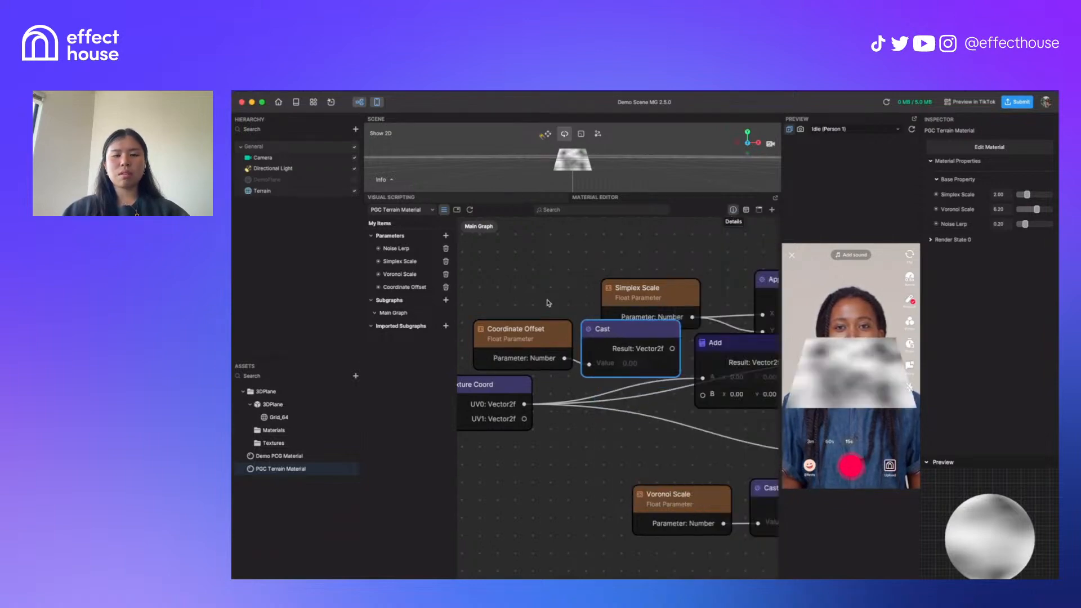
Move Simplex Scale higher and connect the Coordinate Offset Cast result to the Add node's B input
drag(625, 292, 623, 261)
drag(514, 310, 701, 396)
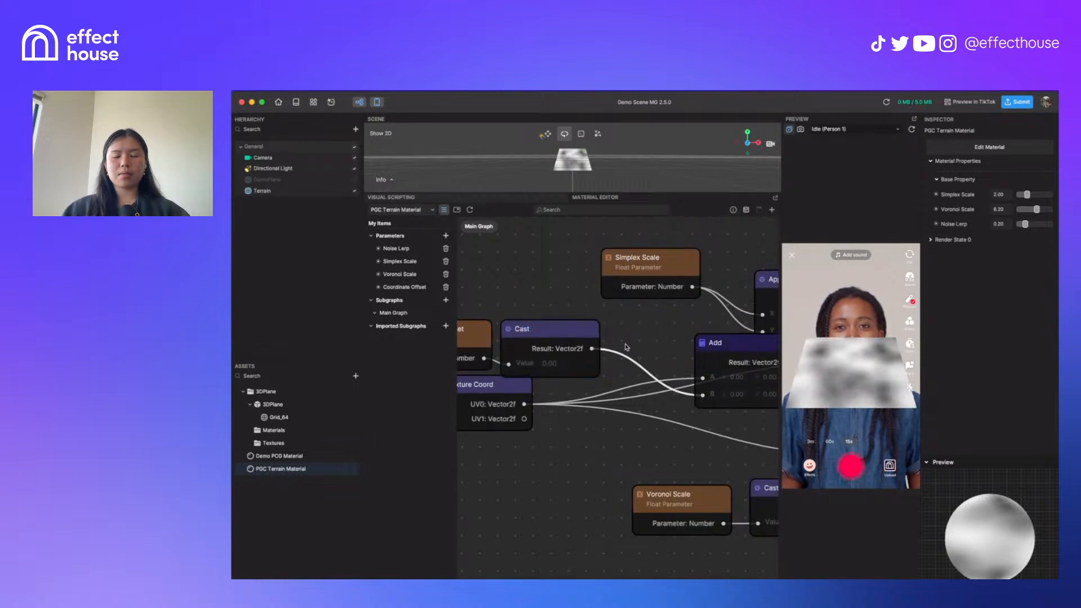
Connect the Add result to the Coordinate inputs of both Simplex Noise and Voronoi Noise
scroll(701, 396, down, 3)
drag(622, 325, 697, 342)
scroll(690, 372, right, 5)
scroll(620, 384, down, 2)
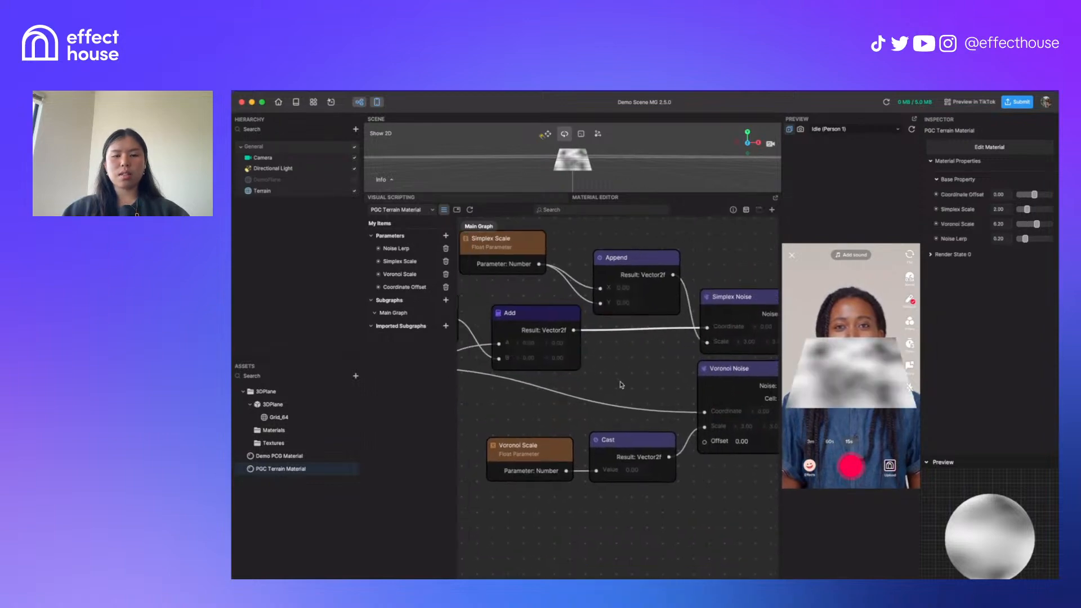
scroll(621, 383, left, 3)
drag(604, 318, 734, 399)
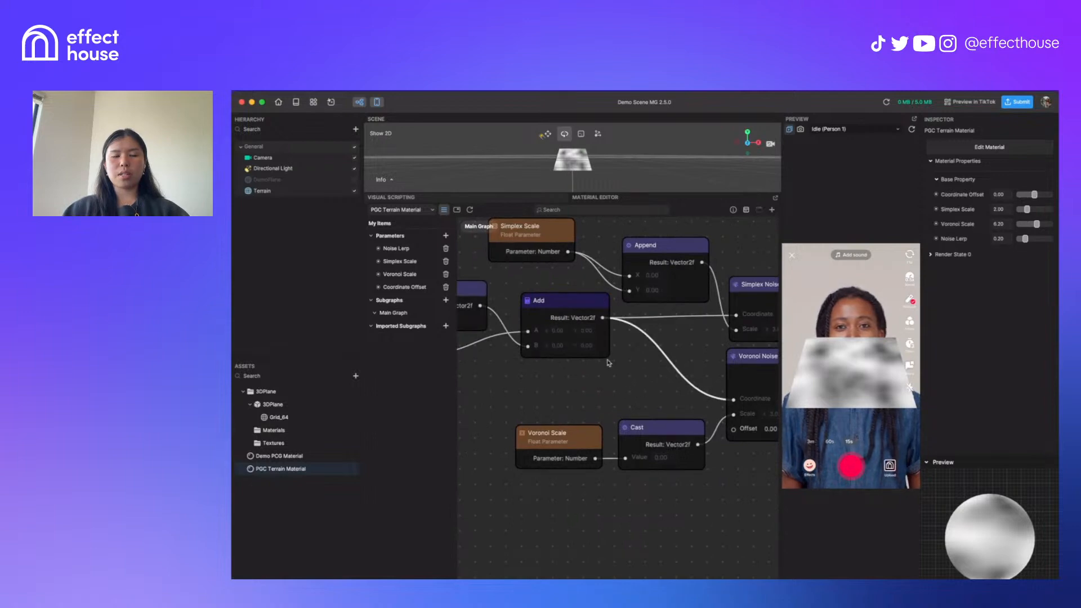
Rearrange the nodes, lowering Add, shifting Coordinate Offset and its Cast closer to Add, and lowering Texture Coord beneath them
drag(565, 298, 584, 347)
scroll(507, 310, left, 5)
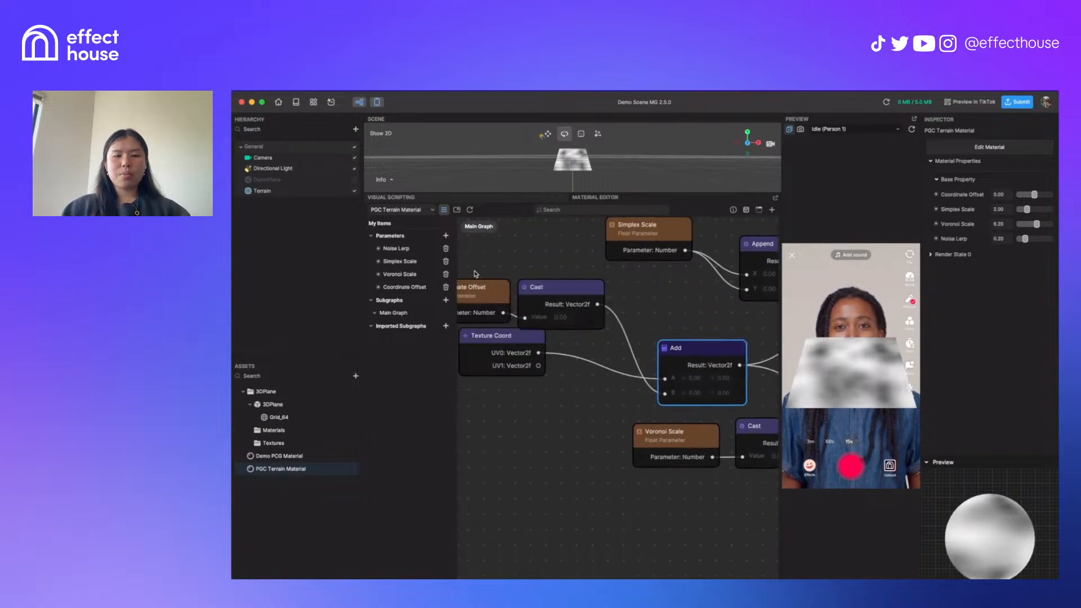
drag(476, 275, 560, 289)
click(475, 288)
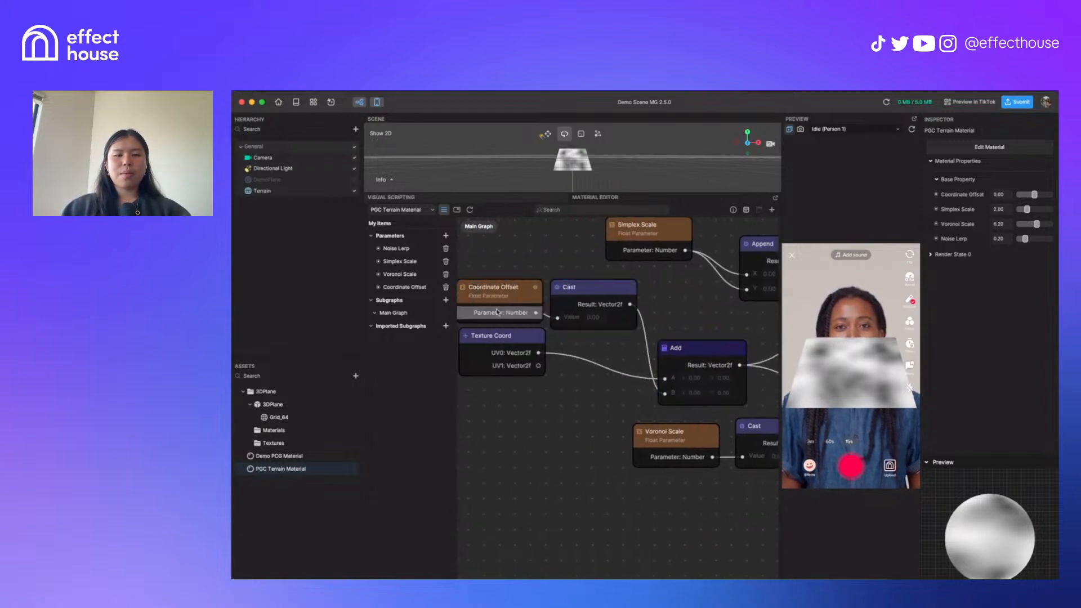
drag(505, 340, 512, 368)
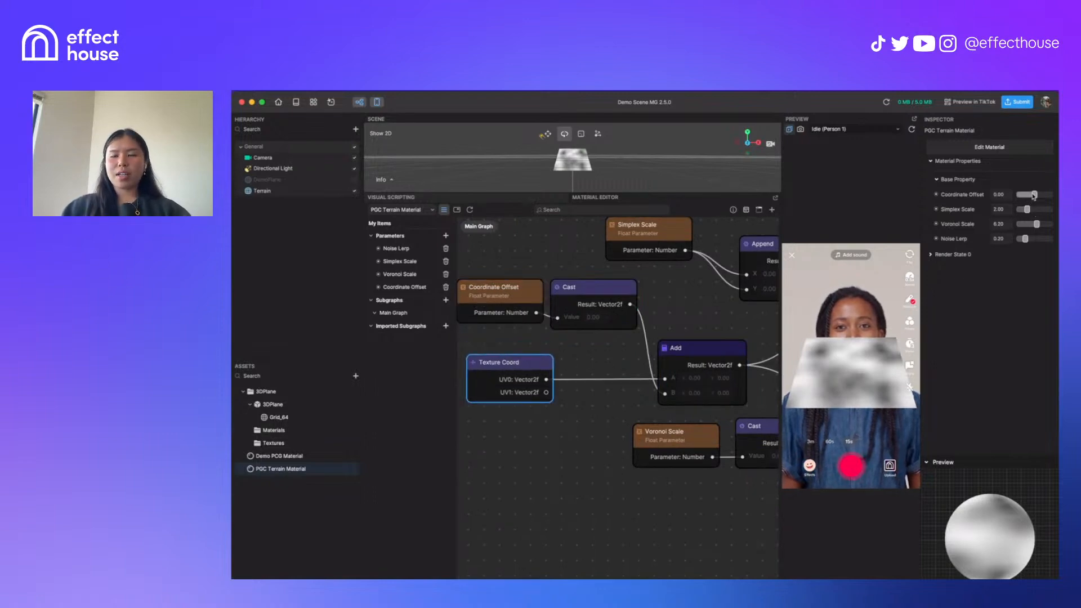
Try different Coordinate Offset values on the material and leave the property at -69.20
drag(1034, 195, 1036, 195)
right_drag(713, 342, 517, 370)
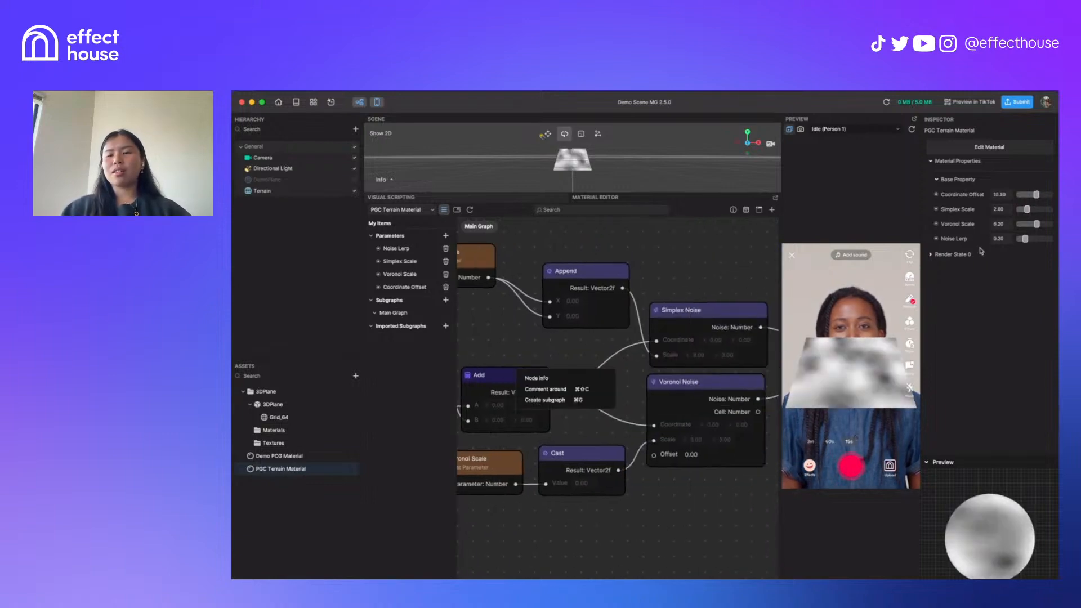
drag(1040, 196, 1023, 198)
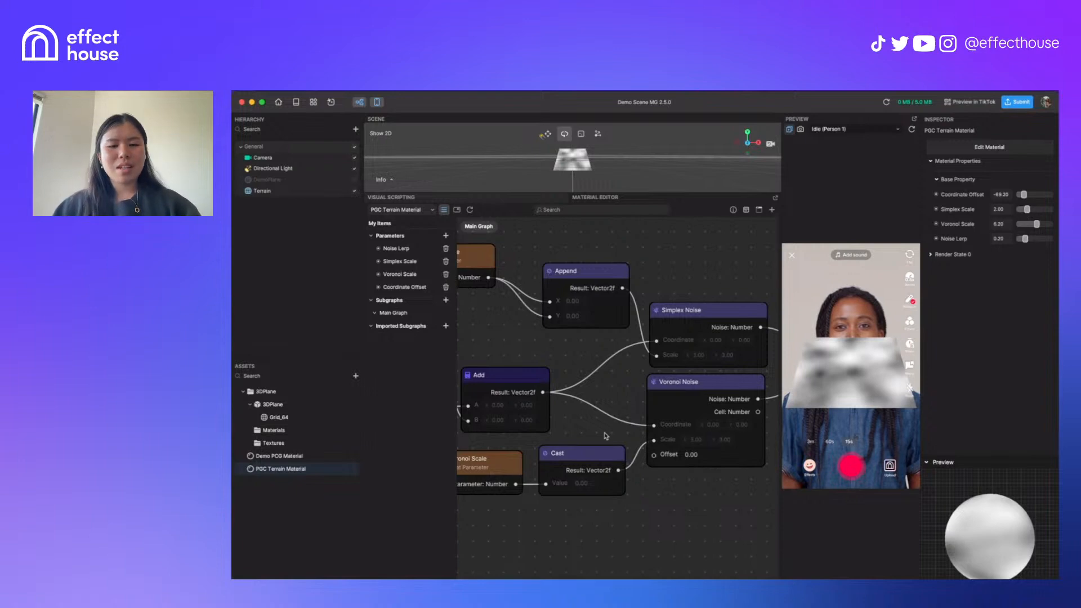
Move the Add node slightly closer to the Simplex Noise and Voronoi Noise nodes
scroll(607, 436, down, 2)
drag(512, 381, 533, 377)
scroll(703, 534, down, 2)
scroll(704, 533, down, 2)
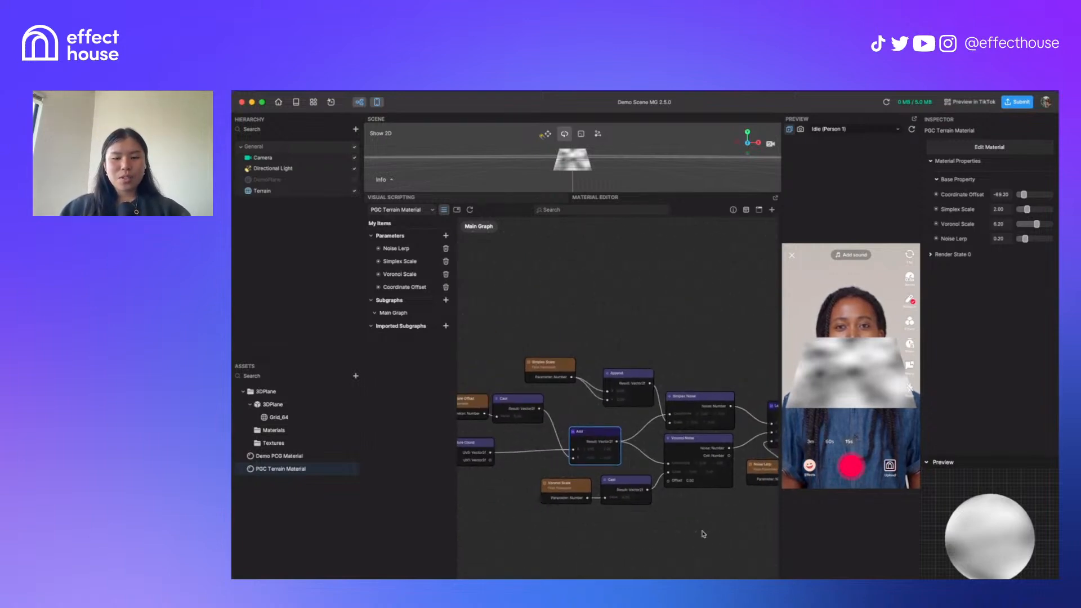
Select all the noise nodes from Coordinate Offset through Lerp, excluding the output node, and wrap them in a comment
scroll(562, 456, left, 2)
scroll(561, 456, down, 3)
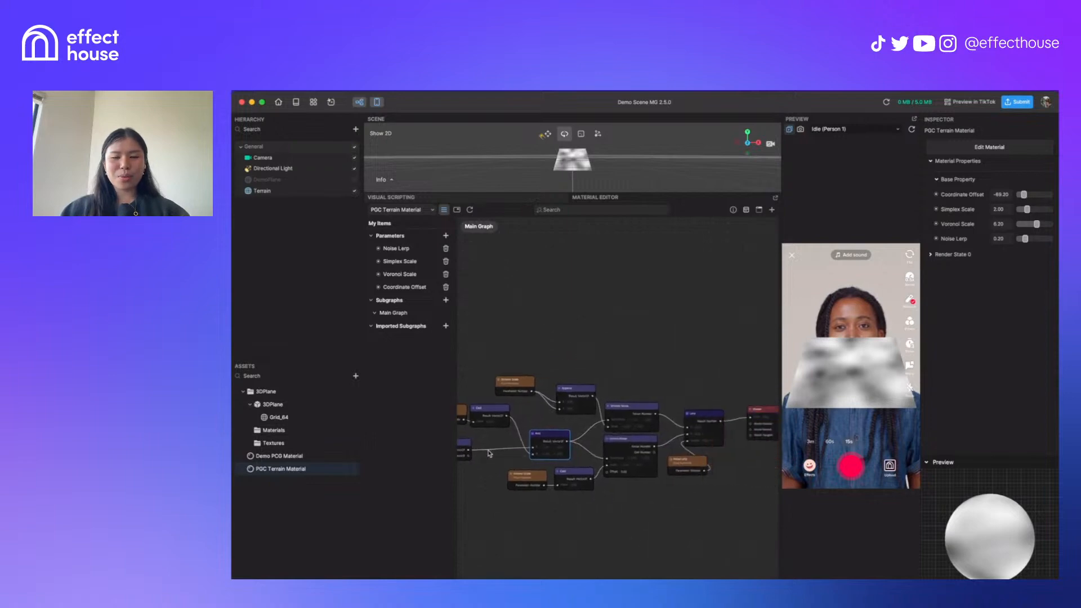
drag(476, 362, 735, 511)
scroll(665, 419, up, 3)
right_click(704, 412)
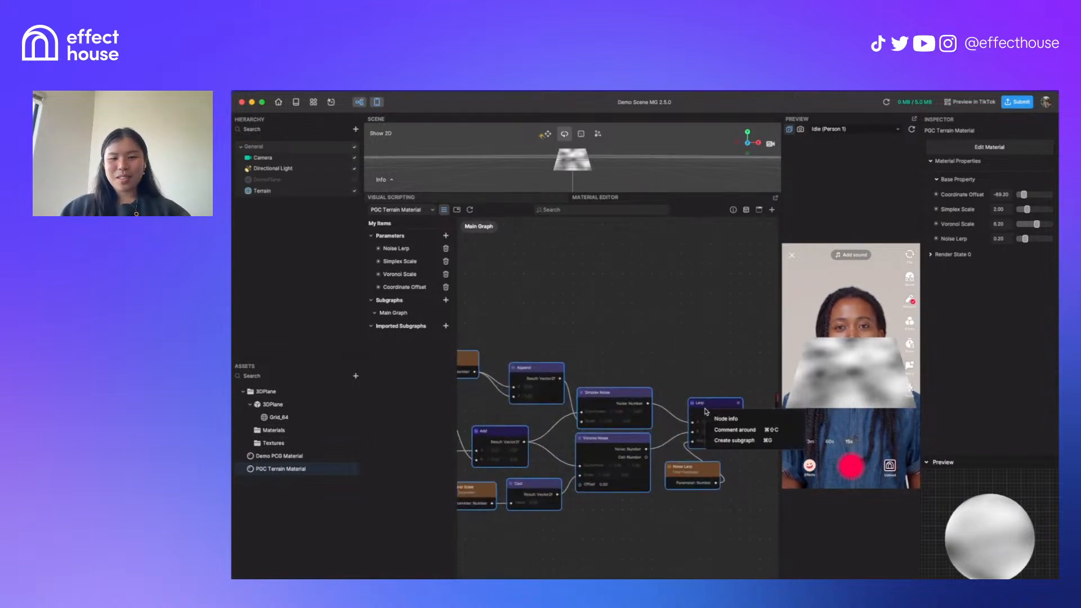
click(732, 433)
Rename the comment to Noise Functions and move the whole group left, leaving a wide gap before the output node
scroll(723, 316, left, 3)
scroll(525, 347, up, 2)
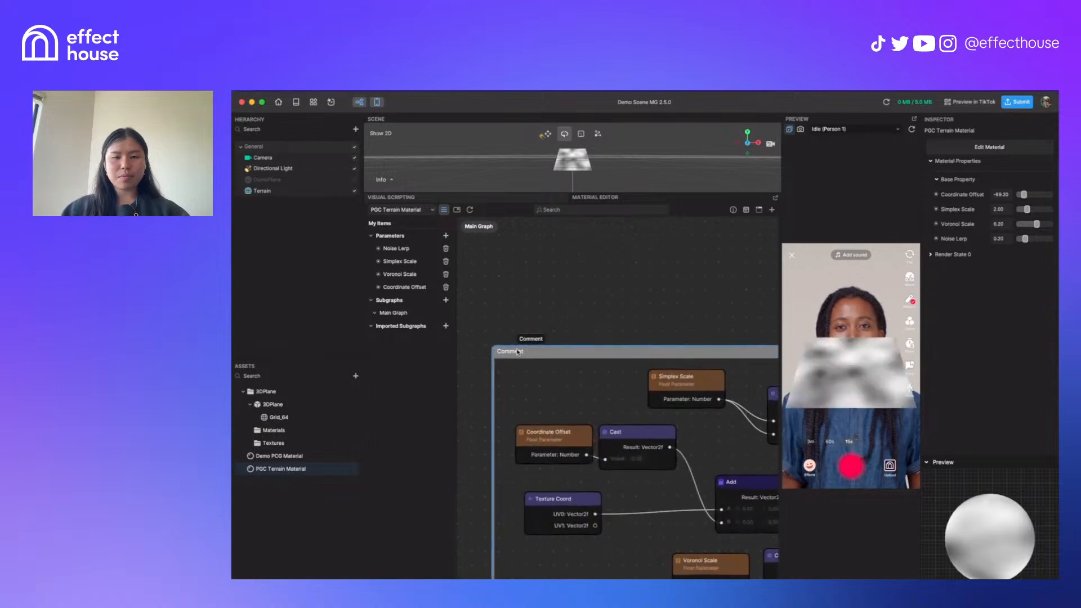
double_click(508, 353)
text(Noise)
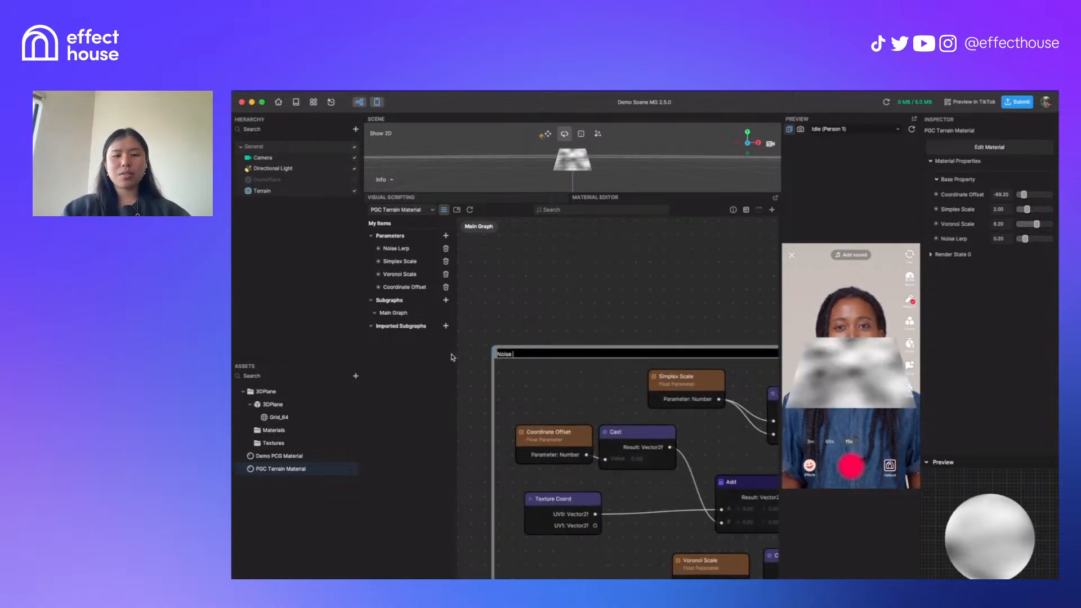
text( Function)
key(Return)
scroll(653, 388, down, 5)
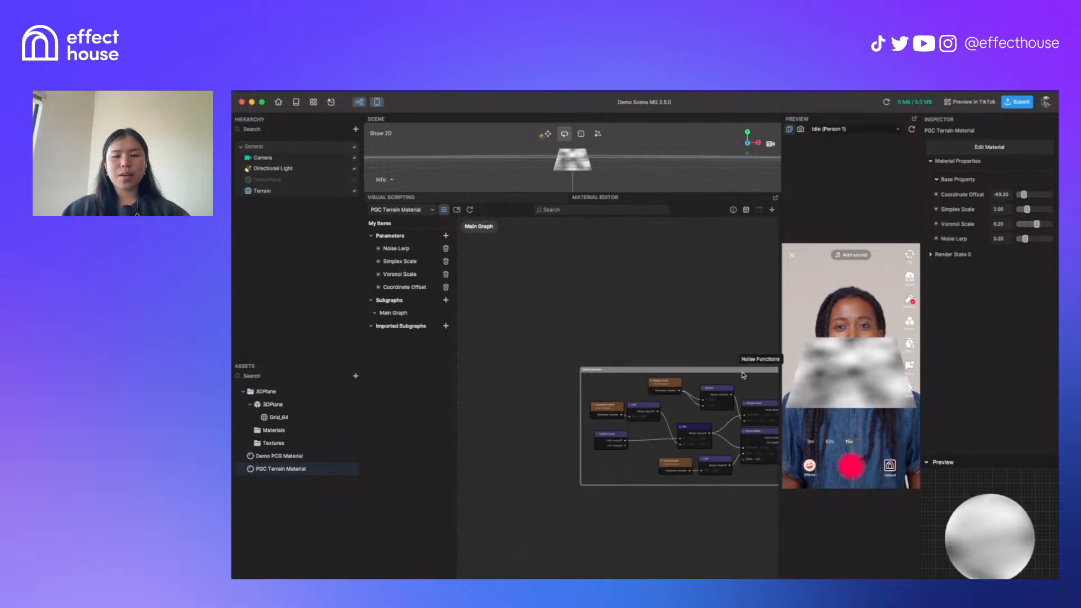
drag(742, 372, 535, 368)
scroll(631, 389, right, 3)
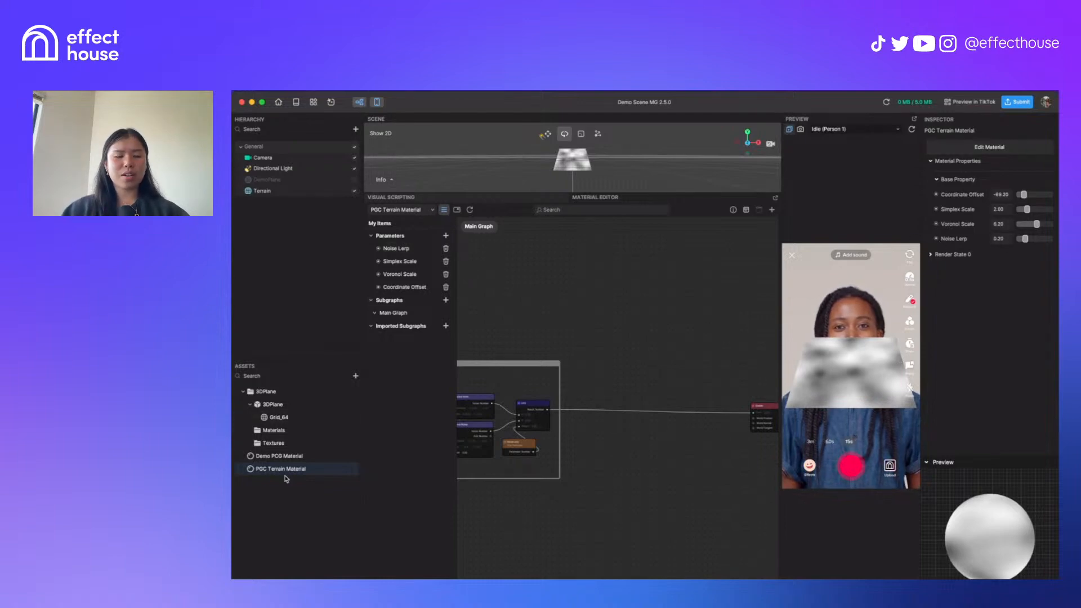
Examine how the Demo PCG Material organizes its properties into Noise Functions, Terrain Height, Colouring and Water groups
click(276, 457)
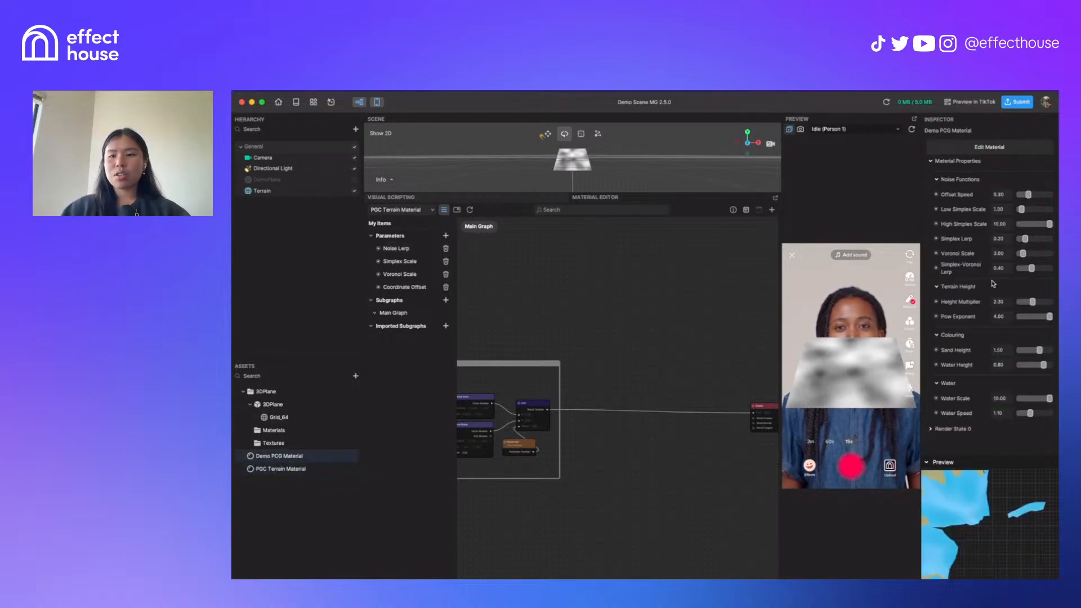
click(937, 179)
click(936, 196)
click(937, 212)
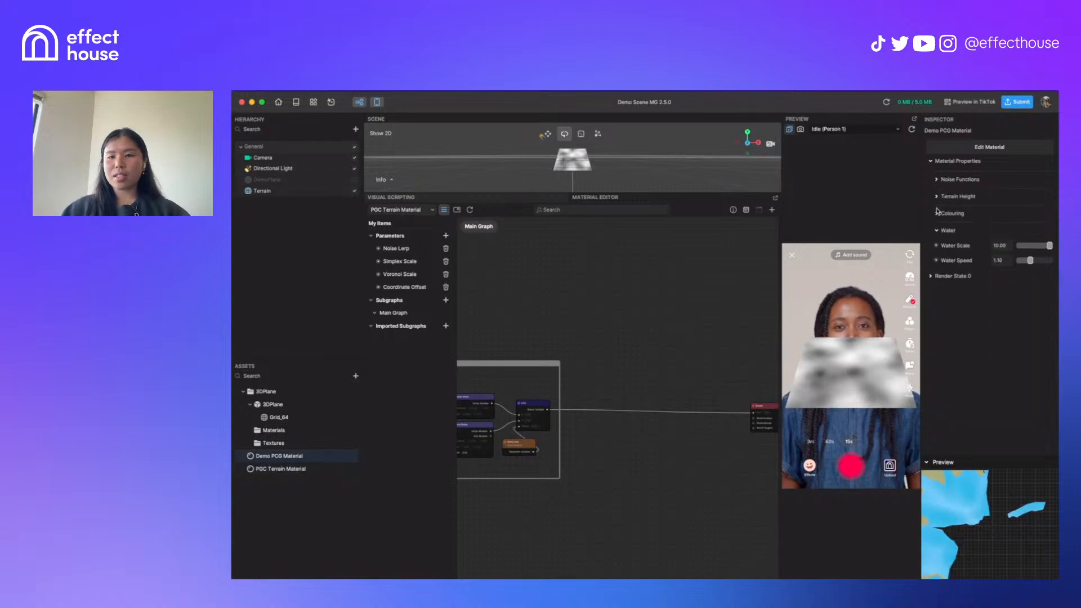
click(937, 231)
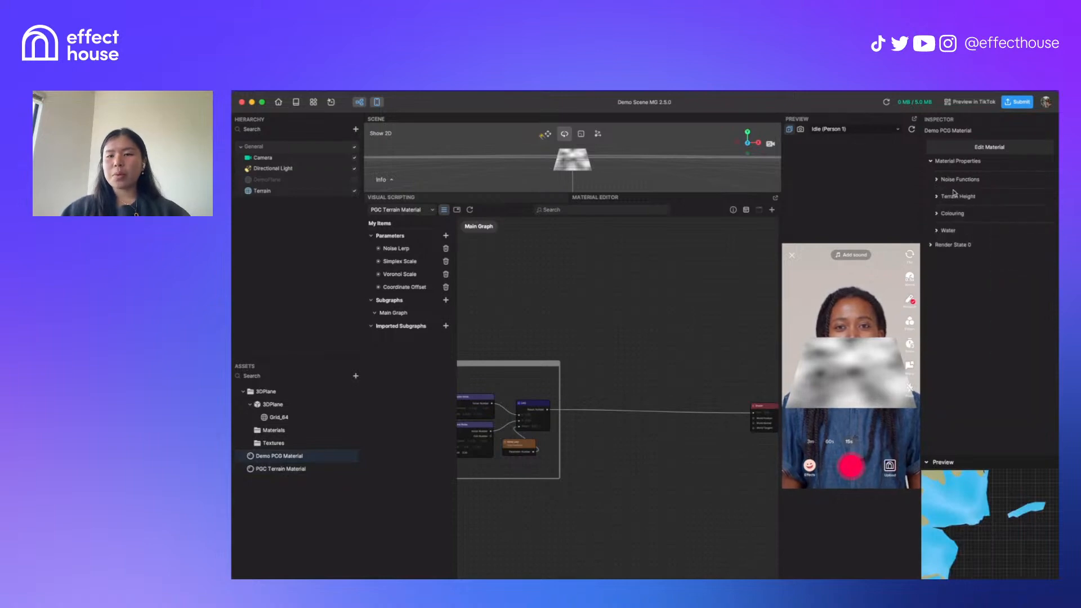
click(936, 180)
click(937, 180)
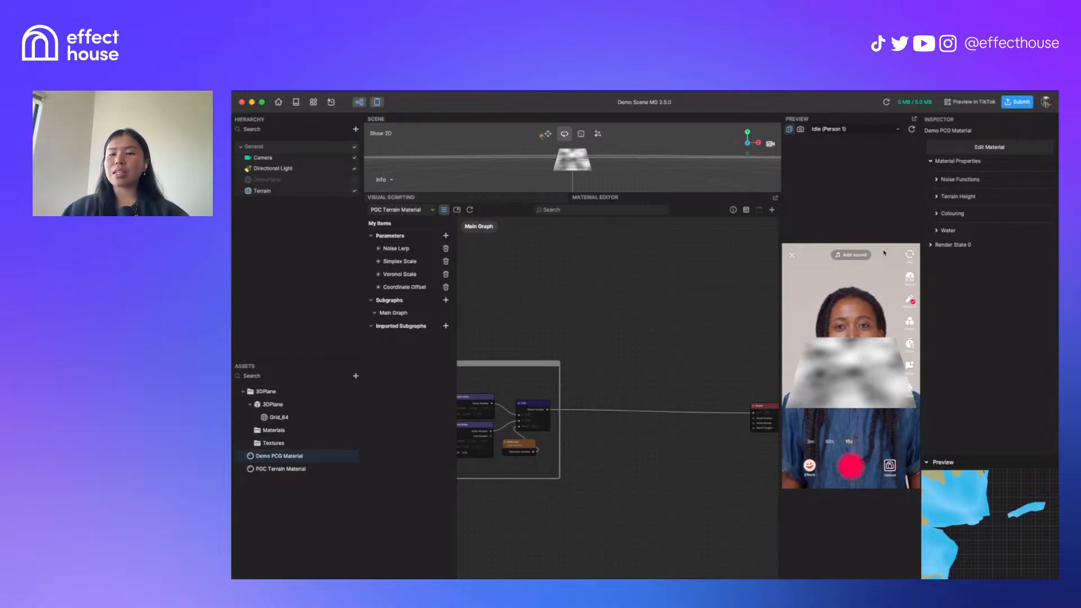
Assign the Noise Lerp parameter of PGC Terrain Material to an inspector group named Noise Functions
click(300, 467)
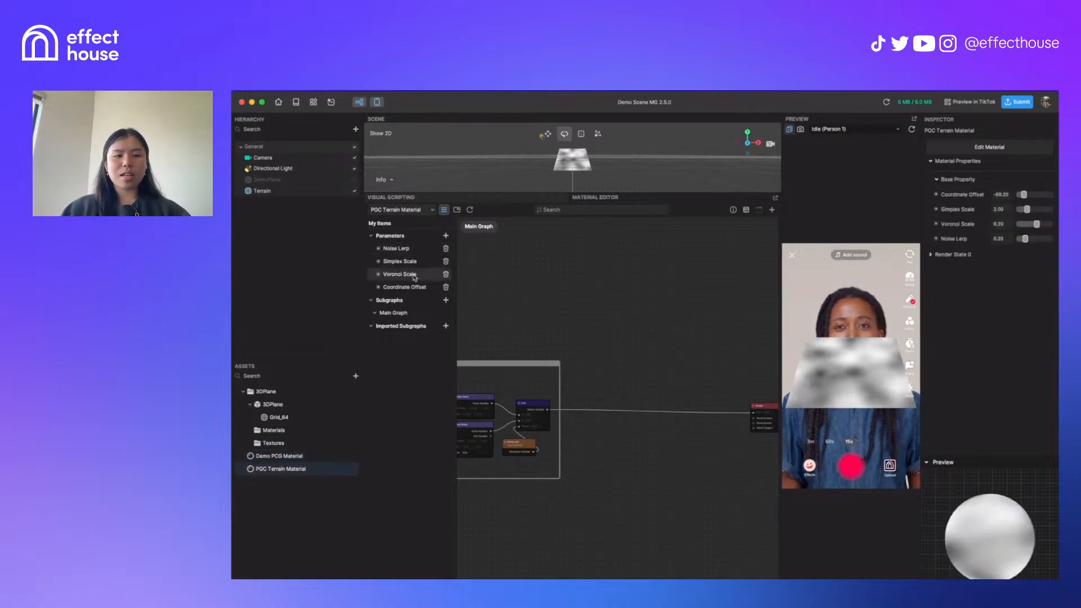
click(415, 251)
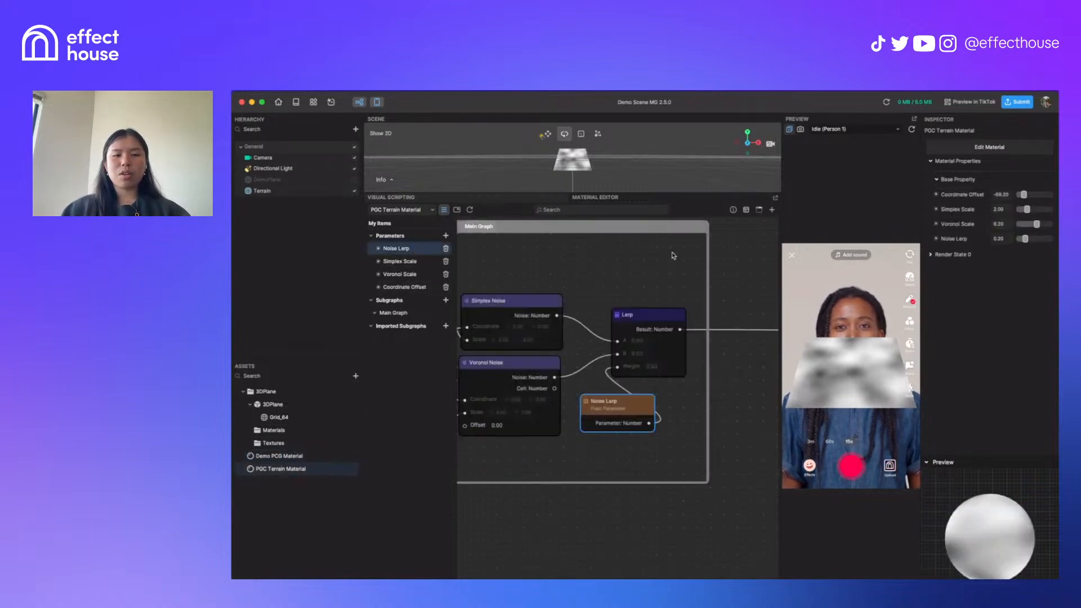
click(733, 209)
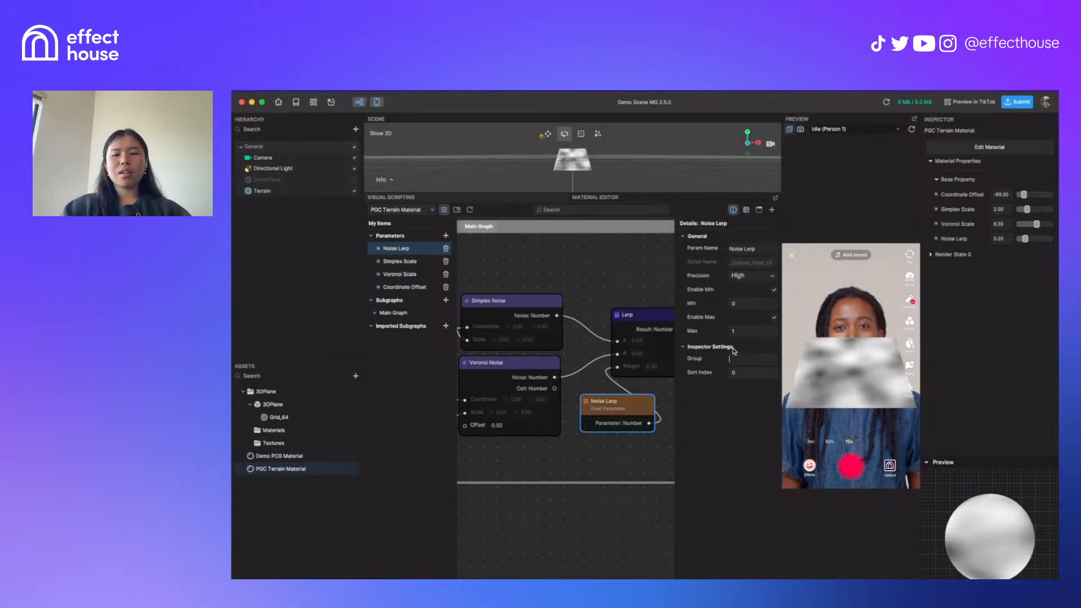
text(P)
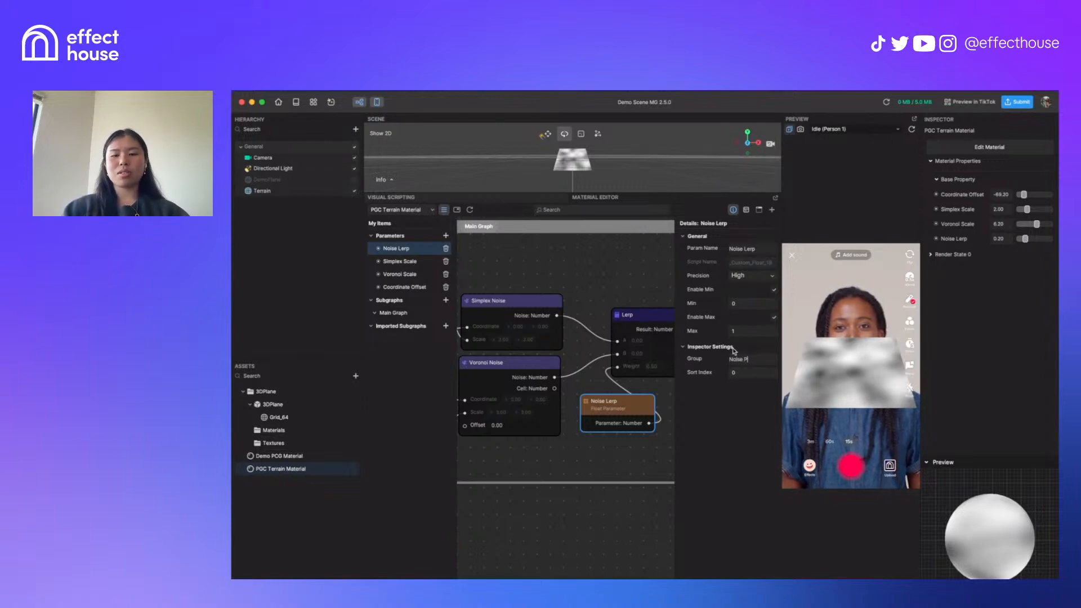
text(unctions)
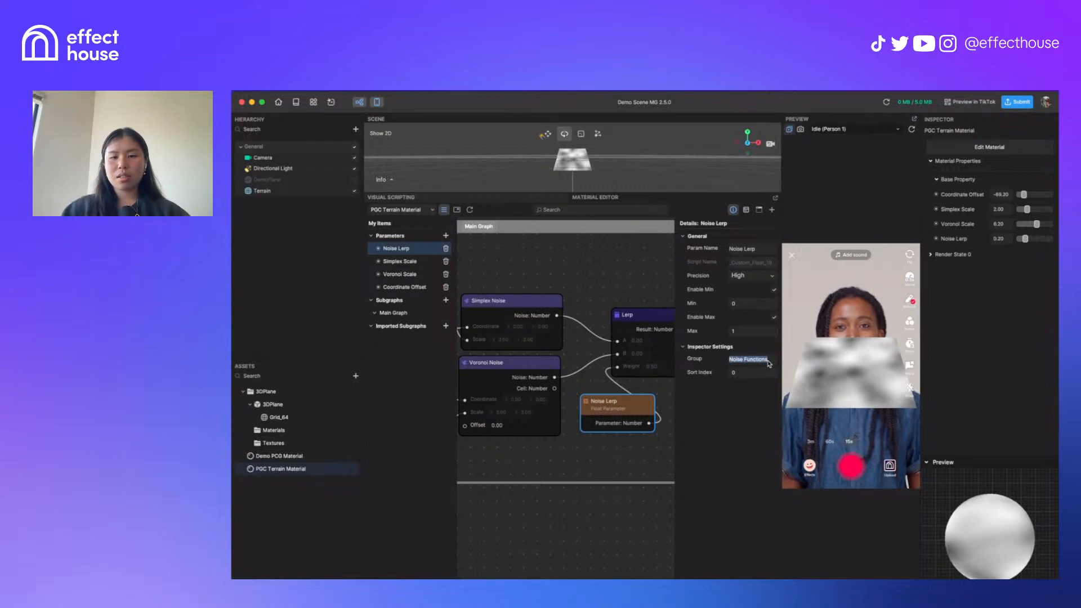
key(Return)
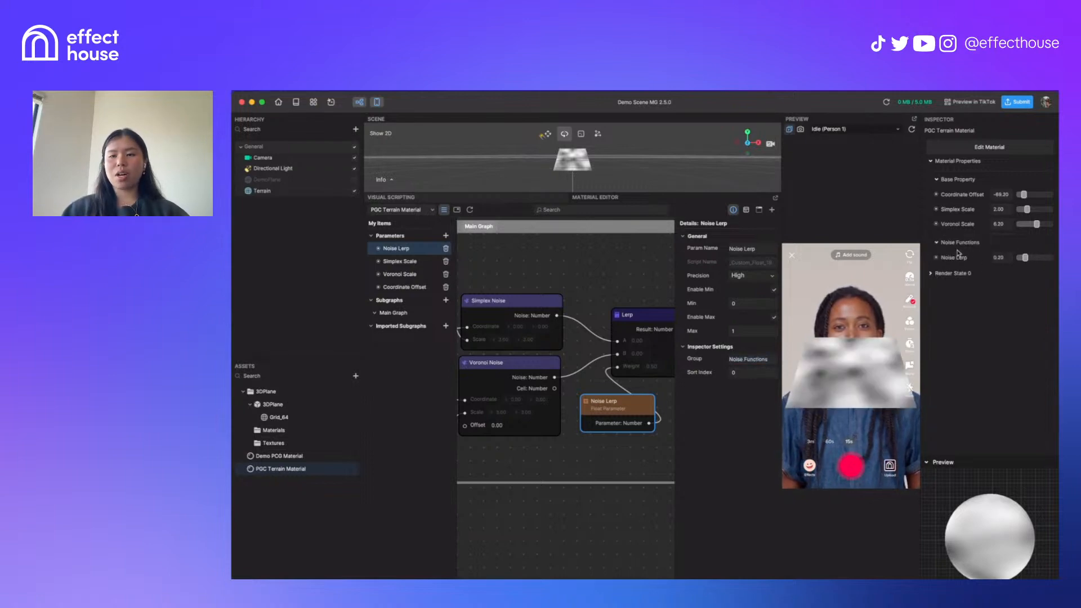
Set the Simplex Scale parameter's inspector group to Noise Functions
click(399, 261)
click(746, 359)
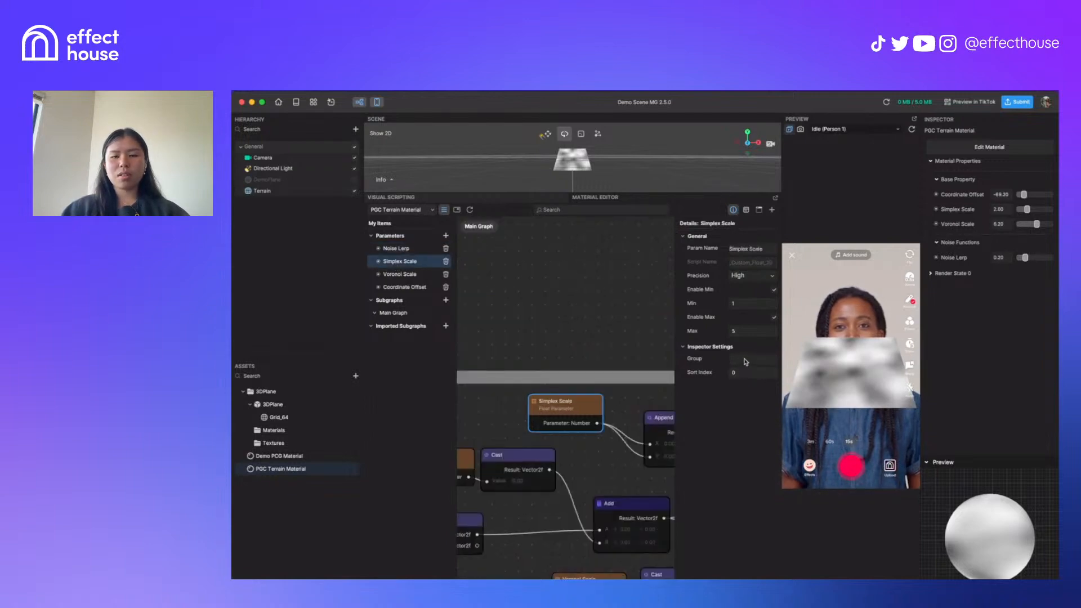
text(Noise Functions)
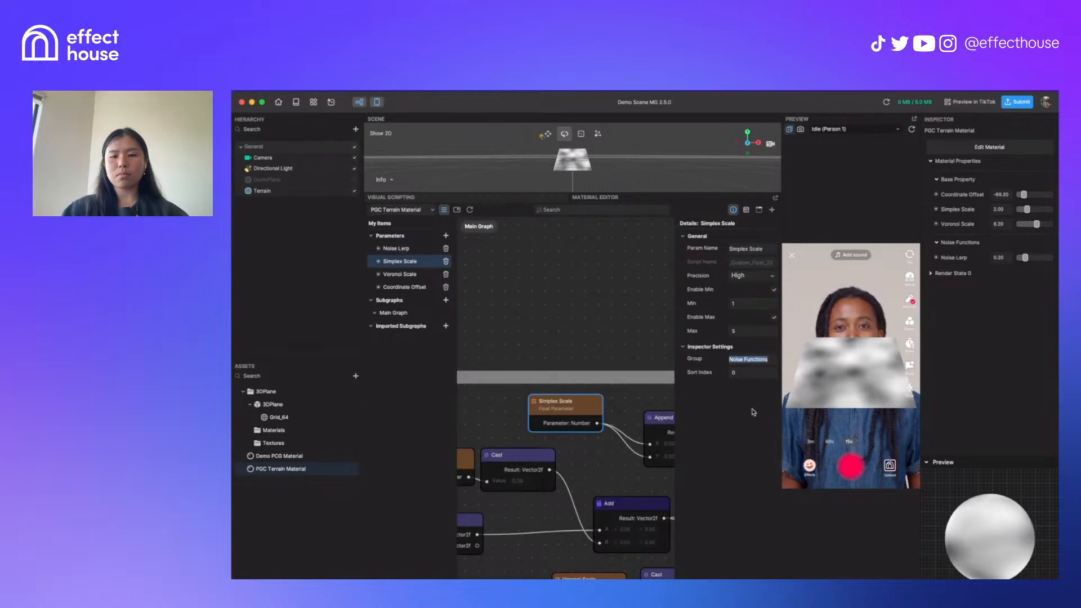
click(754, 412)
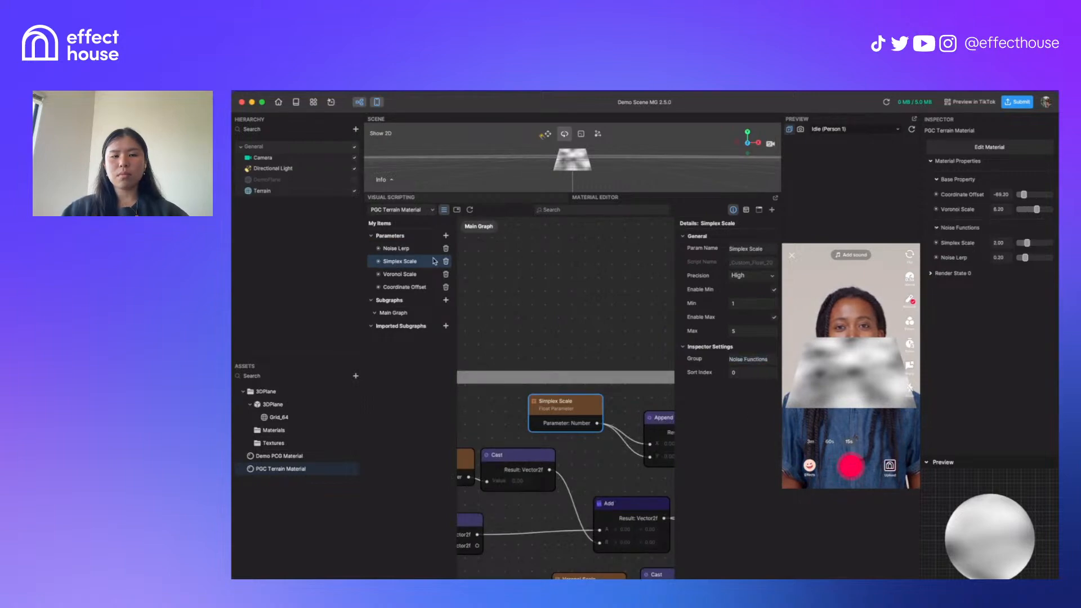
Set the inspector group of the Voronoi Scale and Coordinate Offset parameters to Noise Functions
click(402, 275)
click(745, 359)
text(Noise Functions)
click(405, 288)
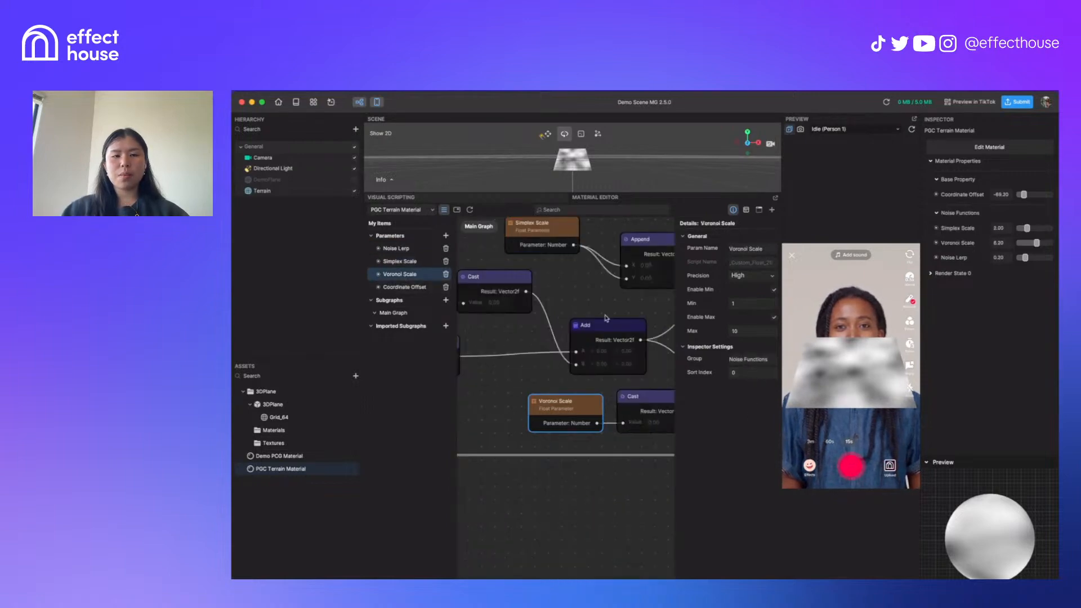
click(741, 398)
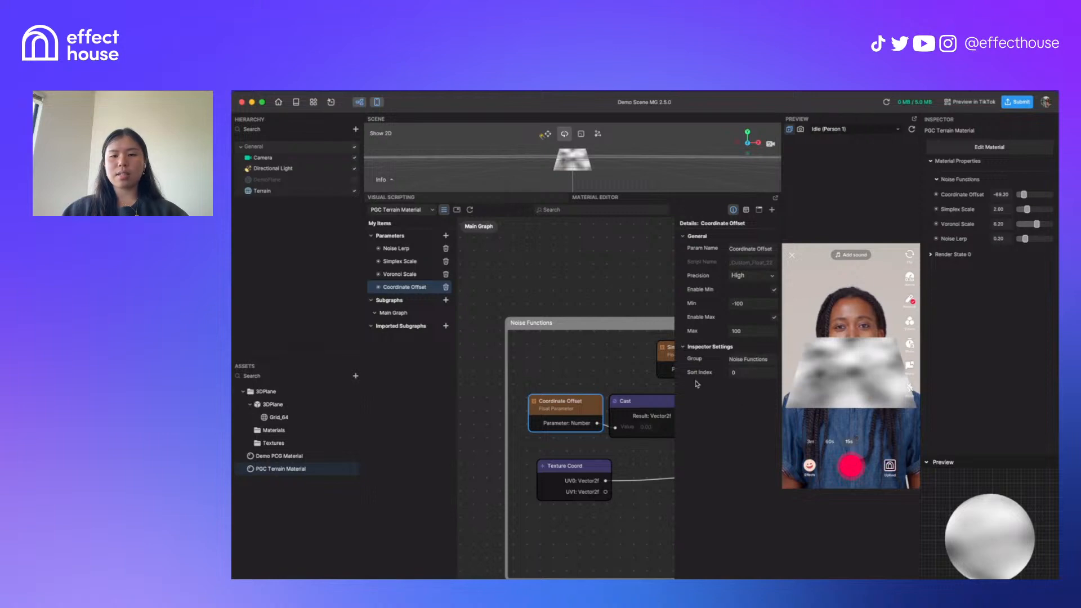
click(936, 180)
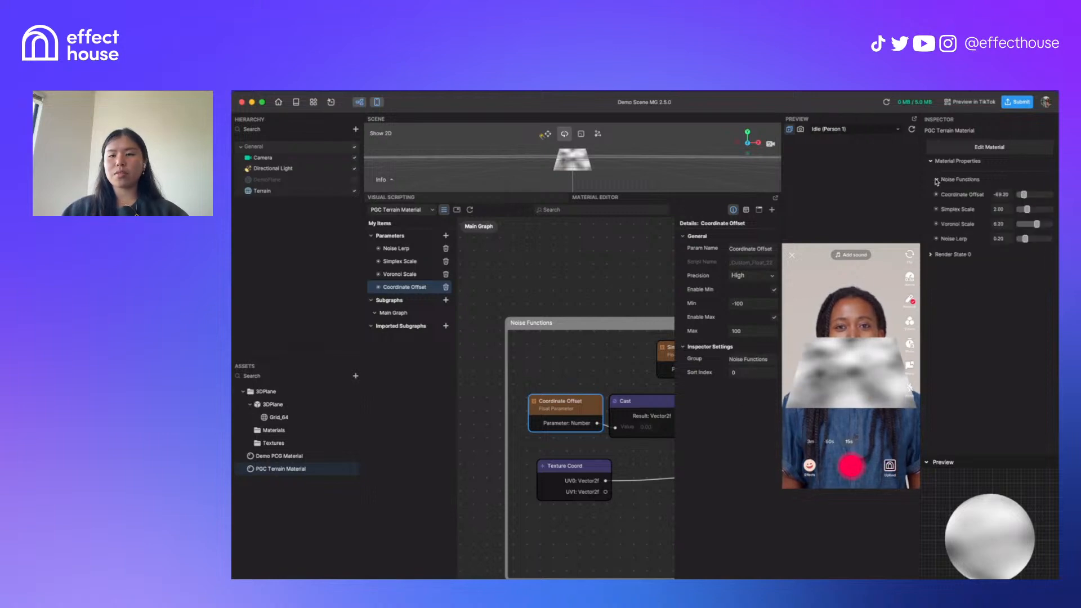
Hide the parameter details and the item list to give the node graph more room
click(601, 352)
scroll(598, 357, down, 5)
drag(596, 359, 379, 360)
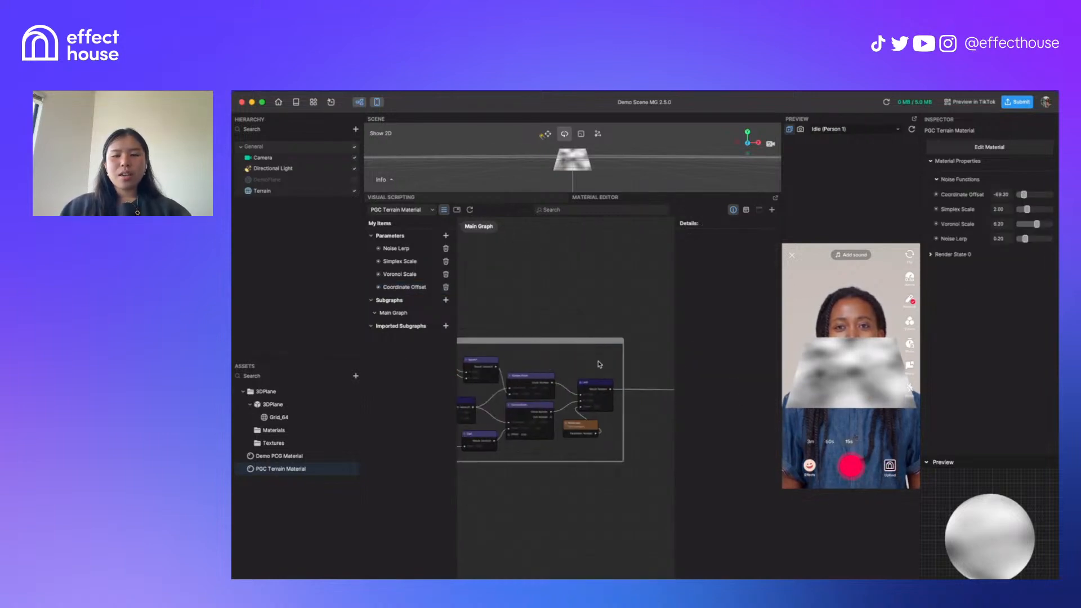
drag(605, 366, 439, 366)
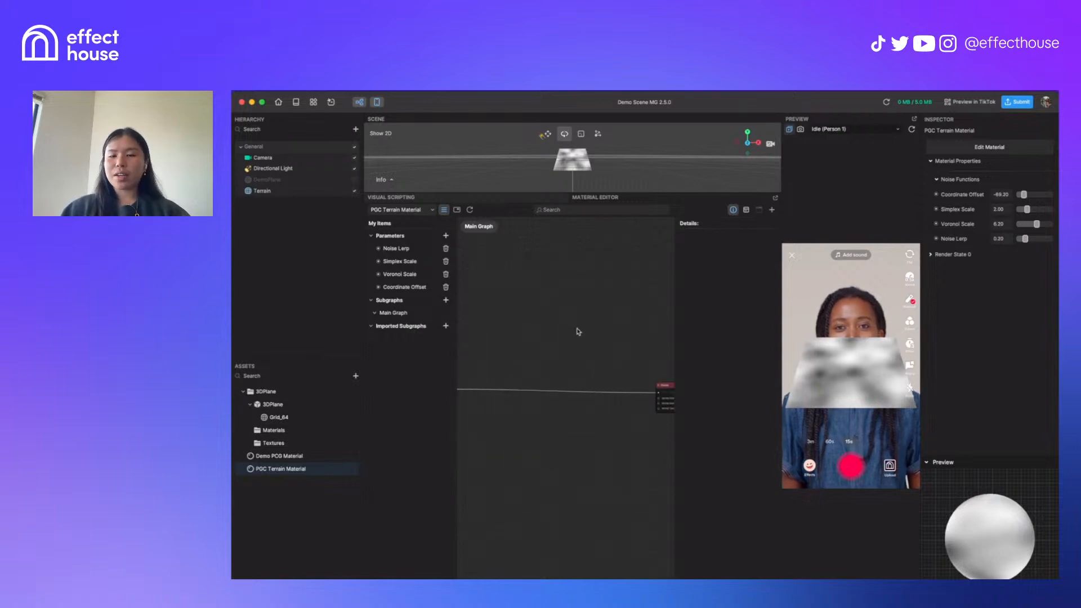
click(733, 210)
click(444, 209)
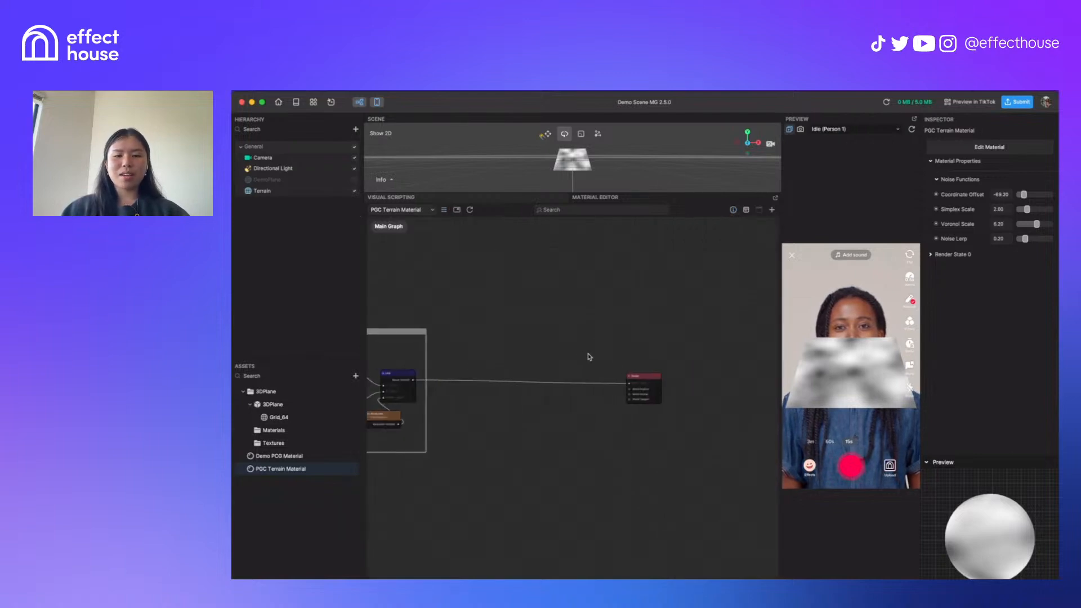
Add a Normal Attribute node in the empty area between the Noise Functions comment and the output node
scroll(434, 410, up, 3)
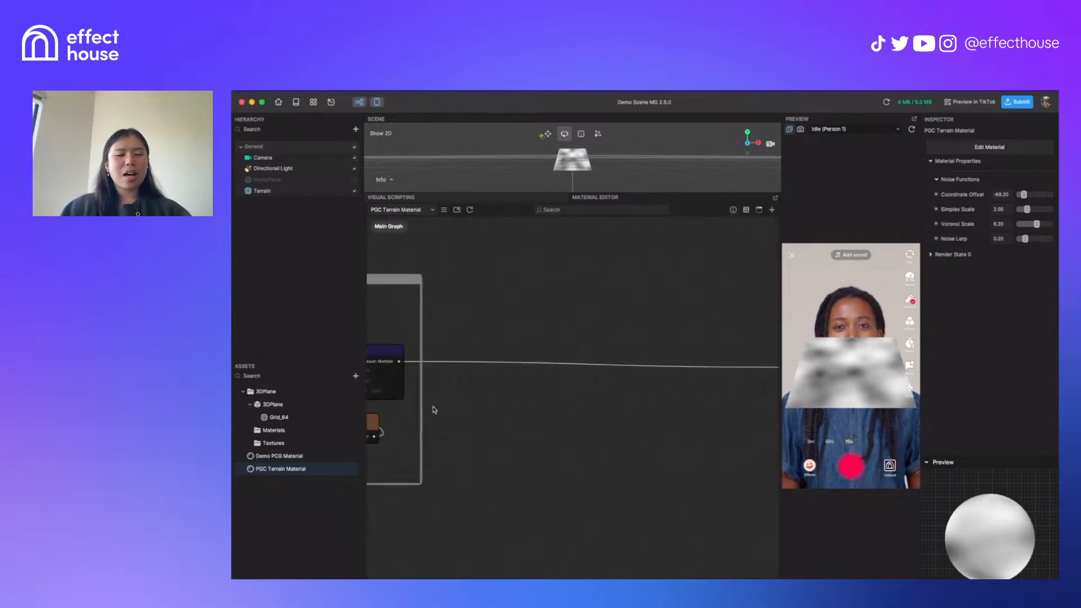
scroll(434, 410, down, 3)
click(438, 342)
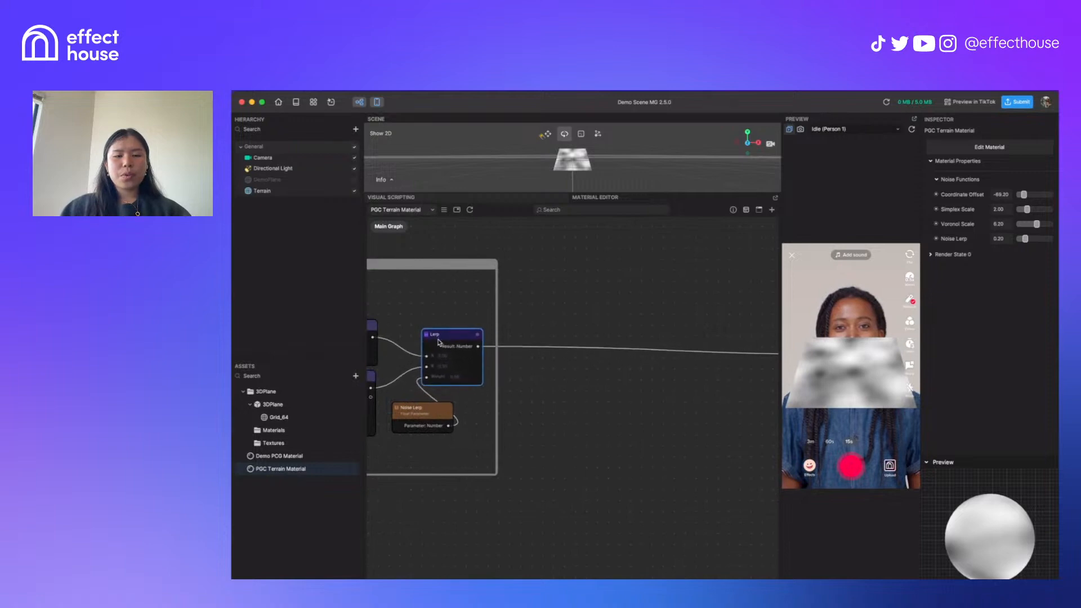
scroll(535, 410, right, 2)
right_click(536, 411)
click(544, 414)
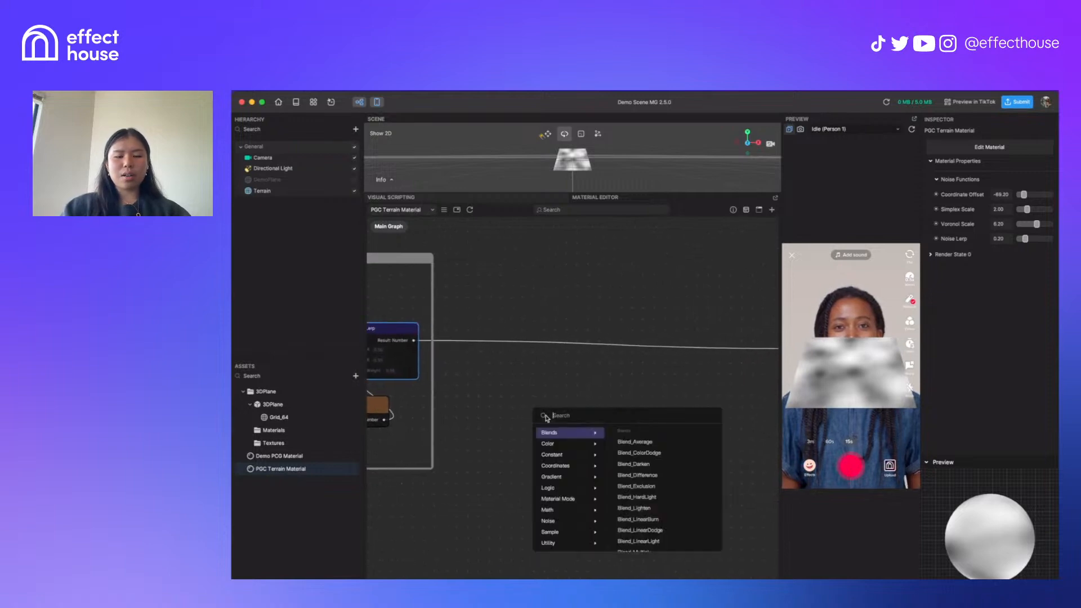
text(attri)
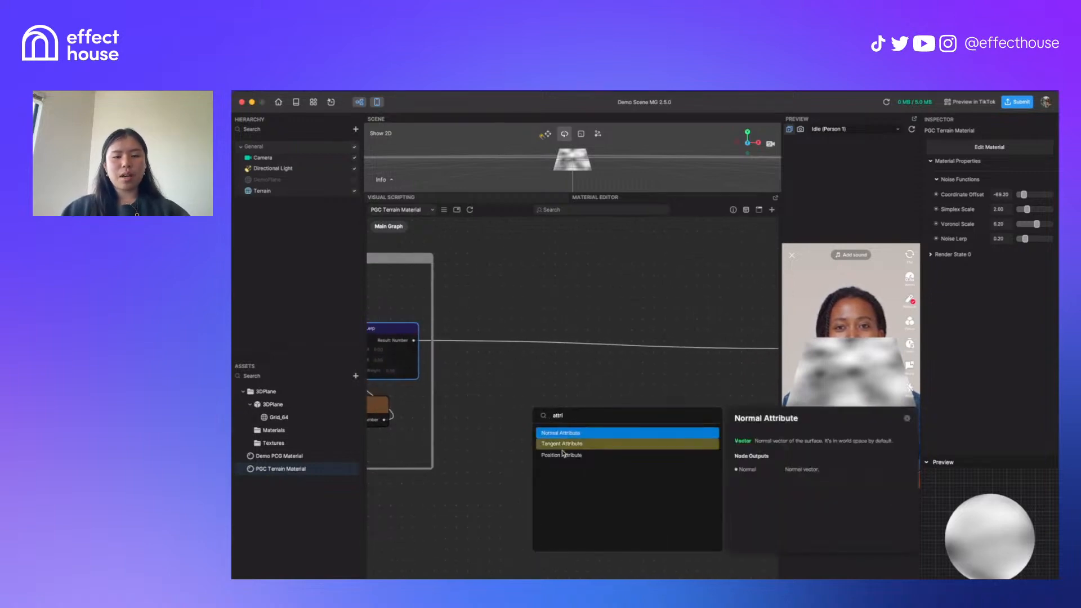
click(565, 432)
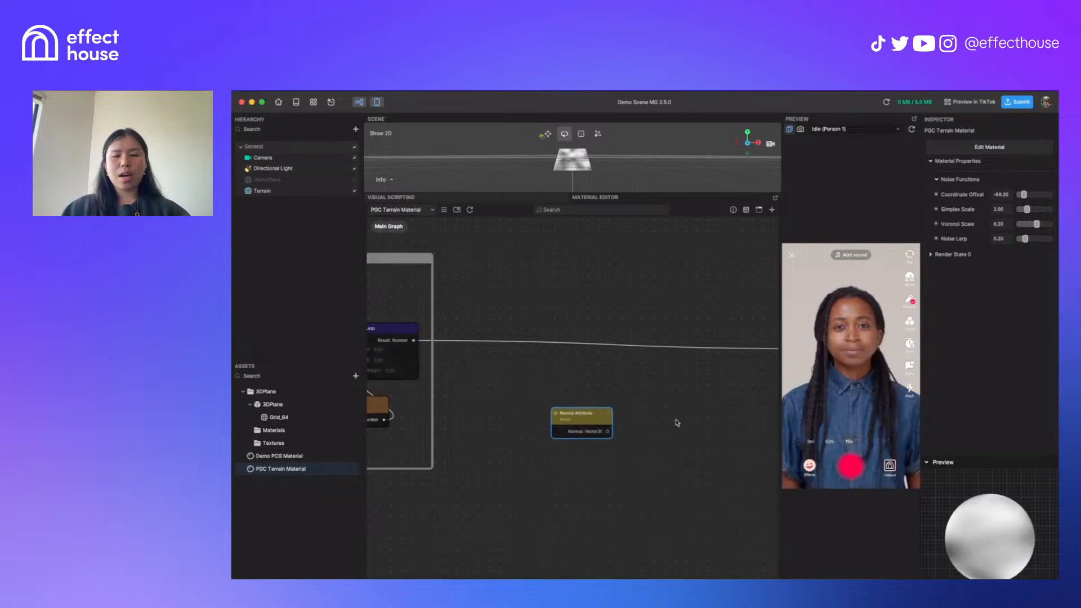
Add a Position Attribute node beside the Normal Attribute node
drag(676, 420, 637, 383)
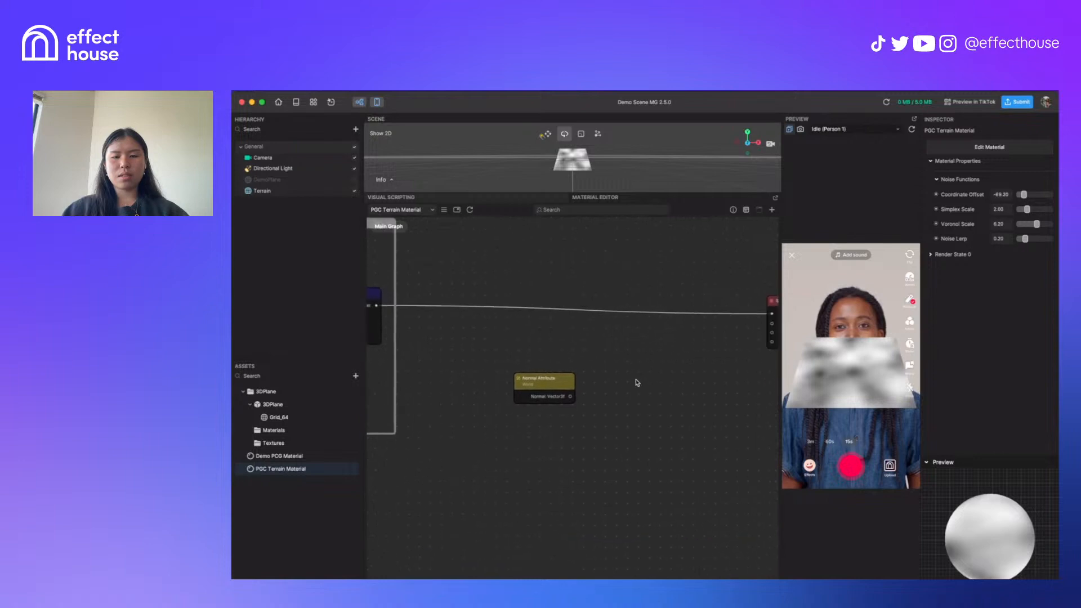
right_click(637, 382)
click(648, 392)
text(attrib)
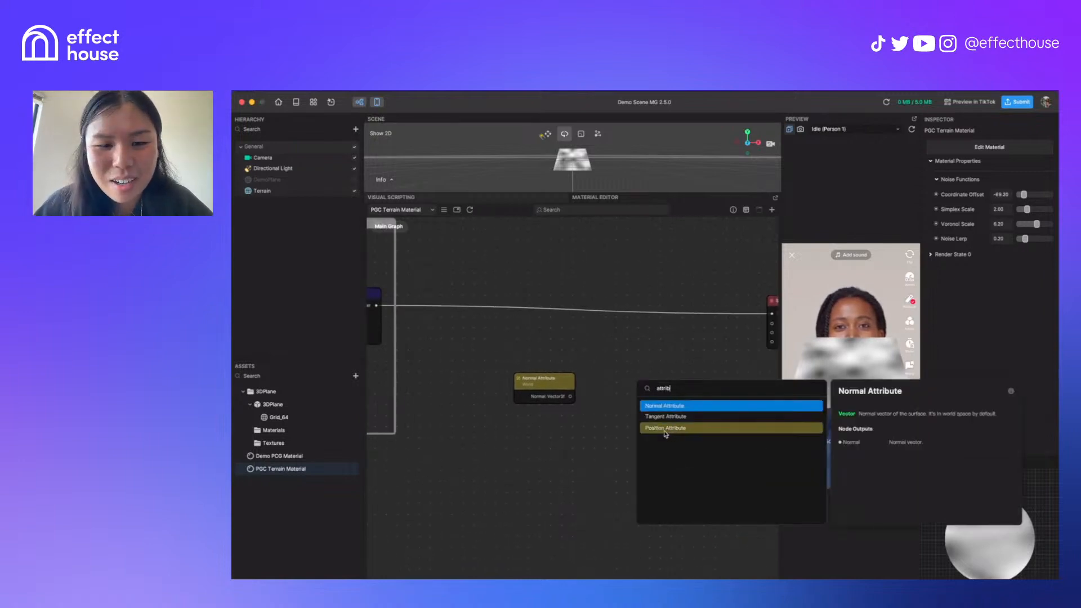
click(665, 431)
Arrange the Normal Attribute and Position Attribute nodes side by side, with Position Attribute slightly higher
drag(665, 390, 652, 388)
drag(535, 388, 546, 393)
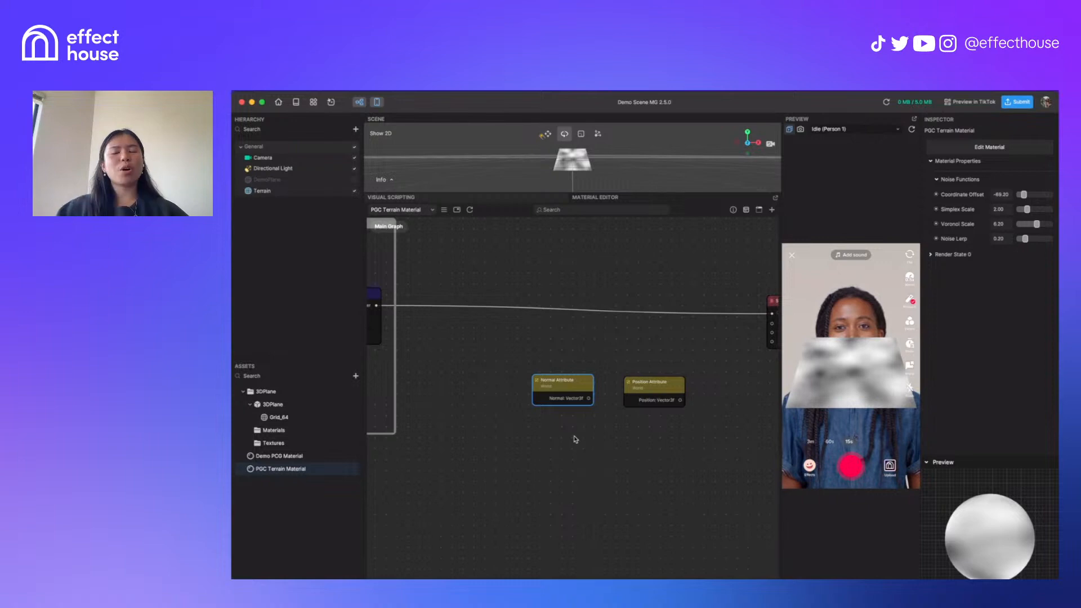
click(653, 387)
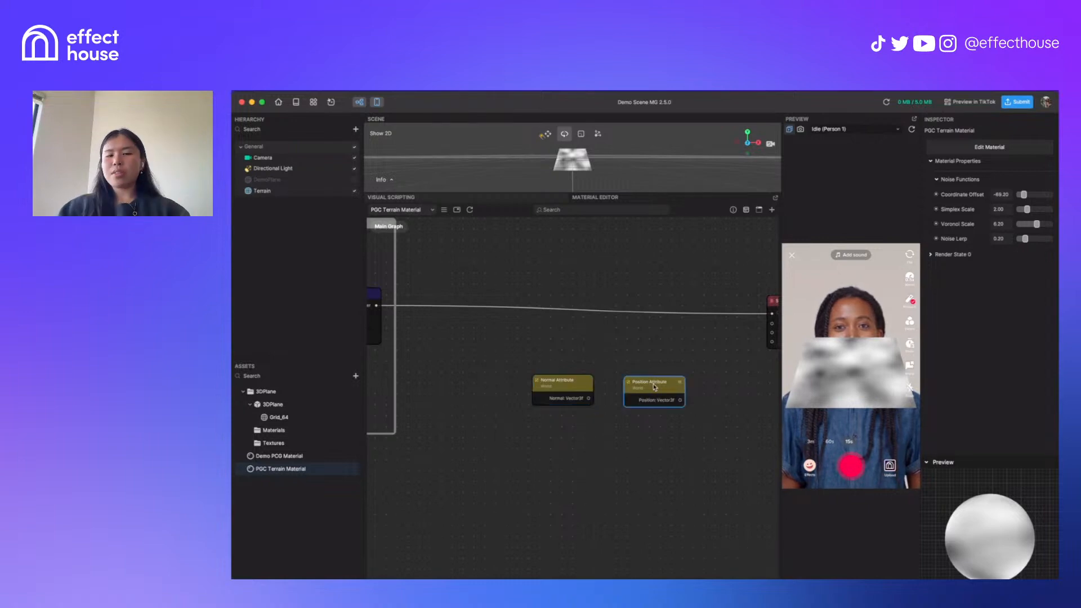
drag(655, 388, 650, 385)
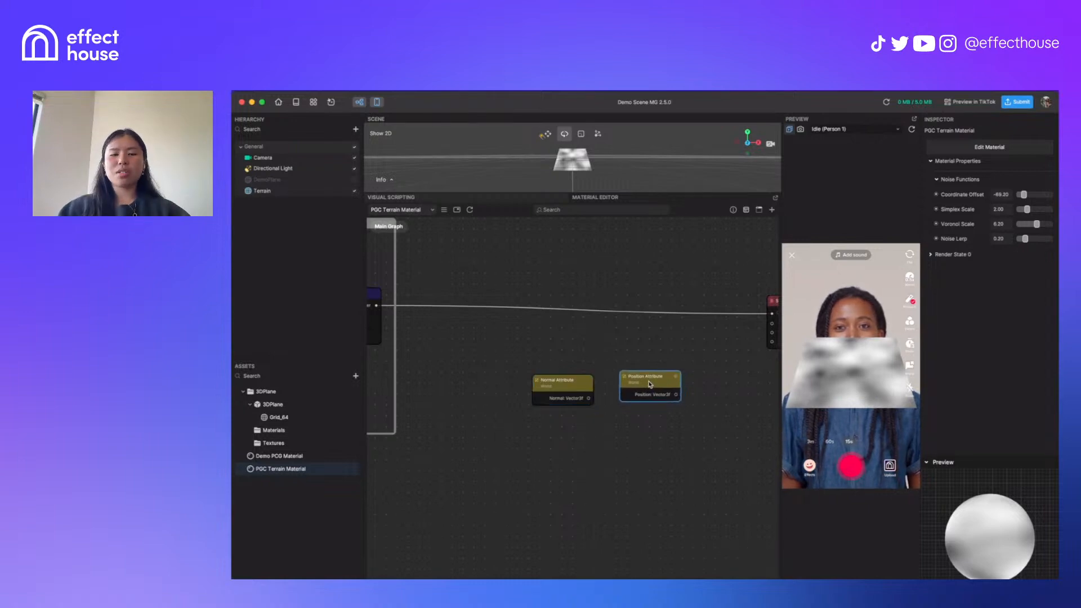
Move the Normal Attribute node closer to the Noise Functions comment, below the line leaving the Lerp node
middle_drag(586, 347, 647, 347)
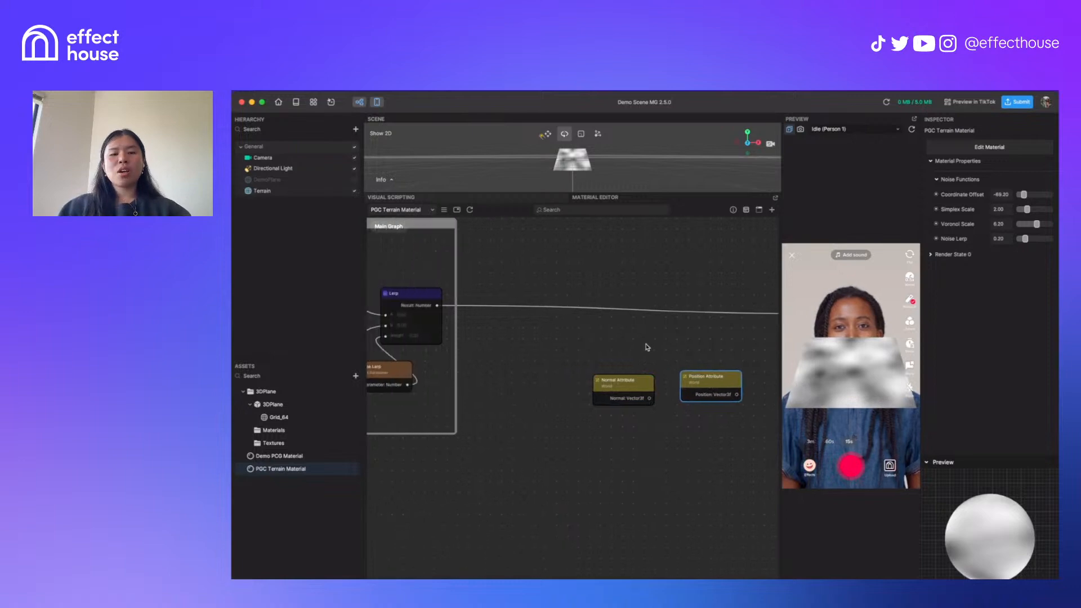
drag(631, 394, 624, 389)
middle_drag(473, 329, 515, 329)
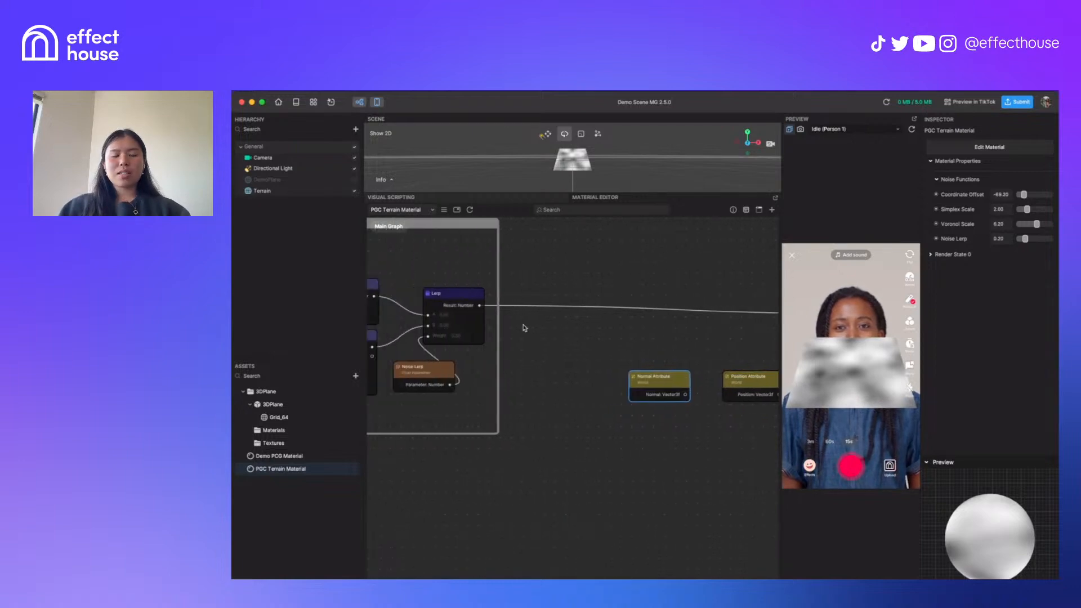
click(440, 295)
scroll(441, 287, up, 5)
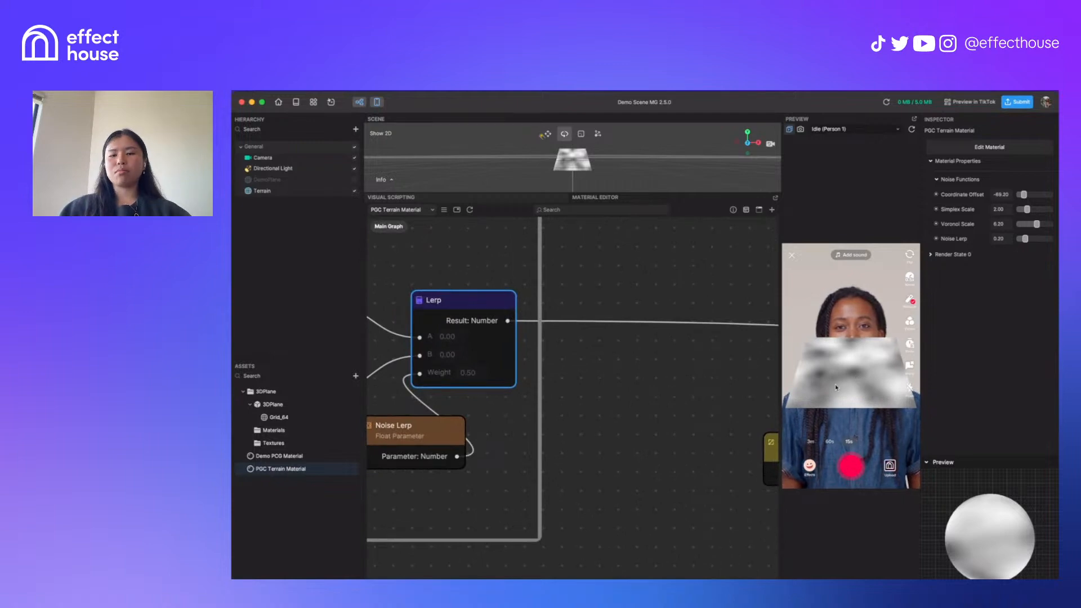
middle_drag(628, 410, 512, 359)
scroll(512, 359, down, 1)
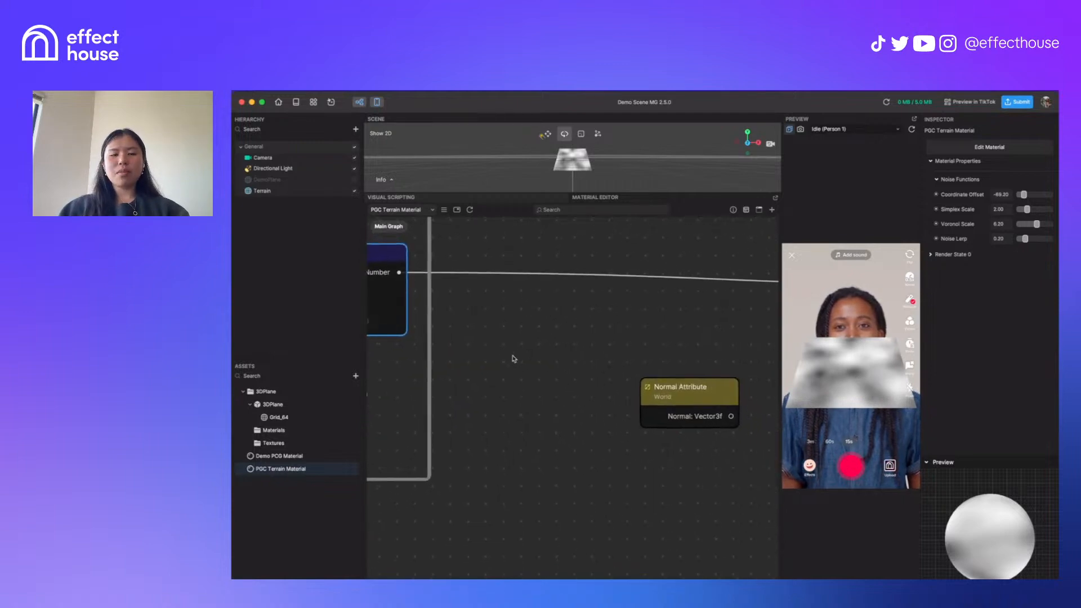
drag(679, 408, 584, 405)
middle_drag(541, 360, 600, 374)
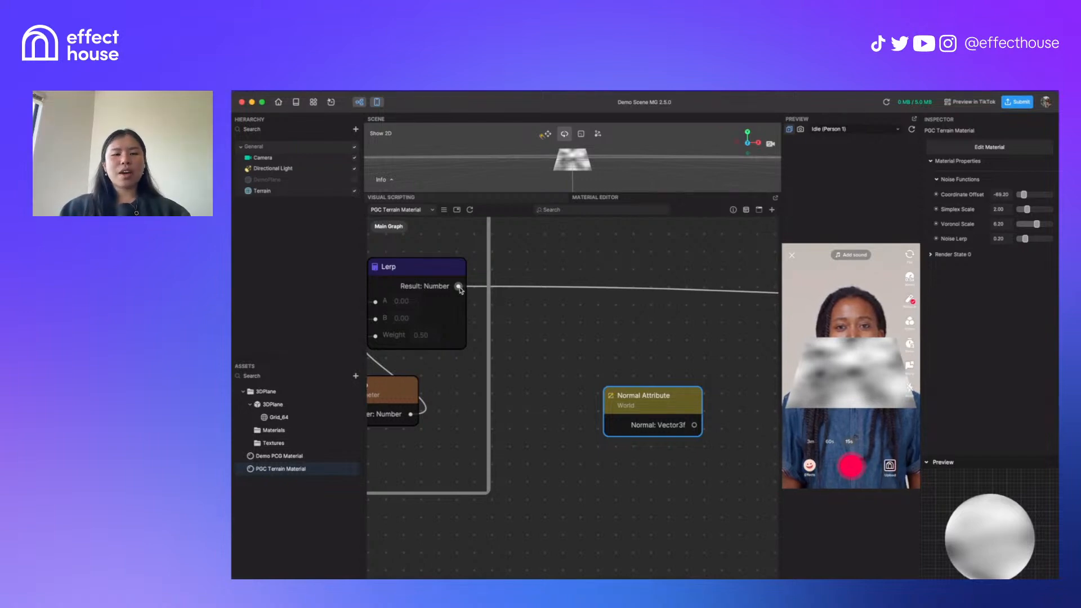
Add a Multiply node with the Lerp result in A and the Normal Attribute vector in B
drag(461, 285, 643, 309)
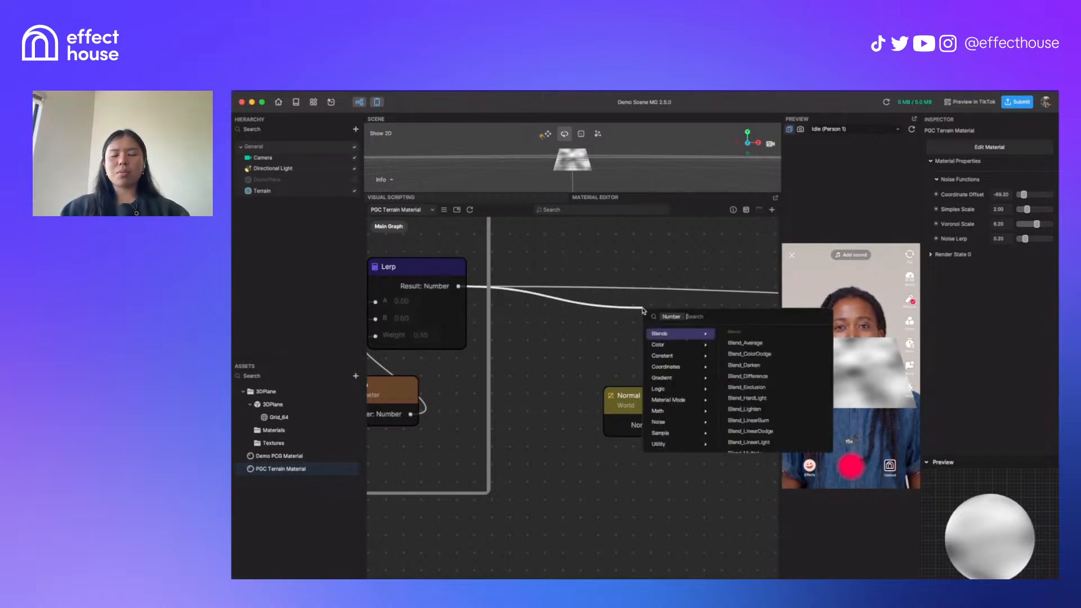
text(mul)
key(Return)
drag(643, 426, 558, 405)
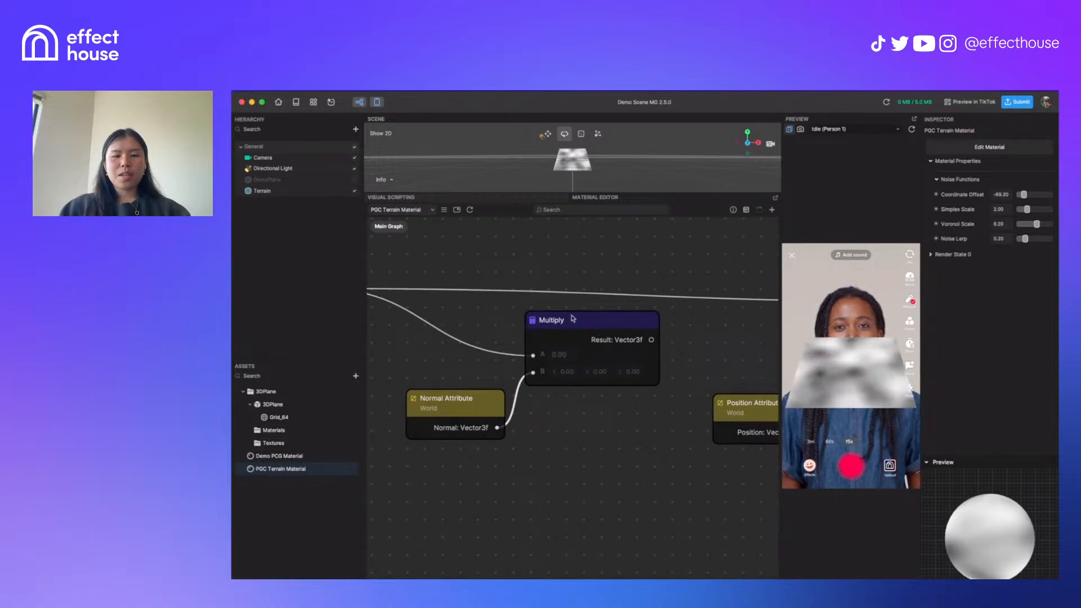
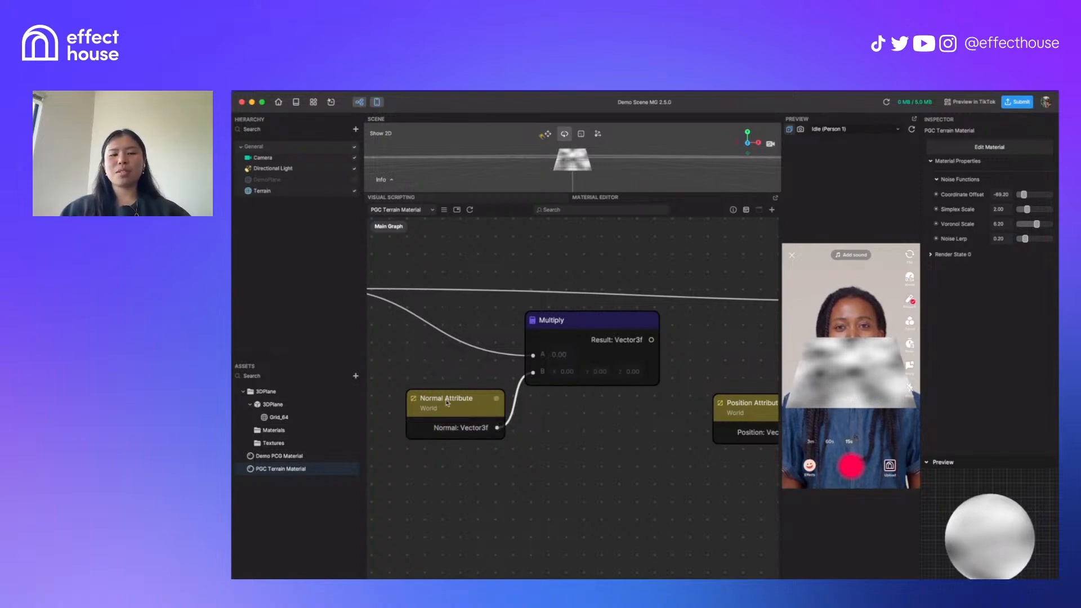
Add an Add node with the Multiply result in A and the Position Attribute vector in B
drag(586, 428, 467, 432)
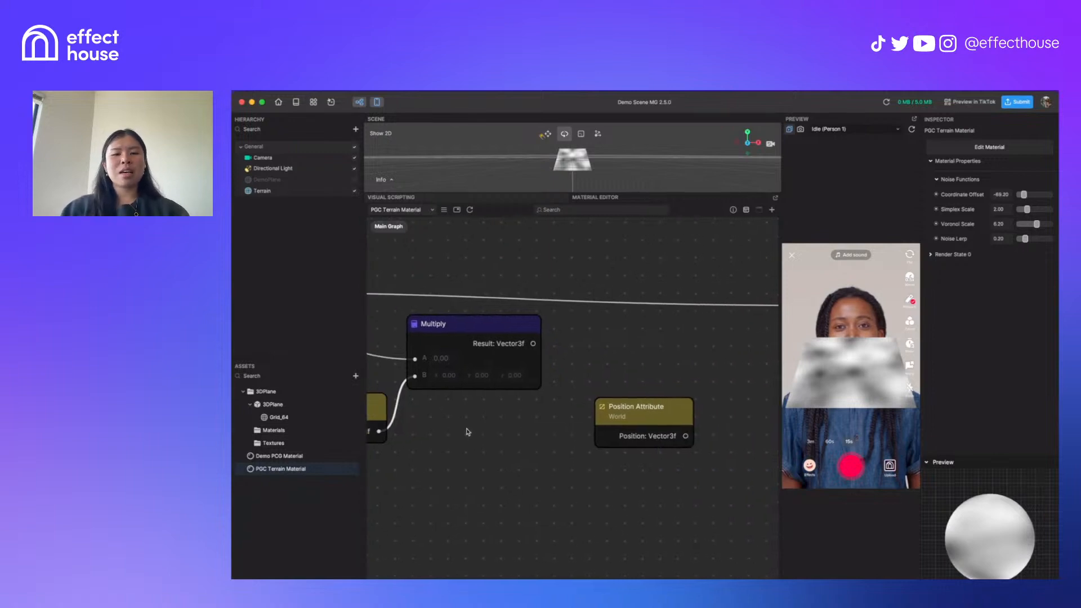
drag(652, 412, 615, 421)
drag(511, 440, 544, 439)
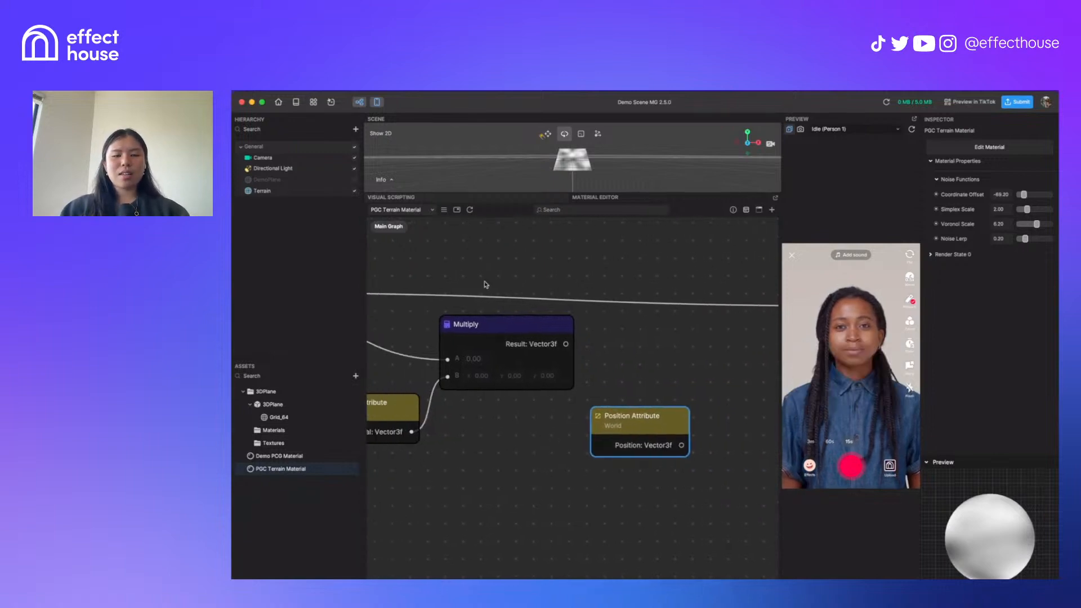
drag(566, 344, 721, 340)
text(add)
key(Return)
drag(648, 437, 707, 388)
drag(707, 446, 603, 466)
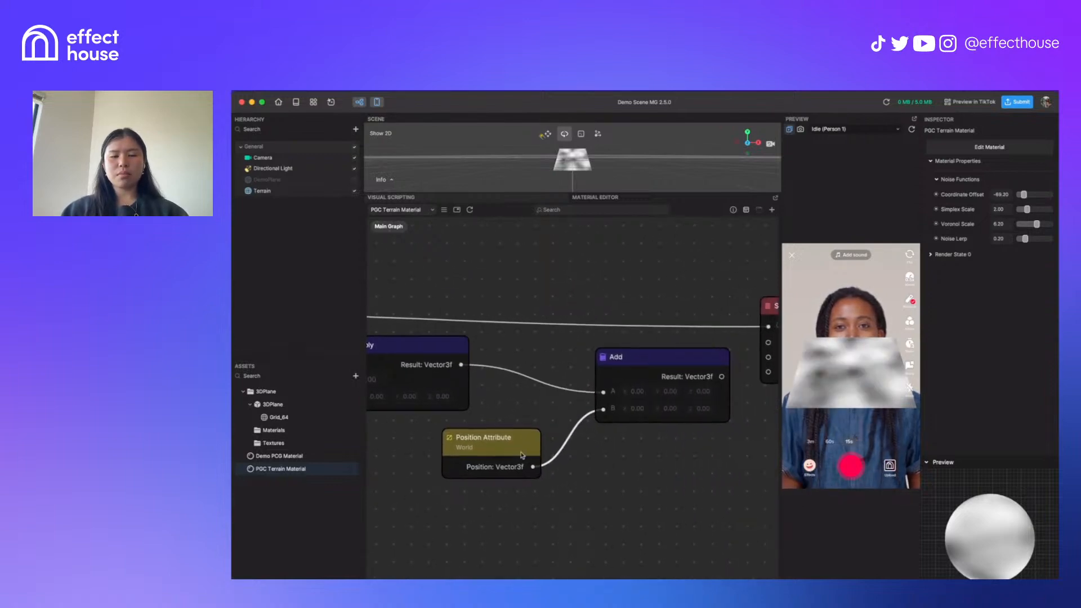
Move Position Attribute closer to the Add node and connect the Add result to the Shader's World Position input
drag(508, 456, 550, 437)
drag(646, 465, 514, 487)
scroll(656, 441, down, 1)
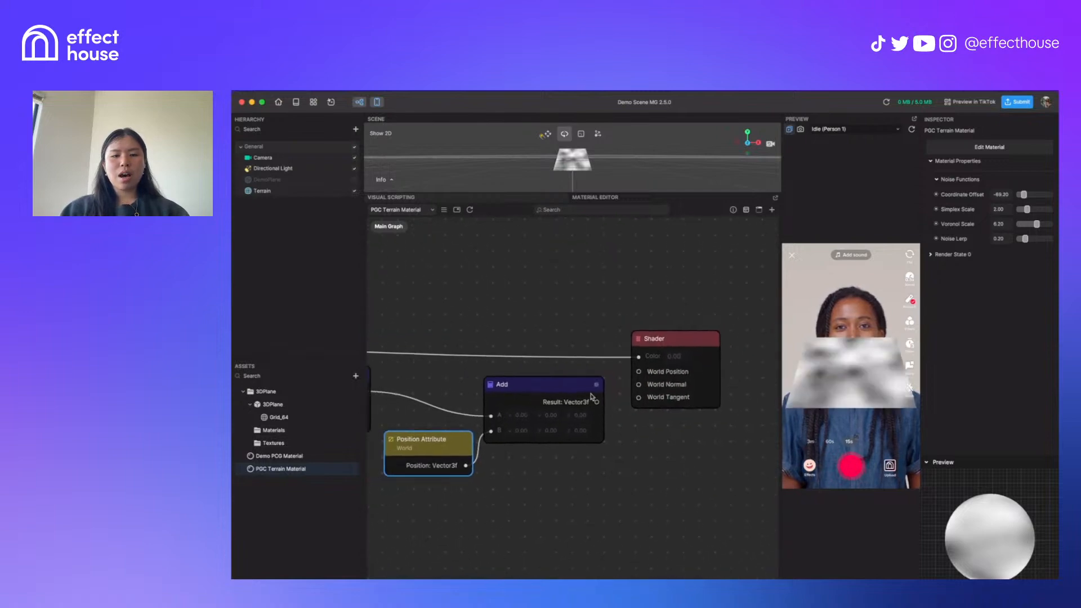
drag(599, 402, 690, 328)
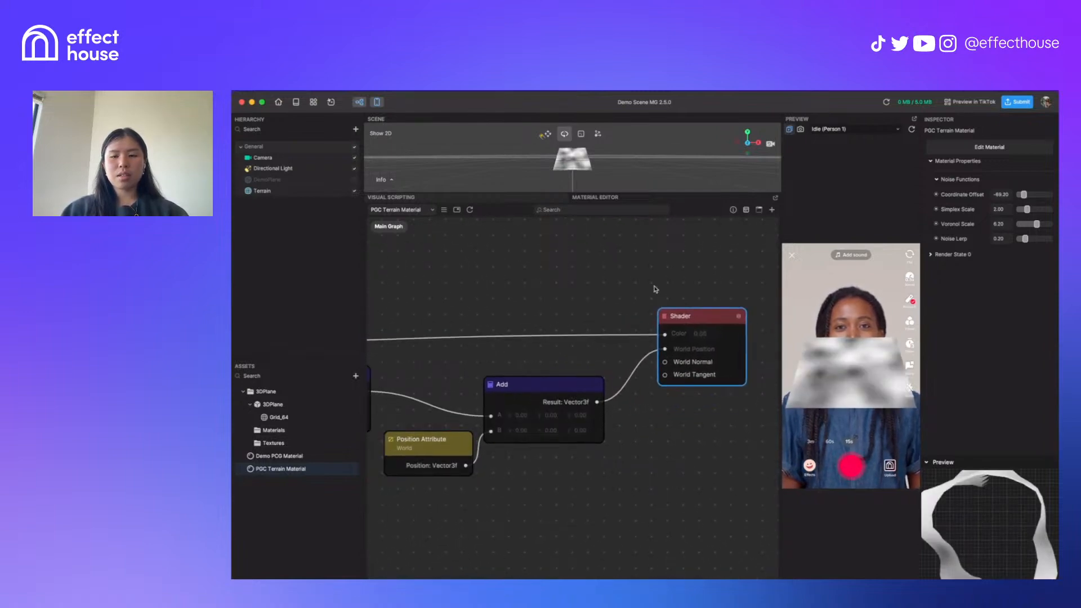
Enlarge the scene view and examine the displaced terrain from low angles, close up and from a distance
scroll(588, 165, up, 3)
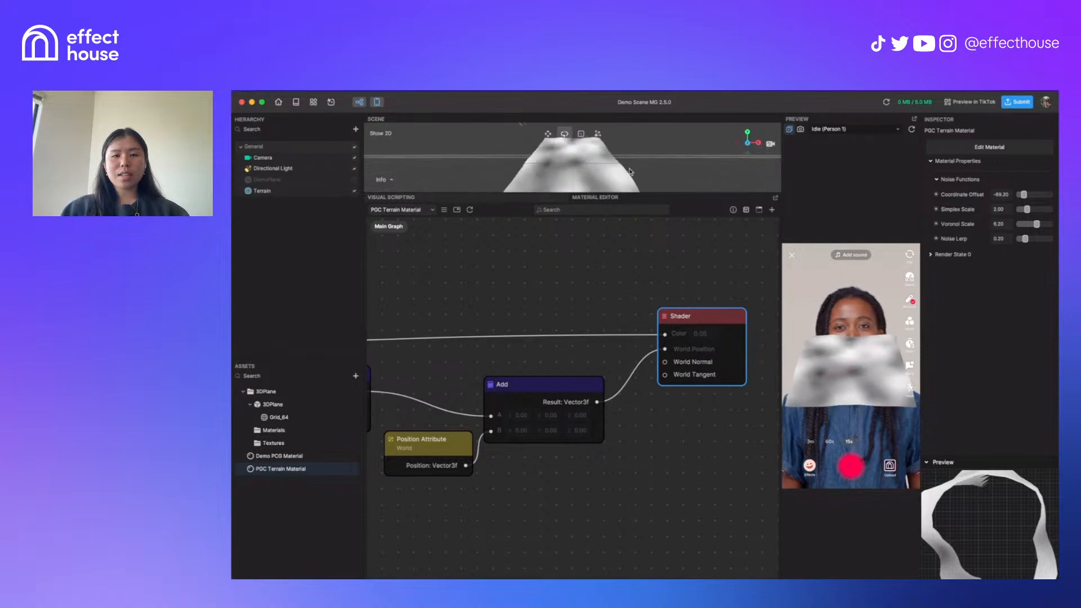
right_drag(630, 172, 618, 130)
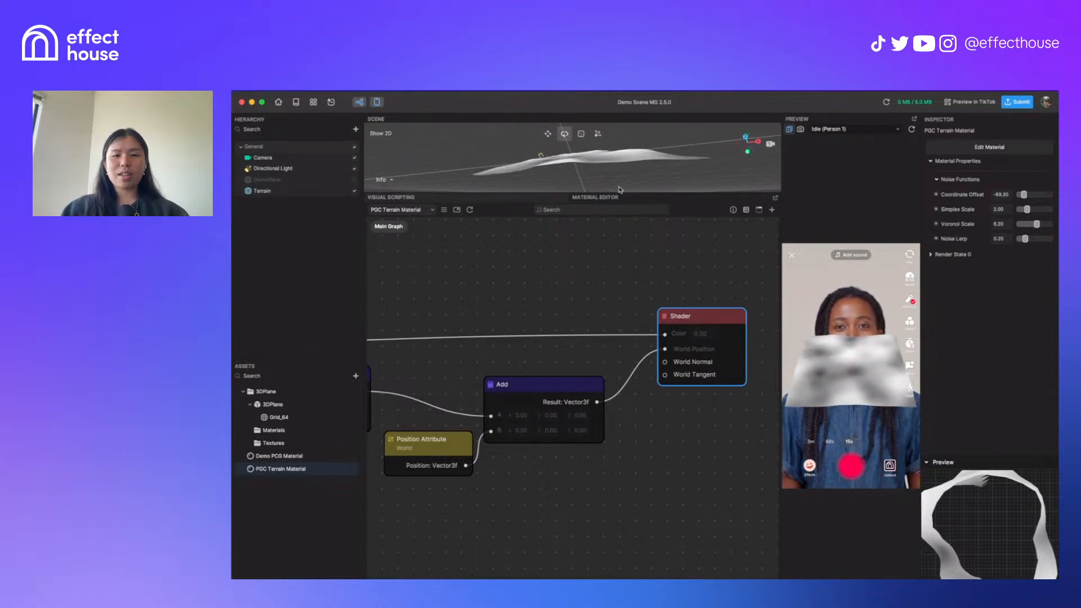
drag(619, 194, 568, 308)
scroll(564, 260, up, 2)
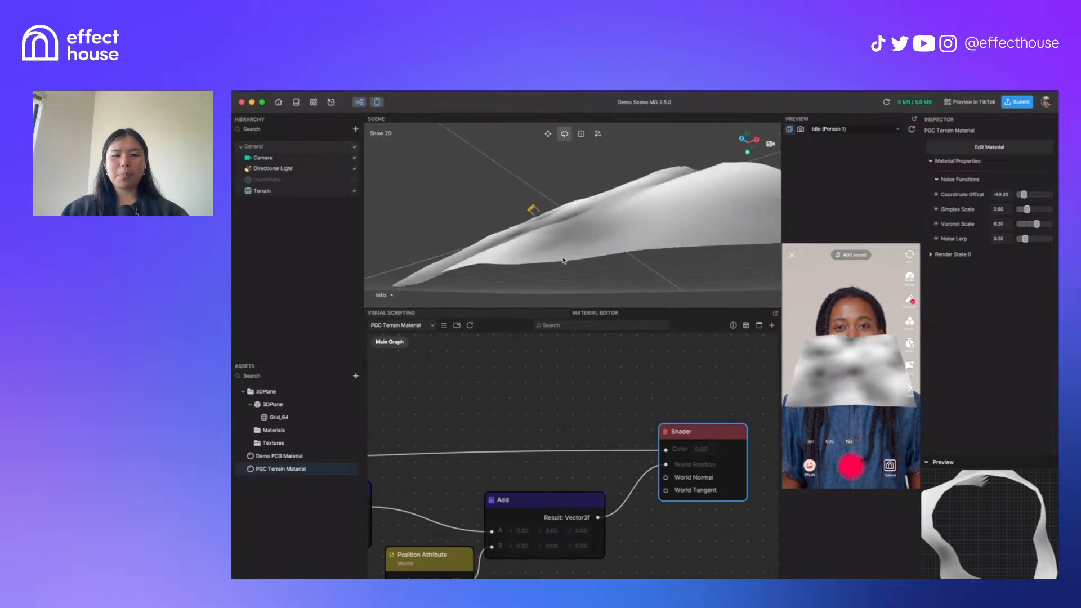
right_drag(563, 260, 615, 252)
scroll(615, 252, down, 10)
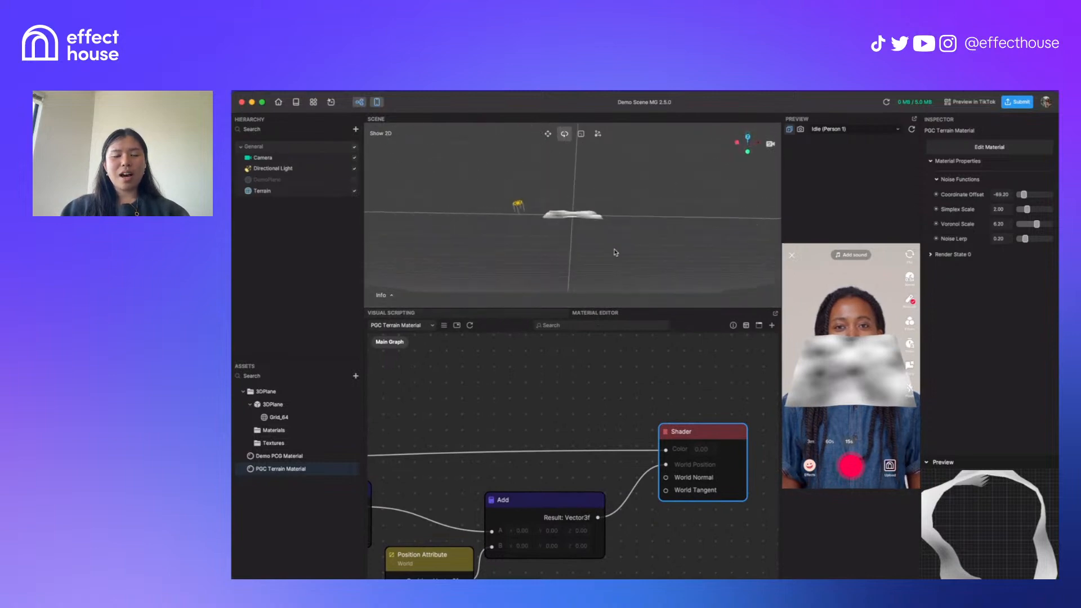
scroll(615, 253, up, 5)
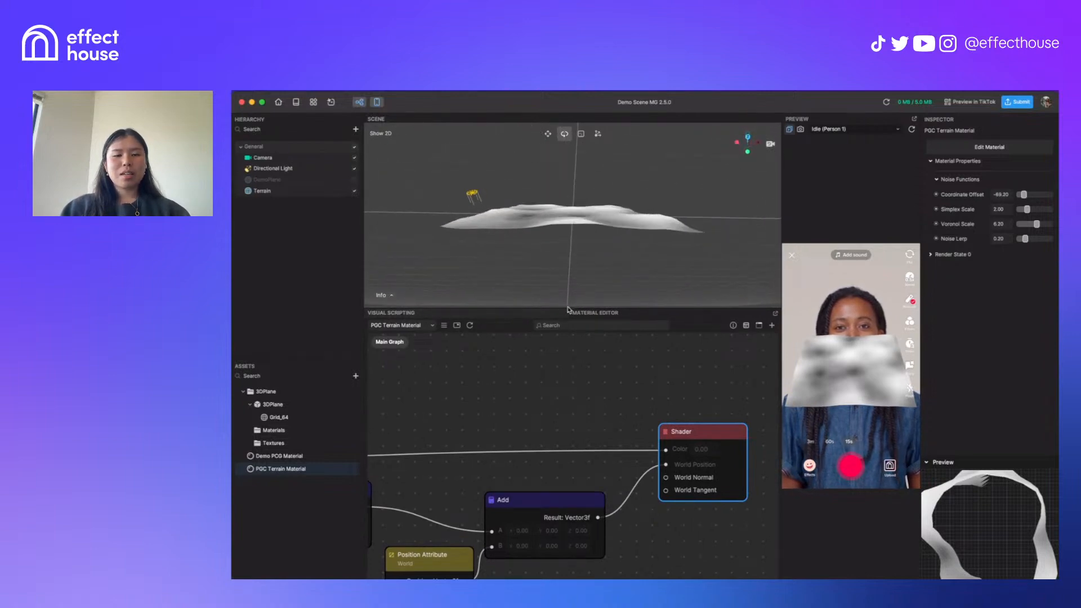
drag(569, 309, 563, 236)
Shift the Multiply, Add and attribute nodes and the Shader node away from the Lerp node to make room
middle_drag(508, 389, 688, 369)
middle_drag(555, 389, 754, 381)
scroll(606, 376, down, 1)
middle_drag(606, 376, 491, 359)
drag(465, 368, 774, 443)
drag(560, 368, 629, 368)
click(625, 350)
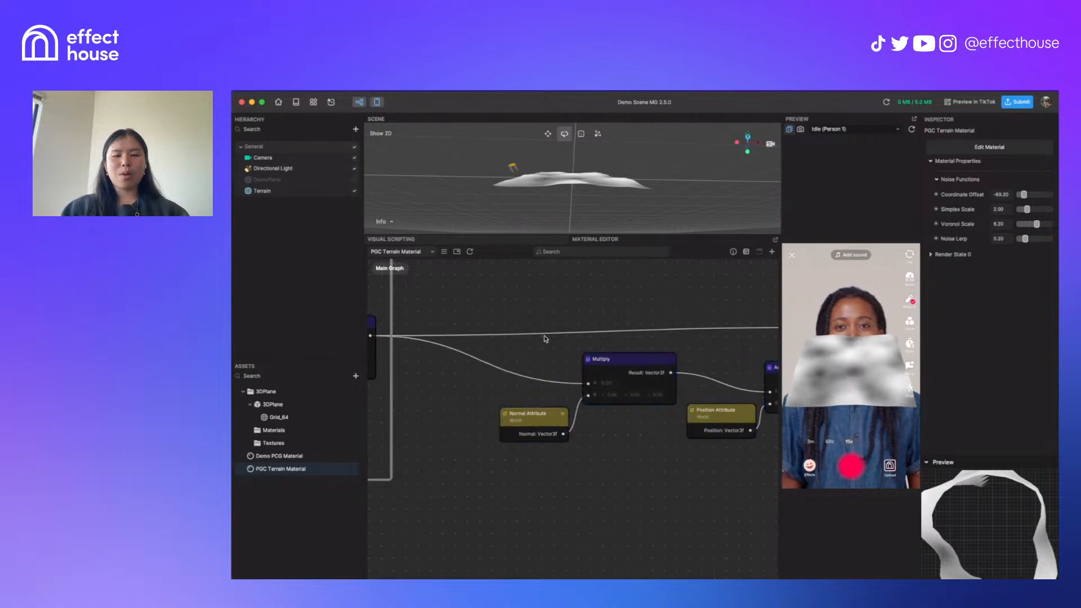
middle_drag(668, 351, 429, 352)
drag(625, 319, 705, 316)
middle_drag(509, 313, 779, 300)
scroll(615, 325, left, 5)
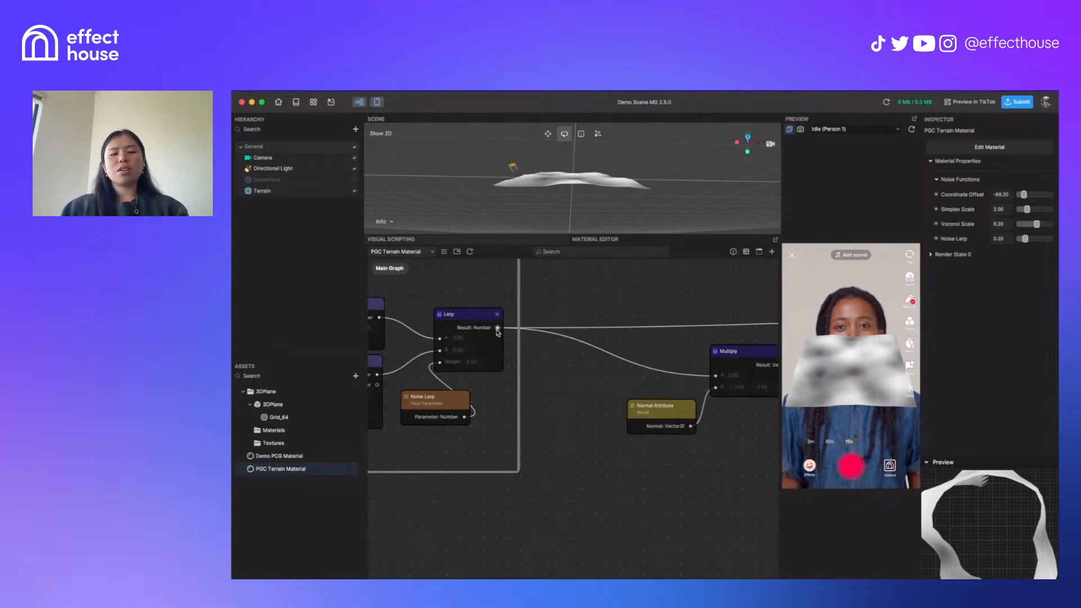
Insert a second Multiply node between the Lerp result and the A input of the existing Multiply node
drag(498, 328, 606, 334)
text(mul)
key(Return)
scroll(580, 367, up, 3)
middle_drag(688, 328, 571, 330)
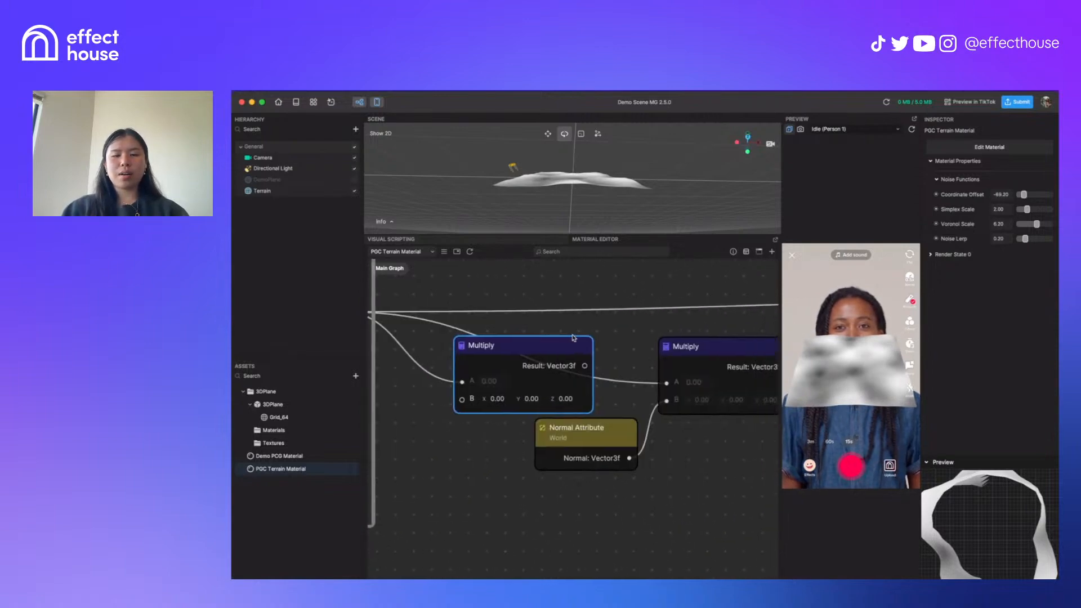
drag(584, 366, 665, 384)
middle_drag(591, 347, 713, 348)
right_click(712, 347)
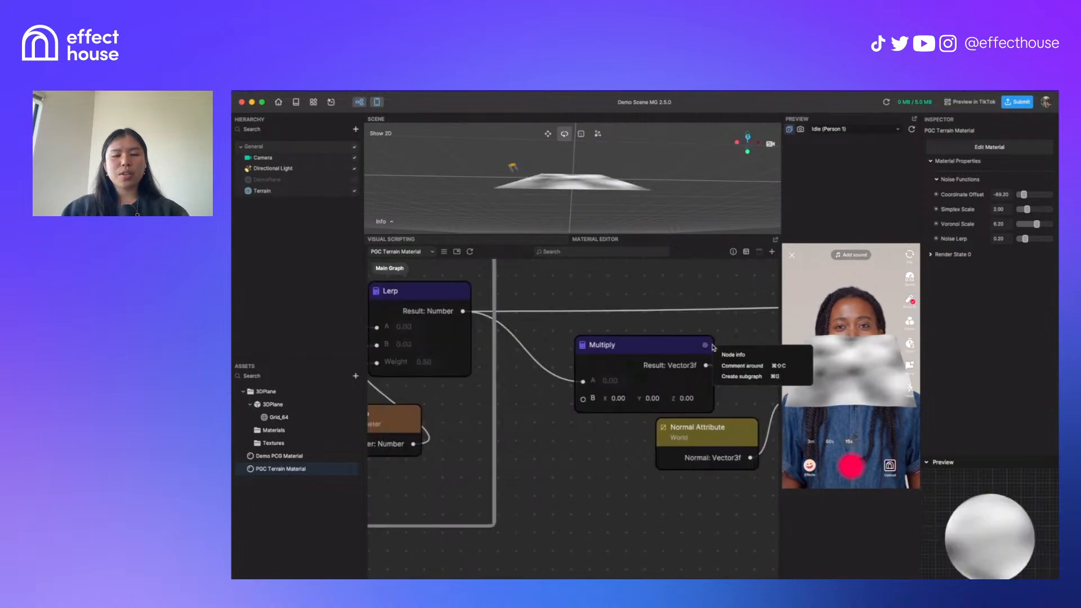
Create a Float parameter named Height Multiplier
click(445, 253)
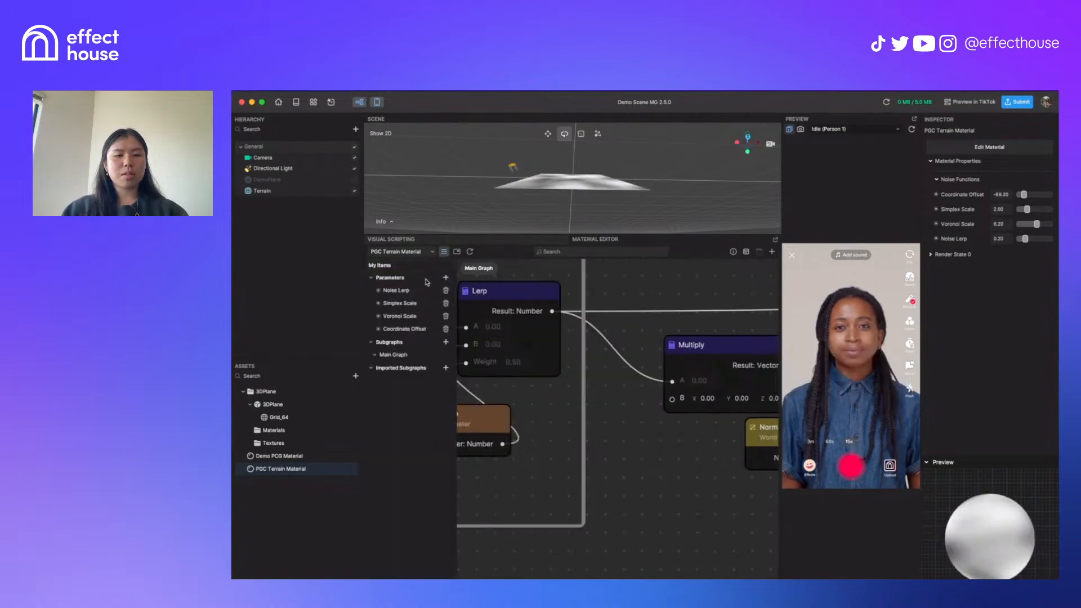
click(445, 278)
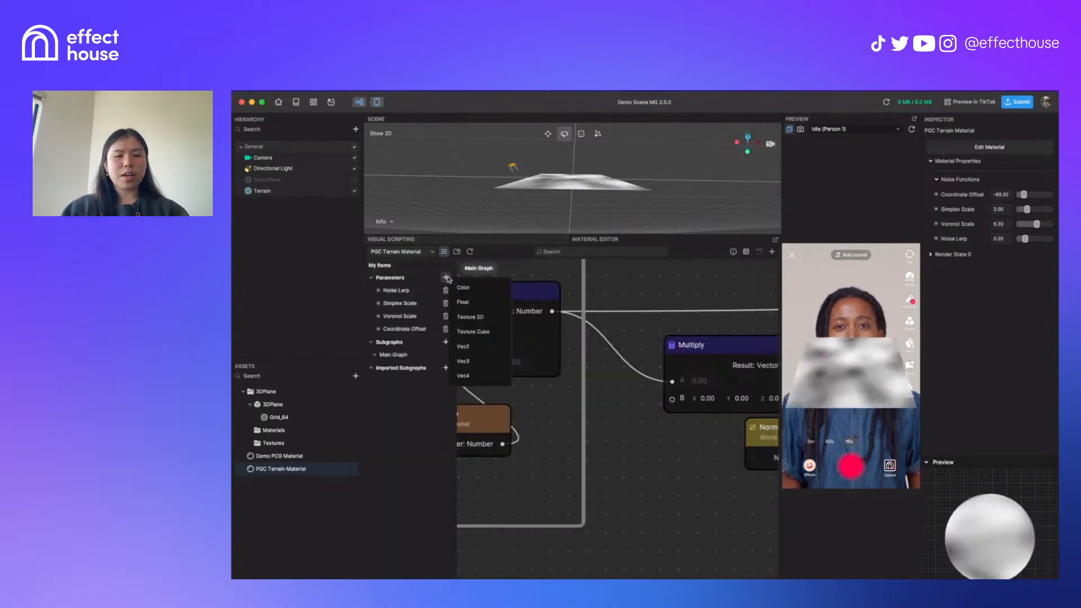
click(463, 302)
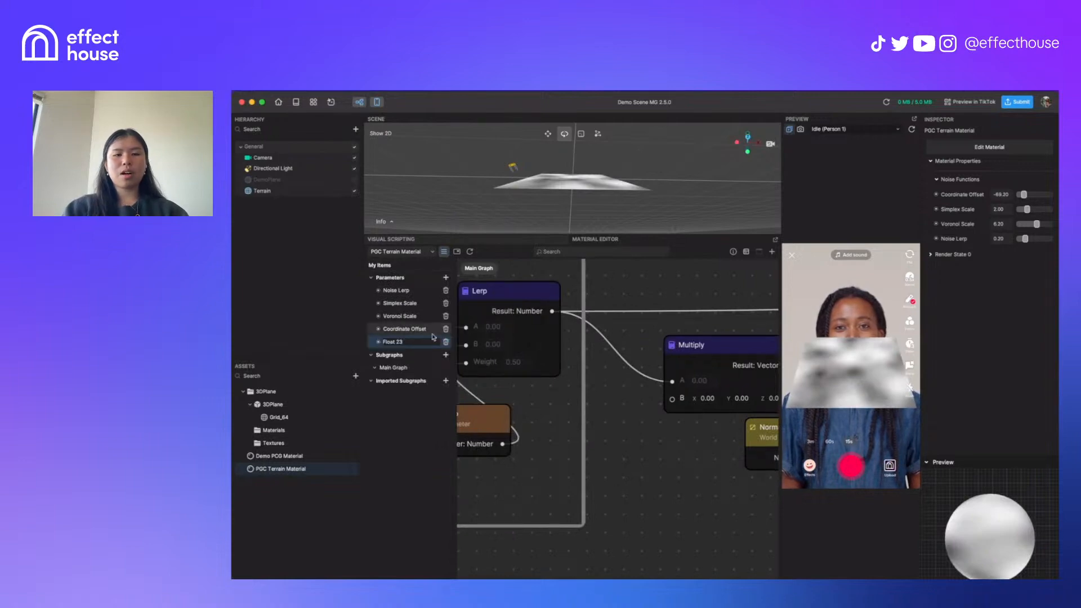
text(Height Mul)
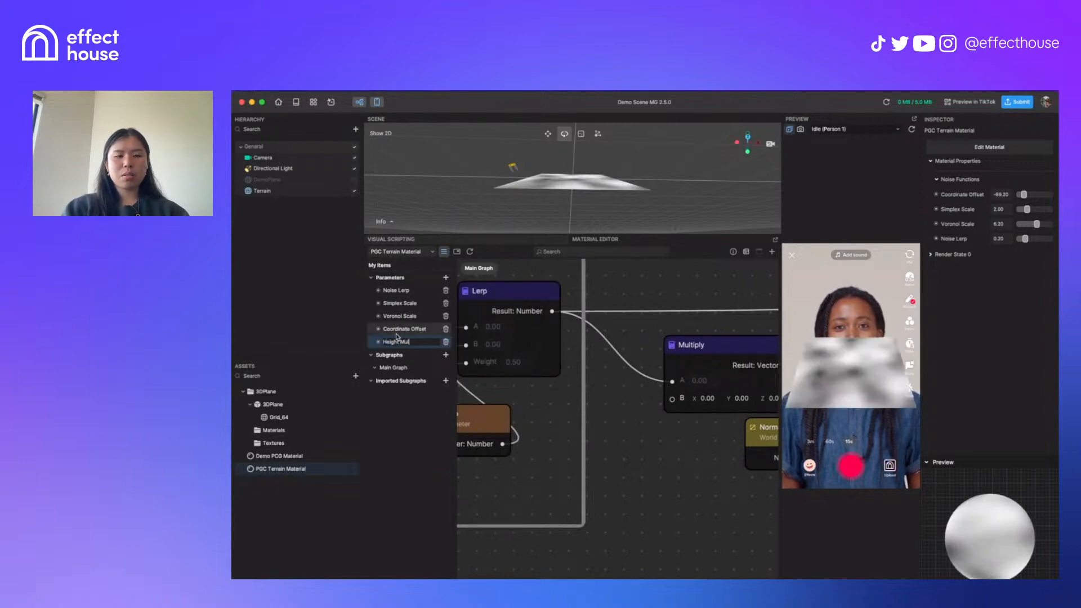
text(tiplier)
key(Return)
Enable limits on the Height Multiplier parameter, with a minimum of 1 and a maximum of 5
click(733, 251)
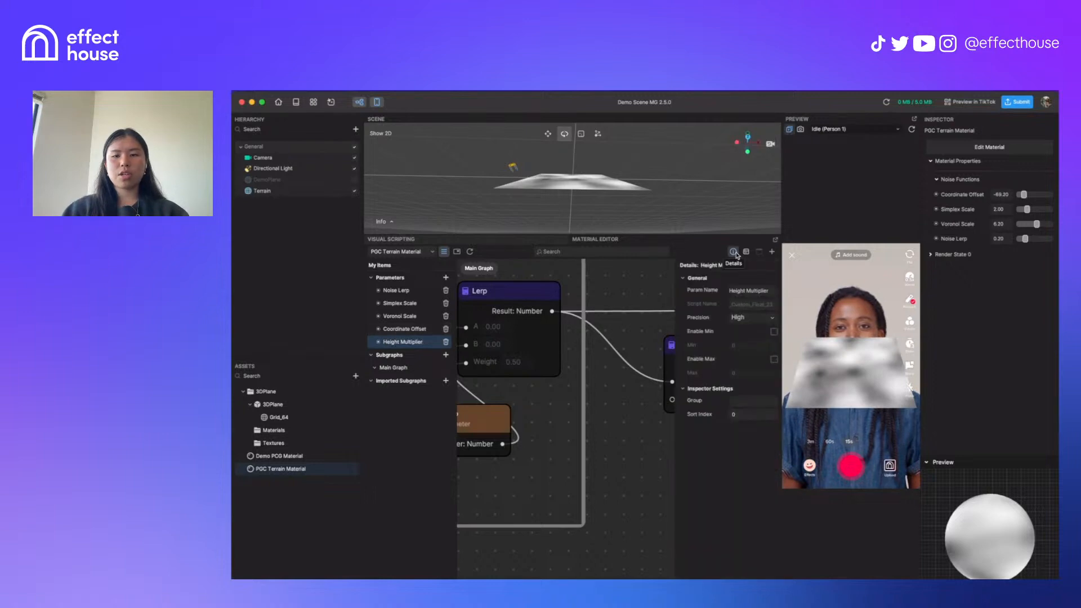
drag(748, 346, 705, 375)
text(1)
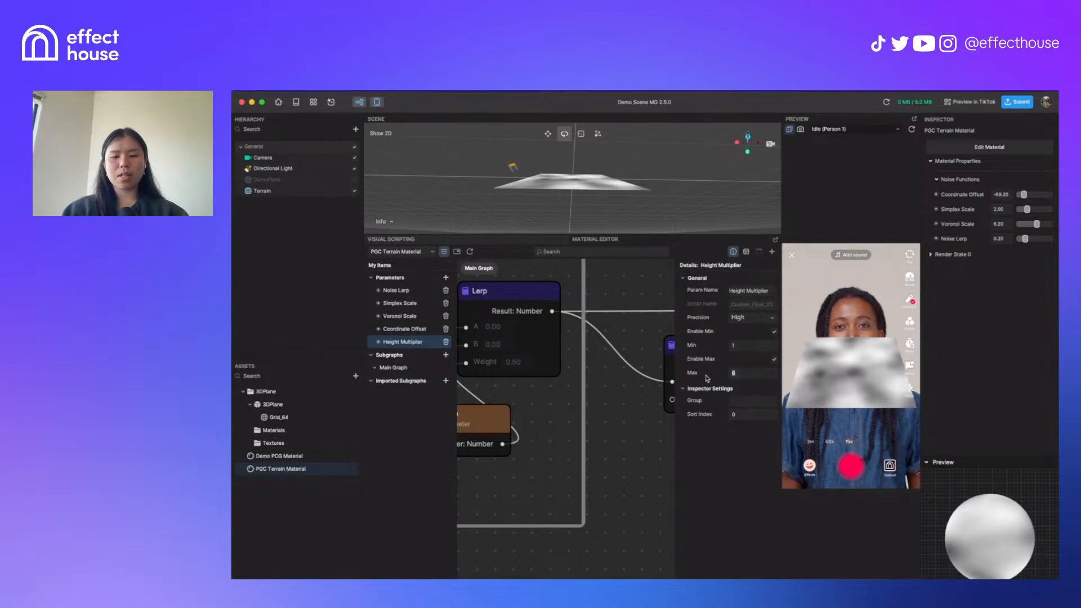
text(5)
click(732, 252)
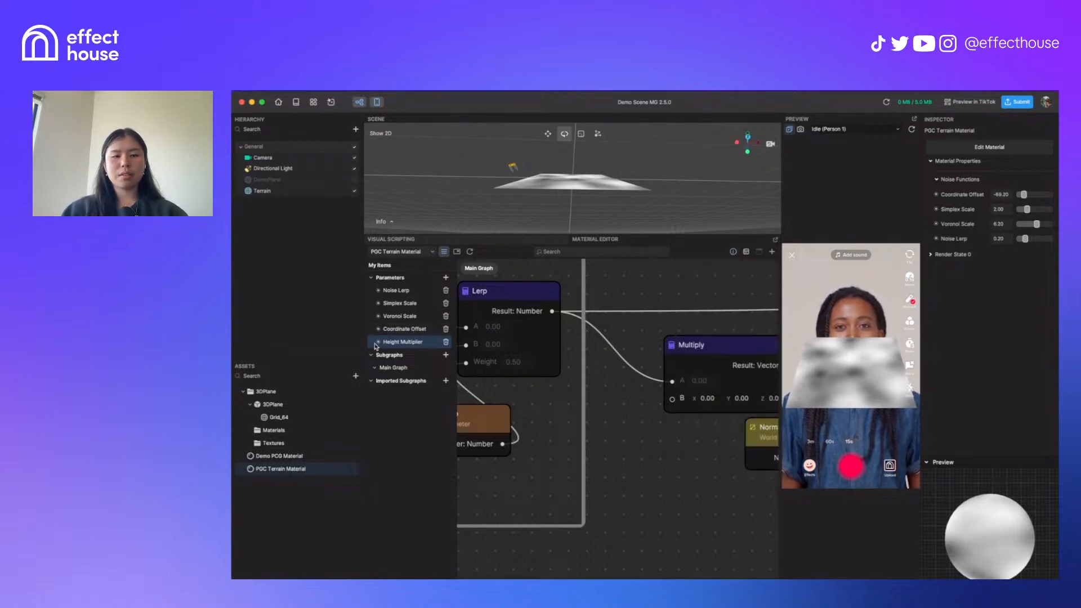
Place the Height Multiplier parameter in the graph and connect it to the B input of the new Multiply node
drag(378, 346, 596, 453)
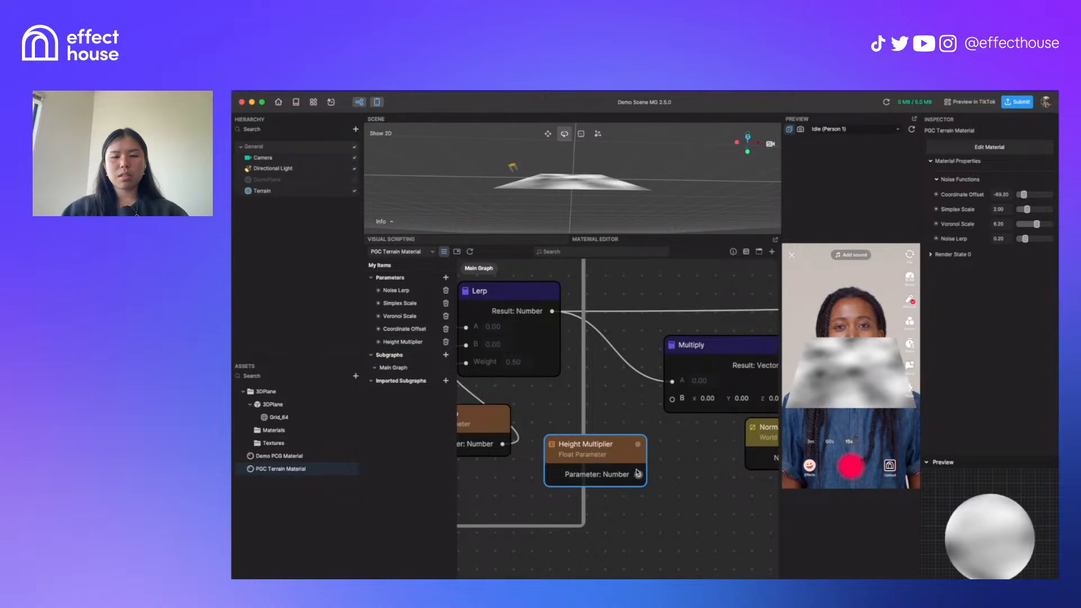
drag(672, 399, 638, 474)
drag(591, 446, 602, 415)
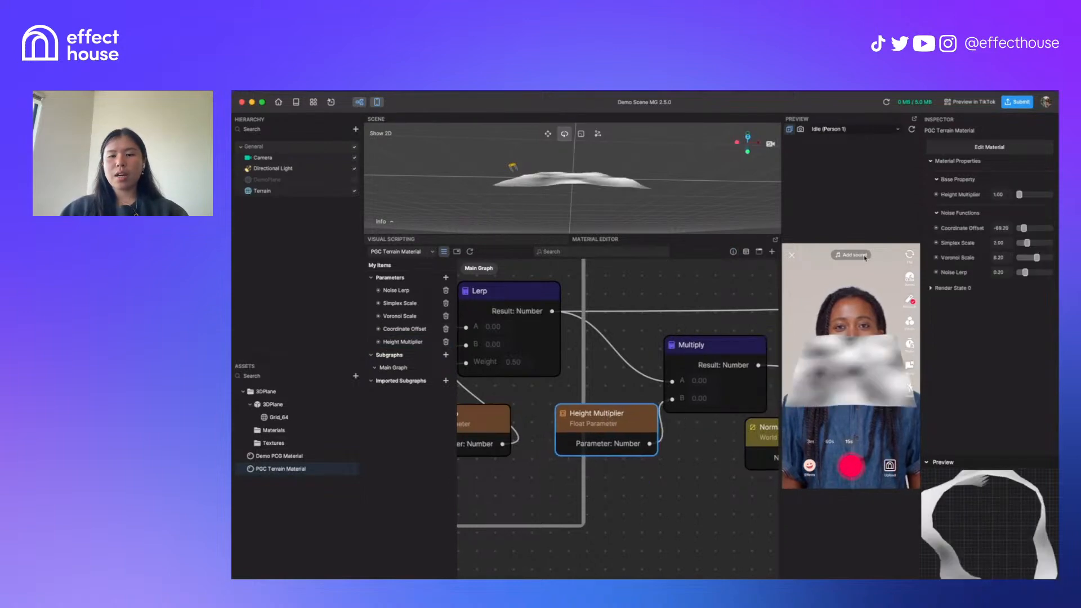
Raise the material's Height Multiplier to 3.70 and check the terrain's relief in the scene
mouse_move(1021, 196)
mouse_down()
mouse_move(1052, 199)
mouse_move(1039, 195)
mouse_up()
middle_drag(695, 451, 547, 485)
scroll(582, 186, up, 5)
scroll(635, 184, down, 8)
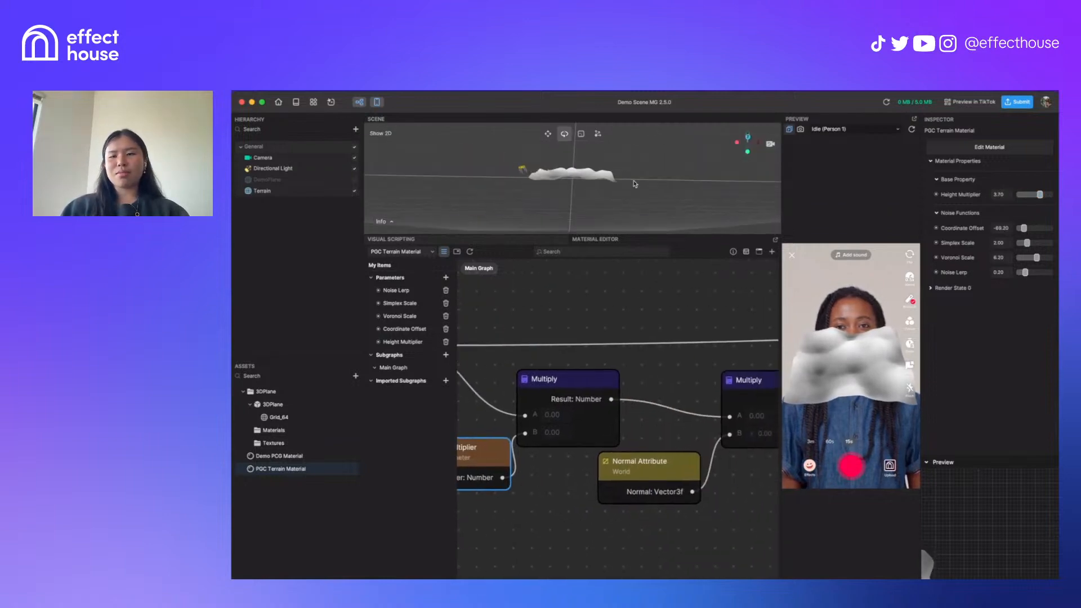
scroll(607, 176, up, 2)
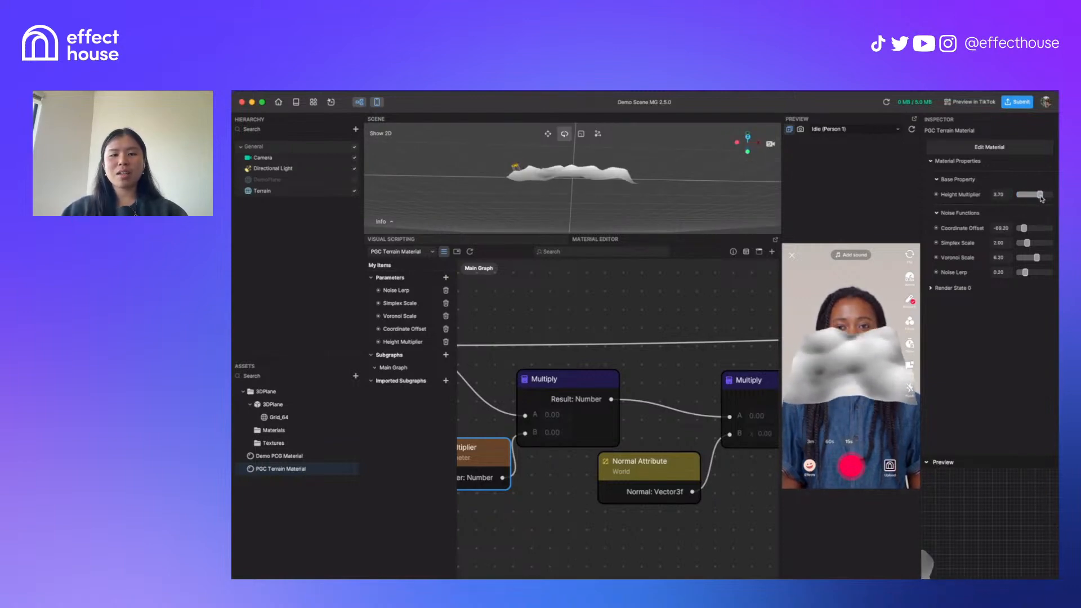
Tuck the Height Multiplier, Normal Attribute and Position Attribute nodes beneath the Multiply and Add nodes they feed
scroll(688, 423, down, 5)
drag(536, 455, 565, 465)
drag(654, 509, 509, 507)
drag(533, 449, 591, 449)
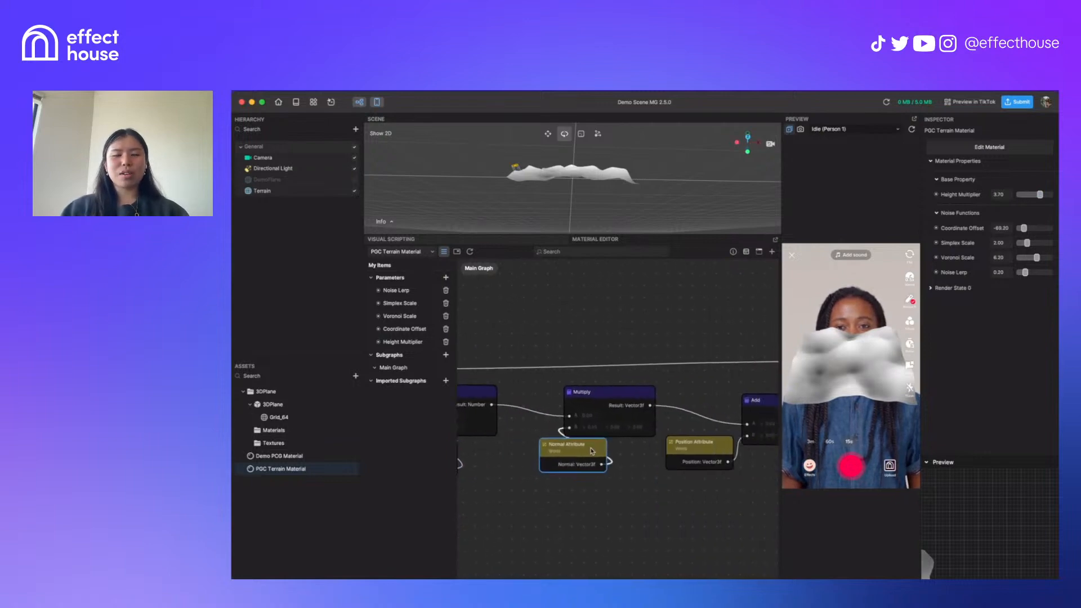
drag(640, 485, 509, 468)
click(569, 436)
drag(570, 437, 609, 447)
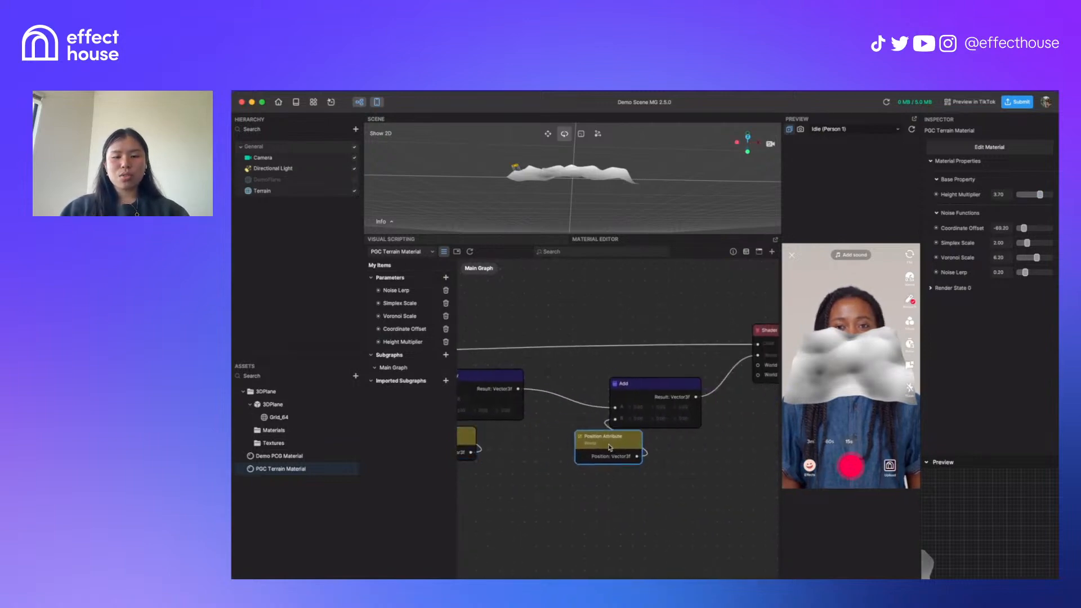
Move the Add and Multiply nodes, along with their Position Attribute and Normal Attribute nodes, closer to the Shader node
scroll(610, 448, down, 3)
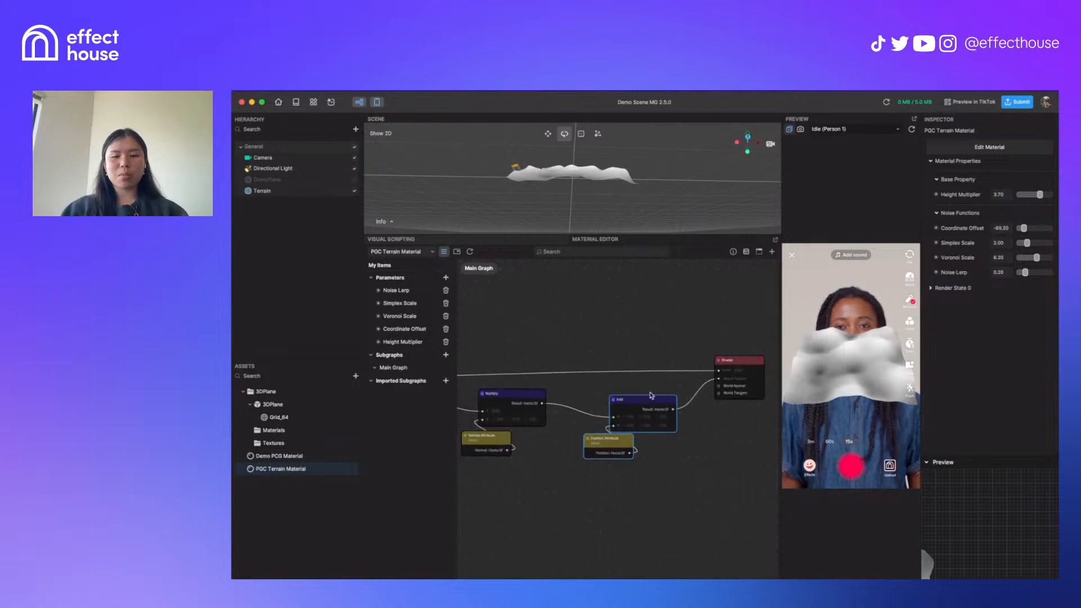
drag(650, 395, 667, 391)
drag(472, 382, 531, 443)
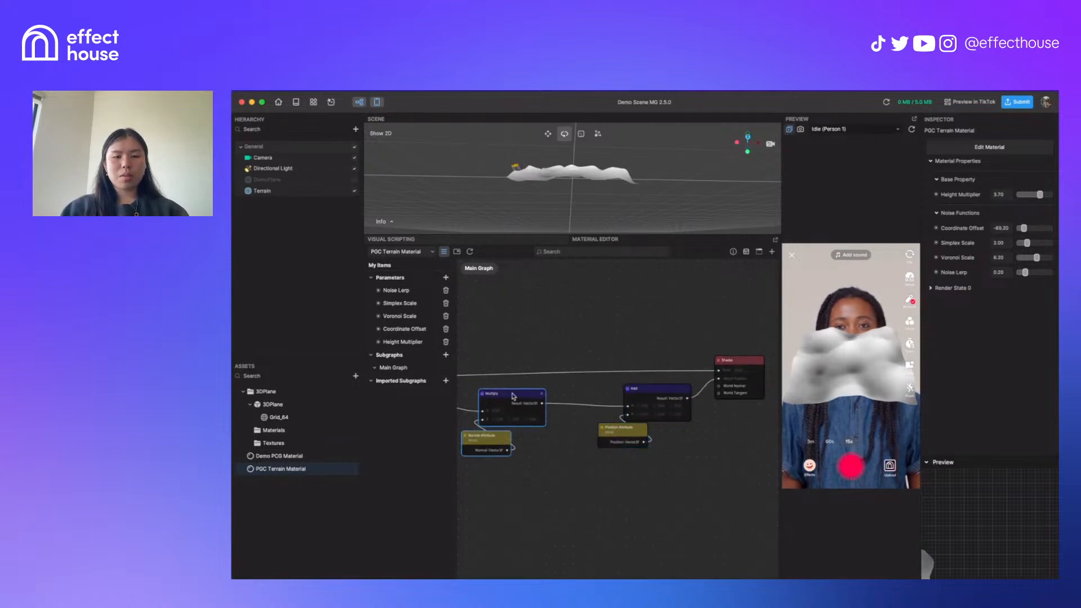
drag(512, 395, 573, 388)
click(487, 429)
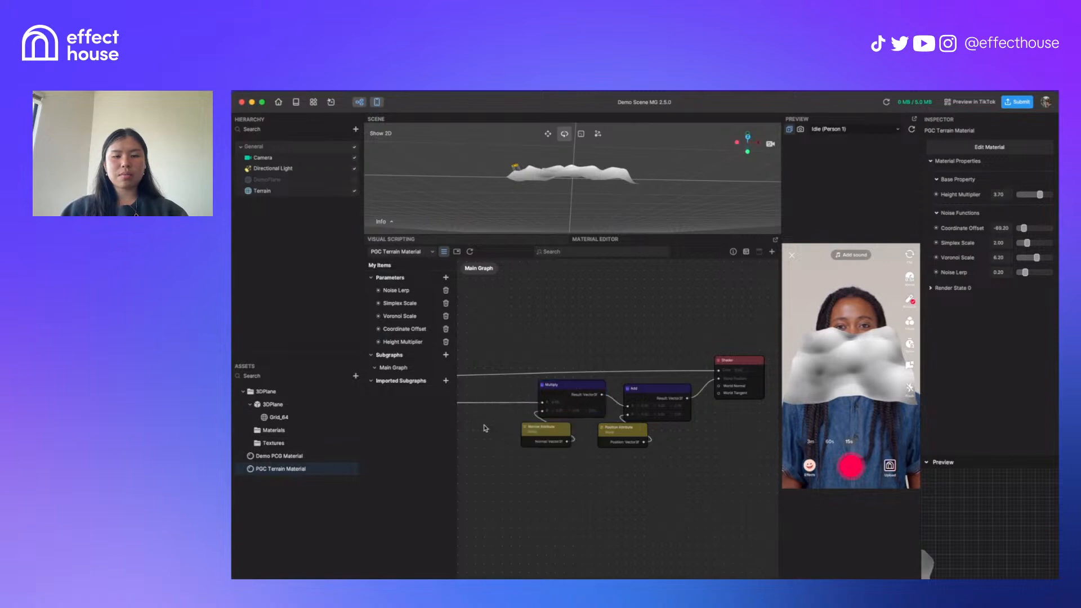
Create a Pow node with its Base fed by the result of the Height Multiplier's Multiply node
scroll(581, 430, up, 2)
scroll(591, 452, left, 3)
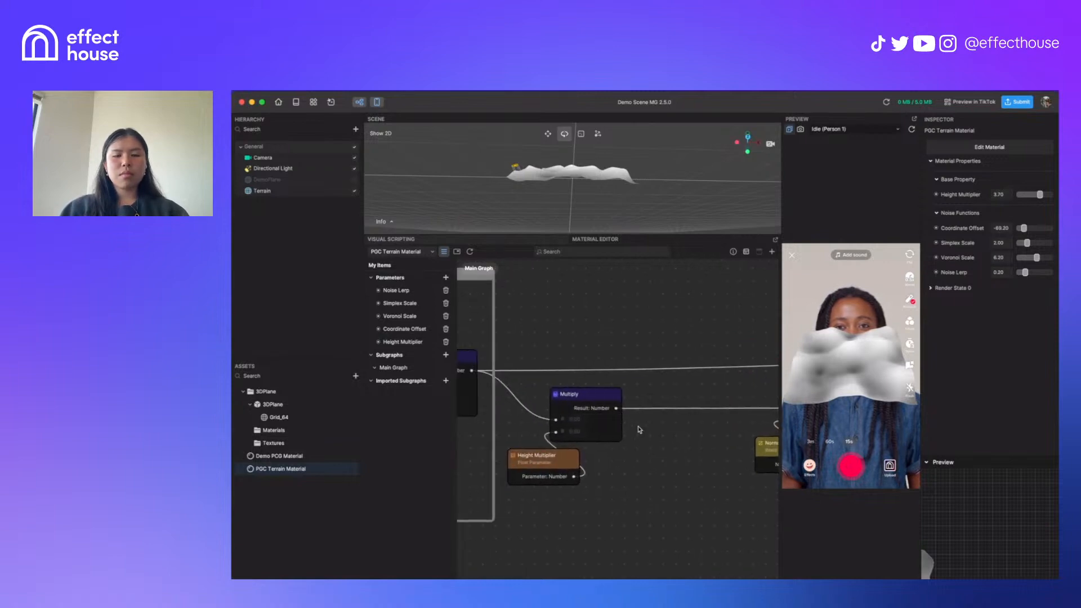
drag(616, 408, 674, 436)
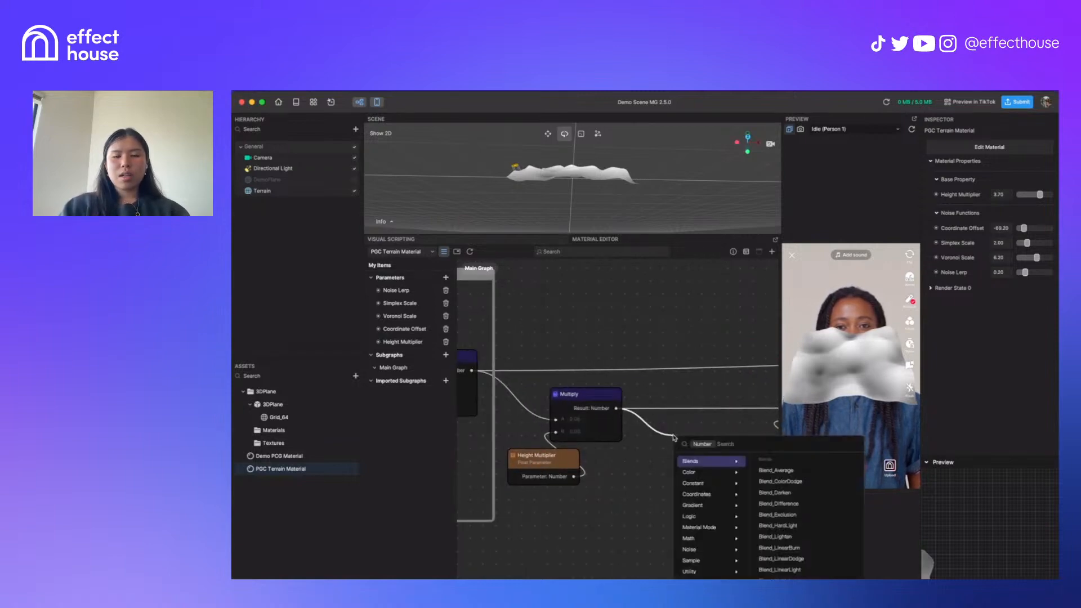
text(pow)
key(Return)
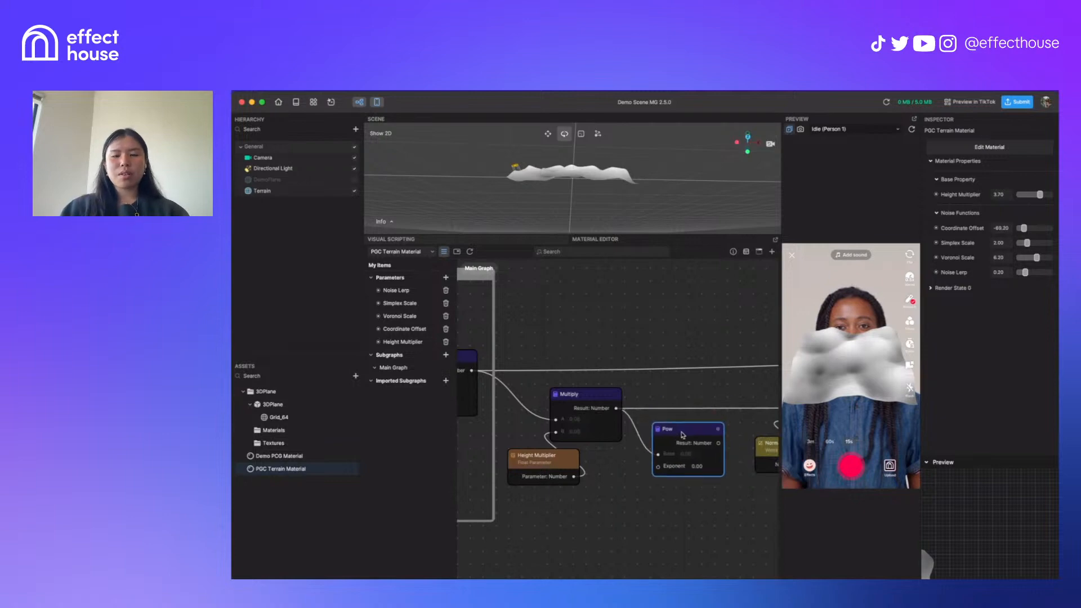
scroll(682, 435, up, 2)
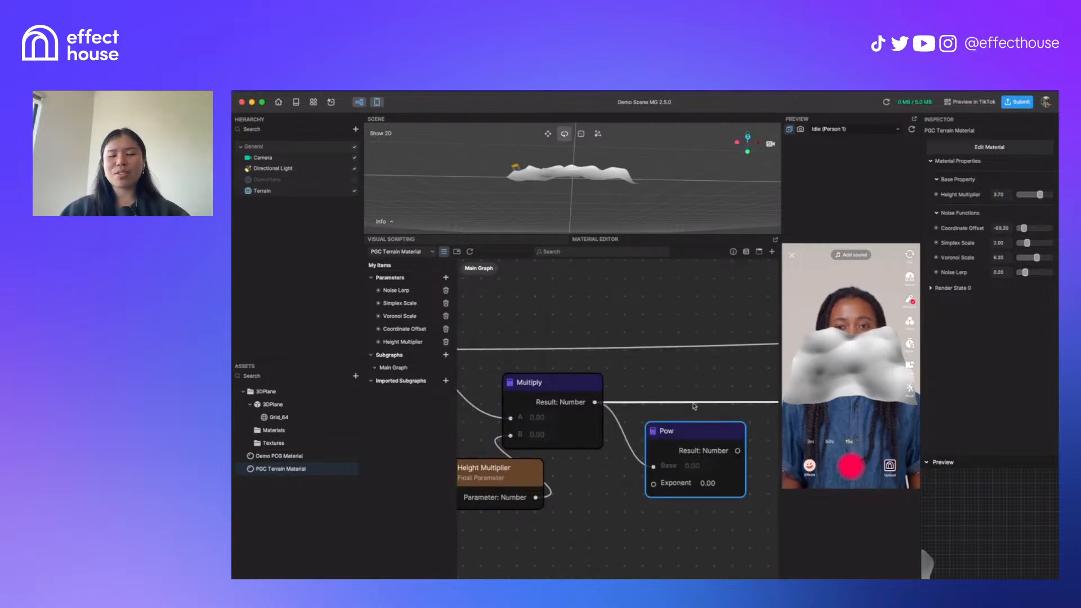
mouse_move(707, 438)
mouse_down()
mouse_move(703, 430)
mouse_move(724, 432)
mouse_up()
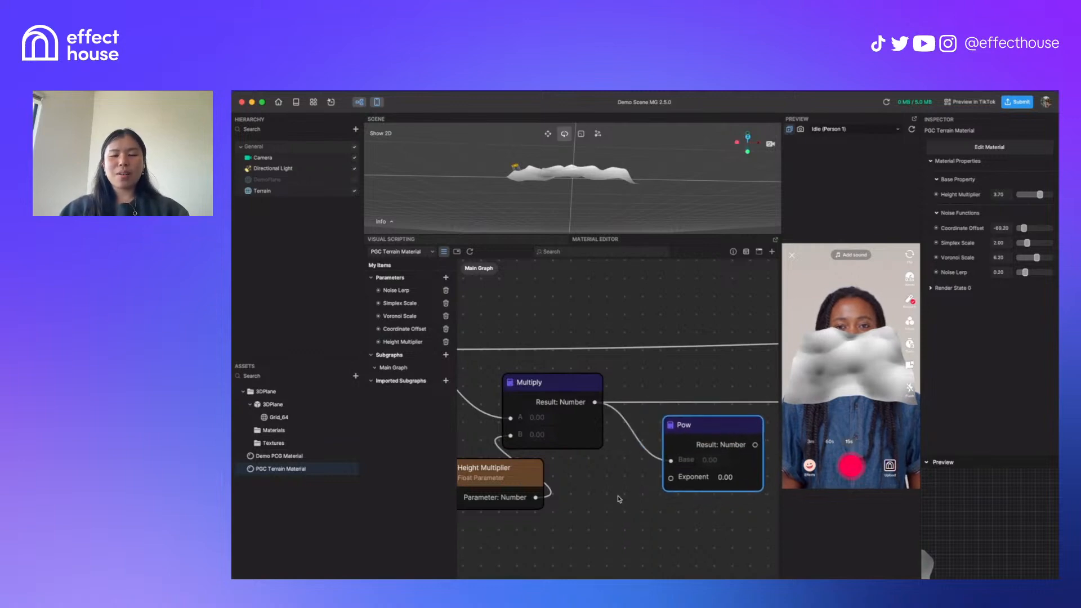
Connect the Pow result to the A input of the Normal Attribute's Multiply node and align Pow between both Multiply nodes
scroll(576, 448, right, 2)
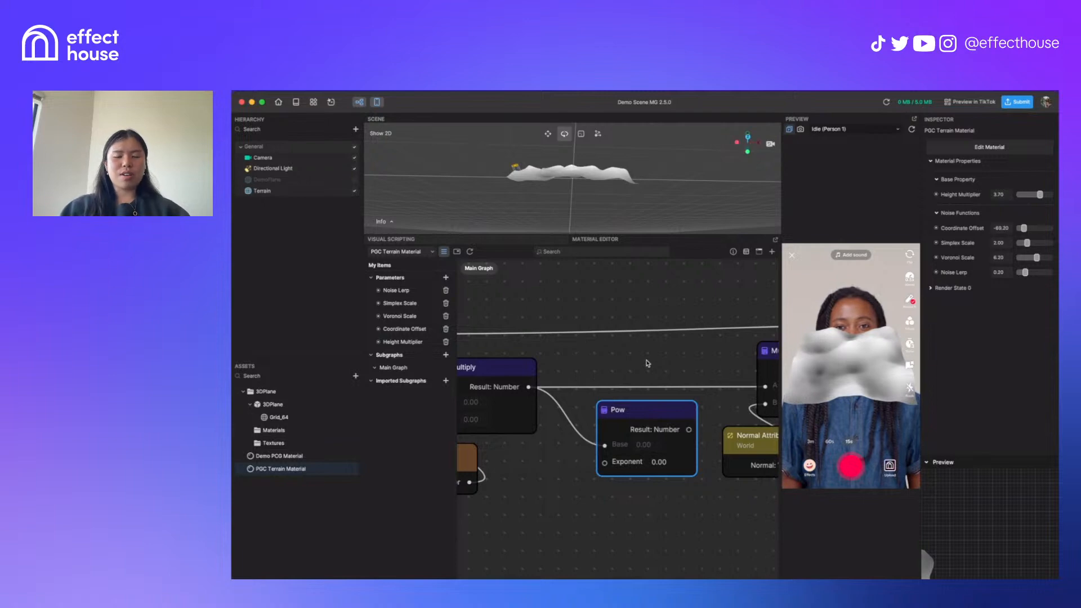
drag(689, 429, 765, 386)
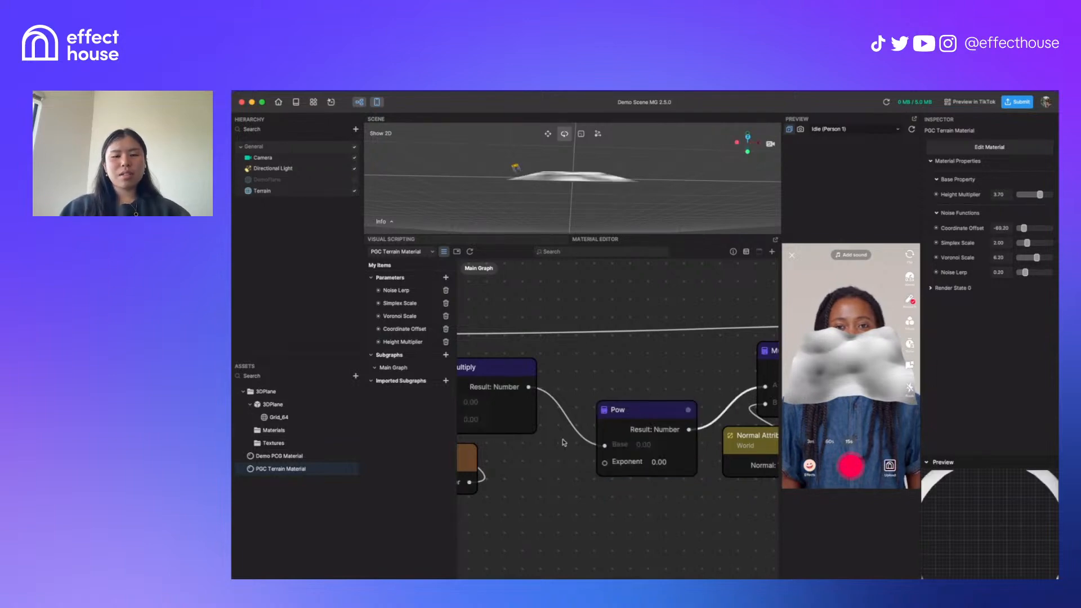
drag(641, 411, 639, 373)
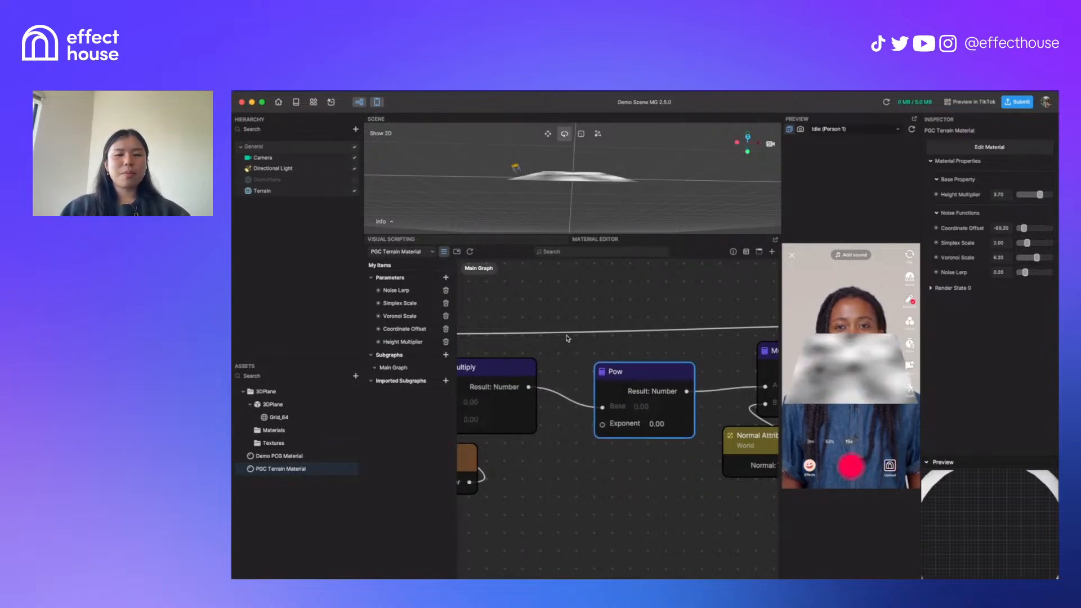
Connect the Pow result to the Shader node's Color input
scroll(567, 337, down, 5)
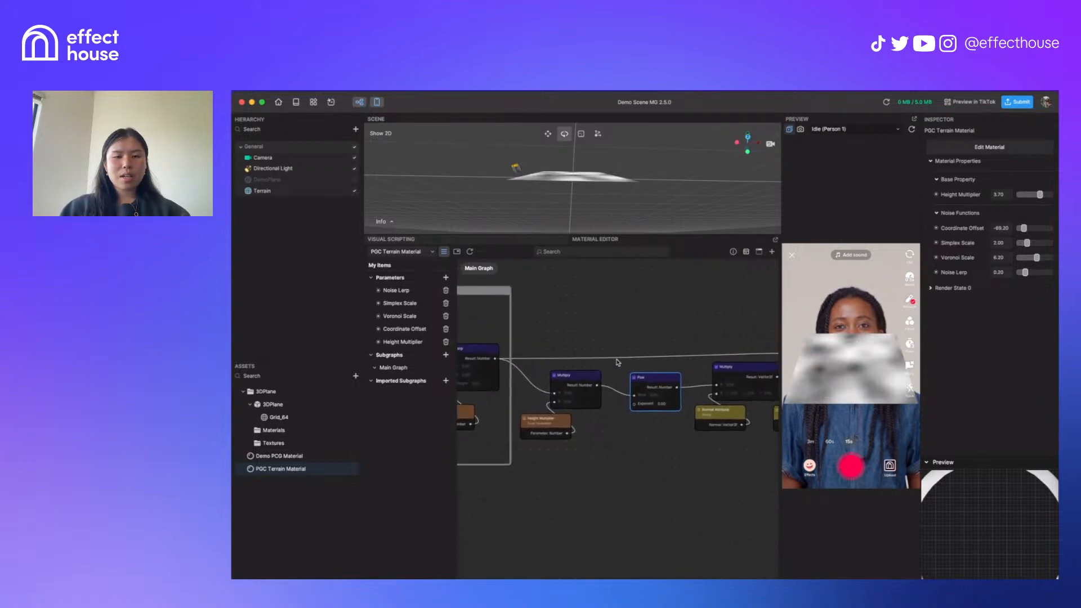
scroll(538, 370, right, 5)
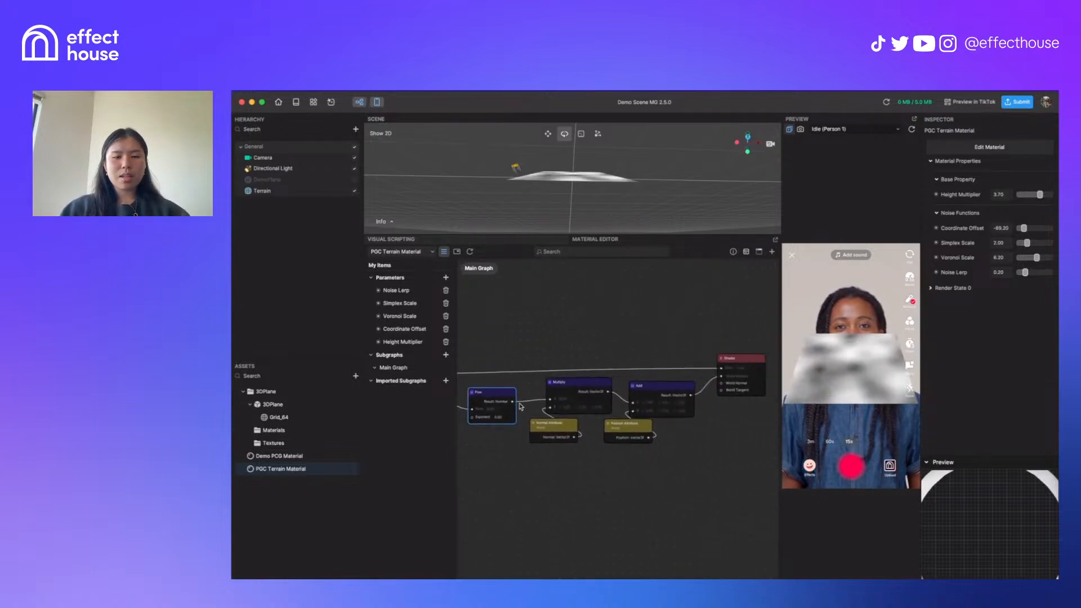
drag(608, 391, 721, 369)
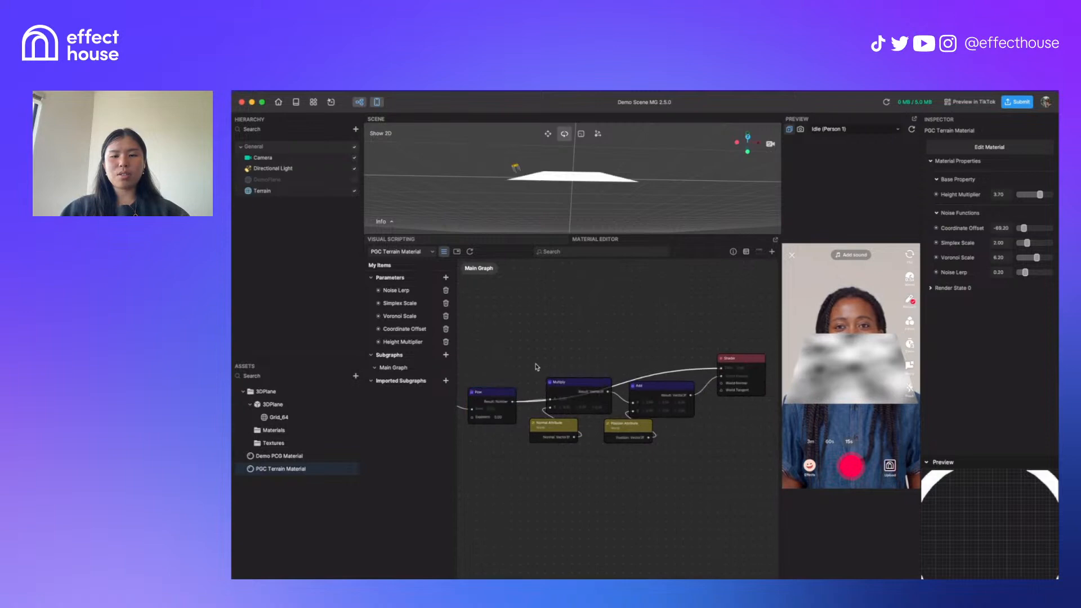
Set the Pow node's exponent to 1 and nudge the node into line with its neighbours
scroll(536, 367, up, 5)
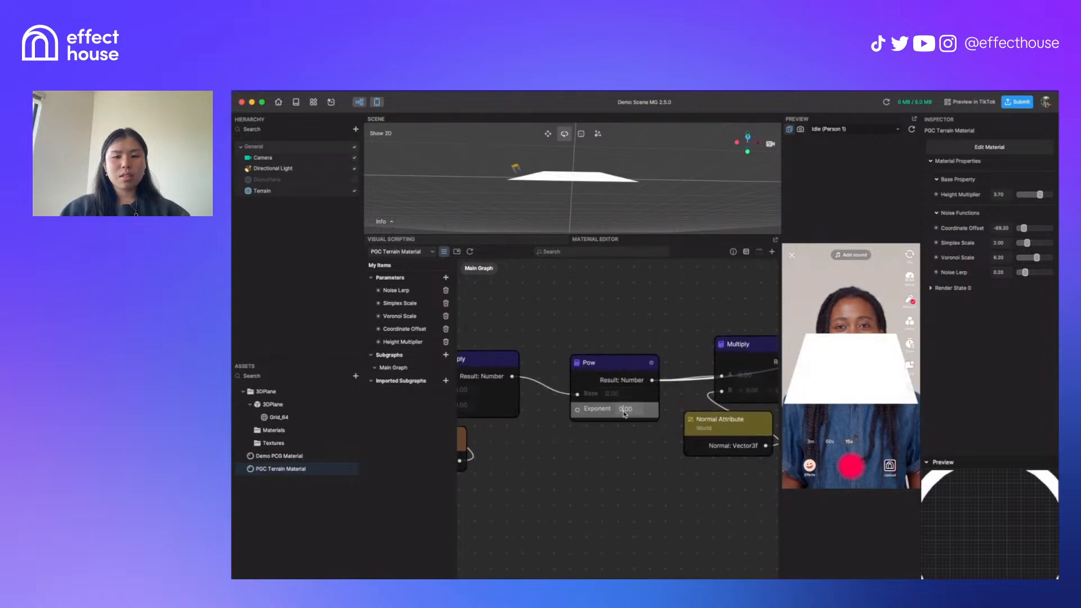
click(624, 409)
text(1)
key(Return)
drag(628, 364, 619, 354)
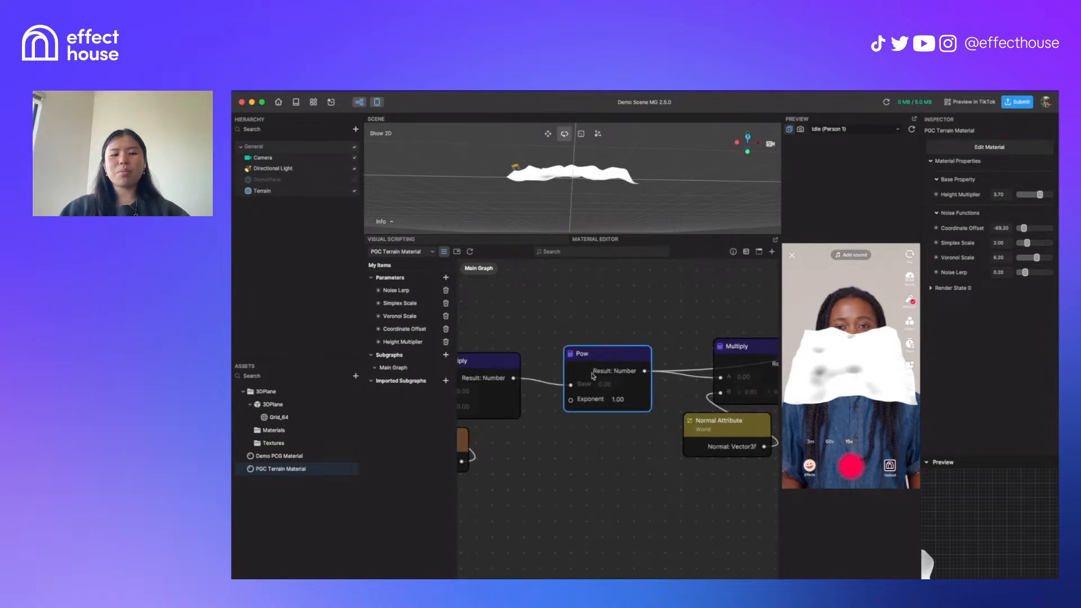
Set the Pow node's exponent to 5
middle_drag(544, 438, 663, 433)
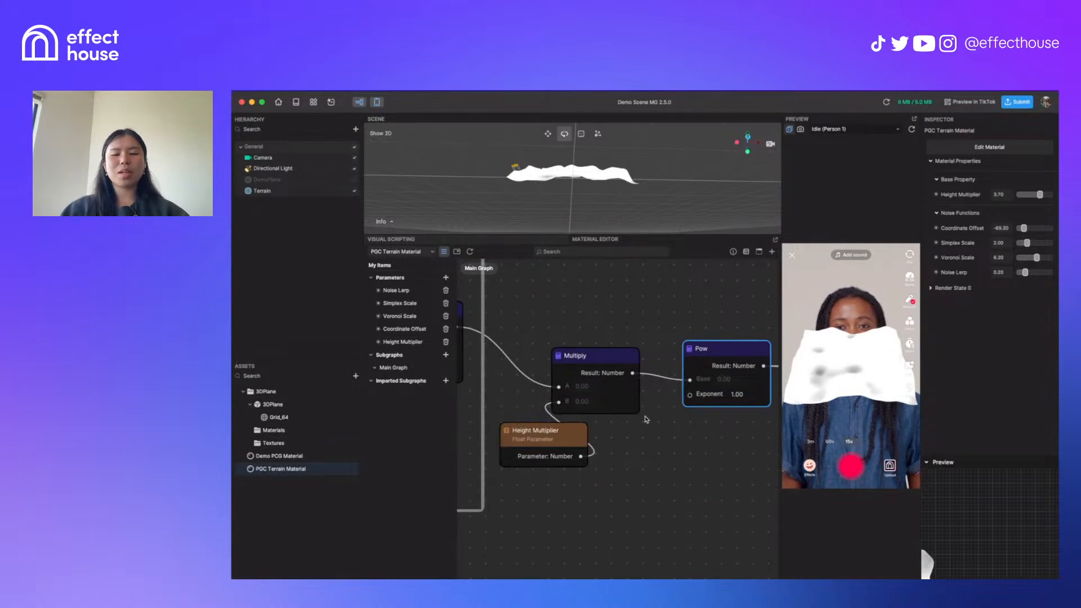
middle_drag(725, 403, 596, 406)
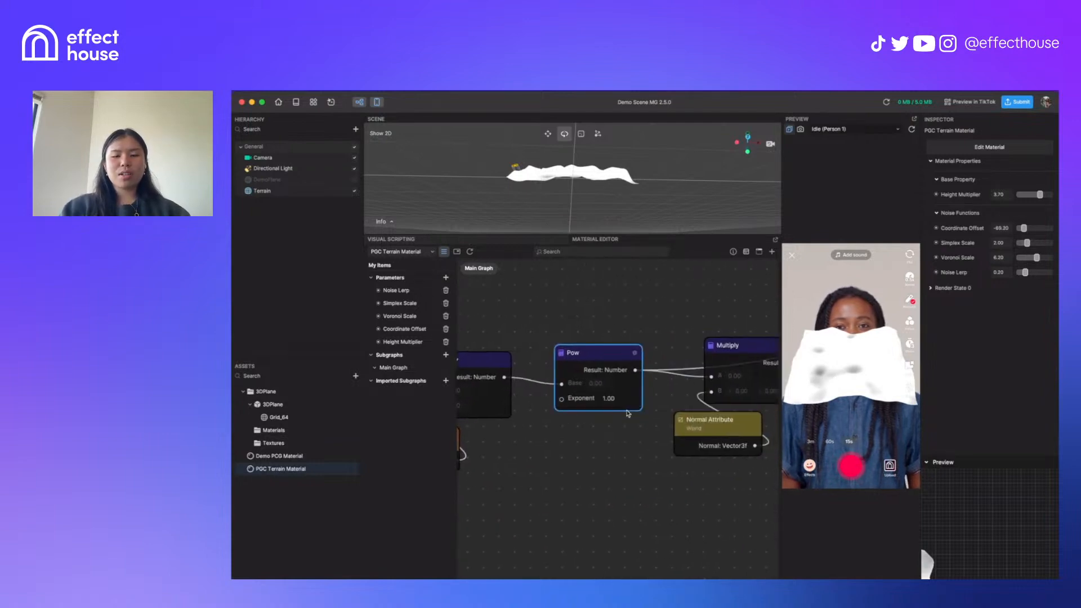
key(Return)
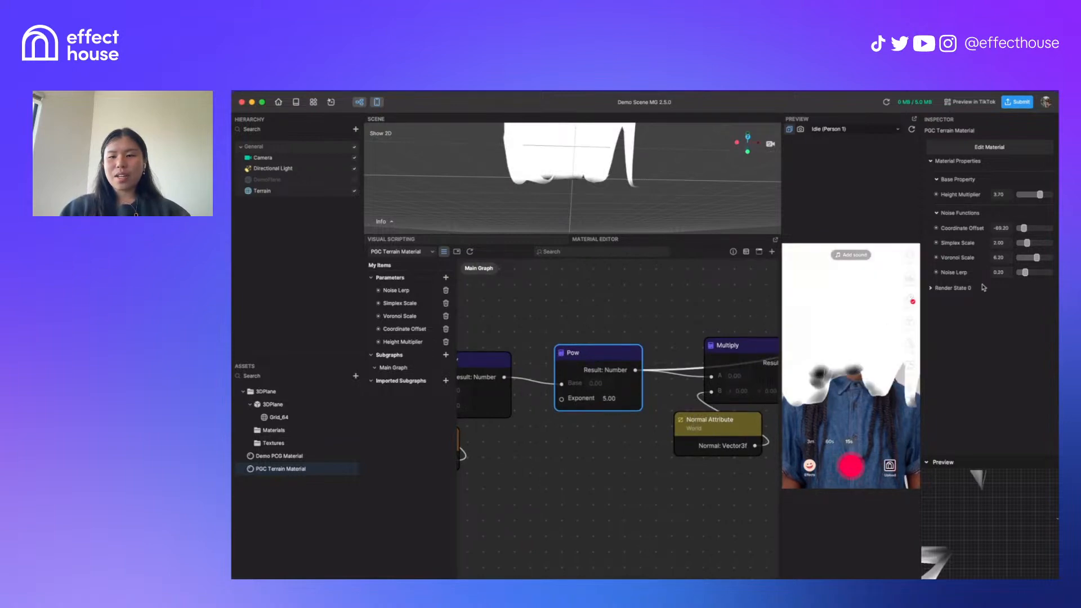
Disconnect the Add result from the Shader node's World Position input to flatten the terrain
scroll(756, 445, down, 3)
drag(750, 483, 425, 529)
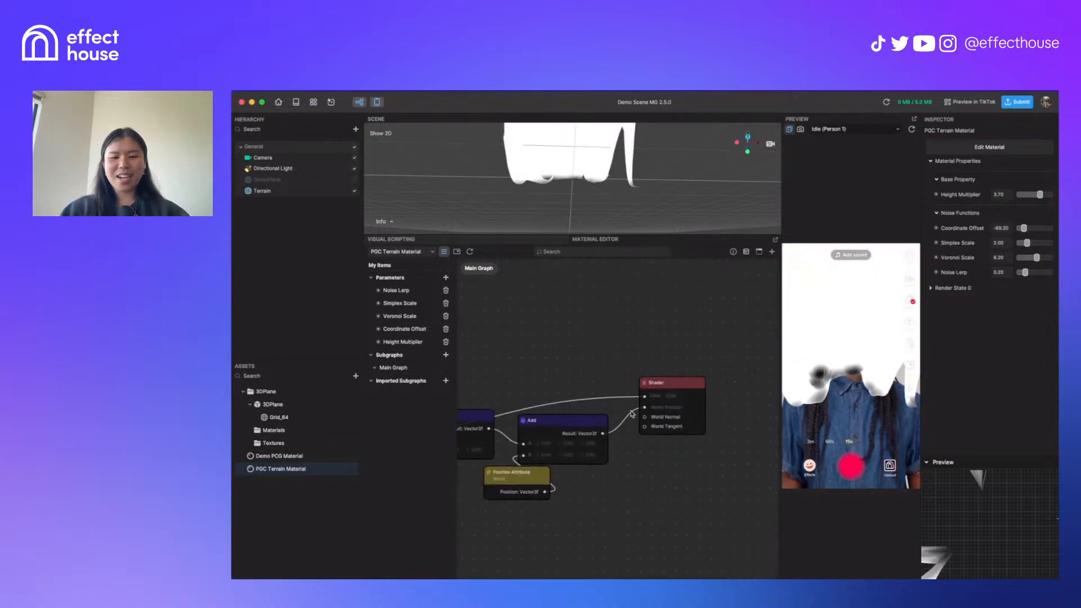
drag(645, 407, 626, 440)
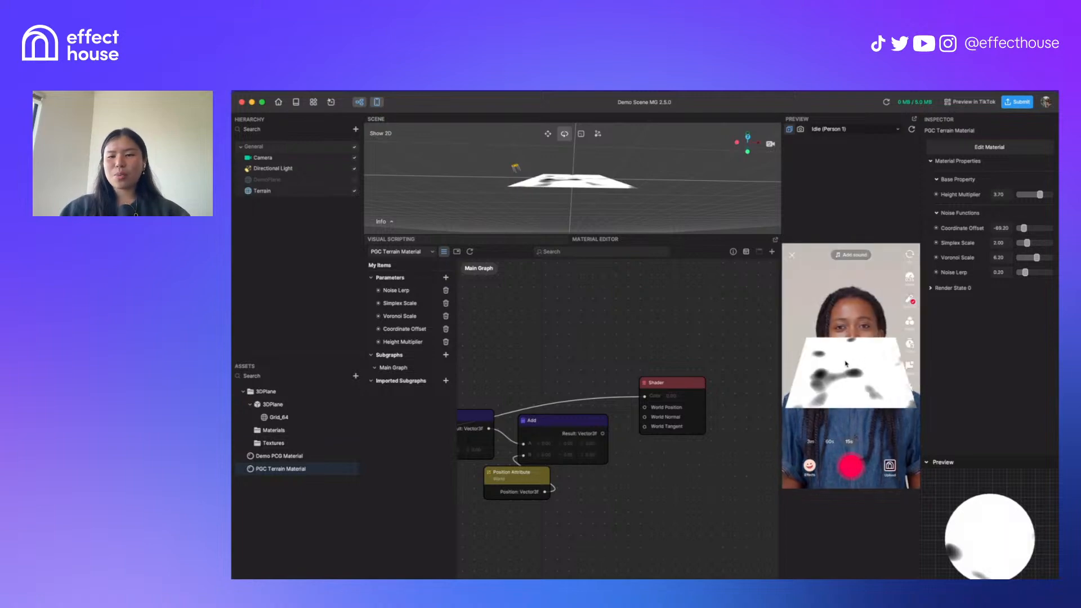
Compare Pow exponents of 1 and 10 on the flat terrain's black-and-white noise
drag(591, 558, 685, 559)
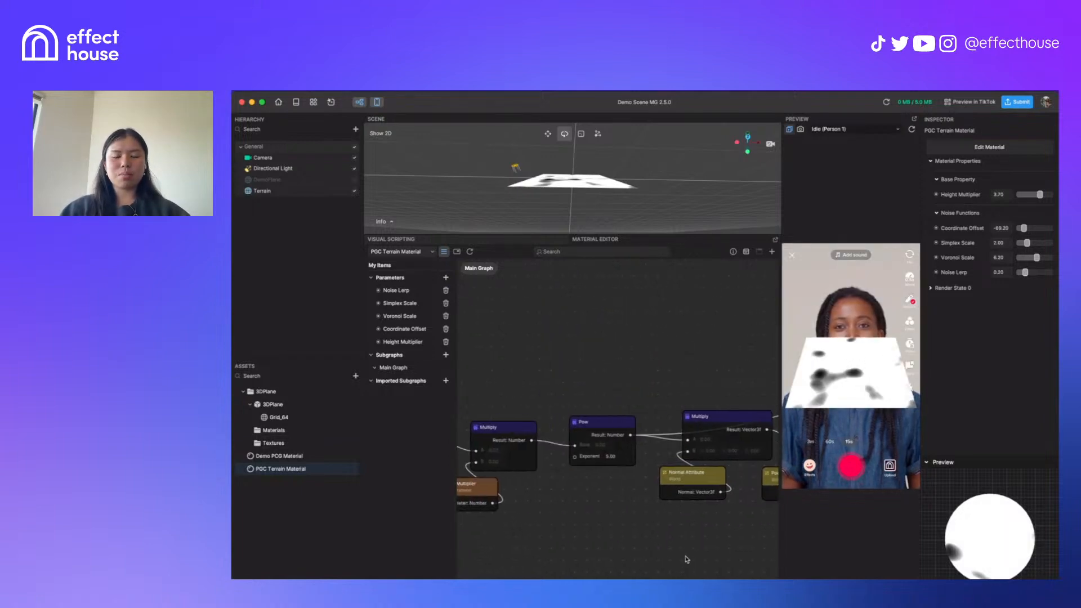
scroll(628, 492, up, 4)
text(1)
key(Return)
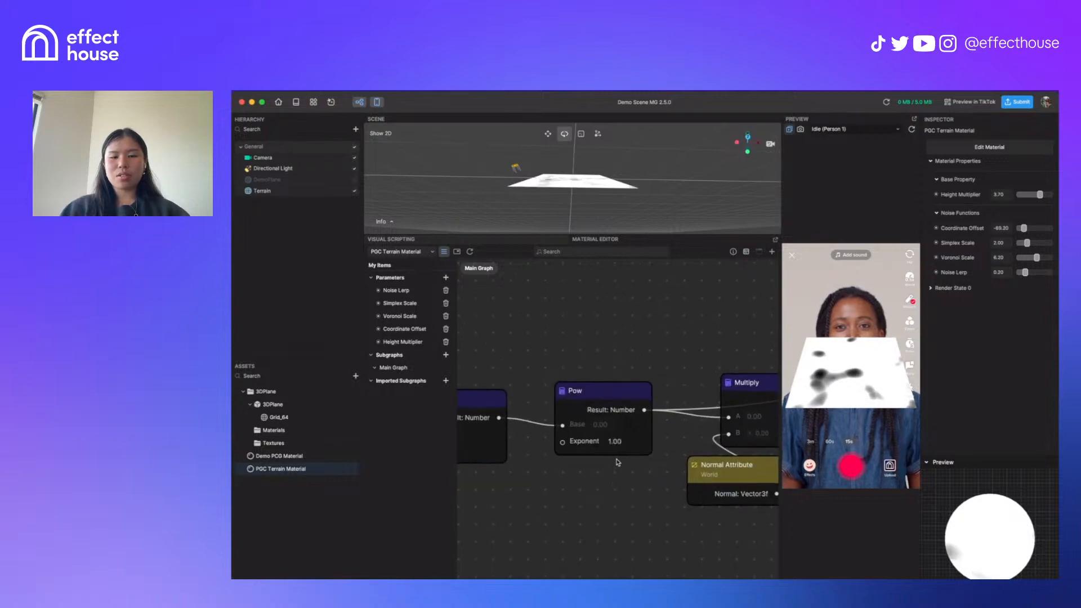
scroll(615, 444, up, 2)
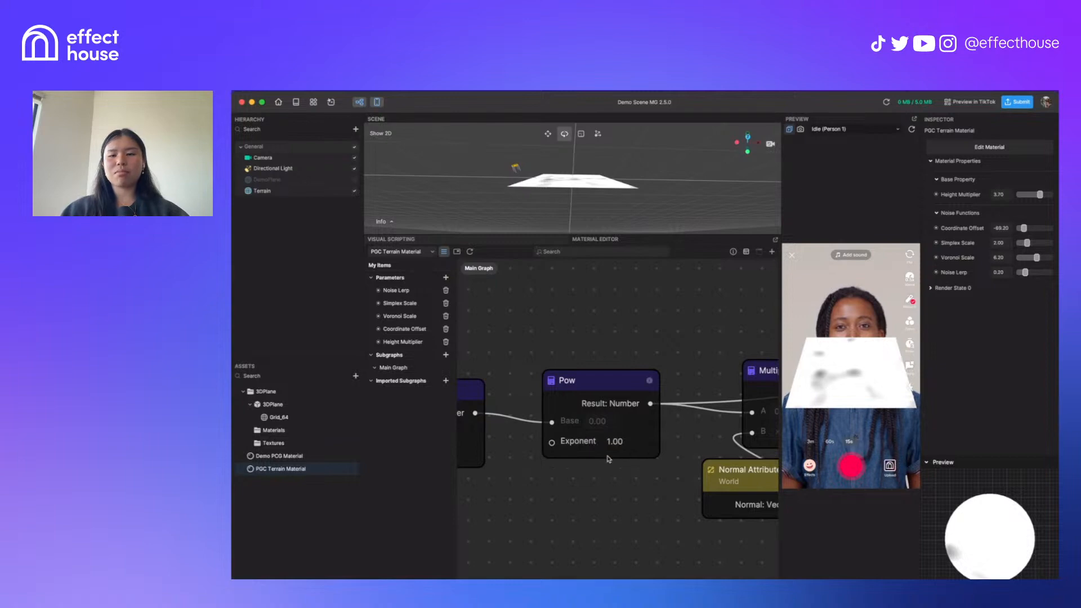
double_click(623, 448)
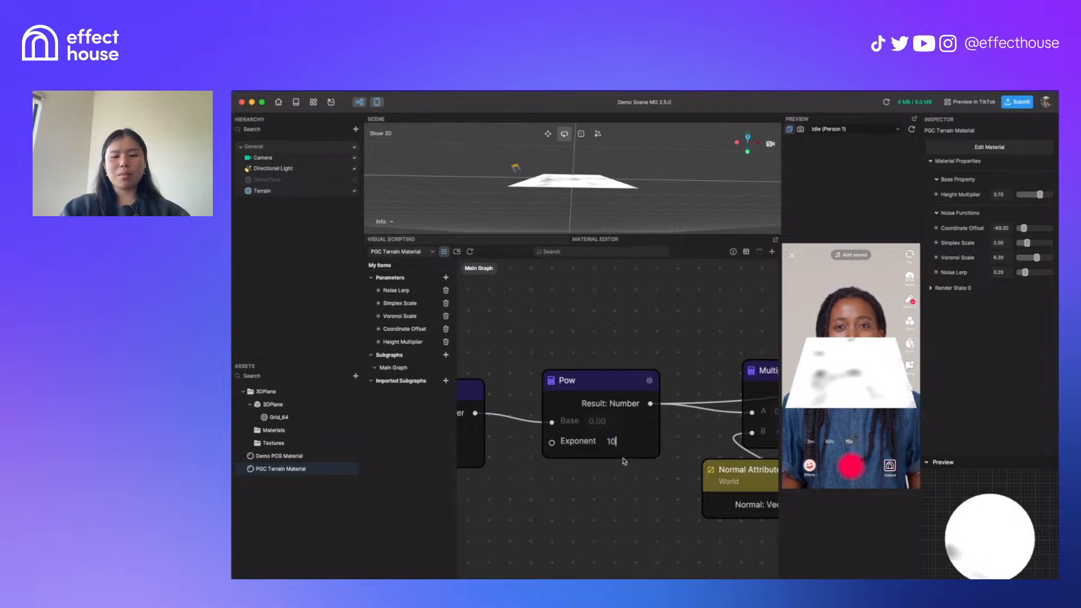
key(Return)
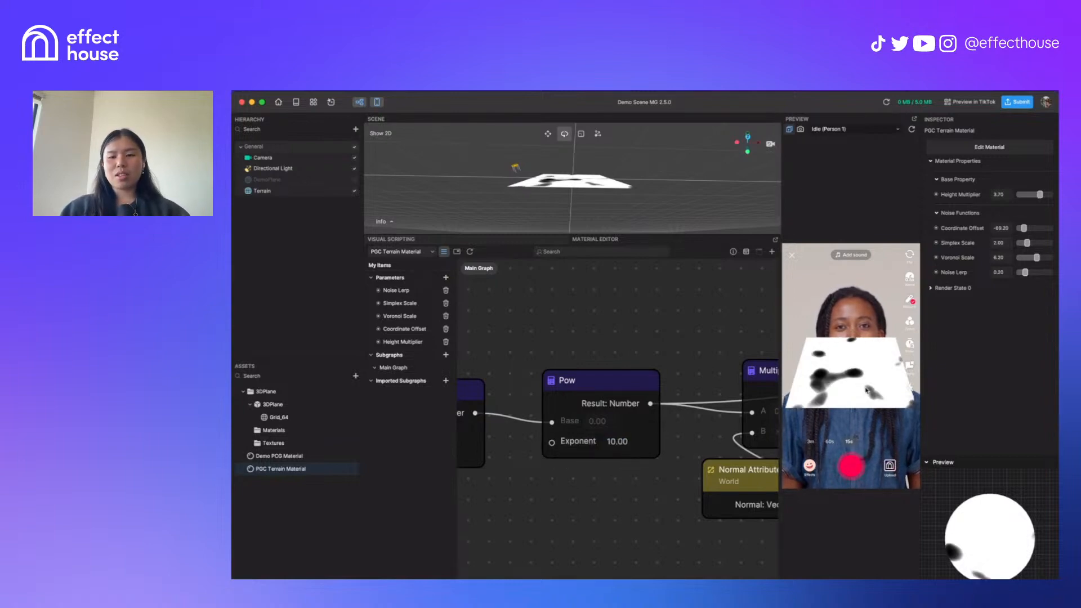
Reconnect the Add result to the Shader node's World Position input
scroll(635, 502, down, 5)
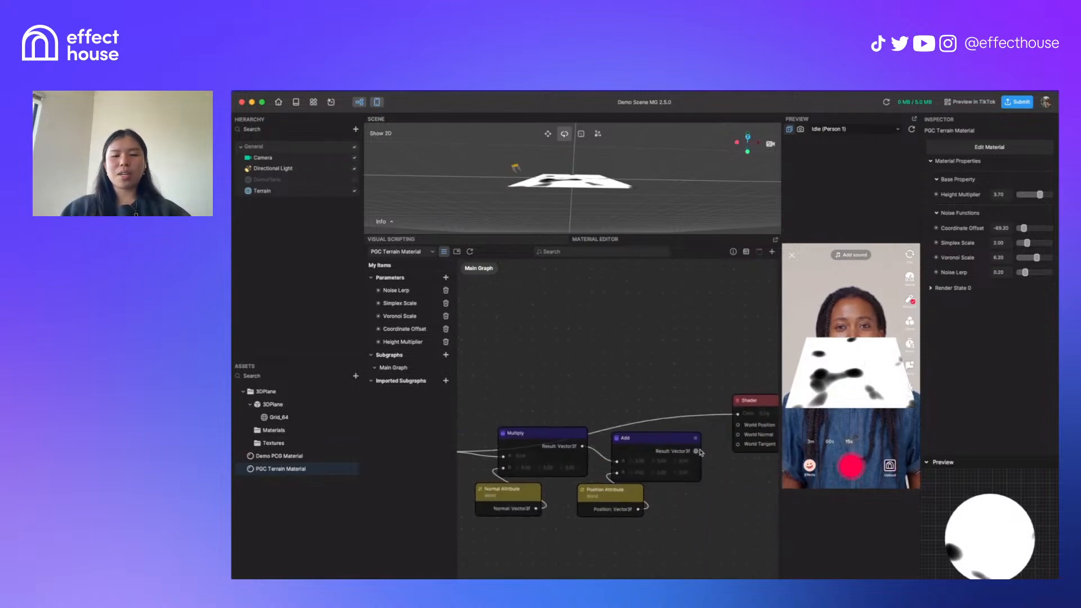
drag(739, 427, 737, 425)
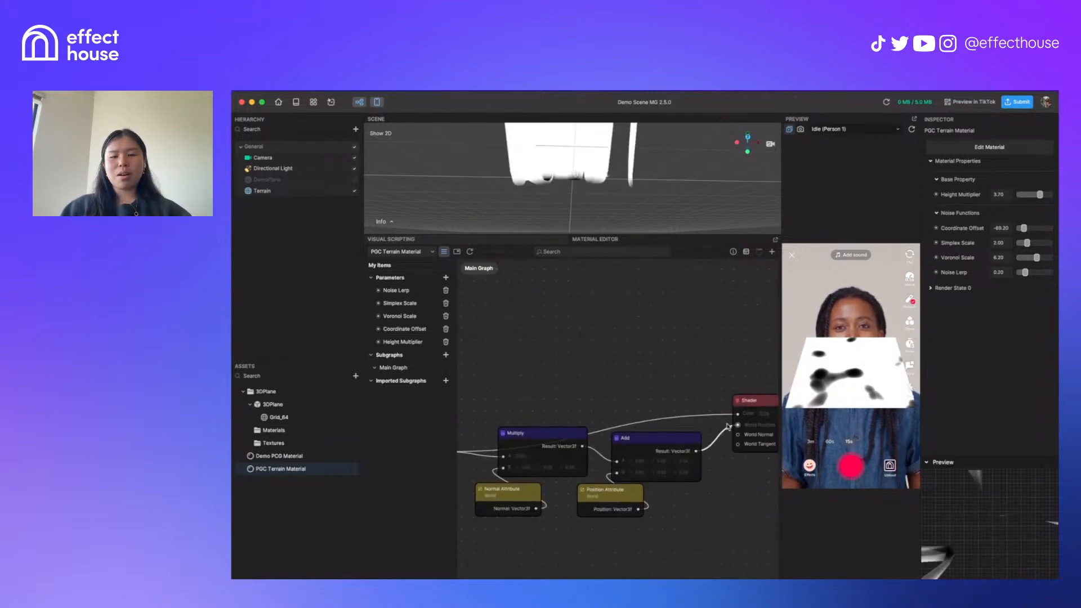
mouse_move(557, 396)
middle_down()
mouse_move(769, 386)
mouse_move(543, 389)
middle_up()
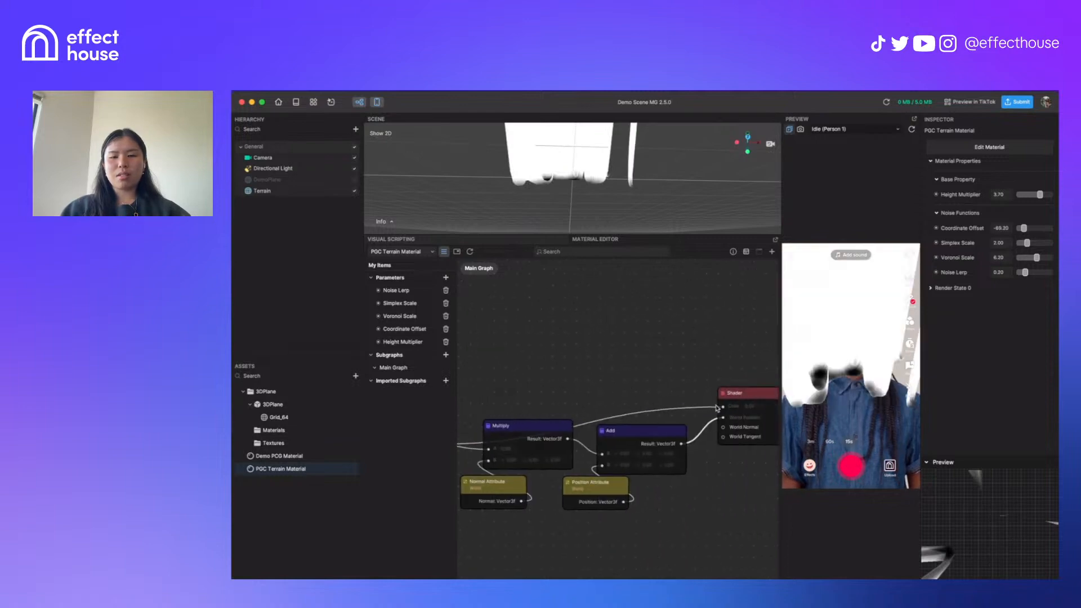
Feed the Shader's Color input from the blended noise result instead of Pow, and set the Pow exponent to 2
drag(721, 407, 649, 385)
scroll(623, 394, down, 4)
middle_drag(622, 394, 664, 393)
scroll(722, 396, down, 2)
scroll(662, 394, down, 2)
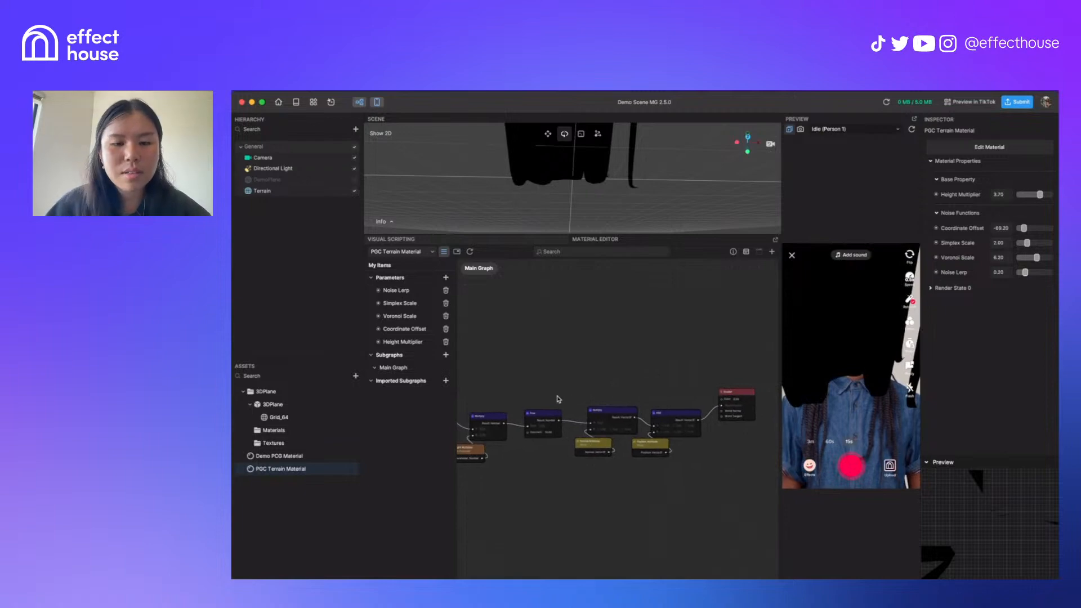
middle_drag(558, 400, 594, 397)
drag(461, 403, 764, 398)
scroll(574, 439, up, 5)
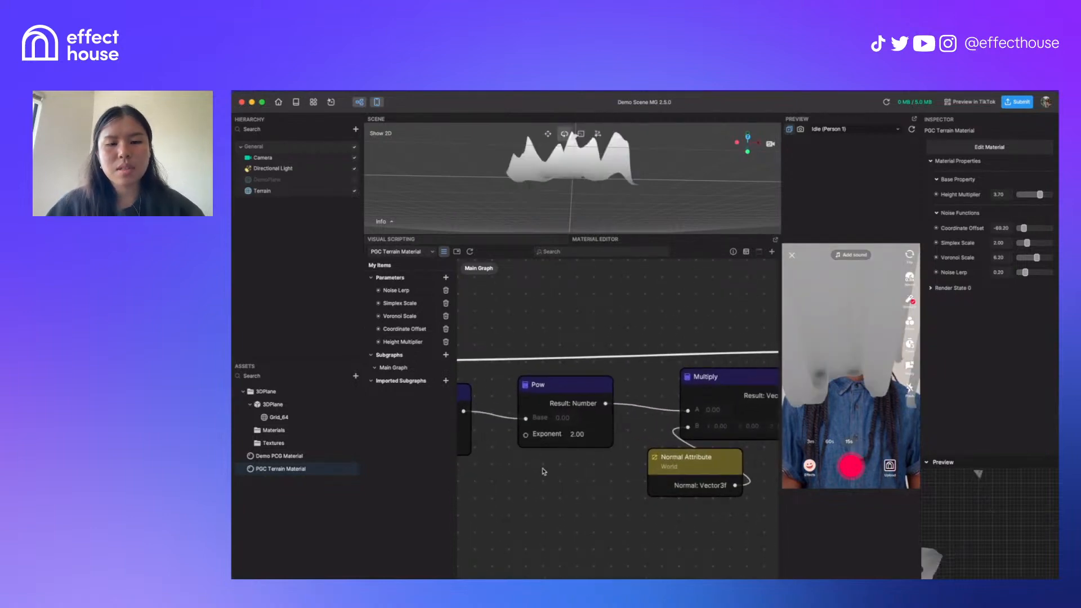
Add a float parameter named Pow Exponent and place its node in the graph beneath the Pow node
middle_drag(535, 477, 615, 477)
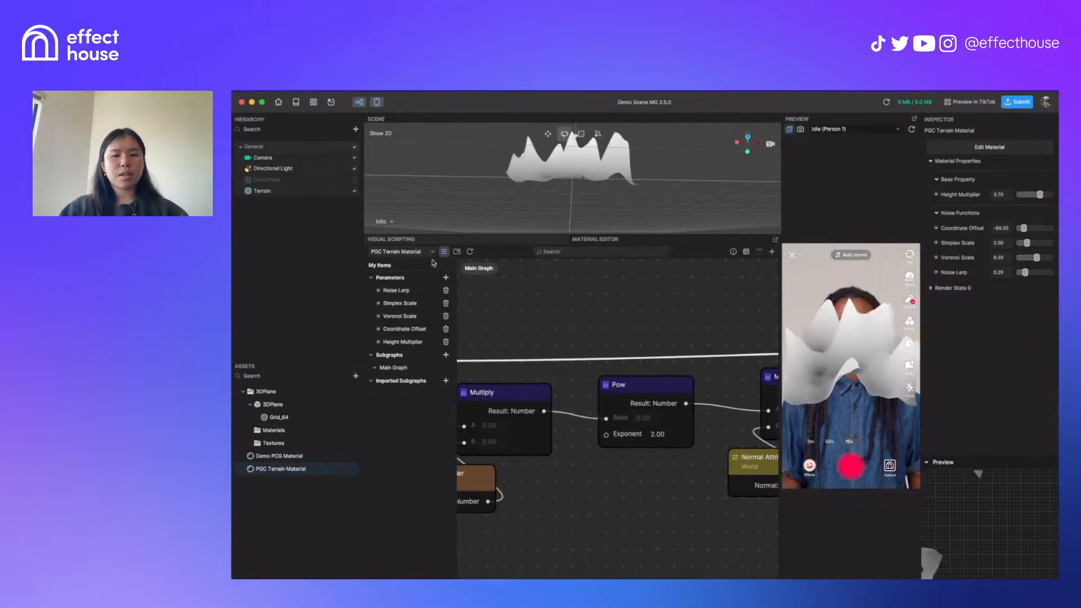
click(446, 277)
click(474, 285)
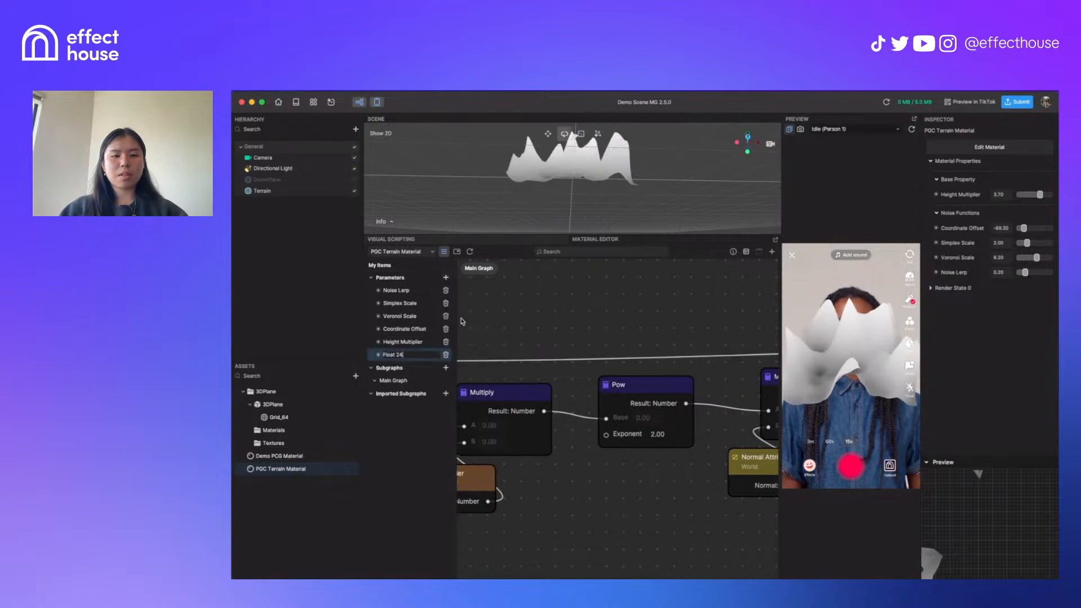
text(Pow Exponent)
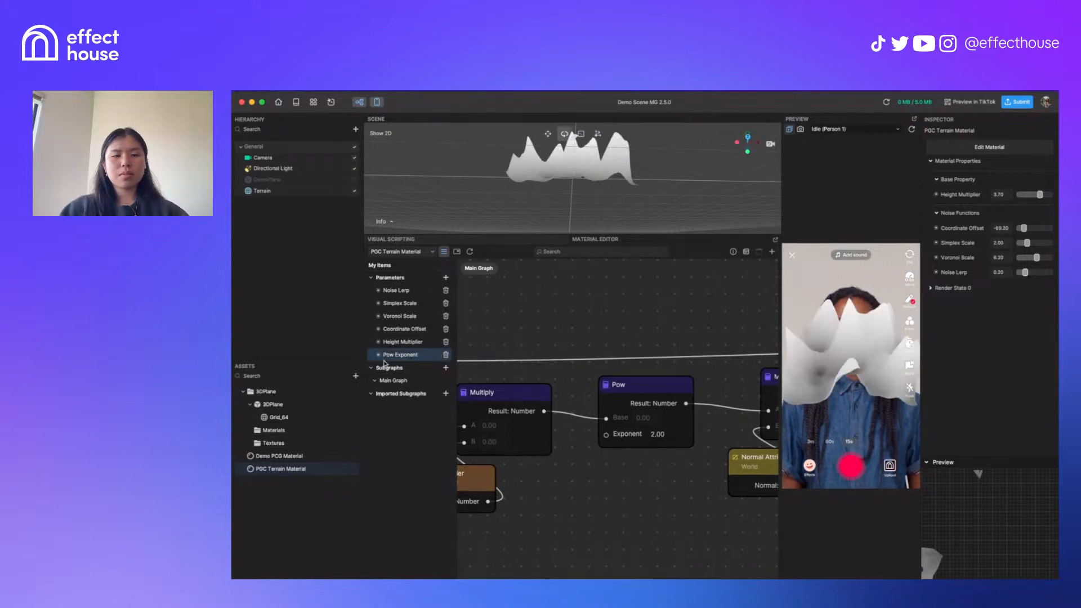
click(380, 356)
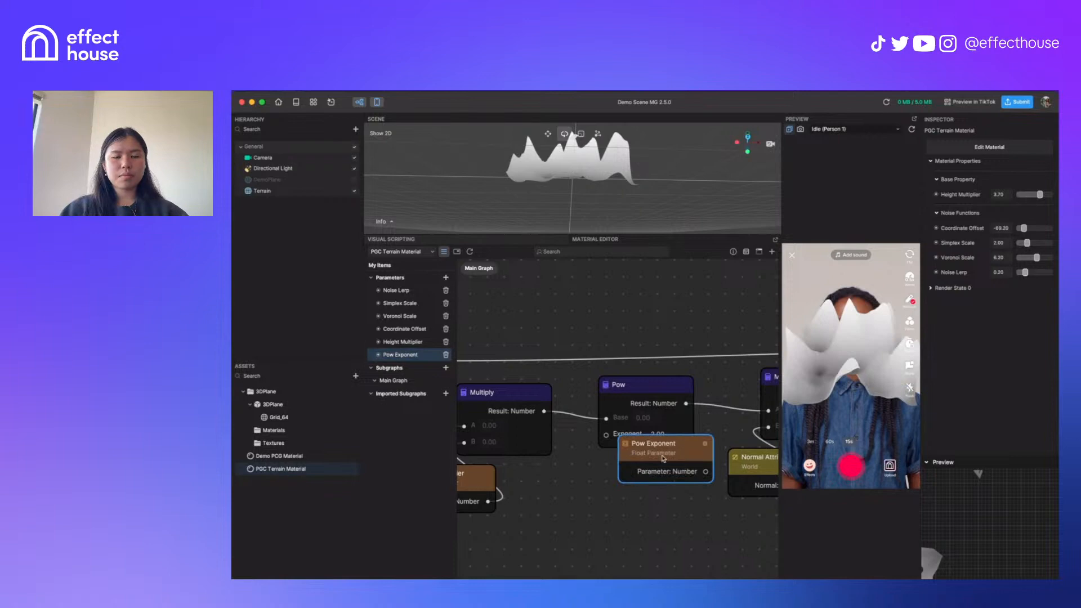
Place the Pow Exponent node between the Height Multiplier and Pow nodes, and limit the parameter to a minimum of 1 and maximum of 5
drag(662, 457, 573, 489)
click(422, 360)
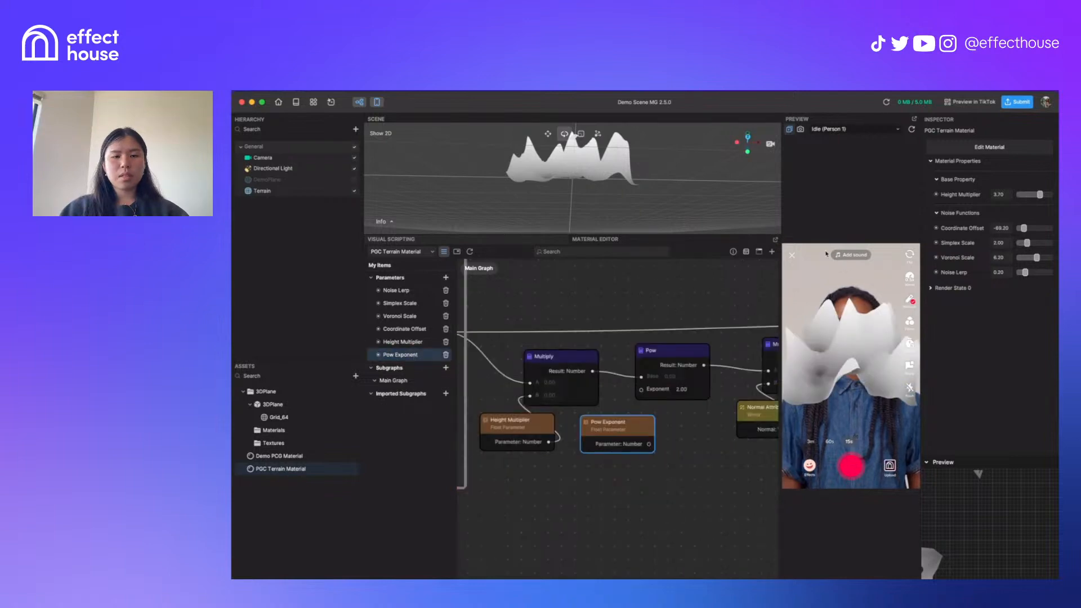
click(733, 252)
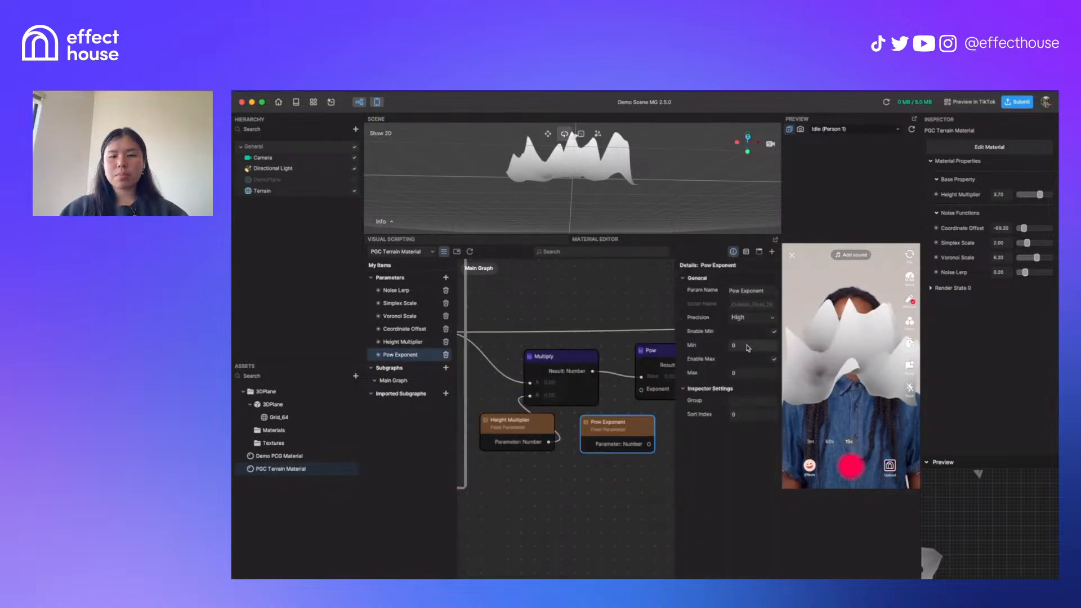
text(1)
click(690, 374)
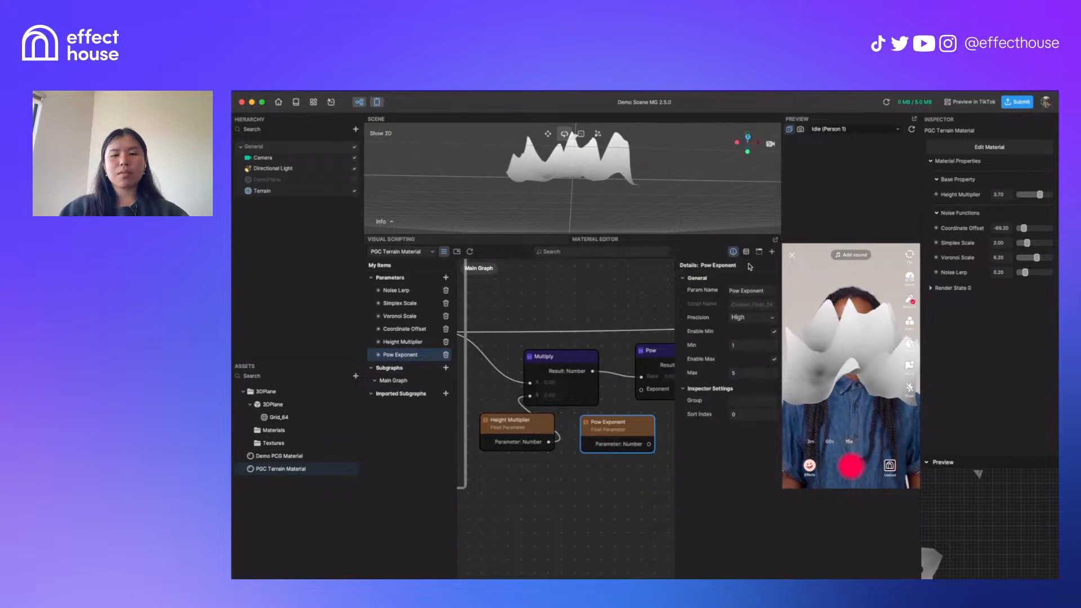
click(733, 252)
Connect the Pow Exponent parameter to the Pow node's Exponent input and set the material's Pow Exponent to about 1.9
click(672, 426)
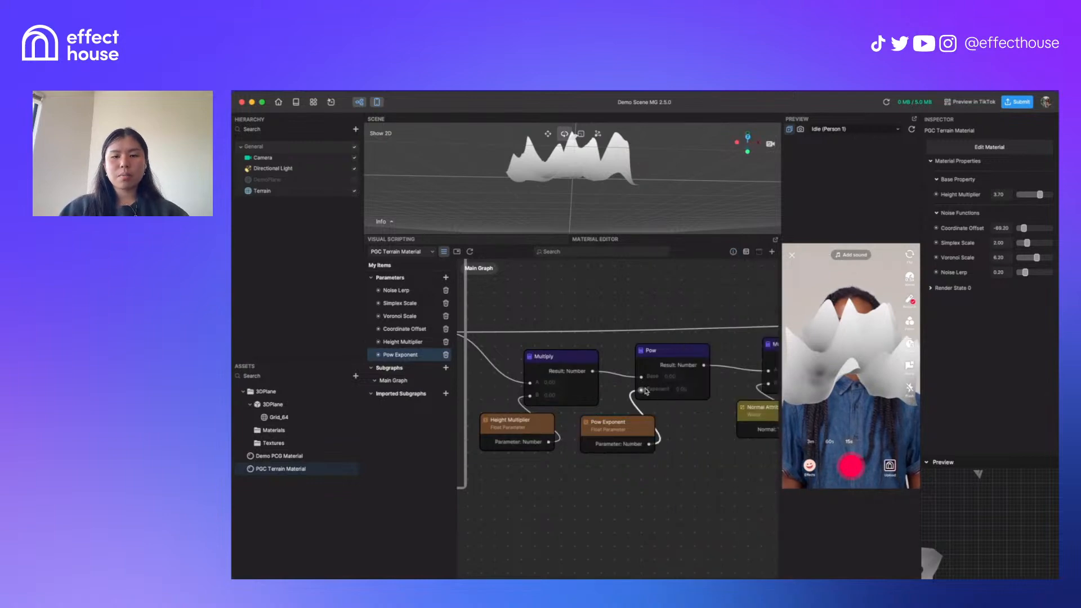
mouse_move(1019, 209)
mouse_down()
mouse_move(1045, 211)
mouse_move(1026, 212)
mouse_up()
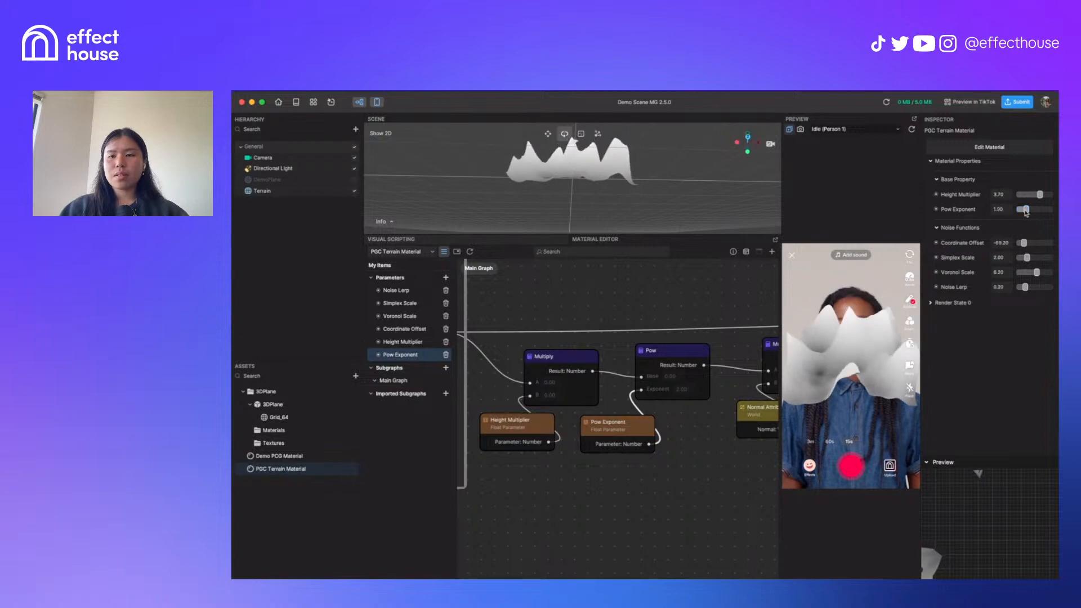
click(590, 302)
scroll(587, 394, down, 5)
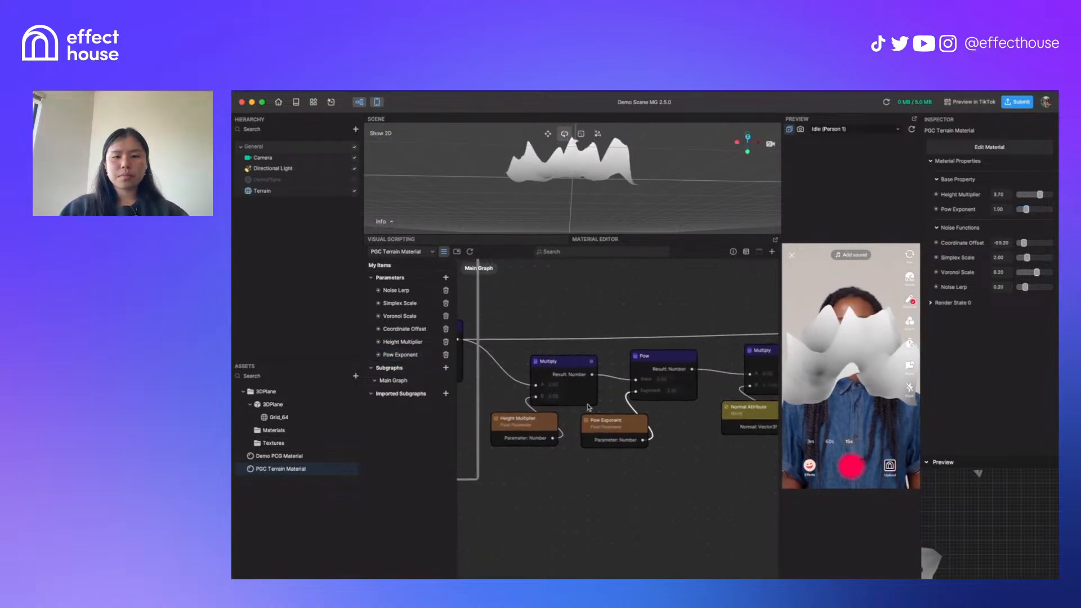
scroll(625, 406, right, 5)
scroll(625, 405, down, 3)
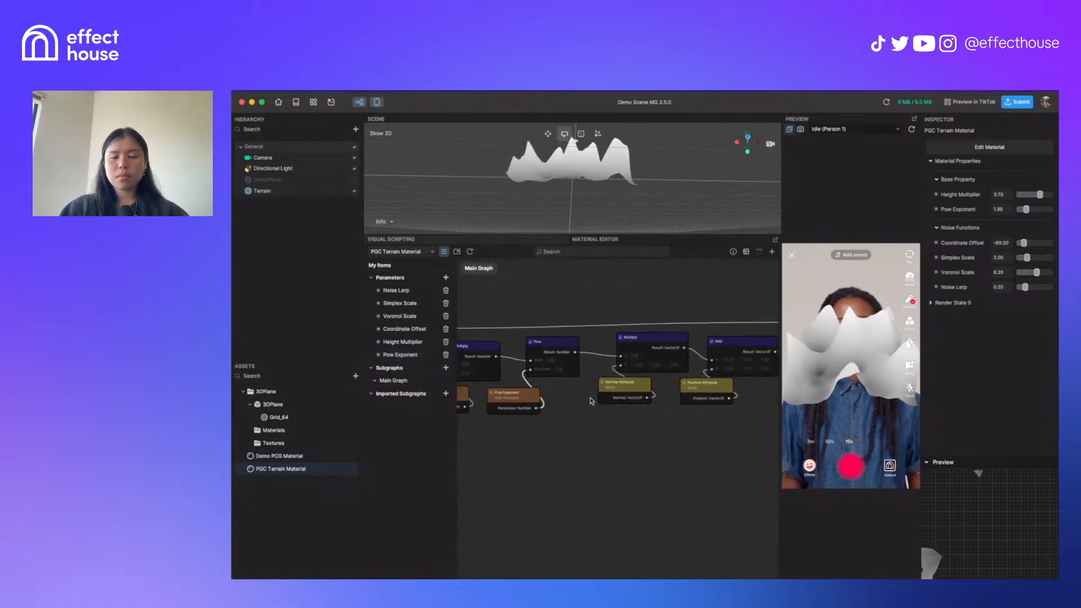
scroll(620, 392, right, 2)
scroll(620, 393, down, 5)
right_click(602, 345)
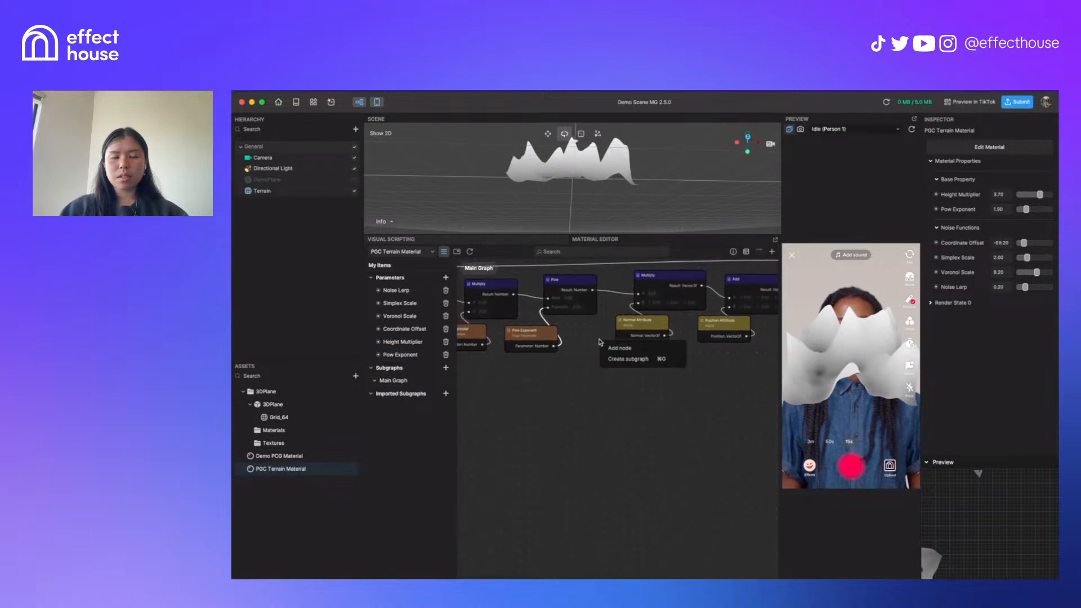
click(613, 349)
click(570, 372)
Set the terrain material's Pow Exponent to 1.70
scroll(632, 420, down, 5)
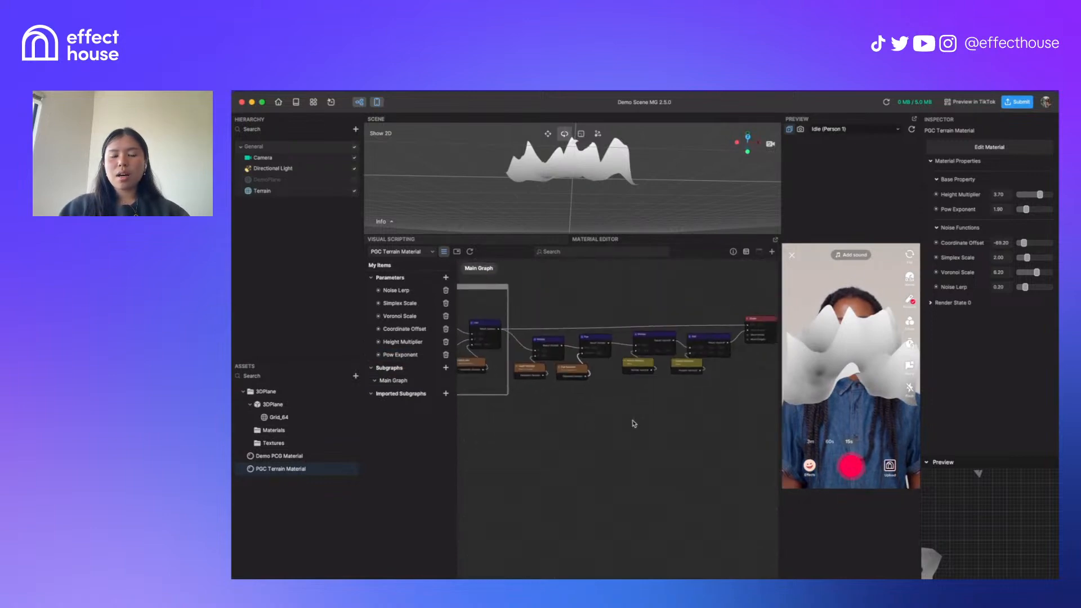
right_drag(631, 421, 786, 474)
right_drag(514, 477, 631, 494)
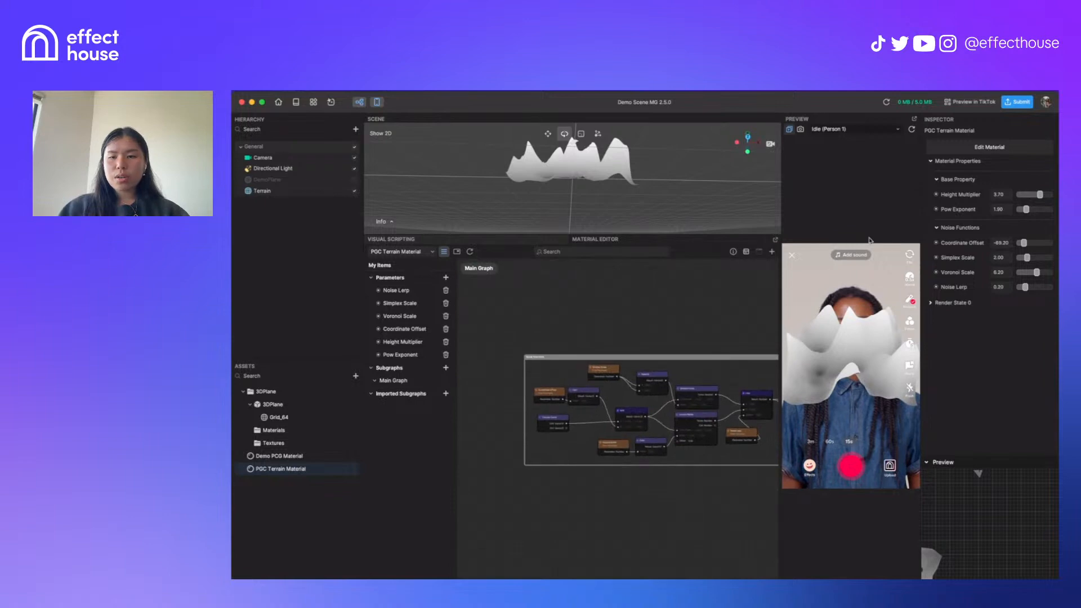
drag(1027, 210, 1025, 212)
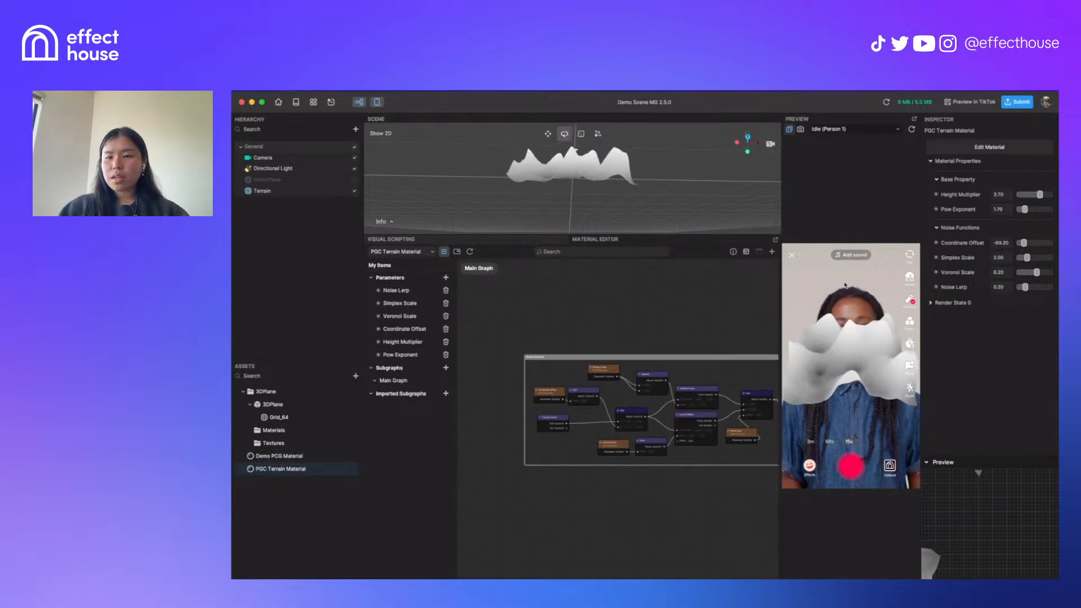
Add a Const Color node in the empty graph area above the noise and displacement nodes
scroll(721, 375, right, 8)
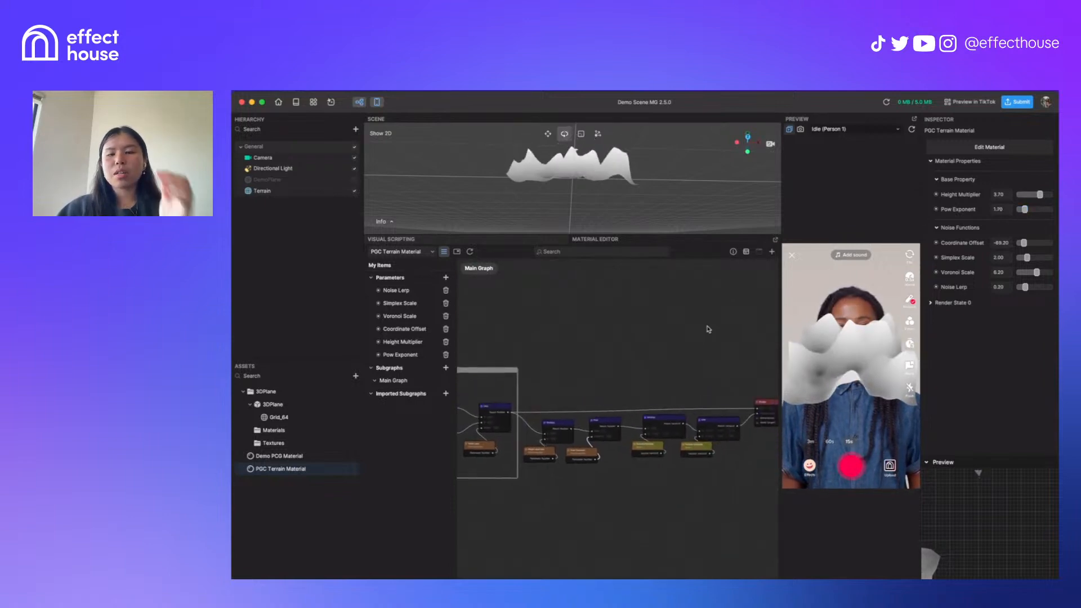
right_drag(521, 328, 576, 356)
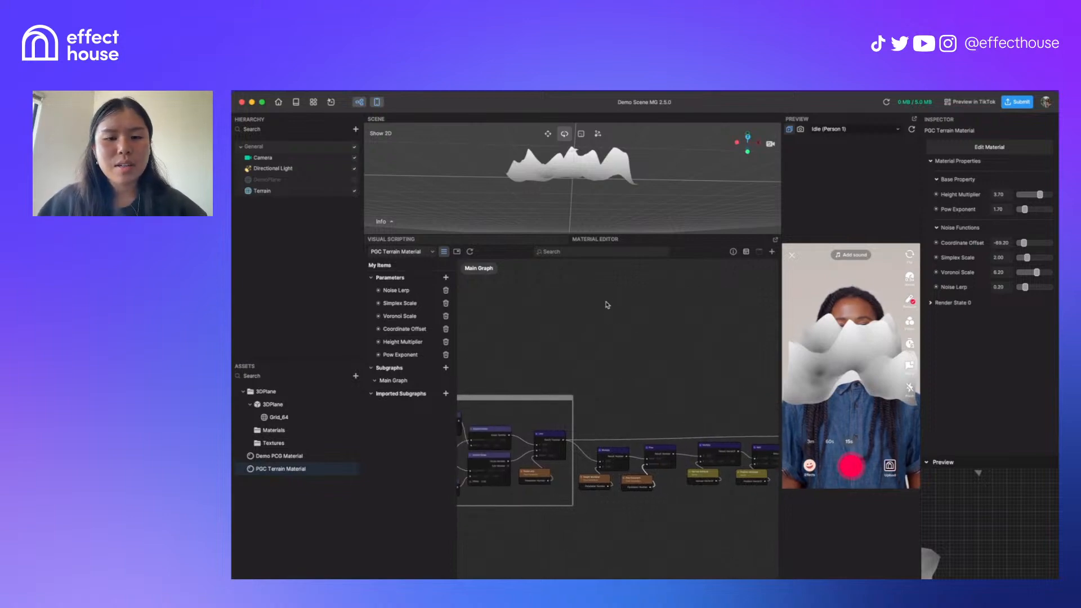
right_click(587, 307)
scroll(588, 310, up, 3)
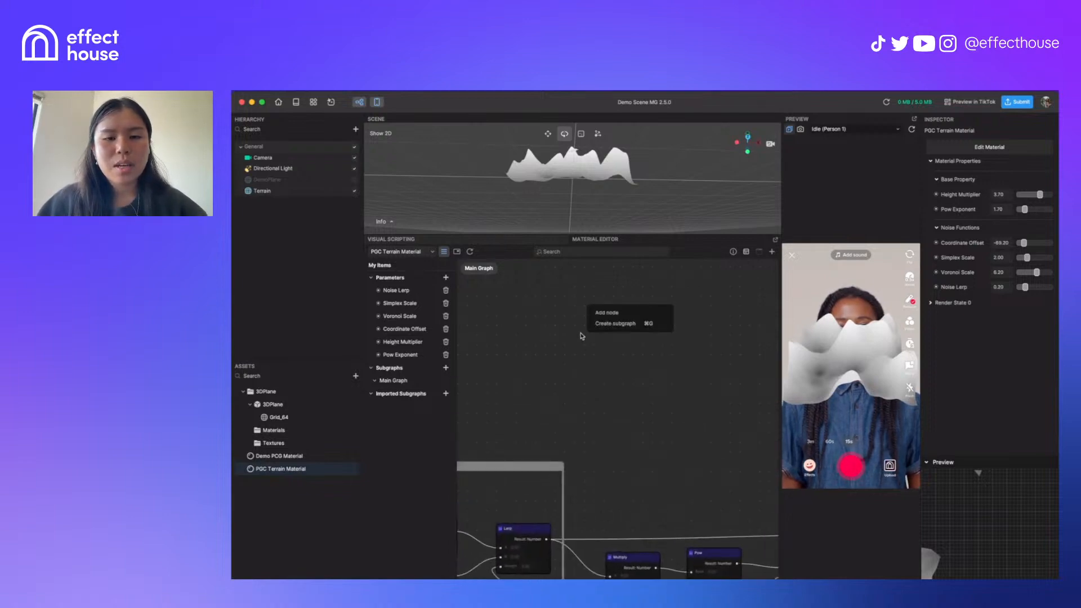
click(607, 312)
text(olo)
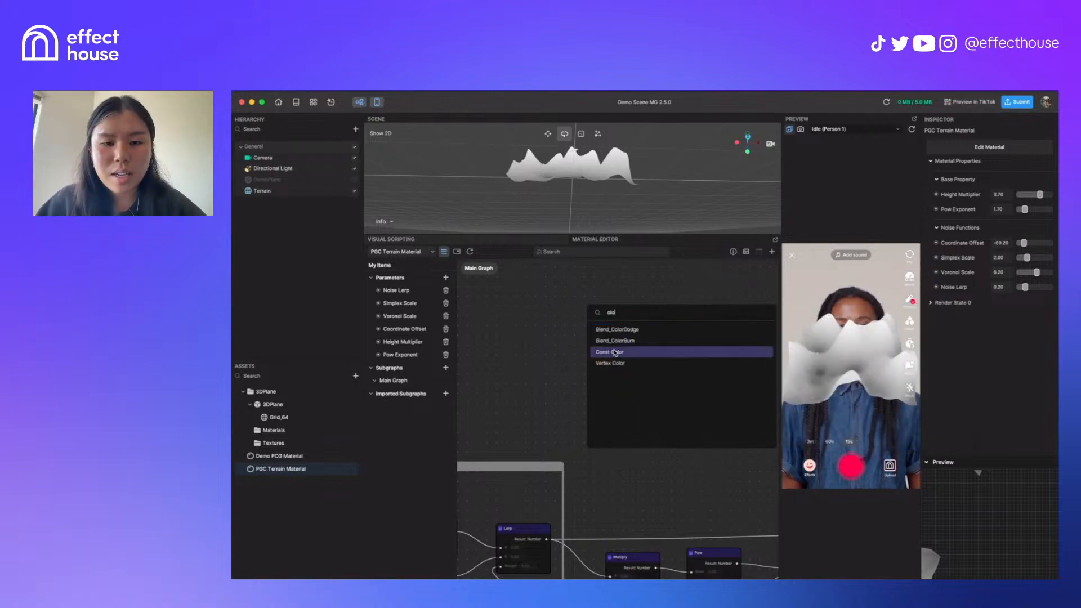
click(610, 352)
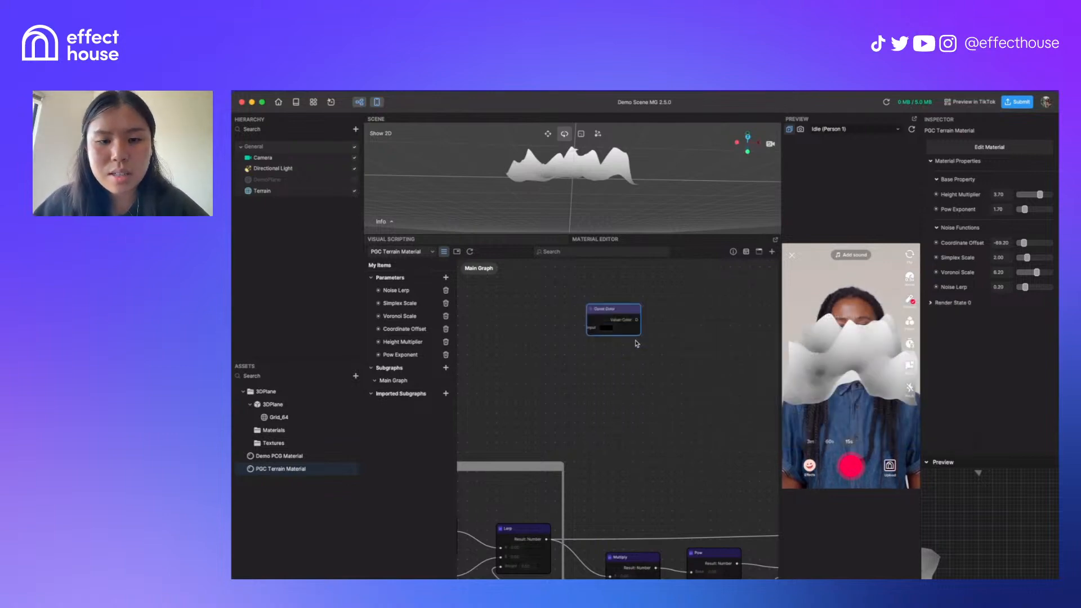
scroll(625, 332, up, 3)
scroll(606, 366, up, 3)
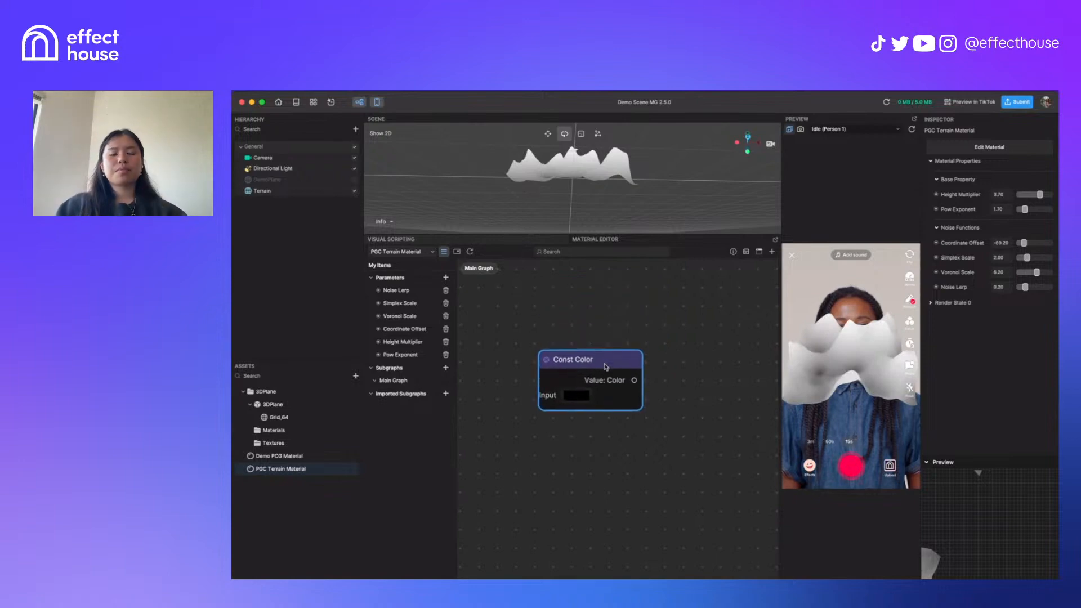
click(576, 384)
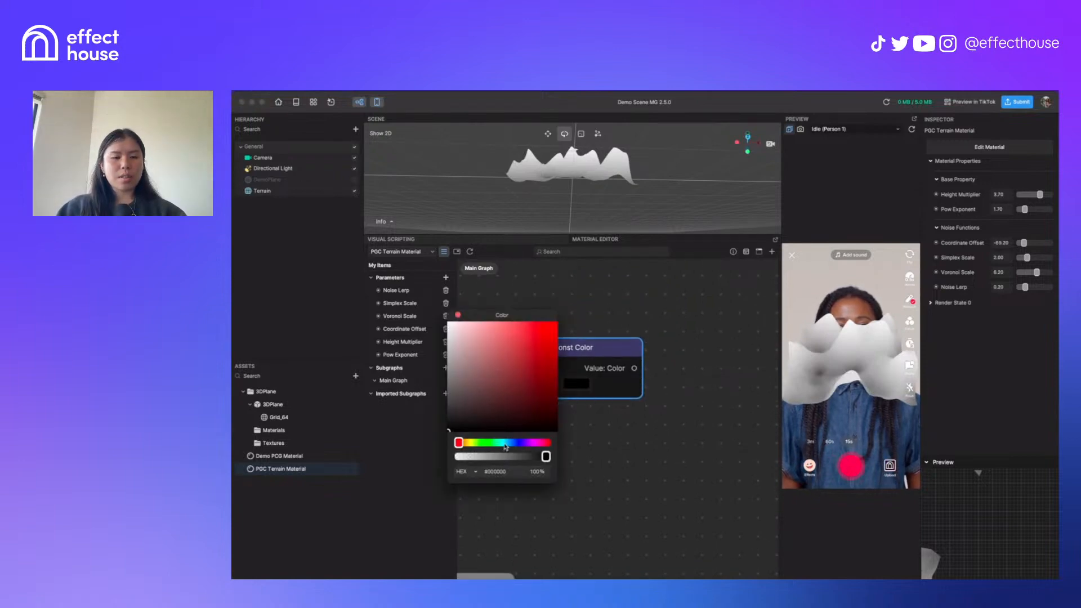
click(457, 316)
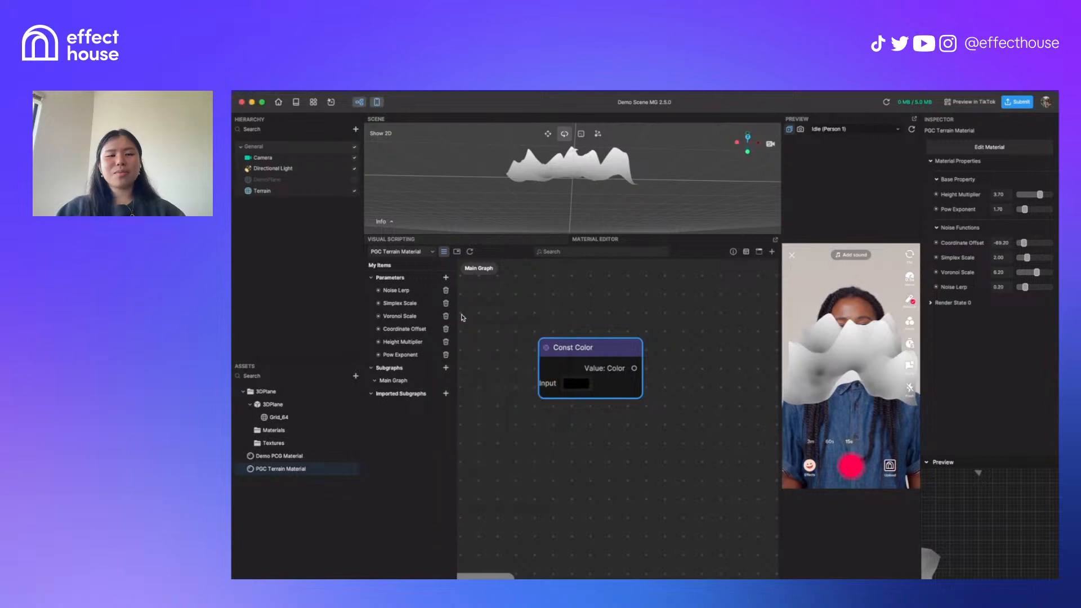
Preview the finished colouring by showing DemoPlane in place of Terrain, and restore the Terrain object's visibility
click(308, 456)
click(354, 191)
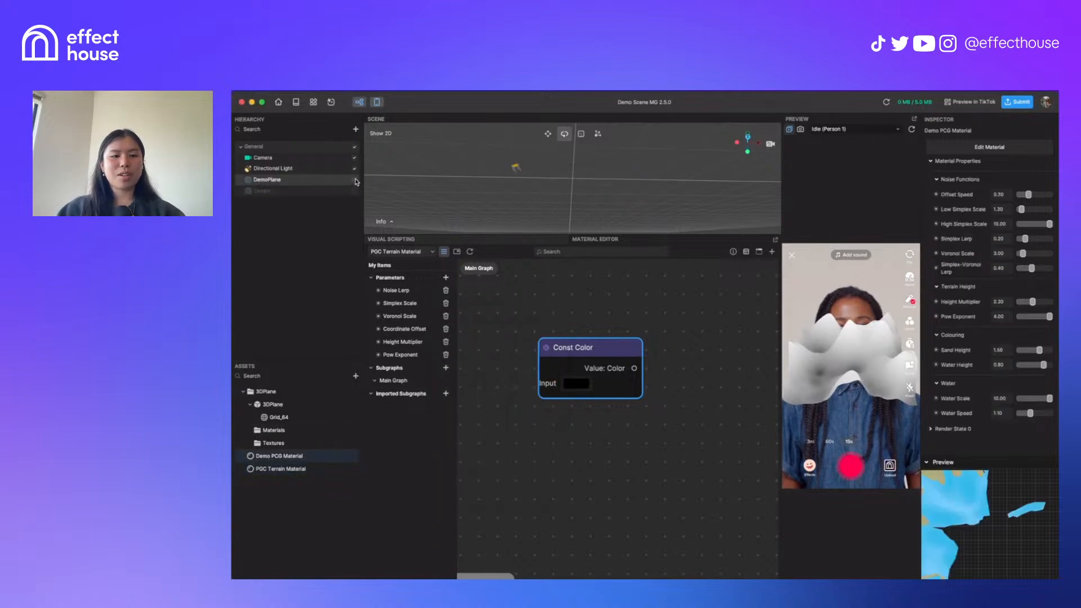
click(354, 180)
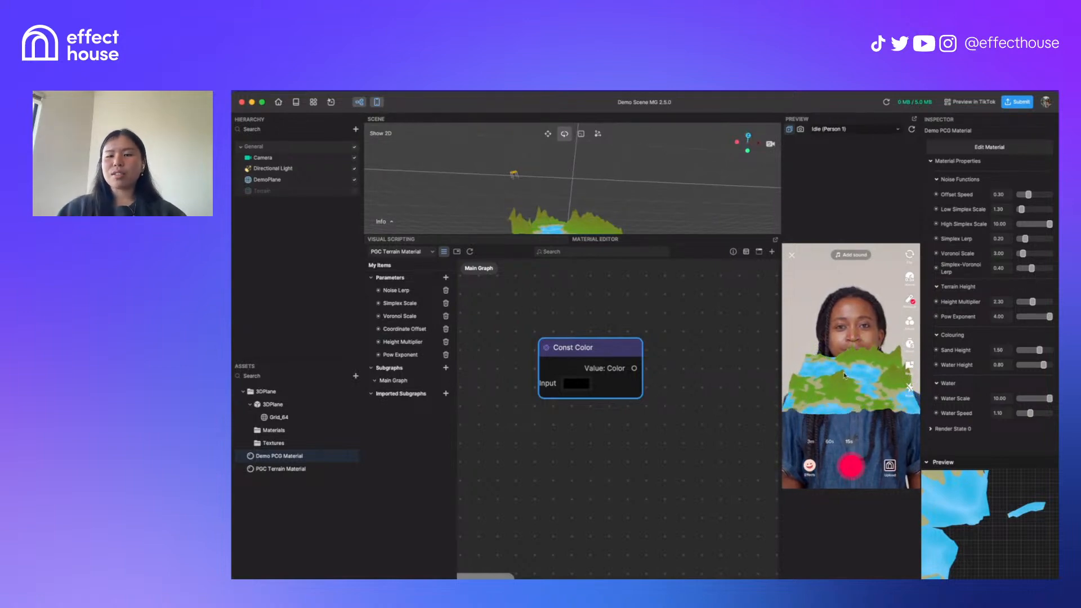
click(354, 179)
click(354, 190)
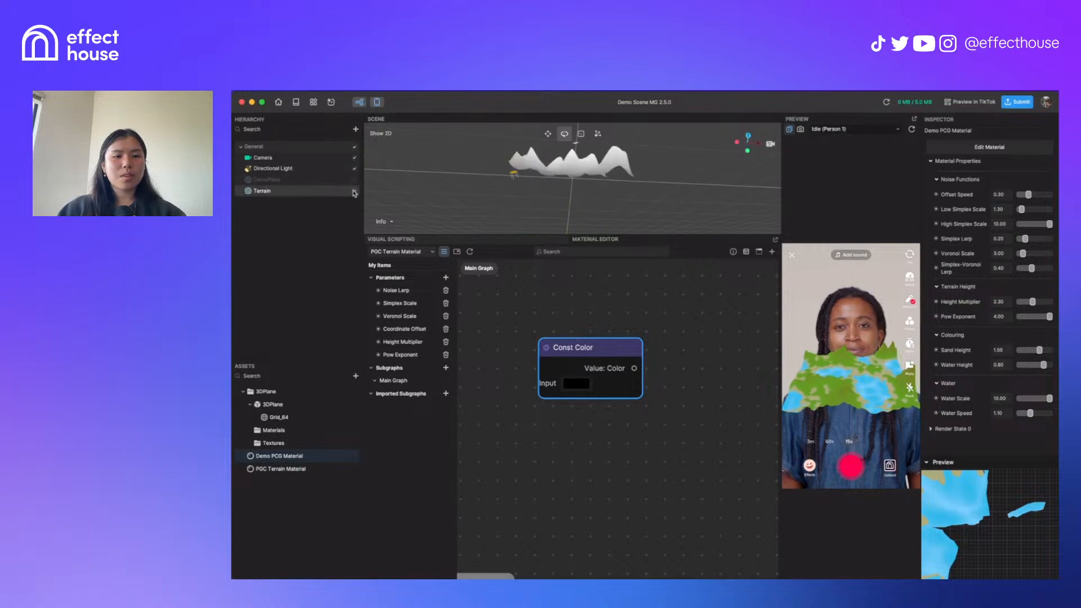
Set the Const Color node's input to a light yellowish green
scroll(624, 449, down, 1)
click(583, 393)
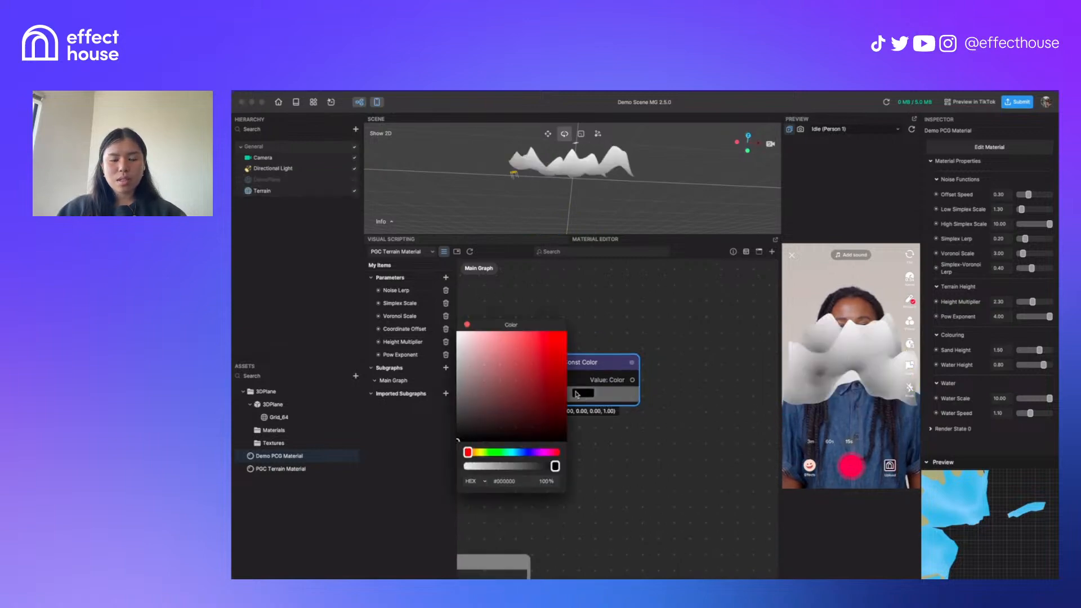
click(494, 452)
click(538, 354)
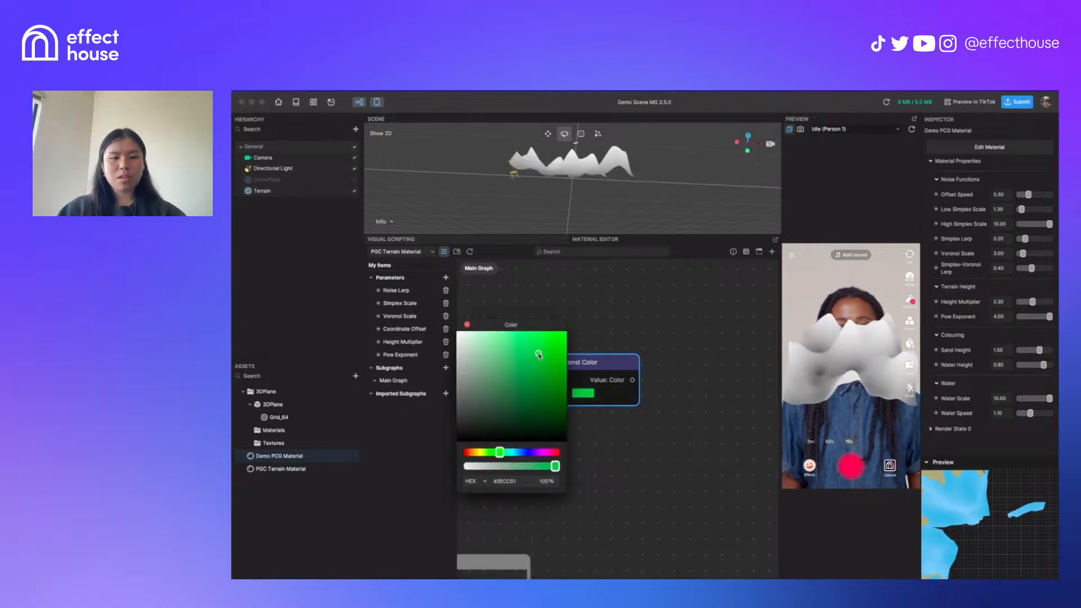
drag(510, 349, 523, 351)
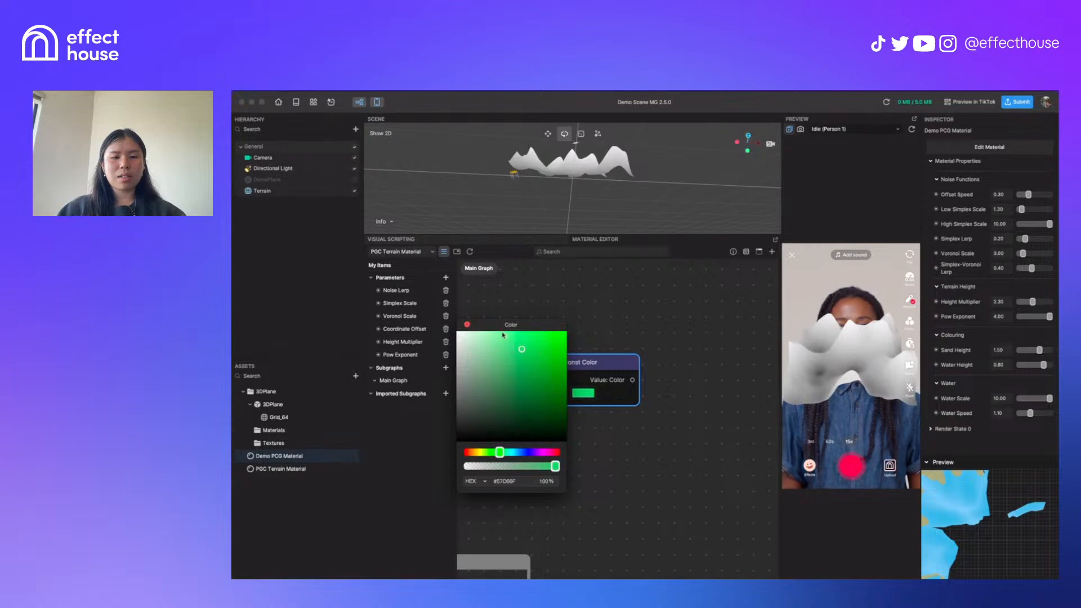
click(490, 451)
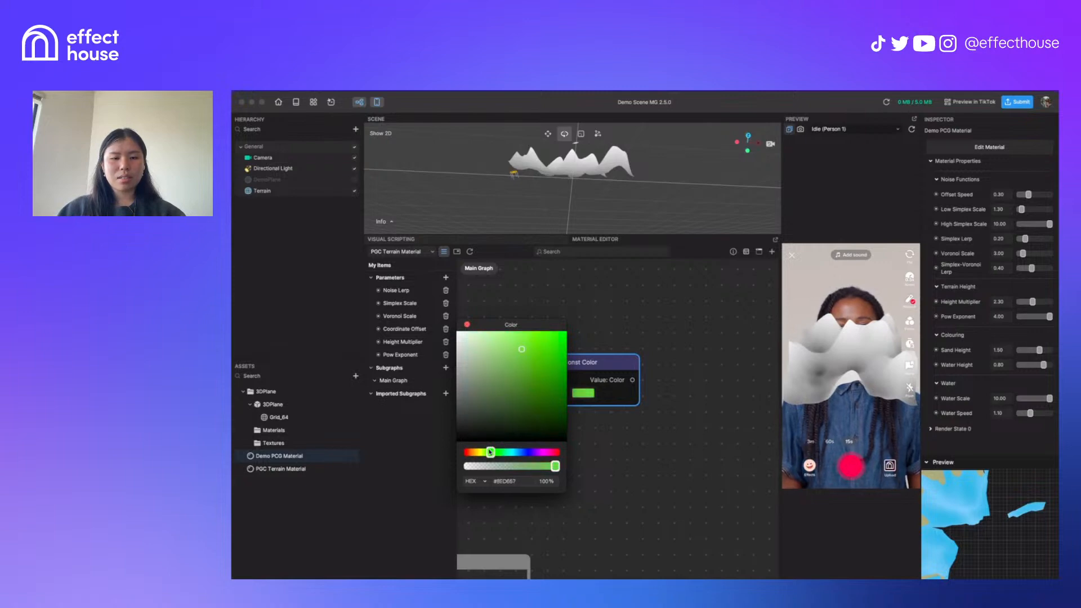
click(468, 325)
Duplicate the green Const Color node and stack the copies to form a vertical column of six nodes
drag(601, 381, 605, 445)
key(super+c)
key(super+v)
key(super+v)
key(super+v)
key(super+v)
drag(684, 417, 604, 485)
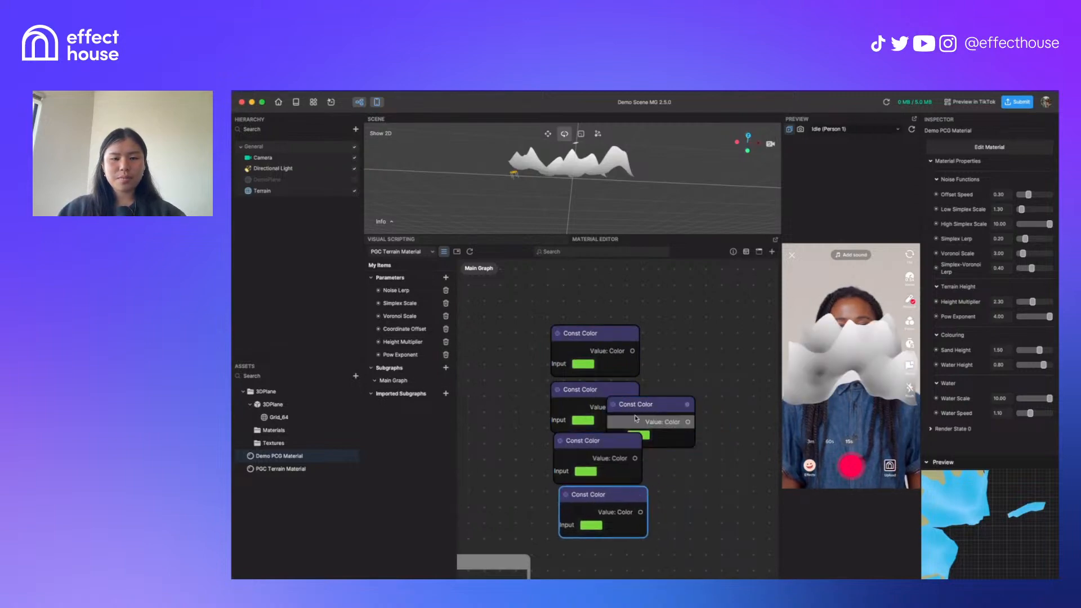
drag(631, 415, 718, 531)
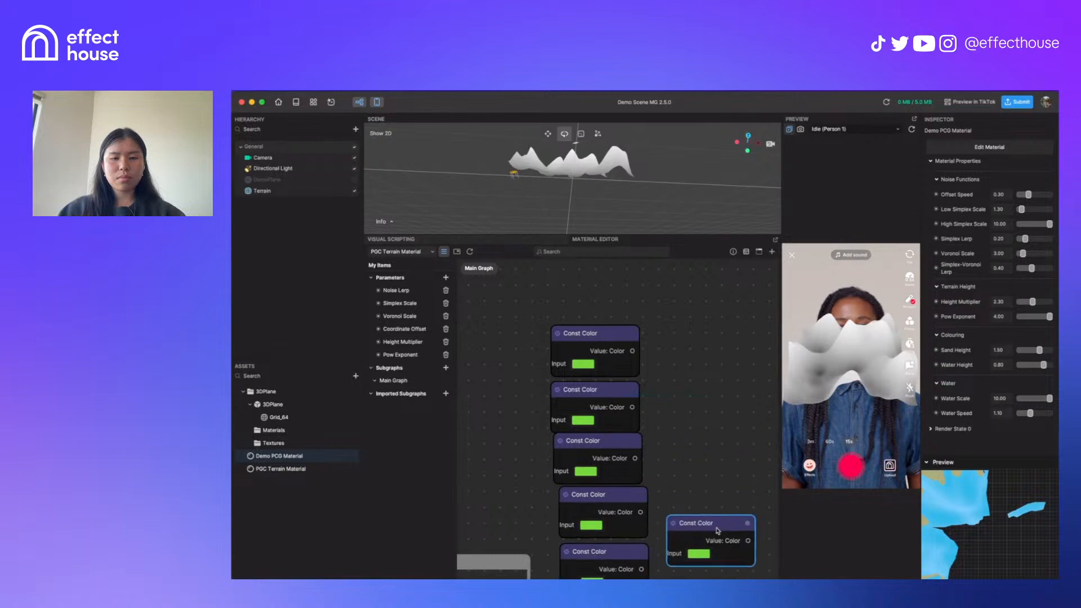
middle_drag(699, 506, 710, 437)
drag(715, 454, 612, 544)
middle_drag(690, 395, 691, 466)
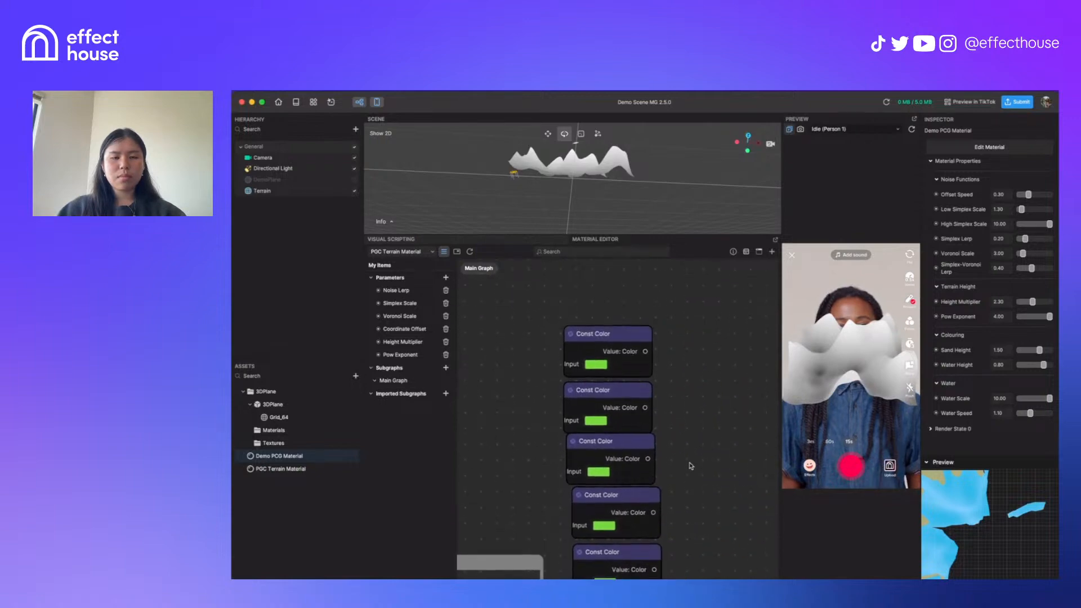
Change the second Const Color node from the top to a dark brown
click(595, 420)
click(523, 408)
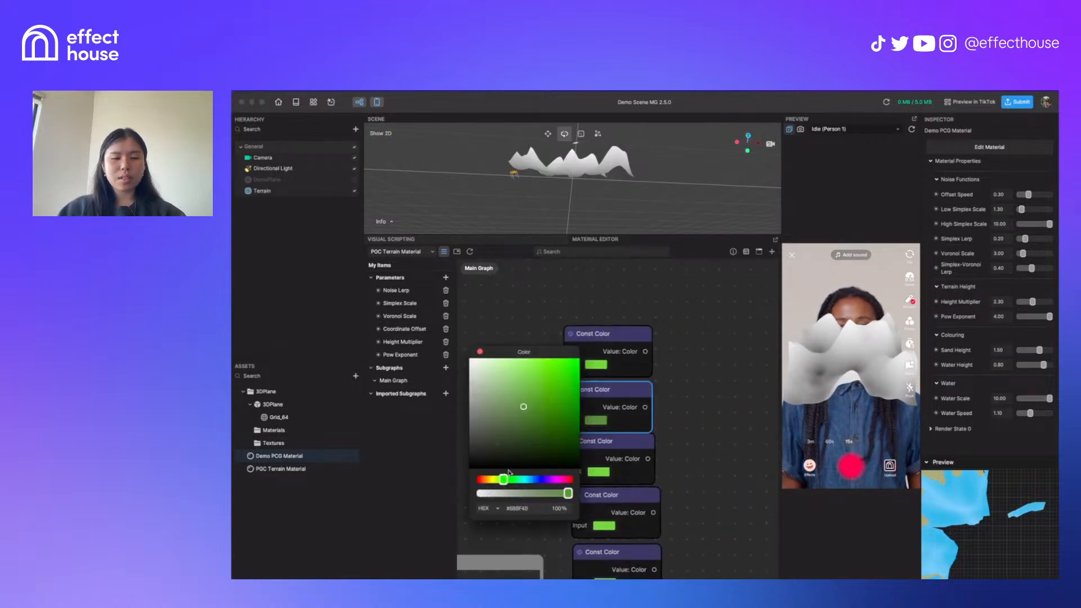
click(492, 480)
click(540, 433)
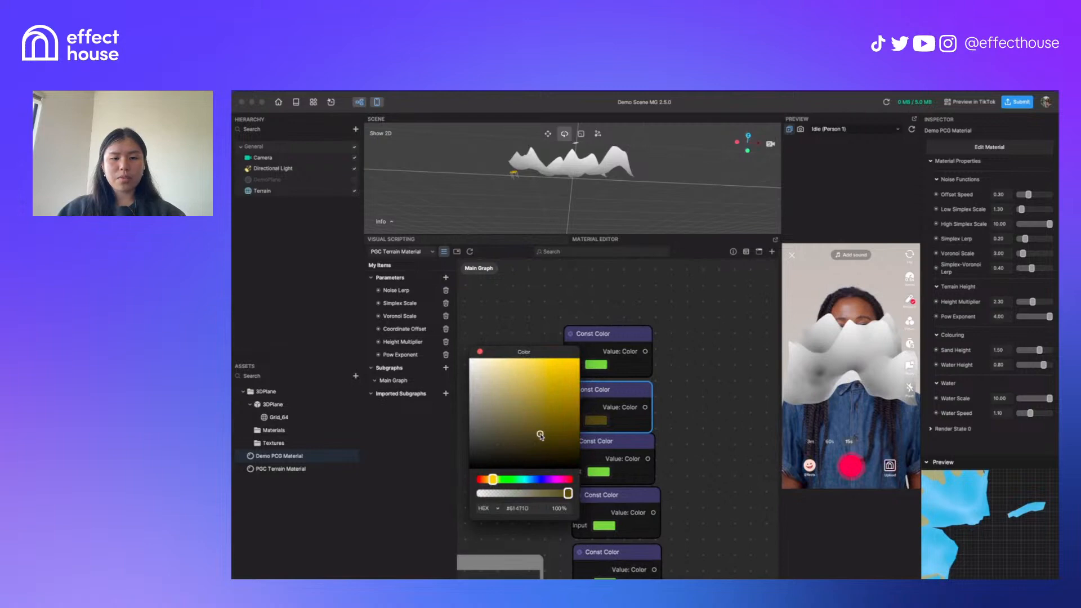
click(481, 353)
Change the third Const Color node from the top to a pale sandy yellow
click(598, 471)
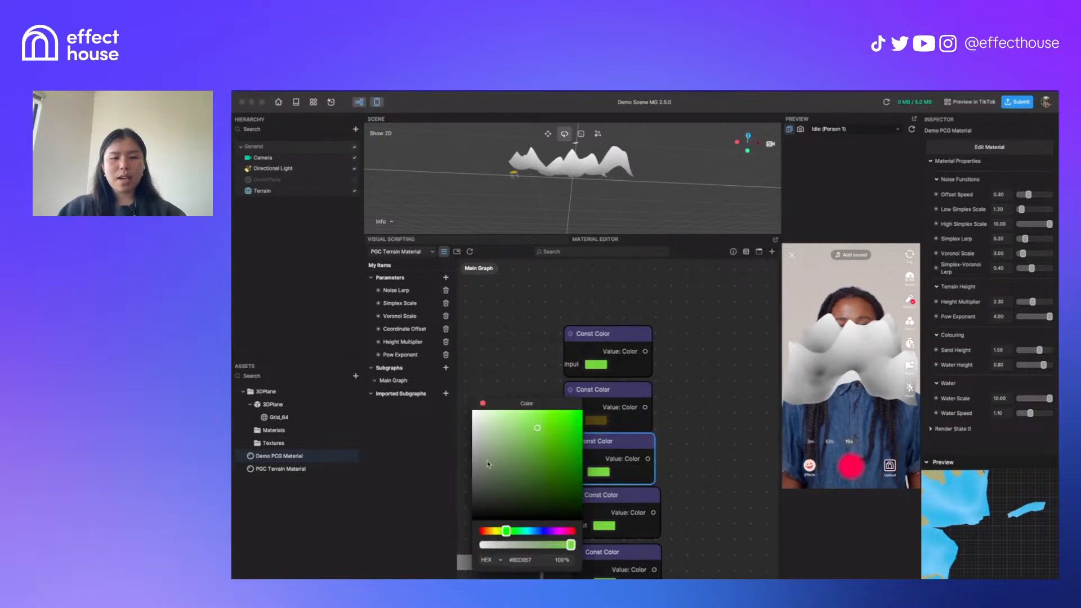
click(492, 531)
click(498, 531)
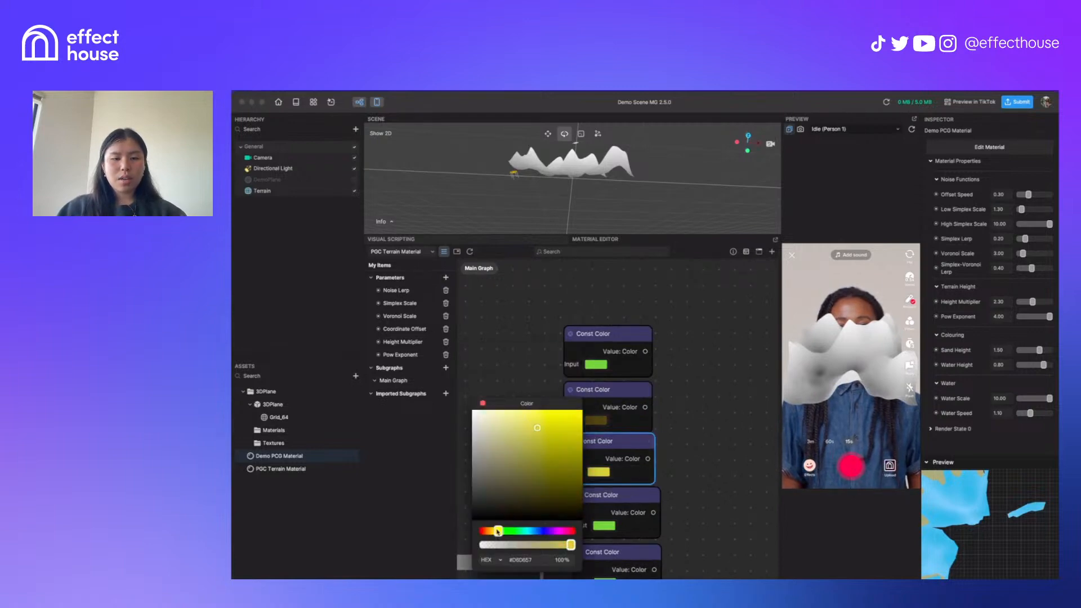
click(518, 435)
click(604, 525)
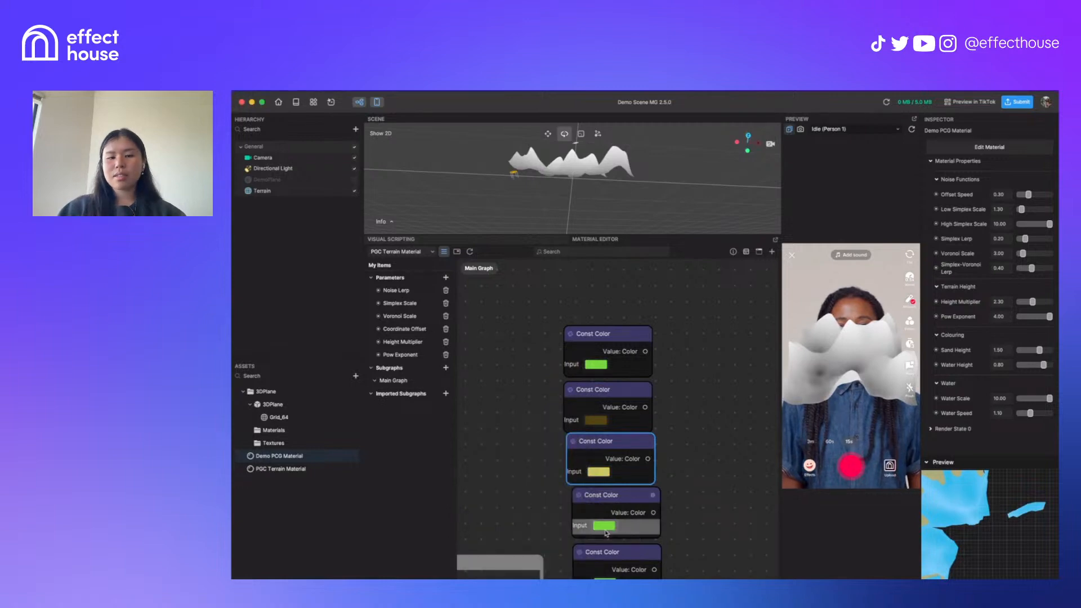
Change the fourth Const Color node from the top to a muted greyish tan
click(604, 525)
click(499, 568)
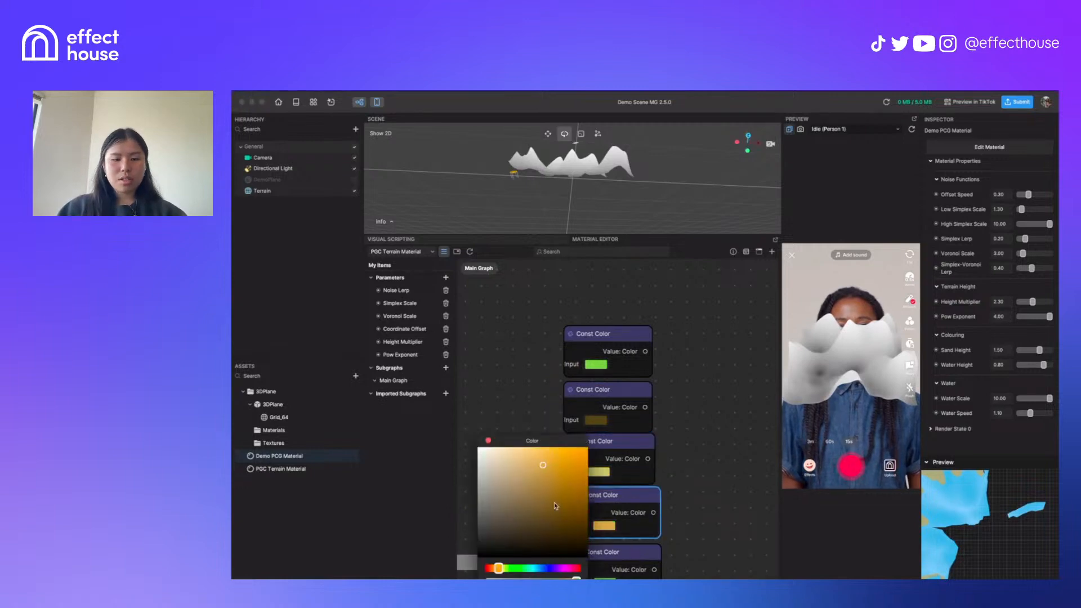
click(519, 494)
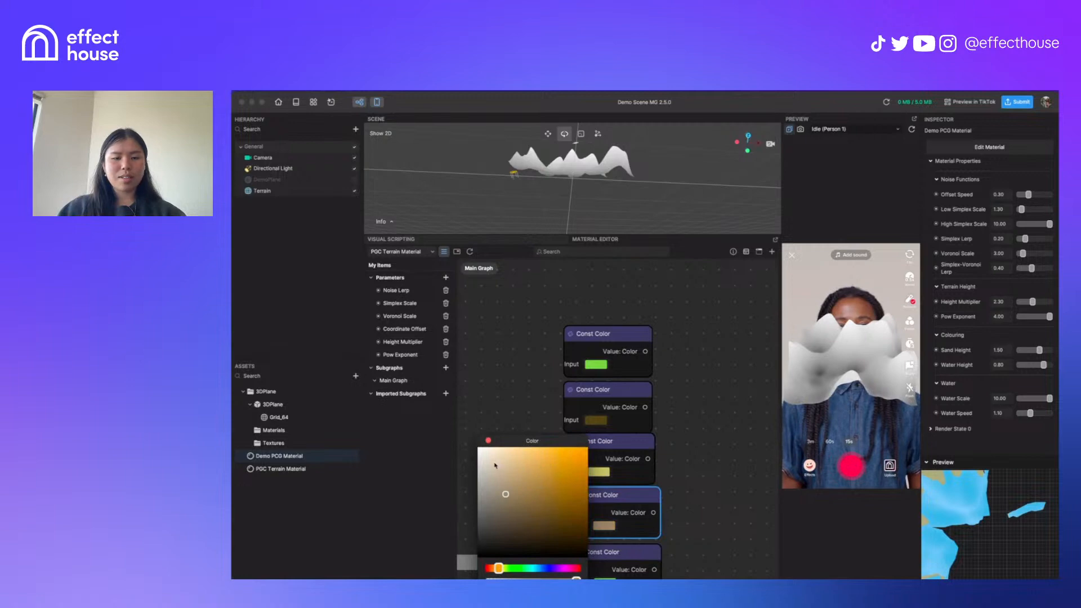
click(488, 441)
Change the fifth Const Color node from the top to a medium teal
scroll(608, 422, down, 3)
click(604, 493)
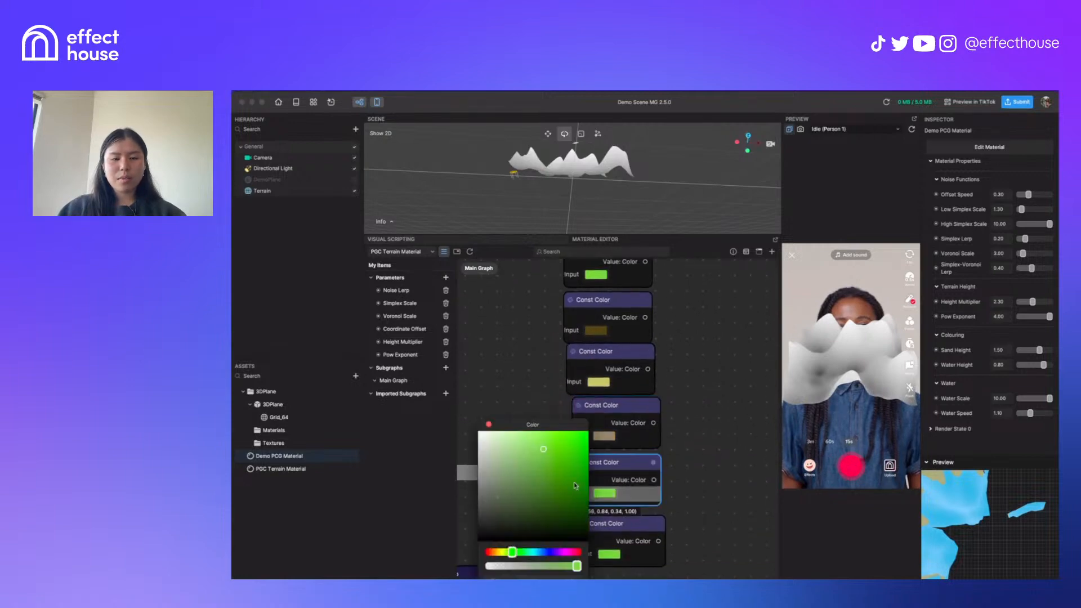
drag(520, 553, 533, 553)
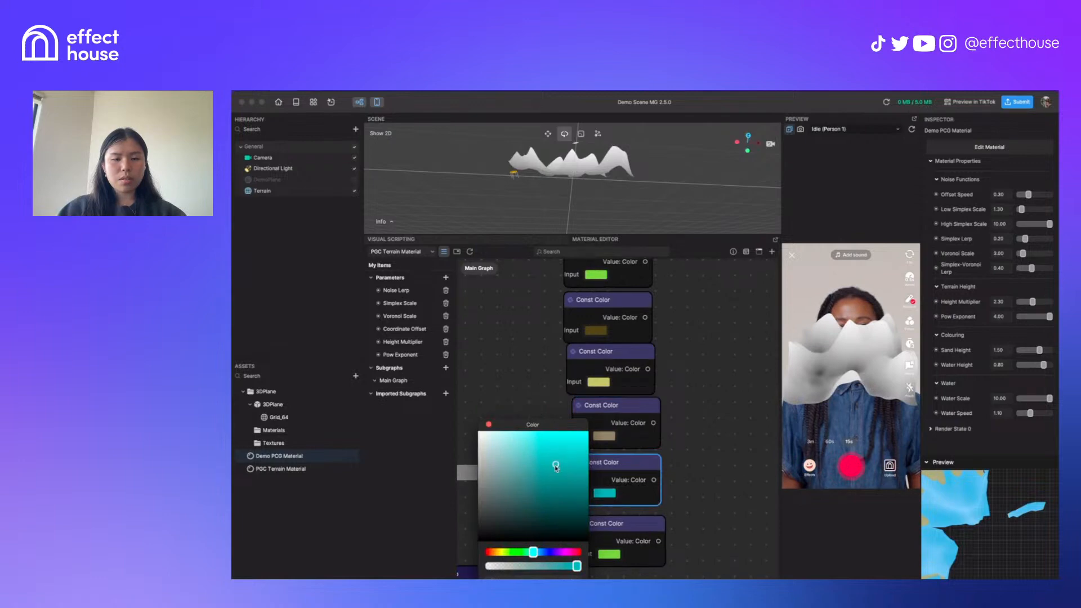
click(489, 424)
Change the bottom Const Color node to a very pale cyan
click(609, 554)
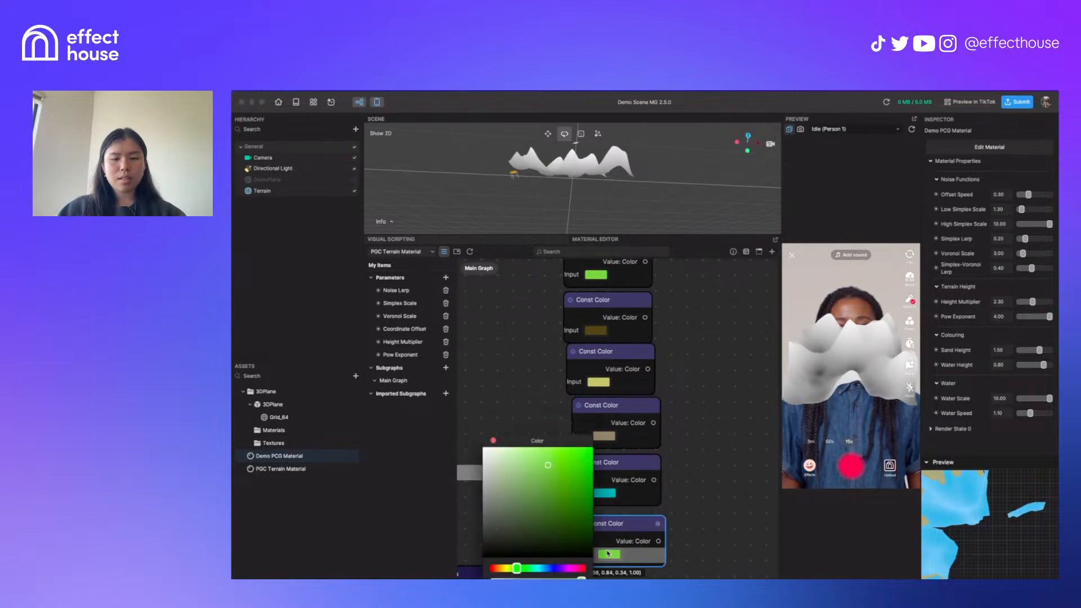
click(538, 568)
click(513, 463)
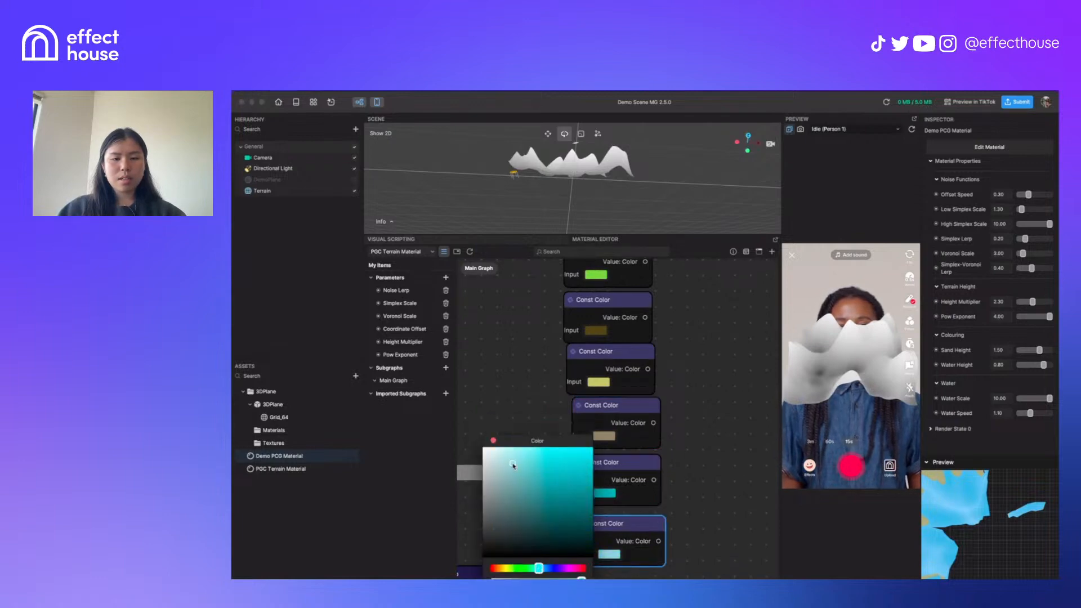
click(493, 441)
Add a Lerp node that takes the green Const Color as A and the dark brown Const Color as B
scroll(671, 541, down, 3)
middle_drag(731, 475, 606, 454)
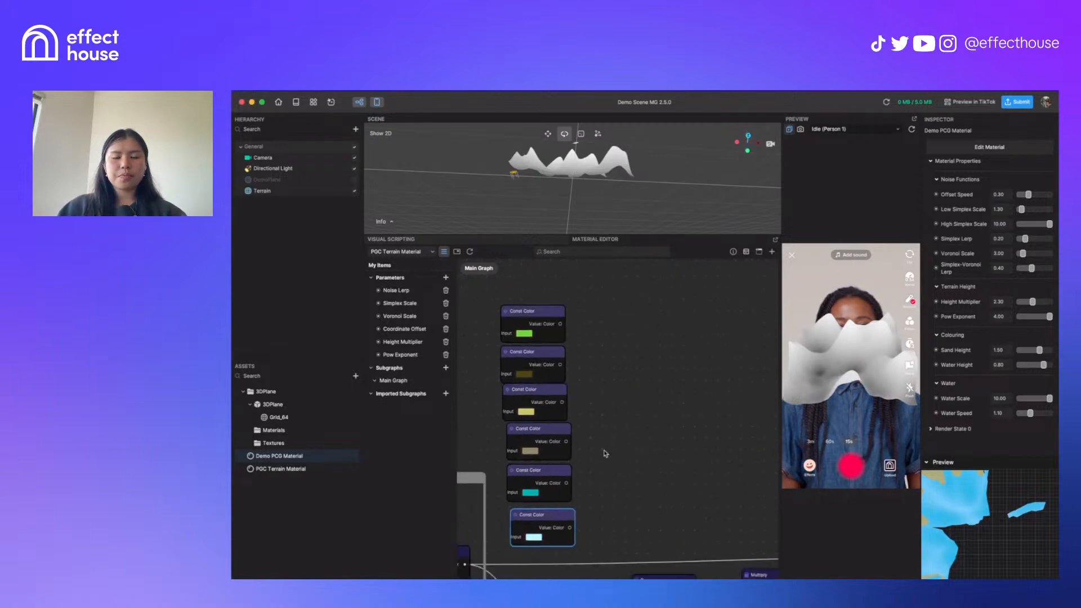
scroll(596, 445, down, 2)
right_click(550, 359)
click(604, 316)
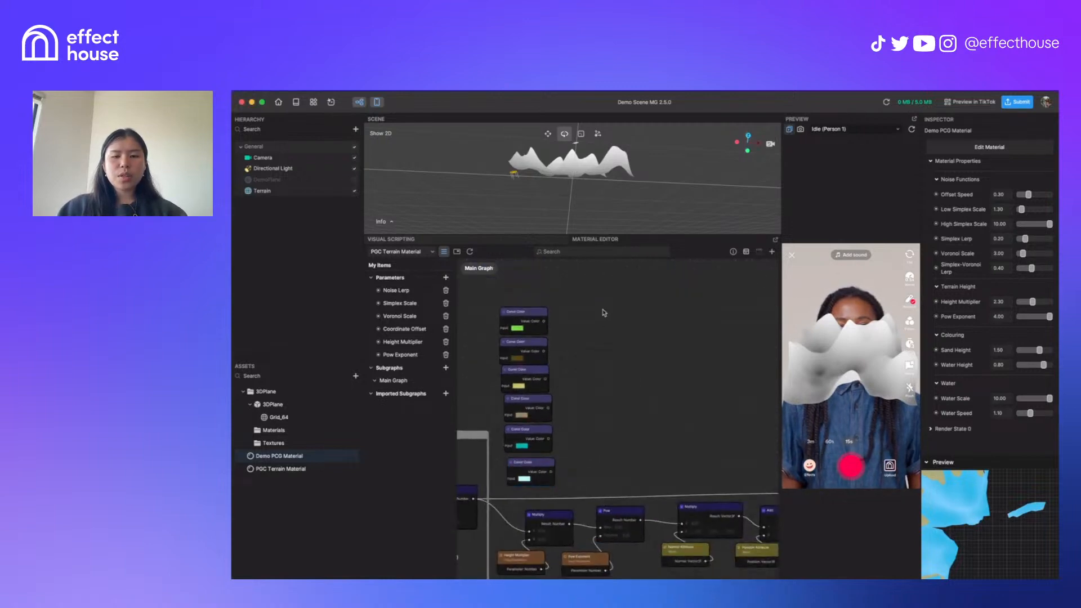
middle_drag(576, 348, 683, 302)
scroll(553, 458, up, 3)
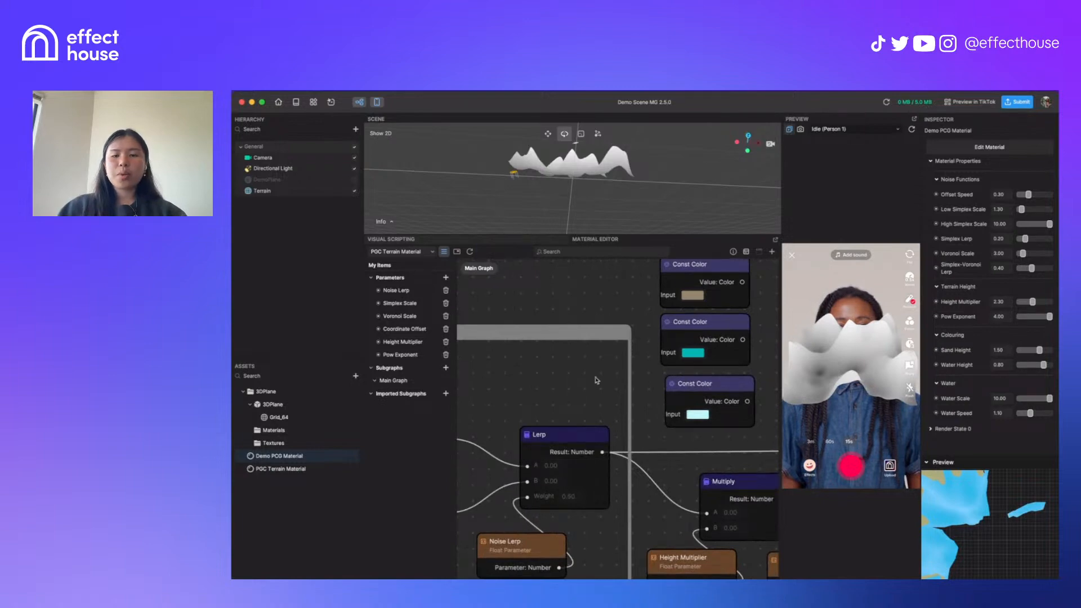
middle_drag(647, 379, 622, 432)
scroll(623, 432, down, 2)
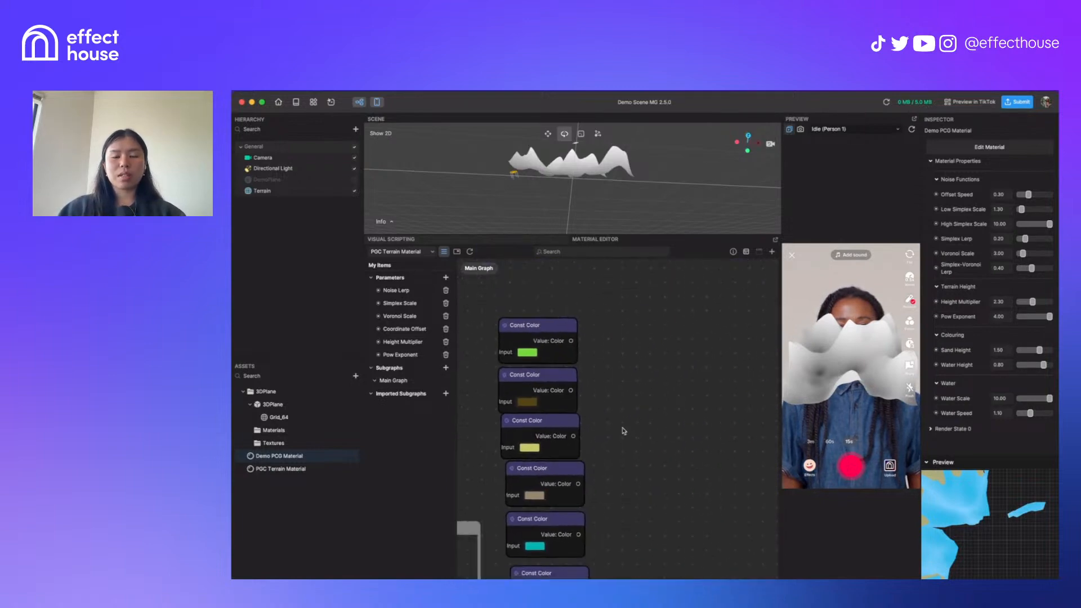
drag(576, 345, 638, 346)
text(lerp)
key(Return)
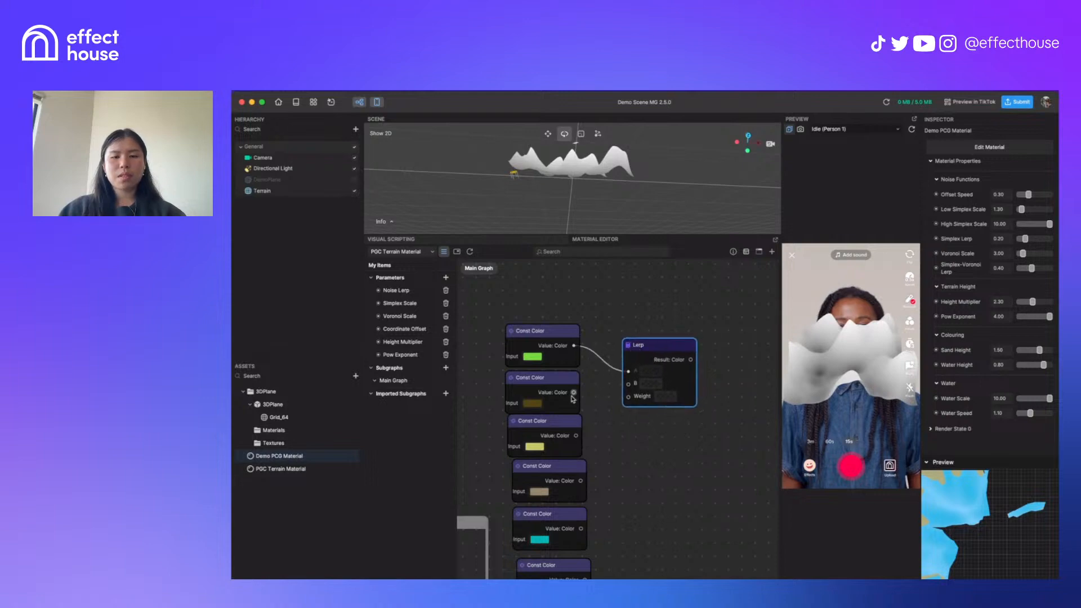
drag(574, 393, 629, 384)
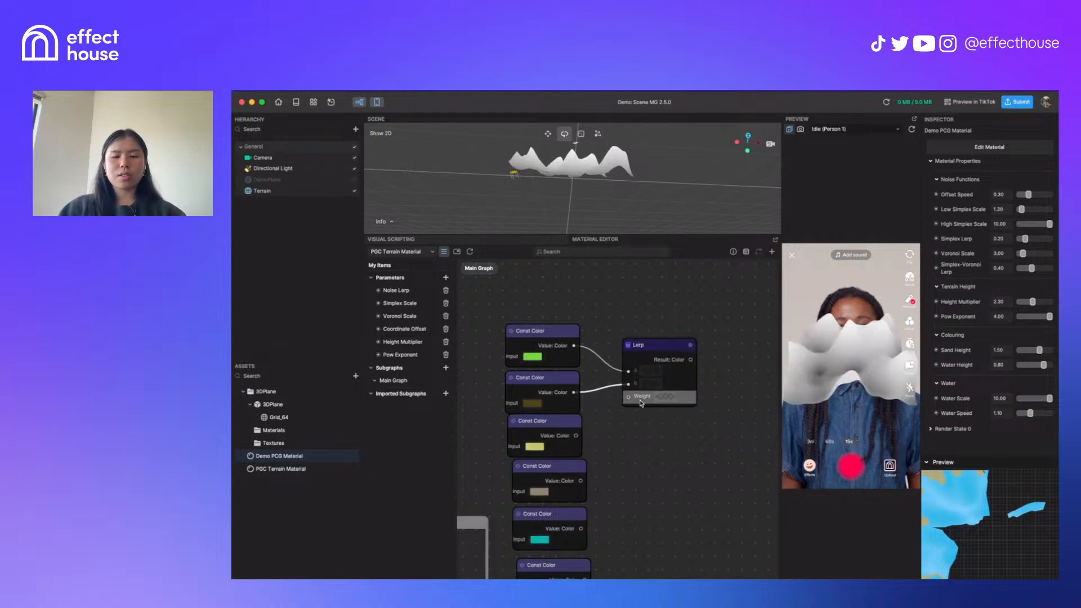
Connect the noise Lerp's number result to the Weight of the green and brown colour Lerp
scroll(650, 475, down, 3)
scroll(711, 401, up, 3)
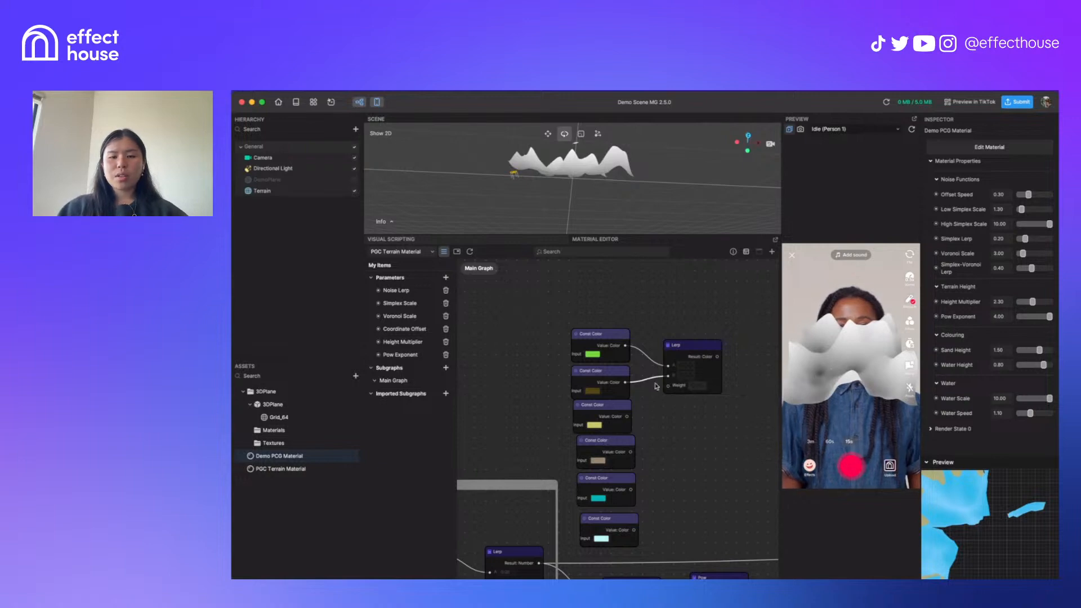
scroll(733, 363, up, 2)
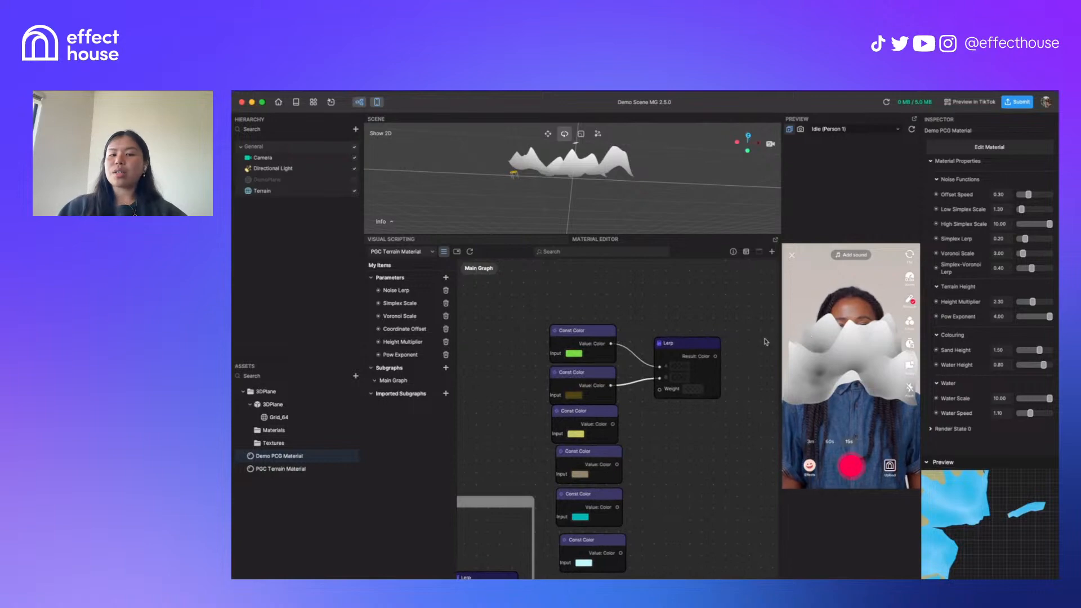
scroll(672, 484, down, 1)
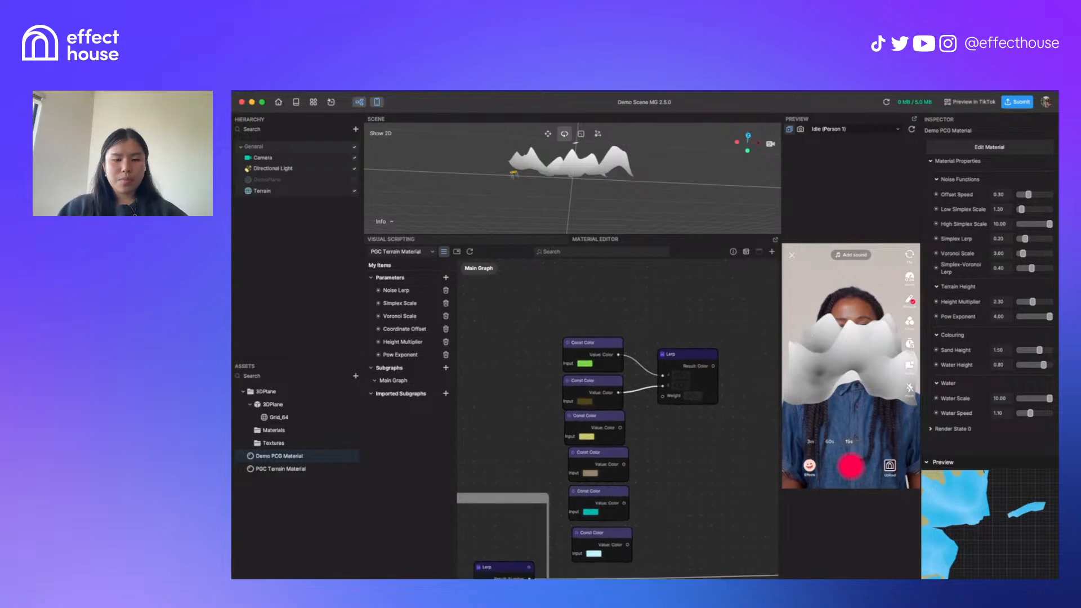
middle_drag(538, 533, 600, 472)
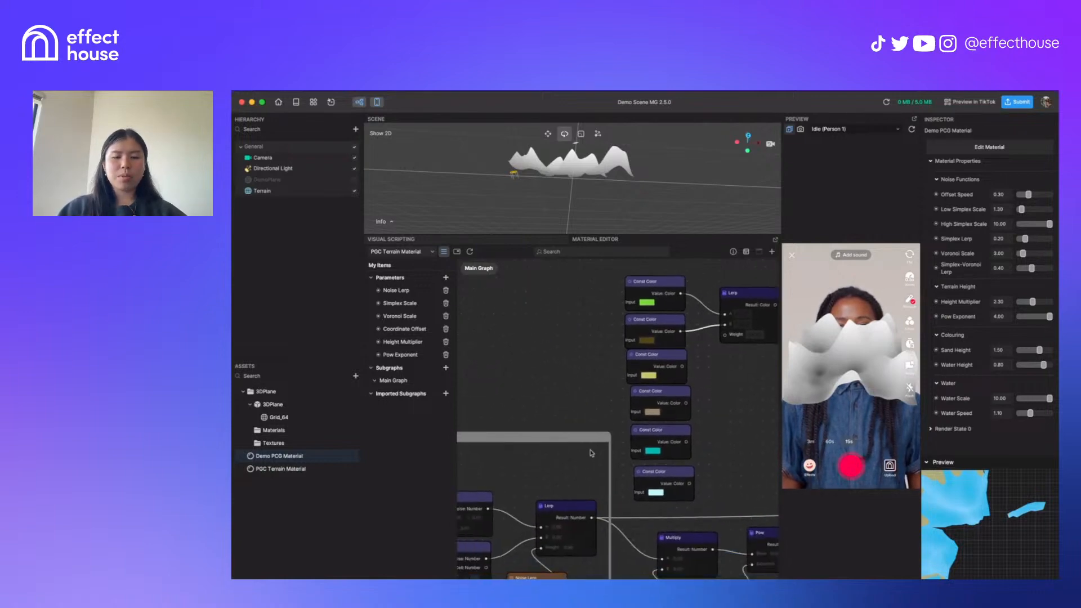
right_drag(693, 451, 627, 472)
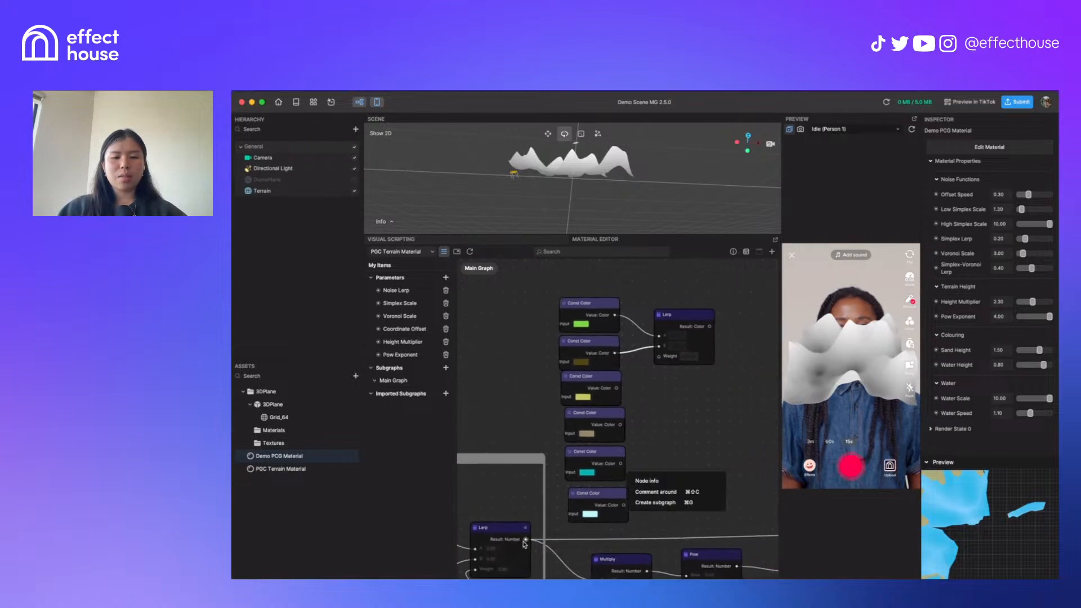
drag(525, 540, 659, 356)
scroll(690, 327, up, 2)
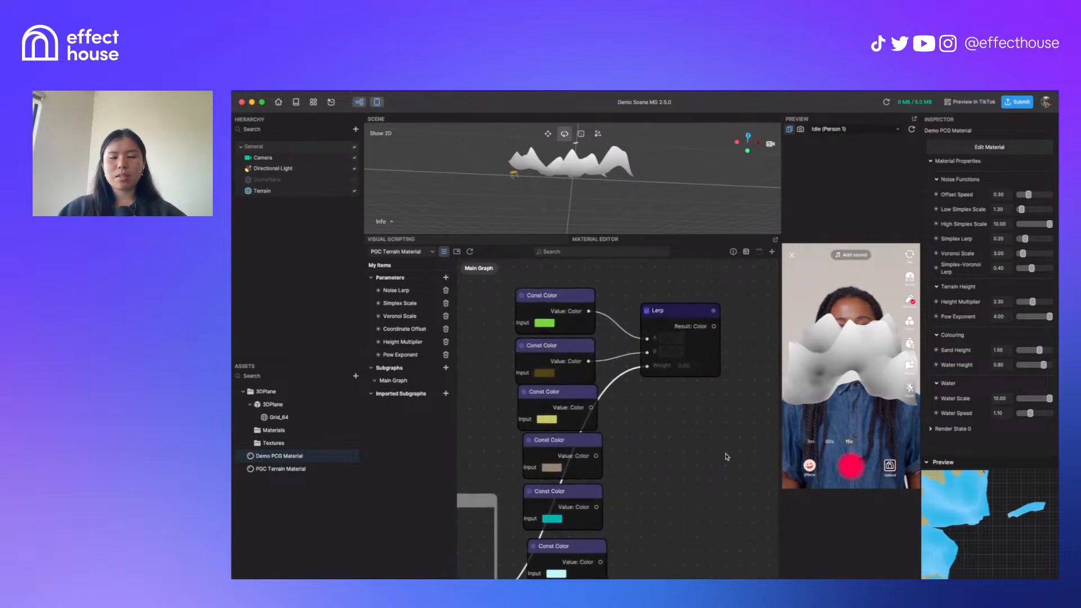
Connect the green and brown Lerp's result to the Shader node's first input to preview it on the terrain
scroll(726, 457, down, 8)
scroll(726, 456, up, 5)
right_drag(727, 456, 552, 437)
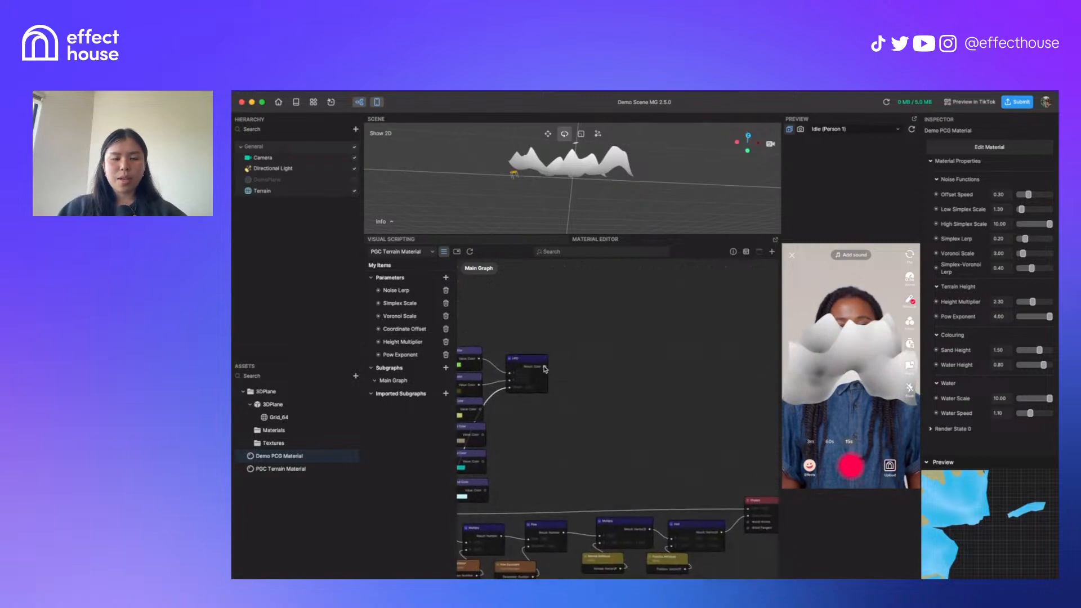
drag(544, 367, 747, 509)
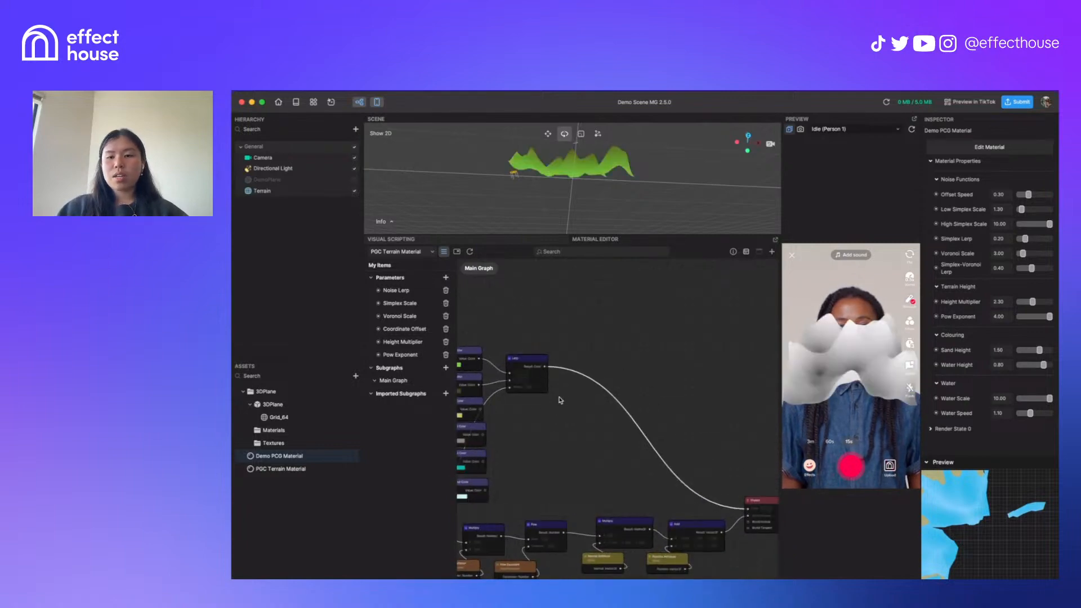
Duplicate the colour Lerp node twice and stack the copies beneath it, beside the remaining Const Color nodes
right_drag(567, 452, 641, 477)
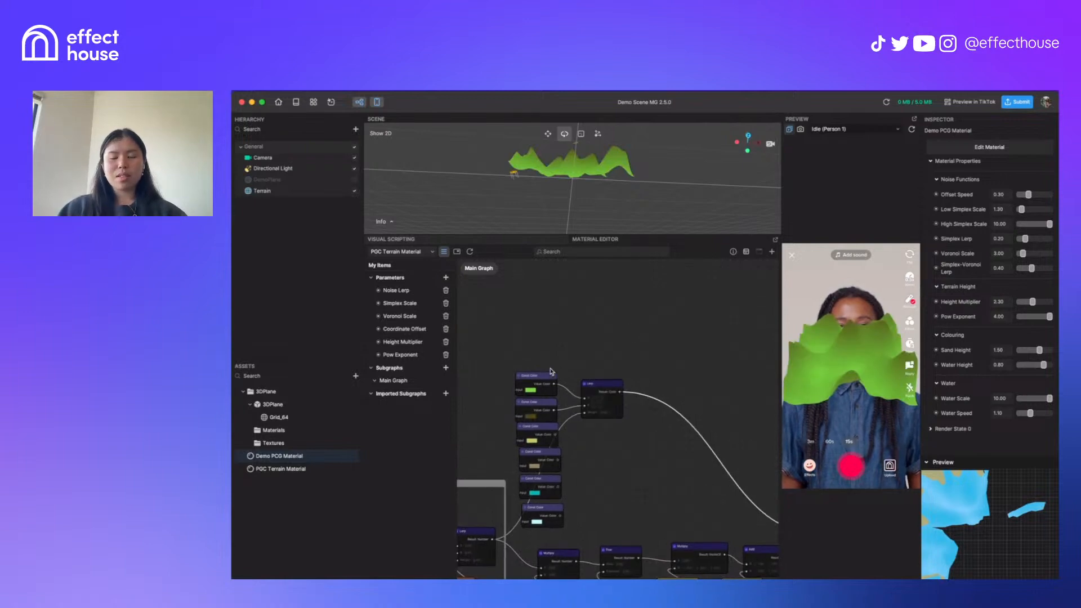
scroll(579, 403, up, 3)
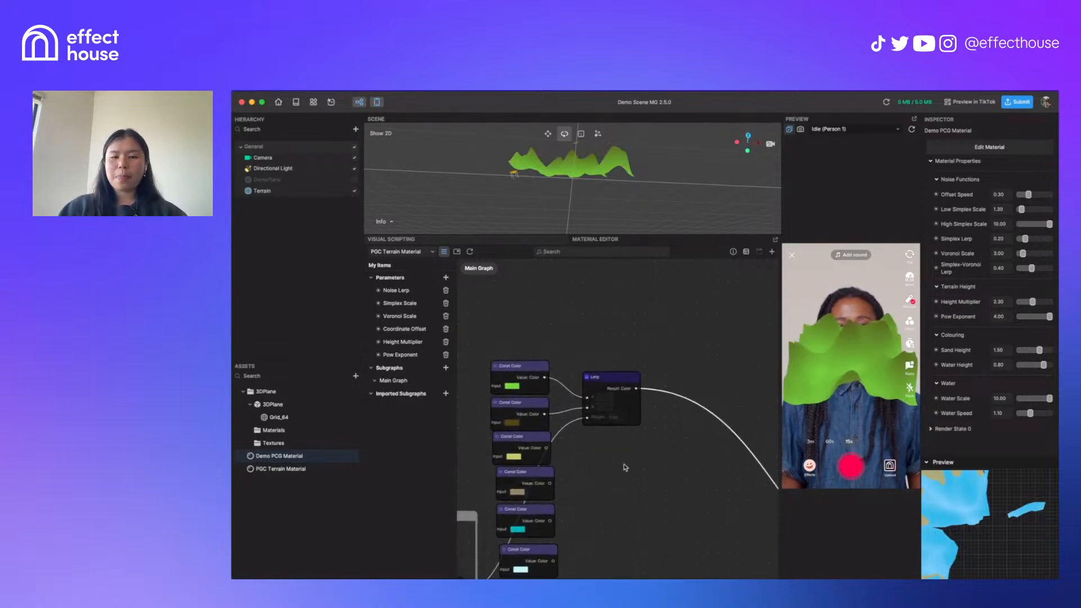
right_drag(625, 468, 629, 434)
click(618, 344)
key(super+c)
key(super+v)
drag(684, 387, 619, 487)
key(super+v)
Wire the yellow and tan pair and the teal and pale cyan pair into the copied Lerps, with the noise Lerp's result as both Weights
drag(550, 414, 584, 439)
drag(548, 492, 586, 516)
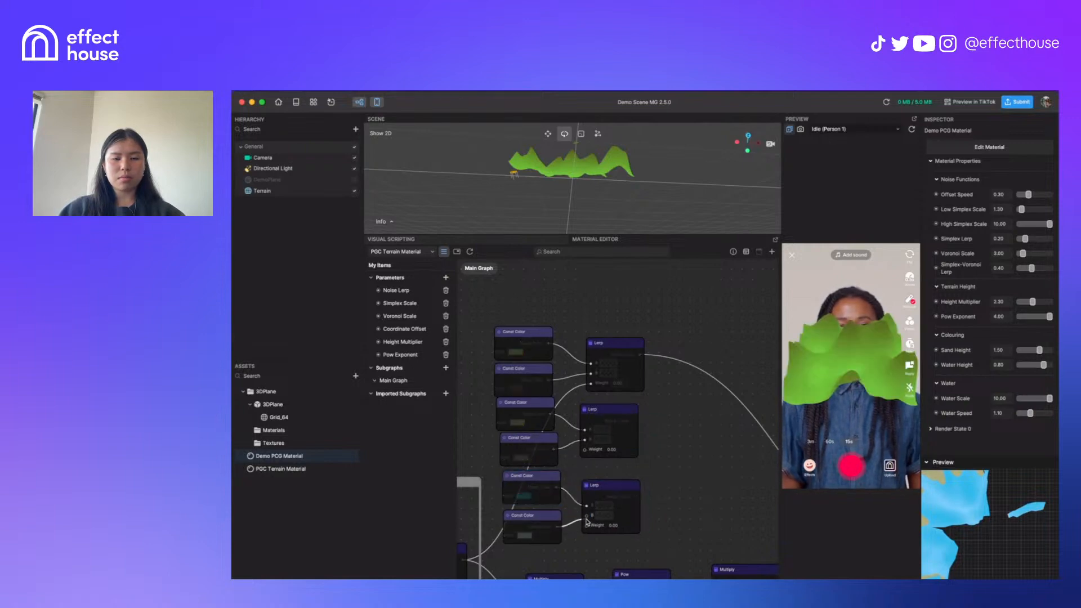
scroll(608, 532, left, 2)
scroll(608, 533, down, 1)
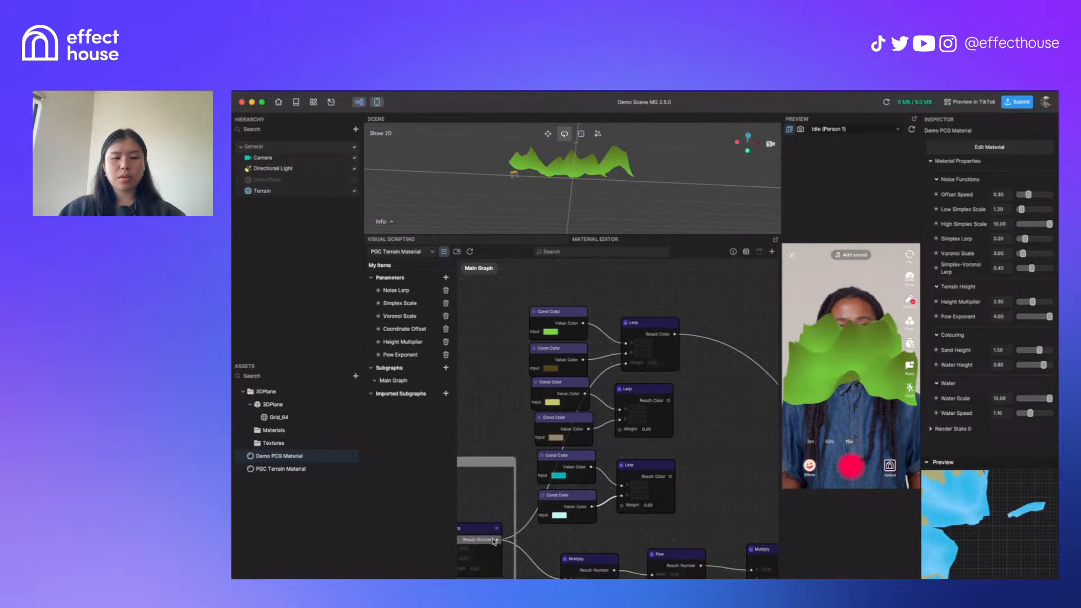
drag(494, 541, 618, 429)
drag(496, 520, 621, 505)
Preview the yellow and tan Lerp, followed by the teal and cyan Lerp, by connecting each result to the Shader node's first input
drag(710, 508, 550, 492)
scroll(549, 493, down, 3)
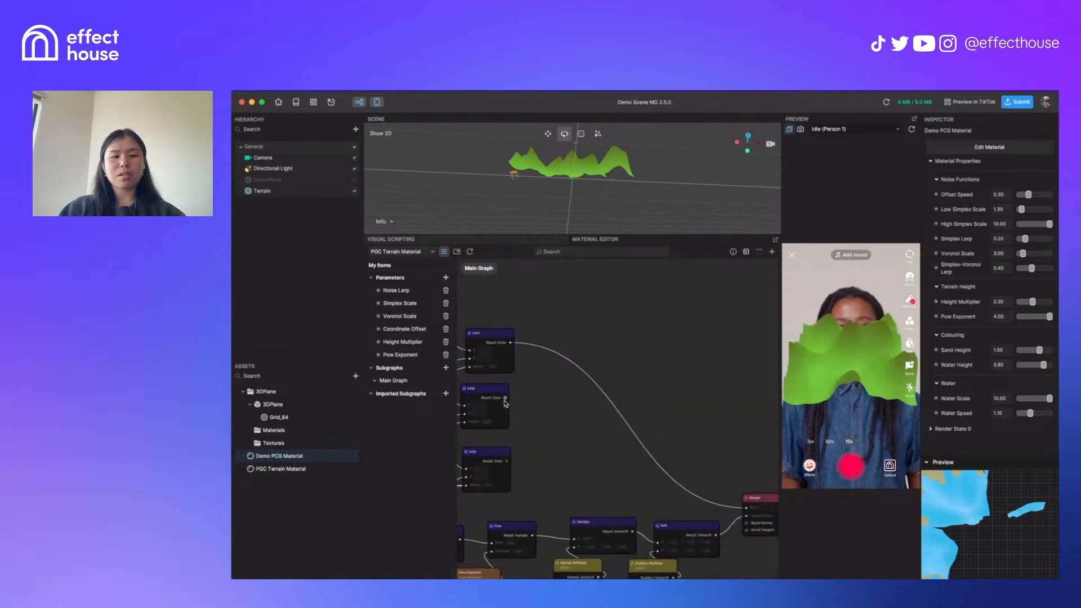
drag(505, 398, 747, 507)
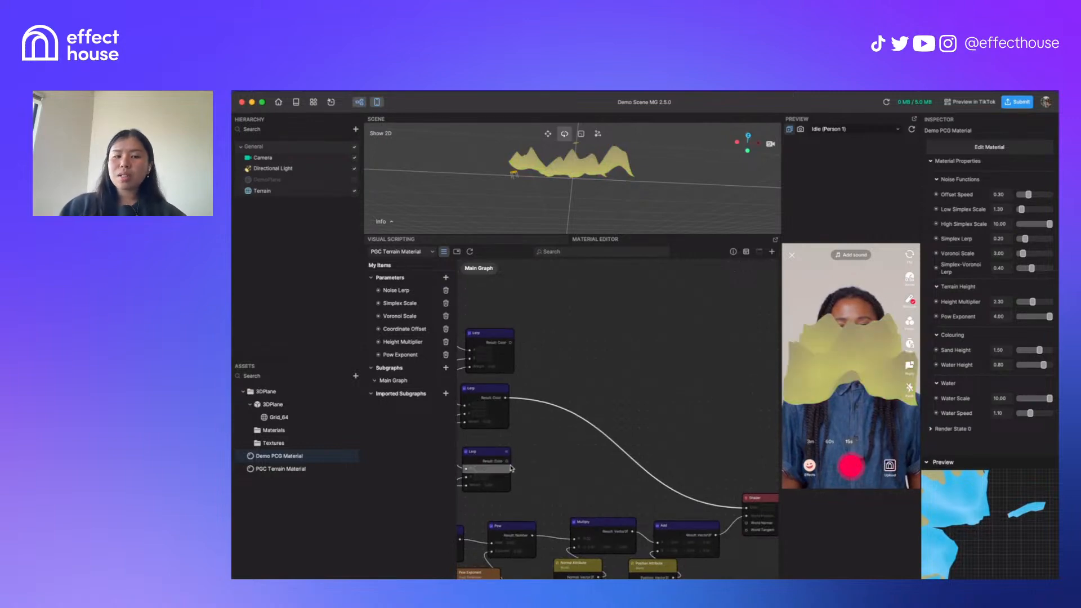
drag(508, 462, 747, 508)
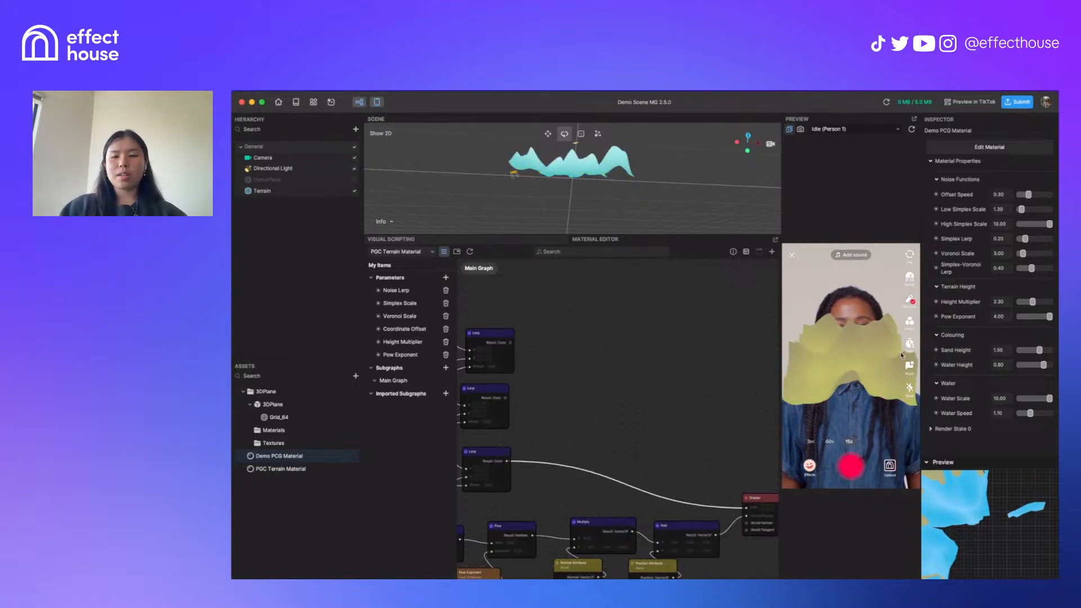
Add an If node and place it beside the three colour Lerps
scroll(725, 406, left, 5)
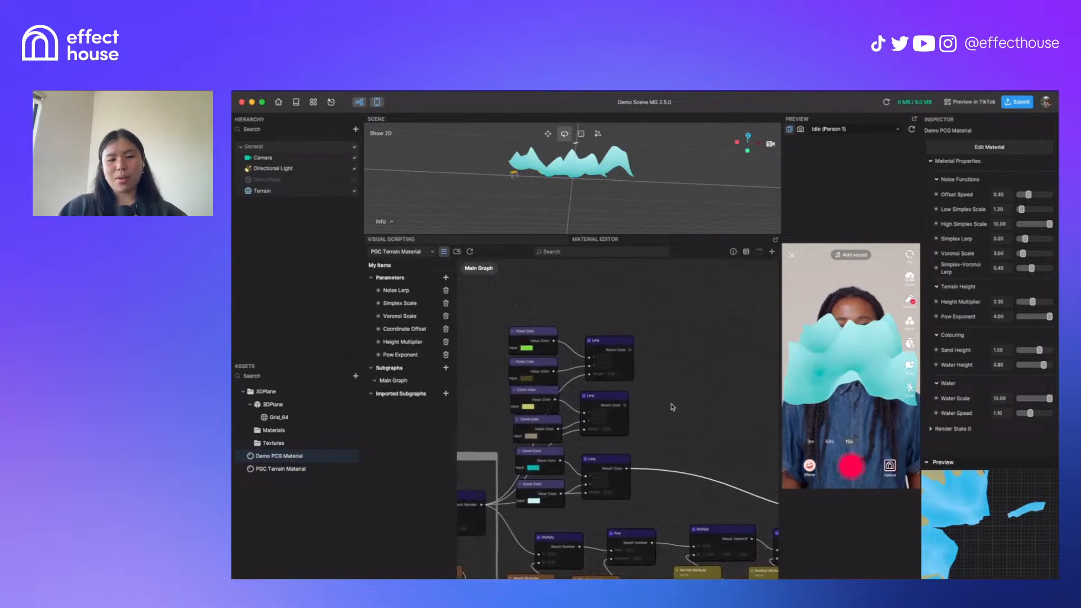
scroll(642, 383, up, 3)
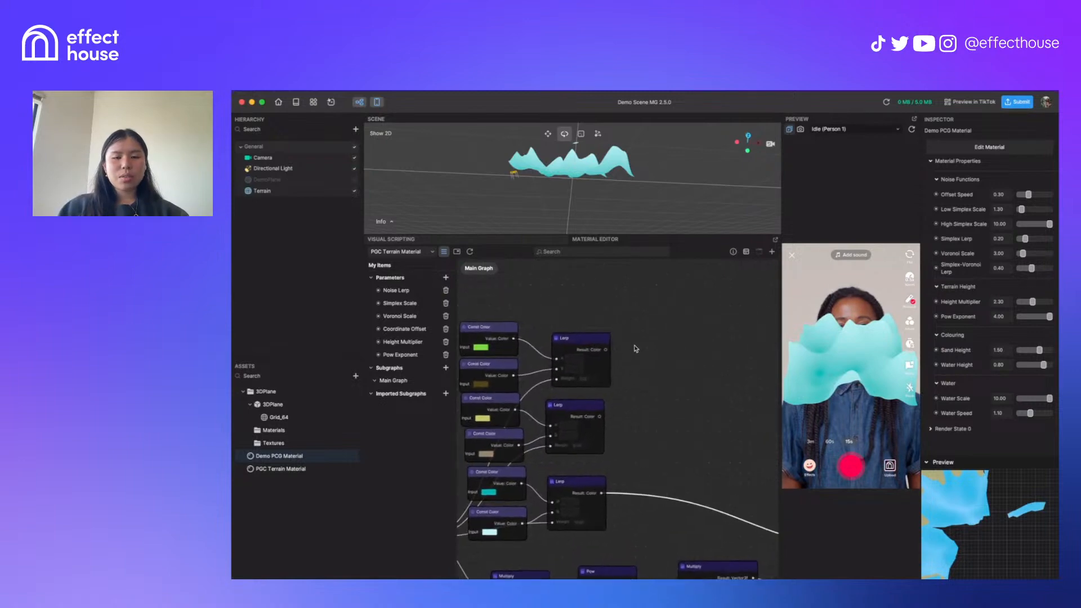
right_click(701, 416)
click(718, 426)
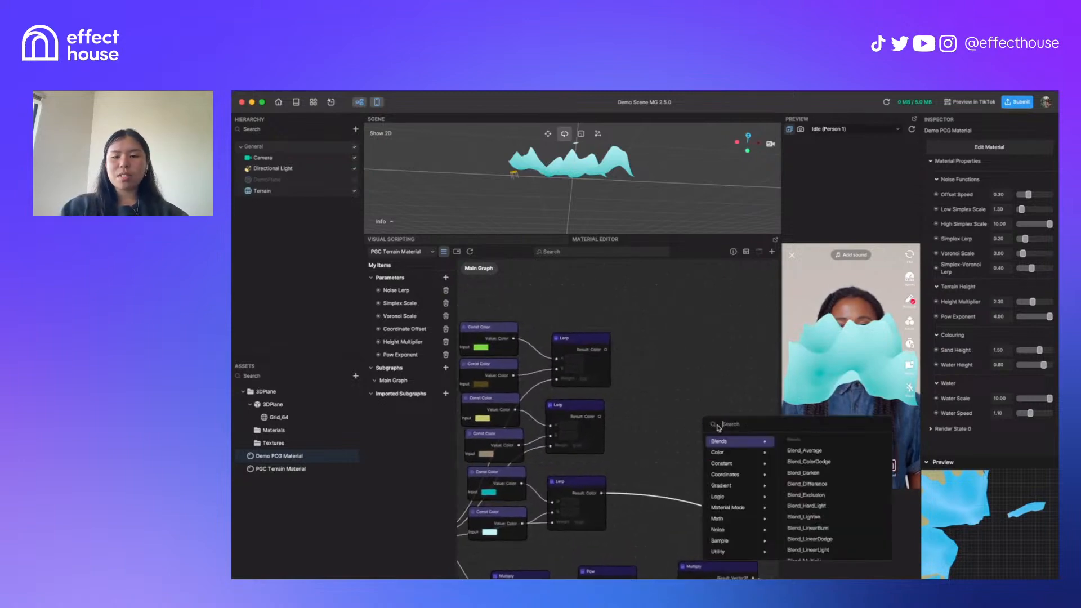
text(if)
key(Return)
drag(718, 425, 666, 394)
Add a second If node and place it just beyond the first one
middle_drag(726, 373, 625, 340)
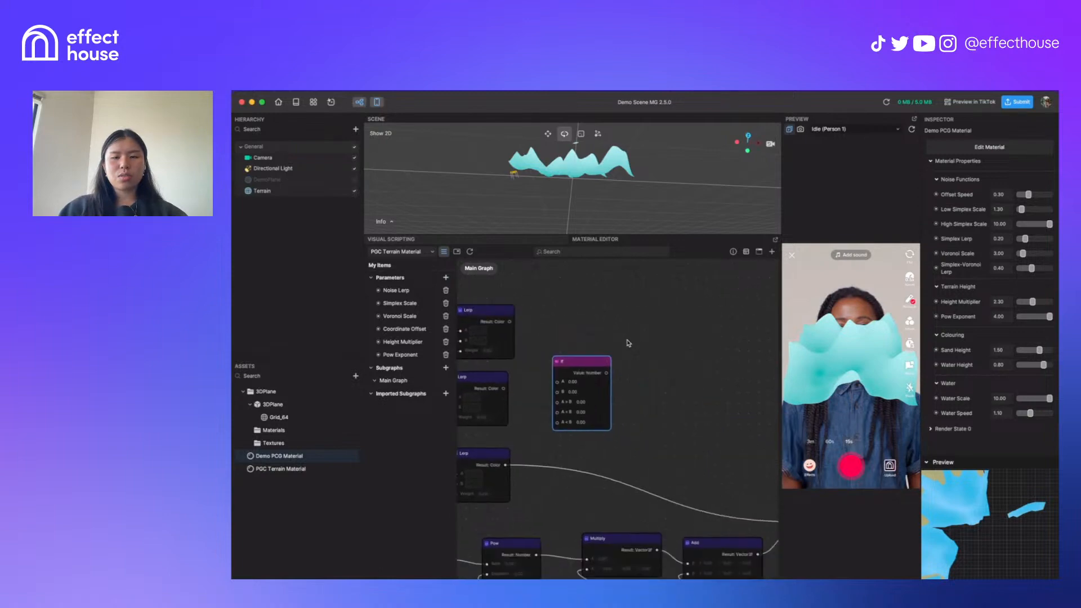
right_click(670, 390)
click(687, 401)
text(if)
key(Return)
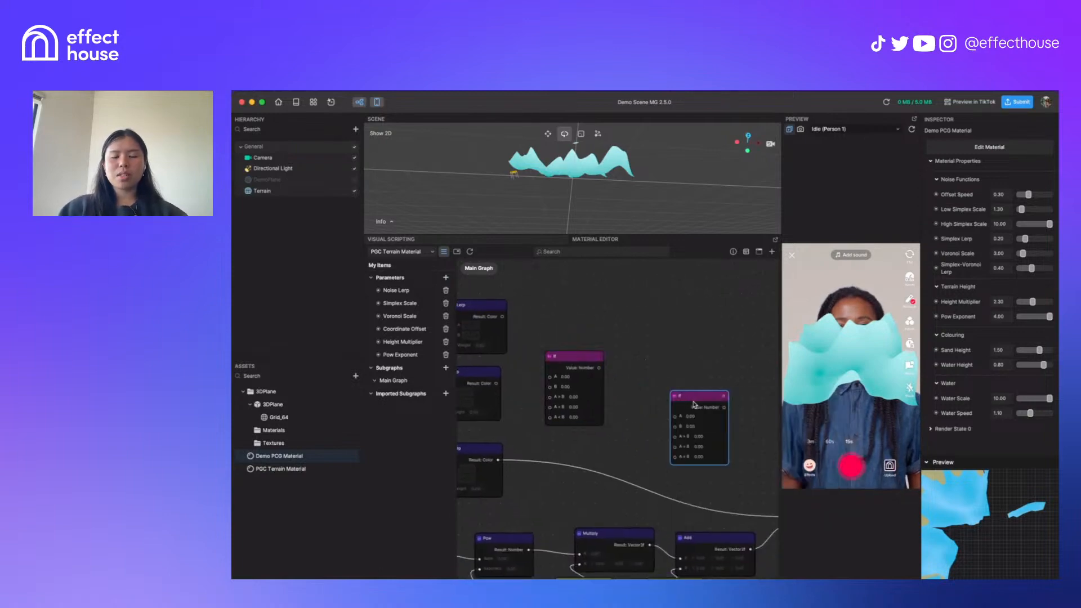
drag(688, 403, 644, 381)
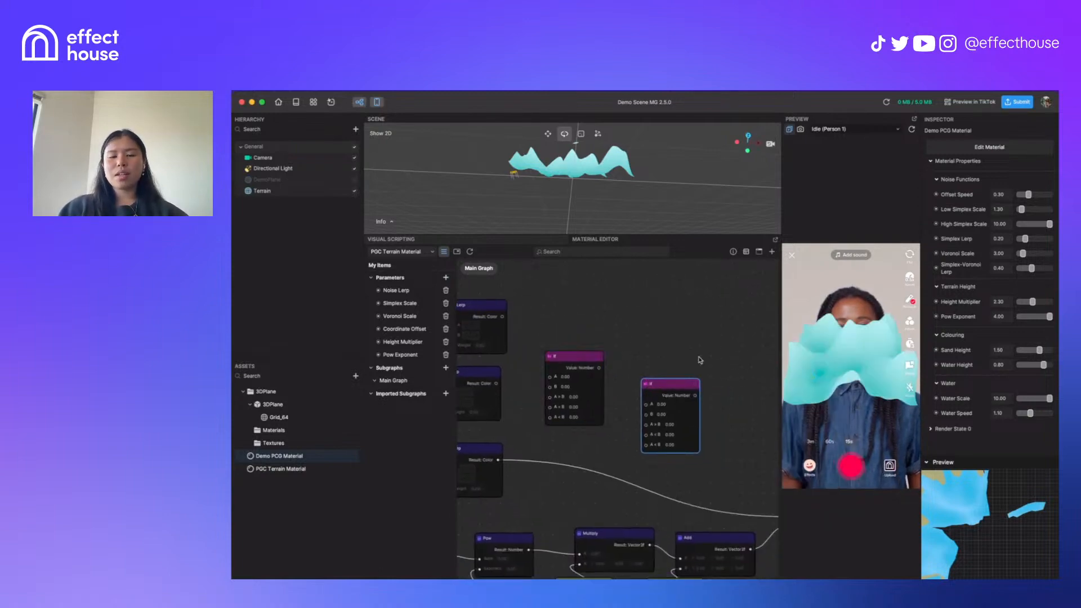
middle_drag(700, 359, 764, 316)
middle_drag(691, 427, 755, 406)
scroll(540, 465, up, 5)
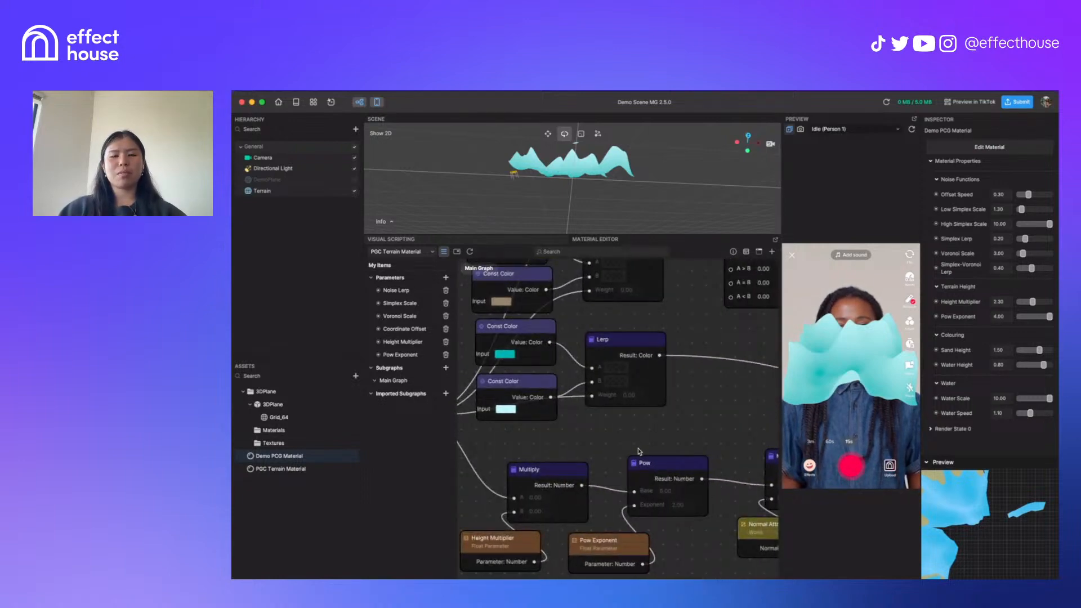
middle_drag(697, 436, 702, 503)
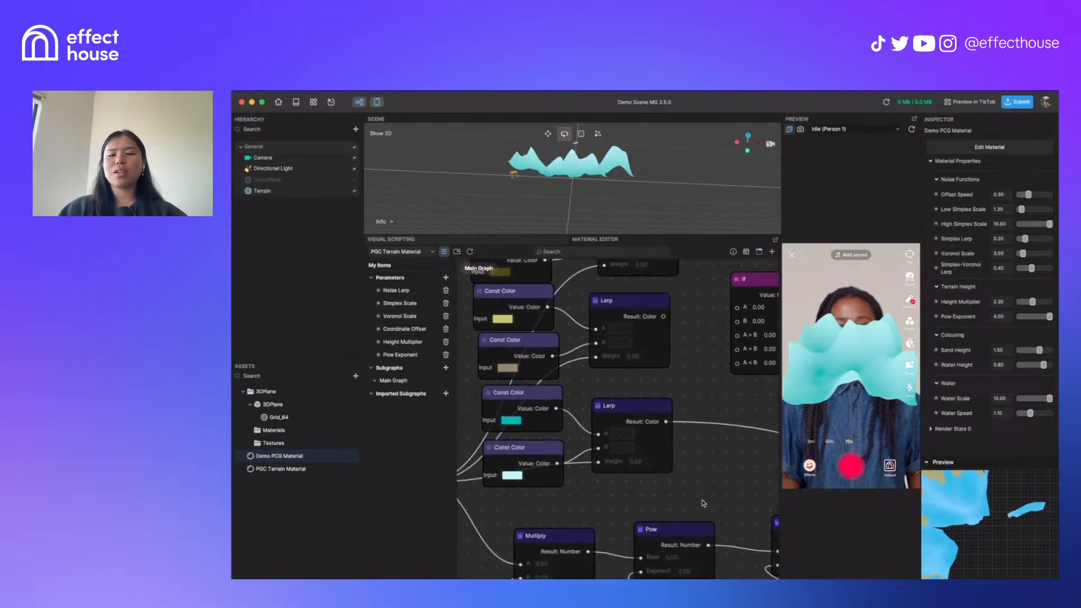
Move the first If node beside the colour Lerps and connect the Pow node's result to its A input
middle_drag(689, 376, 644, 464)
drag(712, 382, 717, 378)
middle_drag(658, 498, 657, 388)
middle_drag(663, 430, 621, 469)
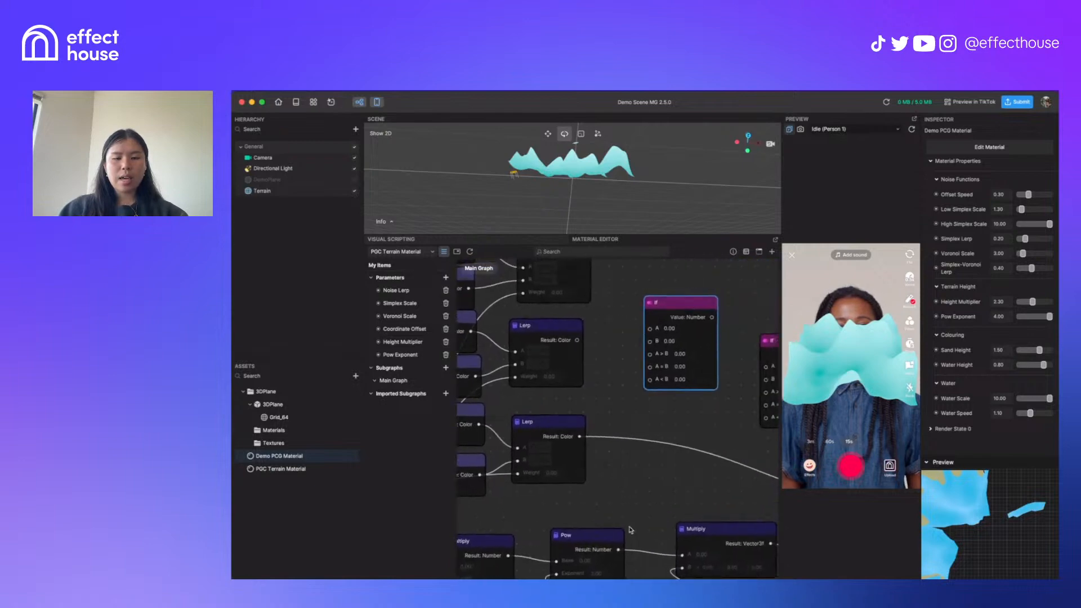
click(581, 547)
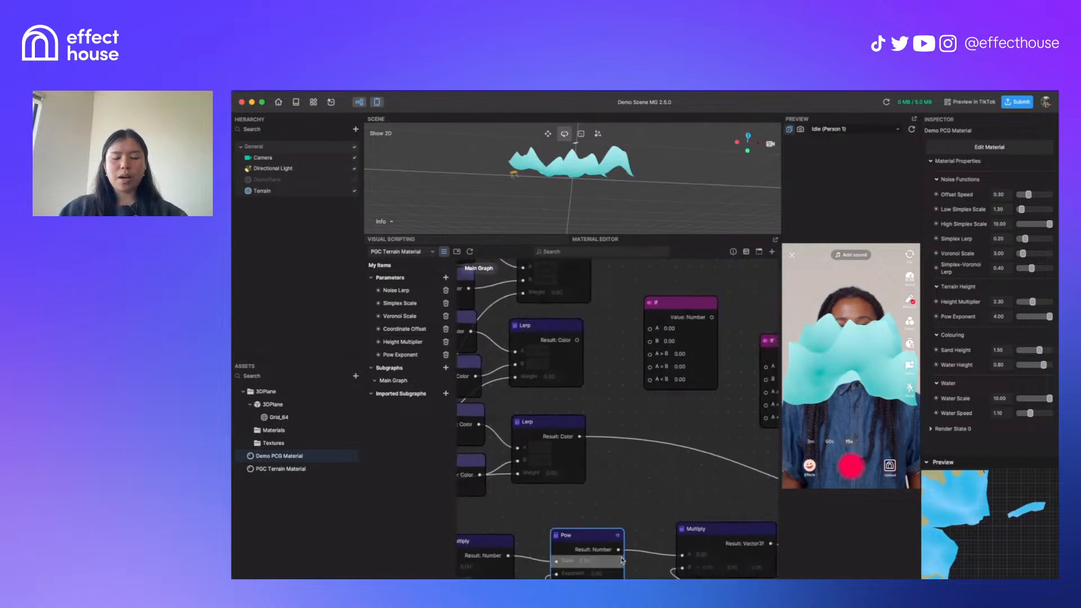
drag(618, 550, 651, 328)
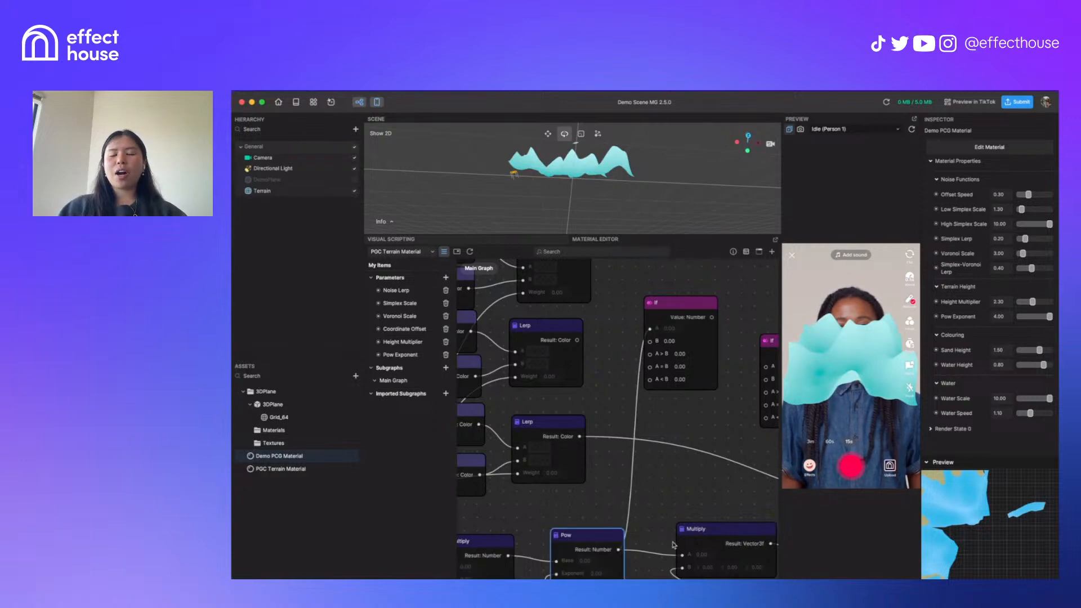
Set the first If's B to 0.10, wiring the yellow and tan Lerp to A > B and the teal and cyan Lerp to A = B and A < B
scroll(660, 342, up, 3)
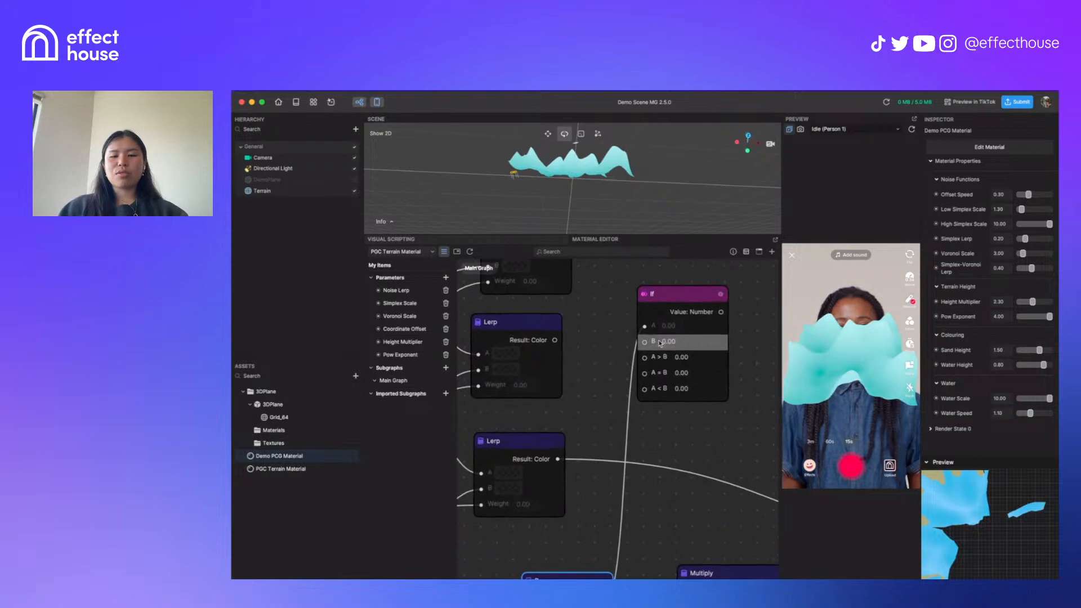
double_click(673, 341)
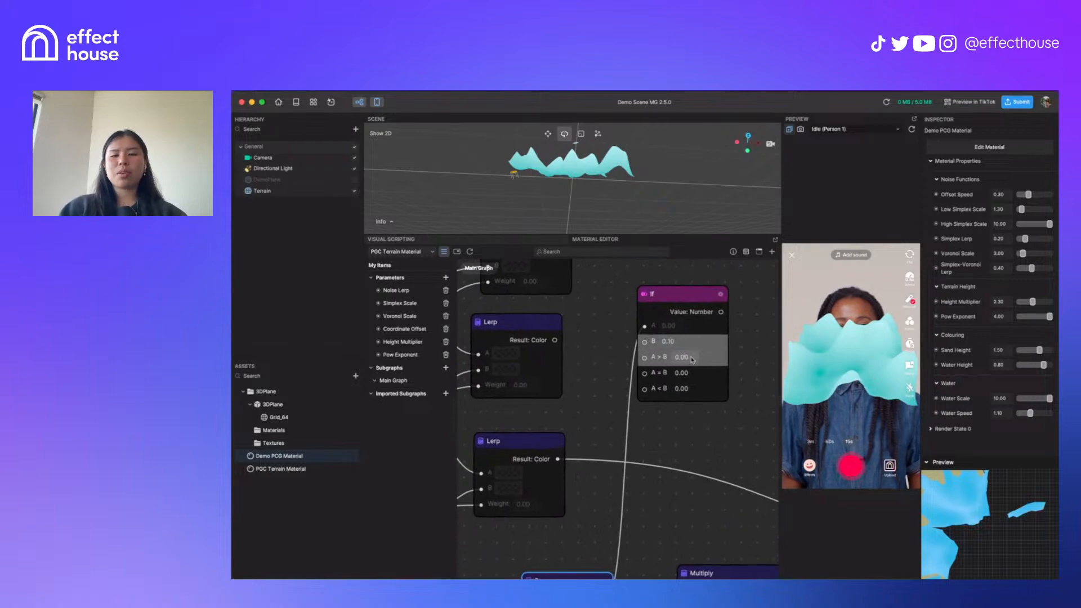
scroll(684, 387, down, 1)
drag(608, 367, 713, 391)
scroll(706, 403, down, 1)
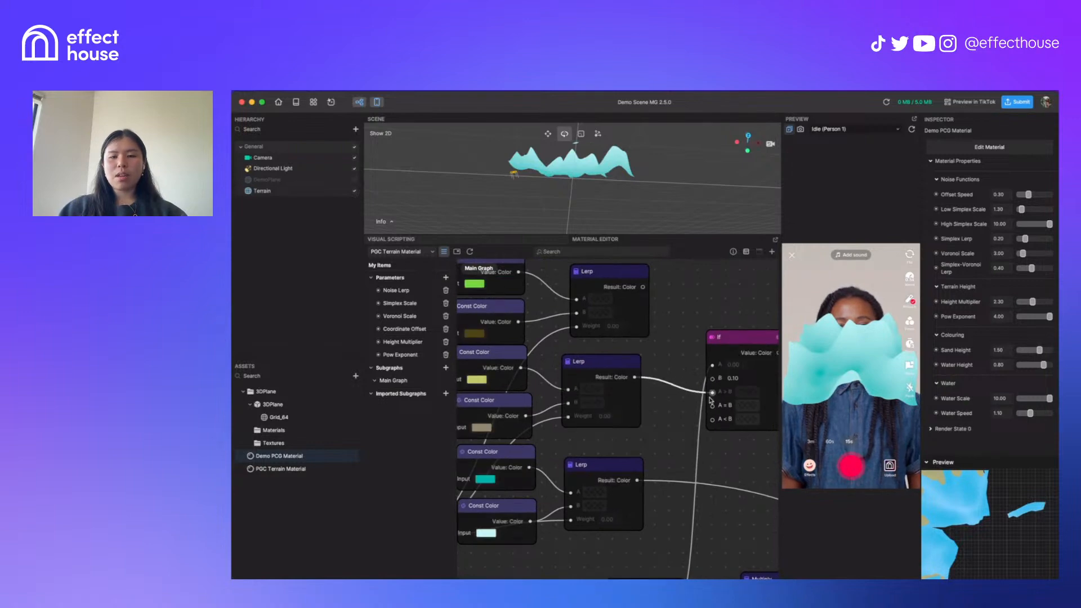
drag(636, 481, 712, 424)
Move the second If node clear of the first and connect the first If's Value to the Shader node's first input
drag(726, 463, 557, 463)
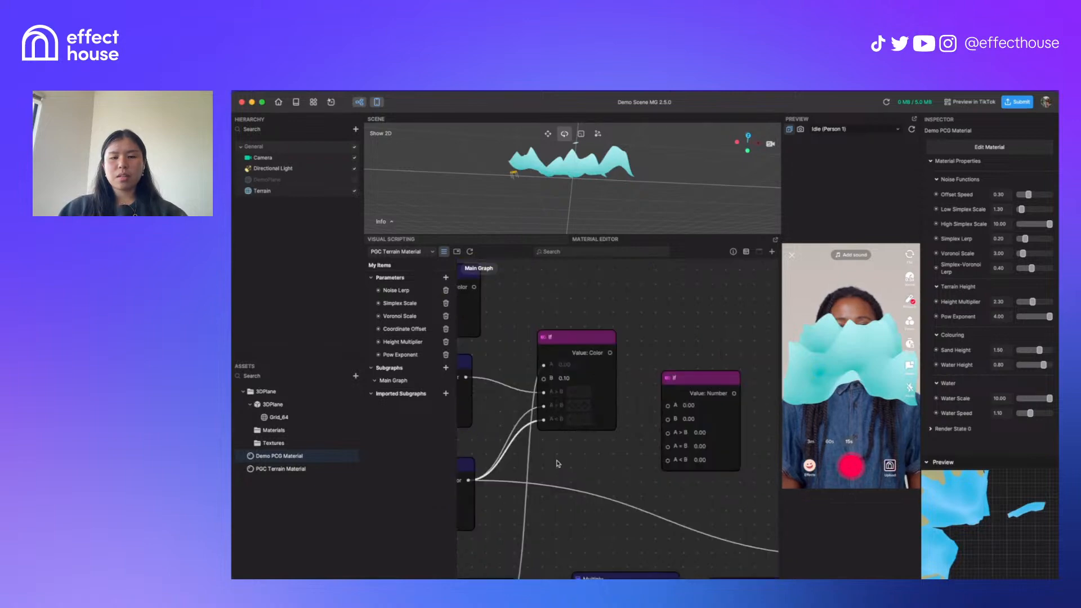
scroll(557, 463, down, 4)
drag(649, 406, 646, 346)
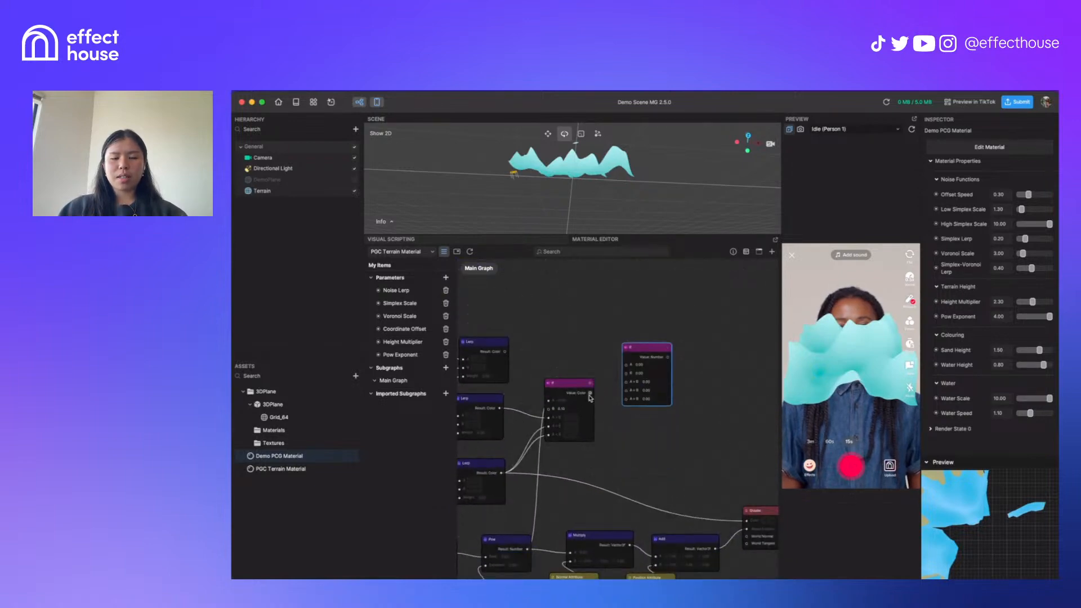
drag(590, 392, 745, 521)
drag(558, 384, 556, 406)
Set the first If node's B threshold to 0.50
scroll(597, 387, up, 5)
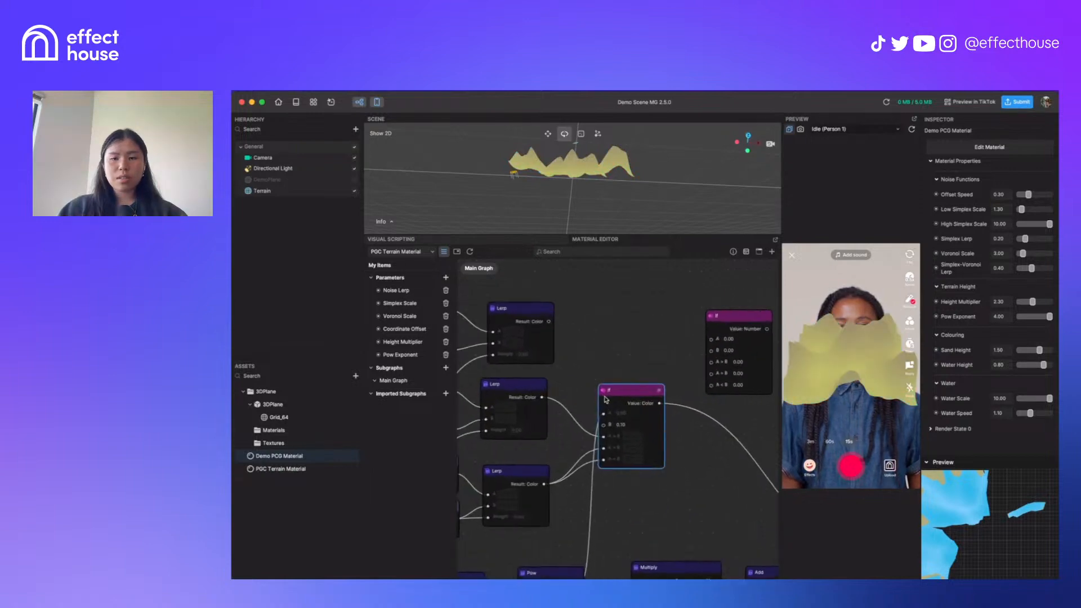
click(631, 443)
key(BackSpace)
key(BackSpace)
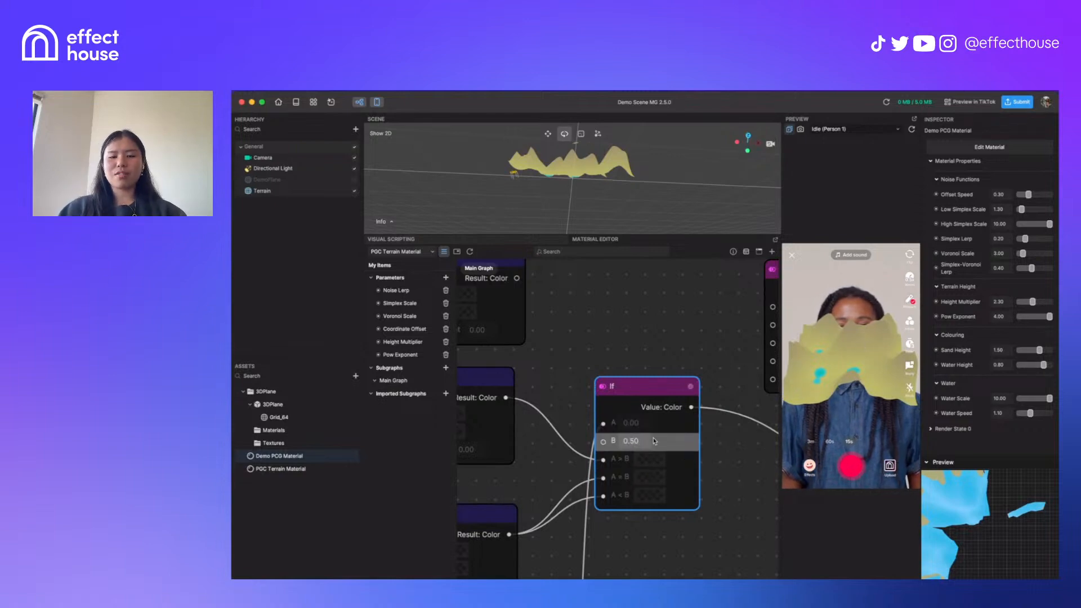
Add a Float parameter named Water height with a minimum of 0.1 and a maximum of 1
scroll(458, 338, left, 5)
scroll(458, 338, down, 3)
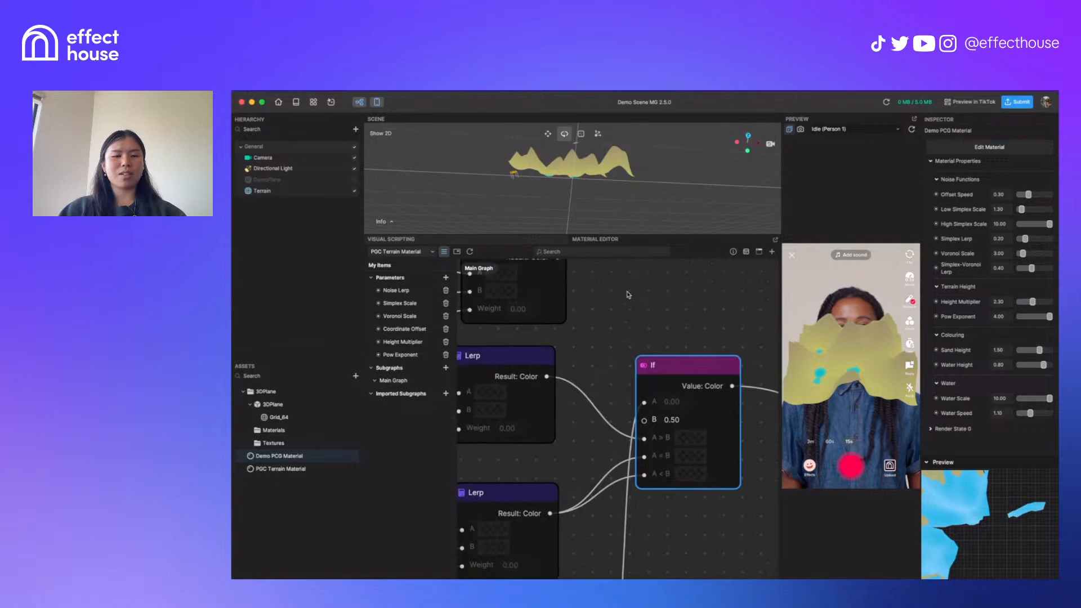
click(445, 277)
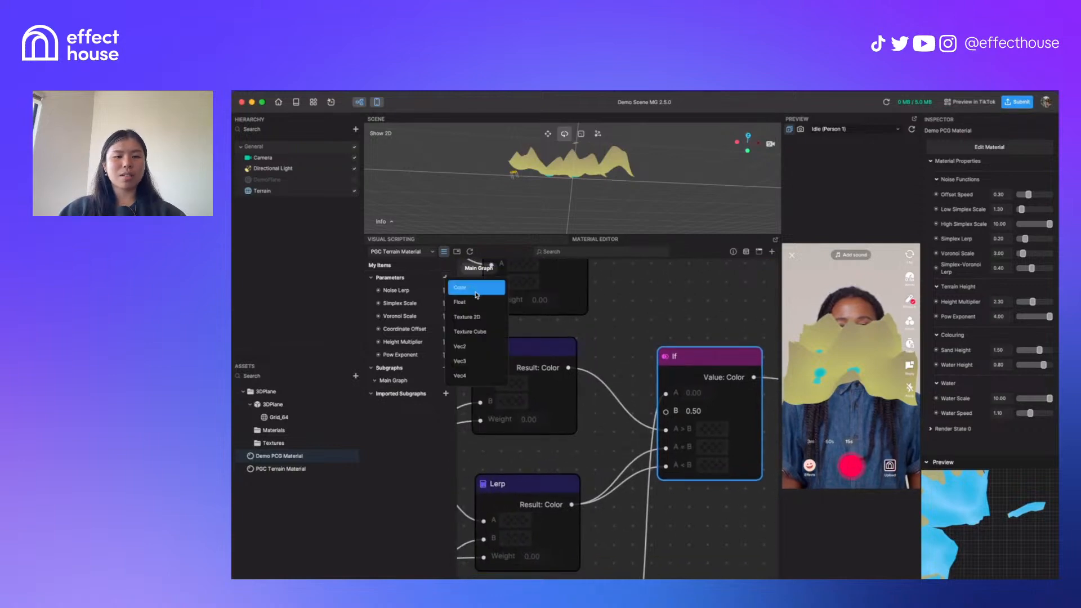
click(470, 306)
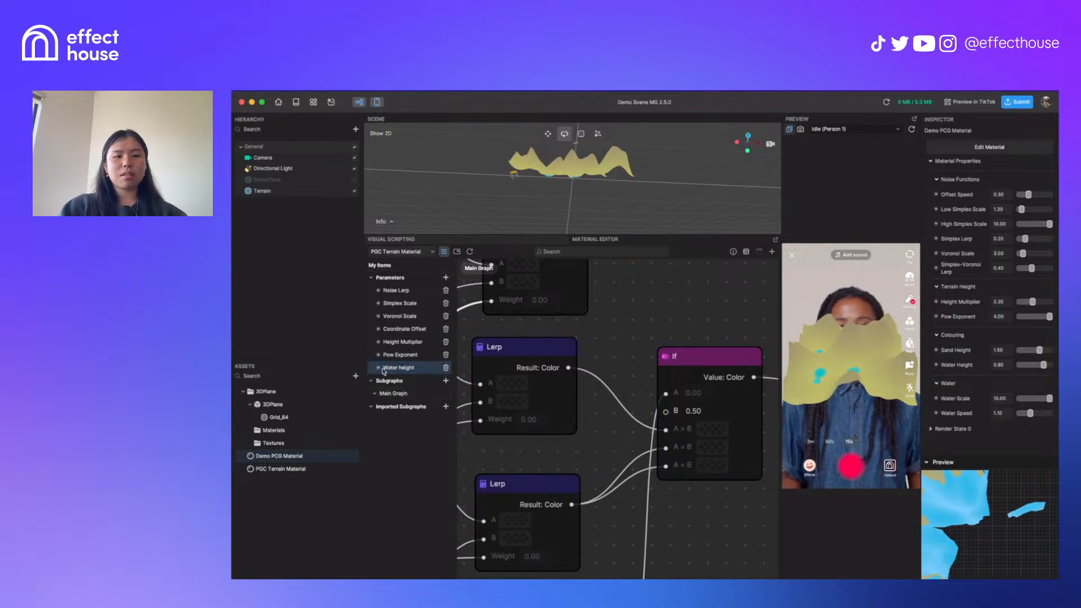
click(733, 252)
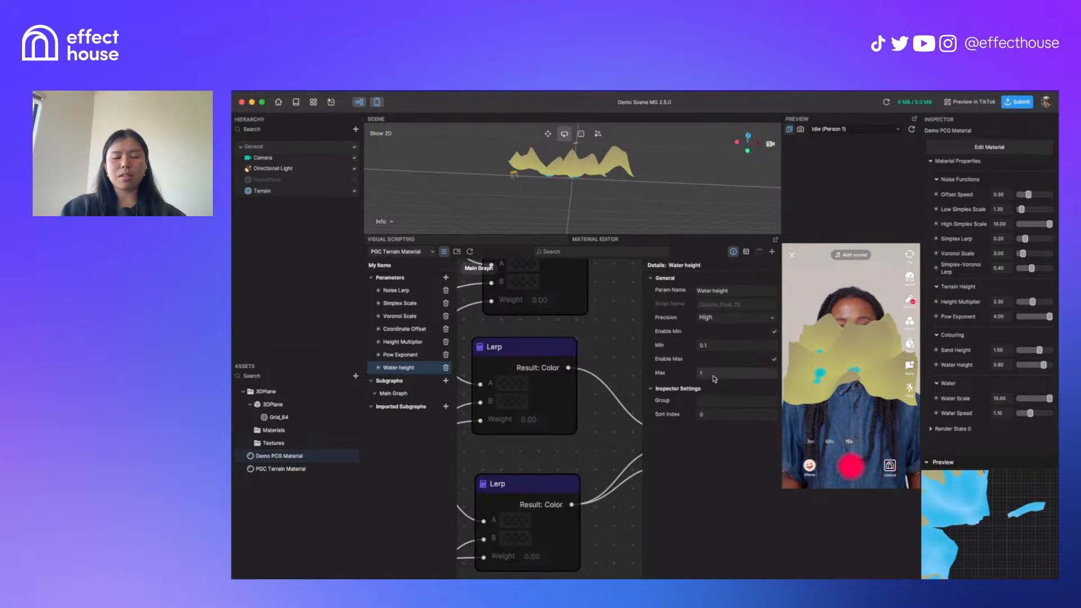
click(734, 252)
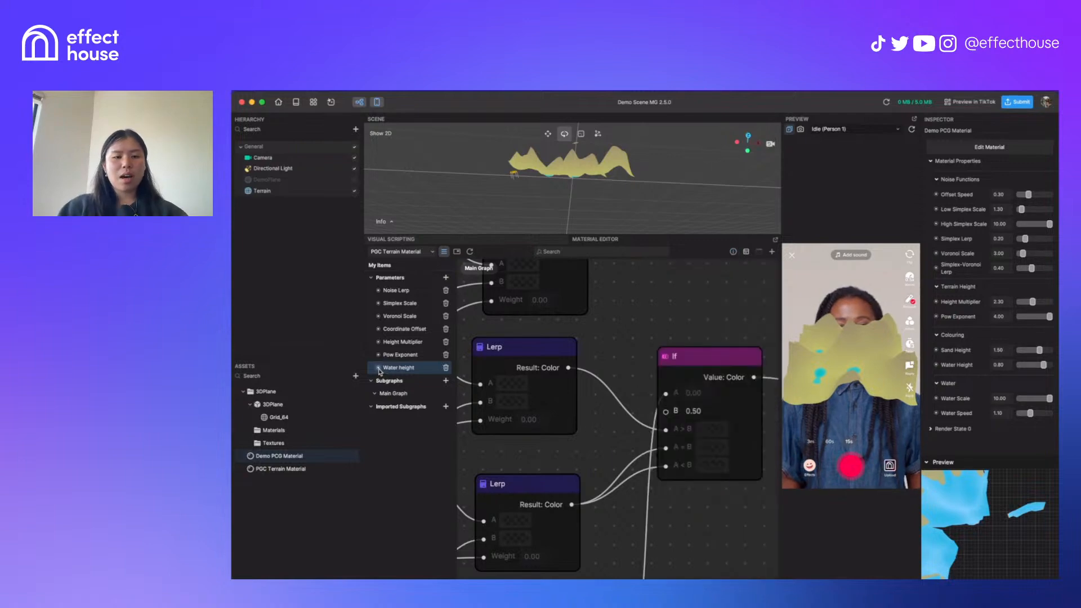
Feed a Water height parameter node into the first If's B and set Water height to 1.00 on PGC Terrain Material
drag(384, 369, 655, 514)
drag(691, 545, 667, 466)
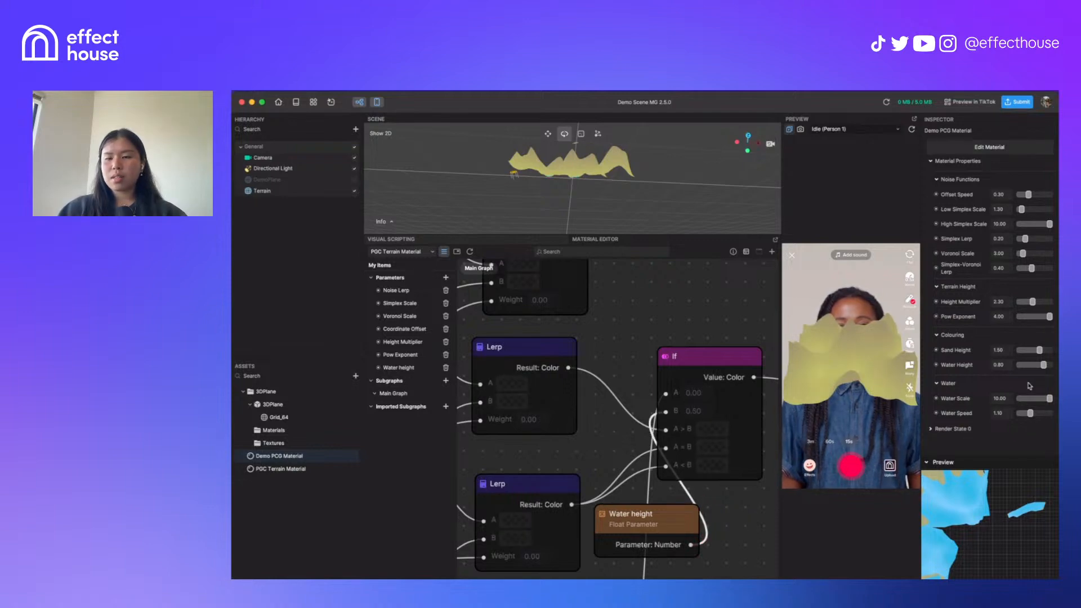
click(332, 469)
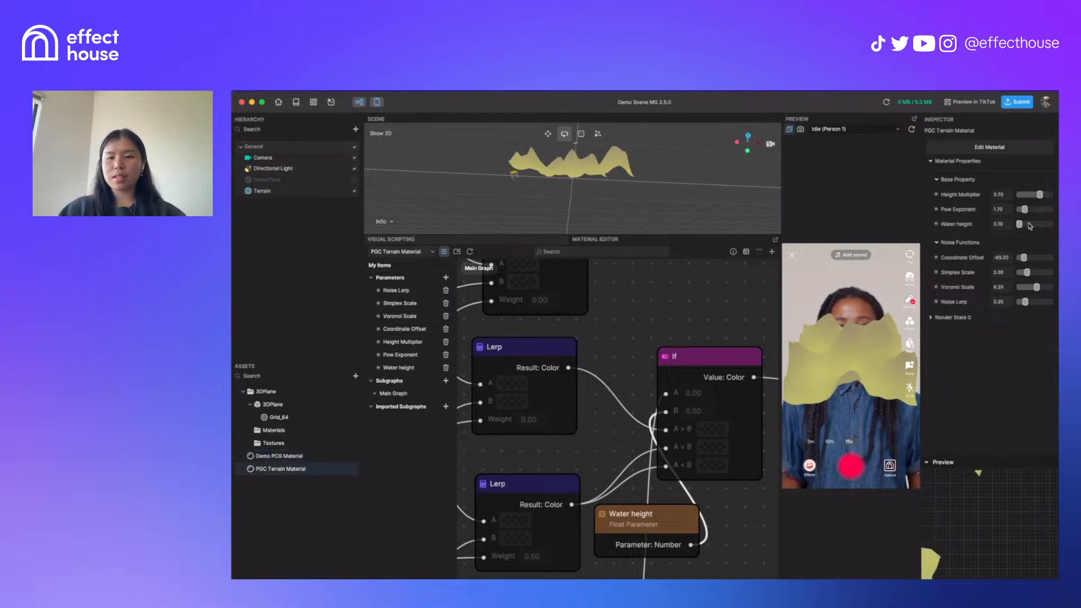
drag(1030, 226, 1058, 224)
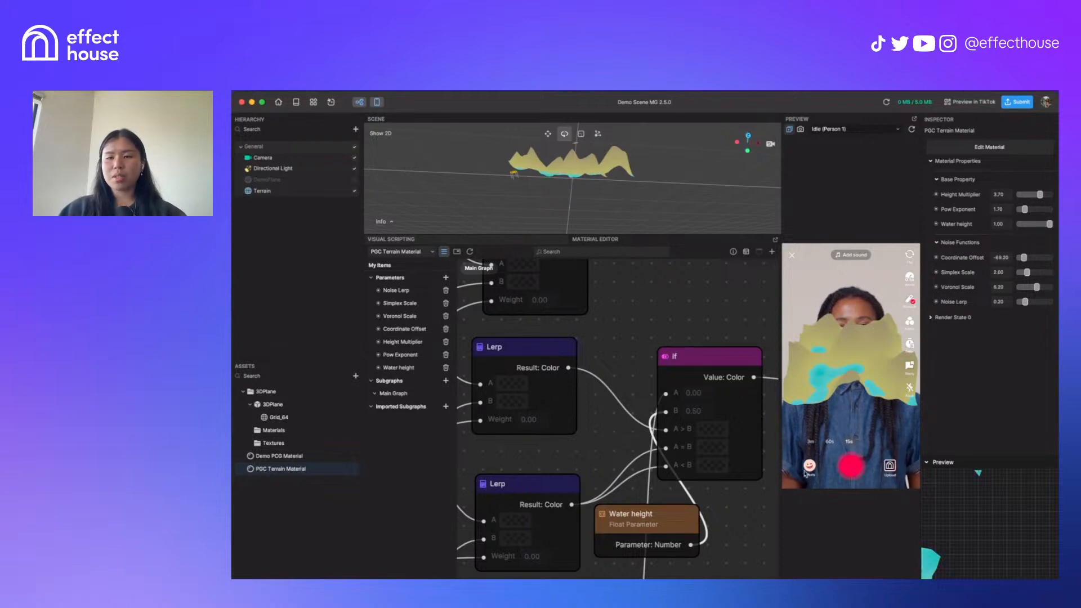
Tidy the graph by moving the Water height node in front of the first If and the second If farther beyond it
scroll(662, 525, down, 5)
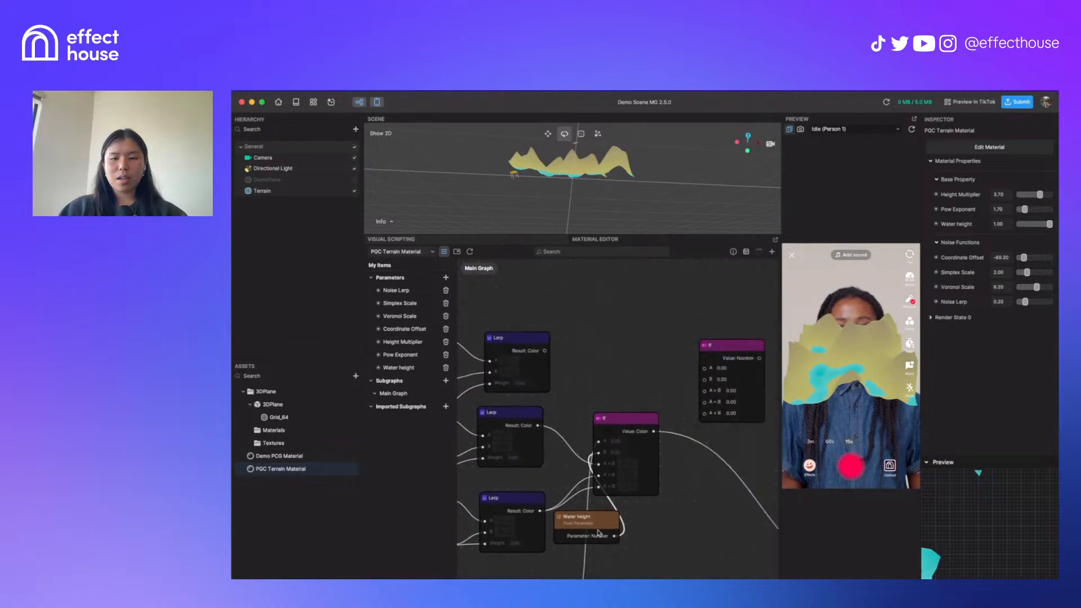
drag(588, 438, 639, 459)
drag(548, 523, 543, 480)
scroll(555, 442, down, 2)
middle_drag(555, 442, 482, 416)
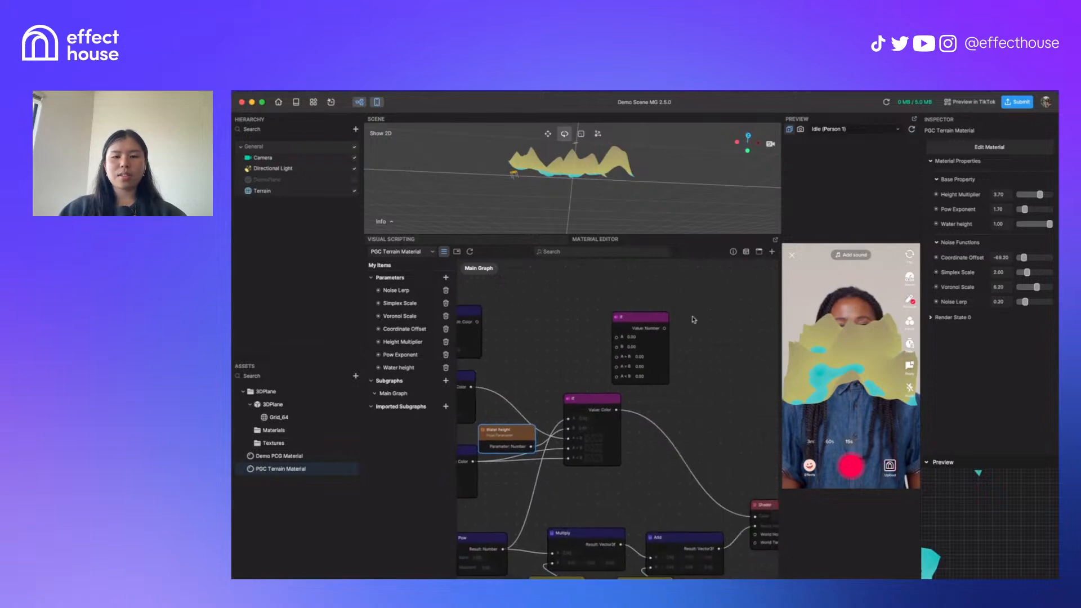
drag(667, 330, 743, 359)
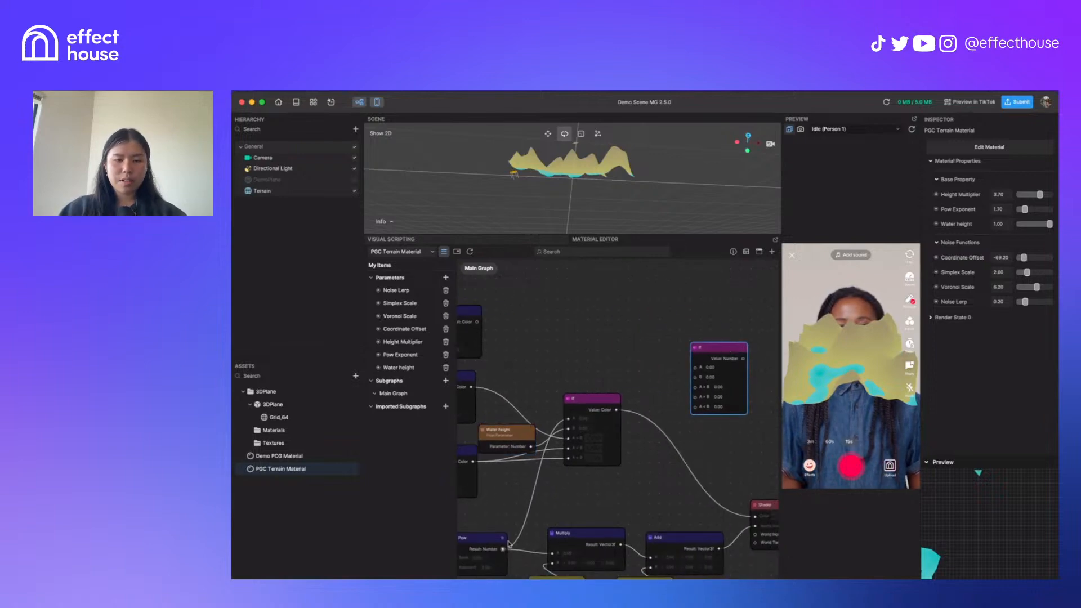
Connect the Pow node's result to the second If's A input and set its B to 1.50
scroll(673, 408, up, 1)
drag(495, 556, 696, 366)
middle_drag(541, 552, 614, 520)
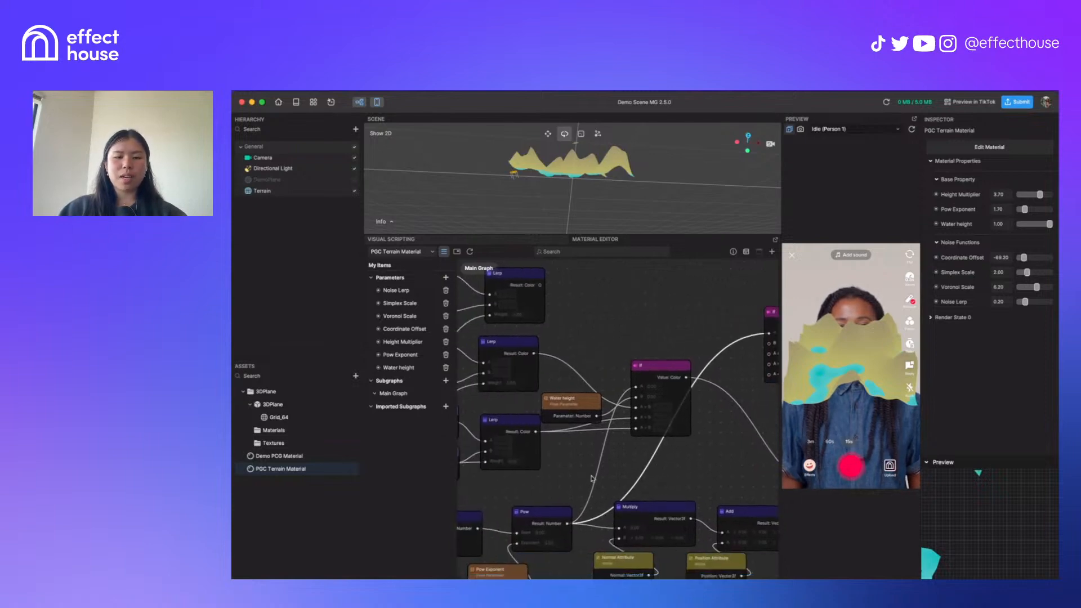
middle_drag(677, 473, 561, 527)
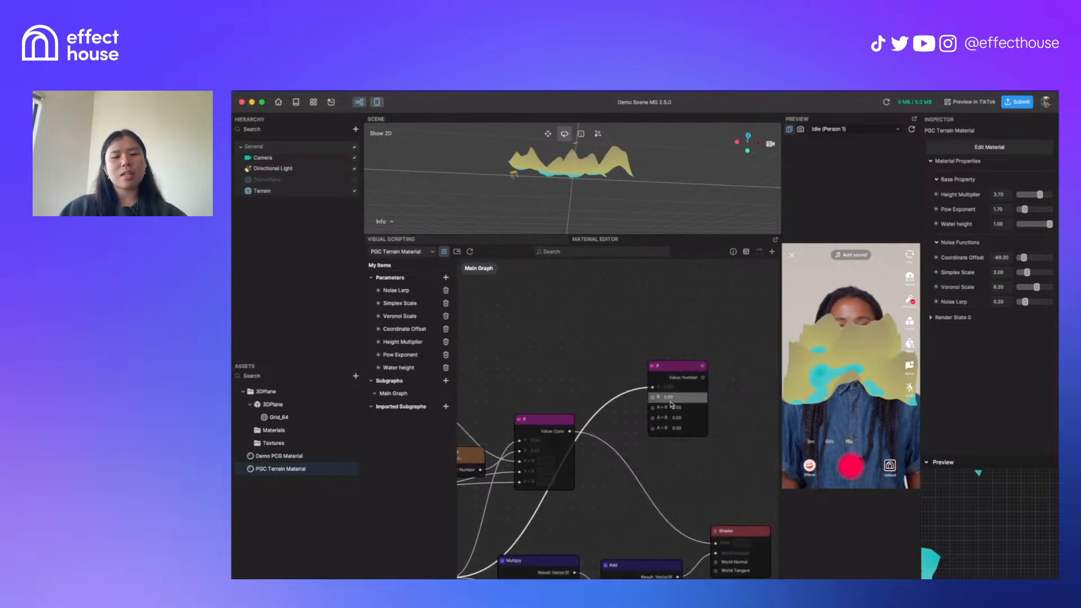
scroll(669, 400, up, 3)
middle_drag(584, 458, 713, 426)
key(Return)
scroll(714, 428, down, 3)
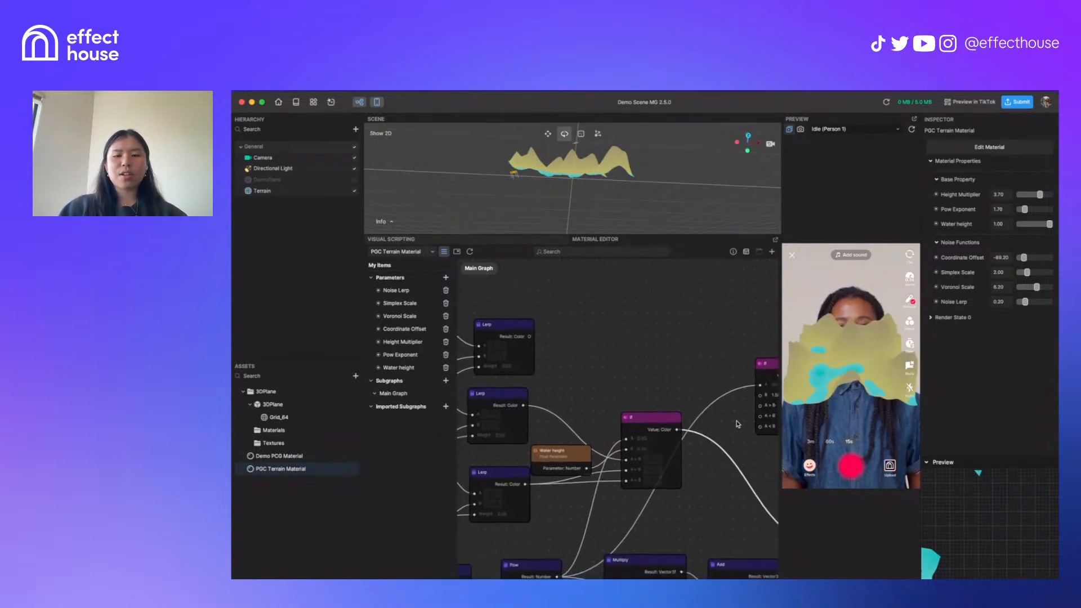
Wire the green and brown Lerp into the second If's A > B and the first If's Value into A = B and A < B
middle_drag(546, 345, 488, 326)
drag(487, 325, 699, 386)
drag(599, 374, 502, 352)
drag(507, 402, 662, 384)
drag(542, 398, 661, 398)
Connect the second If's Value to the Shader node's first input
drag(751, 385, 705, 384)
drag(684, 328, 701, 553)
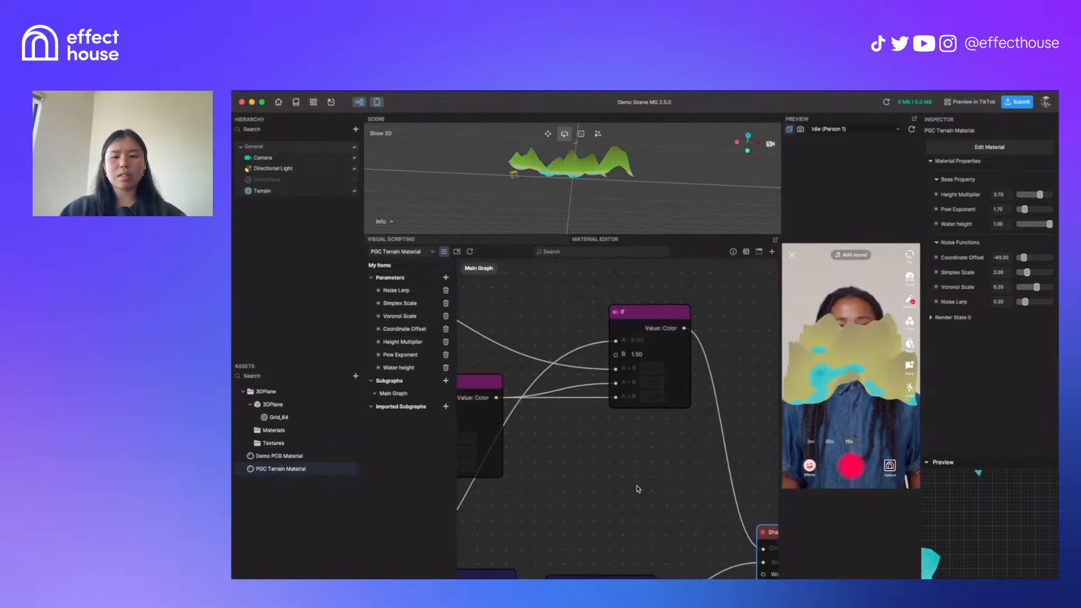
scroll(638, 489, up, 5)
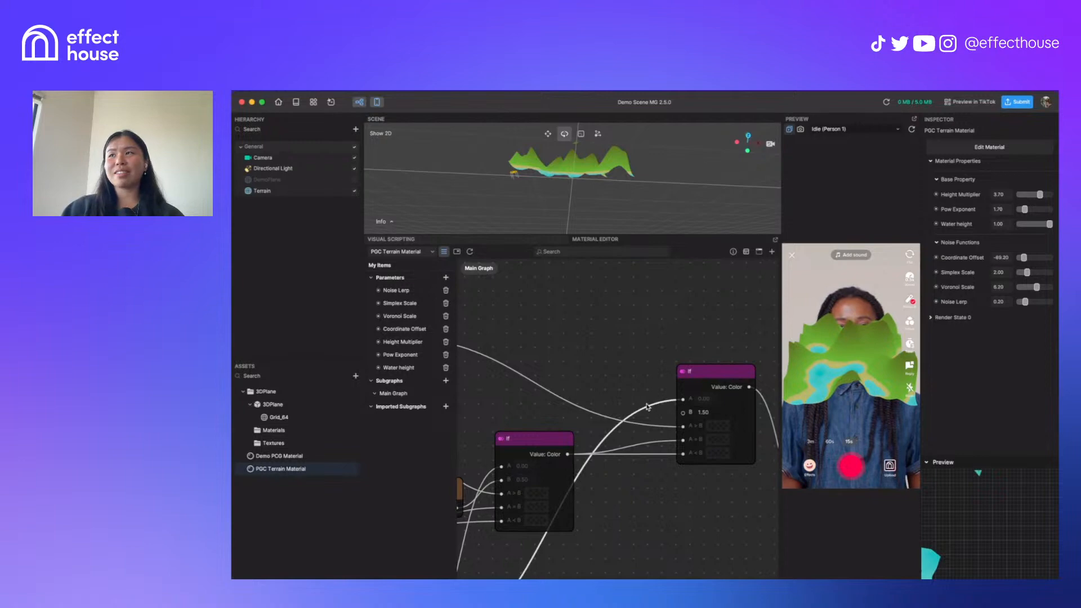
Add a Float parameter named Sand Height and place its node in the graph near the second If
scroll(603, 381, left, 5)
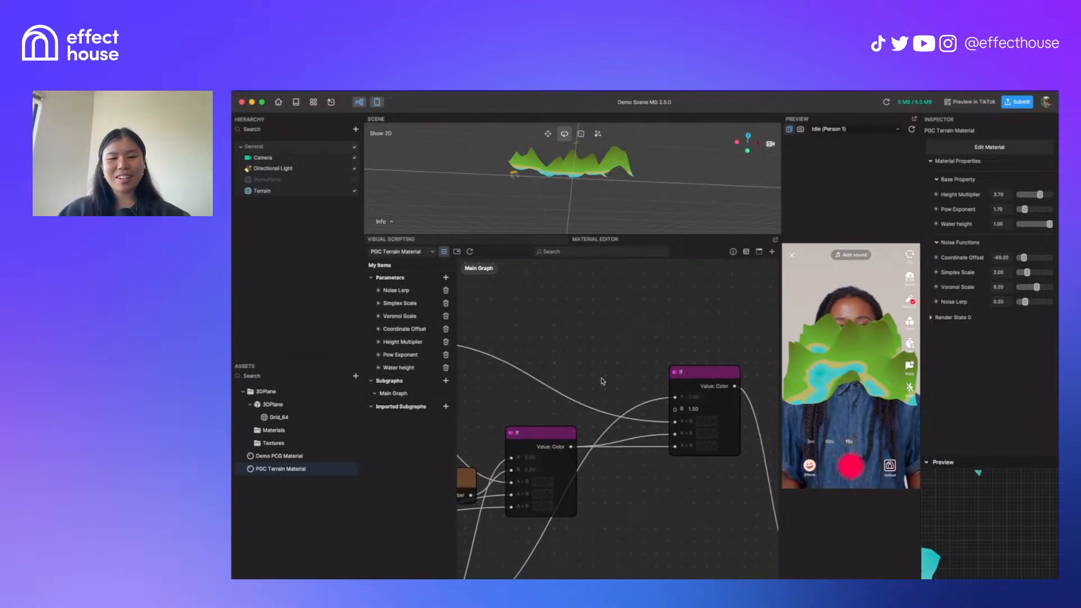
click(503, 477)
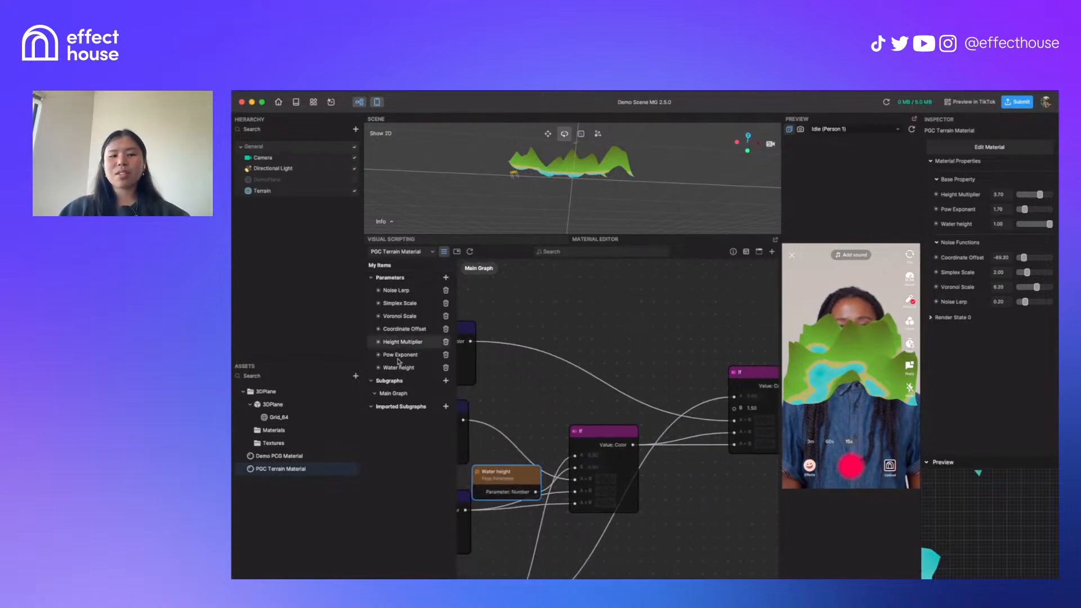
click(445, 278)
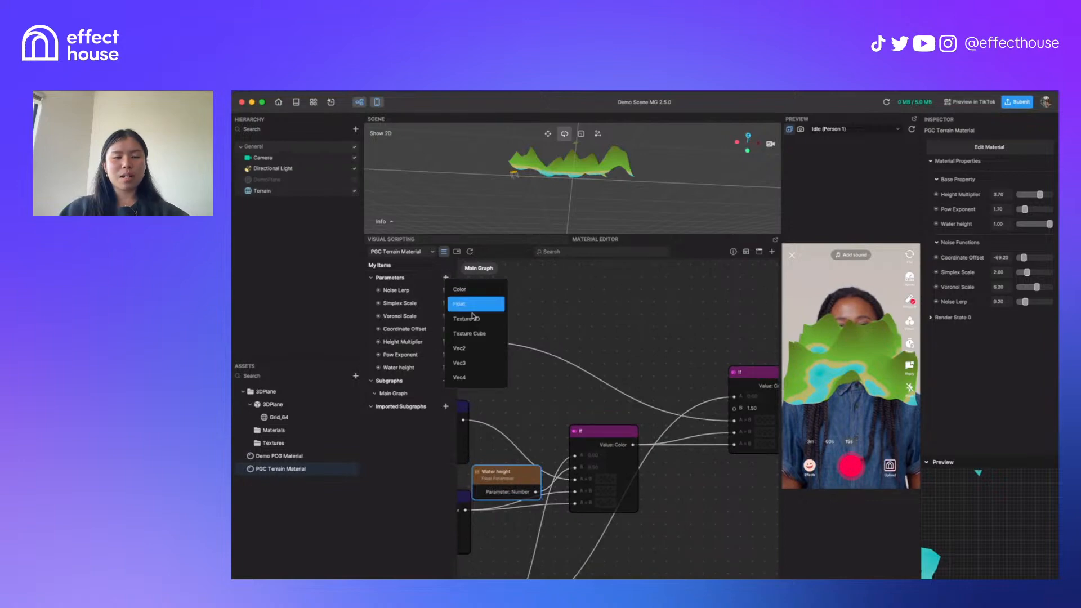
click(471, 304)
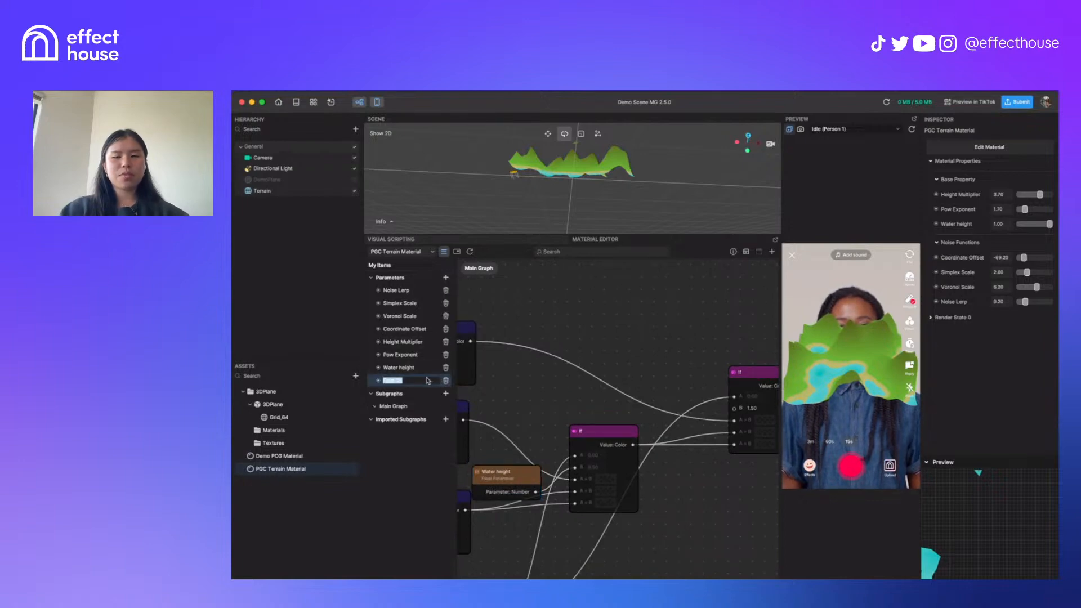
text(Sand)
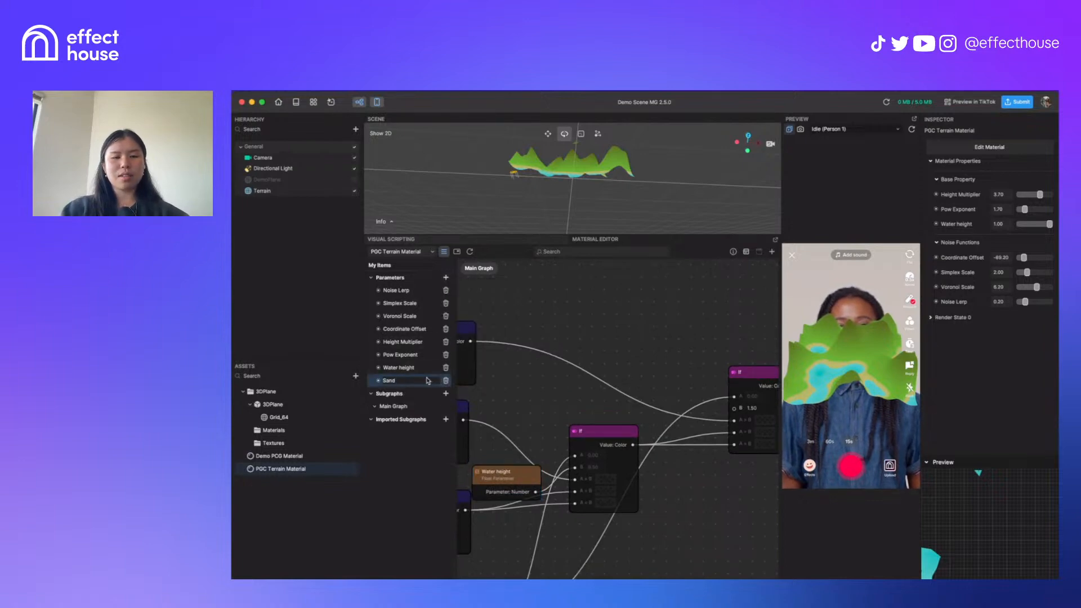
text( Height)
click(379, 382)
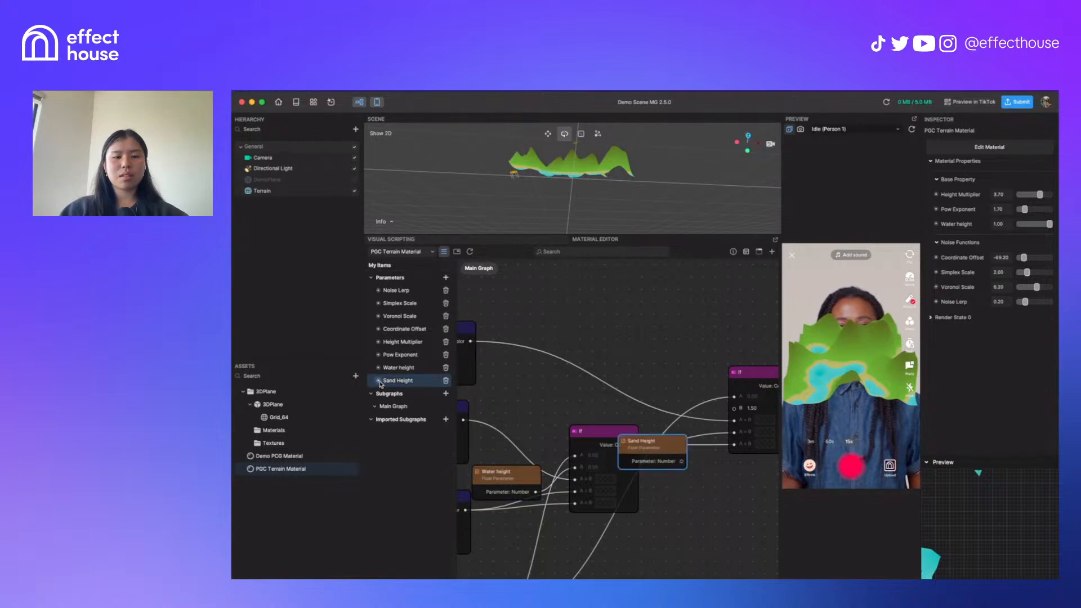
Wire the Sand Height parameter into the B input of the last If node and place it just before that node
drag(635, 442, 733, 408)
drag(652, 377, 668, 377)
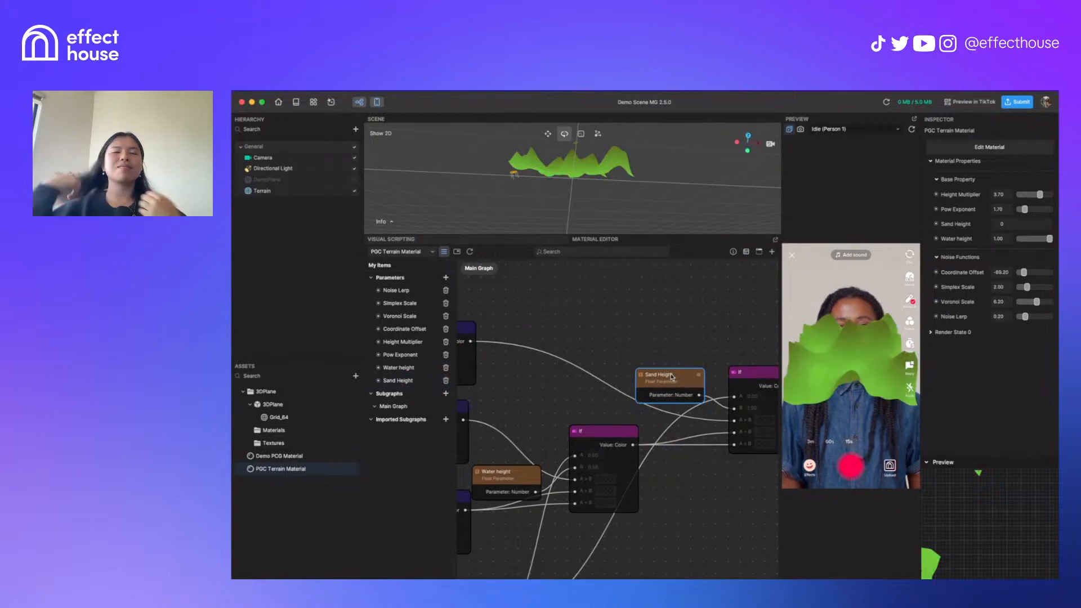
drag(679, 376, 671, 386)
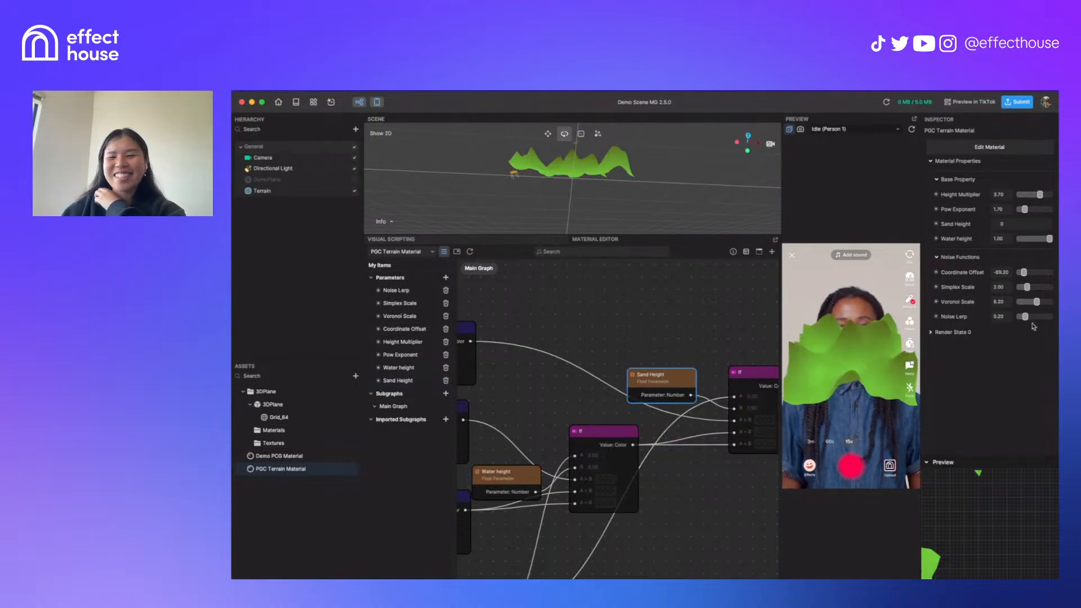
Enable minimum and maximum limits on the Sand Height parameter with a minimum of 1, and set Sand Height to 1.50
click(397, 381)
click(732, 252)
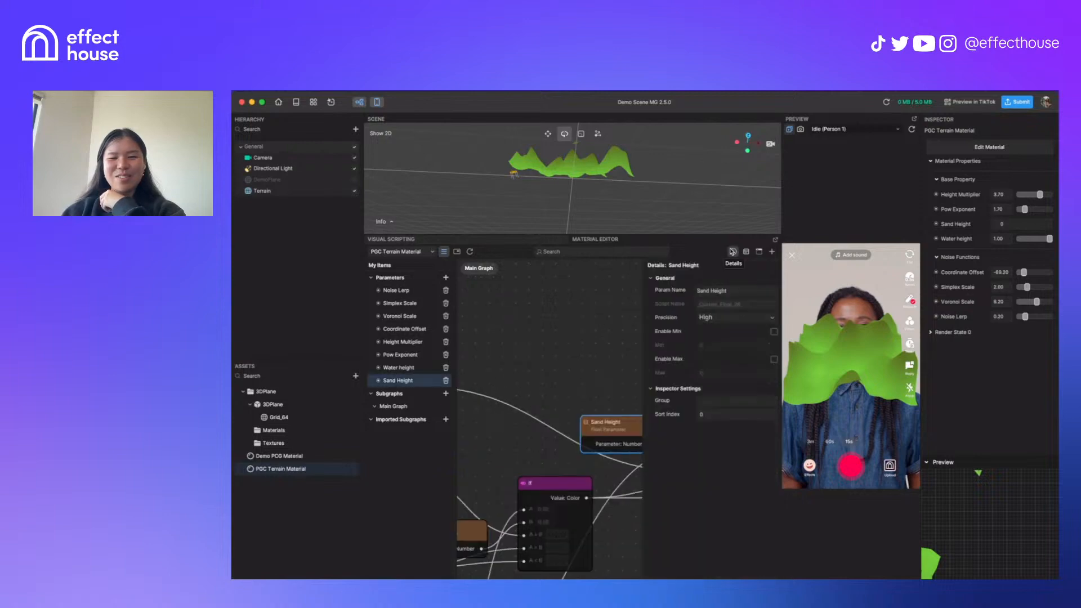
click(774, 360)
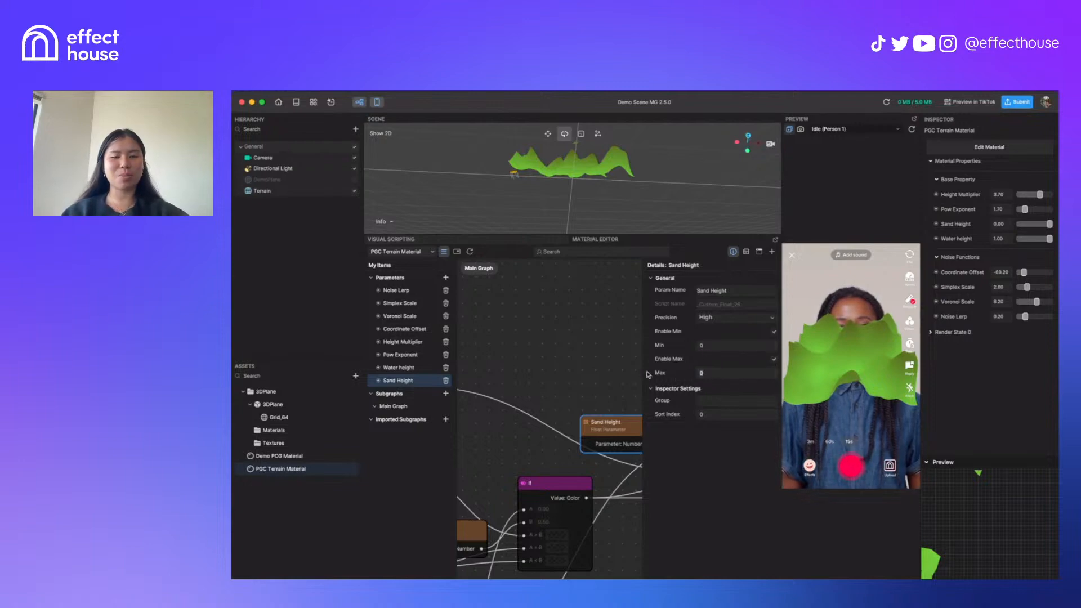
drag(708, 345, 637, 348)
text(1)
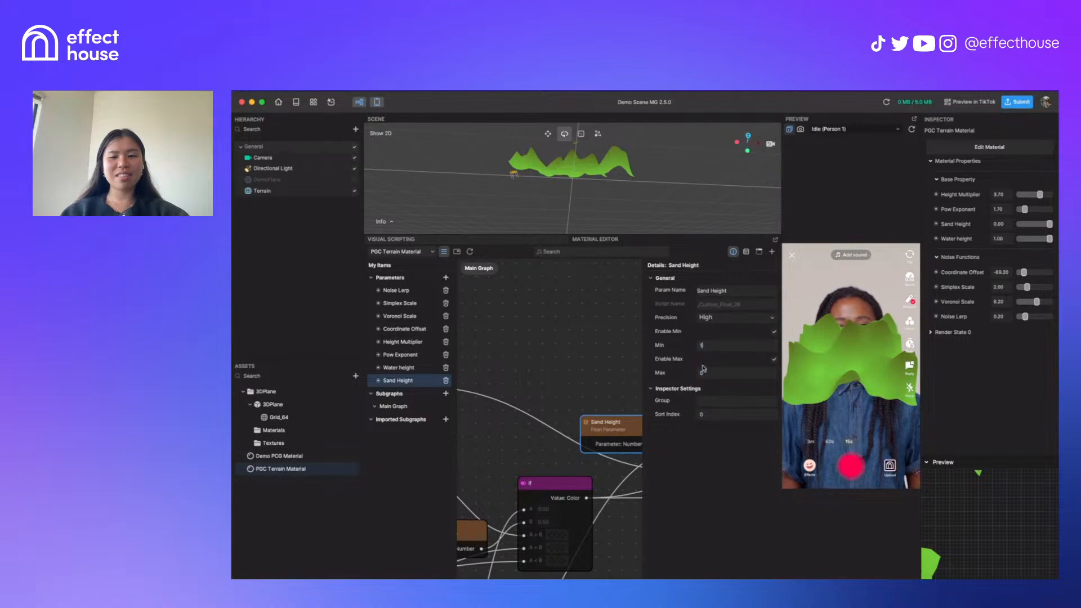
drag(706, 372, 649, 374)
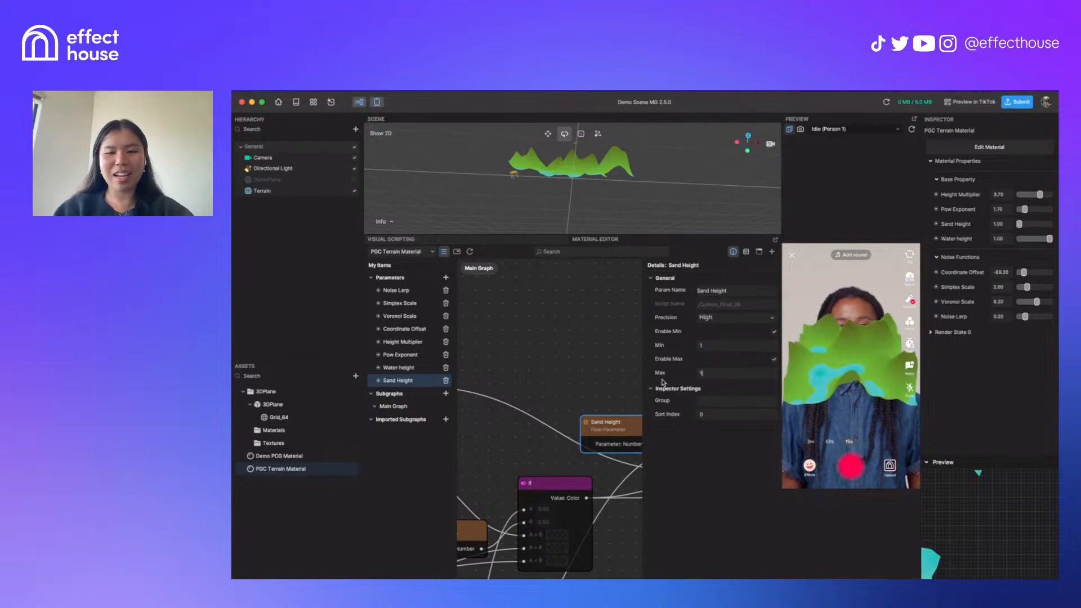
click(545, 374)
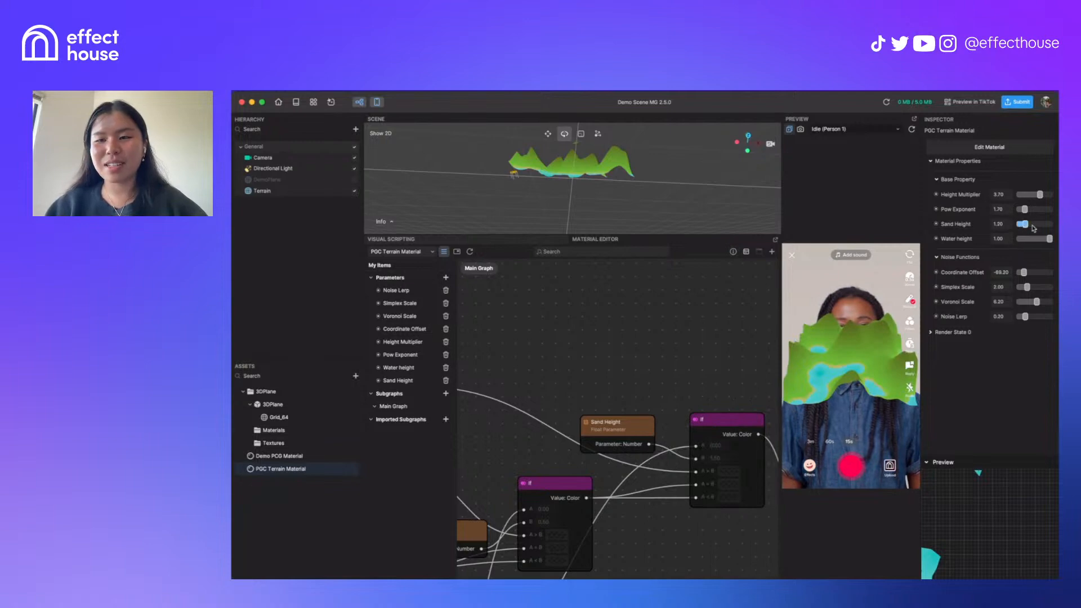
drag(1032, 226, 1058, 239)
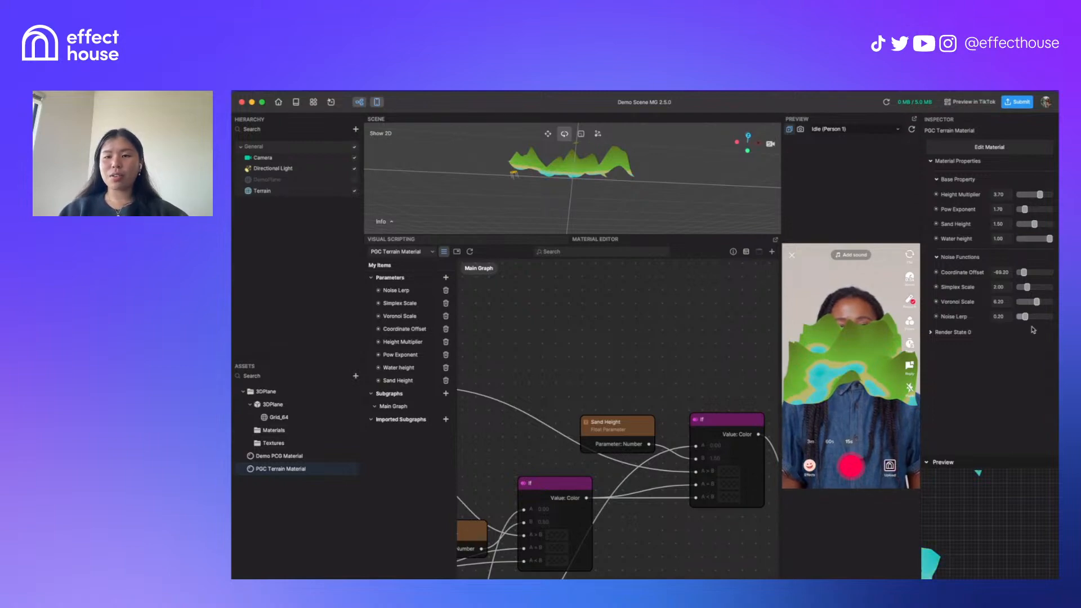
Add a Timer node in the empty area above the Noise Functions group
scroll(635, 378, down, 2)
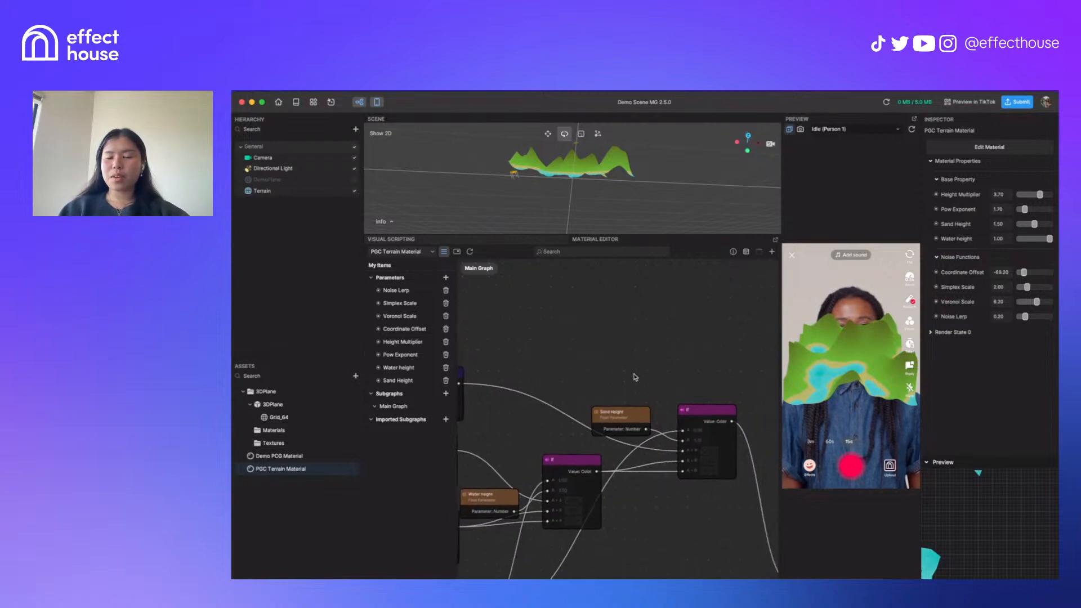
scroll(684, 378, down, 3)
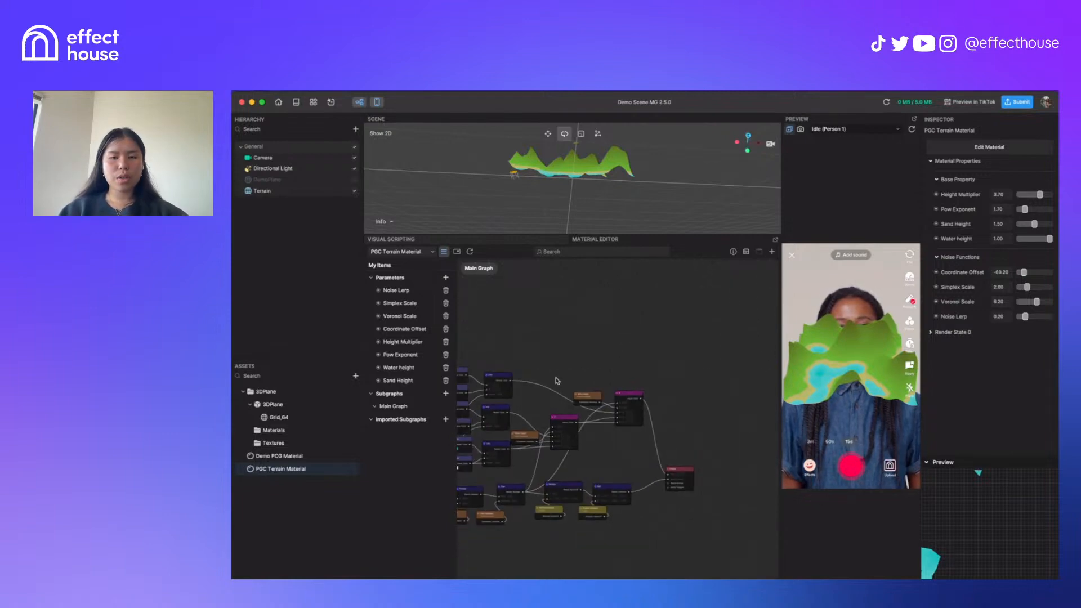
drag(474, 395, 666, 333)
drag(605, 348, 630, 323)
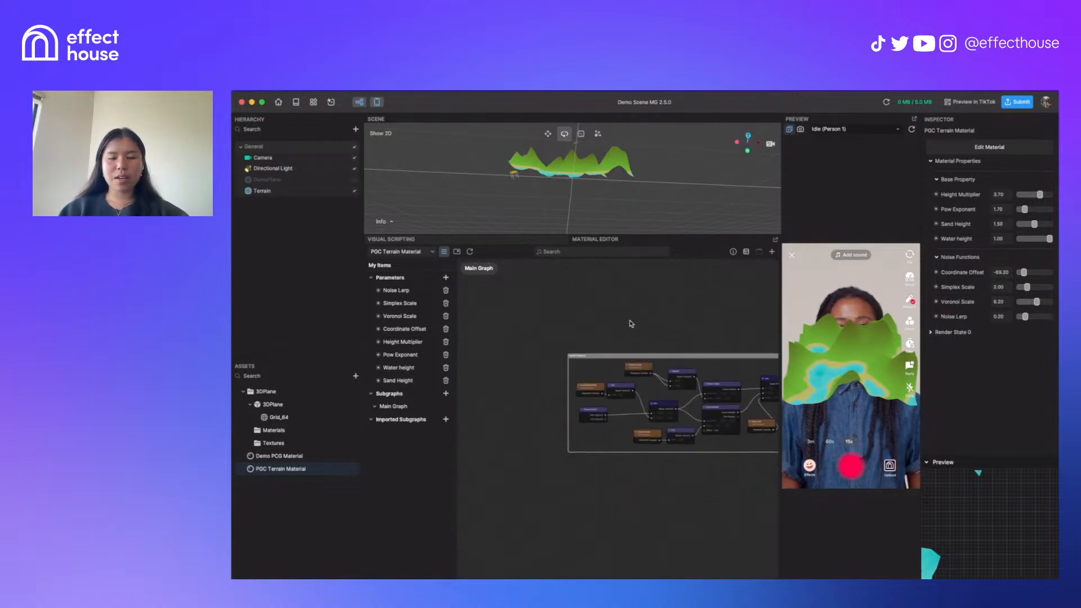
drag(688, 479, 521, 522)
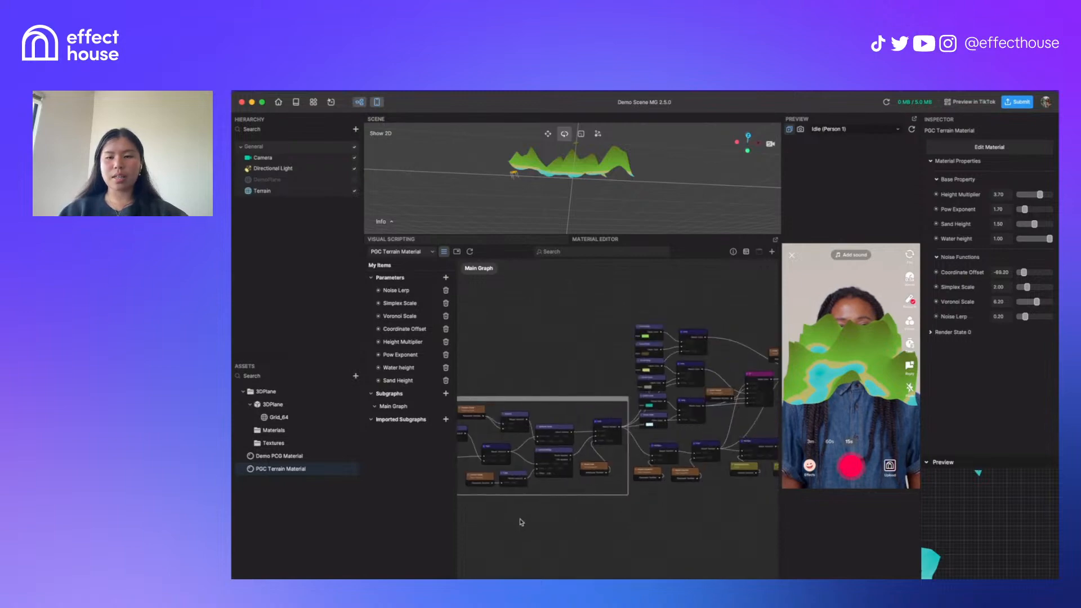
drag(534, 404, 504, 455)
scroll(572, 423, up, 5)
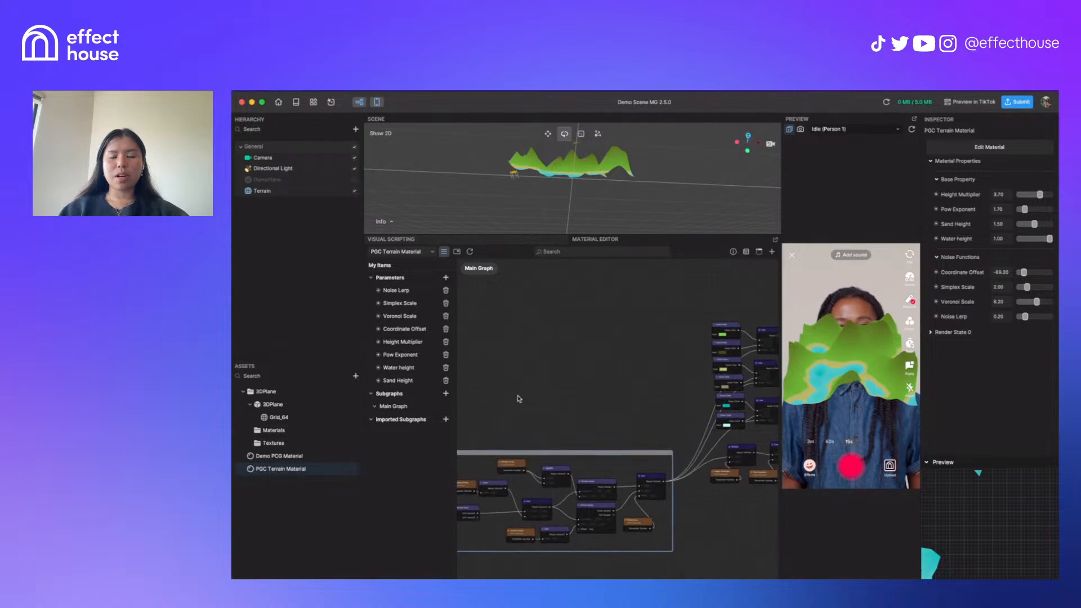
scroll(577, 399, right, 6)
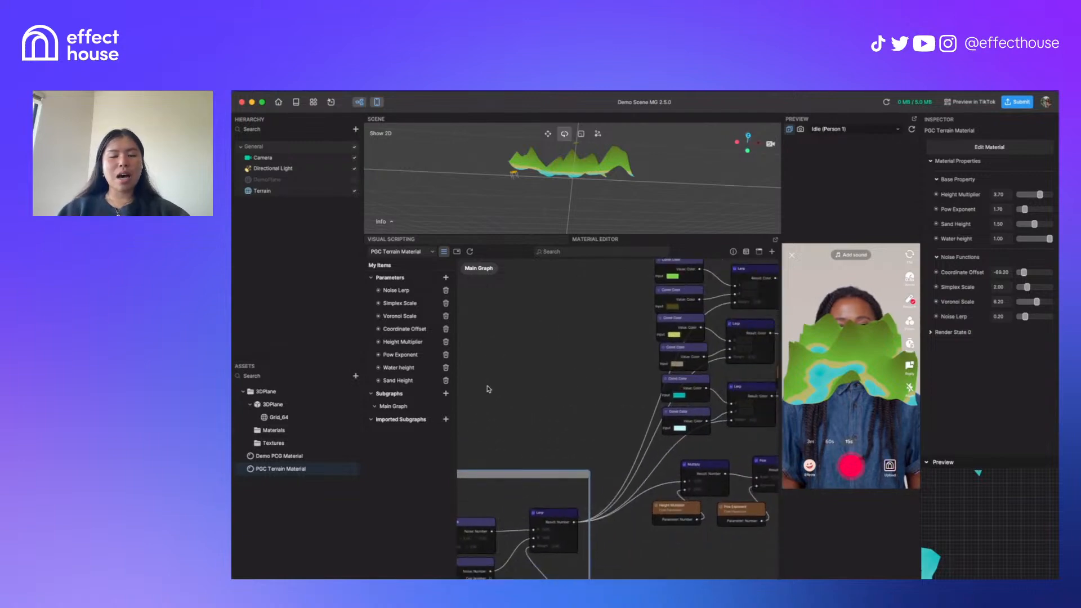
scroll(518, 377, left, 3)
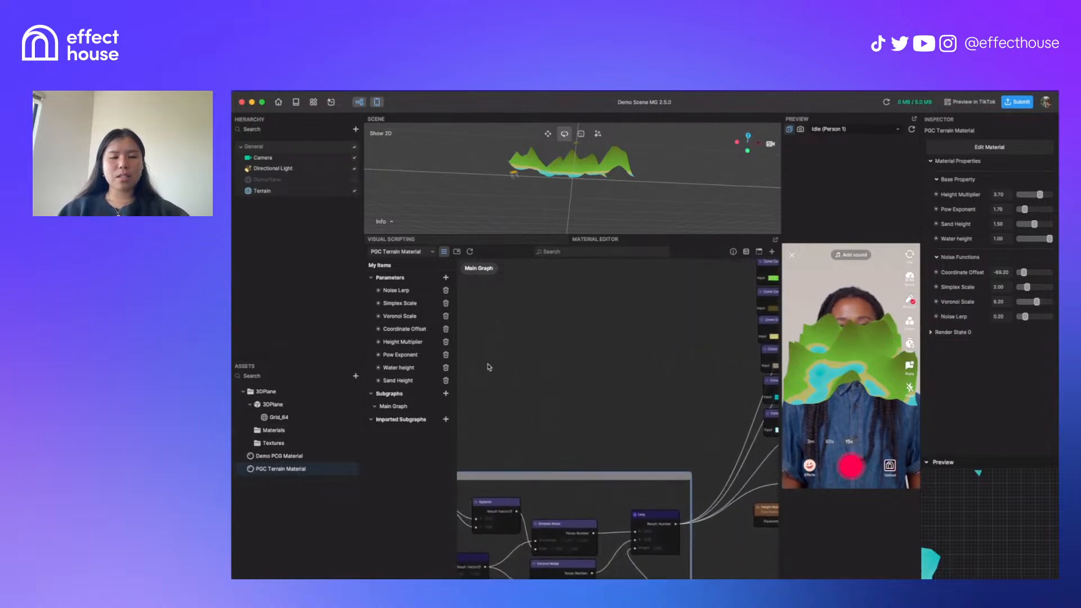
right_click(491, 369)
click(509, 373)
text(timer)
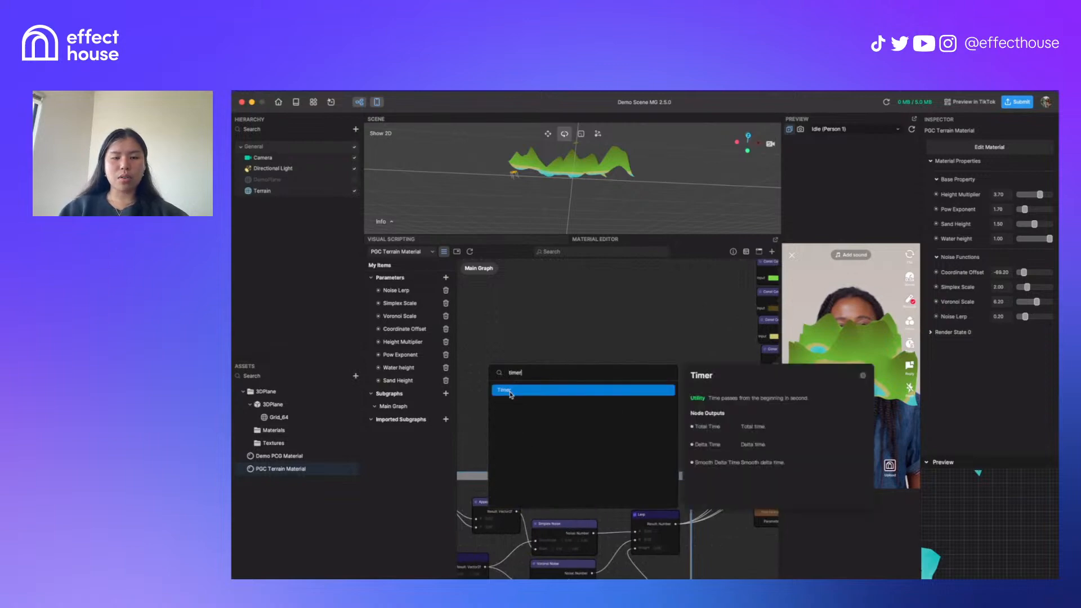
click(511, 389)
scroll(508, 373, up, 3)
scroll(519, 367, up, 1)
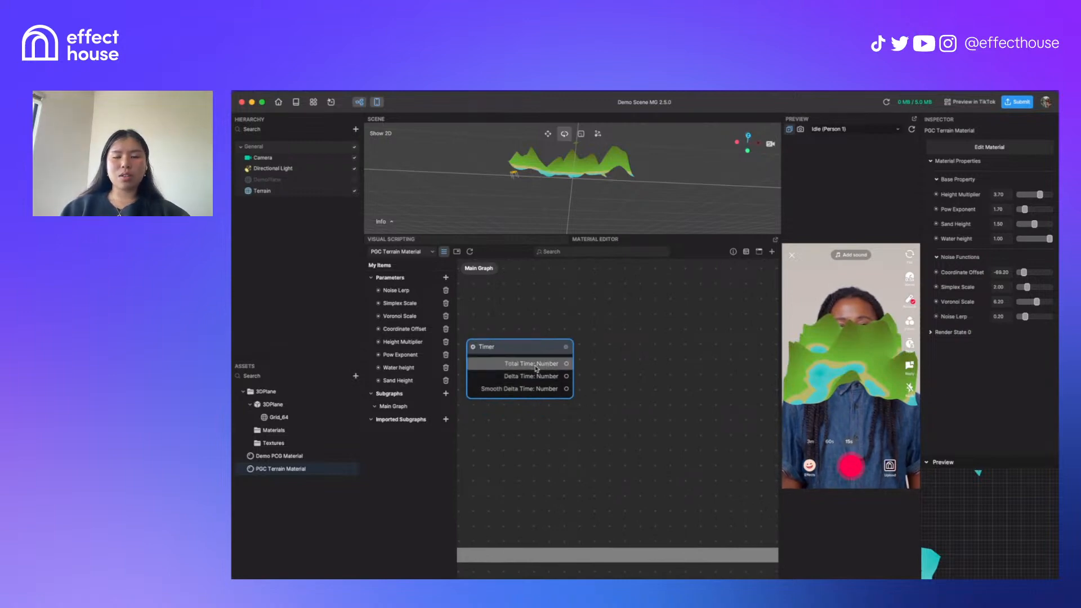
Add a Texture Coord node and place it directly below the Timer node
scroll(618, 439, down, 2)
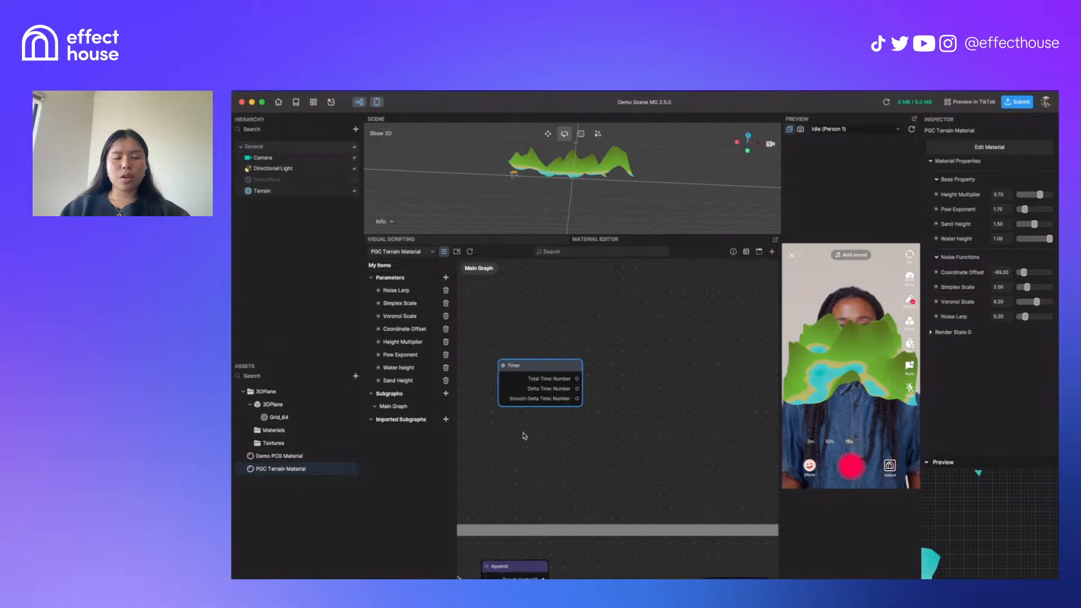
right_click(505, 432)
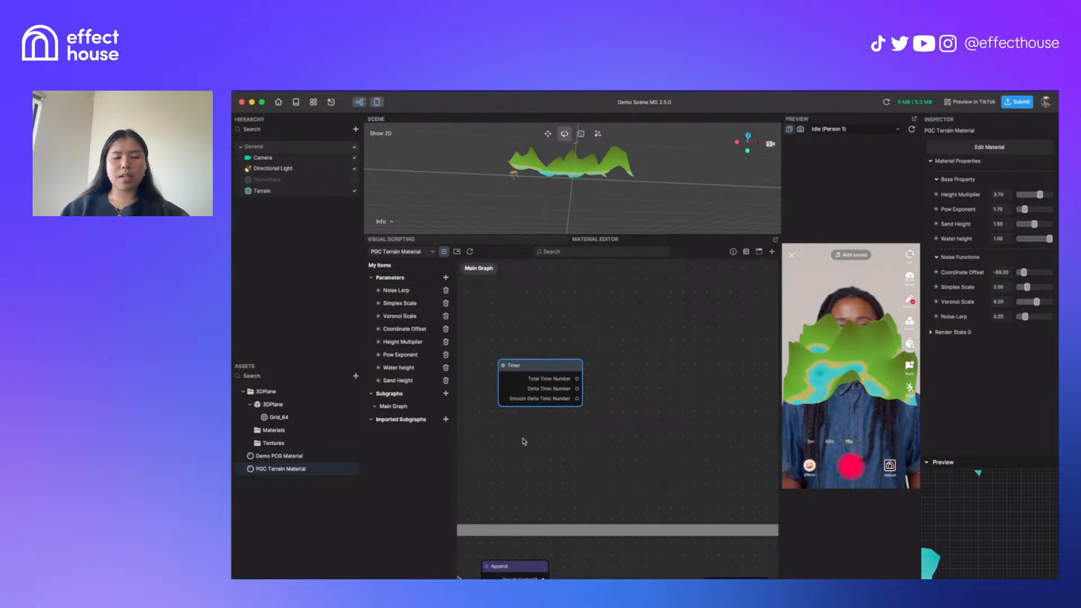
click(521, 438)
text(texture)
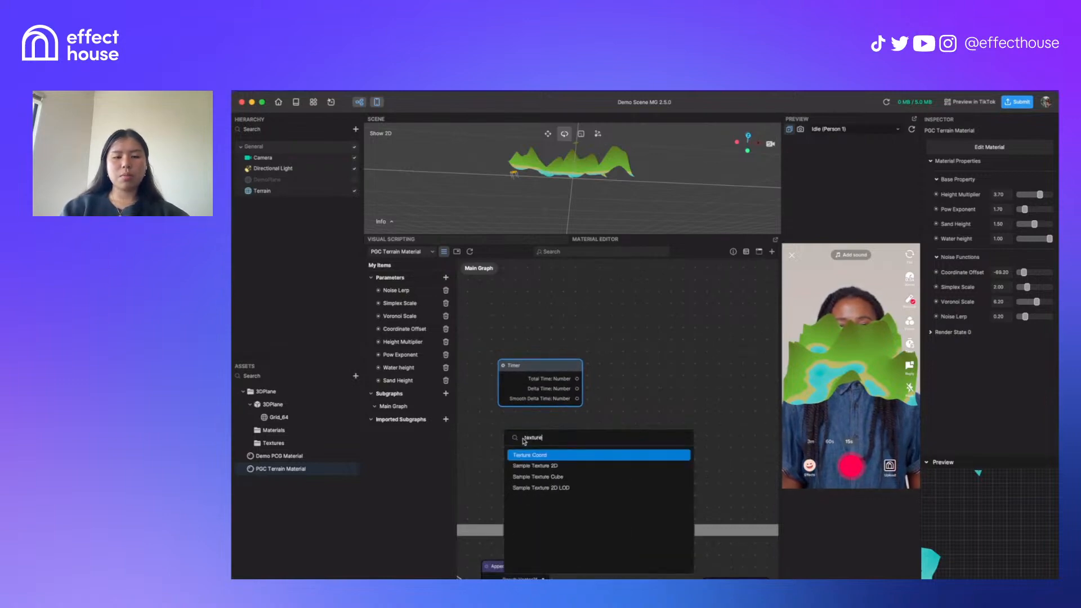
key(Return)
drag(539, 436, 540, 421)
Review how Coordinate Offset feeds the Noise Functions group, and change the material's Coordinate Offset to about -34
middle_drag(521, 482, 729, 380)
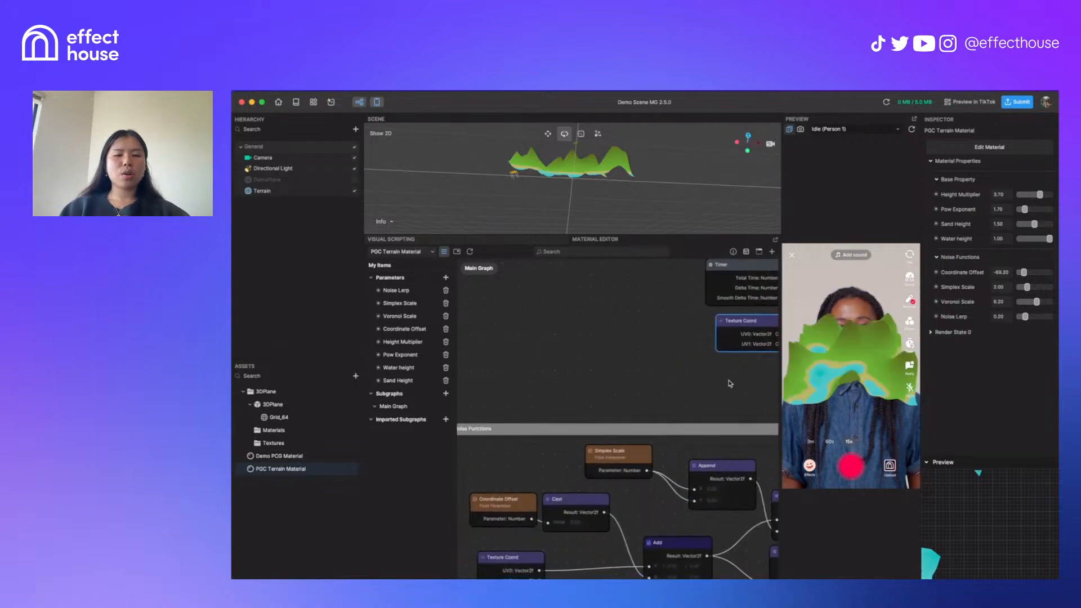
middle_drag(593, 414, 662, 343)
middle_drag(663, 455, 619, 428)
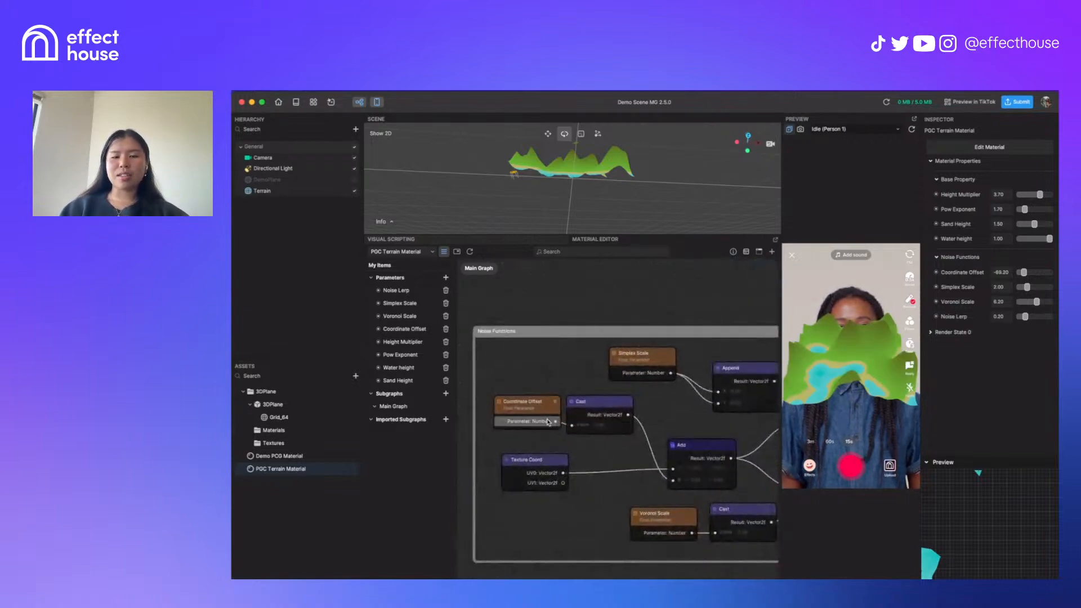
scroll(544, 421, up, 3)
middle_drag(594, 454, 569, 446)
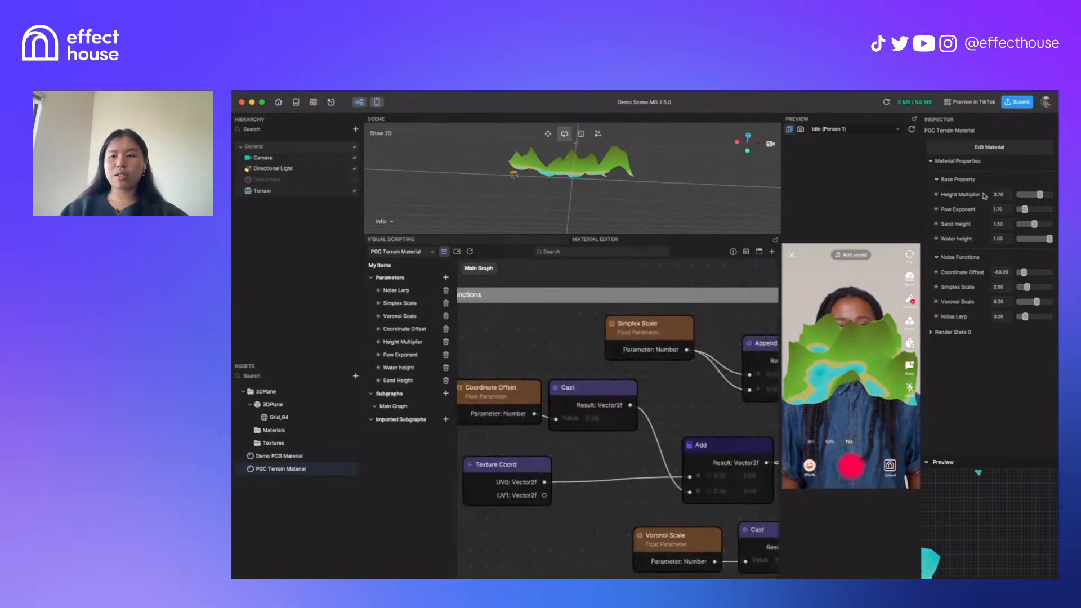
click(1028, 274)
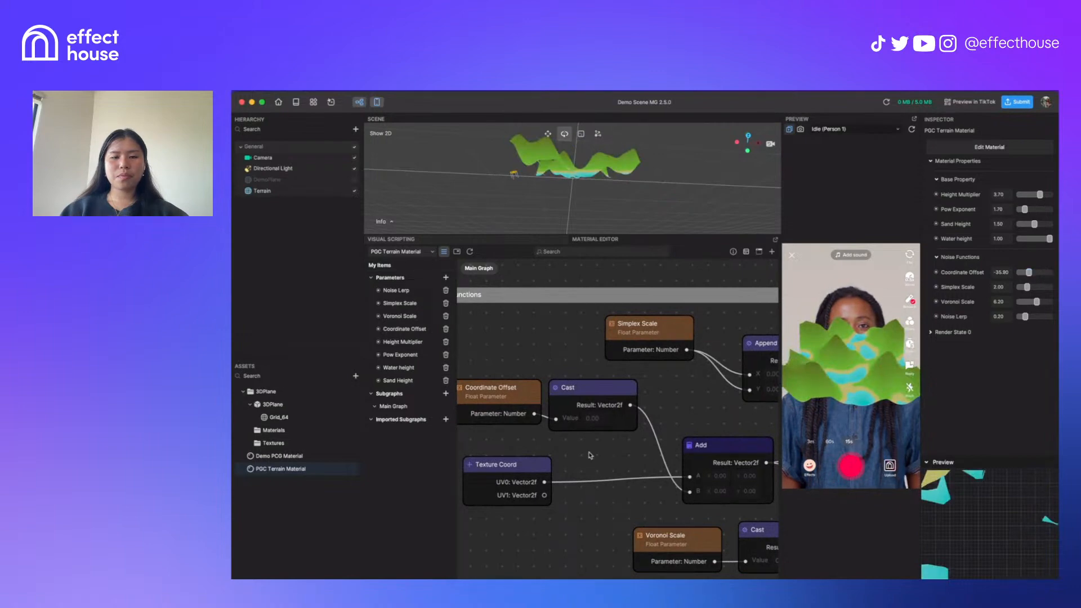
Create an Add node that combines the Timer's Total Time with the new Texture Coord's UV0
scroll(560, 468, down, 1)
scroll(641, 486, up, 5)
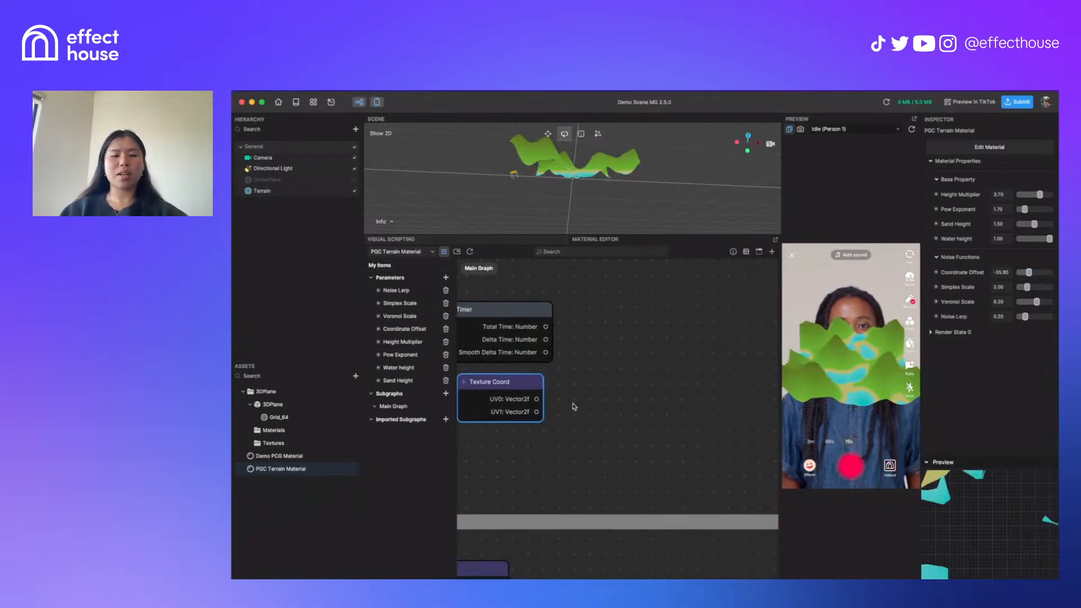
scroll(559, 406, left, 1)
drag(555, 327, 615, 370)
key(Return)
drag(508, 393, 607, 412)
scroll(550, 340, right, 5)
middle_drag(550, 341, 597, 340)
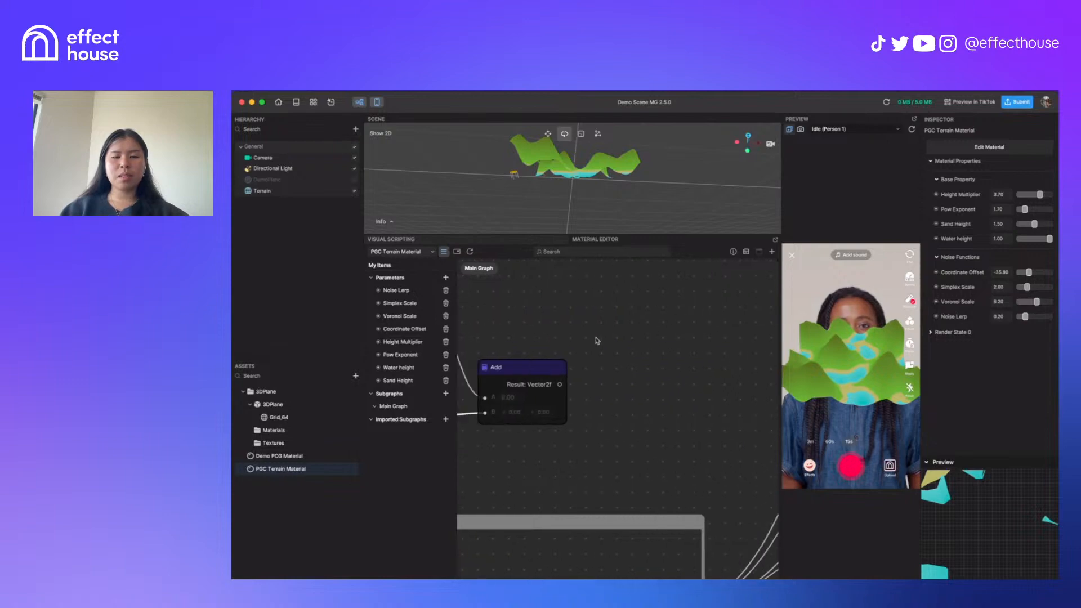
Add a Voronoi Noise node after the new Add node, above the Noise Functions group
scroll(597, 341, down, 2)
right_click(628, 325)
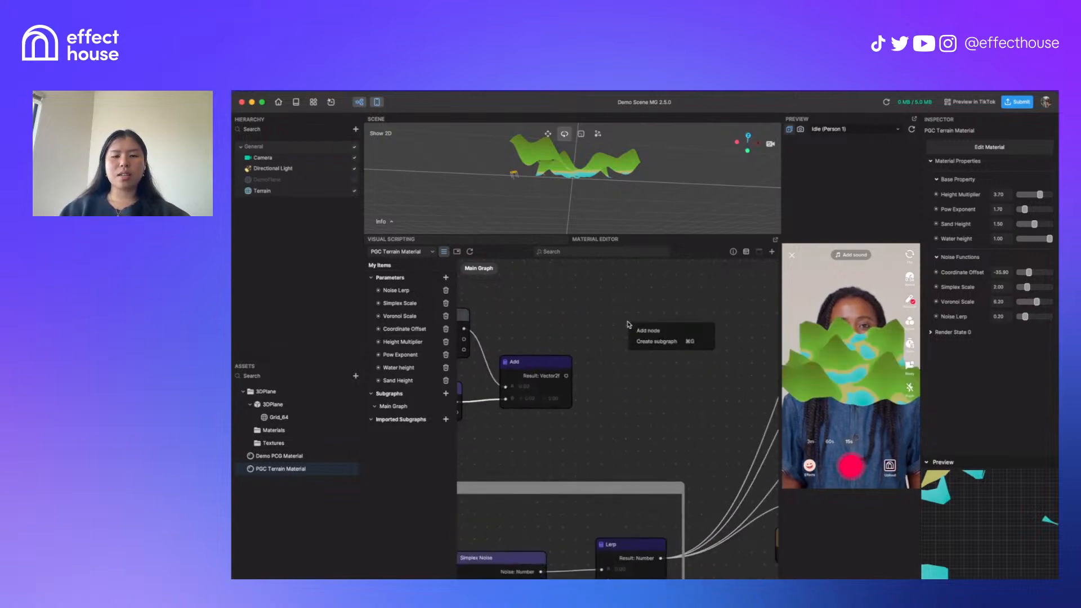
click(640, 331)
text(vor)
key(Return)
drag(650, 332, 632, 347)
drag(565, 375, 569, 380)
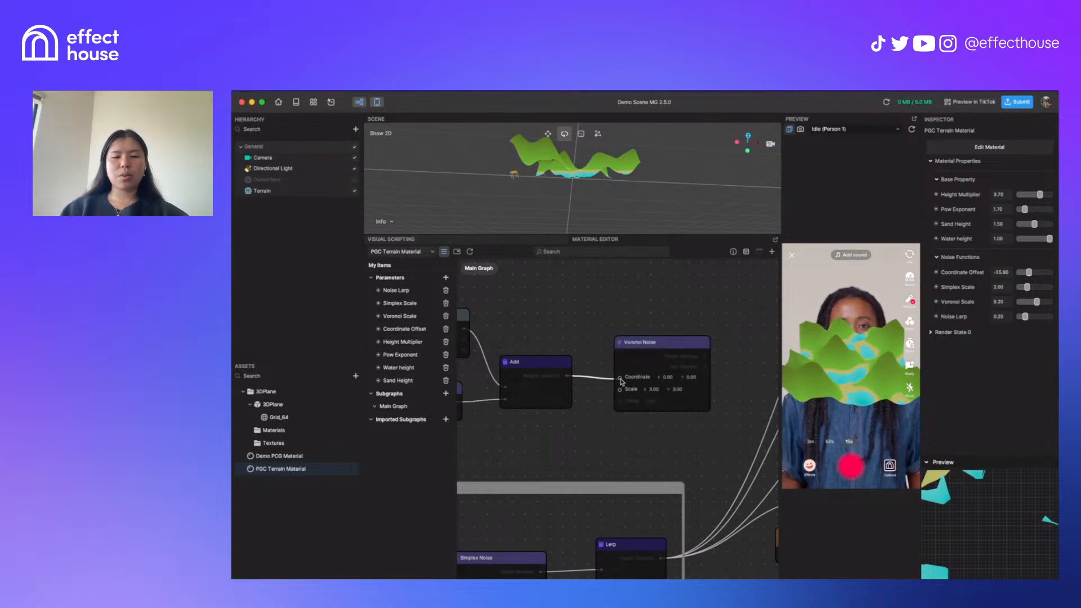
drag(622, 381, 621, 408)
scroll(648, 416, left, 5)
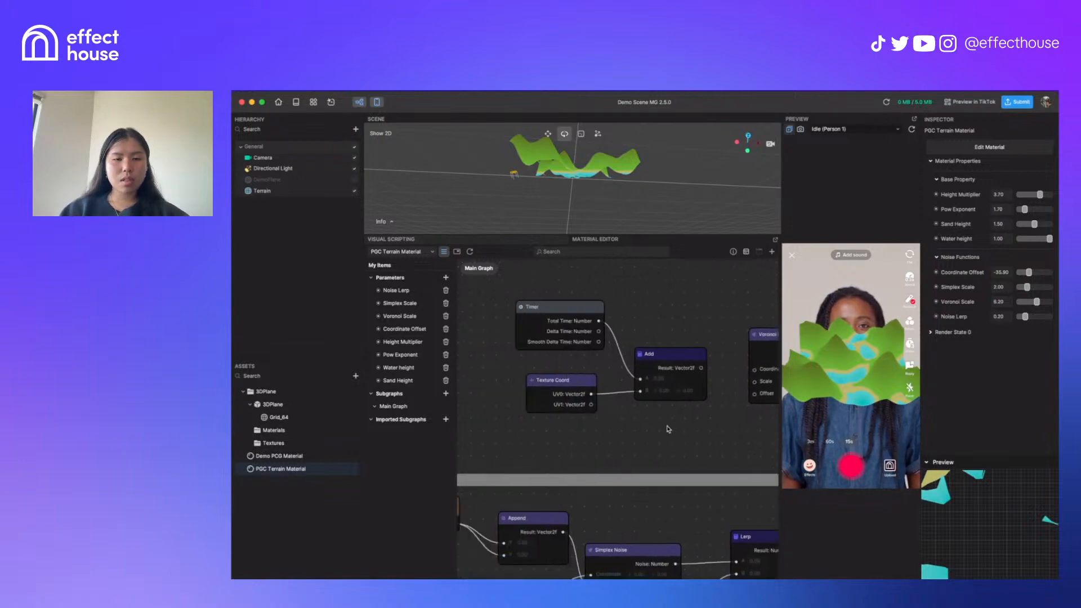
scroll(616, 367, right, 3)
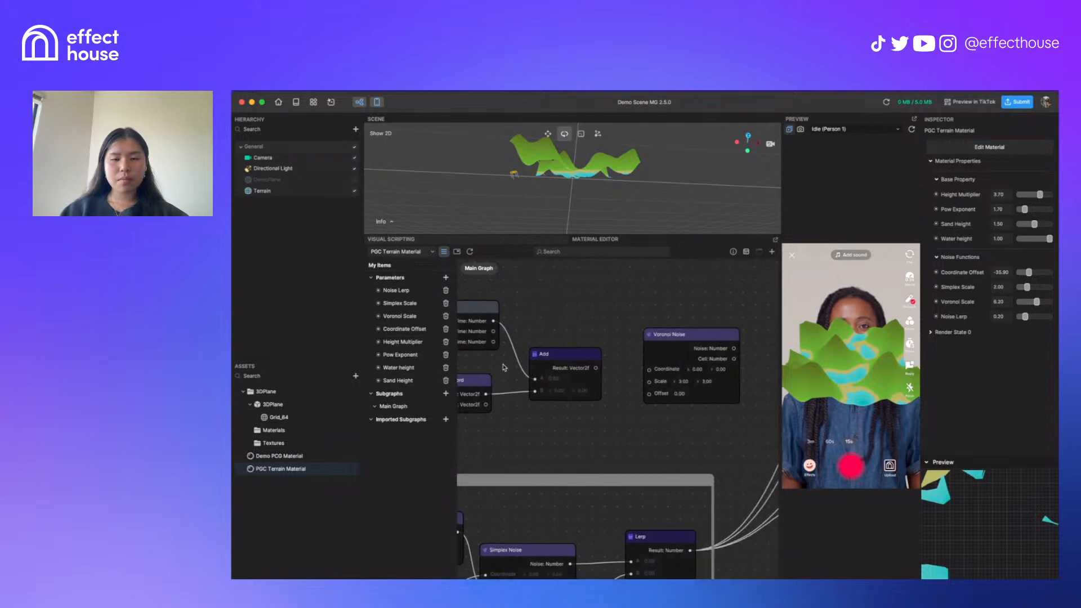
Reroute the new Texture Coord's UV0 from the Add node to the Voronoi Noise Coordinate, and rearrange the Texture Coord, Timer and Add nodes
click(592, 357)
click(520, 381)
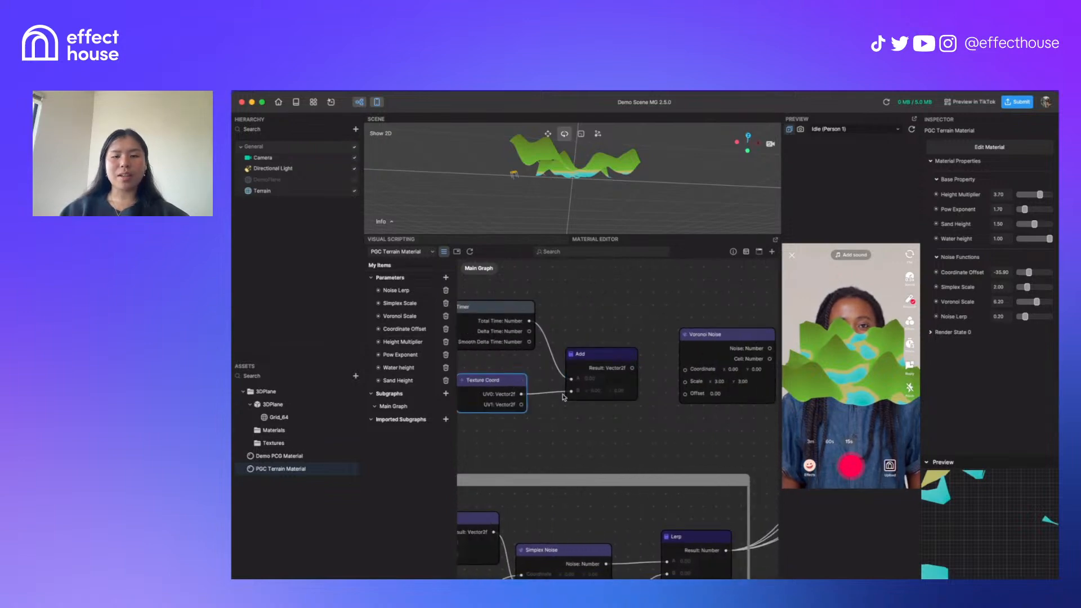
drag(571, 391, 685, 368)
click(546, 419)
drag(485, 306, 472, 379)
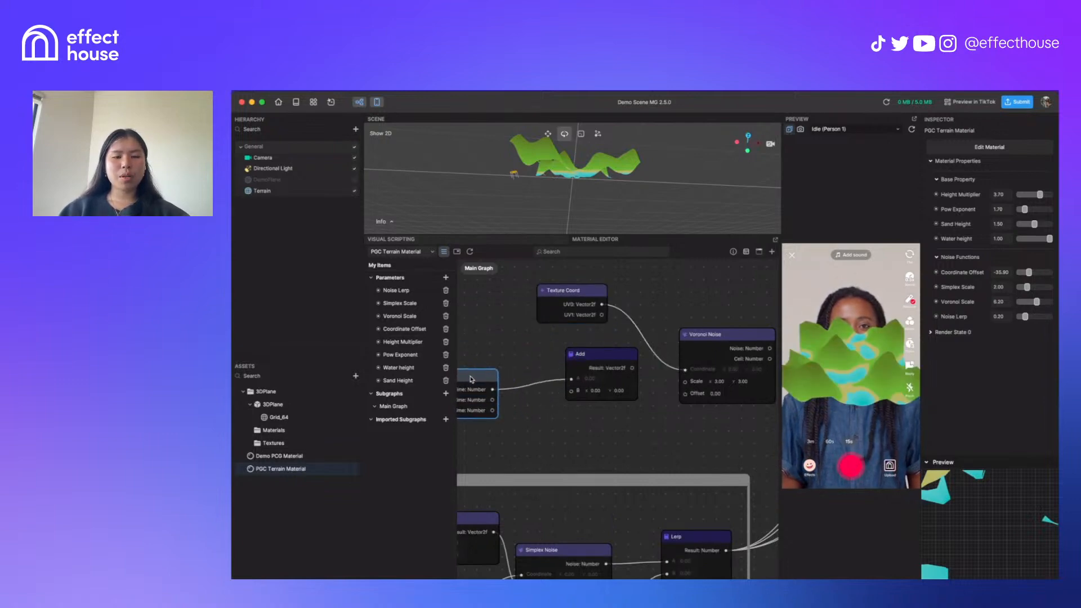
drag(625, 360, 582, 361)
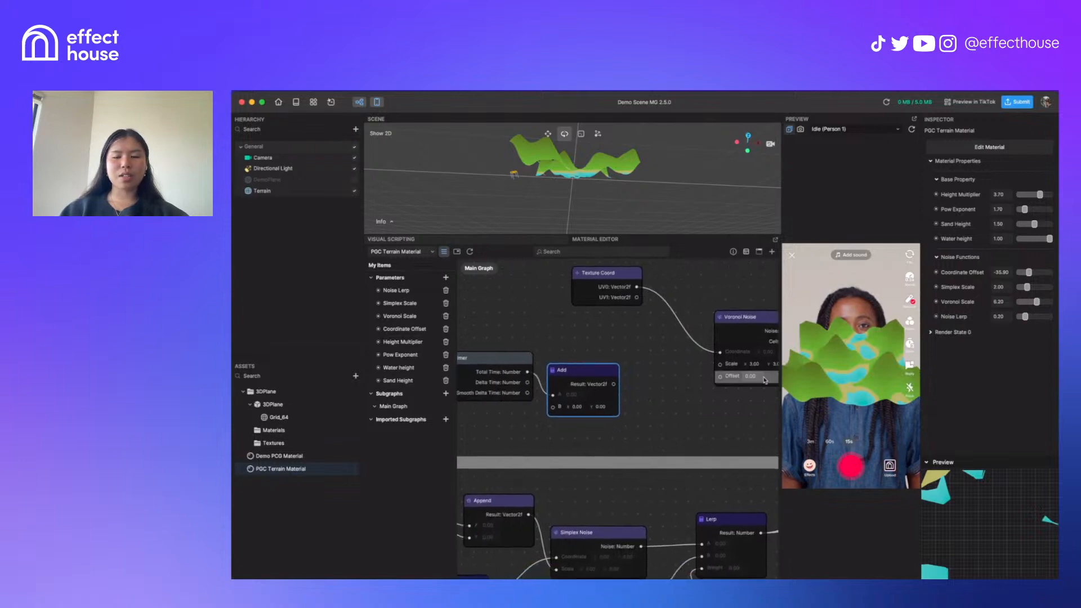
scroll(717, 458, down, 2)
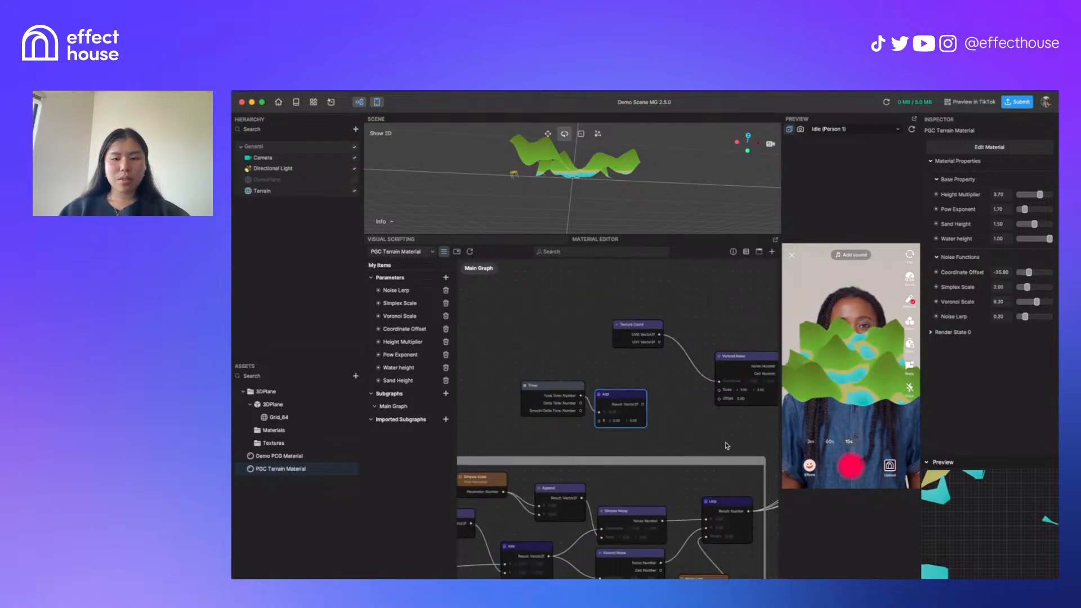
scroll(727, 445, down, 4)
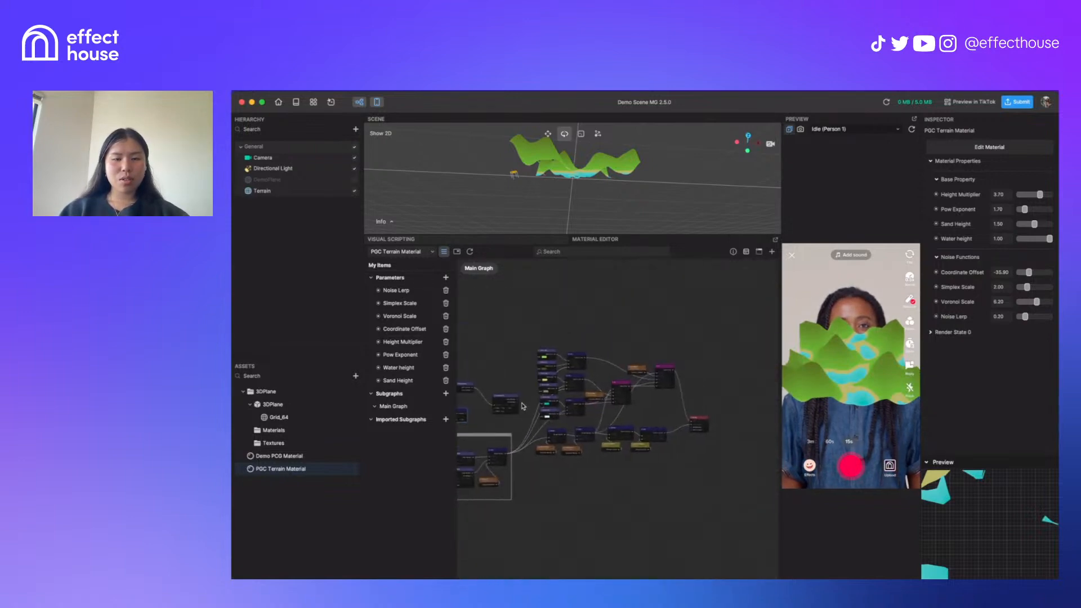
Connect the new Voronoi Noise's Cell output to the Shader's color input, and disconnect the Add result from the Shader's position input
scroll(518, 407, up, 5)
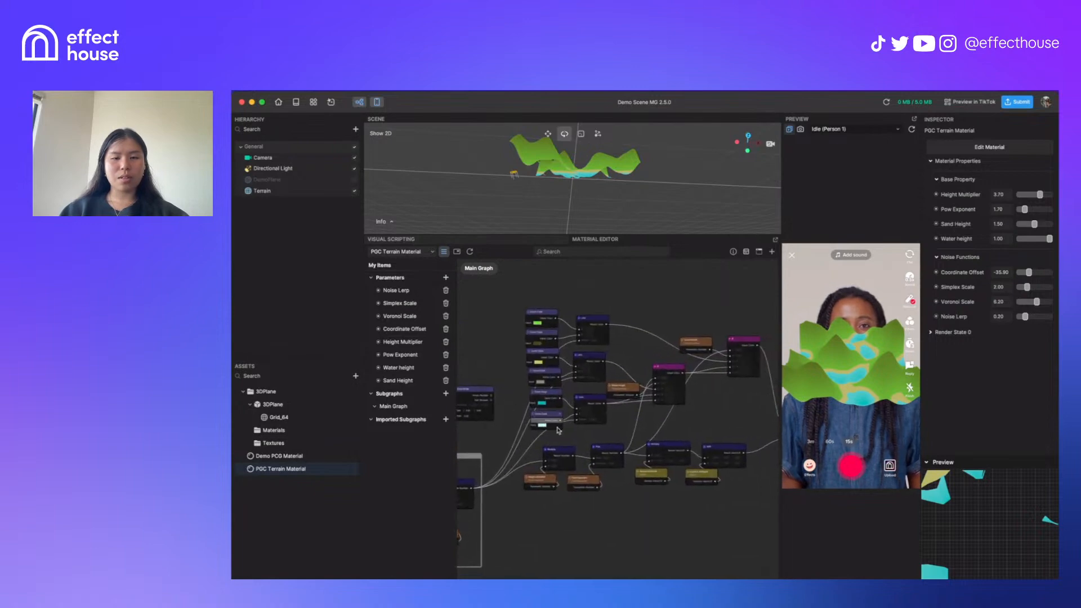
scroll(558, 430, down, 2)
drag(505, 405, 752, 437)
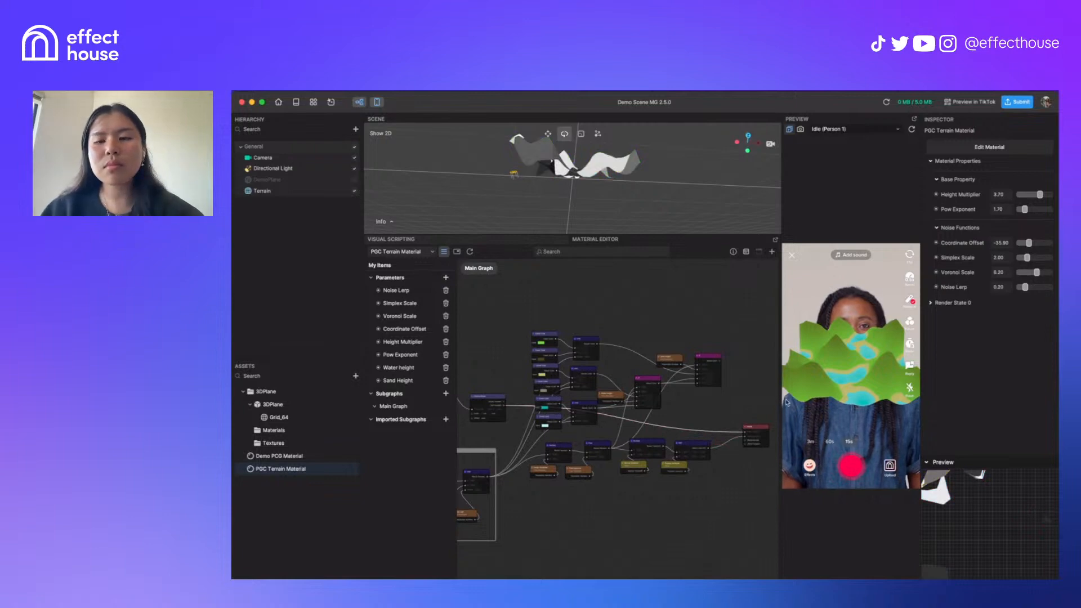
scroll(739, 440, up, 3)
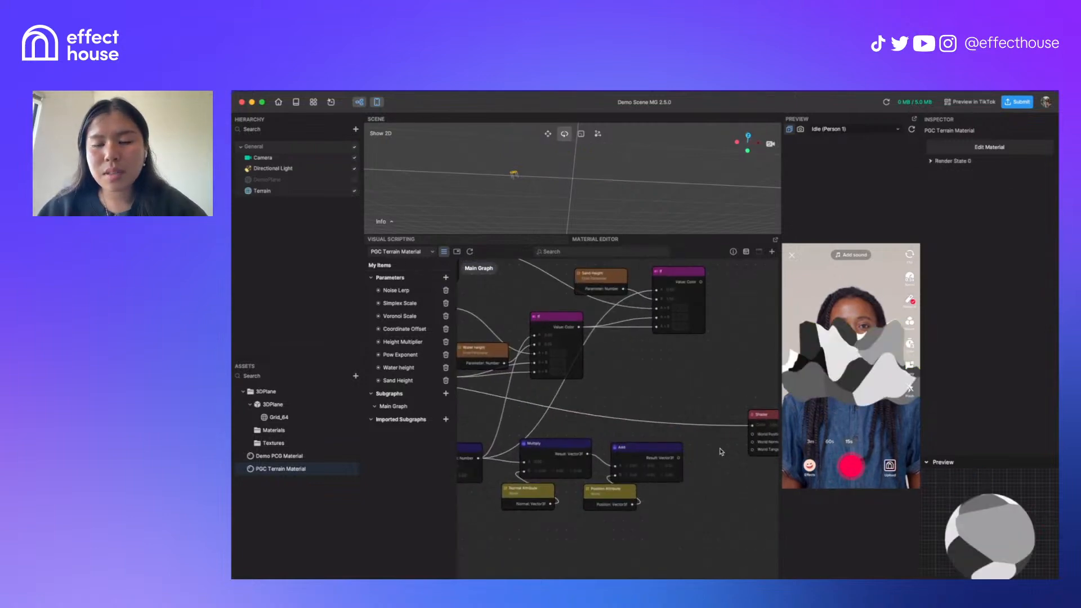
scroll(641, 434, down, 3)
scroll(598, 438, left, 3)
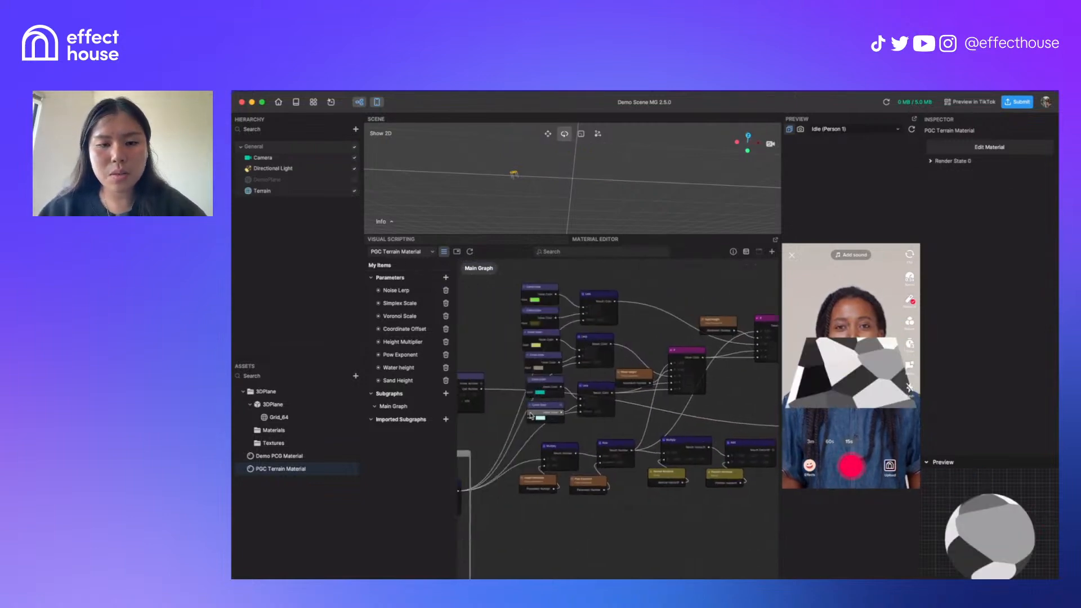
Reconnect the upper Voronoi Noise's Cell output to the Shader's color input to preview the cell pattern on the flat plane
scroll(504, 407, down, 2)
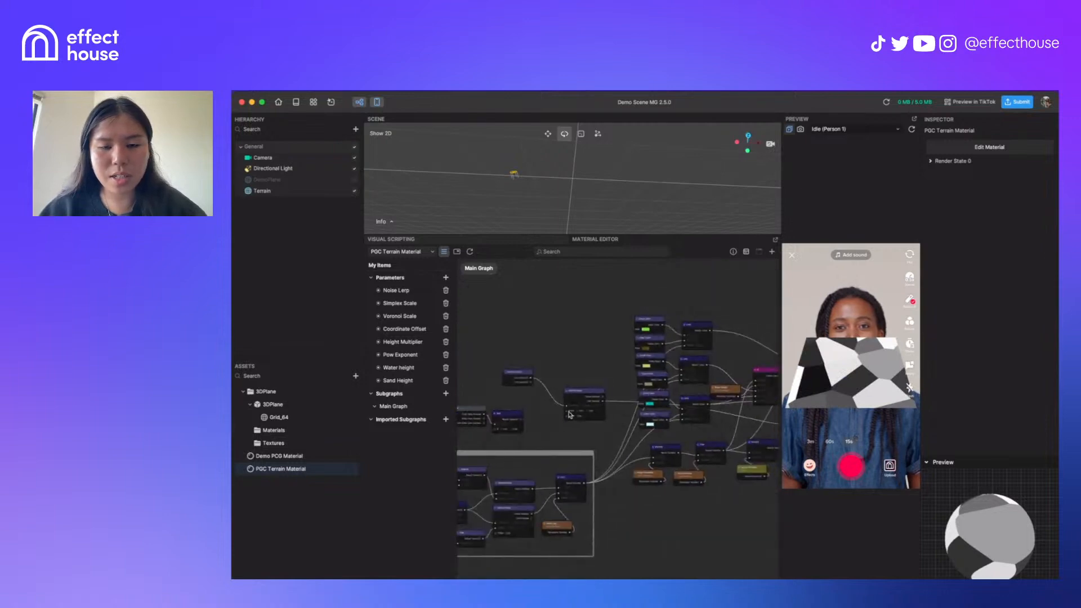
mouse_move(773, 416)
mouse_down()
mouse_move(736, 413)
mouse_move(755, 420)
mouse_up()
click(751, 418)
drag(601, 392, 775, 413)
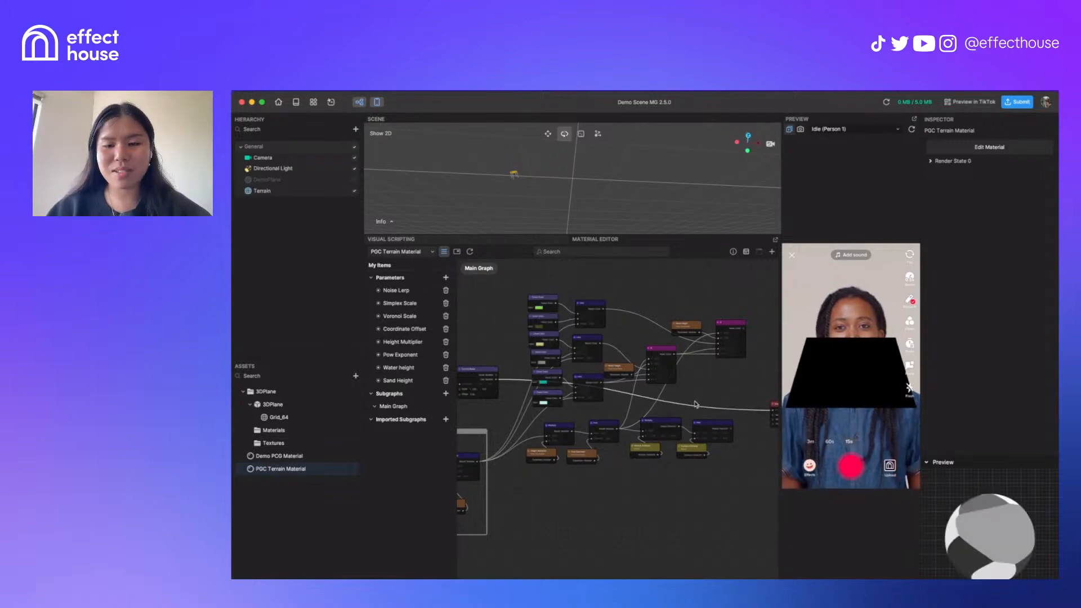
scroll(473, 382, up, 5)
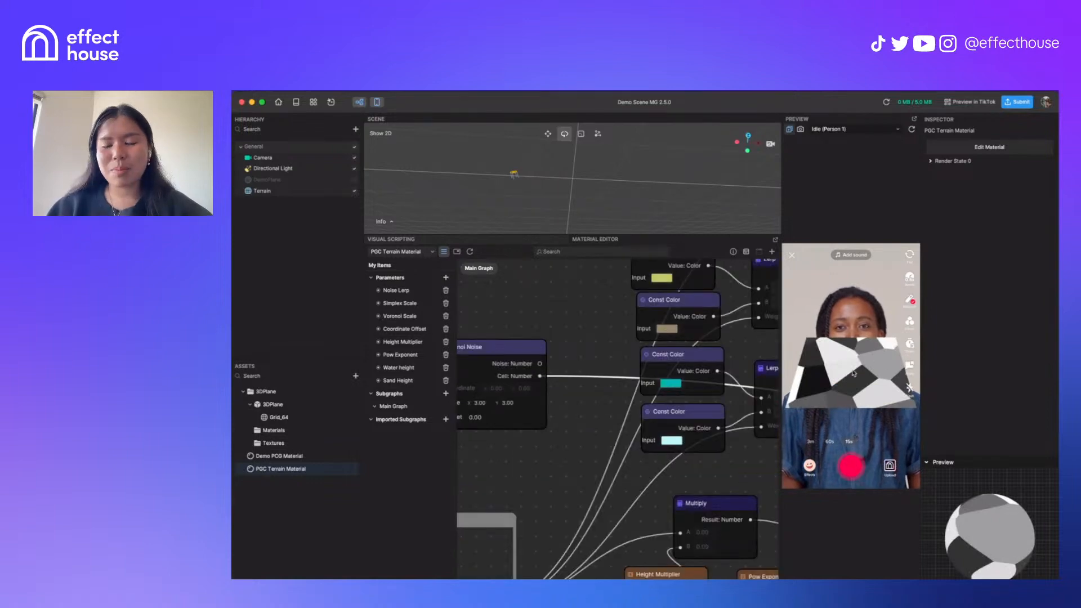
scroll(605, 393, down, 5)
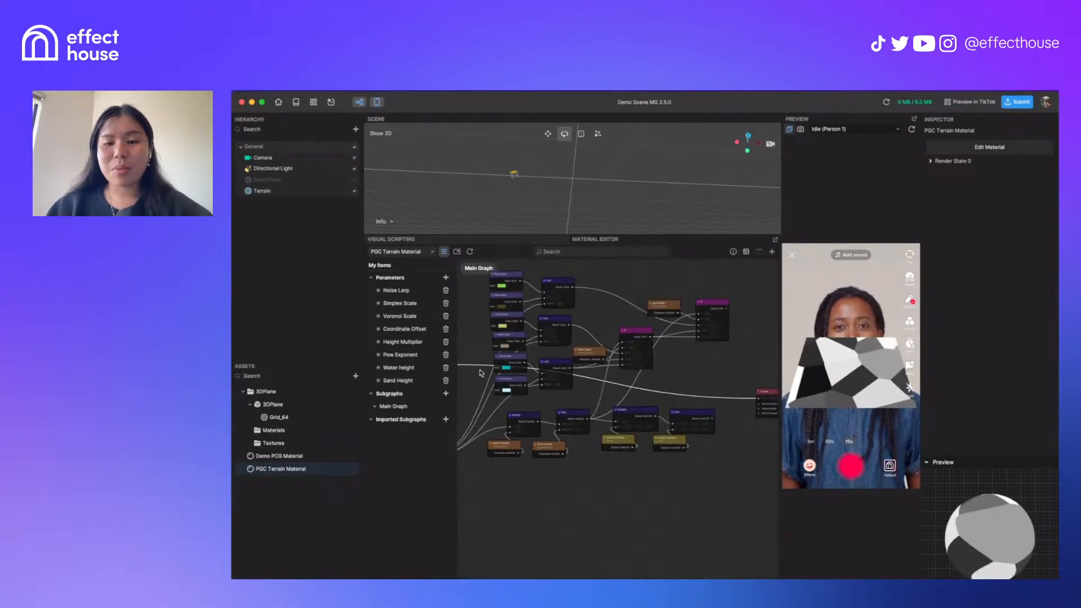
Connect the upper Voronoi Noise's Noise output to the Shader's color input, and move the Shader node clear of the other nodes
scroll(505, 374, right, 1)
drag(774, 401, 678, 381)
scroll(670, 379, left, 2)
drag(501, 364, 736, 381)
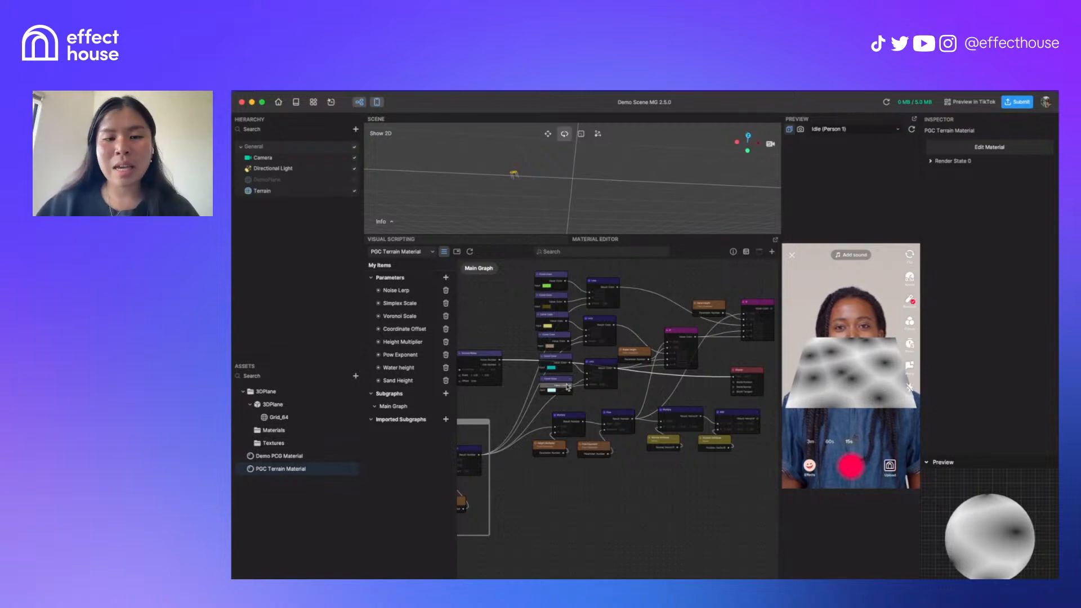
scroll(558, 387, left, 3)
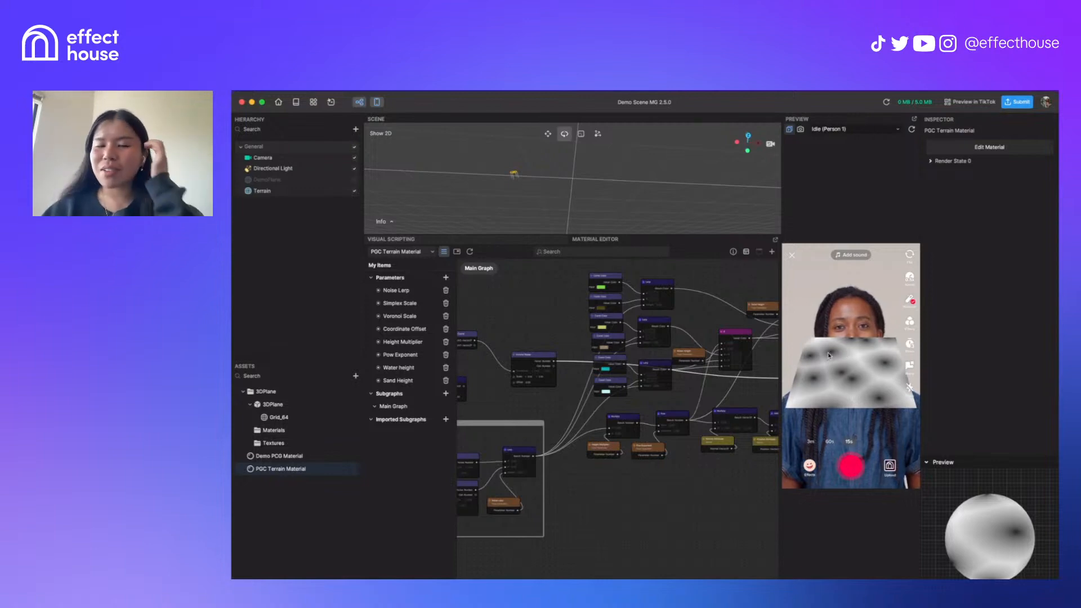
scroll(596, 395, right, 4)
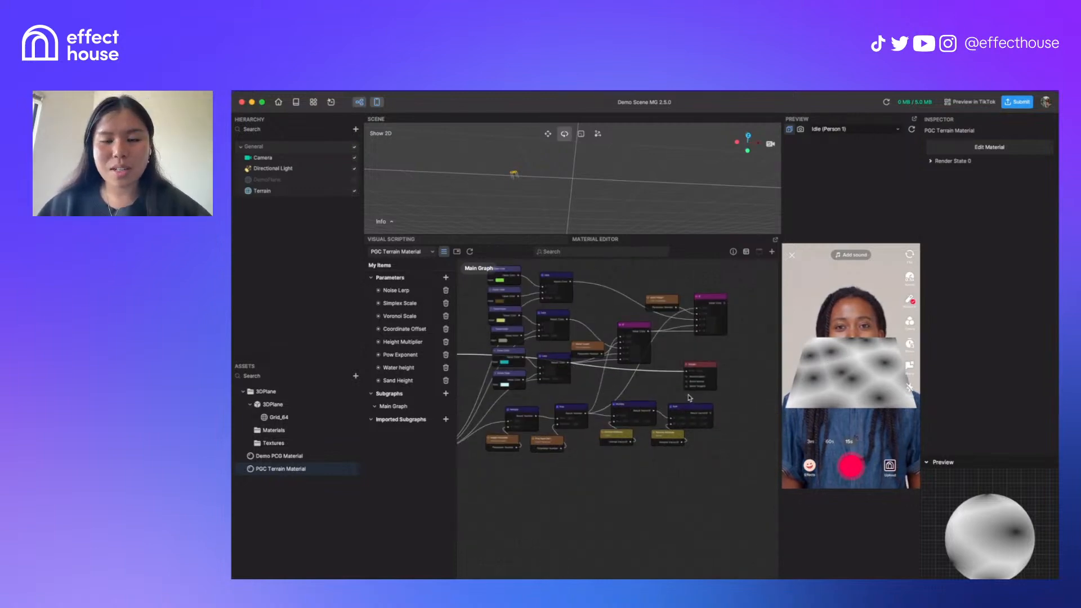
scroll(690, 398, right, 5)
drag(565, 365, 669, 365)
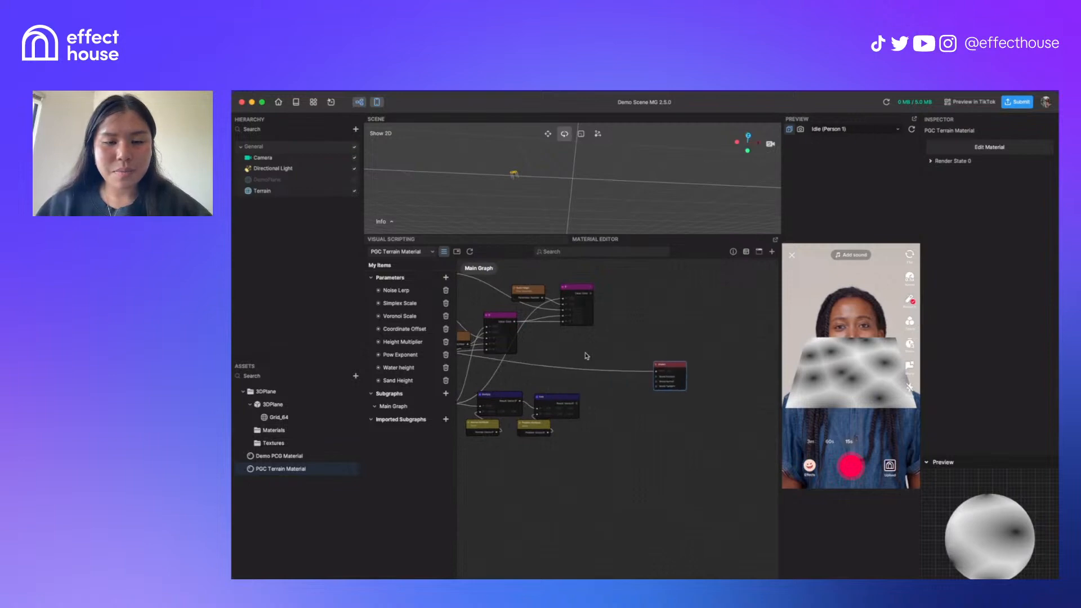
Examine the upper Voronoi Noise setup alongside the terrain's Height Multiplier and Pow Exponent nodes
scroll(587, 356, left, 5)
scroll(561, 389, left, 2)
scroll(657, 396, up, 5)
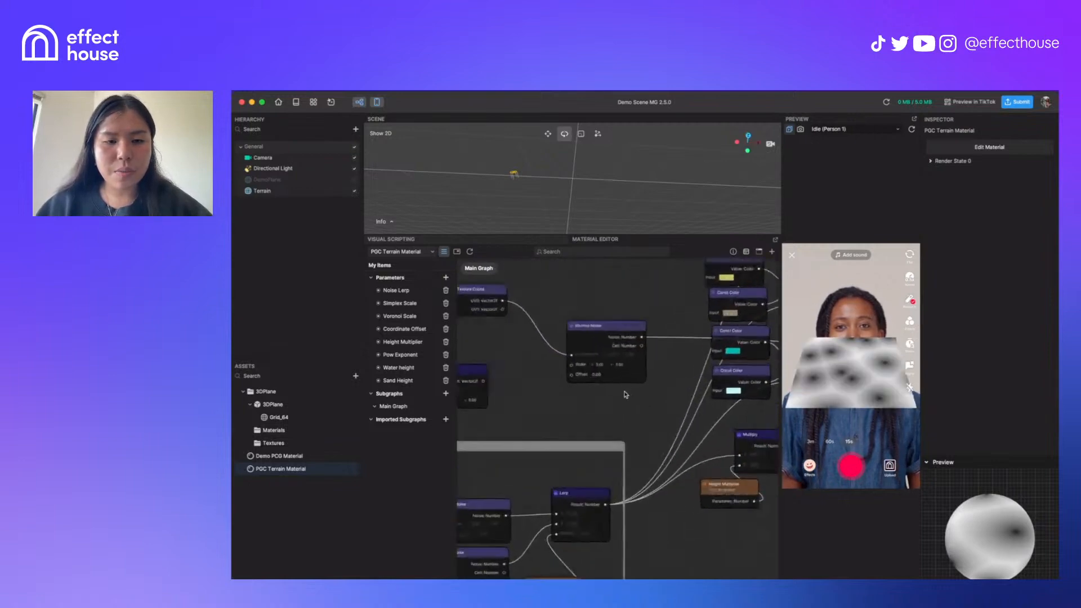
drag(511, 357, 602, 378)
click(596, 365)
scroll(596, 394, right, 3)
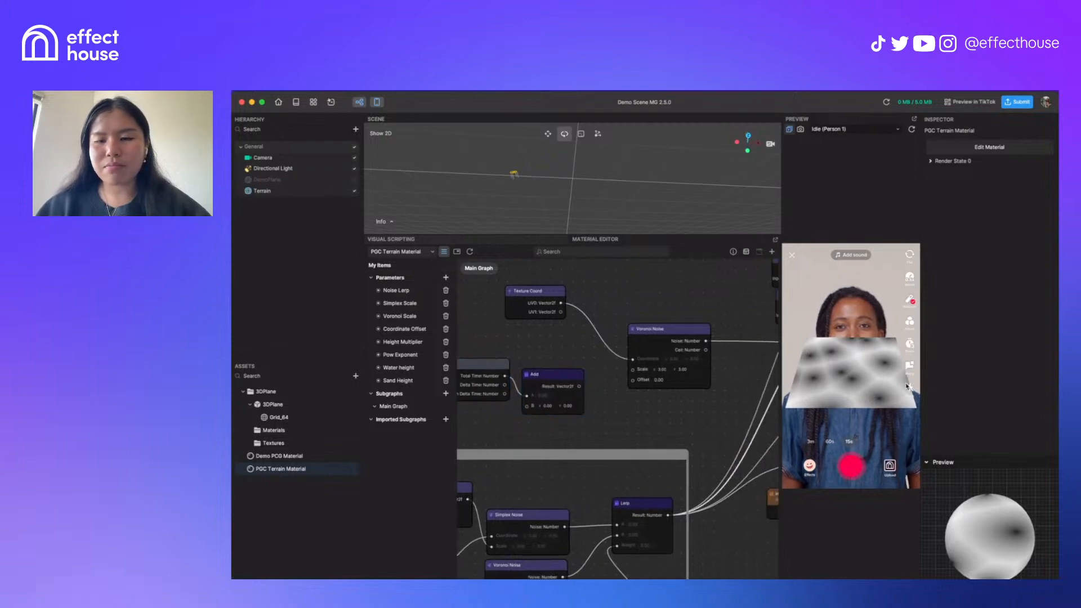
scroll(584, 401, right, 1)
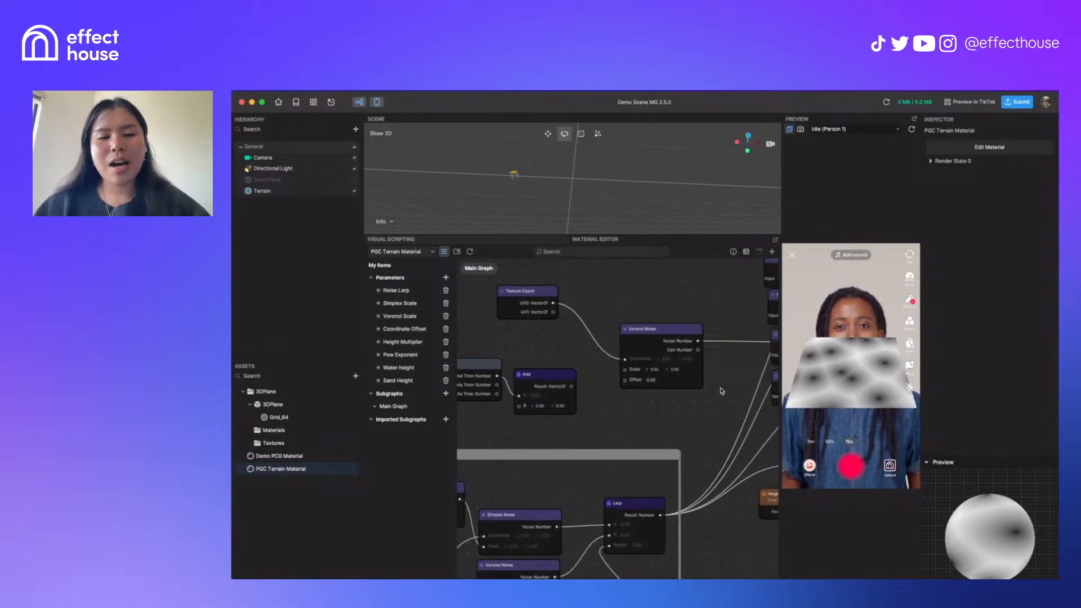
scroll(652, 418, right, 10)
scroll(652, 417, down, 5)
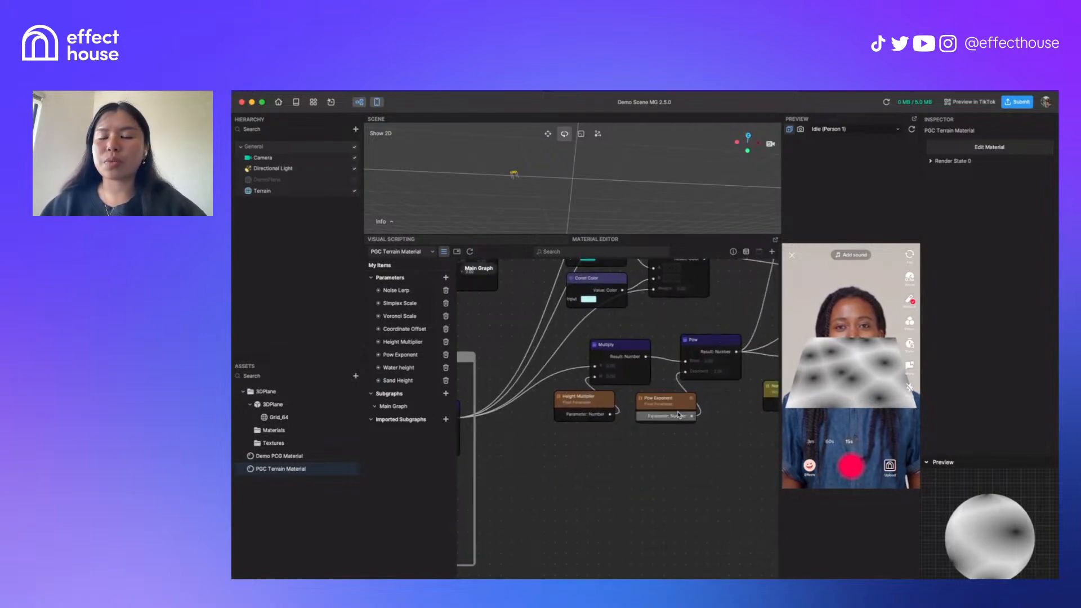
scroll(727, 447, left, 8)
scroll(728, 447, up, 4)
scroll(727, 447, left, 1)
scroll(728, 447, up, 1)
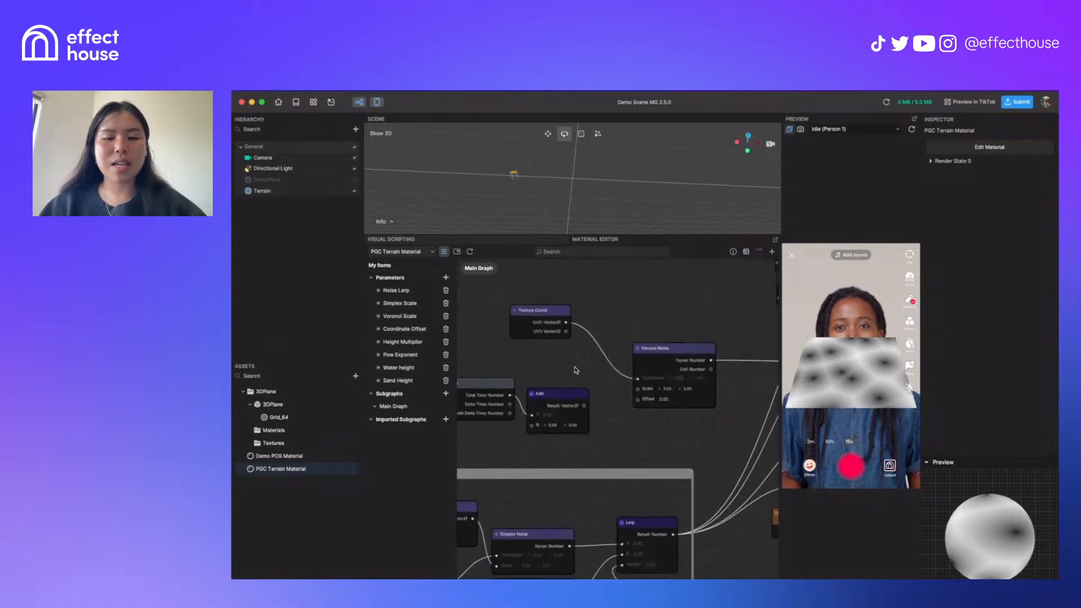
Reposition the Texture Coord and upper Voronoi Noise nodes, and create a Pow node whose Base takes the Noise output
drag(544, 313, 472, 314)
drag(671, 352, 644, 350)
middle_drag(726, 403, 643, 416)
drag(600, 372, 640, 403)
text(pow)
key(Return)
click(666, 441)
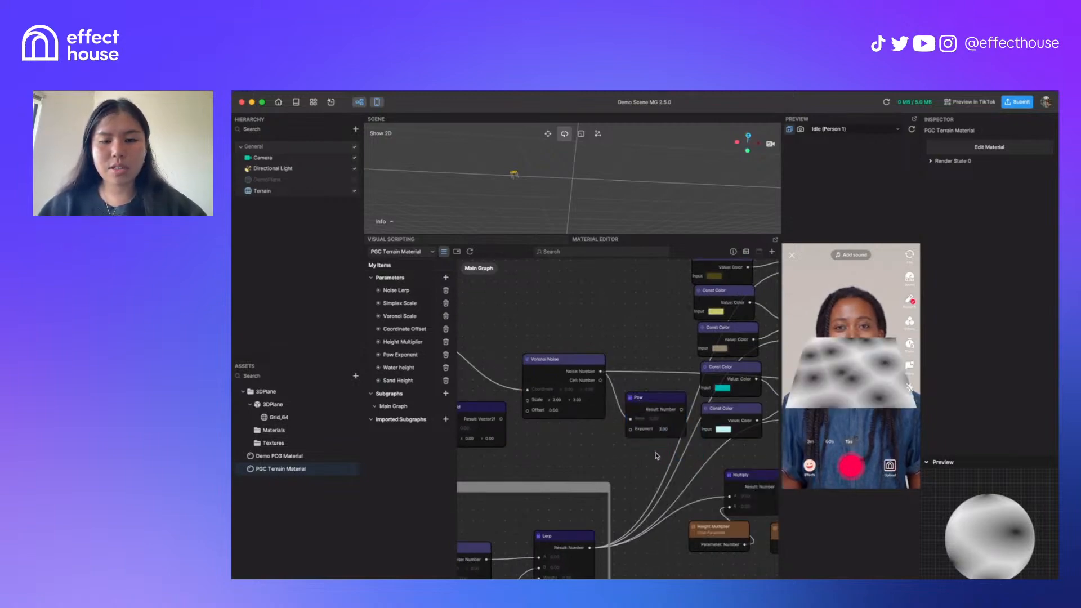
Move the Const Color, Lerp and If node cluster upward, clear of the new Pow node
scroll(656, 448, down, 3)
scroll(647, 456, down, 3)
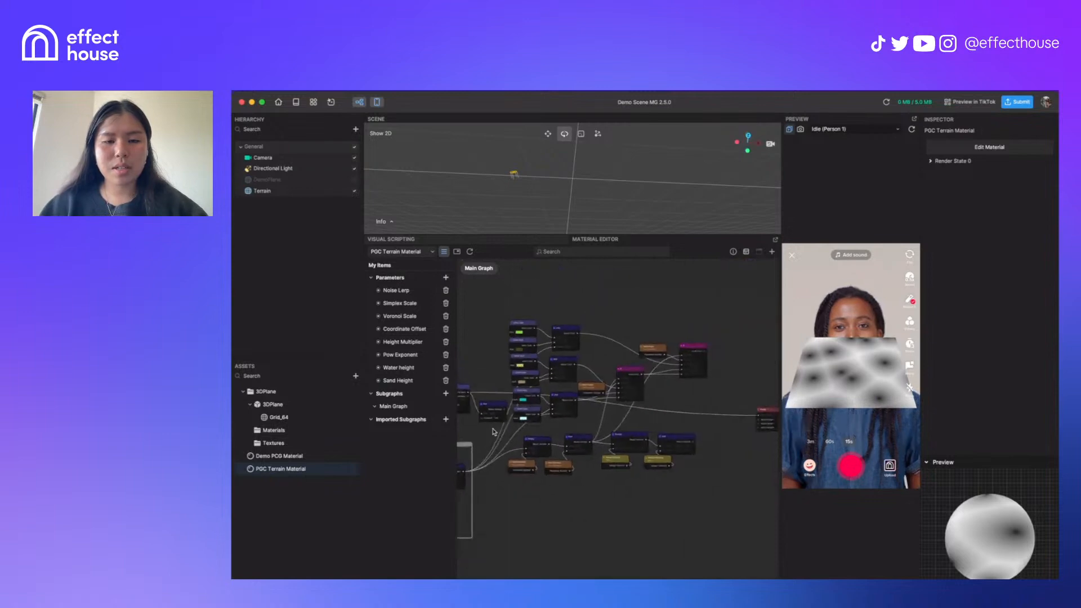
drag(505, 317, 707, 420)
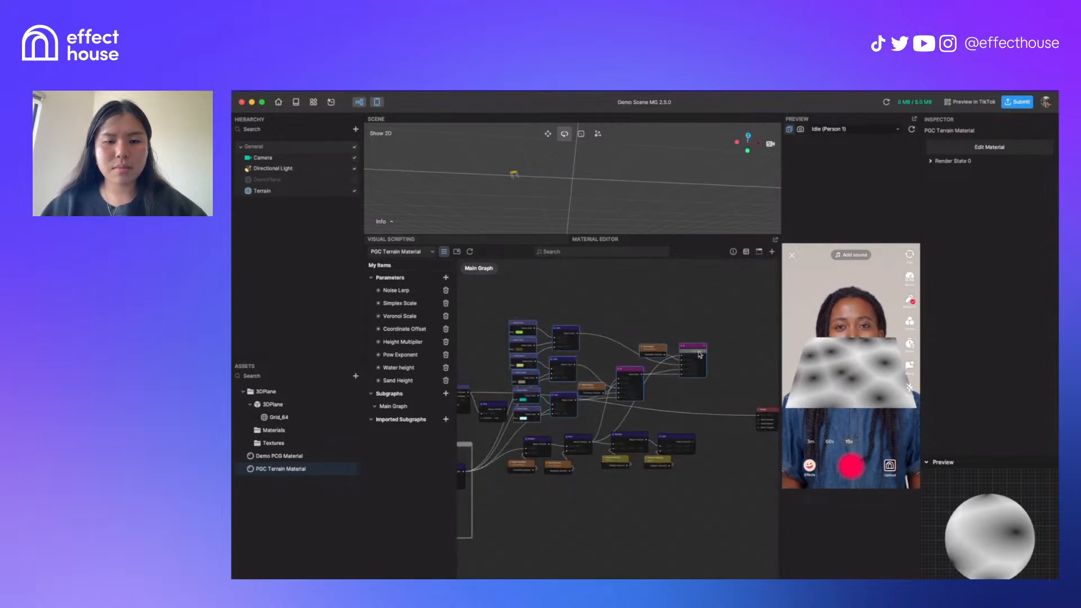
drag(695, 348, 719, 275)
click(606, 375)
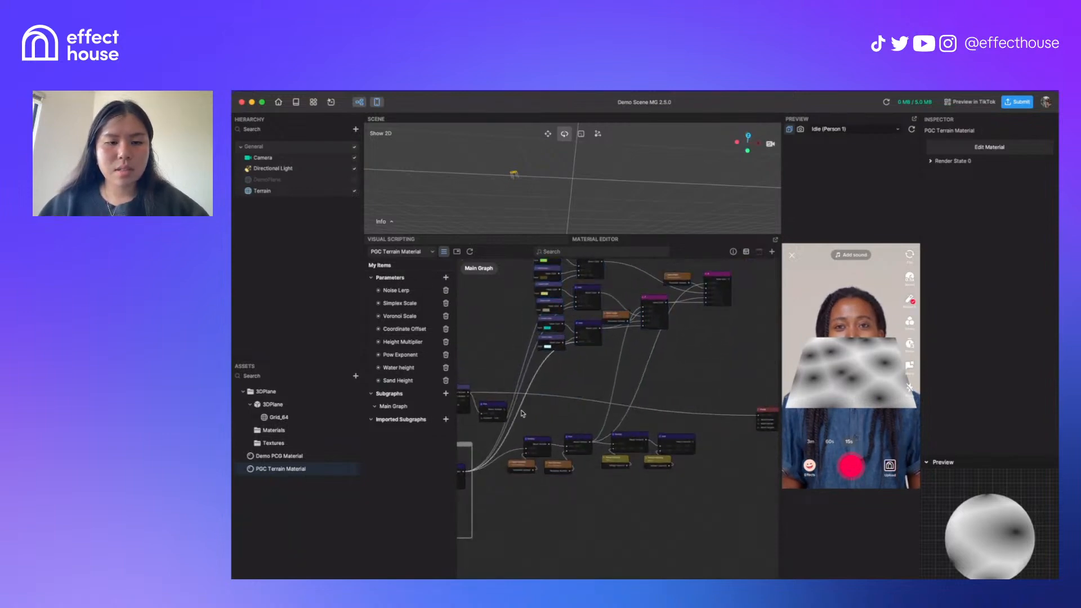
Set the new Pow node's Exponent to 3 and connect its Result to the Shader's color input
scroll(521, 411, up, 3)
click(492, 412)
scroll(501, 412, down, 3)
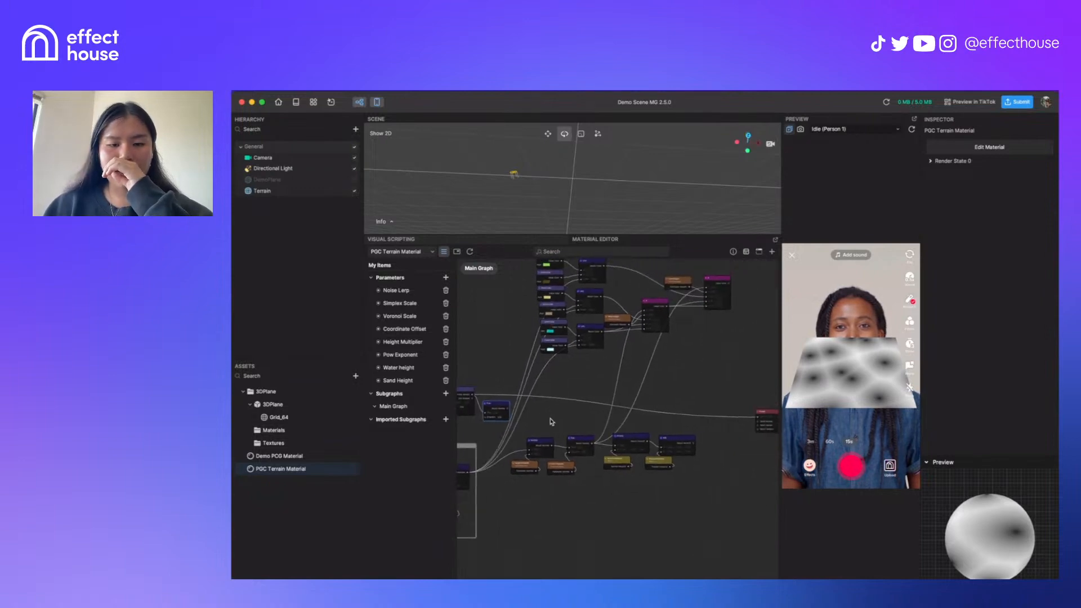
drag(507, 409, 758, 418)
drag(498, 408, 496, 399)
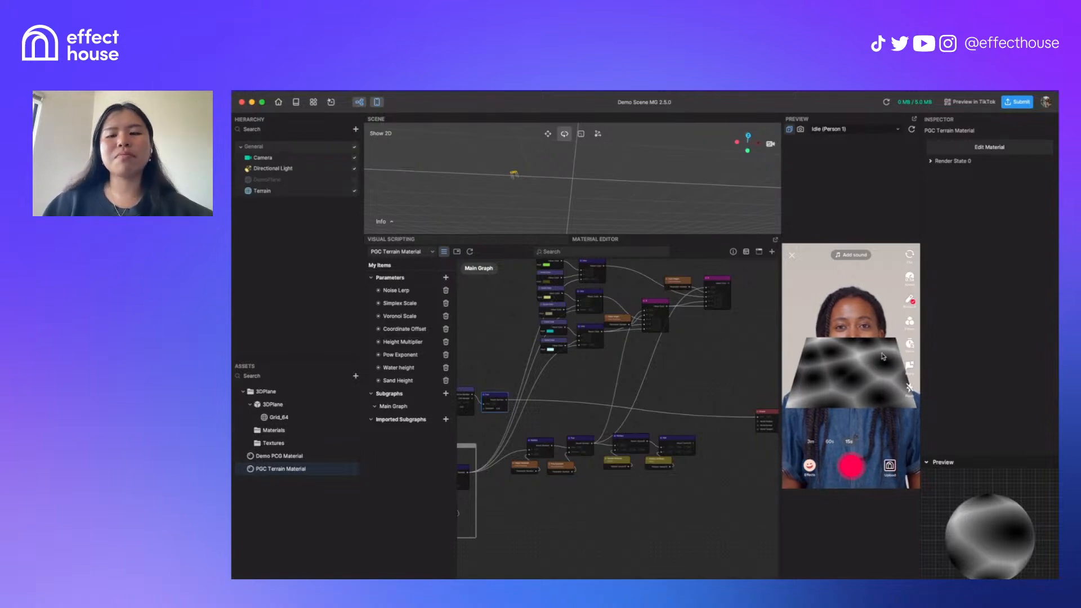
Try an Exponent of 1 on the new Pow node and restore it to 3
scroll(561, 424, left, 3)
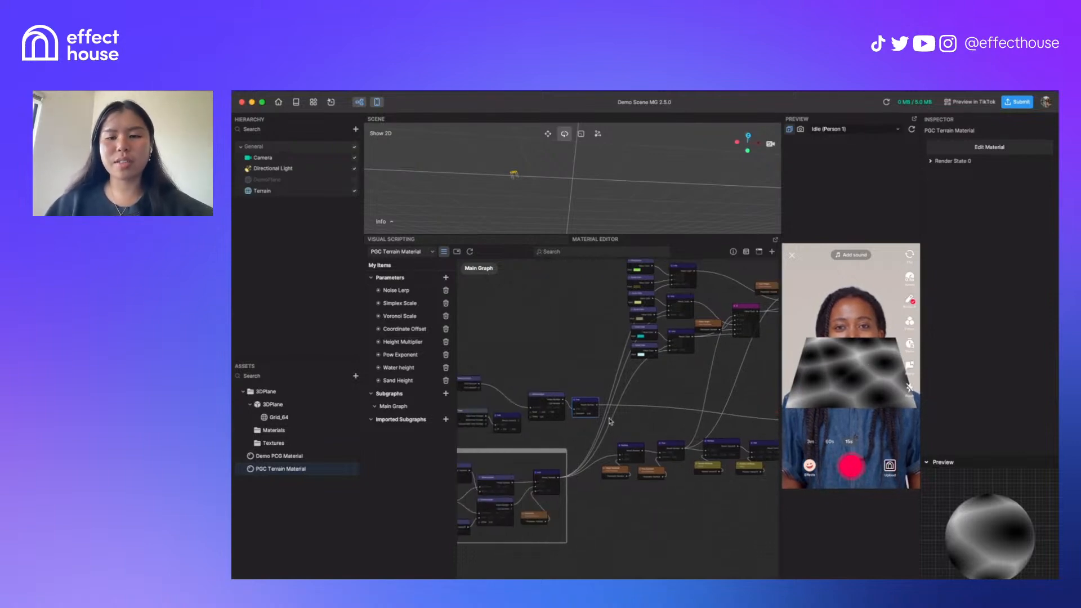
scroll(547, 417, up, 5)
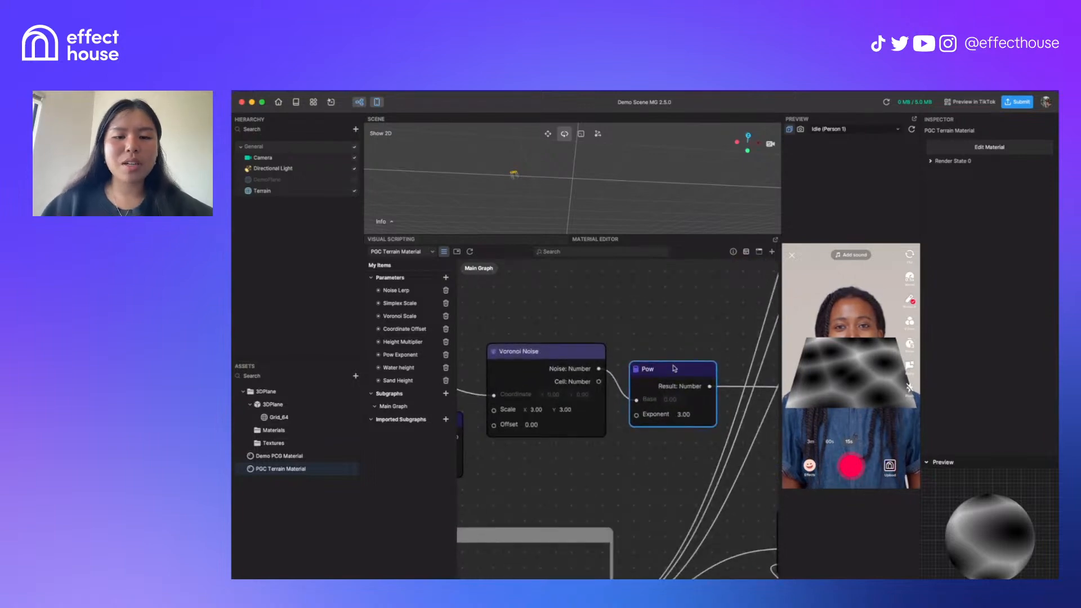
drag(694, 365, 678, 372)
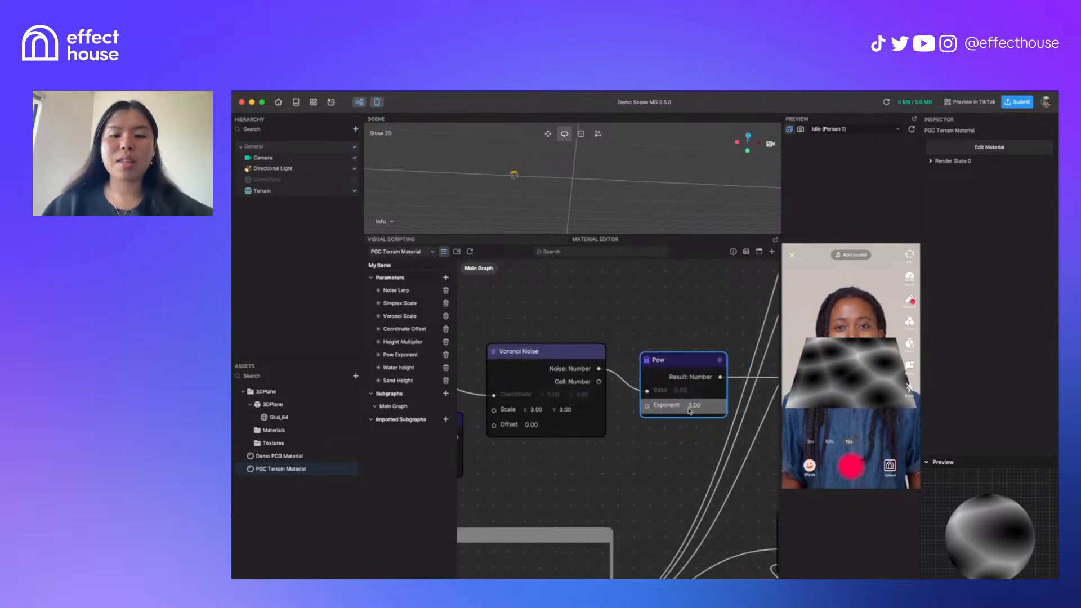
text(11)
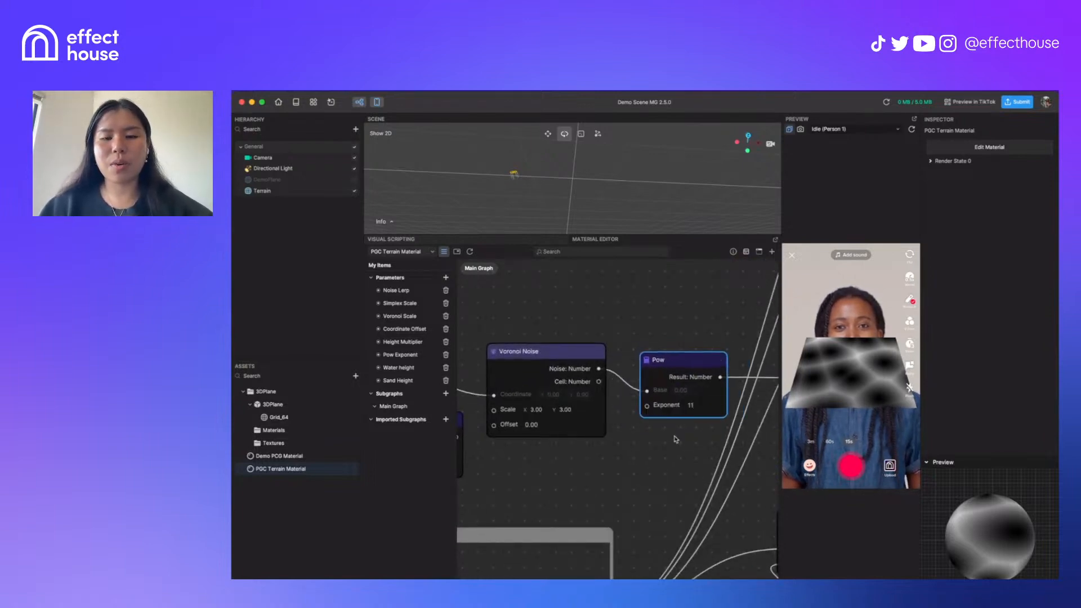
key(Return)
key(BackSpace)
text(3)
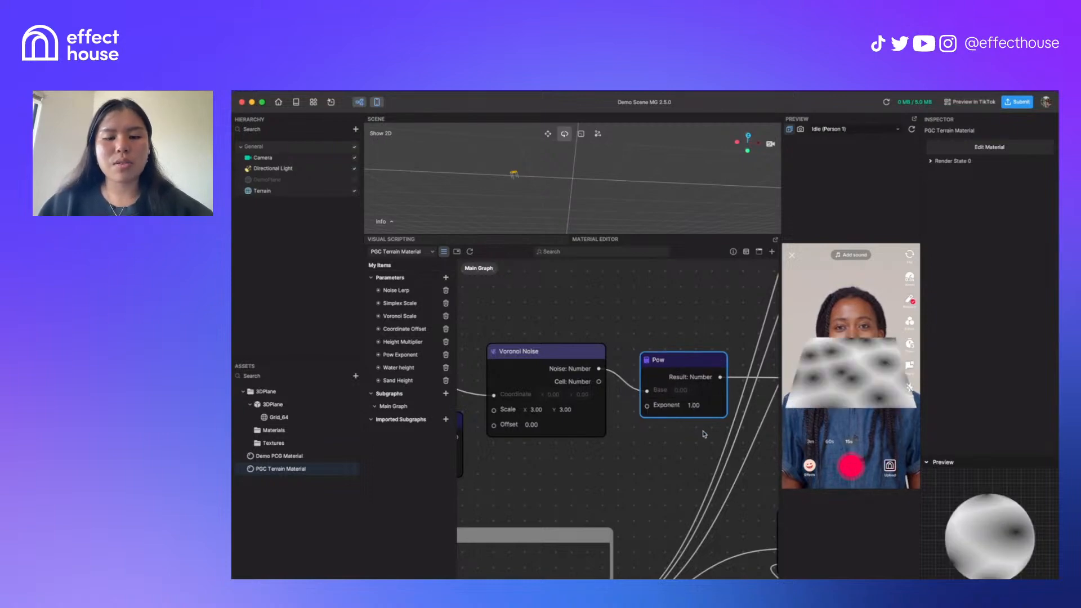
click(697, 449)
Delete the Add node after the Timer and connect the Timer's Total Time directly to the upper Voronoi Noise's Offset
scroll(697, 449, down, 3)
scroll(698, 449, left, 5)
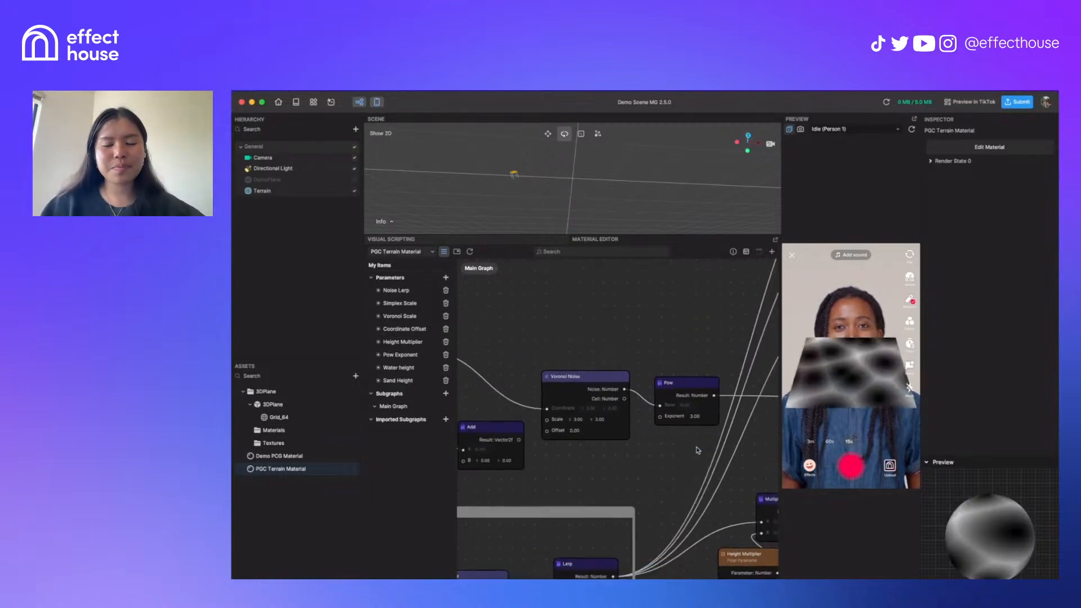
drag(558, 421, 525, 421)
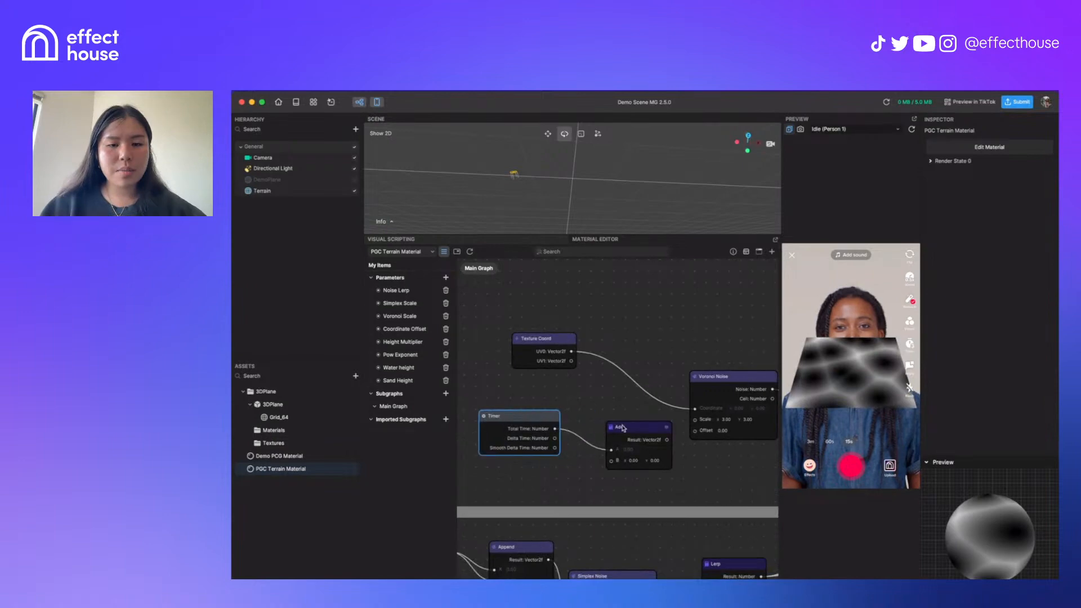
drag(623, 425, 591, 410)
scroll(648, 440, right, 1)
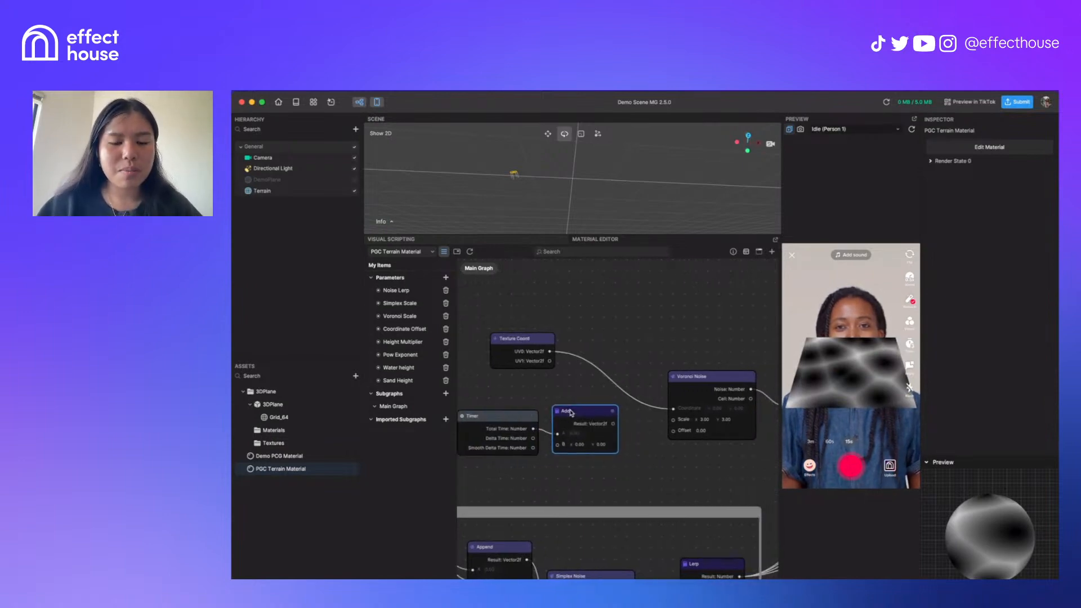
drag(571, 413, 674, 431)
key(BackSpace)
scroll(696, 456, down, 2)
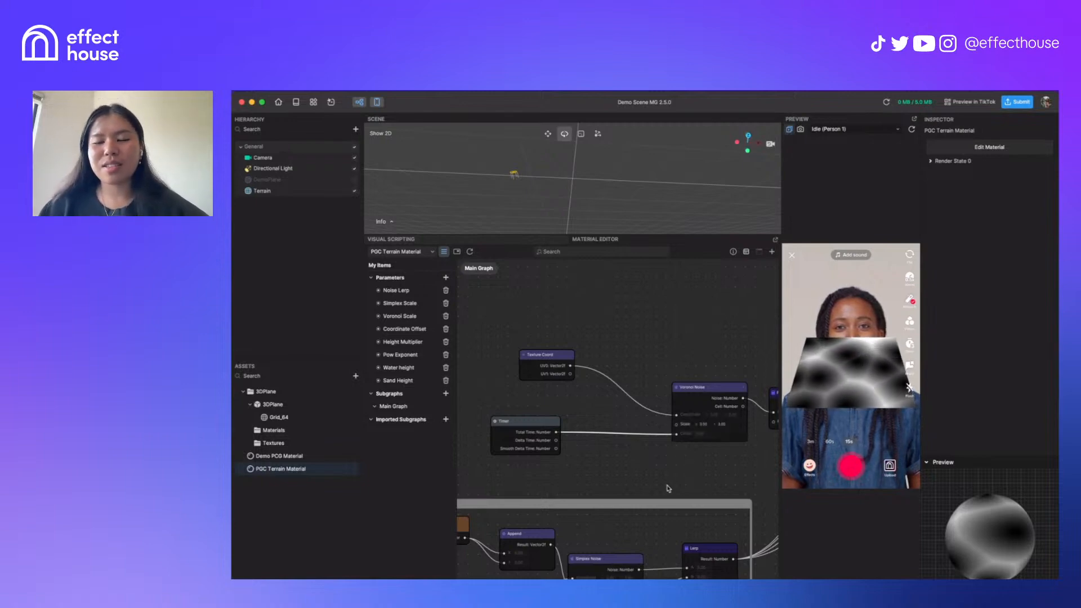
drag(668, 487, 514, 450)
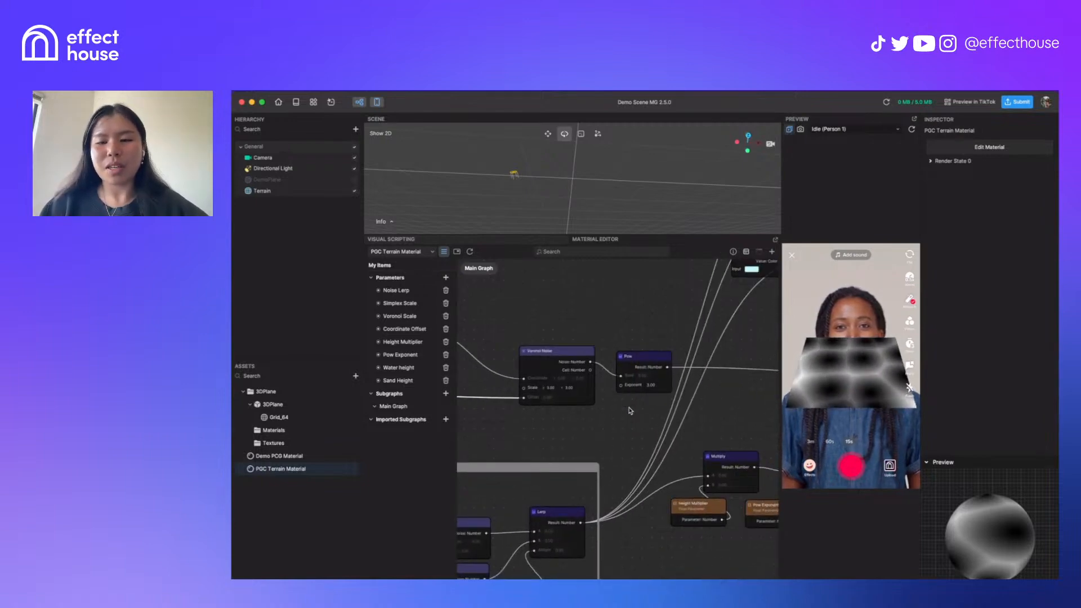
drag(646, 409, 648, 433)
scroll(586, 434, down, 3)
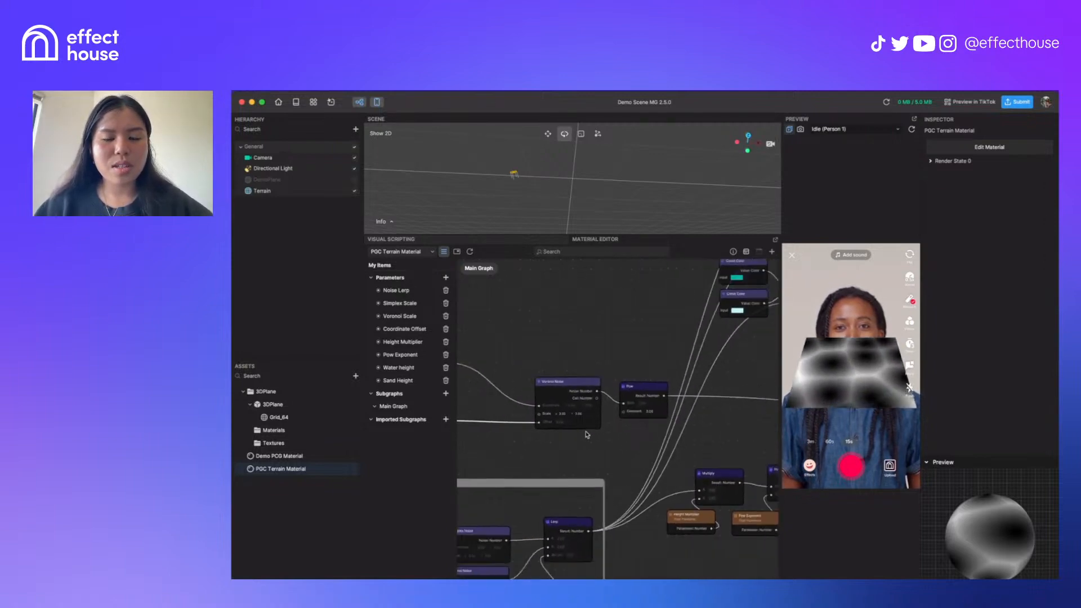
drag(539, 452, 615, 452)
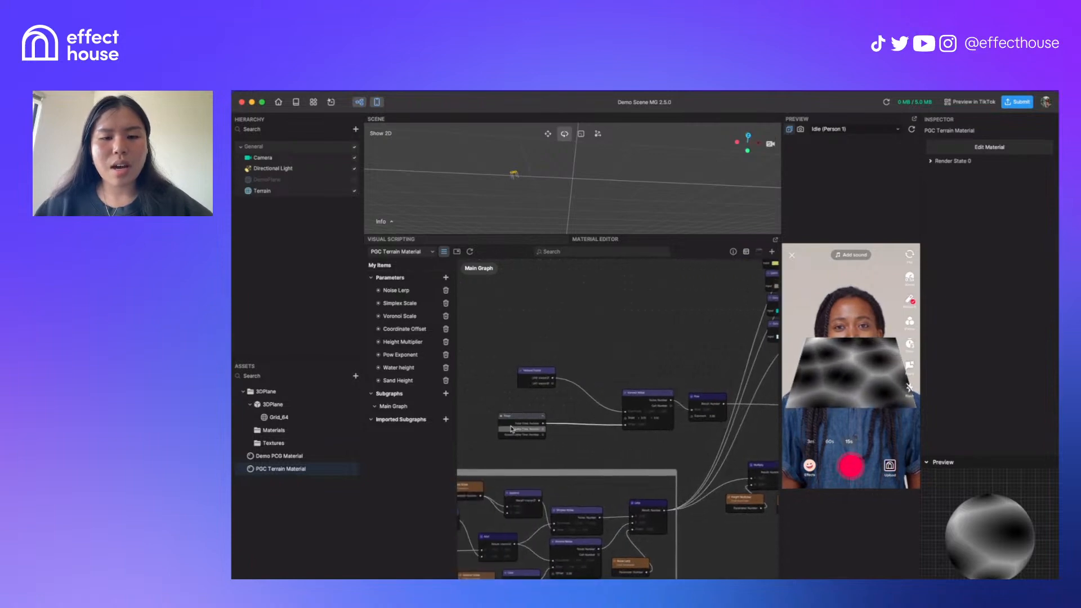
Move the Timer and Texture Coord nodes closer to the upper Voronoi Noise node
drag(511, 429, 569, 426)
drag(550, 371, 494, 336)
scroll(625, 360, up, 3)
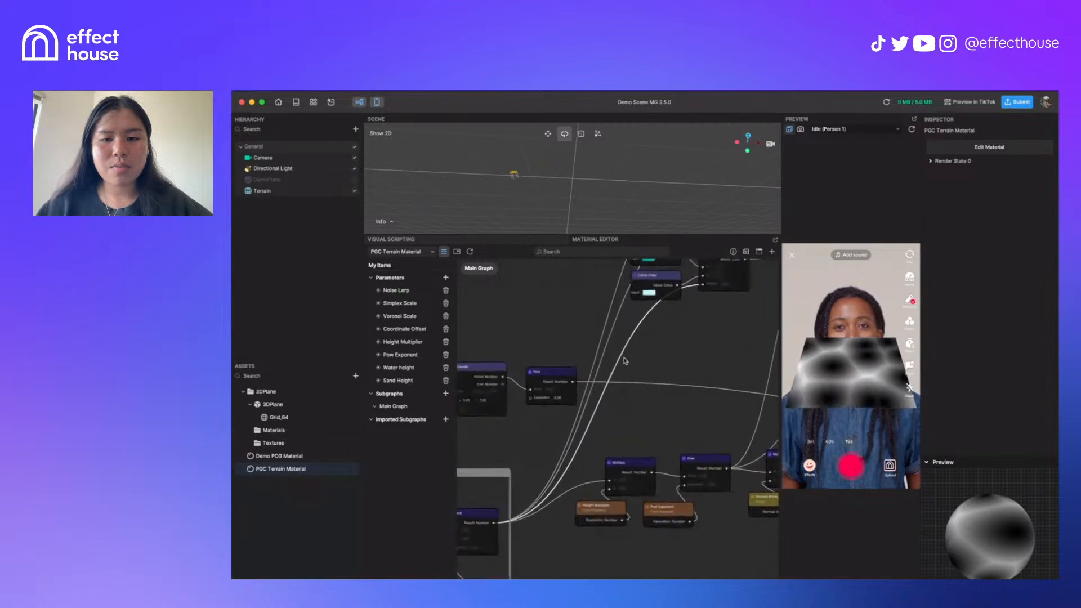
Move the two water Const Color nodes and their Lerp down beside the new Pow node, and connect the Pow Result to the Lerp's Weight
drag(624, 360, 615, 401)
shift+click(640, 298)
shift+click(653, 333)
shift+click(719, 329)
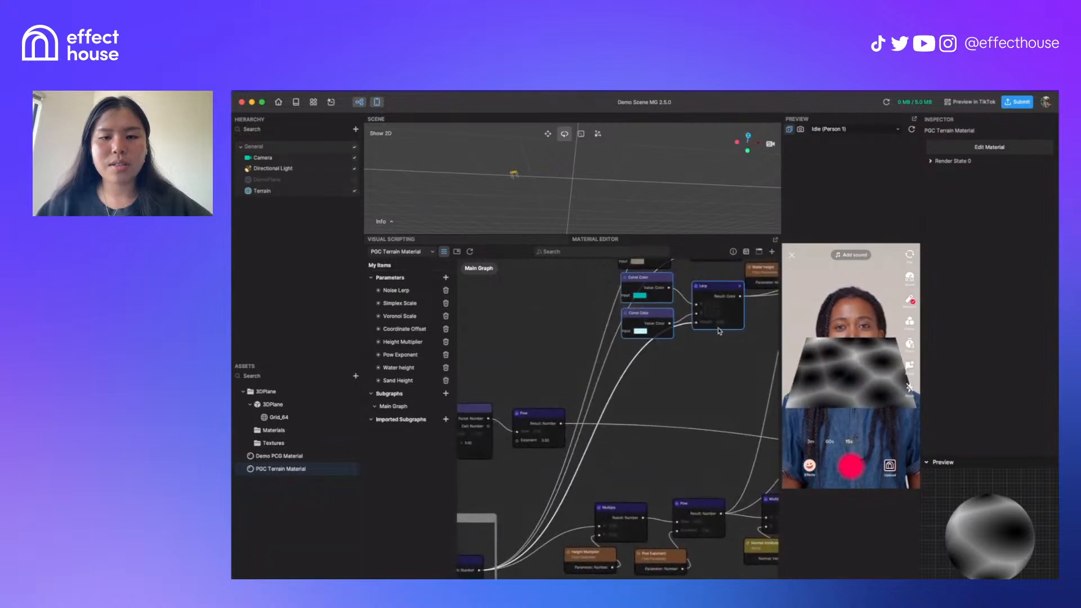
drag(711, 294, 692, 364)
click(669, 414)
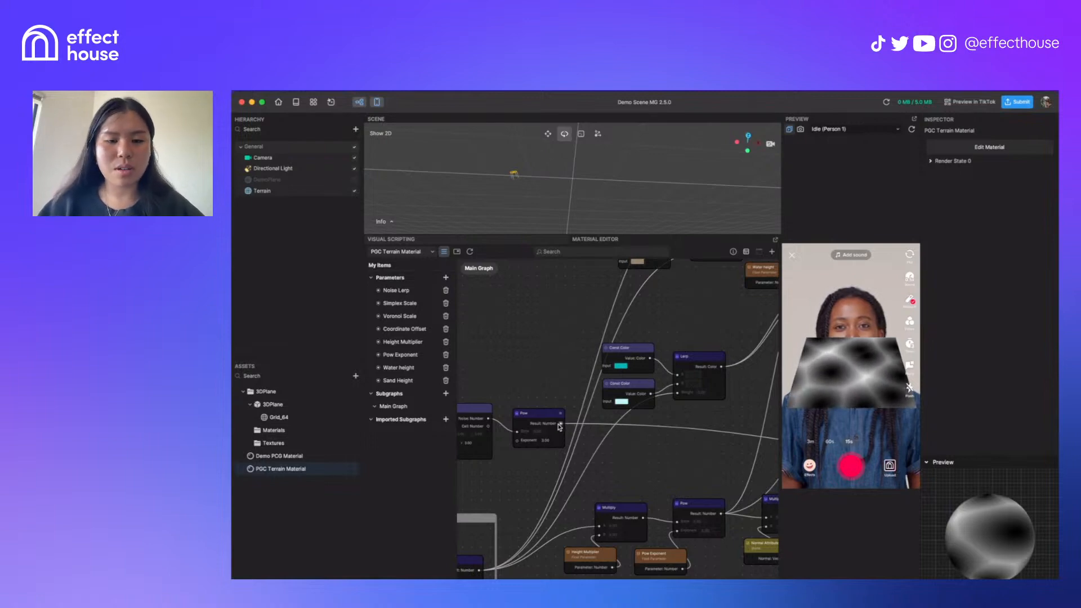
drag(560, 424, 677, 392)
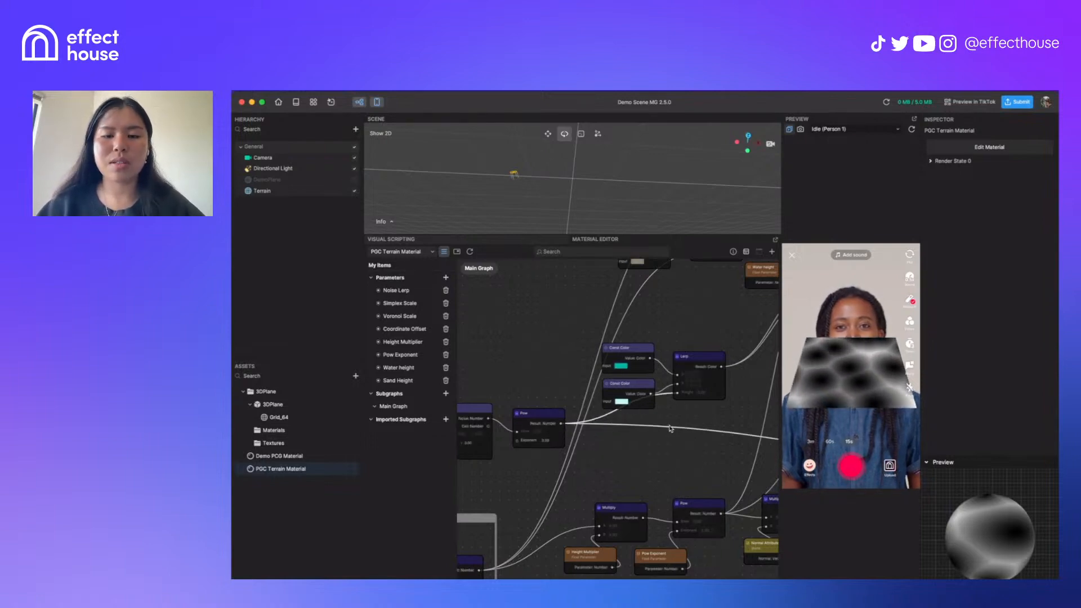
Connect the final If node's Result to the Shader's color input and the last Add node's Result to its World Position
scroll(670, 428, down, 6)
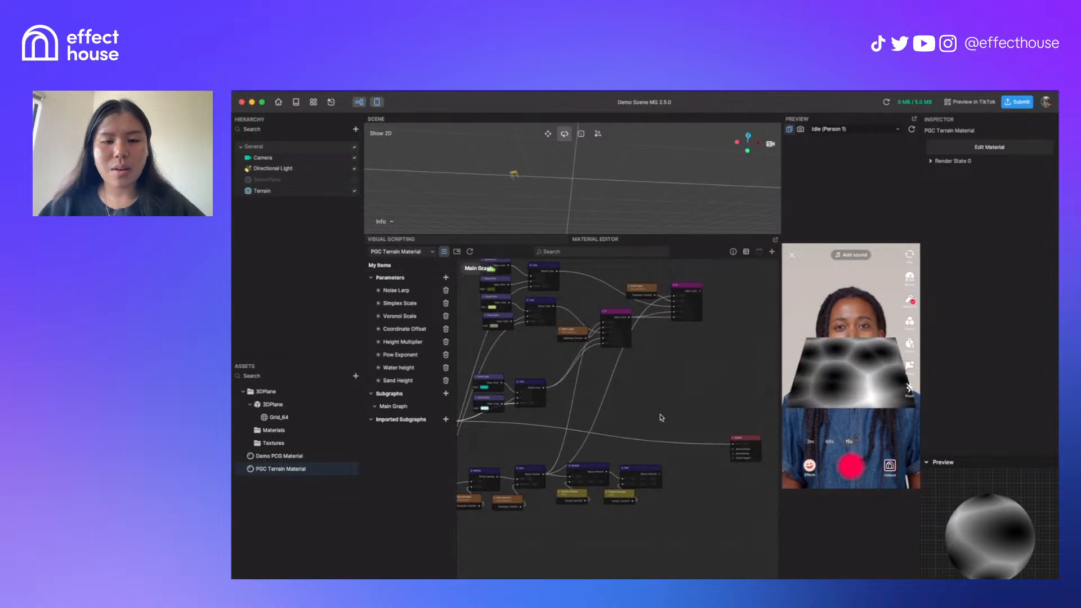
scroll(662, 418, right, 2)
drag(667, 292, 698, 446)
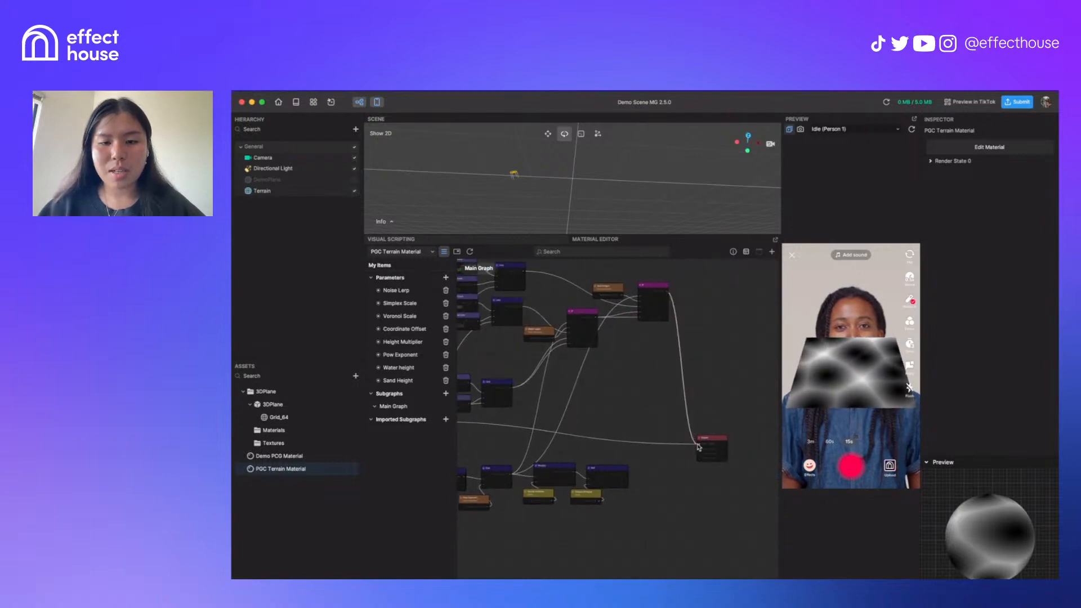
scroll(648, 473, up, 3)
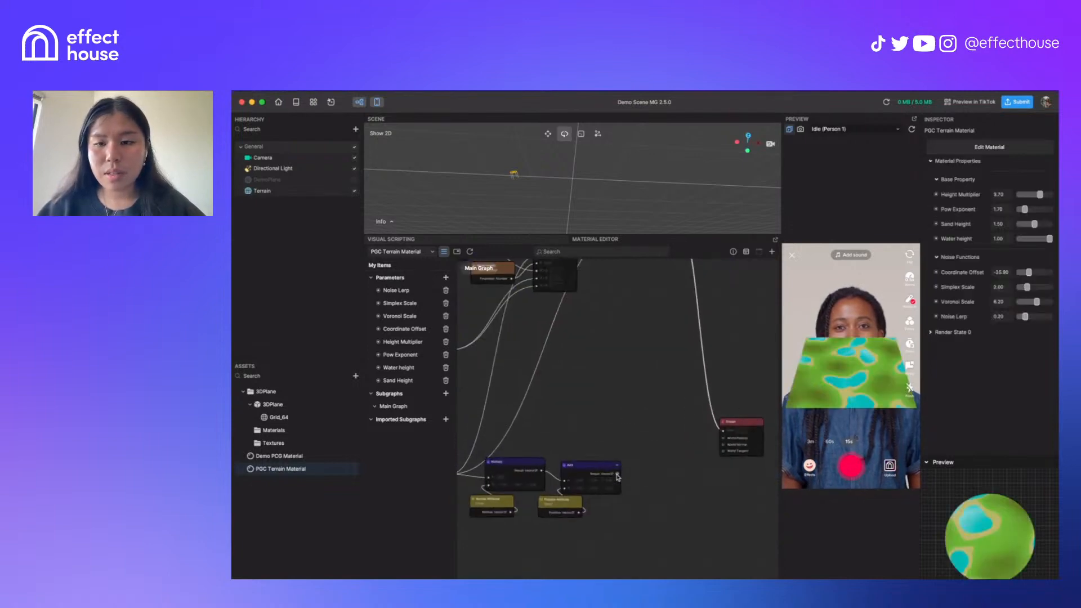
drag(670, 472, 723, 438)
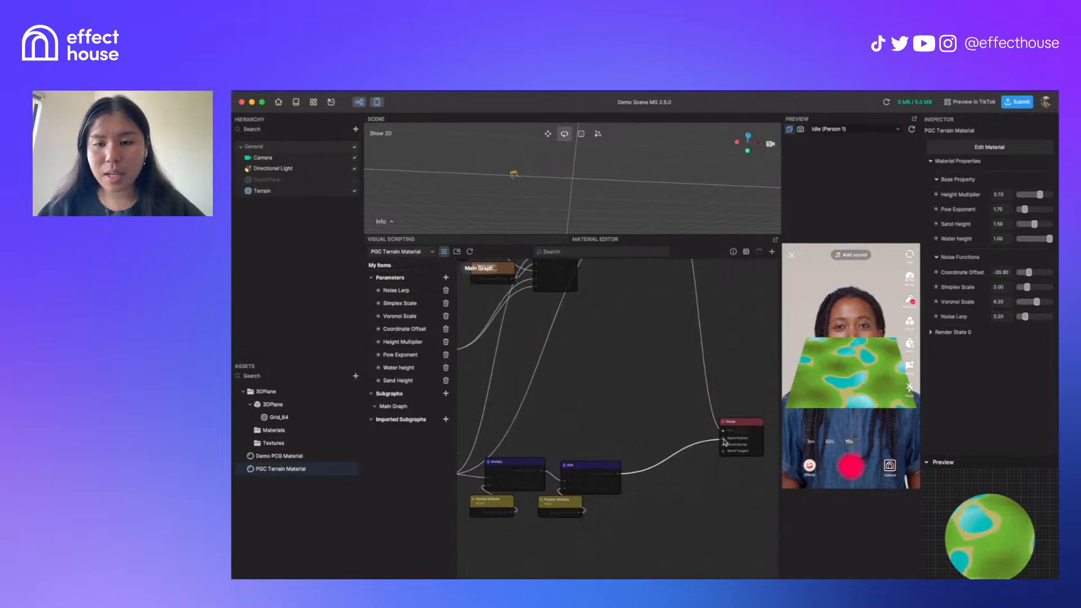
scroll(641, 420, down, 3)
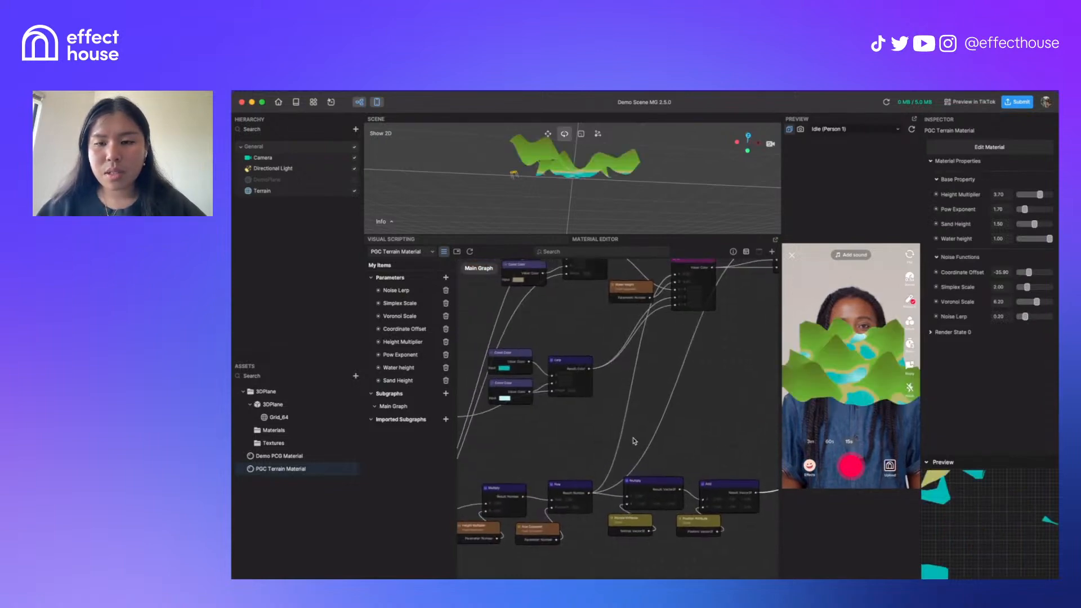
Move the Timer node slightly farther from the upper Voronoi Noise node
scroll(732, 433, up, 2)
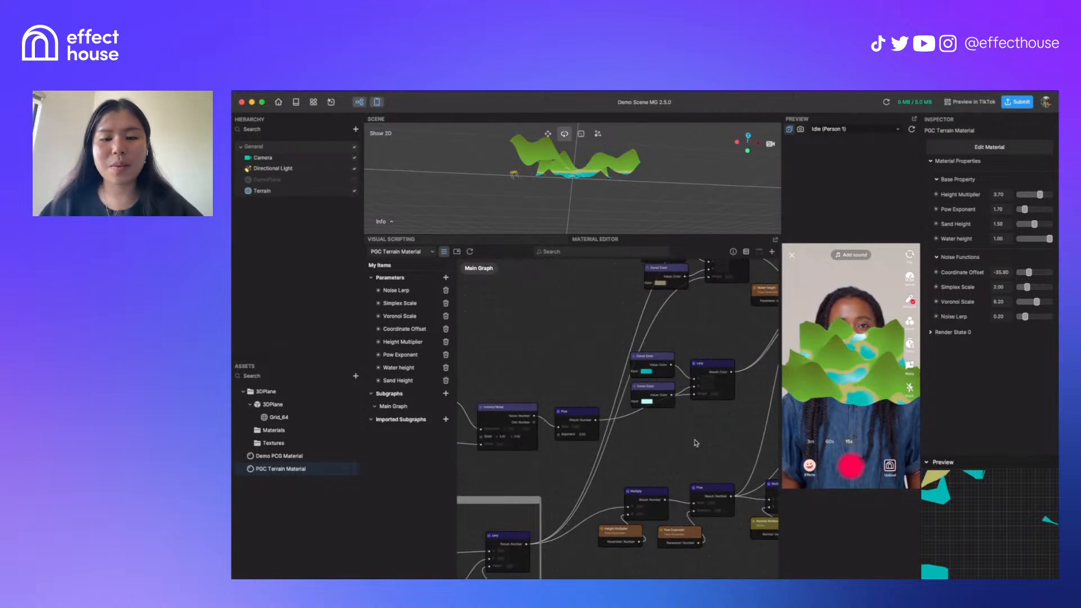
scroll(739, 391, up, 2)
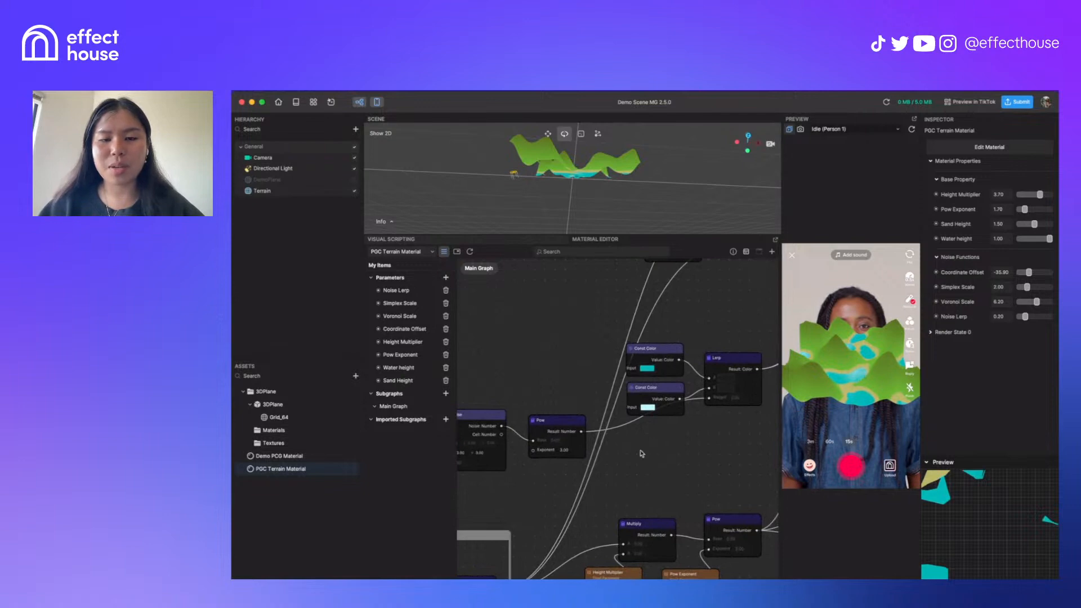
scroll(559, 505, left, 3)
scroll(559, 505, left, 3)
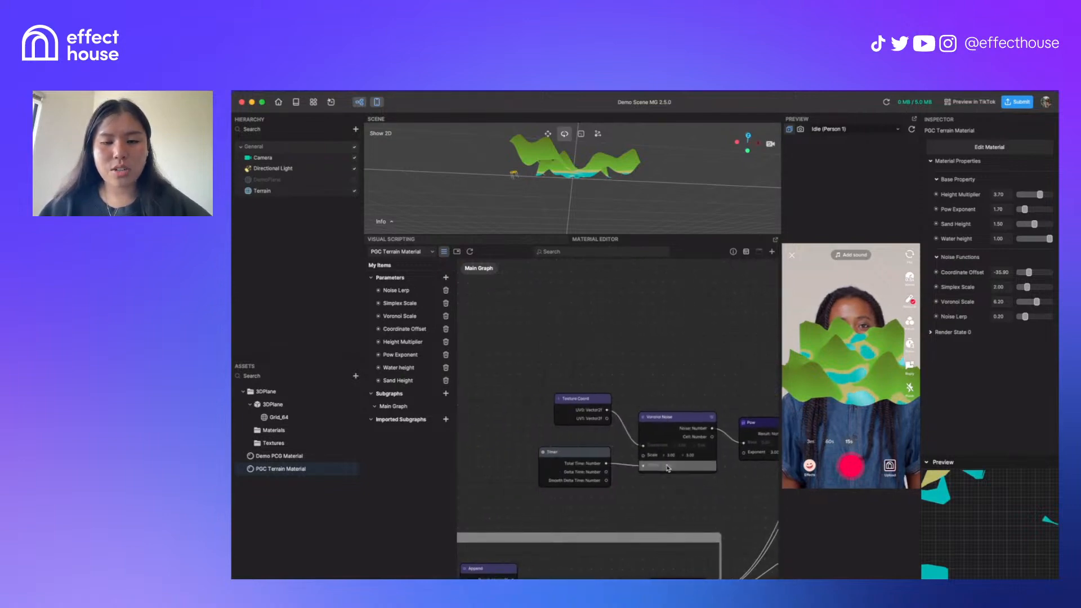
scroll(674, 459, up, 2)
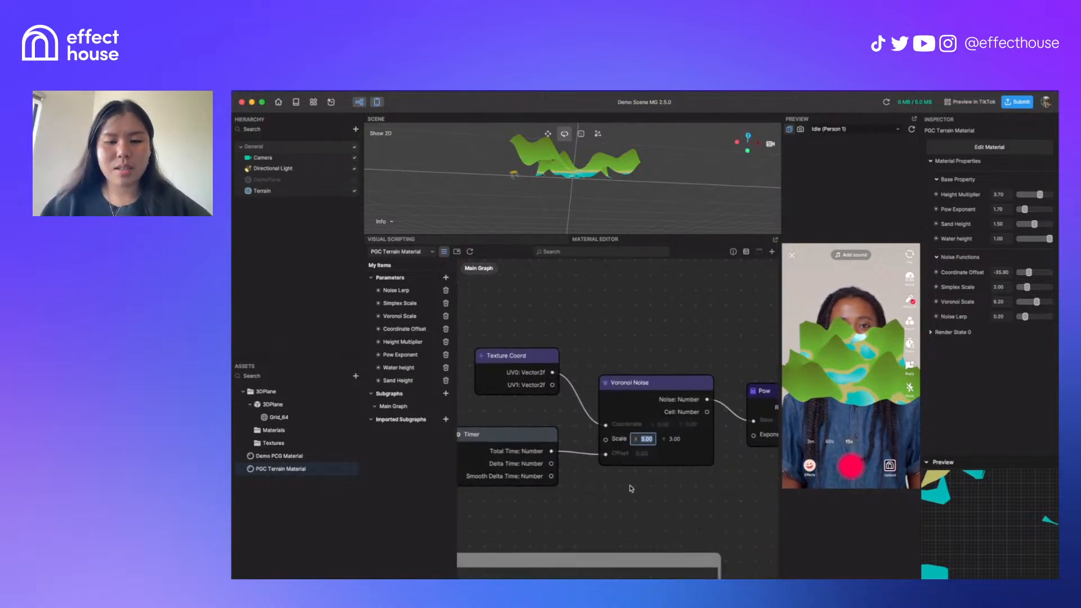
click(500, 436)
drag(501, 437, 478, 438)
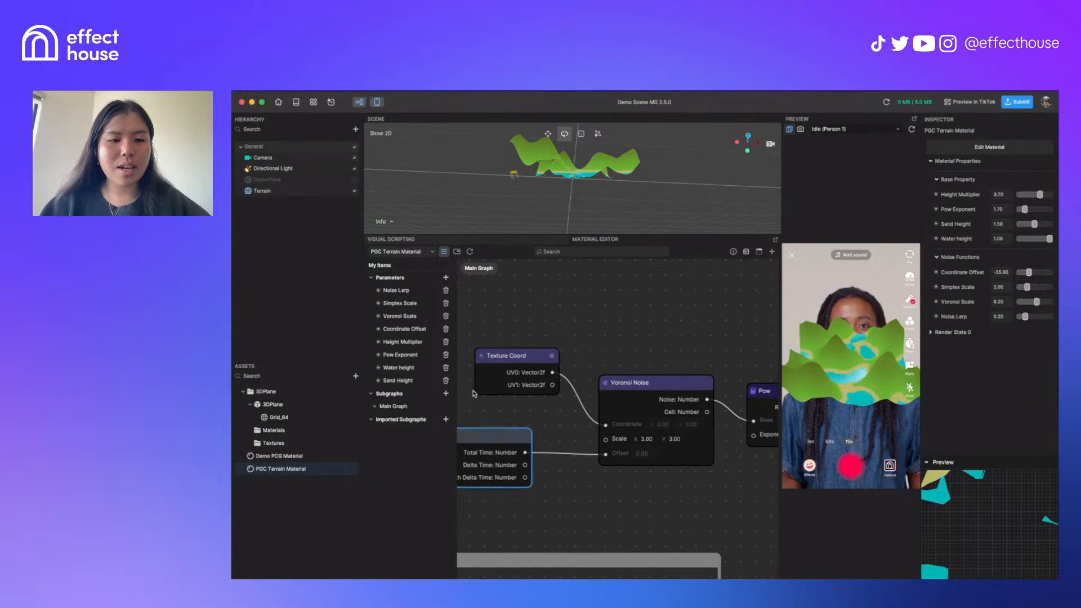
Create a Float parameter named Water Scale and place it in the graph between the Texture Coord and Timer nodes
click(446, 277)
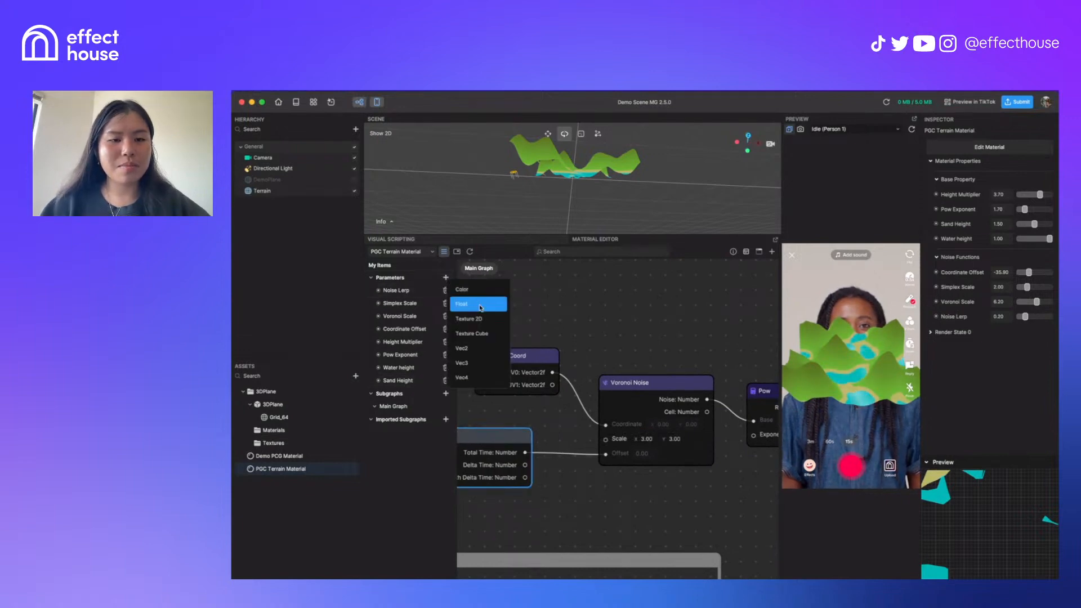
click(479, 304)
text(Water Scale)
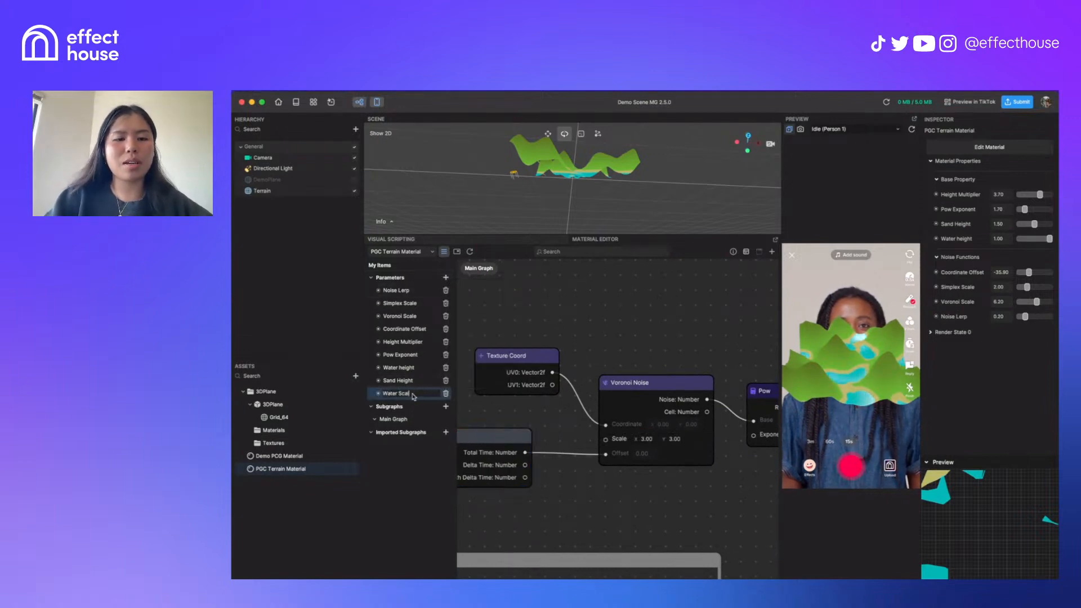
key(Return)
drag(382, 396, 493, 408)
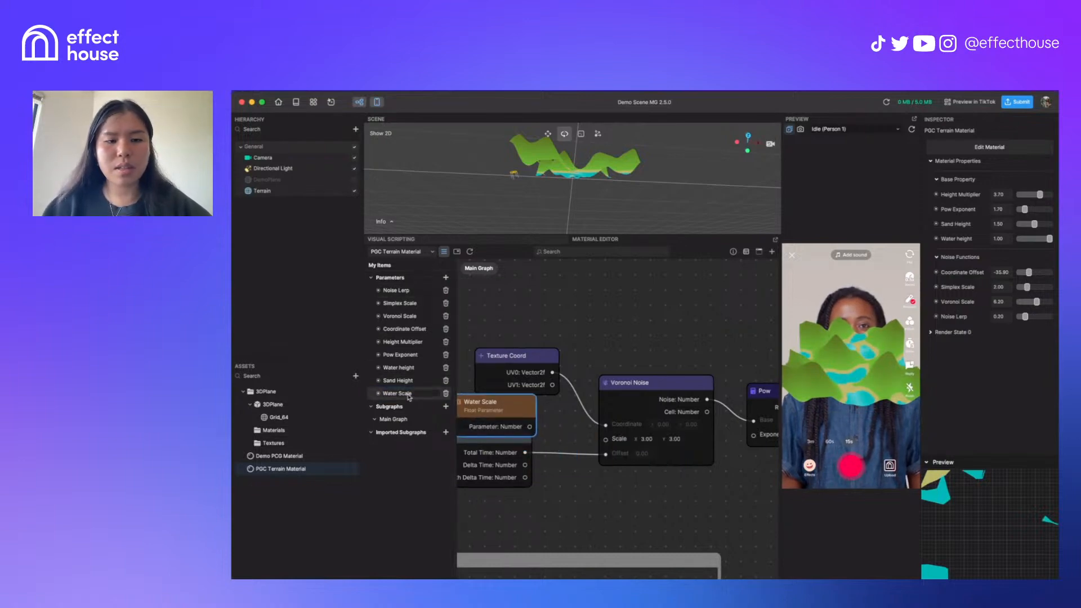
click(657, 302)
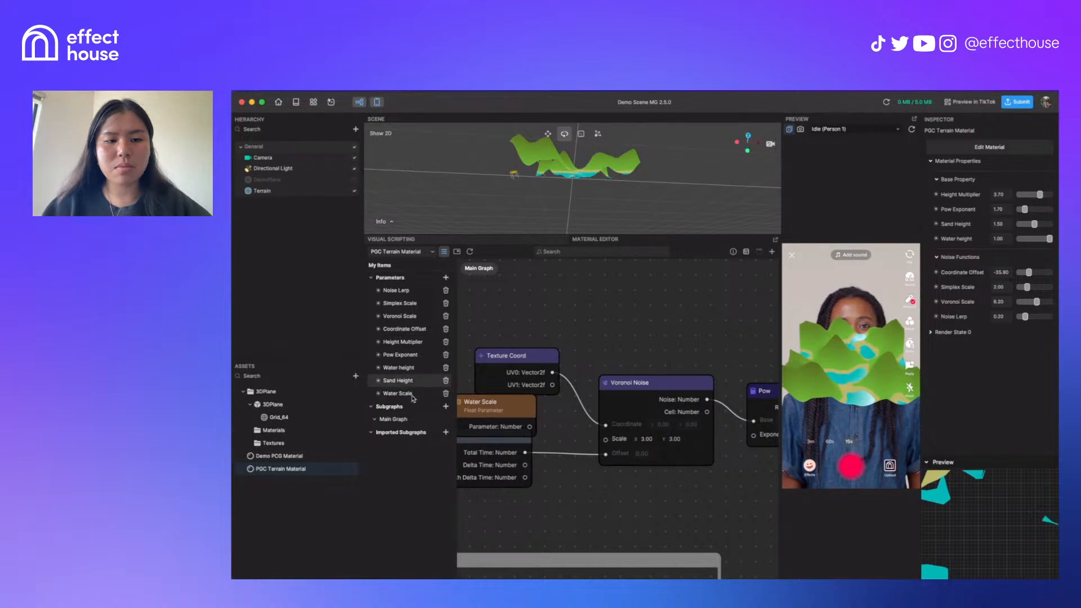
Enable limits on the Water Scale parameter with a minimum of 1 and a maximum of 10
click(414, 393)
click(733, 252)
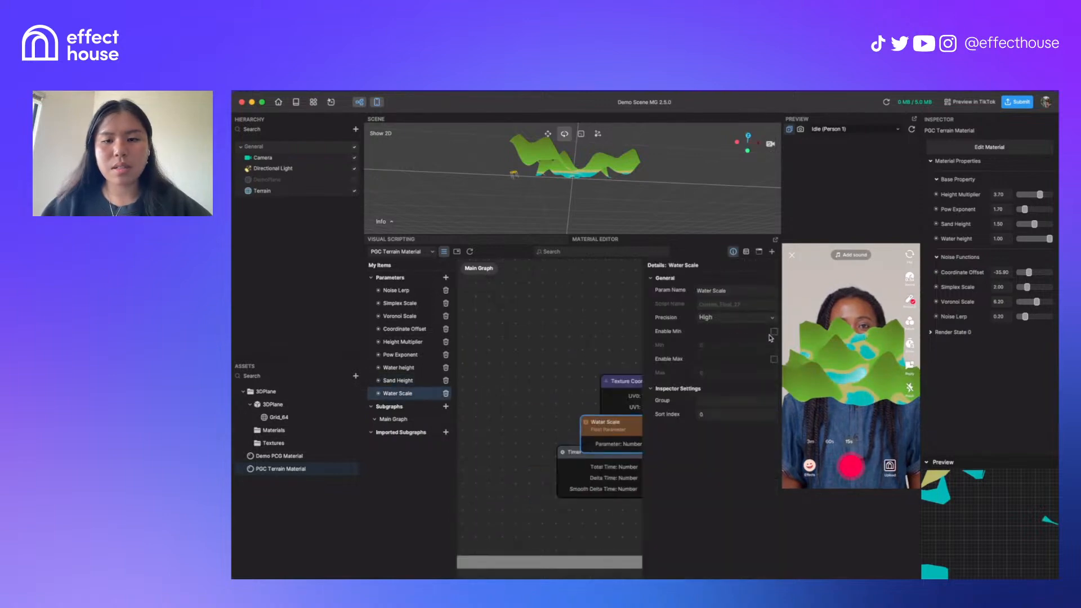
click(774, 359)
drag(722, 346, 661, 346)
text(1)
drag(716, 374, 639, 376)
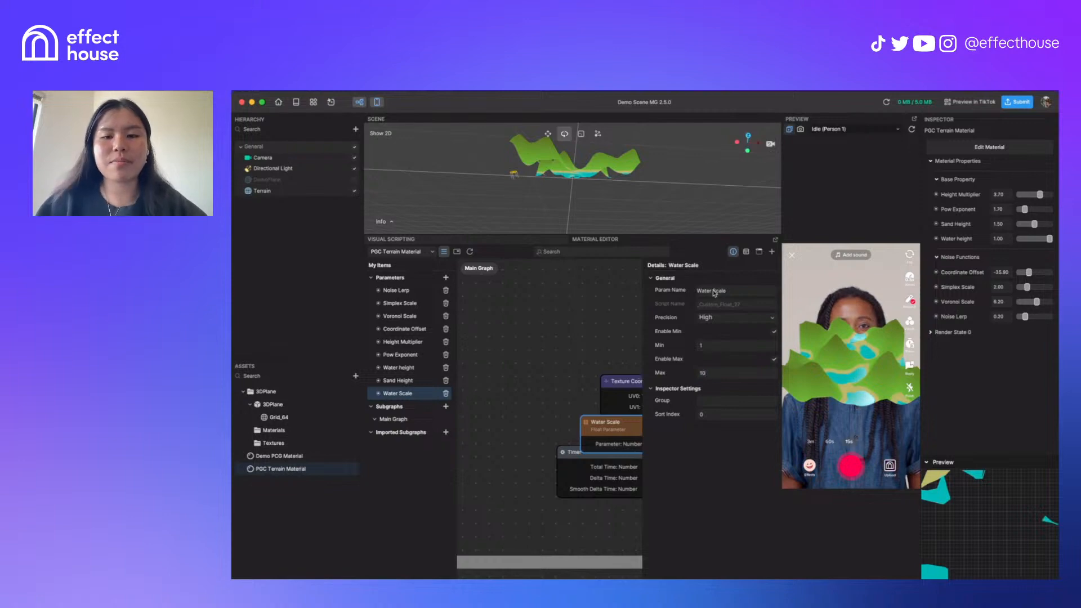
click(734, 252)
Feed Water Scale into a new Cast node and set its Cast Type to Vec2
drag(649, 447, 589, 418)
click(604, 454)
click(733, 251)
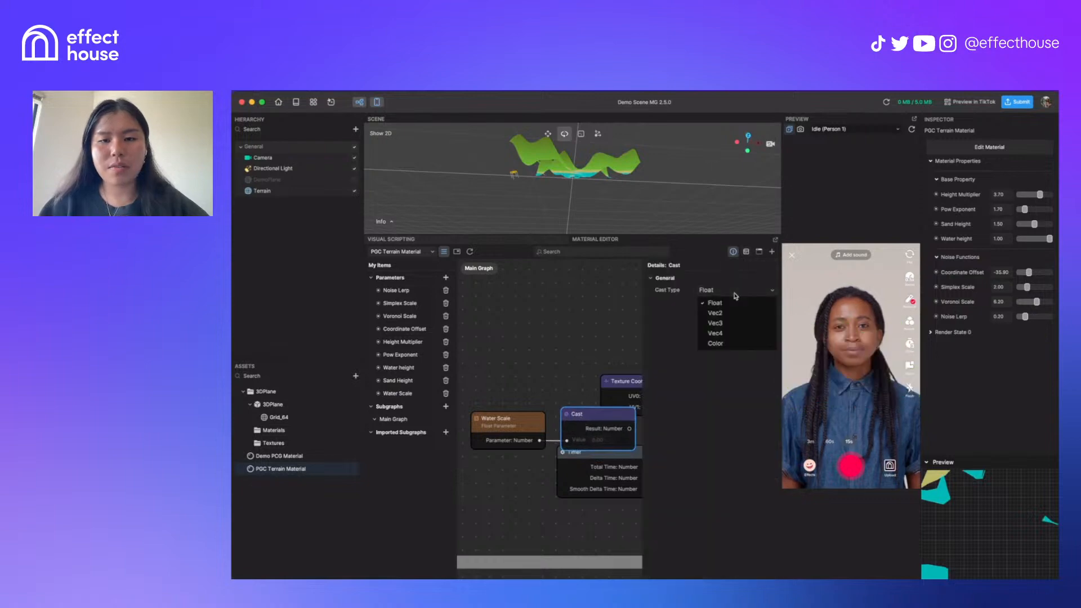
click(712, 289)
click(732, 309)
click(734, 252)
Connect the Cast Result to the upper Voronoi Noise's Scale and space out the Timer, Cast and Water Scale nodes
drag(629, 429, 716, 455)
drag(596, 457, 597, 483)
drag(616, 441, 615, 460)
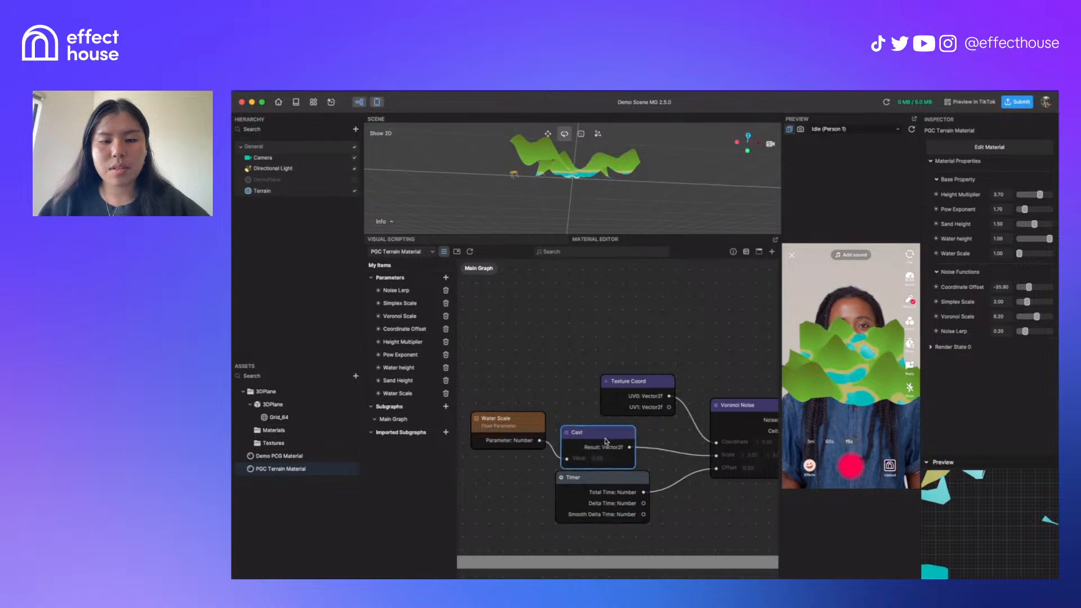
drag(507, 419, 505, 435)
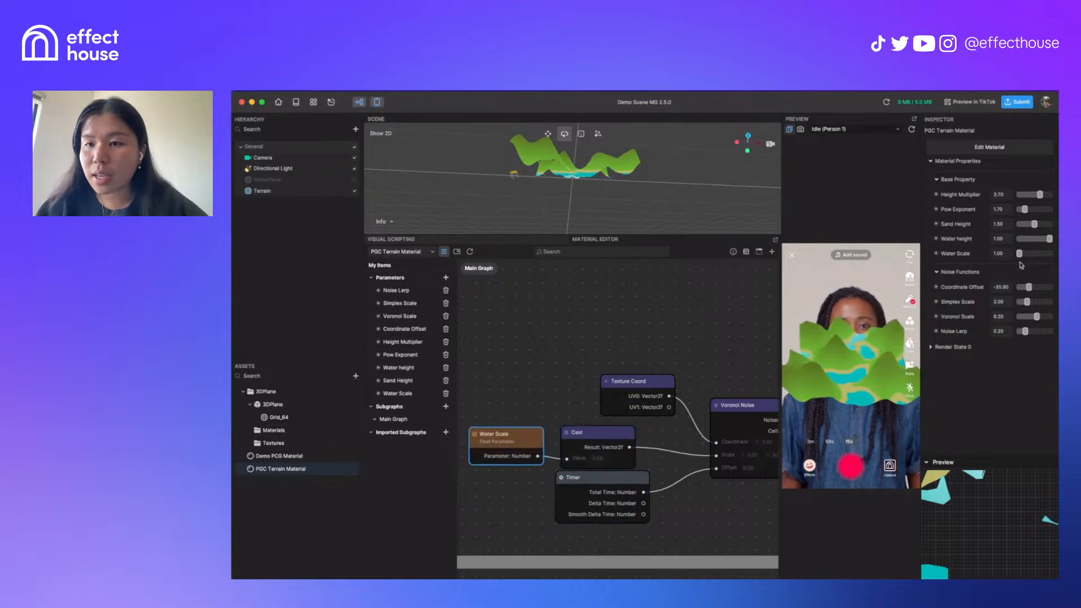
Set the material's Water Scale property to 10 and shift the Cast node slightly closer to the Voronoi Noise
drag(1020, 254, 1057, 255)
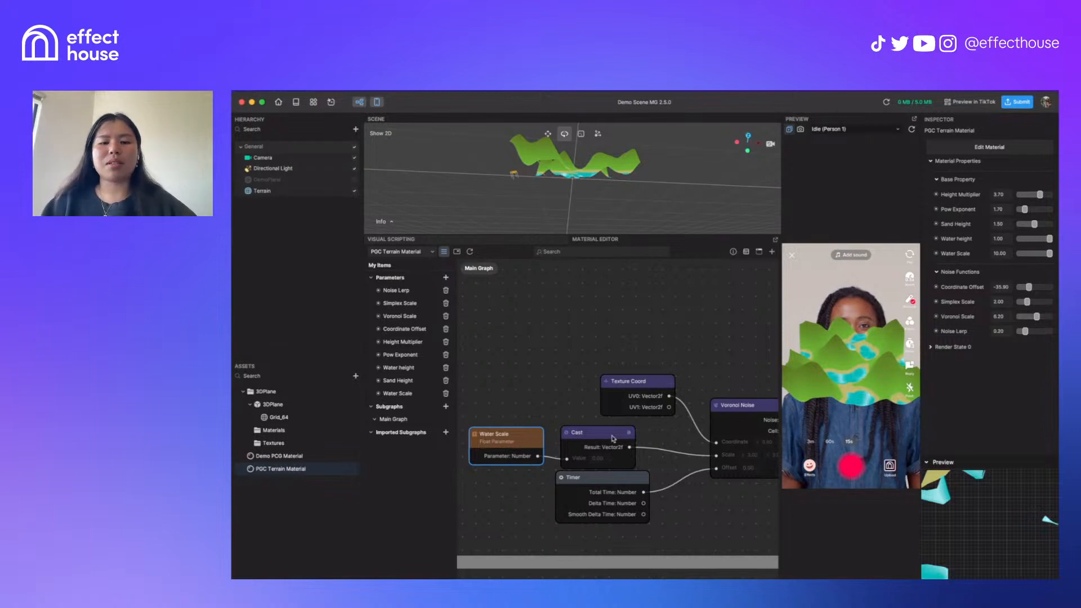
drag(613, 439, 632, 434)
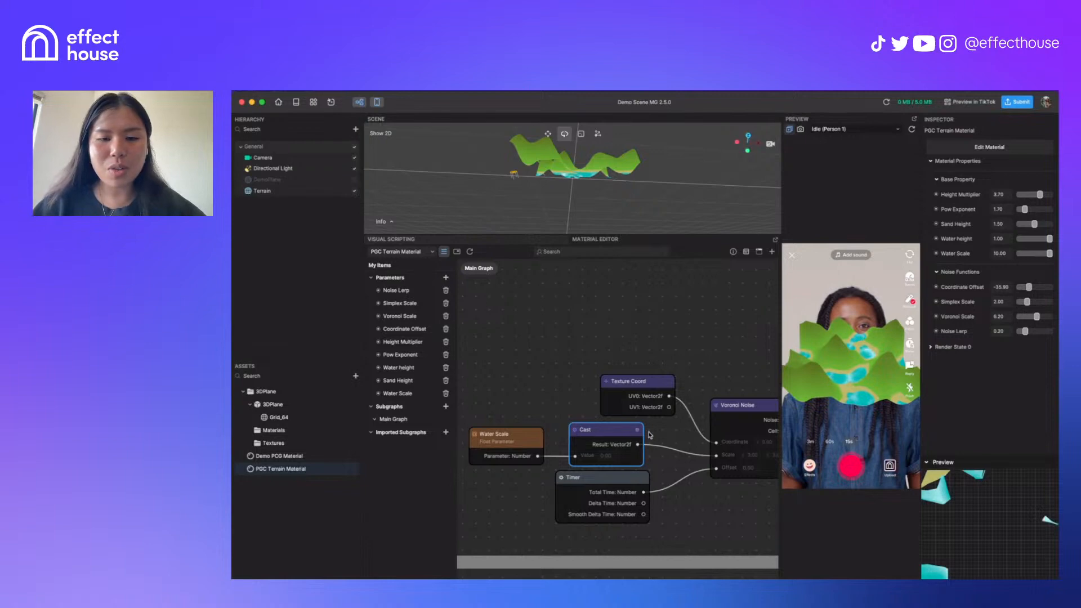
Review the animated water node chain and the grouped noise functions, focusing on the Simplex Noise node
scroll(651, 435, down, 6)
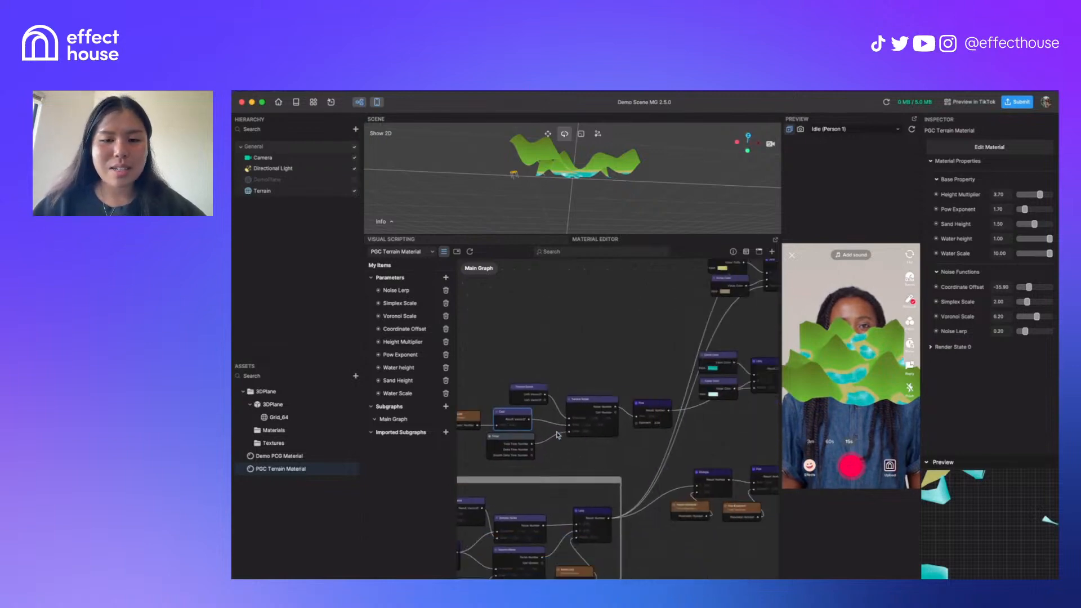
middle_drag(549, 429, 480, 425)
scroll(479, 425, up, 4)
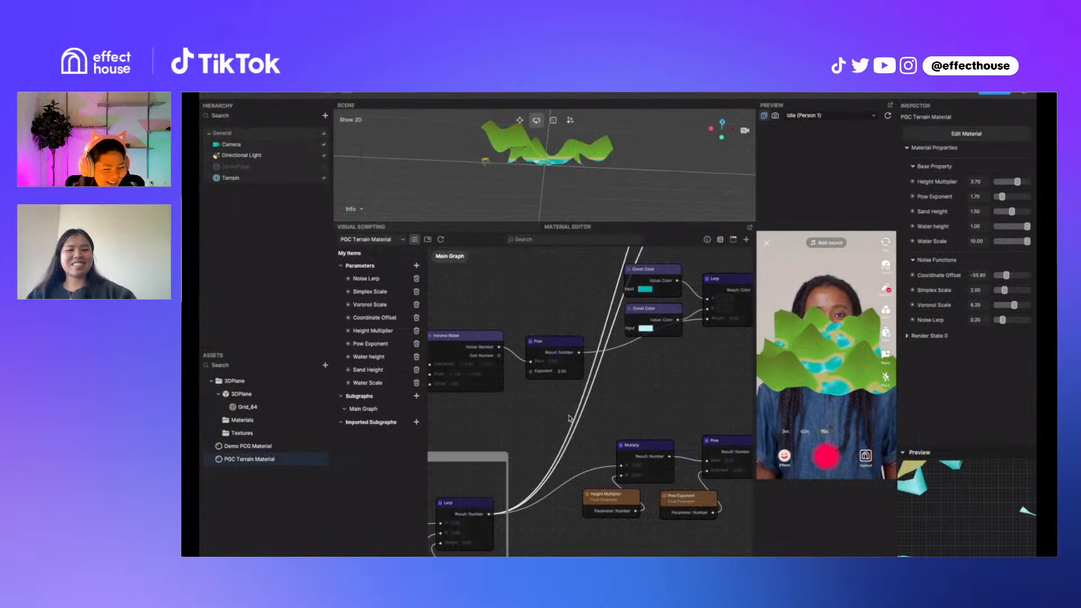
middle_drag(569, 416, 746, 374)
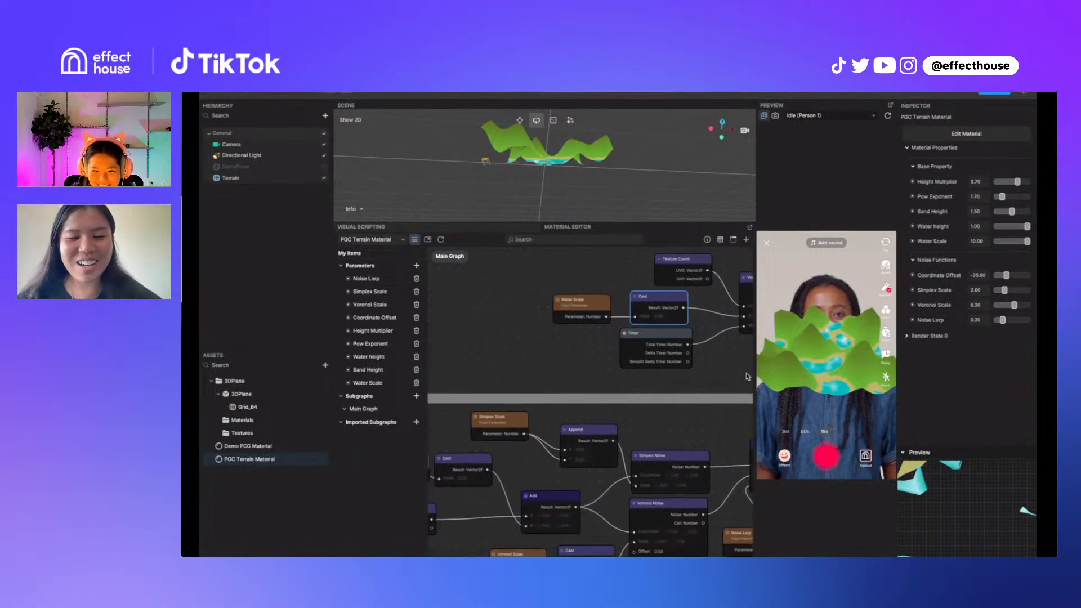
middle_drag(557, 370, 601, 336)
middle_drag(700, 387, 603, 386)
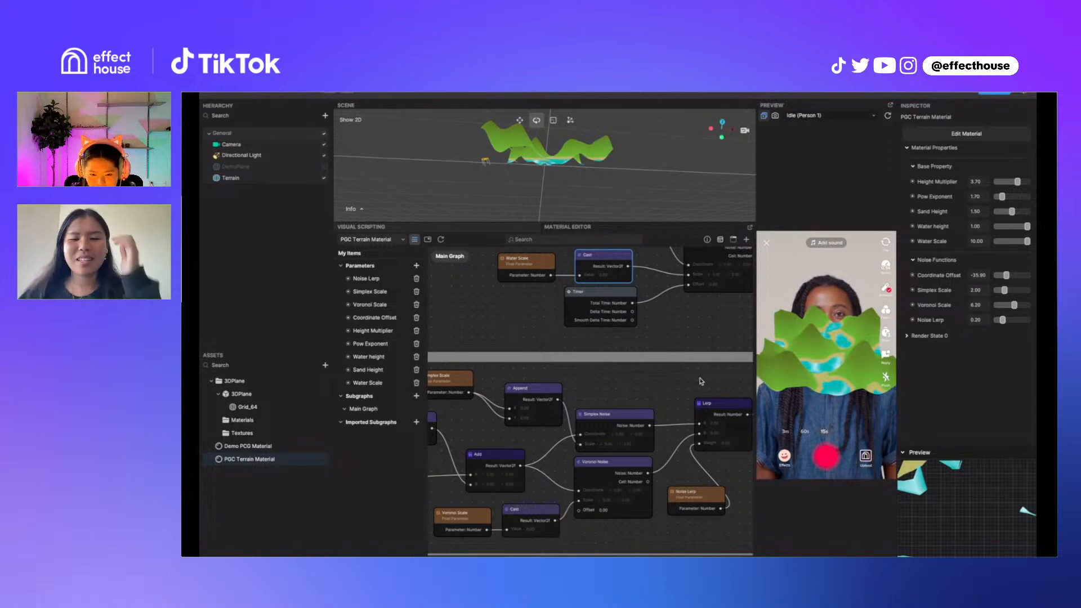
scroll(633, 385, down, 6)
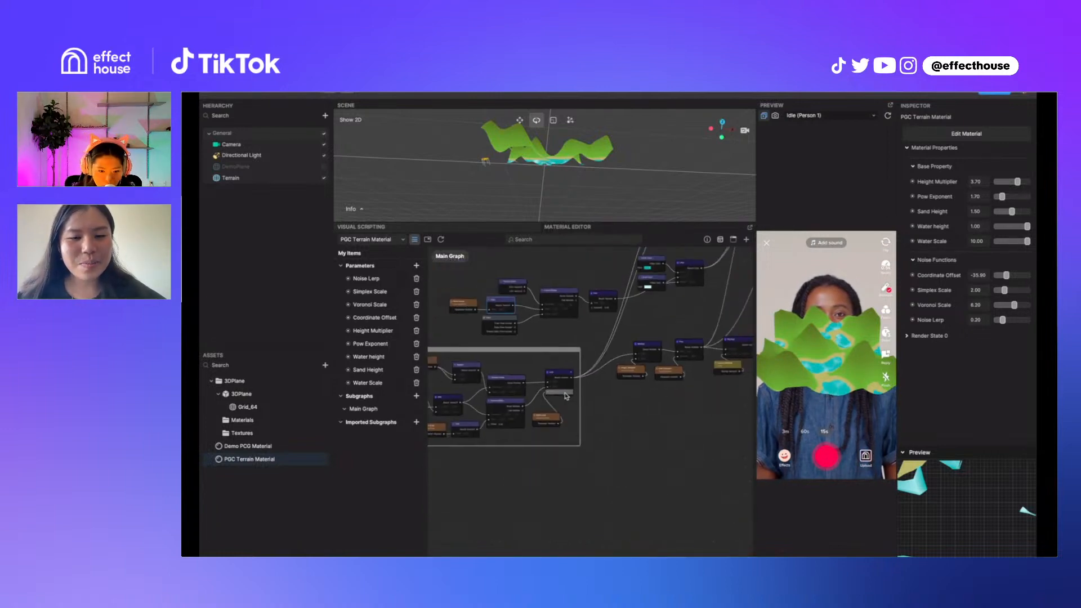
scroll(666, 416, left, 2)
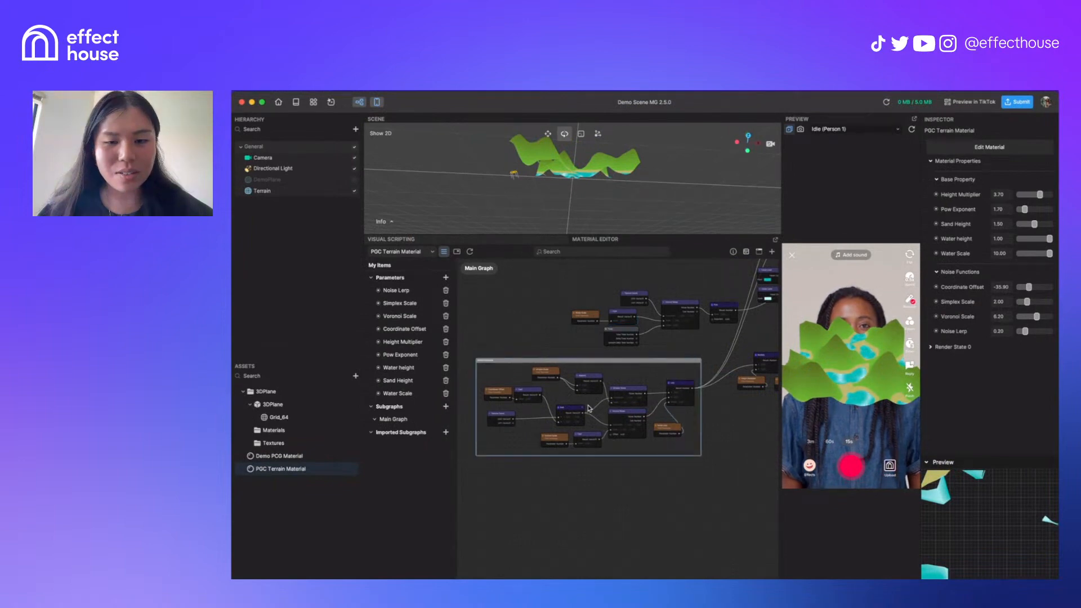
scroll(591, 410, up, 3)
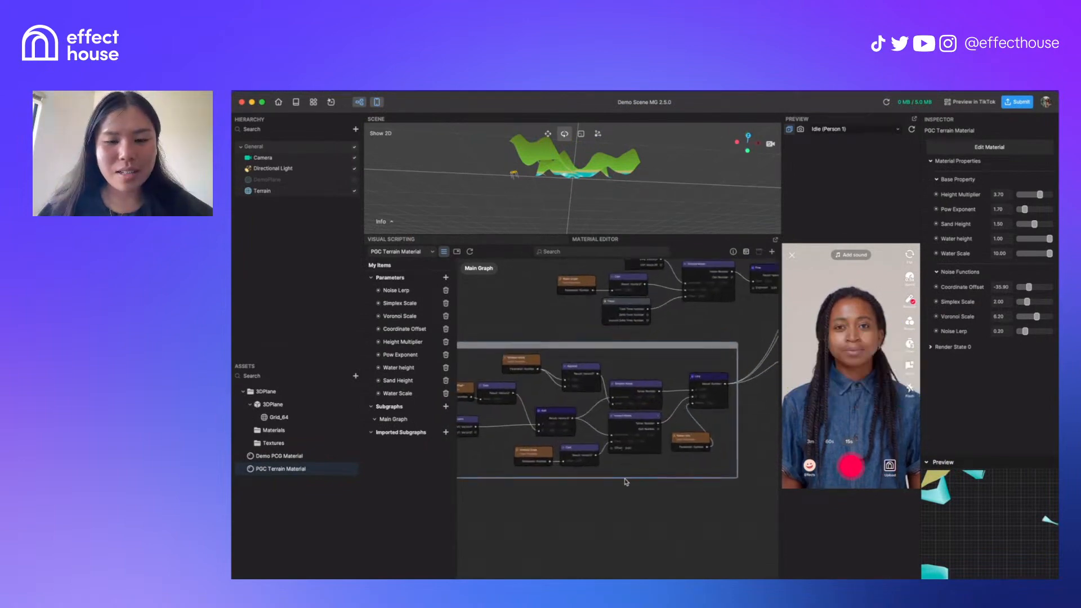
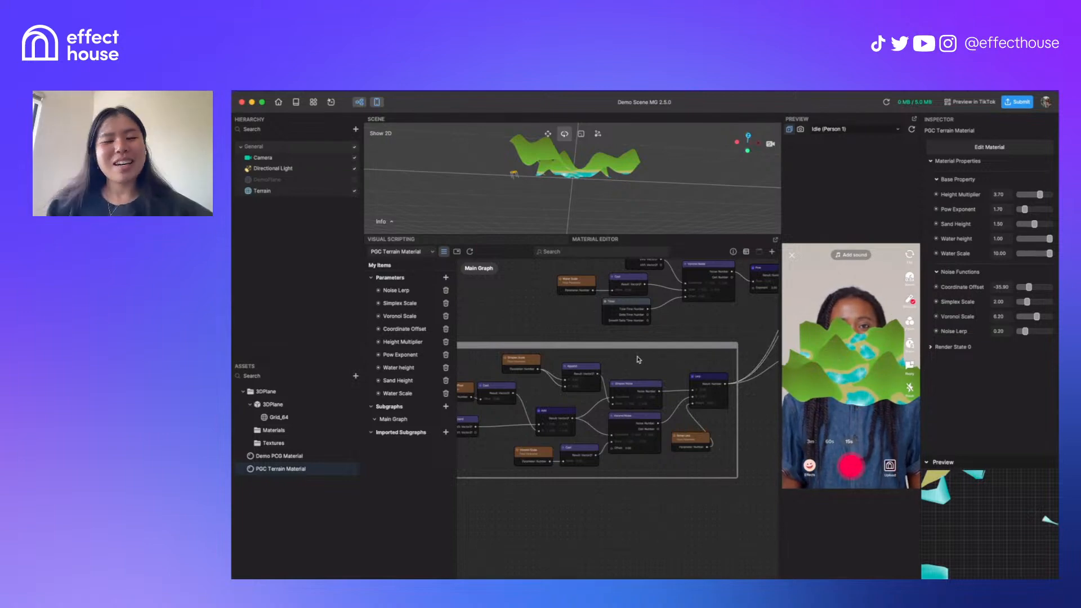
scroll(638, 360, up, 2)
drag(627, 394, 626, 390)
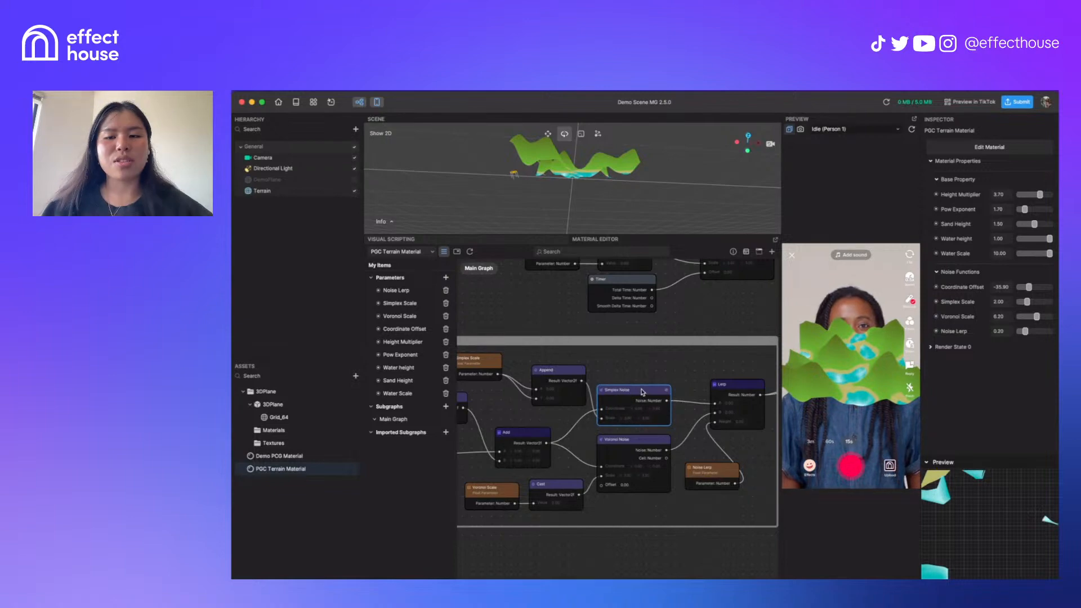
scroll(632, 364, up, 2)
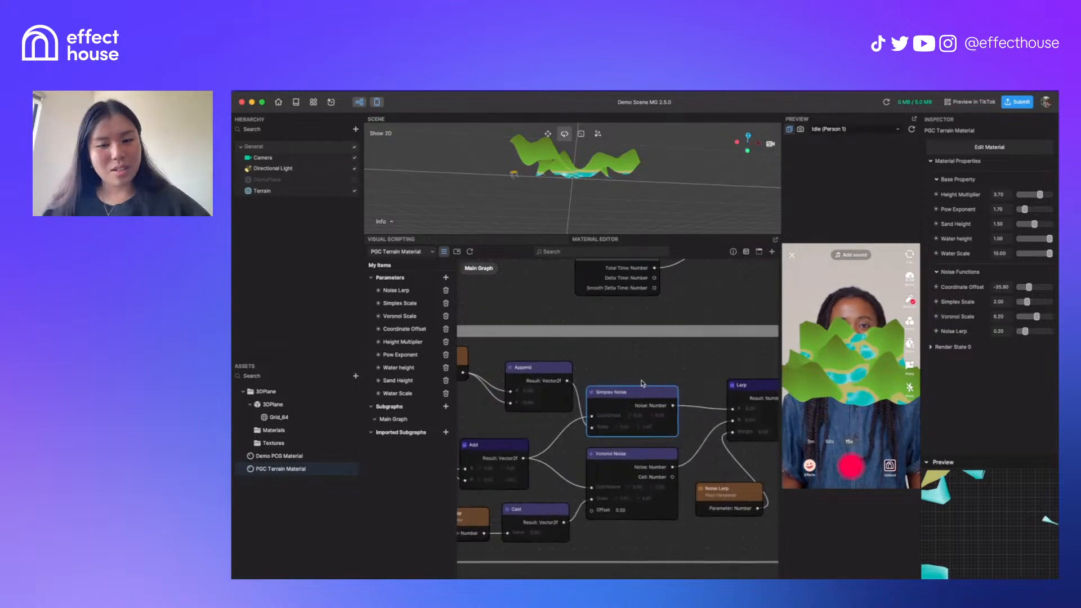
Try a range of Simplex Scale values on the material and leave it at 1.60
scroll(632, 364, down, 1)
middle_drag(609, 365, 642, 348)
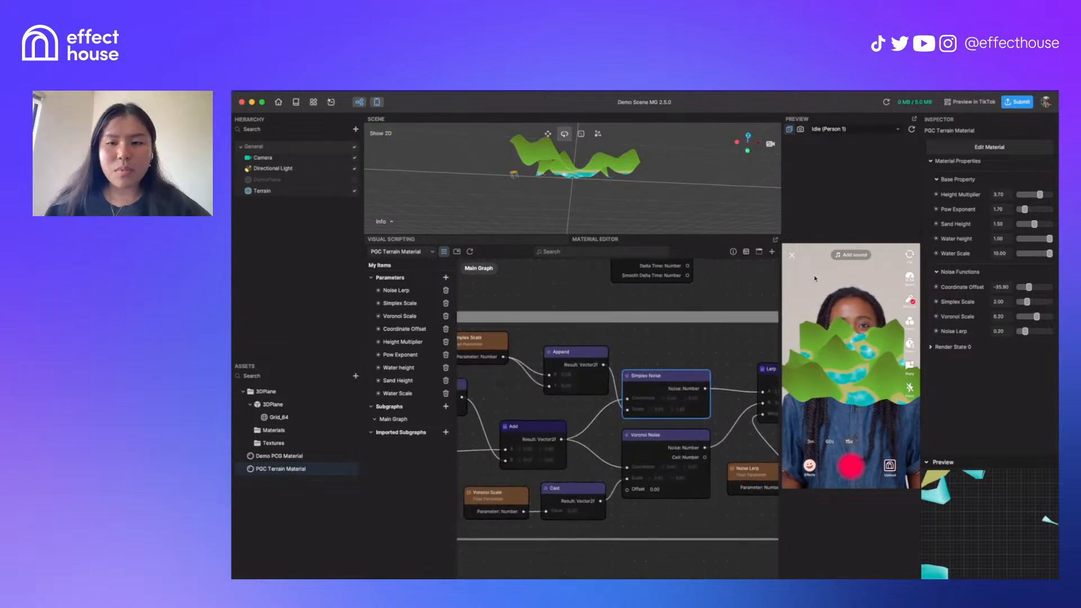
scroll(722, 370, right, 3)
scroll(722, 371, down, 1)
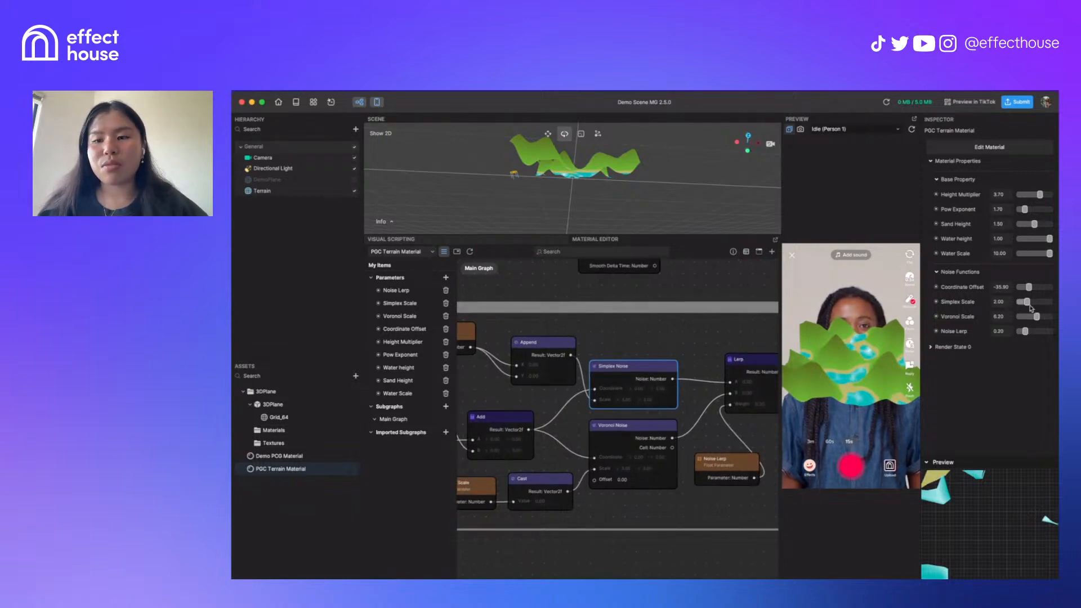
drag(1026, 304, 1056, 305)
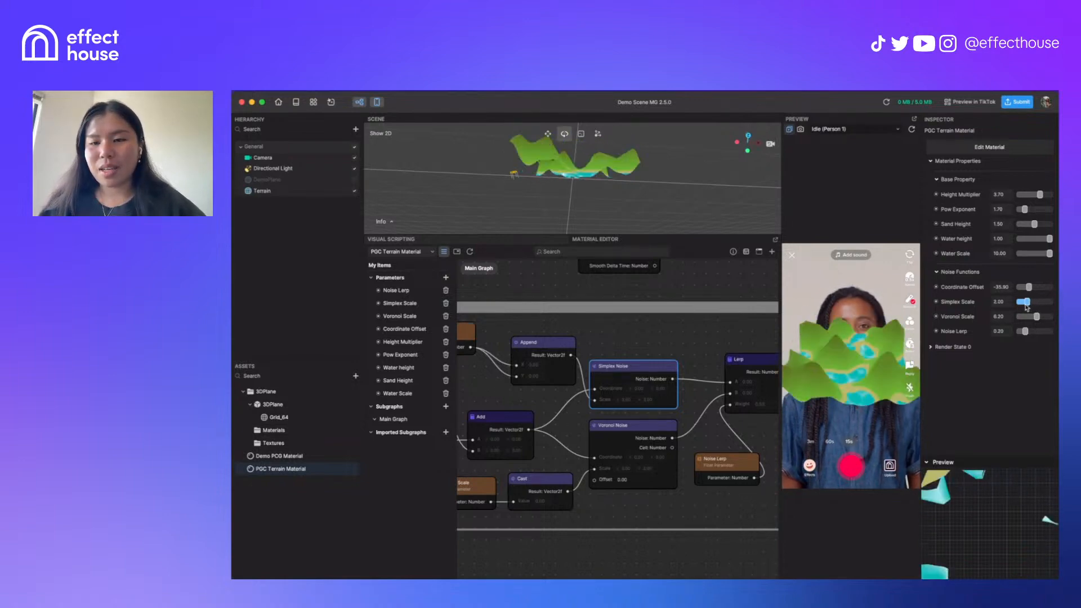
drag(1051, 303, 1026, 307)
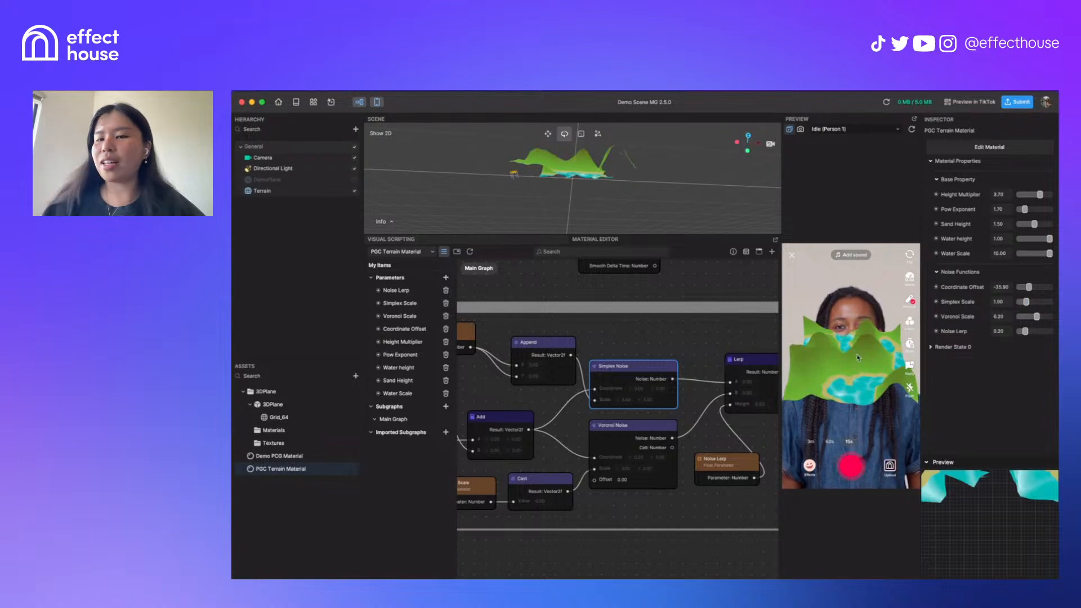
Paste a copy of the Simplex Noise node and place it directly above the original
scroll(614, 326, up, 2)
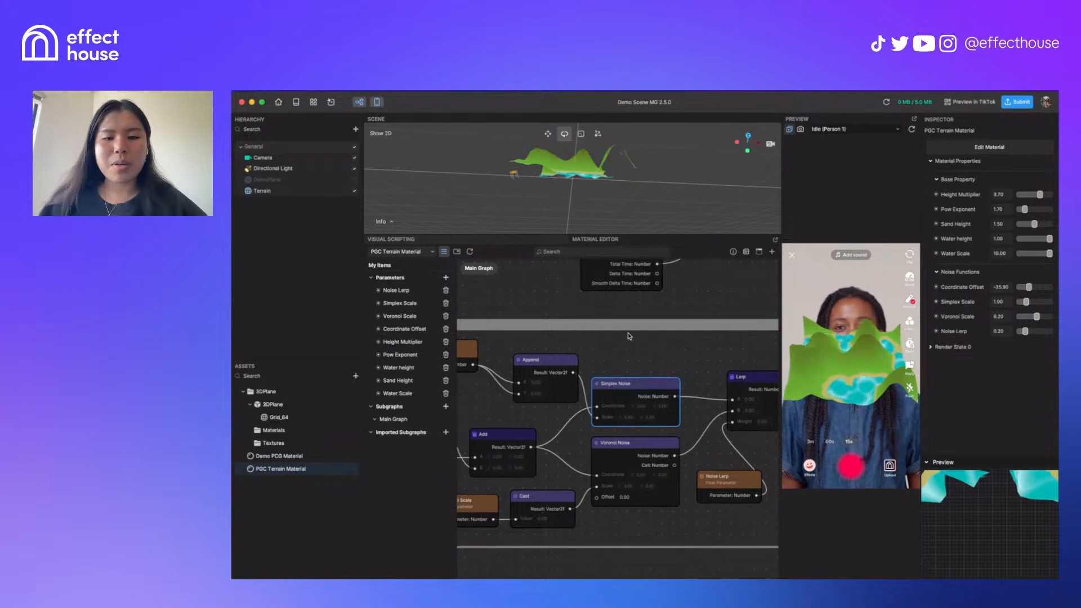
key(super+v)
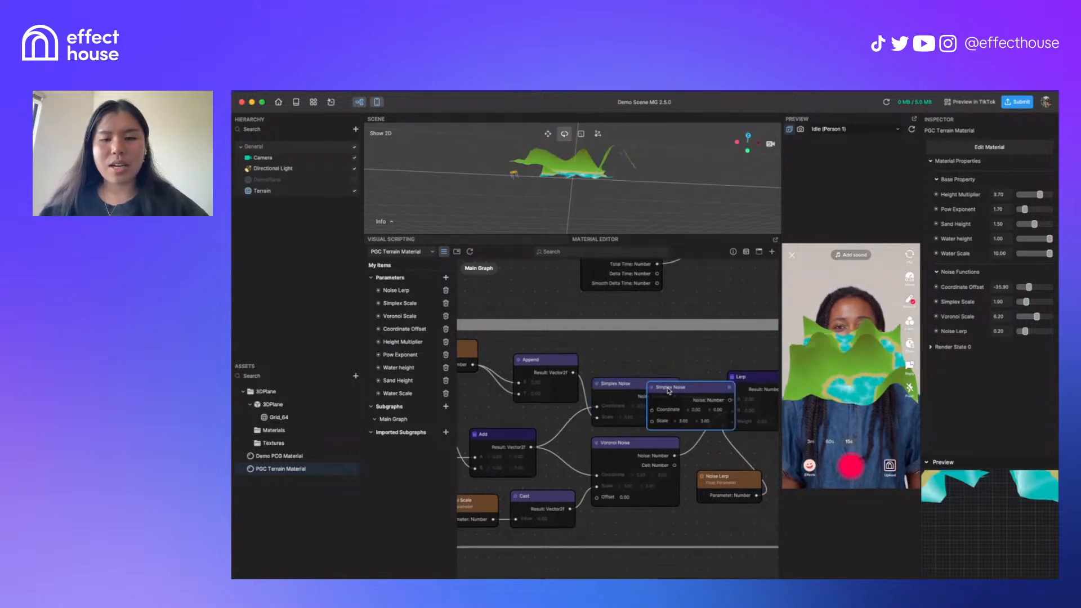
drag(669, 388, 615, 334)
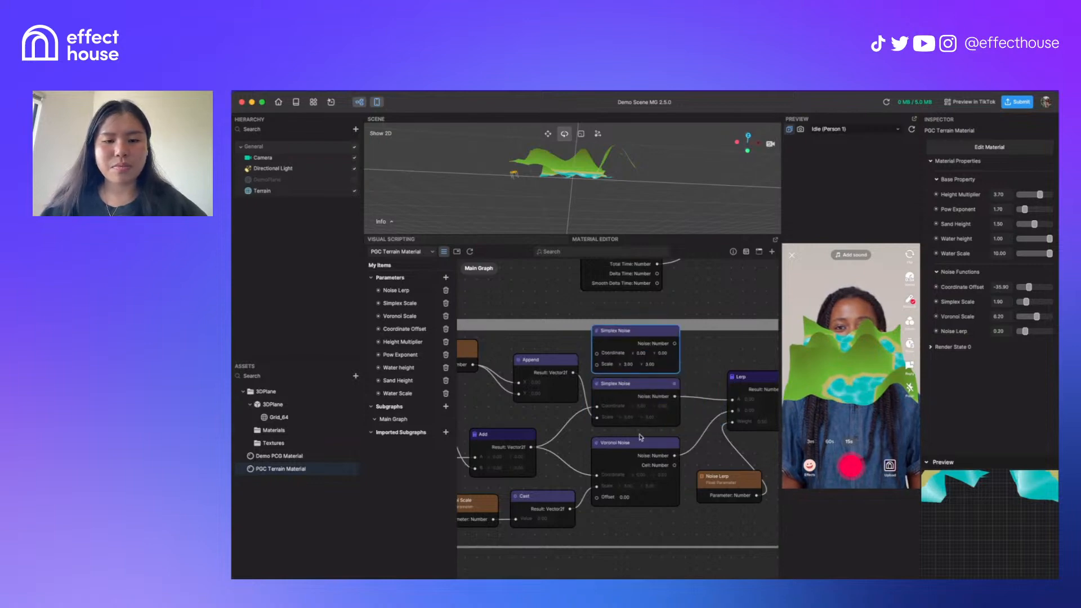
Extend the bottom edge of the noise functions group frame downward to make room for more nodes
scroll(642, 437, down, 3)
click(631, 503)
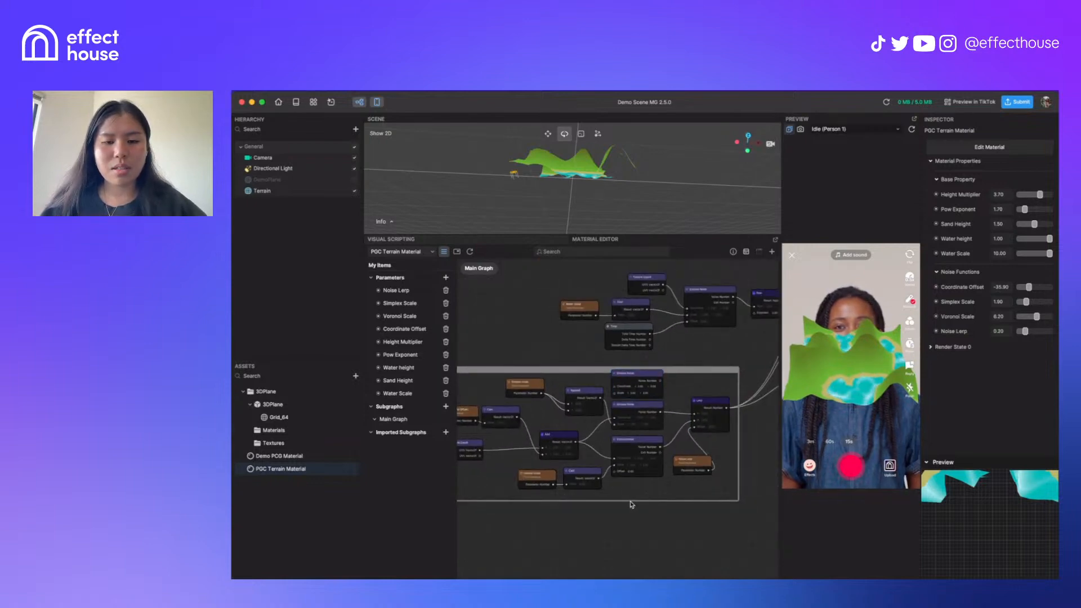
drag(632, 500, 634, 574)
middle_drag(684, 514, 722, 513)
scroll(714, 512, down, 2)
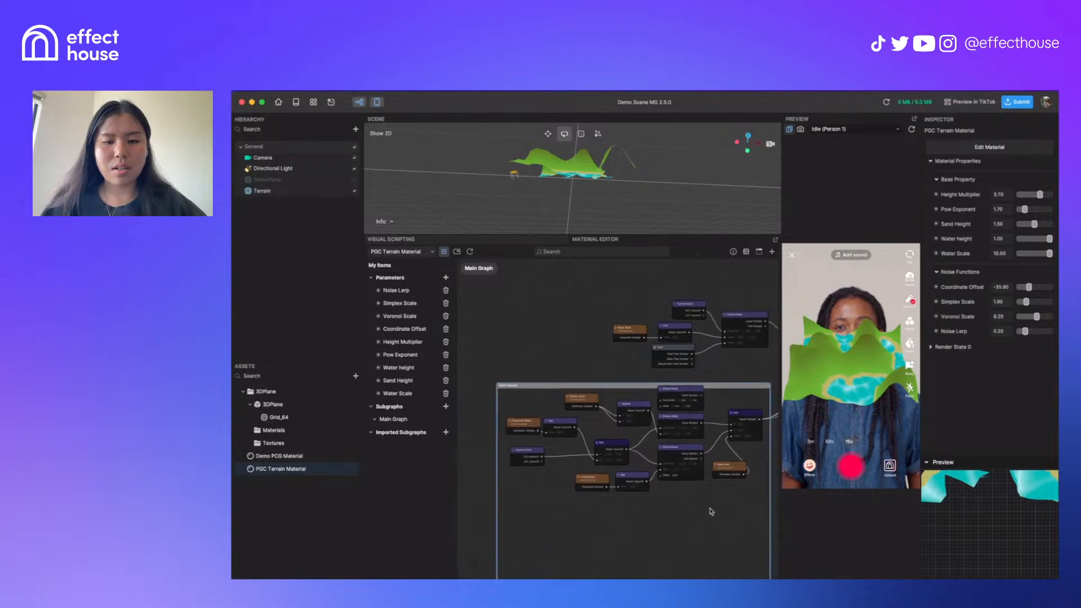
Move the original noise nodes down inside the group frame and bring the copied Simplex Noise down above them
drag(516, 412, 756, 511)
drag(739, 418, 740, 465)
drag(581, 397, 580, 446)
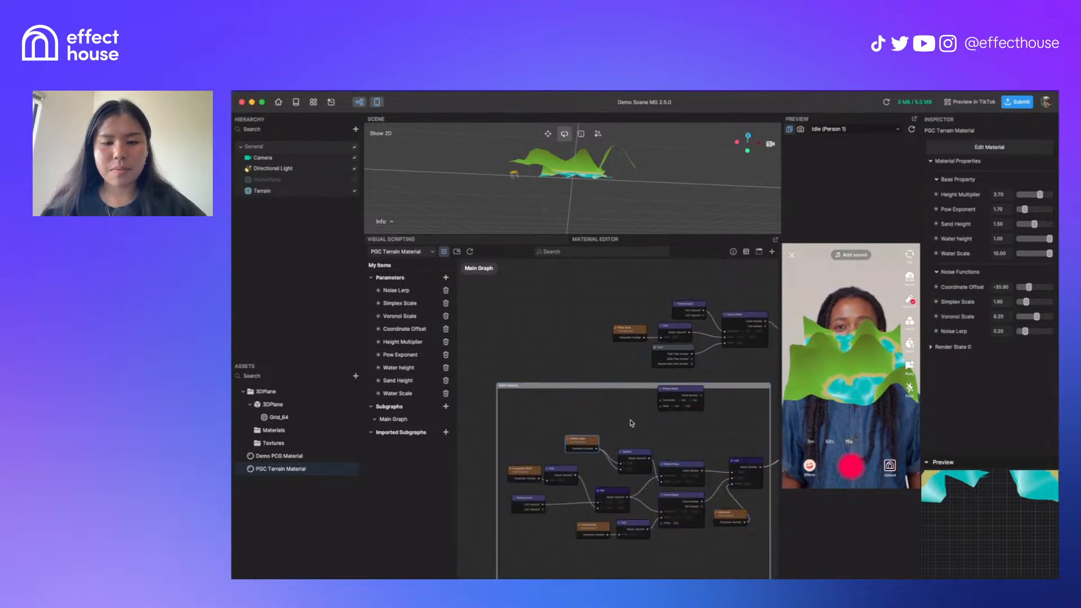
scroll(675, 428, up, 3)
drag(721, 370, 721, 424)
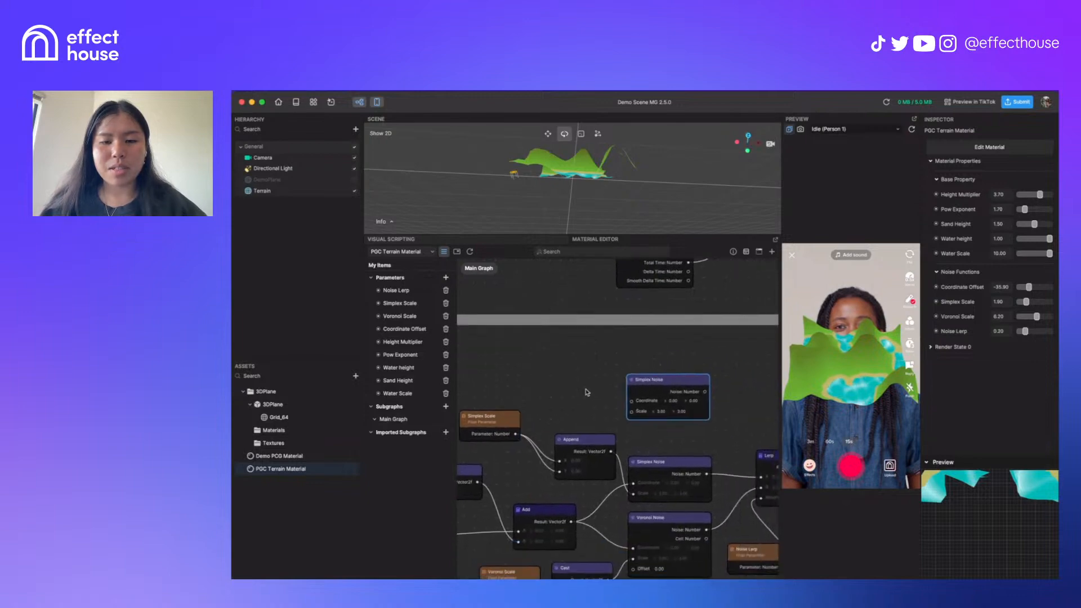
Connect the Add node's Result to the Coordinate of the copied upper Simplex Noise
middle_drag(640, 429, 589, 406)
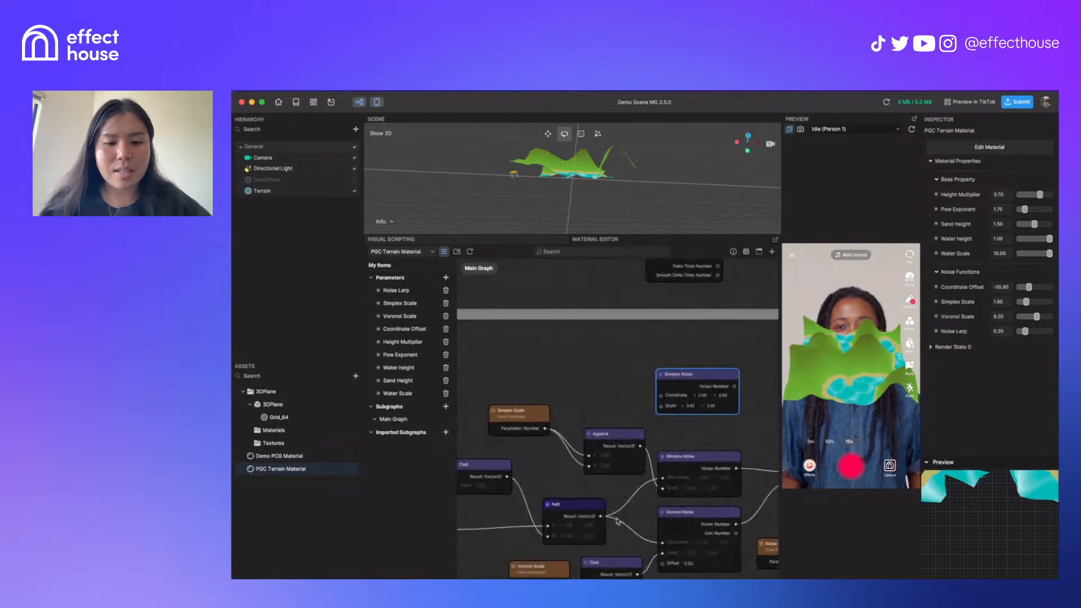
drag(601, 516, 660, 396)
middle_drag(580, 381, 603, 384)
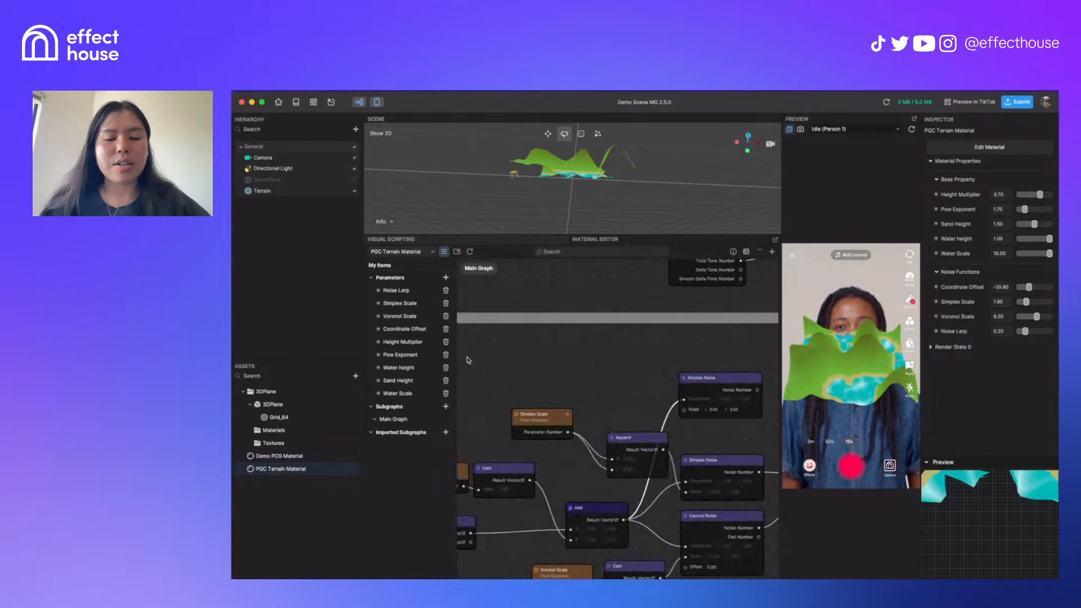
Create a Float parameter named Simplex High Scale
click(446, 278)
click(466, 312)
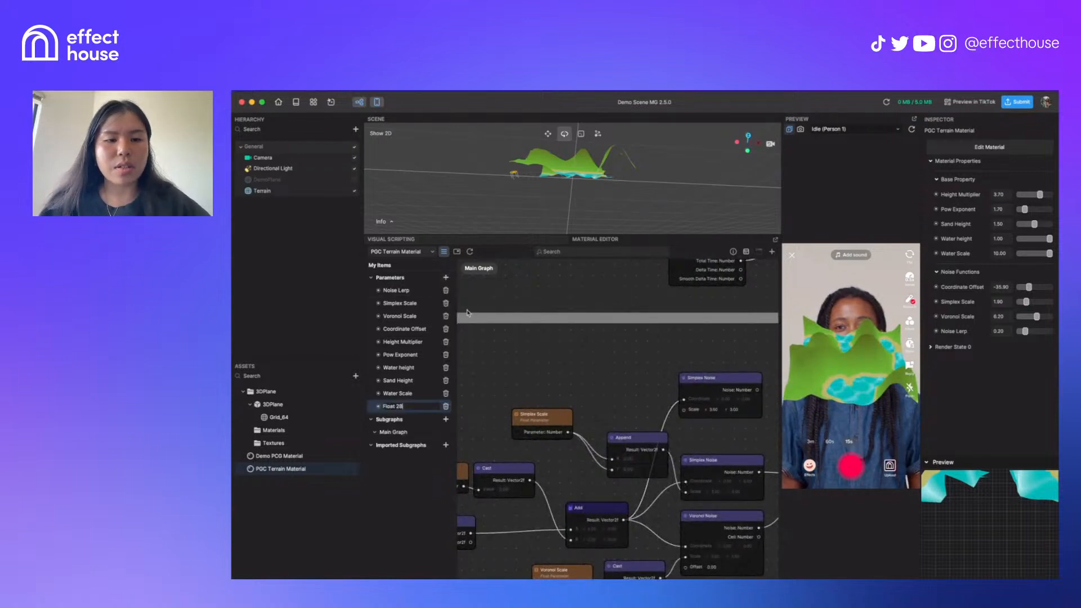
triple_click(406, 407)
text(Simpl)
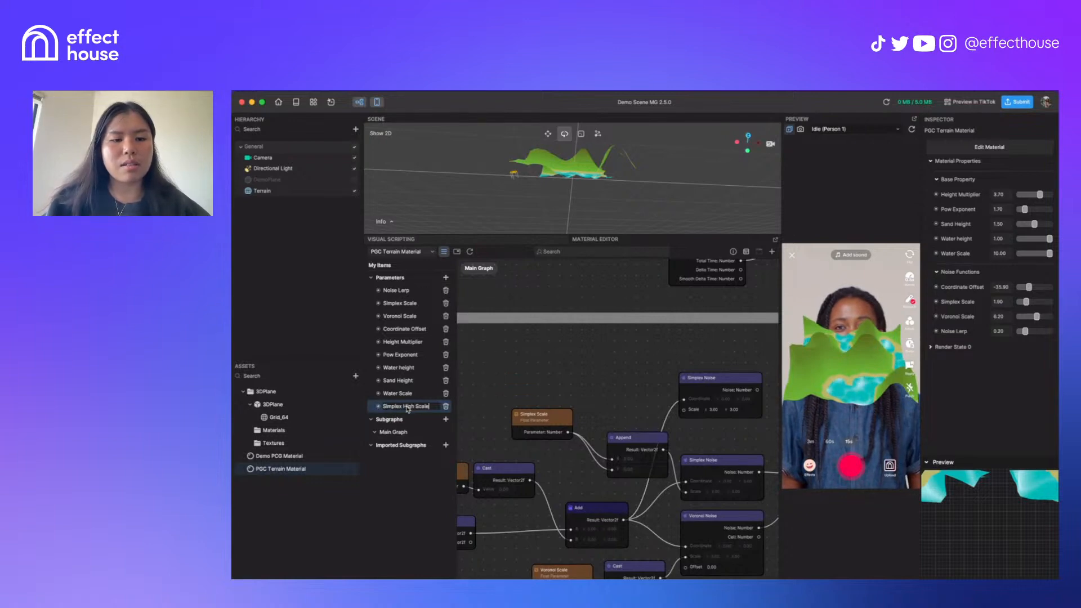
text(ex High Scale)
key(Return)
Place Simplex High Scale in the graph before the upper Simplex Noise and feed it into a new Cast node
drag(407, 407, 602, 389)
text(cast)
key(Return)
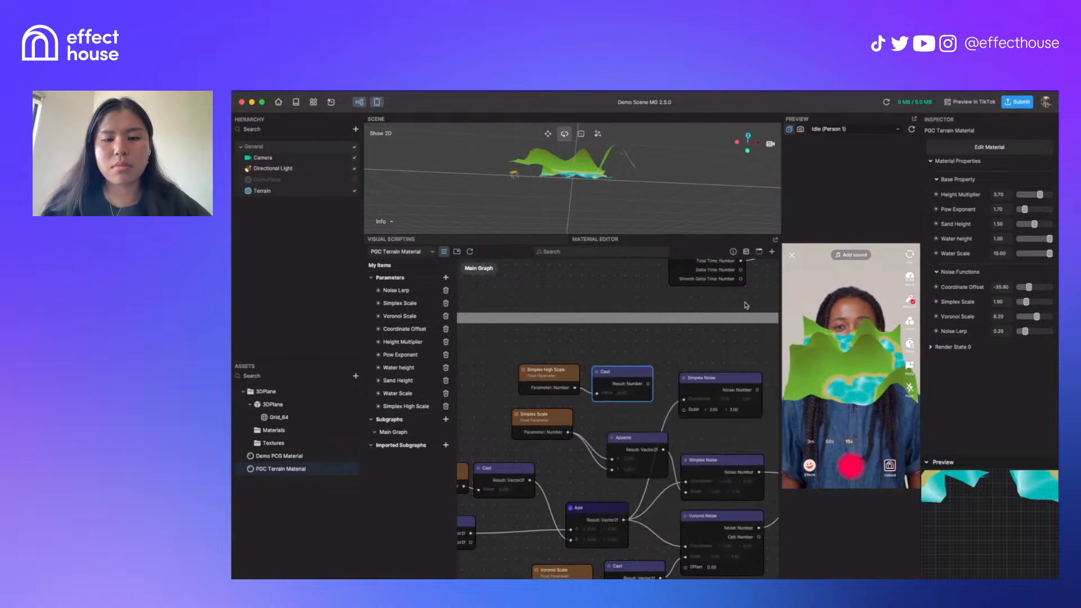
Set the new Cast node's Cast Type to Vec2 and connect its Result to the upper Simplex Noise's Scale
click(733, 252)
click(734, 290)
click(721, 314)
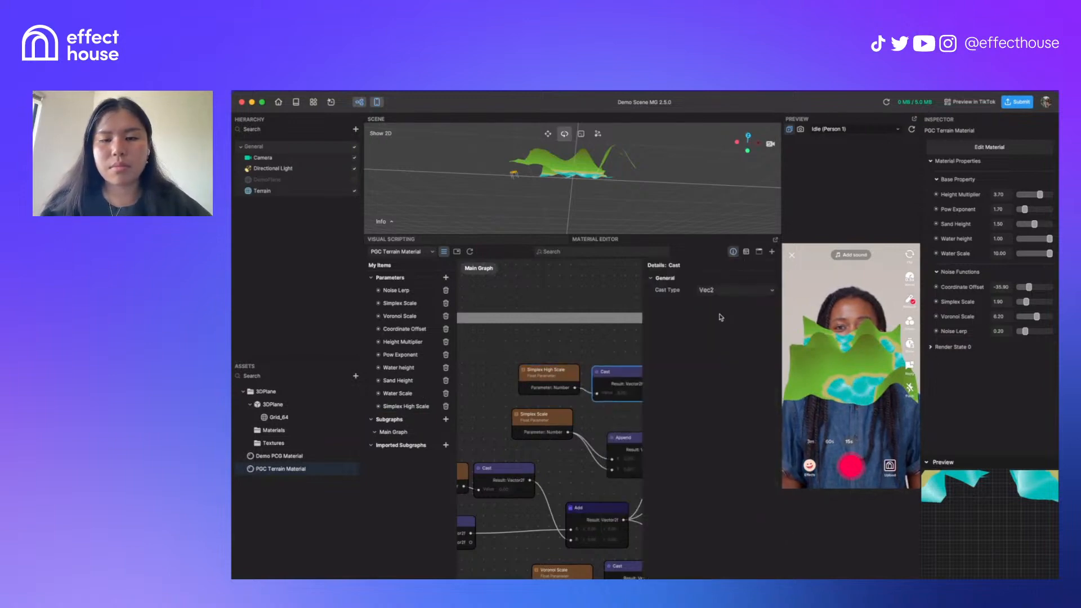
click(733, 252)
scroll(668, 376, up, 2)
drag(643, 387, 689, 422)
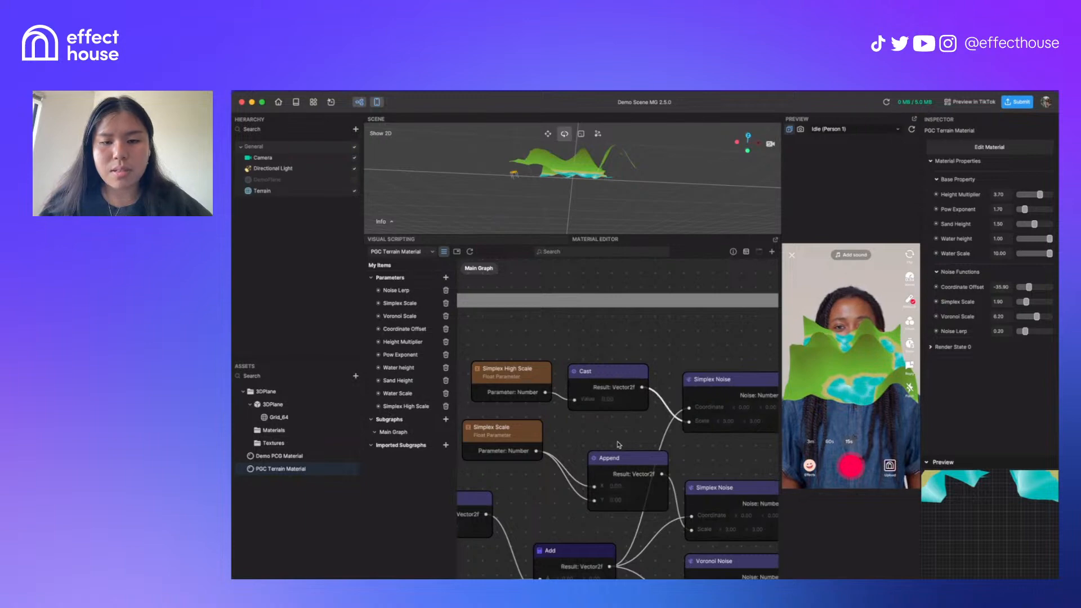
Enable the minimum and maximum limits of Simplex High Scale, with Min set to 7
click(433, 404)
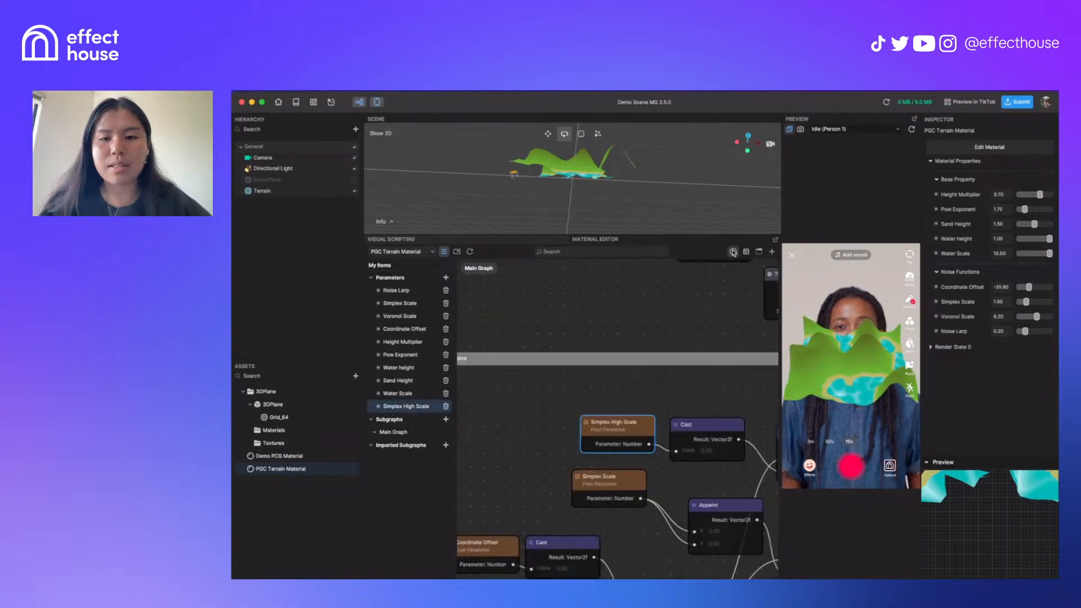
click(733, 252)
click(774, 359)
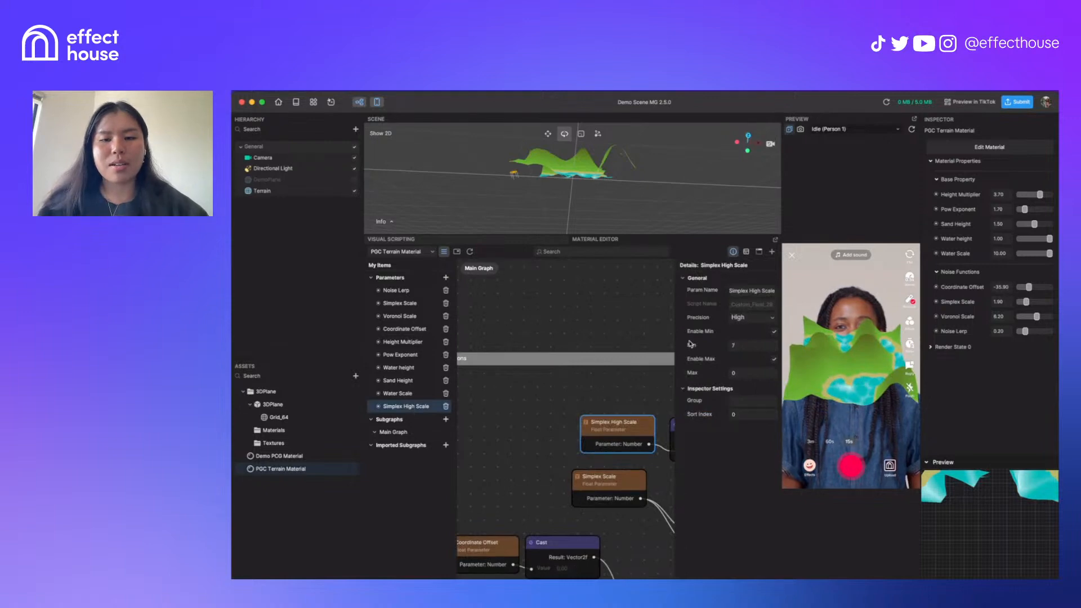
click(732, 254)
drag(651, 398, 553, 367)
mouse_move(664, 374)
mouse_down()
mouse_move(562, 372)
mouse_move(609, 378)
mouse_up()
scroll(625, 412, down, 2)
drag(671, 432, 696, 415)
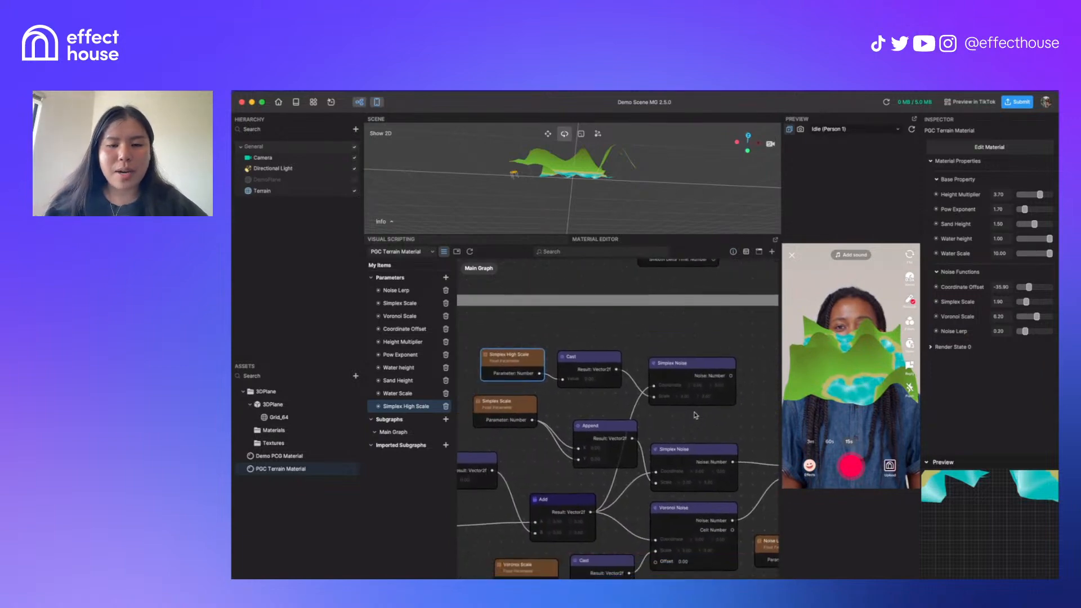
click(498, 344)
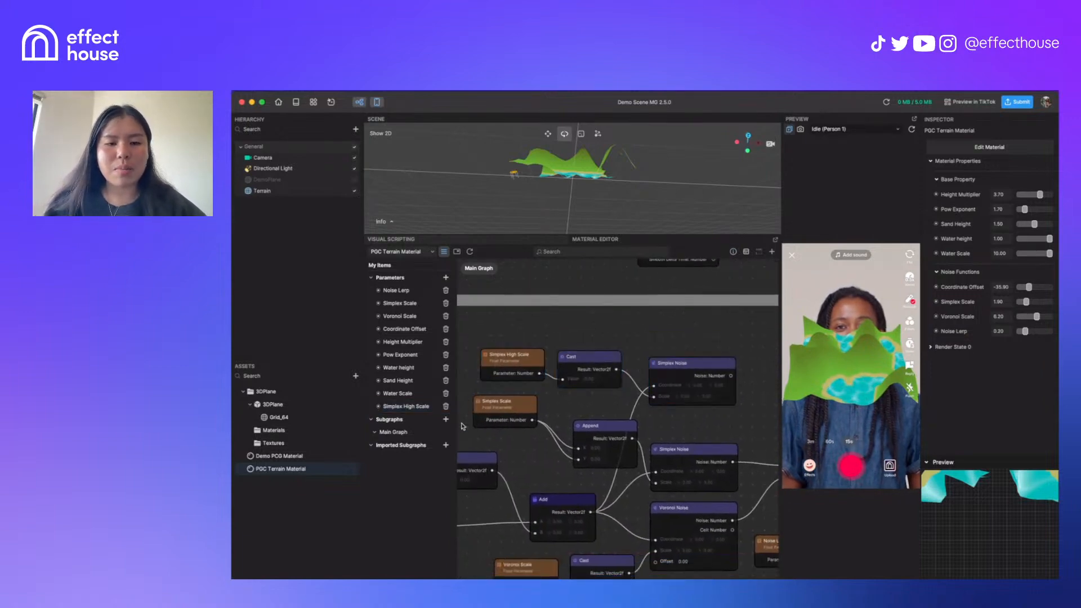
drag(460, 423, 718, 462)
click(739, 411)
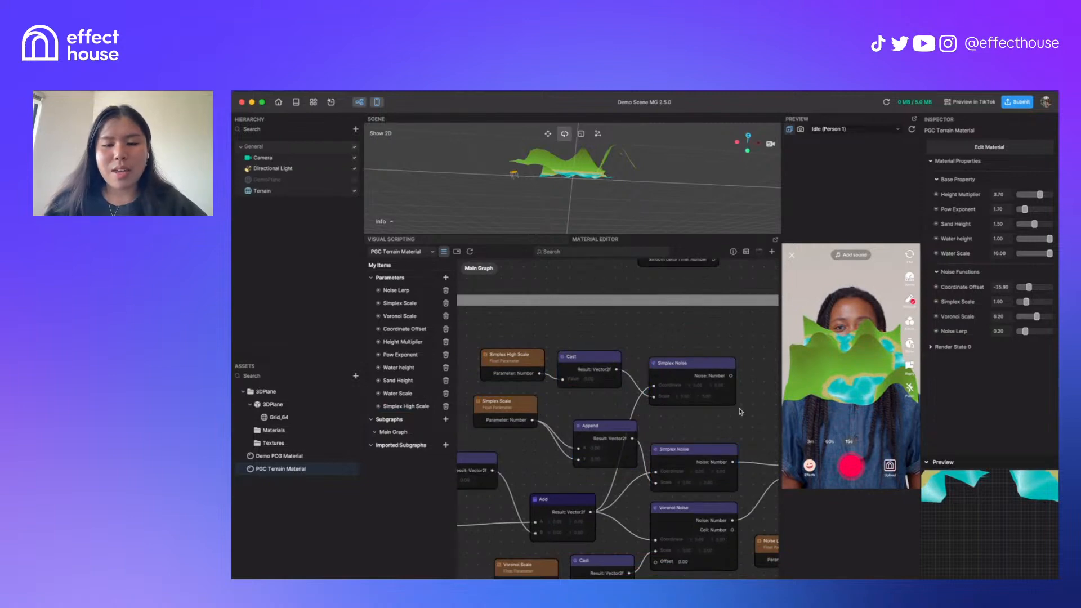
Add a Lerp node fed at input A by the upper Simplex Noise's Noise output
scroll(741, 411, down, 5)
scroll(740, 412, up, 5)
middle_drag(741, 412, 615, 404)
scroll(611, 390, up, 2)
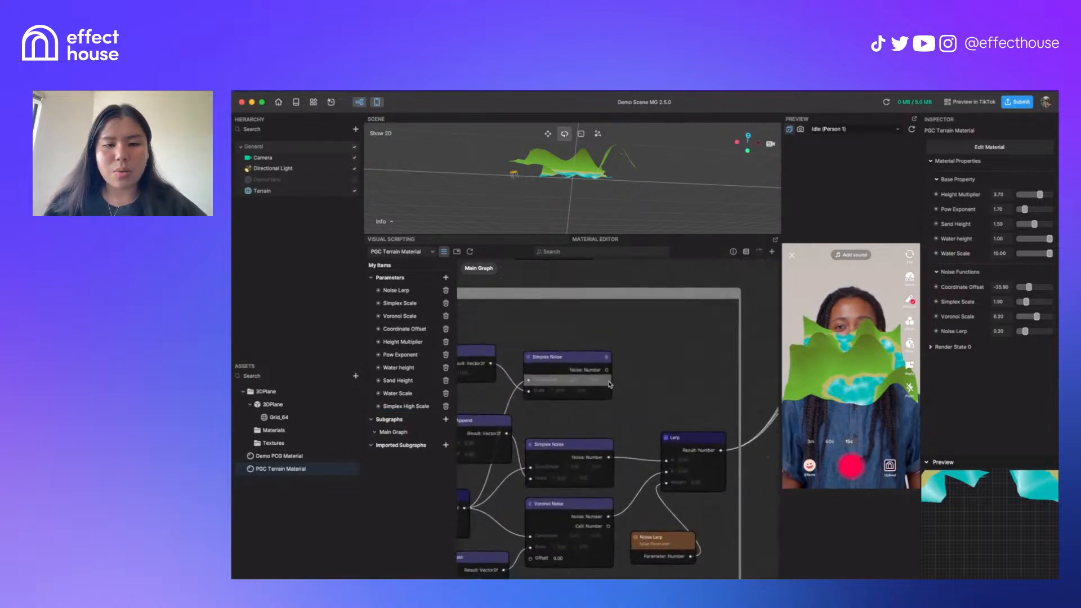
drag(607, 371, 644, 367)
text(be)
key(BackSpace)
key(BackSpace)
text(lerp)
key(Return)
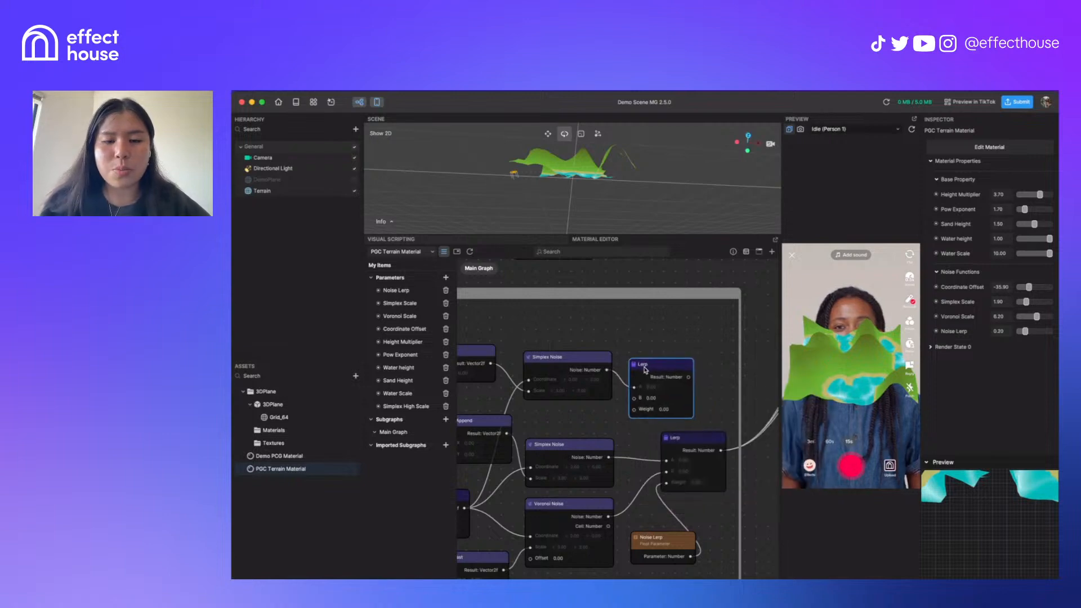
Connect the lower Simplex Noise to the new Lerp's B and the new Lerp's Result to the existing Lerp's A
drag(608, 457, 661, 367)
drag(678, 438, 708, 434)
drag(658, 364, 701, 457)
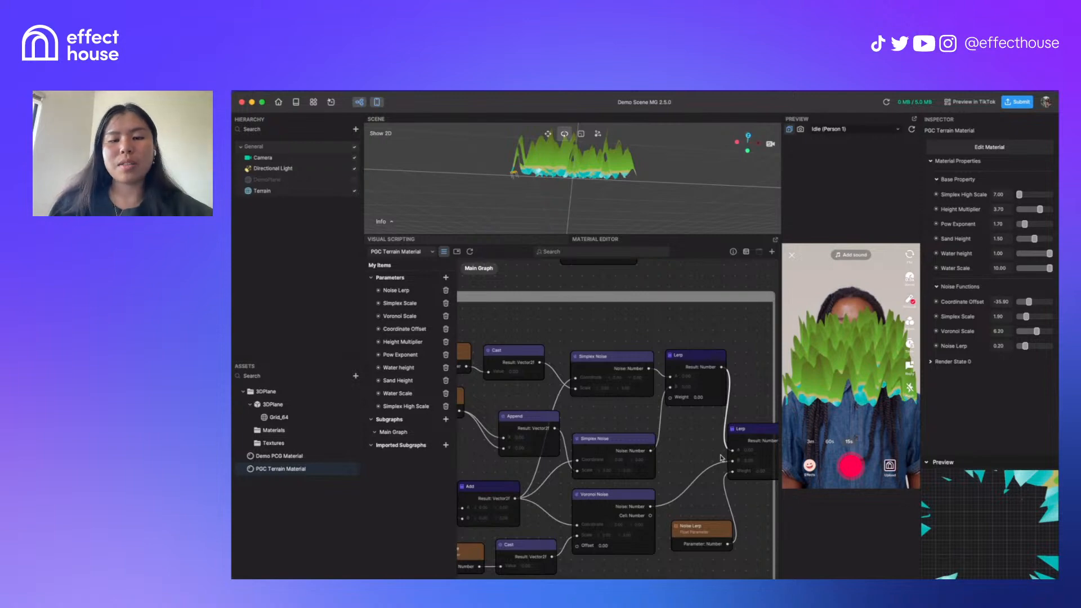
drag(703, 439, 689, 361)
scroll(687, 418, up, 3)
drag(676, 457, 697, 376)
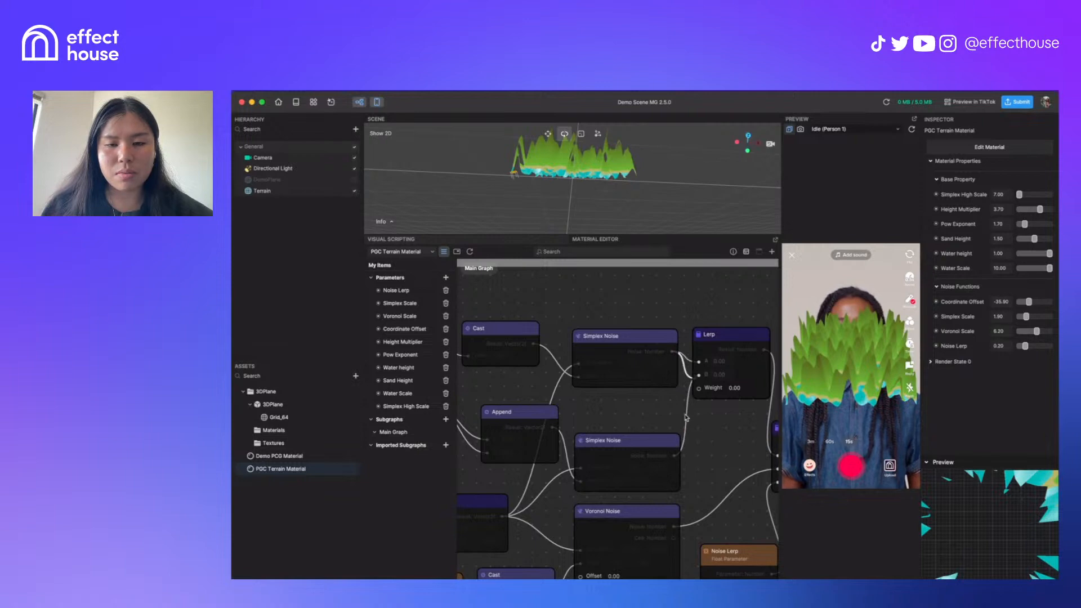
scroll(711, 460, down, 1)
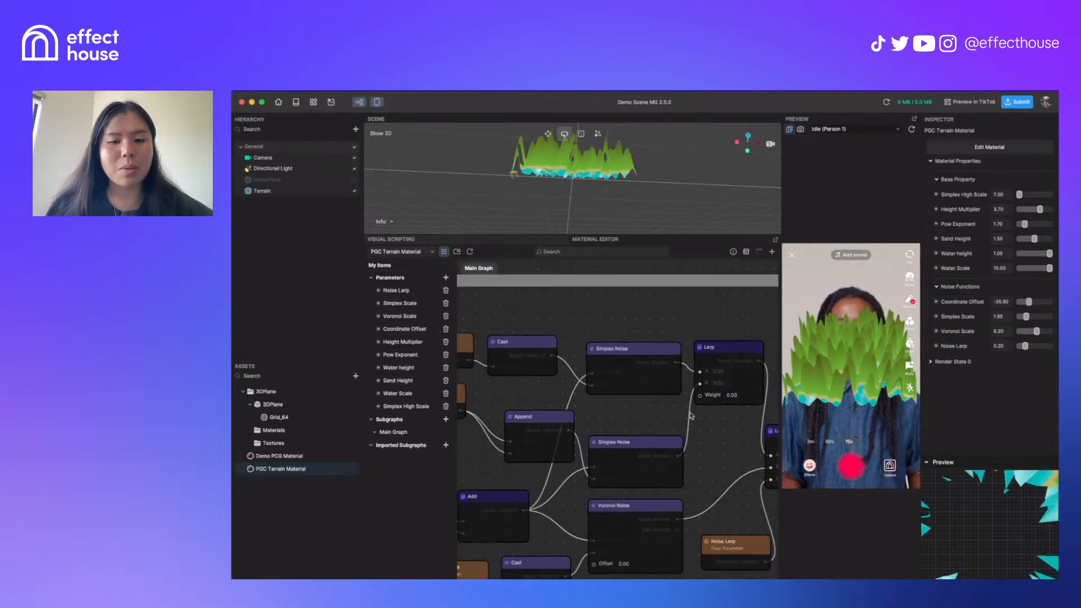
Create a Float parameter named Simplex Lerp
click(446, 277)
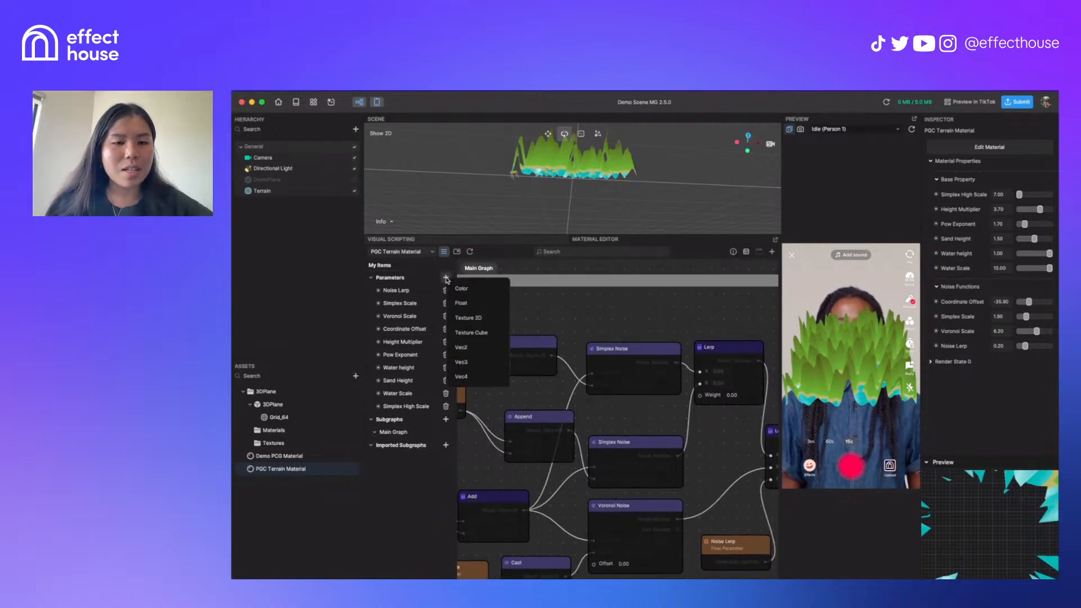
click(481, 303)
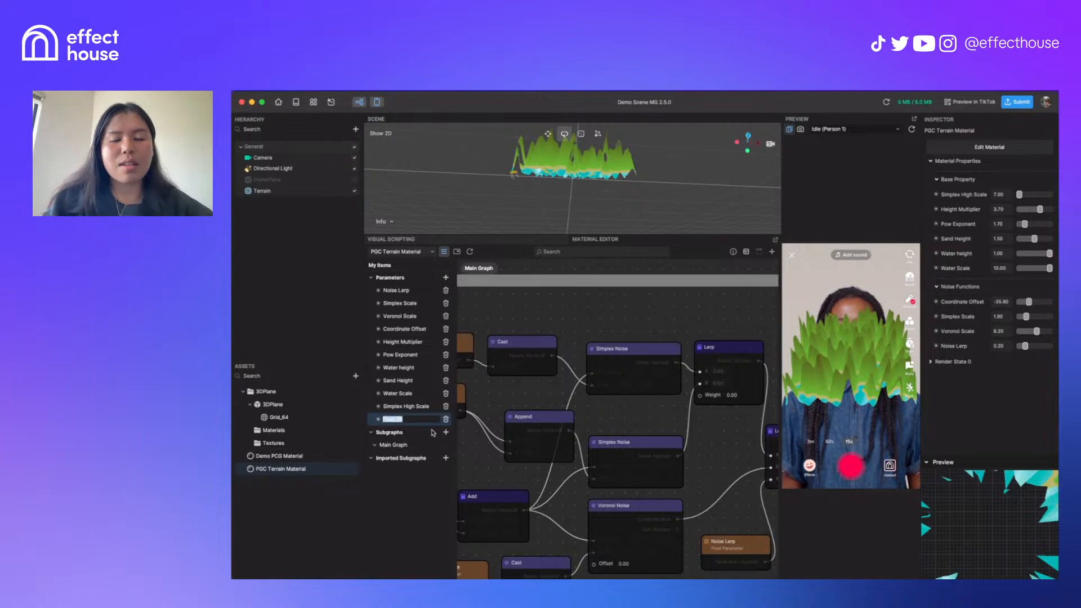
text(Simplex )
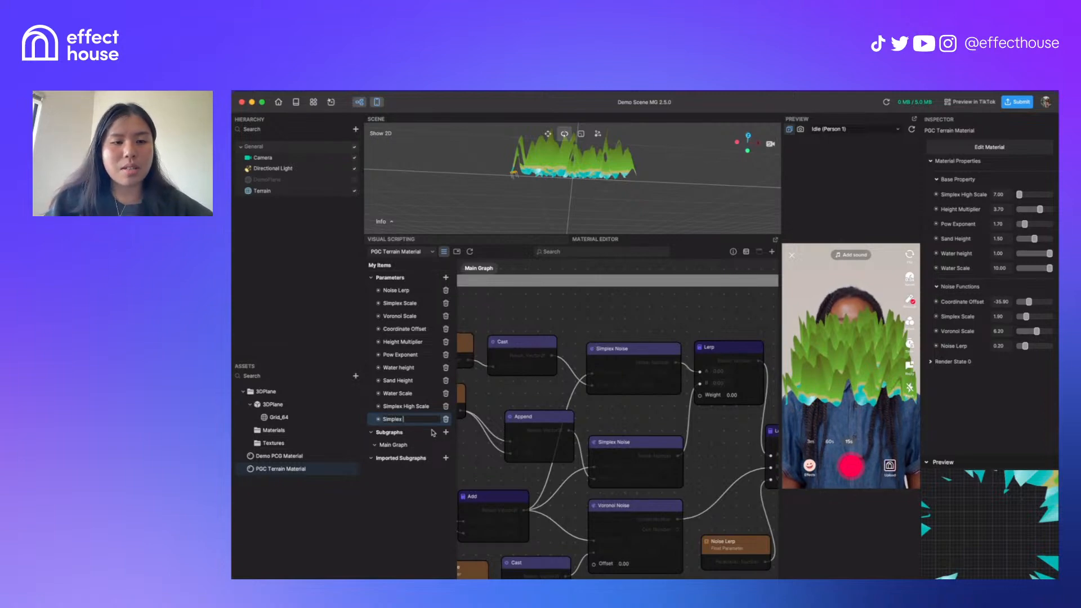
text(Lerp)
key(Return)
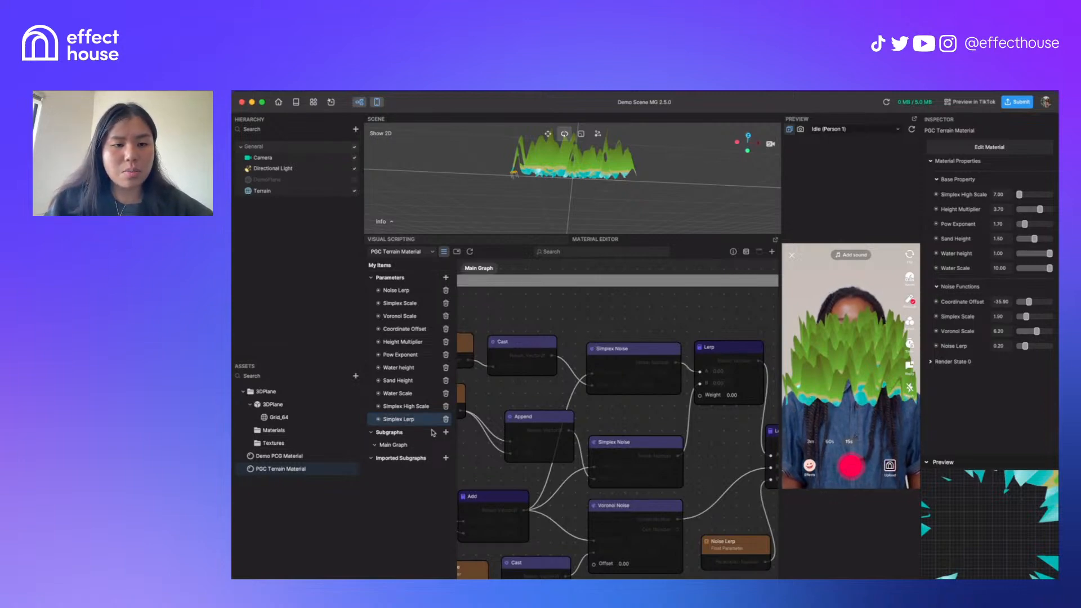
Enable Simplex Lerp's minimum and maximum limits and connect the parameter to the new Lerp's Weight
click(732, 252)
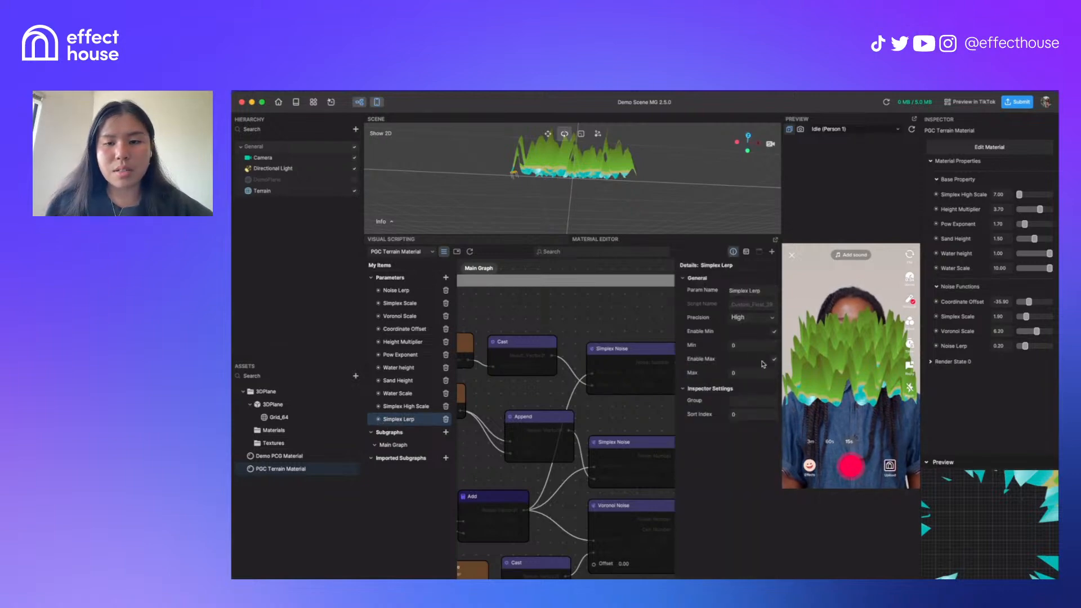
click(738, 372)
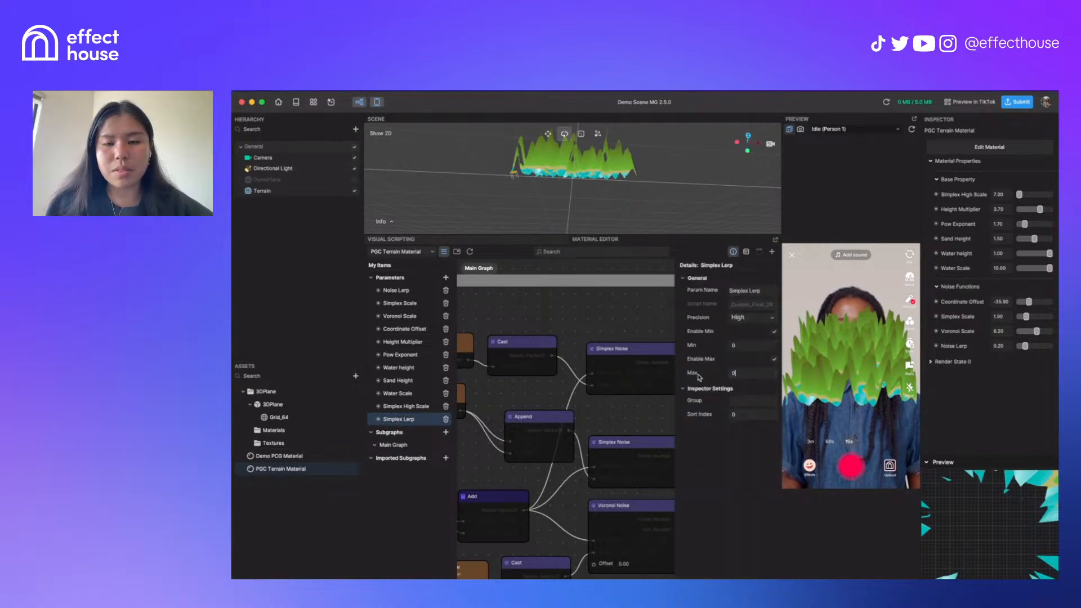
click(733, 254)
drag(383, 419, 632, 403)
drag(703, 395, 701, 395)
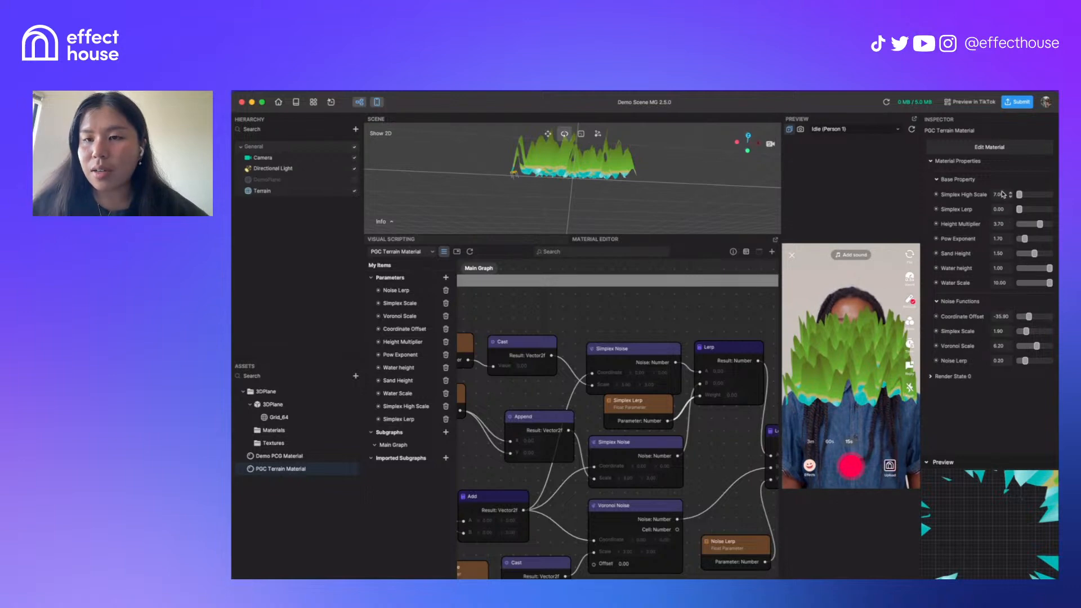
Raise Simplex High Scale to about 10.3, then try Simplex Lerp at 1.00 and settle it on 0.80
drag(1020, 194, 1040, 196)
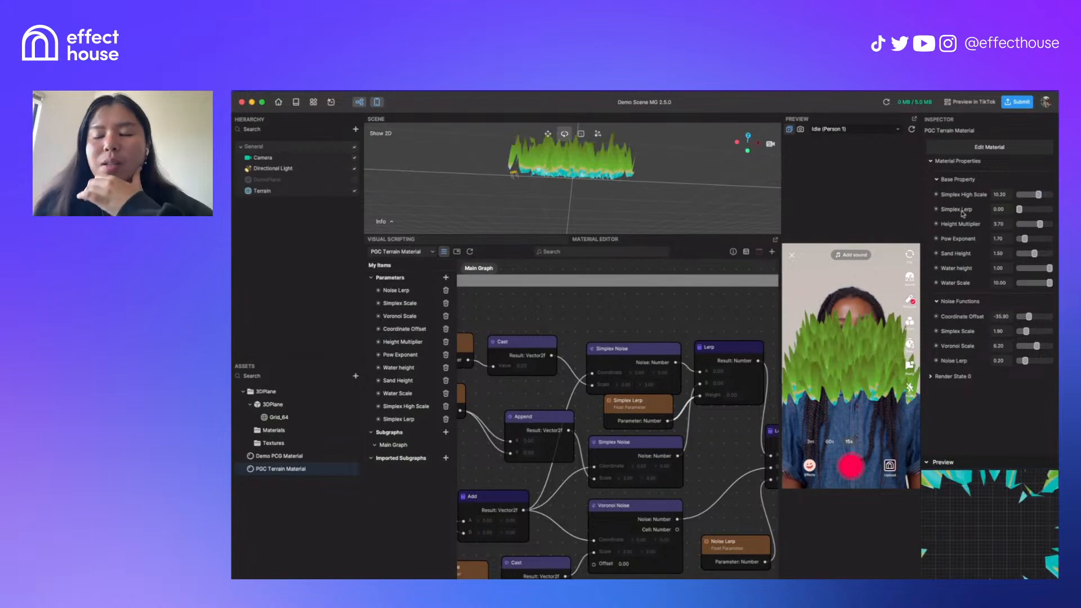
drag(1020, 210, 1045, 215)
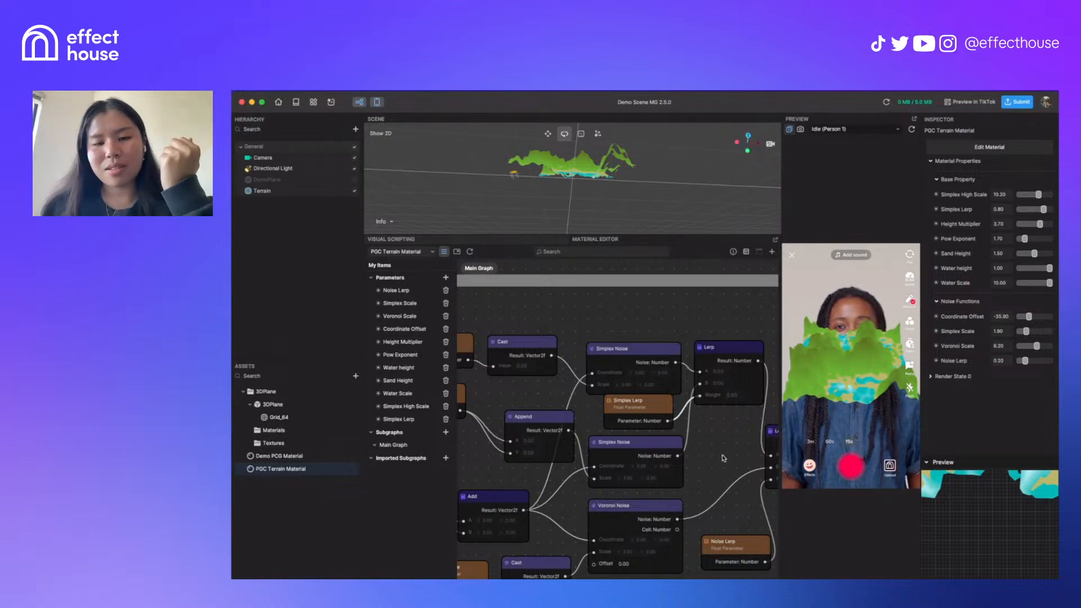
click(663, 405)
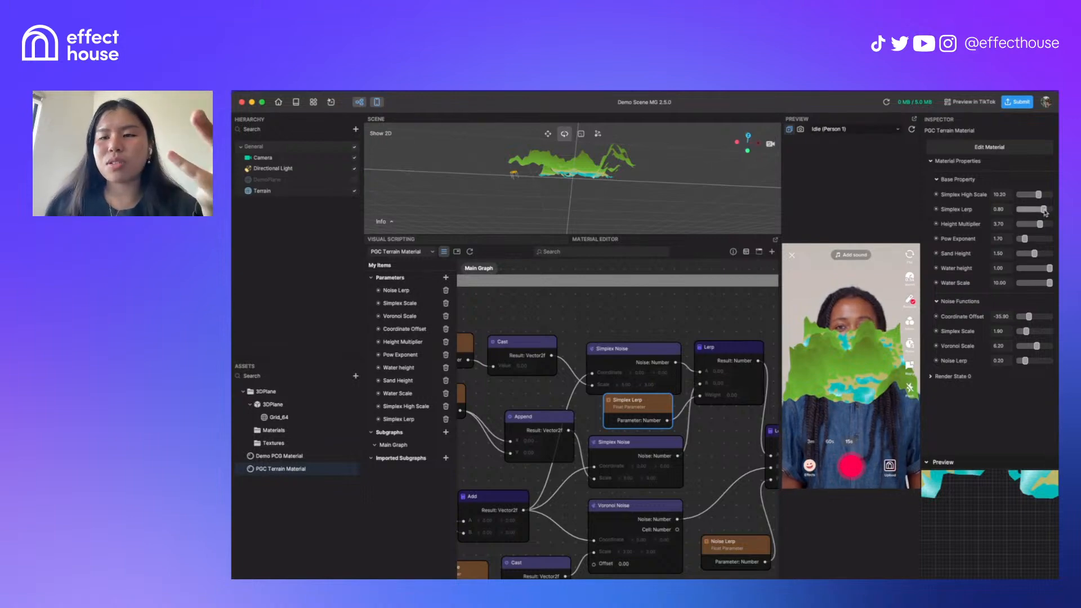
drag(1045, 212, 1058, 213)
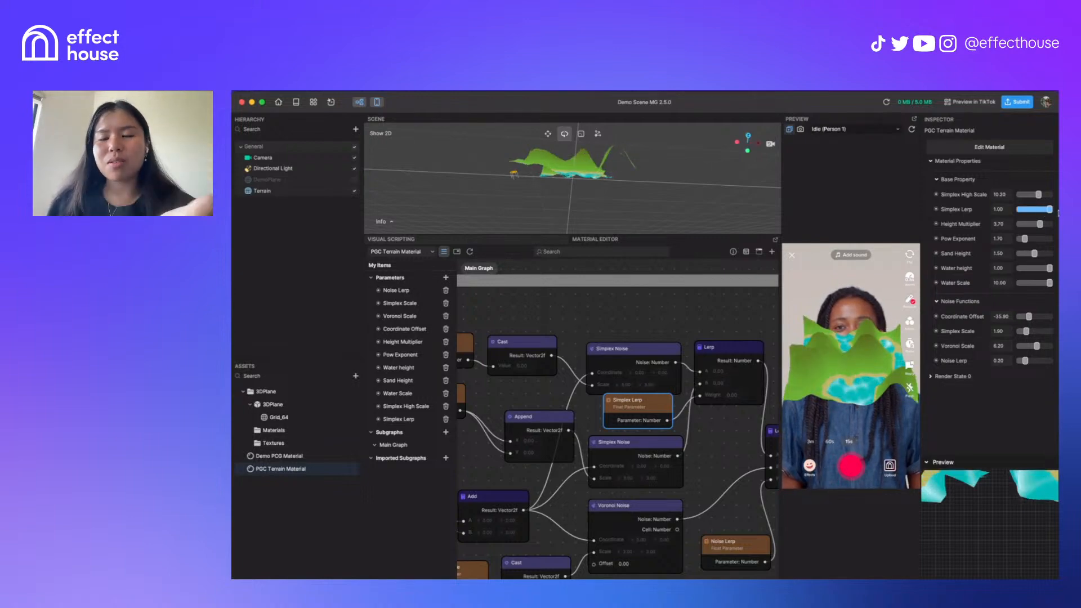
drag(1054, 214, 1049, 214)
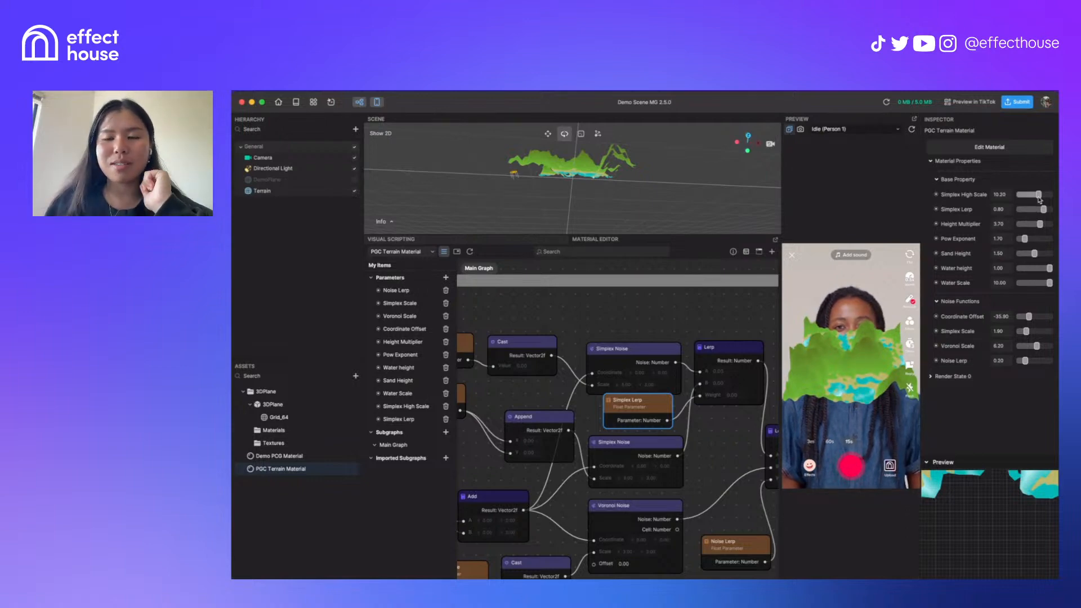
Set the terrain material's Simplex High Scale to 11.00 and its Coordinate Offset to -7.70
drag(1039, 197, 1049, 199)
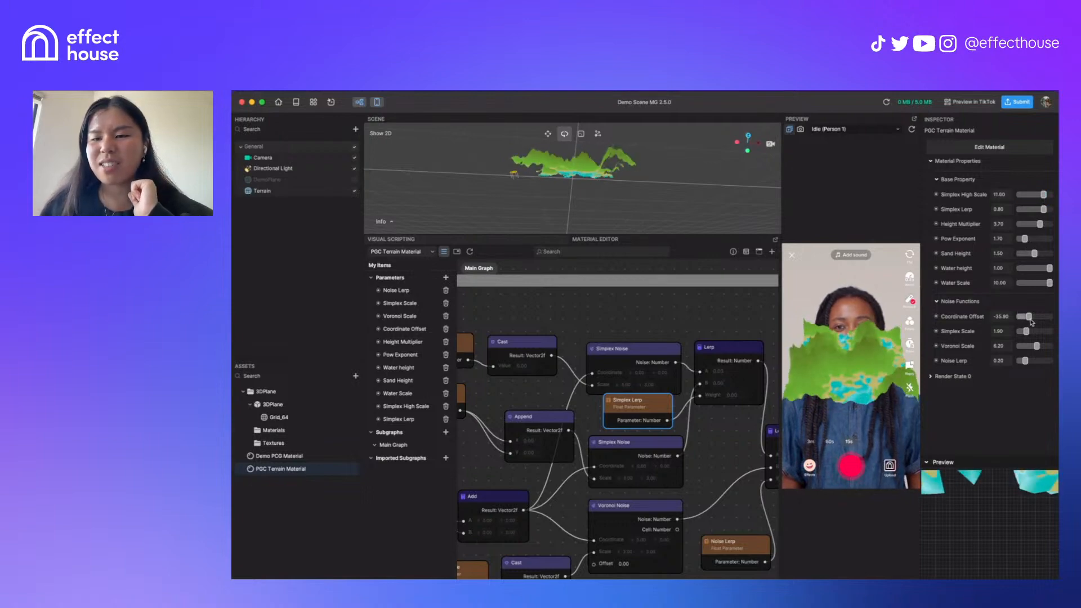
drag(1031, 320, 1035, 323)
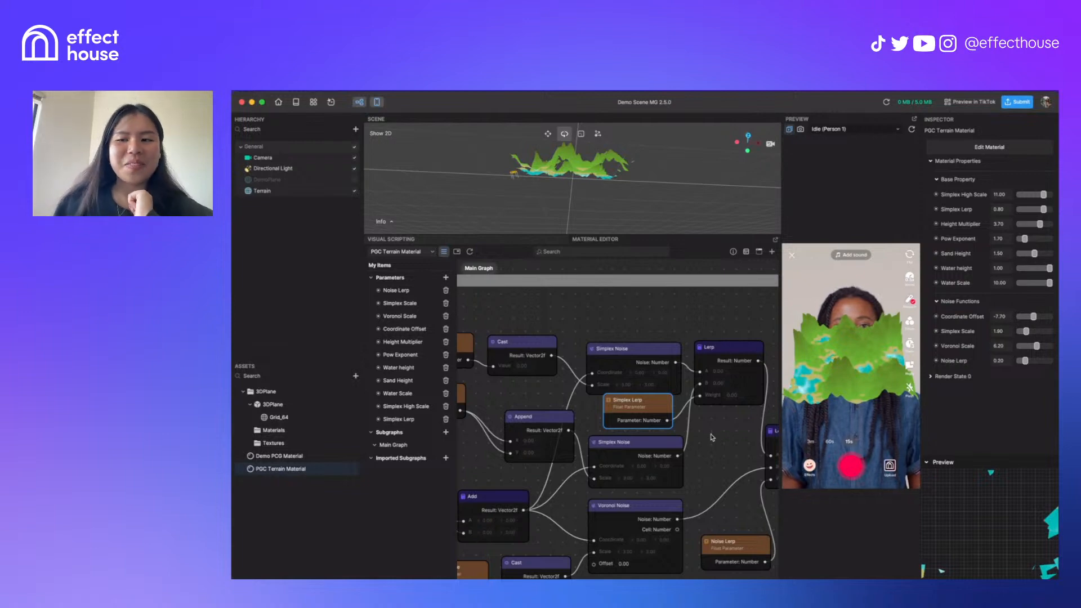
Move the Coordinate Offset parameter and its two neighbouring input nodes together, slightly closer to the Add node
scroll(711, 438, down, 5)
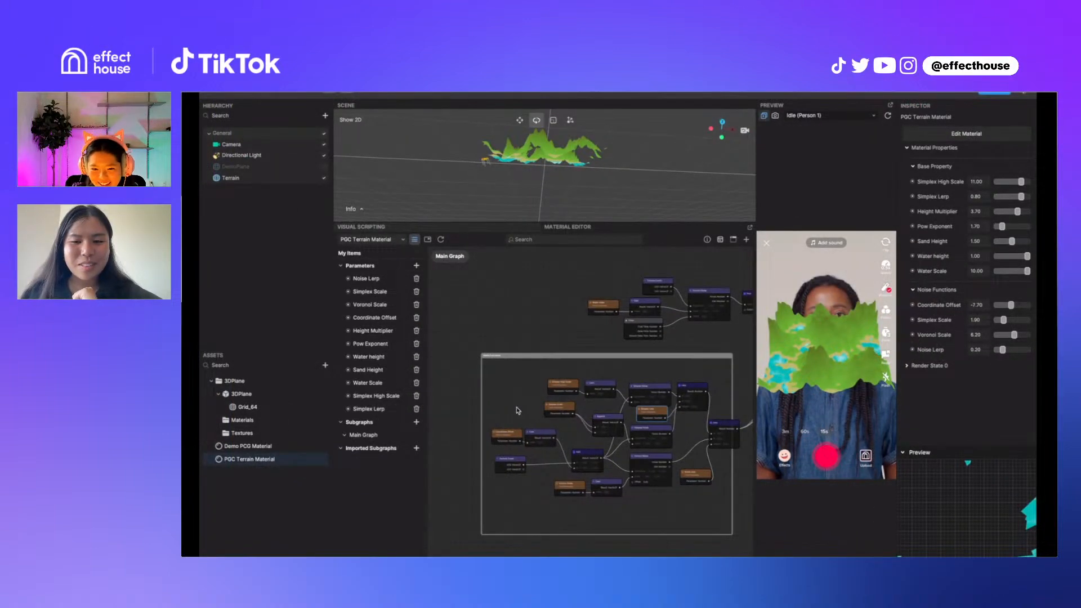
drag(500, 419, 555, 470)
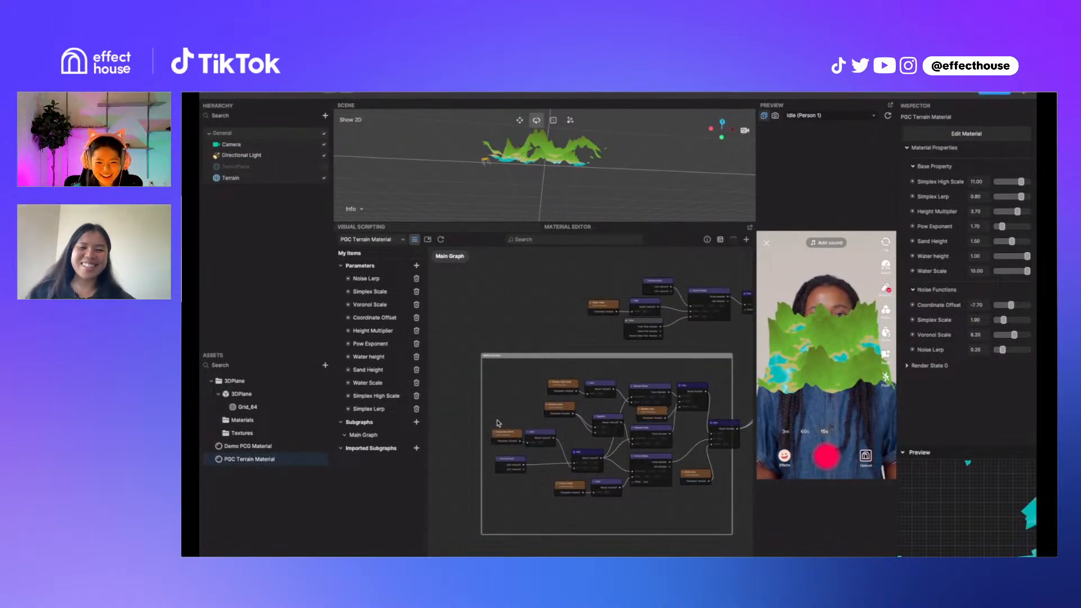
mouse_move(497, 421)
mouse_down()
mouse_move(531, 468)
mouse_move(543, 445)
mouse_move(534, 442)
mouse_up()
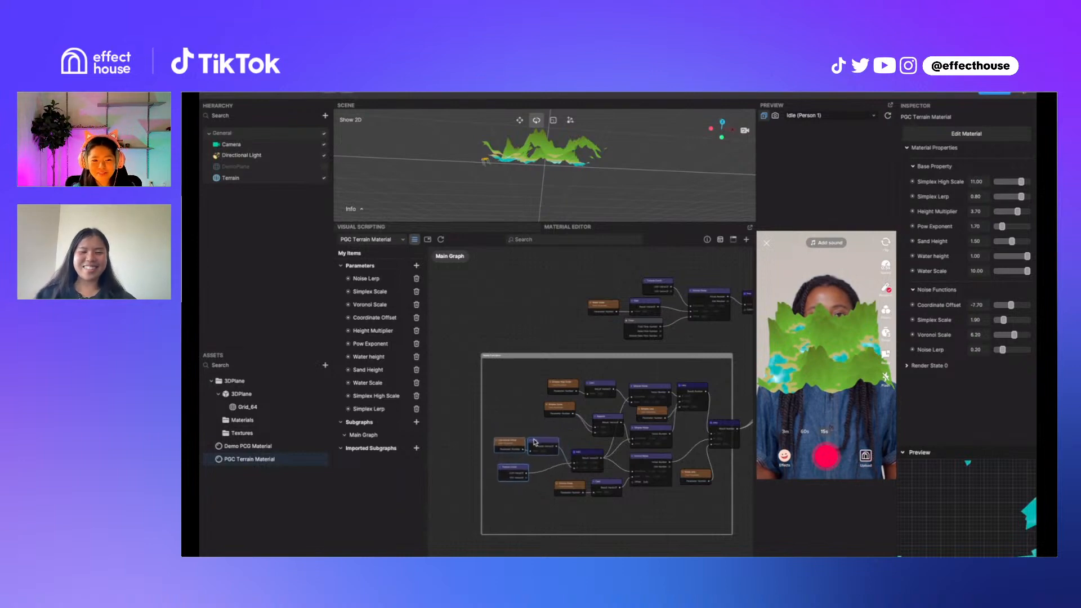
click(535, 432)
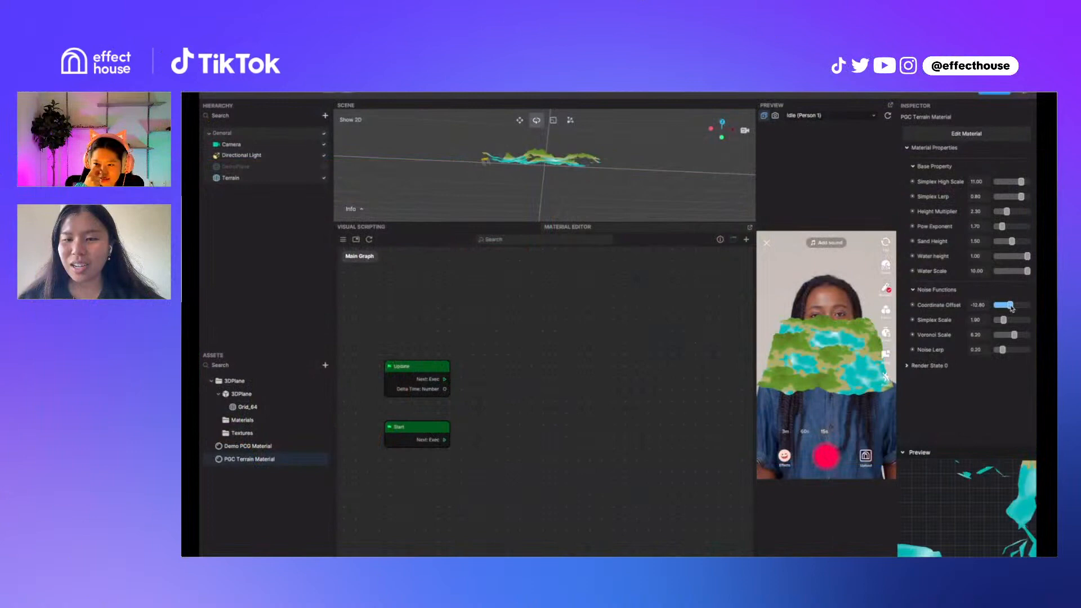
Set the terrain material's Pow Exponent to 2.00 and its Coordinate Offset to 64.10
drag(1012, 307, 1018, 305)
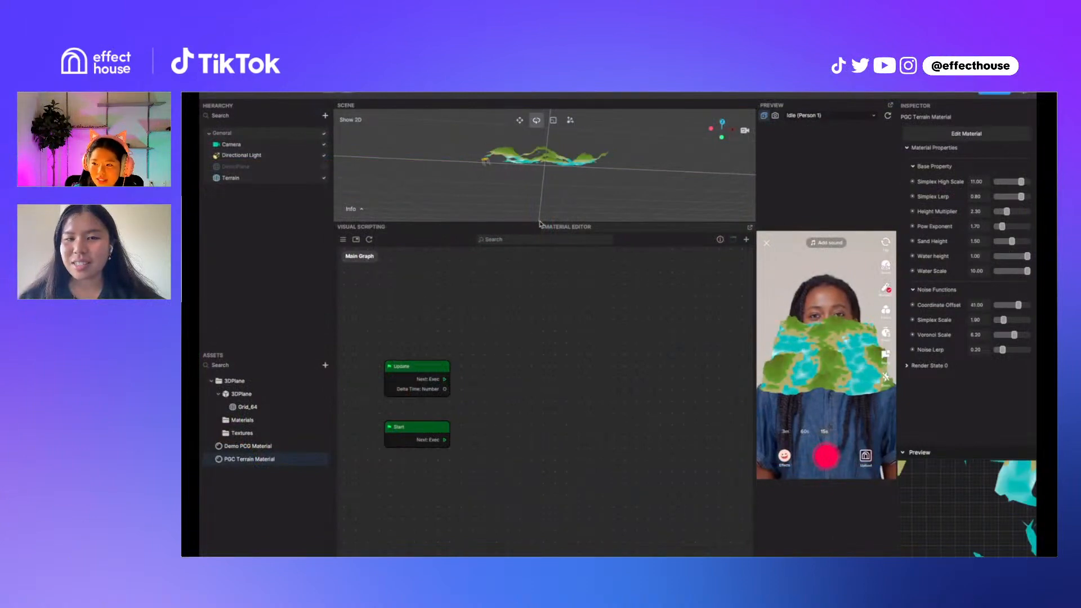
drag(536, 223, 536, 392)
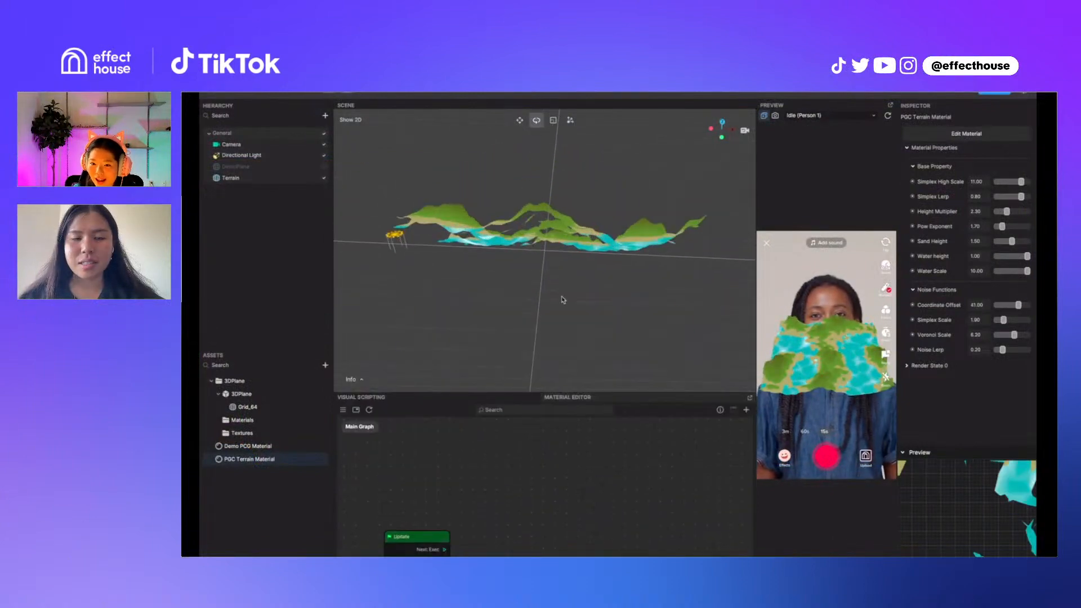
drag(562, 300, 563, 343)
drag(1002, 226, 1004, 228)
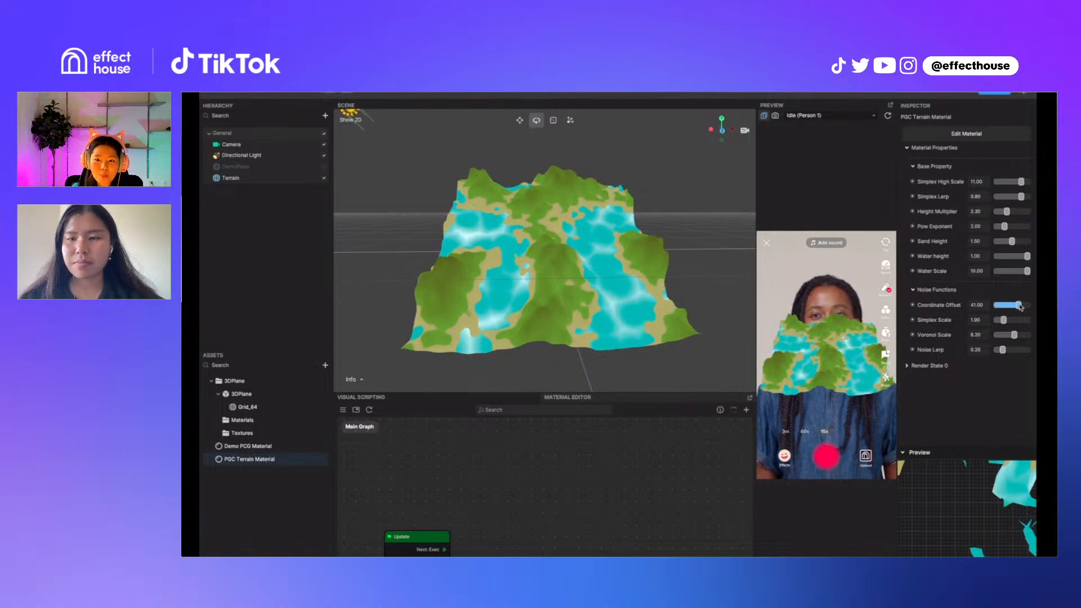
drag(1020, 307, 1023, 307)
drag(670, 304, 557, 301)
Hide the Terrain object and make DemoPlane visible in its place
click(325, 178)
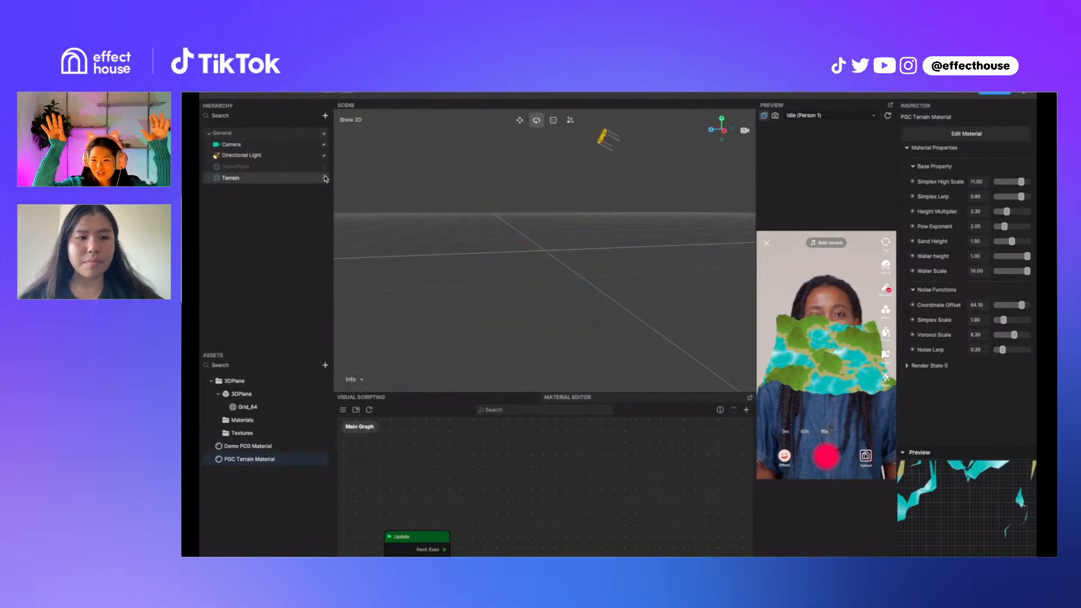
click(323, 167)
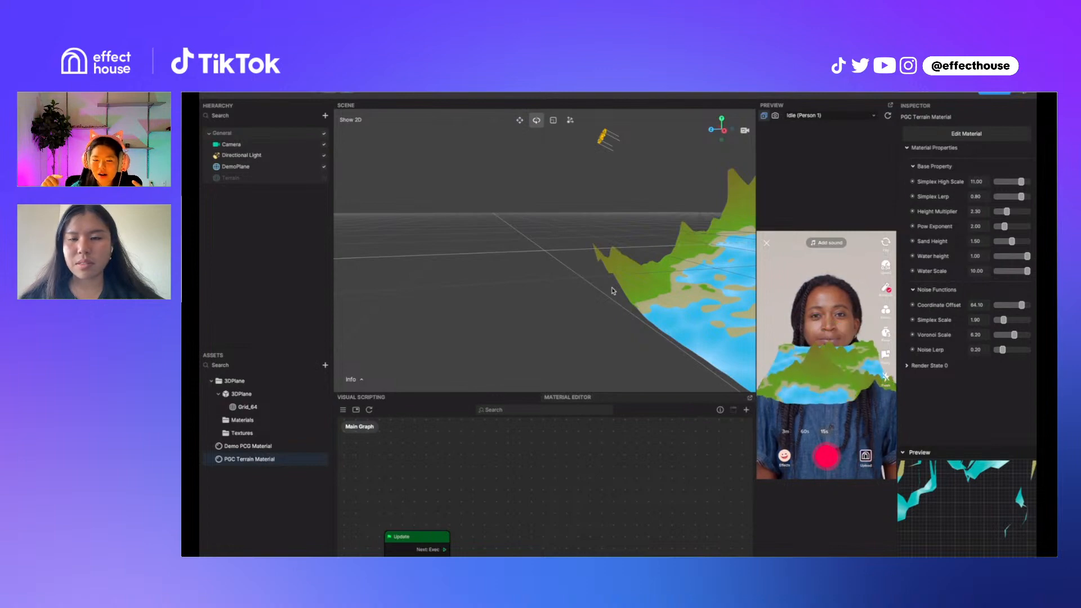
drag(617, 232, 705, 257)
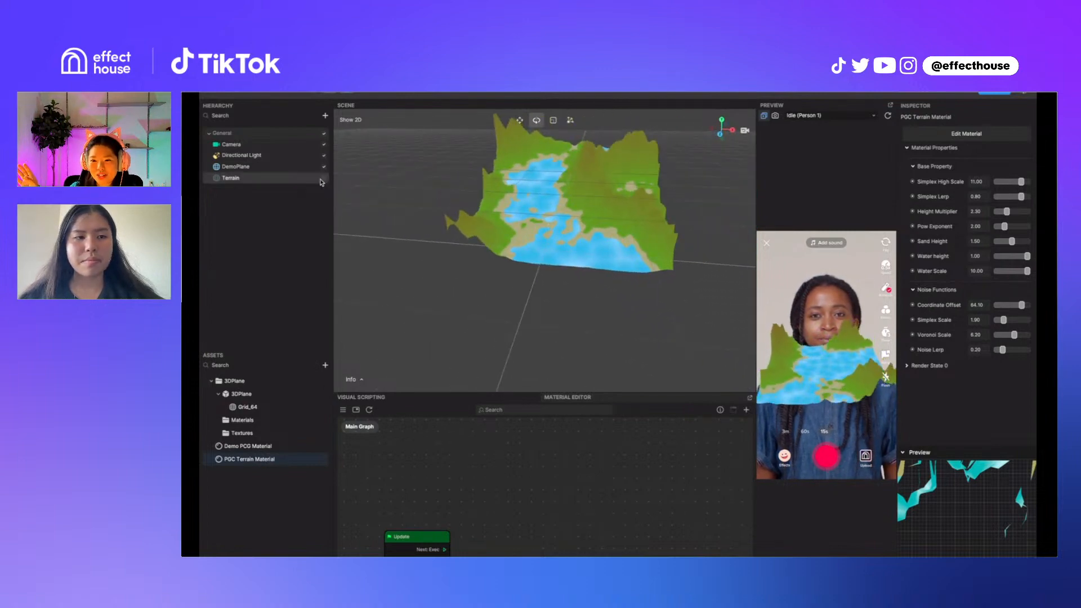
Bring DemoPlane closer to the camera by setting its Z position to -4
click(287, 166)
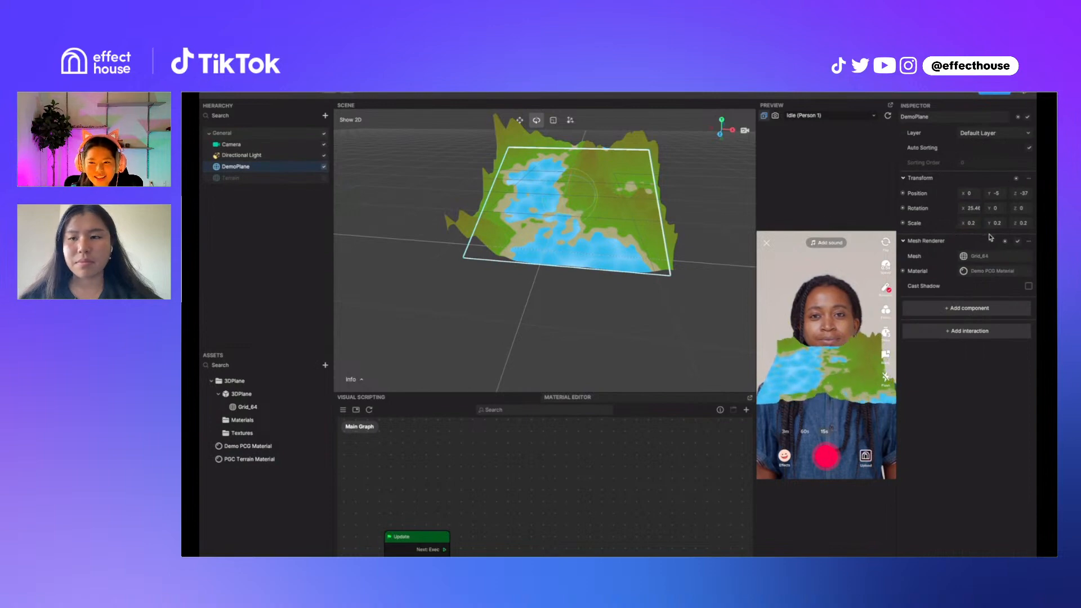
scroll(602, 228, up, 2)
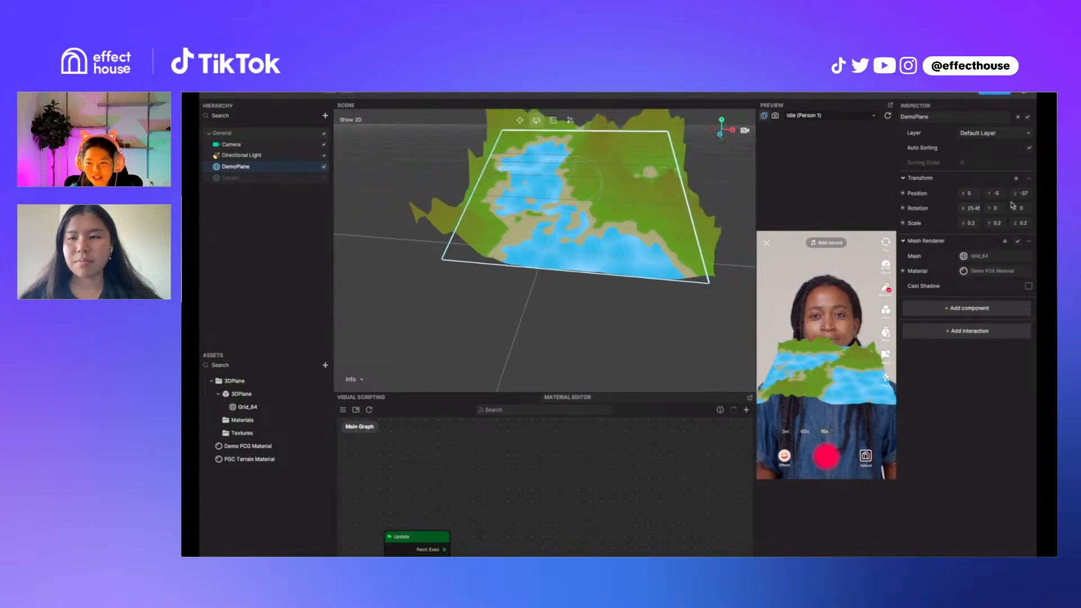
drag(1017, 193, 1032, 193)
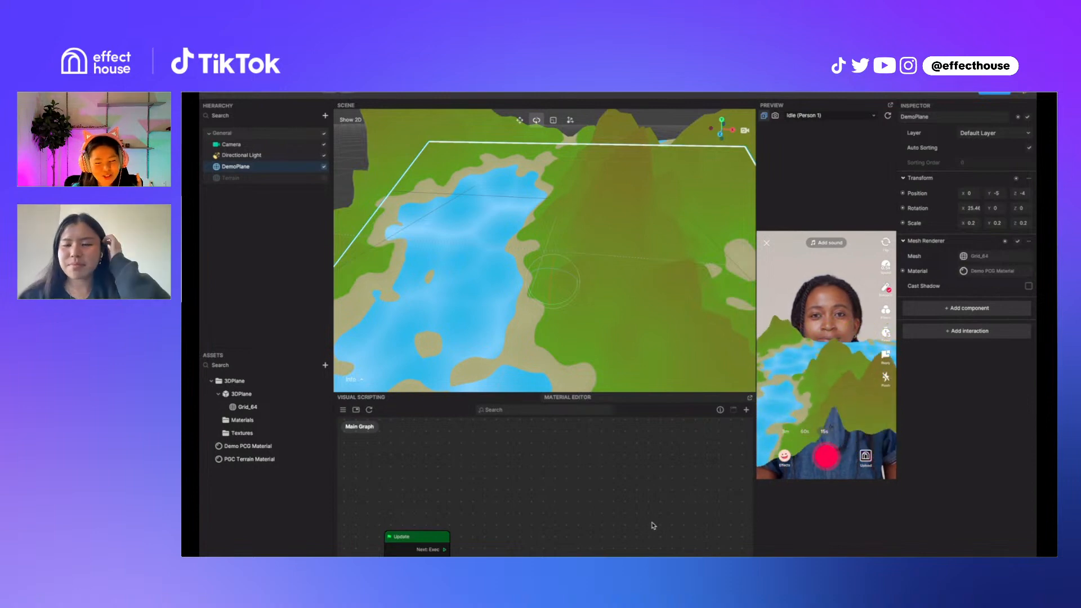
scroll(572, 461, down, 3)
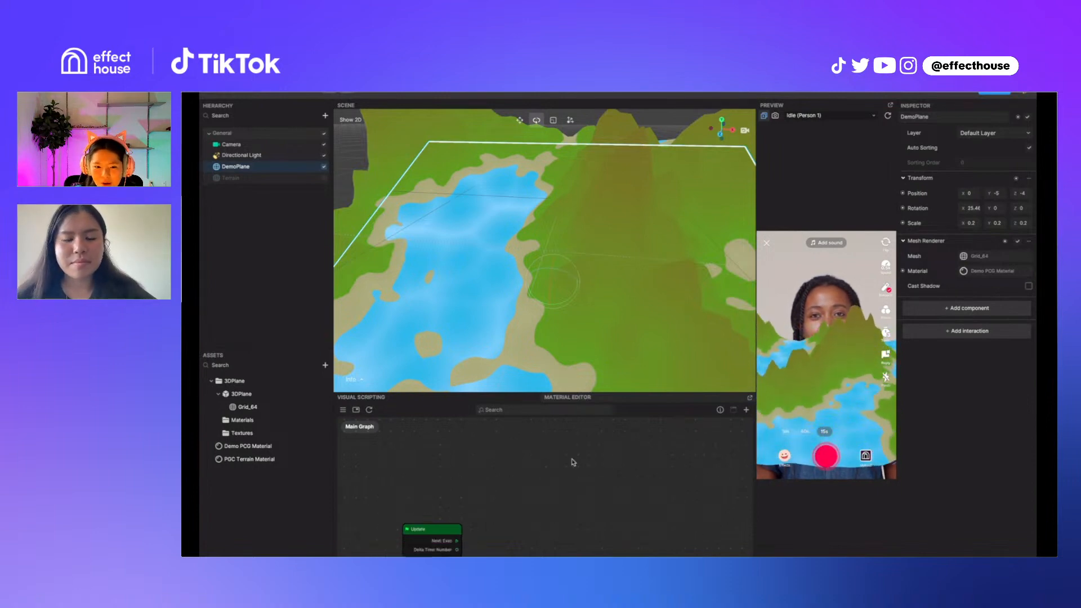
drag(569, 393, 569, 273)
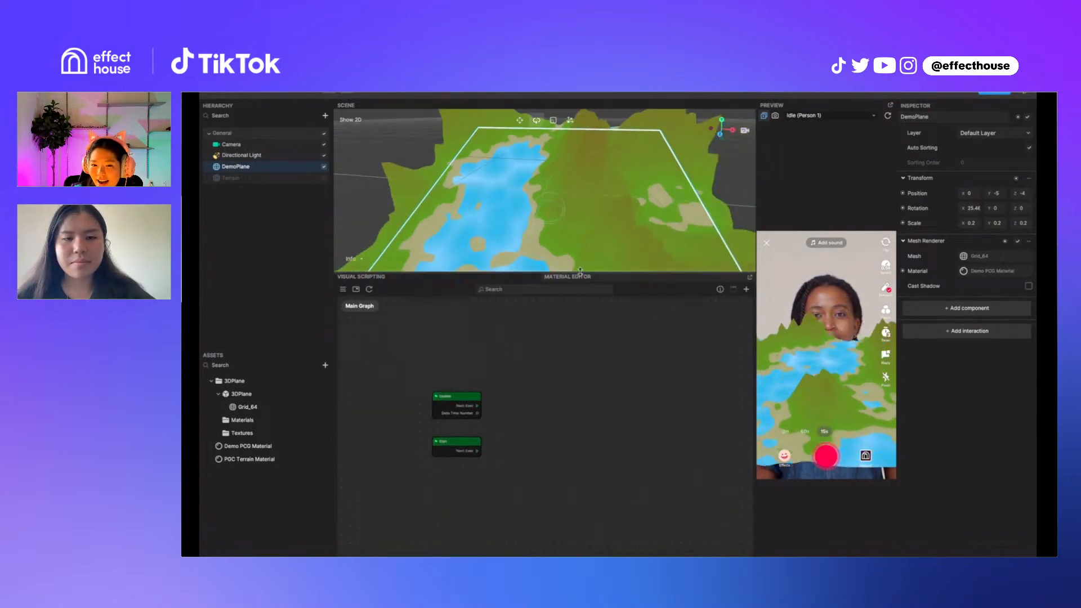
scroll(582, 235, down, 5)
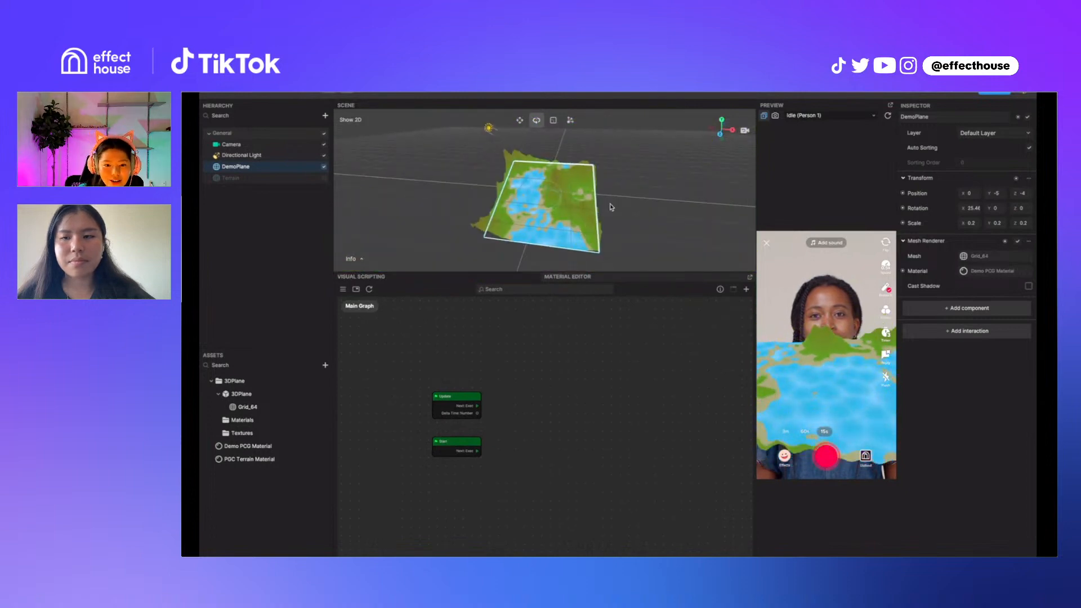
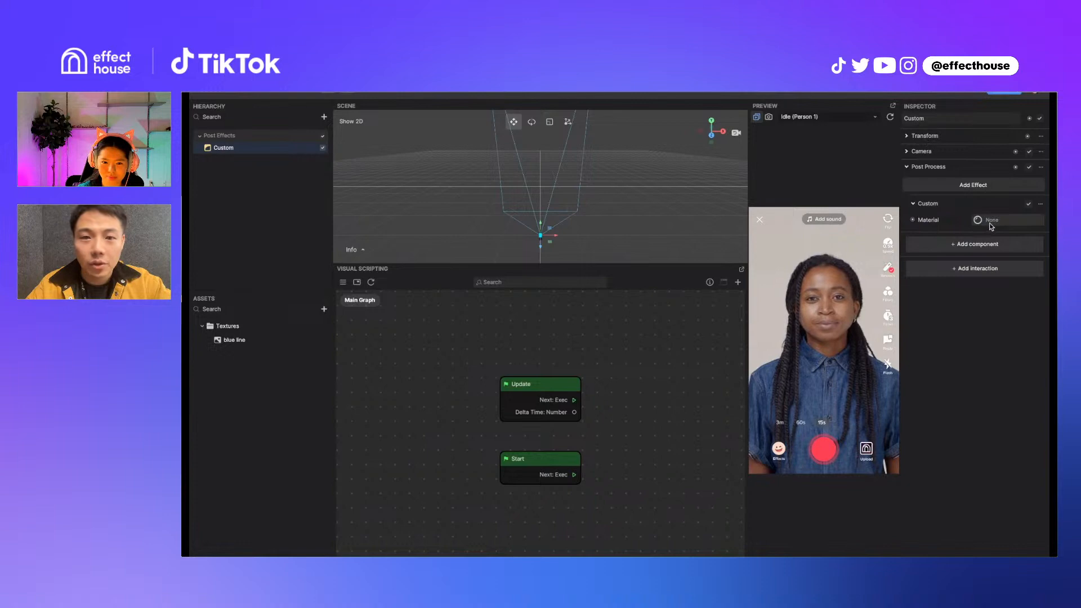
Create an empty custom material and assign it as the material of the Custom post effect
click(324, 309)
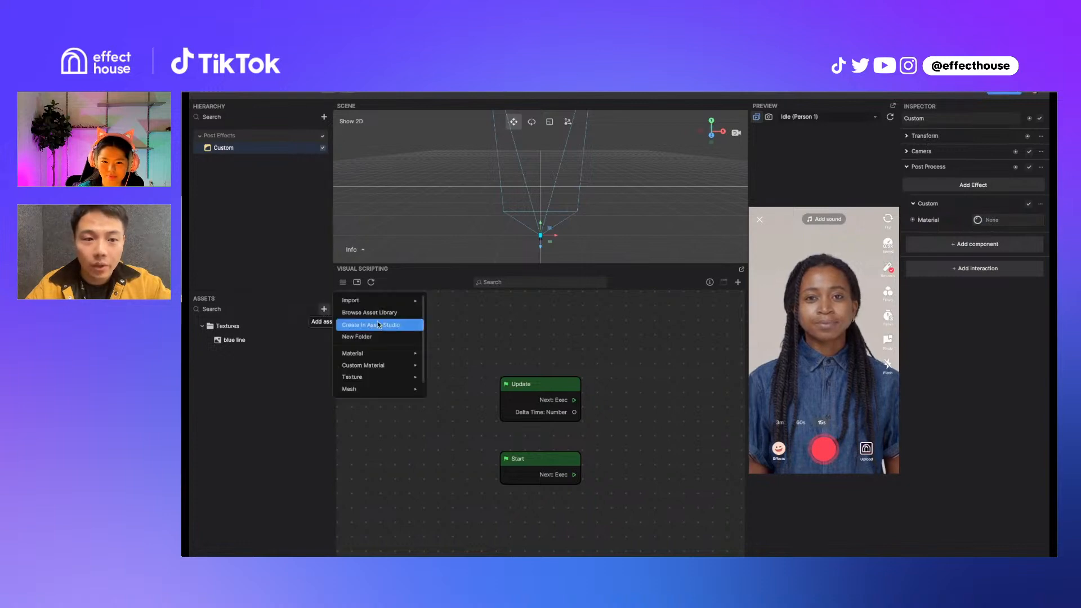
mouse_move(372, 365)
click(453, 366)
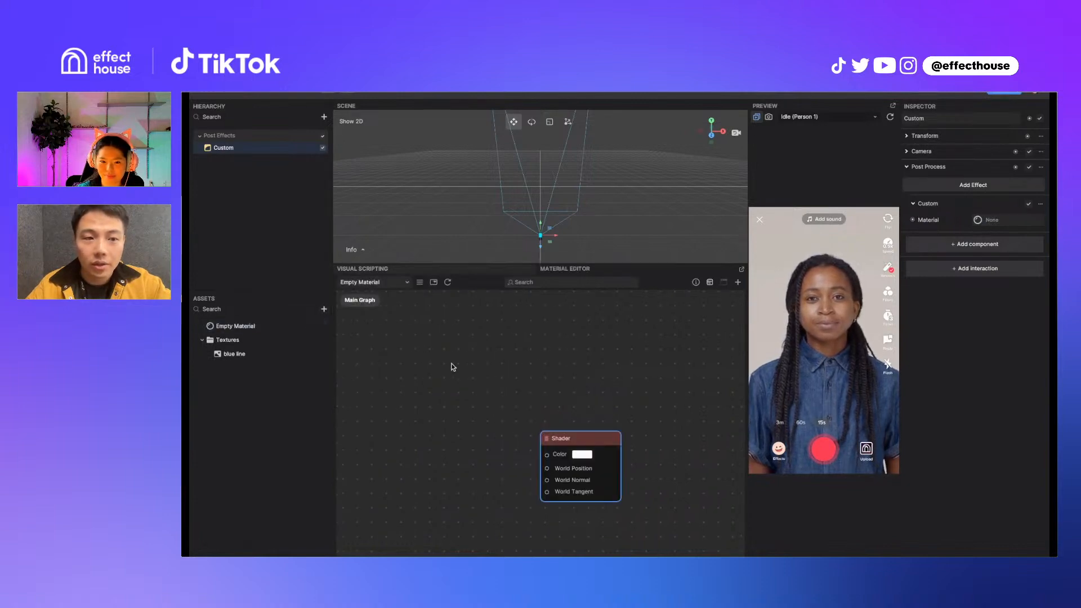
click(252, 326)
drag(1021, 200, 989, 221)
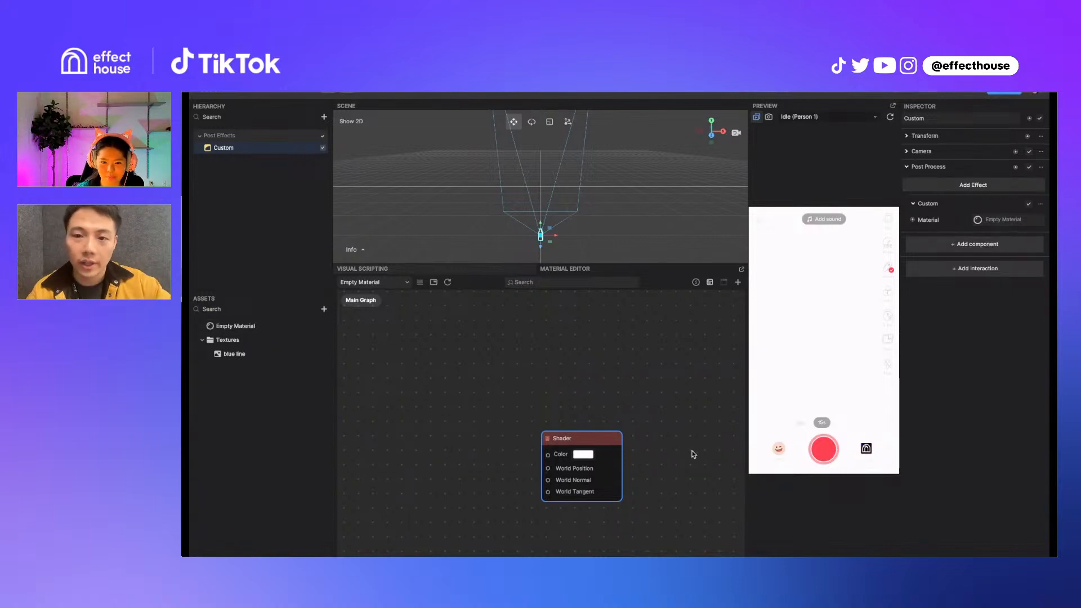
Rename the Custom post effect object as Clearing
double_click(226, 151)
text(Clearing)
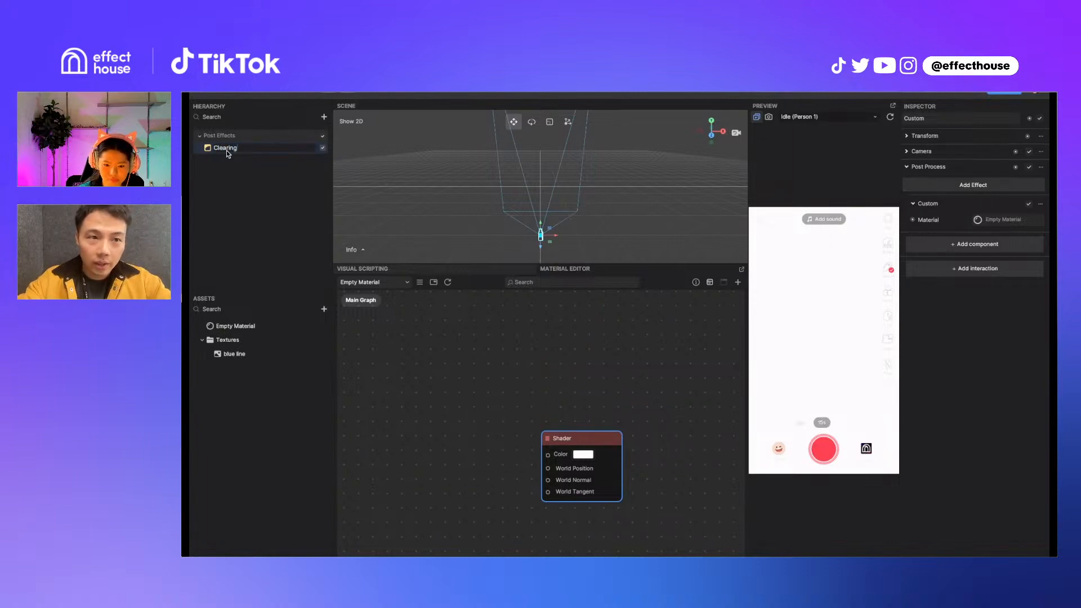
key(Return)
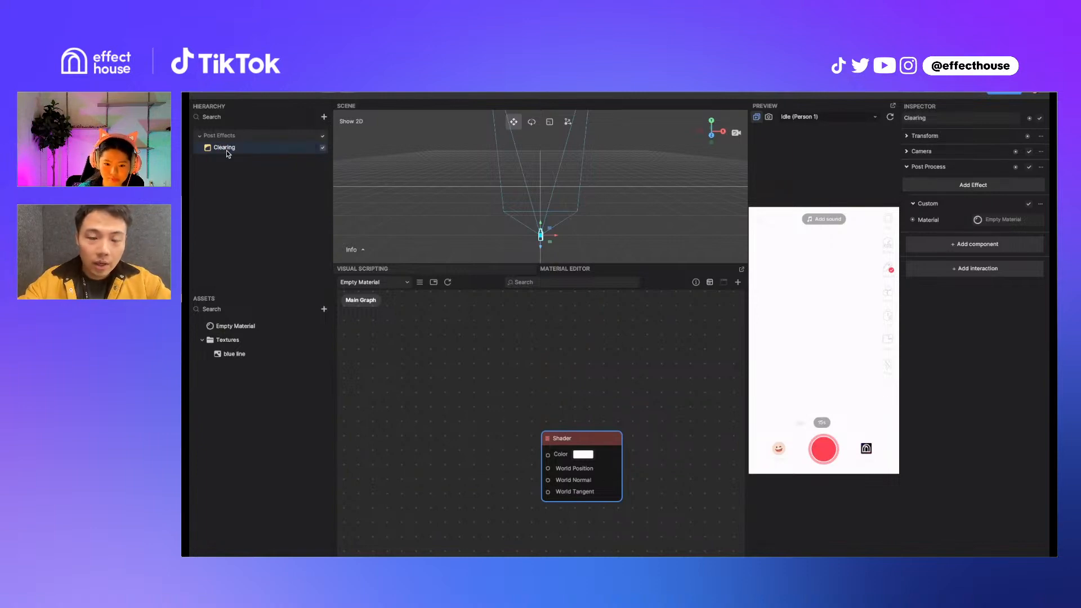
Rename the Empty Material asset as Clearing
click(234, 326)
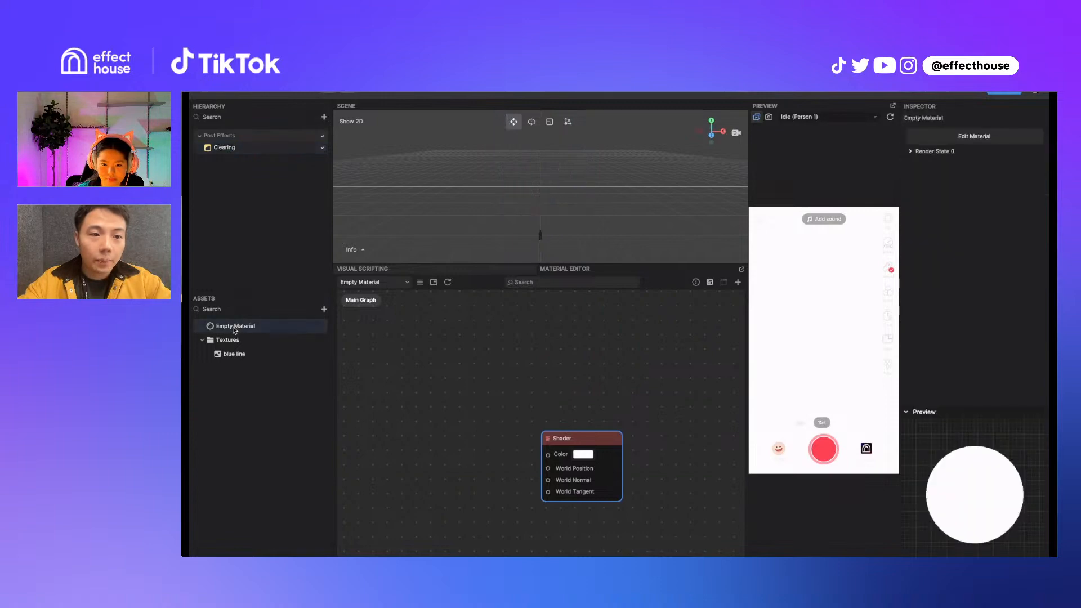
click(233, 326)
text(Clearing)
key(Return)
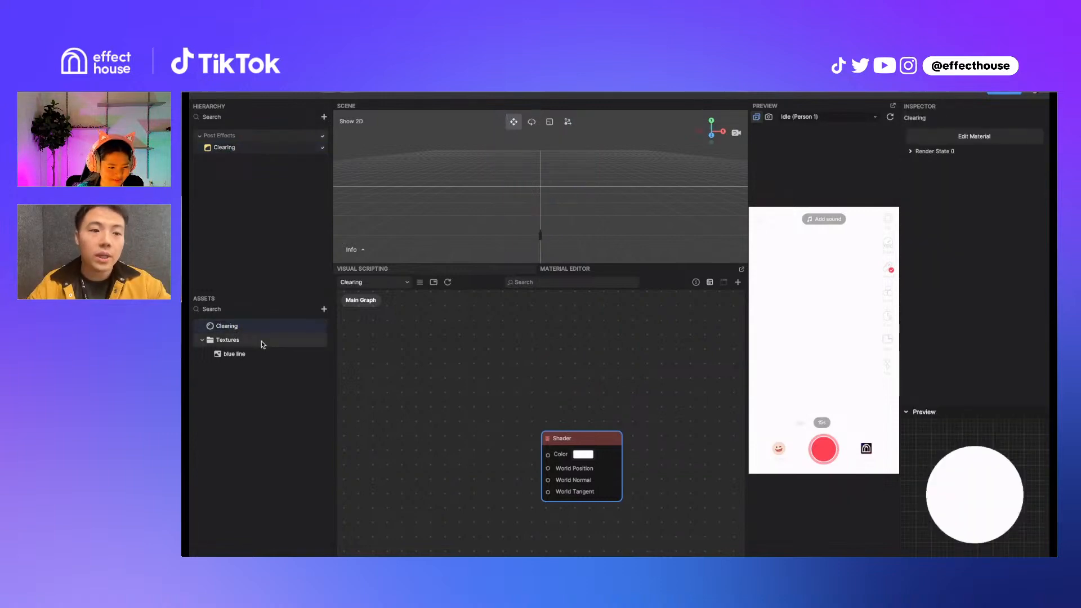
click(281, 375)
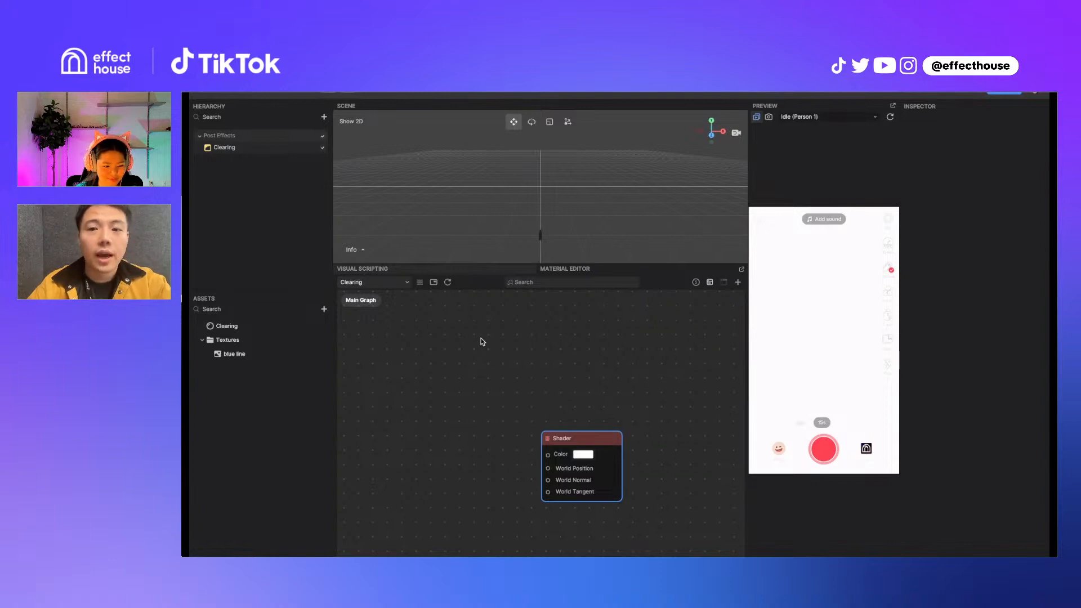
Add a Sample Texture 2D node to the Clearing graph with its RGBA output feeding the Shader's Color
drag(580, 437, 451, 376)
text(sample)
key(Return)
Add a Texture 2D parameter named Src and connect it to the Sample Texture 2D node's Texture 2D input
drag(457, 468, 428, 463)
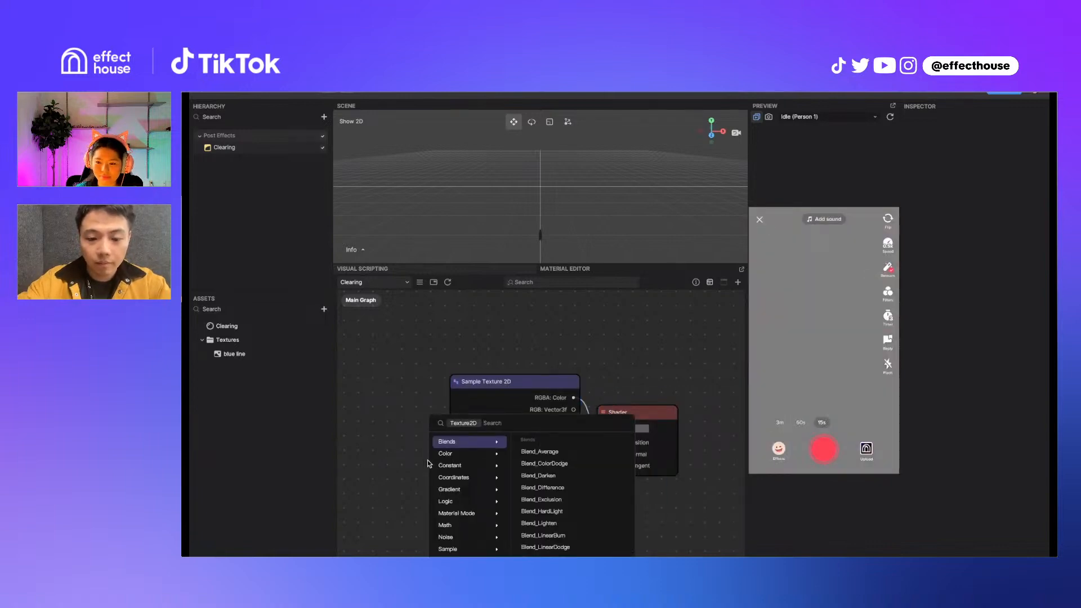
click(407, 435)
click(420, 282)
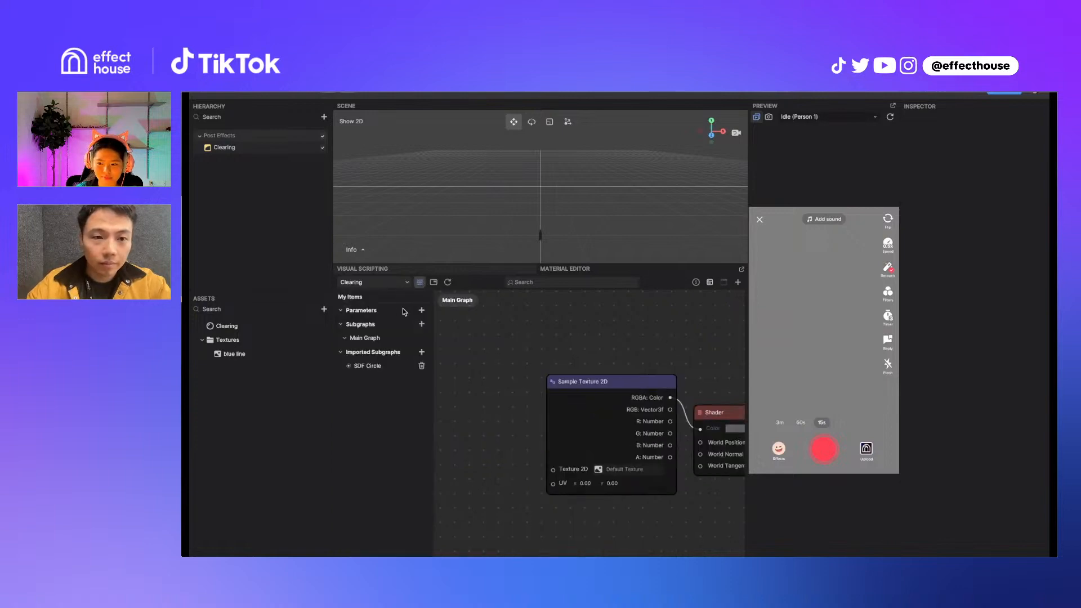
click(423, 311)
click(453, 351)
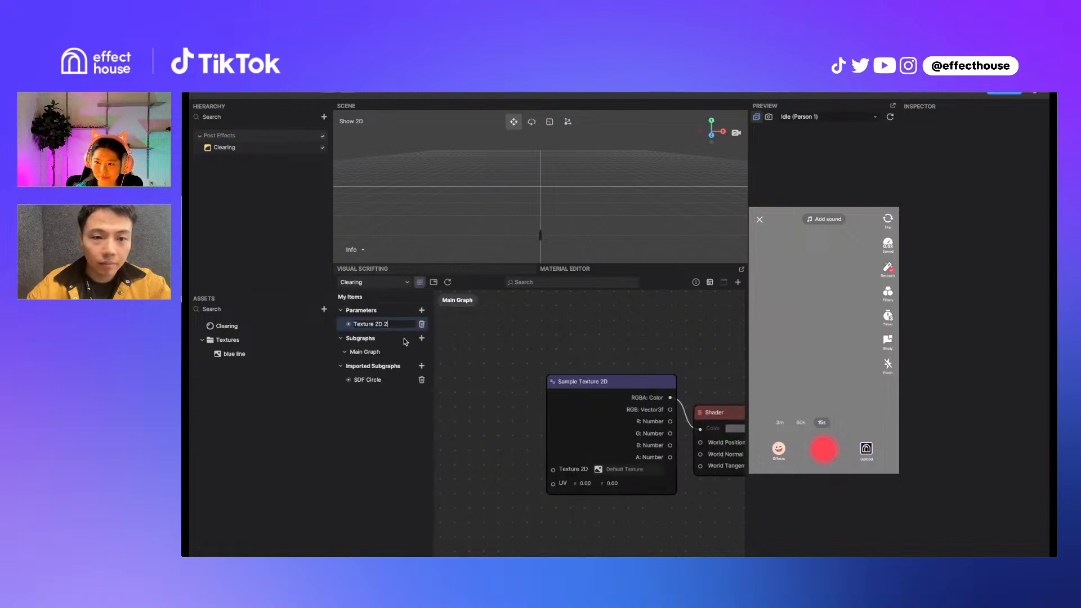
drag(385, 325, 526, 481)
text(Src)
key(Return)
Add a Texture Coord node with its UV0 output feeding the Sample Texture 2D node's UV input
text(te)
key(Return)
drag(597, 495, 504, 487)
drag(622, 381, 608, 379)
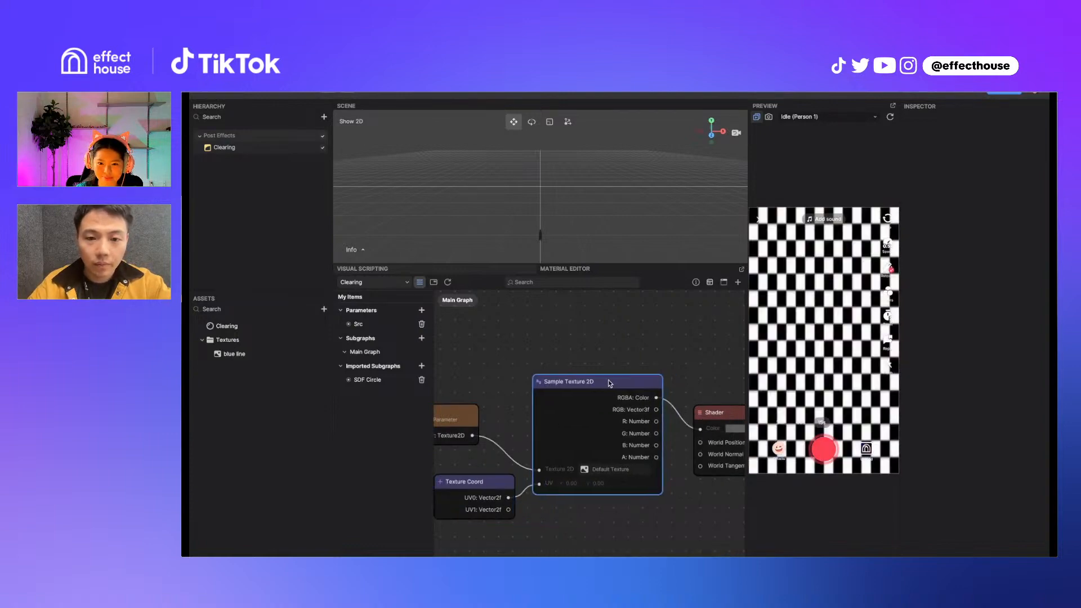
Set the Src property of the Clearing material to Camera Texture
click(235, 330)
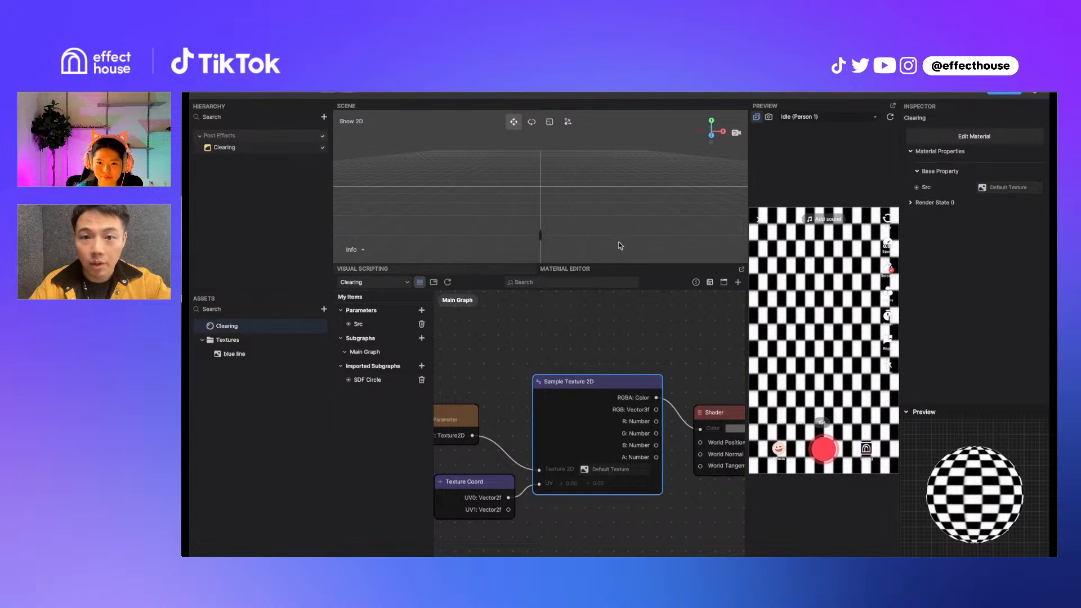
Insert a Multiply node between the Sample Texture 2D RGBA output and the Shader's Color, with red as its B input
drag(616, 382, 646, 364)
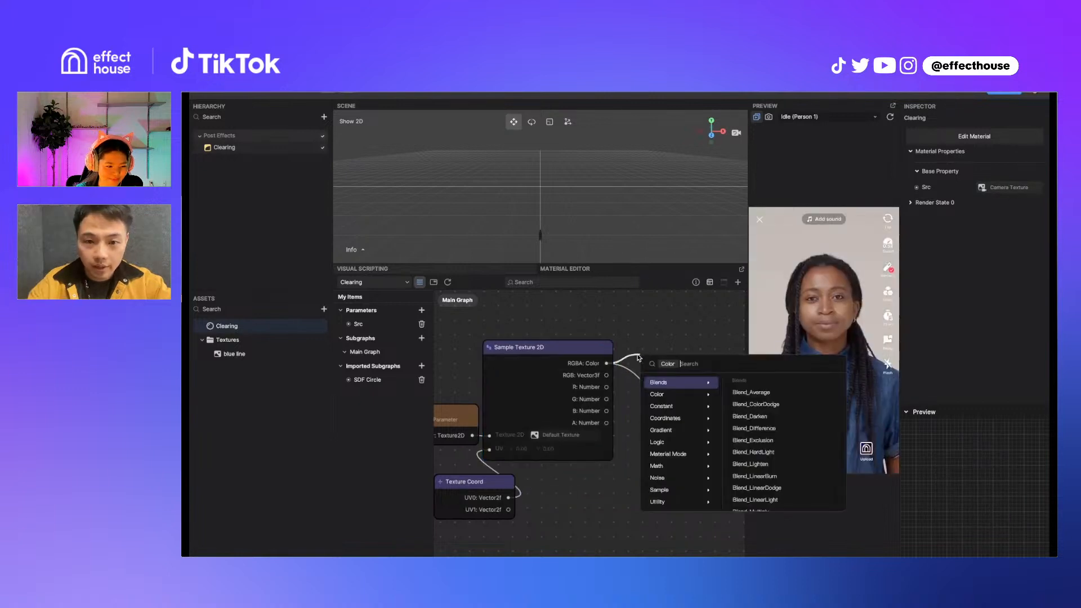
text(mul)
key(Return)
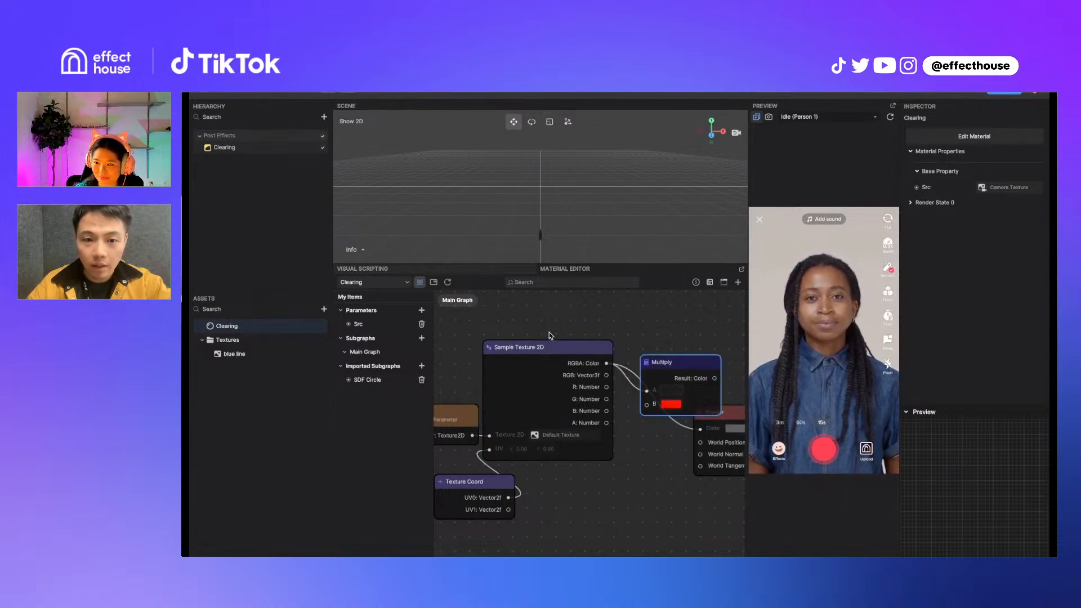
drag(714, 378, 700, 428)
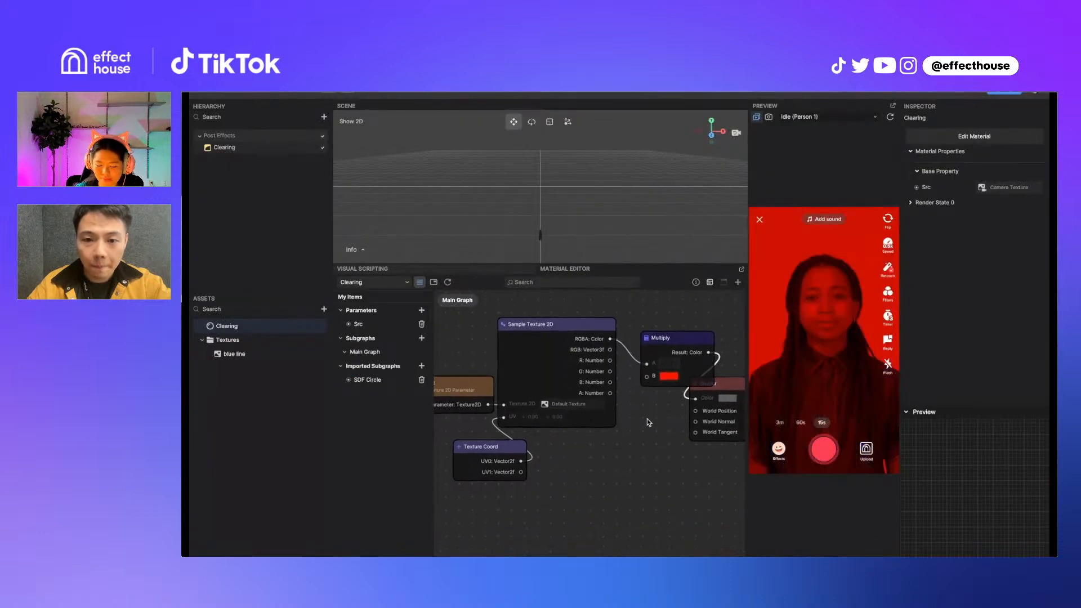
Add a Float parameter named Y ratio to the Clearing graph
drag(533, 433, 483, 446)
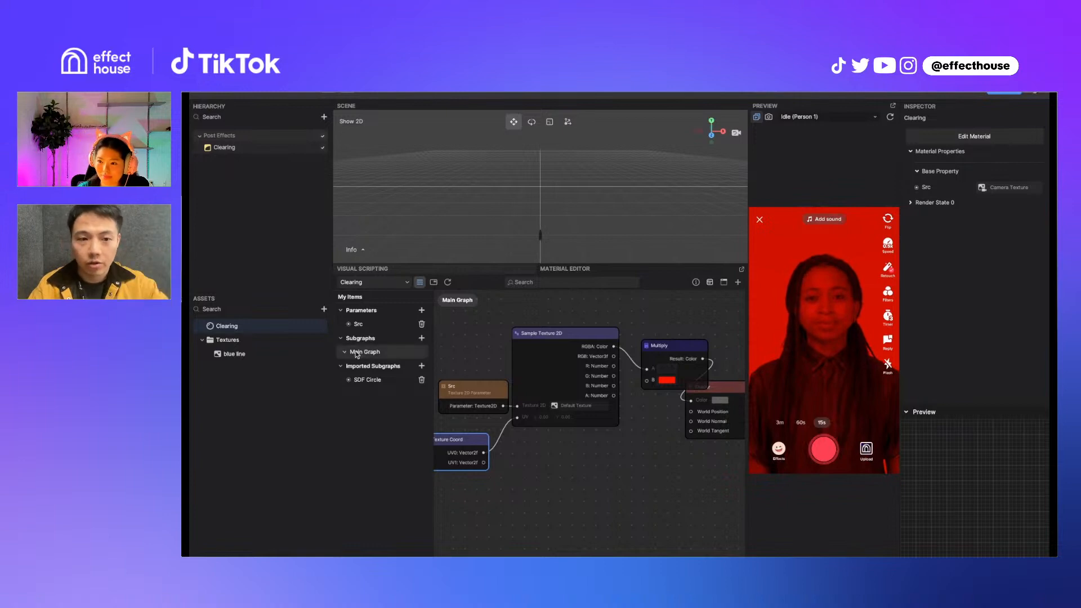
click(422, 311)
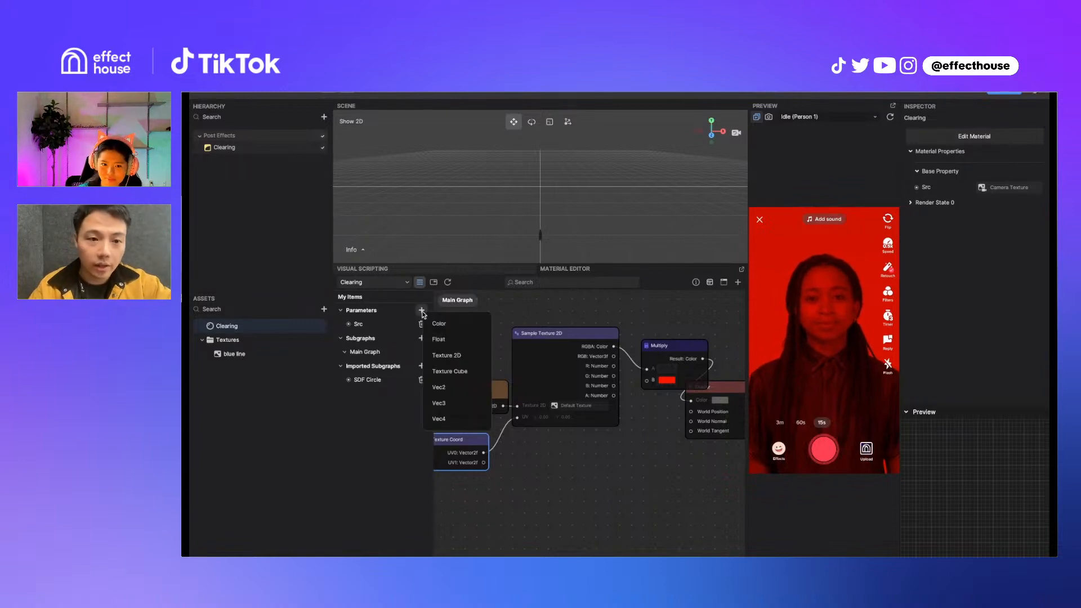
click(451, 354)
text(Y)
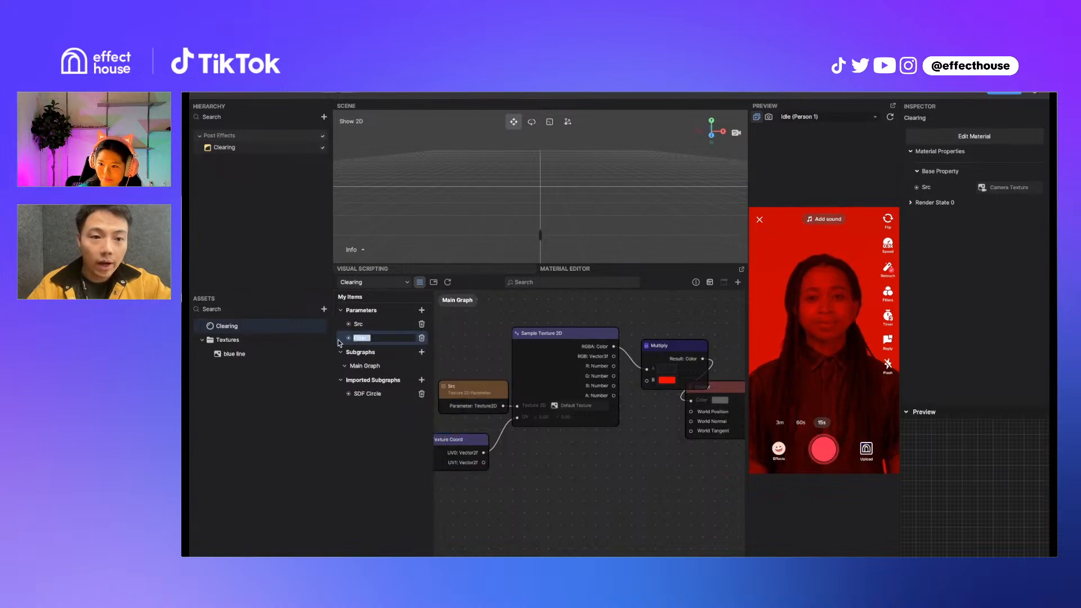
text( ratio)
key(Return)
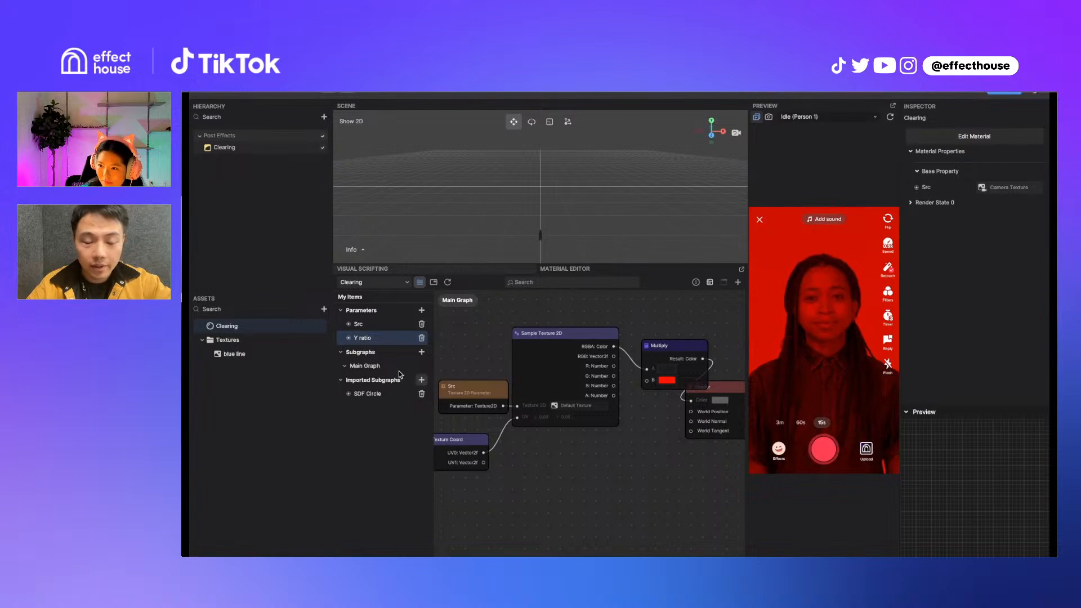
Add a Split node fed by the Texture Coord node's UV0 output
scroll(515, 449, down, 1)
middle_drag(516, 448, 556, 430)
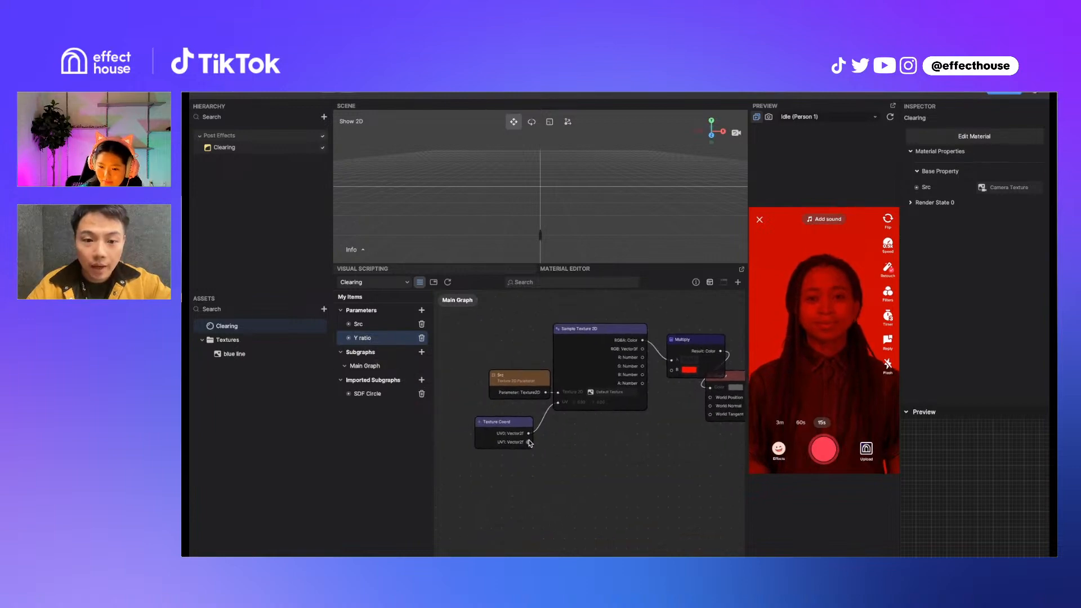
drag(529, 436, 552, 457)
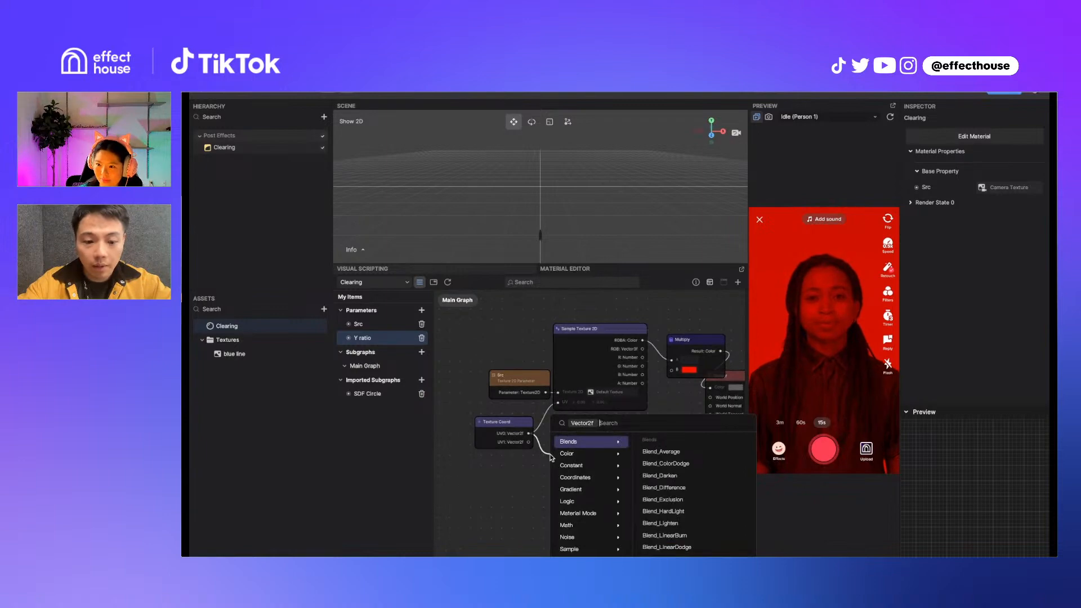
text(spli)
key(Return)
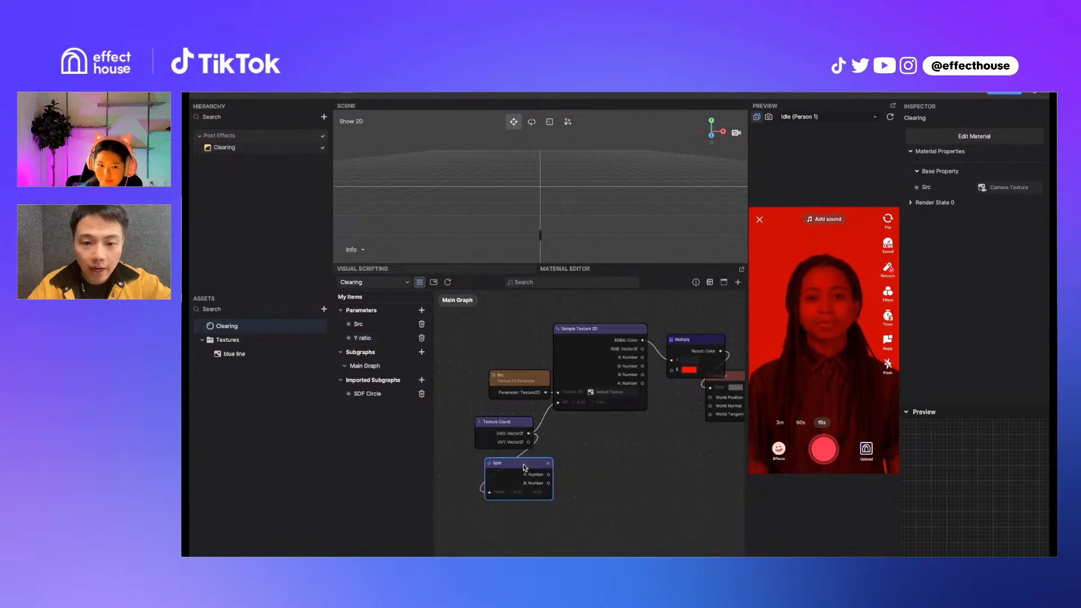
Add an If node comparing the Split's B output as A with the Y ratio parameter as B
drag(549, 483, 571, 477)
text(if)
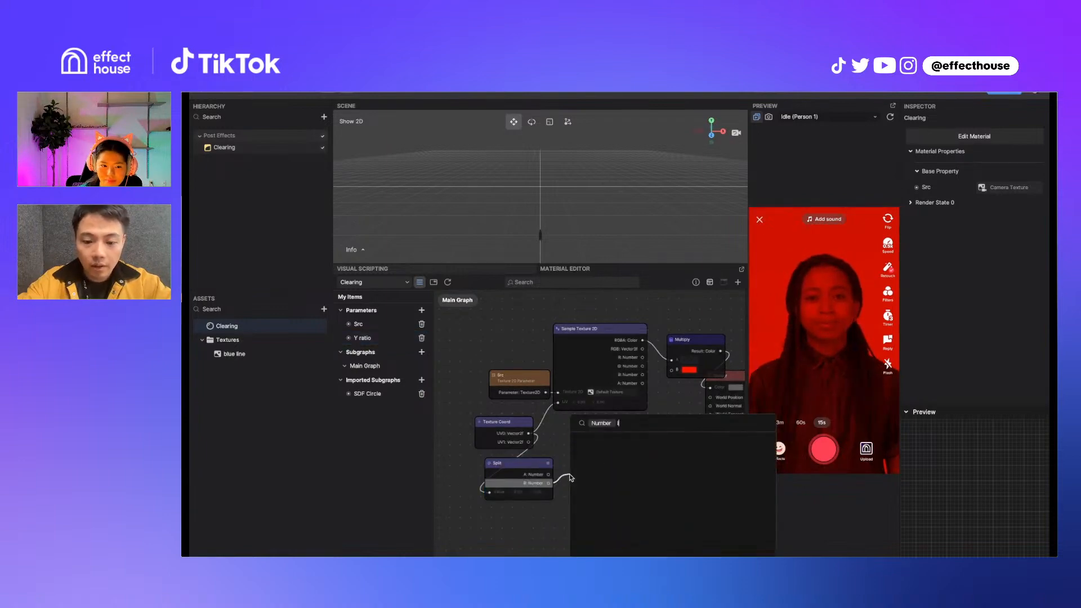
key(Return)
drag(362, 338, 529, 516)
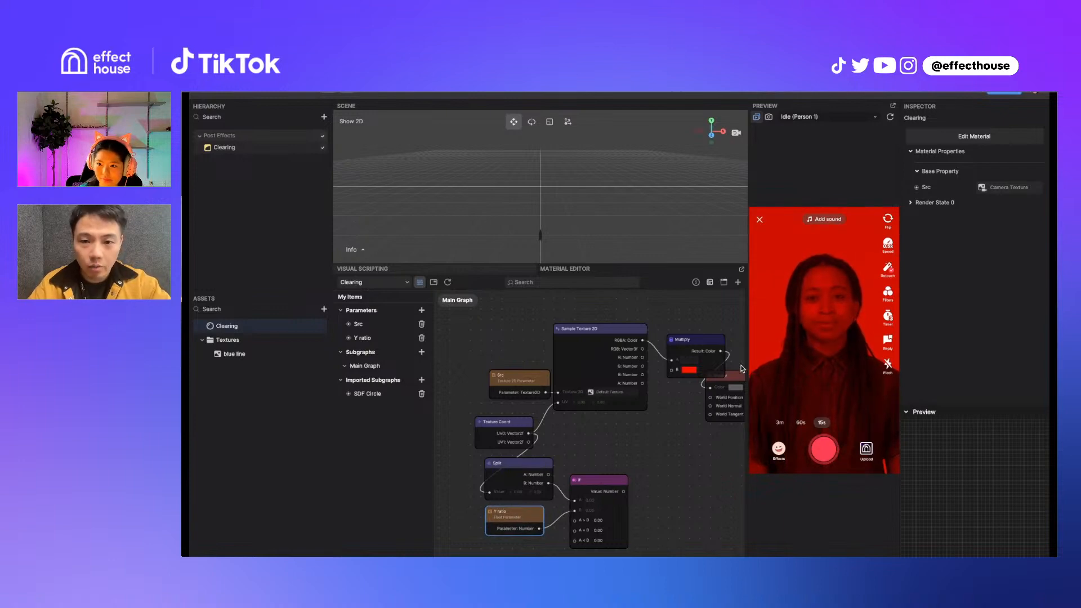
Feed the Multiply result into the If node's A > B input and the If node's Value into the Shader's Color
drag(721, 351, 575, 521)
drag(697, 342, 687, 325)
drag(655, 419, 591, 420)
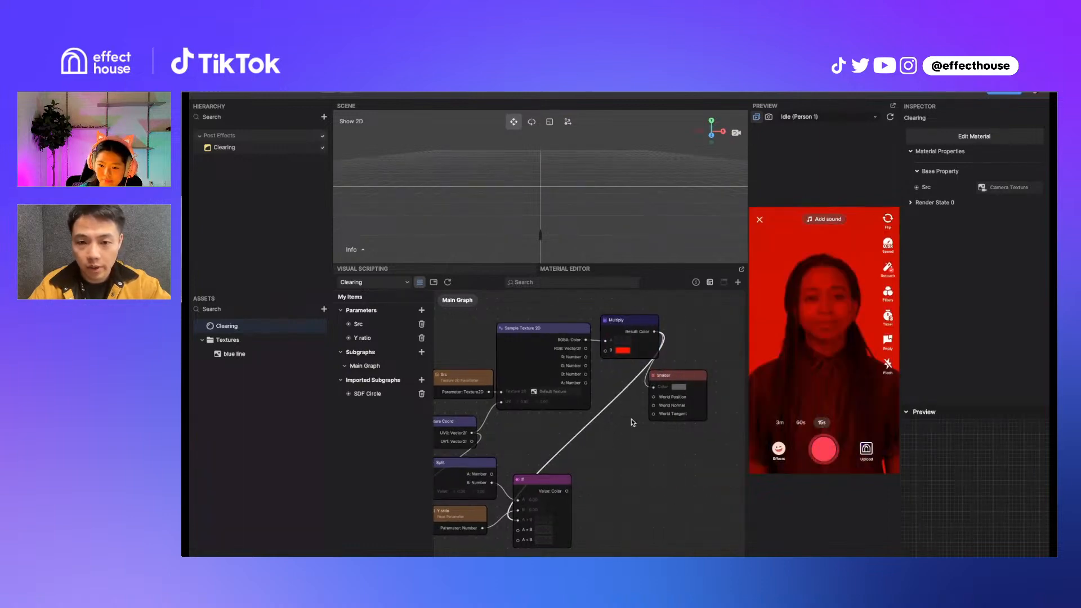
drag(668, 376, 687, 376)
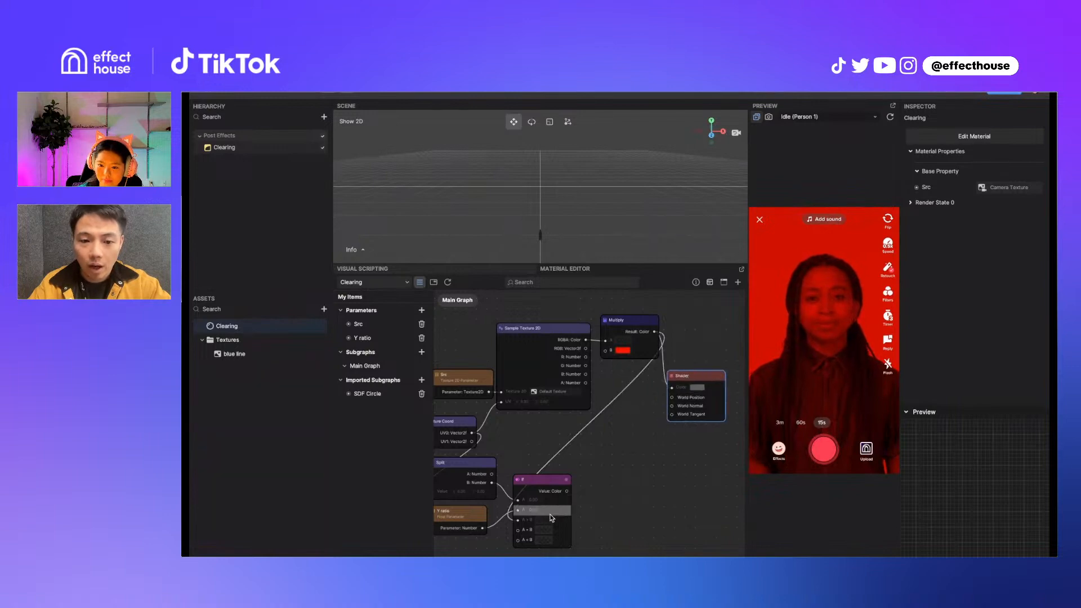
drag(566, 491, 674, 390)
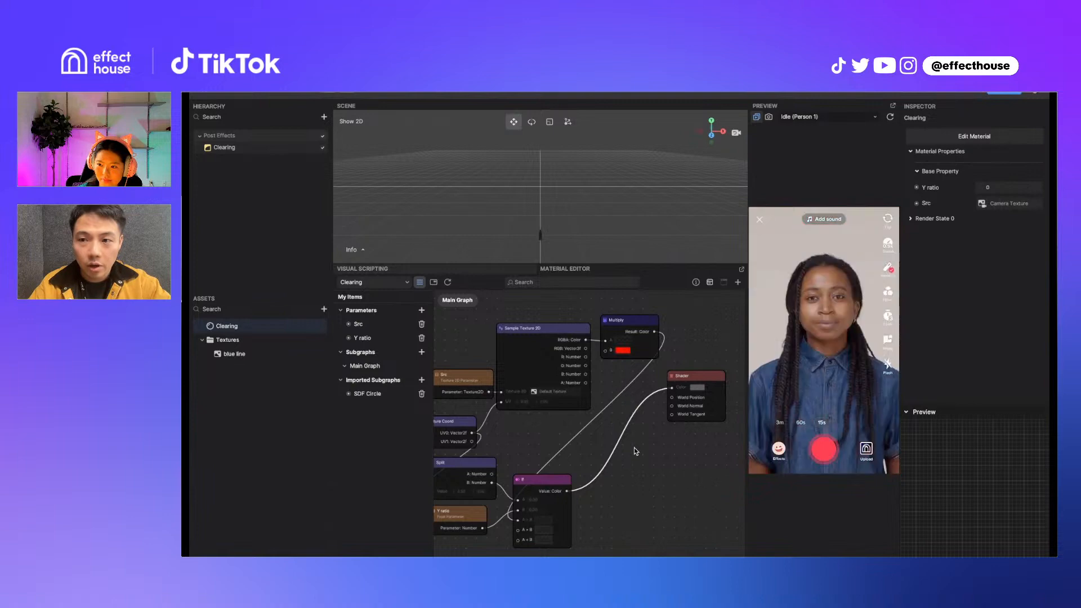
Set the material's Y ratio to 0.5, and scrub it down to -13.5
click(984, 189)
text(0.5)
key(Return)
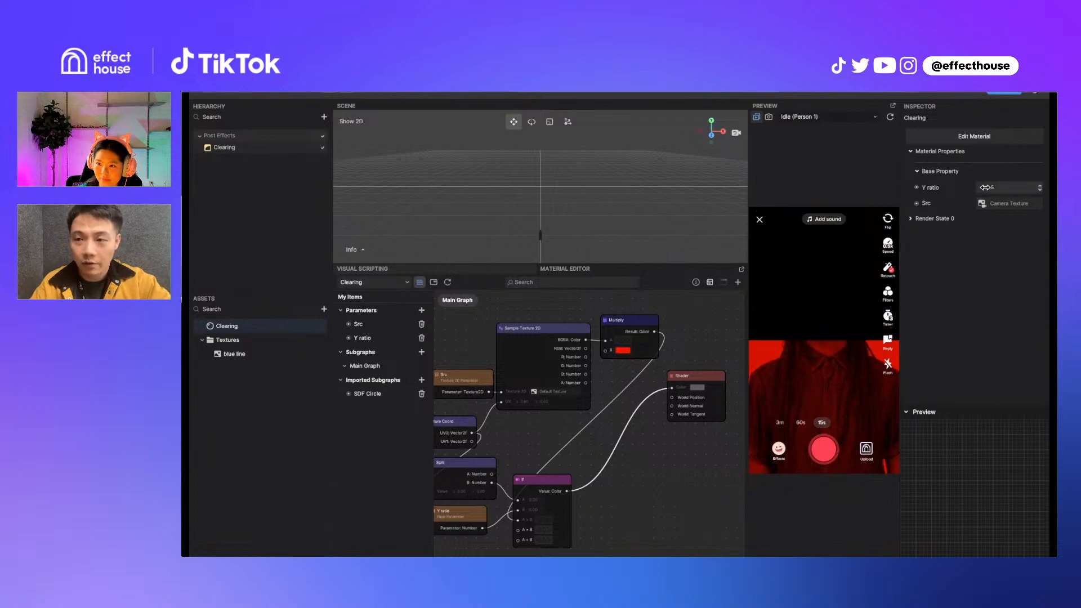
drag(984, 187, 807, 249)
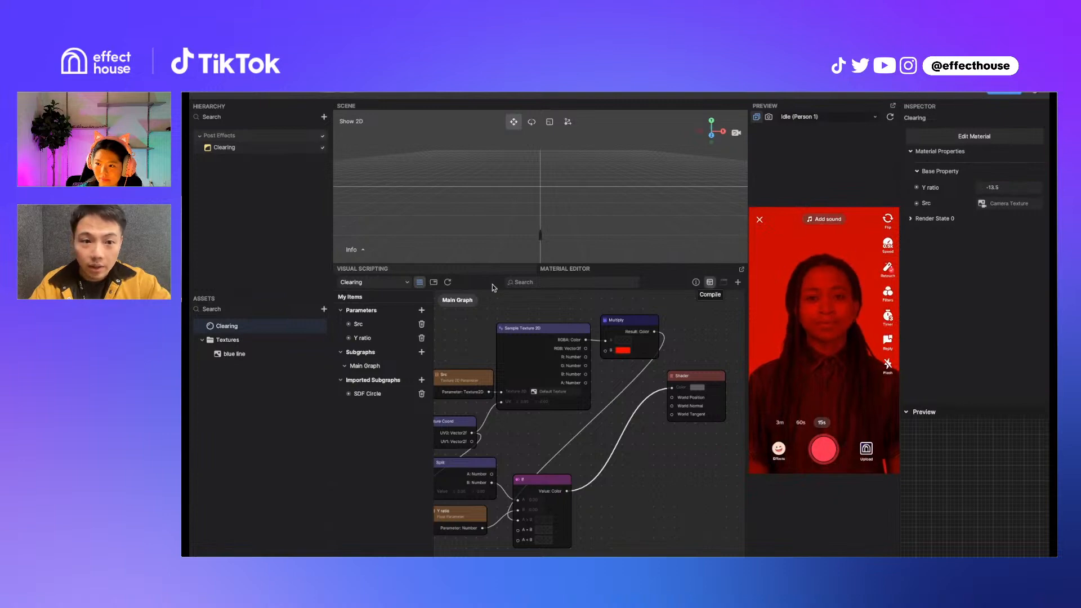
Limit the Y ratio parameter to a minimum of 0 and a maximum of 1, and set its value to 0.40
click(696, 282)
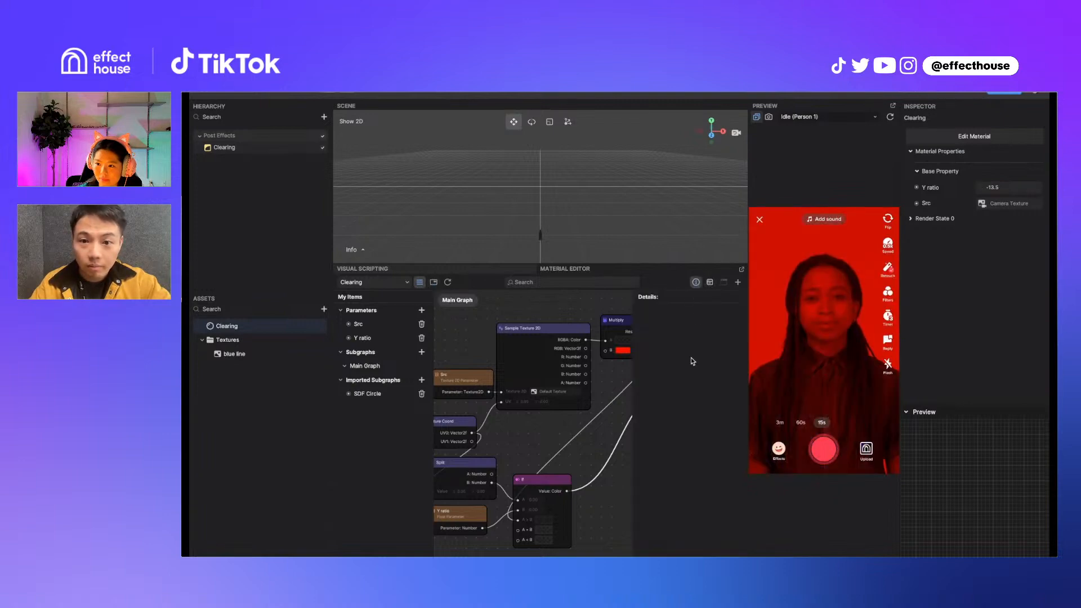
click(363, 337)
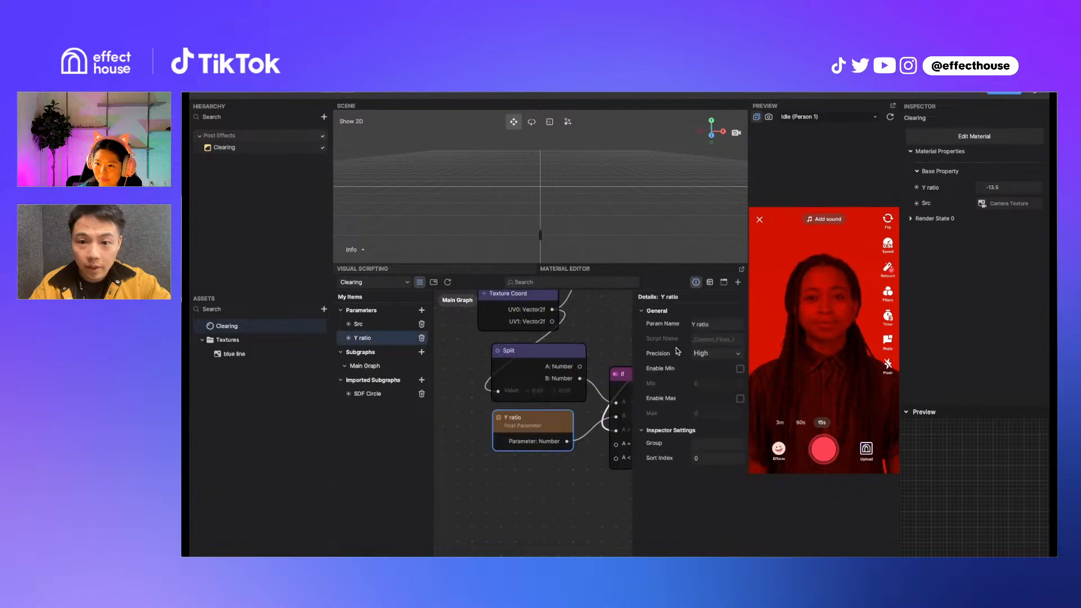
click(740, 368)
click(740, 398)
click(693, 415)
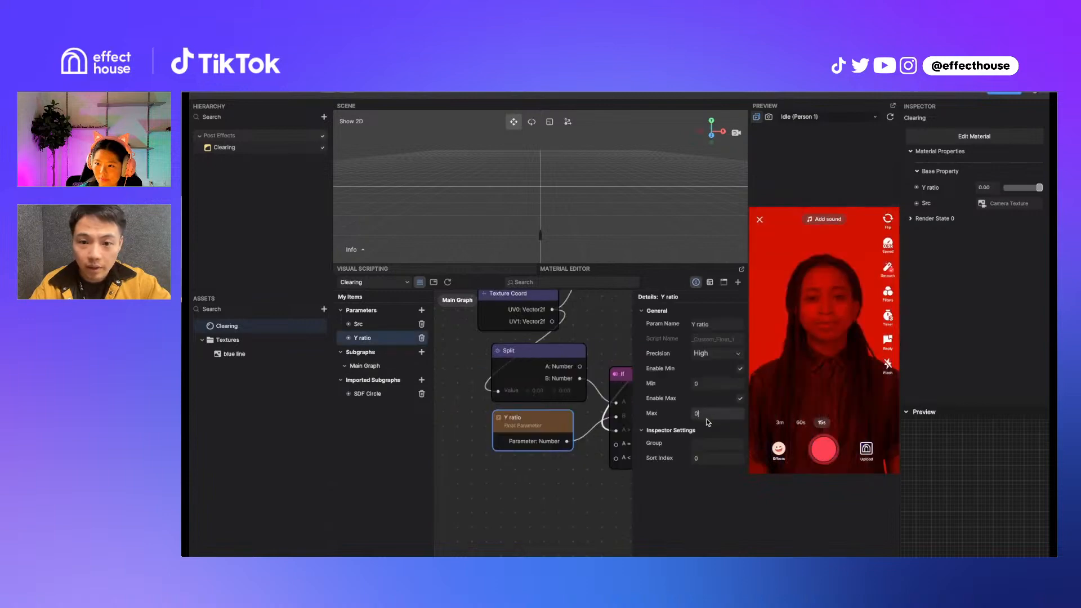
mouse_move(1035, 188)
mouse_down()
mouse_move(1004, 188)
mouse_move(1040, 189)
mouse_move(1019, 189)
mouse_up()
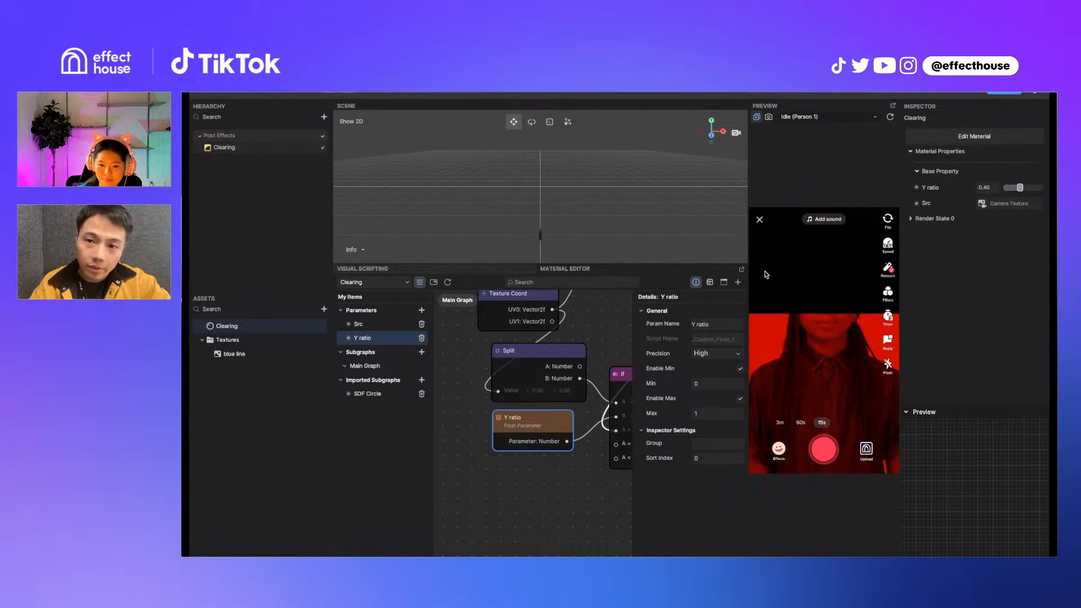
Change the Clearing material's Blend Mode to Transparent and set its Y ratio to 0.30
click(911, 219)
click(987, 318)
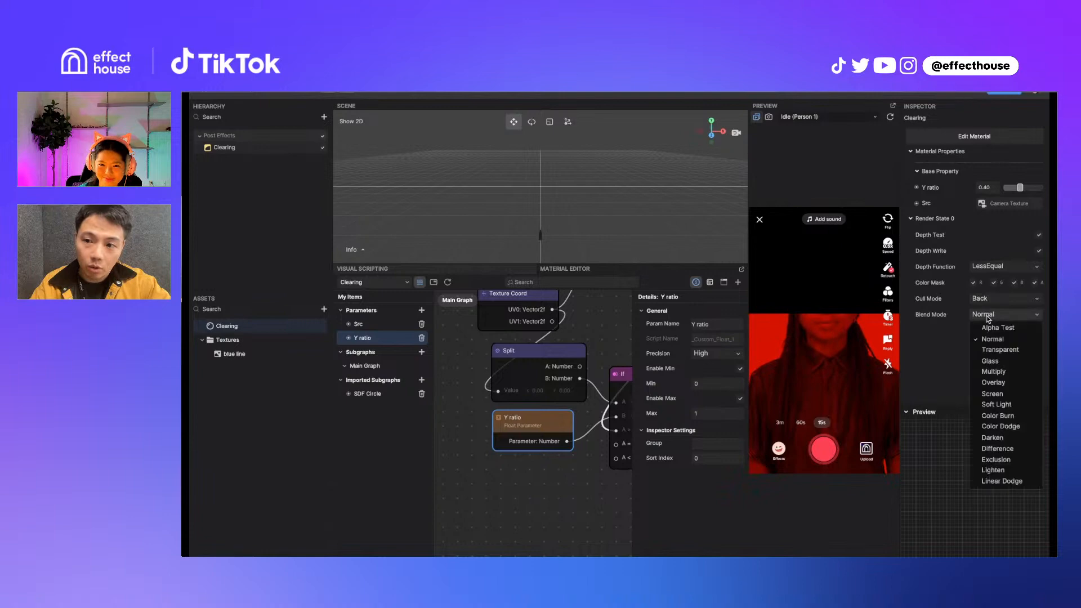
click(995, 351)
mouse_move(1019, 189)
mouse_down()
mouse_move(1041, 194)
mouse_move(999, 189)
mouse_up()
mouse_move(1008, 188)
mouse_down()
mouse_move(1039, 195)
mouse_move(996, 195)
mouse_move(1017, 190)
mouse_up()
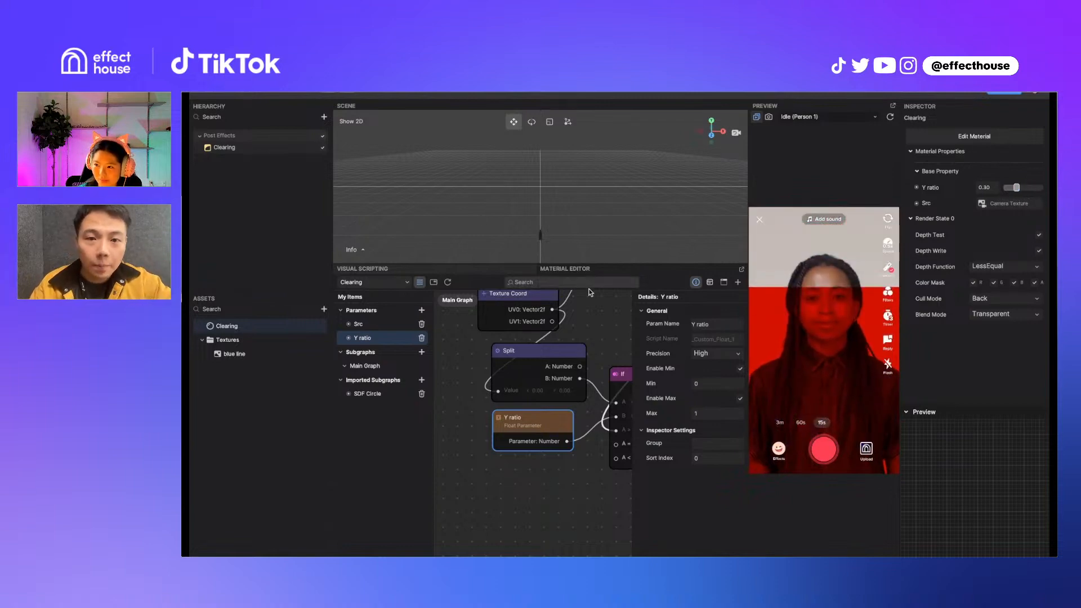
Examine the Camera settings of the Clearing post effect object
scroll(569, 315, down, 5)
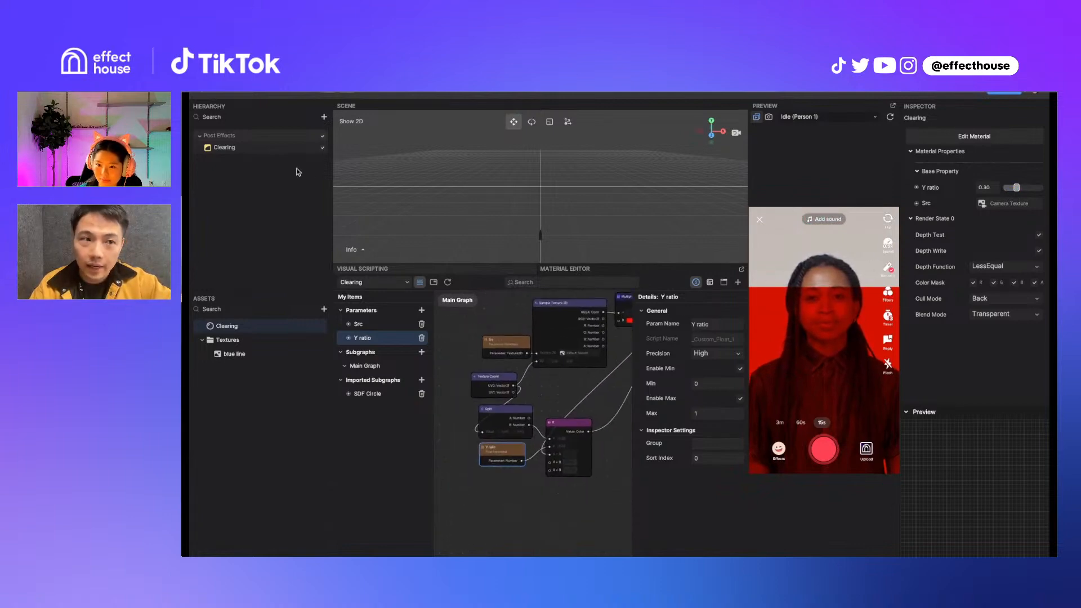
click(248, 147)
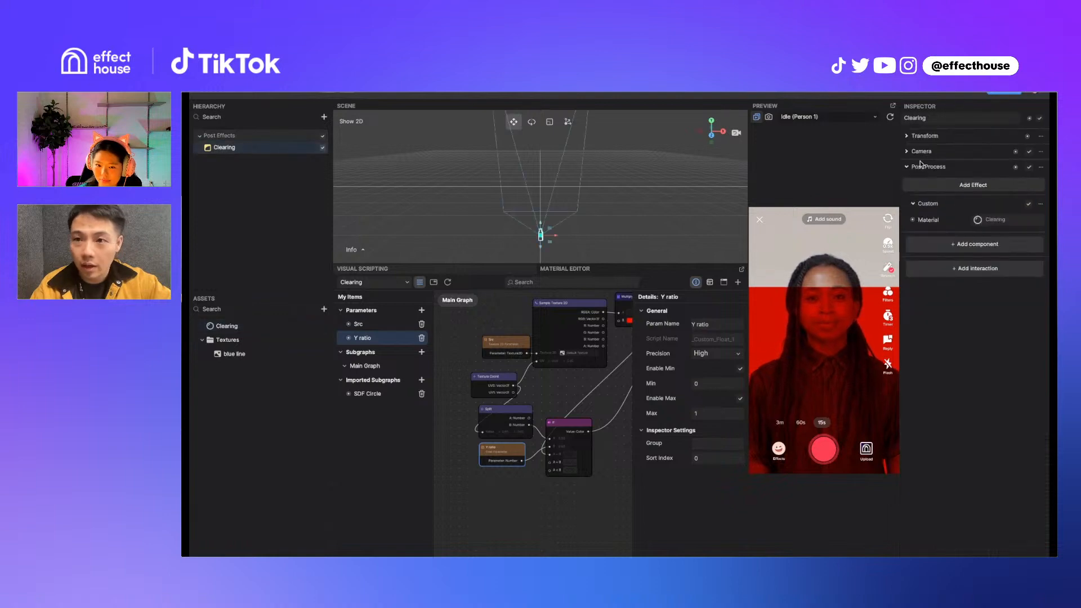
click(907, 151)
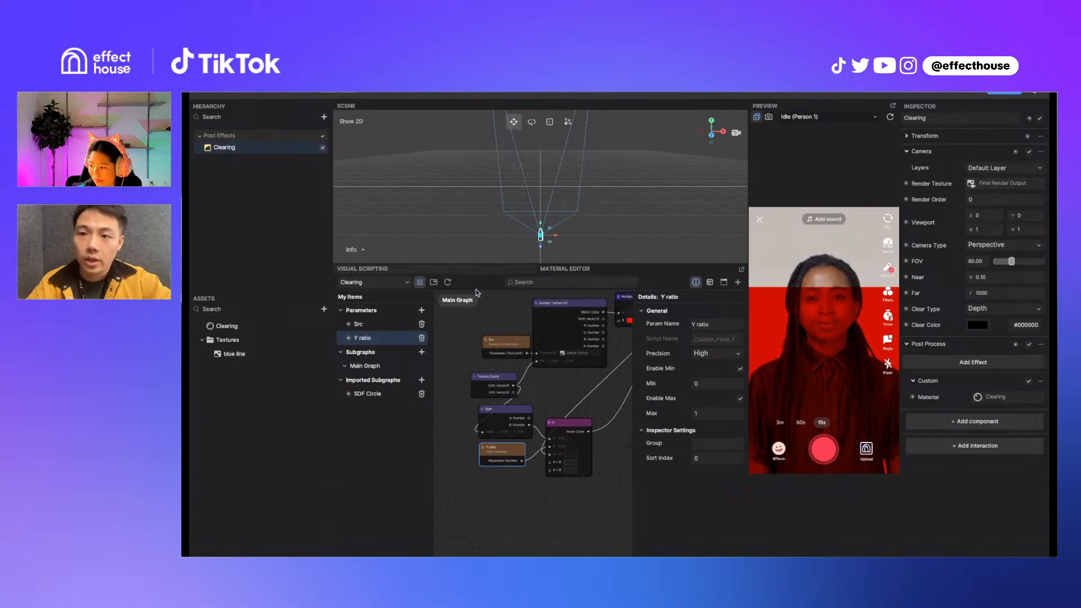
Create a Render Texture asset and open its properties
click(323, 310)
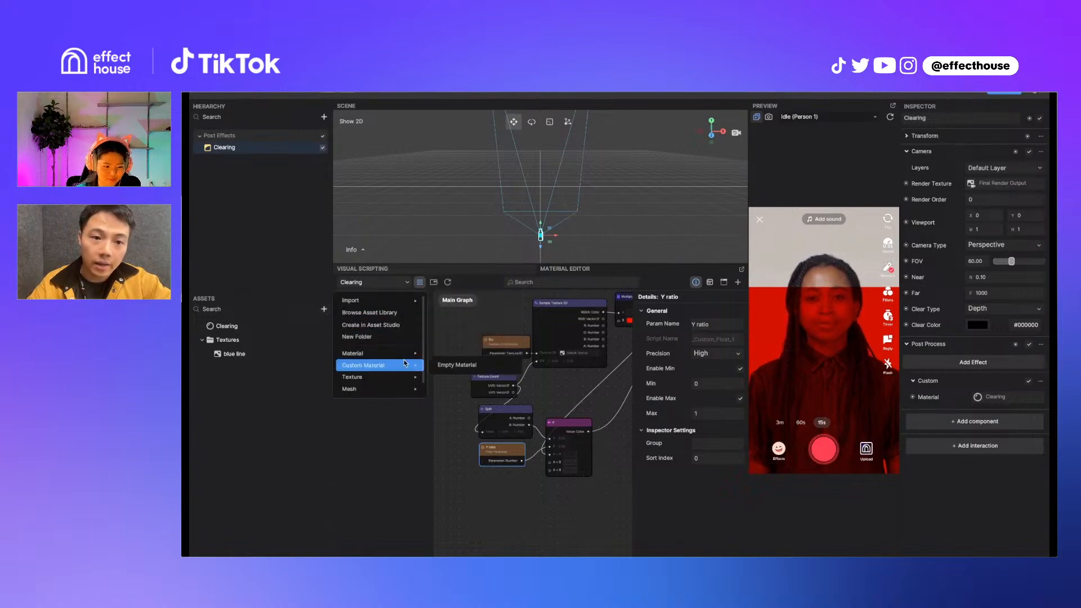
mouse_move(405, 362)
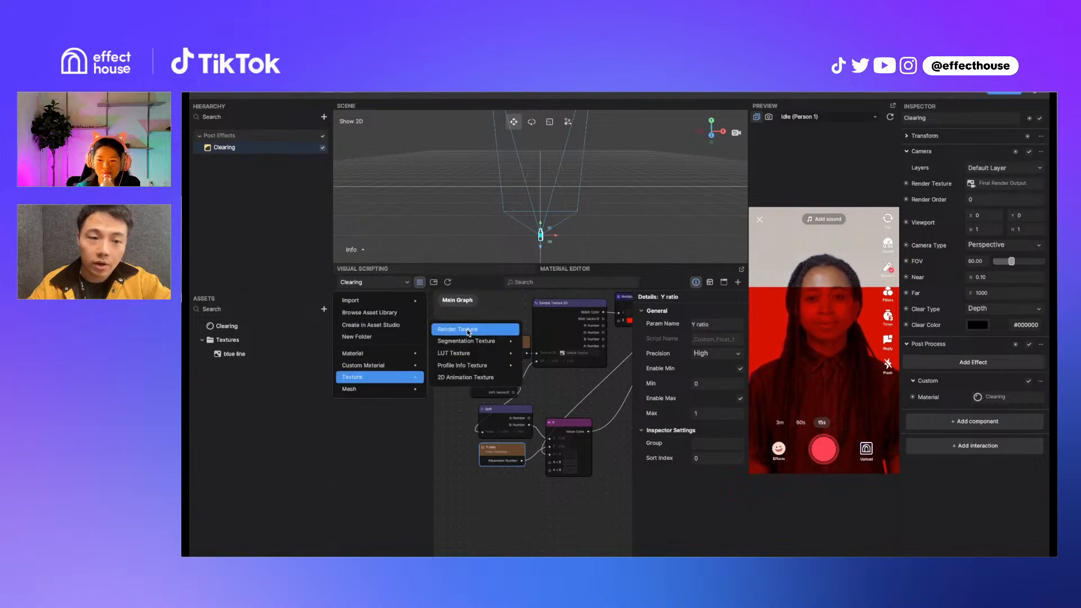
click(467, 328)
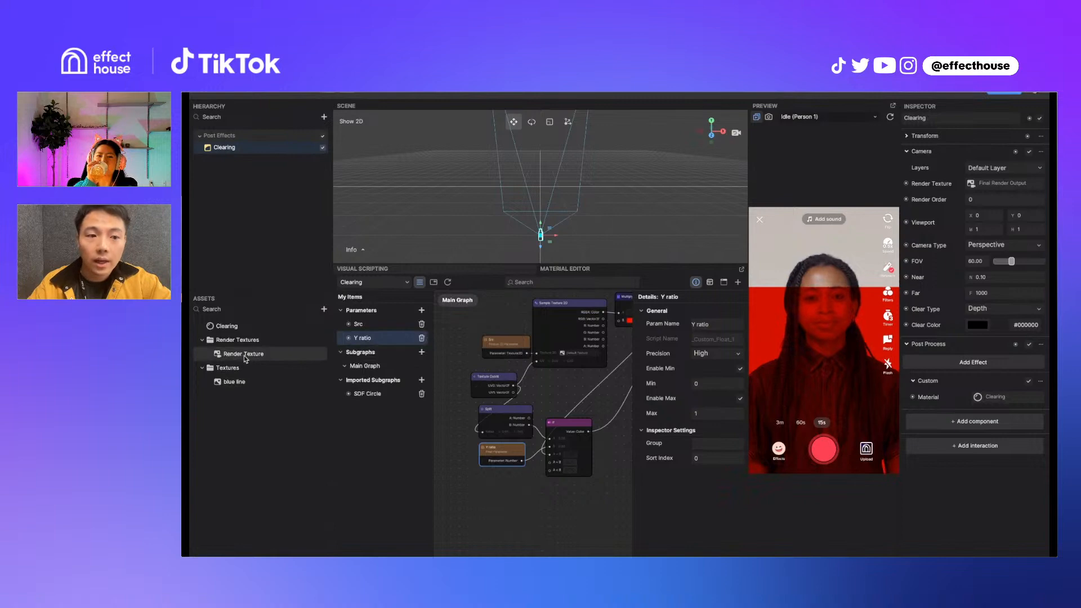
click(245, 356)
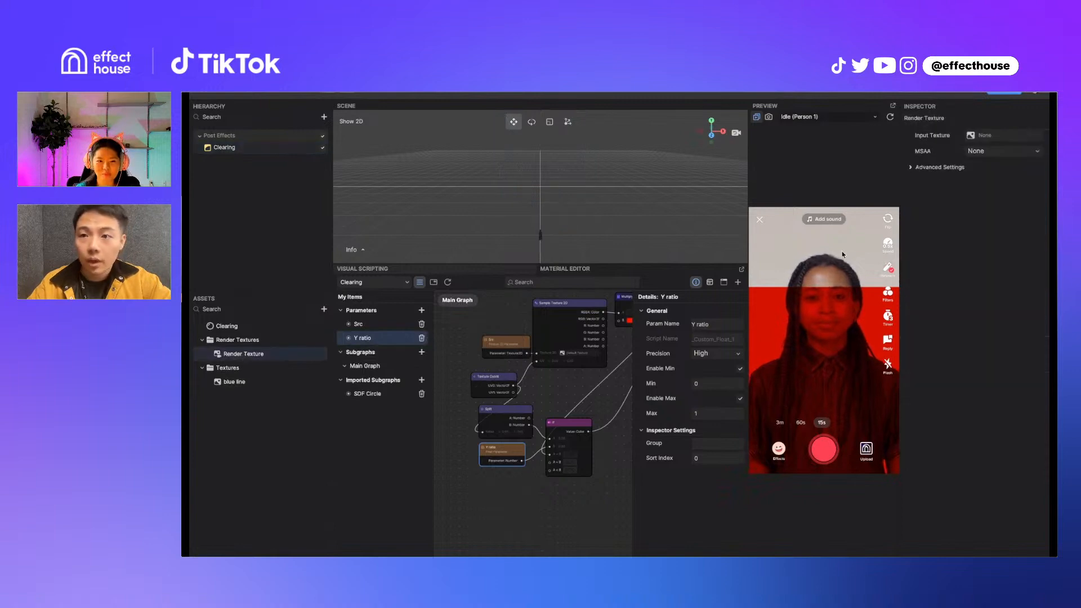
Rename the render texture as Clearing and assign it as the Render Texture of the Clearing post effect's camera
double_click(247, 355)
text(Clearn)
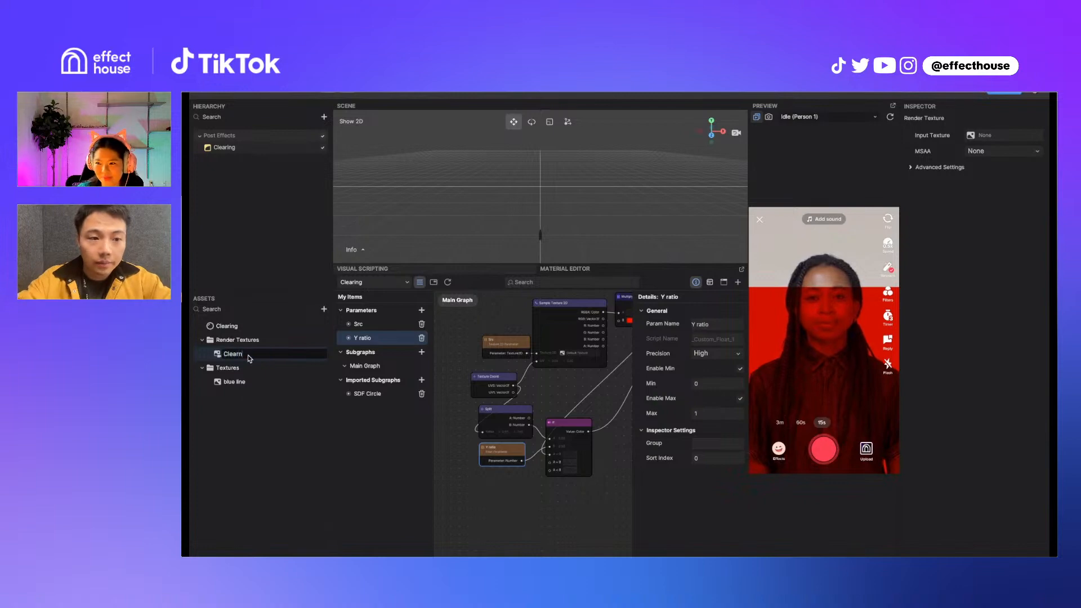
key(Return)
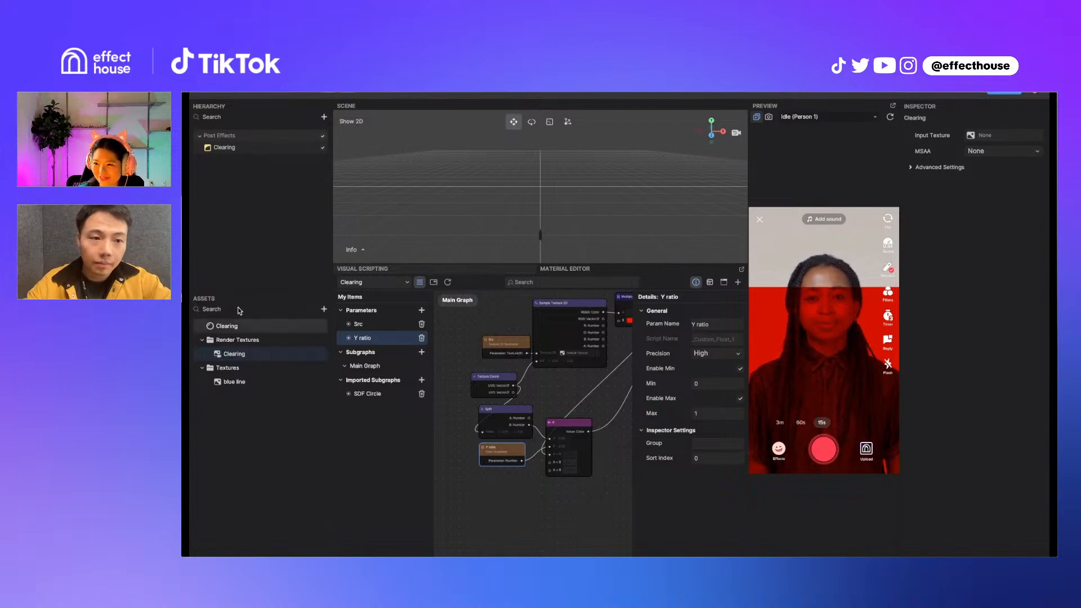
click(260, 148)
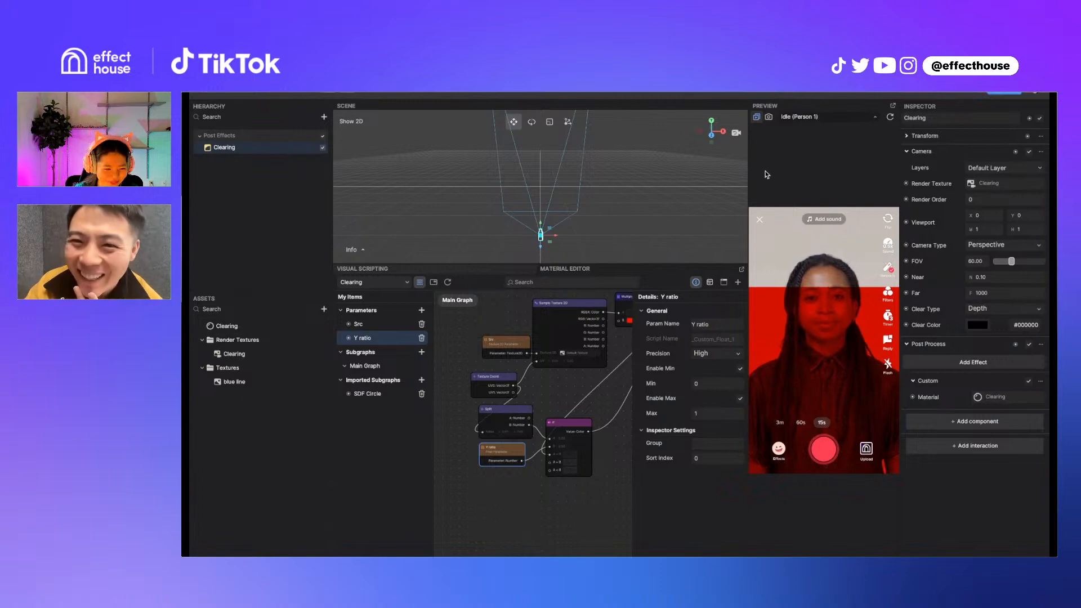
Switch the preview to Idle (Person 2) and examine the Clearing render texture and the Clear Type options of the Clearing effect's camera
click(835, 178)
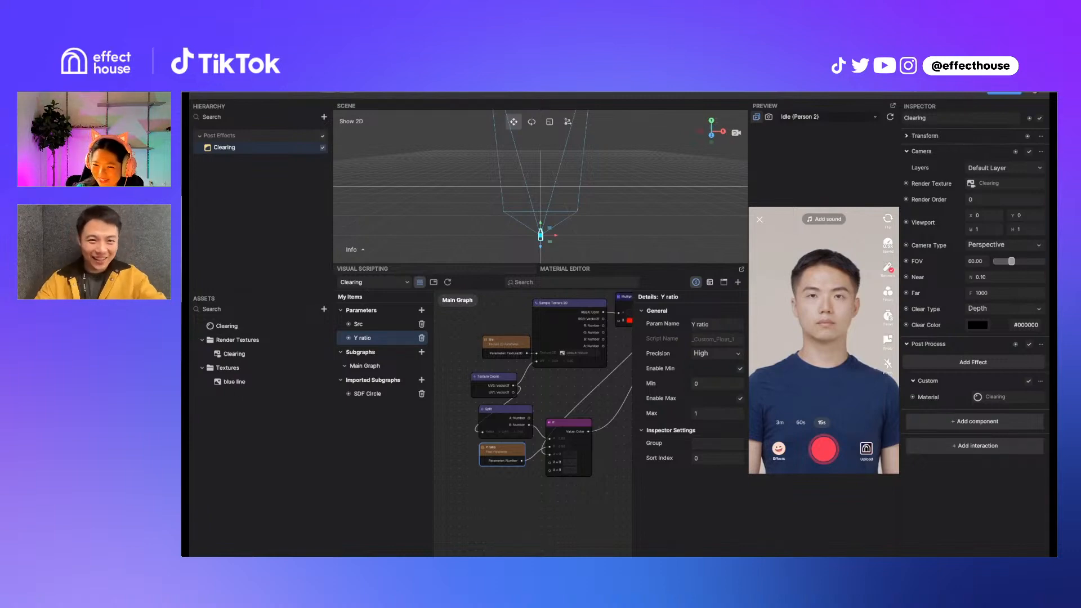
click(217, 261)
click(239, 151)
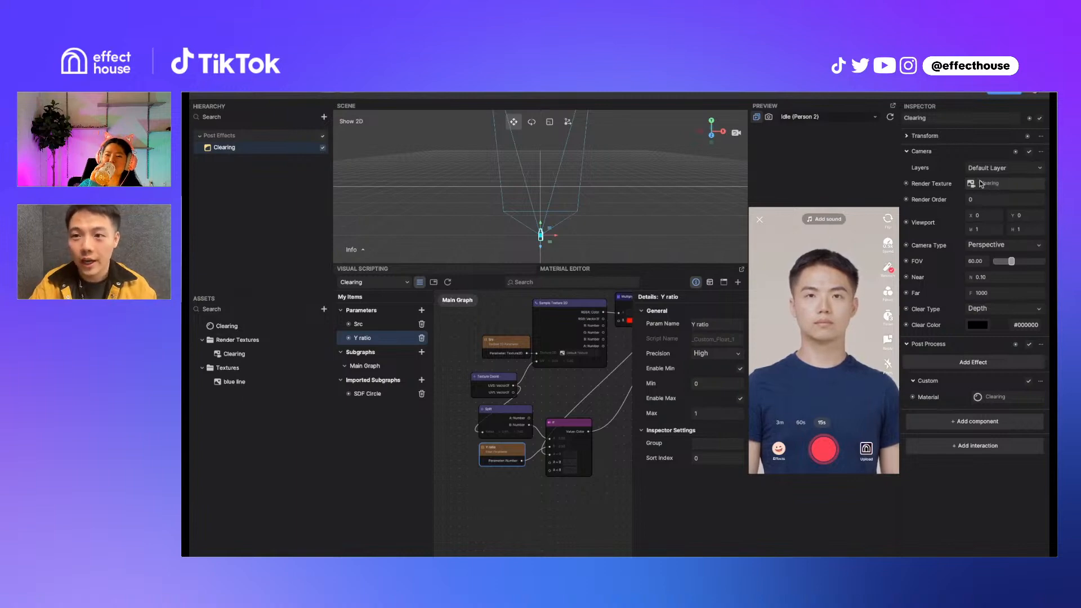
click(232, 353)
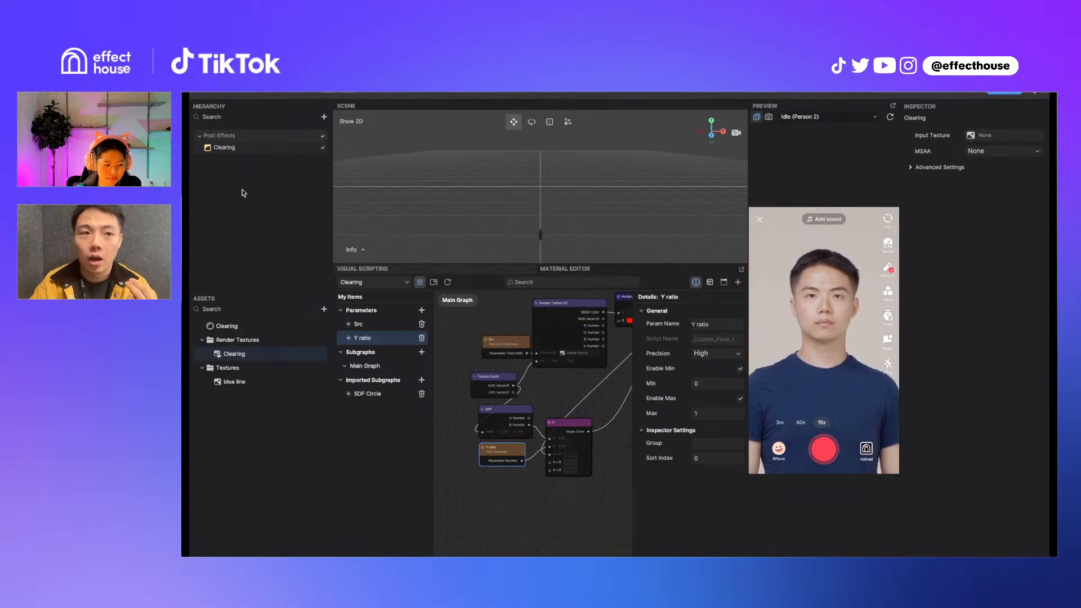
click(224, 147)
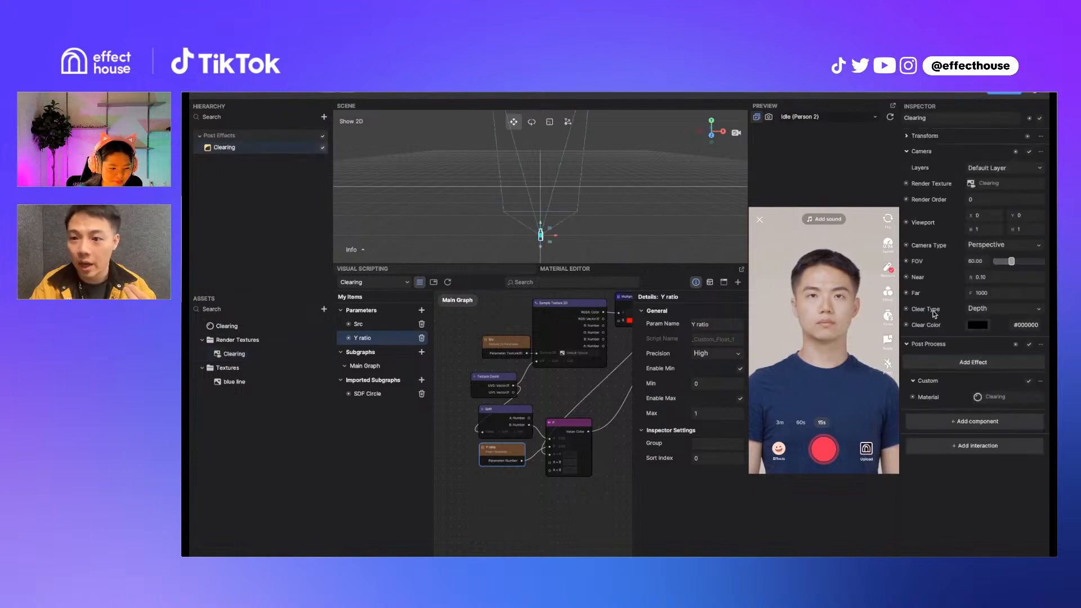
click(995, 309)
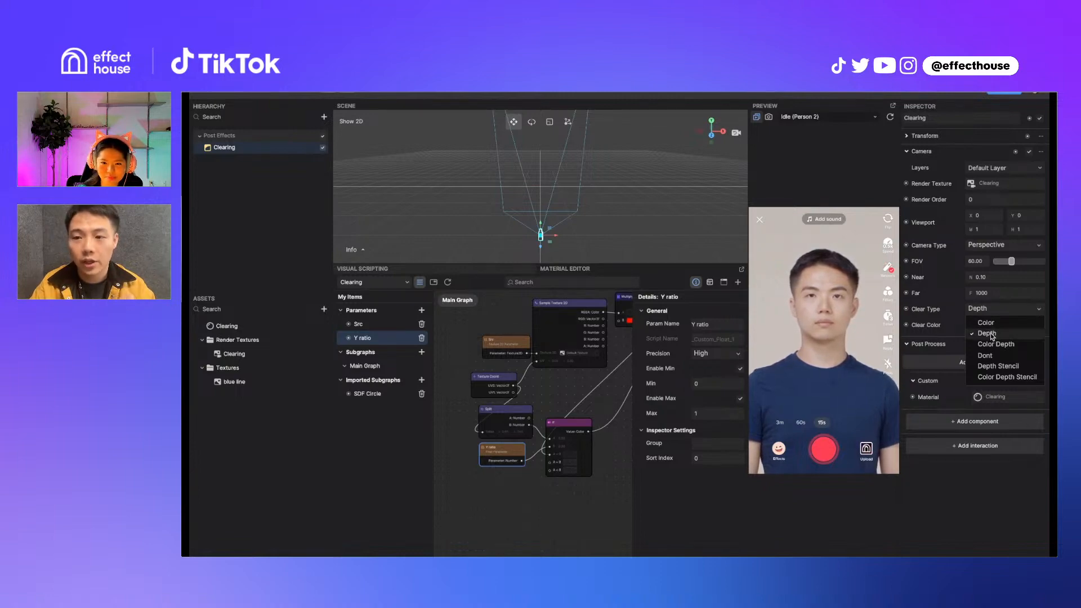
click(956, 319)
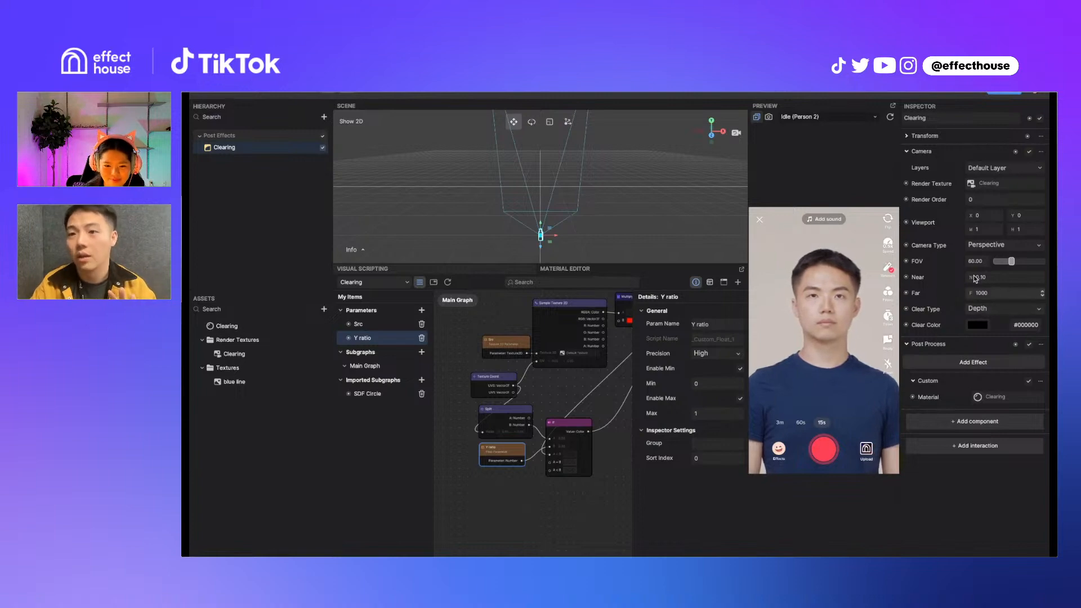
Add a second Custom post effect to the scene and name it Result
click(325, 120)
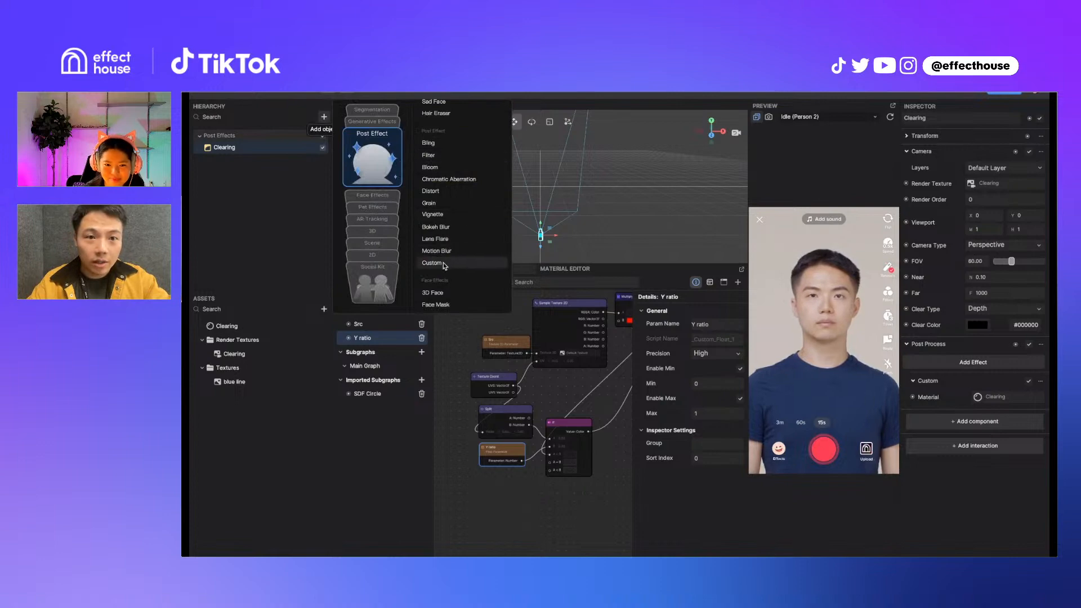
click(432, 263)
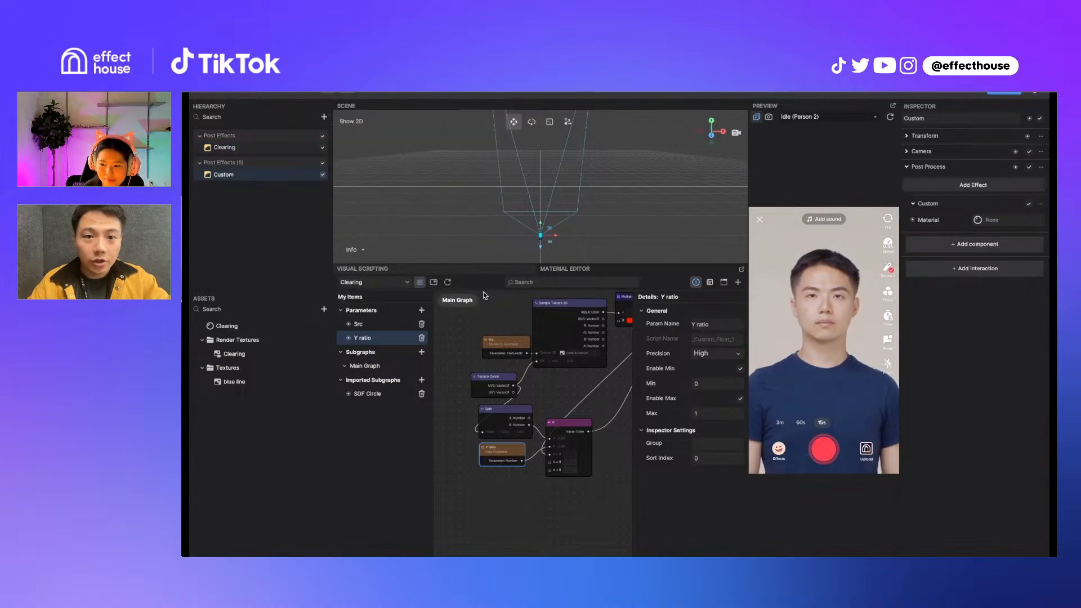
double_click(224, 175)
text(Result)
key(Return)
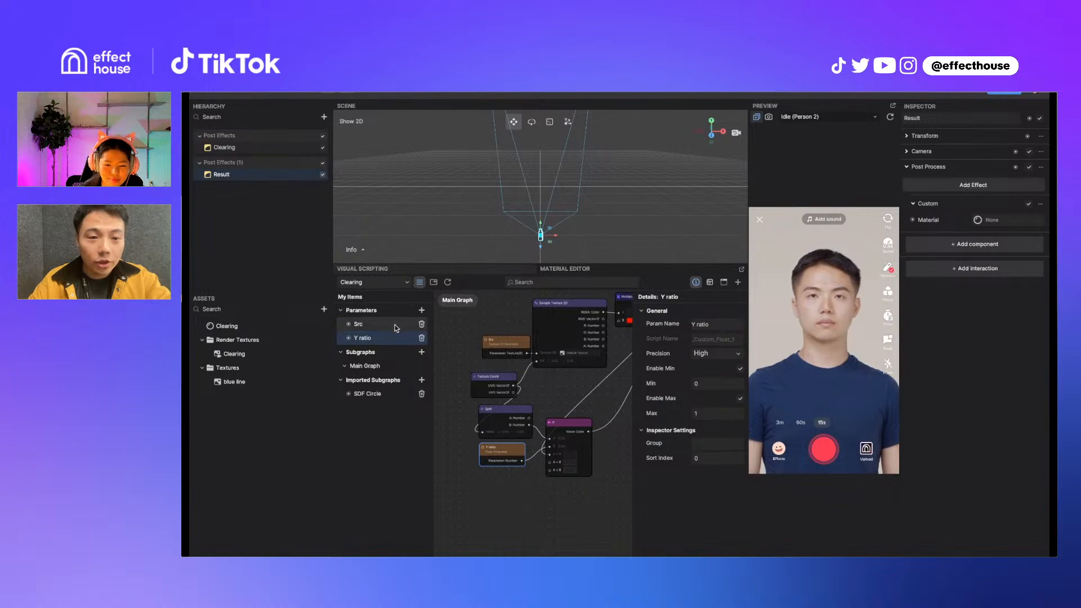
Create an empty material asset and name it Result
click(324, 309)
mouse_move(402, 365)
click(456, 365)
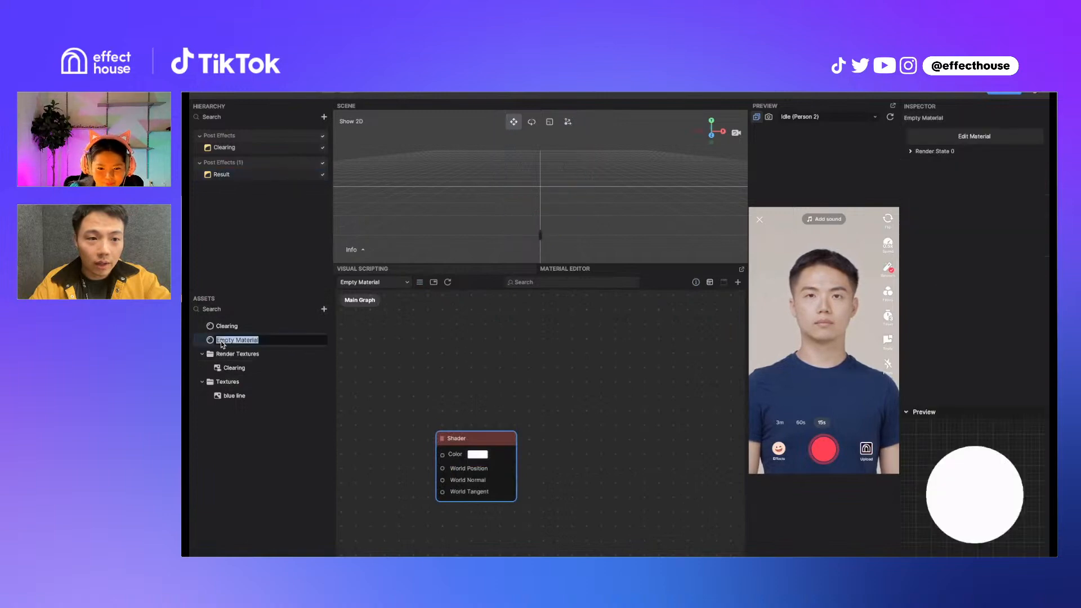
text(Result)
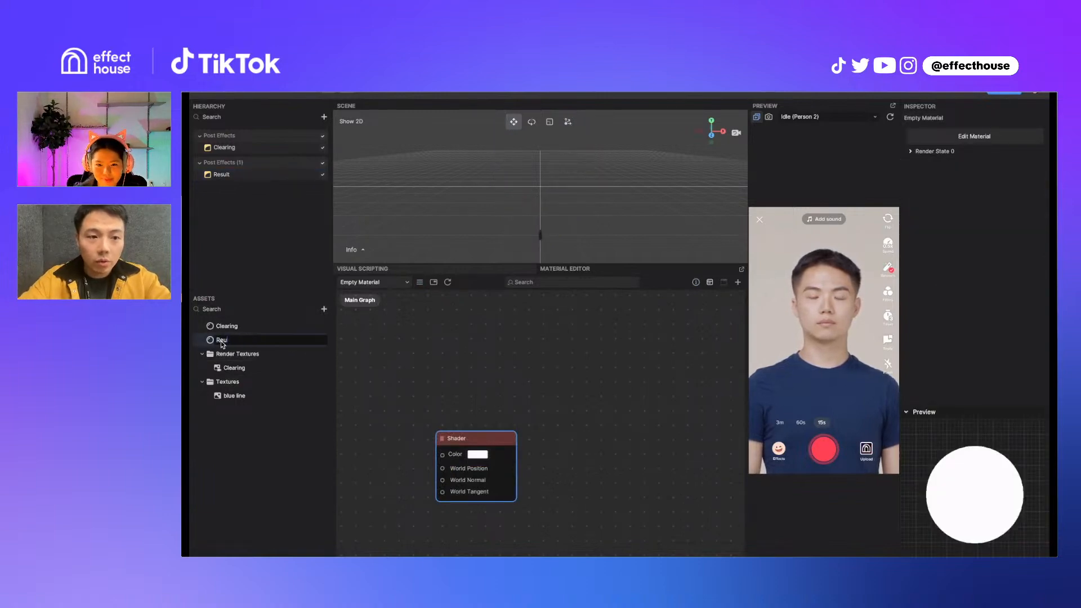
key(Return)
Feed the Result shader's Color input from a new Sample Texture 2D node and place that node beside the shader
drag(487, 434, 569, 390)
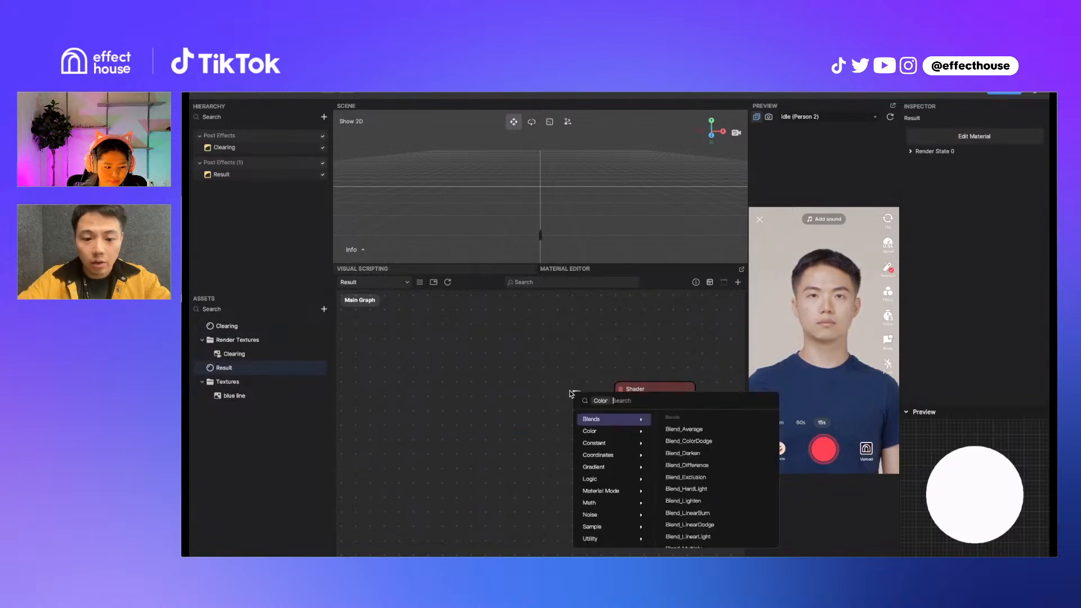
text(r)
key(BackSpace)
text(sam)
key(BackSpace)
key(BackSpace)
key(BackSpace)
text(sm)
key(BackSpace)
text(am)
key(Return)
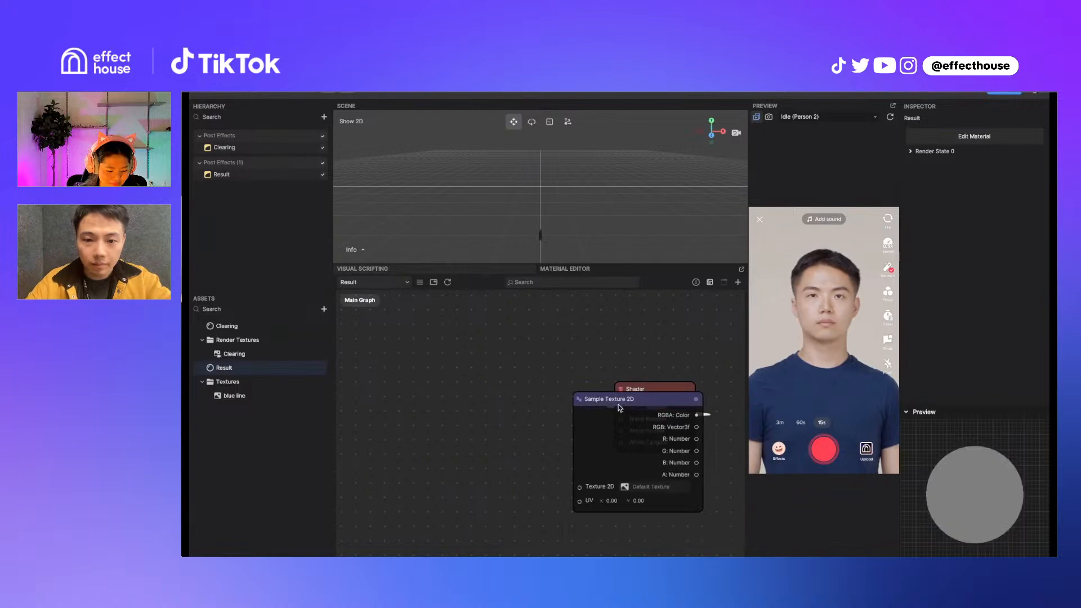
drag(617, 404, 508, 384)
Create a Texture 2D parameter in the Result material and name it Result
drag(469, 467, 438, 452)
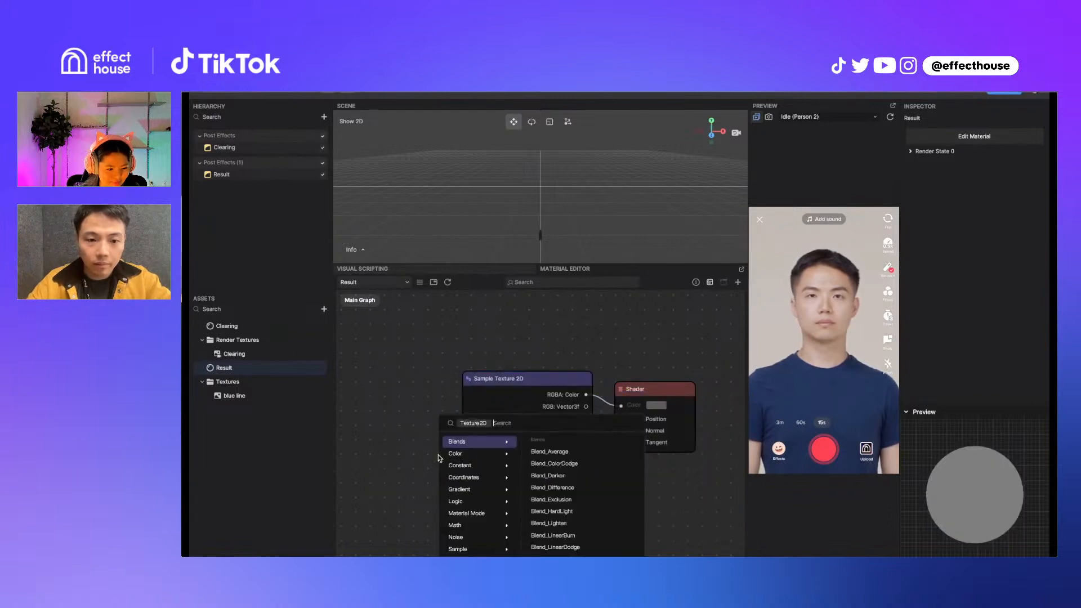
click(405, 389)
click(420, 282)
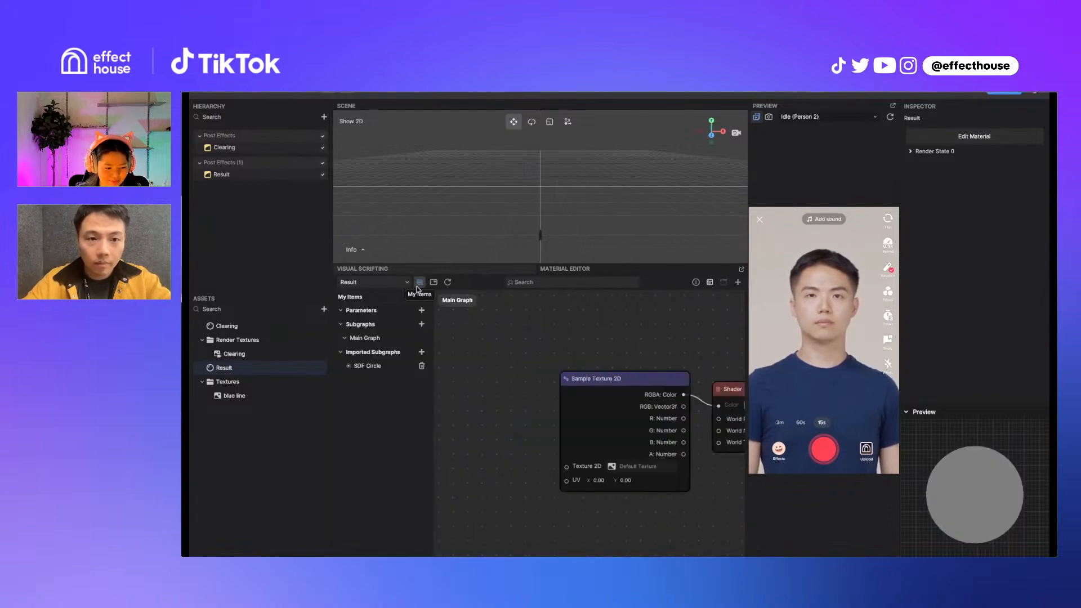
click(421, 310)
click(449, 357)
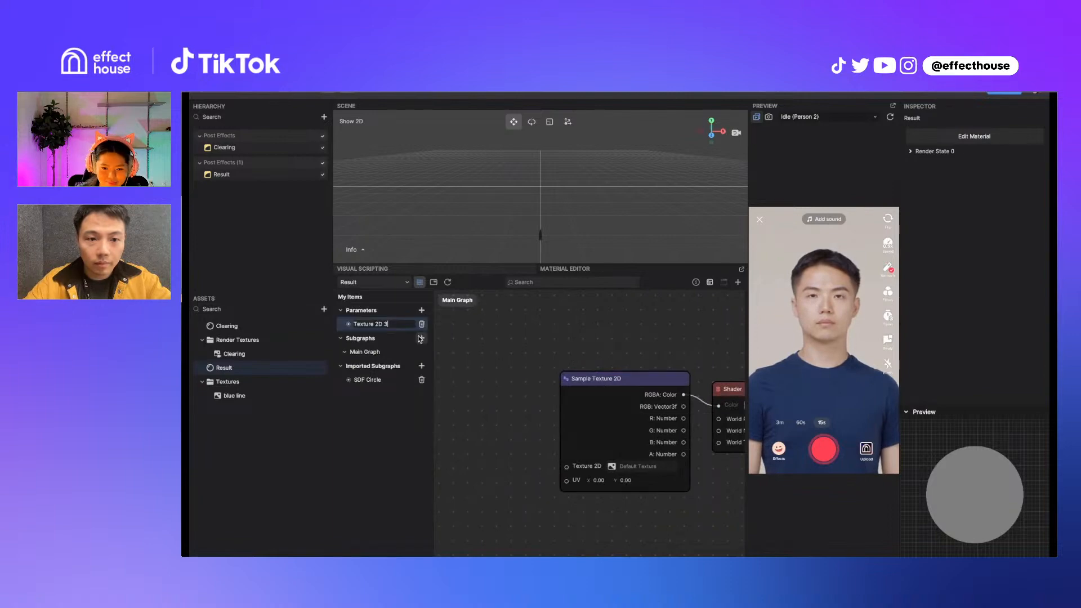
text(Sd)
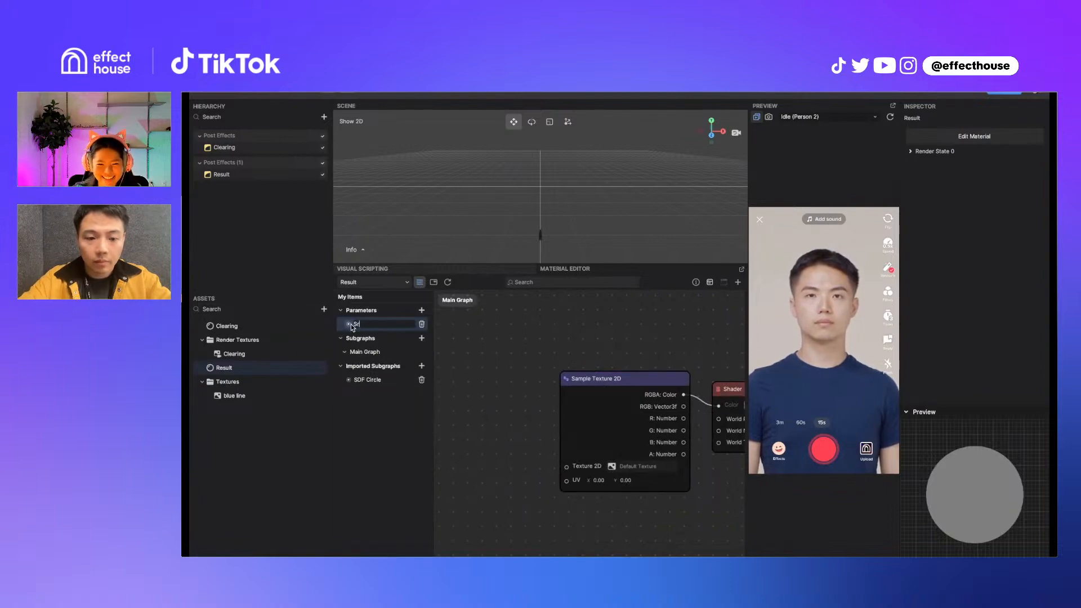
key(BackSpace)
key(BackSpace)
text(Result)
key(Return)
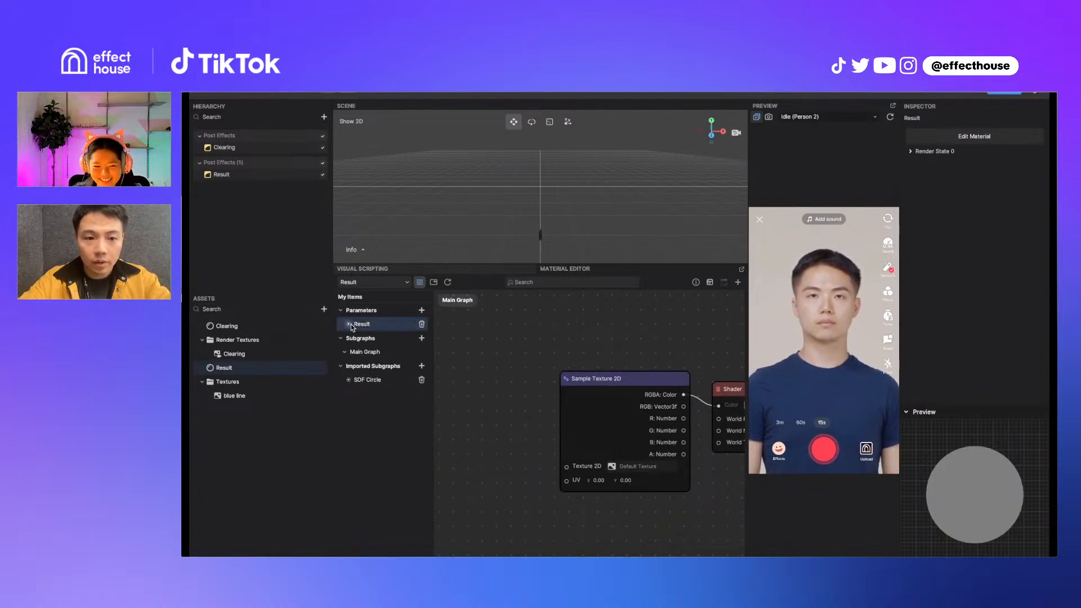
Connect the Result parameter to the sampler's Texture 2D input and a new Texture Coord node's UV0 to its UV input
drag(349, 328, 536, 496)
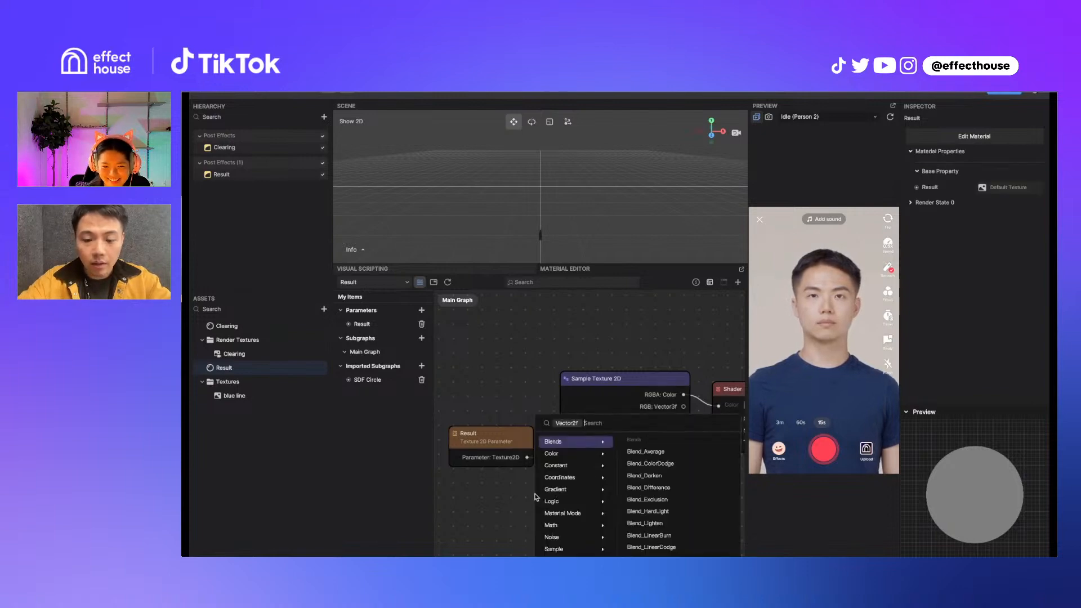
text(tex)
key(Return)
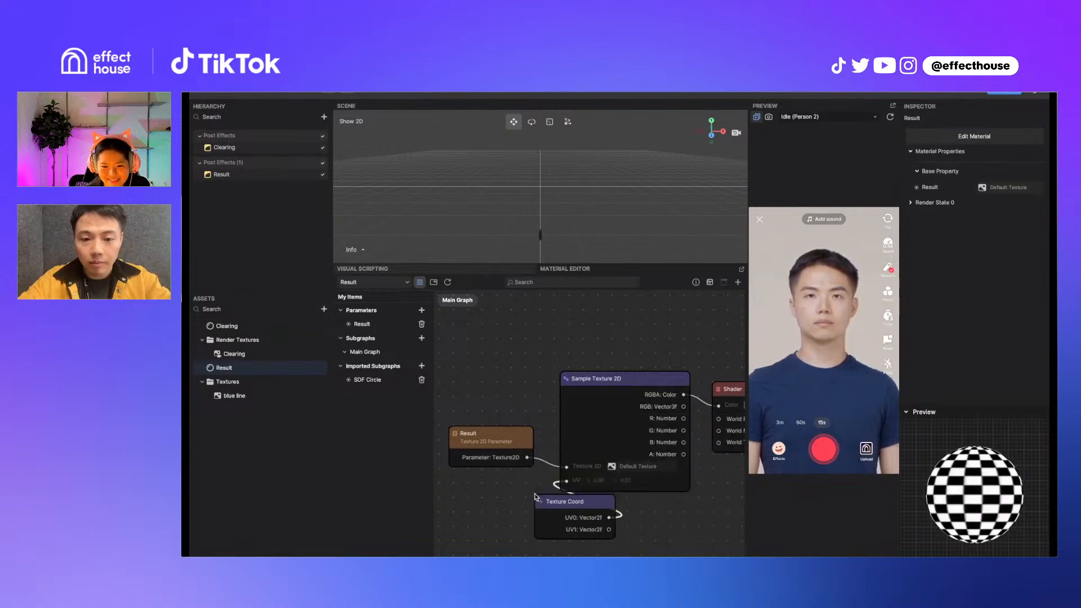
drag(601, 504, 484, 502)
scroll(522, 477, down, 2)
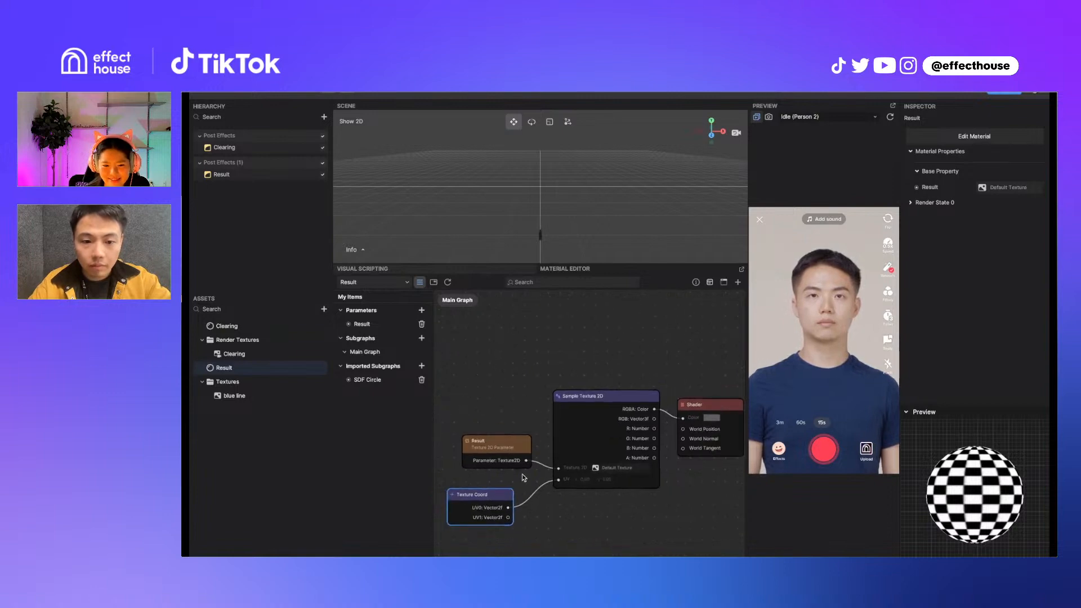
middle_drag(522, 474, 507, 470)
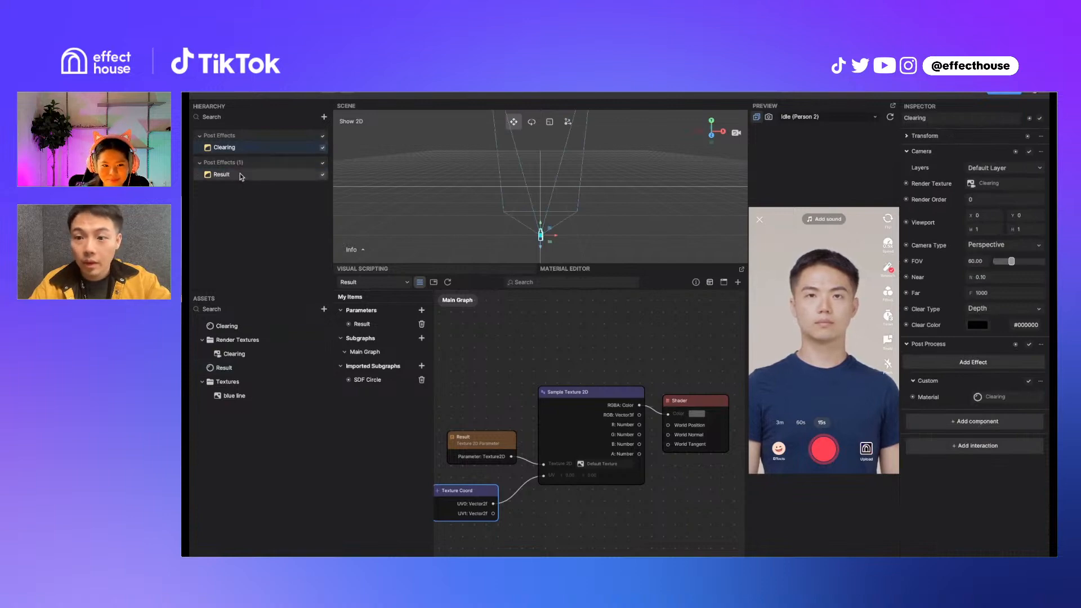
Assign the Result material to the Result post effect and set the Clearing material's Y ratio to 0.00
click(215, 174)
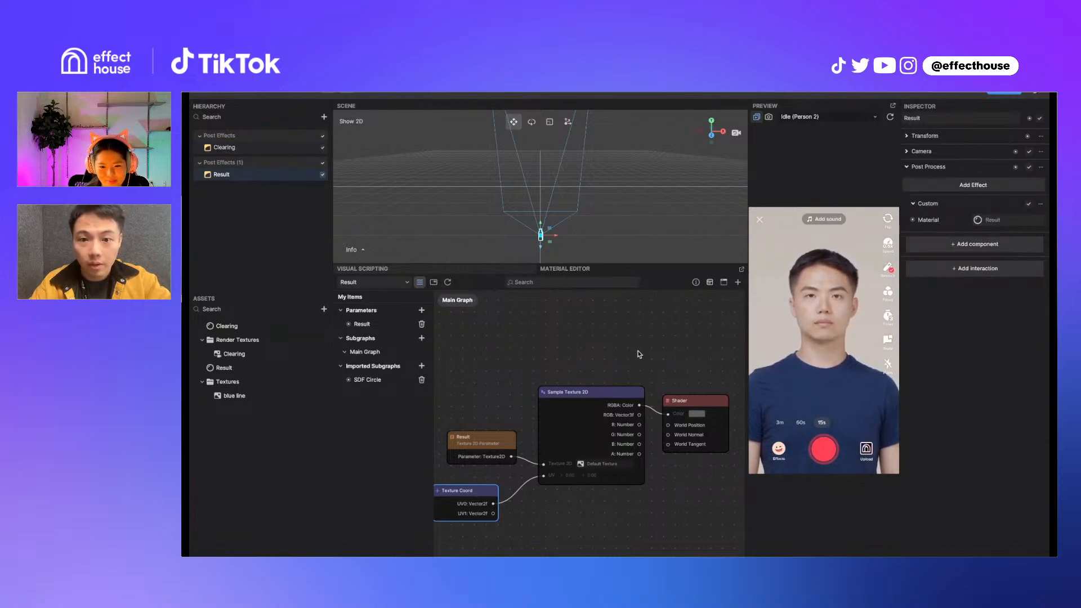
click(249, 322)
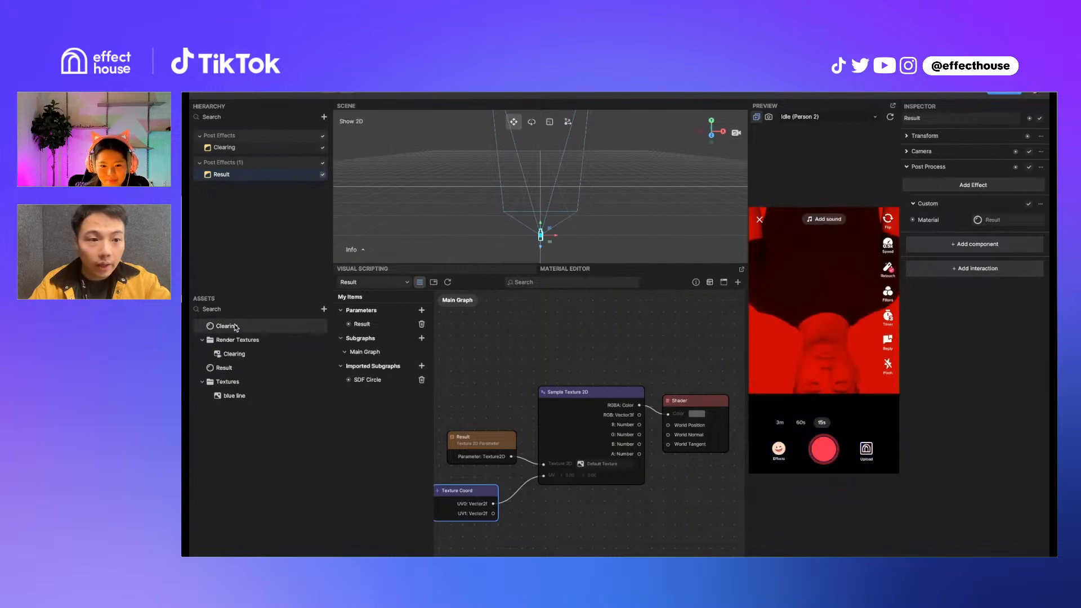
drag(1016, 189, 968, 192)
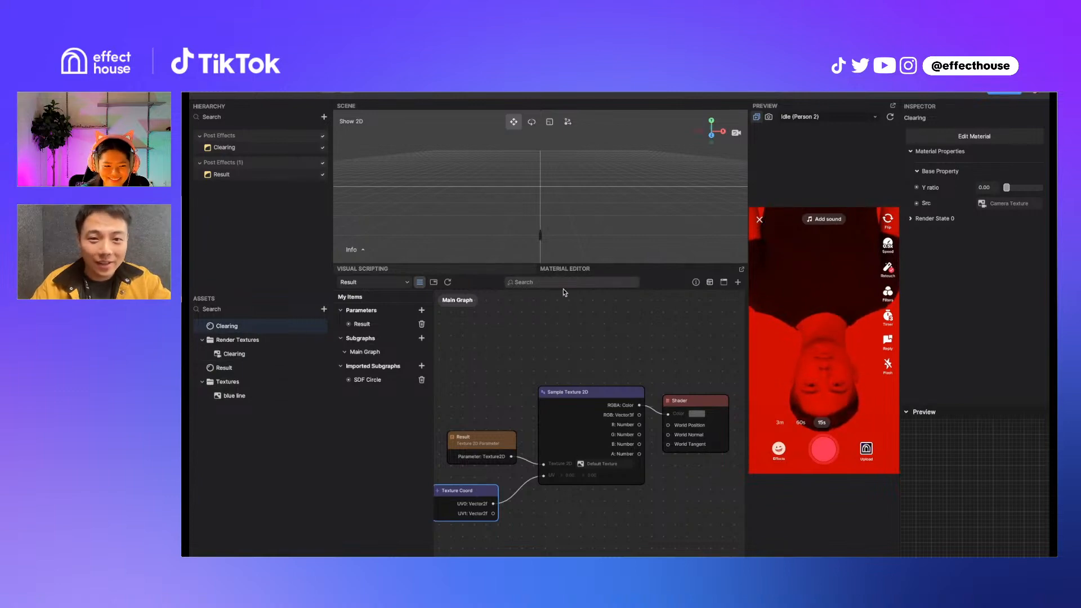
Move the Texture Coord node aside and connect a new Split node to its UV0 output
scroll(523, 366, down, 1)
scroll(522, 366, down, 1)
scroll(522, 366, left, 1)
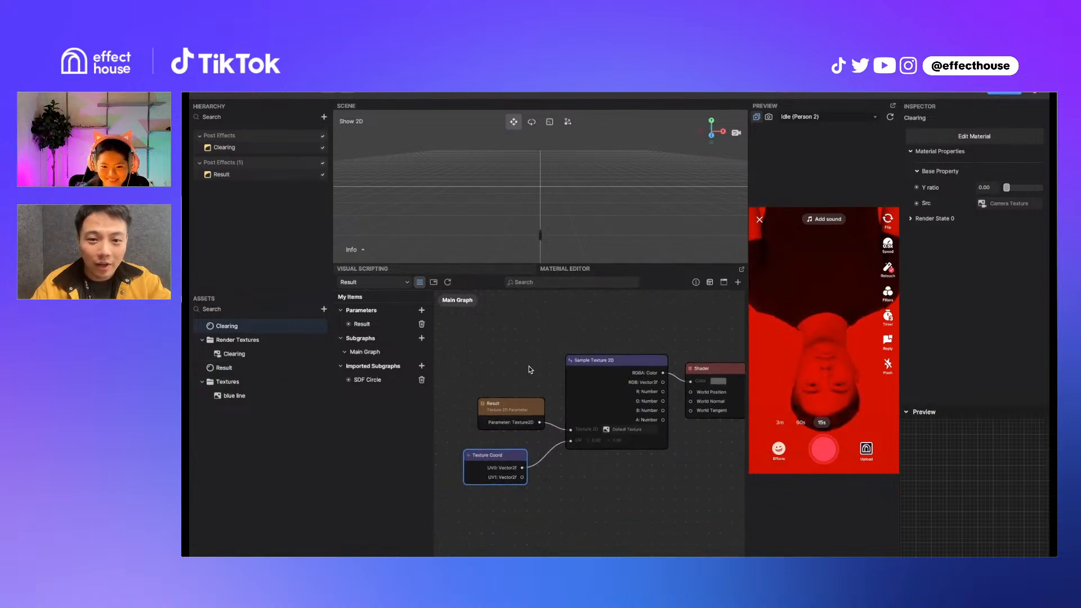
drag(498, 457, 533, 492)
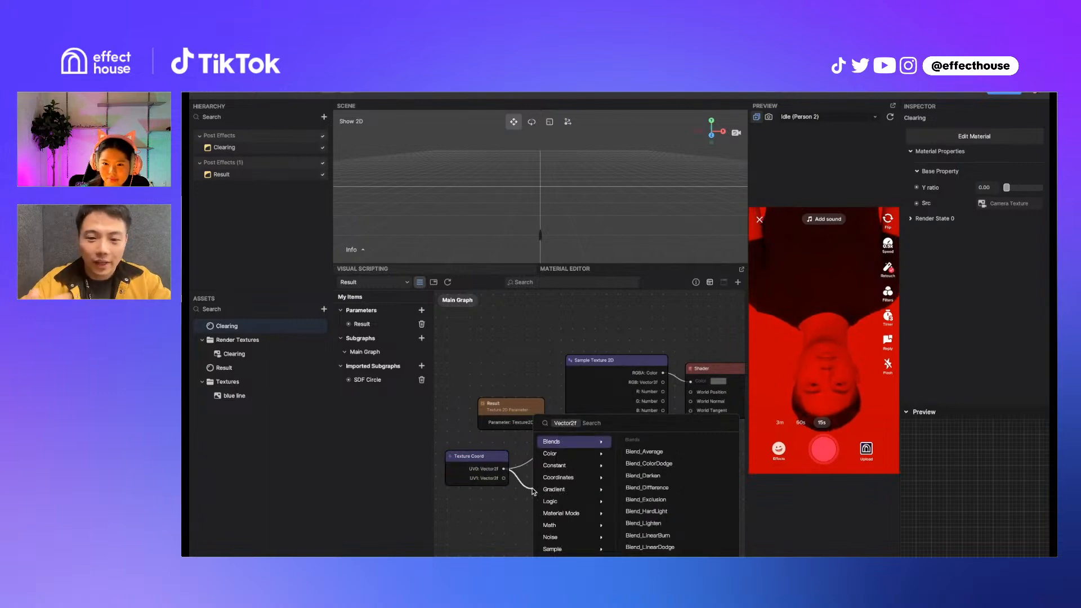
text(spli)
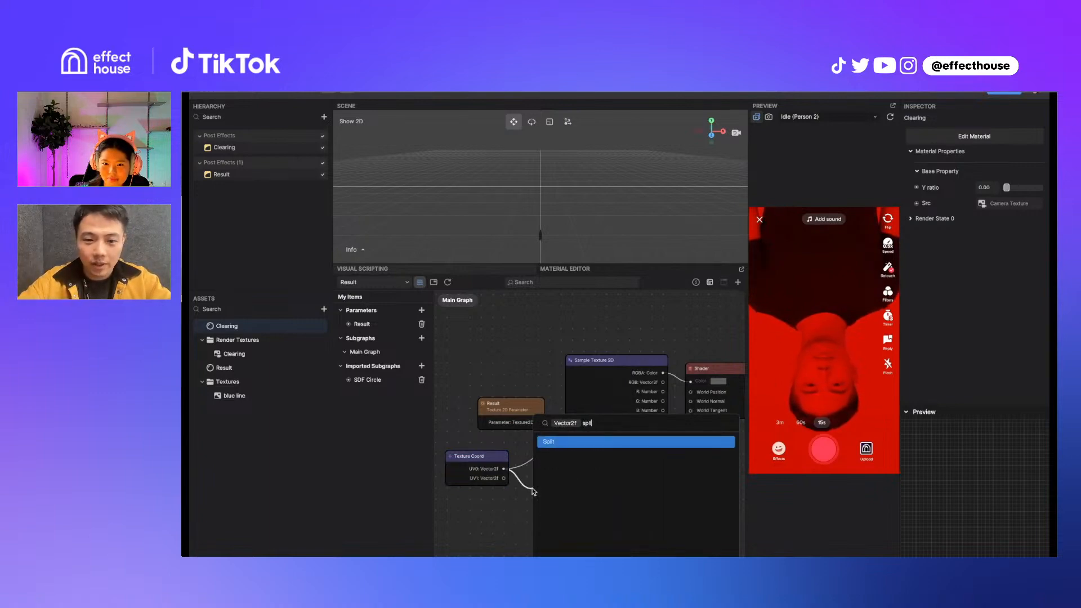
key(Return)
Invert the Split's B value with One Minus, Combine it with A into the sampler's UV input, and tidy the nodes
drag(603, 517, 570, 440)
text(one)
key(Return)
text(com)
key(Return)
click(648, 523)
drag(577, 494, 518, 495)
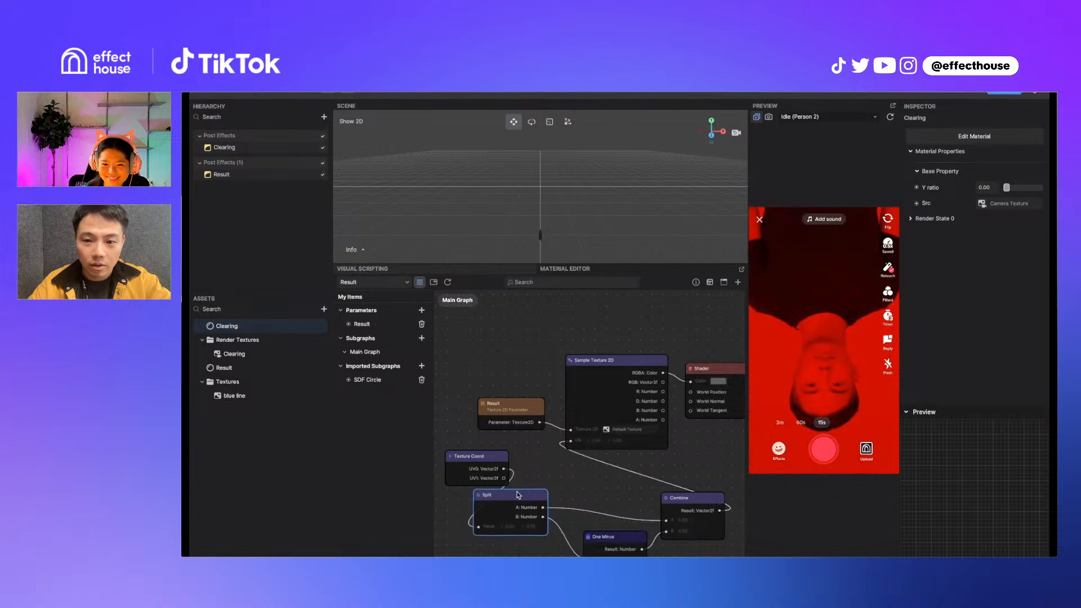
drag(618, 538, 560, 547)
drag(684, 506, 627, 487)
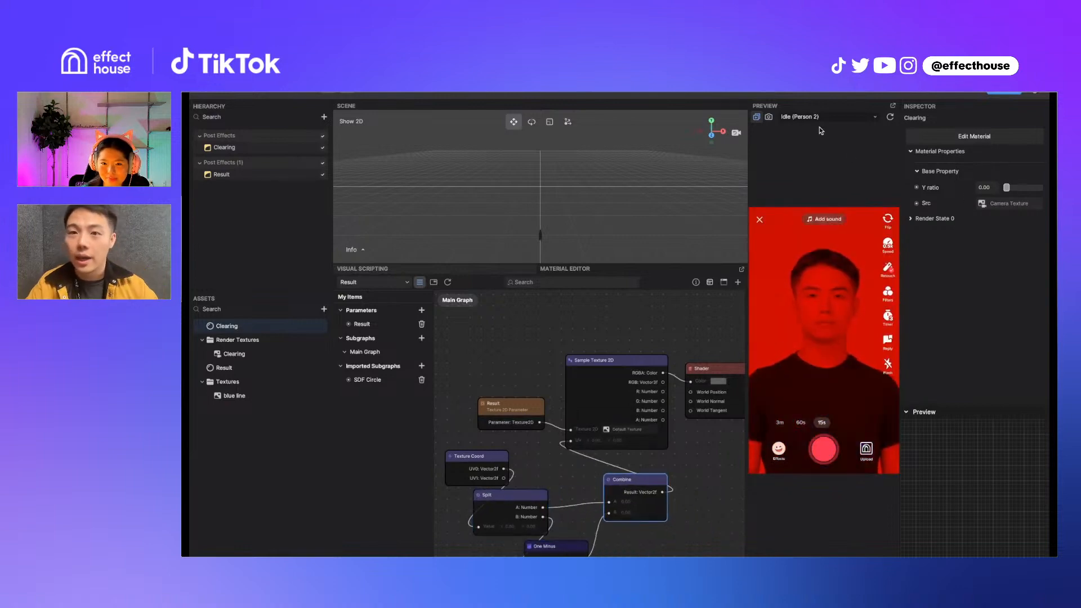
Switch the preview to the FaceTime HD Camera and set the Clearing material's Y ratio to 0.50
click(770, 118)
mouse_move(1007, 188)
mouse_down()
mouse_move(1036, 190)
mouse_move(1000, 188)
mouse_move(1023, 188)
mouse_up()
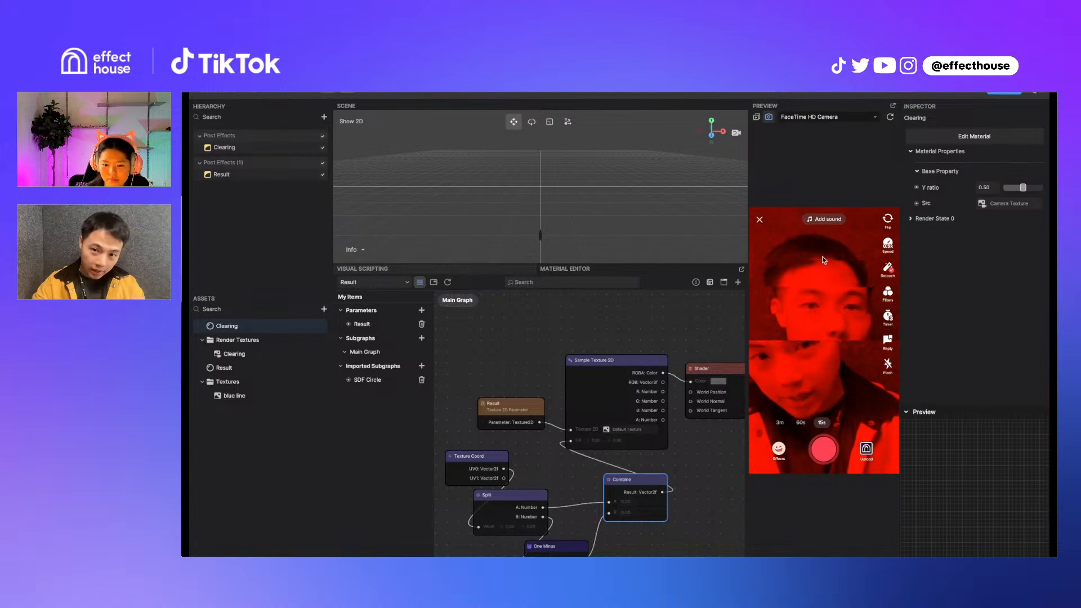
Add a setter node for the Clearing material's Y ratio to the visual scripting graph and place it beside the Update node
click(235, 355)
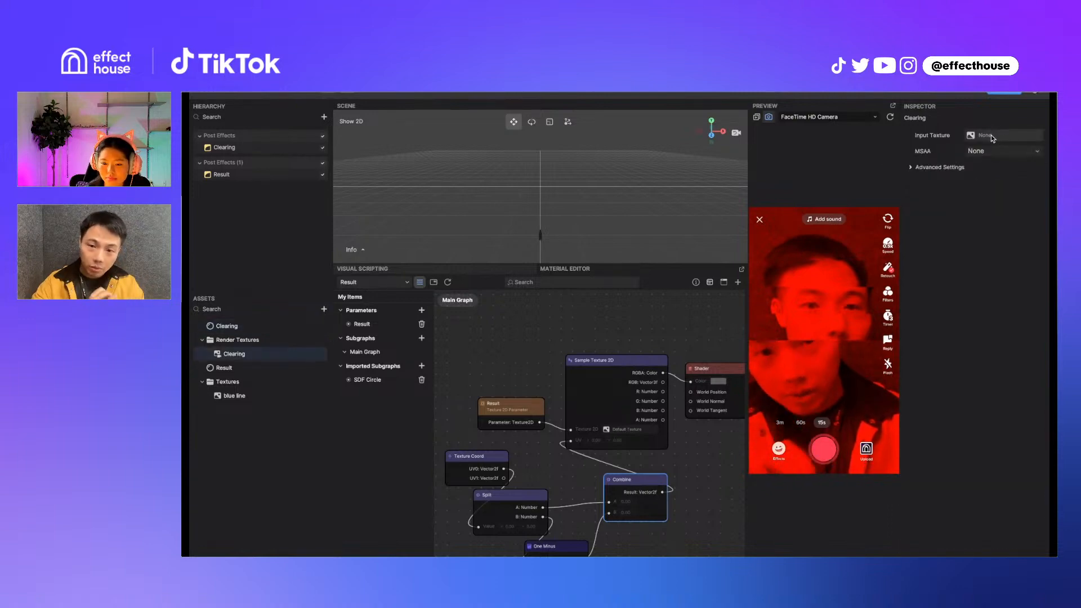
click(256, 150)
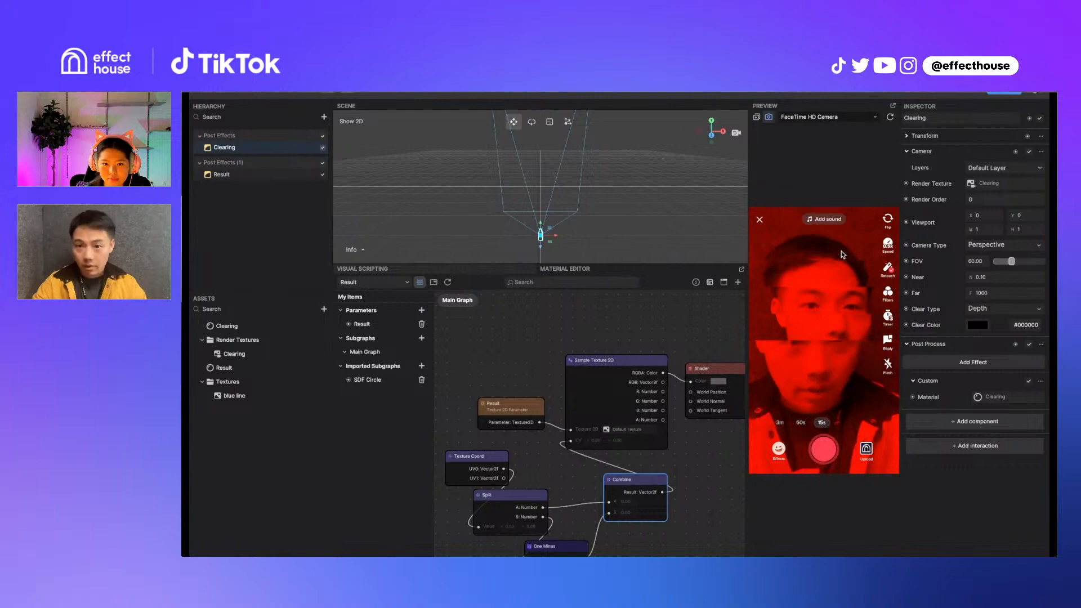
click(441, 267)
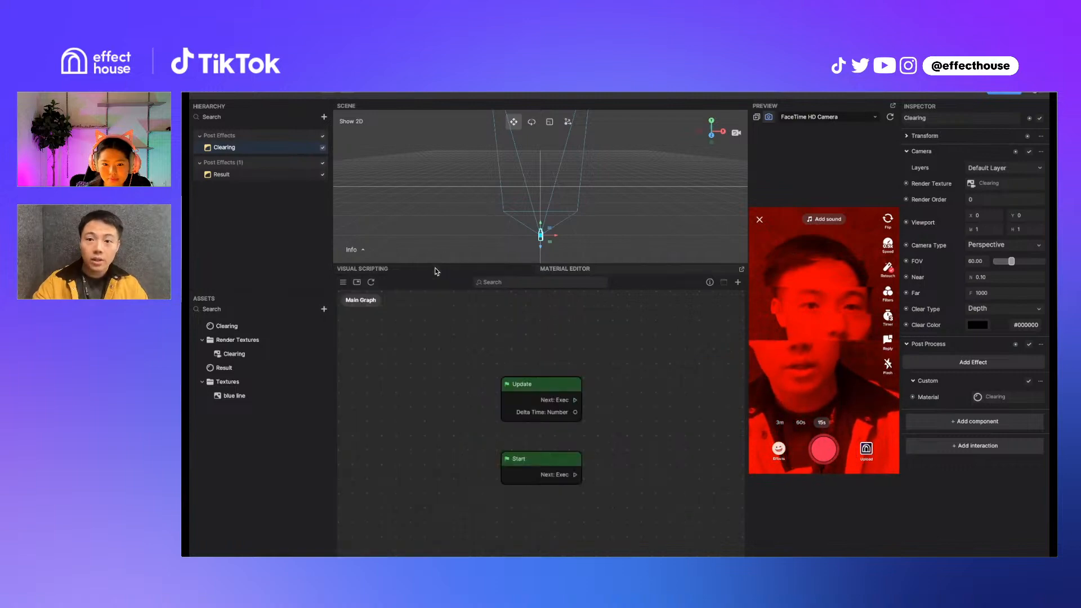
click(243, 327)
click(917, 188)
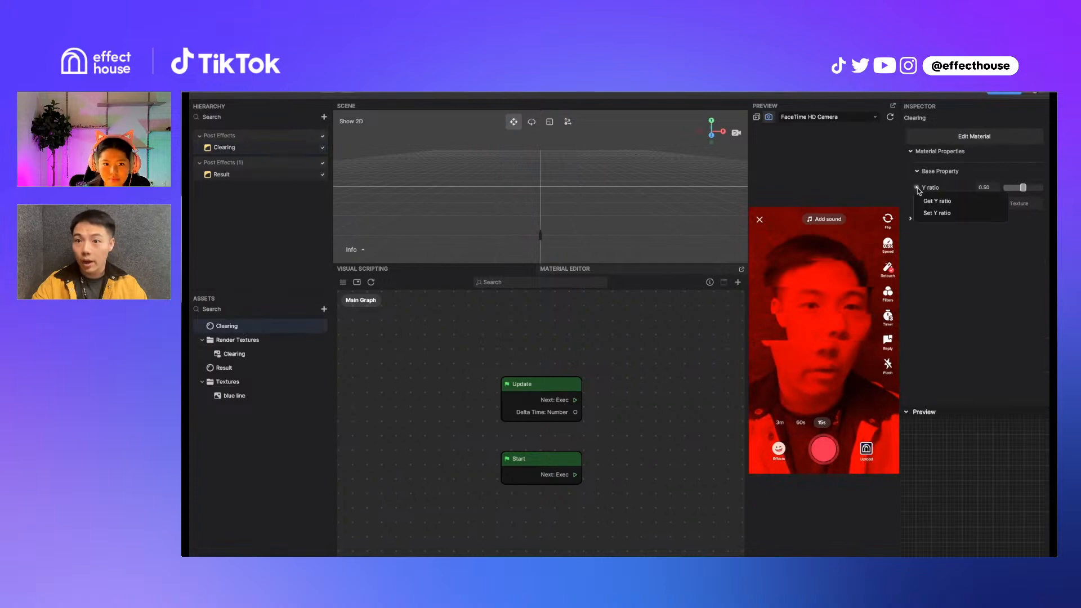
click(936, 213)
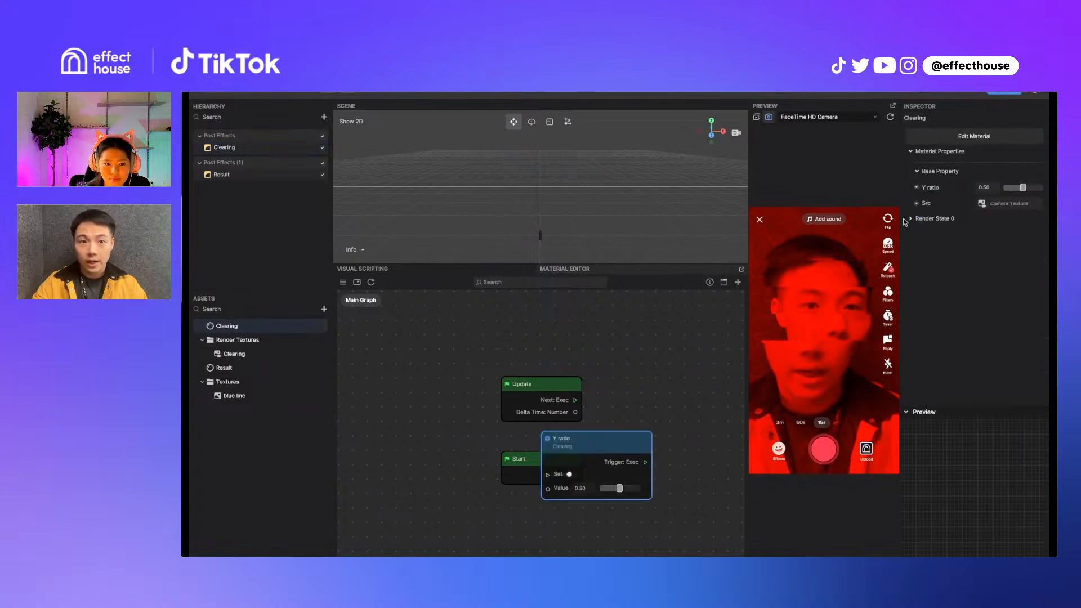
drag(585, 444, 673, 383)
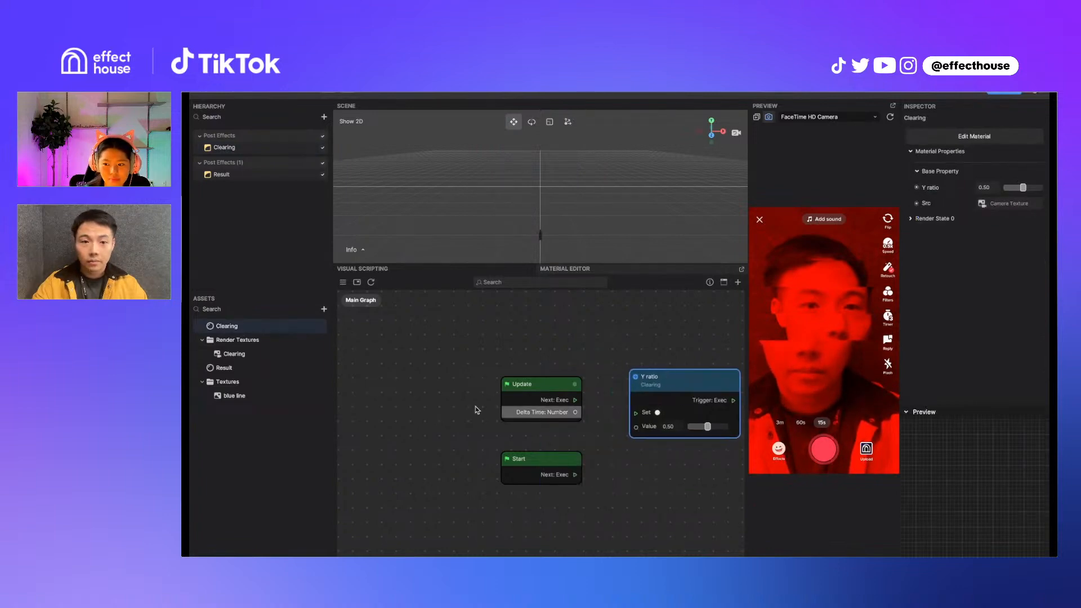
Add a Screen Tap event node to the visual scripting graph and delete the default Update and Start nodes
right_click(430, 376)
click(452, 381)
text(ro)
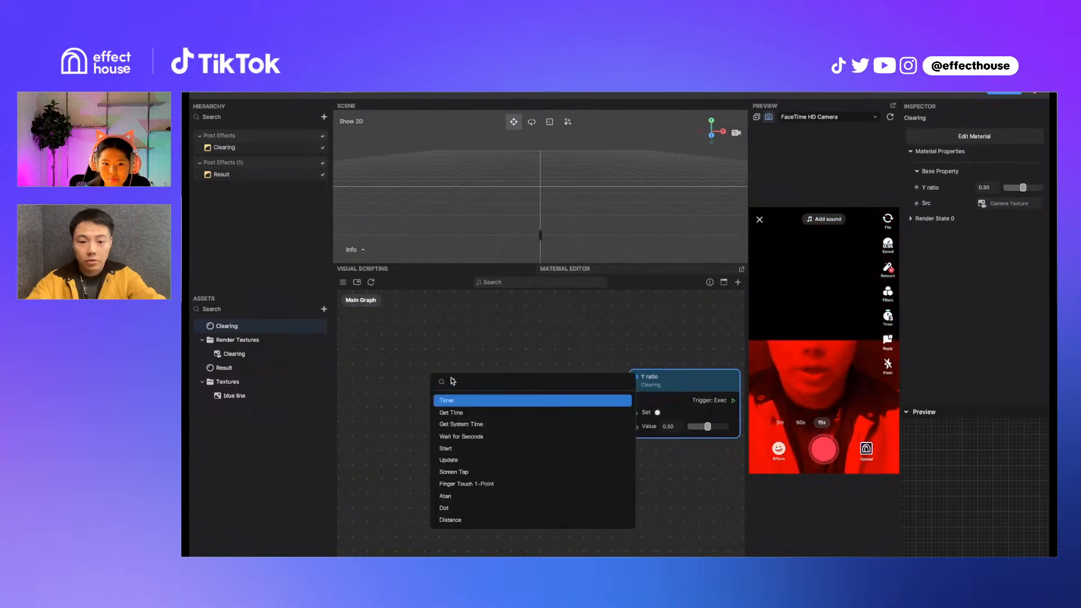
key(BackSpace)
text(p)
key(Return)
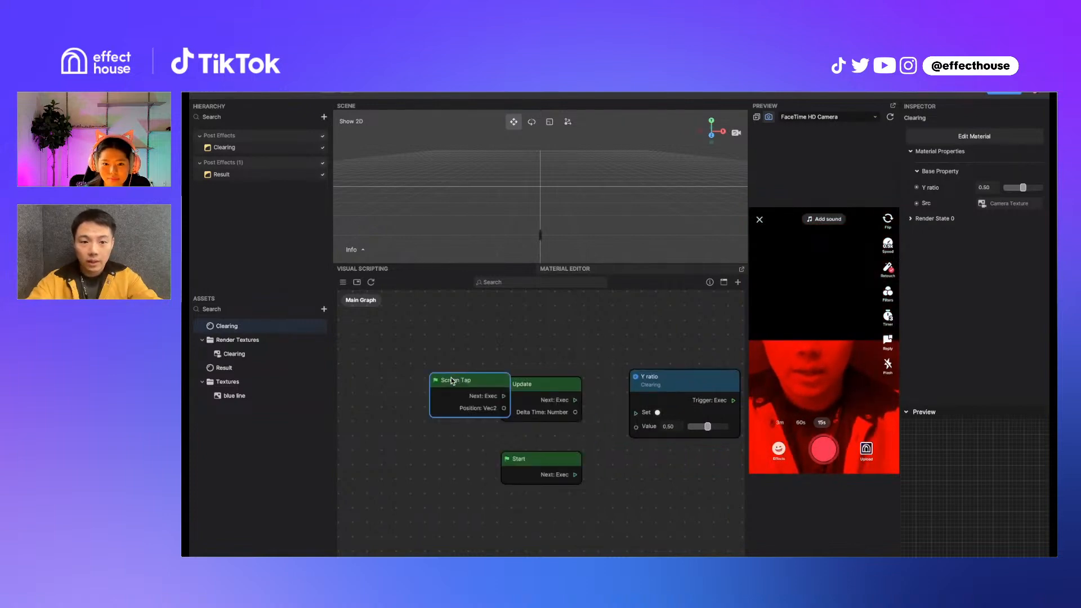
drag(460, 381, 438, 356)
drag(581, 540, 404, 363)
key(Delete)
Set the Clearing material's Y ratio to 0.00 and add a Transit by Time node between Screen Tap and the Y ratio setter
drag(1023, 187, 992, 194)
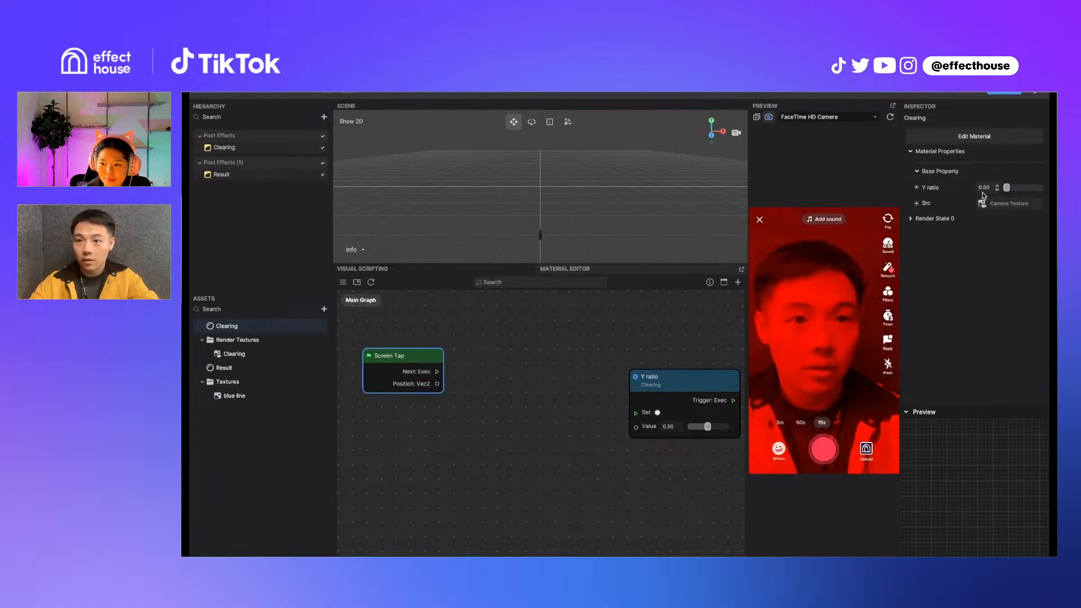
drag(435, 383, 480, 400)
click(486, 363)
drag(434, 372, 496, 366)
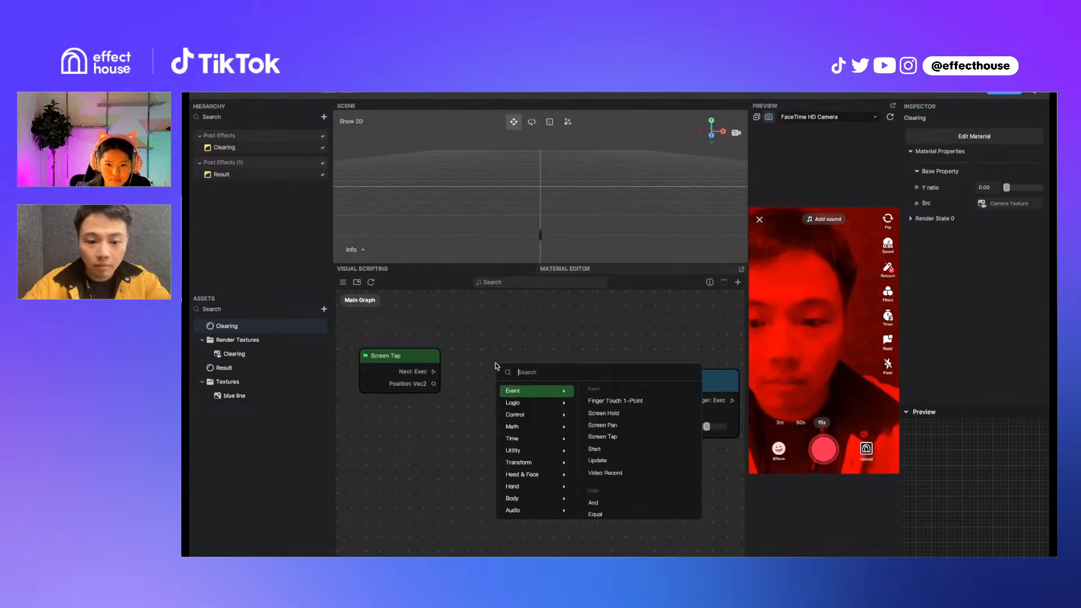
text(rt)
key(BackSpace)
key(BackSpace)
text(trar)
key(BackSpace)
key(BackSpace)
key(BackSpace)
text(ra)
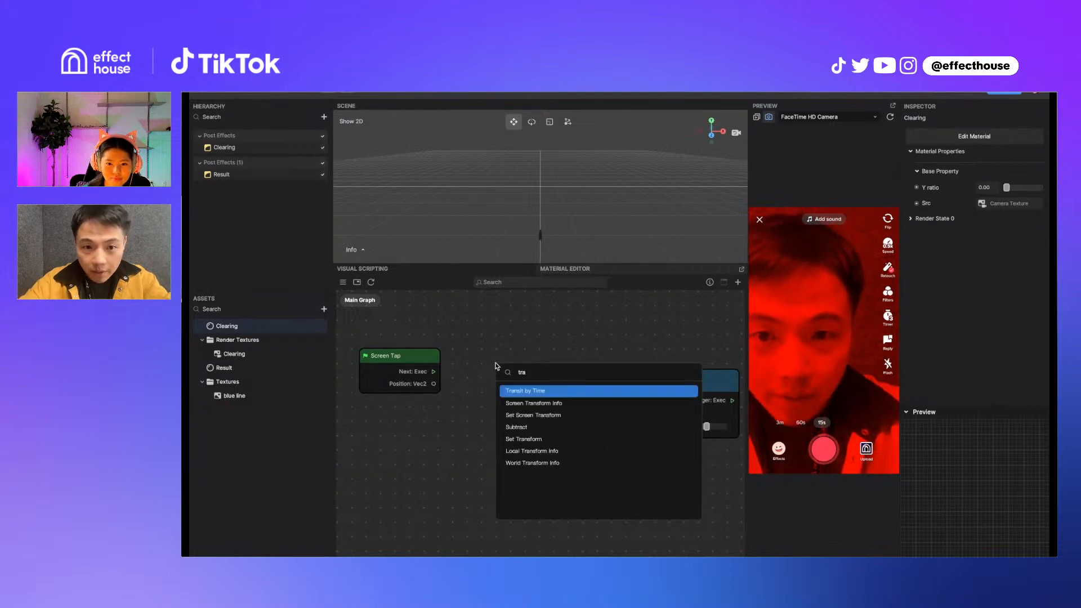
key(Return)
Connect Screen Tap's Next to the transition's Start, its Stay to the Y ratio's Set, and its Current to the Y ratio's Value
mouse_move(433, 372)
mouse_down()
mouse_move(502, 435)
mouse_move(437, 376)
mouse_up()
drag(627, 392, 635, 413)
drag(606, 363, 635, 427)
Set the transition's To value to 1.00 and its Duration to 5.00, then test the scan by tapping the preview
text(1)
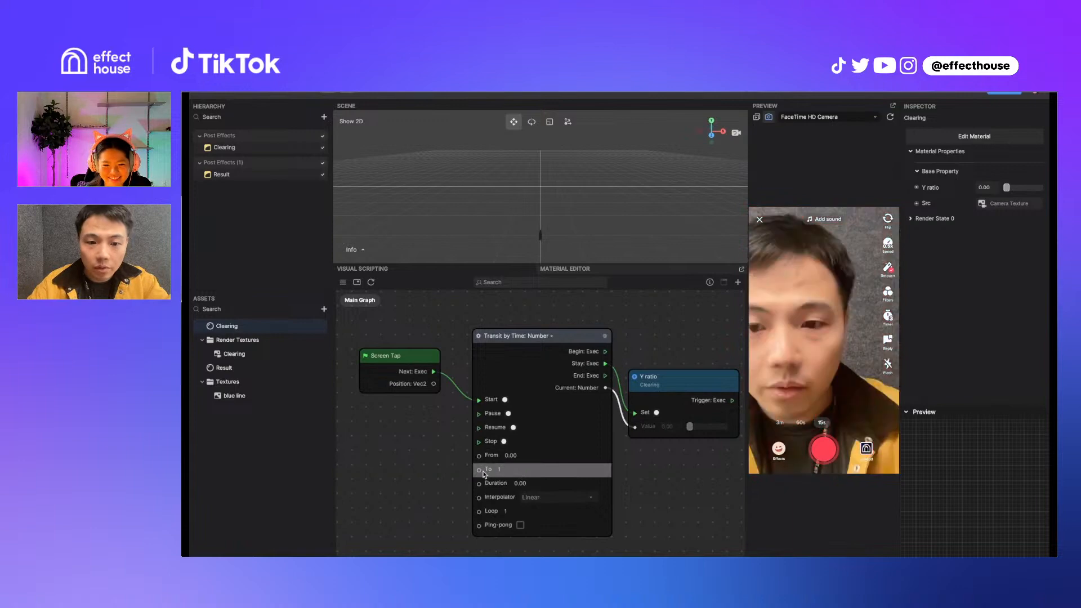
text(5)
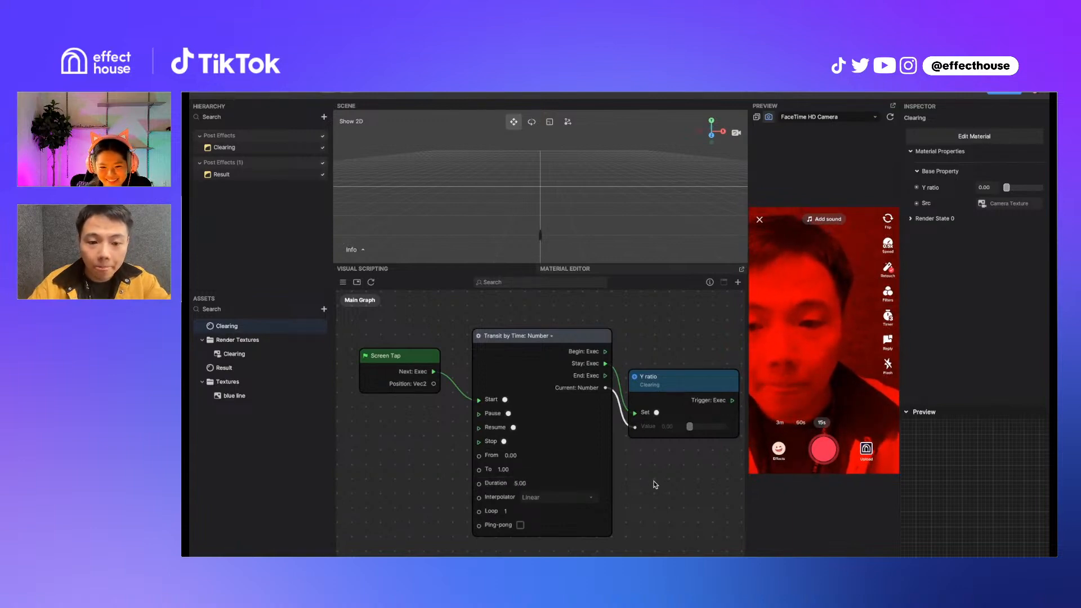
drag(535, 336, 519, 336)
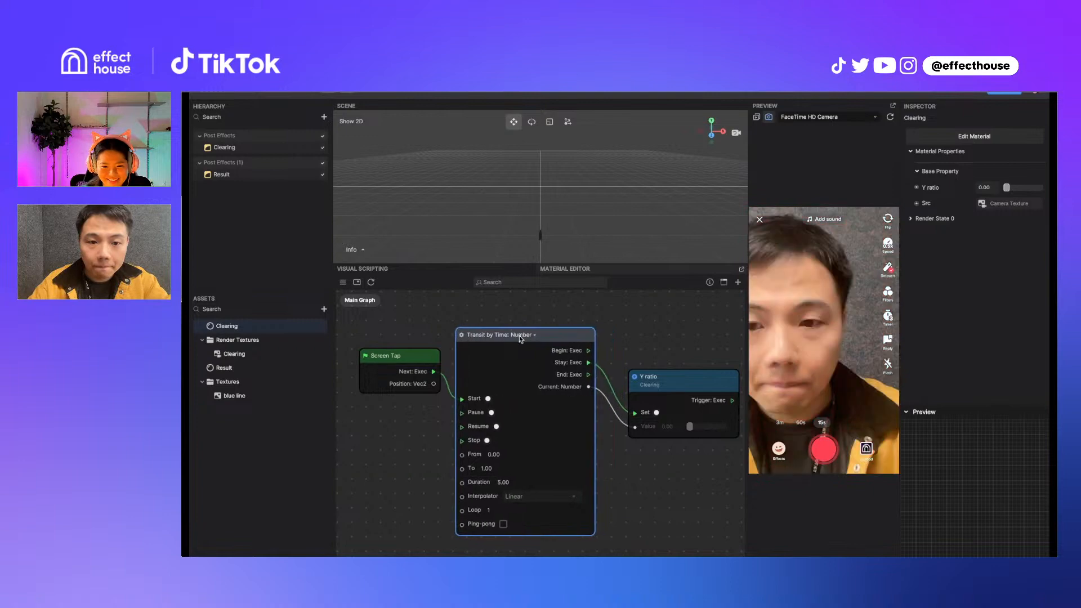
click(795, 306)
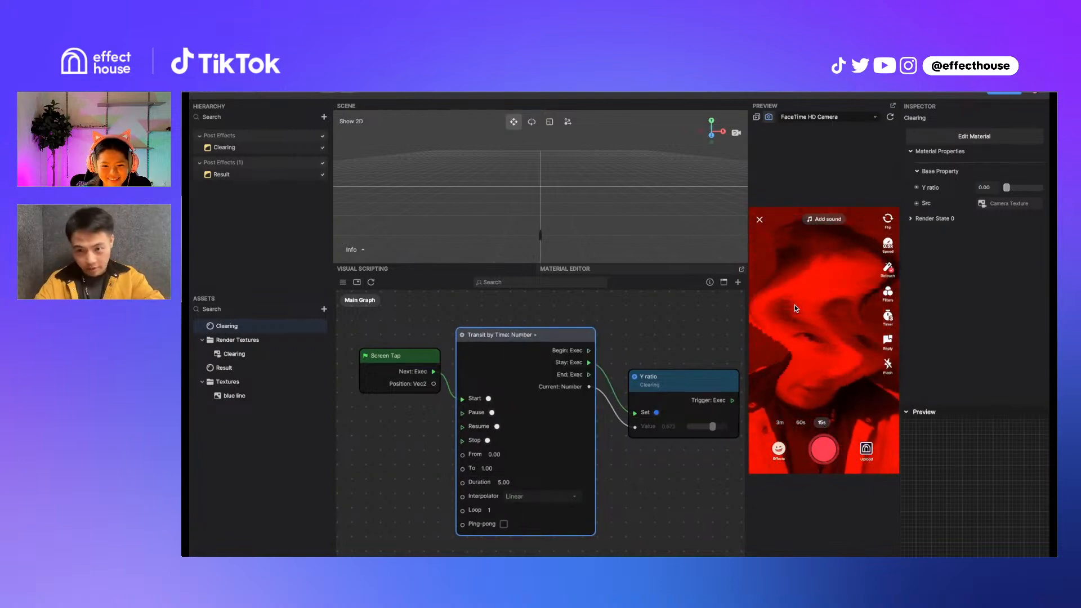
Delete the red tint's Multiply node from the Clearing material graph and link the texture sampler's RGBA directly to the If node
click(563, 269)
drag(519, 332, 541, 332)
scroll(470, 347, down, 2)
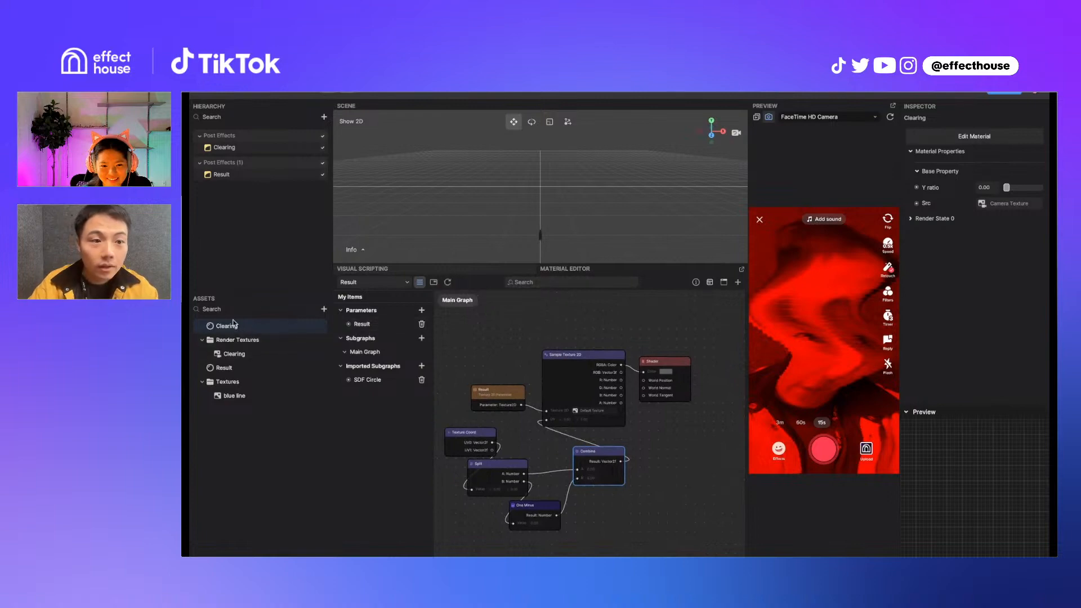
double_click(216, 327)
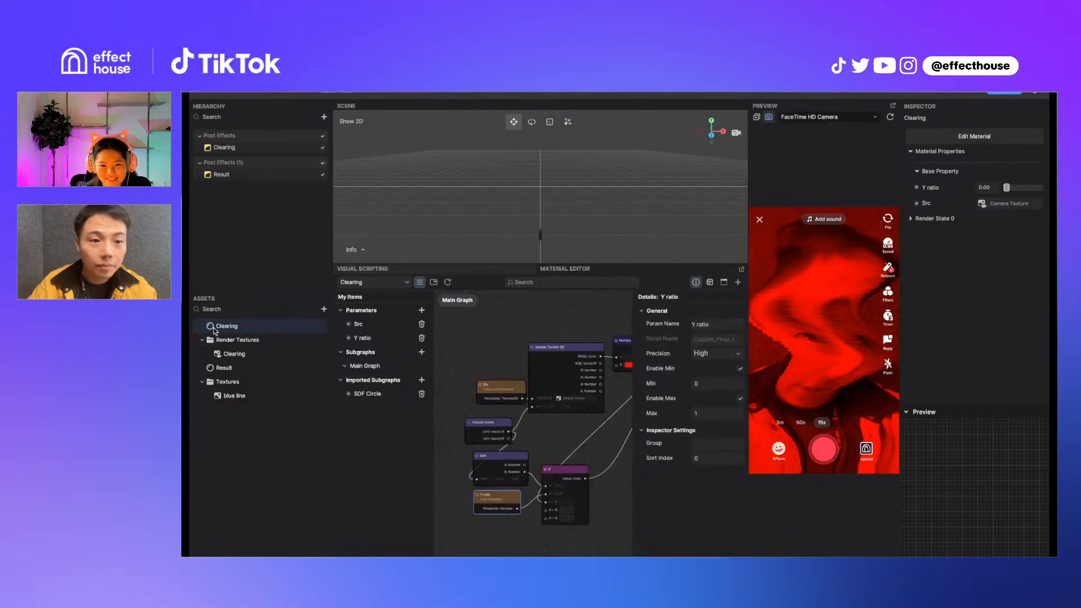
scroll(518, 326, down, 3)
middle_drag(519, 326, 478, 348)
click(574, 362)
key(BackSpace)
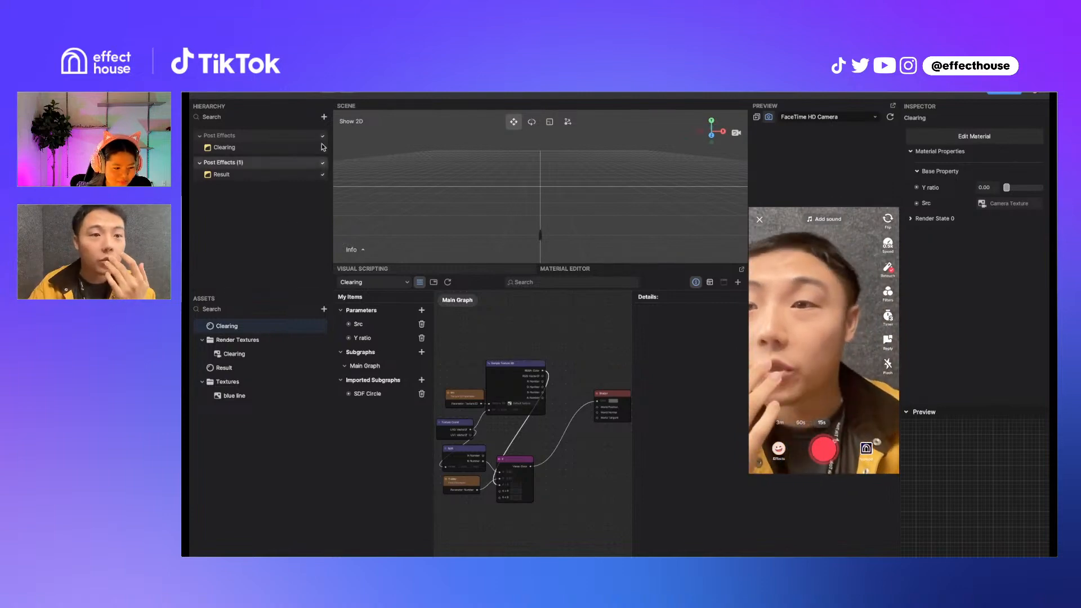
Add a 720 × 1280 Screen Image below the post effects with the blue line texture, and raise it to Y position 640
click(325, 117)
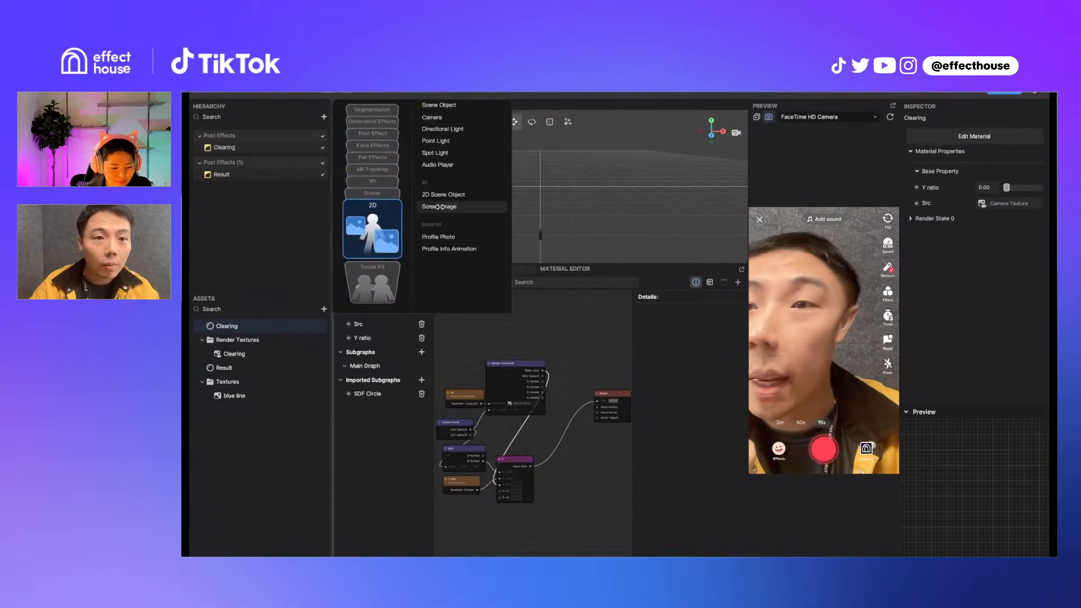
click(440, 210)
drag(233, 138, 236, 220)
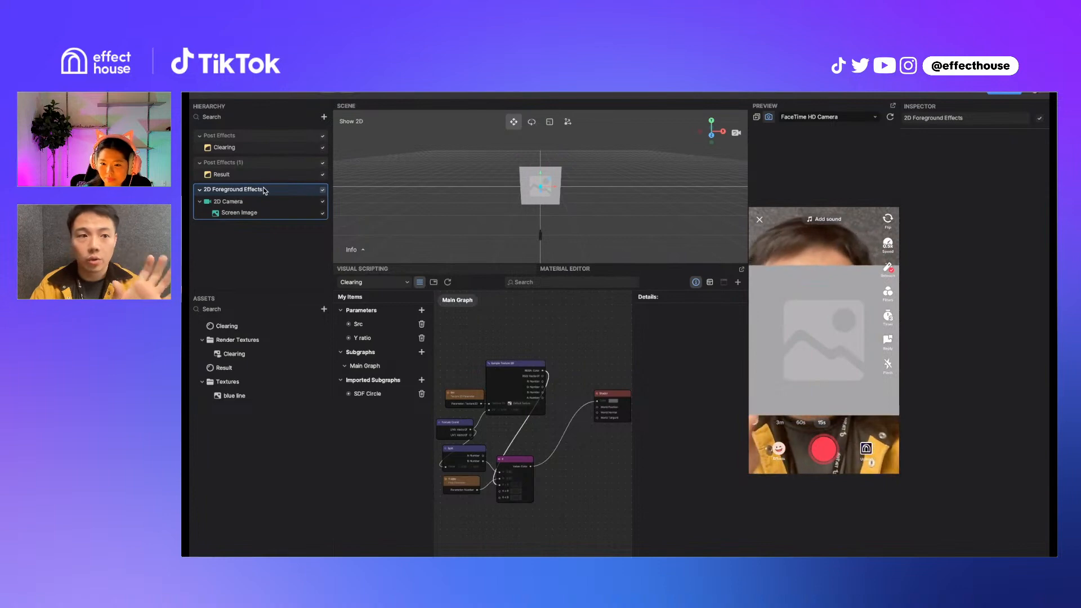
click(271, 212)
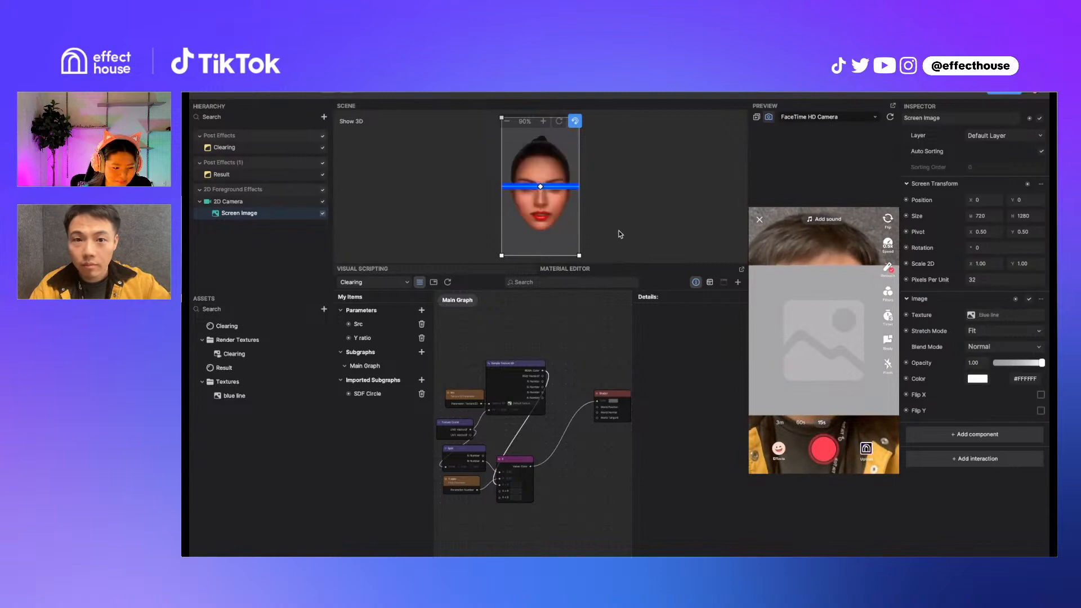
drag(560, 187, 560, 118)
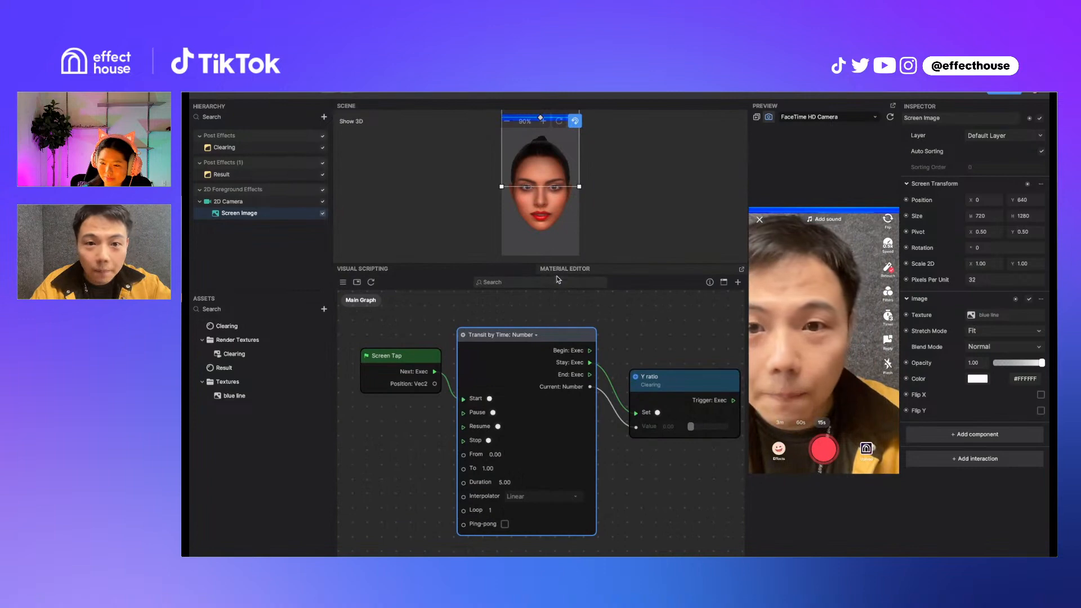
Insert a Sequence node between Screen Tap and the transition's Start in the visual scripting graph, and tidy the nodes
click(558, 271)
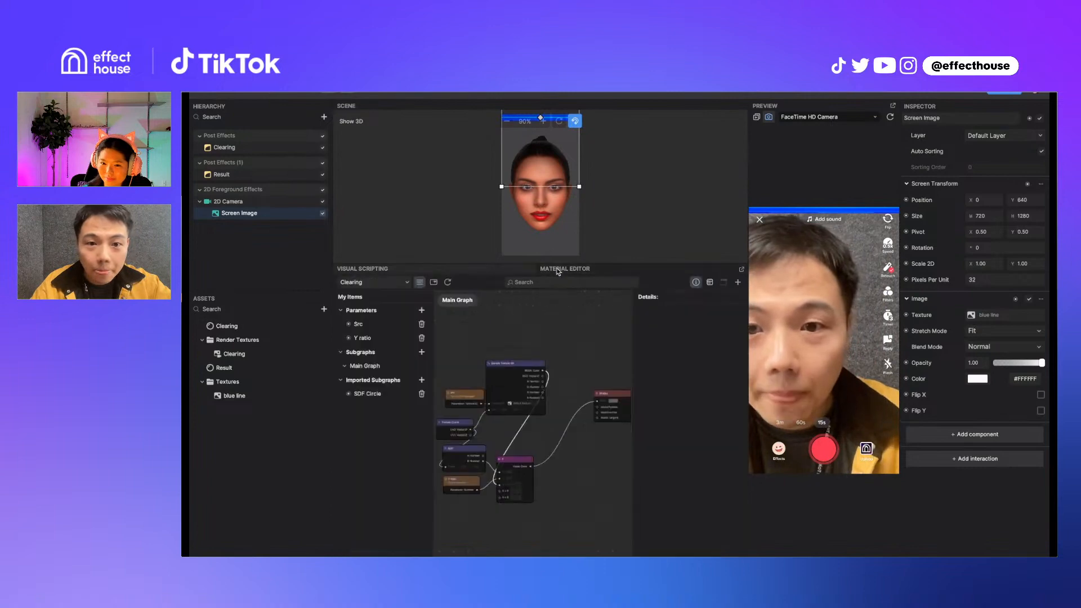
click(376, 271)
scroll(459, 355, down, 2)
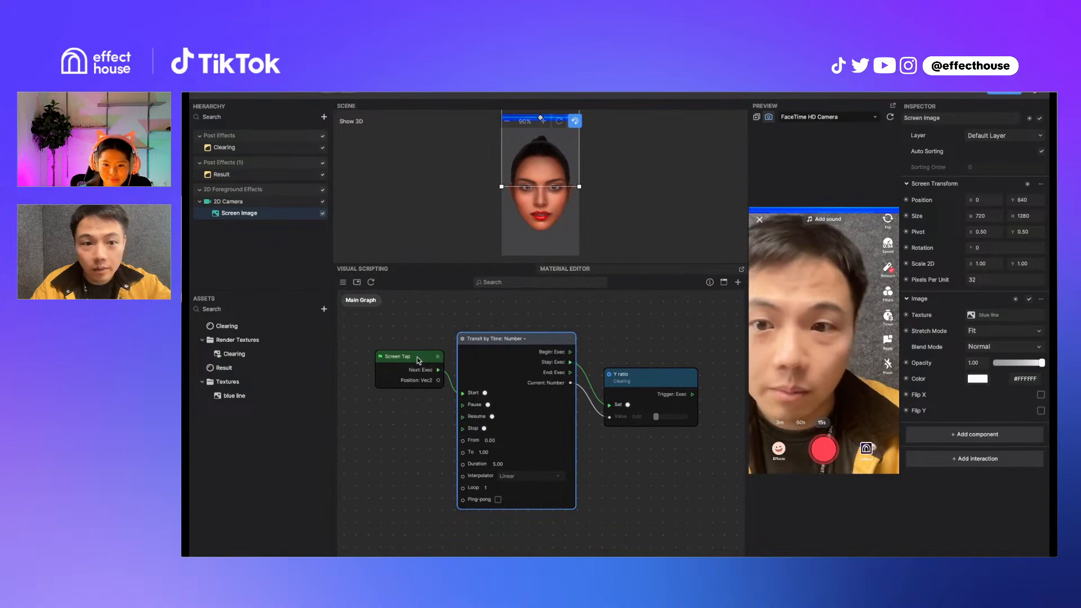
drag(419, 359, 408, 389)
drag(415, 379, 422, 424)
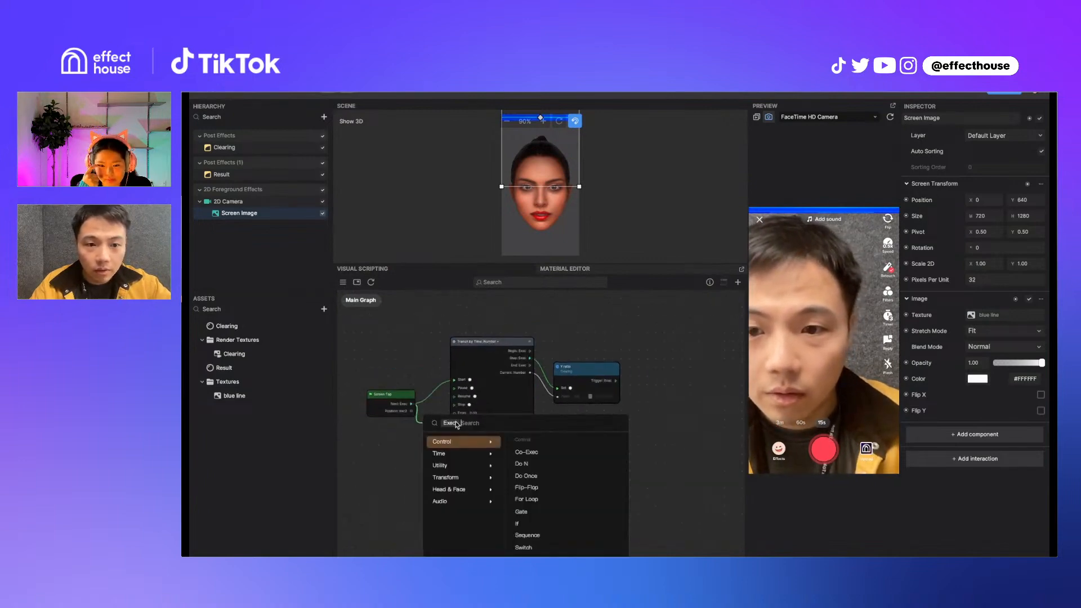
click(399, 445)
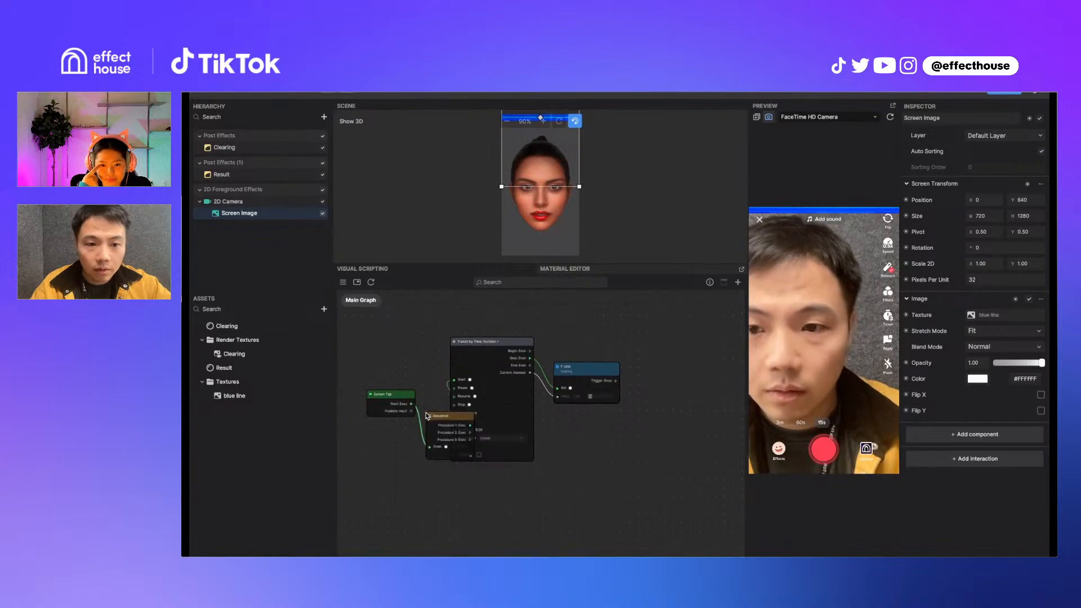
drag(400, 405, 368, 426)
drag(450, 413, 429, 458)
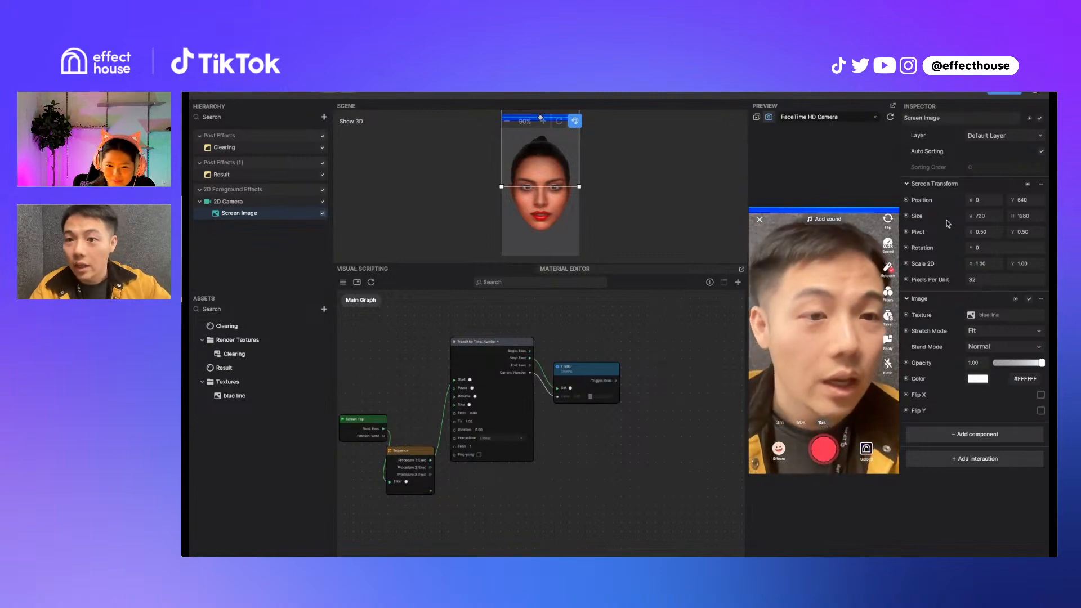
Add a Set Position node for the Screen Image and place it below the Y ratio setter
click(907, 200)
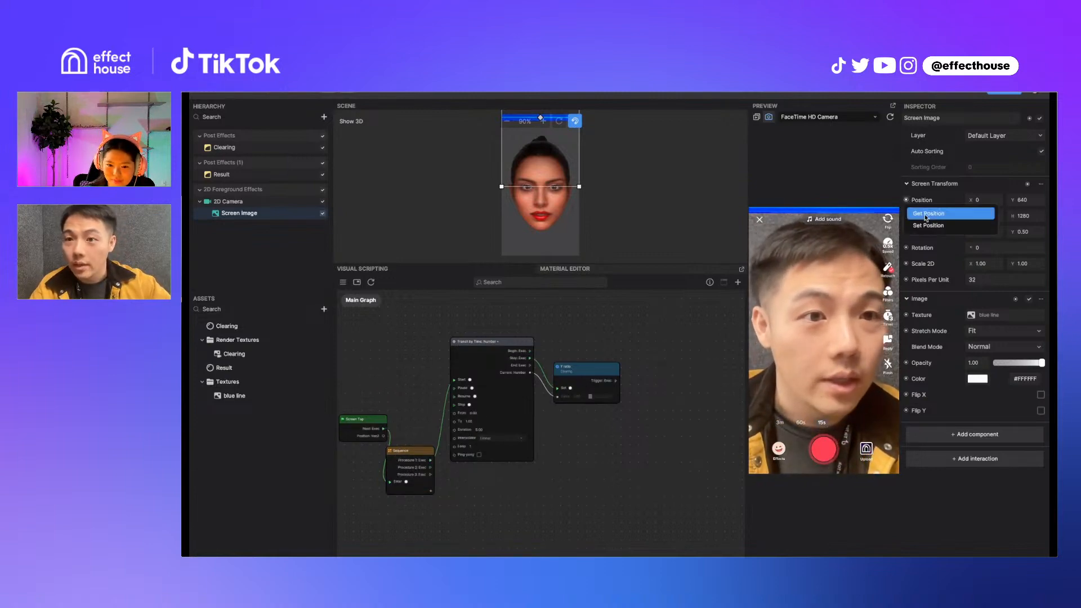
click(933, 226)
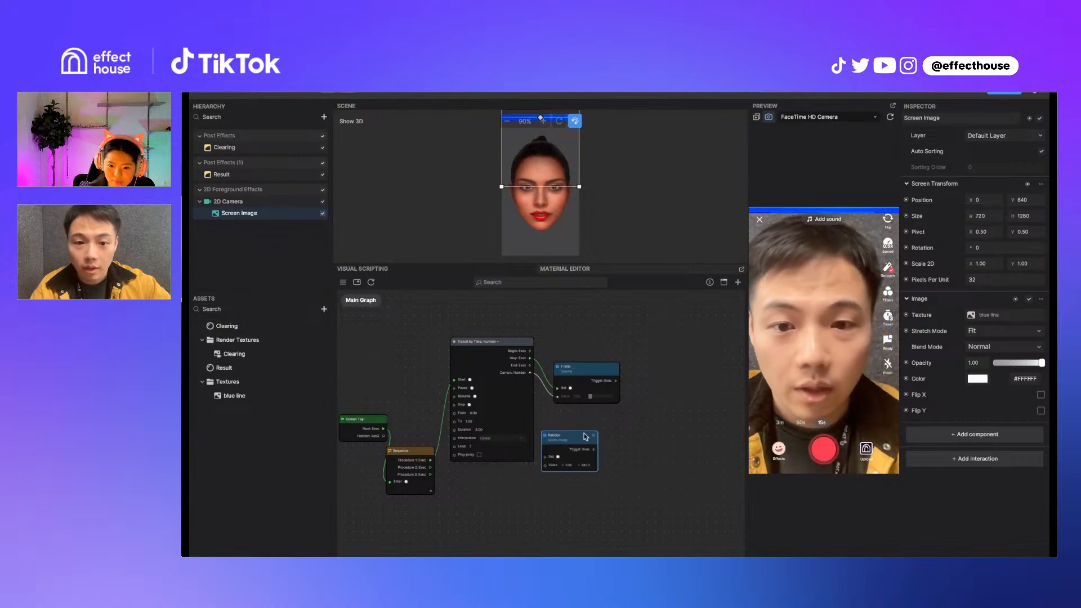
drag(586, 436, 624, 478)
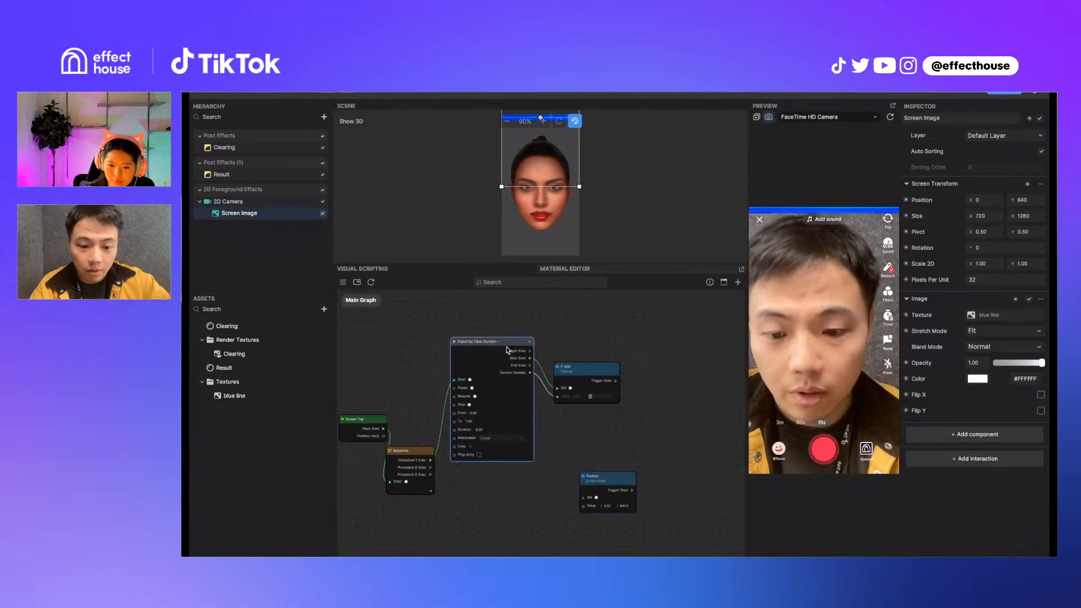
Duplicate the Transit by Time node below the original and connect the Sequence's Procedure 2 output to the copy's Start
key(super+v)
drag(552, 354, 497, 482)
click(498, 479)
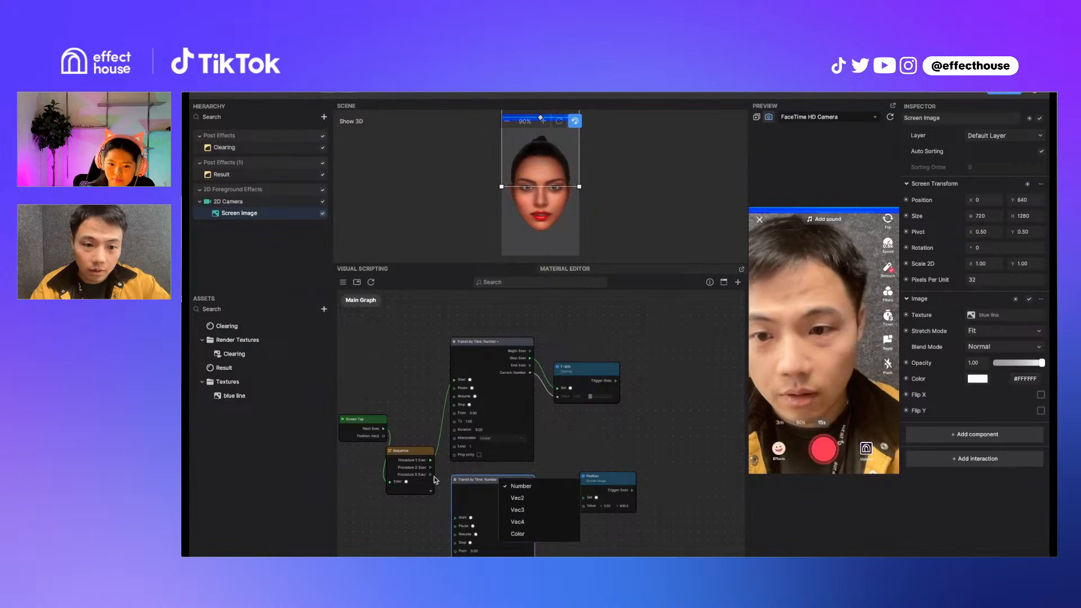
drag(431, 468, 466, 518)
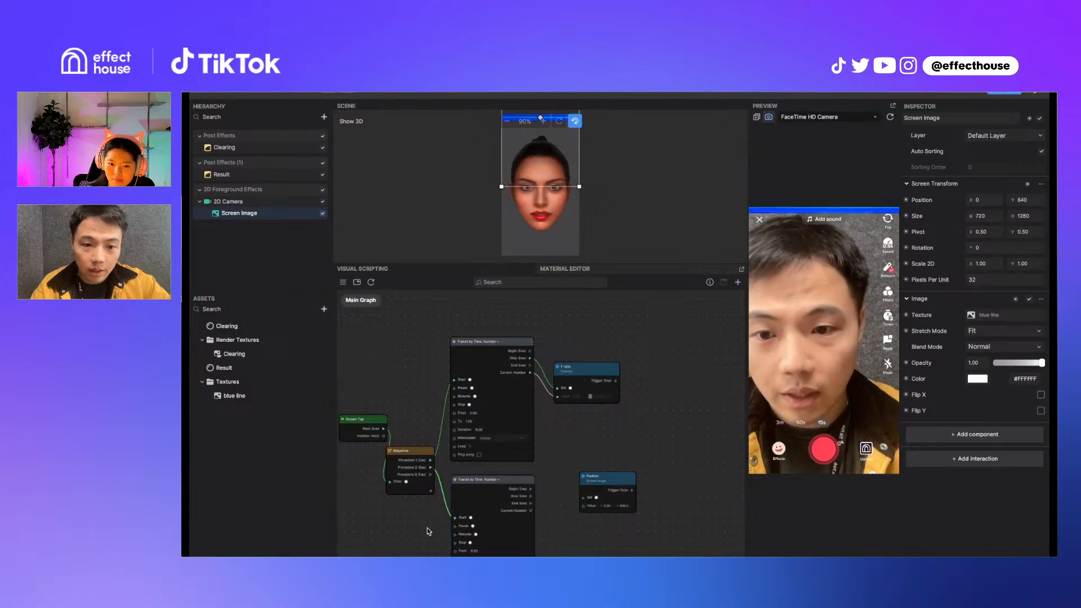
Change the copied Transit by Time node's type to Vec2 and set its From Y value to 640
scroll(429, 531, down, 4)
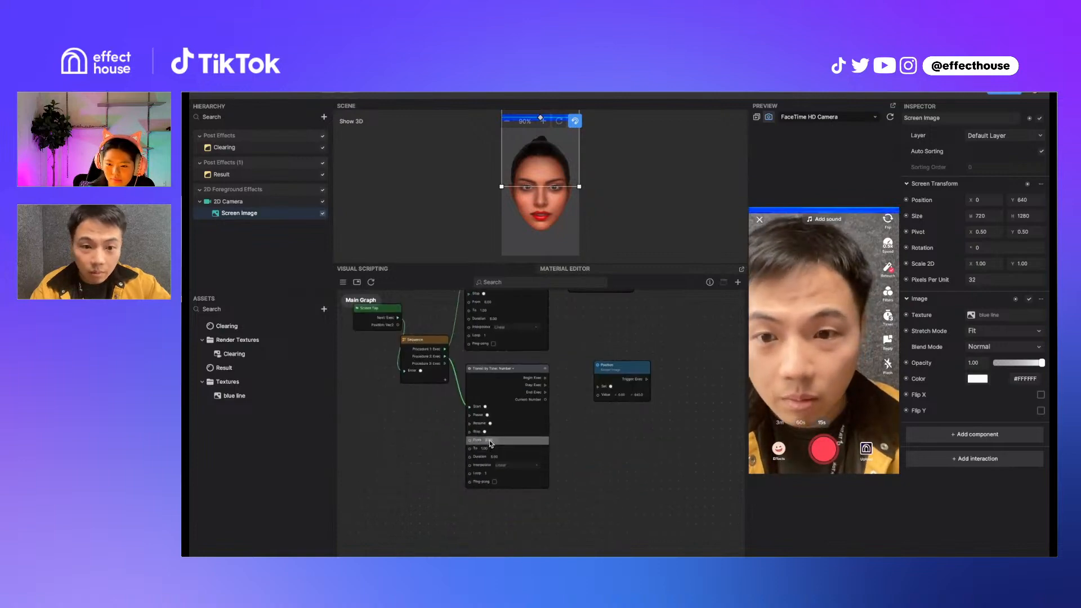
click(509, 370)
click(526, 412)
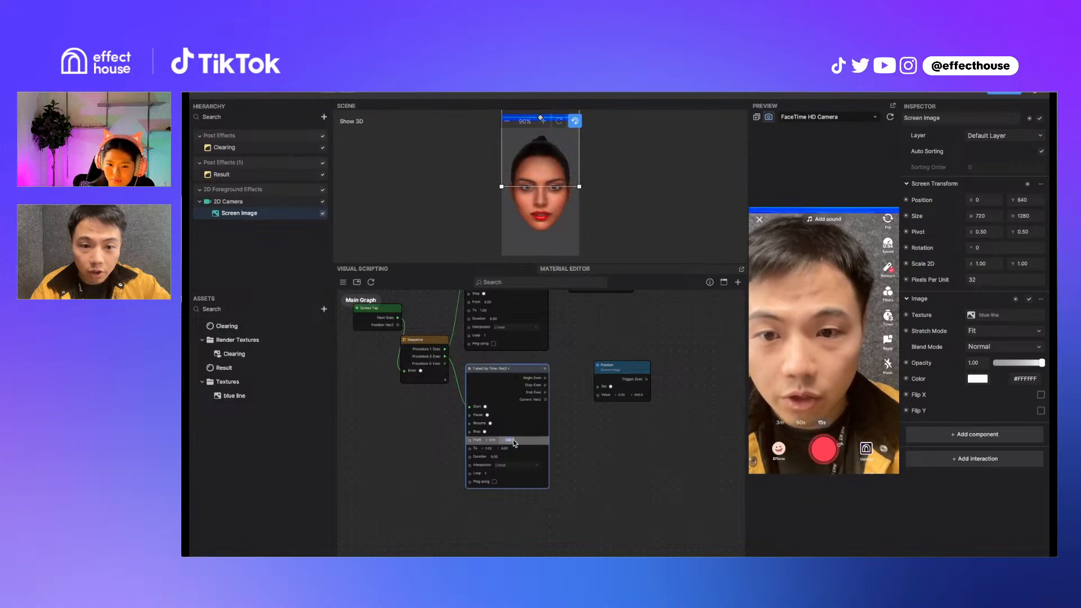
text(640)
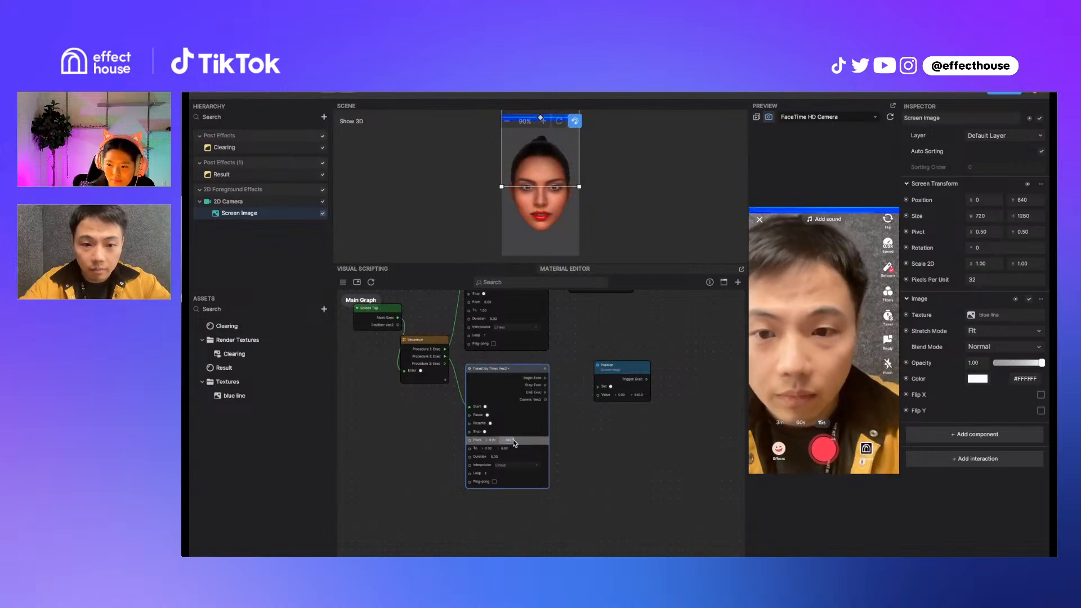
Set the Vec2 transition's To Y to -640 and connect its Step and Current outputs to the Position node's Set and Value inputs
click(505, 448)
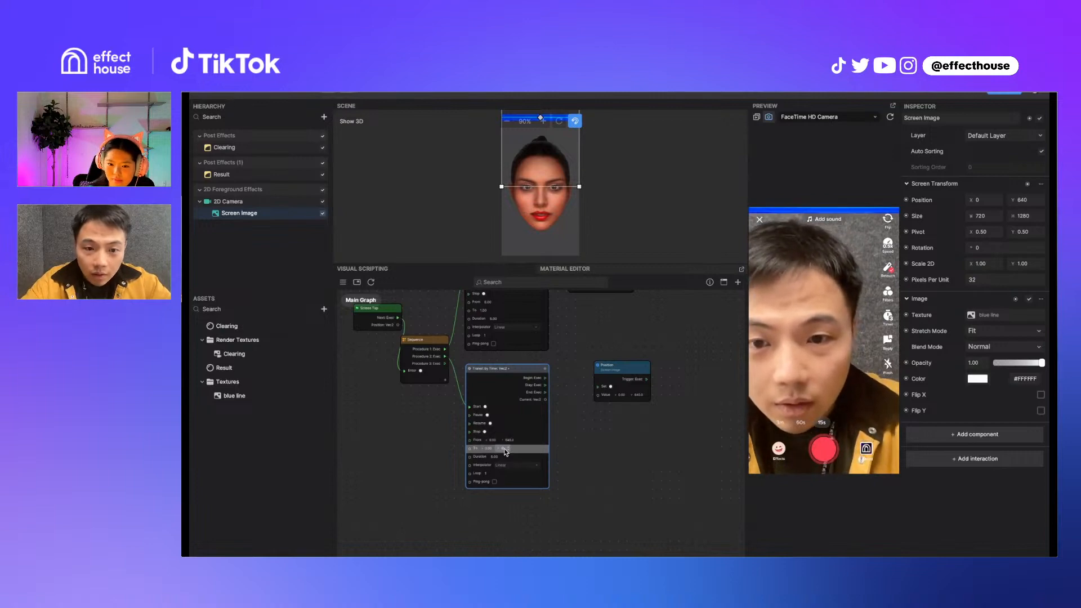
text(-640)
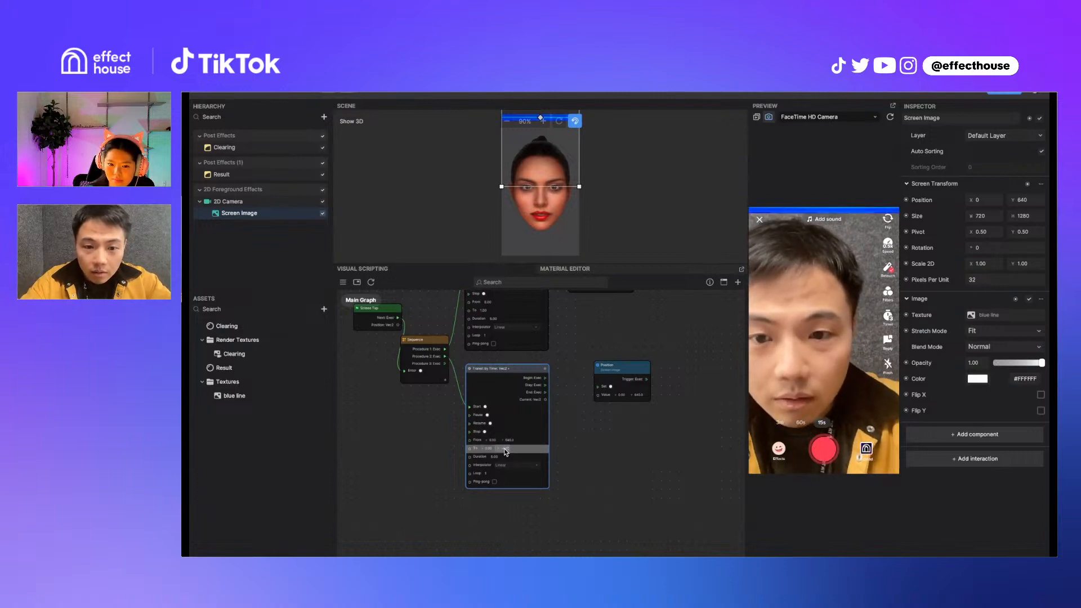
click(478, 483)
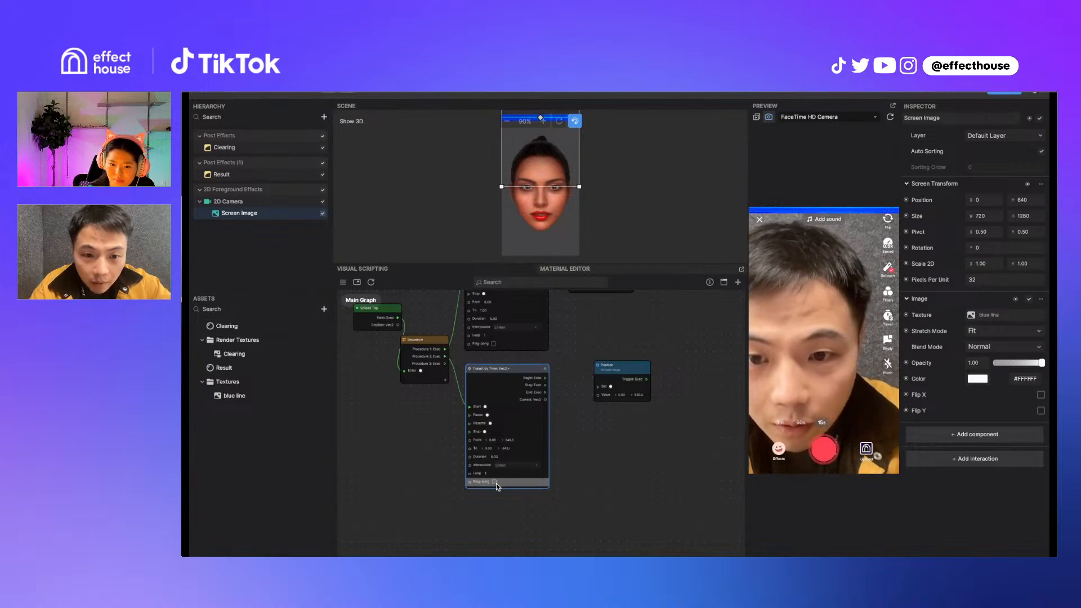
drag(545, 385, 598, 395)
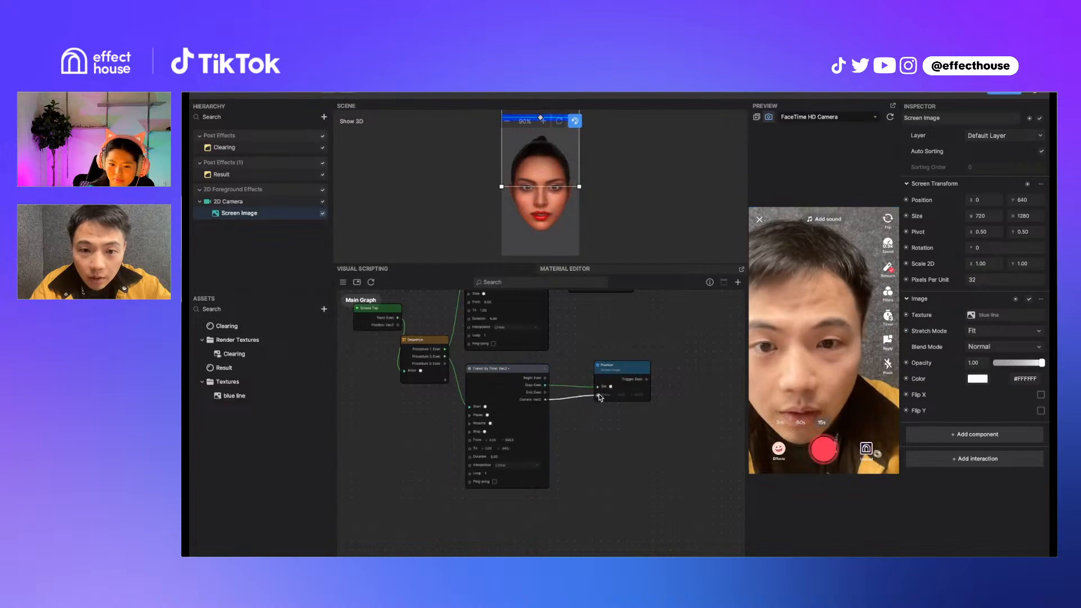
click(820, 301)
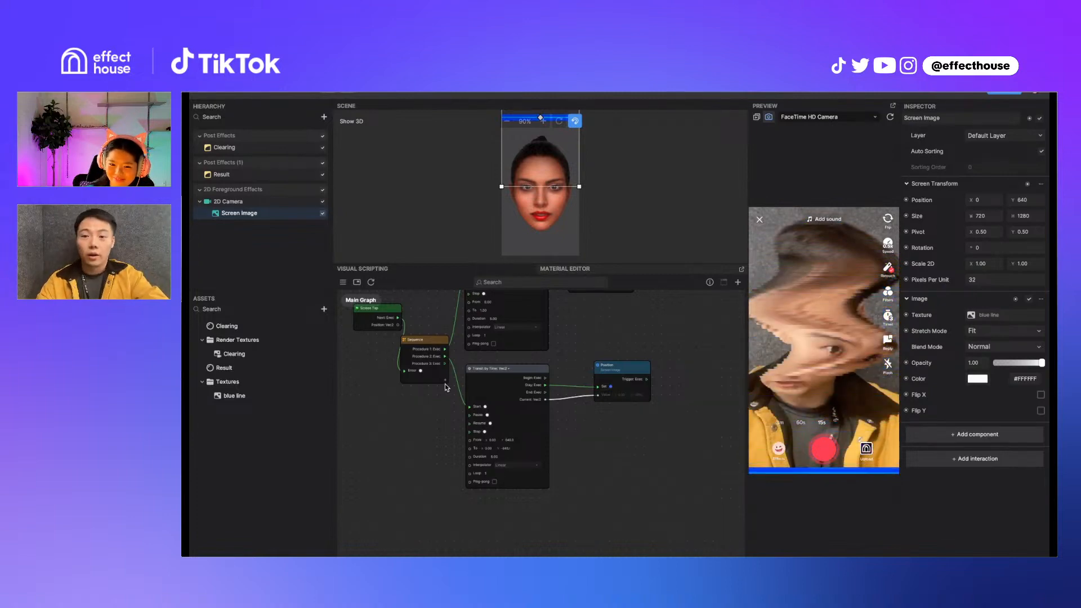
Turn on ping-pong for both Transit by Time nodes and trigger the scan in the preview
click(495, 344)
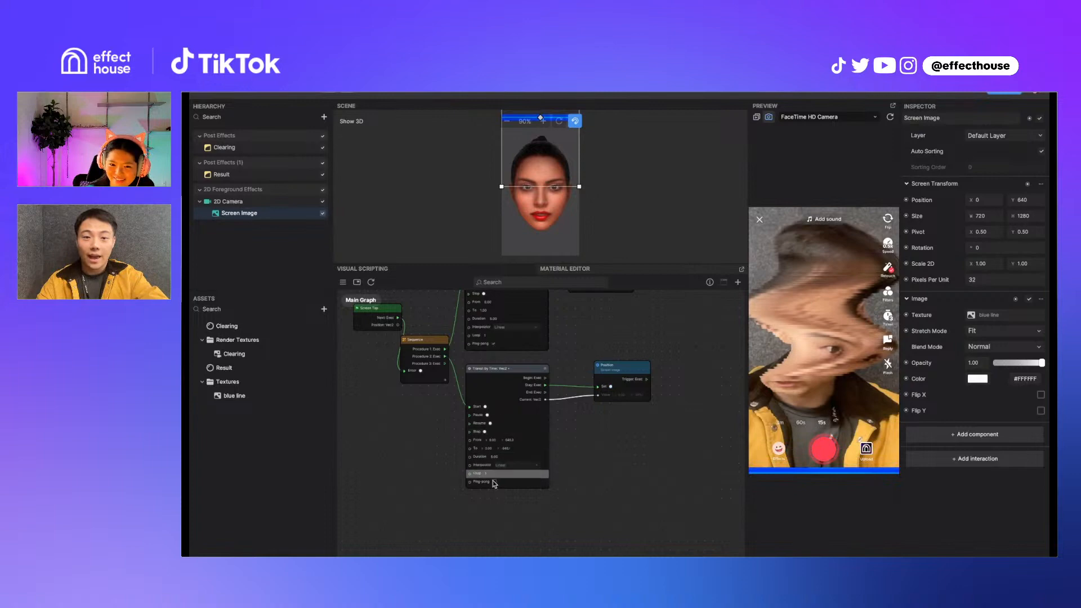
click(495, 482)
click(820, 290)
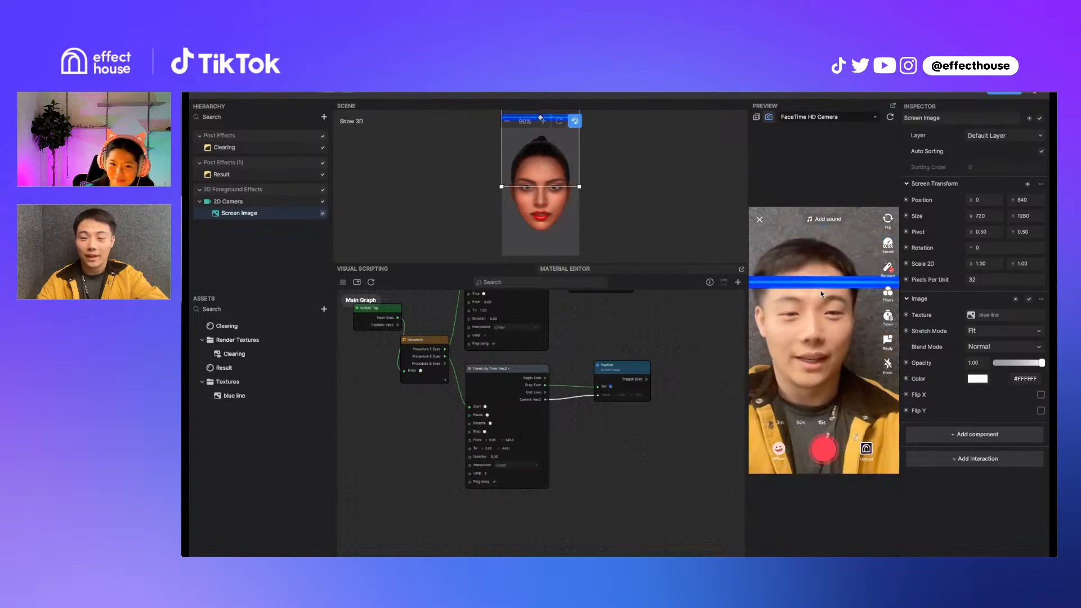
click(820, 291)
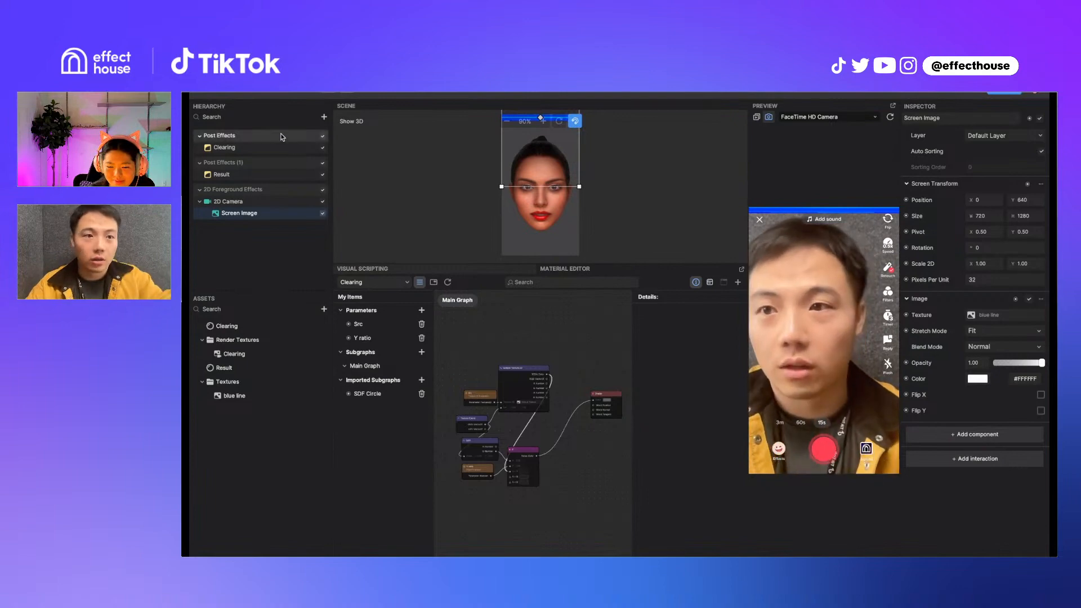
Duplicate the Clearing camera in Post Effects and rename the copy as Filter
click(252, 147)
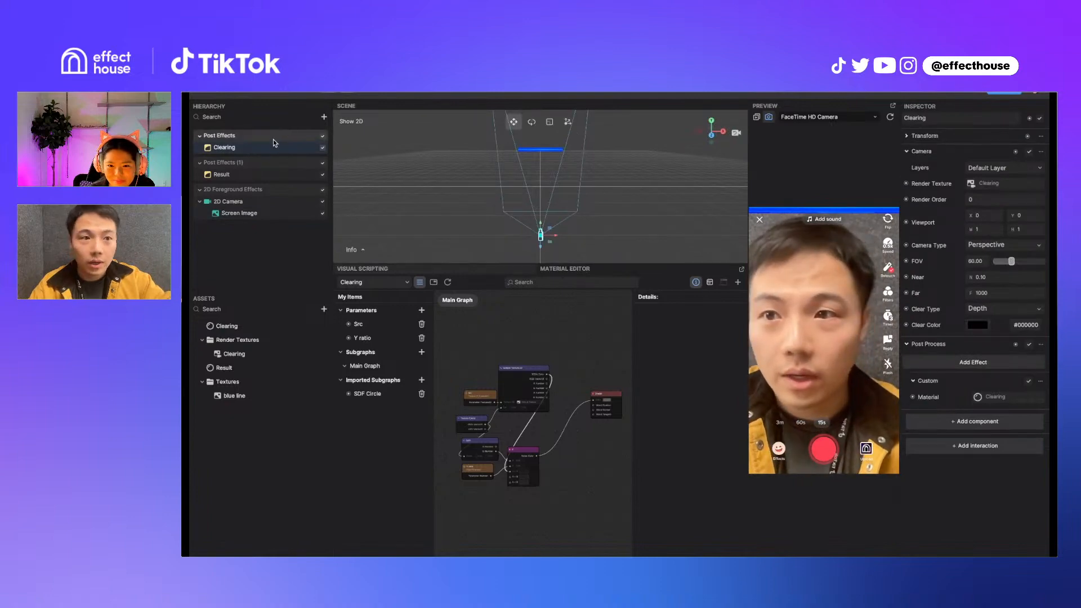
key(super+d)
drag(242, 151, 242, 152)
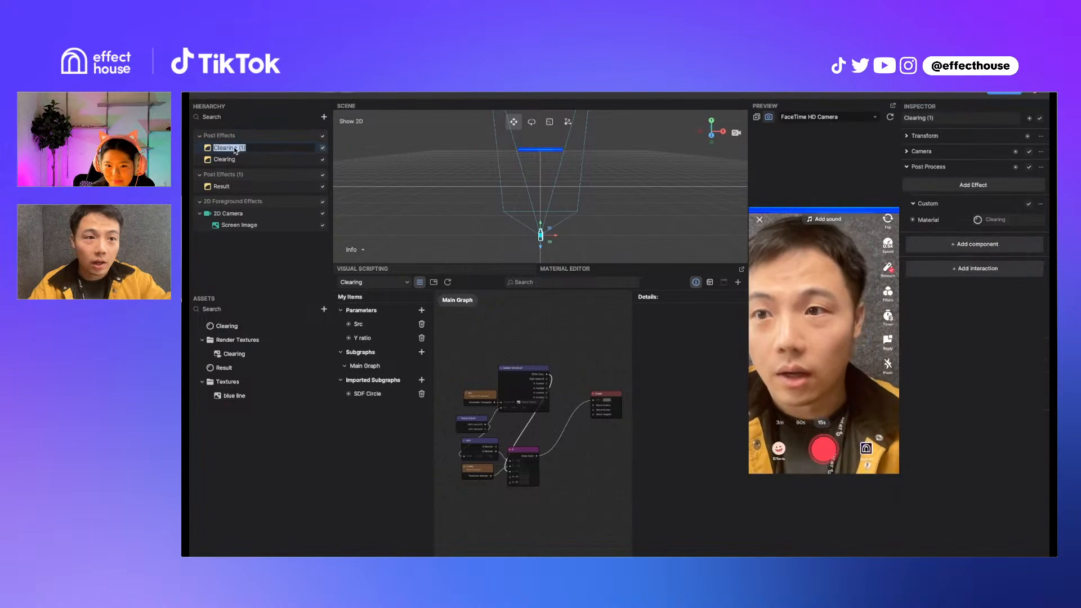
text(Filter)
key(Return)
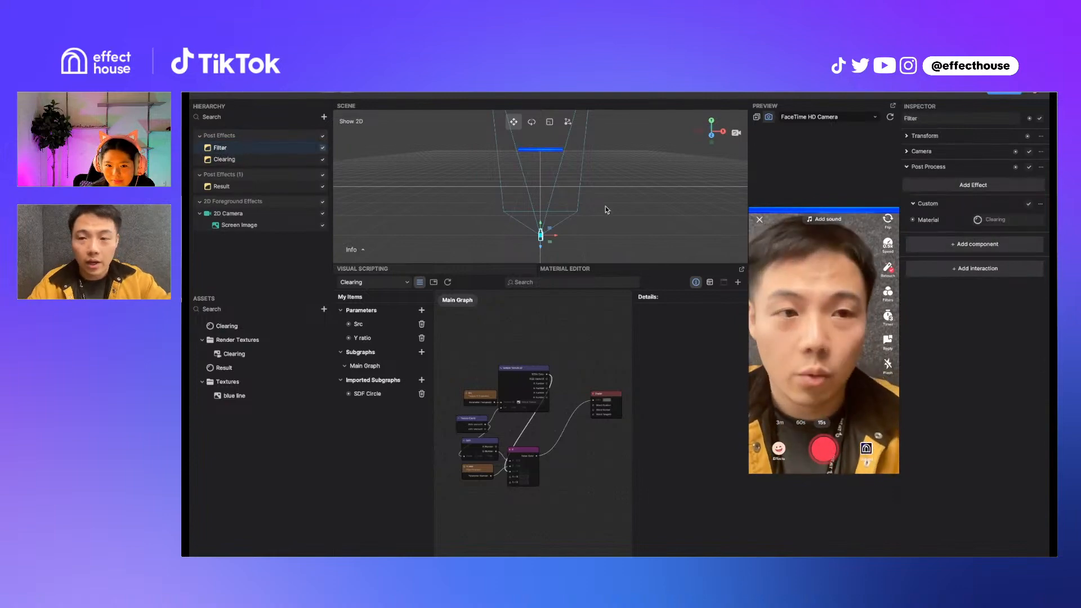
Add a Motion Blur effect to the Filter camera's post process and remove its Custom effect
click(1008, 186)
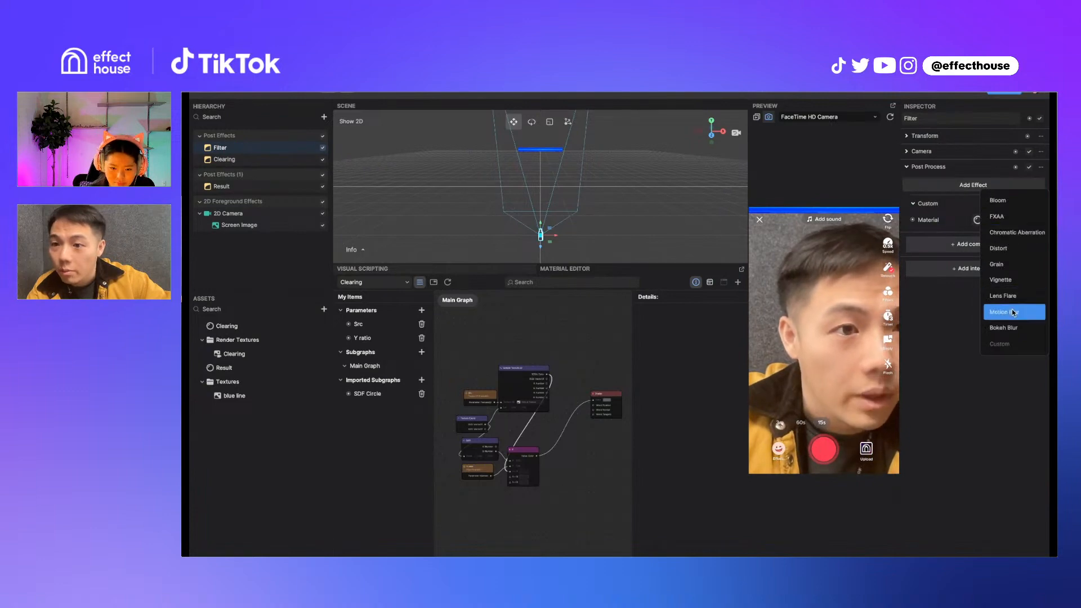
click(1013, 313)
click(960, 216)
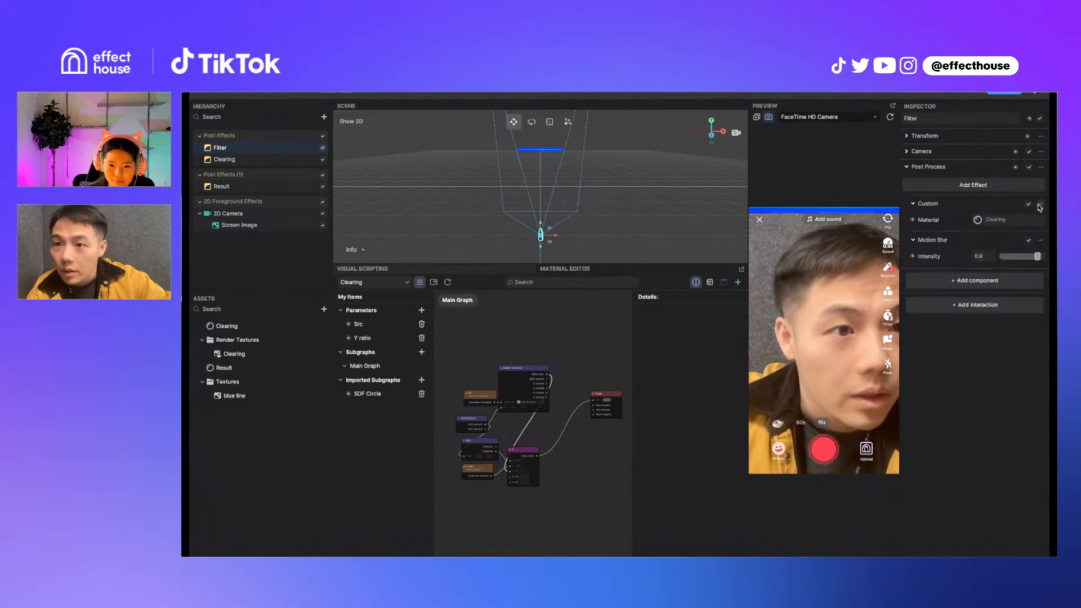
click(1039, 205)
click(1012, 235)
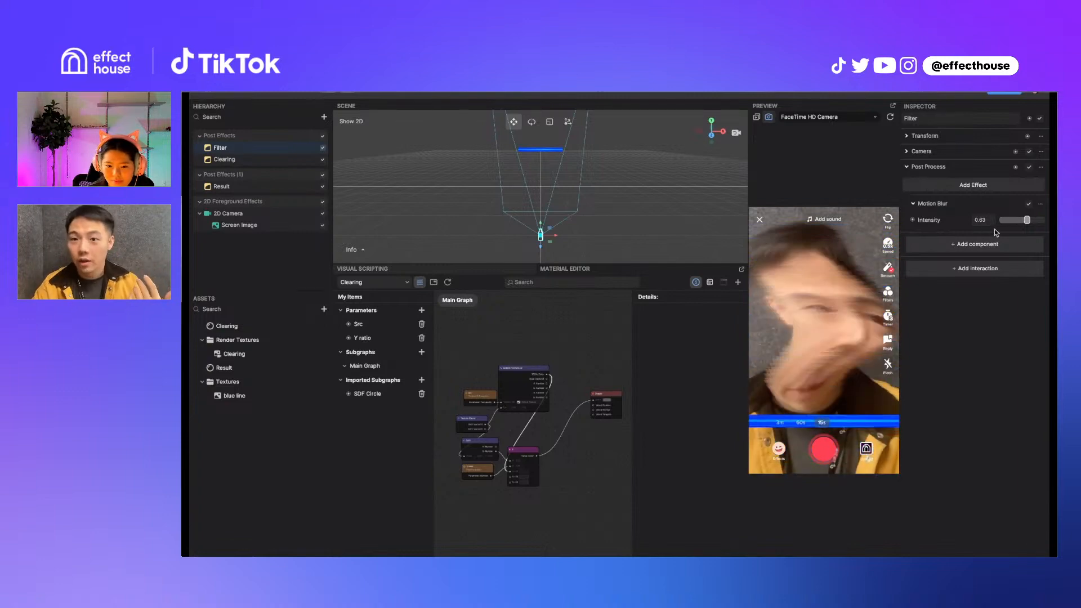
Turn off ping-pong for both Transit by Time nodes in the visual scripting graph
click(442, 271)
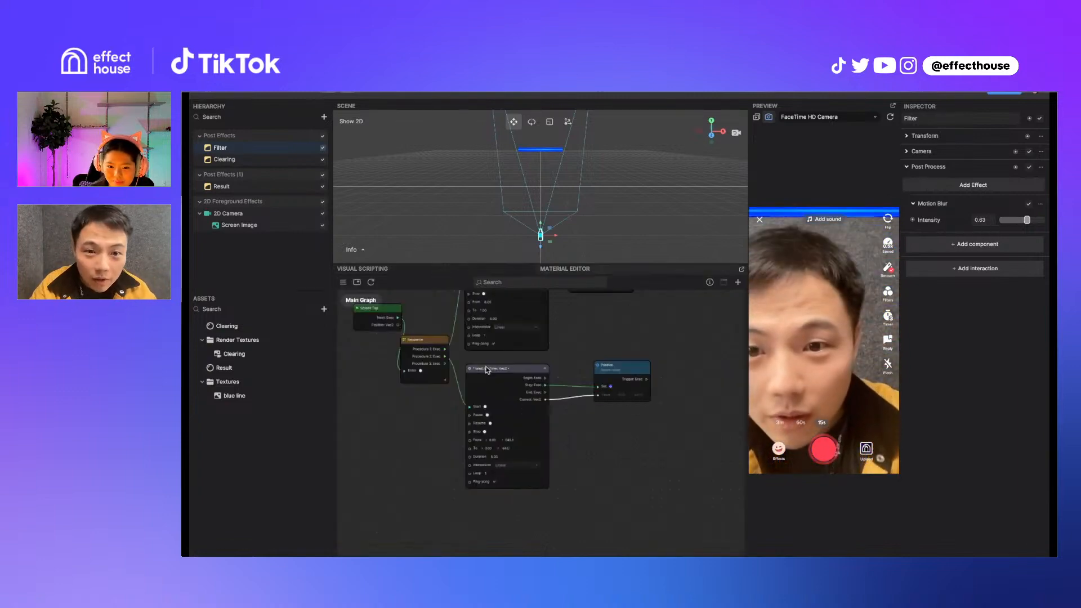
scroll(486, 387, up, 1)
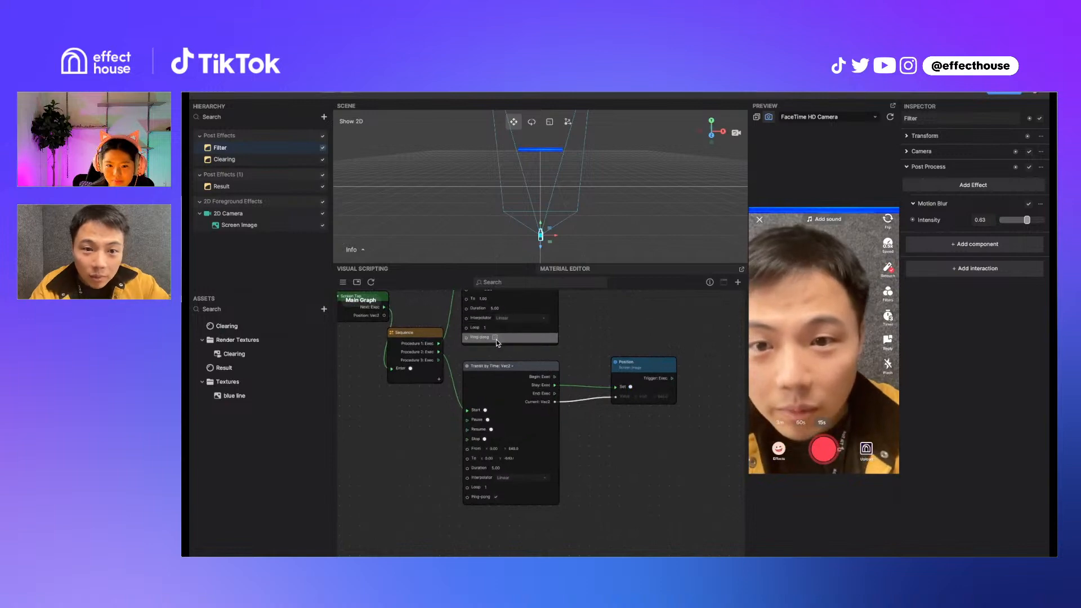
click(496, 498)
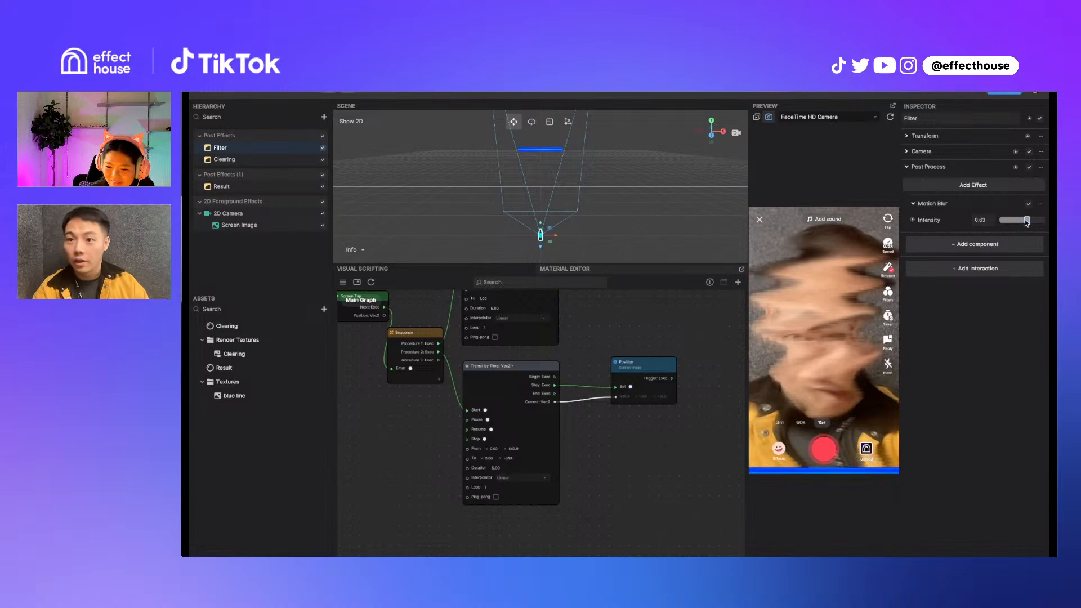
Set the Filter camera's Motion Blur intensity to 0.94, add a Chromatic Aberration effect, and trigger the scan in the preview
click(890, 118)
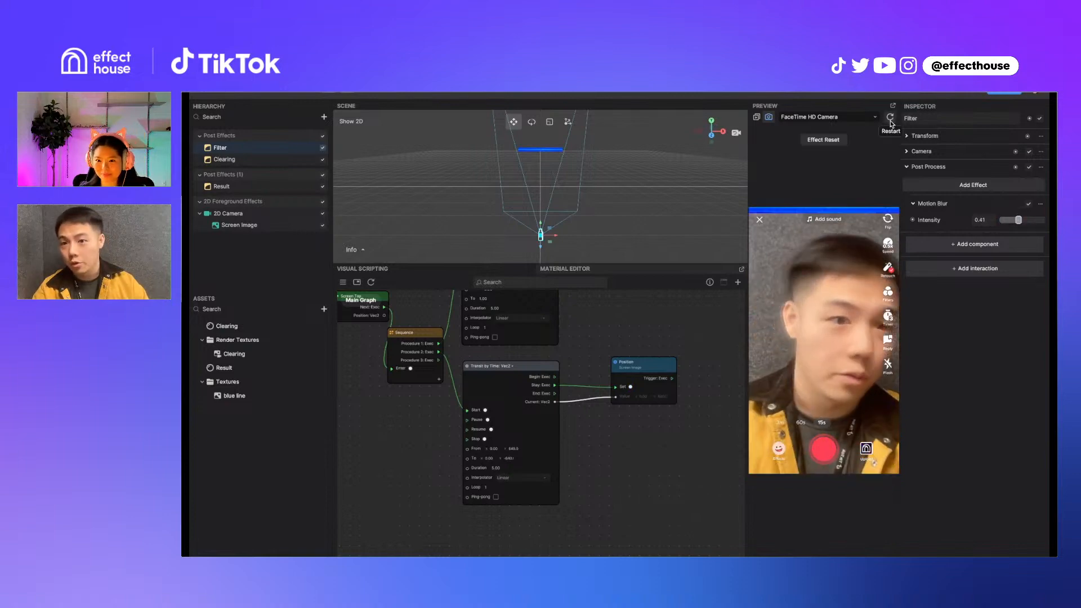
drag(1019, 219, 1042, 220)
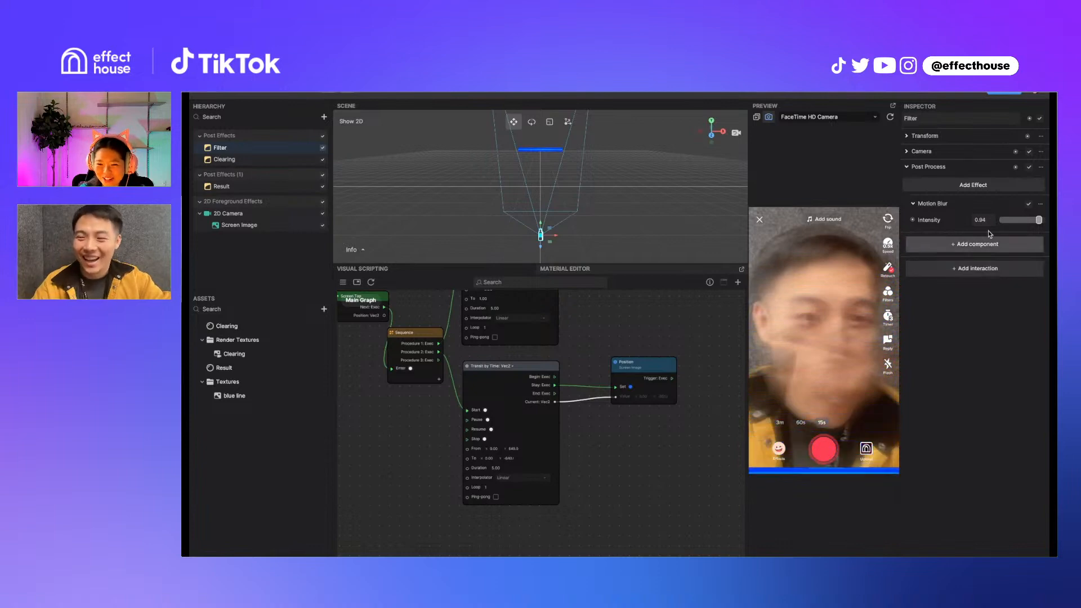
click(972, 189)
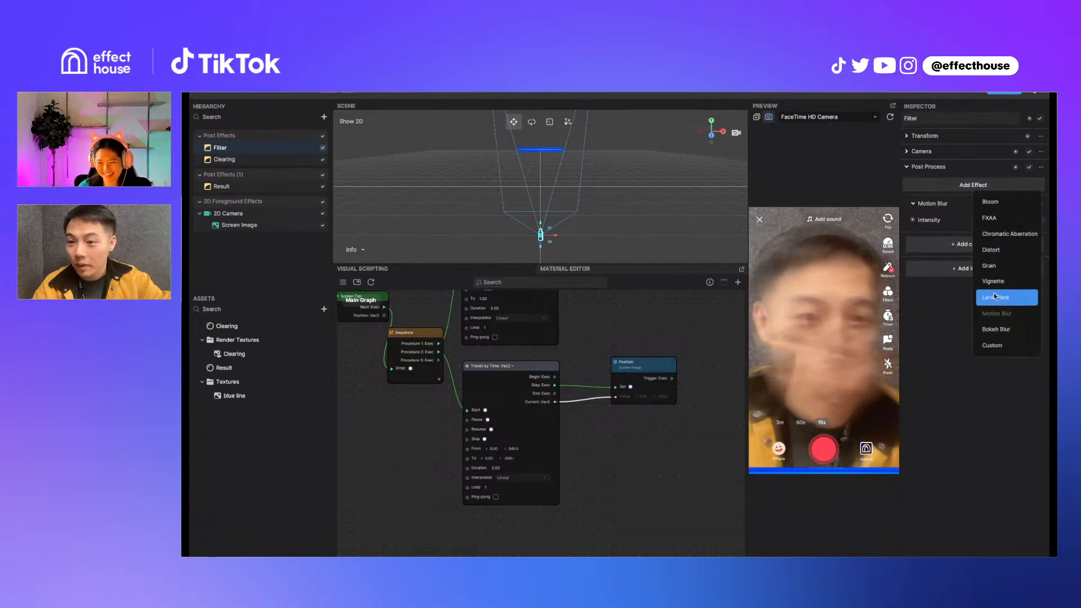
click(1000, 236)
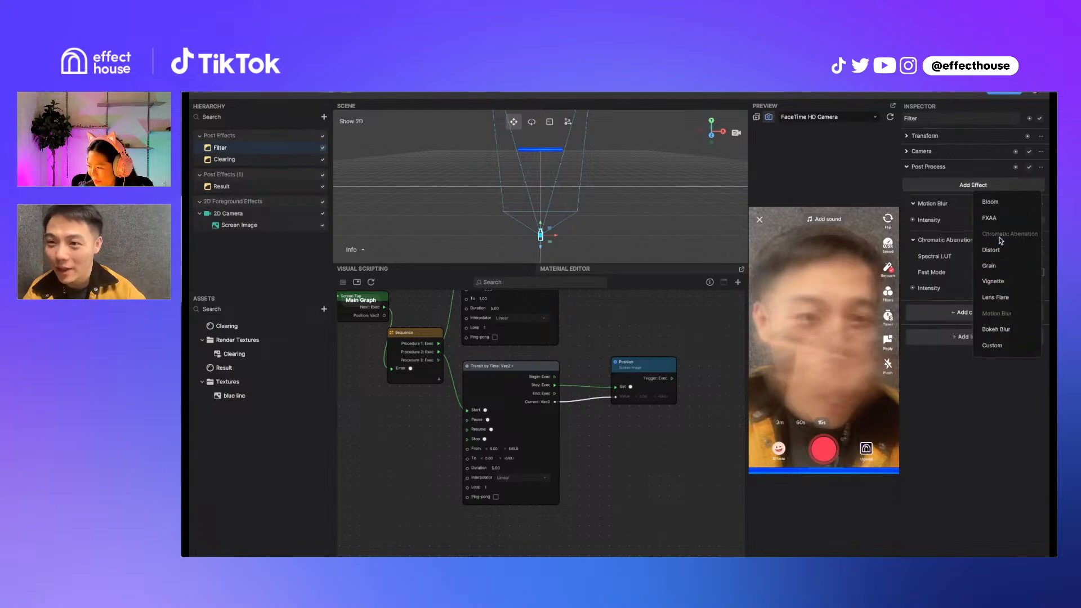
click(944, 242)
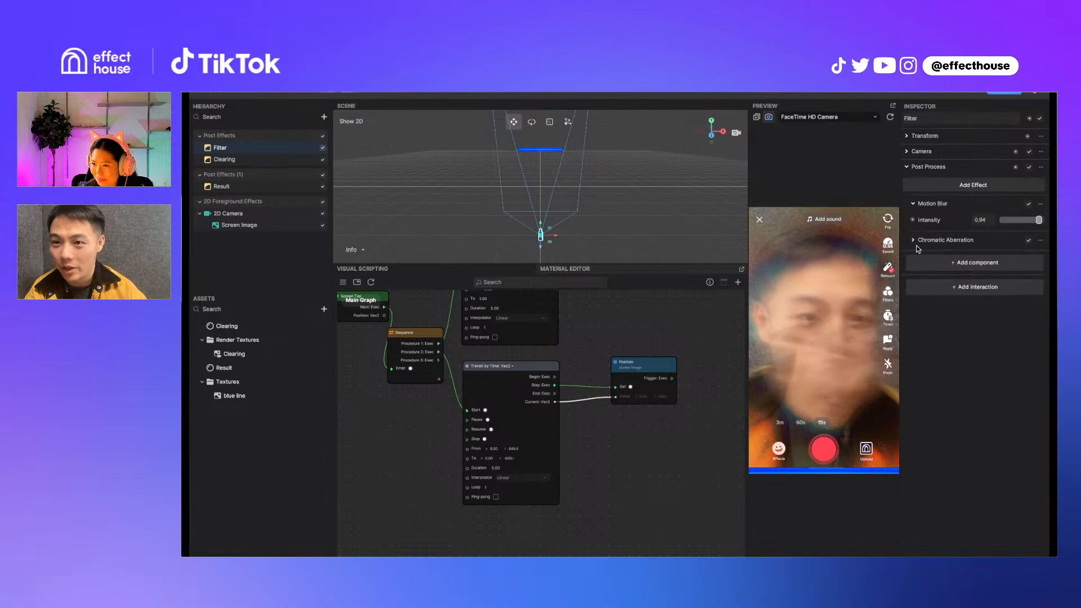
click(914, 241)
click(823, 239)
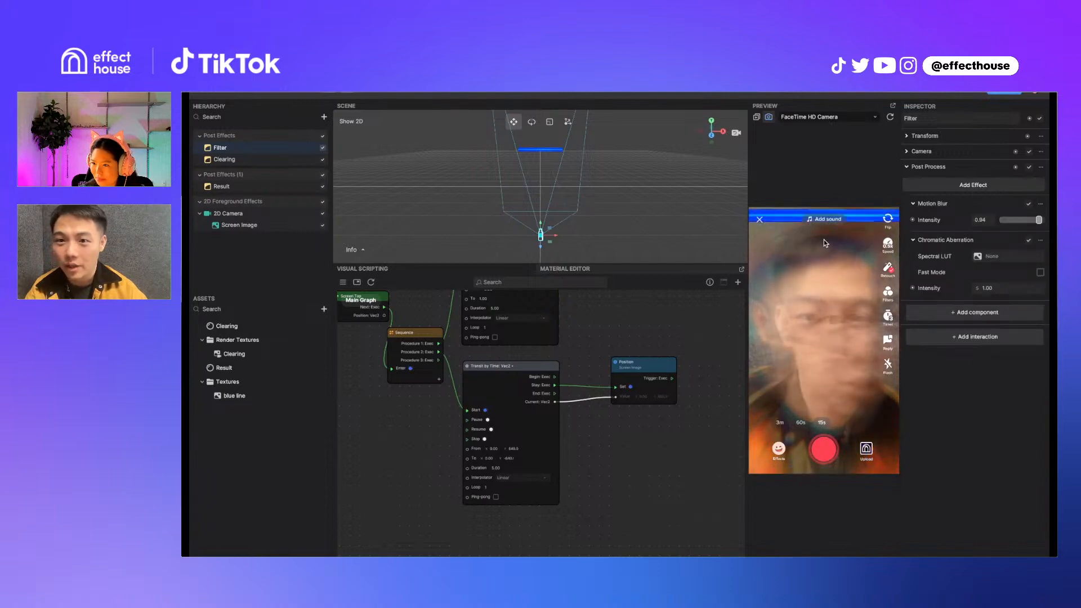
click(835, 281)
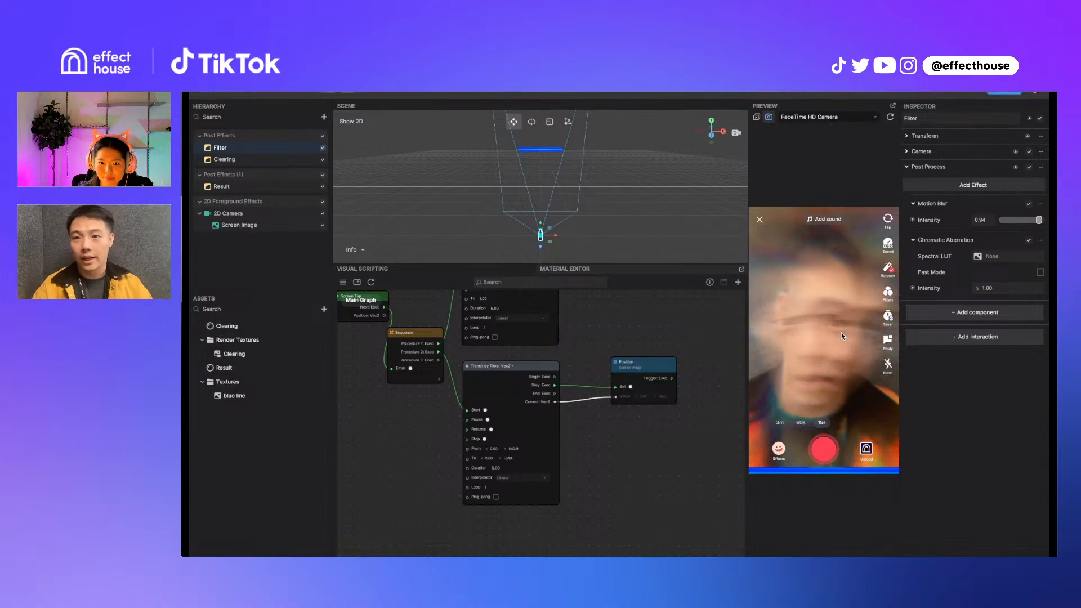
Move the Result camera into the Post Effects group below Clearing and test the scan in the preview
click(239, 186)
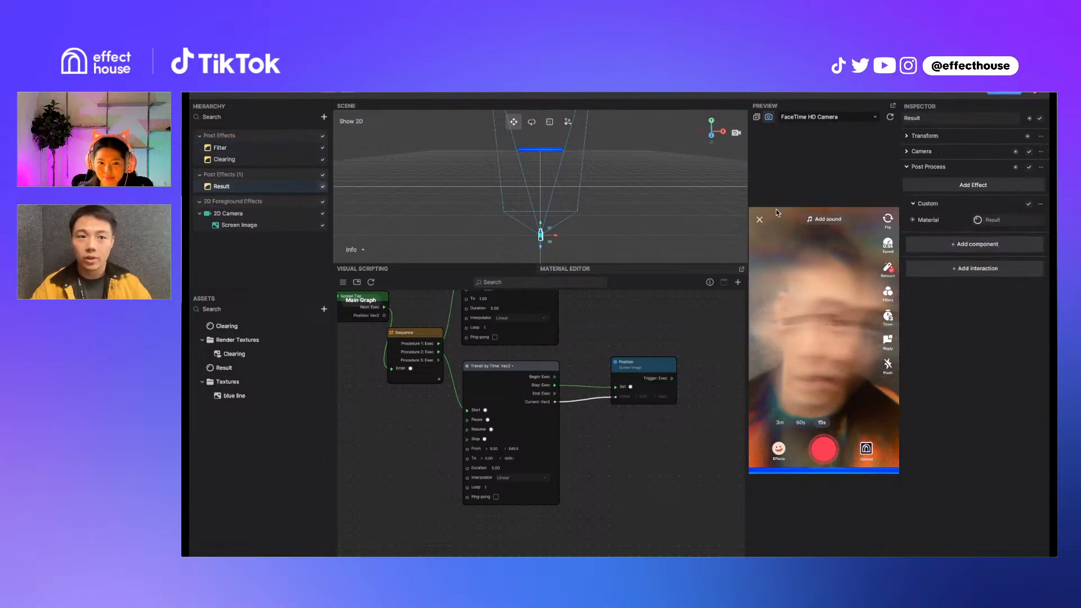
click(917, 151)
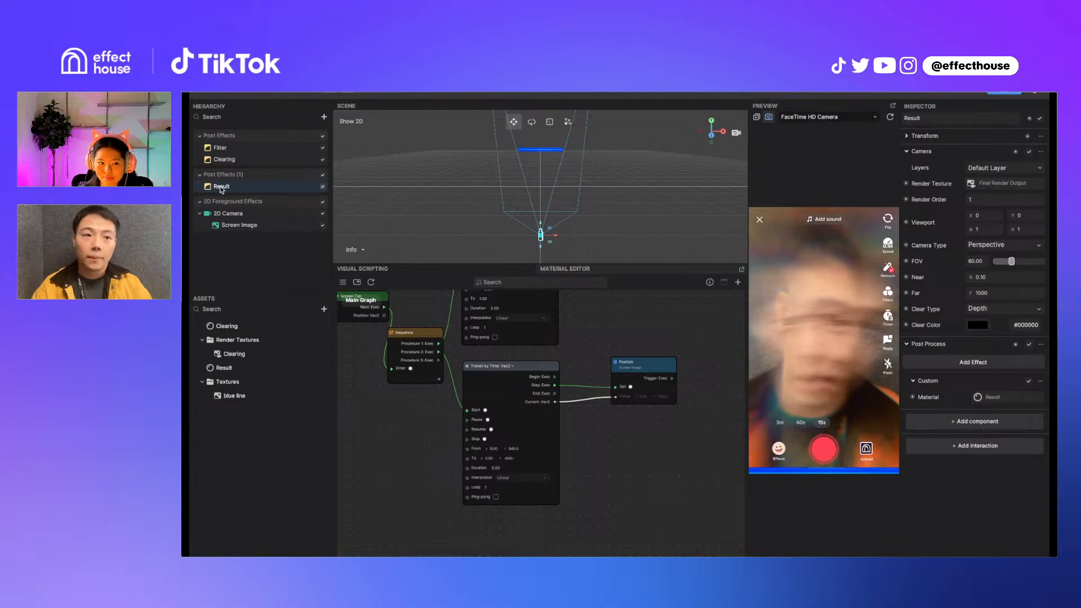
drag(219, 166, 220, 167)
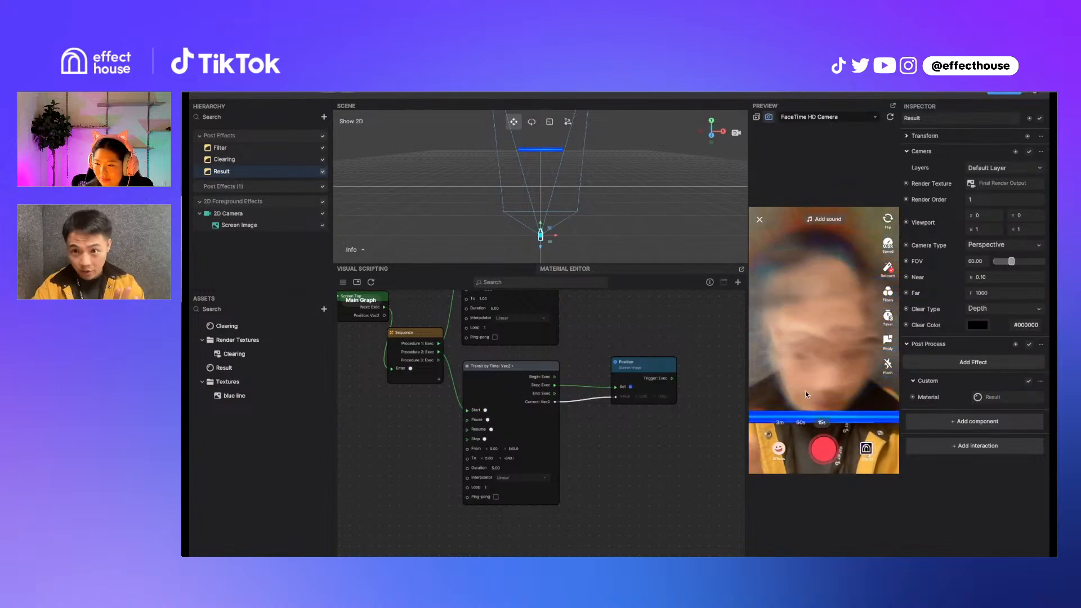
click(802, 255)
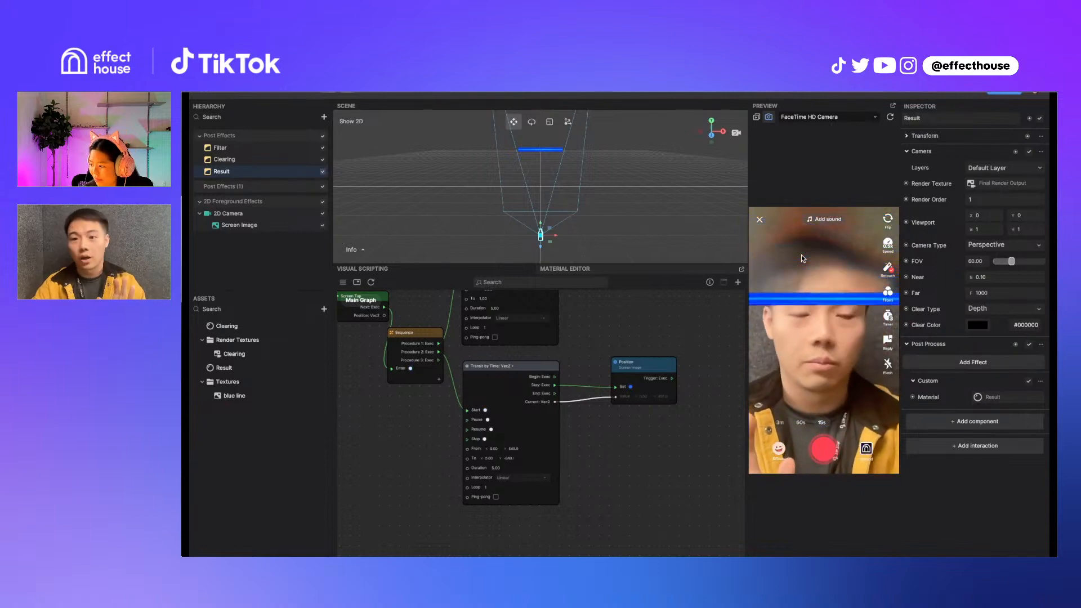
click(803, 314)
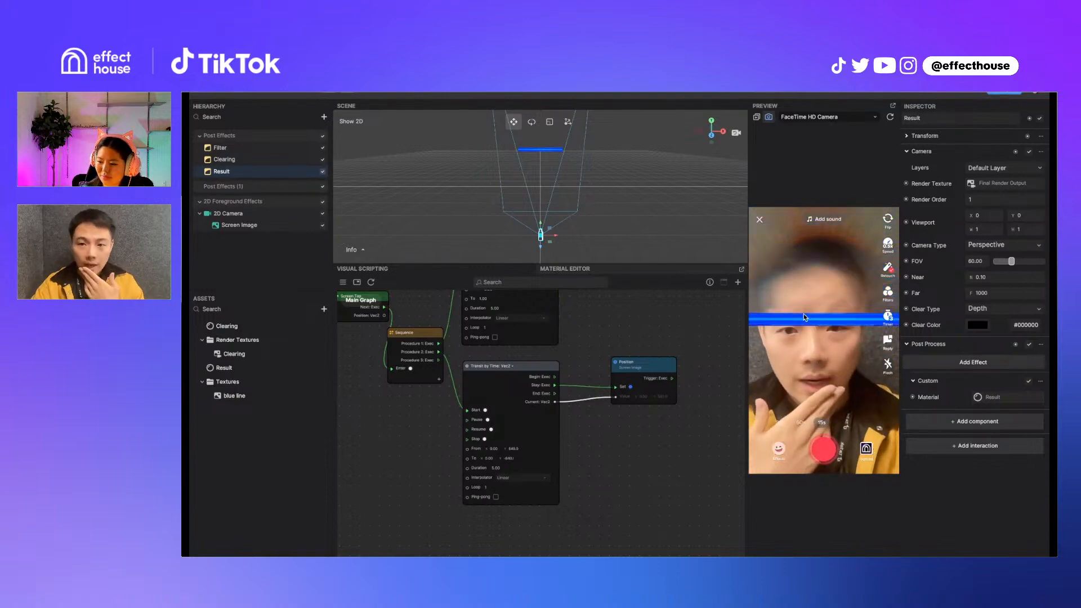
Rename the Clearing material in the assets as Vertical Clearing
click(219, 327)
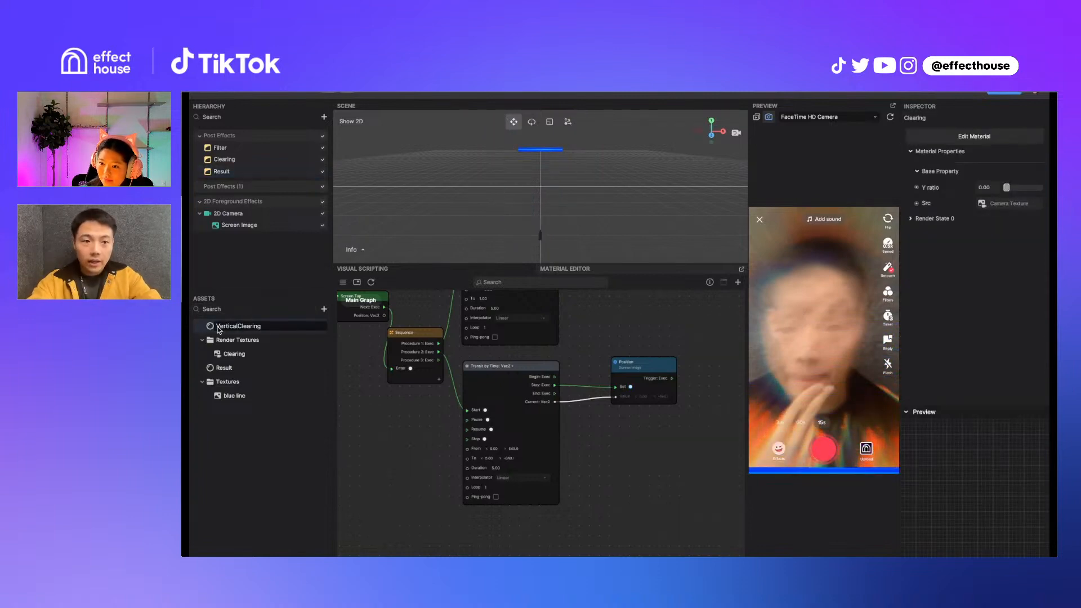
key(Return)
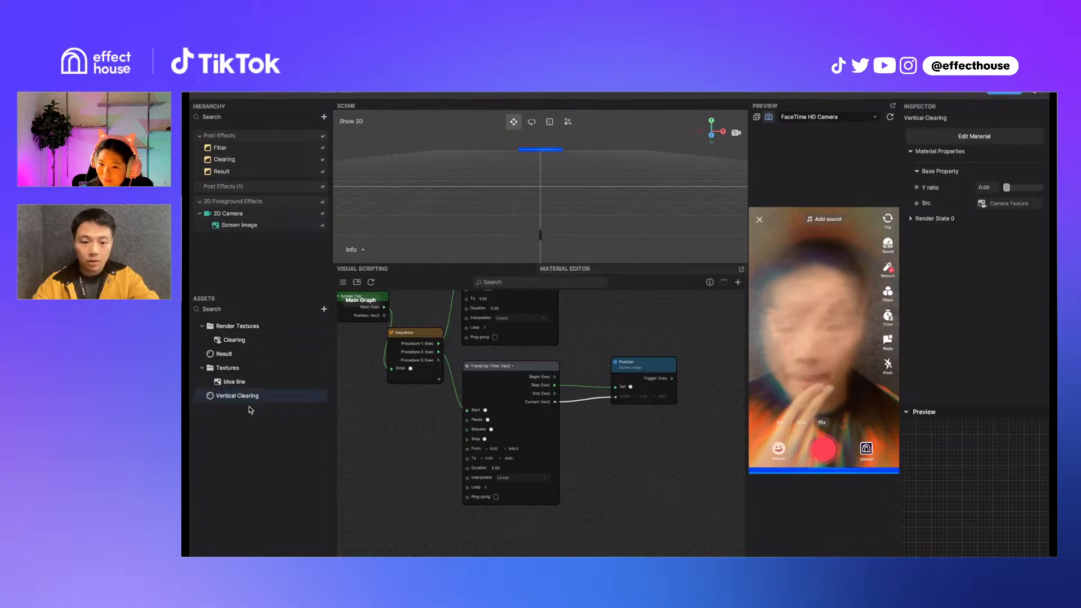
Duplicate the Vertical Clearing material and rename the copy as Horizontal Clearing
key(super+d)
click(231, 409)
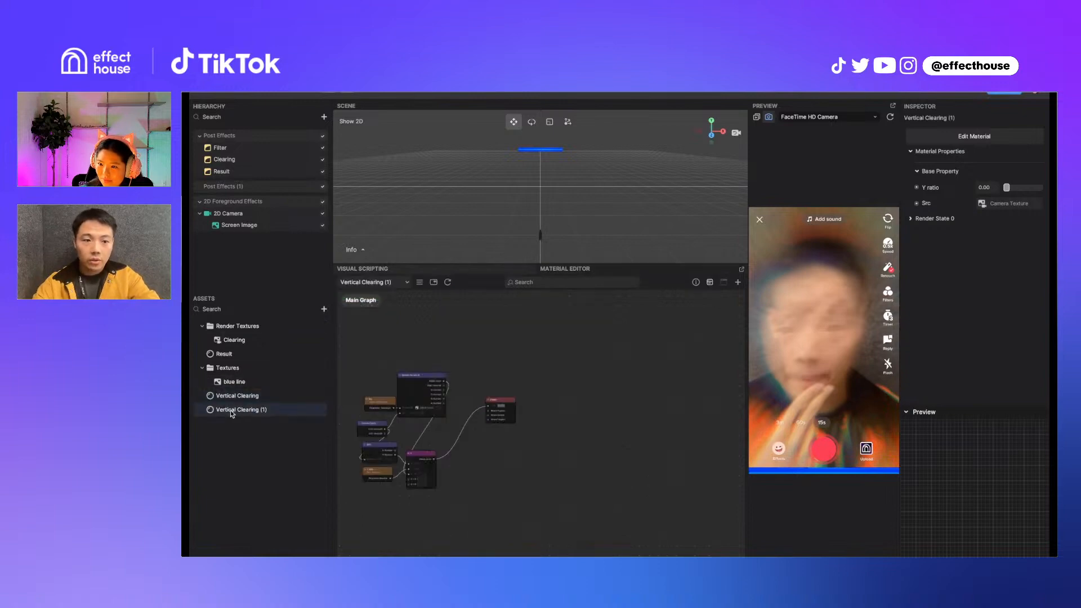
key(Return)
click(239, 411)
key(BackSpace)
key(BackSpace)
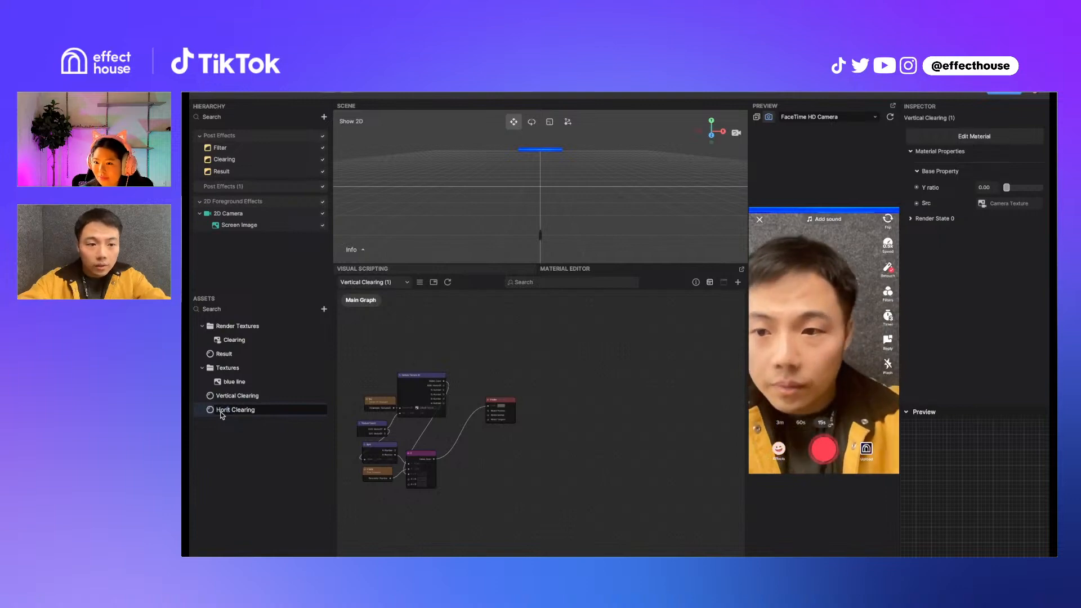
key(BackSpace)
text(zontal)
key(Return)
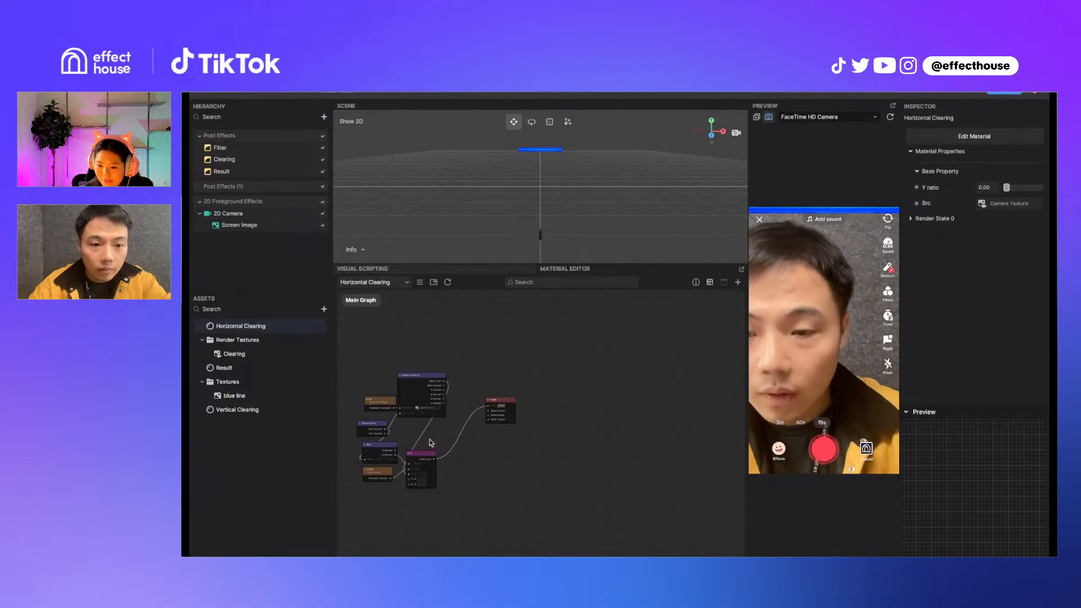
scroll(484, 455, up, 5)
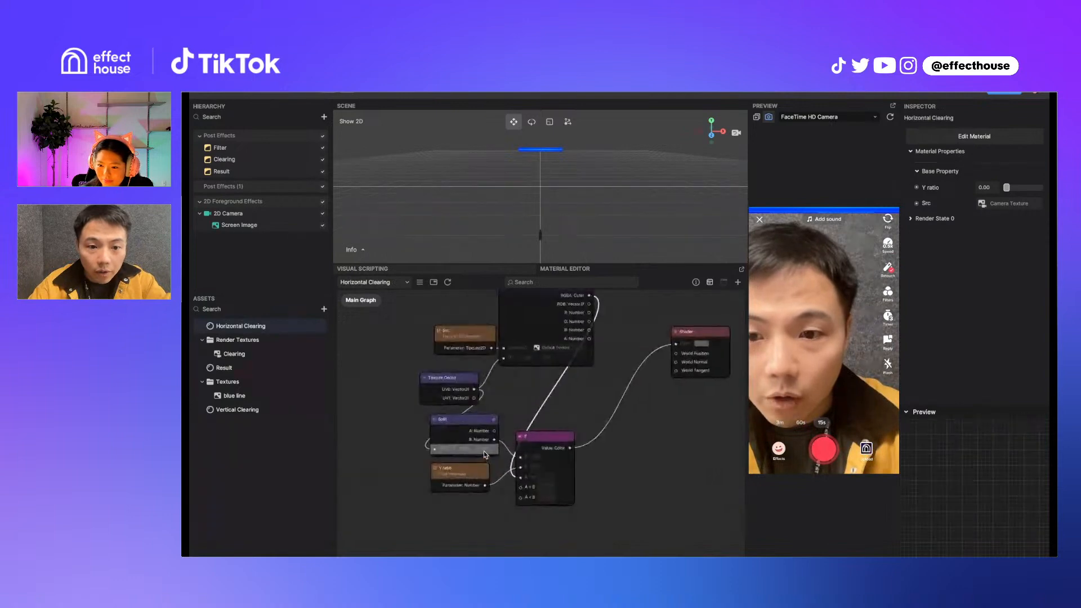
Rename the Horizontal Clearing material's Y ratio parameter as X ratio and connect the Split node's A output to the If node's A input
click(418, 282)
click(360, 339)
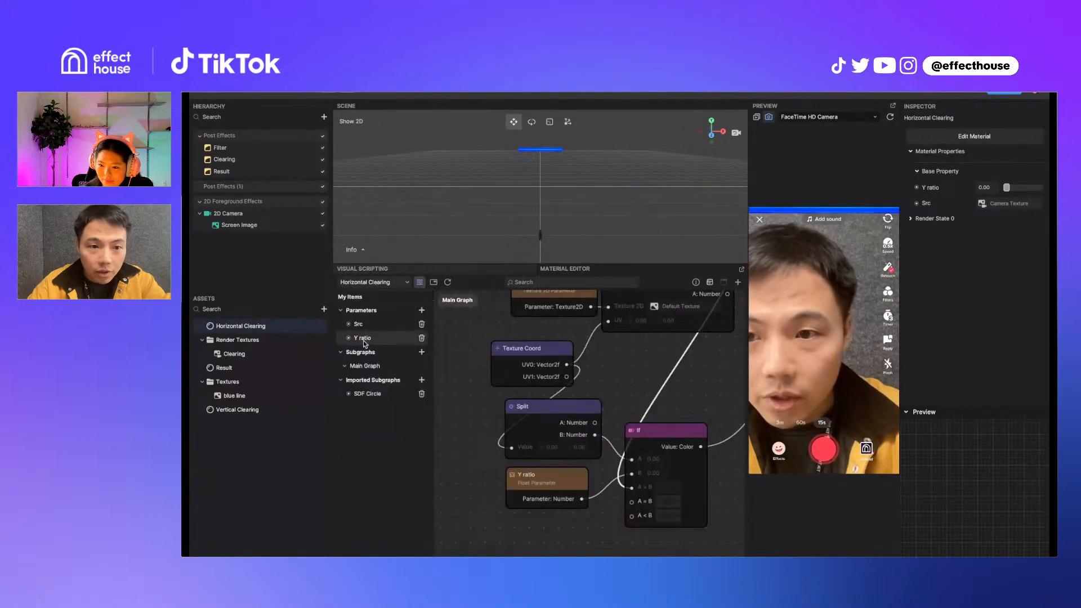
double_click(360, 339)
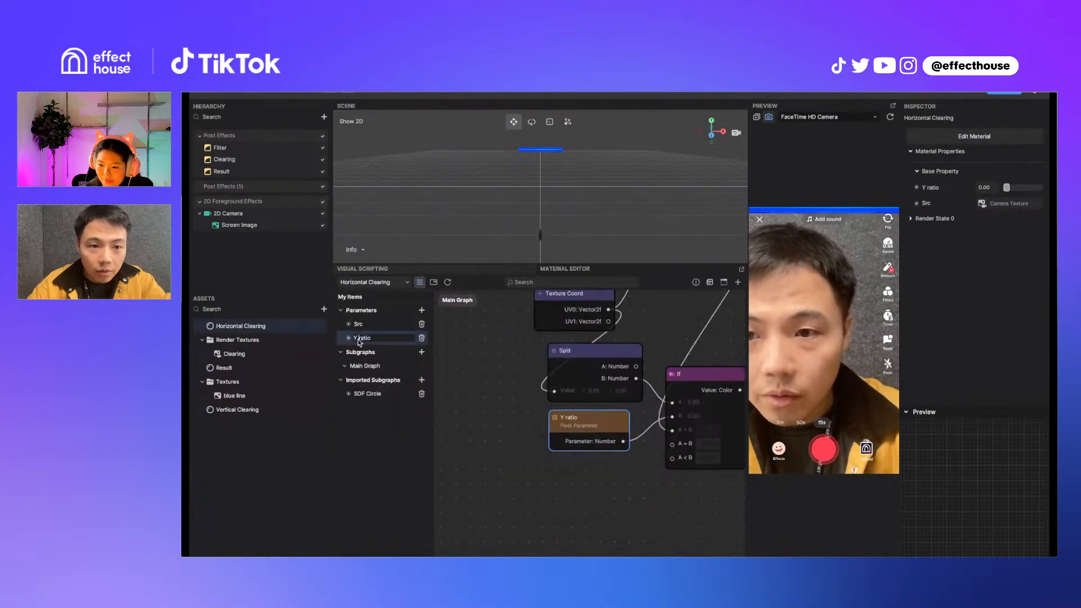
text(X)
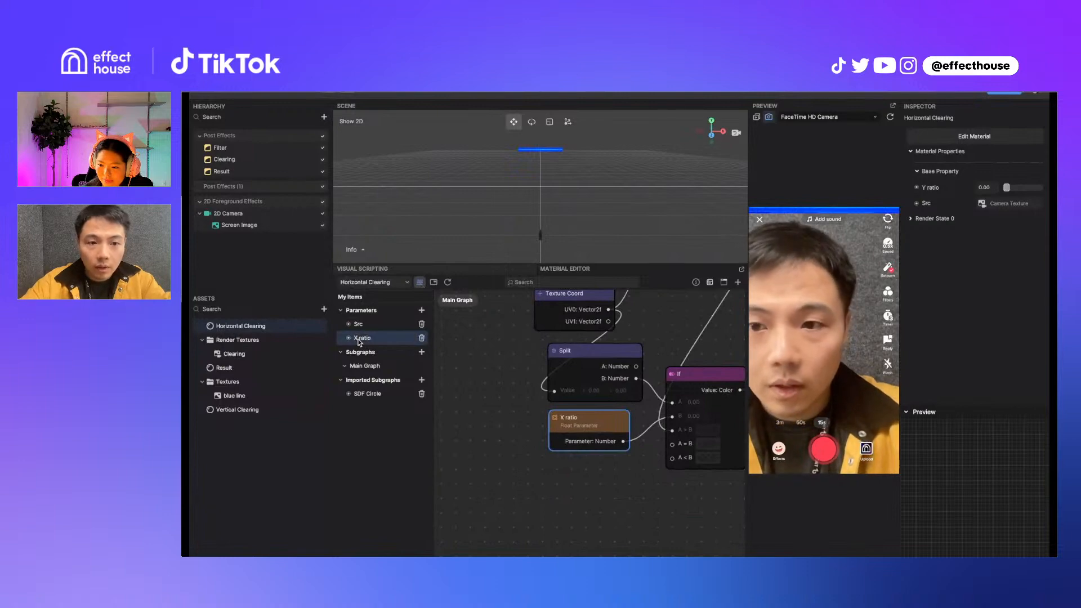
key(Return)
drag(637, 378, 673, 402)
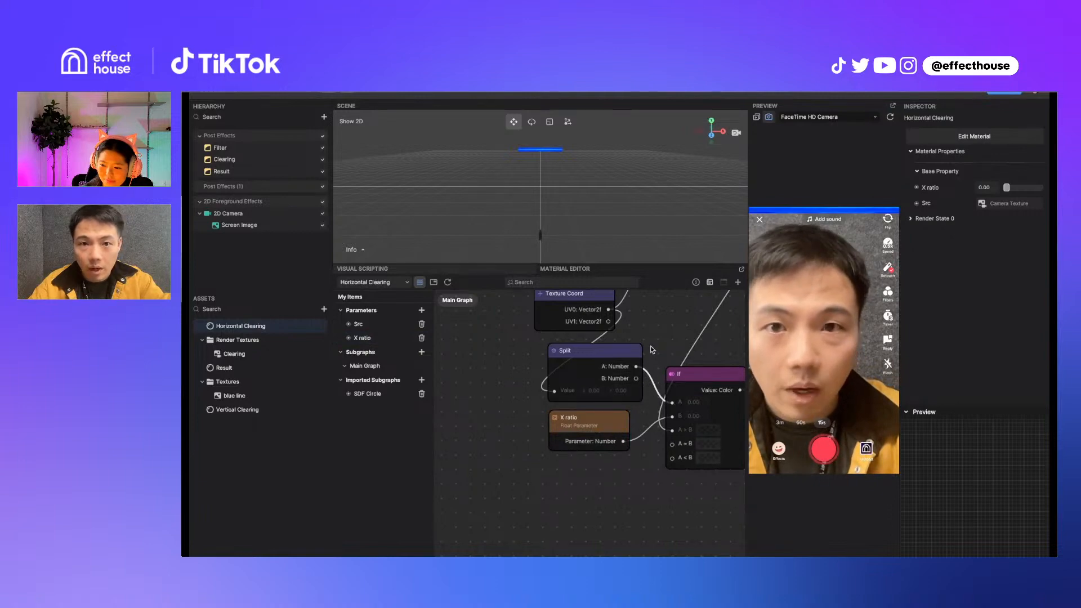
Hide the 2D Foreground Effects group, assign Horizontal Clearing as the Clearing camera's custom post-process material, and restart the preview
click(323, 205)
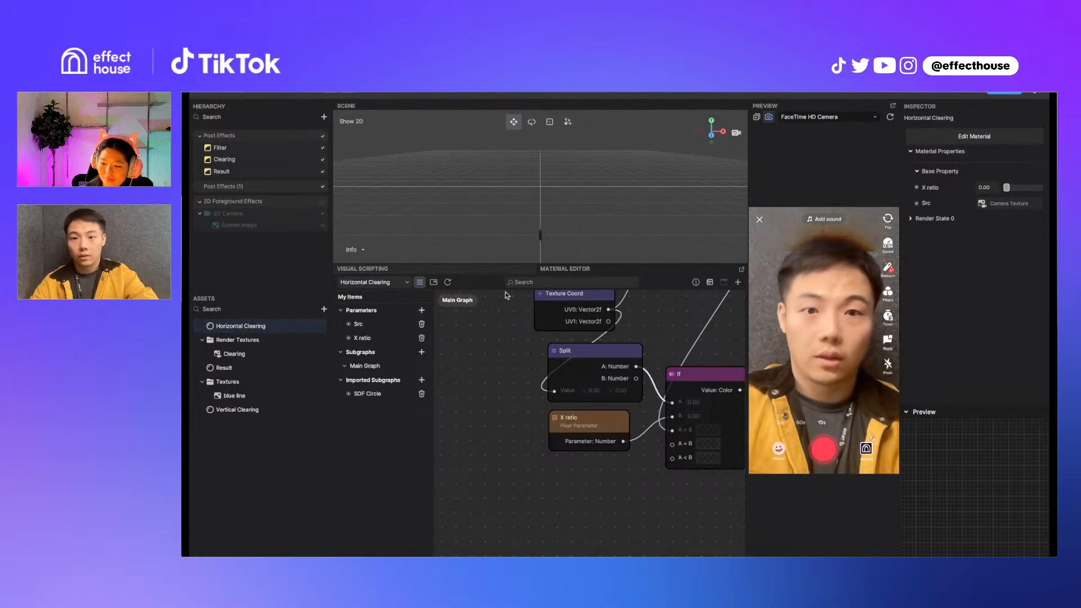
click(237, 149)
click(240, 160)
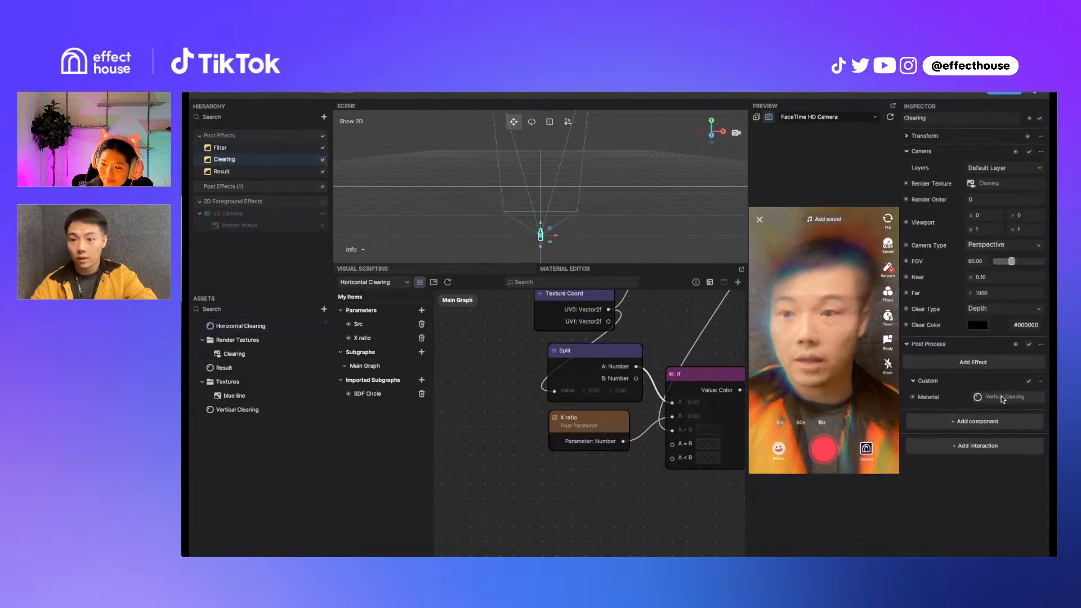
drag(636, 333, 1005, 397)
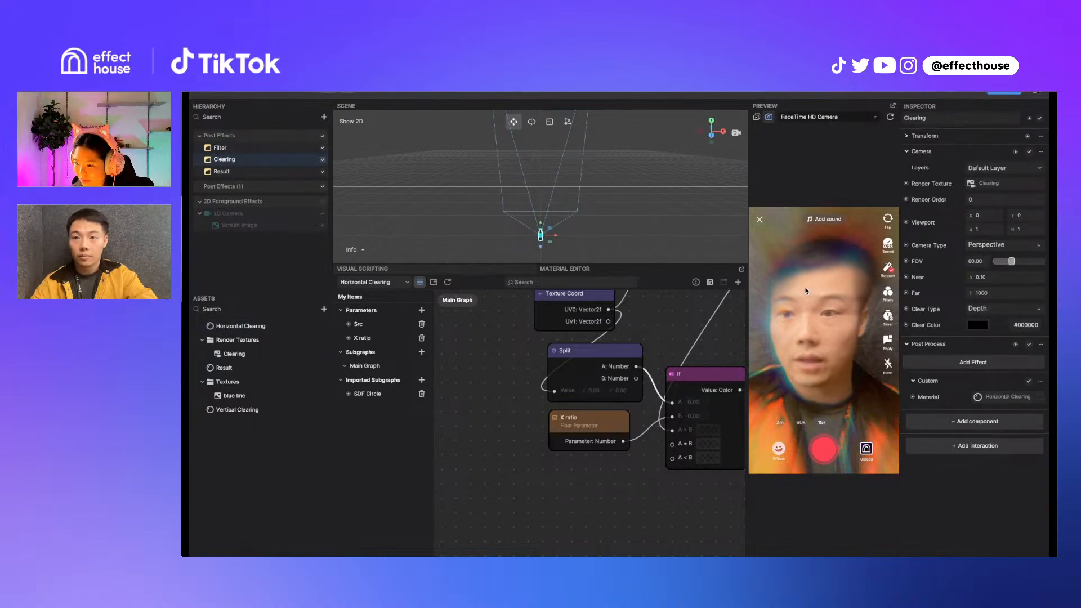
click(890, 117)
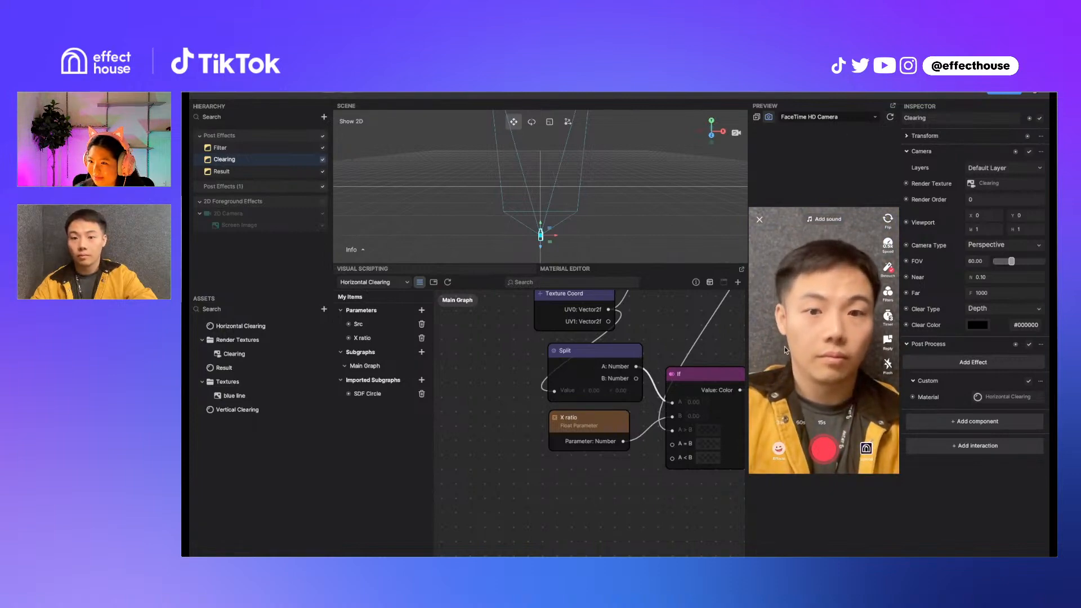
Add a Set X ratio node for the Horizontal Clearing material to the visual script, placed beside the Y ratio node
scroll(586, 474, down, 2)
drag(585, 473, 542, 477)
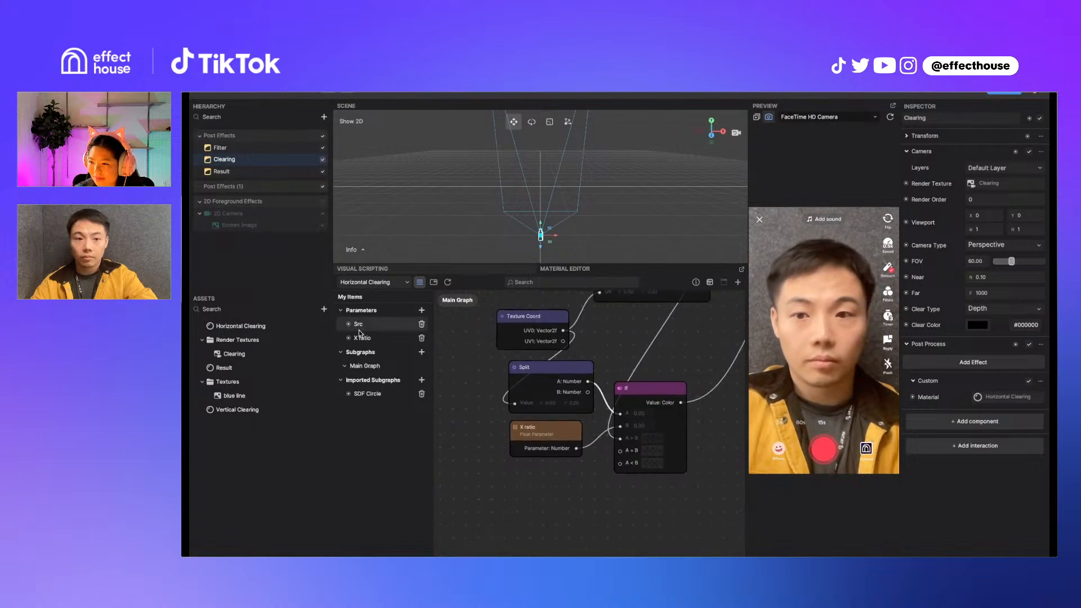
click(363, 269)
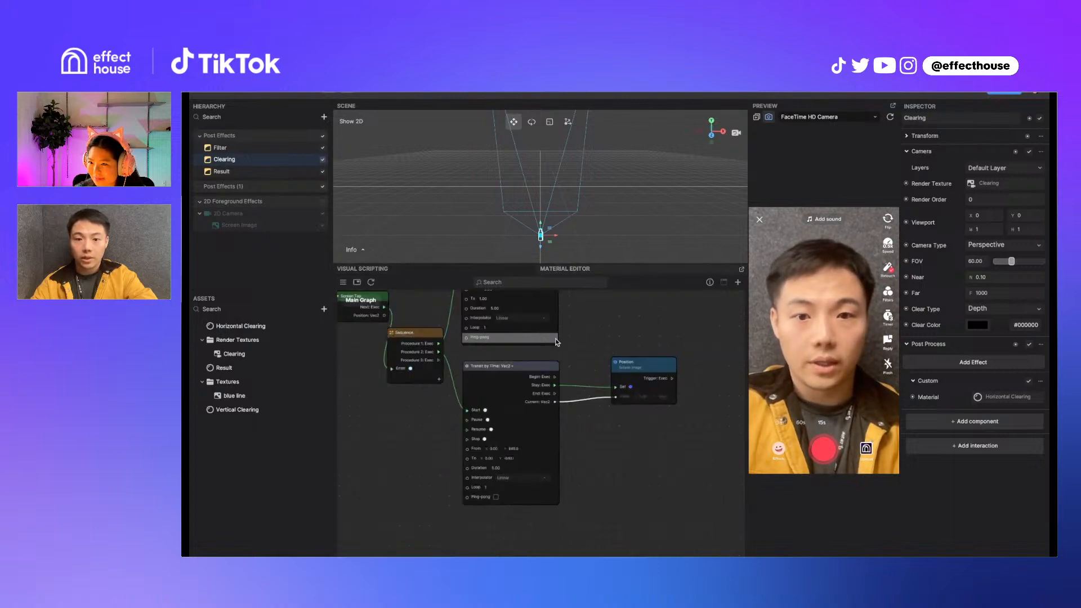
scroll(531, 506, up, 2)
scroll(579, 454, up, 3)
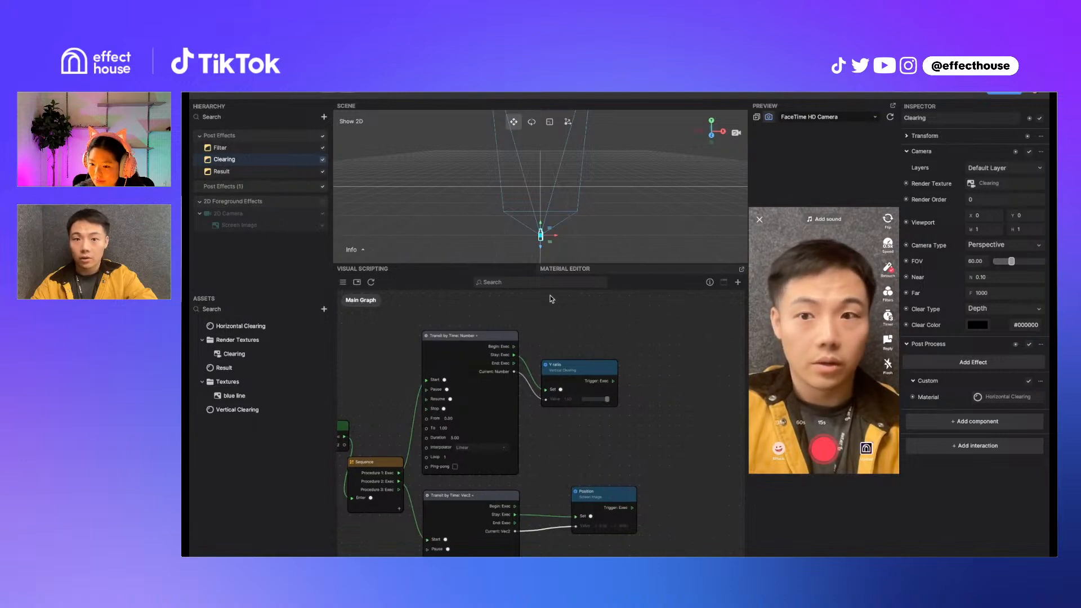
click(273, 327)
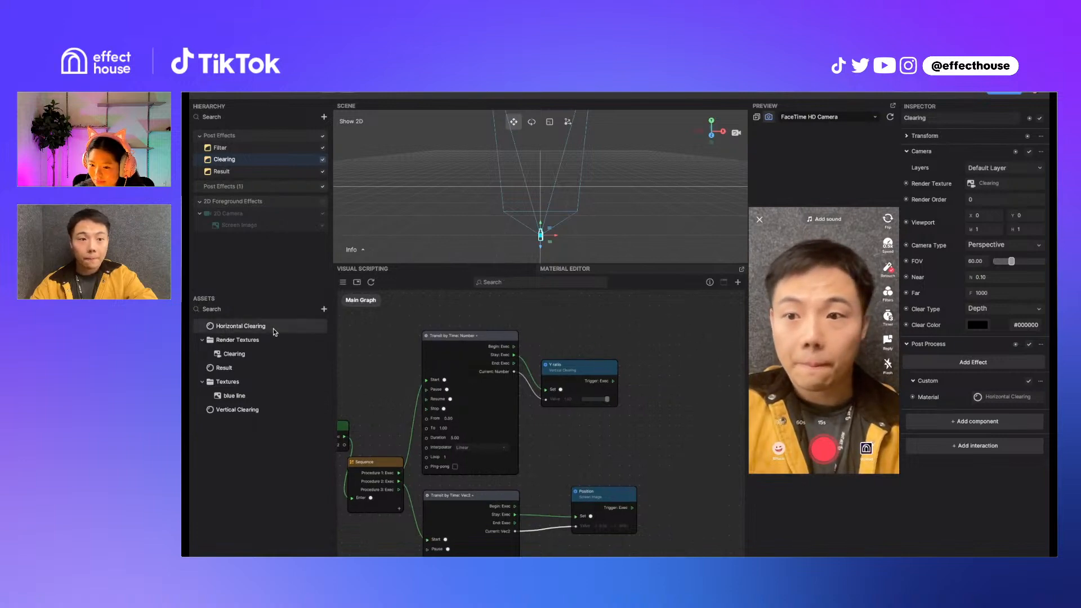
click(916, 188)
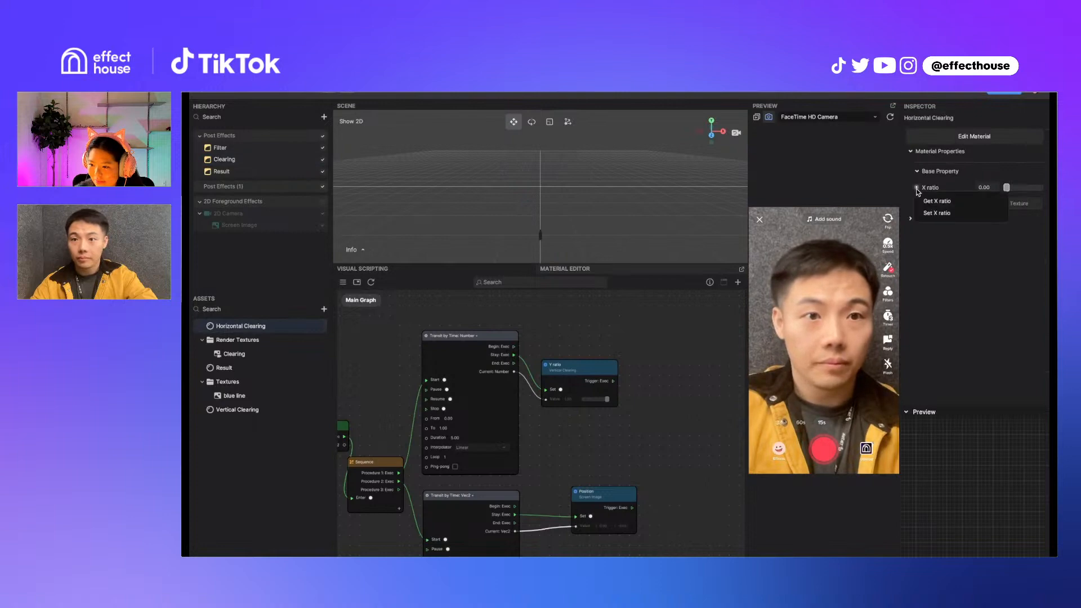
click(934, 213)
drag(574, 436, 676, 362)
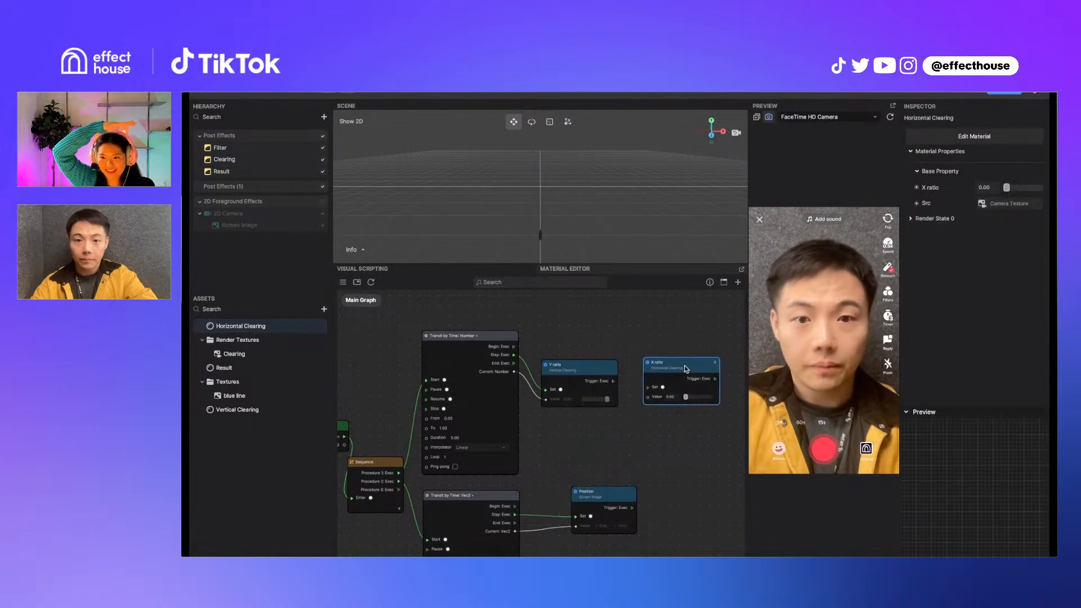
Connect the Y ratio node's trigger to the X ratio node's Set input, feed its Value from Current Number, and test in the preview
drag(613, 382, 648, 386)
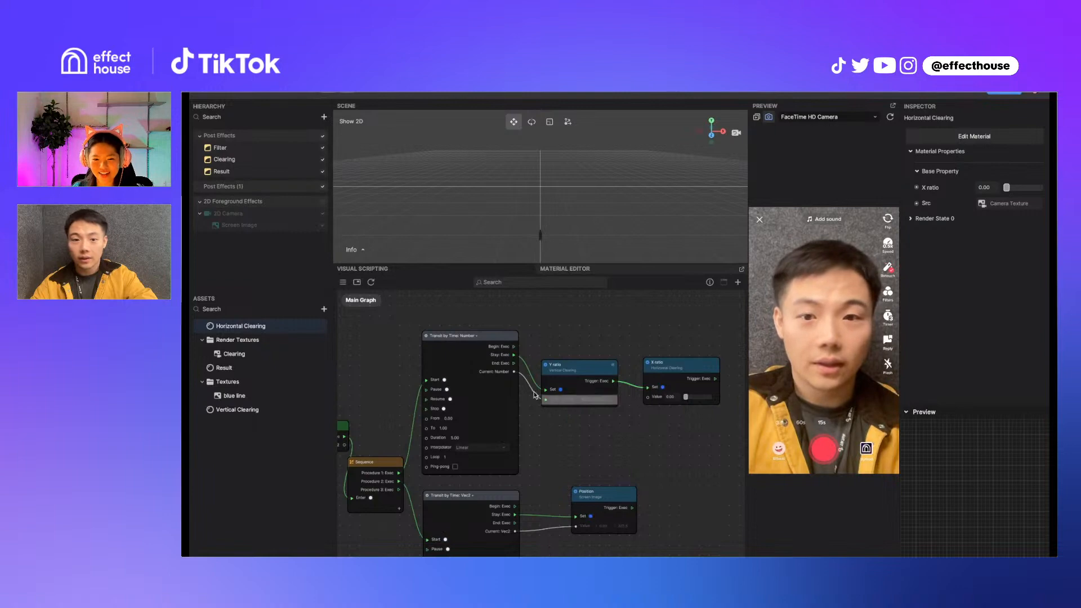
drag(514, 372, 649, 400)
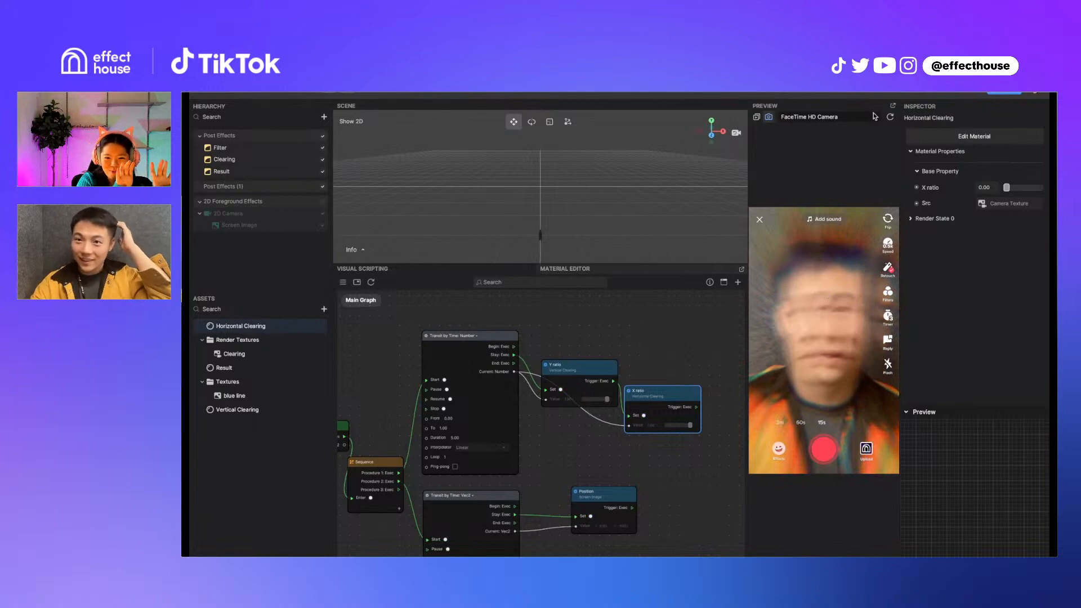
click(889, 119)
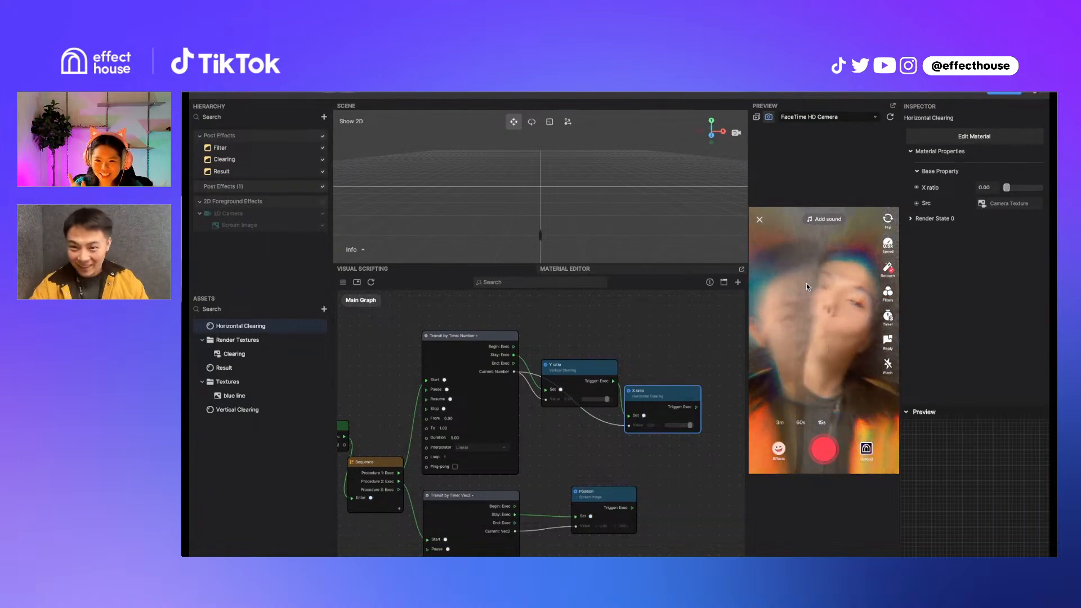
click(891, 123)
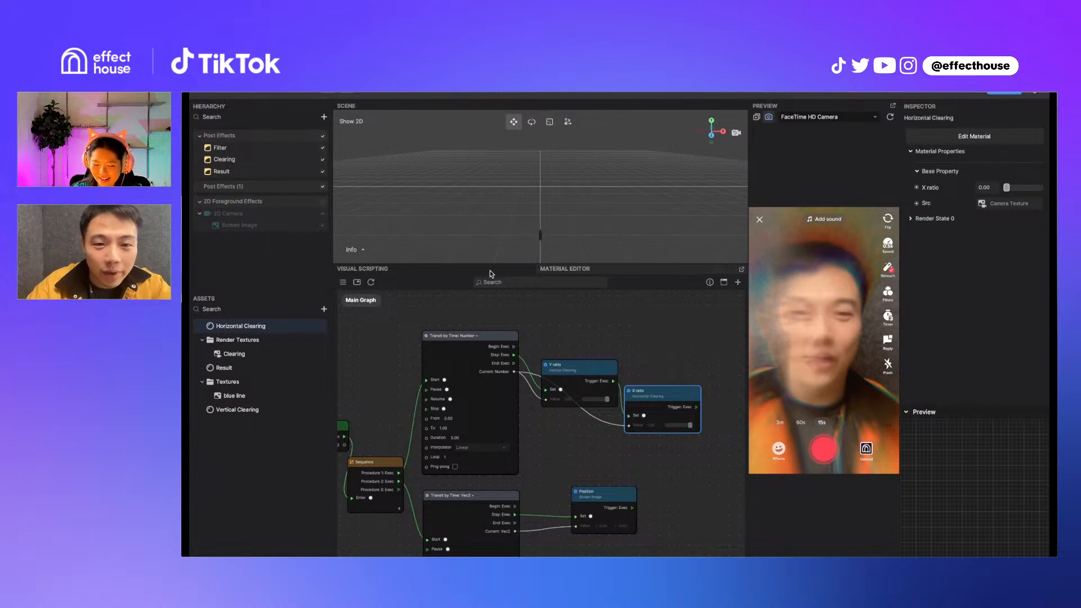
Duplicate the Horizontal Clearing material in the assets
scroll(565, 311, down, 3)
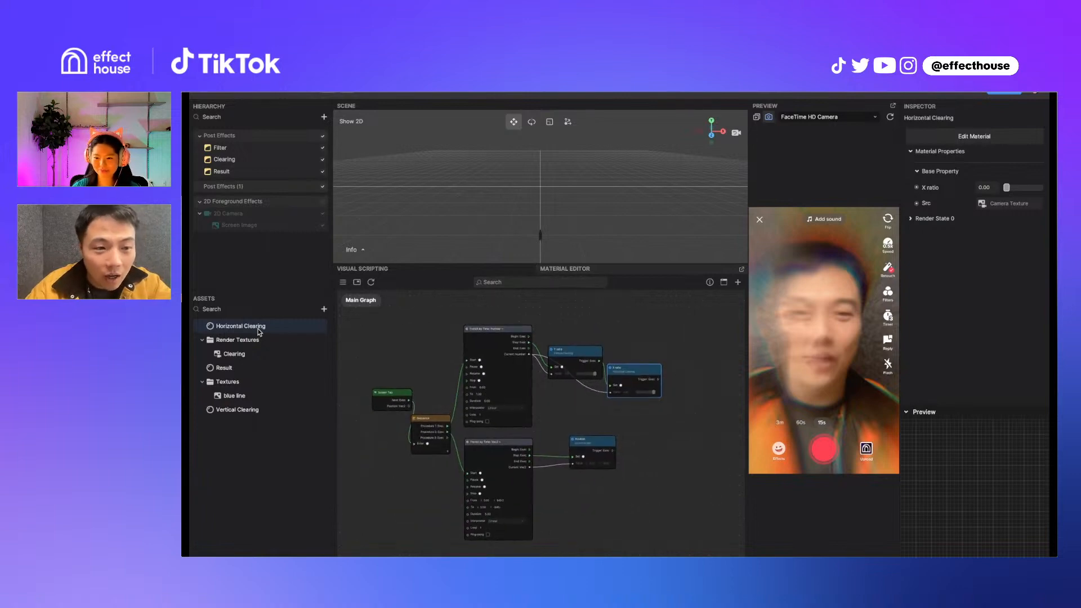
click(222, 426)
click(245, 327)
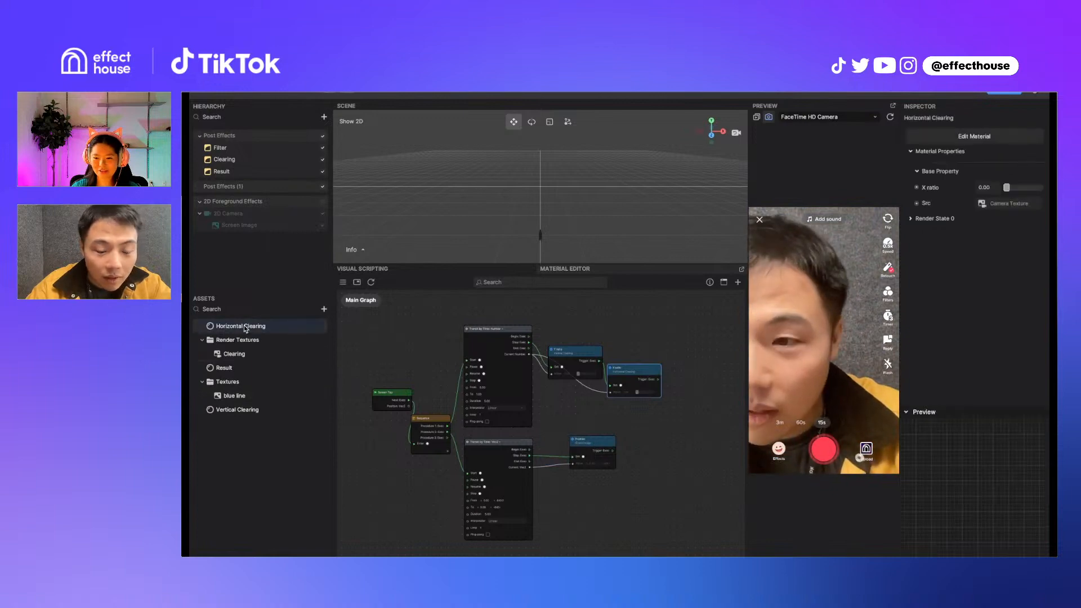
key(super+d)
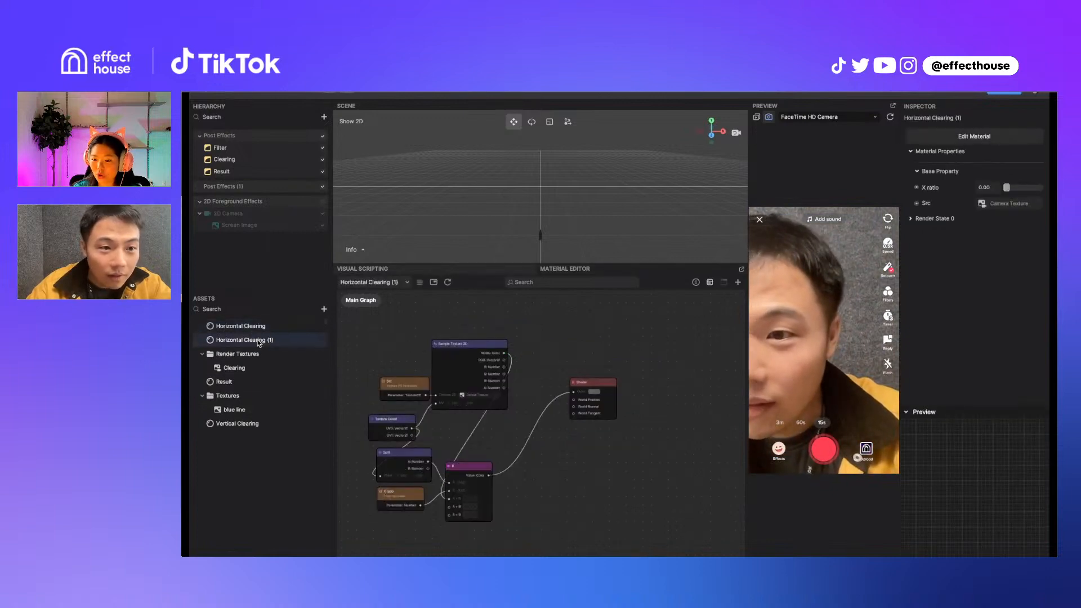
Rename the copied Horizontal Clearing material as Circluar Clearing
double_click(258, 343)
key(Right)
key(BackSpace)
key(BackSpace)
key(BackSpace)
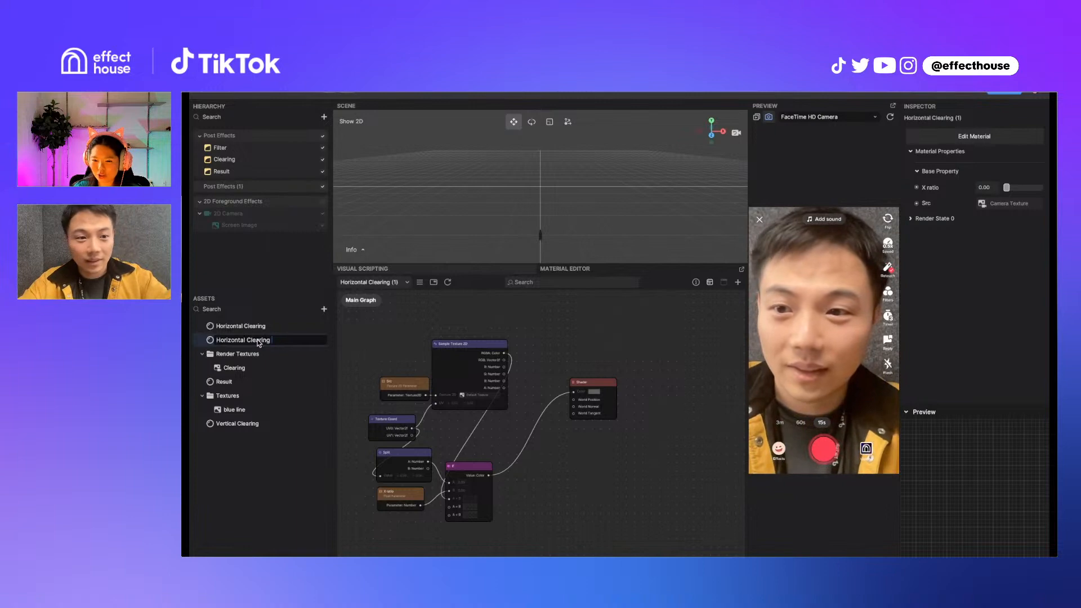
key(Return)
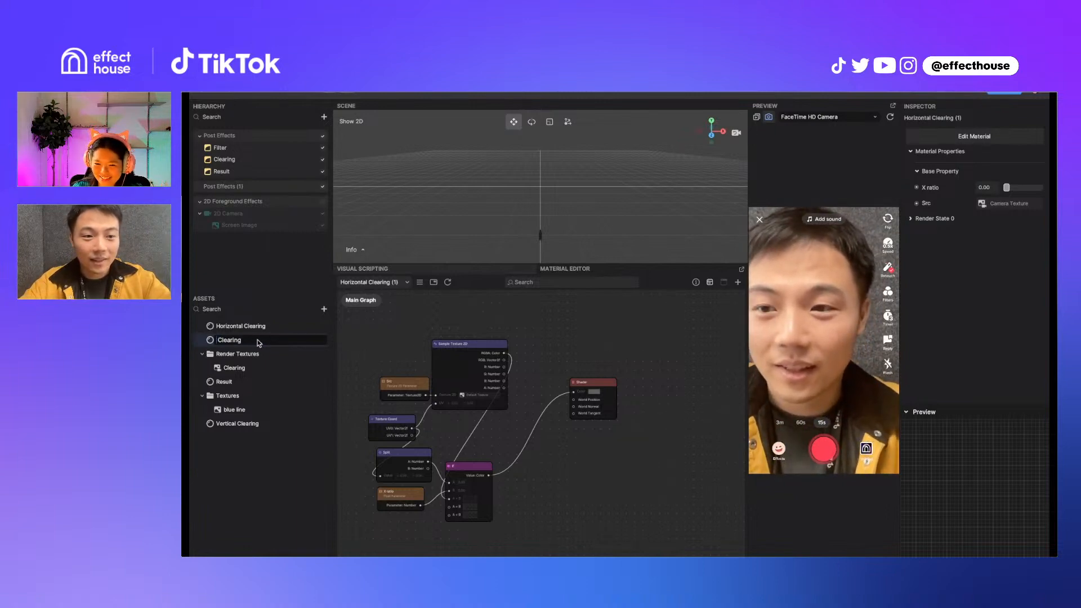
text(Cri)
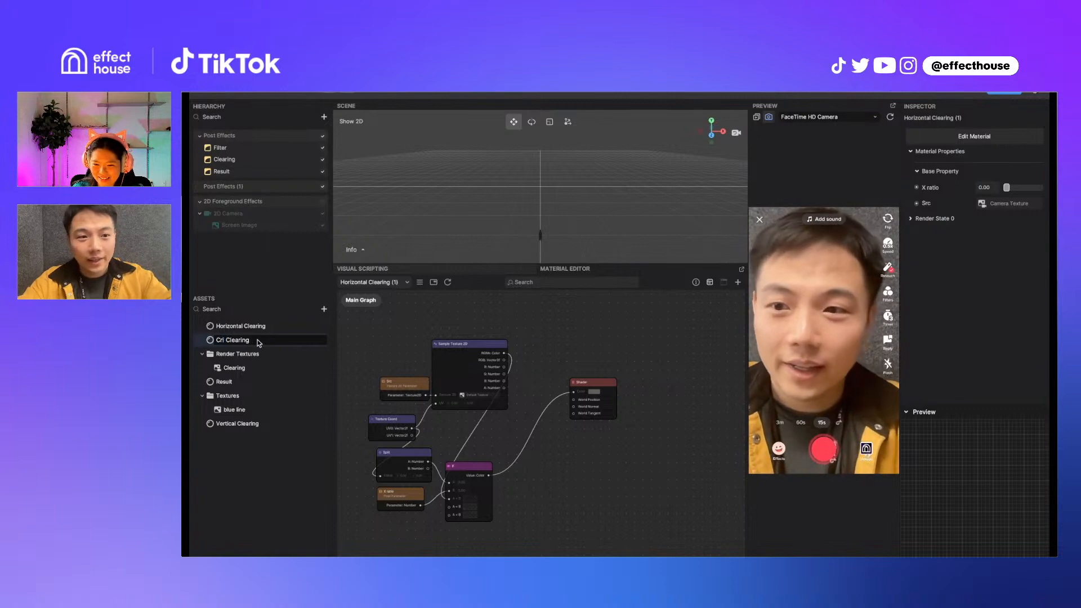
key(BackSpace)
text(ircluar)
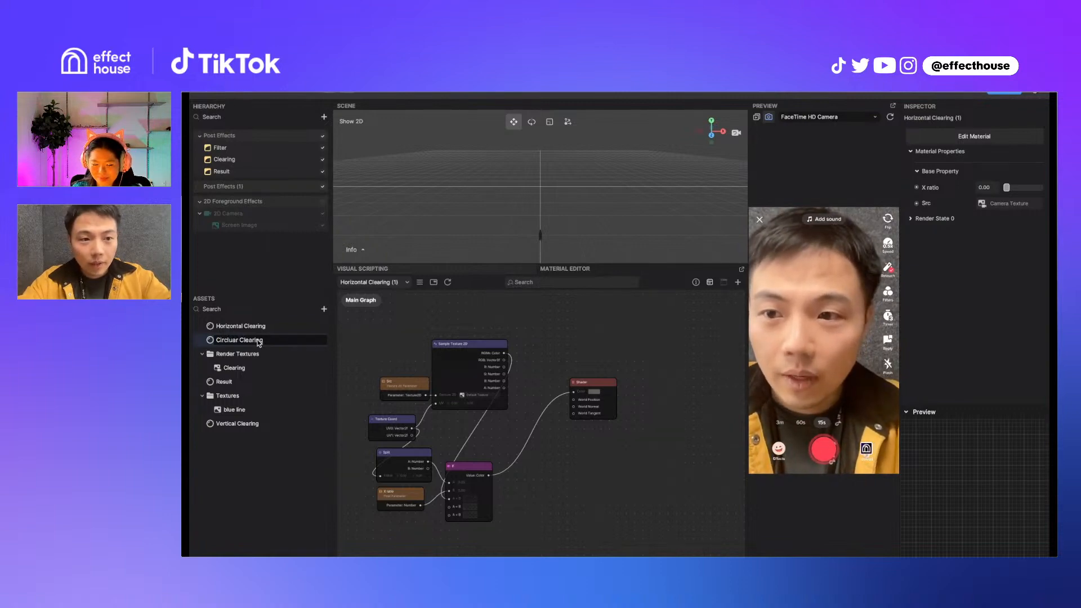
key(Return)
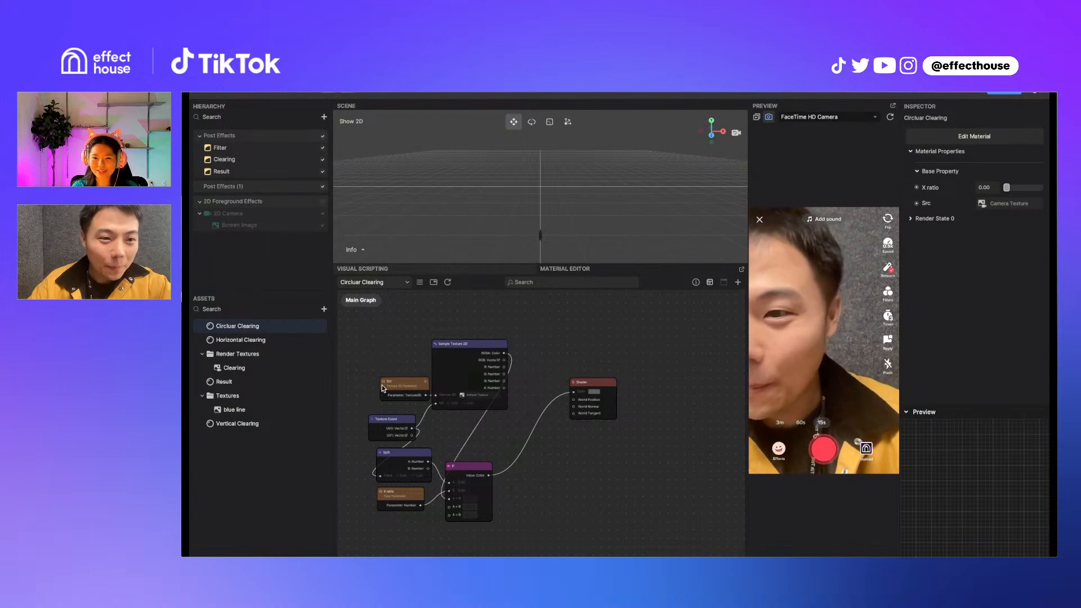
Spread out the Circluar Clearing graph by moving the Src, Texture Coord and If nodes to make room between Split and If
scroll(554, 352, down, 2)
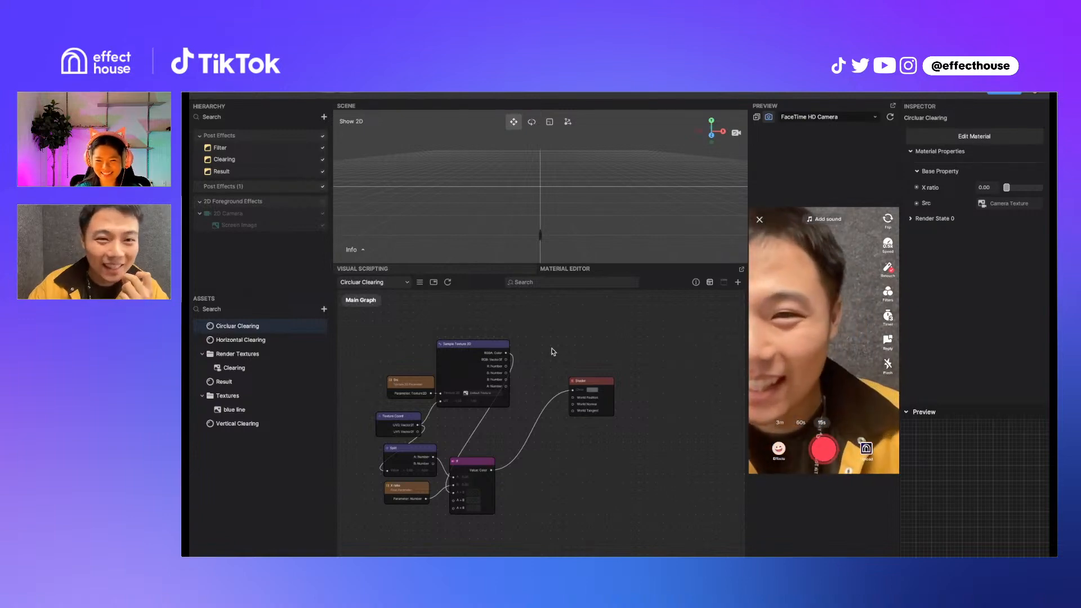
drag(410, 382, 393, 379)
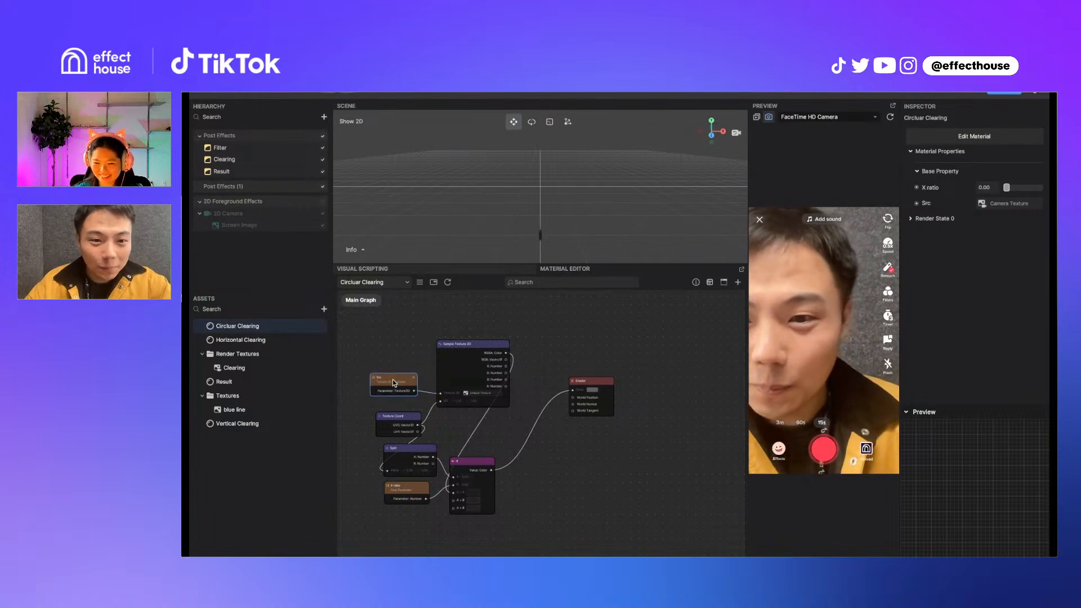
drag(399, 417, 377, 414)
middle_drag(545, 386, 574, 415)
scroll(554, 417, up, 3)
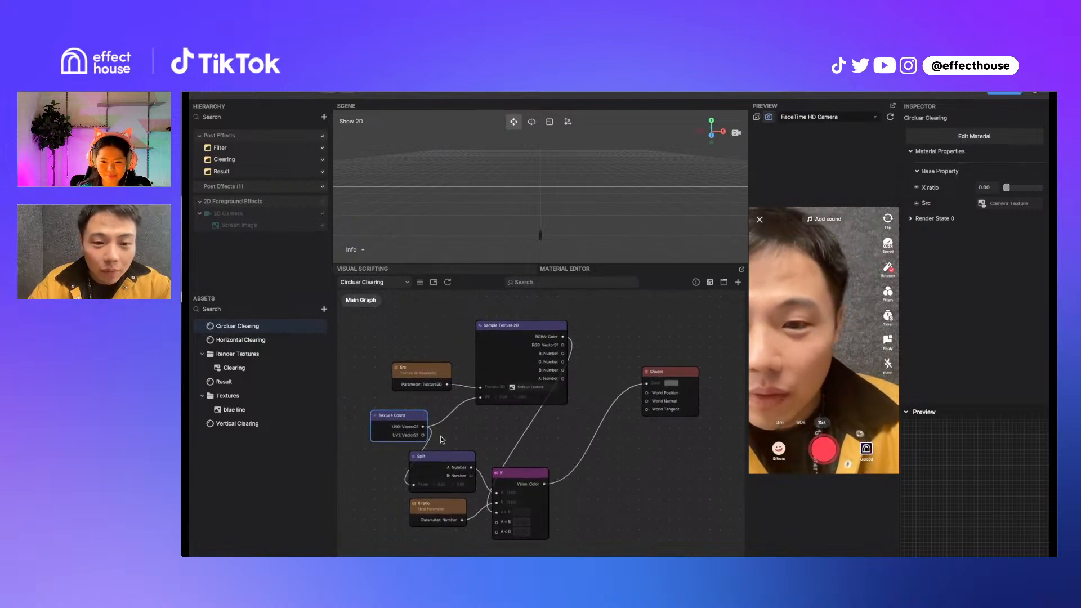
scroll(475, 412, down, 2)
drag(541, 441, 611, 440)
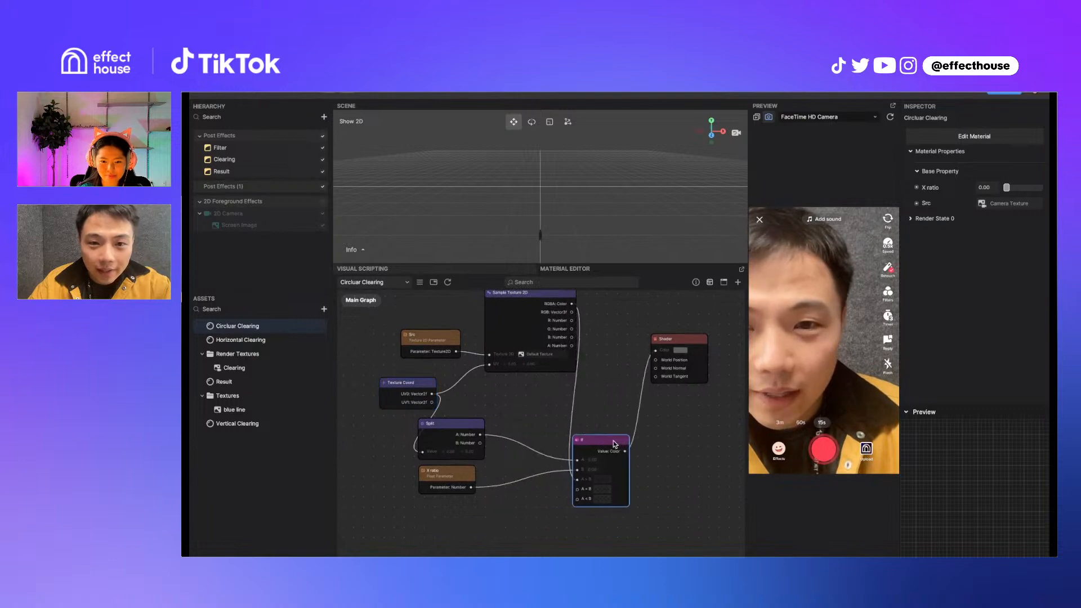
Show the Circluar Clearing graph's list of parameters and imported subgraphs
click(419, 282)
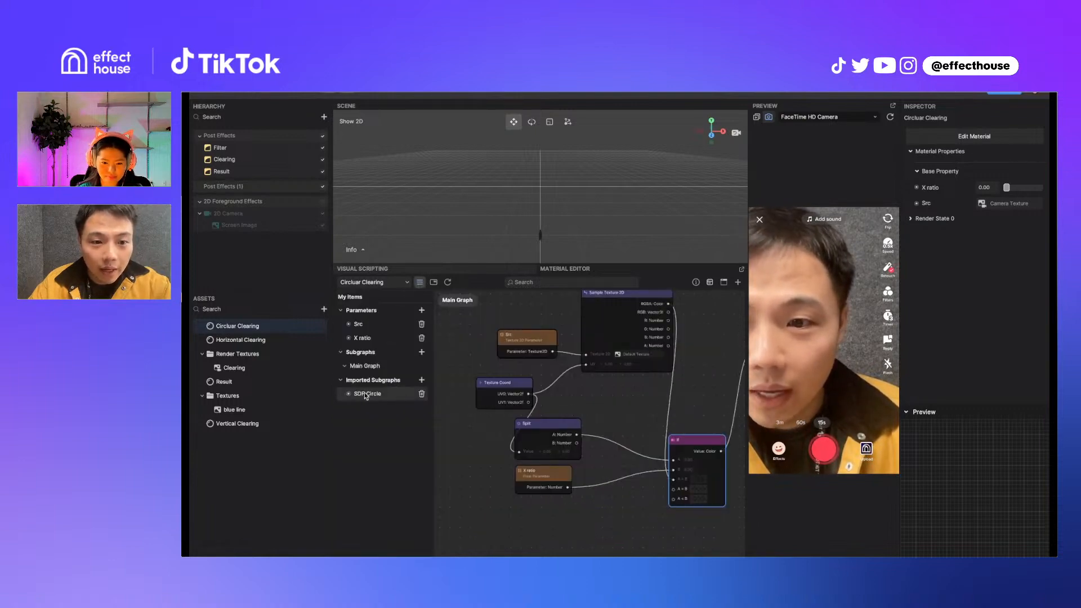
Add the imported SDF Circle subgraph as a node in the main graph, between the Split and If nodes
drag(349, 396, 610, 449)
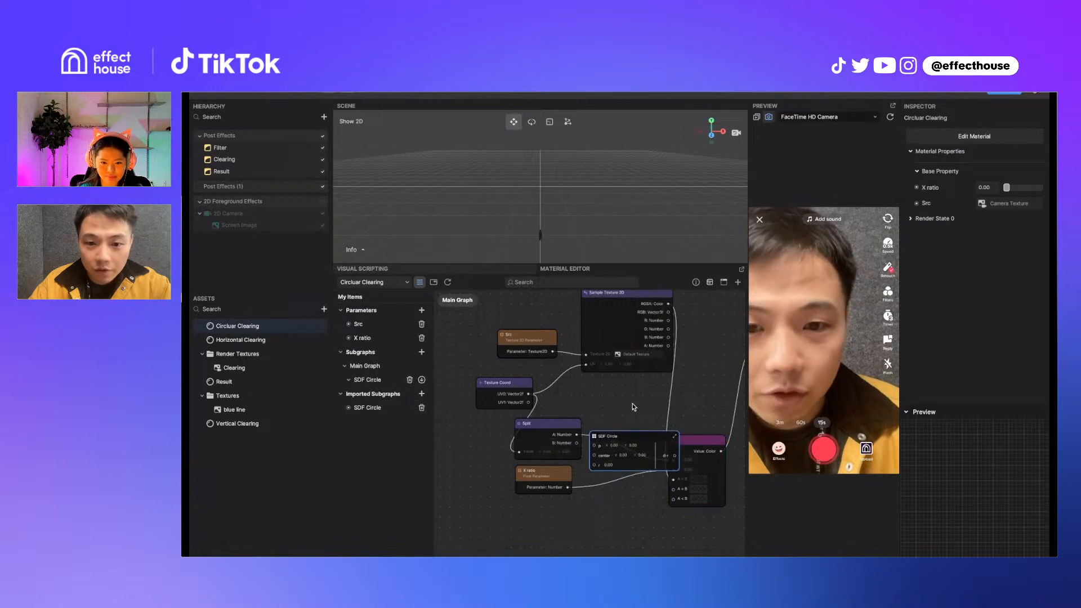
scroll(633, 404, up, 3)
middle_drag(632, 404, 518, 397)
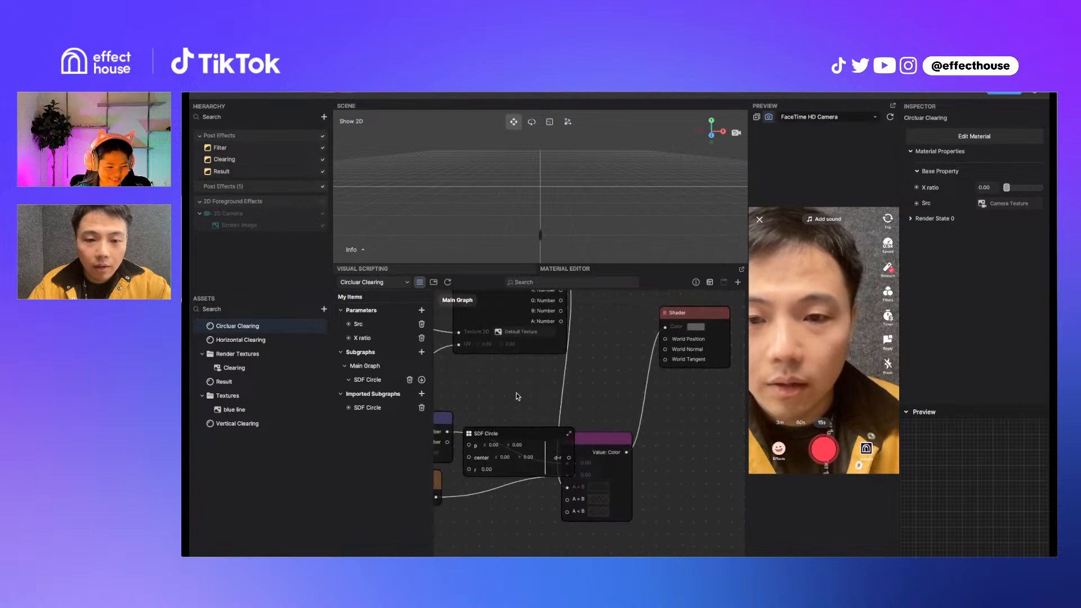
right_click(518, 396)
click(413, 434)
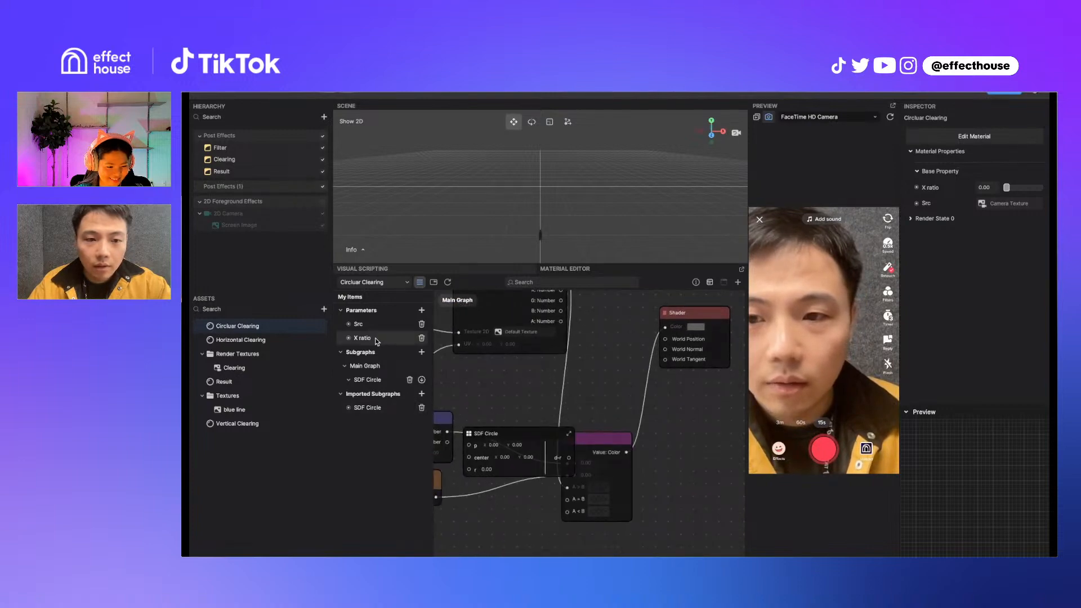
Rename the X ratio parameter of the circular clearing material to "radius"
click(357, 340)
double_click(361, 339)
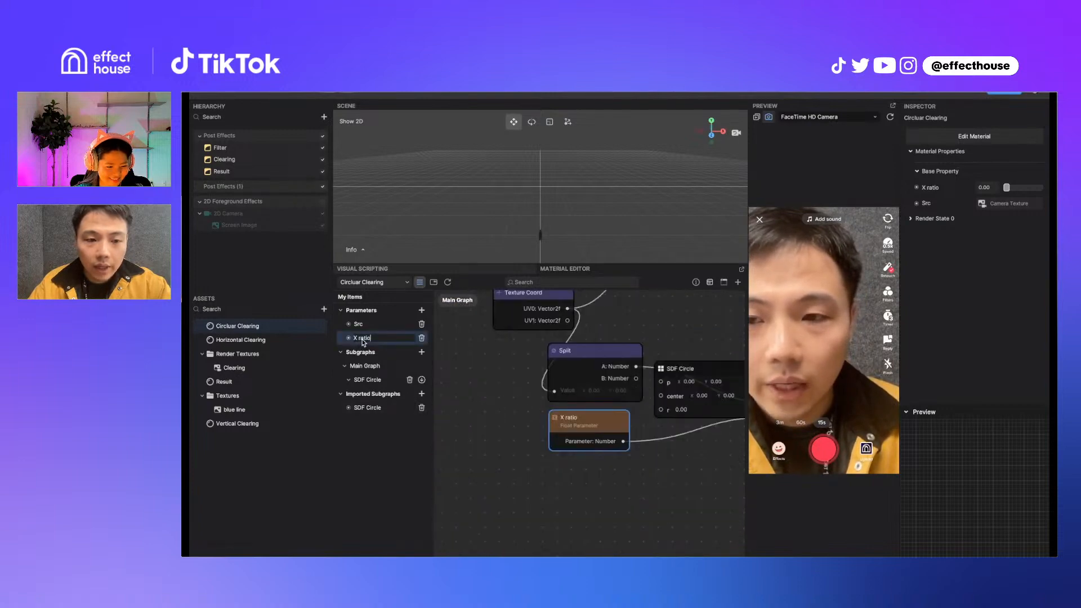
drag(372, 339, 353, 338)
text(radius)
key(Return)
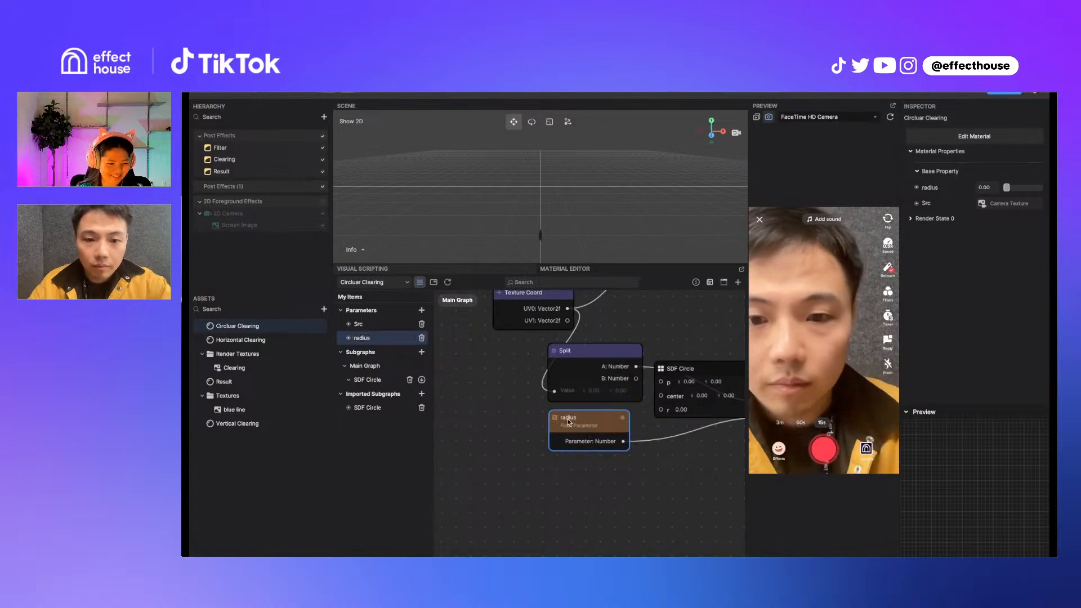
click(478, 449)
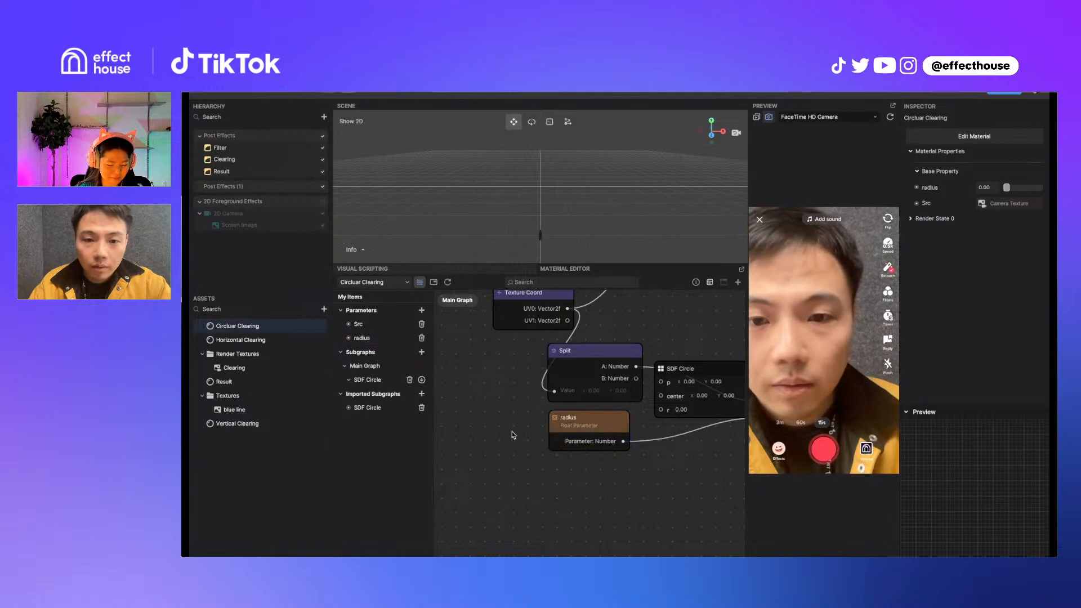
Connect the radius parameter to the SDF Circle's r input and move the If node away from the SDF Circle
middle_drag(513, 434, 471, 448)
drag(563, 438, 619, 428)
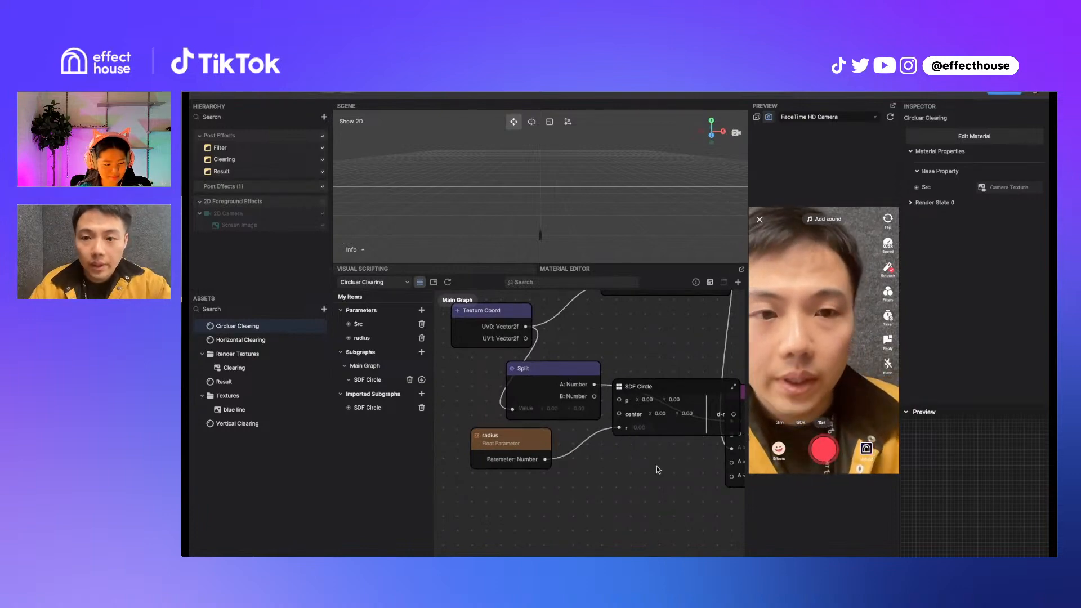
scroll(657, 465, down, 1)
scroll(656, 465, right, 5)
click(666, 397)
drag(665, 398, 703, 368)
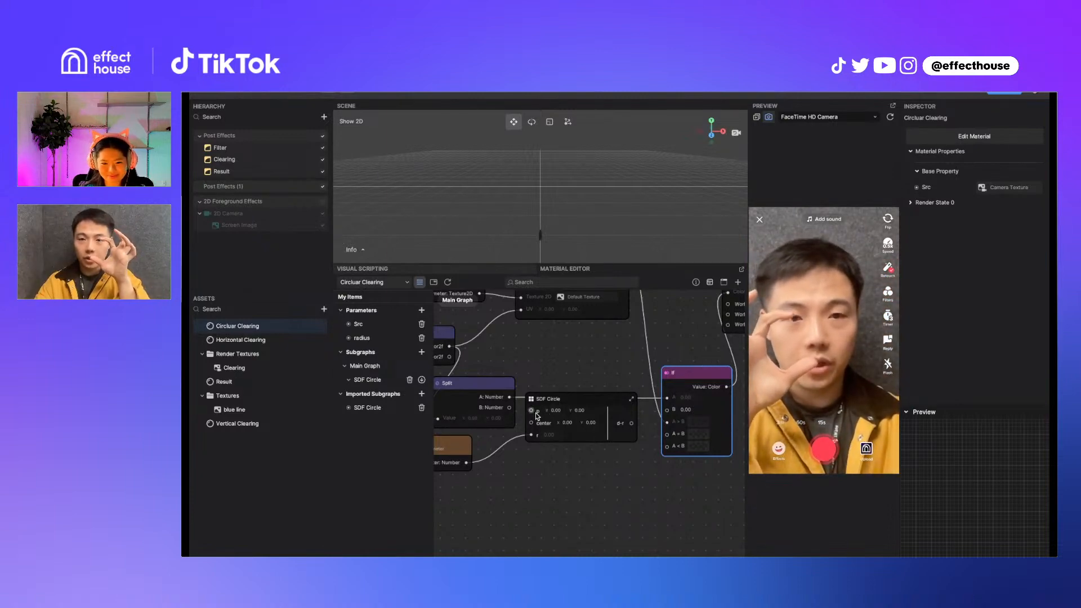
Delete the Split node and connect the Texture Coord UV0 output to the SDF Circle's p input
scroll(592, 354, down, 1)
click(476, 381)
drag(496, 369, 479, 388)
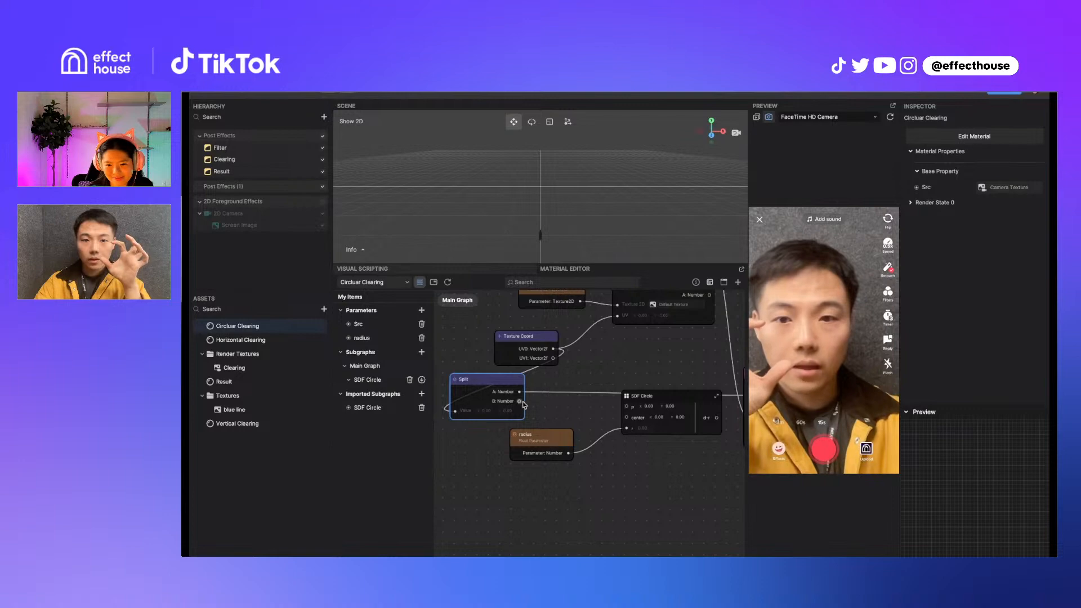
key(Delete)
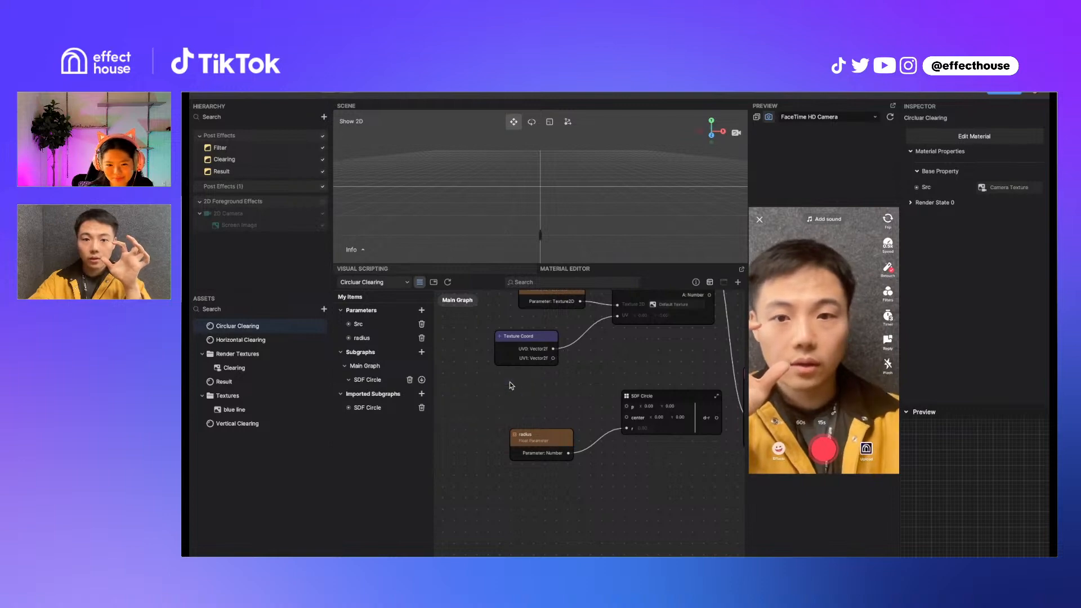
drag(554, 349, 626, 407)
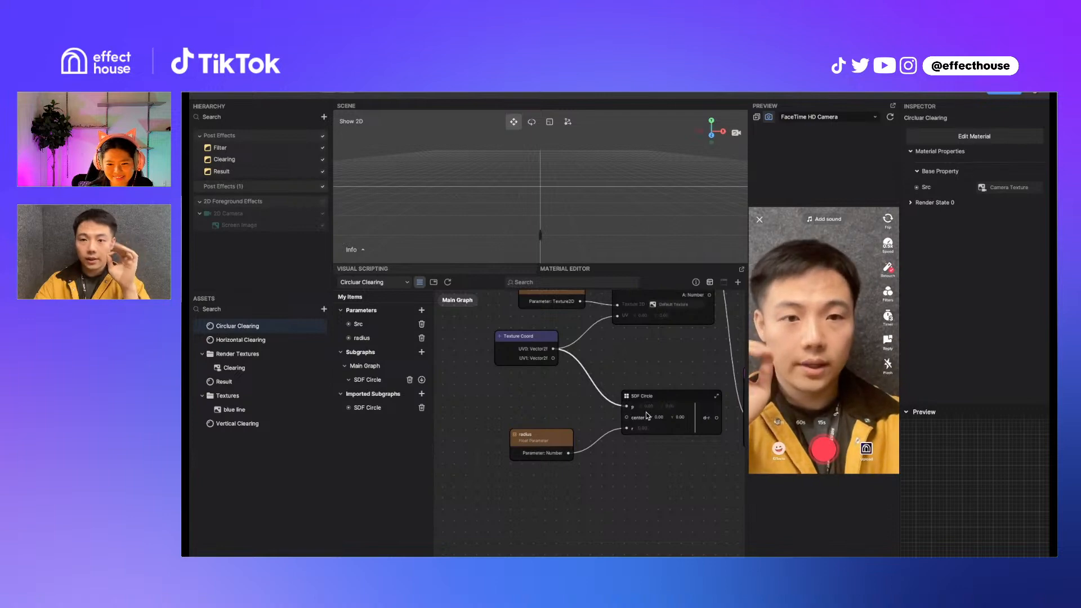
Feed the SDF Circle's center input from a new Const Vec2 node set to 0.5, 0.5, placed below Texture Coord
drag(626, 406, 526, 398)
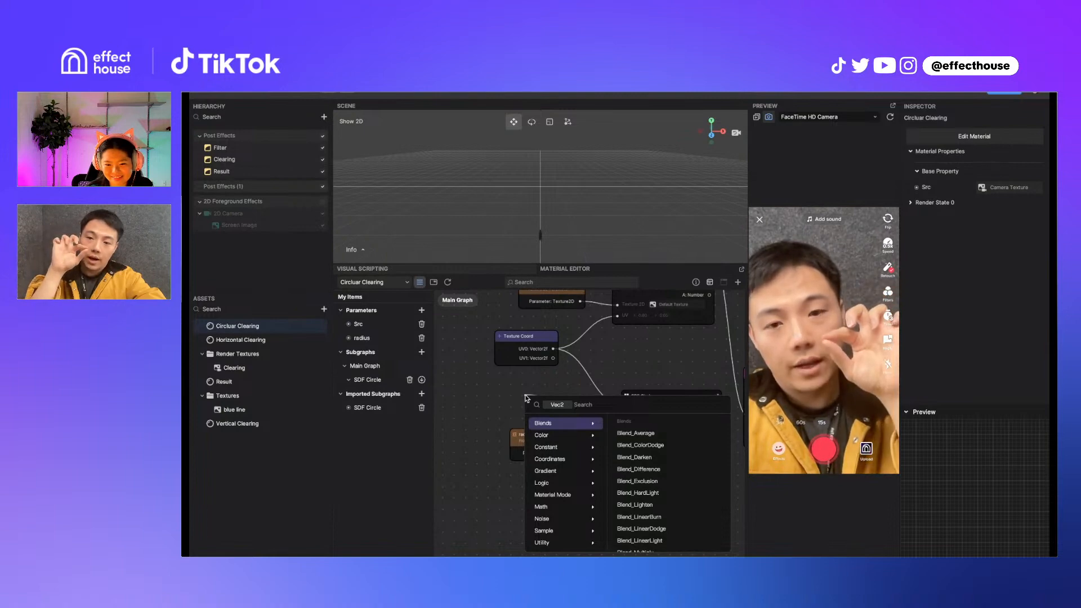
text(cons)
key(Down)
key(Down)
key(Return)
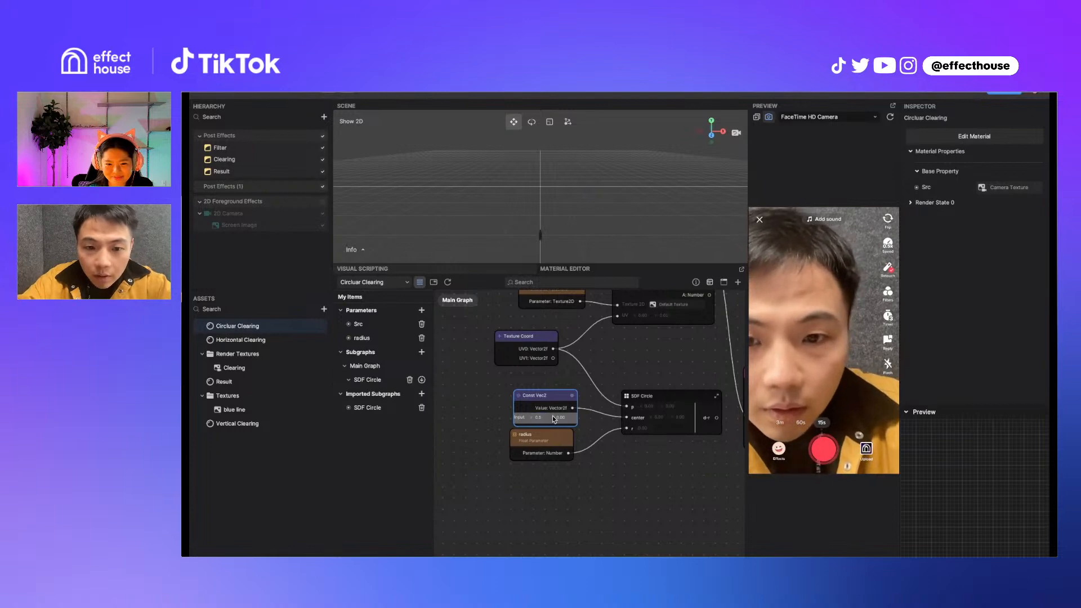
click(560, 417)
click(612, 471)
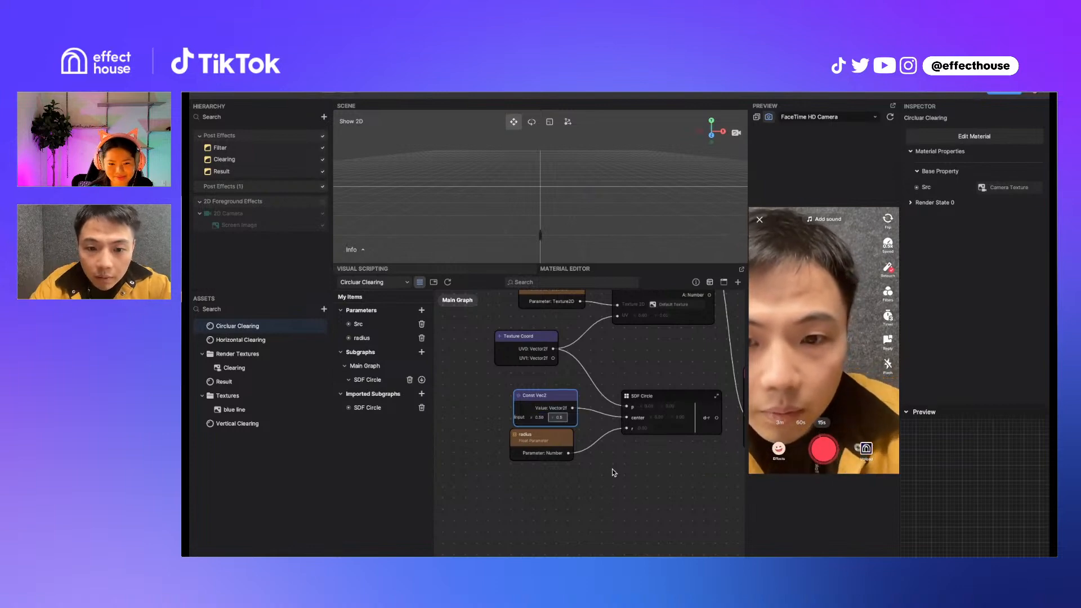
drag(554, 403, 536, 394)
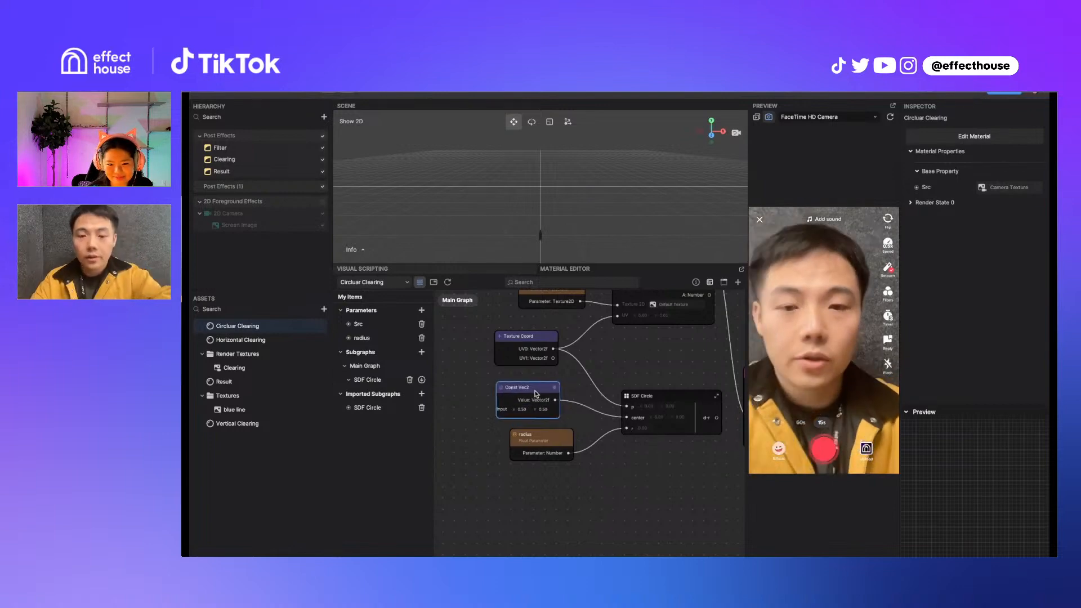
Shift the SDF Circle node slightly and connect its output to input A of the If node
drag(683, 403, 674, 397)
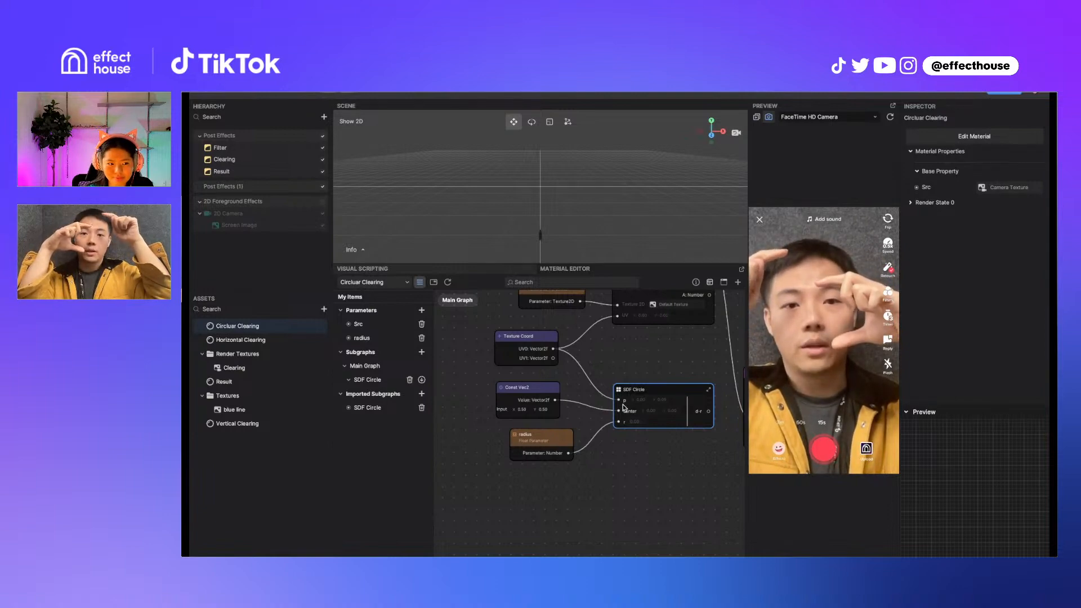
middle_drag(632, 457, 480, 442)
drag(557, 398, 596, 382)
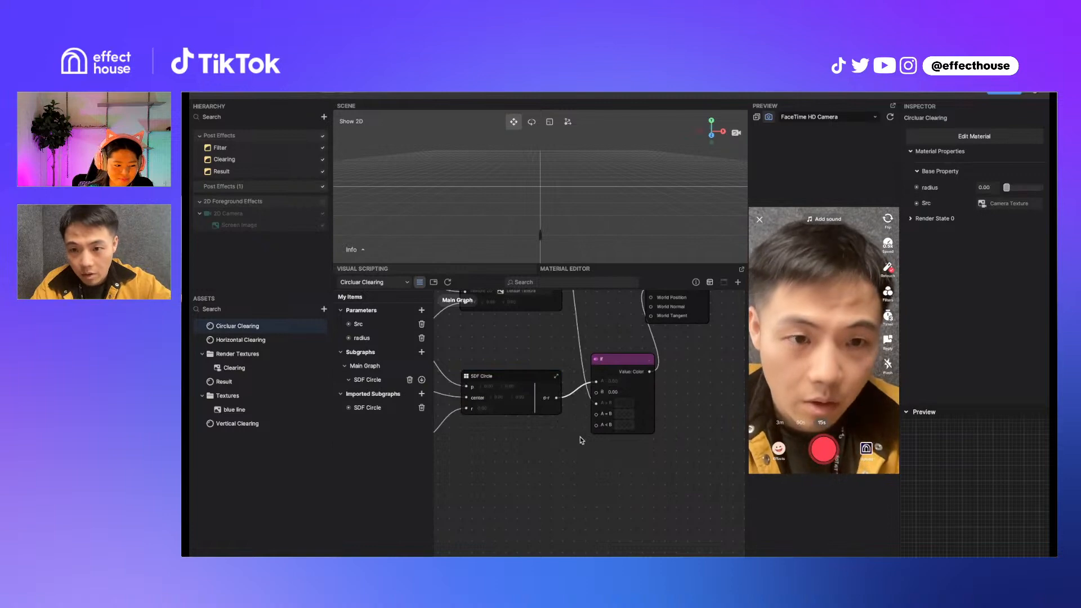
Tidy the graph layout by repositioning the Sample Texture 2D and If nodes
middle_drag(569, 454, 569, 494)
scroll(568, 494, down, 2)
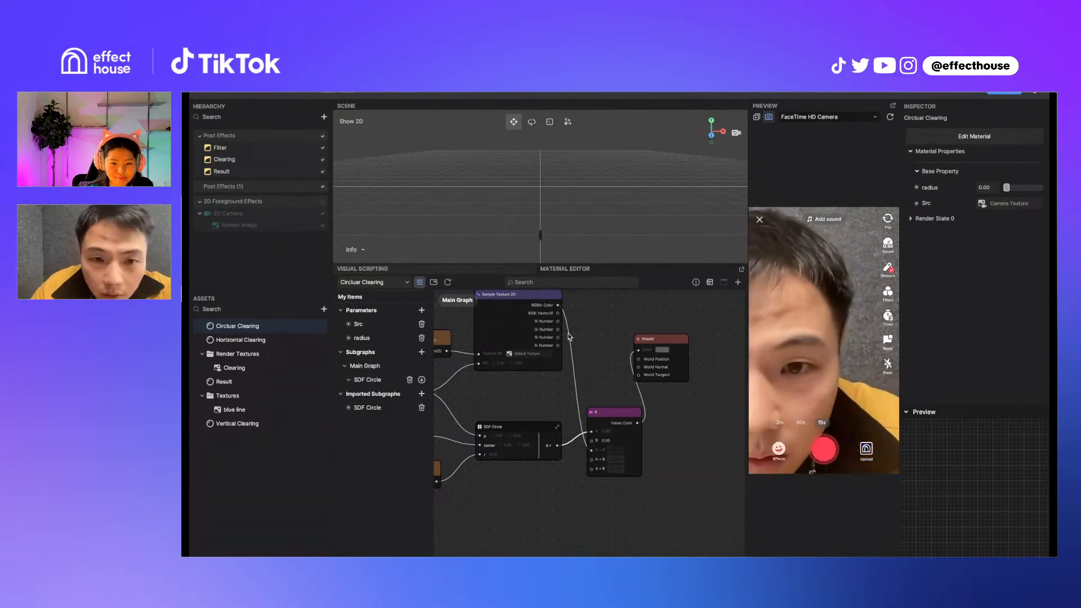
drag(538, 302, 538, 308)
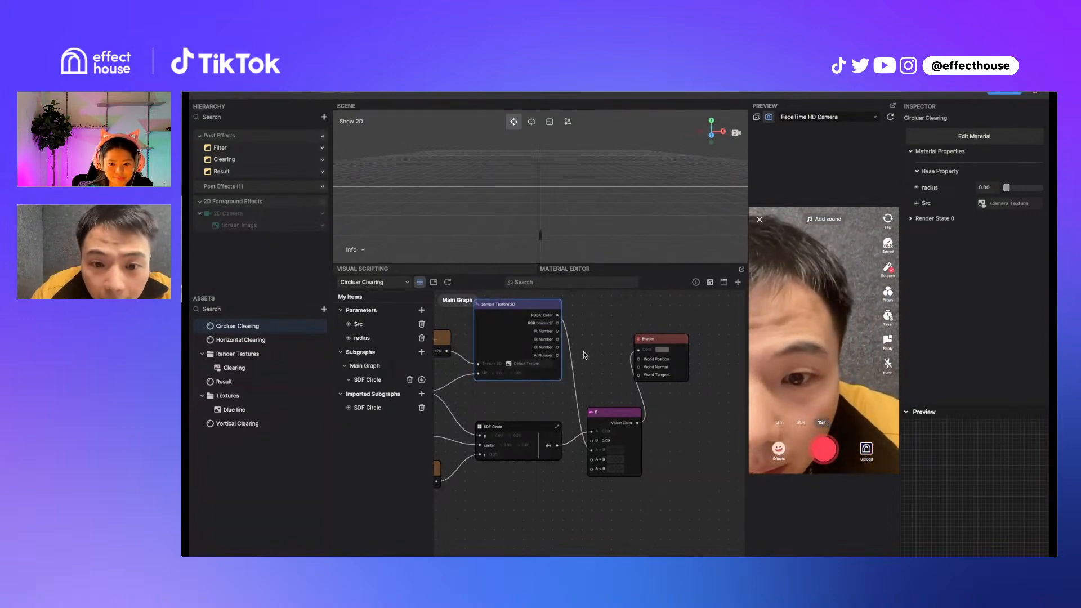
scroll(590, 363, down, 1)
middle_drag(590, 363, 647, 360)
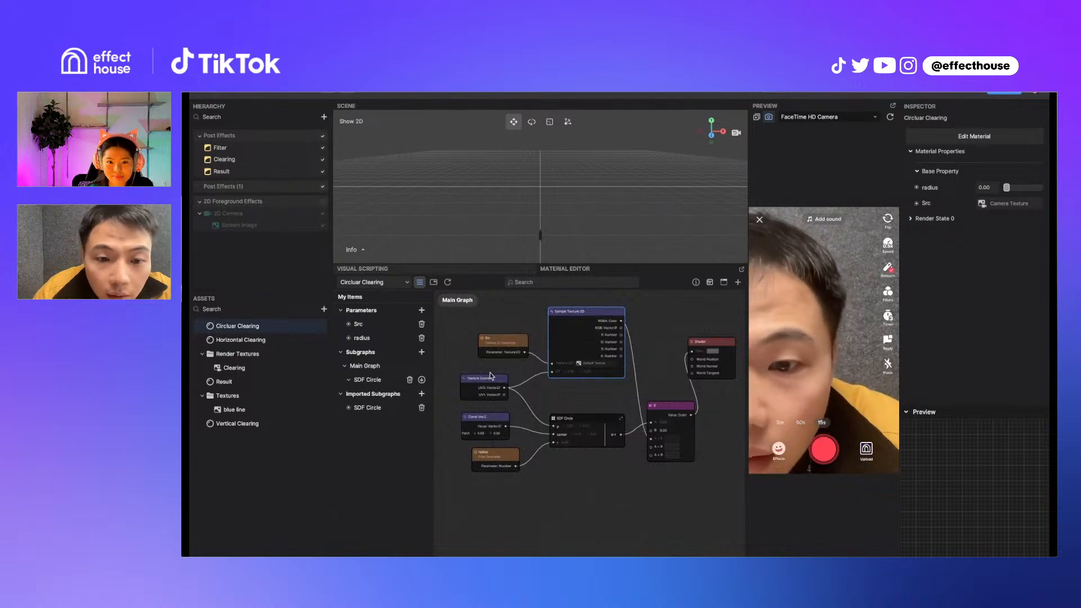
drag(668, 400, 661, 398)
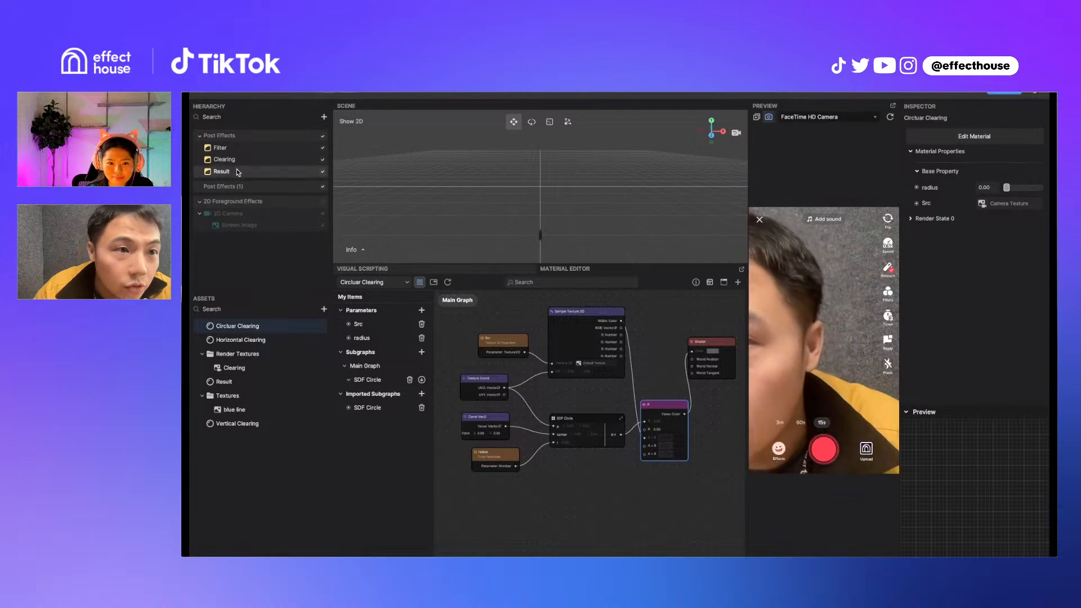
Review the Filter and Clearing post effect settings, then the radius parameter and properties of the circular clearing material
click(234, 148)
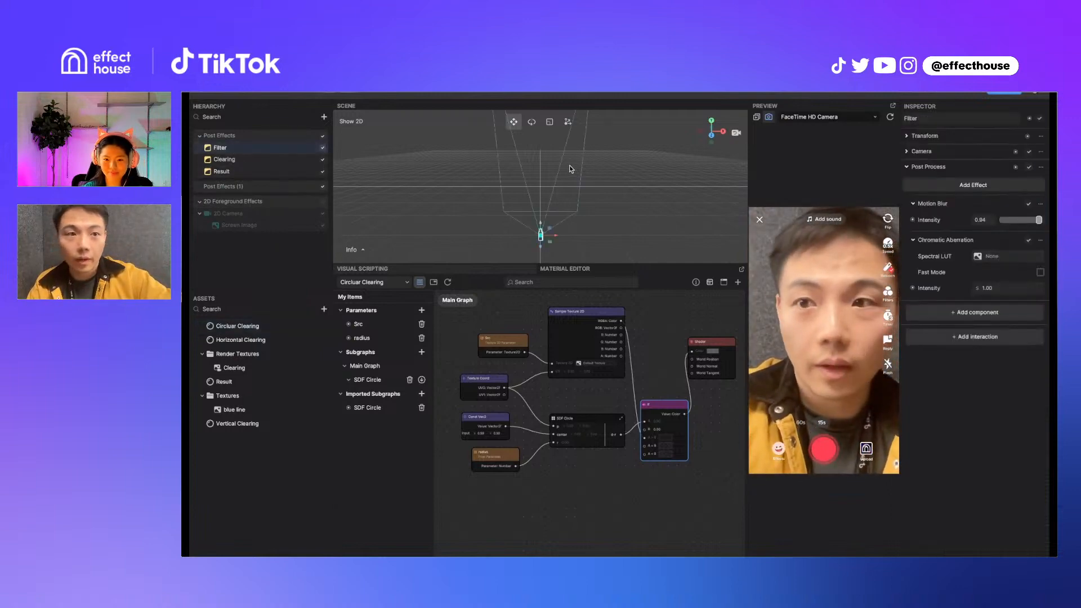
click(259, 159)
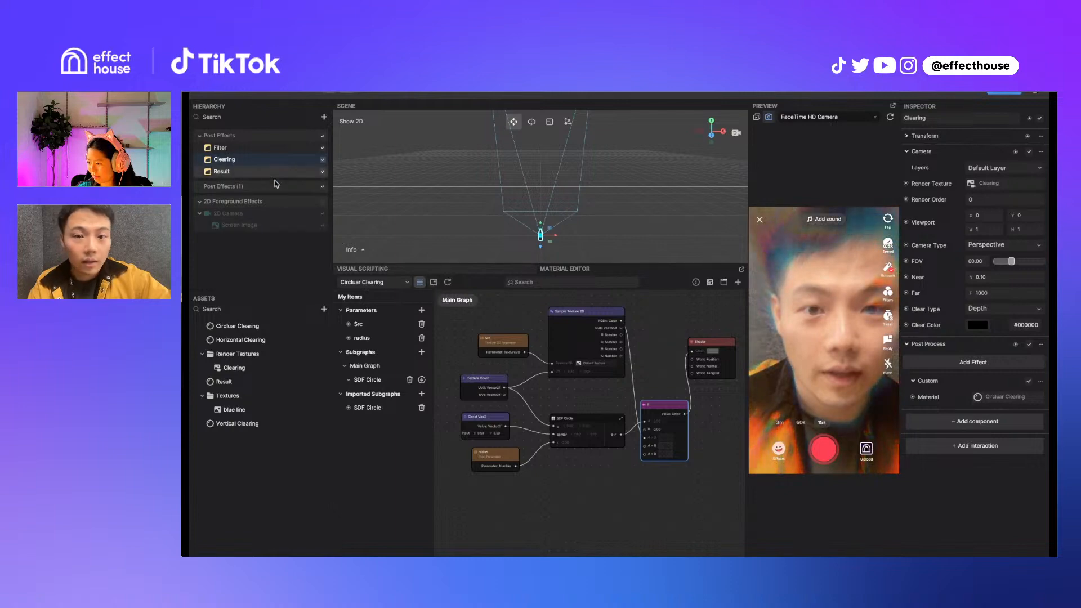
scroll(519, 325, up, 1)
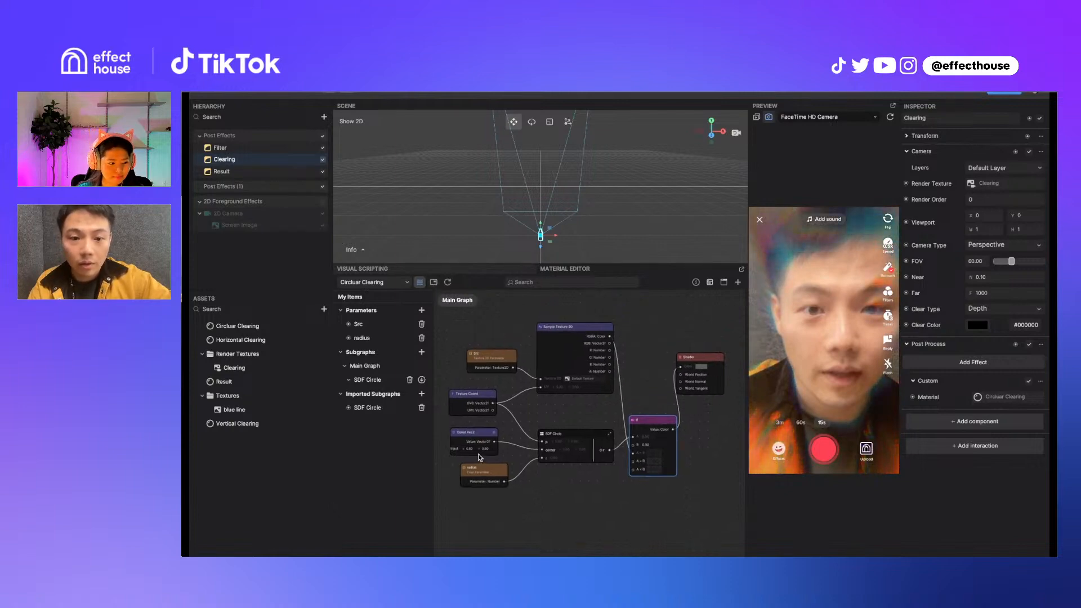
click(488, 473)
click(371, 338)
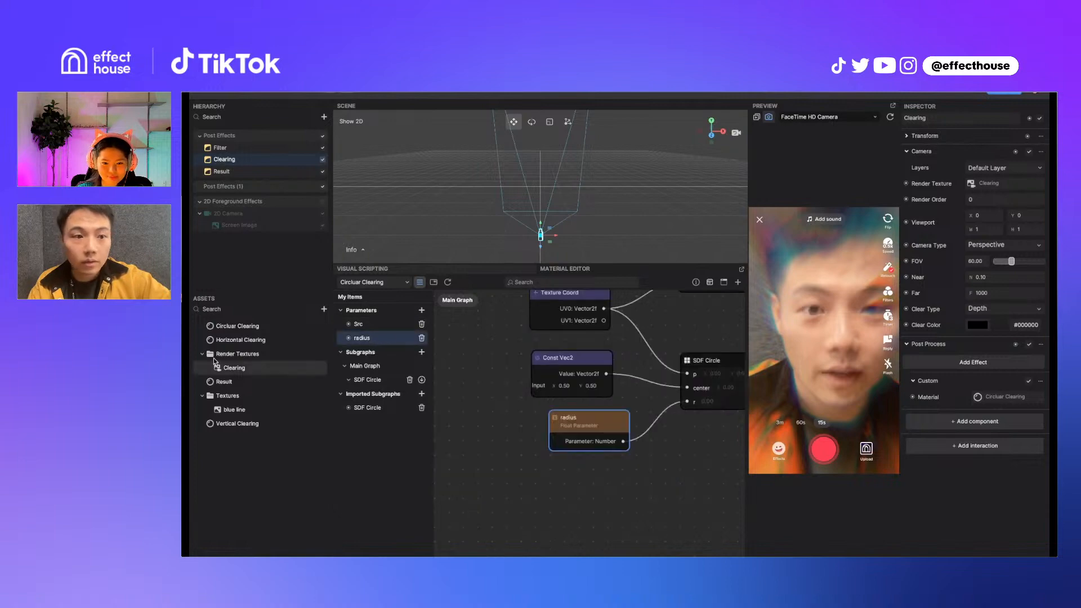
click(237, 327)
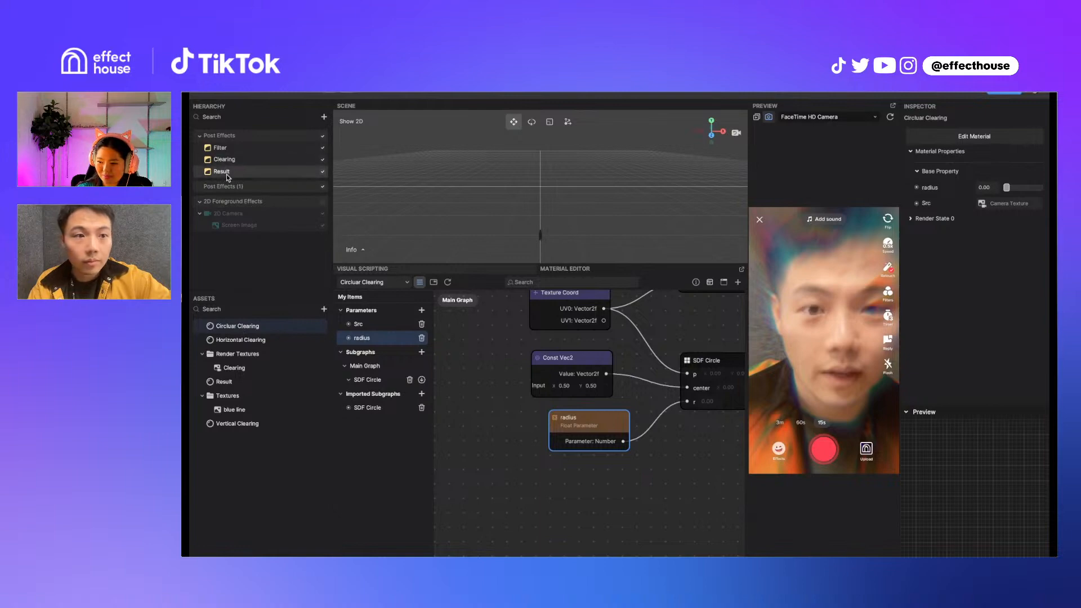
Restart the effect preview and compare the settings of the Filter, Clearing and Result post effects
click(231, 149)
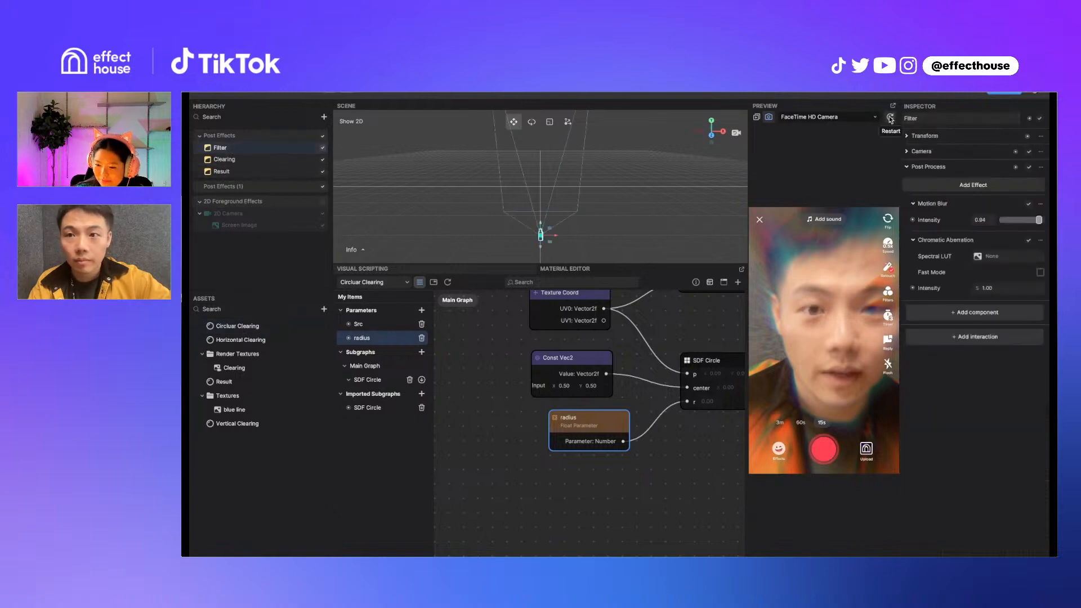
click(890, 118)
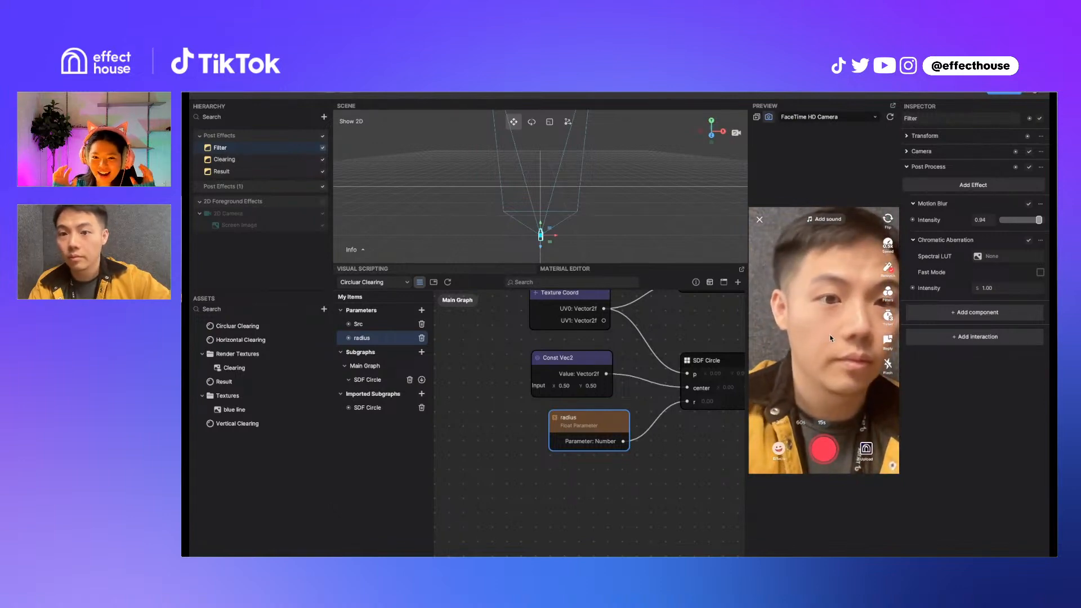
click(217, 161)
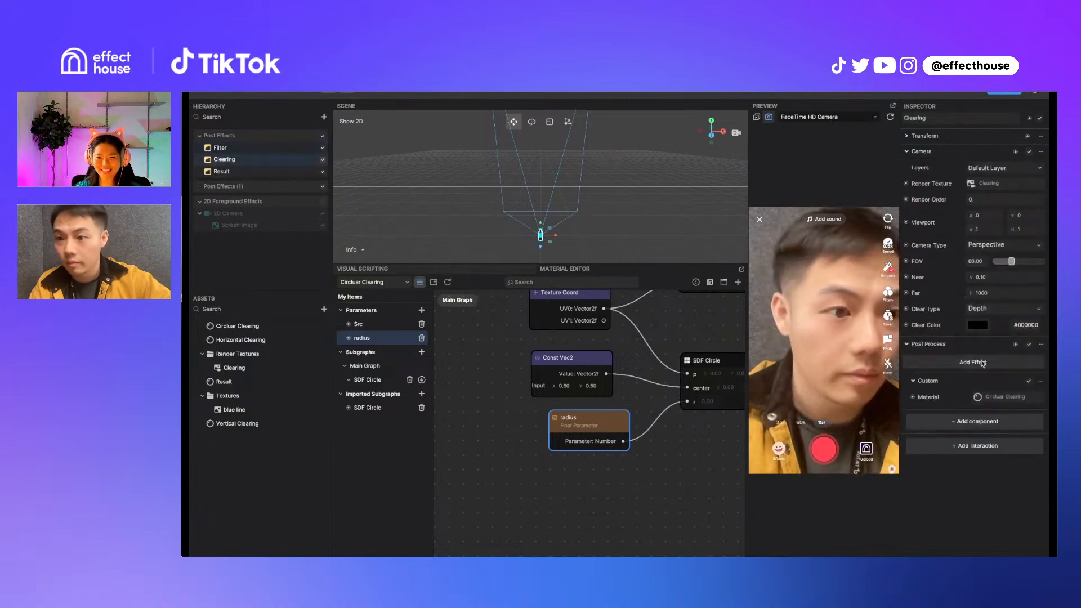
click(232, 149)
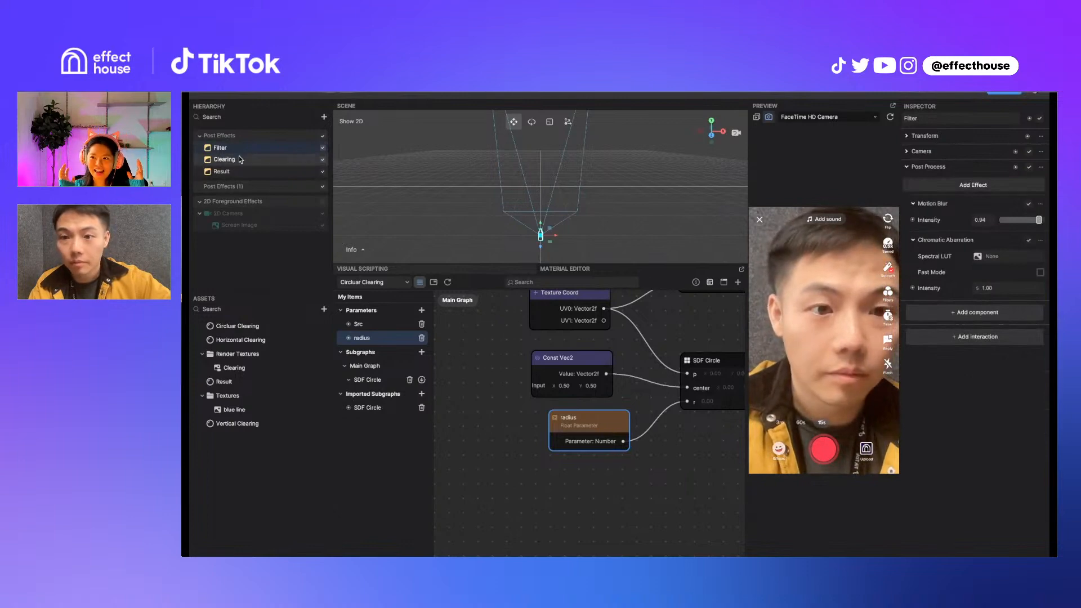
click(222, 172)
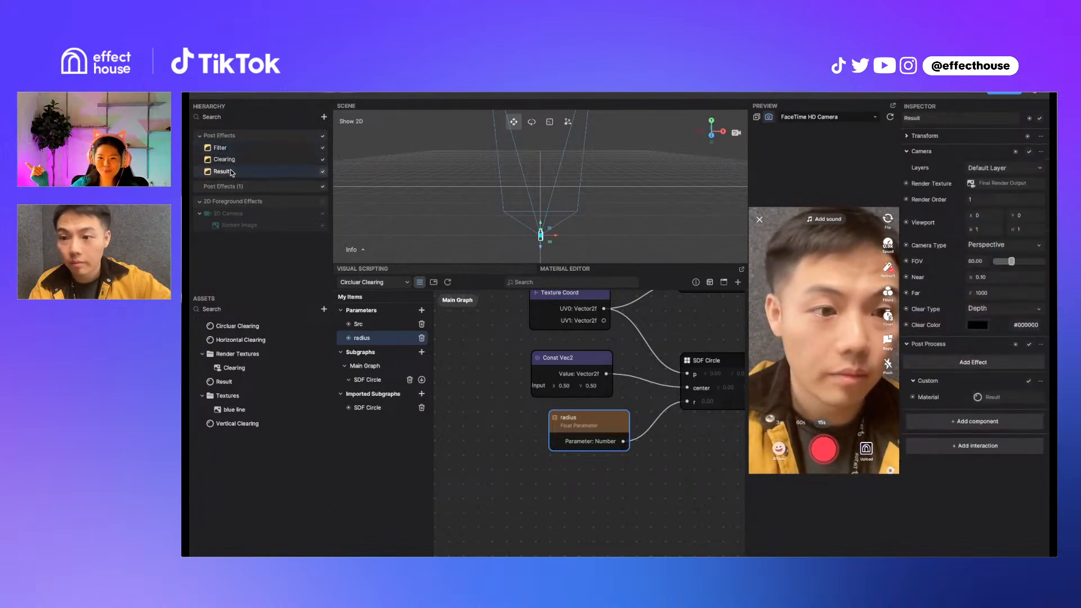
click(225, 160)
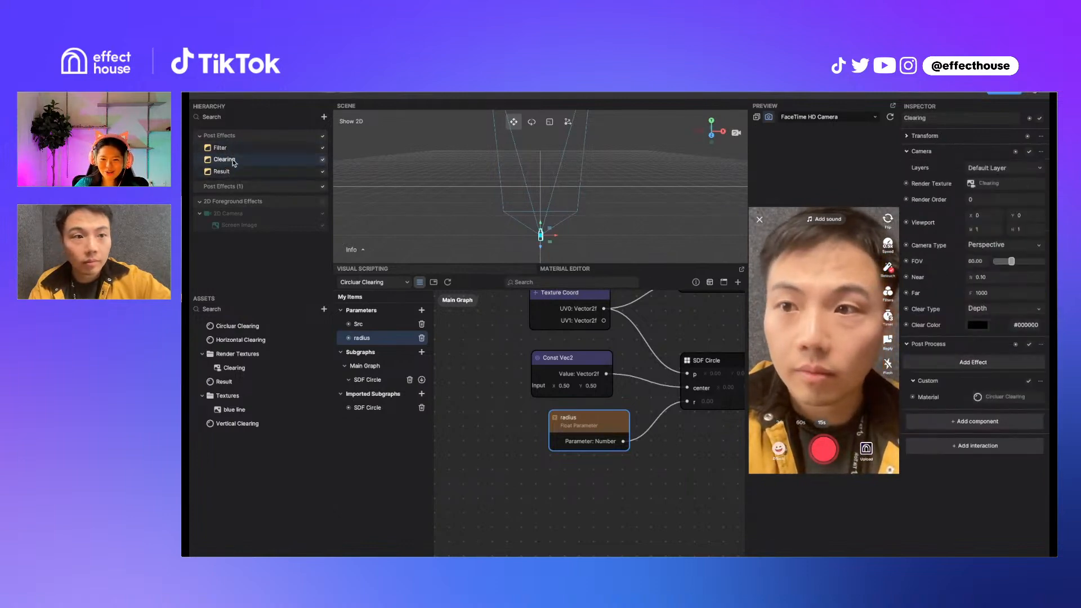
Move the Result camera from the Post Effects group into the Post Effects (1) group
click(227, 175)
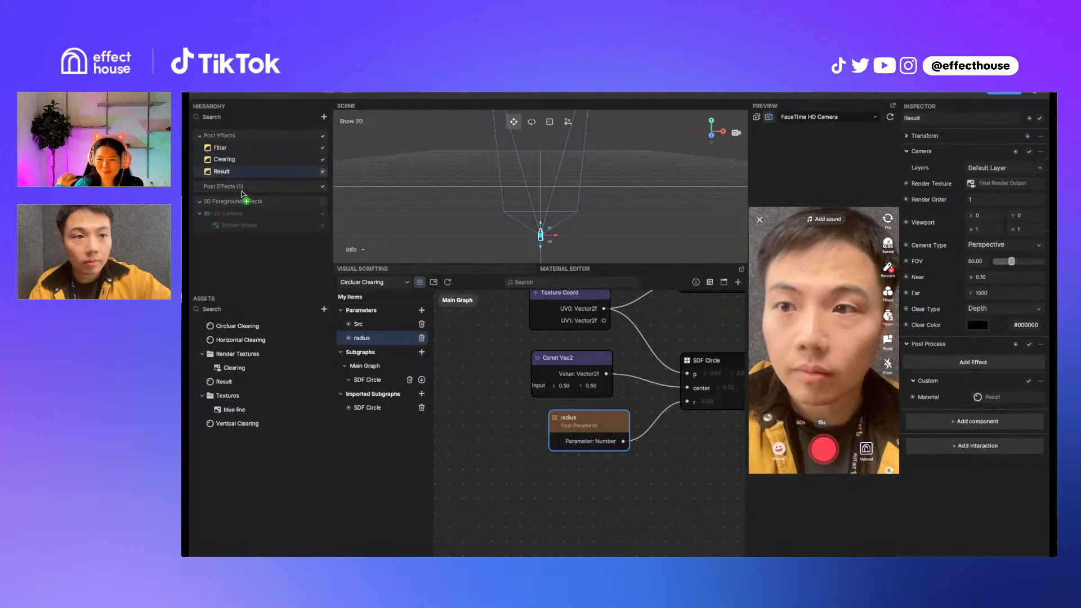
drag(243, 189, 242, 187)
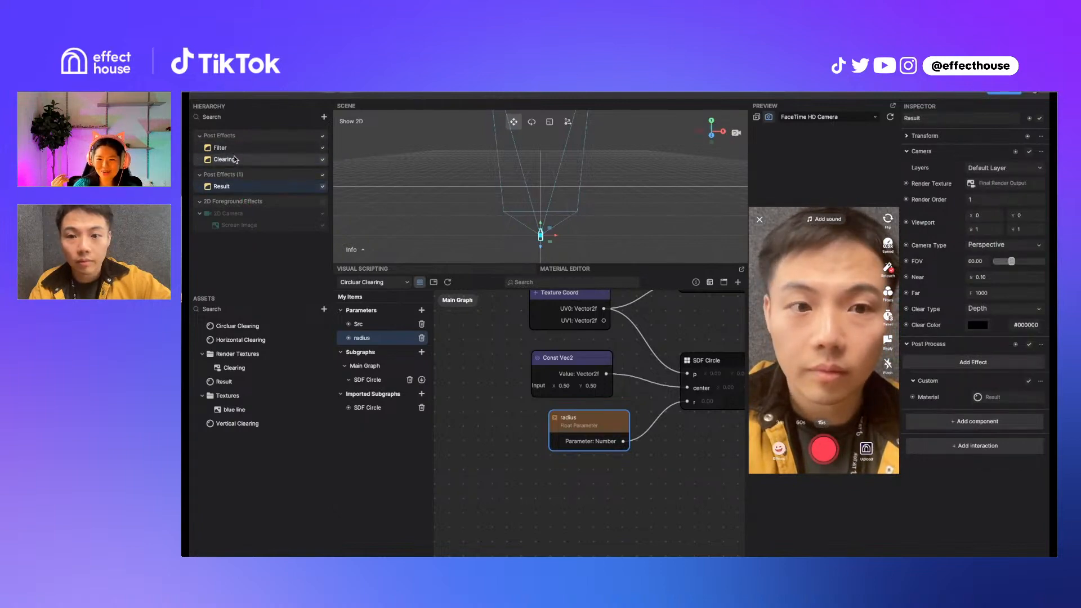
scroll(514, 445, down, 3)
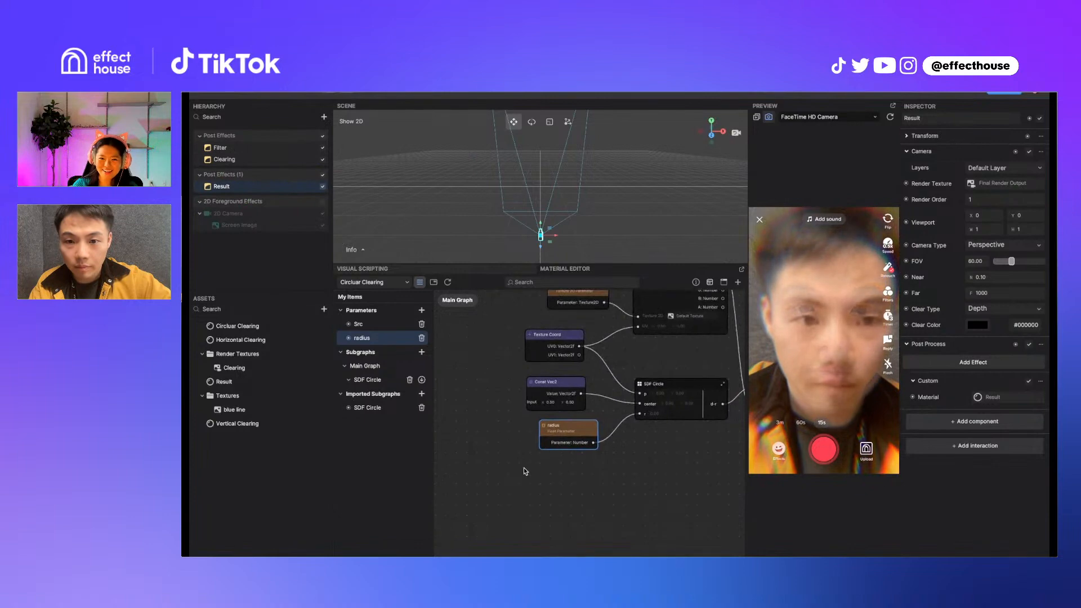
Tidy the circular clearing graph by repositioning the If, Shader, SDF Circle and radius nodes
scroll(533, 481, down, 3)
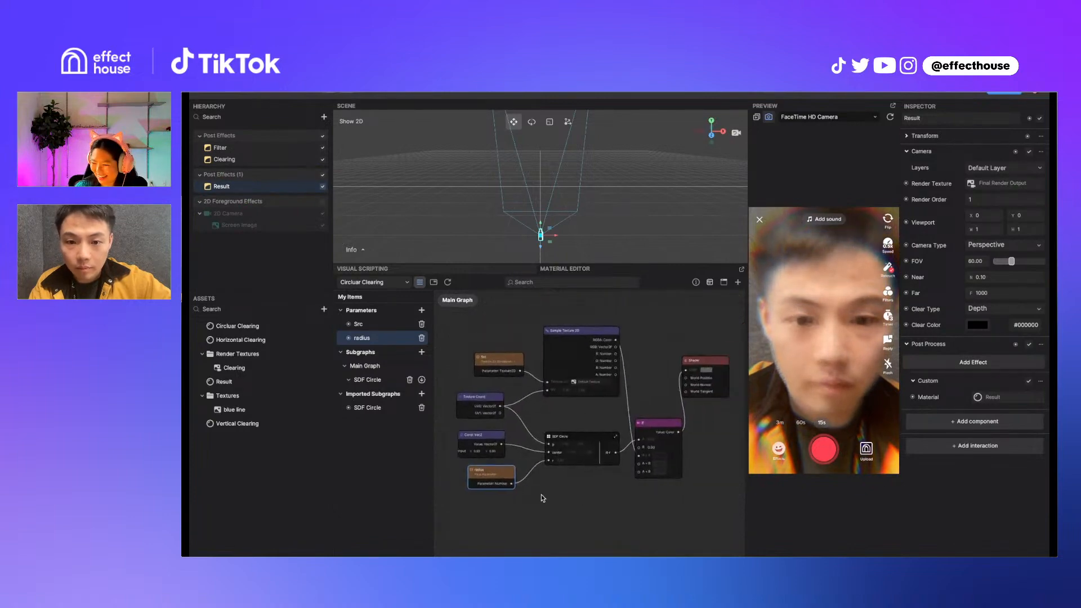
middle_drag(542, 495, 531, 494)
drag(695, 362, 723, 362)
drag(652, 423, 658, 366)
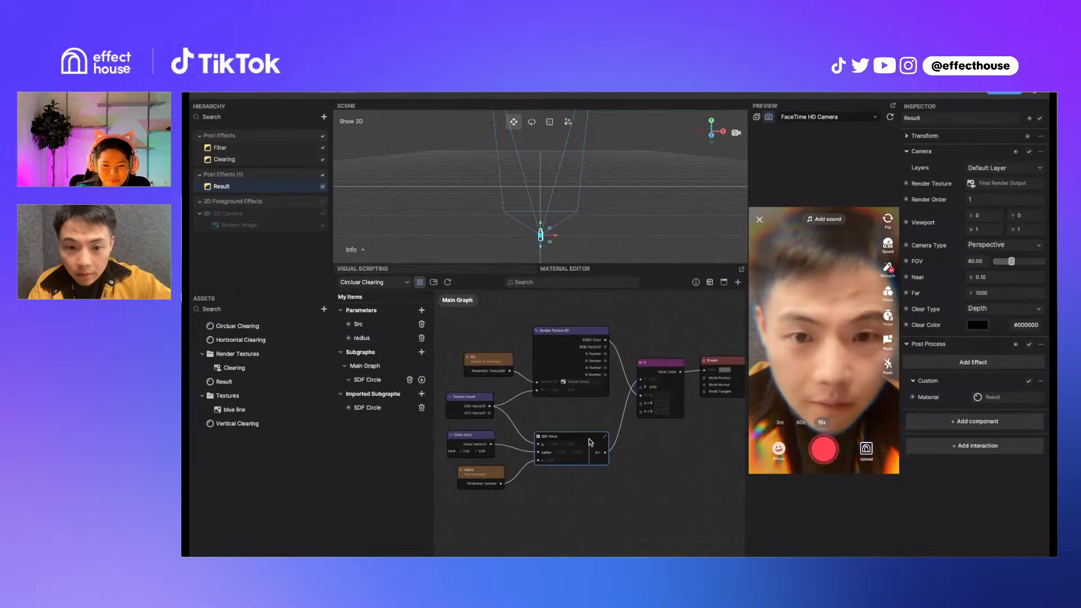
drag(589, 442, 590, 421)
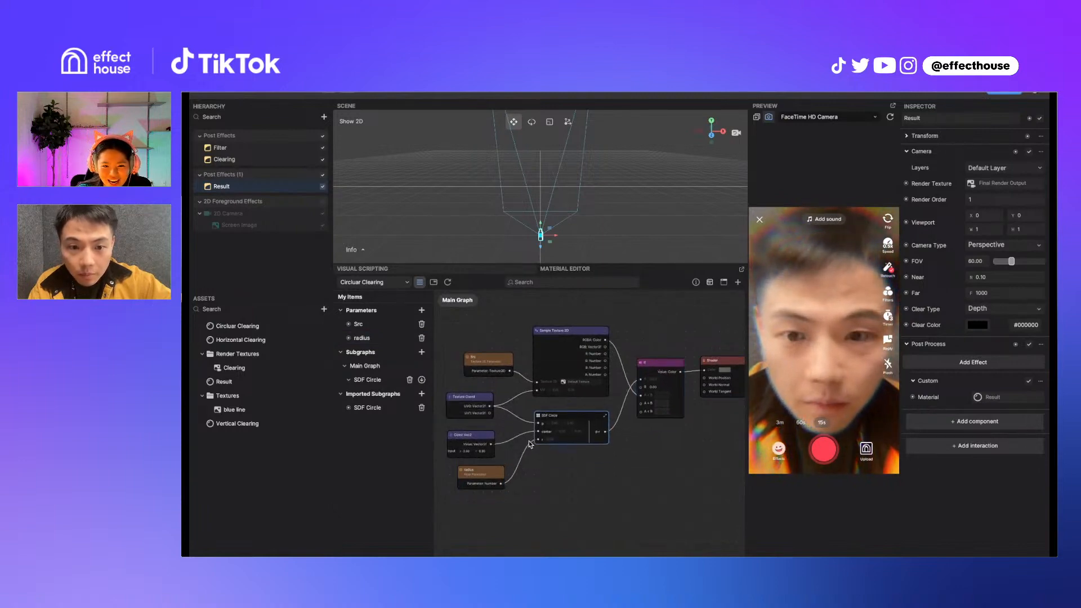
drag(498, 472, 485, 474)
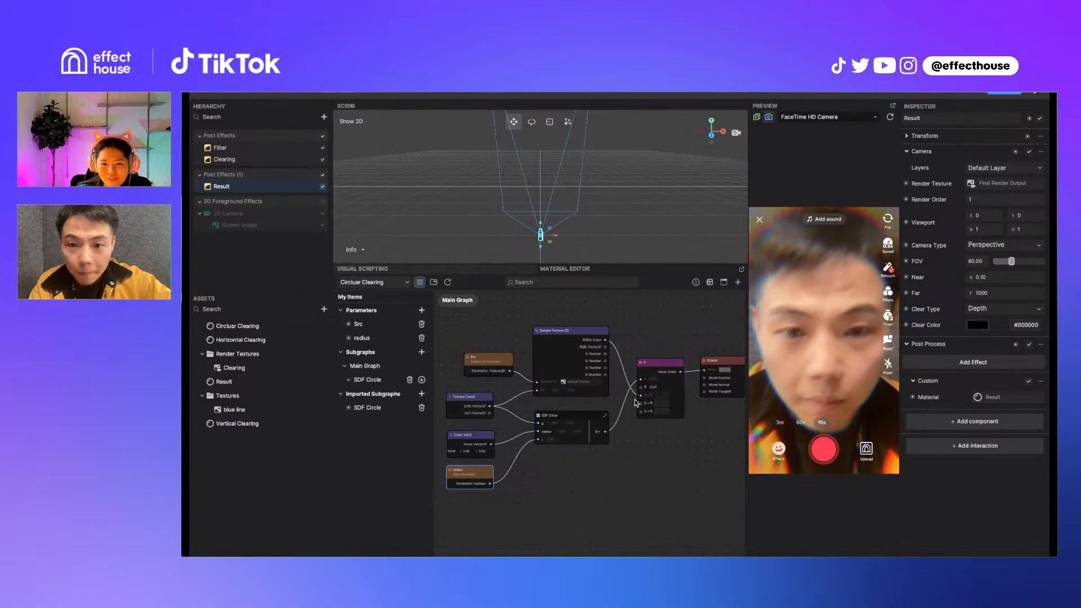
click(660, 374)
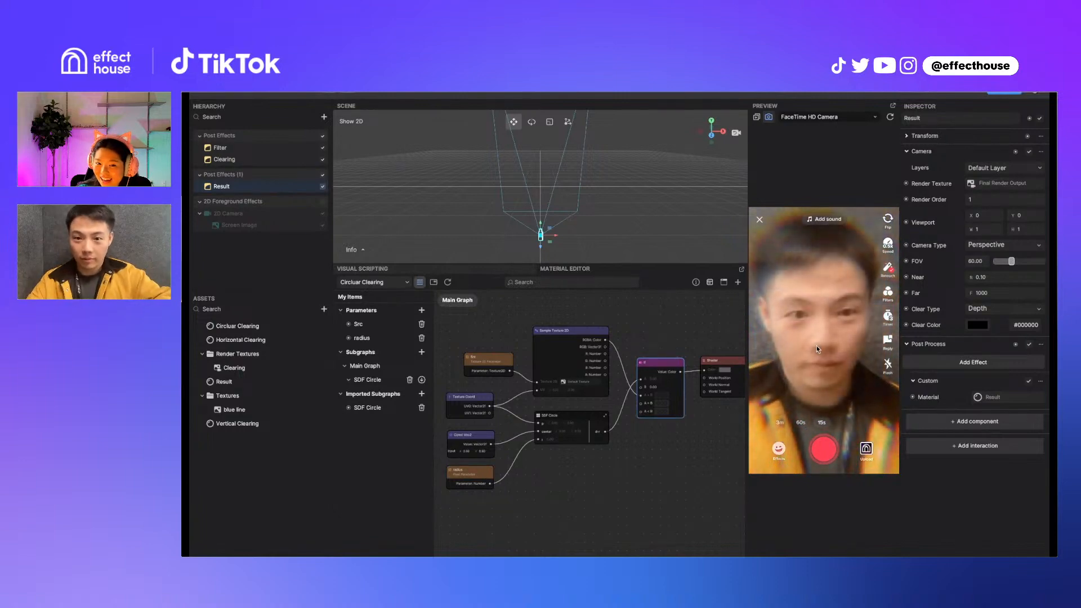
drag(664, 369, 656, 367)
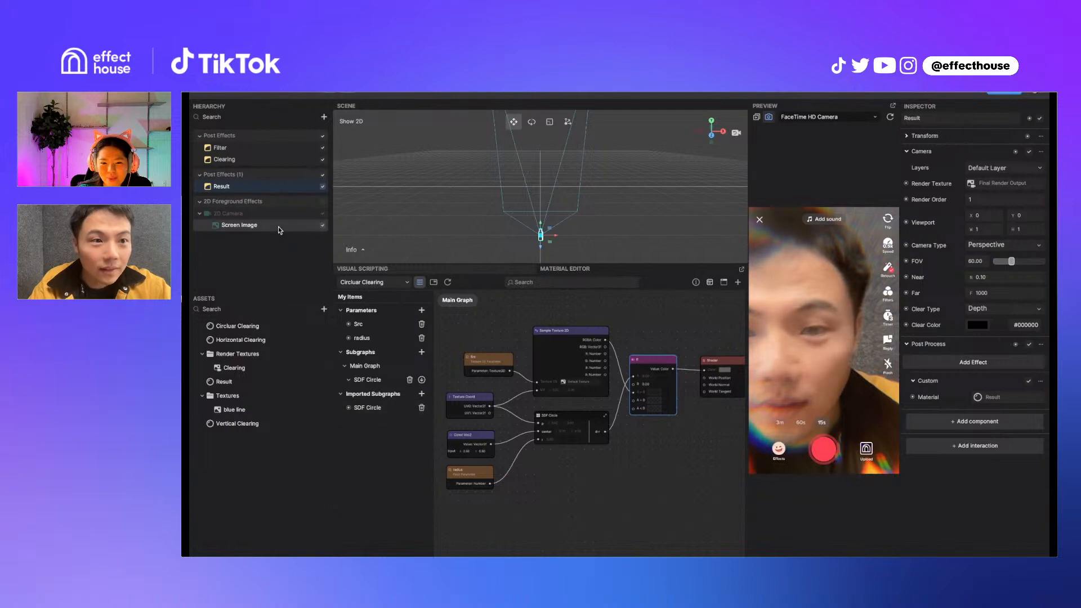
Add a Set radius node for the Circluar Clearing material after the X ratio node in the visual script, fed by the number transition's Current Number
click(267, 160)
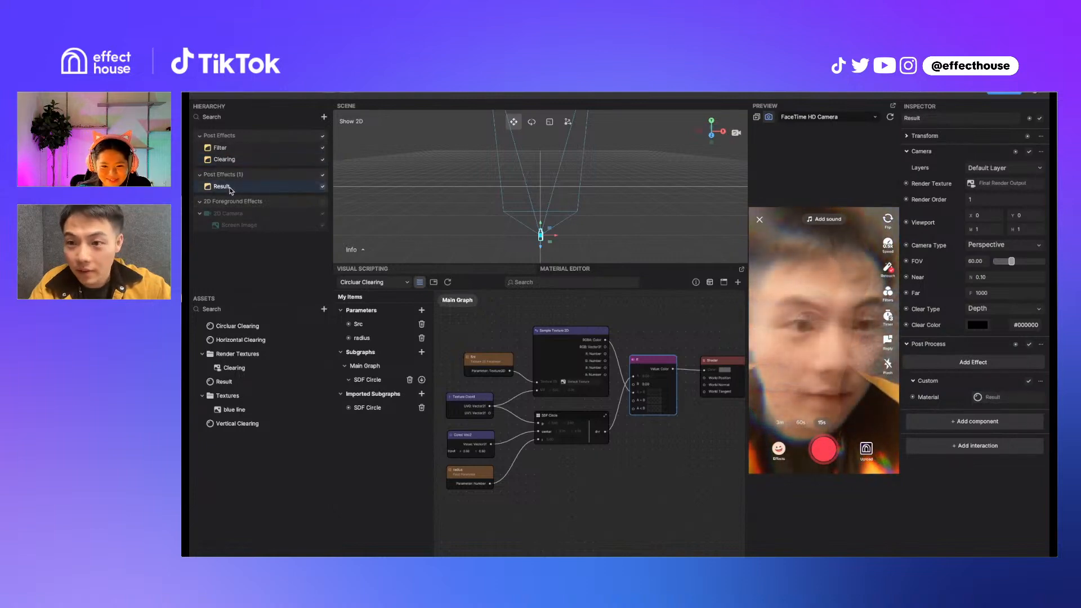
click(225, 160)
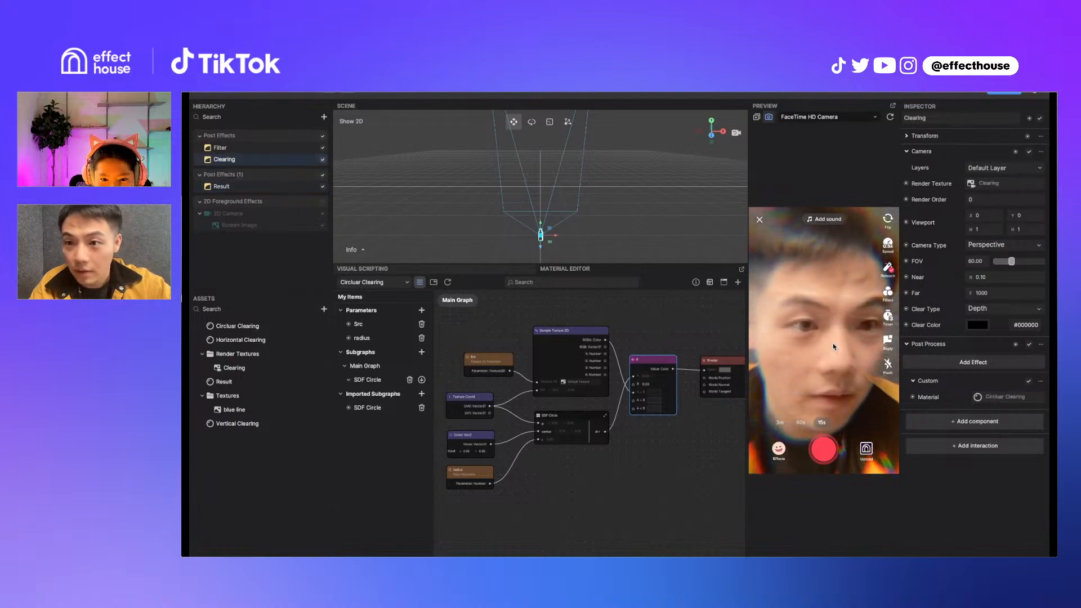
click(485, 271)
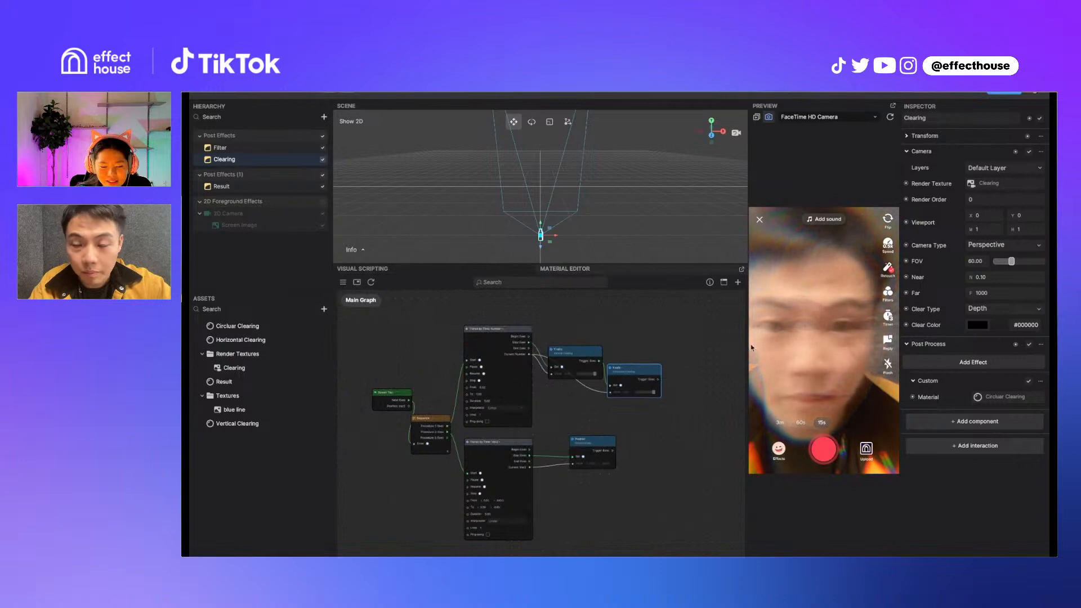
click(248, 326)
click(917, 187)
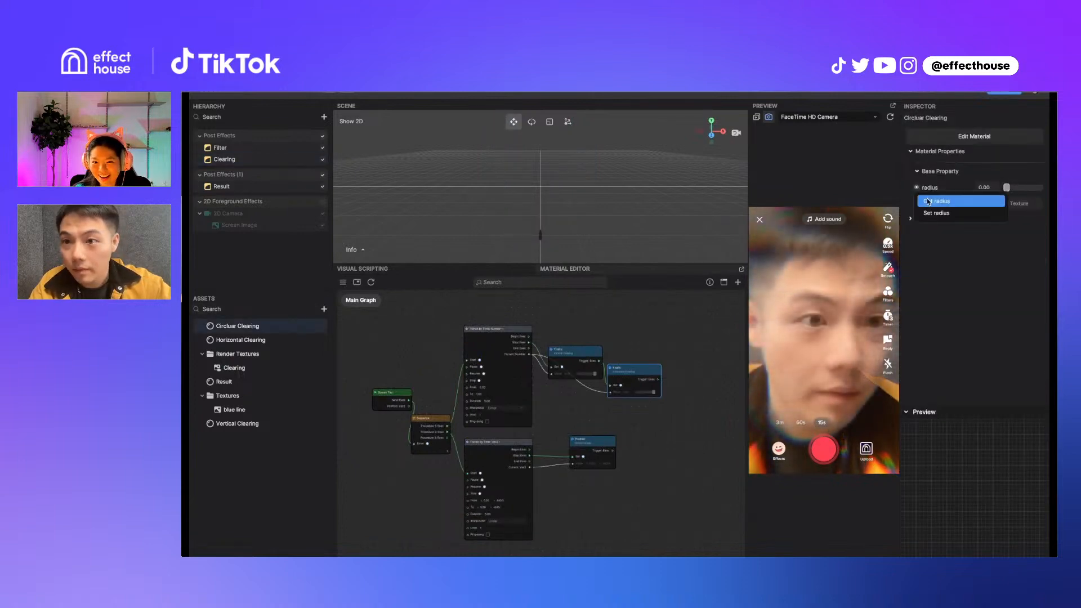
drag(936, 213, 530, 354)
drag(708, 393, 698, 393)
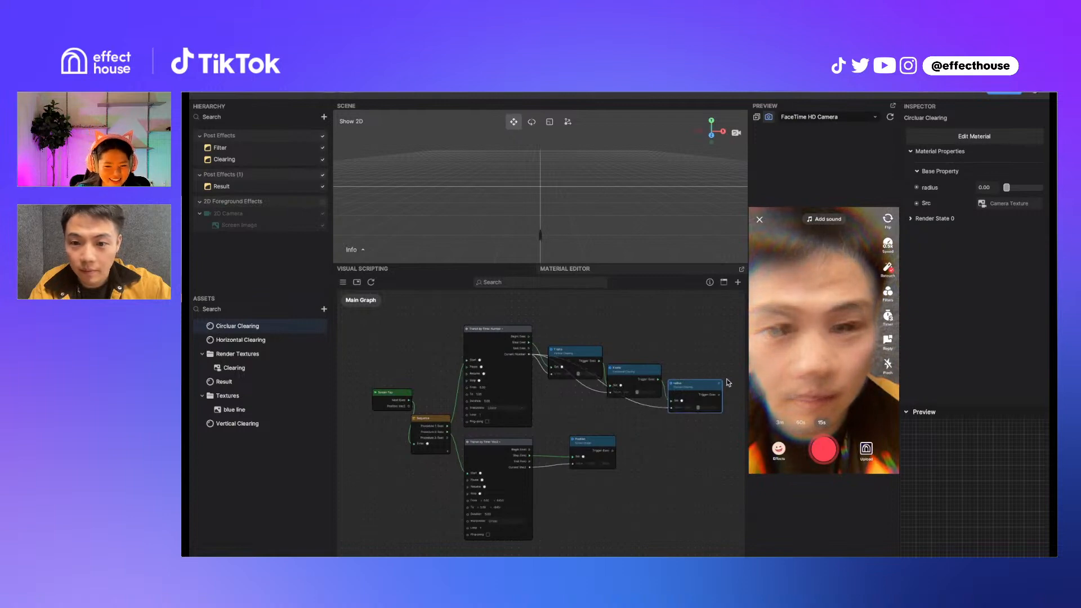
Disable the Filter post effect and trigger the clearing in the preview to test the circle
click(802, 347)
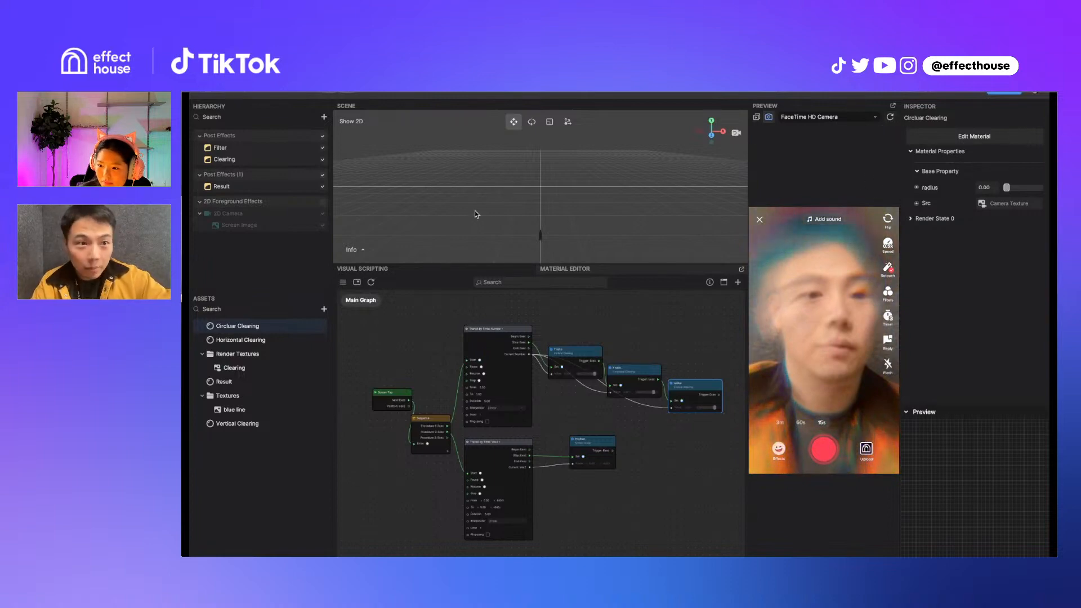
click(322, 148)
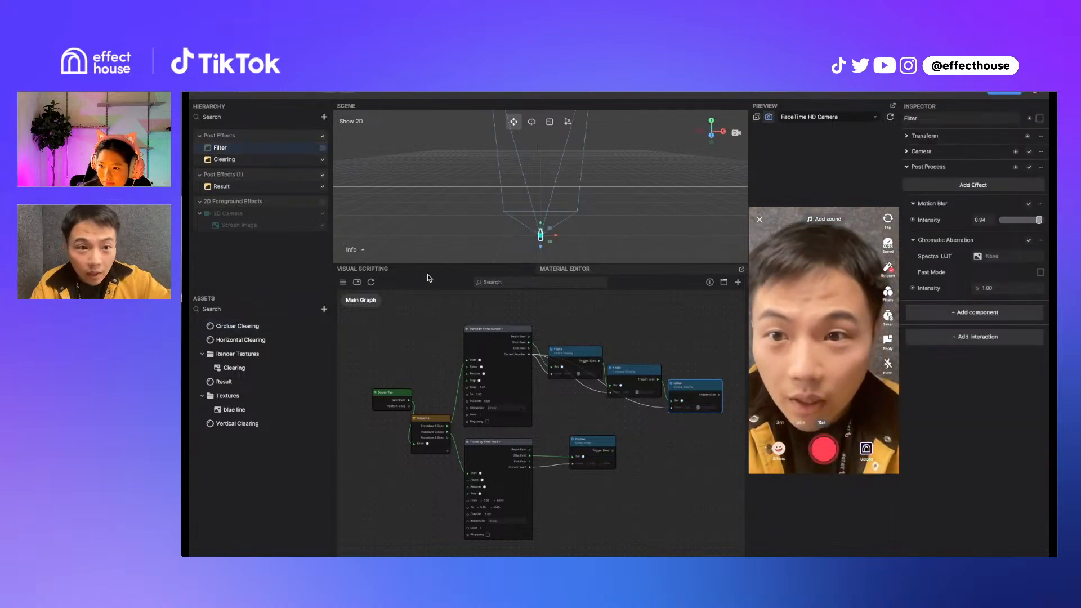
scroll(480, 455, up, 3)
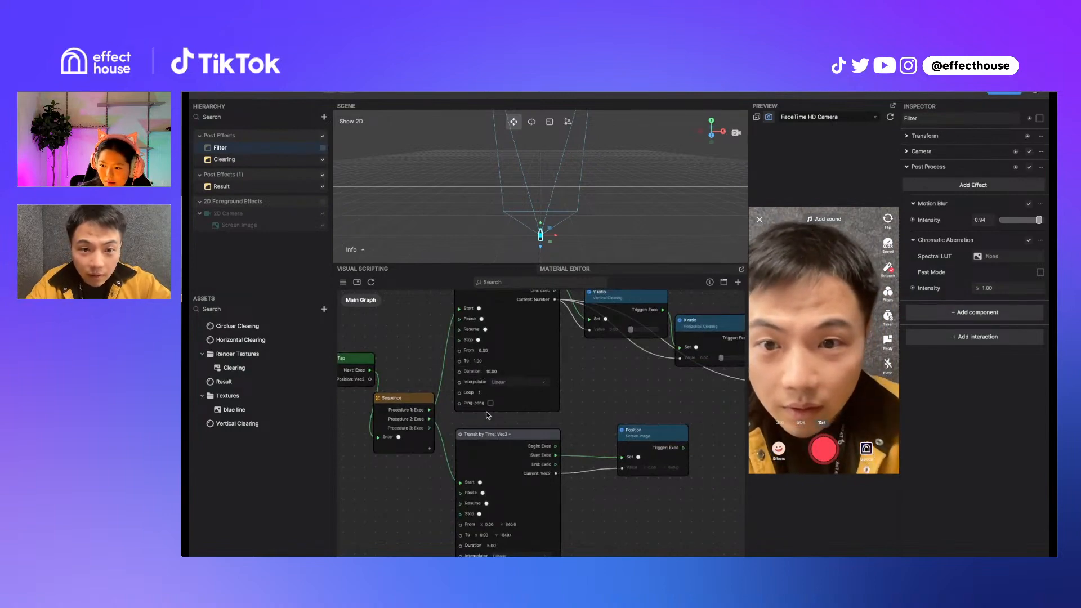
scroll(485, 409, down, 2)
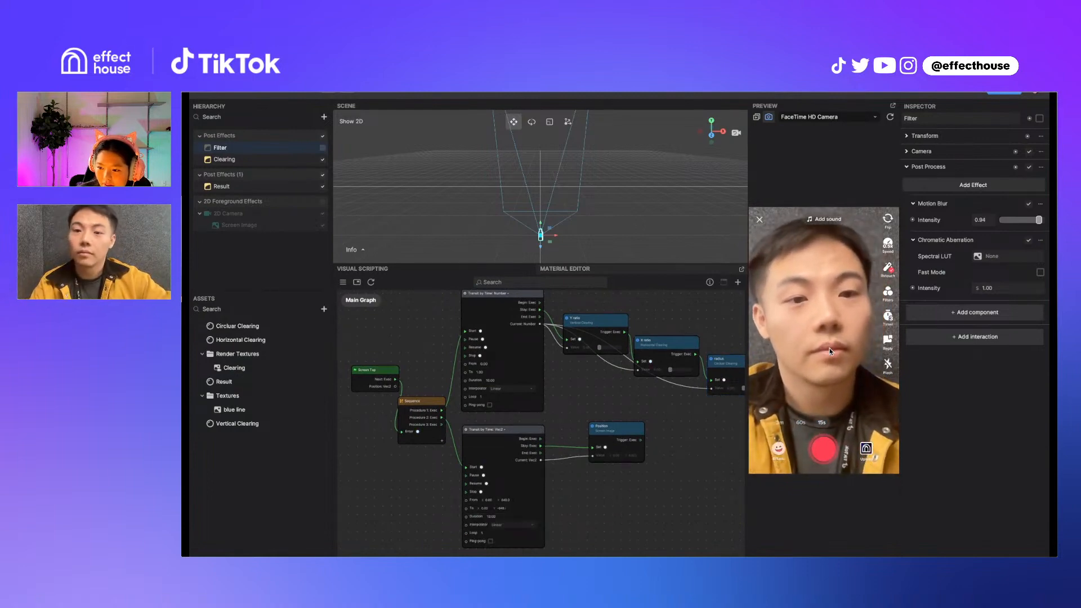
click(806, 350)
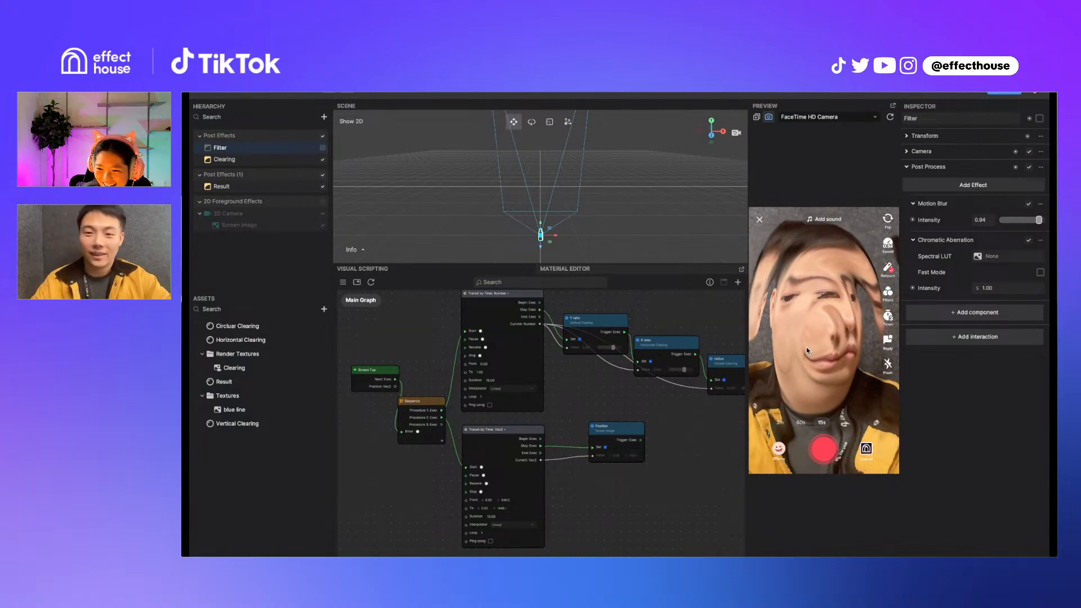
Add a Split node to the Texture Coord UV0 output in the Circluar Clearing material graph
click(576, 270)
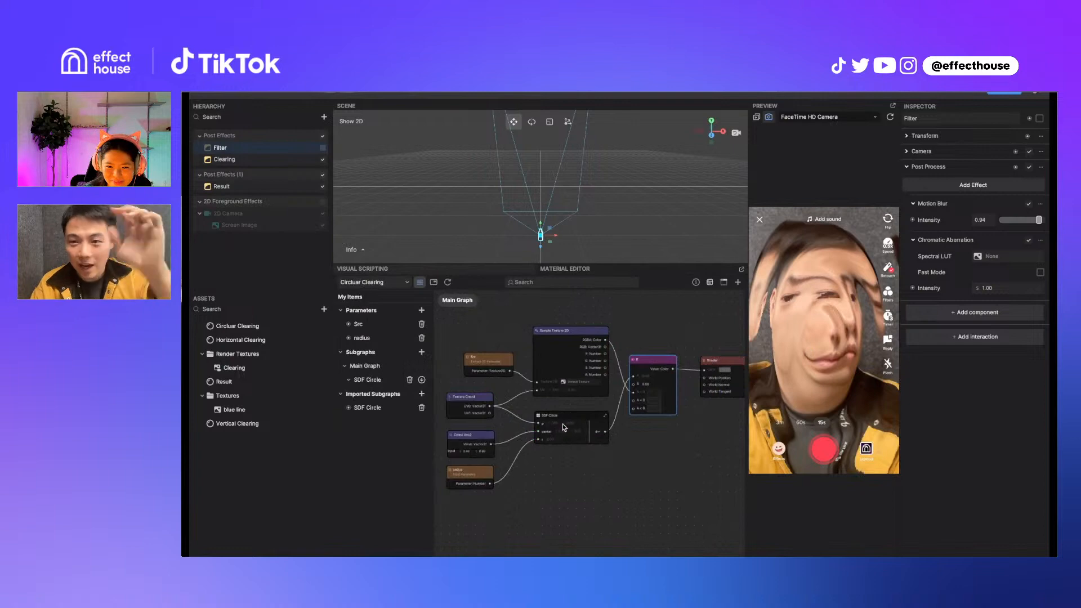
middle_drag(507, 428, 571, 430)
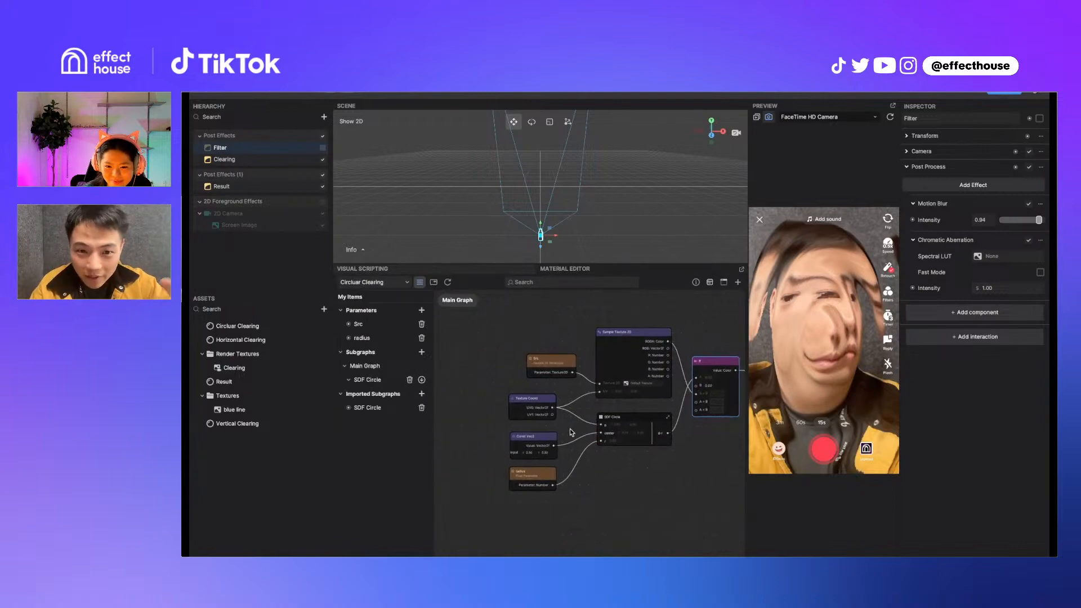
scroll(571, 432, up, 2)
drag(536, 393, 507, 402)
text(spli)
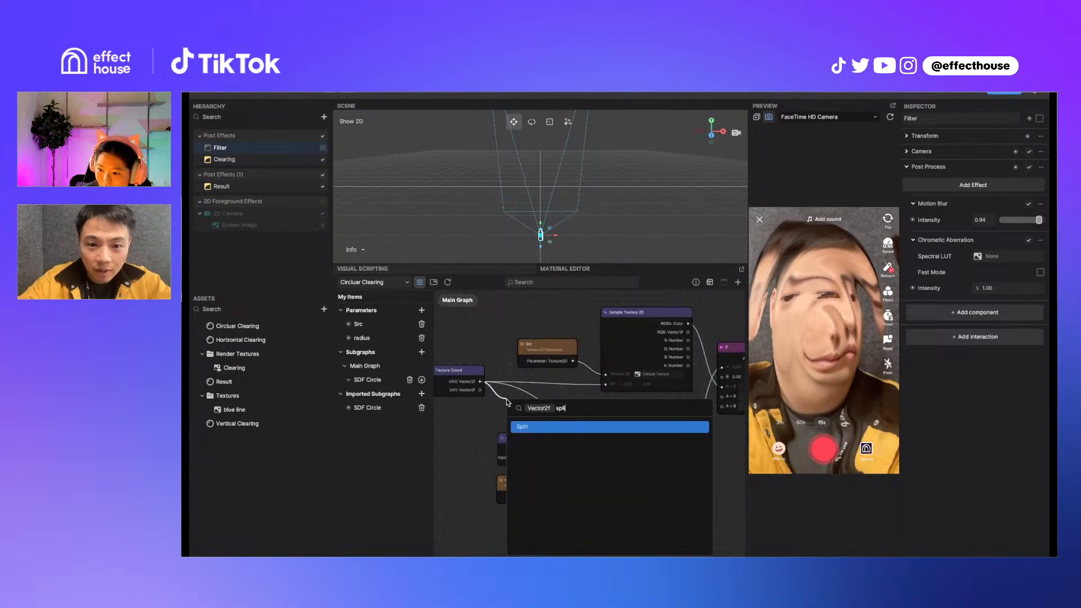
key(Return)
drag(507, 445, 414, 453)
Split the Const Vec2 centre value into its components and move the radius node out of the way
middle_drag(485, 457, 550, 429)
drag(589, 456, 577, 474)
drag(521, 430, 554, 458)
text(split)
key(Return)
drag(595, 462, 589, 421)
drag(582, 468, 584, 506)
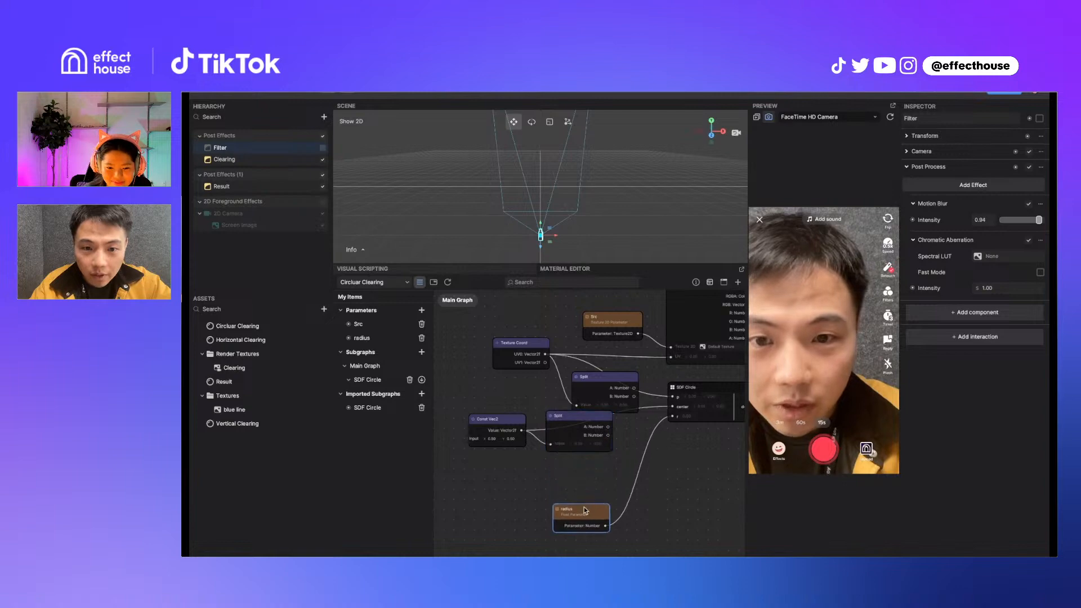
Multiply the B component of the split Const Vec2 by a Const Float of 1.778
drag(595, 460, 617, 461)
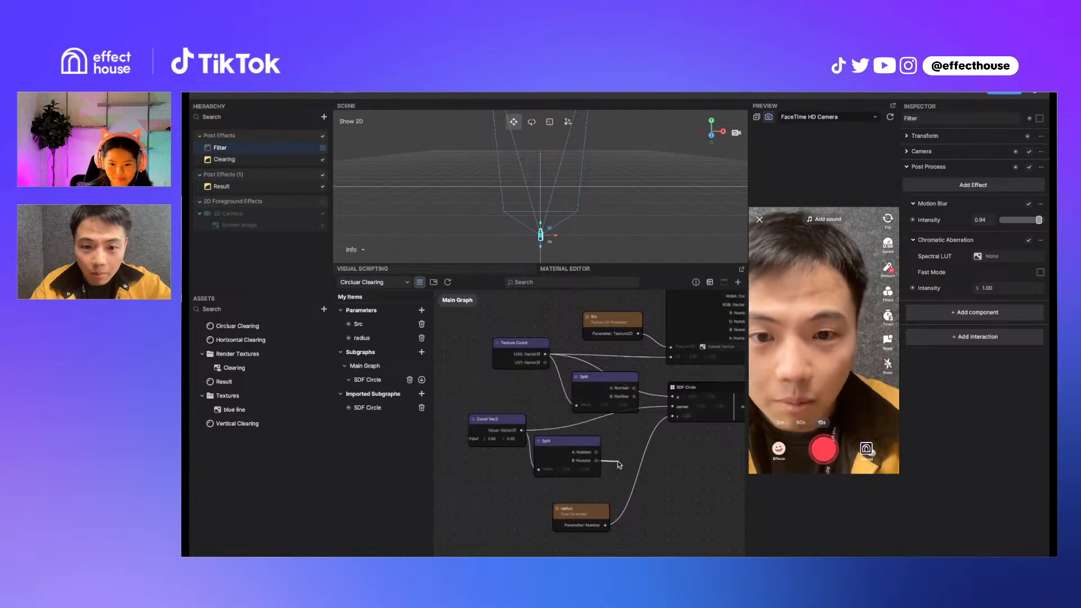
text(multiply)
key(Return)
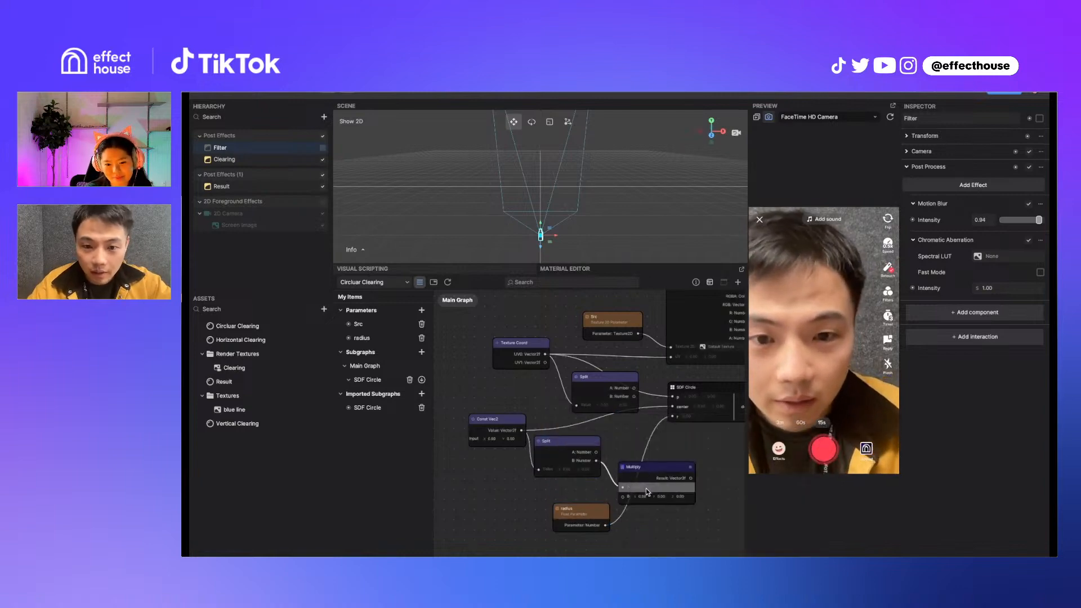
drag(623, 497, 605, 497)
text(co)
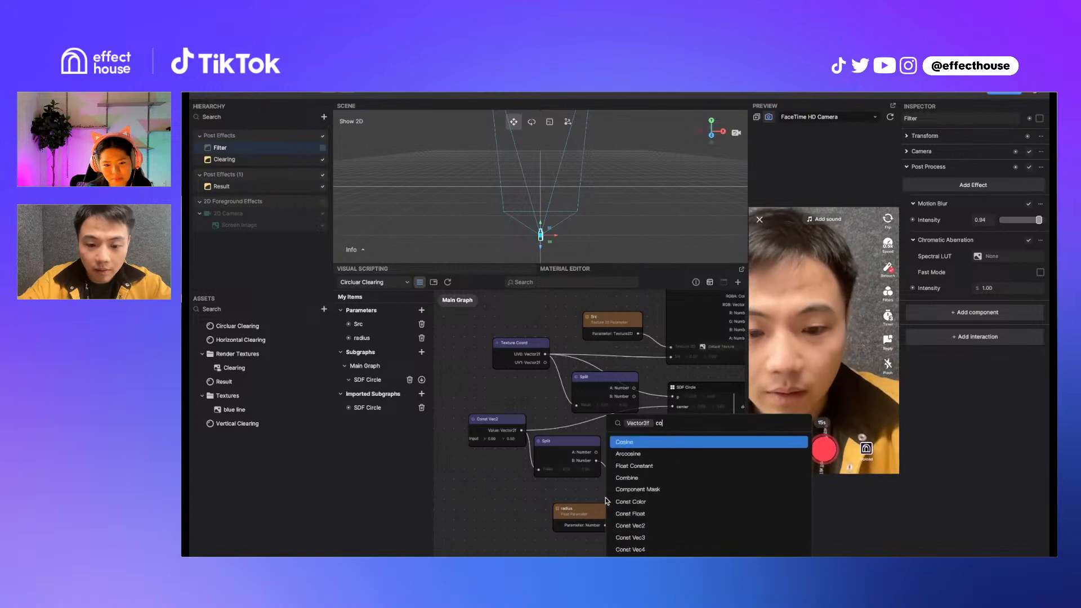
text(ns)
key(Down)
key(Return)
drag(624, 503, 547, 482)
click(549, 500)
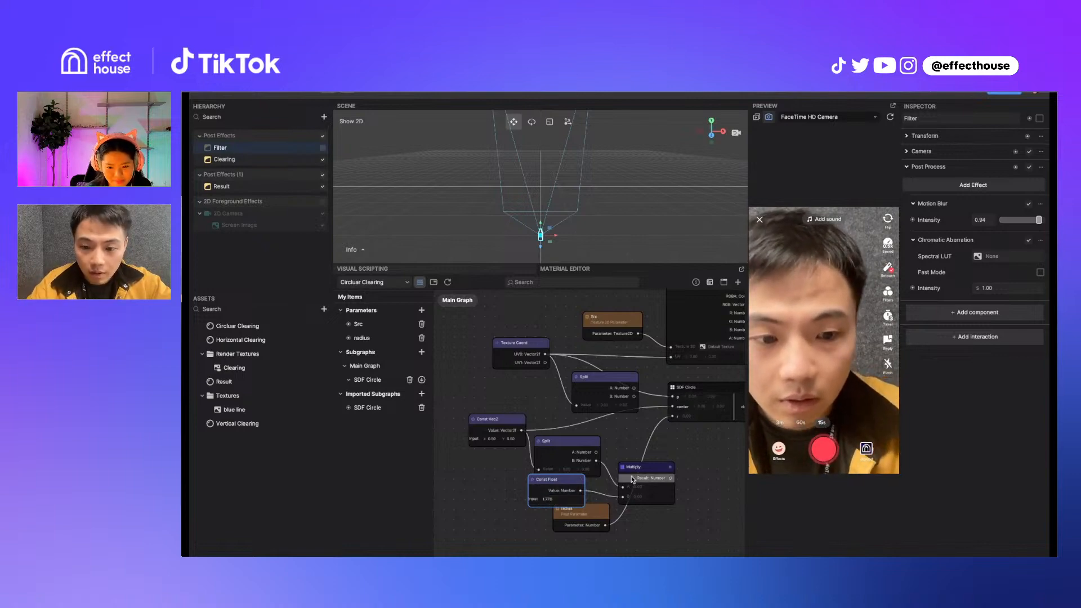
Combine the centre's A component with the multiplied B component and feed the result into the SDF Circle's center input
drag(604, 381, 599, 368)
drag(635, 465, 646, 446)
drag(602, 514, 601, 540)
drag(597, 452, 670, 418)
text(combin)
key(Return)
drag(643, 476, 673, 406)
Duplicate the Combine, Multiply and Const Float nodes for the Texture Coord split, and connect the copied Combine to the SDF Circle's p input
drag(611, 369, 574, 381)
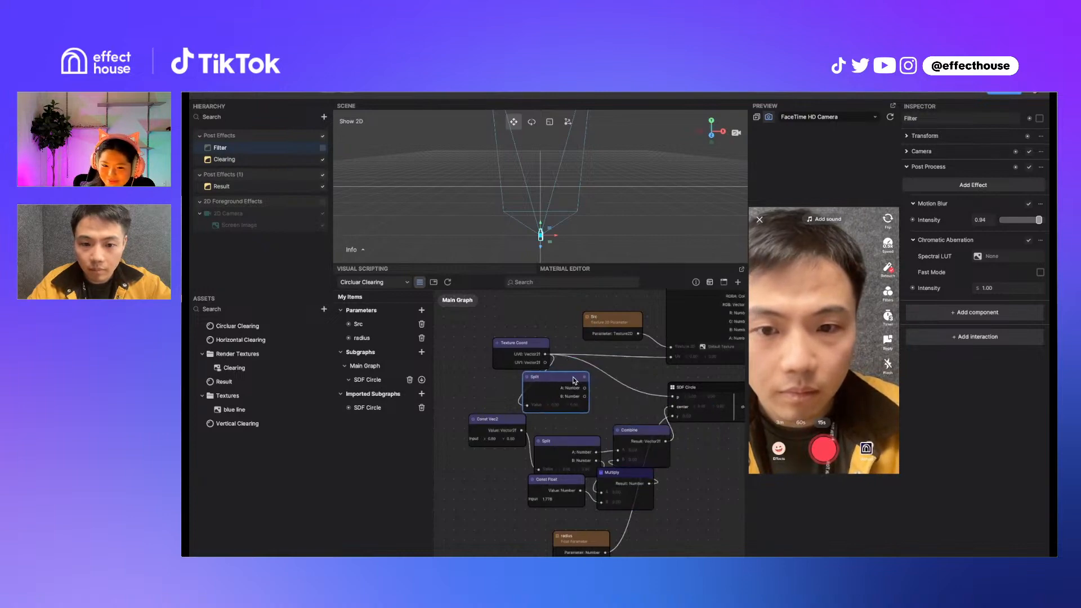
click(631, 430)
shift+click(619, 473)
shift+click(568, 479)
key(ctrl+c)
key(ctrl+v)
drag(601, 486, 586, 393)
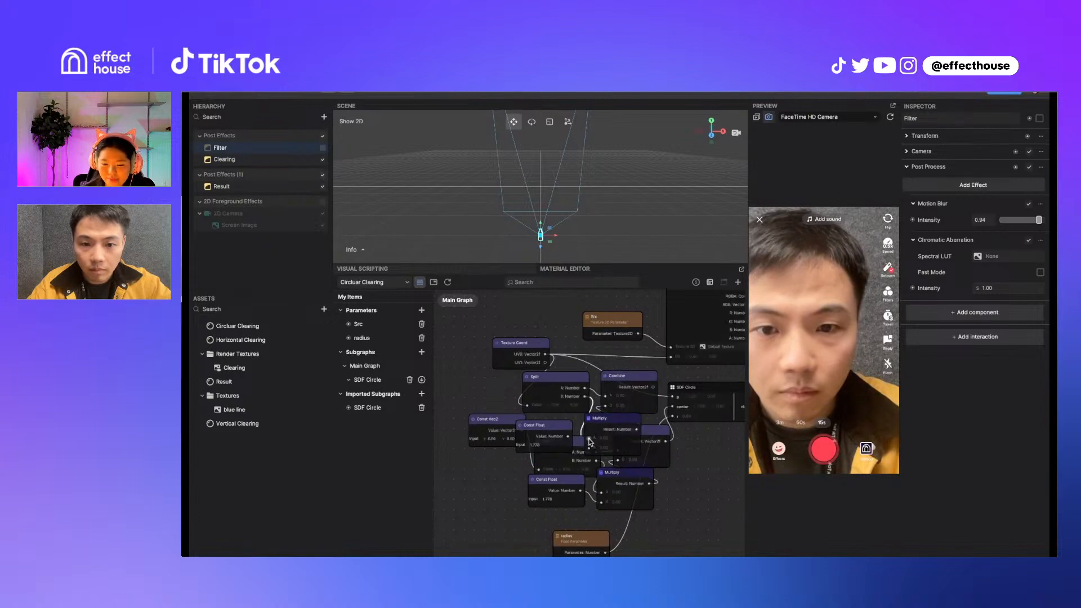
drag(674, 398, 653, 402)
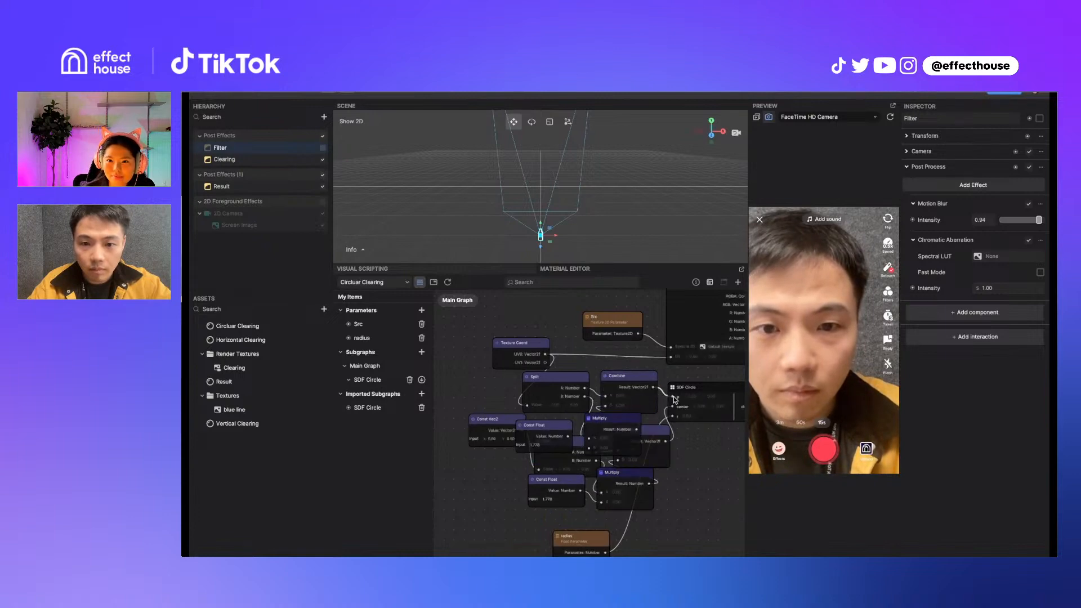
Separate the overlapping nodes by moving Const Vec2, the centre's scaling nodes and the radius node lower in the graph
scroll(596, 407, down, 2)
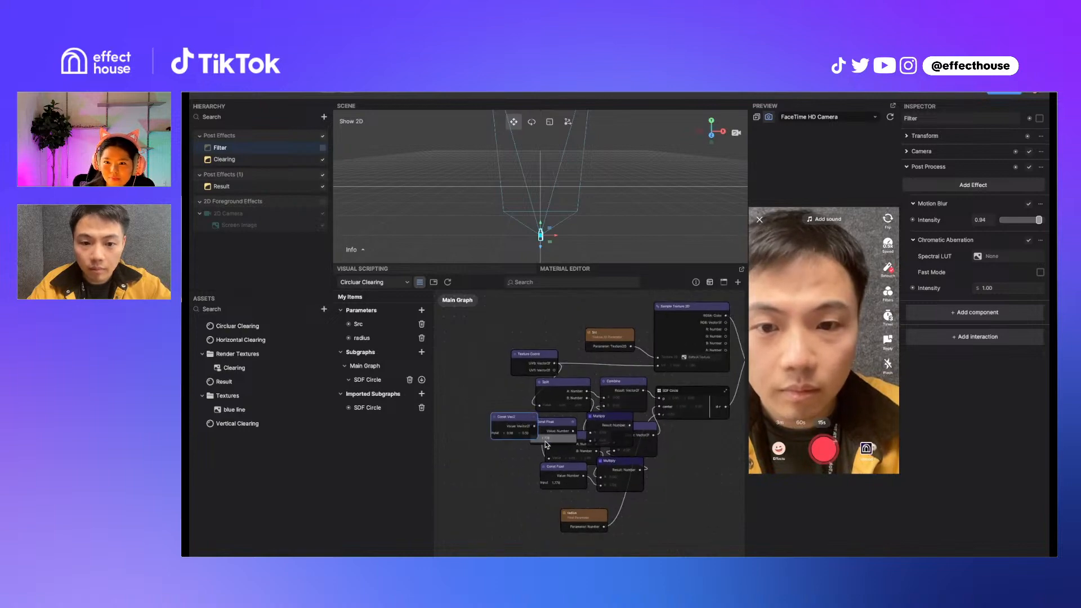
drag(509, 422, 489, 483)
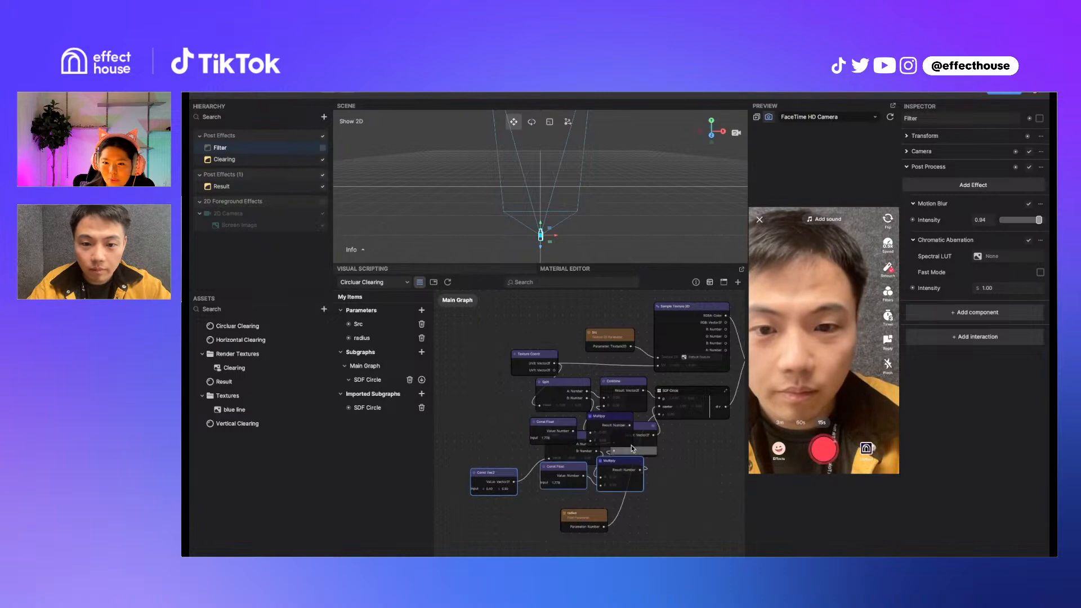
drag(583, 441, 574, 472)
click(583, 514)
drag(582, 513, 585, 536)
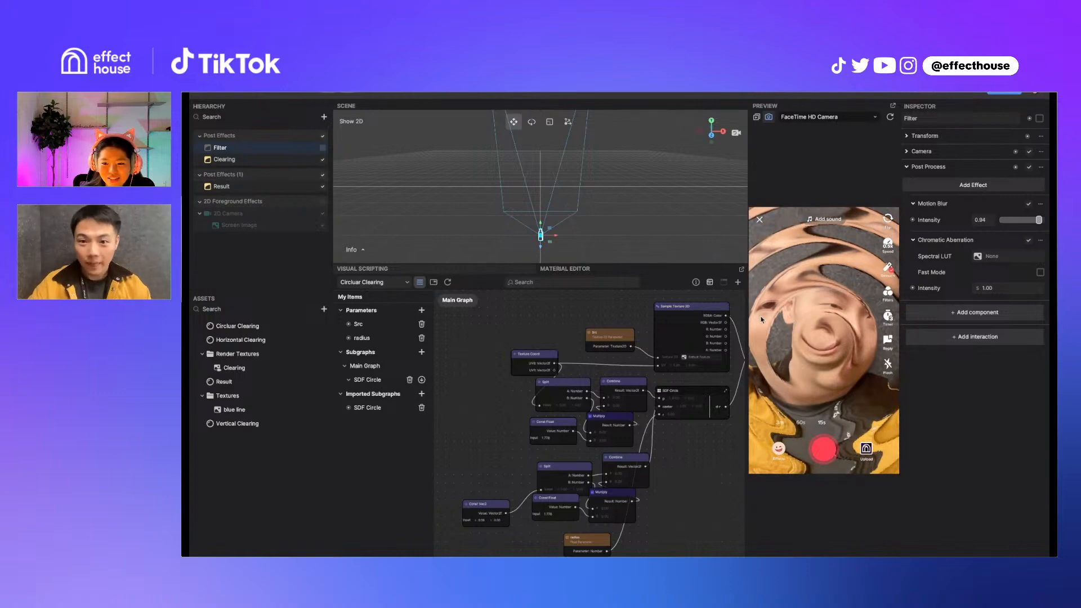
Reposition the If and Shader nodes clear of the other nodes in the circular clearing graph
scroll(563, 332, down, 3)
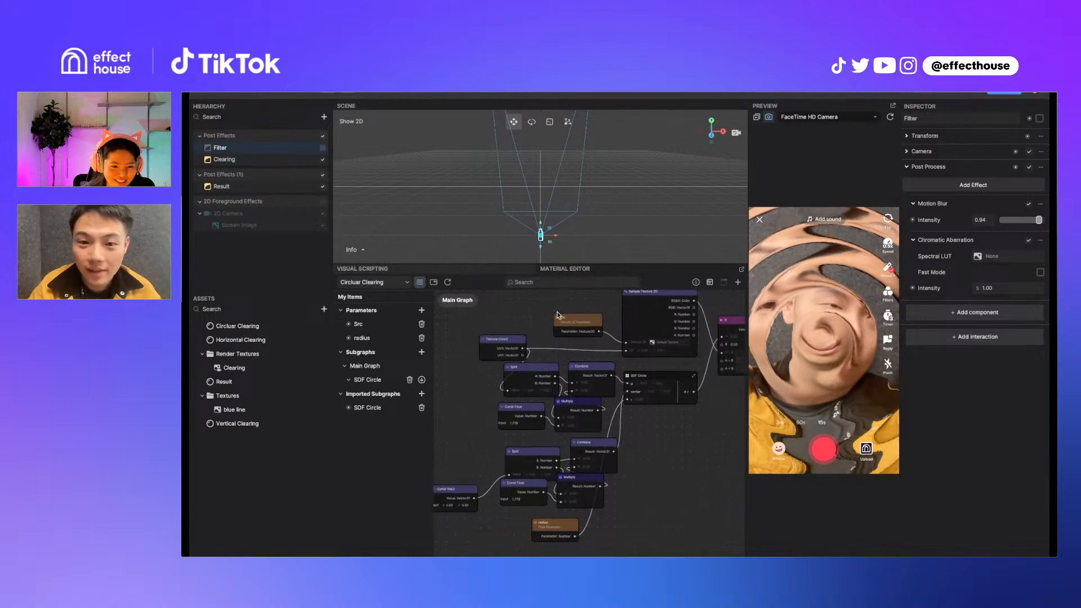
scroll(612, 430, up, 2)
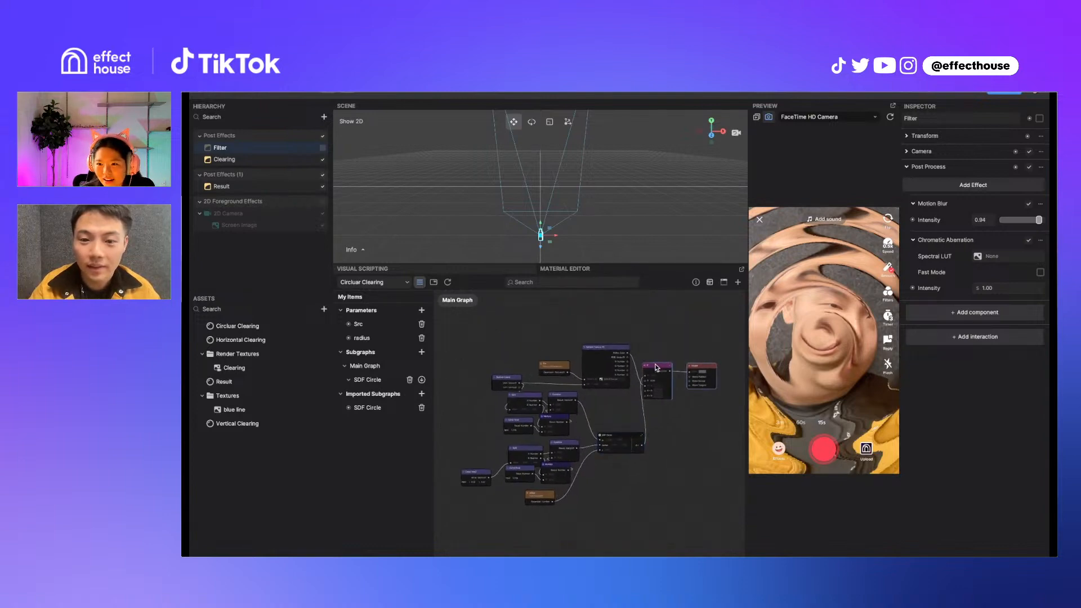
drag(656, 368, 675, 336)
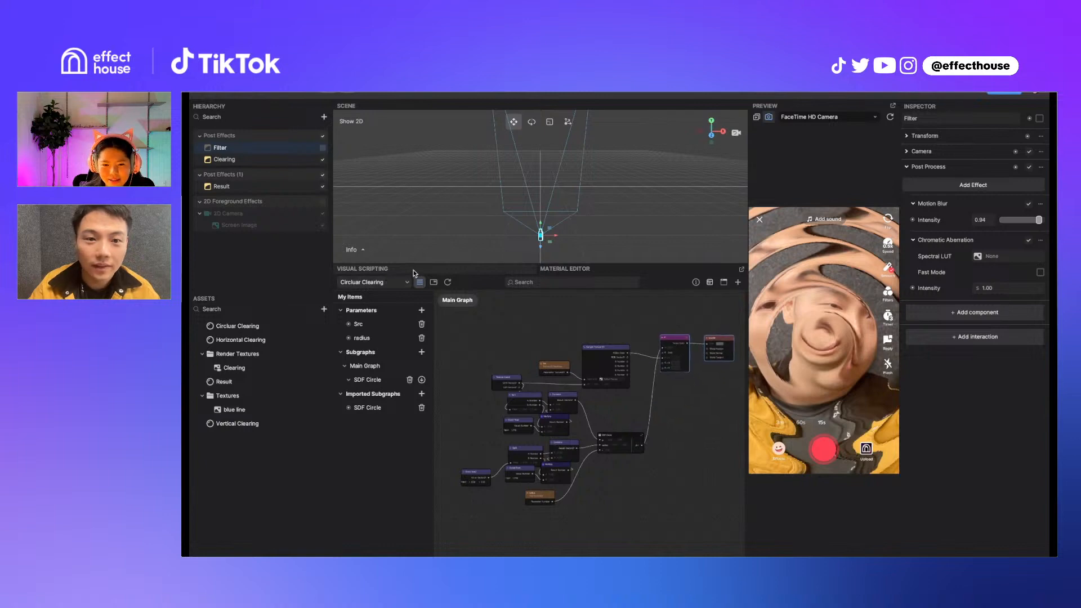
Compare the visual script driving the clearing parameters with the circular clearing material graph
click(414, 273)
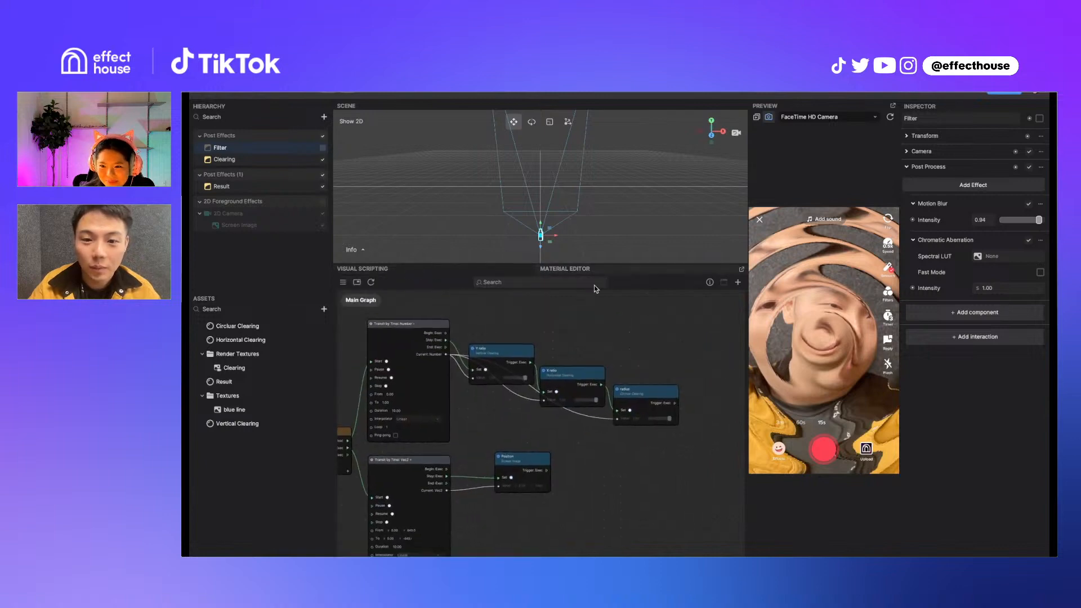
click(563, 269)
click(509, 268)
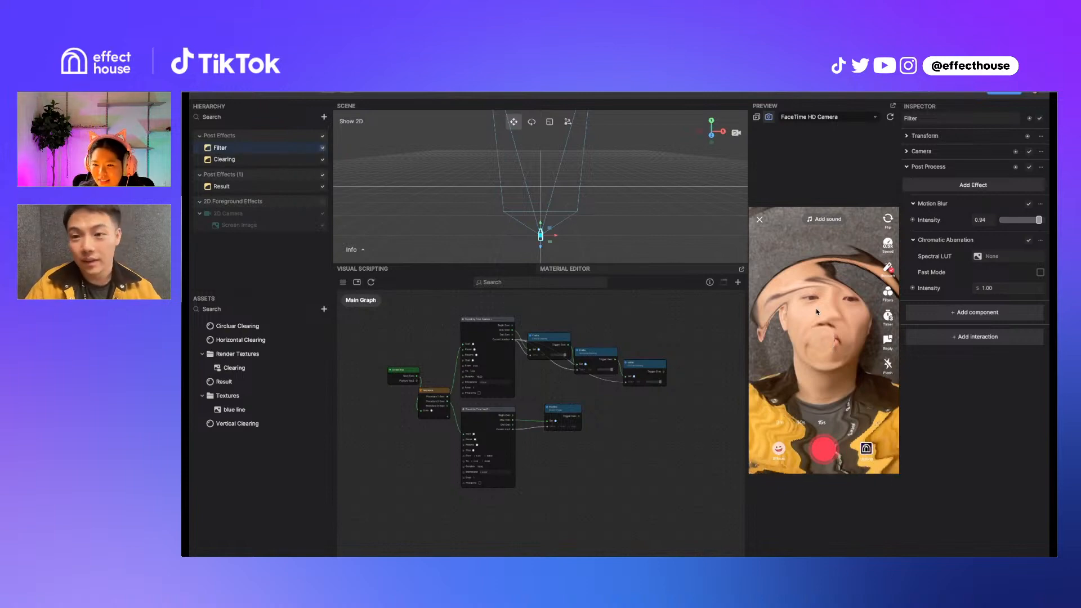
Lower the Filter's Motion Blur intensity to 0.34, switch Motion Blur off, and test the clearing in the preview
click(838, 302)
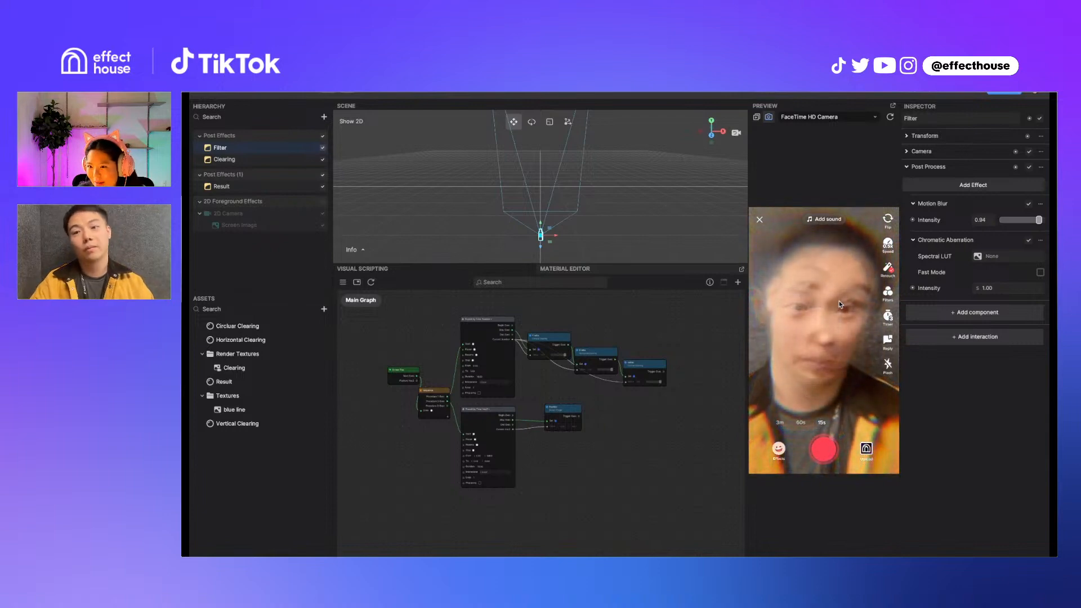
drag(1038, 219, 1017, 229)
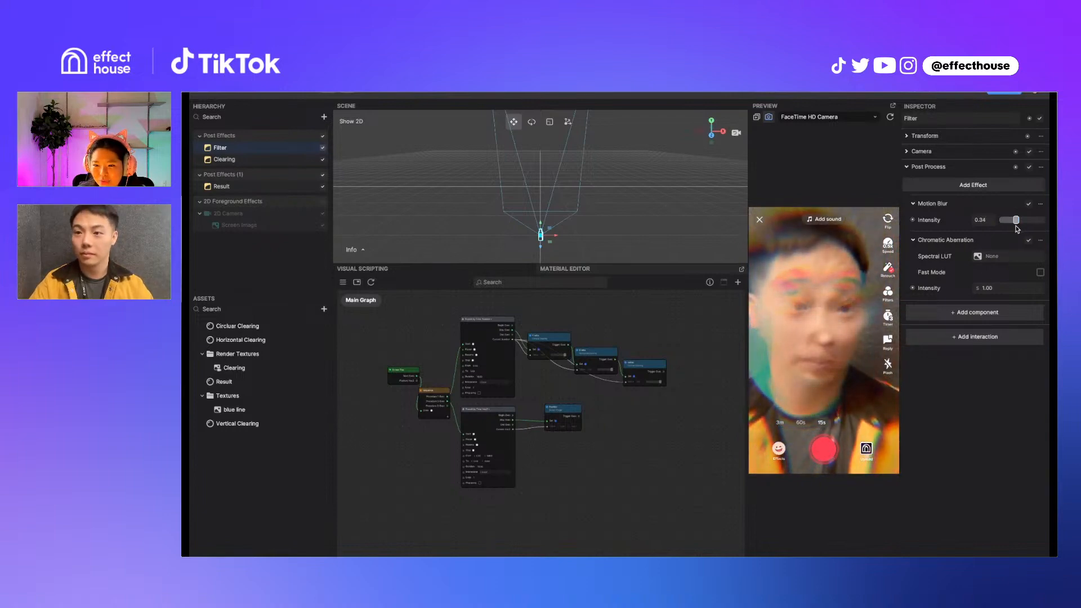
click(1029, 204)
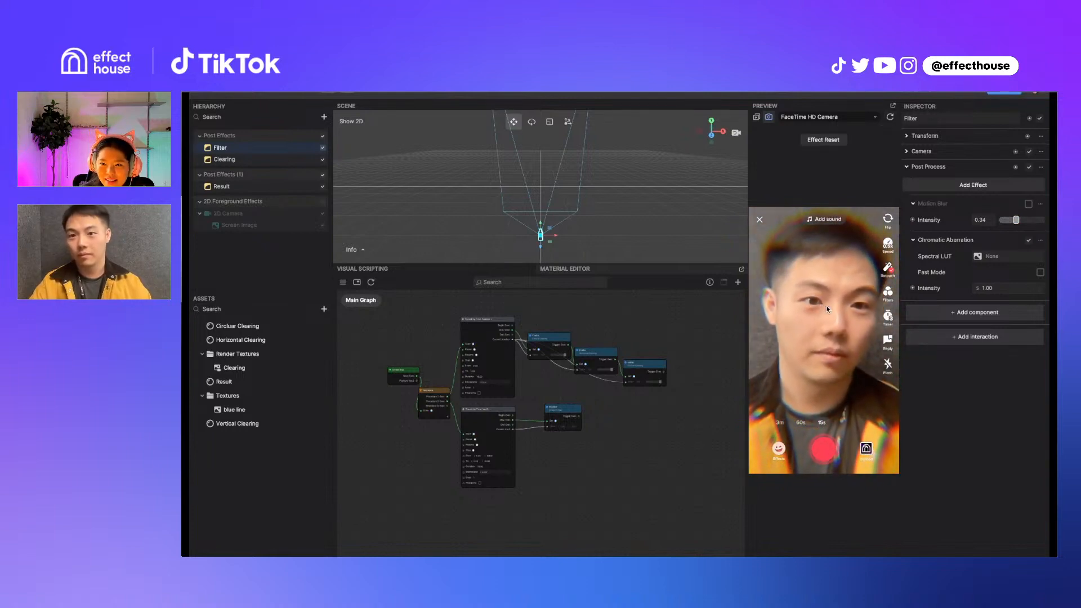
click(826, 337)
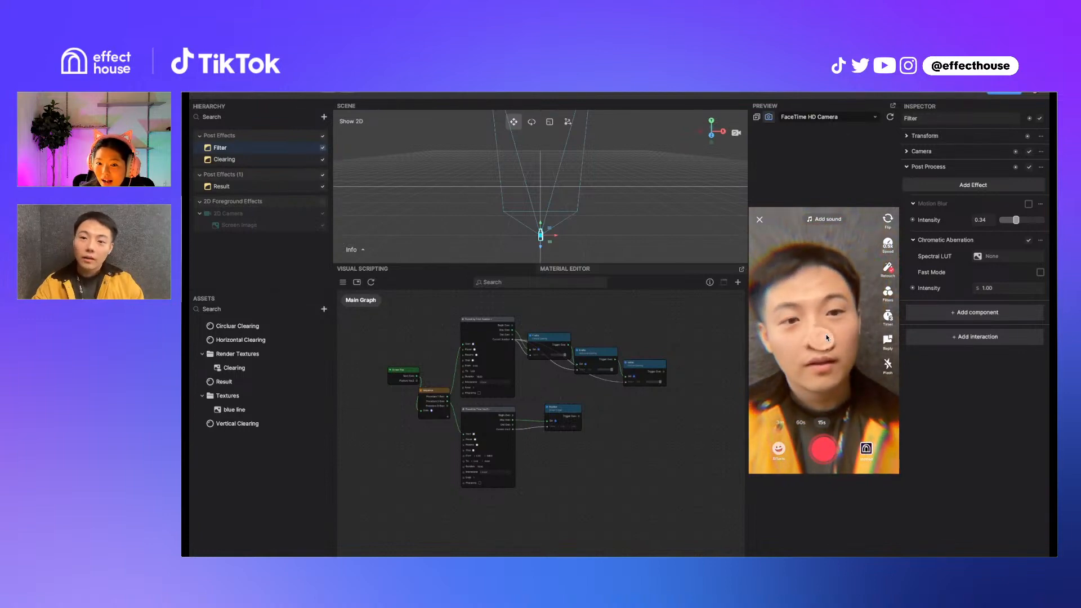
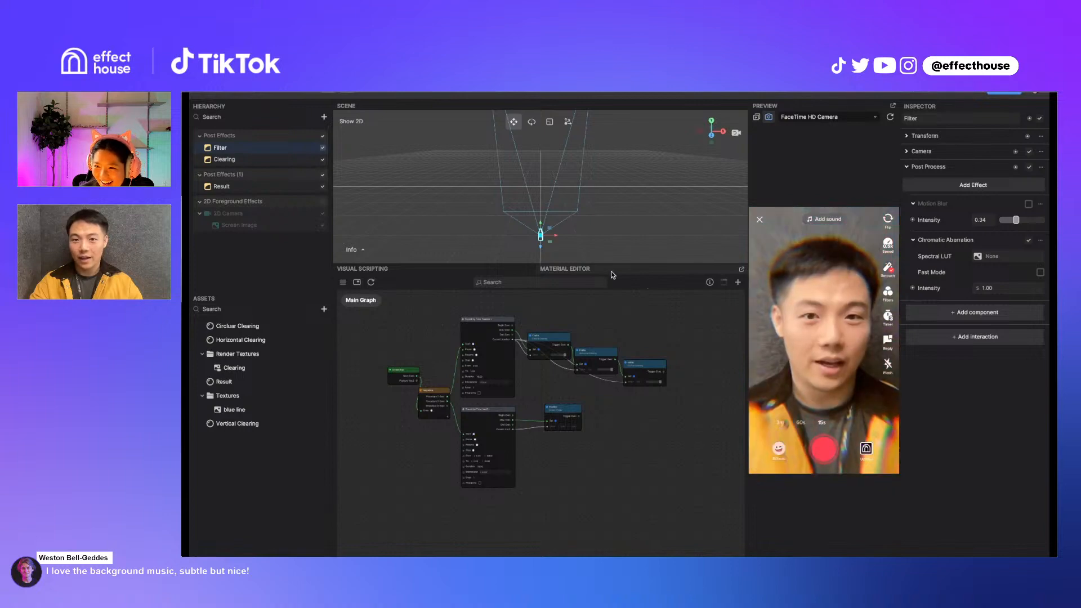
Set the Const Vec2 feeding the circle's centre in the Circular Clearing graph to X 0.40 and Y 0.60
scroll(544, 470, up, 4)
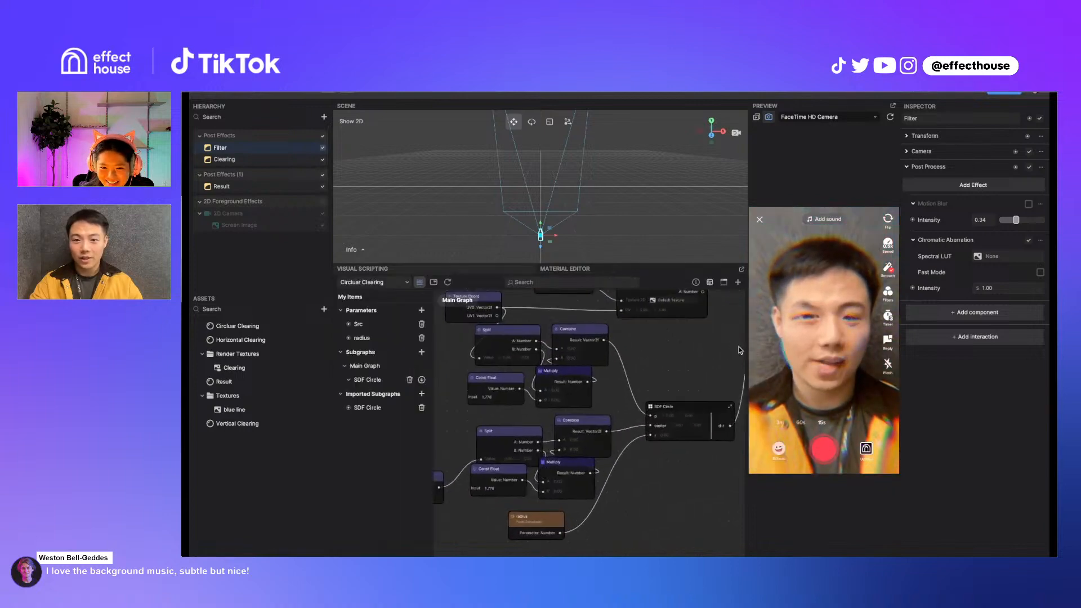
middle_drag(698, 370, 655, 380)
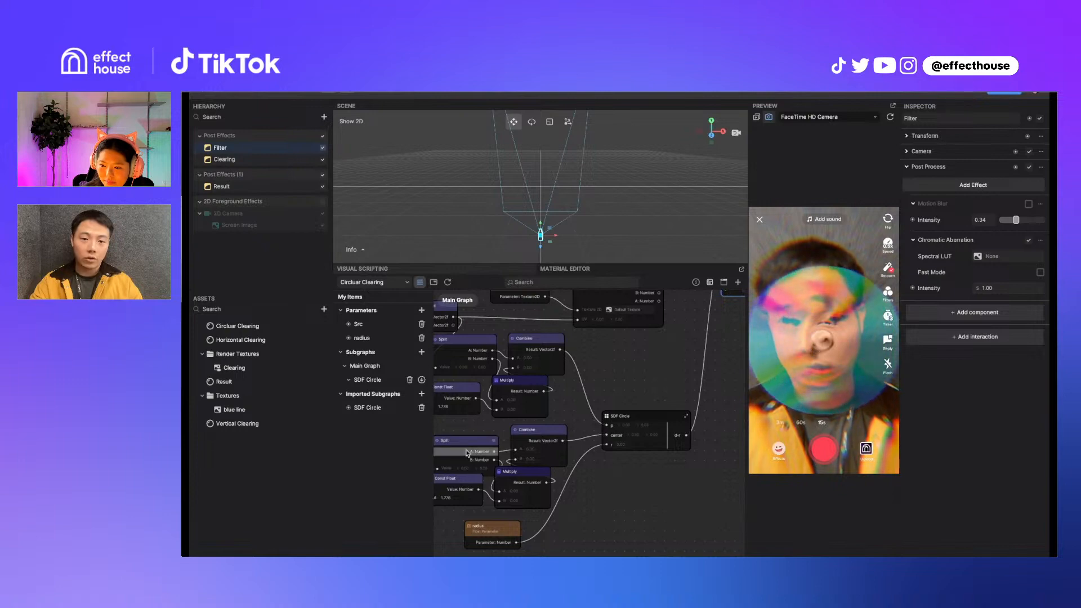
drag(467, 432, 630, 432)
scroll(558, 503, up, 2)
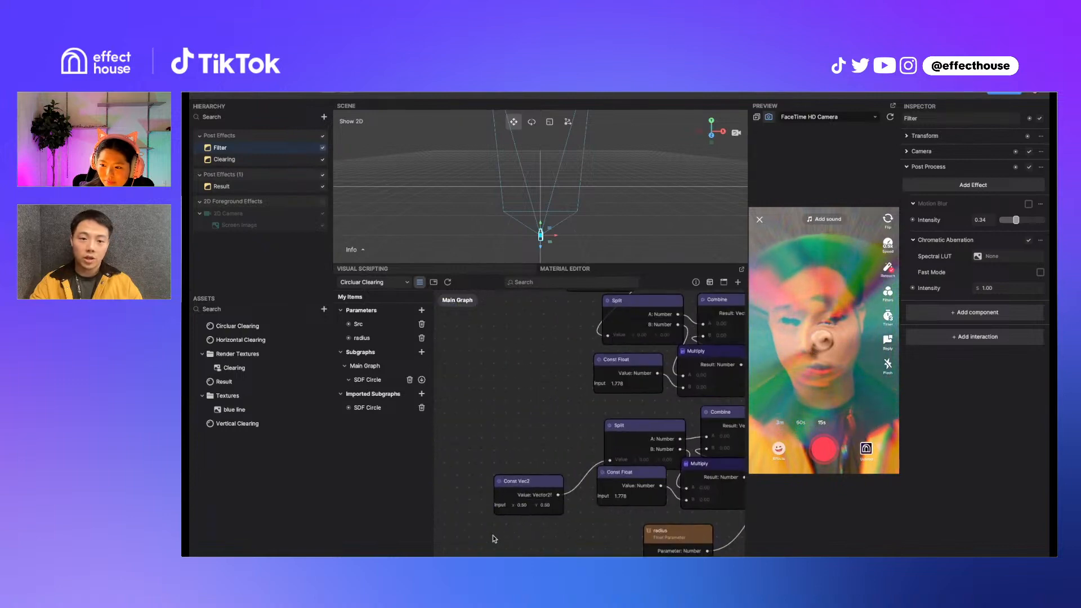
scroll(494, 539, up, 2)
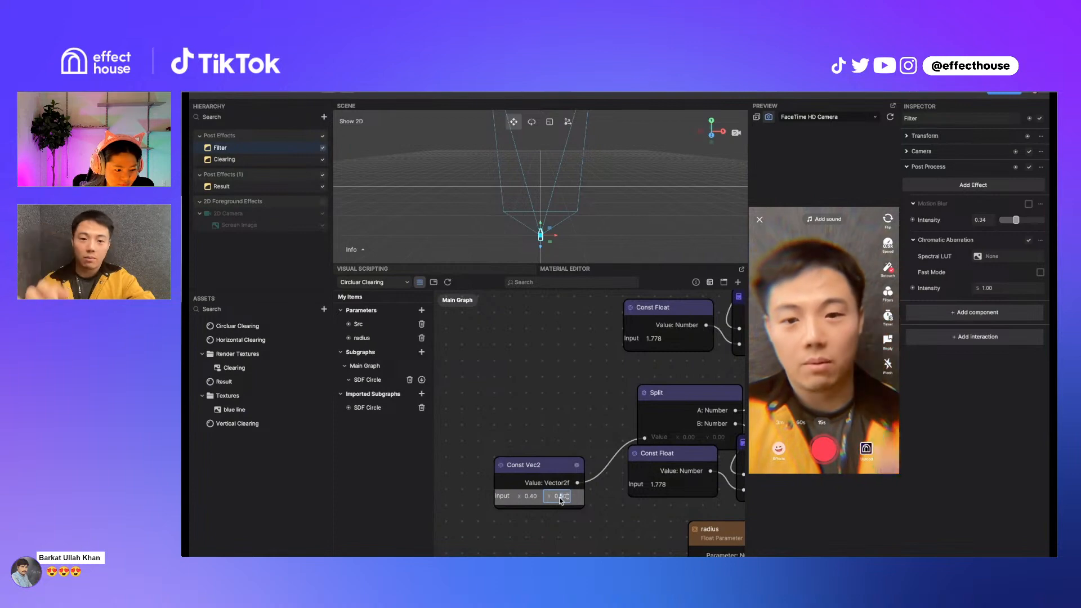
text(6)
click(560, 435)
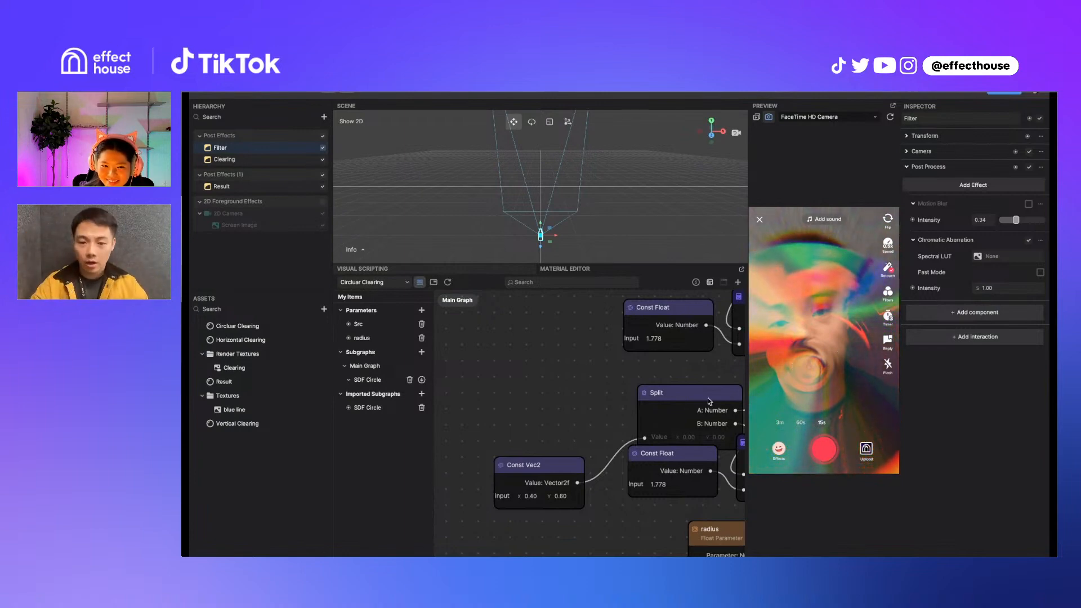
scroll(604, 398, down, 8)
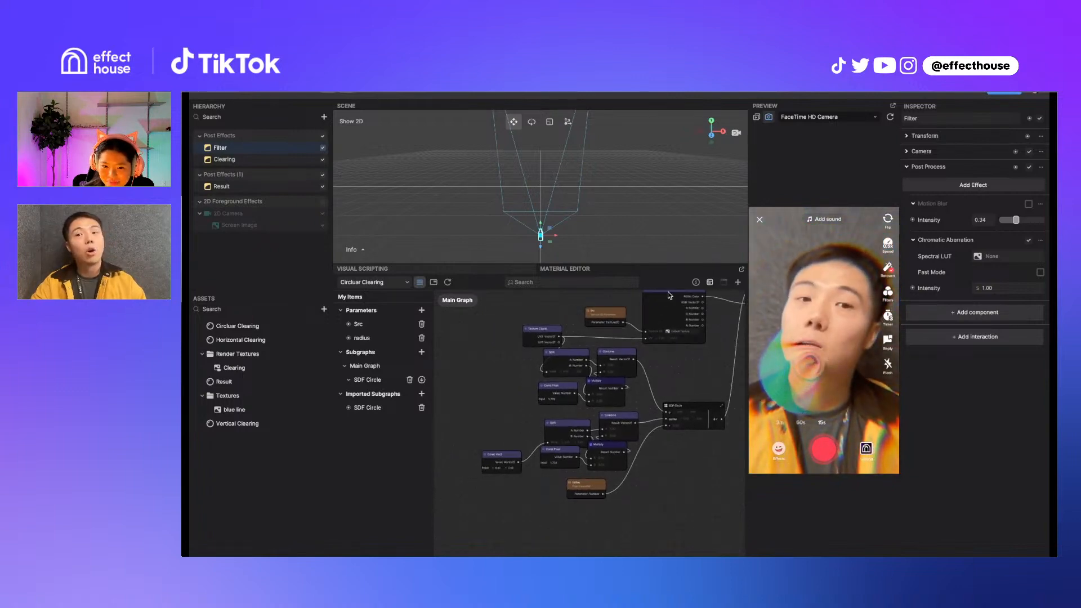
click(324, 117)
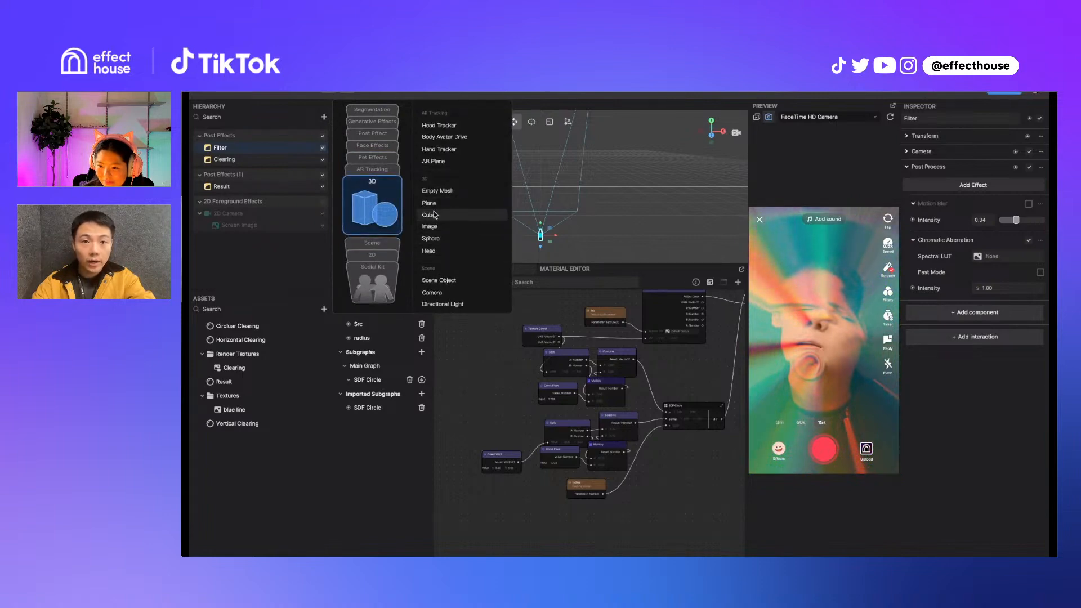
click(430, 239)
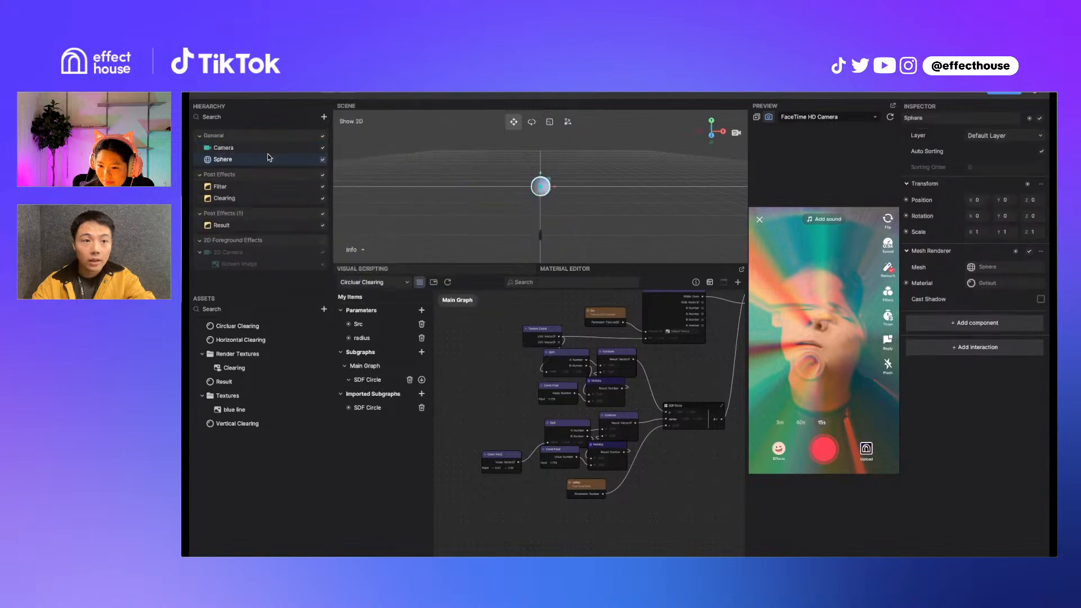
right_click(267, 135)
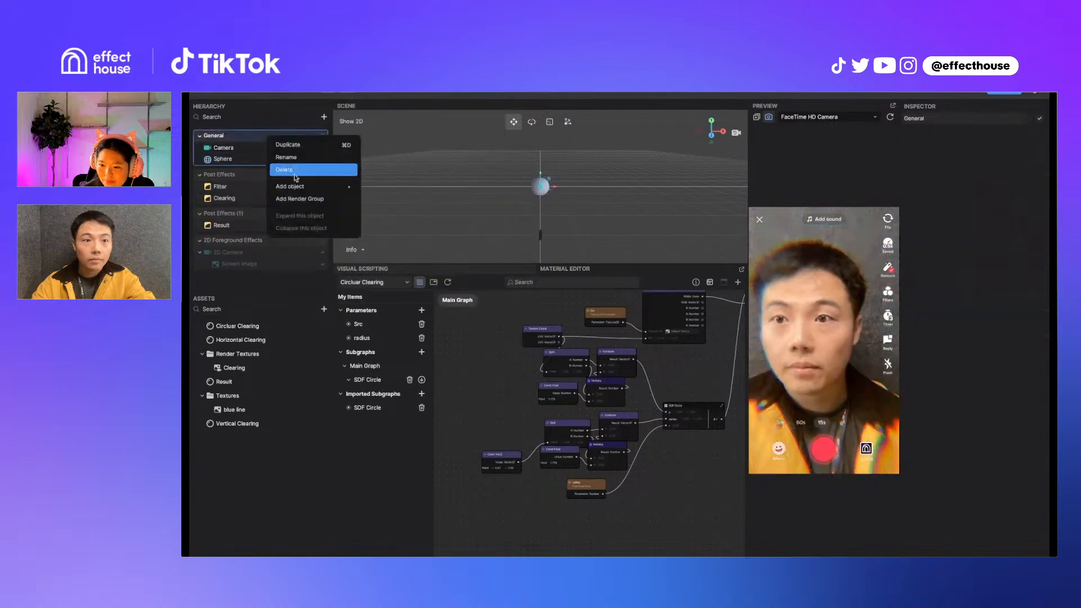
click(294, 172)
Add a Head Tracker to the scene and place a 3D cube under it
click(323, 117)
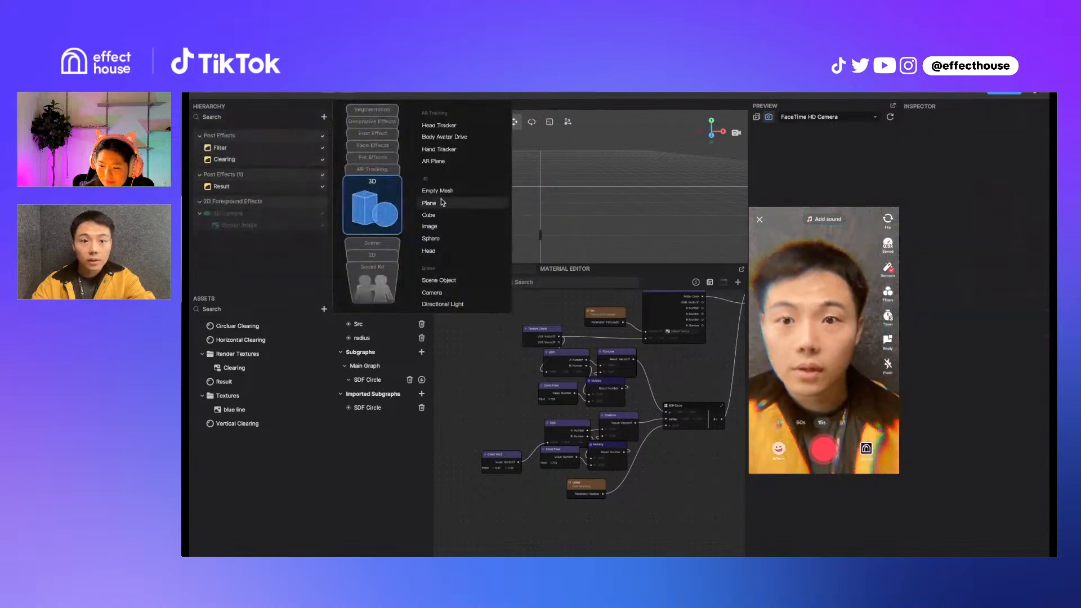
scroll(441, 233, up, 2)
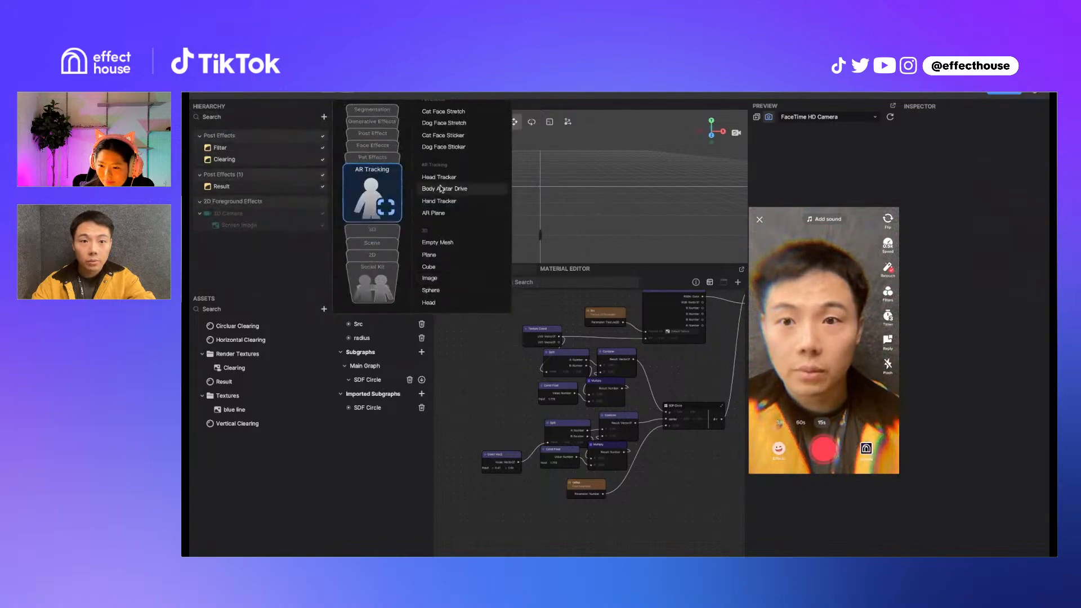
click(437, 176)
click(323, 118)
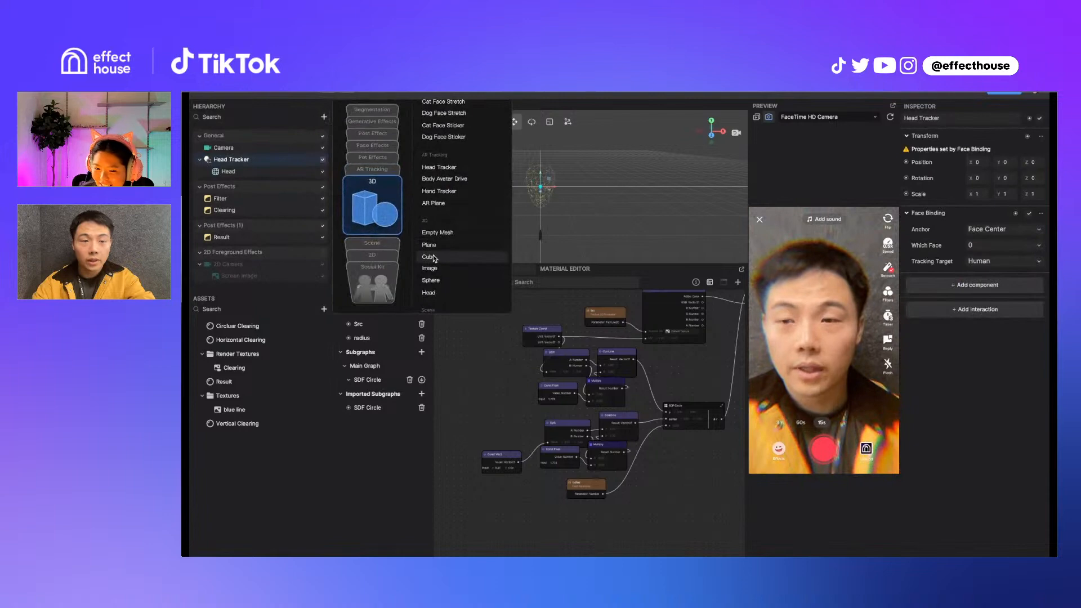
click(434, 258)
drag(244, 163, 245, 164)
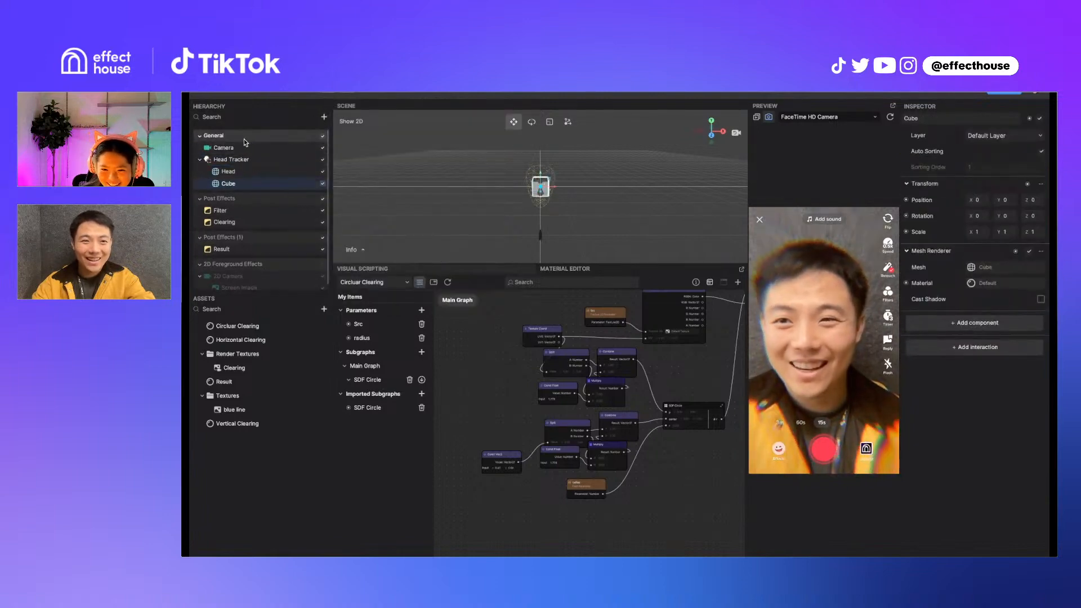
Move the Camera into the Post Effects group with the Head Tracker nested under it, and delete the General group
click(234, 137)
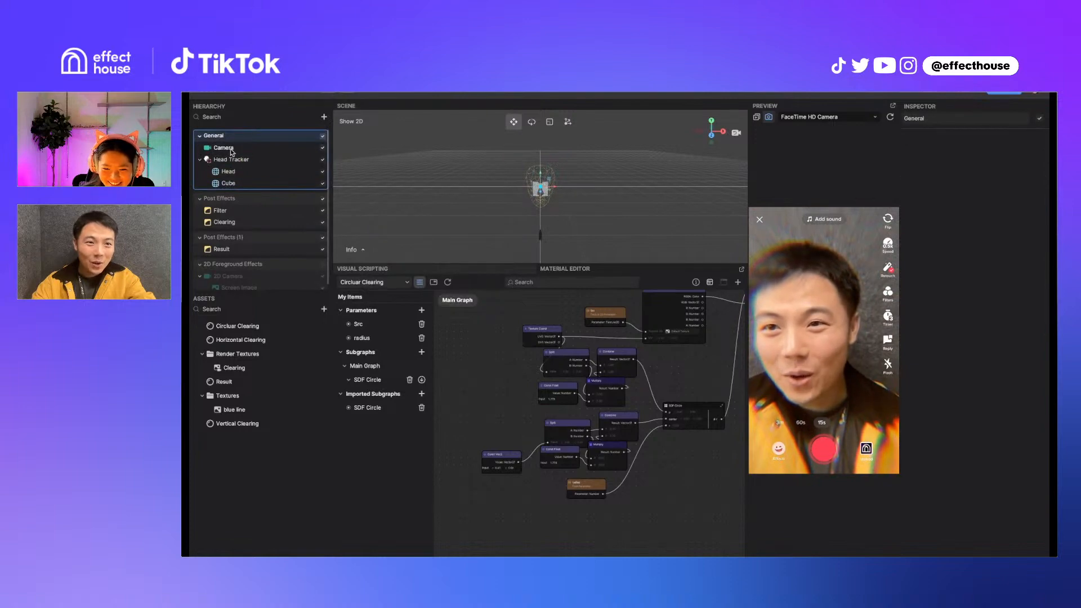
click(224, 148)
drag(242, 214, 226, 151)
click(229, 161)
drag(231, 201, 231, 205)
right_click(296, 137)
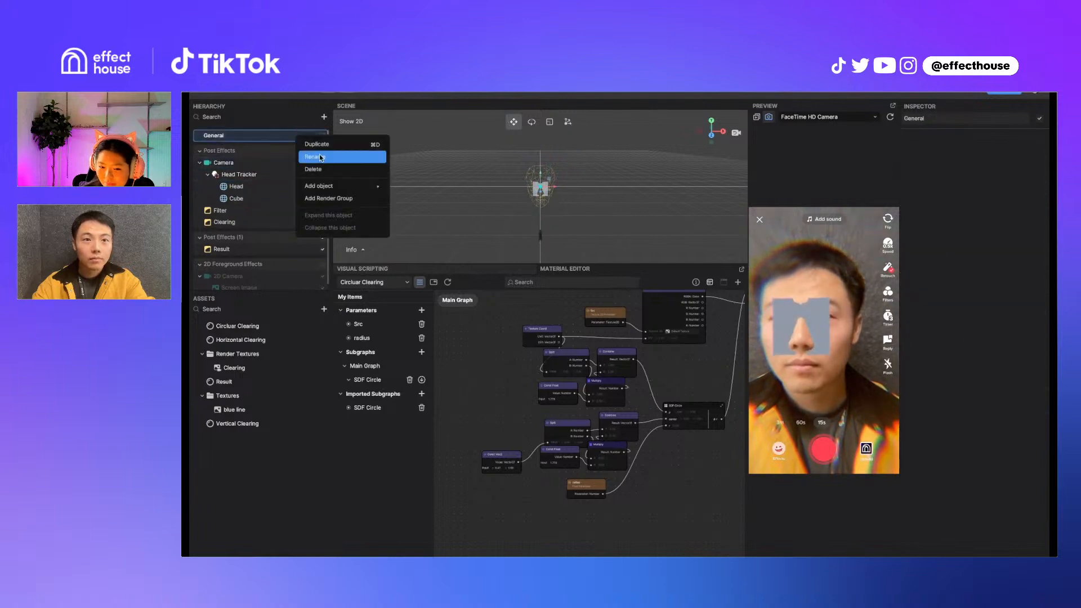
click(325, 169)
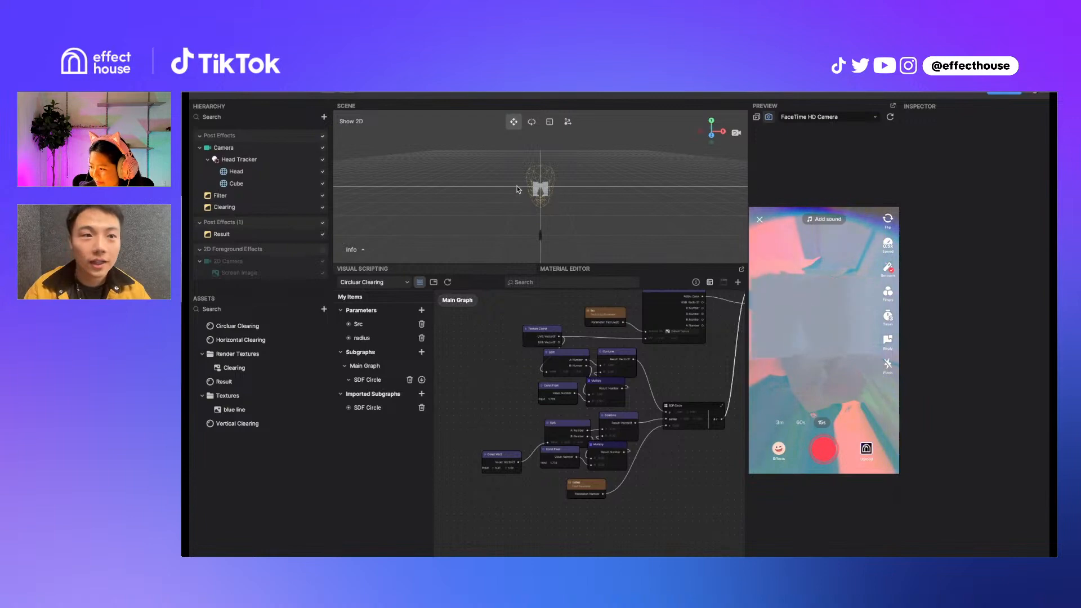
Delete the Camera in the Post Effects group together with its nested Head Tracker objects
click(260, 151)
right_click(259, 151)
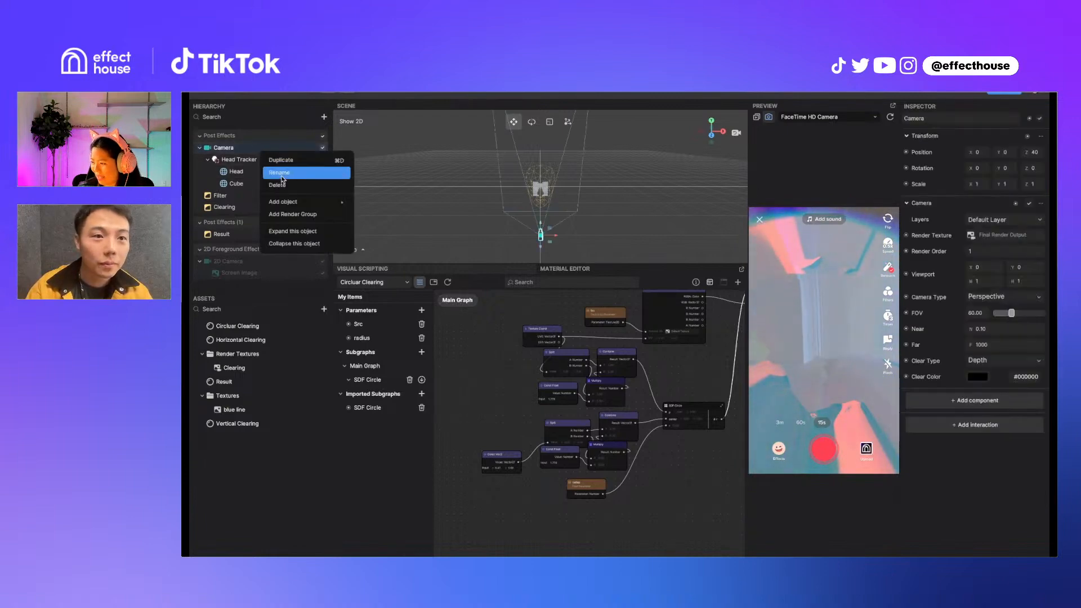
click(284, 185)
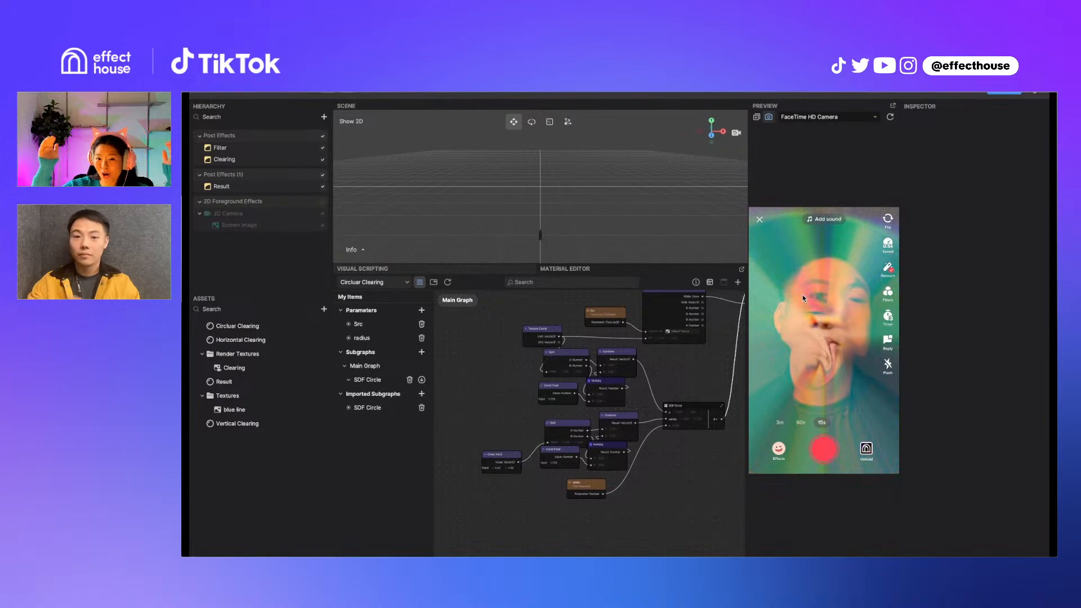
Select the Circular Clearing material and move its If and Shader nodes farther from the Sample Texture 2D node
scroll(670, 367, down, 3)
middle_drag(635, 383, 554, 434)
scroll(521, 435, up, 3)
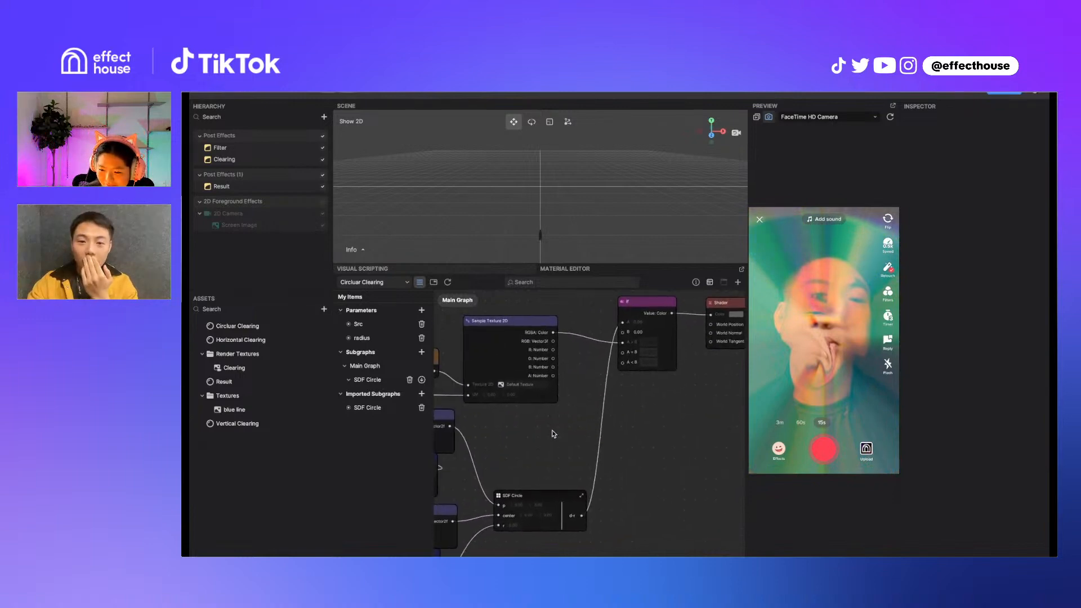
click(253, 329)
scroll(583, 408, down, 2)
middle_drag(583, 408, 616, 402)
scroll(584, 444, down, 3)
drag(714, 379, 687, 350)
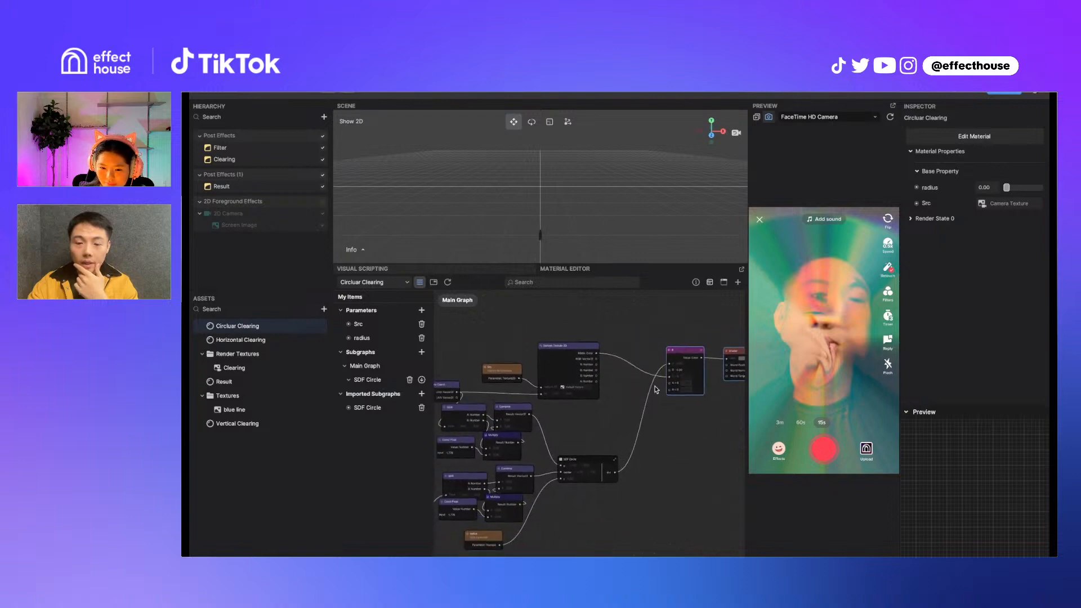
middle_drag(660, 404, 636, 392)
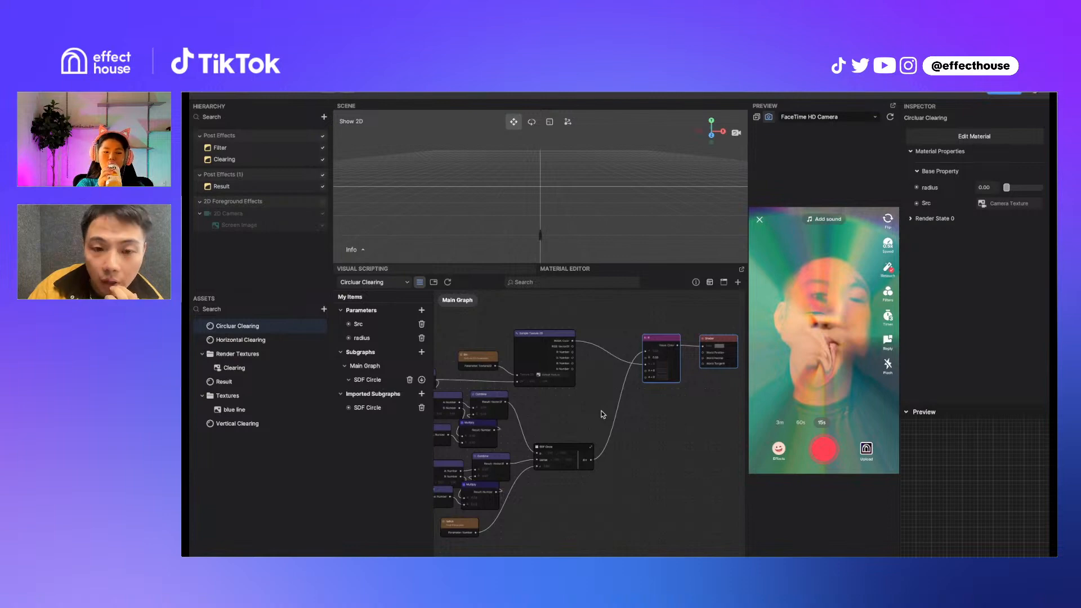
Add a Multiply node between Sample Texture 2D and If, connected to the texture's RGBA output
drag(543, 335, 617, 335)
text(mult)
key(Return)
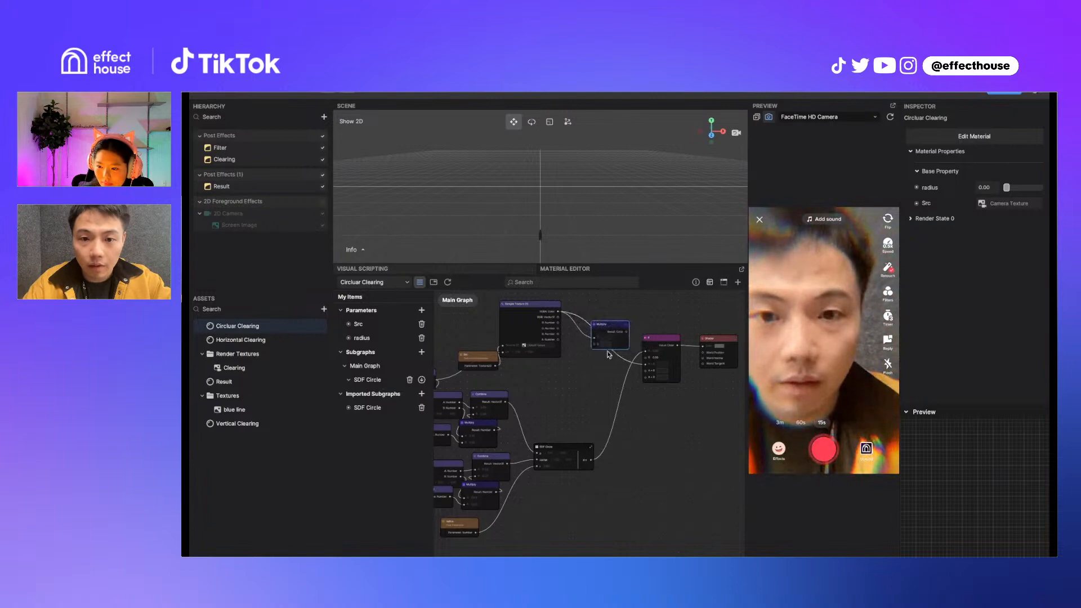
Add a parameter named Color, feed it into the Multiply node, and connect the Multiply result to the If node
click(421, 309)
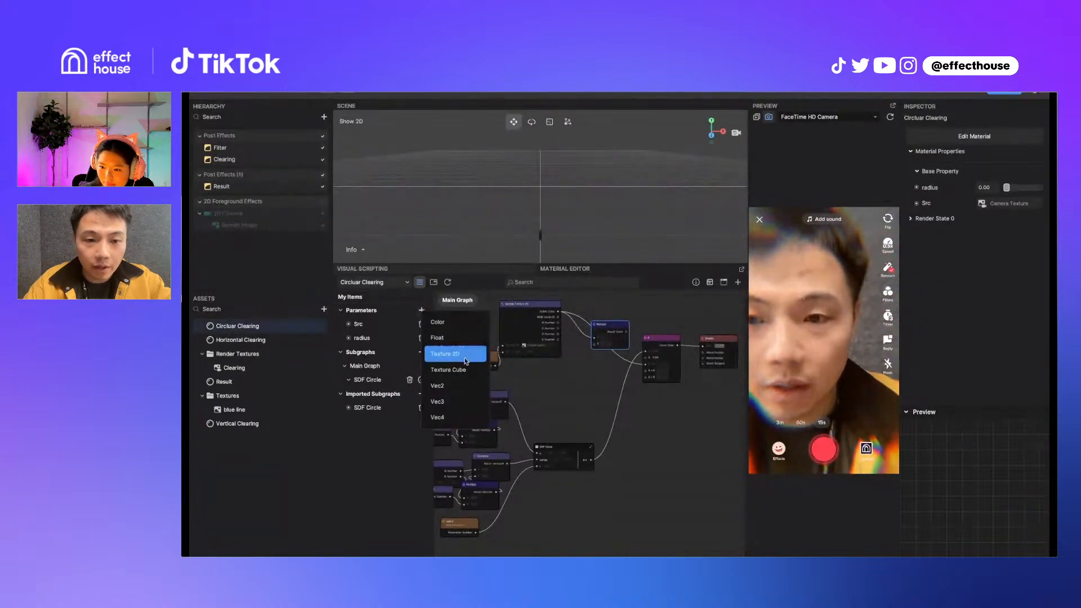
click(442, 321)
key(BackSpace)
key(BackSpace)
key(Return)
drag(354, 352, 646, 366)
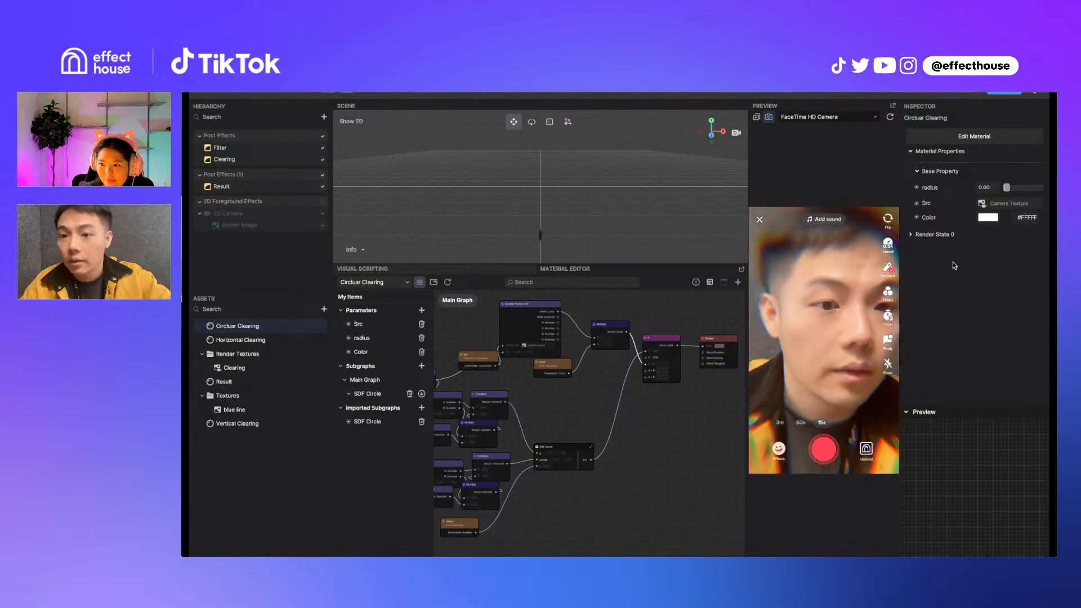
Test the material's Color property with a red tint and undo the colour change
click(988, 221)
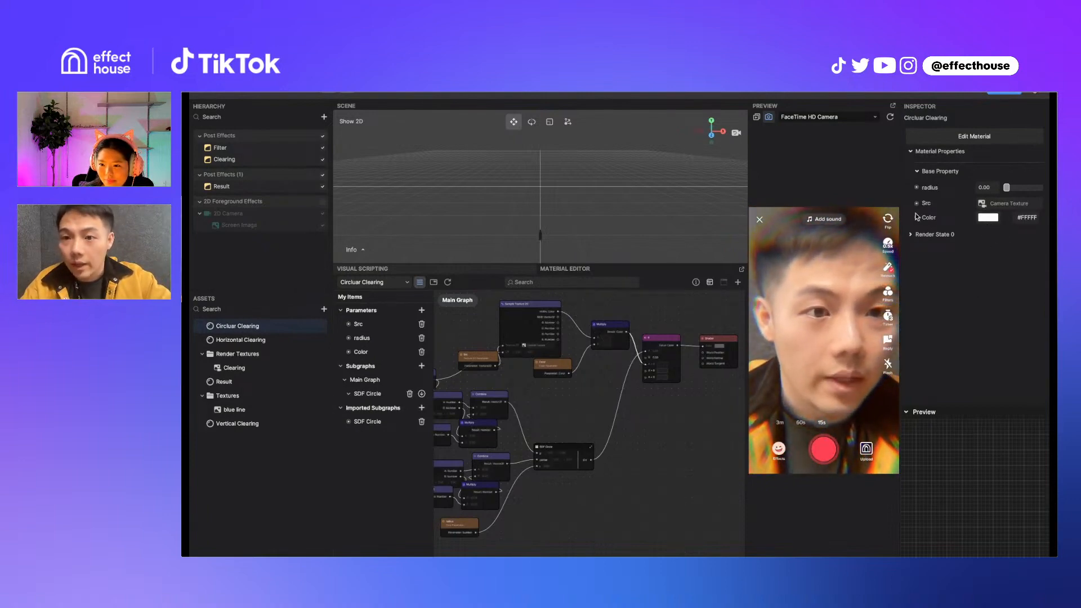
click(955, 172)
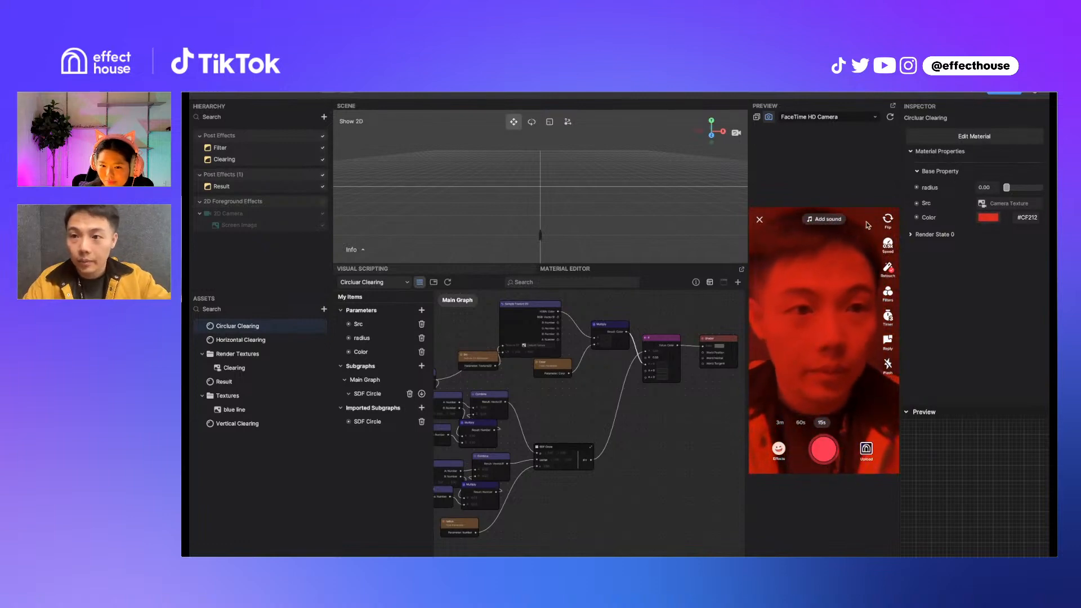
key(super+z)
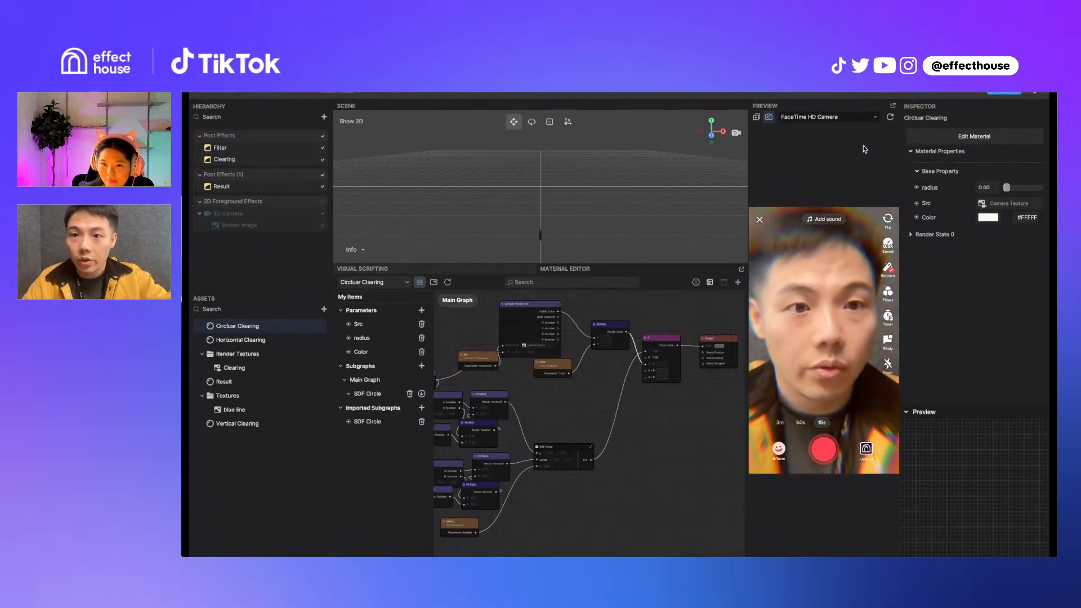
Add a Color property node for the Circular Clearing material to the visual script and place it at the end of the upper setter chain
click(473, 271)
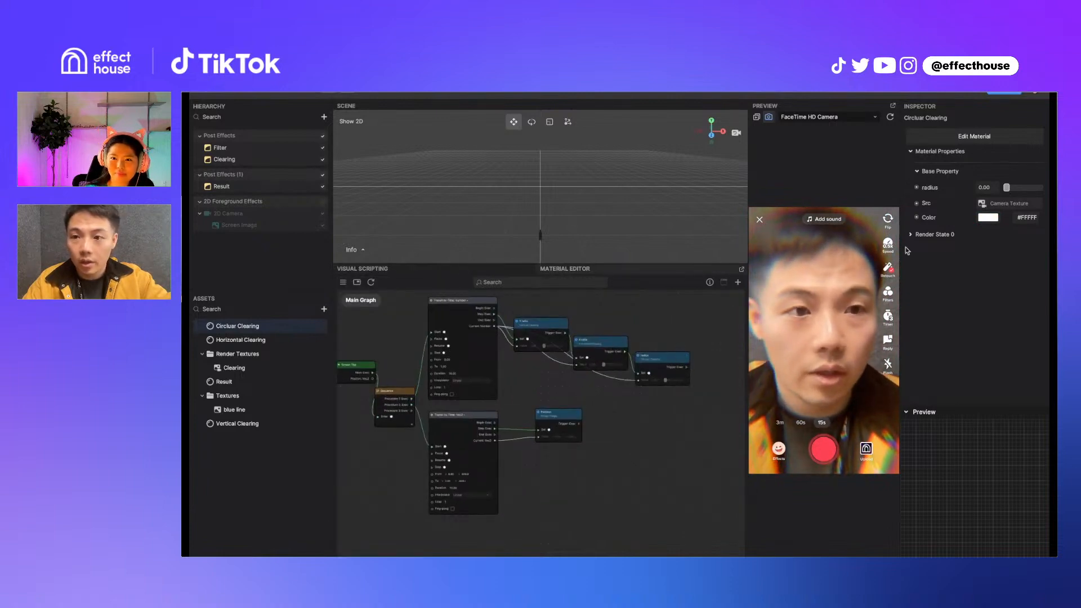
click(916, 218)
click(930, 230)
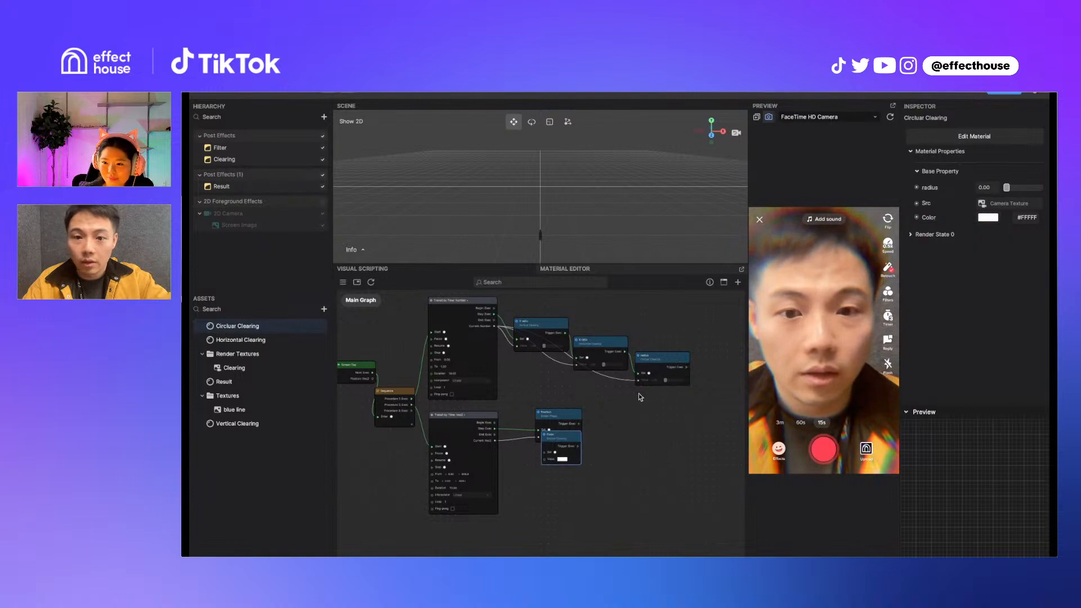
drag(560, 439, 701, 375)
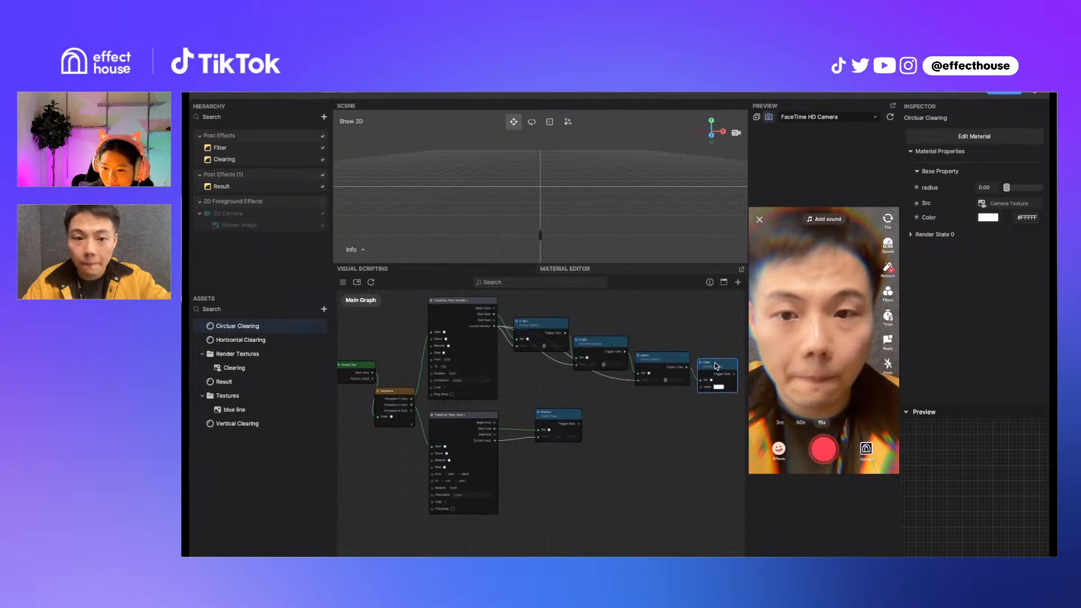
Shift the Color property node slightly lower in the visual script and add a Random node below the upper setter chain
drag(496, 328, 538, 362)
click(650, 316)
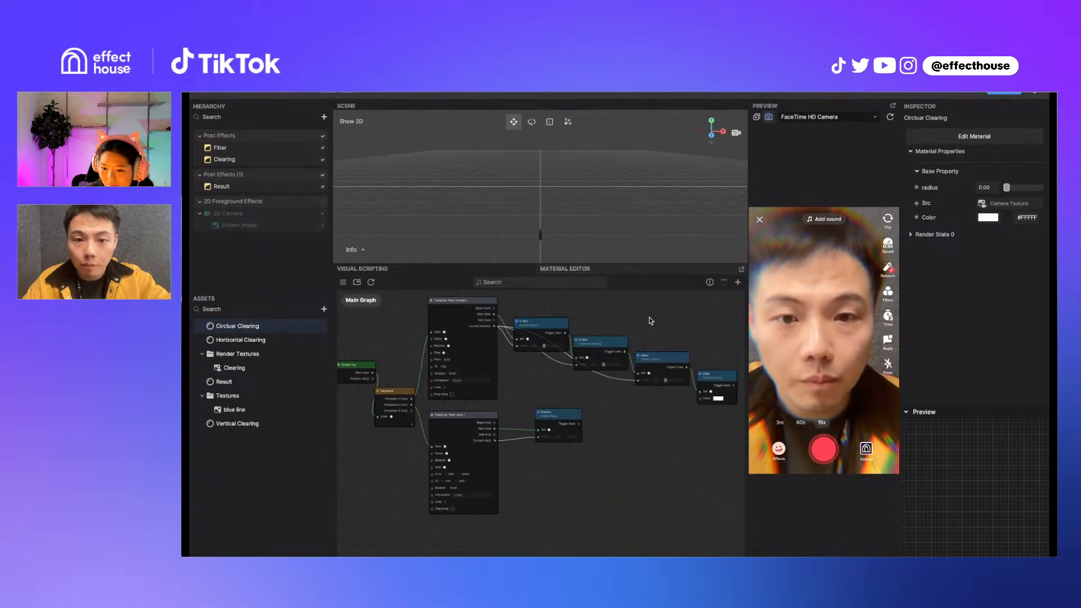
right_click(639, 426)
click(655, 434)
text(rand)
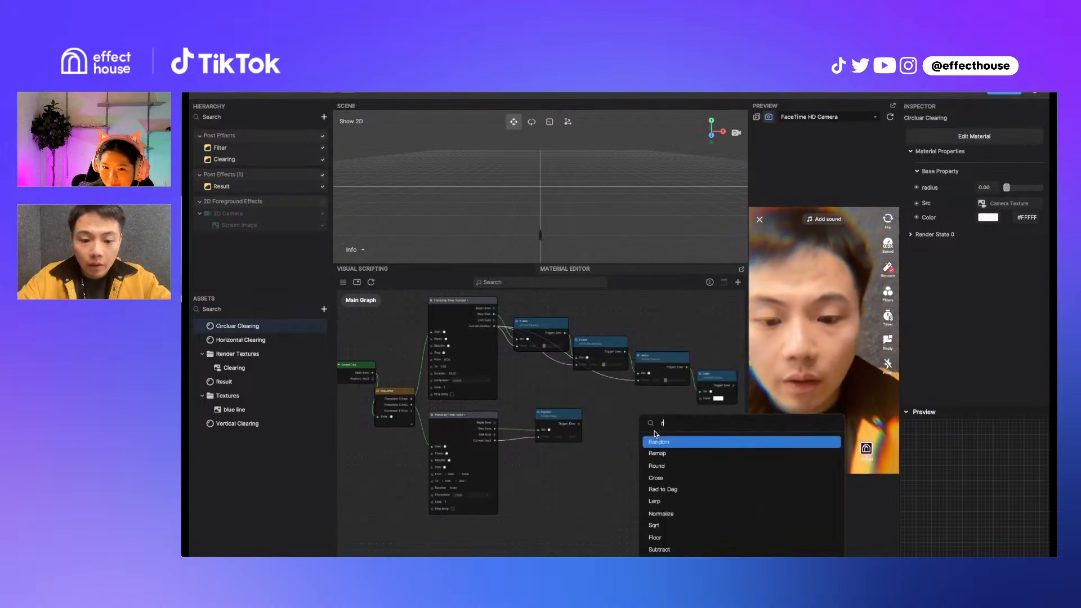
click(658, 441)
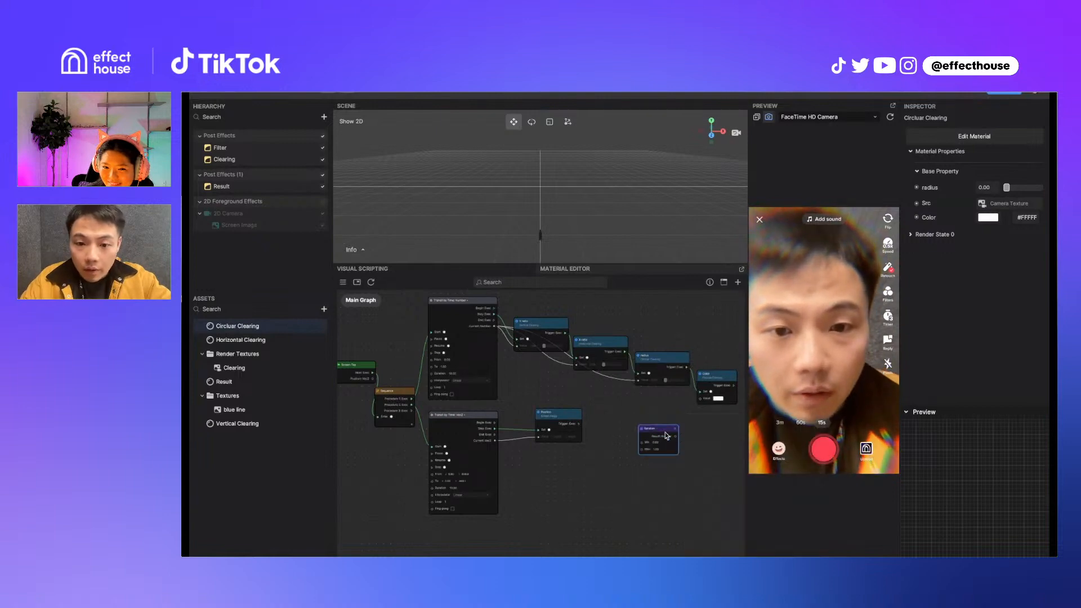
Add a Combine node fed by the Random node's result and set its type to Color
scroll(650, 429, up, 2)
drag(650, 426, 676, 431)
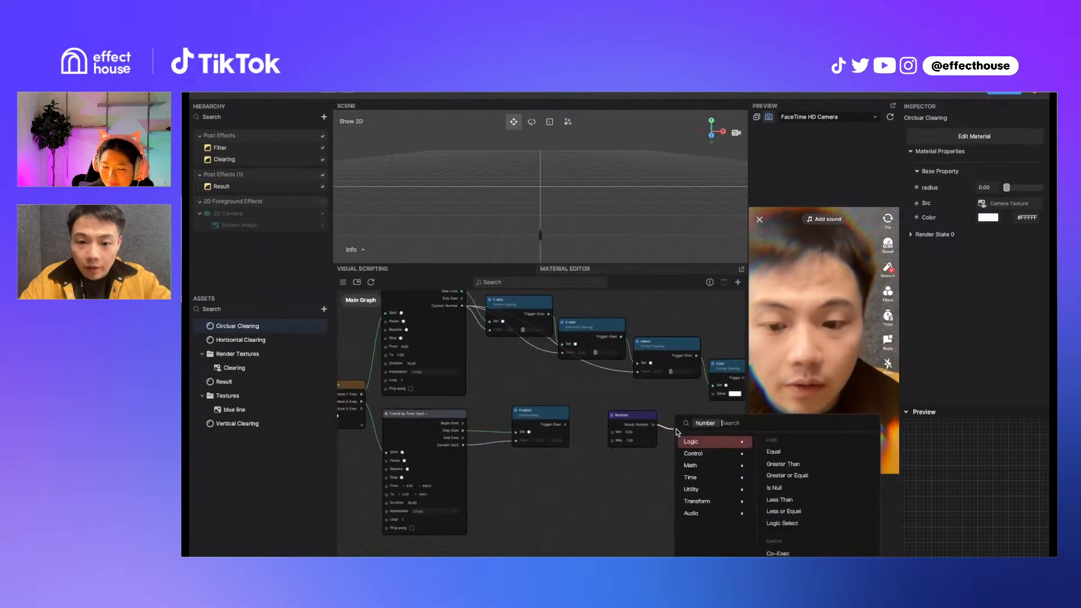
text(com)
key(Return)
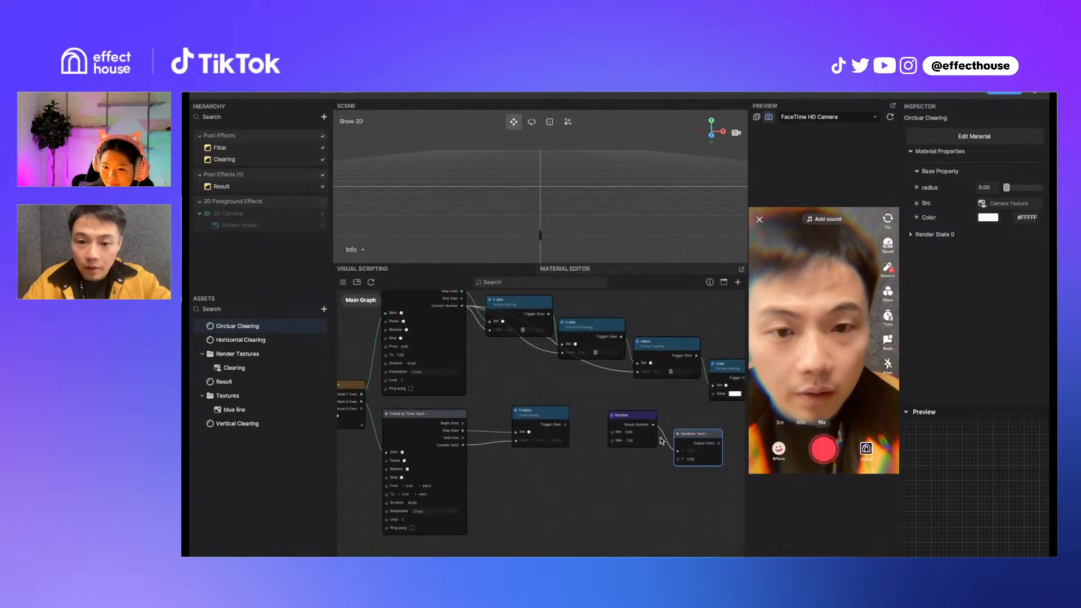
click(718, 434)
click(725, 480)
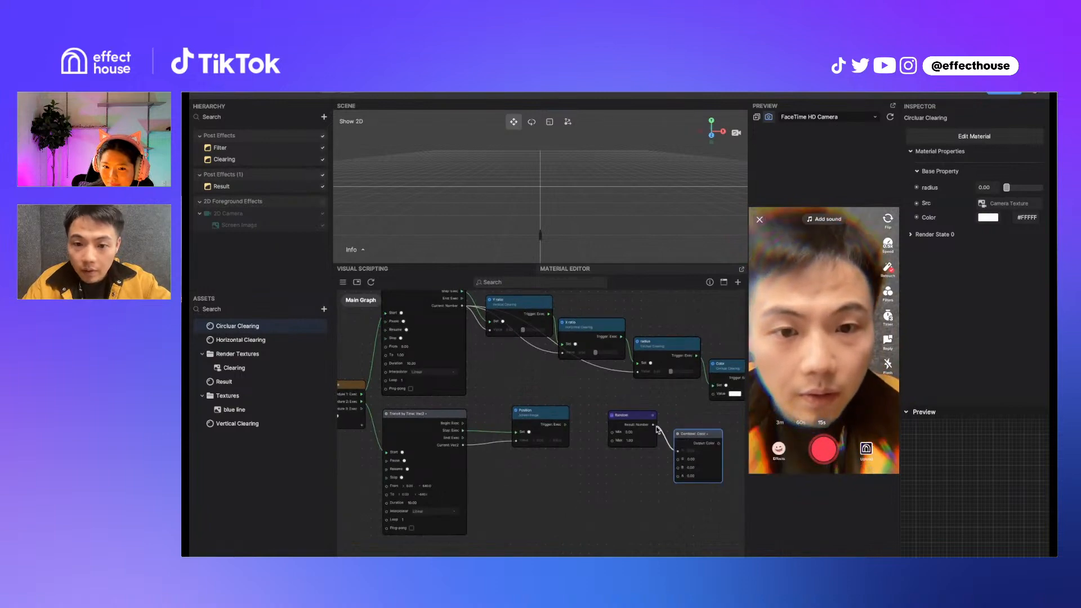
Connect the Random result to the remaining RGB inputs of the Combine Color node and set its alpha to 1
drag(653, 426, 679, 469)
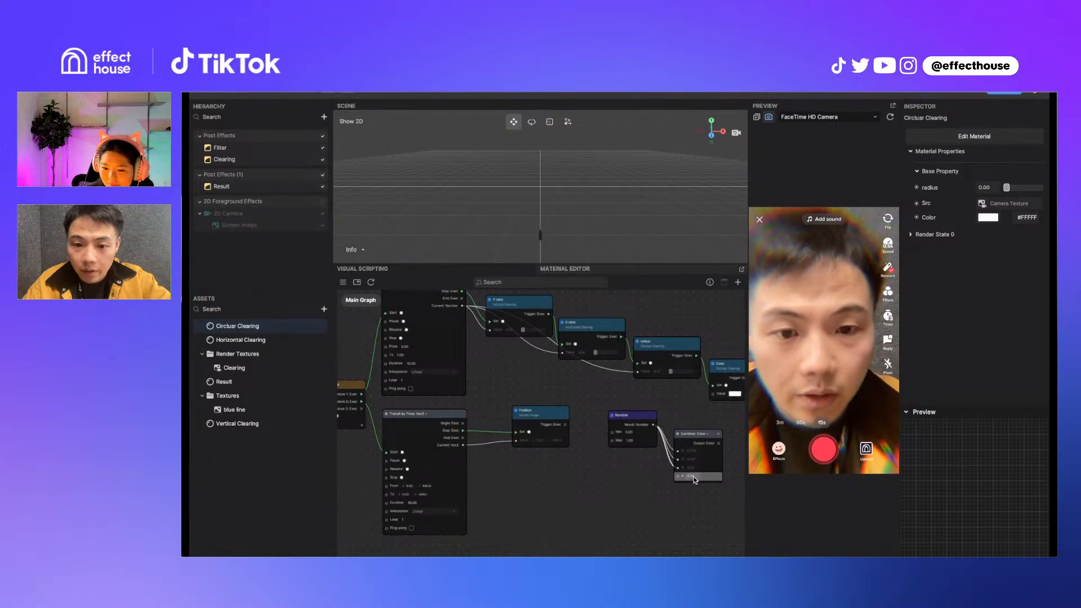
click(691, 478)
text(1)
click(647, 485)
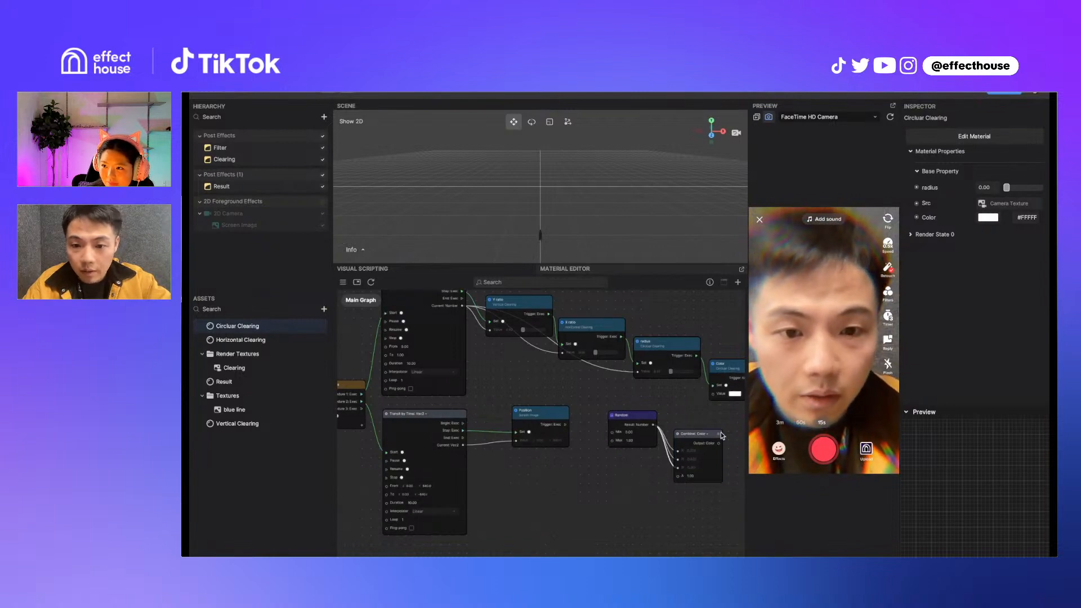
Feed the Combine Color output into the Color property node, test the tint in the preview, and tidy the Random and Combine nodes
drag(720, 443, 713, 393)
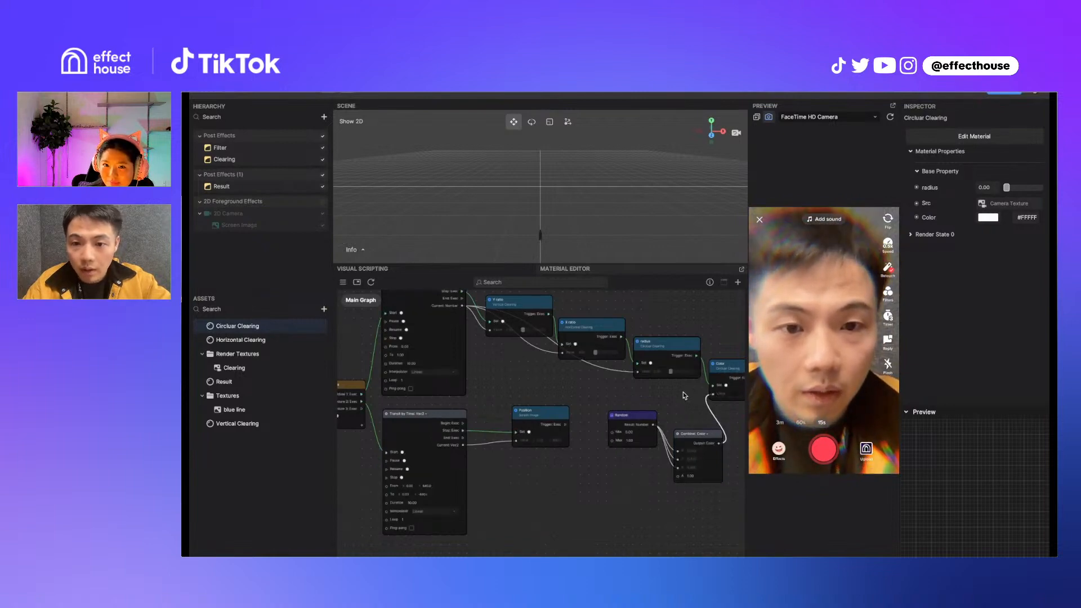
click(827, 327)
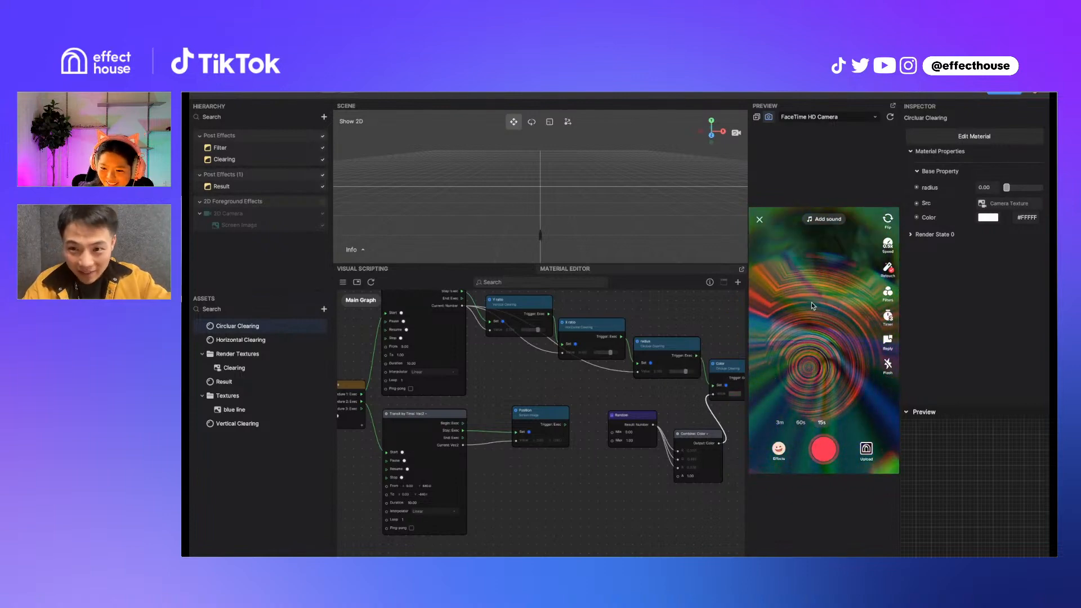
drag(700, 435, 619, 433)
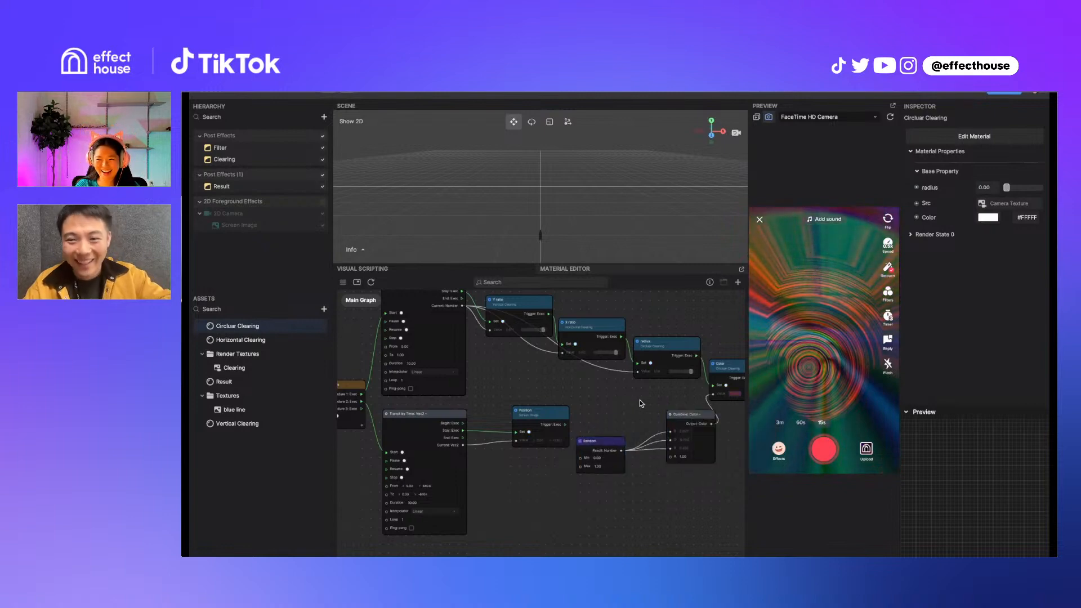
Disable Motion Blur and Chromatic Aberration on the Filter post effect
click(243, 150)
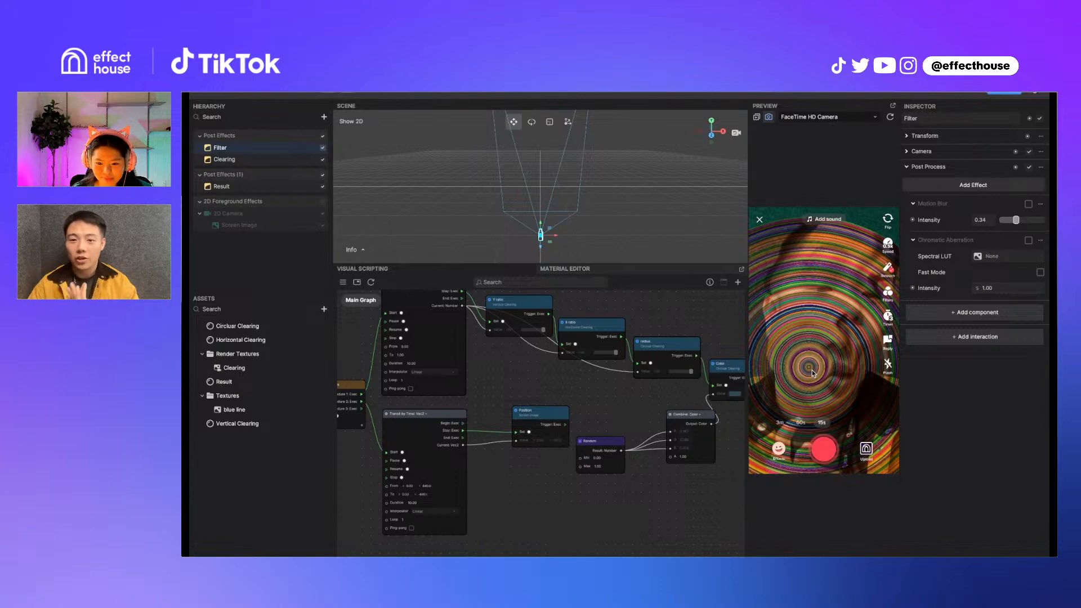
Insert a Wait for Seconds node between the radius and Color property nodes
scroll(677, 321, down, 2)
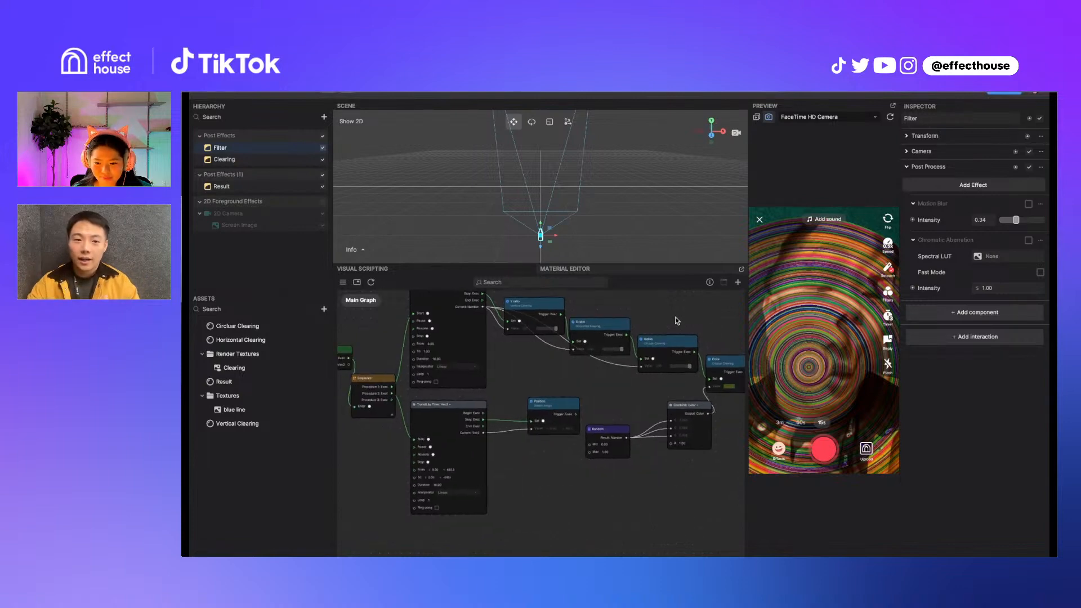
drag(685, 343, 660, 395)
text(econ)
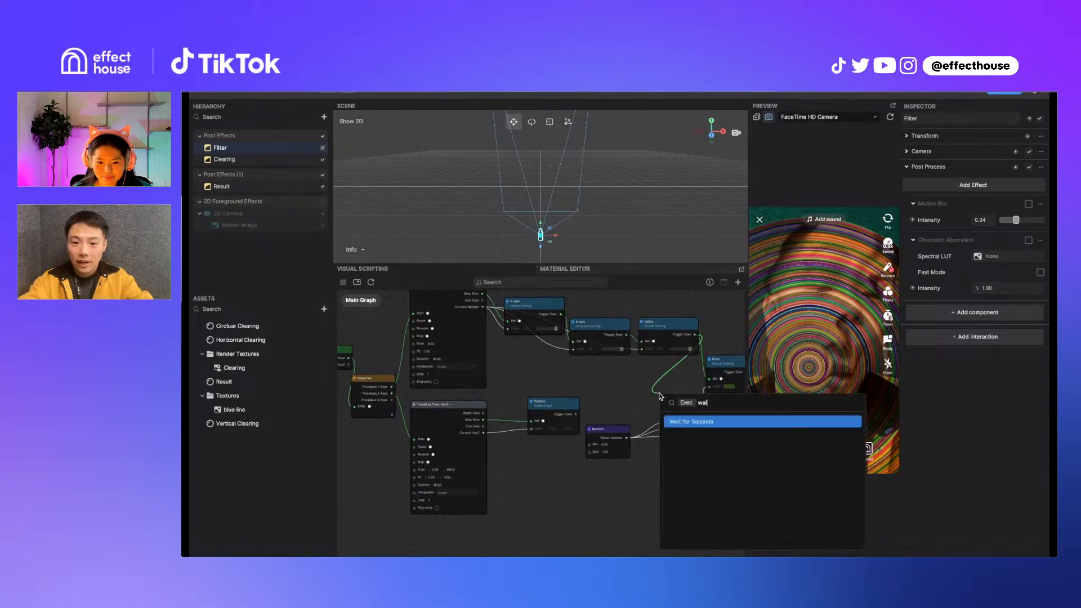
key(Return)
drag(674, 400, 652, 374)
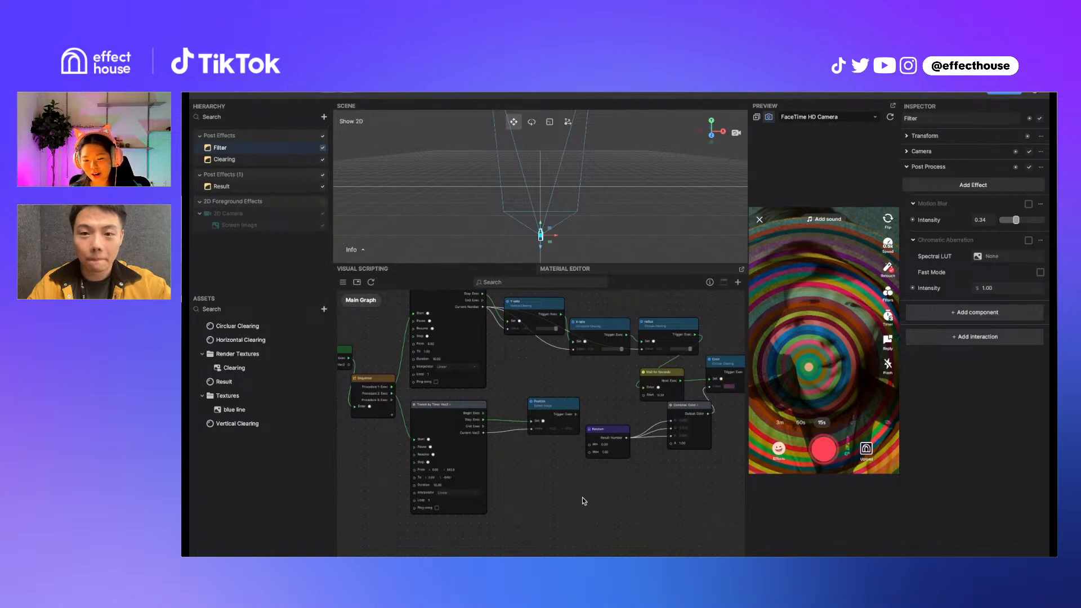
Switch the preview source to the Idle (Person 2) sample video
scroll(583, 498, down, 5)
scroll(579, 502, up, 2)
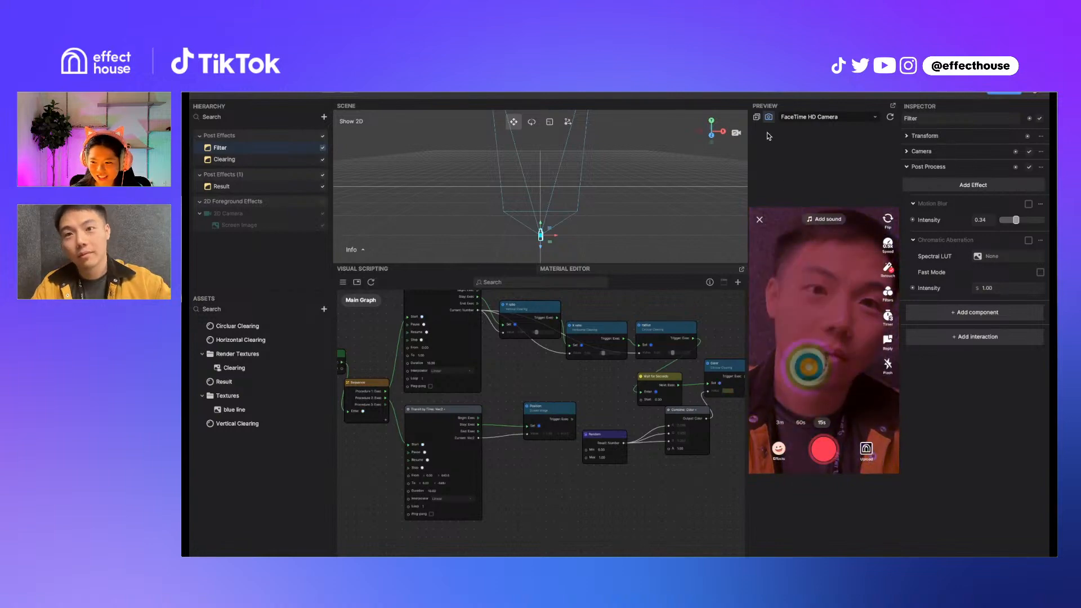
click(828, 117)
click(812, 148)
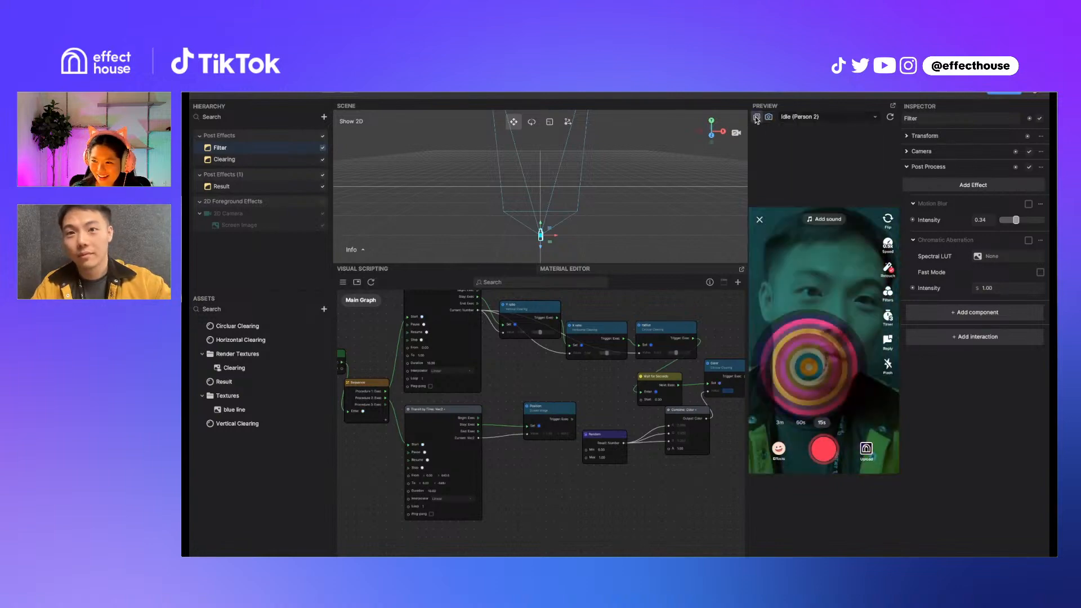
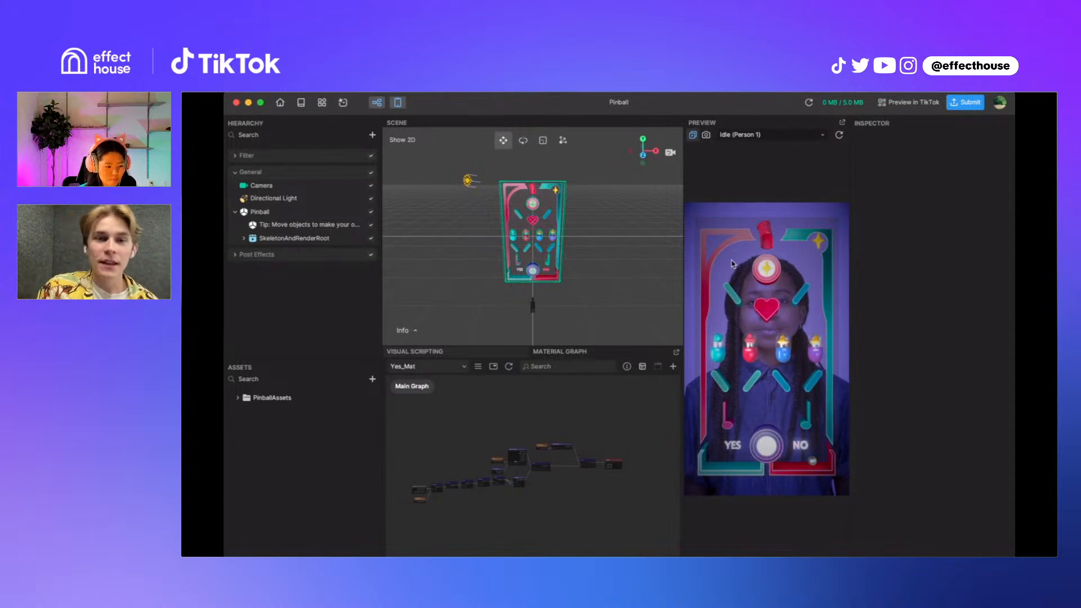
Examine the Pinball template's board in the scene up close and select its glass box mesh
mouse_move(569, 276)
mouse_down()
mouse_move(558, 257)
mouse_move(570, 286)
mouse_up()
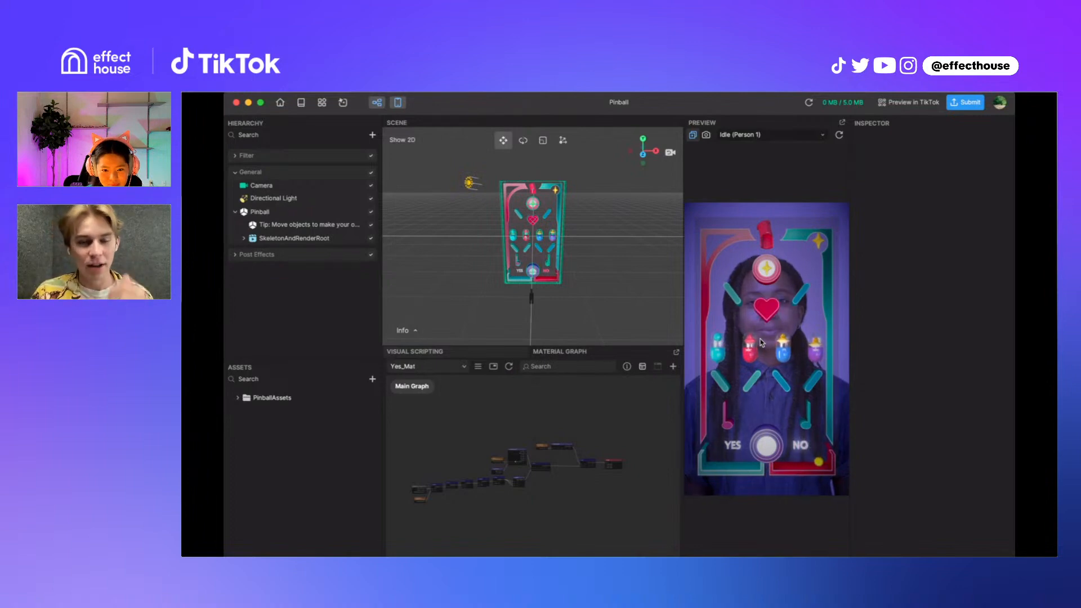
scroll(466, 509, up, 5)
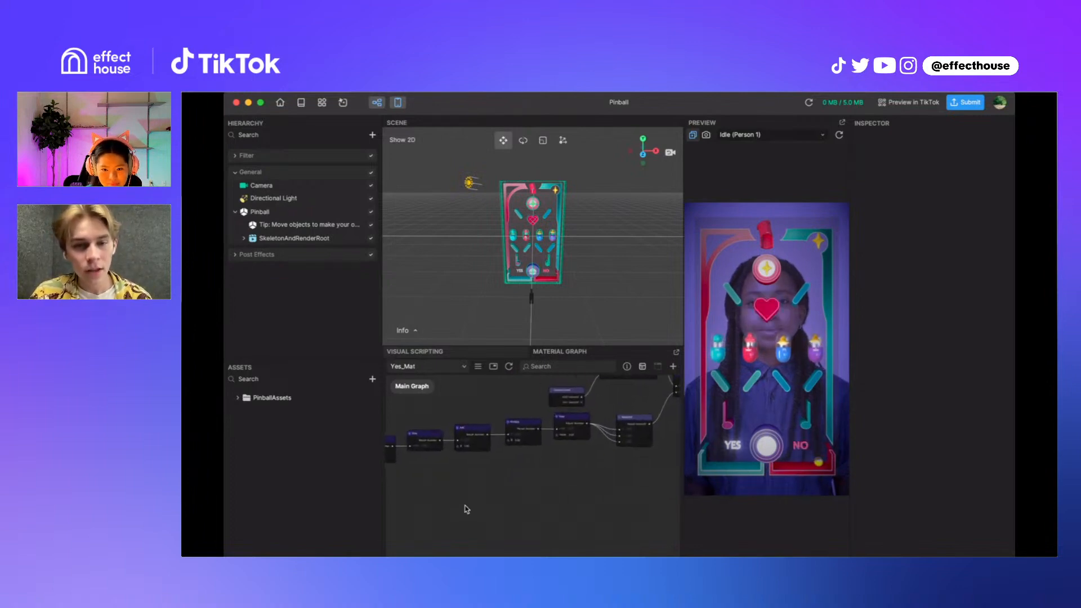
scroll(466, 509, down, 1)
right_drag(489, 243, 471, 195)
scroll(487, 226, up, 5)
click(535, 195)
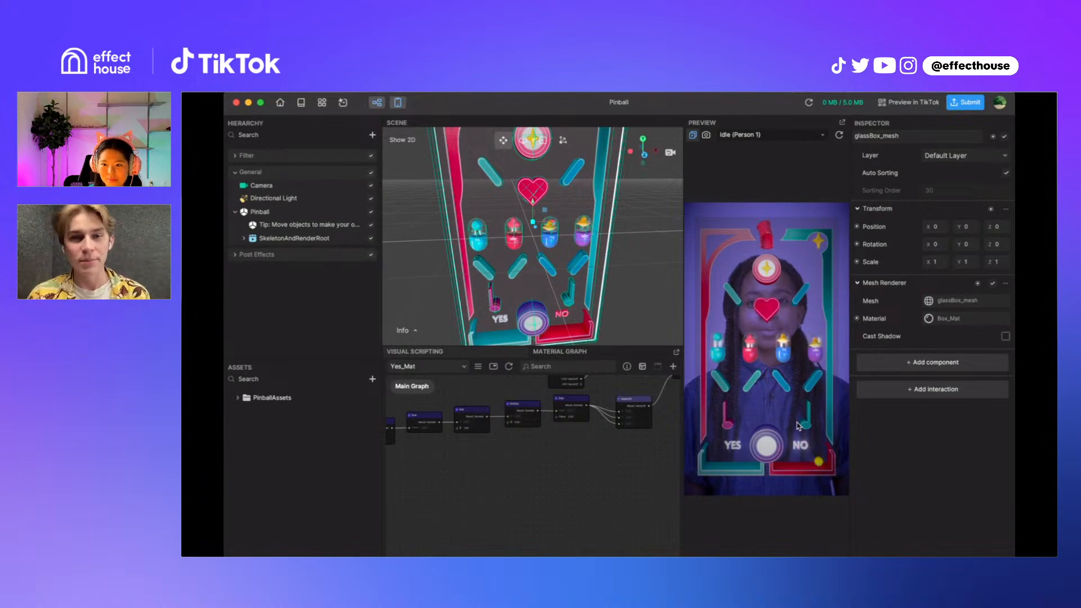
Expand SkeletonAndRenderRoot and its Frame group in the Pinball hierarchy to view the board's meshes and colliders
click(247, 238)
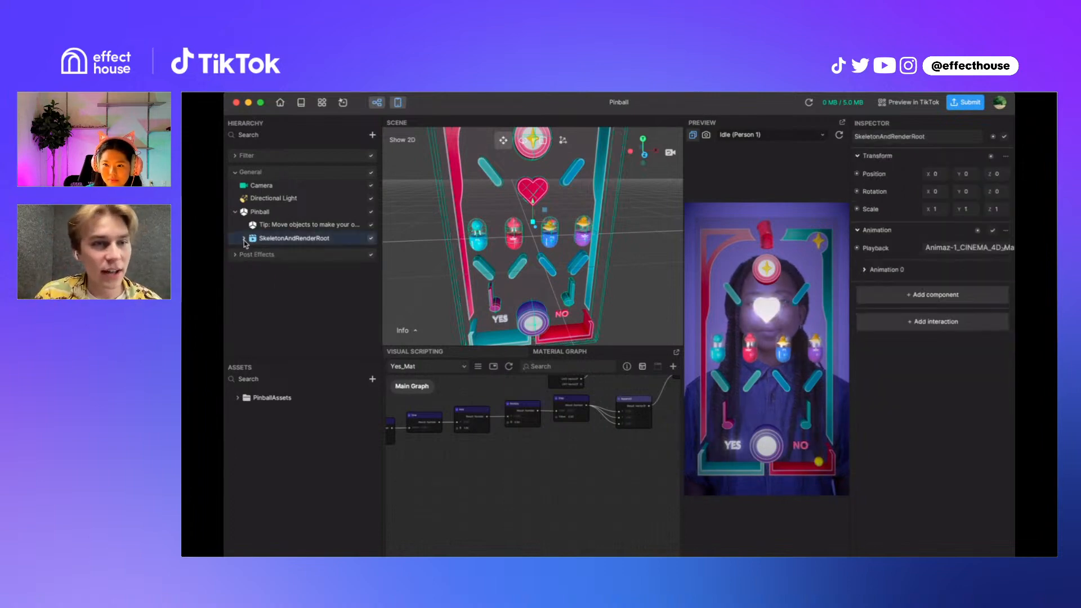
click(244, 239)
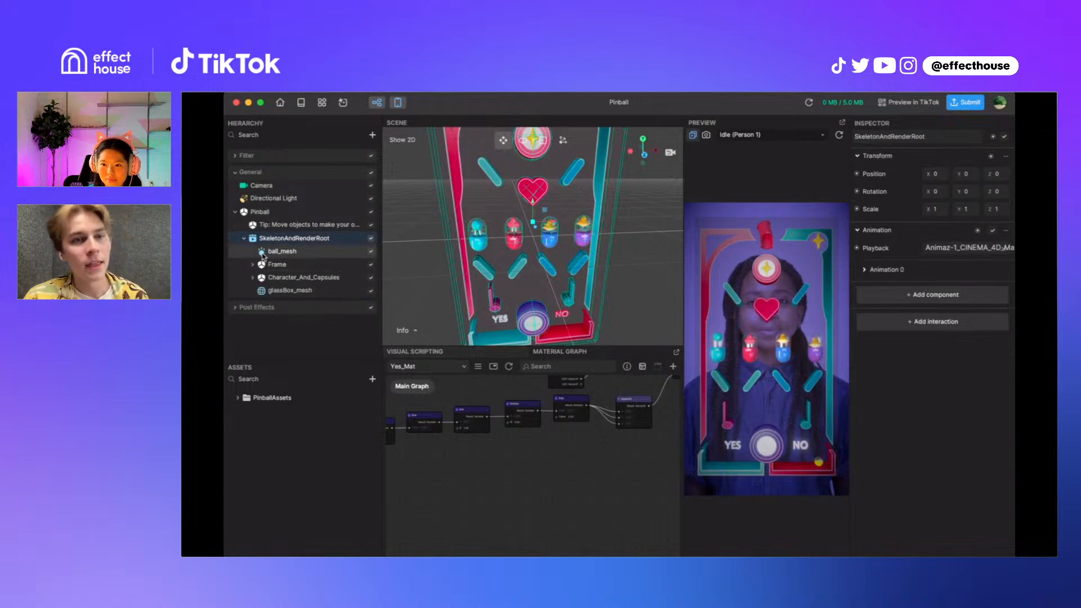
click(252, 264)
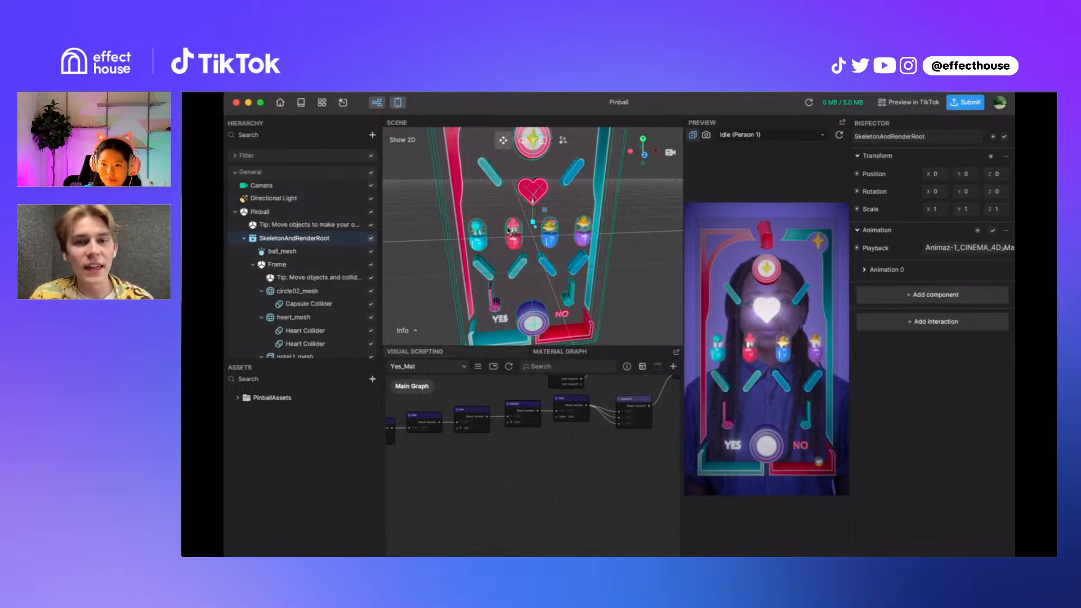
scroll(508, 229, down, 5)
scroll(508, 229, up, 5)
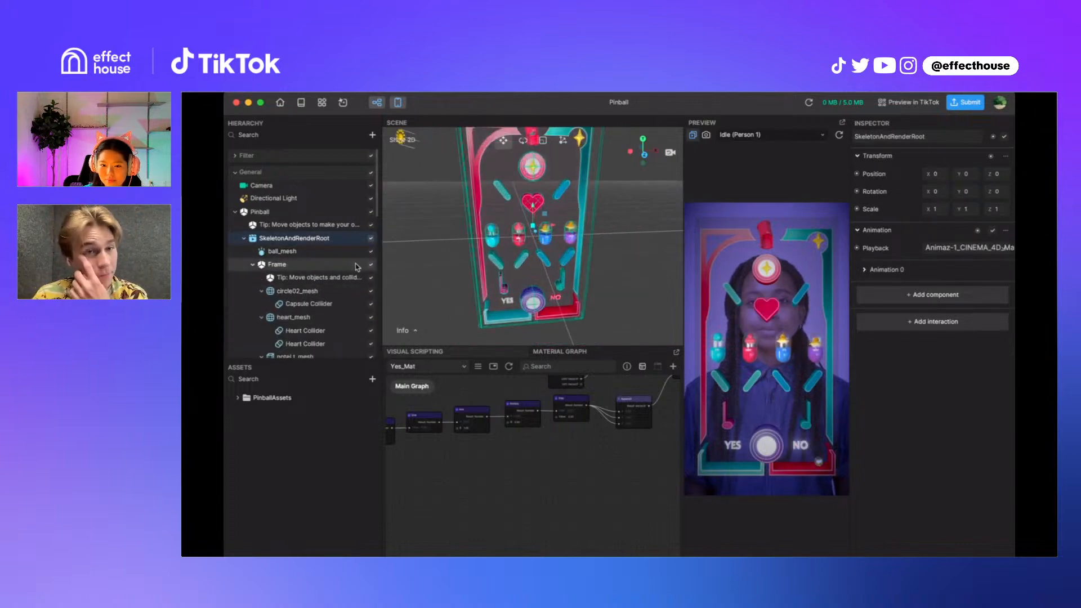
scroll(315, 281, down, 1)
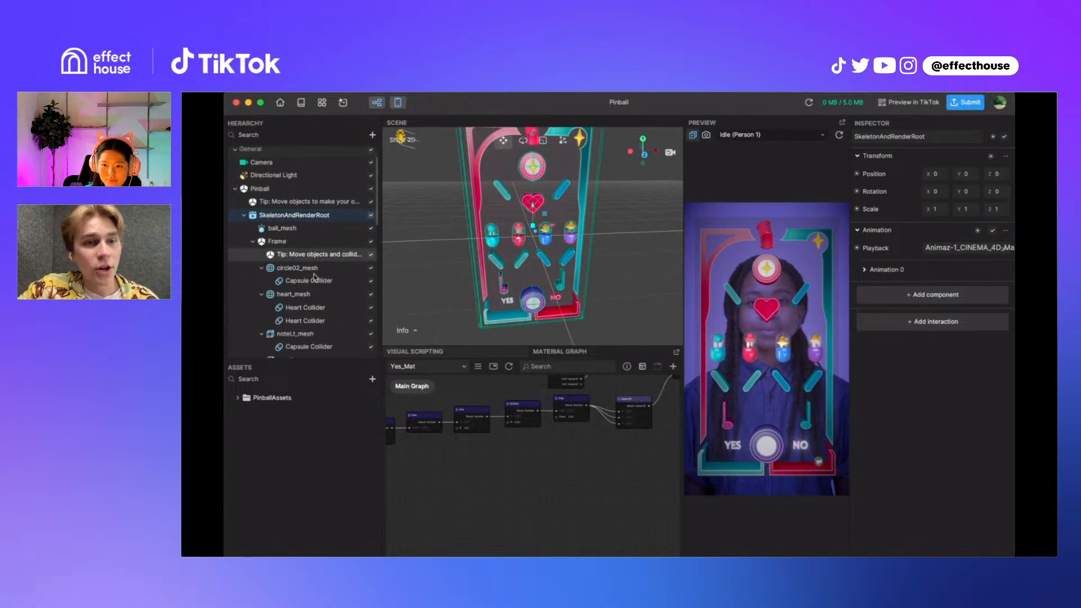
Inspect the Frame group, the Capsule Collider of circle02_mesh, and both Heart Colliders of heart_mesh
click(304, 244)
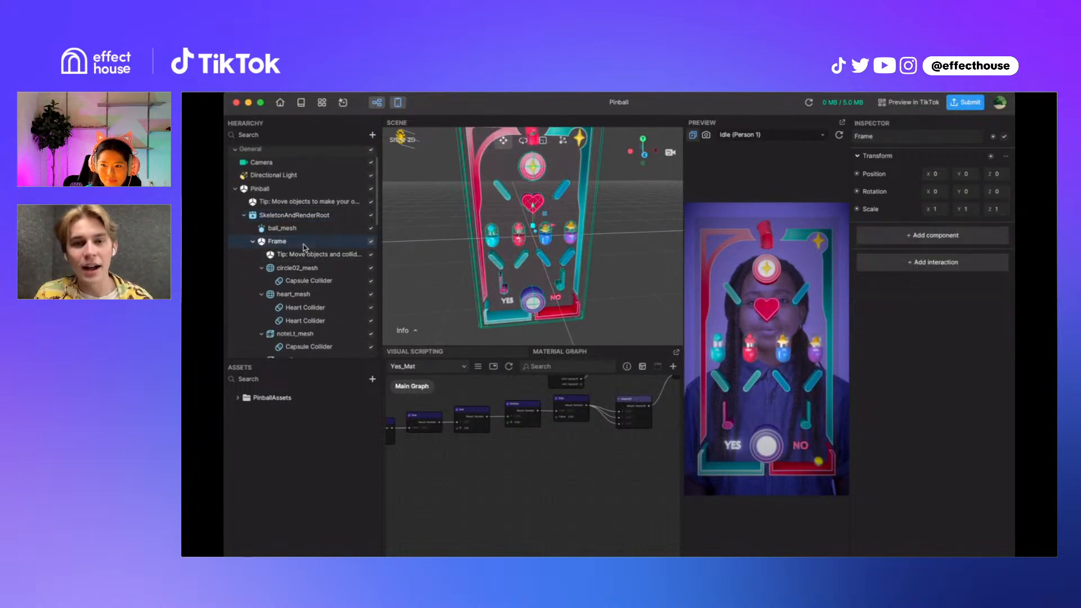
click(310, 281)
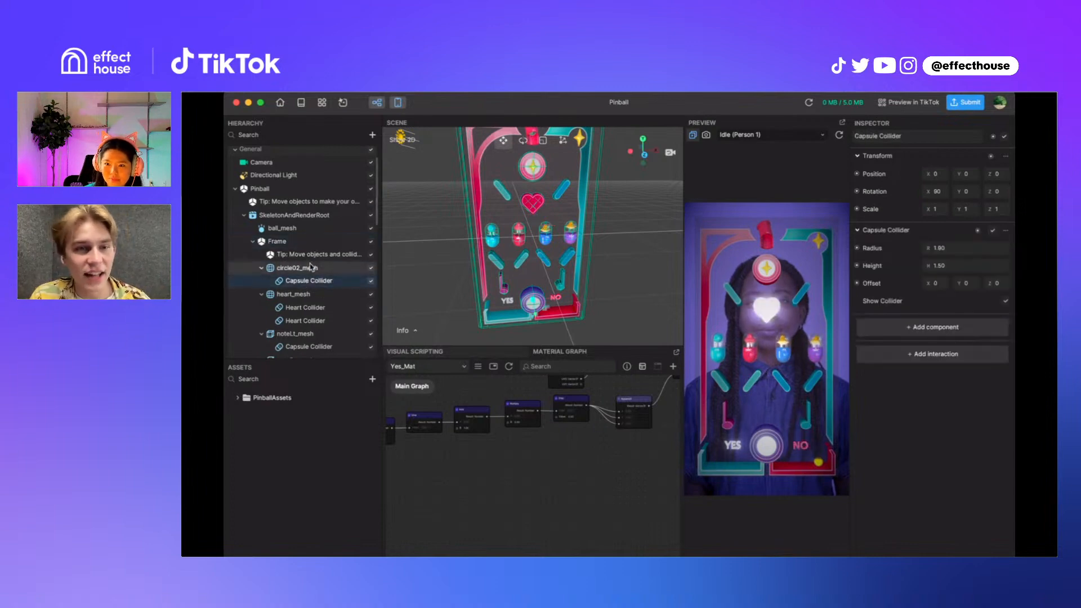
right_drag(519, 308, 518, 283)
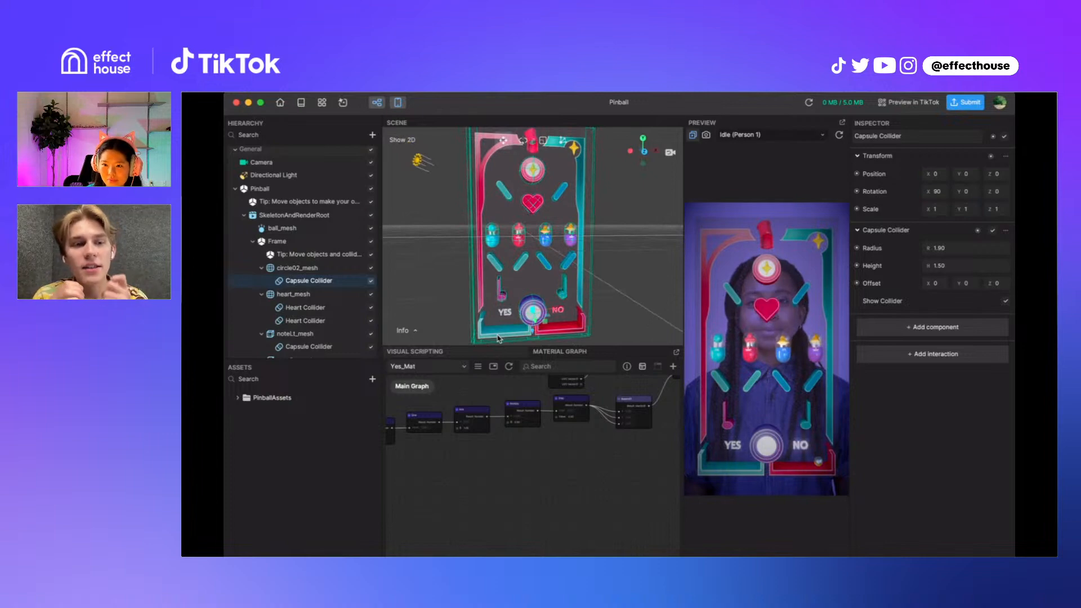
click(531, 204)
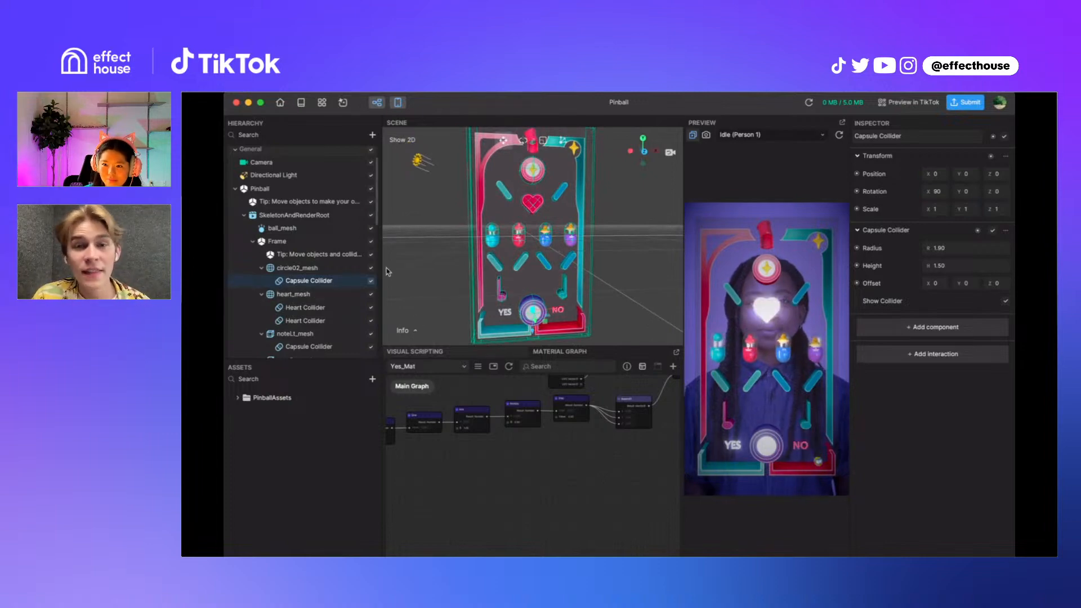
click(306, 308)
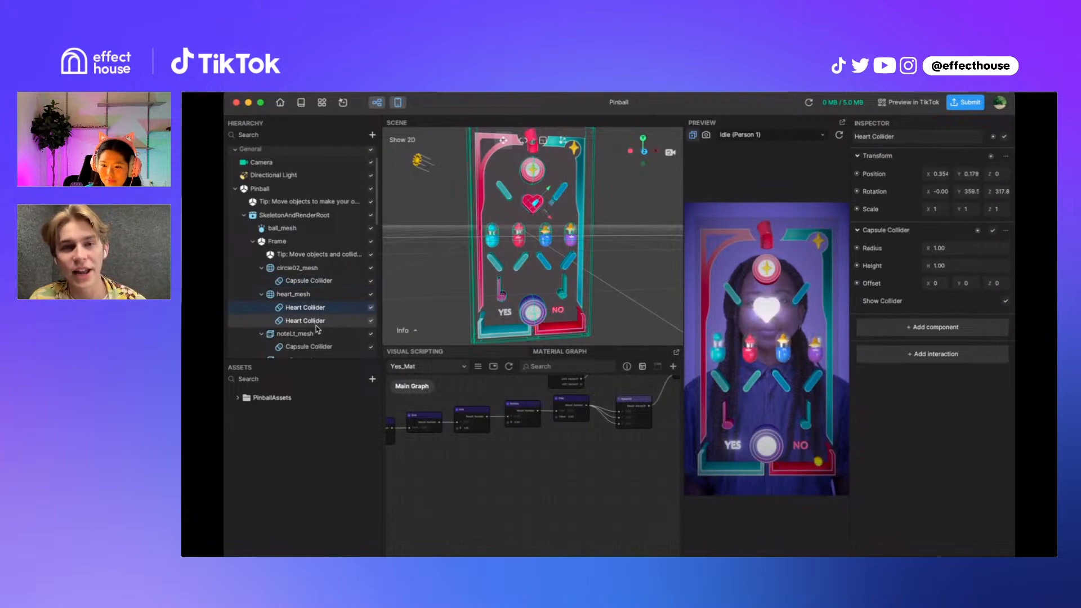
click(314, 323)
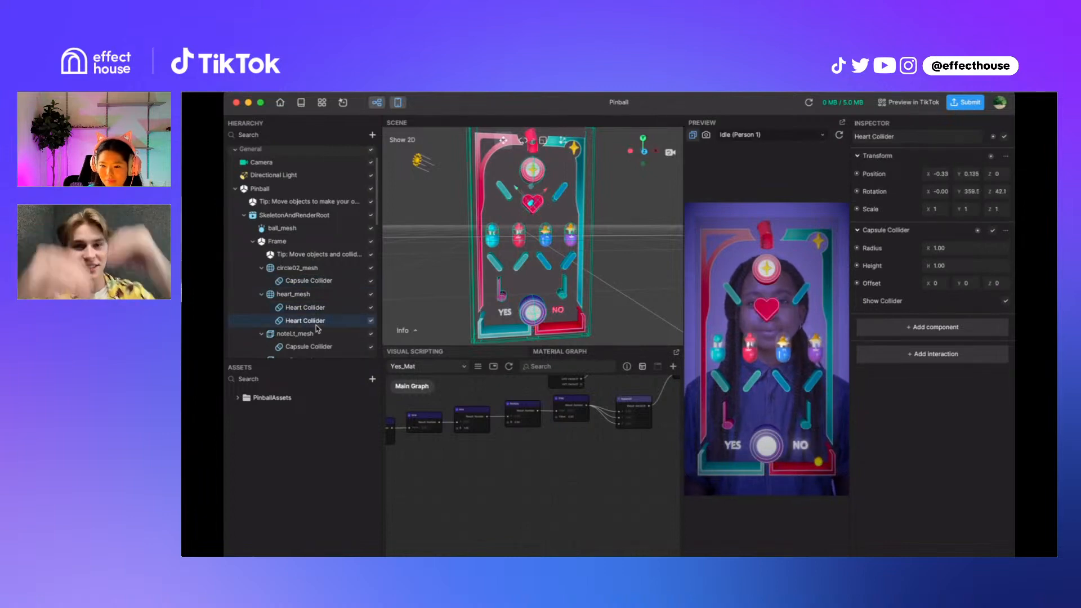
Disable the Mesh Renderer of heart_mesh to examine its colliders up close in the scene
click(299, 294)
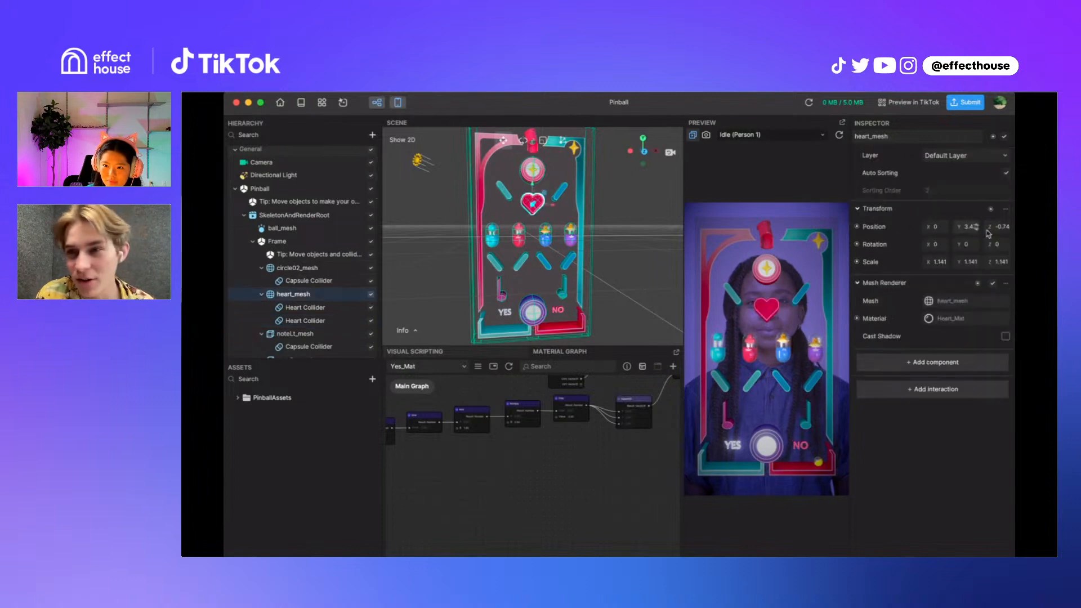
click(992, 283)
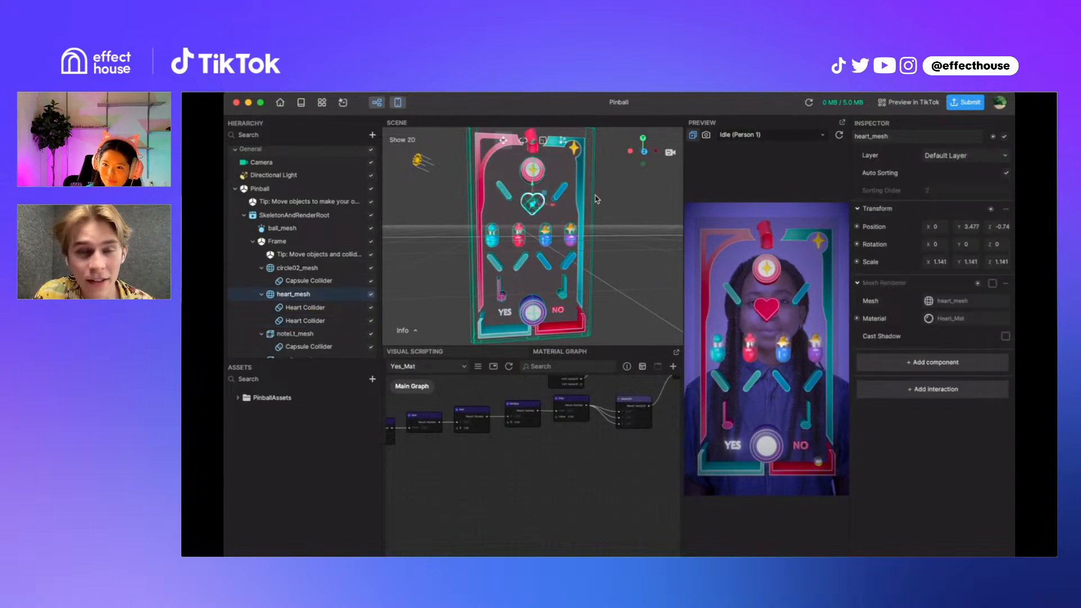
scroll(545, 169, up, 3)
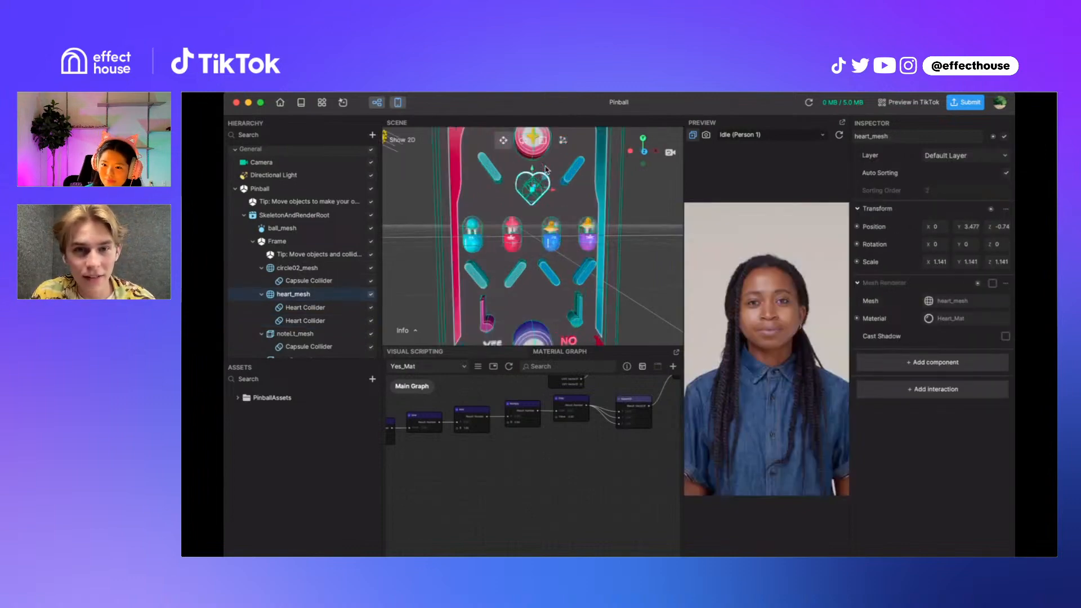
Re-enable the Mesh Renderer of heart_mesh, then deselect the mesh to view the whole board
click(558, 198)
right_drag(559, 199, 543, 223)
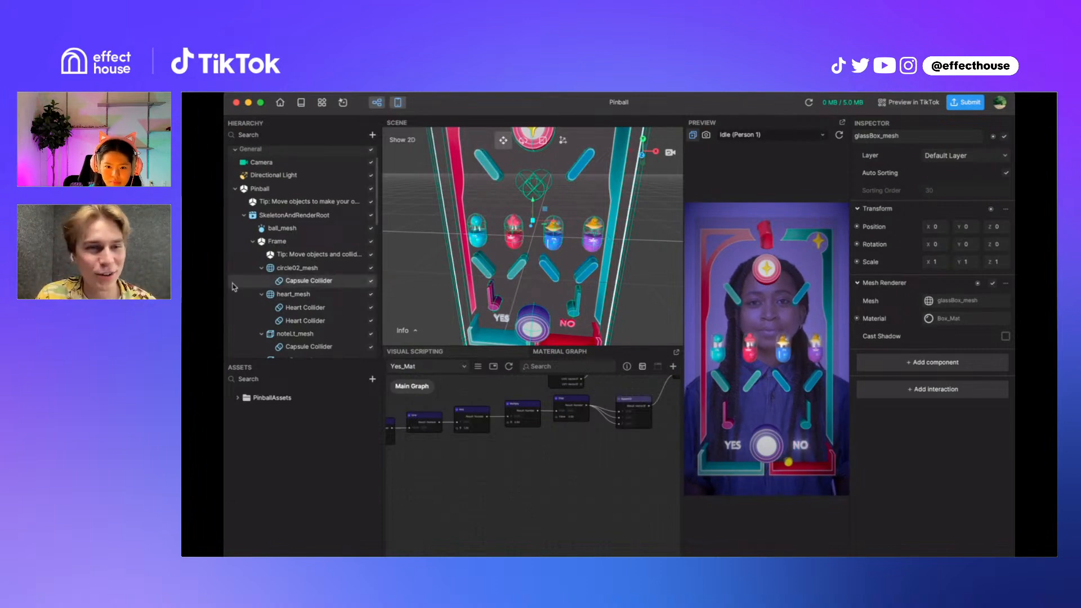
click(293, 293)
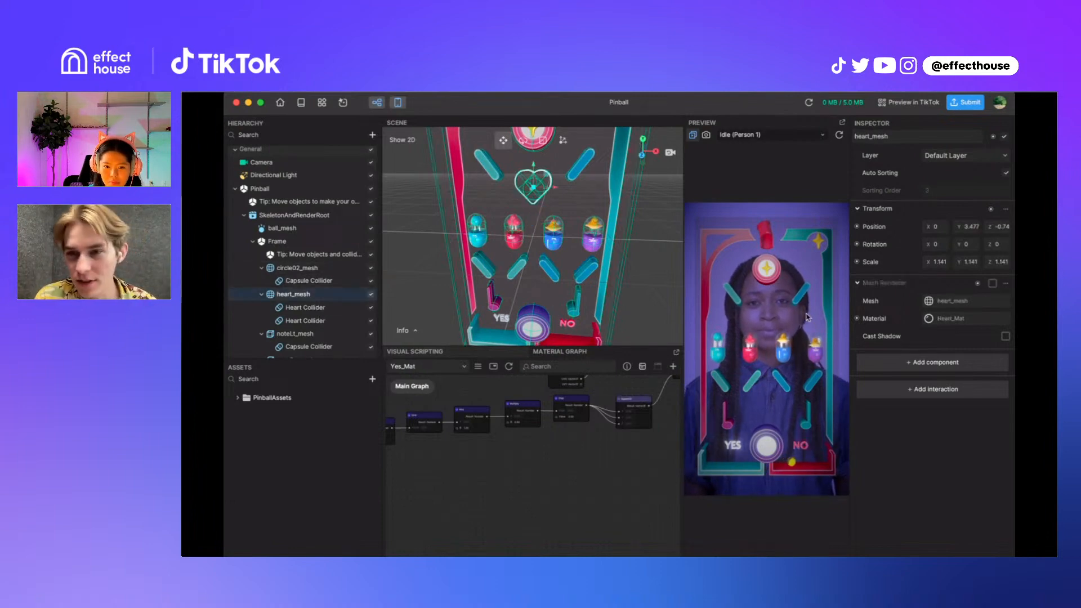
click(993, 284)
click(992, 283)
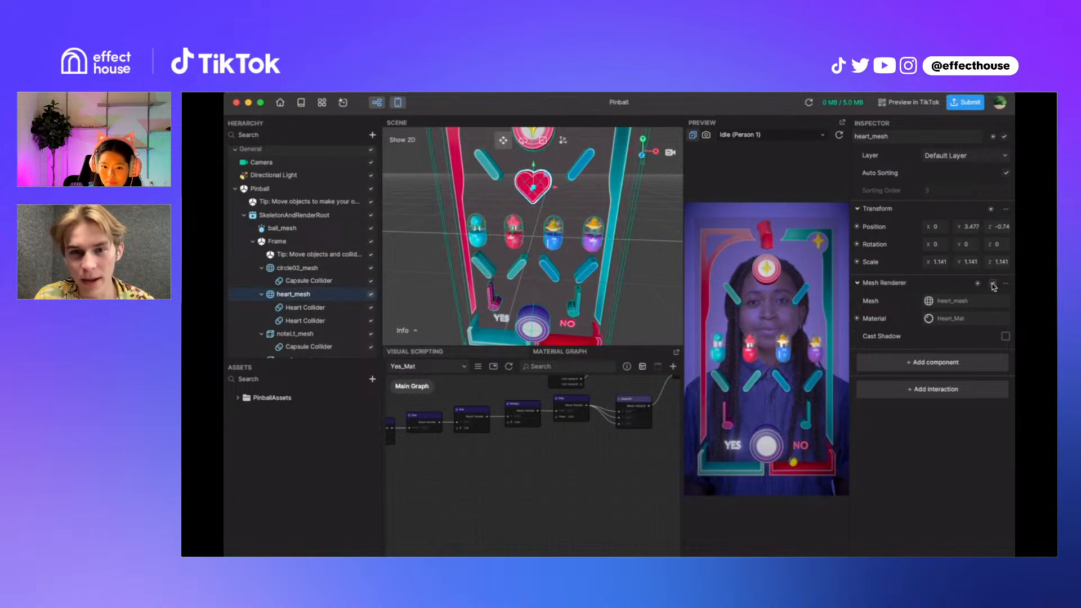
click(651, 279)
scroll(655, 264, down, 5)
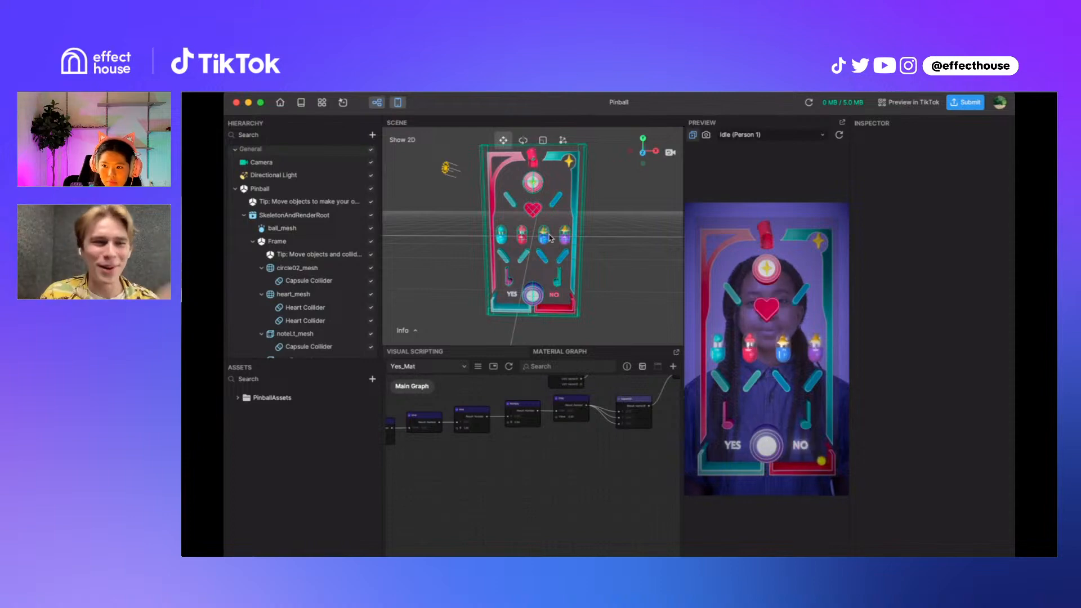
Select ball_mesh and inspect its Rigid Body and Sphere Collider settings
click(273, 229)
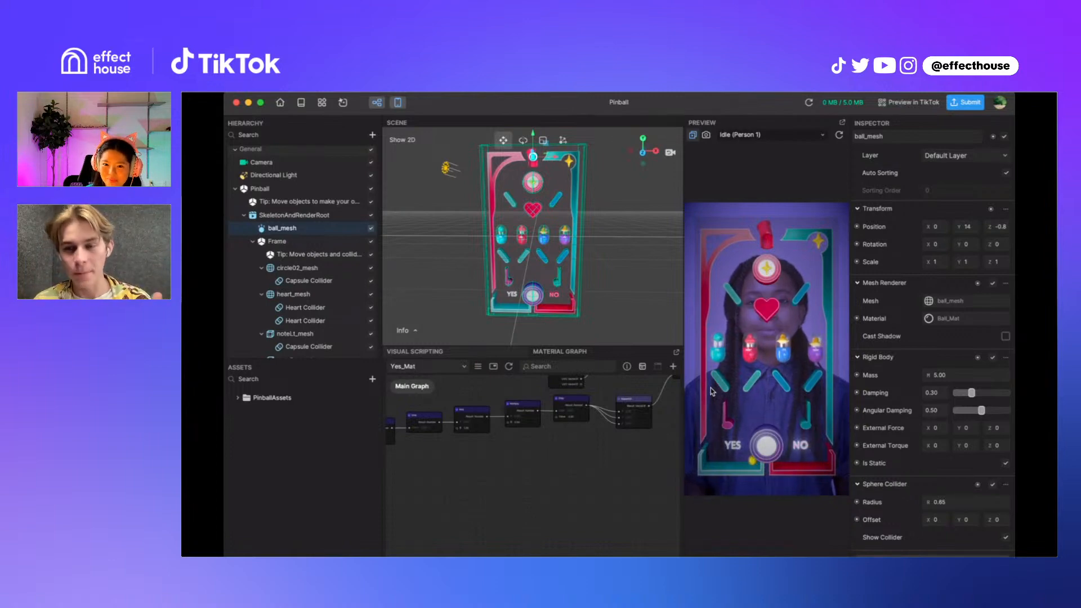
scroll(913, 442, down, 1)
scroll(913, 442, down, 1)
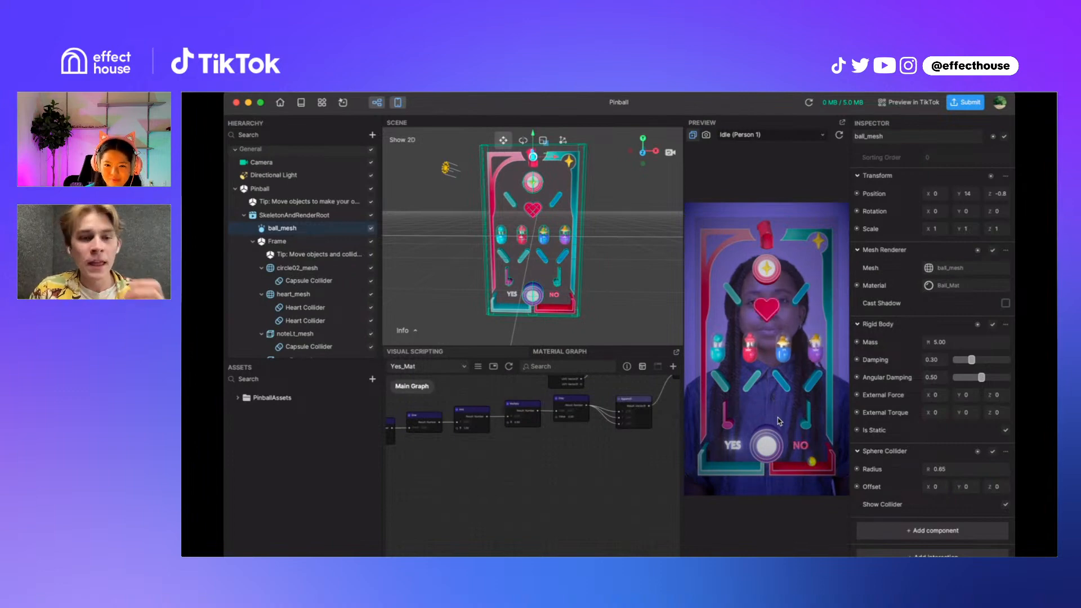
Open the visual scripting main graph and locate the Random nodes that feed the ball's External Force
drag(538, 499, 452, 574)
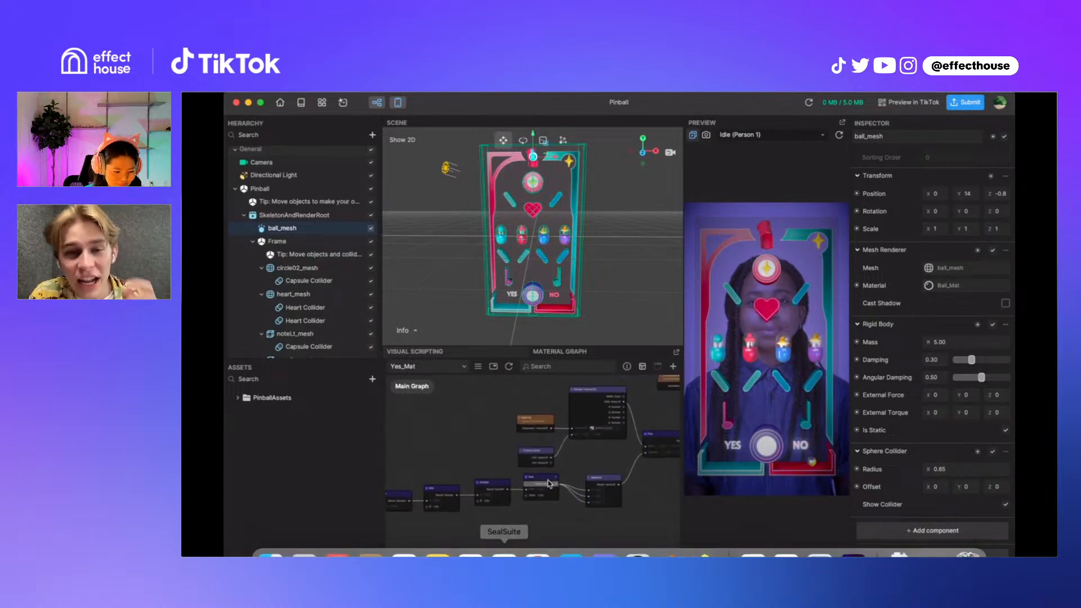
scroll(593, 470, right, 5)
scroll(593, 471, up, 2)
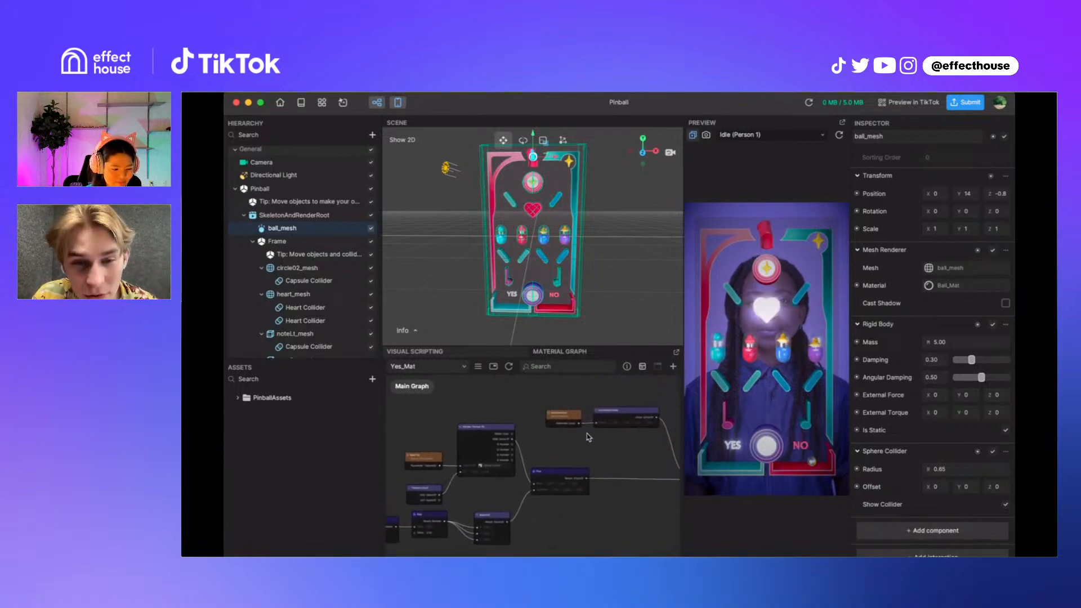
drag(589, 437, 467, 436)
click(437, 352)
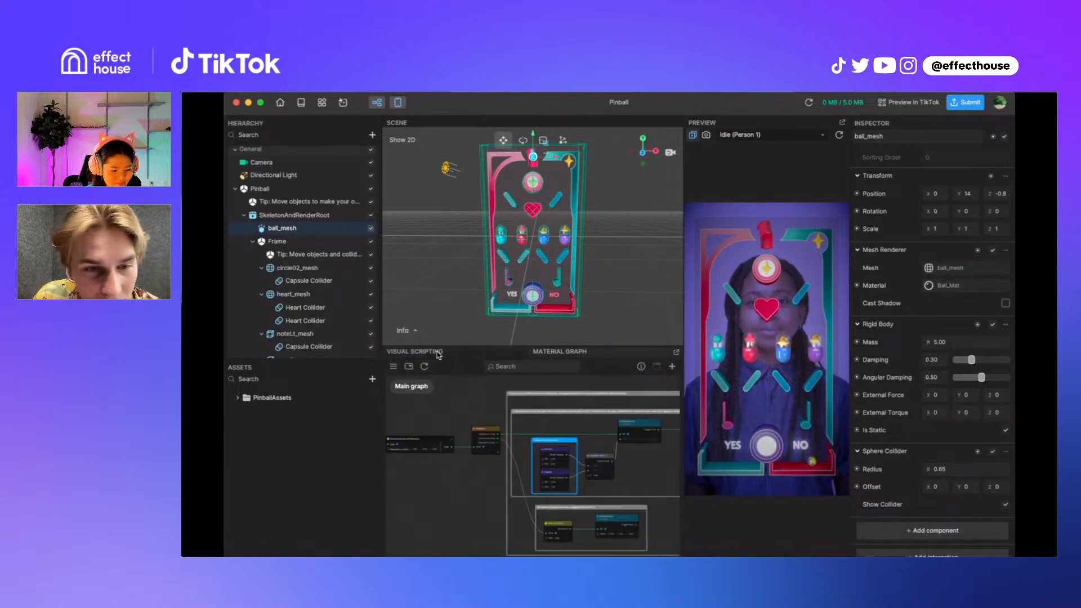
drag(481, 399, 493, 397)
scroll(494, 401, left, 5)
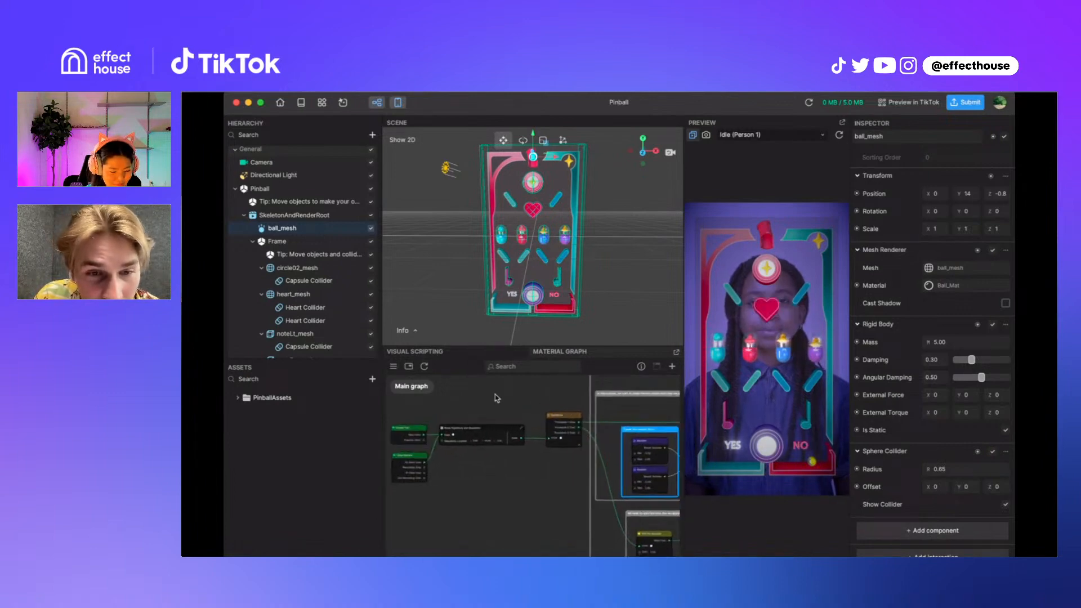
scroll(497, 398, right, 5)
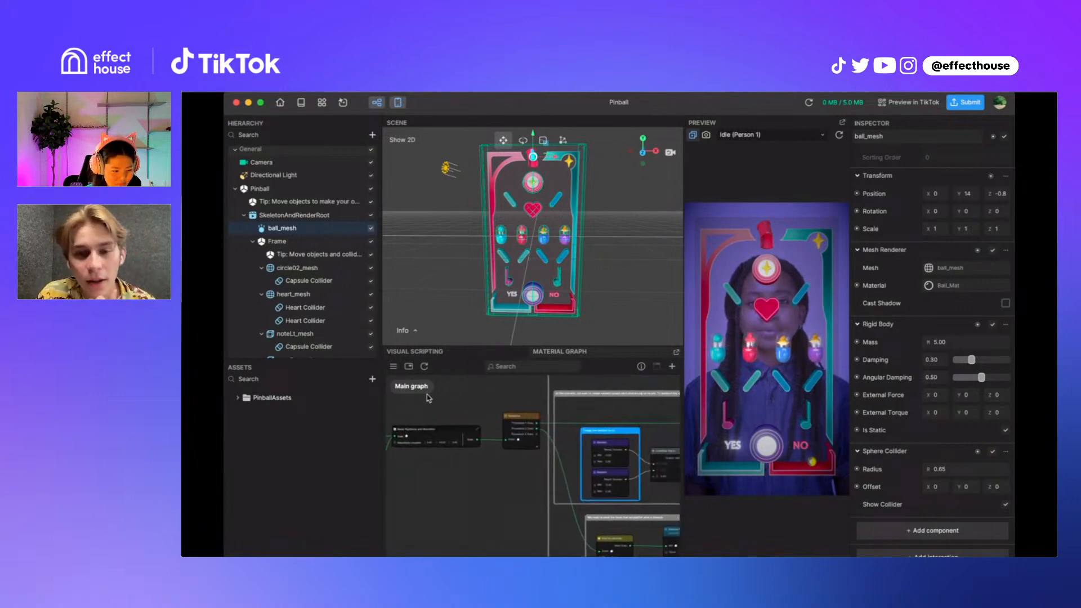
scroll(517, 521, up, 1)
drag(462, 408, 412, 472)
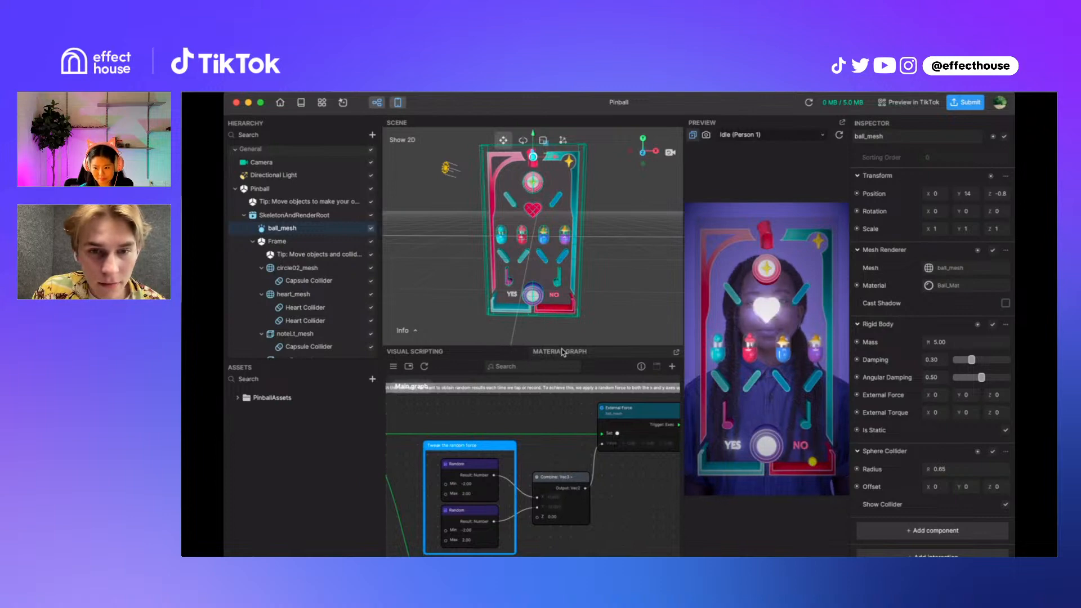
Enlarge the graph area and examine the Random, Combine Vec3, External Force and Wait for Seconds nodes
drag(608, 330, 608, 223)
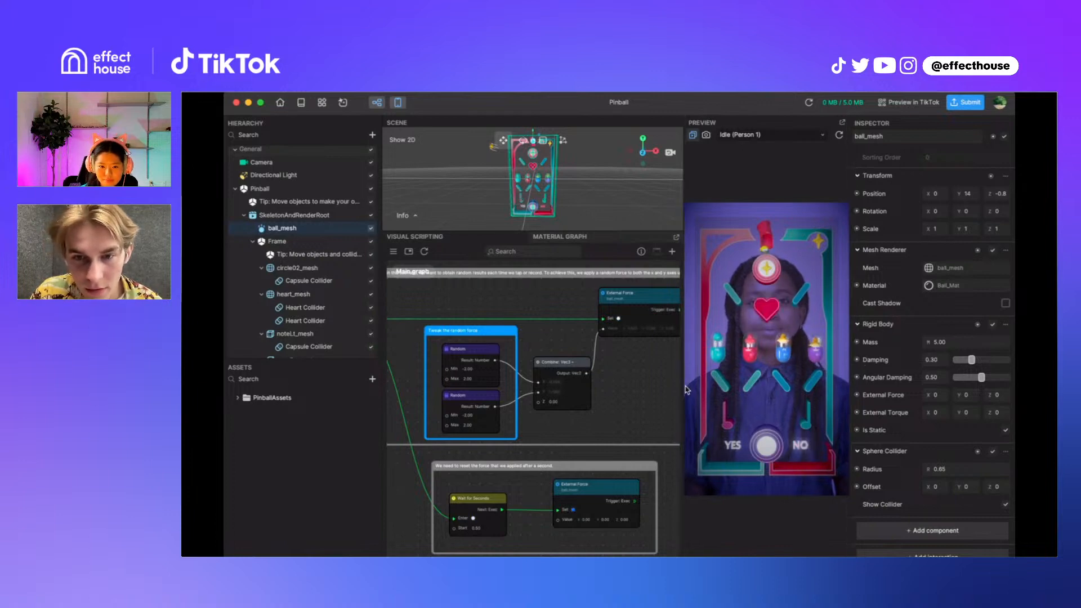
mouse_move(684, 390)
mouse_down()
mouse_move(657, 390)
mouse_move(683, 389)
mouse_up()
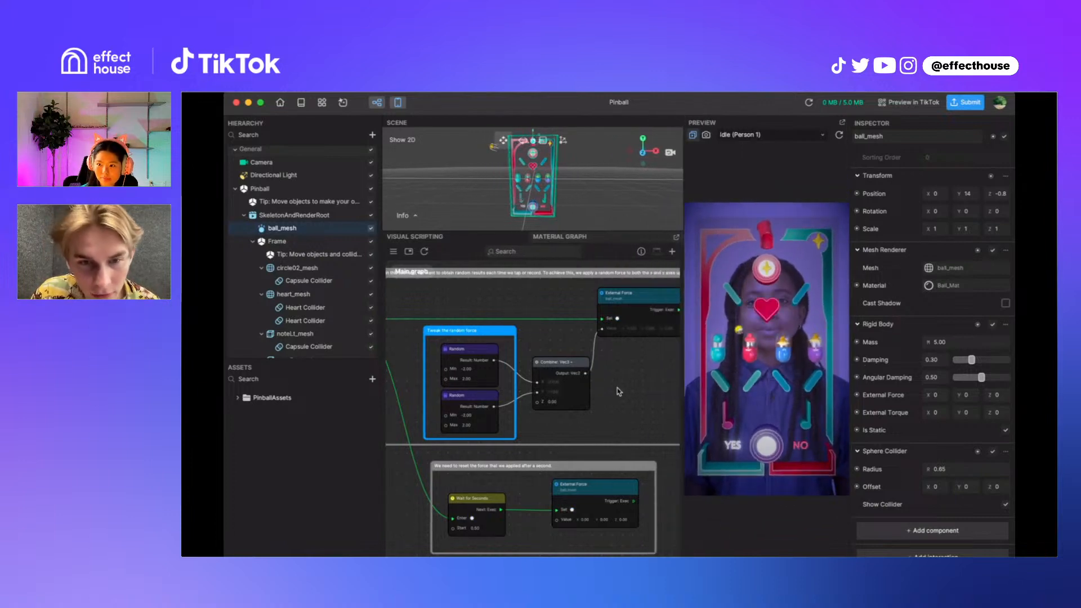
drag(618, 391, 722, 358)
drag(415, 381, 387, 427)
scroll(477, 436, down, 3)
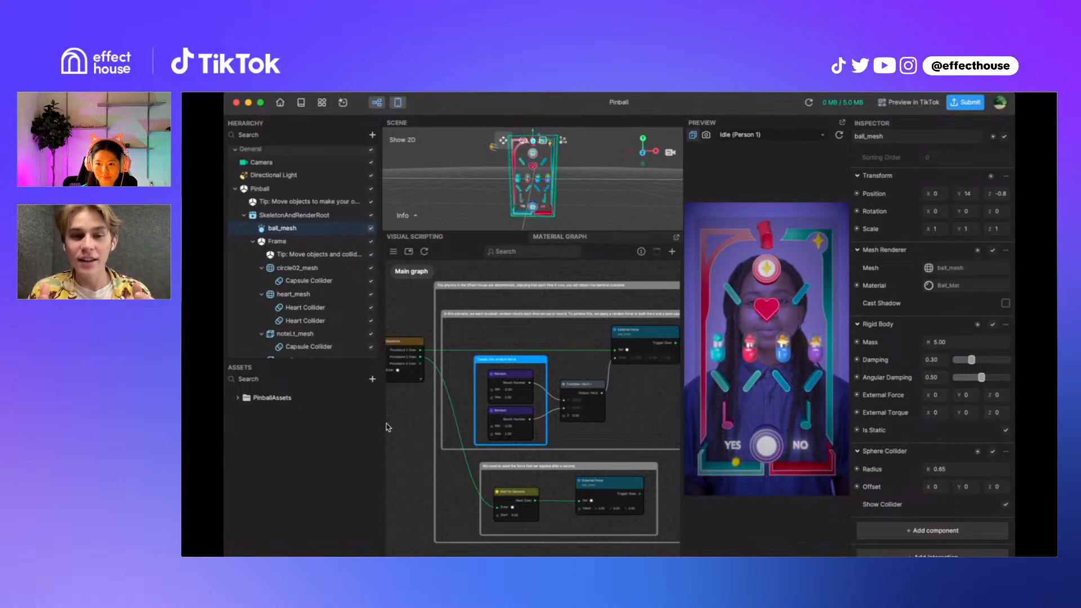
scroll(512, 425, up, 5)
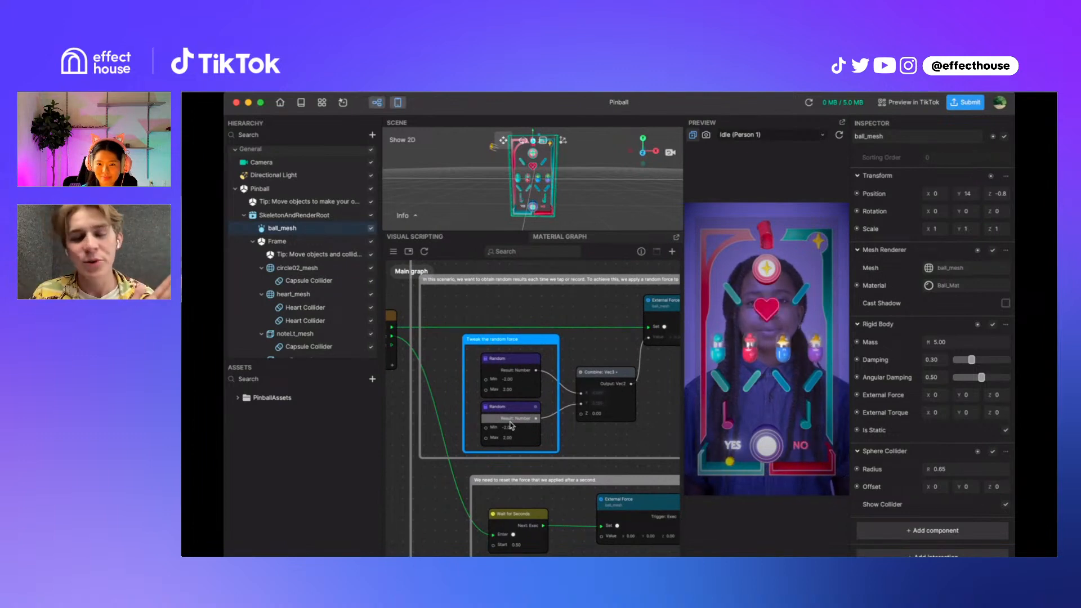
scroll(511, 426, right, 5)
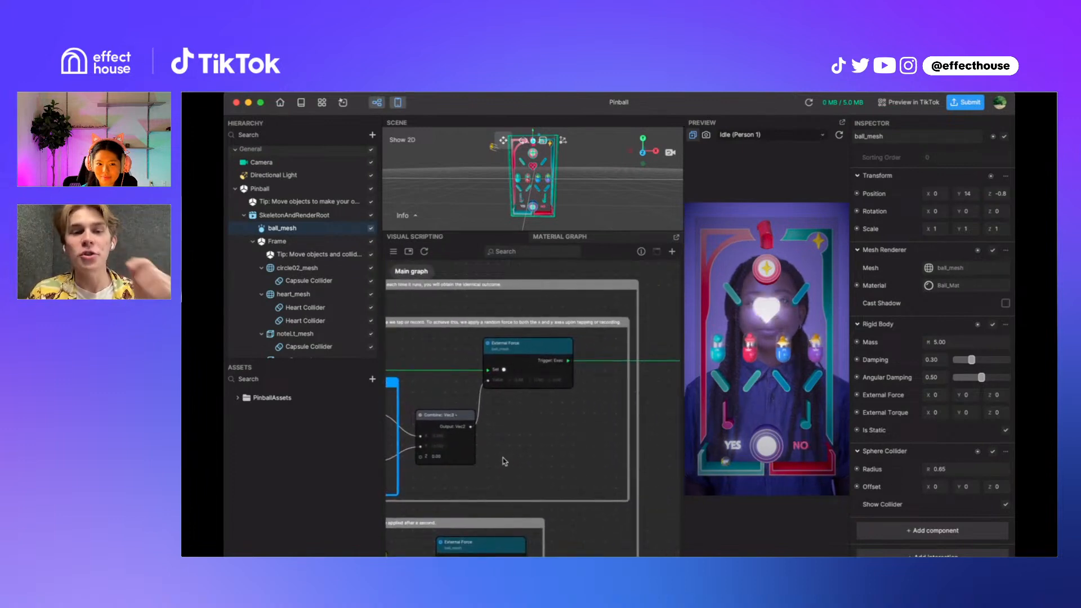
scroll(517, 433, left, 5)
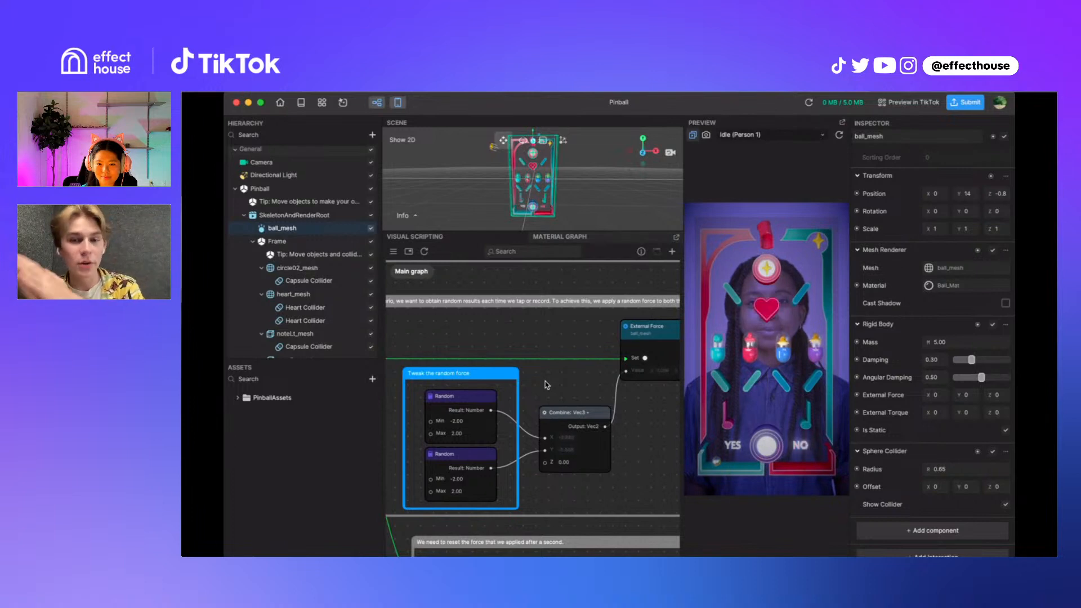
scroll(545, 385, right, 5)
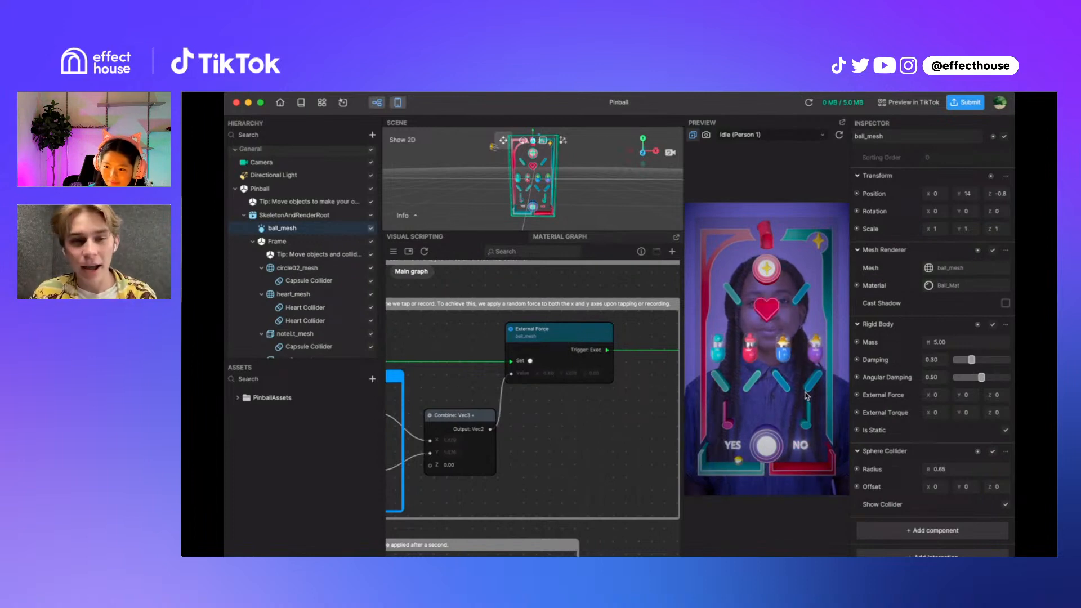
Delete the Combine Vec3 node and set the ball's External Force value to 1 on X and 1 on Y
click(477, 423)
key(BackSpace)
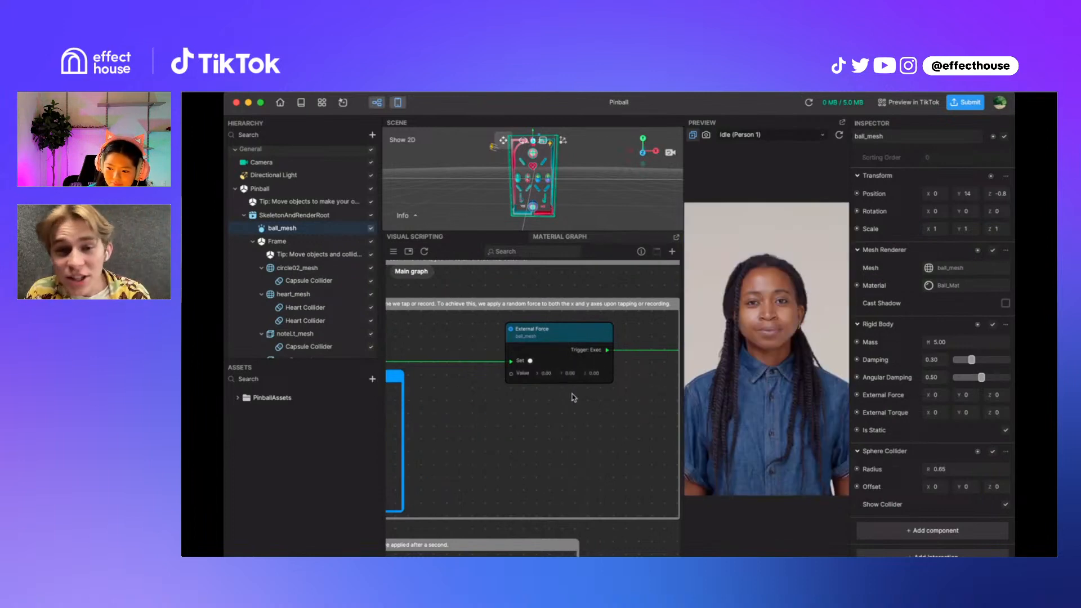
click(543, 374)
text(1)
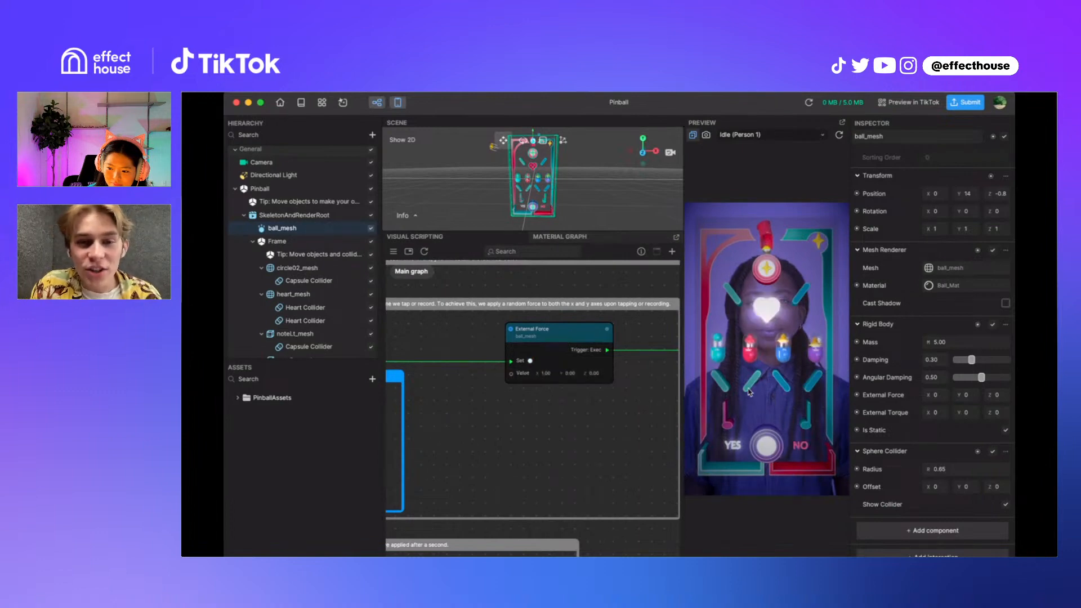
key(Return)
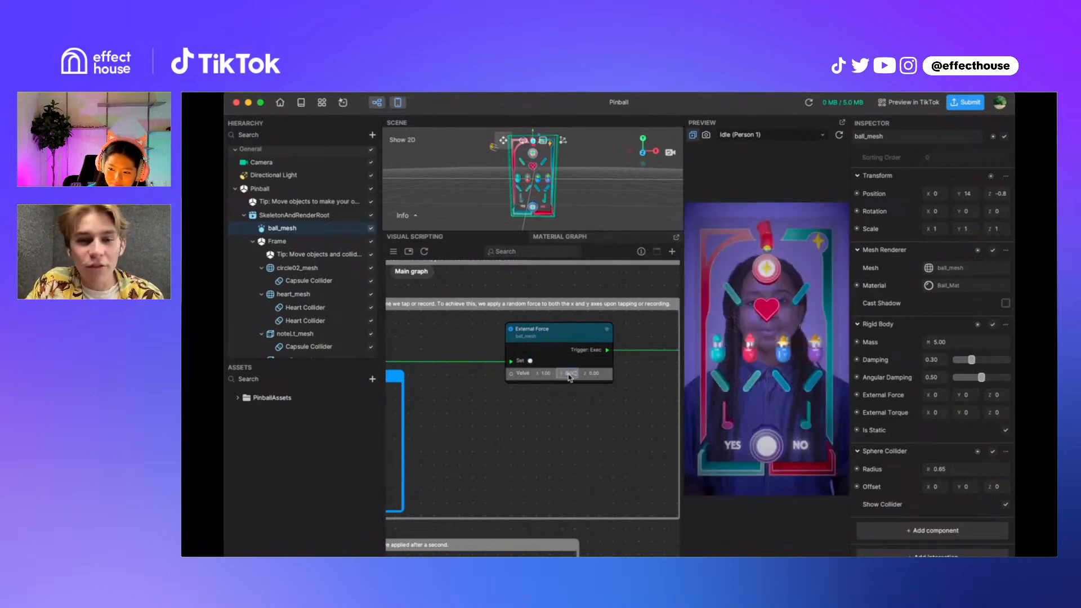
text(1)
key(Return)
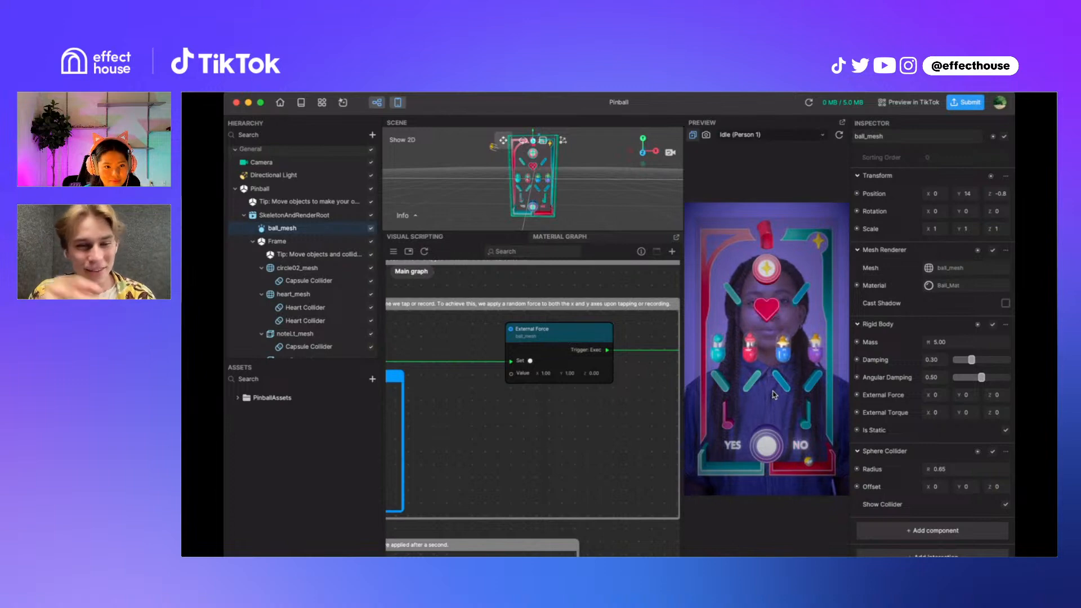
Undo the fixed force values and the deletion of the Combine Vec3 node
scroll(616, 467, down, 5)
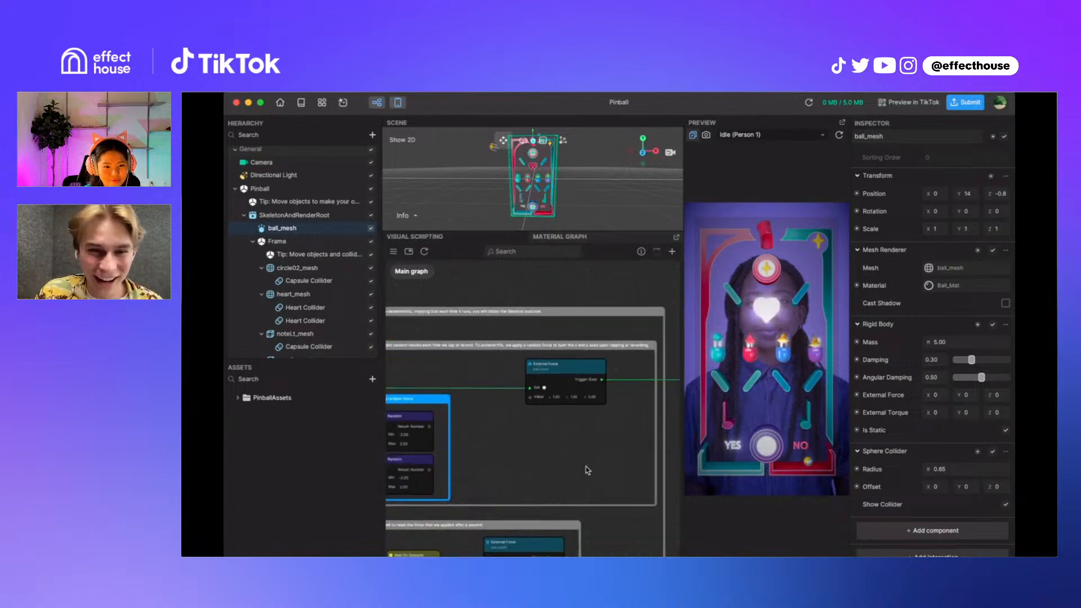
middle_drag(623, 420, 632, 410)
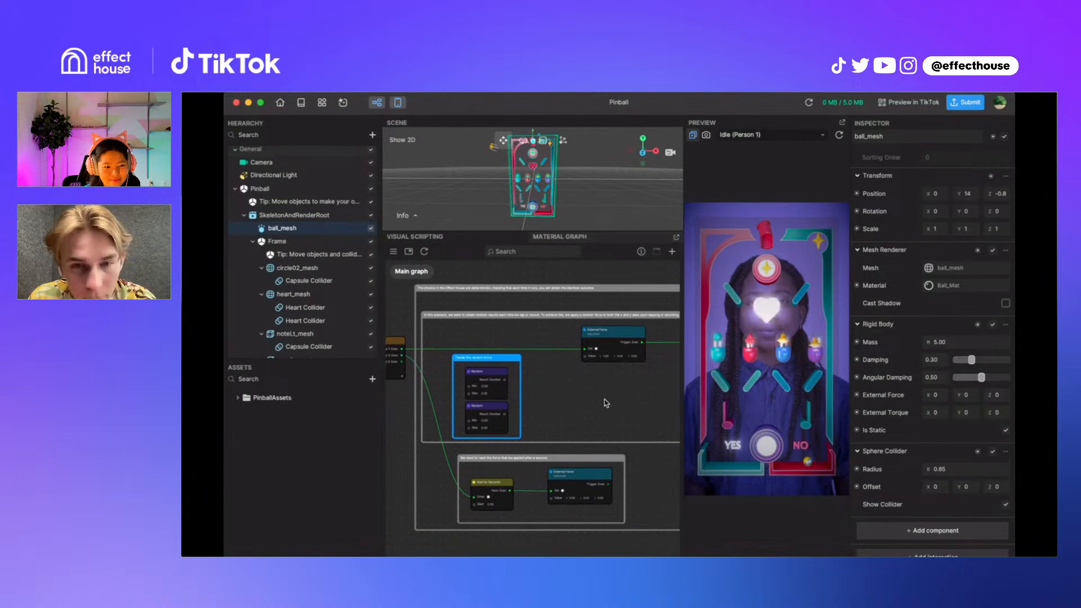
key(super+z)
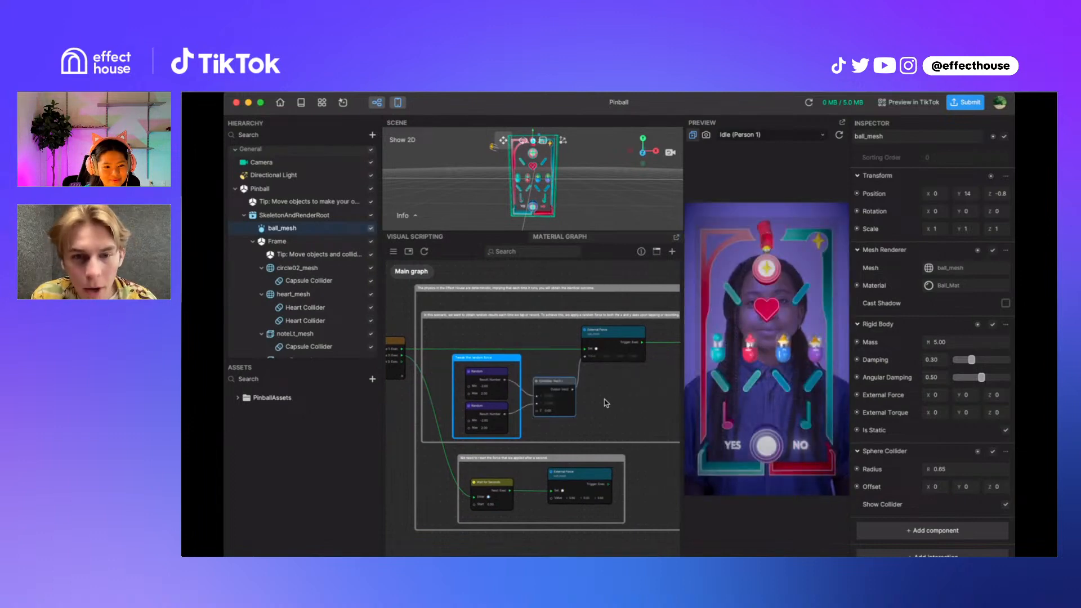
middle_drag(607, 403, 634, 415)
scroll(509, 418, down, 4)
scroll(633, 415, down, 2)
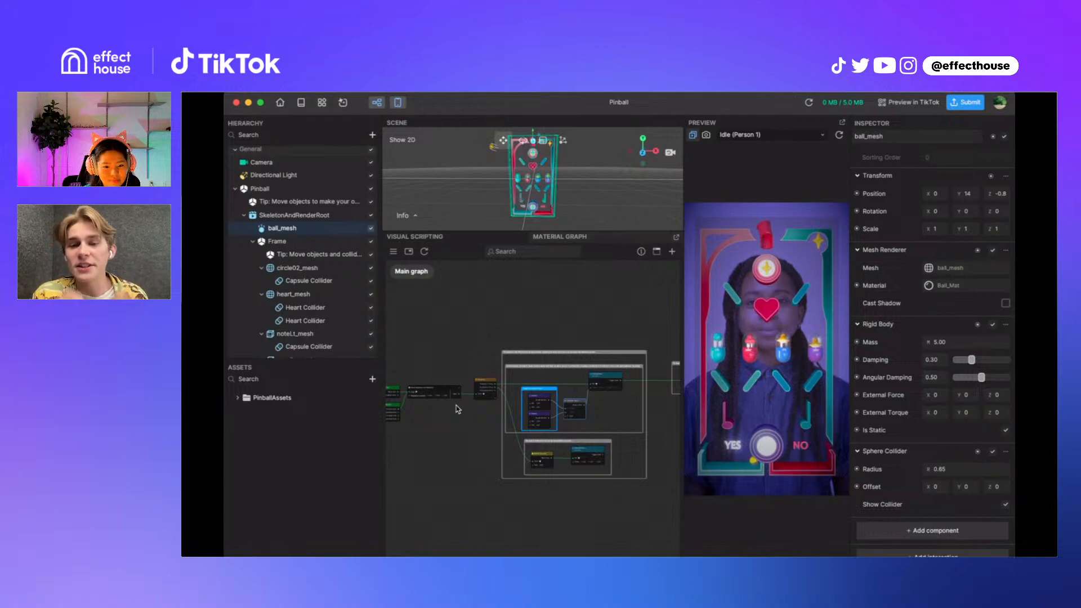
Collapse and select the Frame group, and examine the board from several angles in an enlarged scene view
click(253, 241)
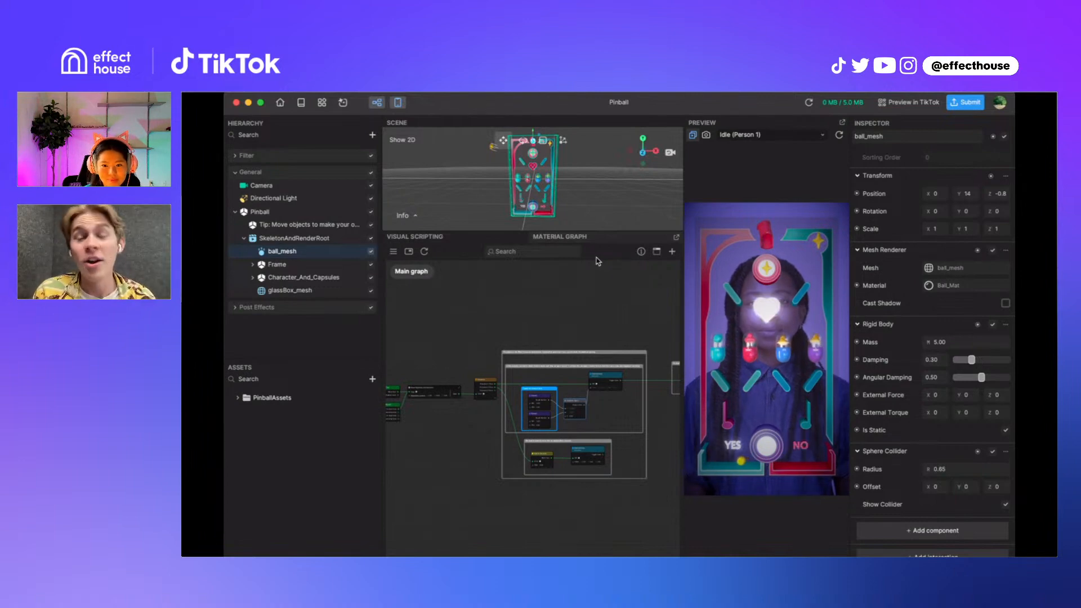
right_drag(617, 210, 669, 305)
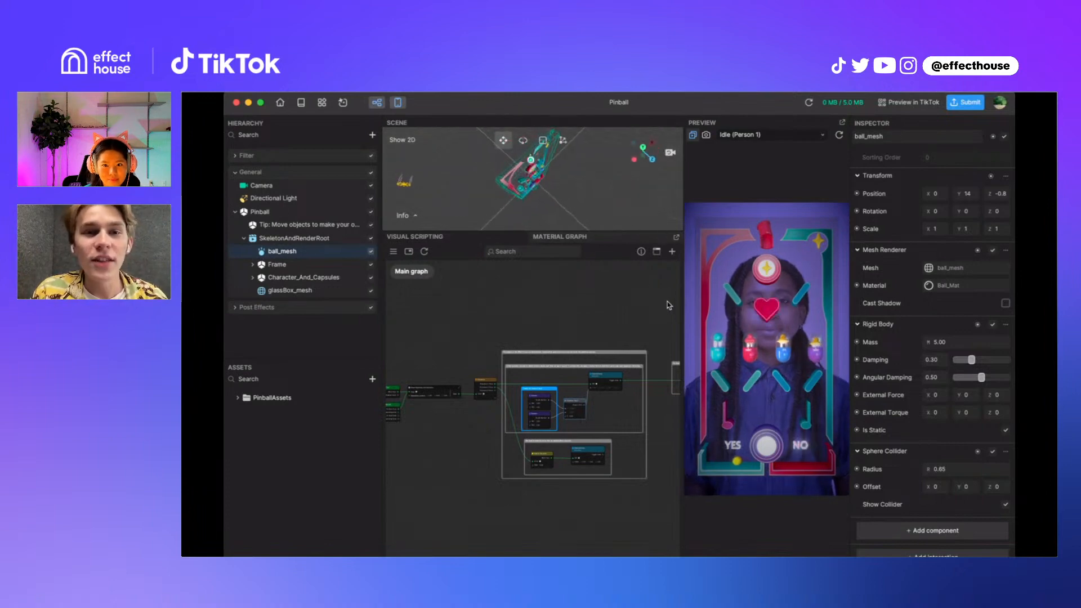
click(613, 237)
click(457, 237)
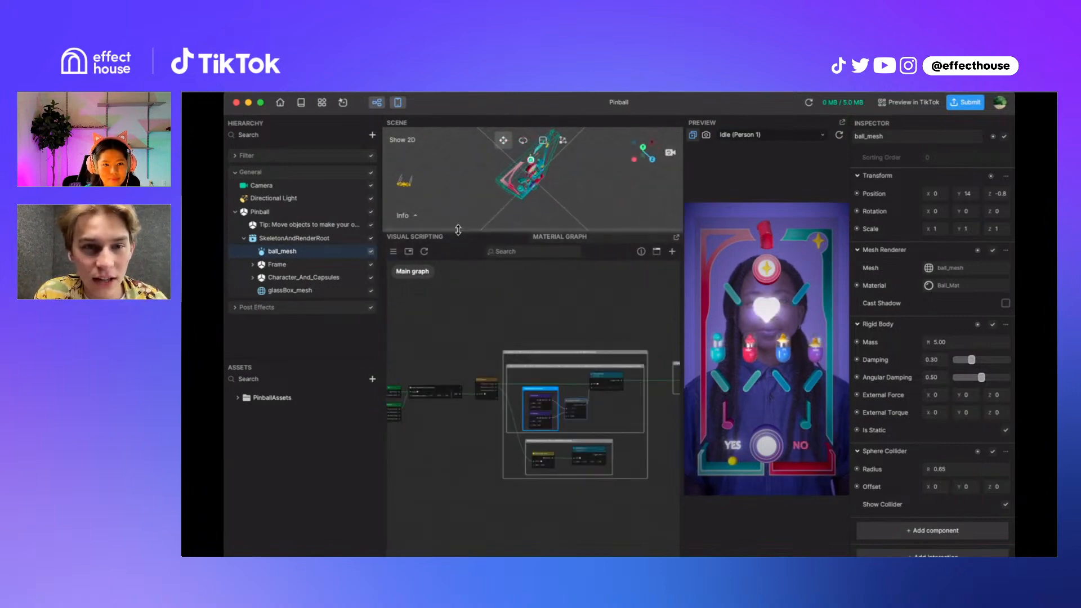
drag(457, 230, 460, 377)
right_drag(533, 333, 483, 231)
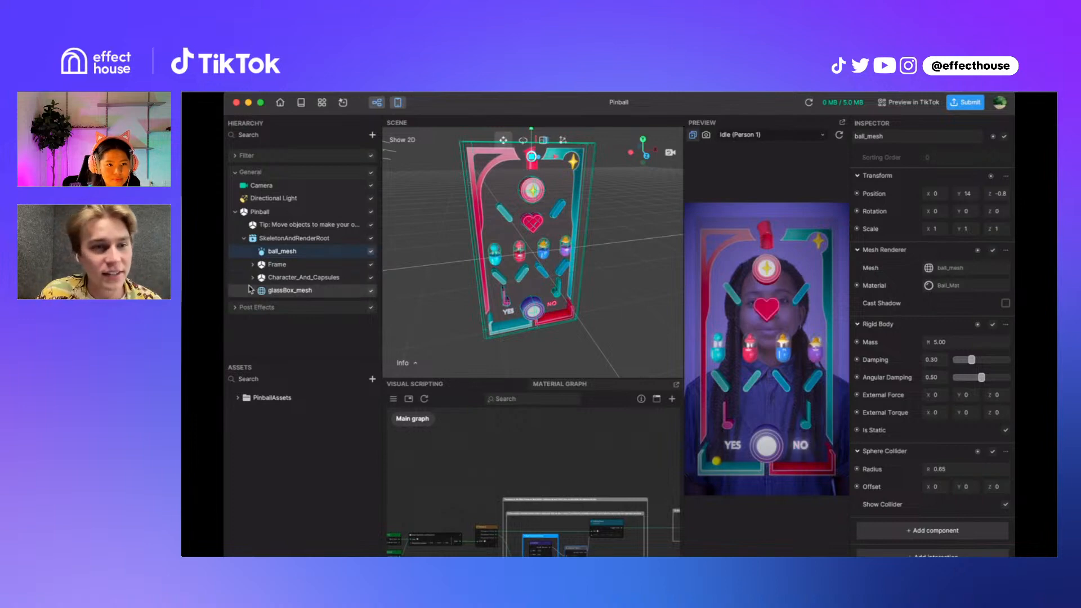
click(374, 264)
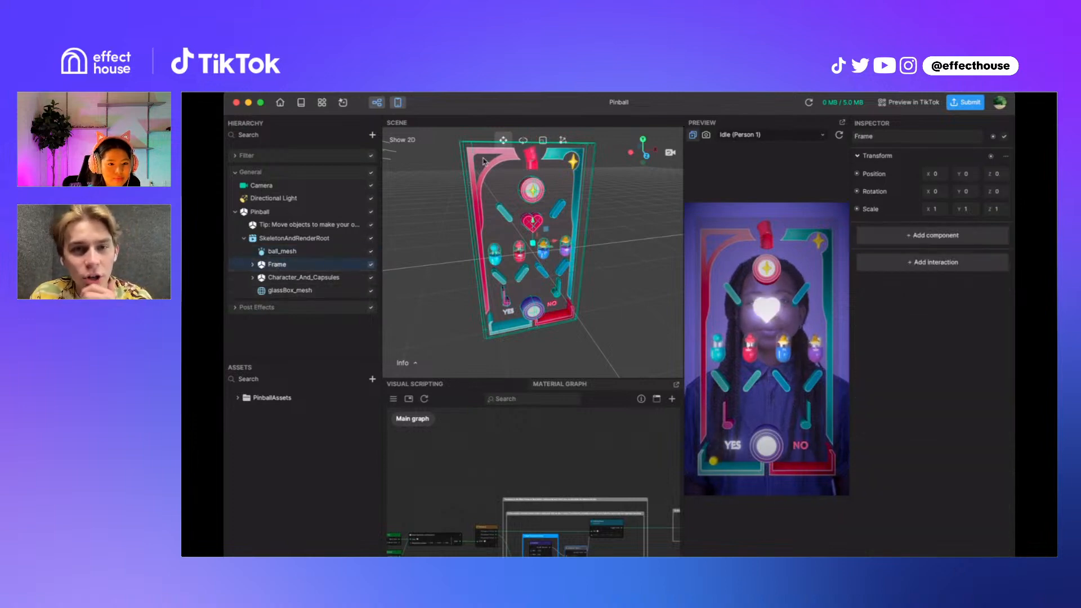
middle_drag(518, 170, 592, 234)
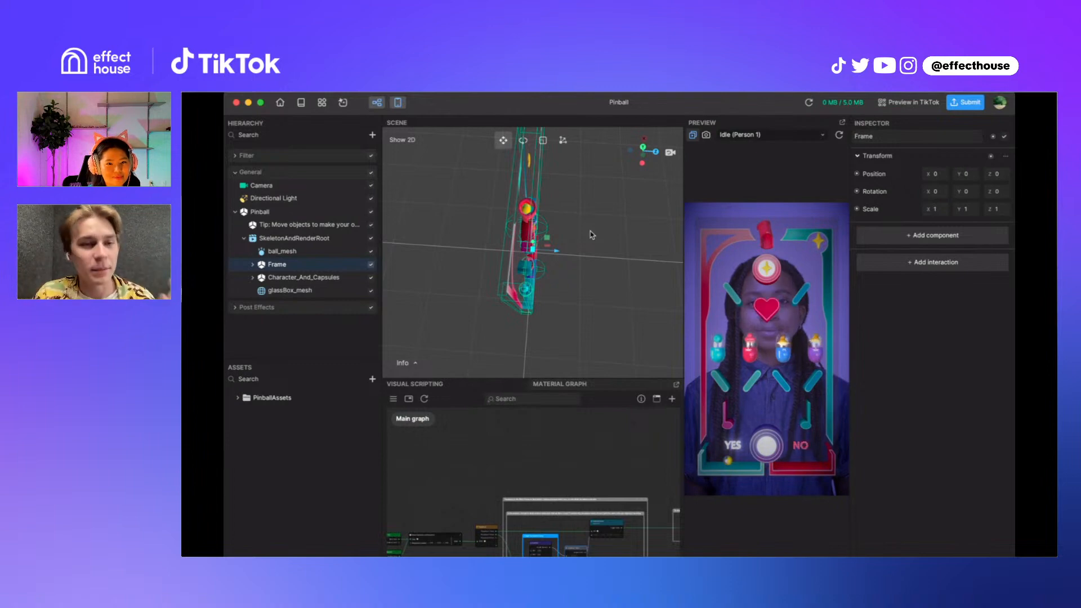
Look through the glass meshes and colliders in Character_And_Capsules, then collapse it and expand the Frame group
click(251, 278)
scroll(251, 281, down, 2)
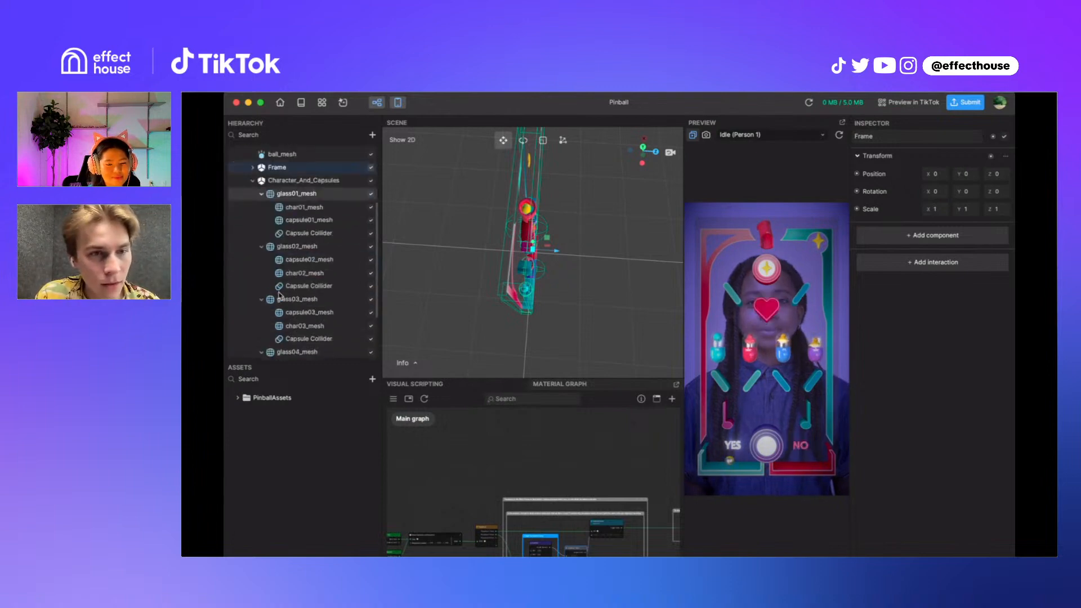
scroll(252, 282, up, 2)
click(251, 278)
click(252, 264)
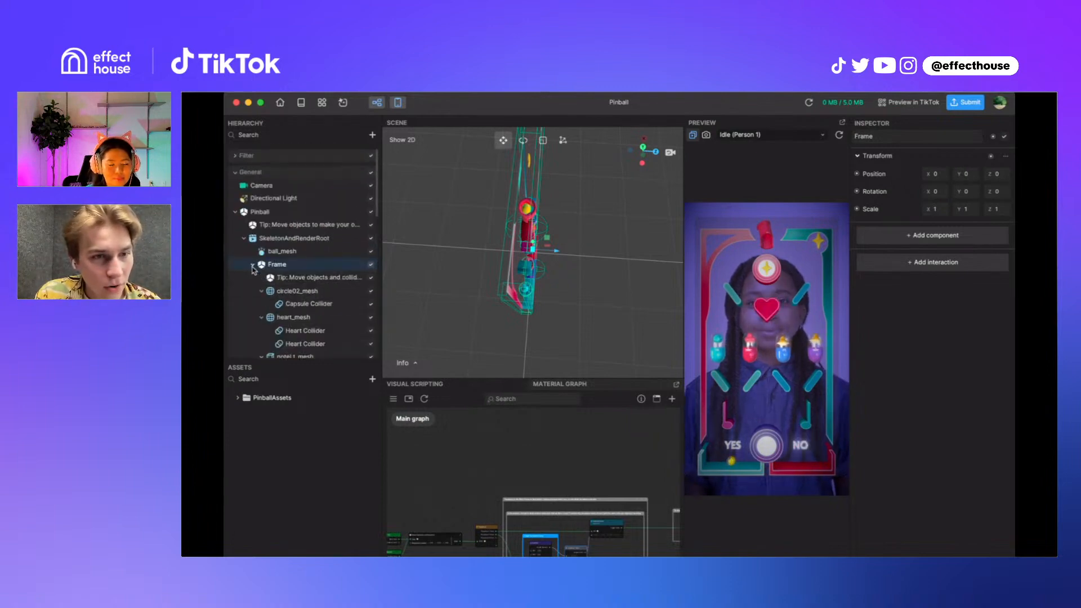
Look through the Frame group's meshes and box colliders, face the board from the front, and enlarge the visual scripting graph
scroll(264, 276, down, 3)
scroll(277, 274, up, 1)
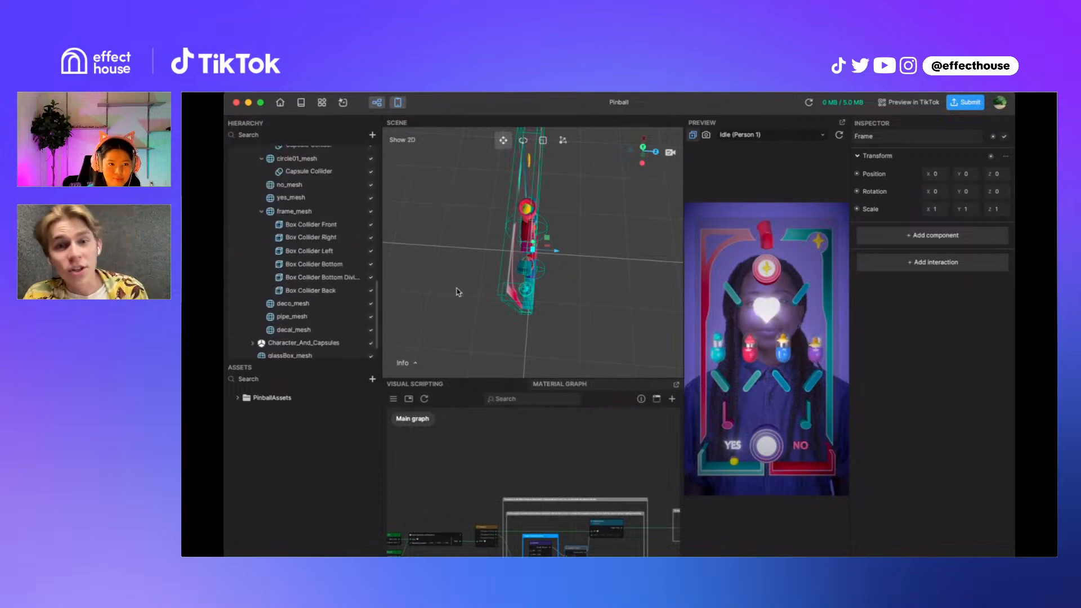
middle_drag(592, 330, 472, 239)
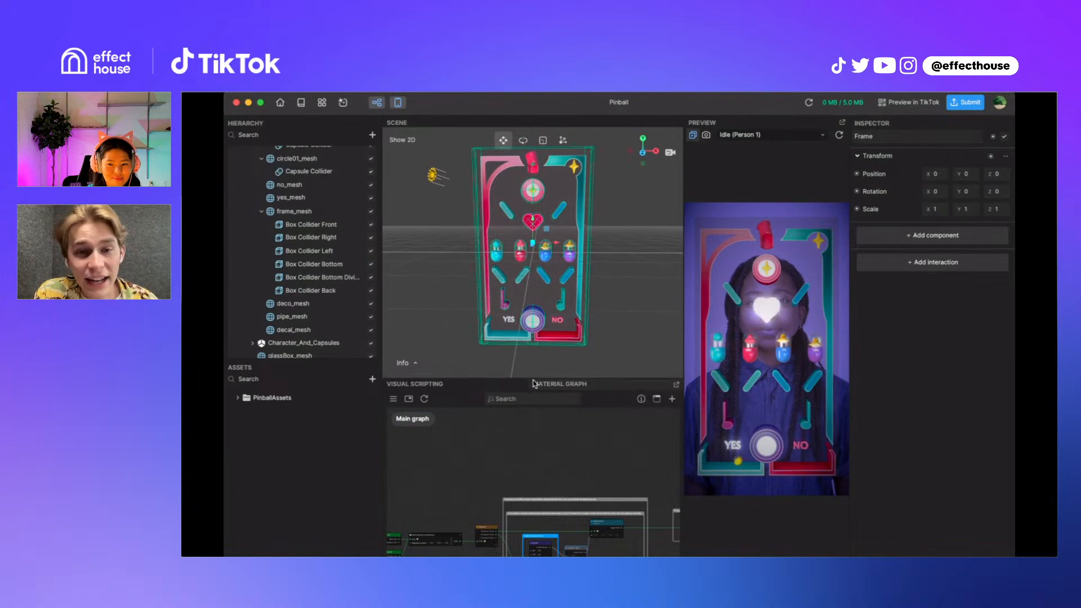
drag(533, 377, 533, 310)
middle_drag(491, 400, 567, 343)
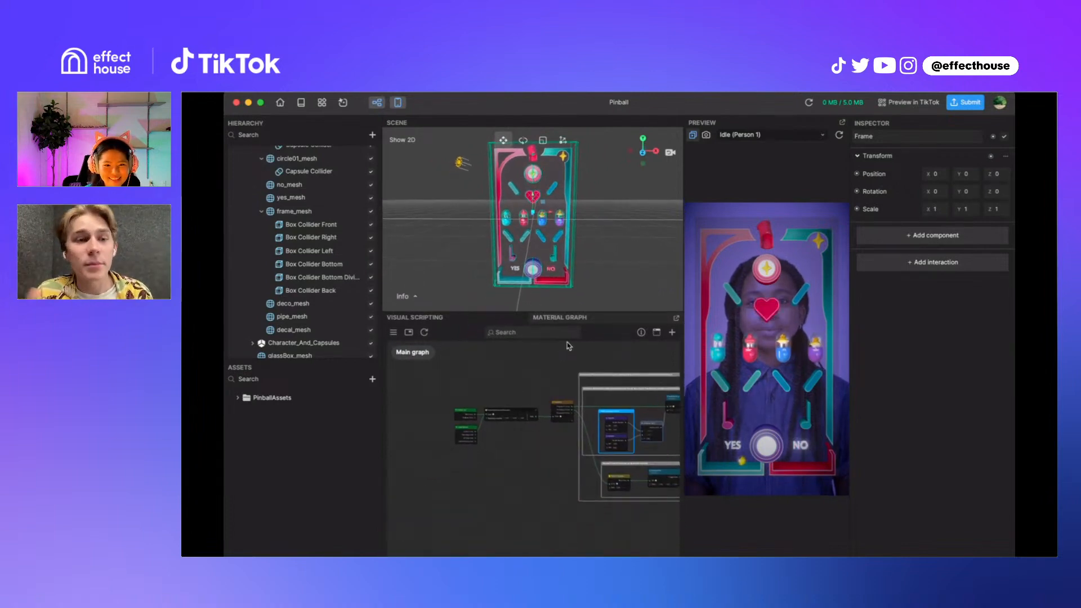
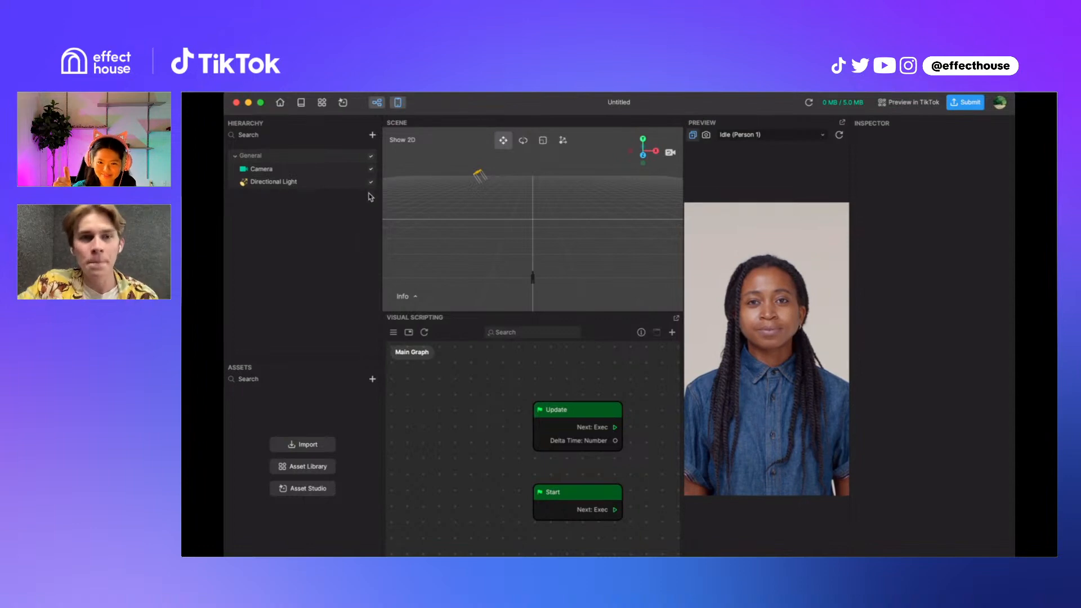
Add a 3D sphere to the new scene and give it a Rigid Body component
click(372, 136)
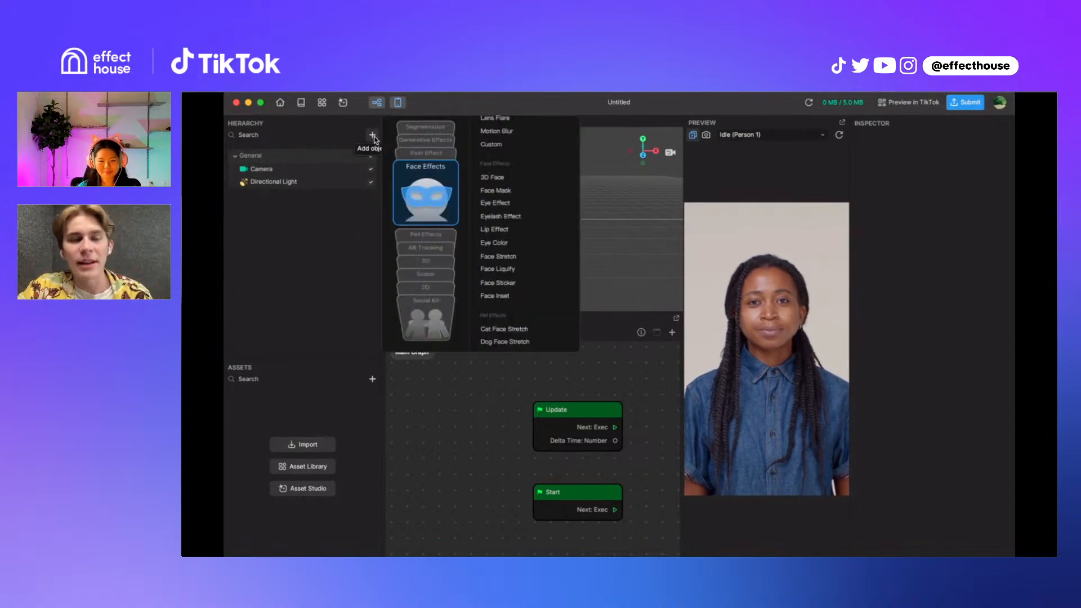
click(426, 260)
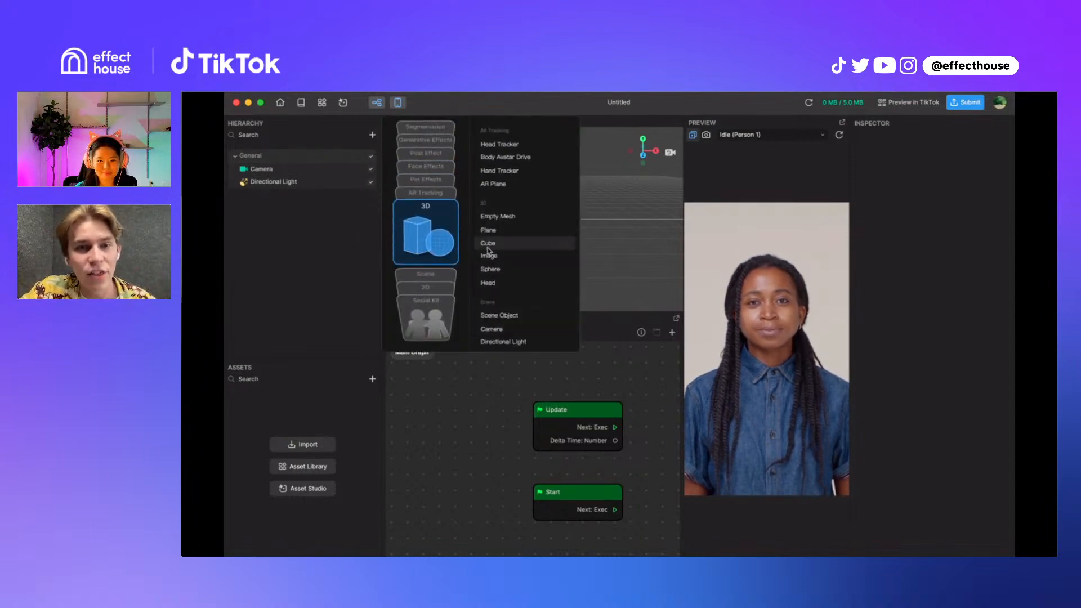
click(494, 269)
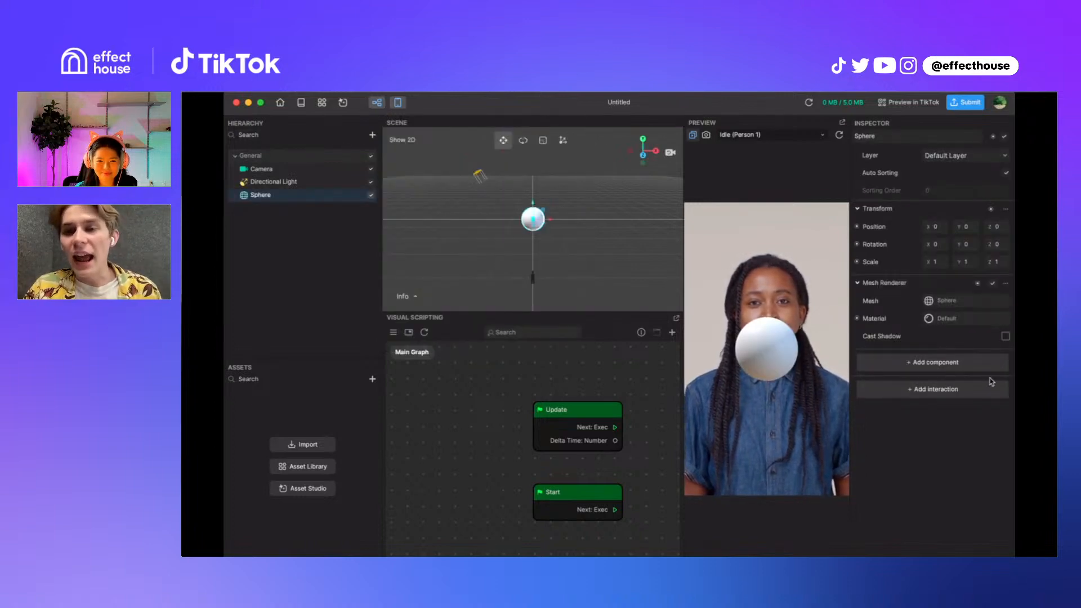
click(963, 366)
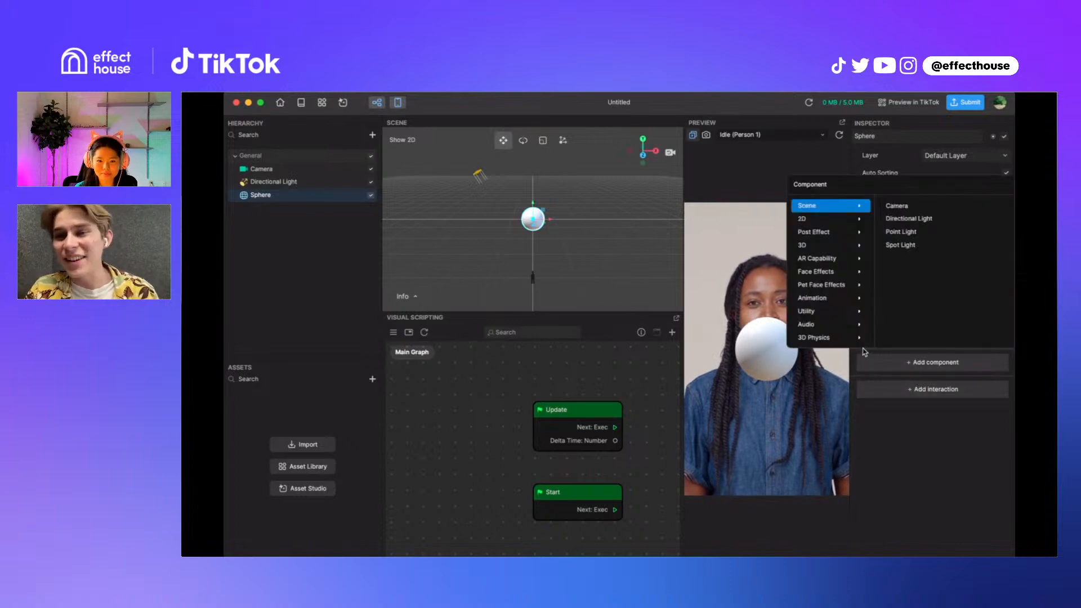
mouse_move(820, 341)
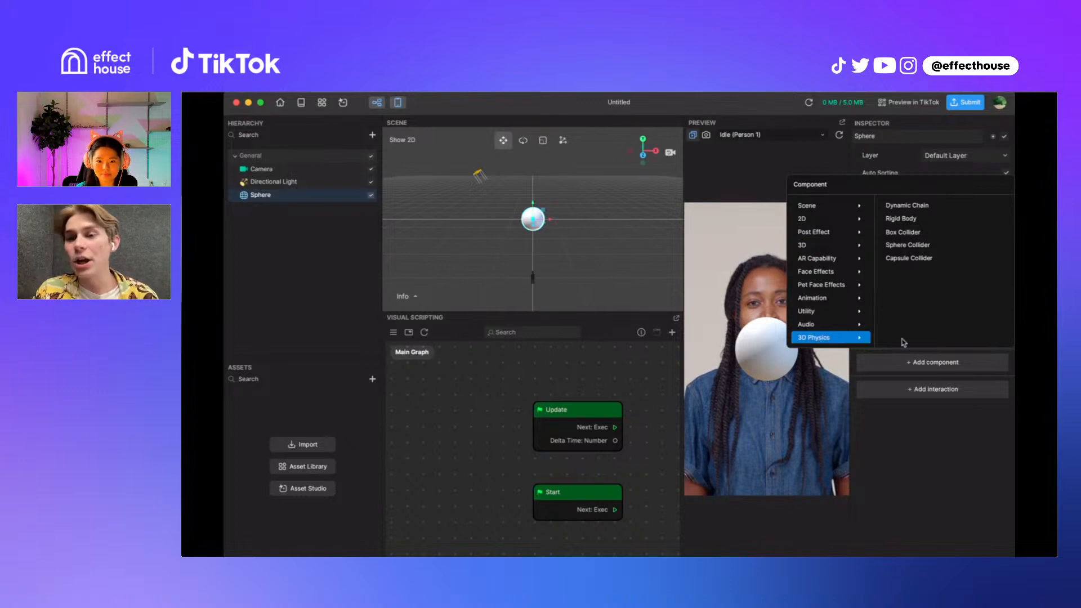
click(894, 222)
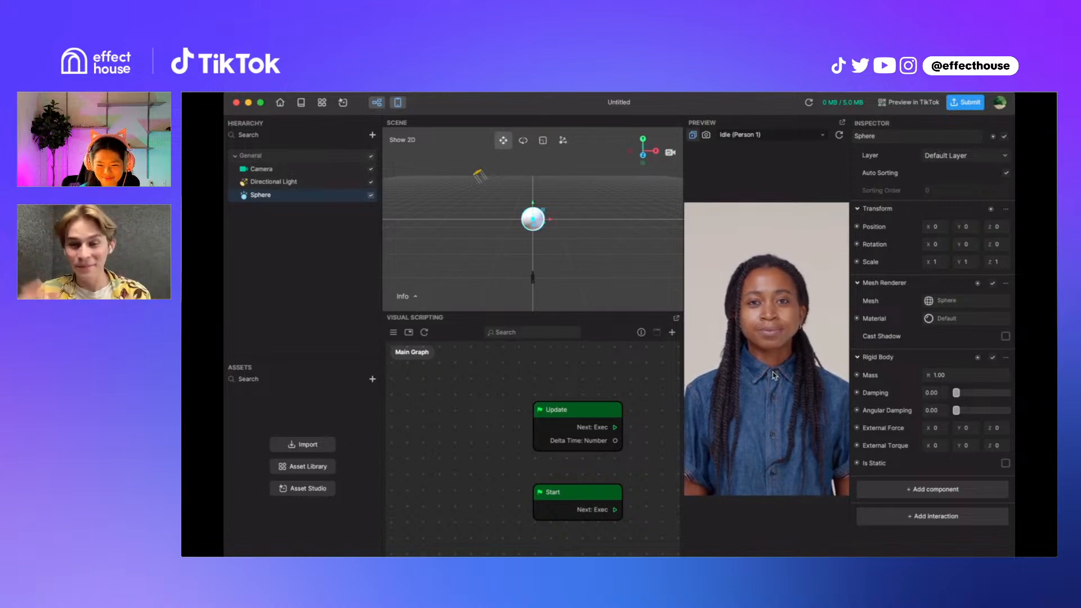
Add a 3D cube, lower it to about -13.1 on Y beneath the sphere, and give it a Box Collider
click(372, 135)
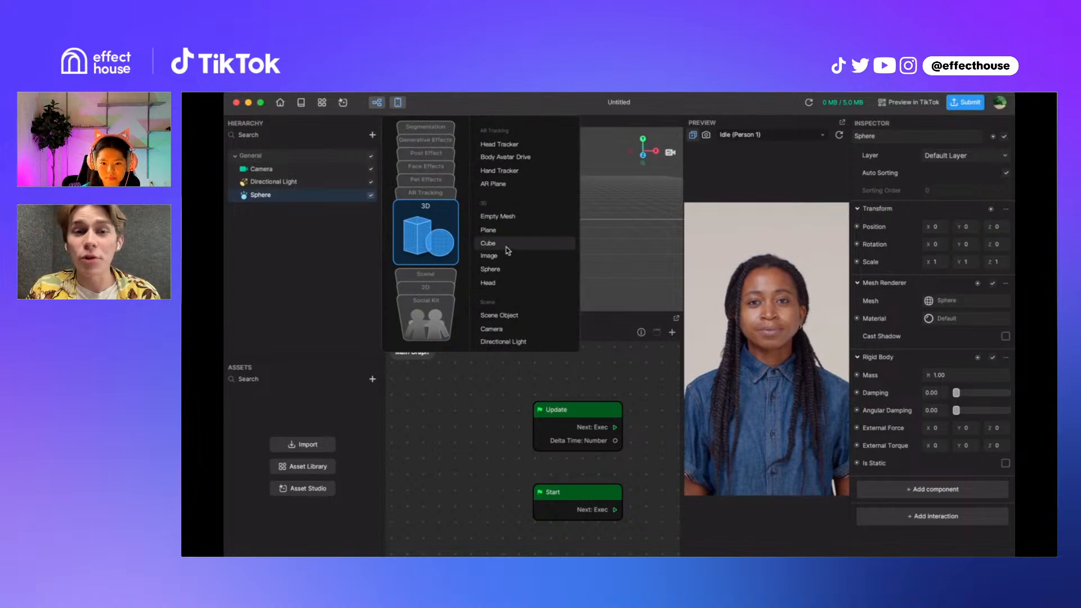
click(488, 242)
drag(533, 206, 534, 234)
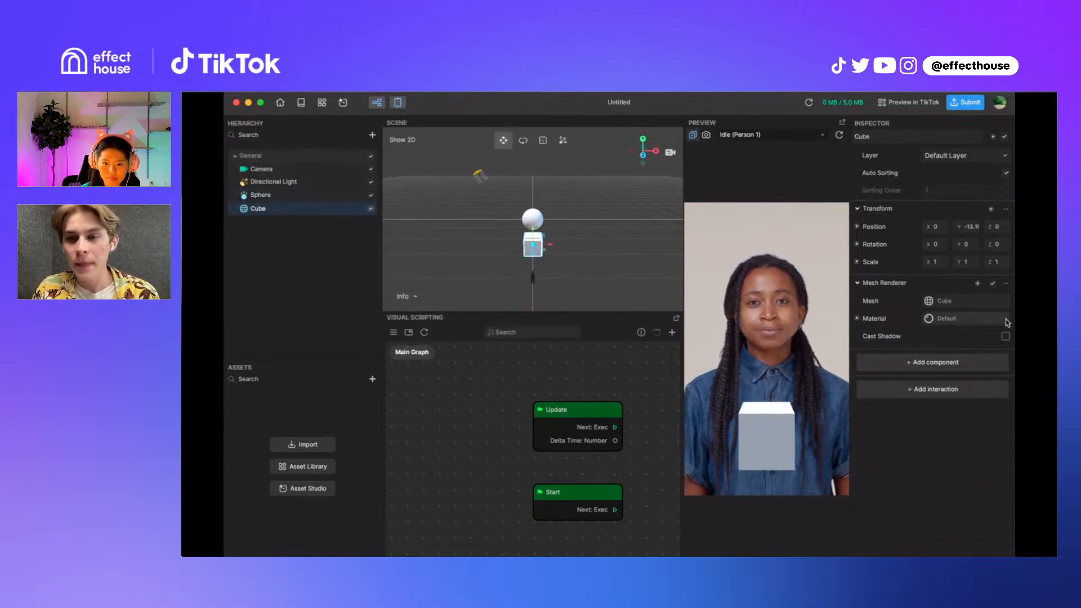
click(963, 373)
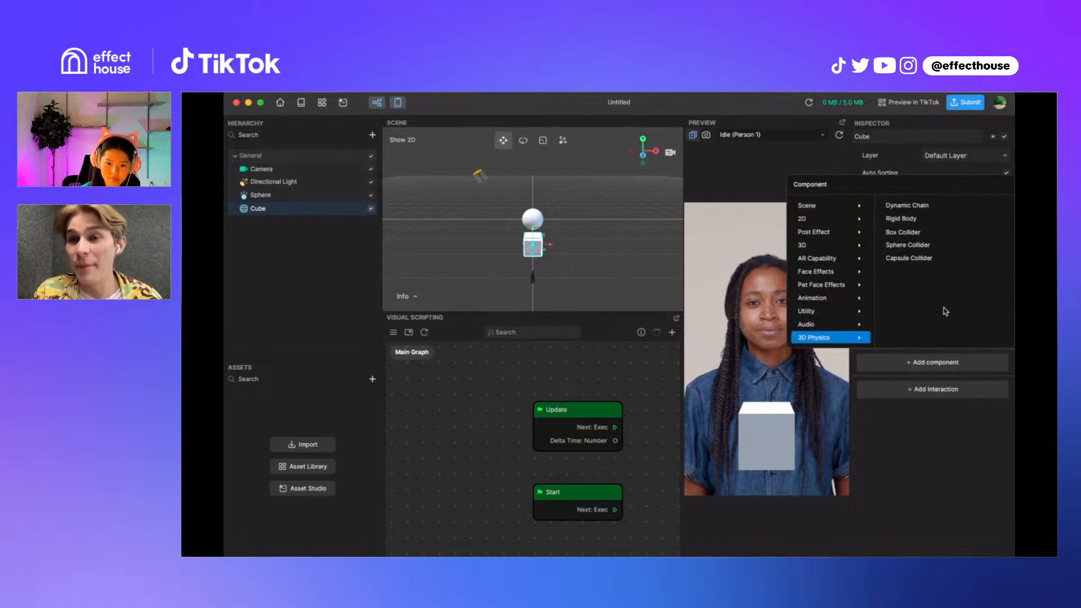
click(903, 231)
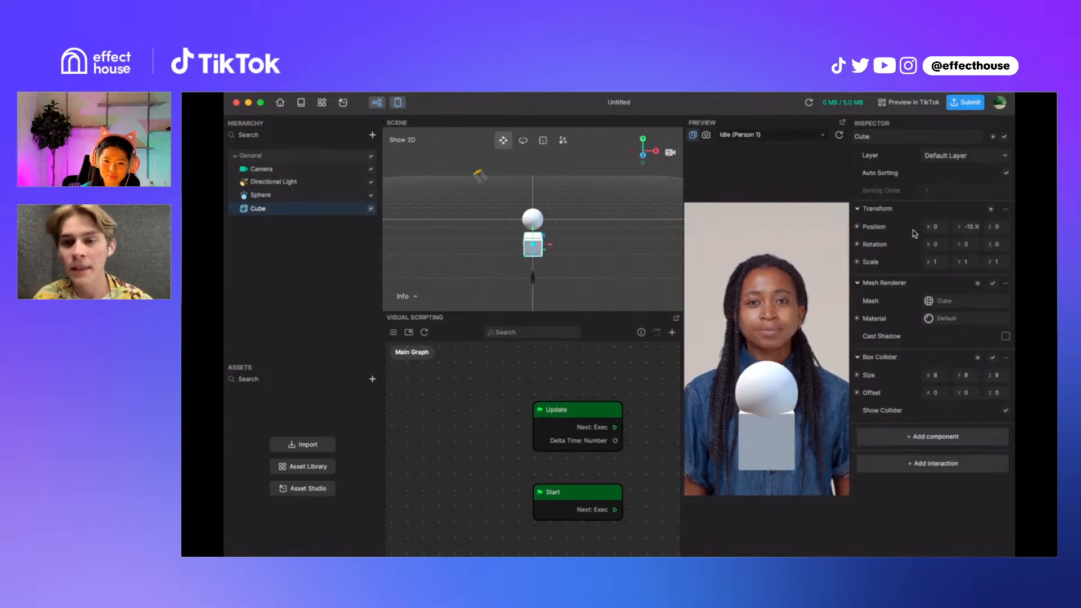
Add a Sphere Collider component to the sphere
click(329, 198)
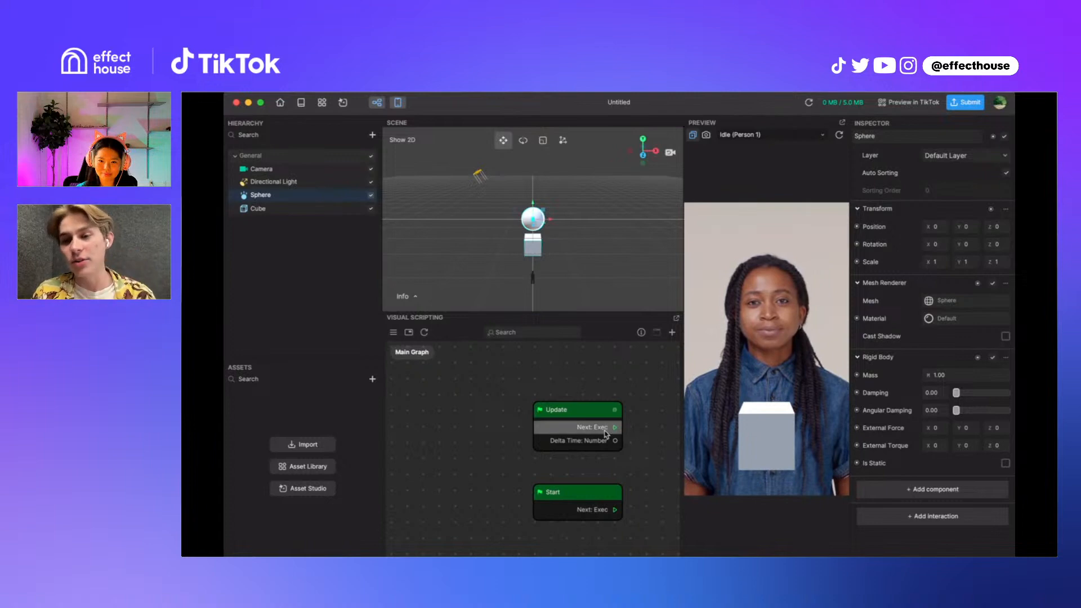
click(924, 490)
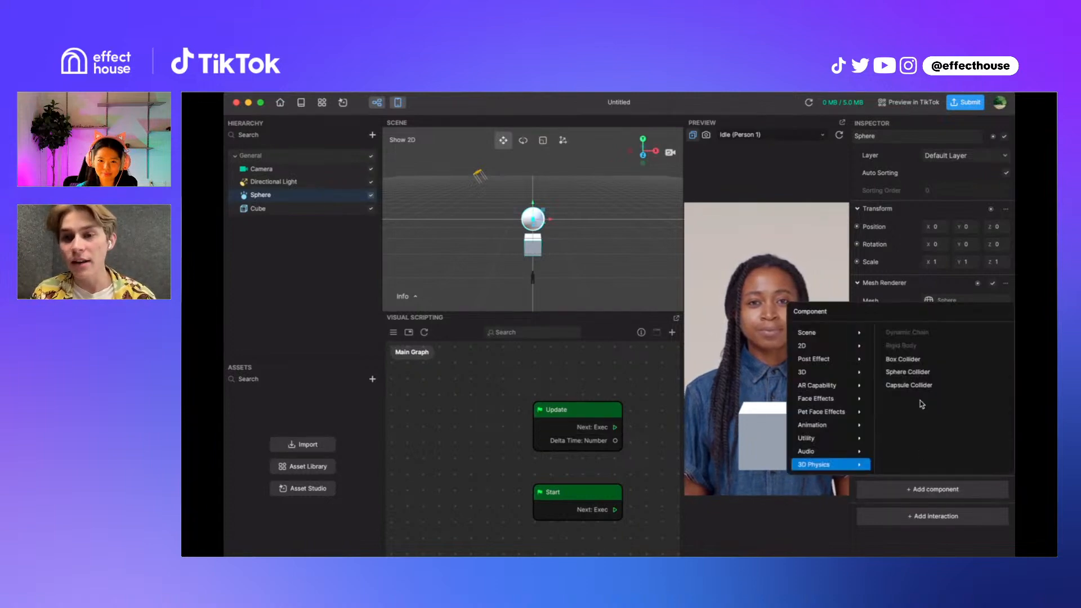
click(912, 372)
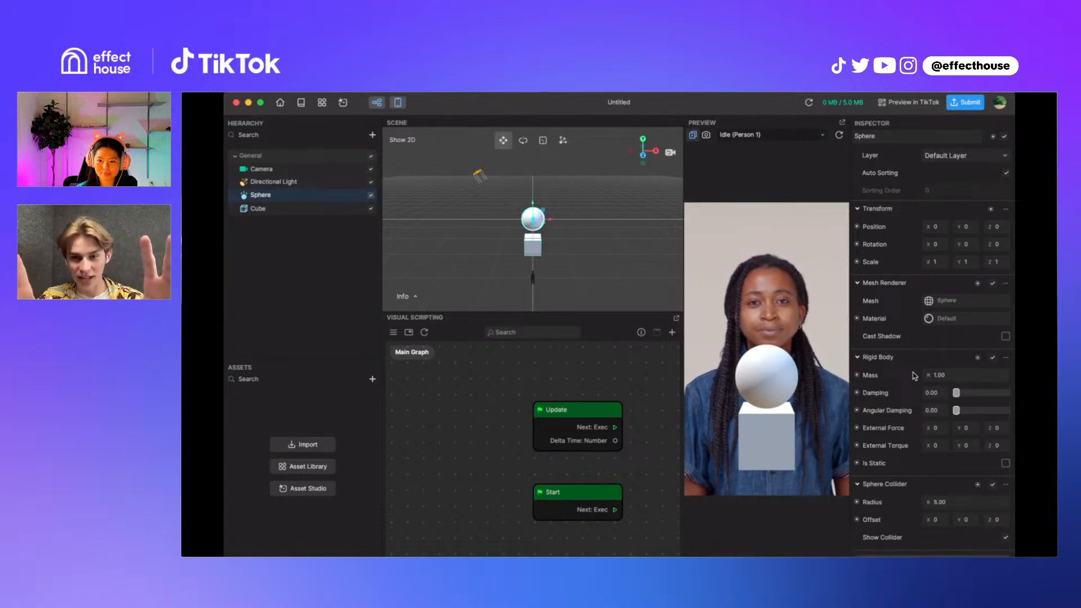
Scale the cube into a wide, flat platform of about 3.5 on X, 0.46 on Y and 2.8 on Z
click(532, 245)
key(r)
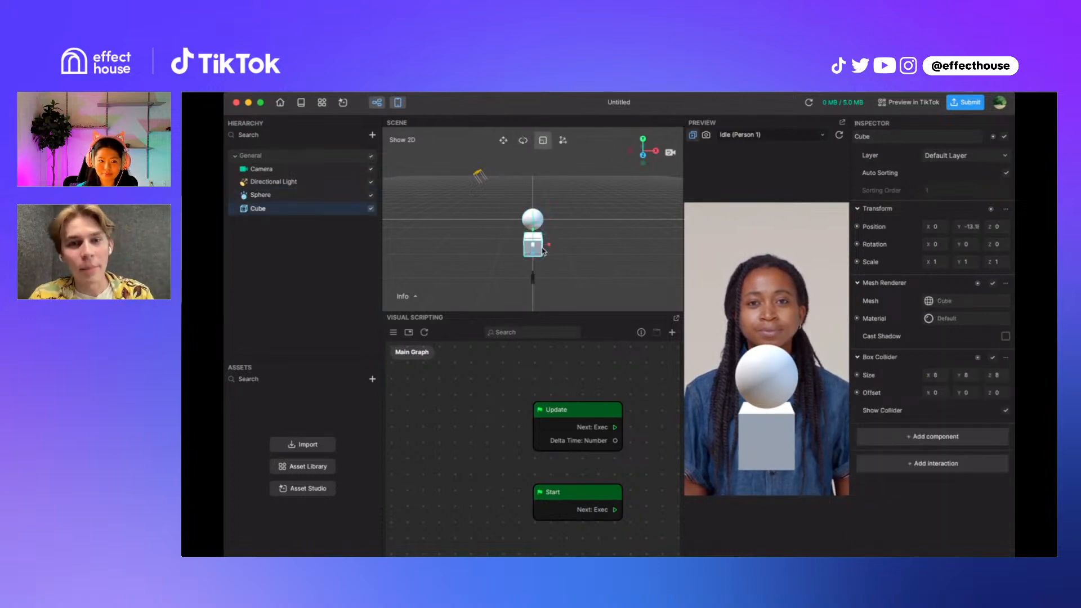
drag(553, 246, 590, 247)
right_drag(537, 257, 633, 239)
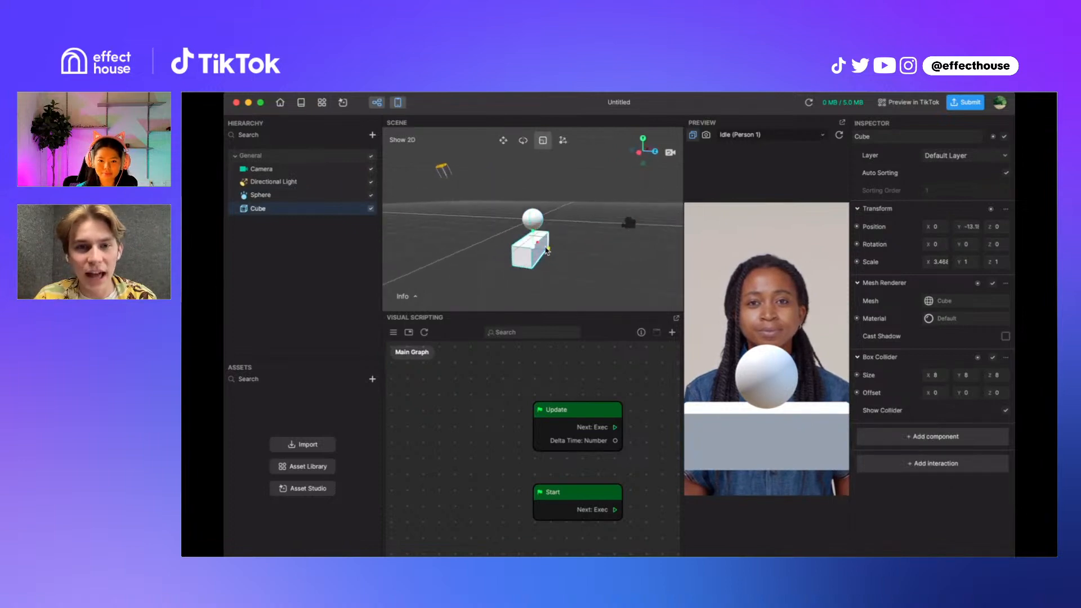
drag(547, 248, 549, 349)
Raise the platform cube to about -9.54 on Y, closer to the sphere
key(w)
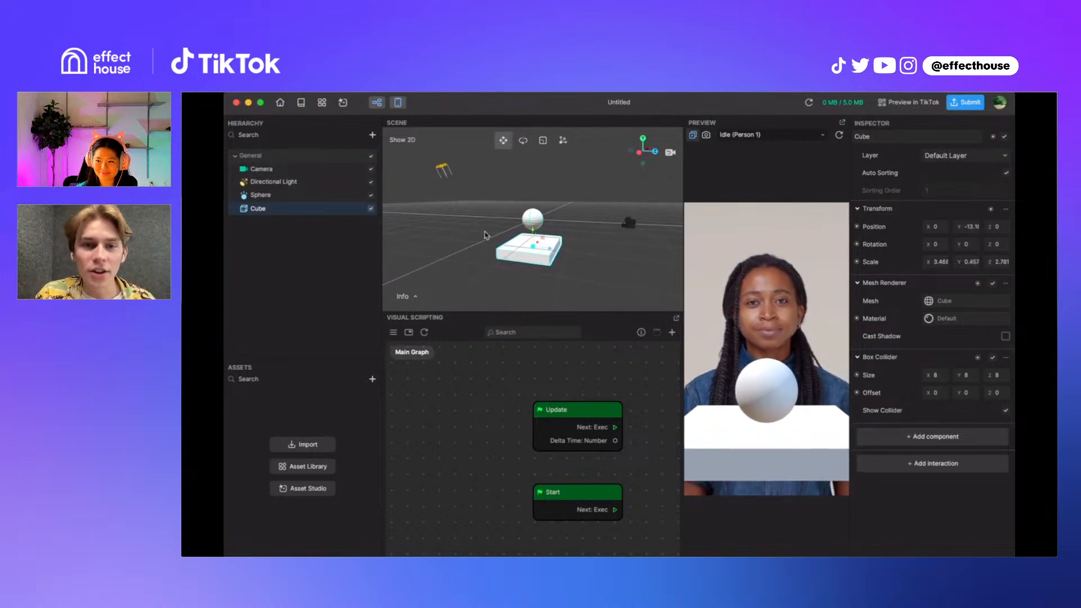
right_drag(485, 234, 404, 225)
mouse_move(540, 239)
mouse_down()
mouse_move(532, 214)
mouse_move(525, 235)
mouse_move(528, 227)
mouse_up()
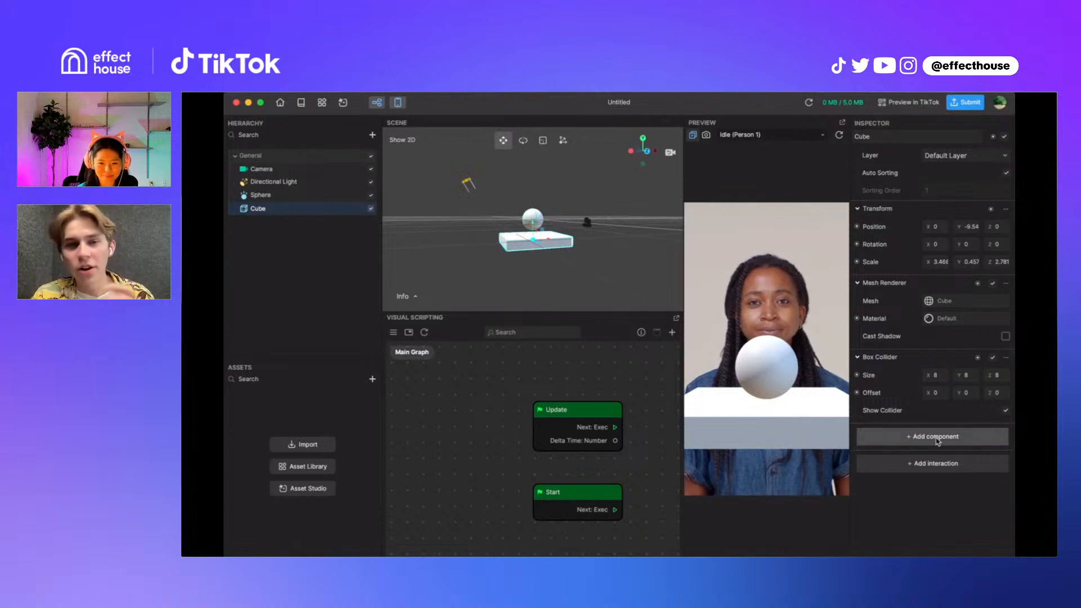
Examine the sphere and the platform from several angles at closer range
drag(556, 275, 612, 302)
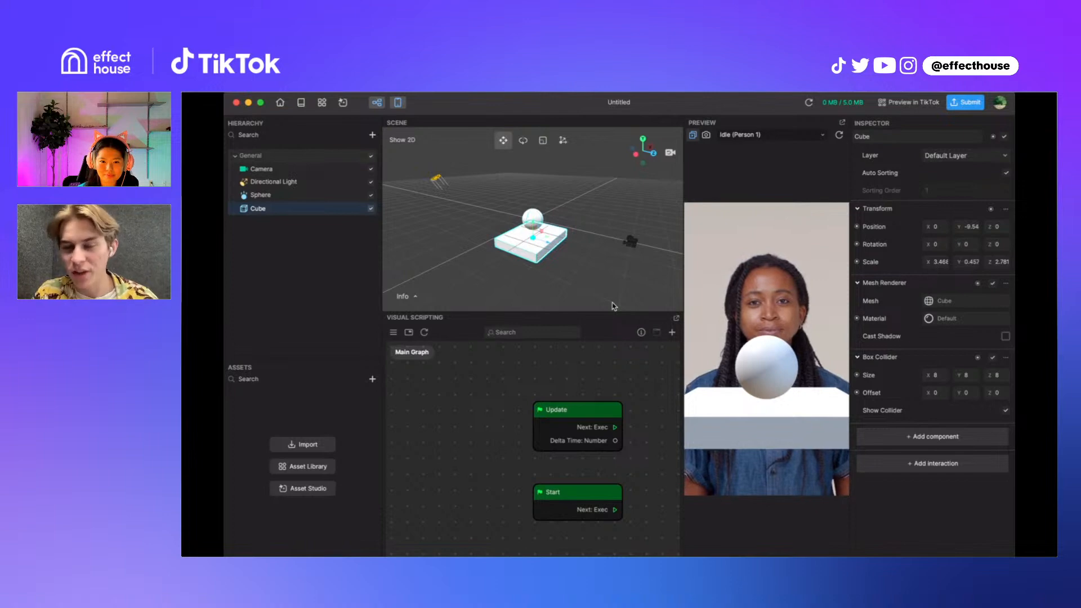
scroll(502, 277, up, 5)
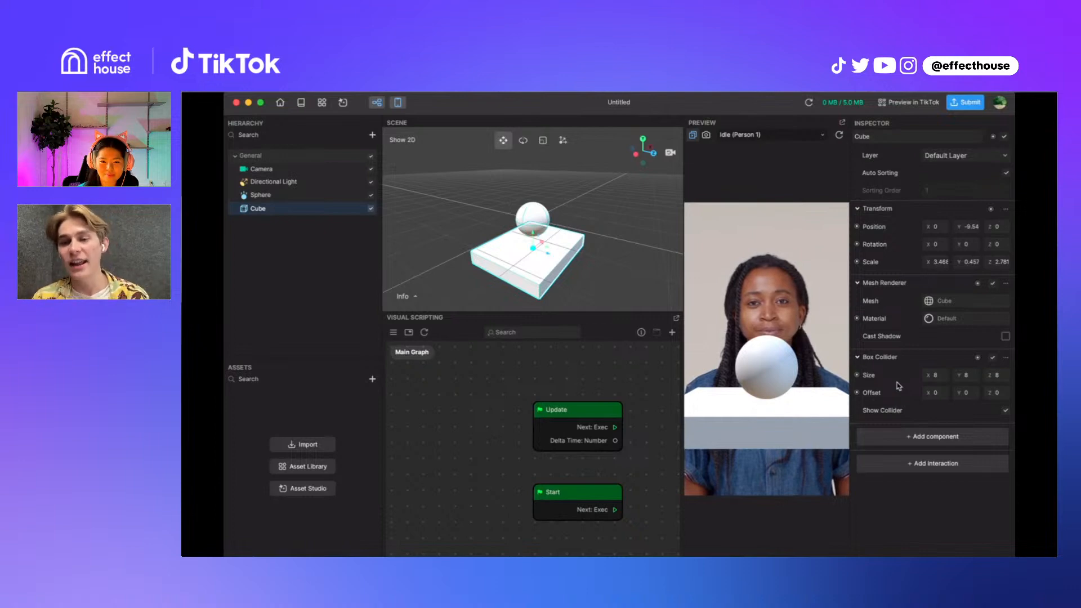
click(597, 298)
drag(597, 298, 539, 267)
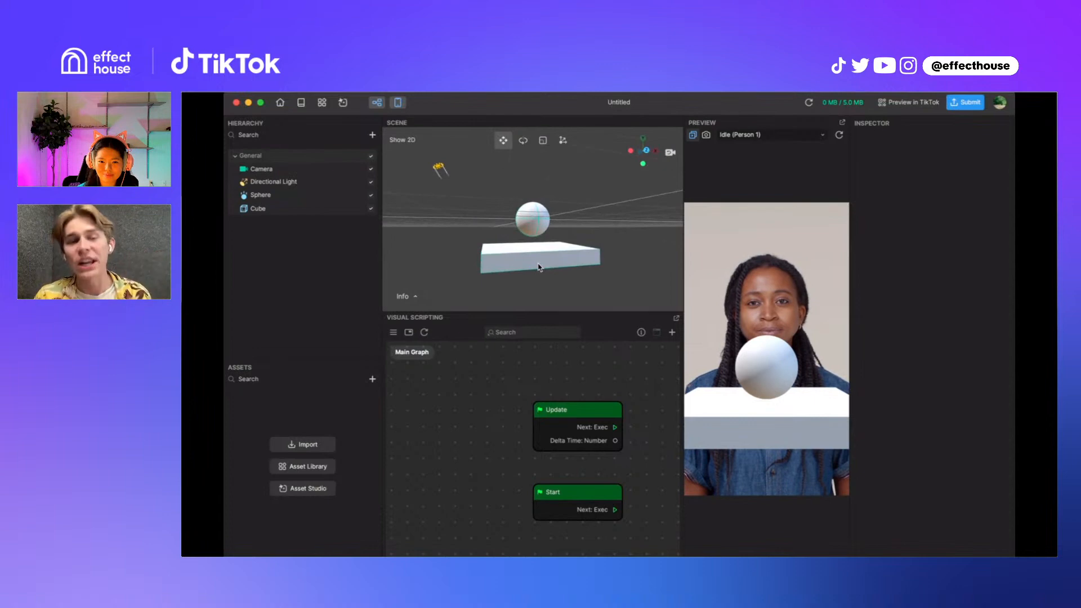
Turn off Show Collider for the platform cube and check the scene with nothing selected
click(334, 210)
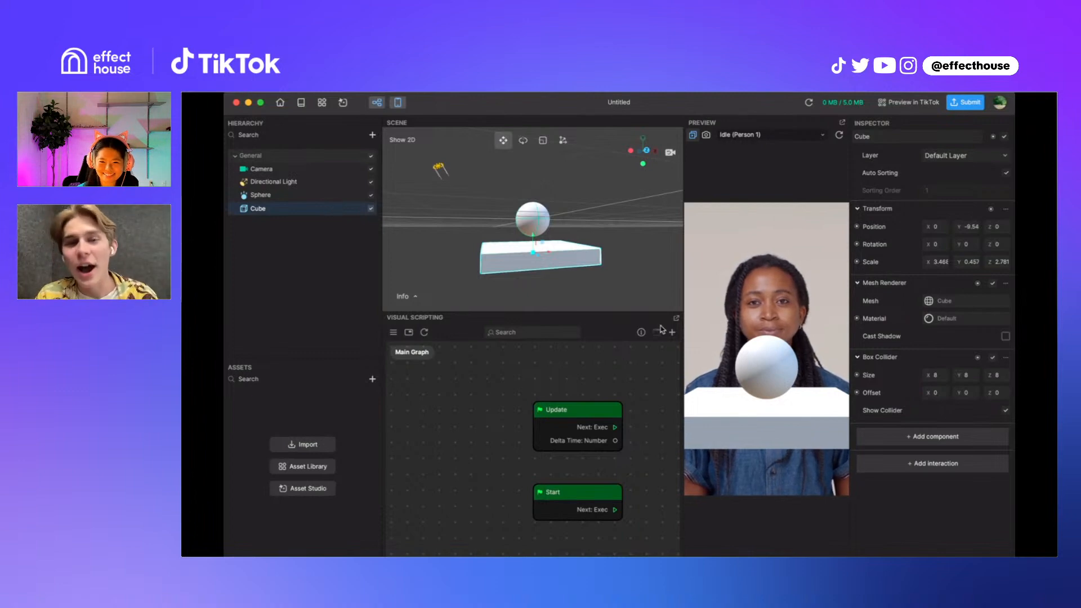
drag(570, 282, 554, 285)
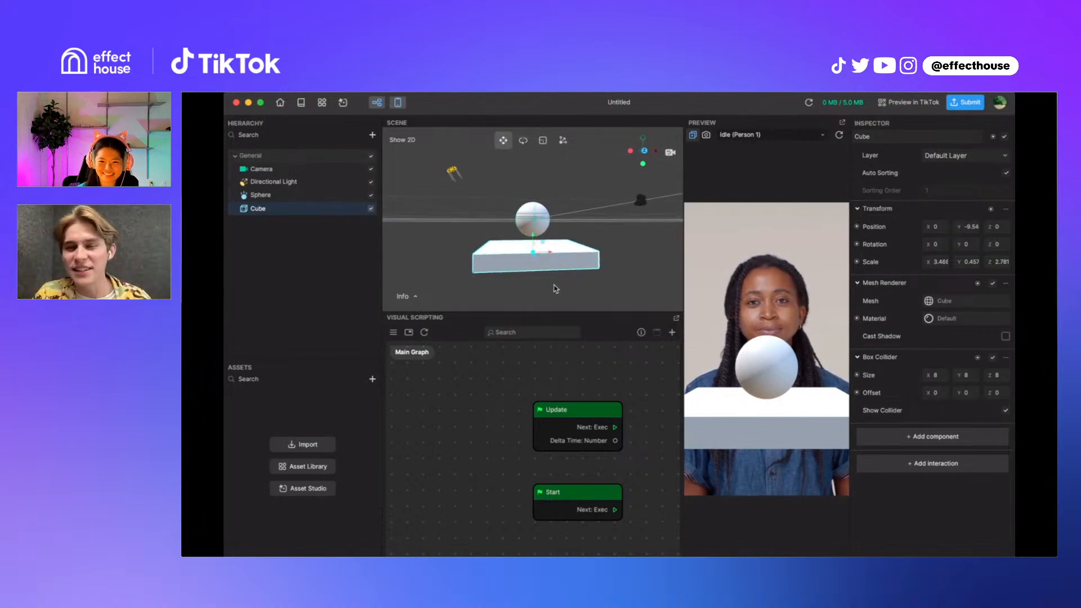
click(1006, 410)
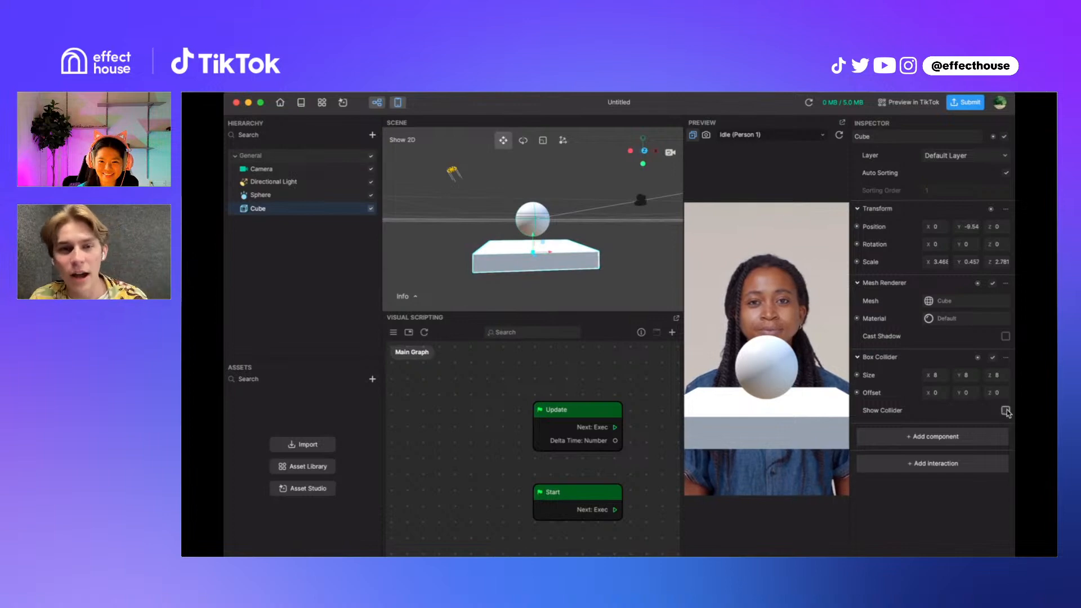
click(533, 222)
click(488, 251)
click(453, 264)
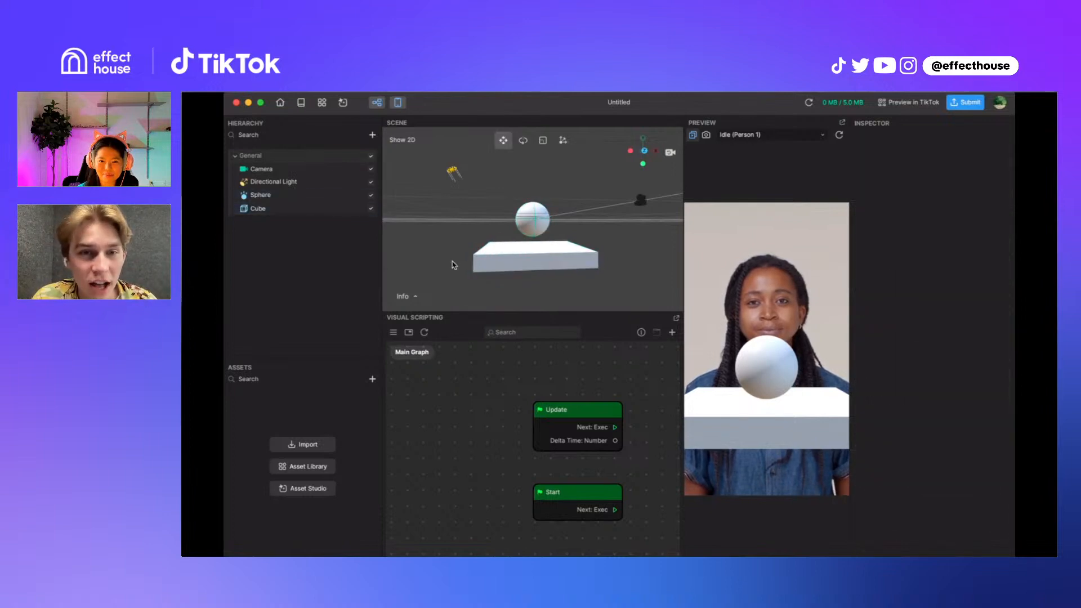
Disable the platform cube's Mesh Renderer and turn on Show Collider so only its Box Collider outline is drawn
click(504, 268)
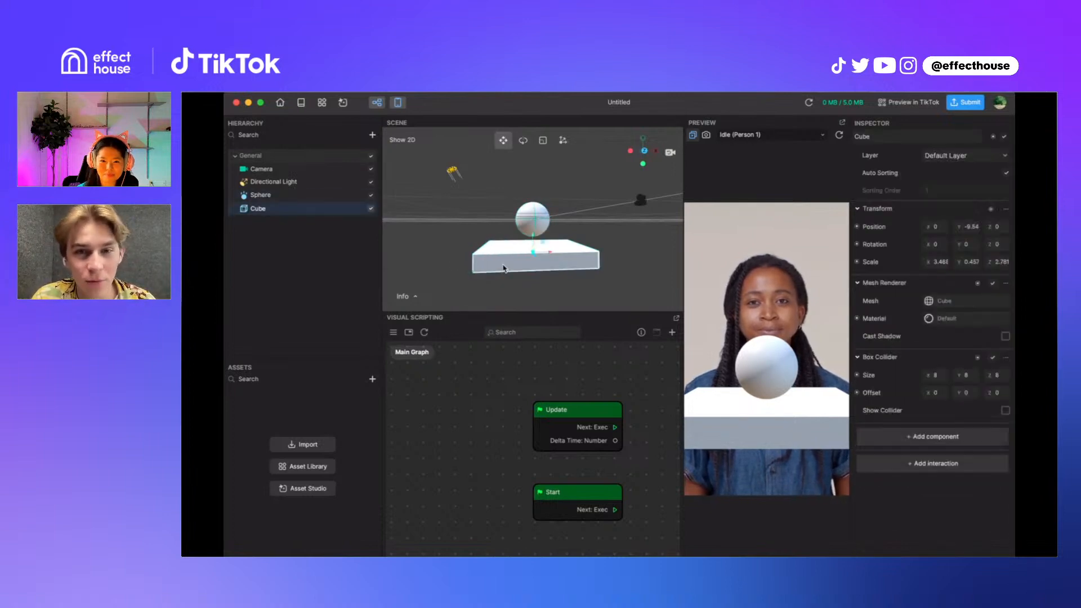
click(992, 284)
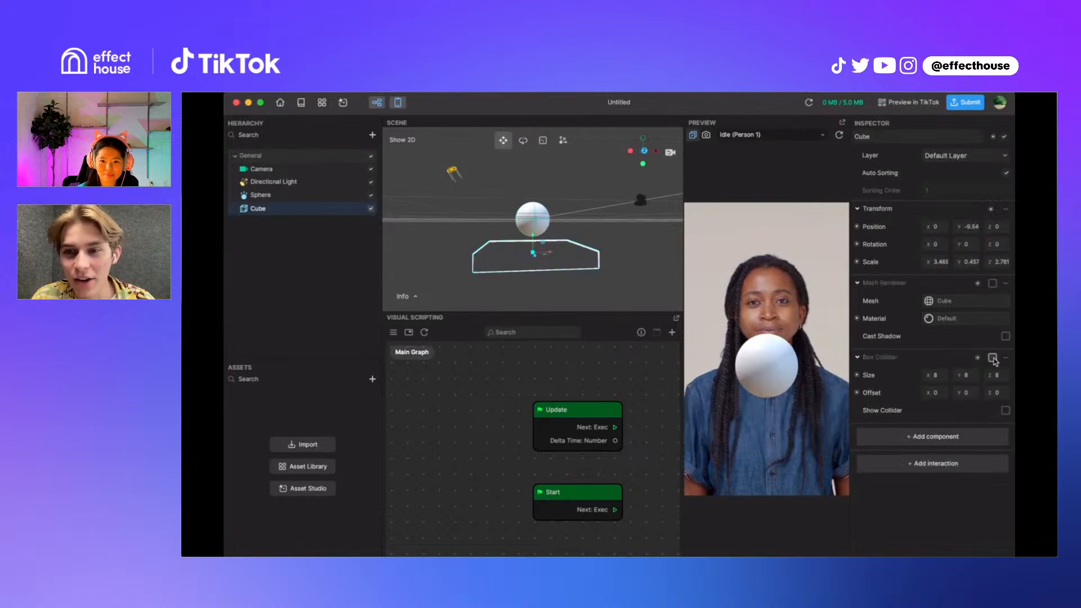
click(1005, 410)
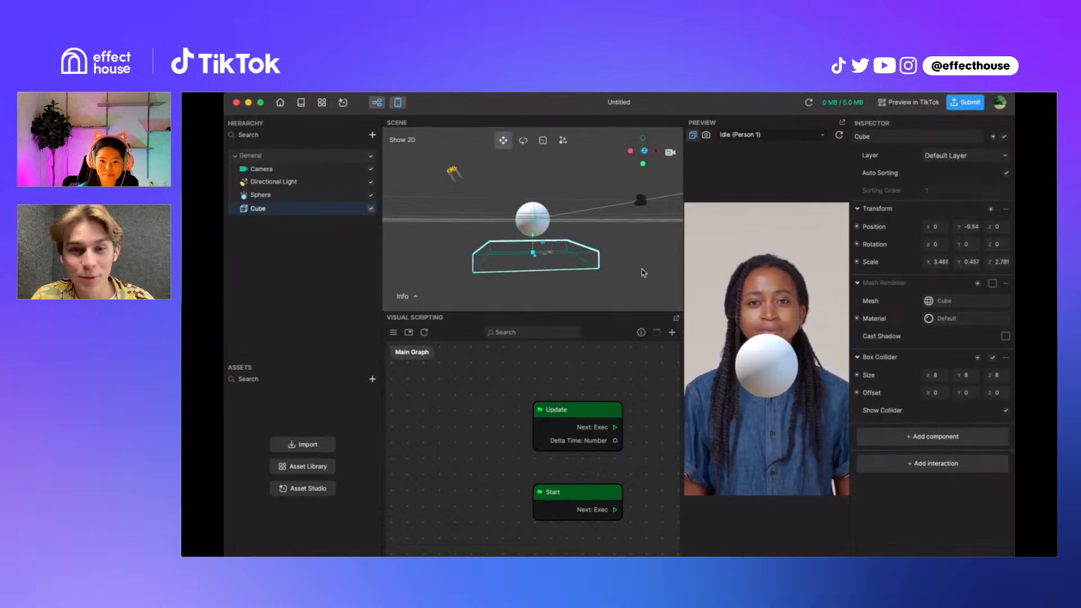
click(644, 273)
mouse_move(643, 272)
mouse_down()
mouse_move(623, 296)
mouse_move(635, 285)
mouse_up()
Toggle the platform cube's Show Collider option on and off several times, leaving it off
click(258, 208)
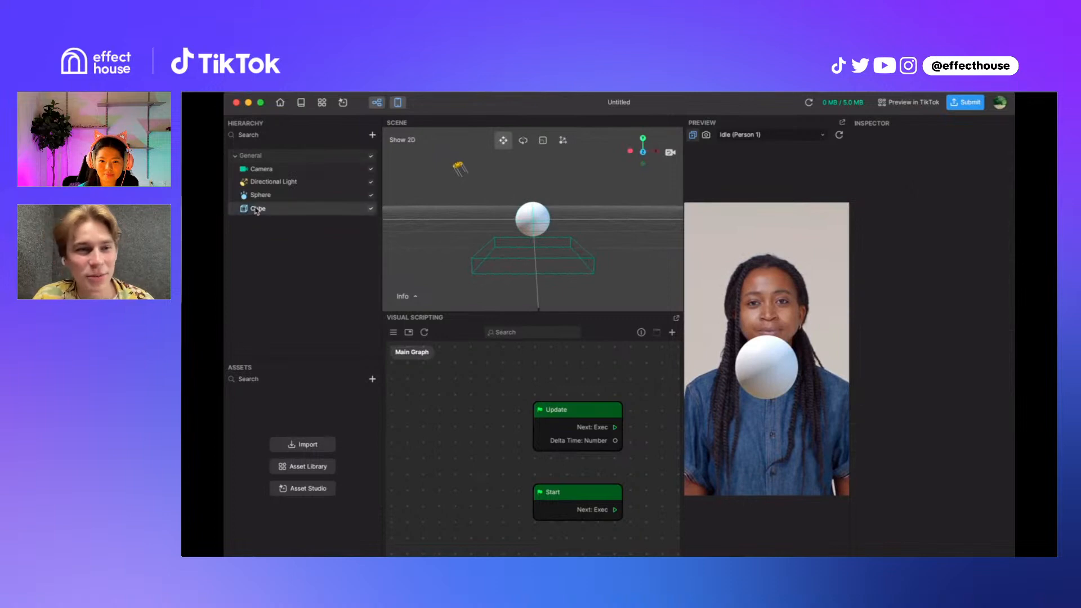
click(1005, 411)
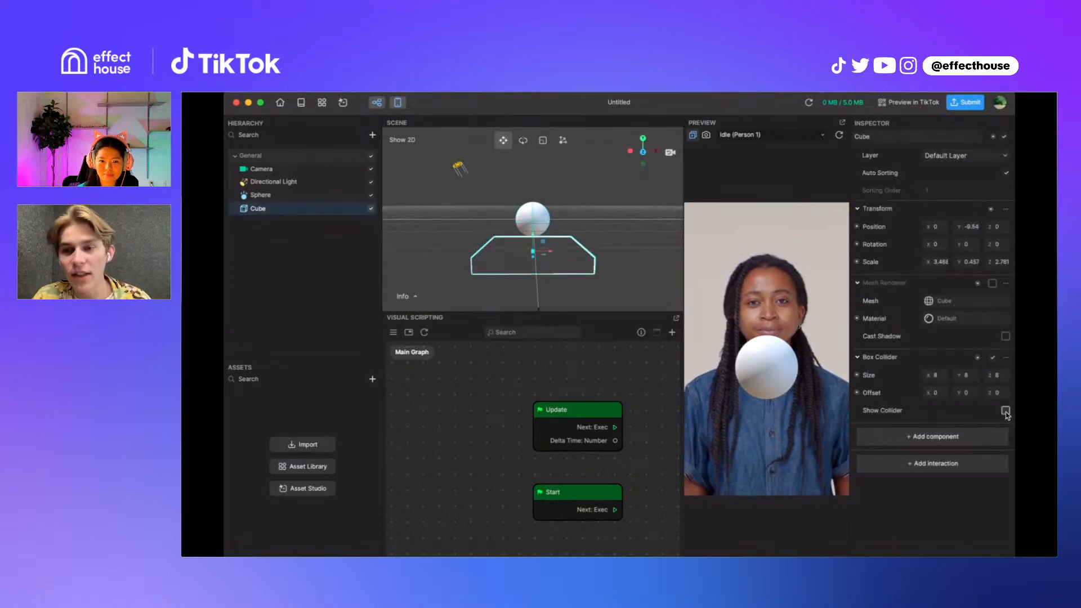
click(1006, 412)
click(1005, 412)
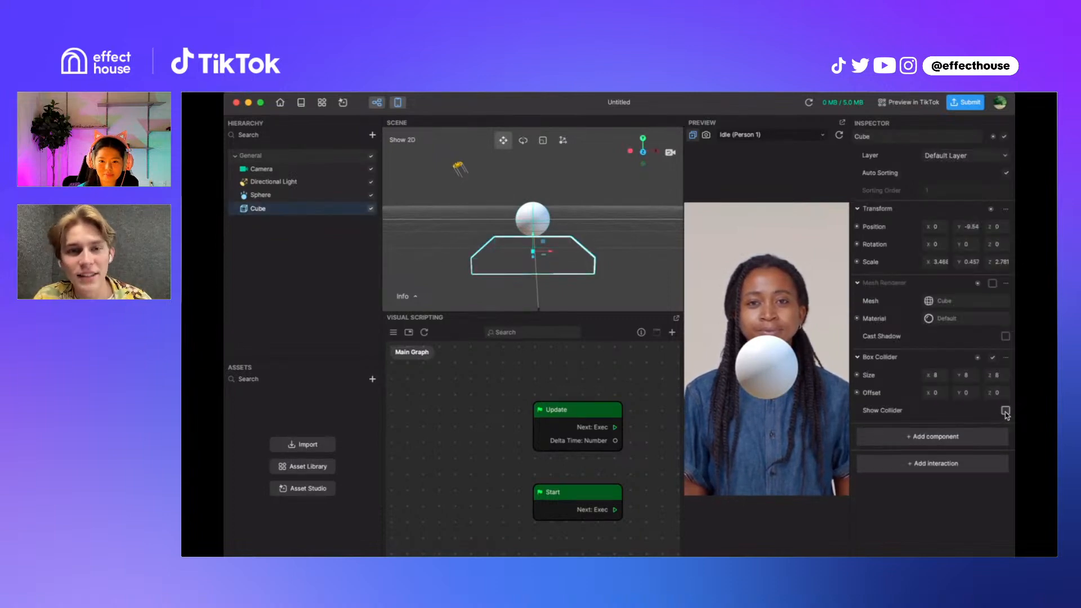
click(1005, 413)
click(1006, 412)
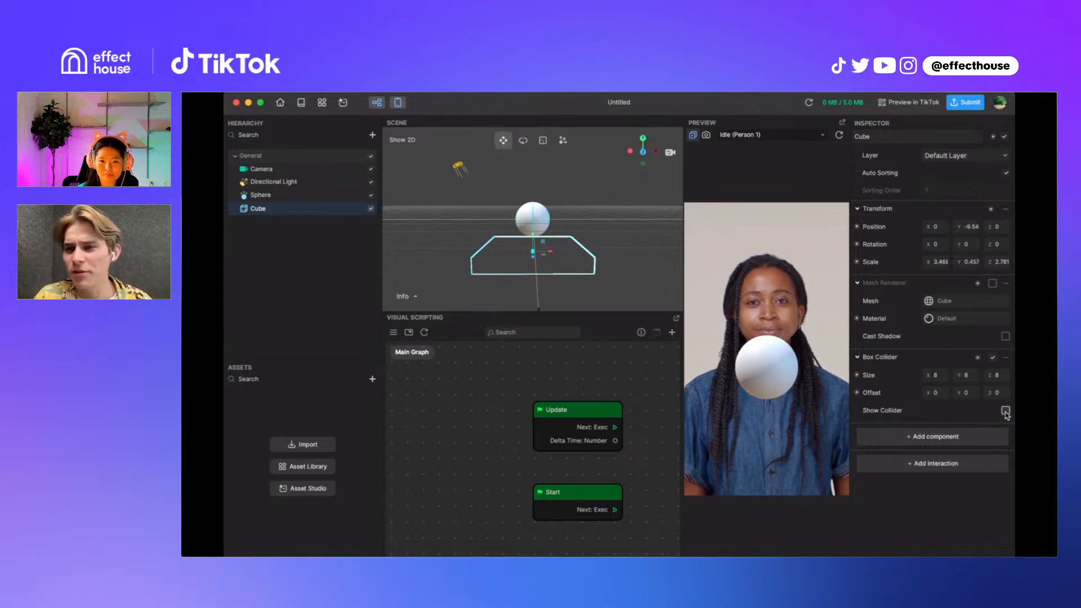
Turn on Show Collider and re-enable the Mesh Renderer for the platform cube, then deselect it
click(1005, 412)
click(992, 284)
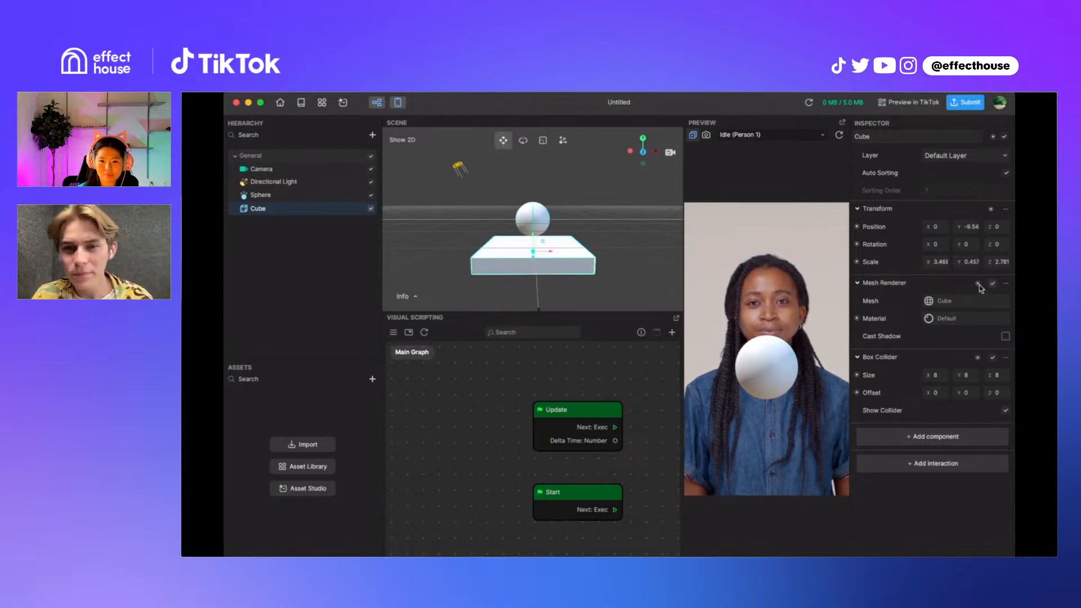
click(596, 237)
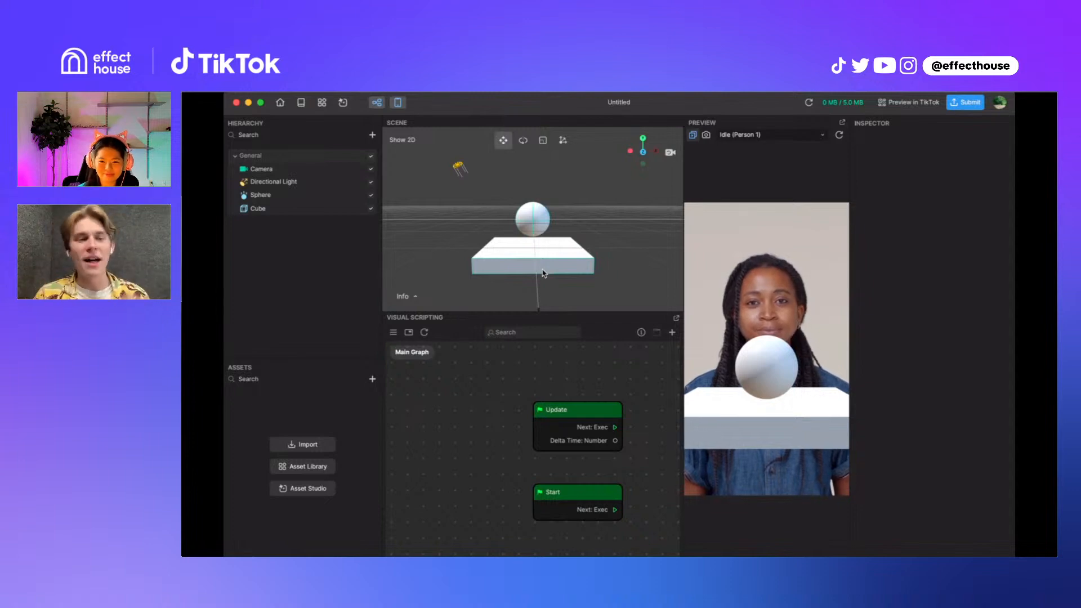
Add a Head Tracker object to the scene
click(373, 136)
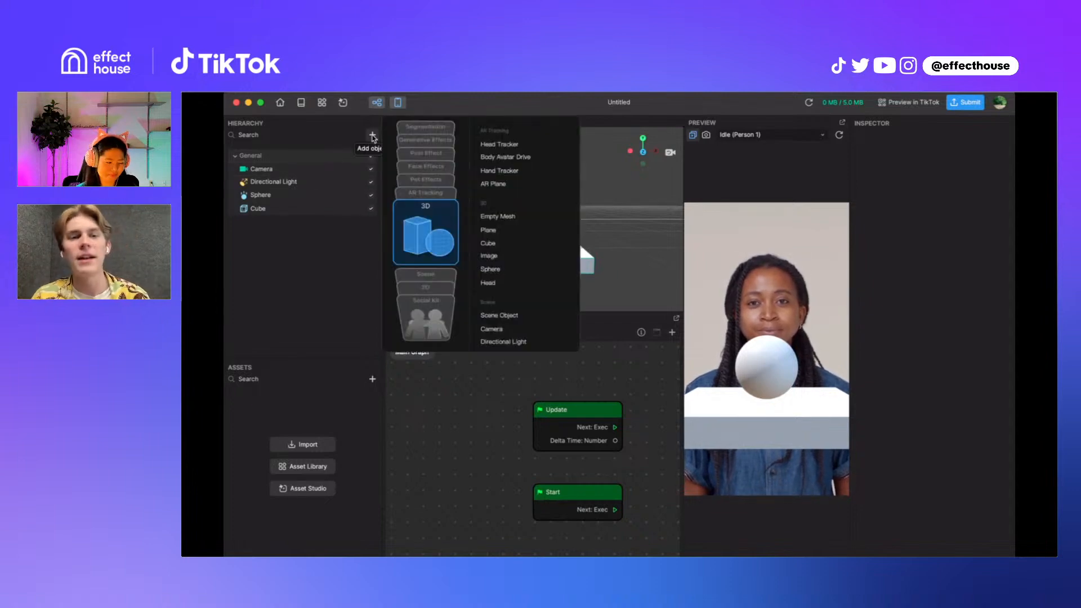
scroll(418, 247, up, 2)
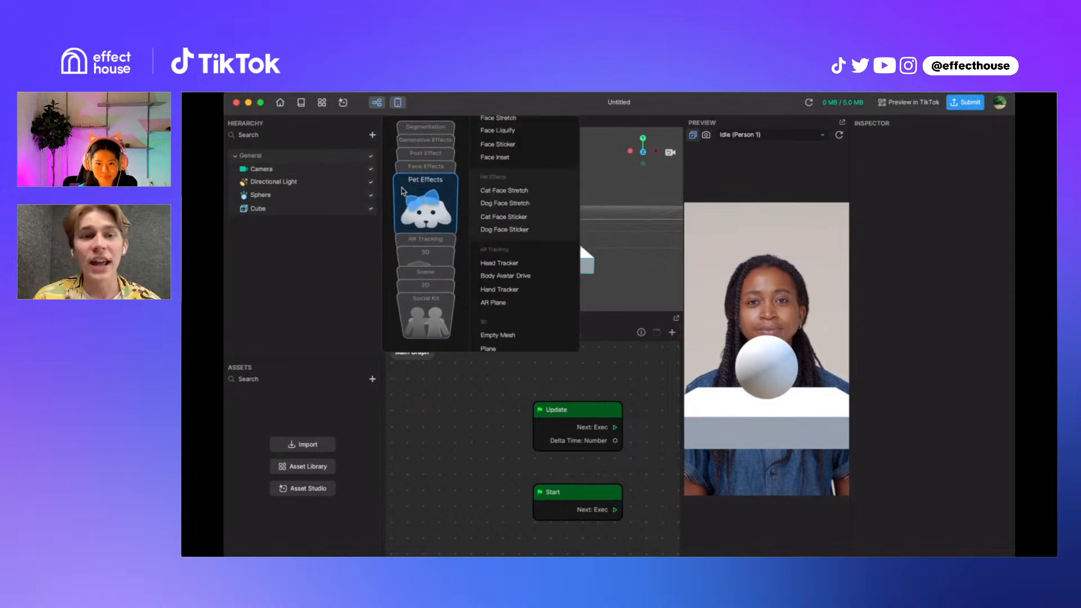
scroll(418, 246, down, 1)
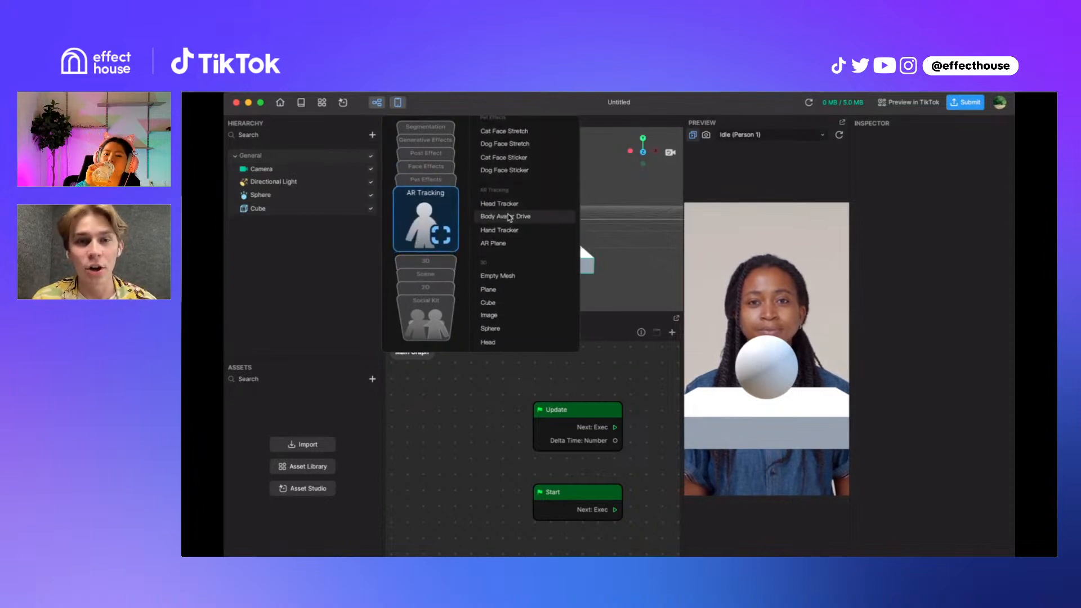
click(500, 203)
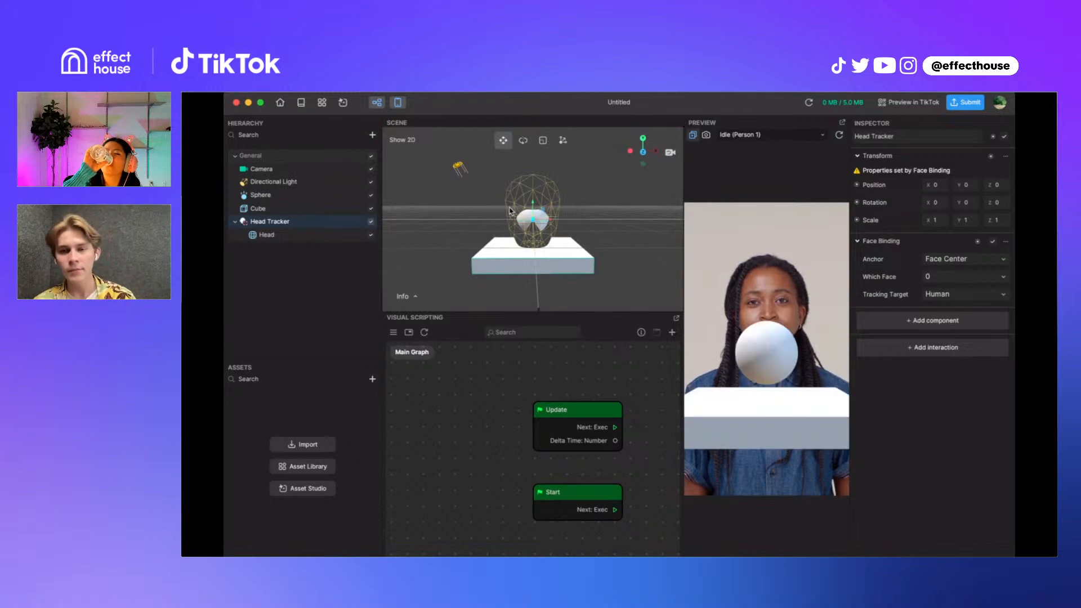
Nest the cube under the Head Tracker's Head object and switch the preview to the FaceTime HD Camera
right_drag(454, 210, 394, 220)
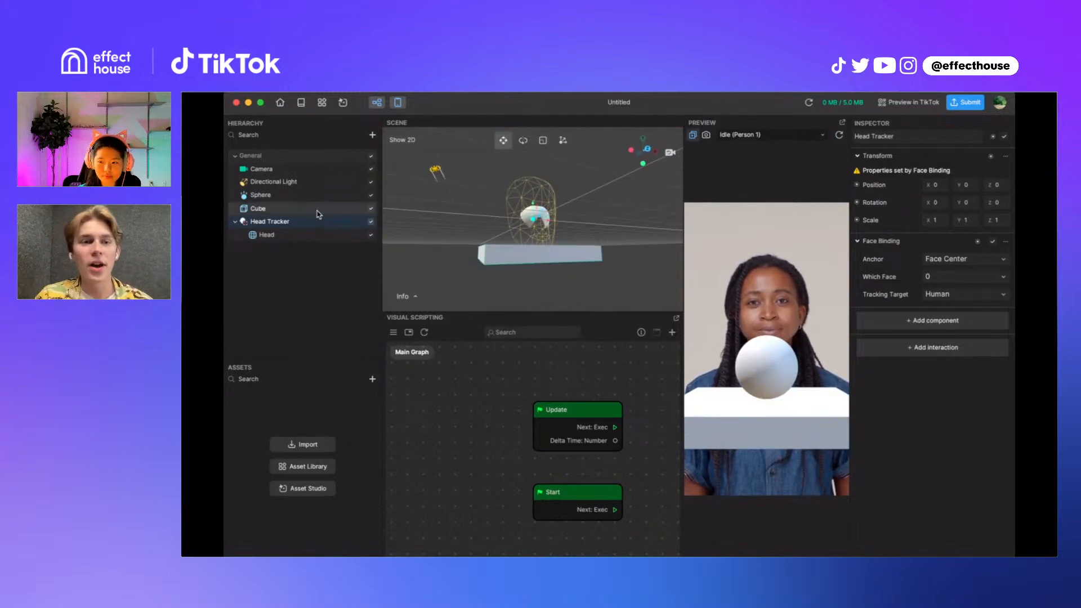
drag(318, 211, 309, 240)
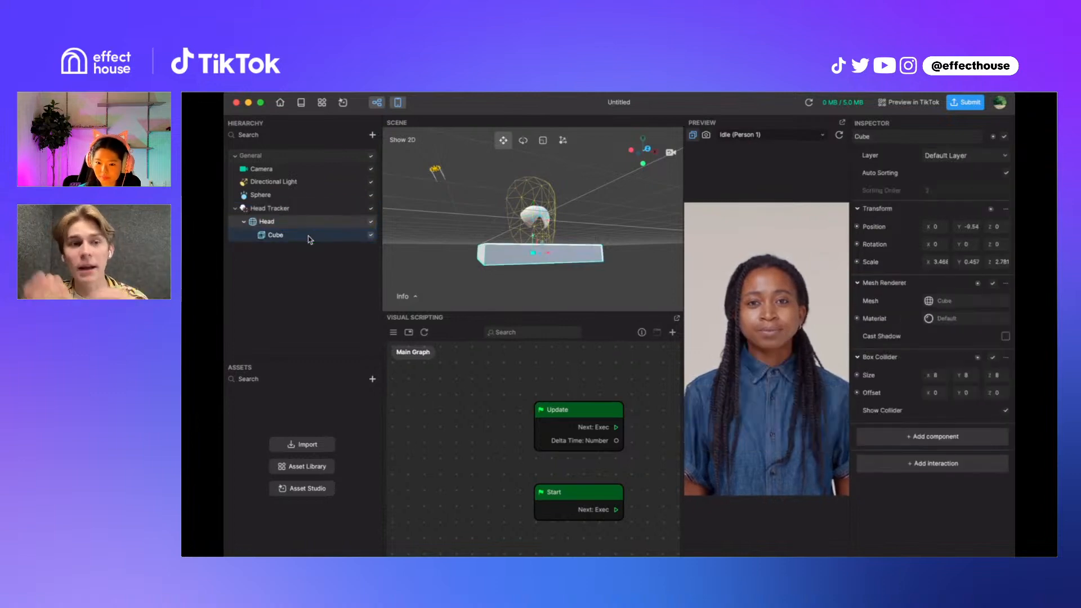
click(707, 137)
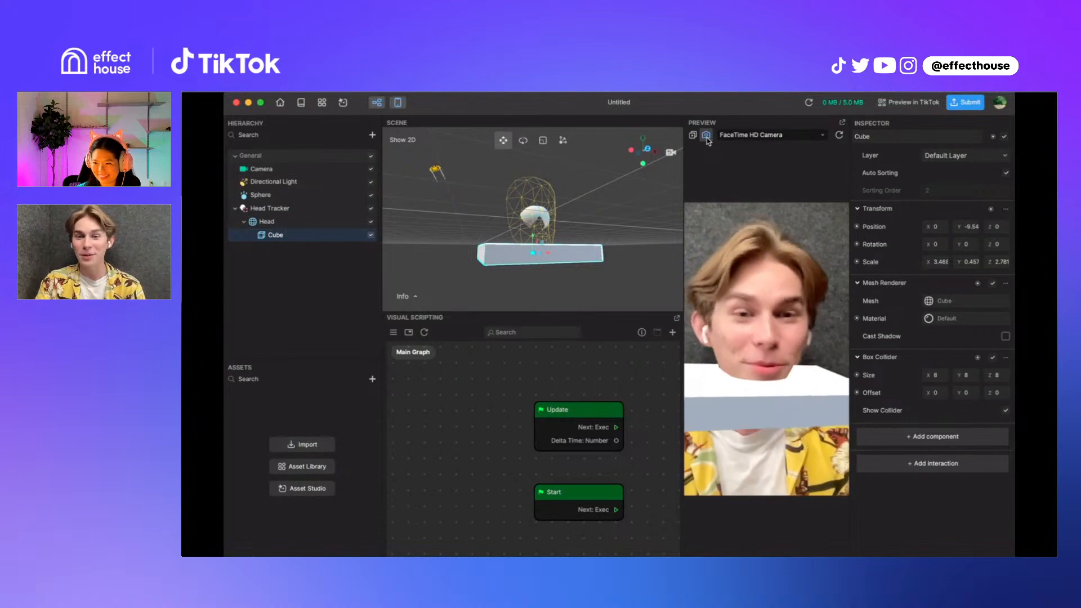
Move the cube below and behind the head, to about Y -10.4 and Z -11.1
drag(535, 237, 530, 258)
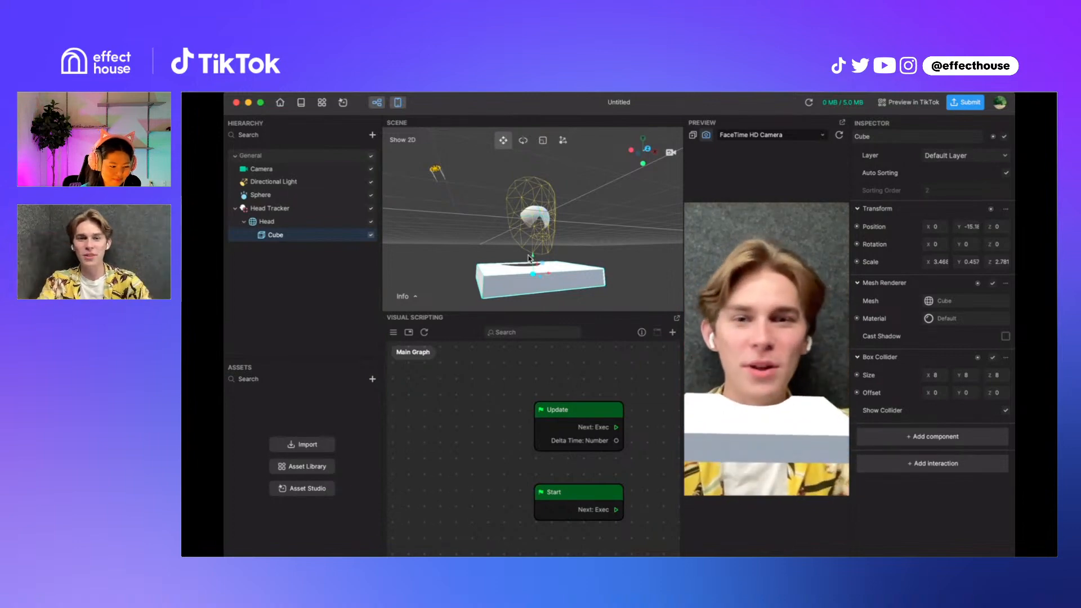
middle_drag(529, 258, 550, 277)
drag(550, 278, 503, 234)
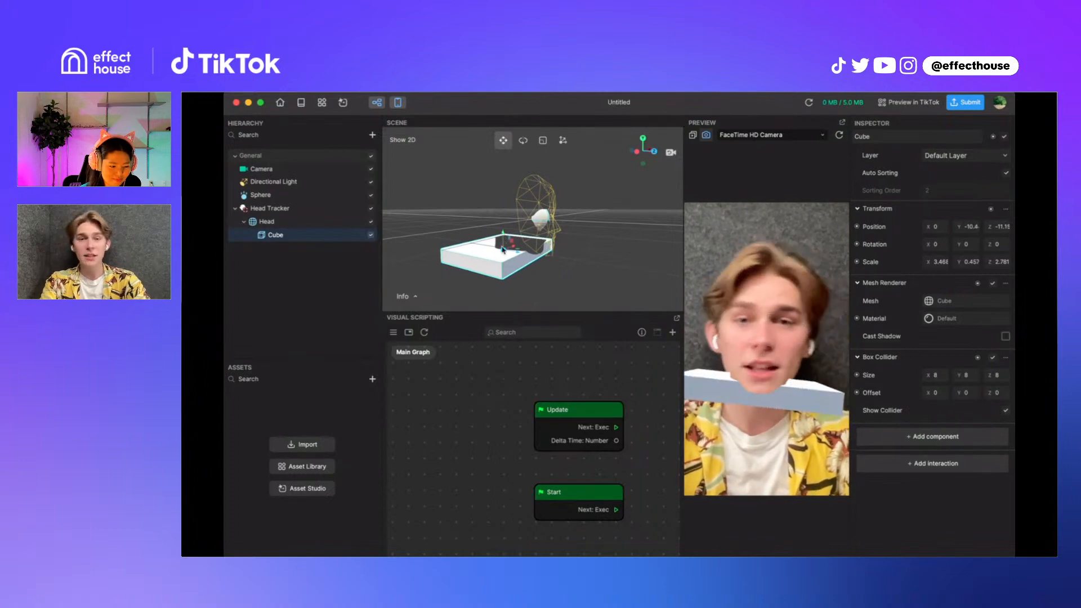
Scale the cube wider and deeper around the head, to about 6.85 in X and 5.88 in Z
drag(480, 276, 411, 290)
key(r)
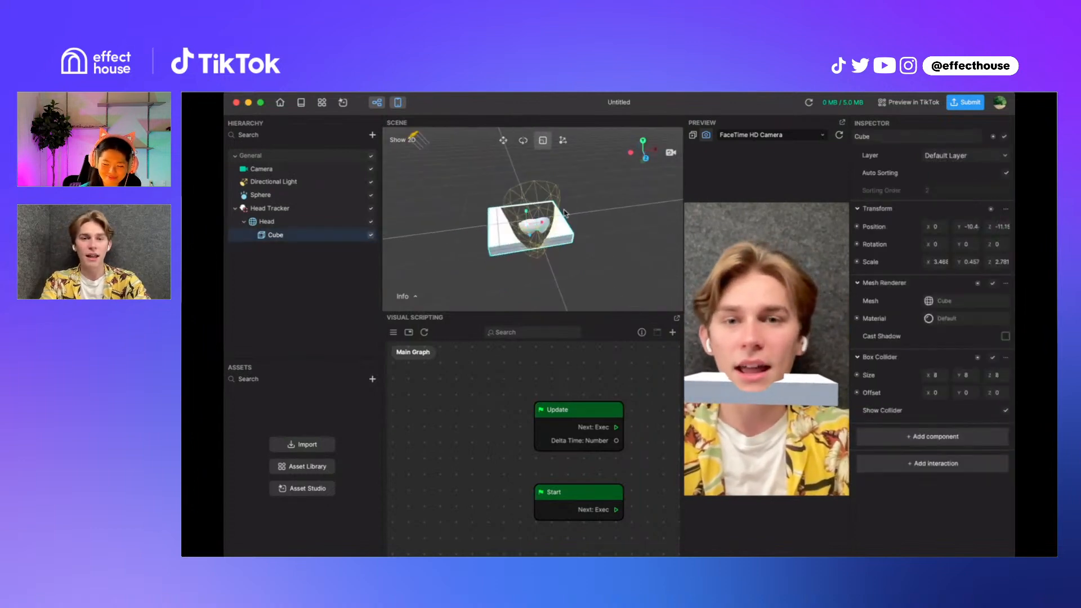
drag(541, 223, 556, 219)
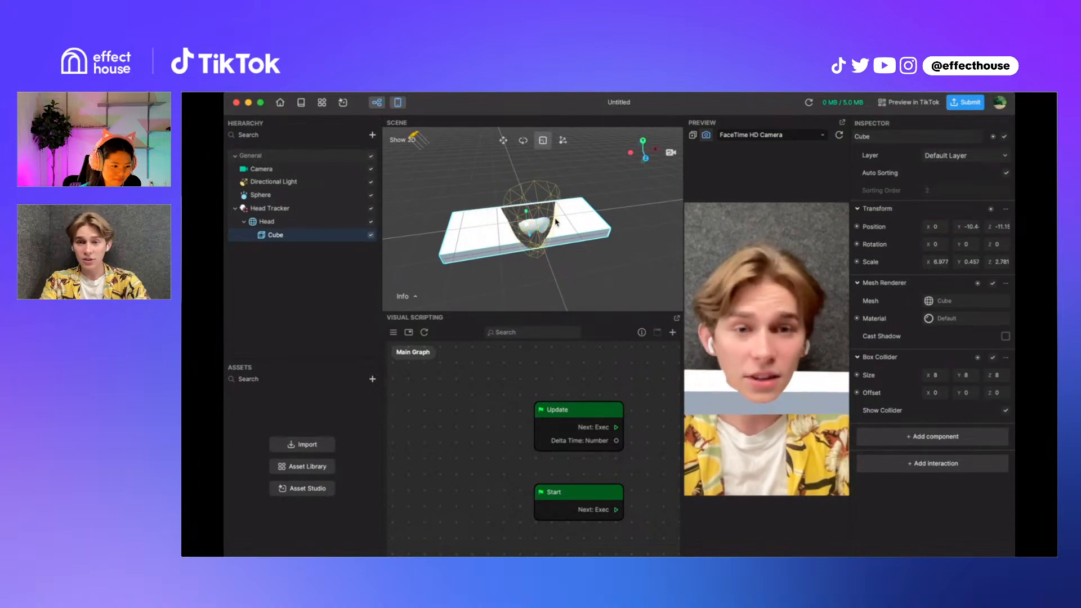
click(530, 237)
click(528, 238)
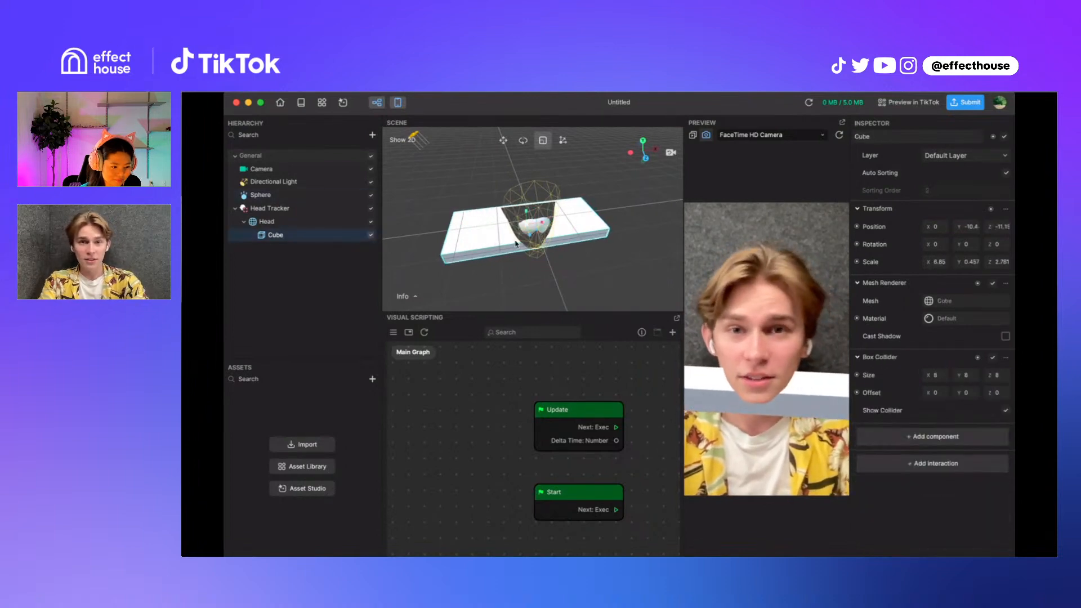
drag(532, 239, 540, 261)
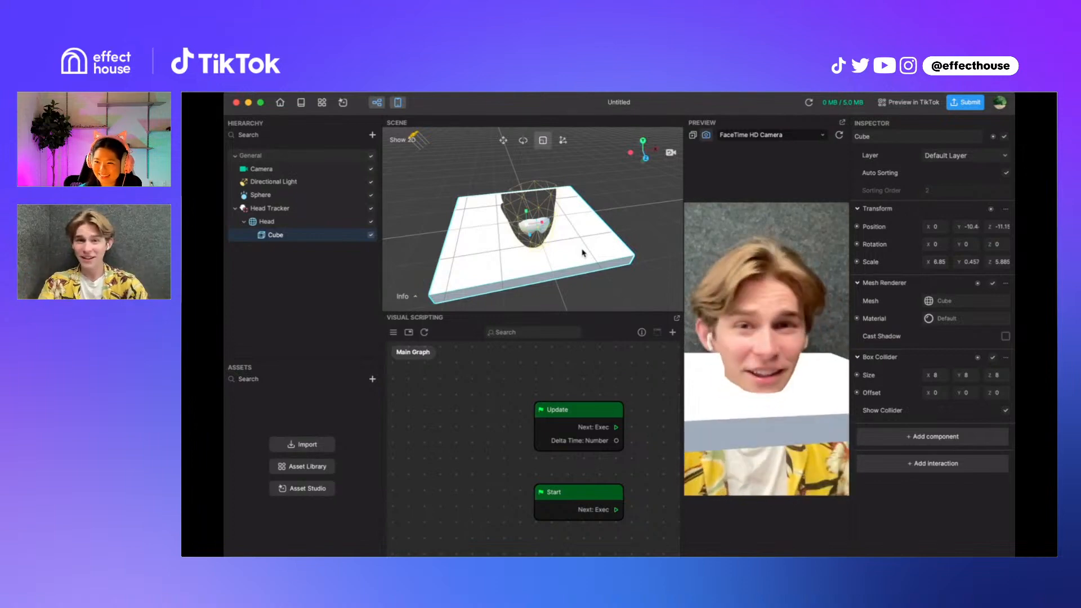
Move the cube forward along Z under the head, to about Z -4.87
drag(530, 228, 676, 193)
key(w)
click(527, 255)
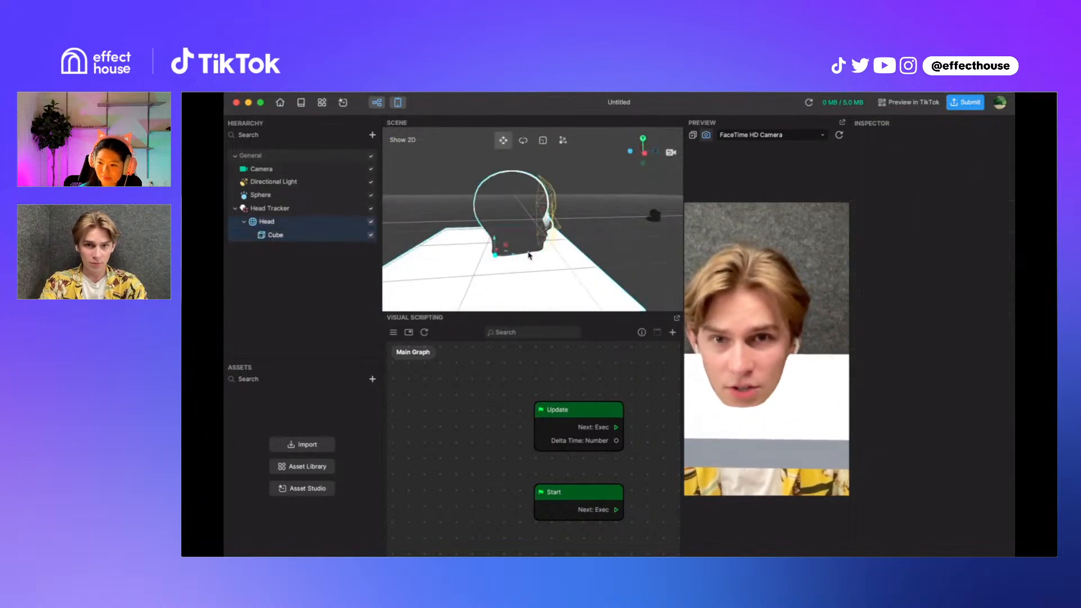
click(529, 256)
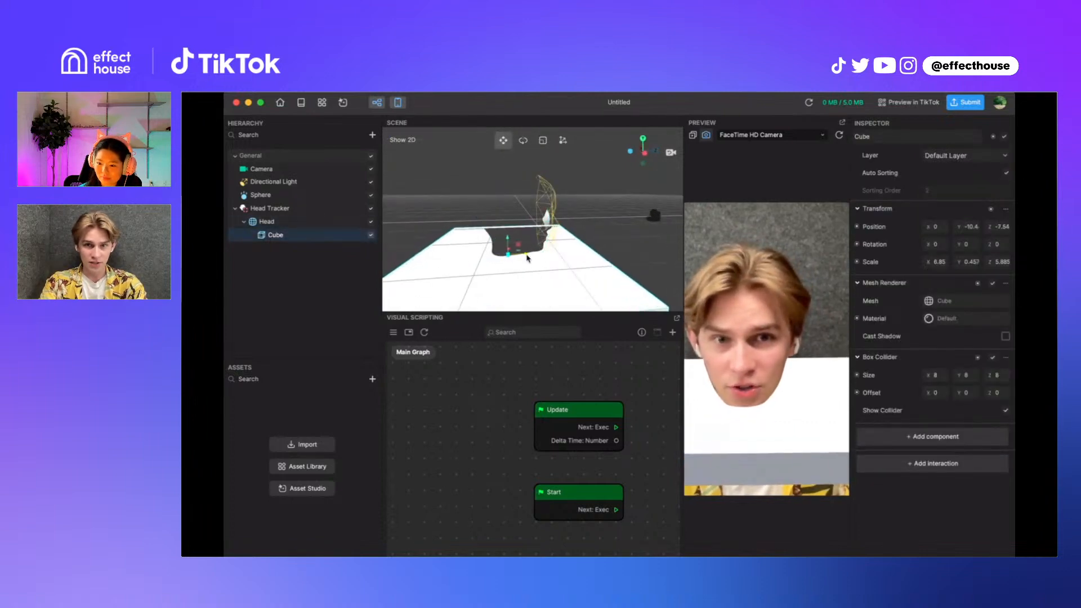
mouse_move(527, 258)
mouse_down()
mouse_move(536, 257)
mouse_move(516, 257)
mouse_up()
Scale the cube down uniformly to about 5.30 by 0.35 by 4.55 and restart the preview
key(e)
key(r)
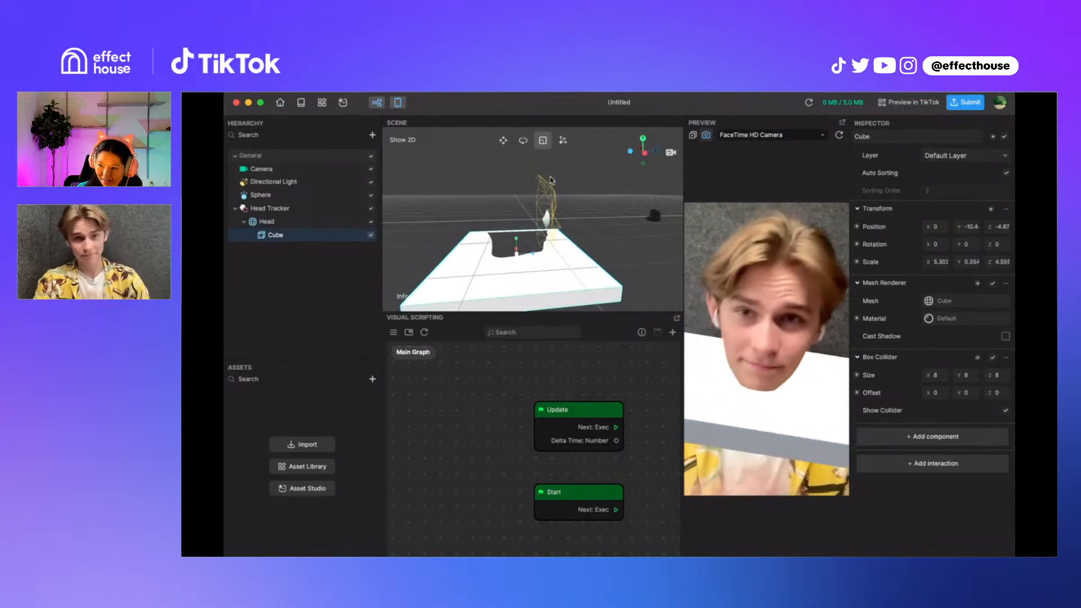
click(840, 136)
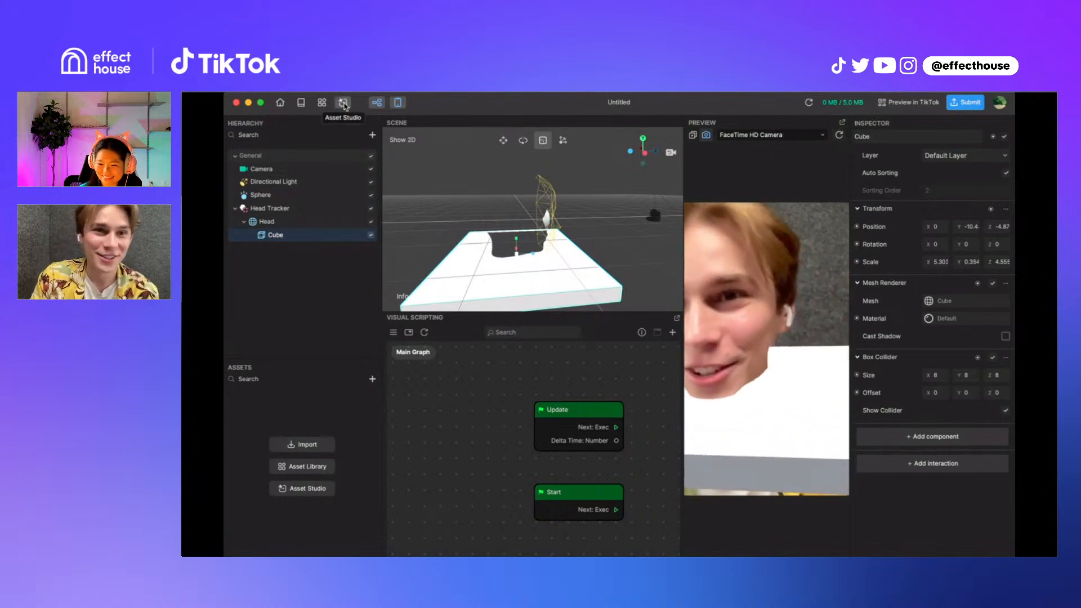
Add the Dimpled Plastic material from the Asset Library to the project and close the library
click(322, 103)
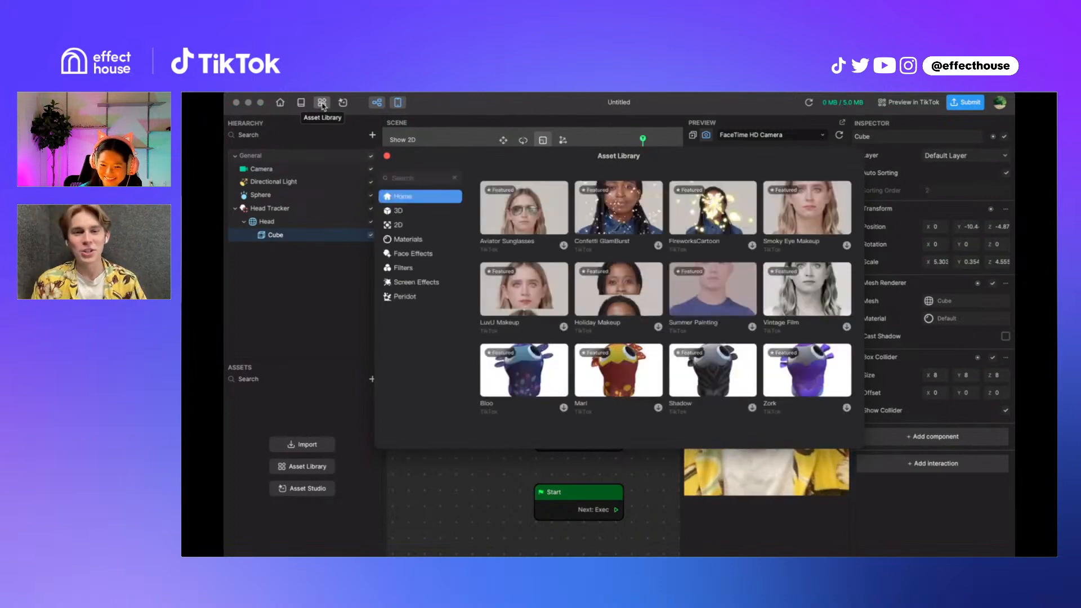
click(414, 241)
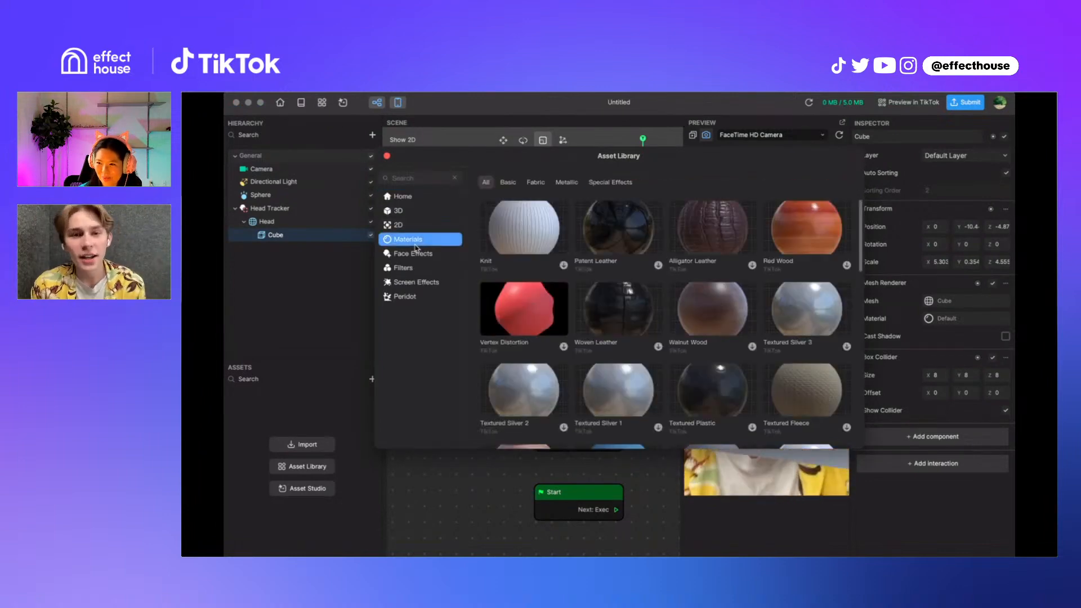
scroll(633, 334, down, 3)
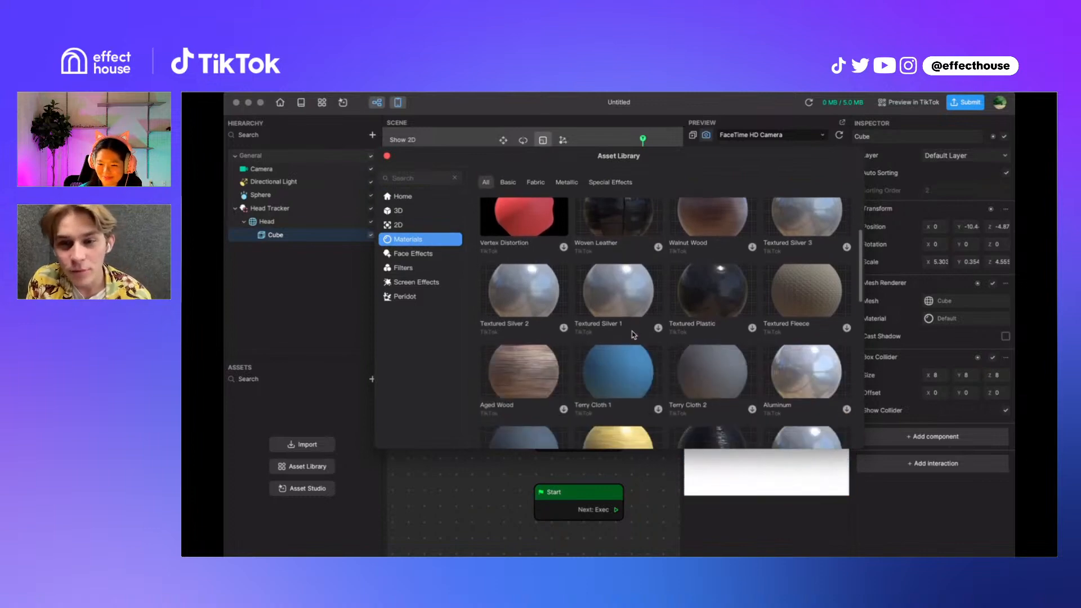
scroll(634, 334, down, 10)
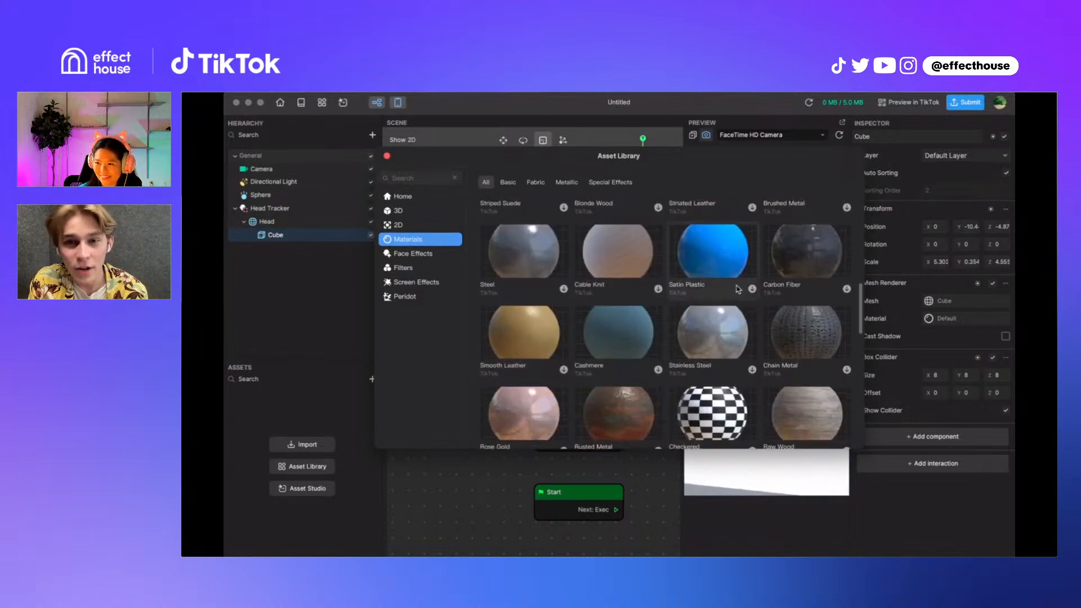
scroll(739, 289, down, 8)
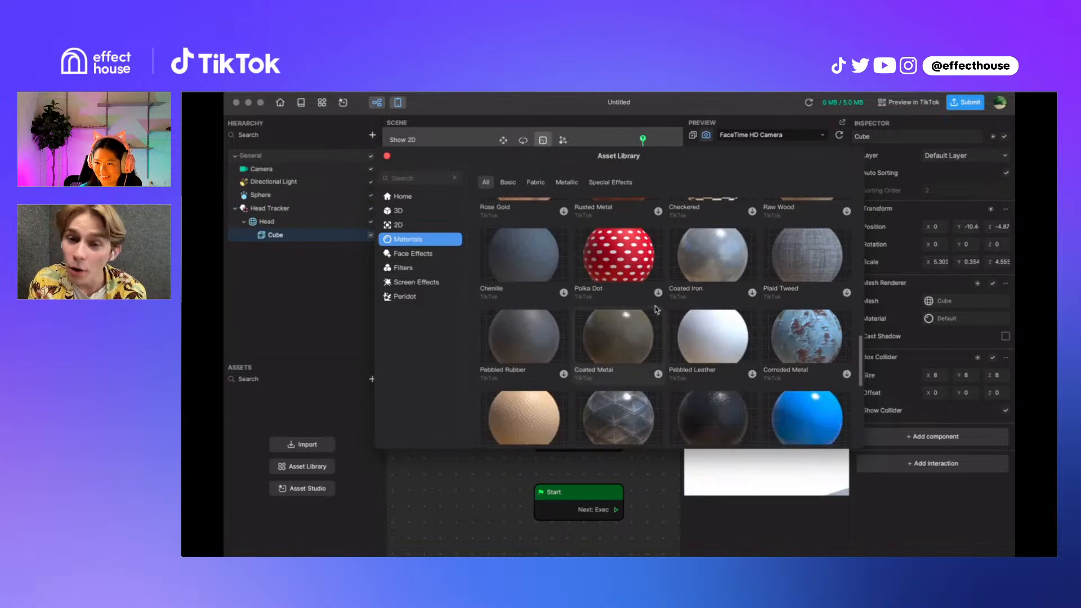
scroll(656, 309, down, 4)
scroll(811, 282, down, 3)
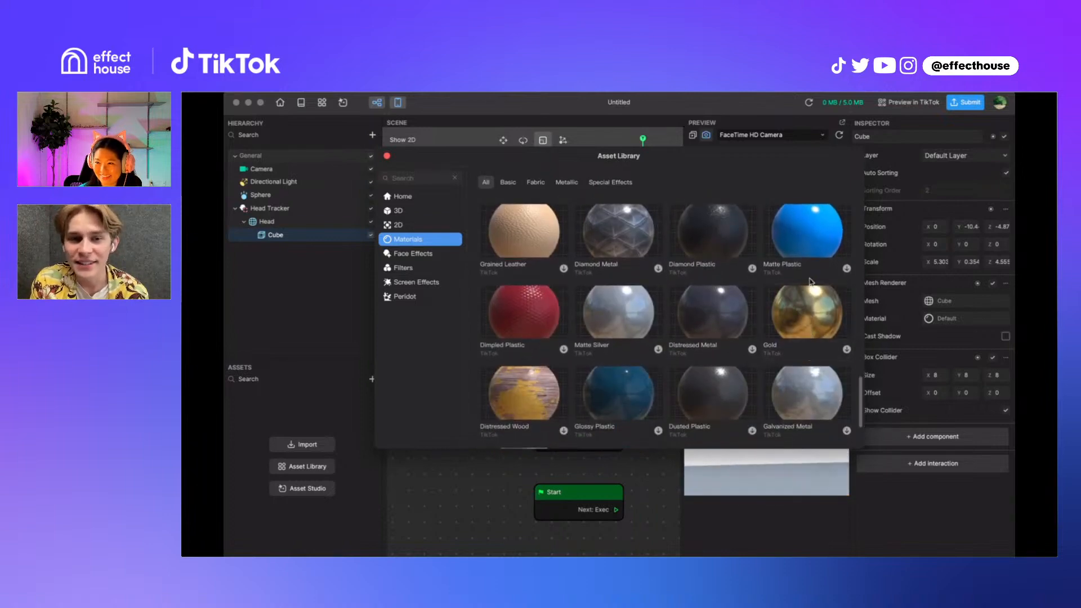
click(564, 350)
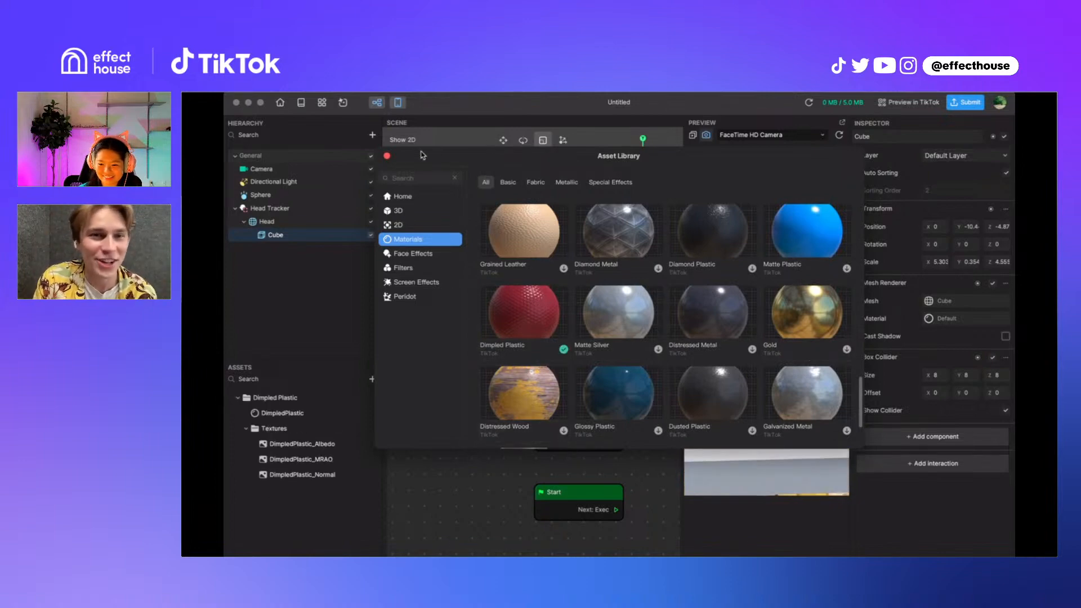
click(386, 156)
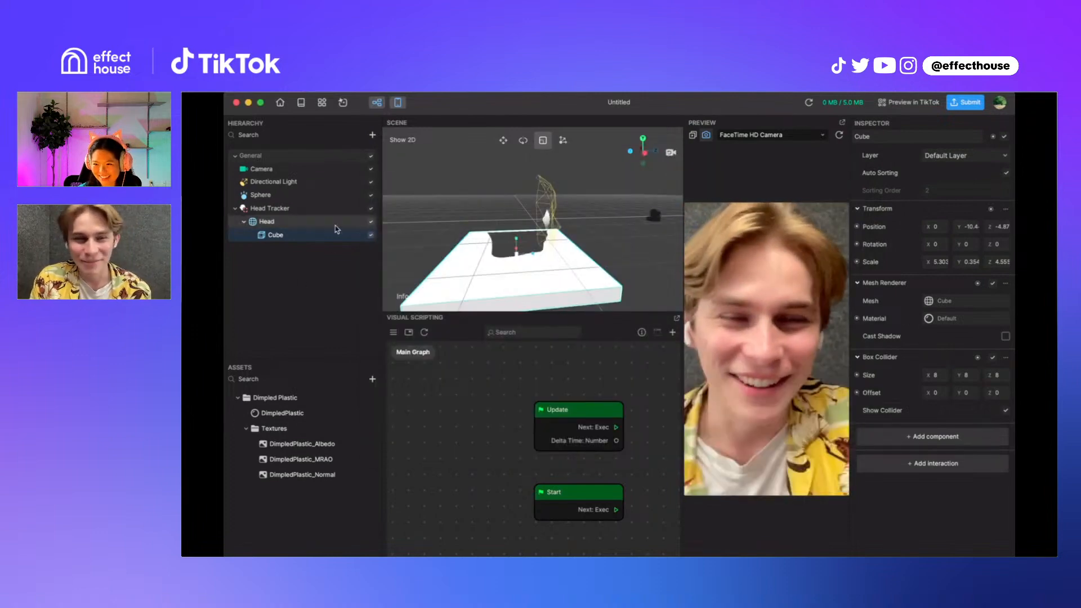
Assign the DimpledPlastic material to the Sphere's Mesh Renderer and restart the preview
click(260, 194)
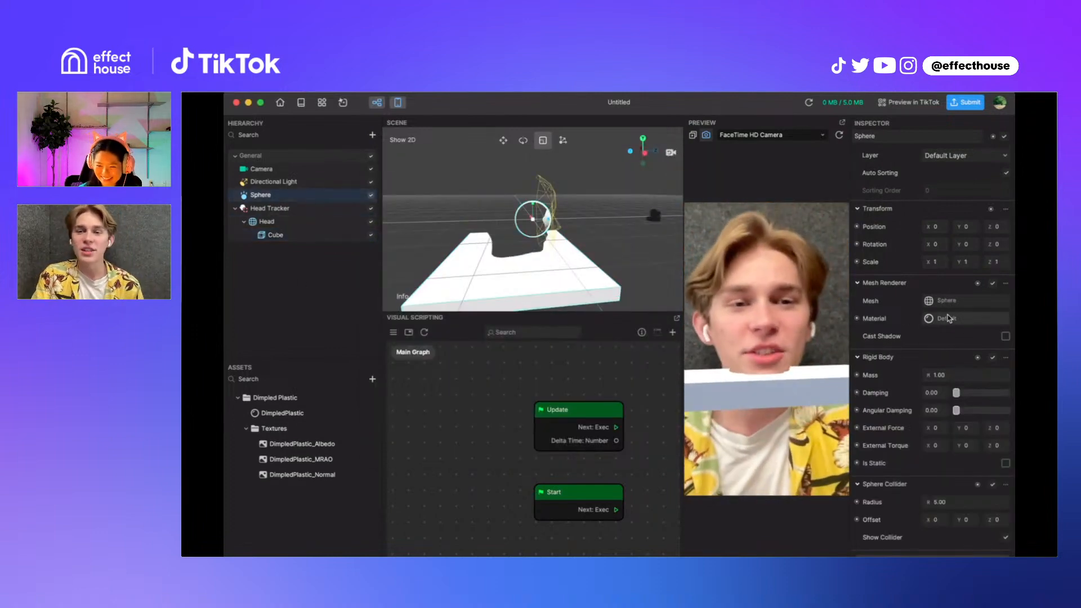
click(949, 319)
double_click(620, 225)
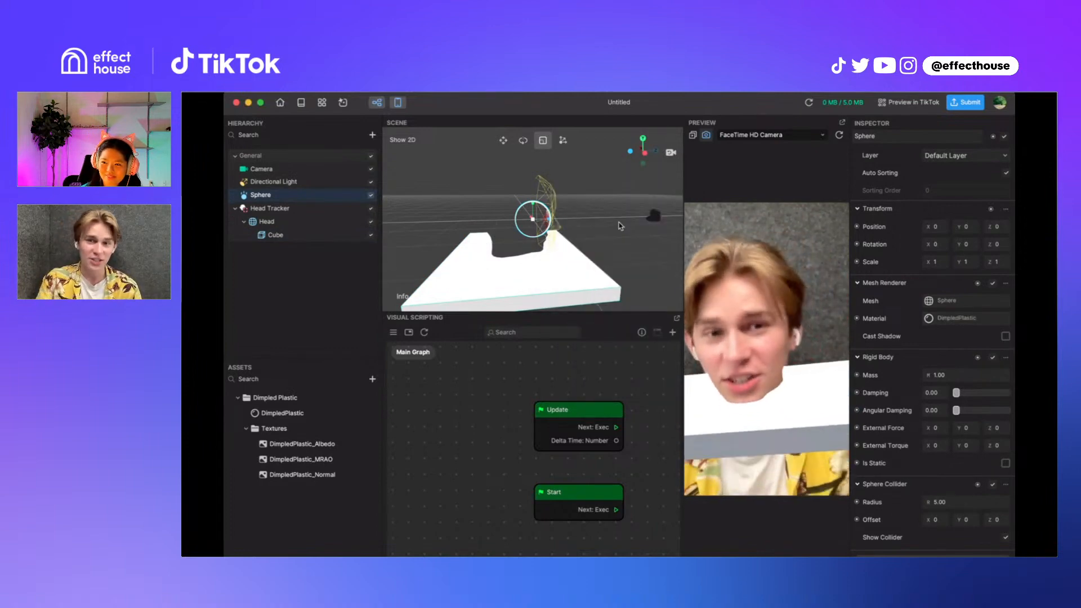
click(839, 135)
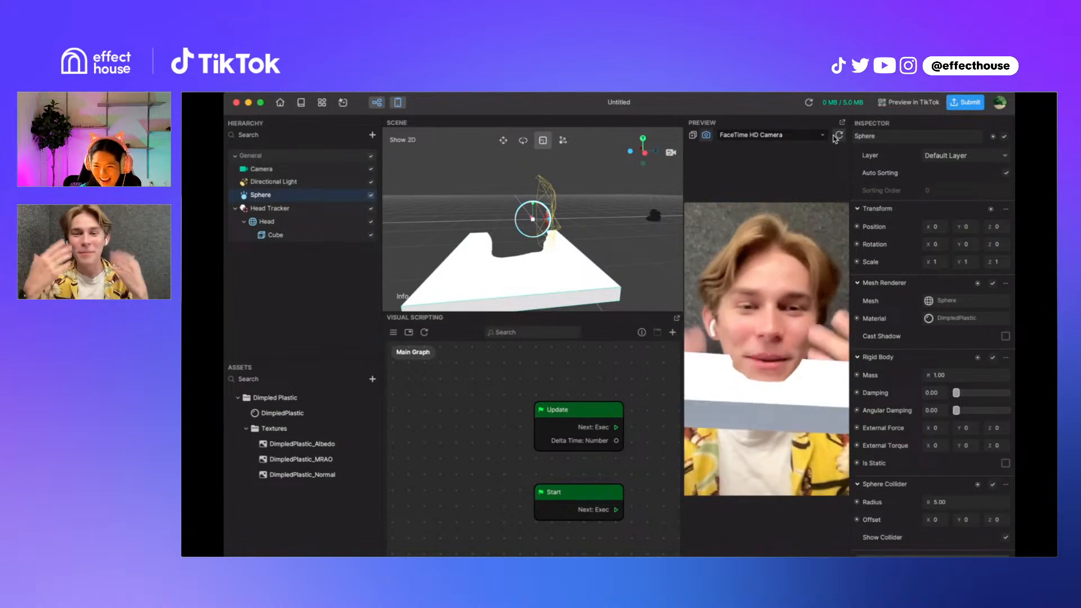
Add the Aged Wood material from the Asset Library's materials to the project and close the library
click(318, 105)
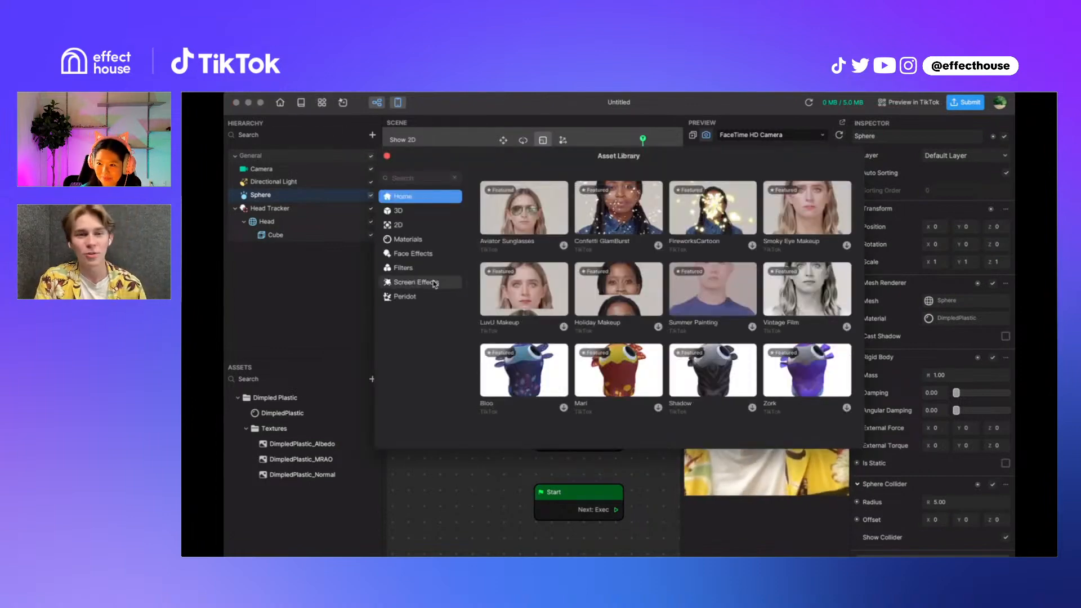
click(427, 240)
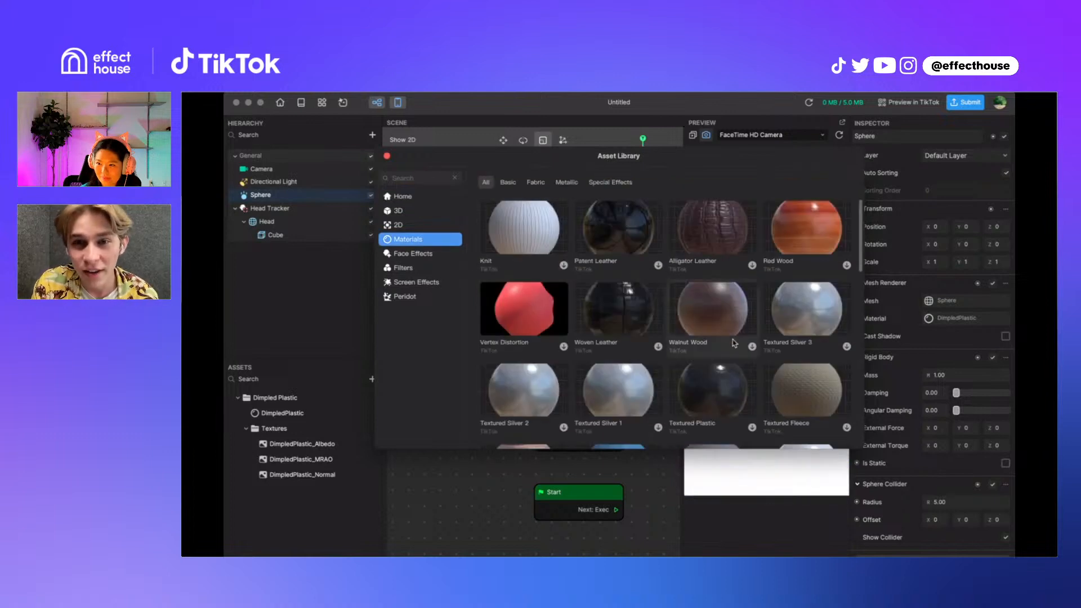
scroll(734, 343, down, 10)
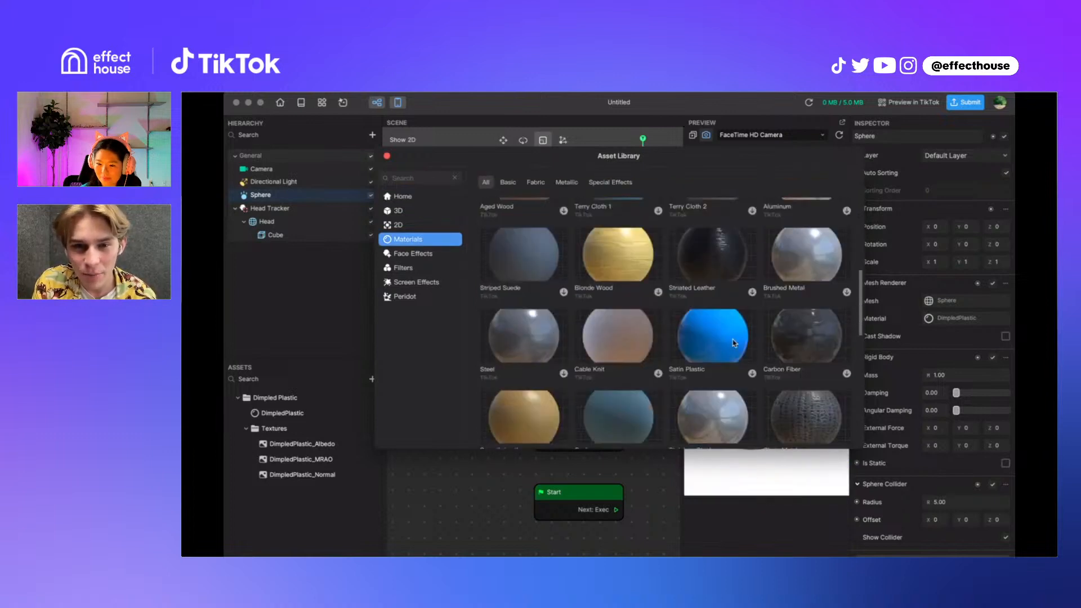
scroll(734, 342, down, 1)
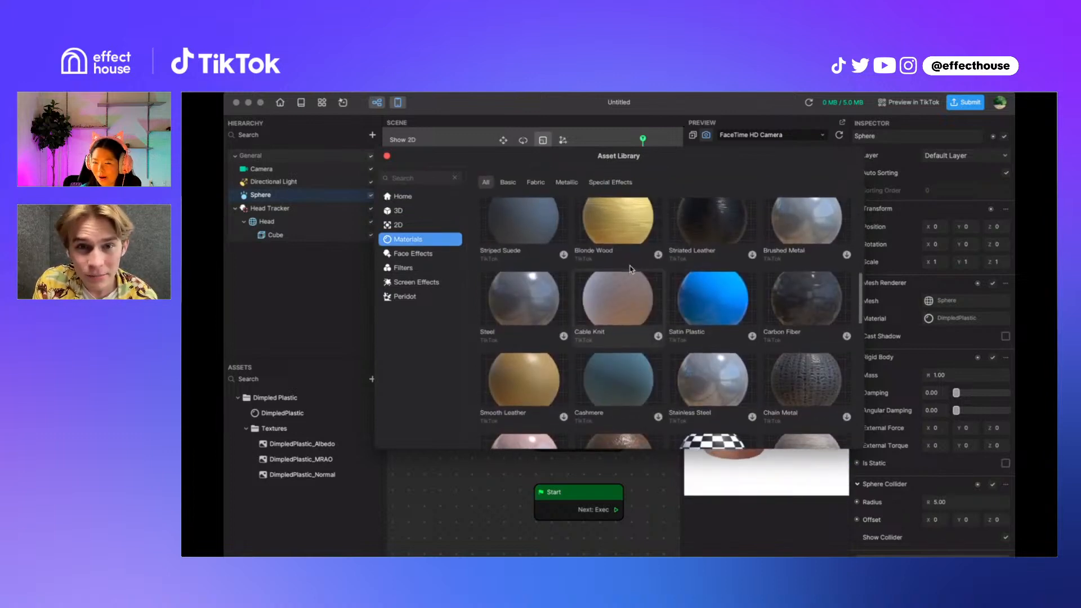
scroll(632, 269, down, 6)
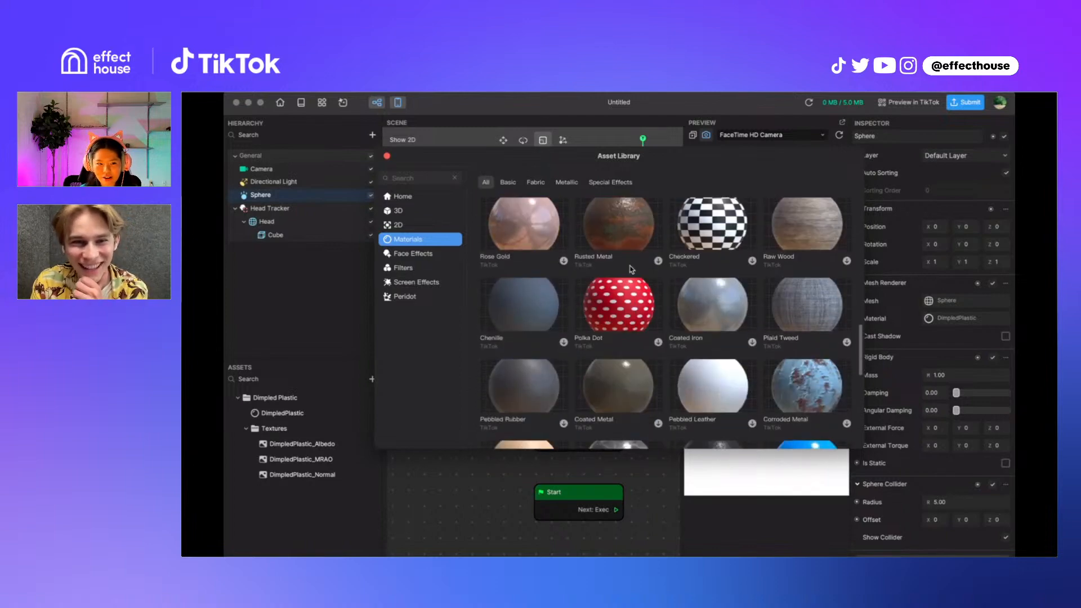
scroll(631, 269, down, 8)
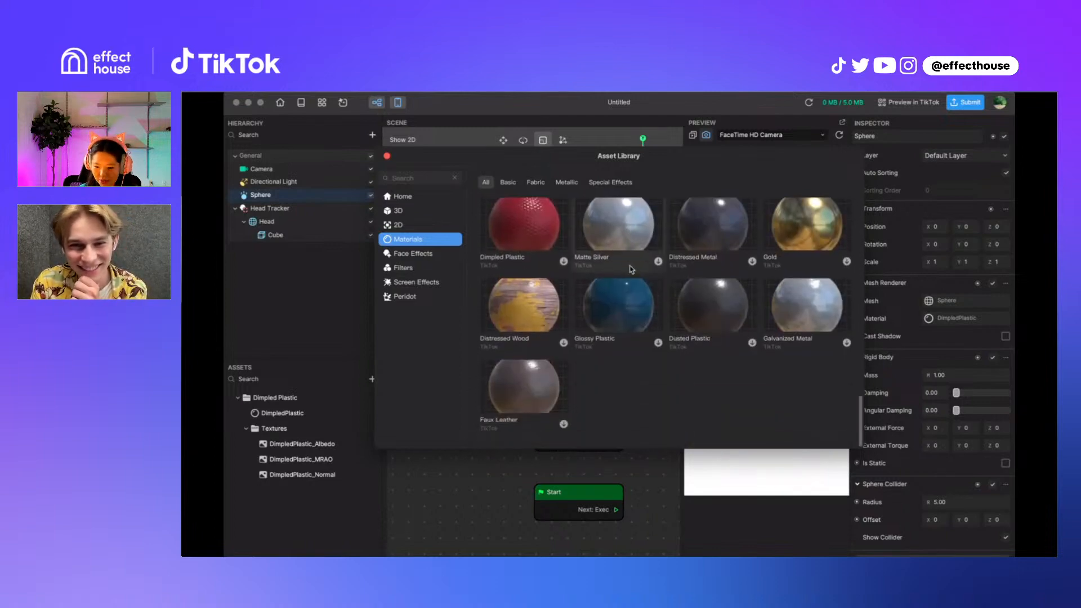
scroll(631, 270, up, 15)
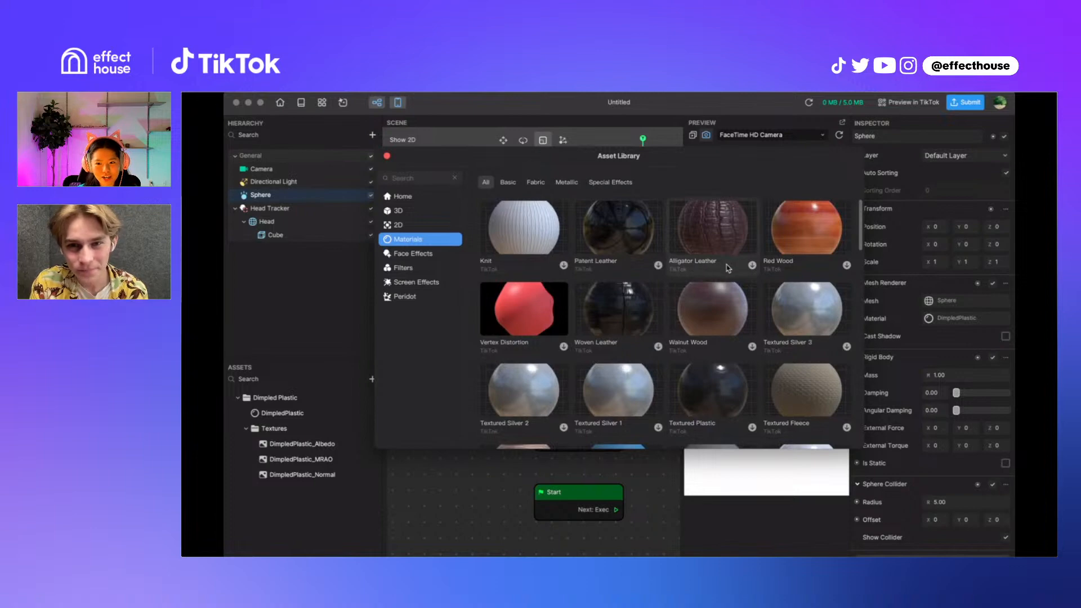
scroll(752, 350, down, 4)
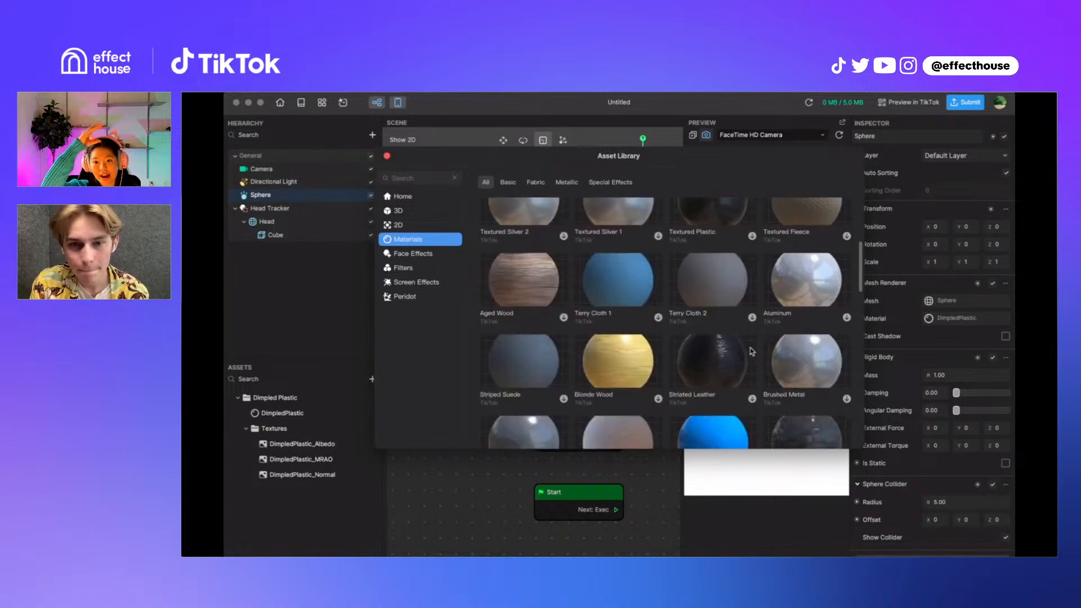
scroll(699, 333, down, 2)
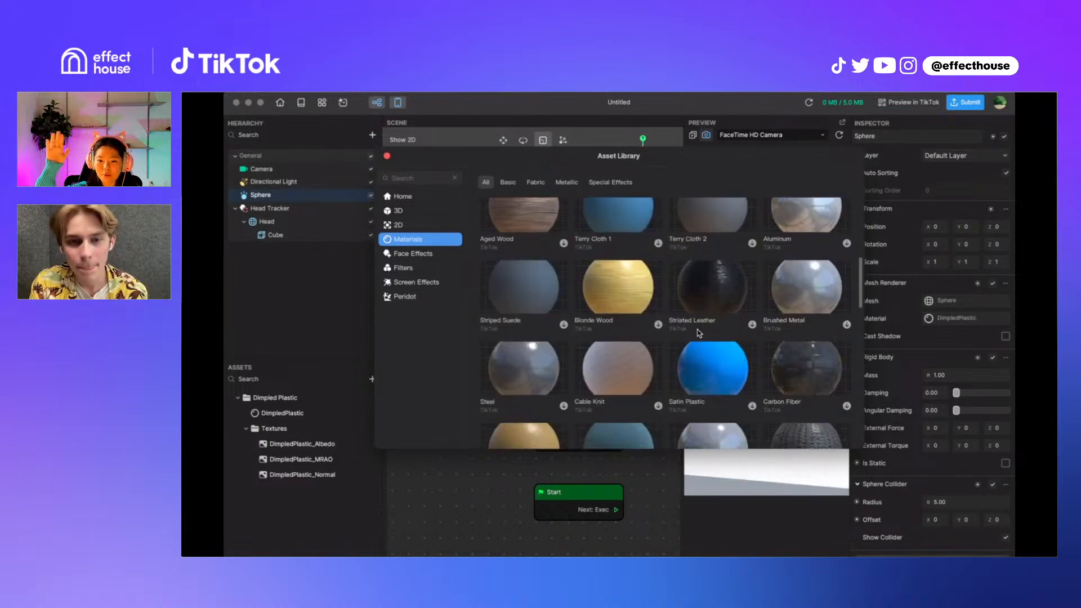
scroll(699, 333, down, 3)
scroll(699, 333, up, 5)
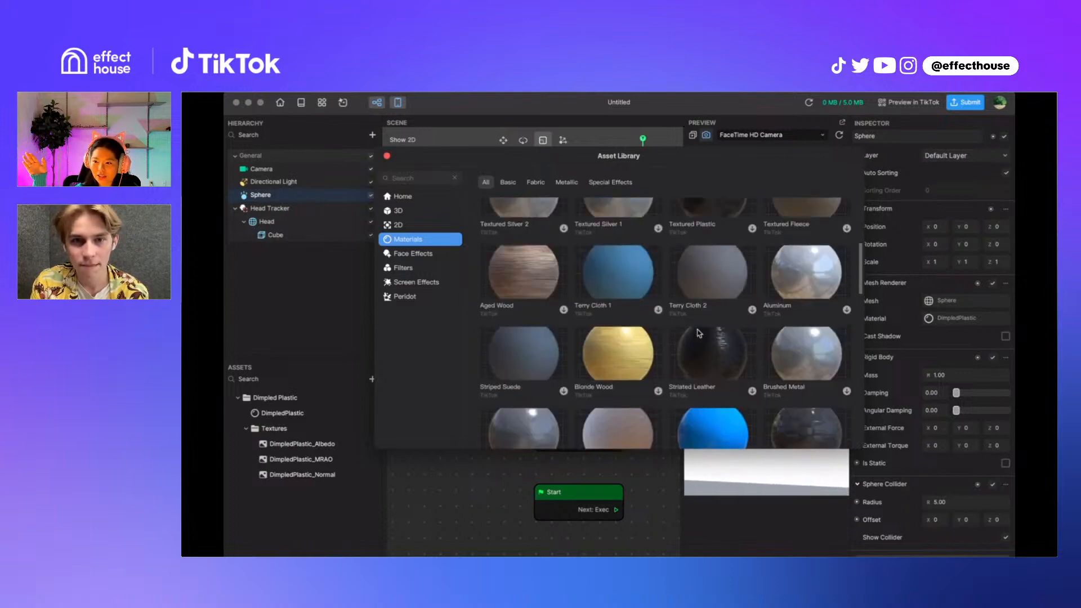
scroll(698, 333, up, 2)
click(563, 397)
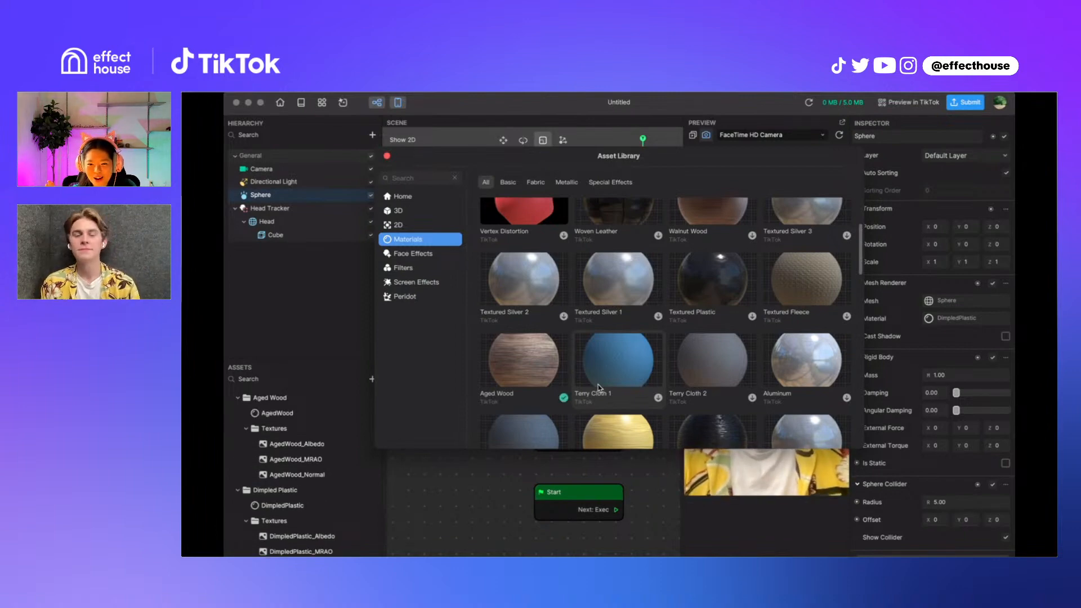
click(387, 156)
Assign the AgedWood material to the Cube's Mesh Renderer and restart the preview
click(300, 231)
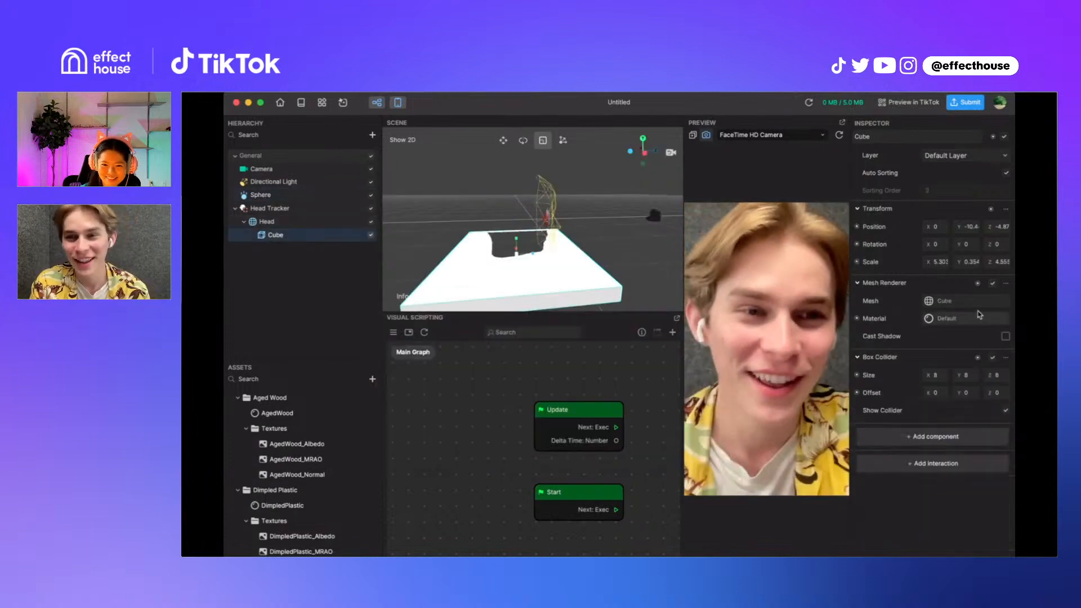
click(946, 319)
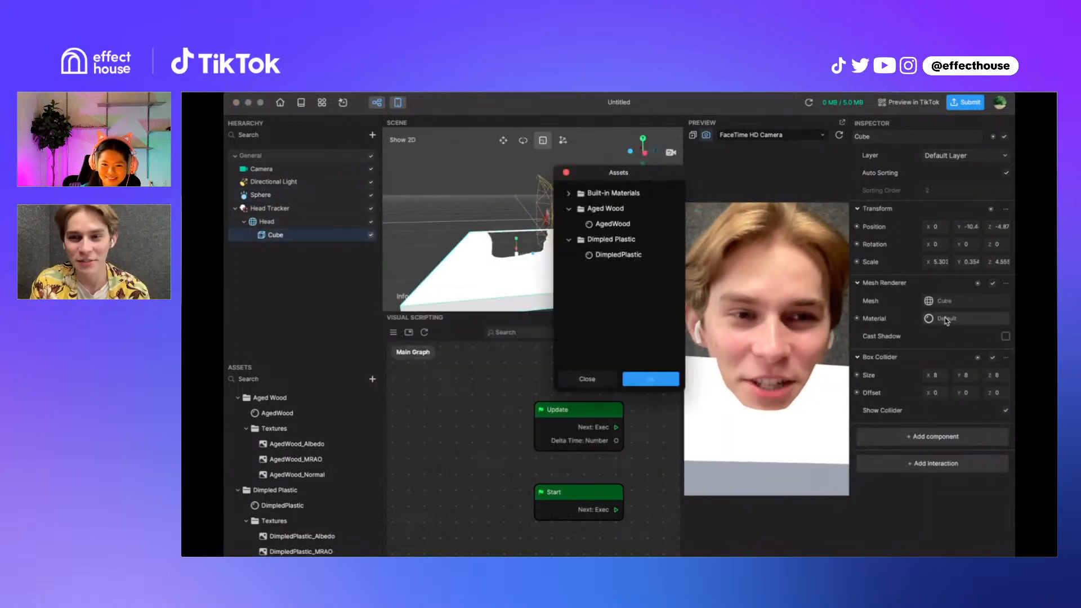
double_click(626, 227)
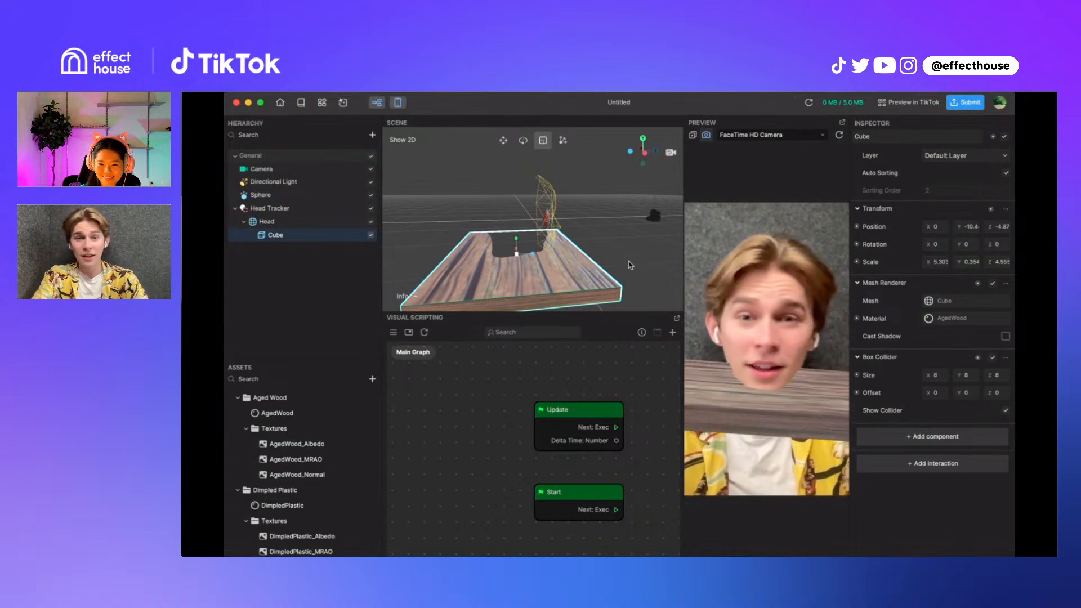
click(842, 136)
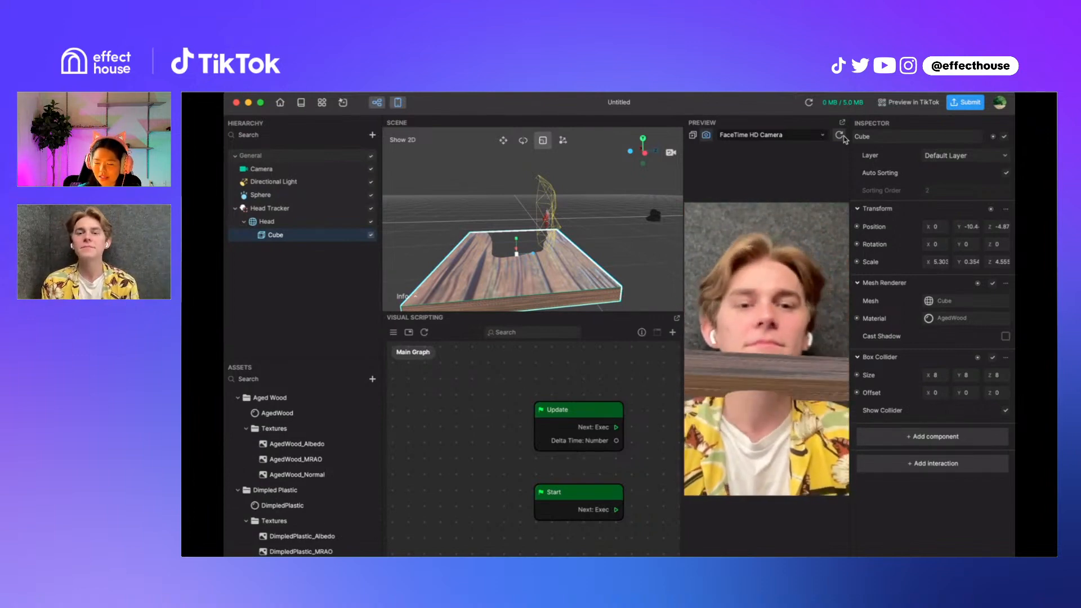
Lower the cube along Y under the head, to about Y -11.9, and restart the preview to test the falling ball
click(502, 140)
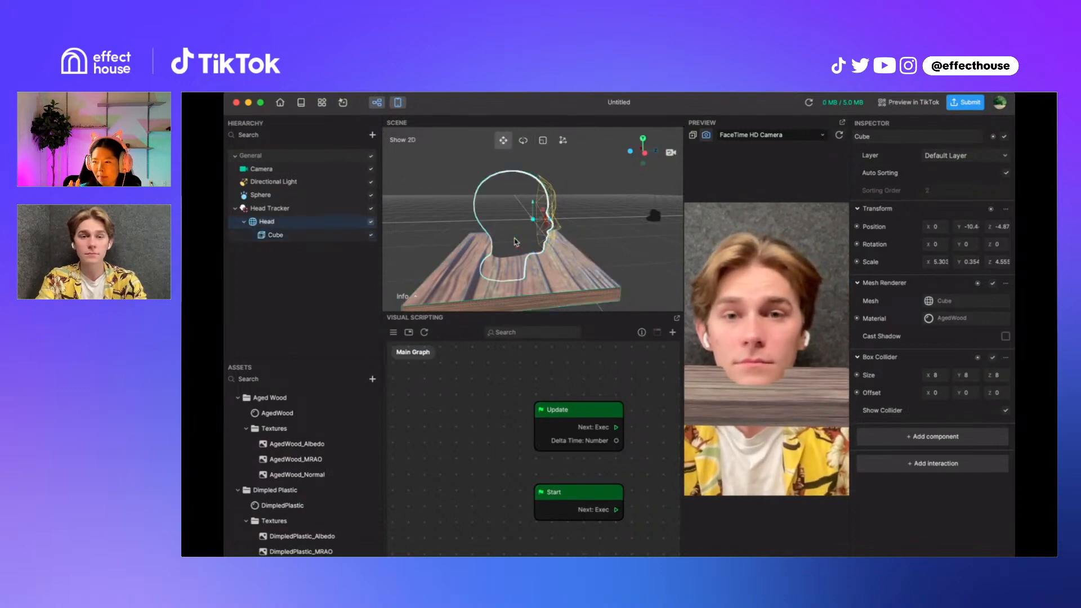
click(516, 246)
click(516, 246)
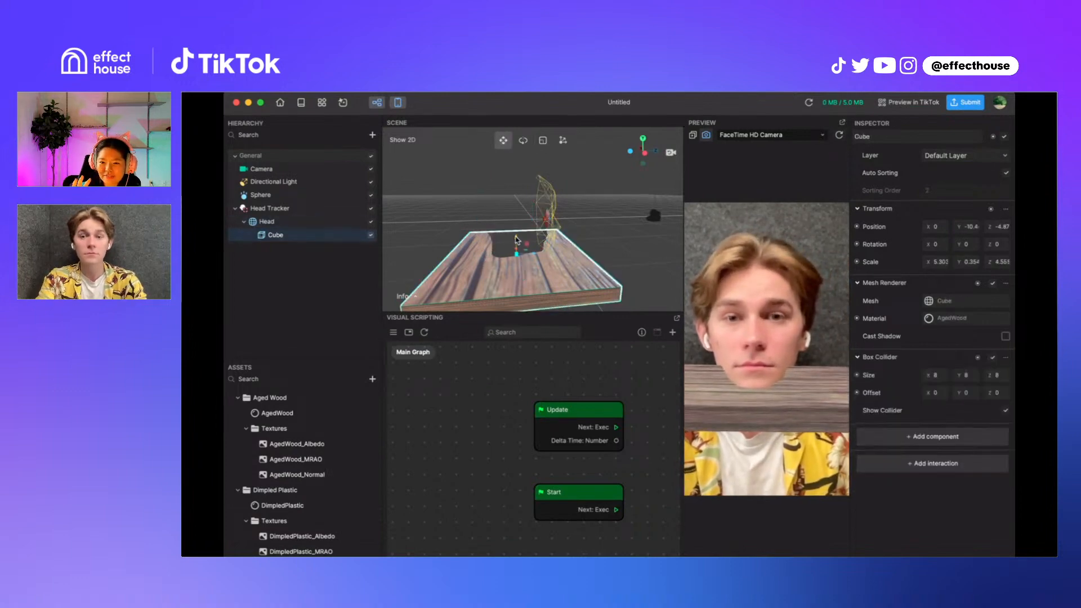
drag(518, 249, 518, 245)
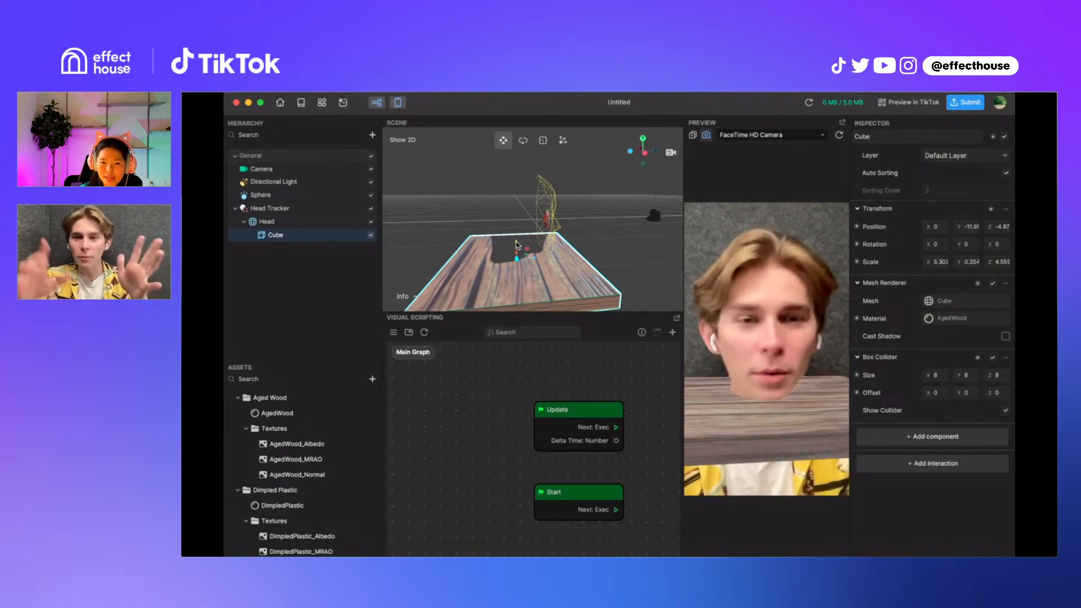
click(838, 135)
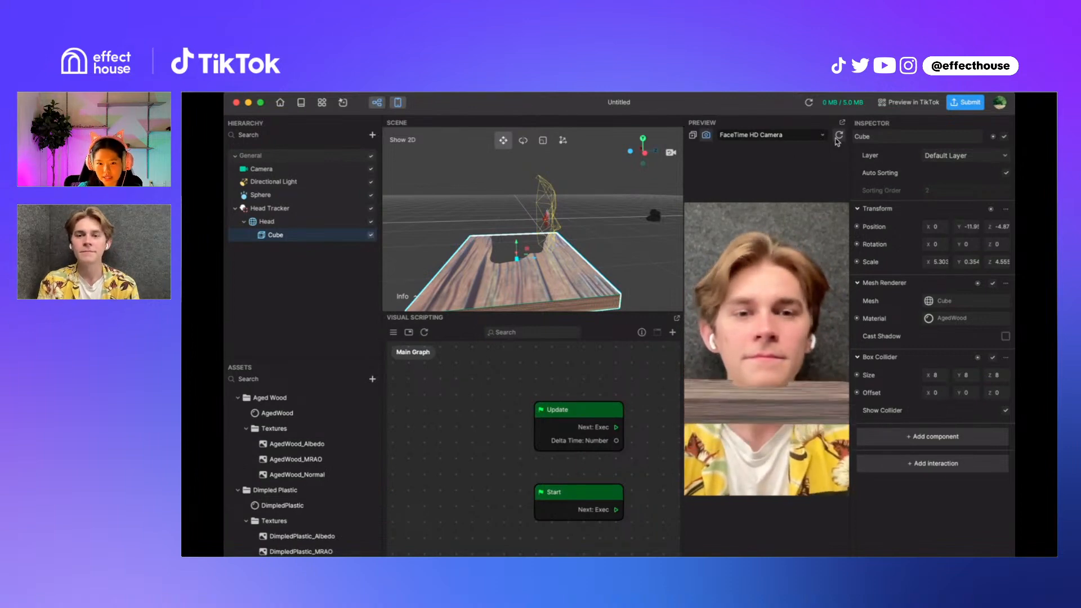
click(838, 140)
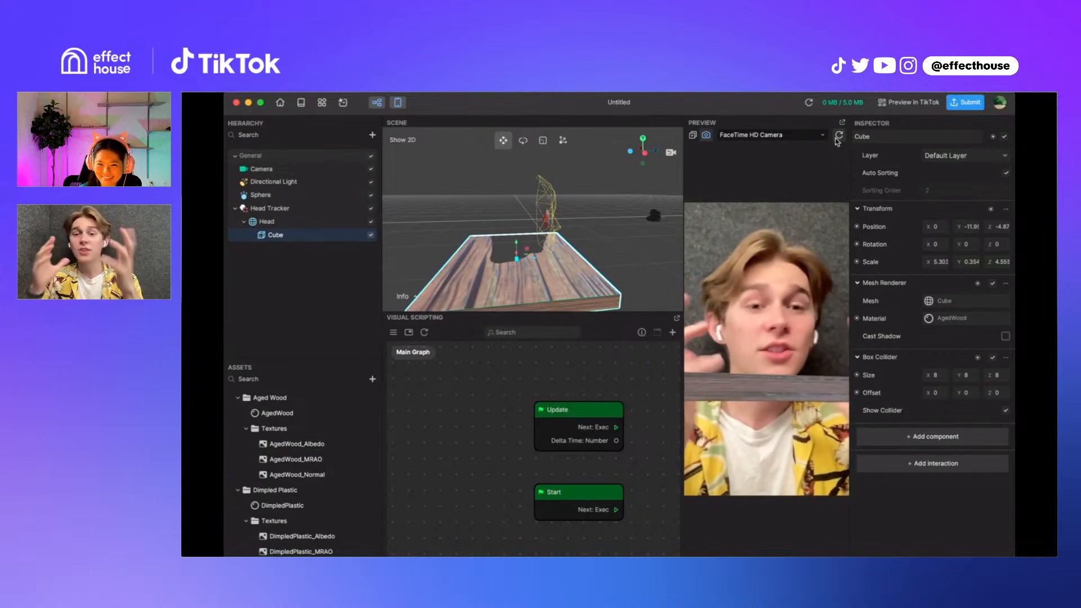
click(837, 140)
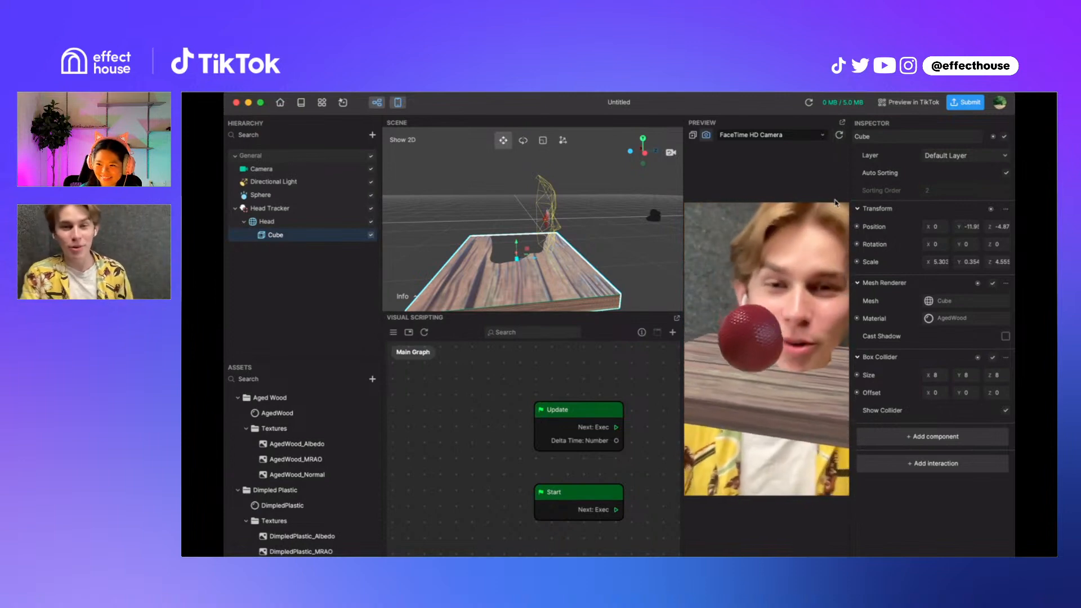
Add a second 3D Sphere to the scene and make it a child of Head
click(372, 136)
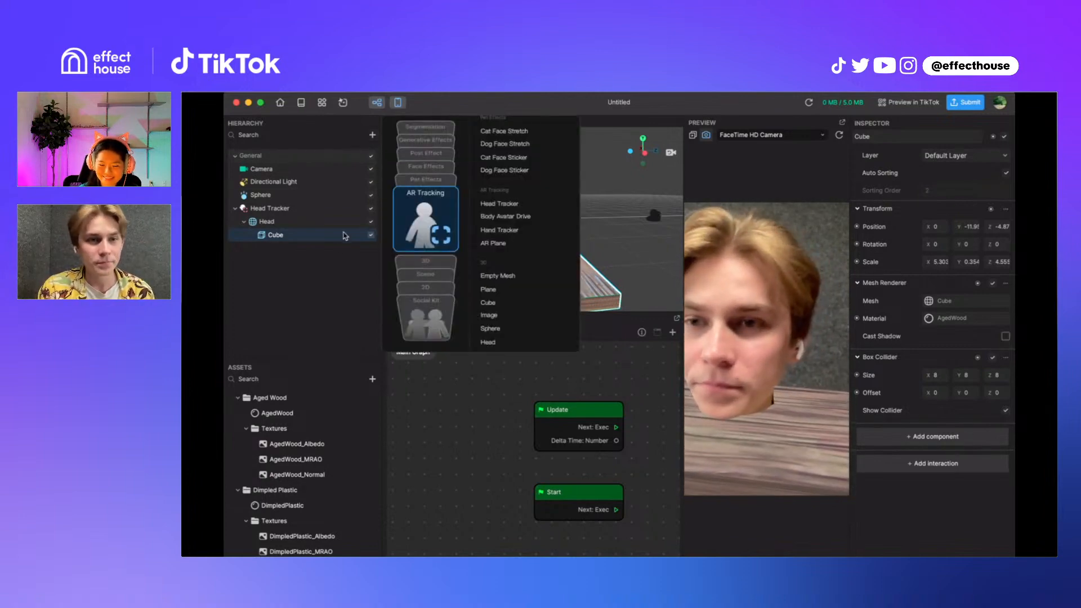
click(426, 261)
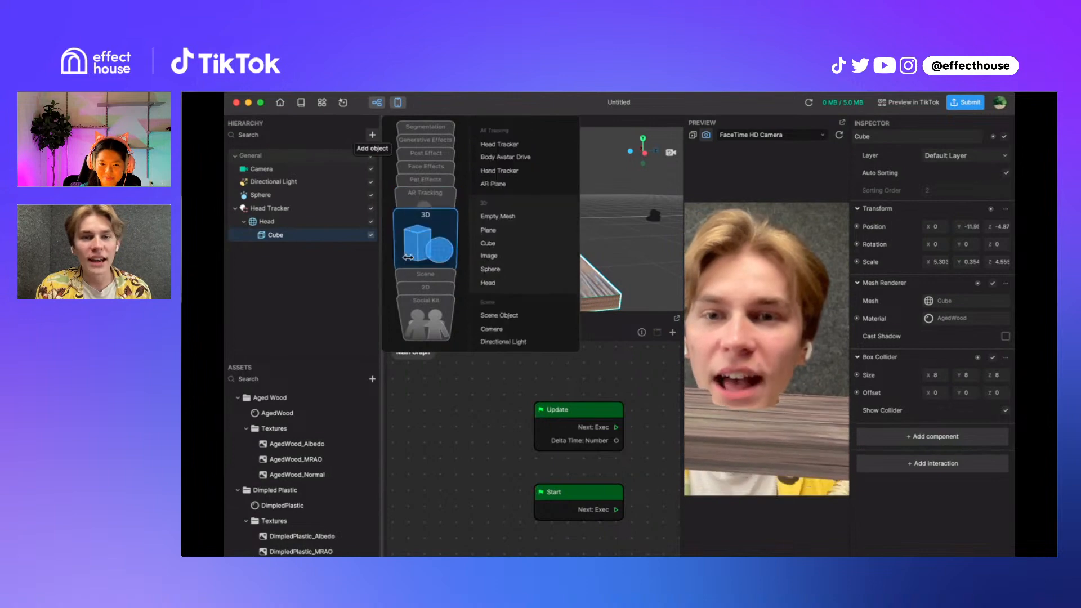
click(490, 268)
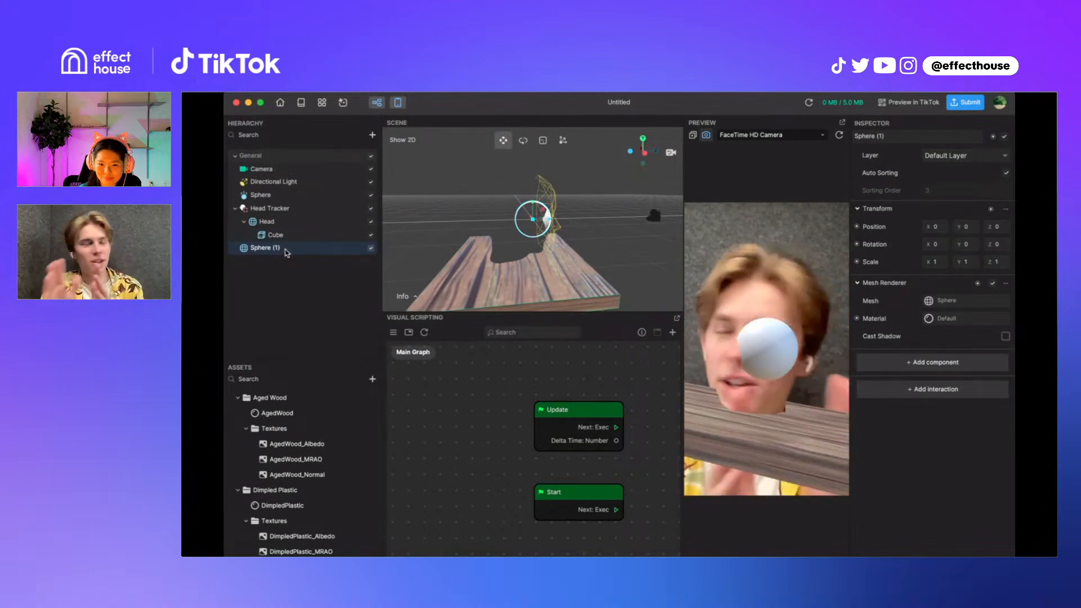
drag(287, 251, 292, 227)
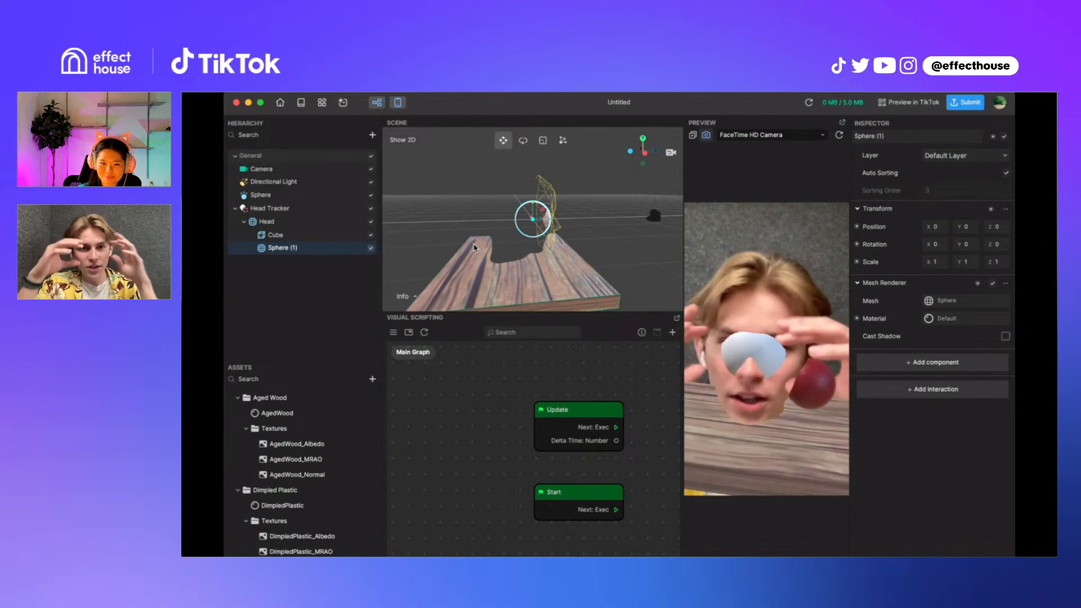
Disable the wooden Cube and the original rigid body Sphere in the hierarchy
click(371, 237)
click(372, 195)
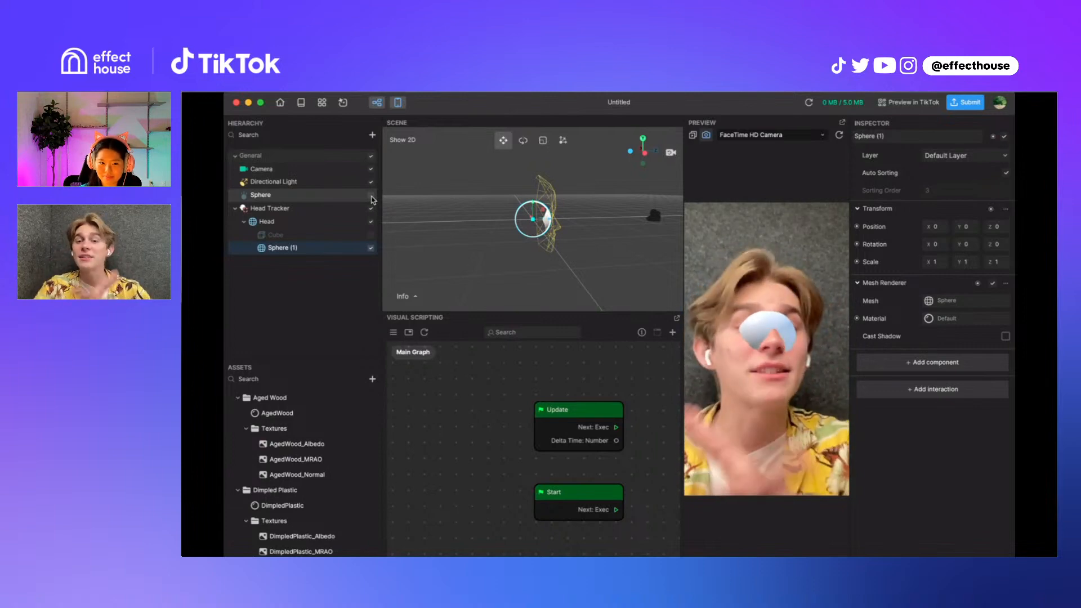
click(371, 196)
Scale the head's child sphere uniformly to about 1.713 and move it into the skull, to about Y 4.541, Z -4.58
key(e)
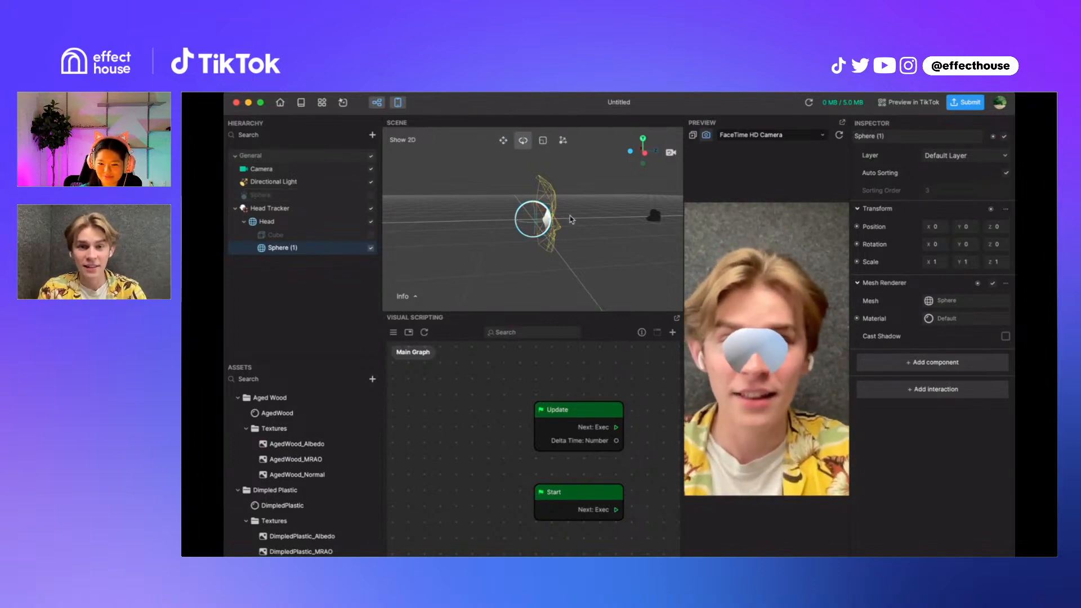
key(r)
drag(532, 218, 539, 221)
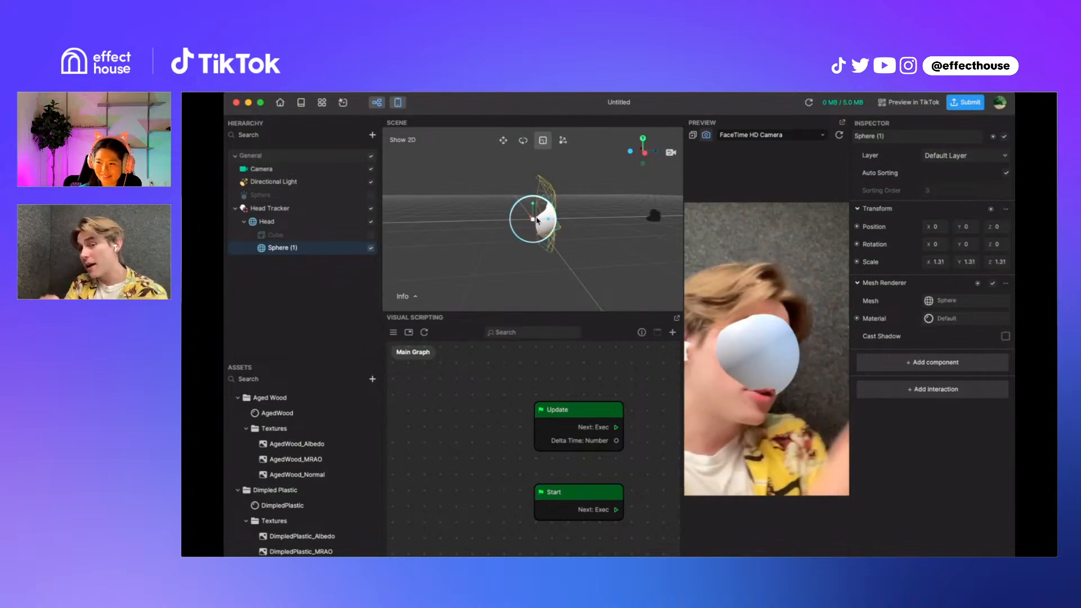
key(w)
drag(551, 223, 516, 188)
key(e)
key(r)
key(w)
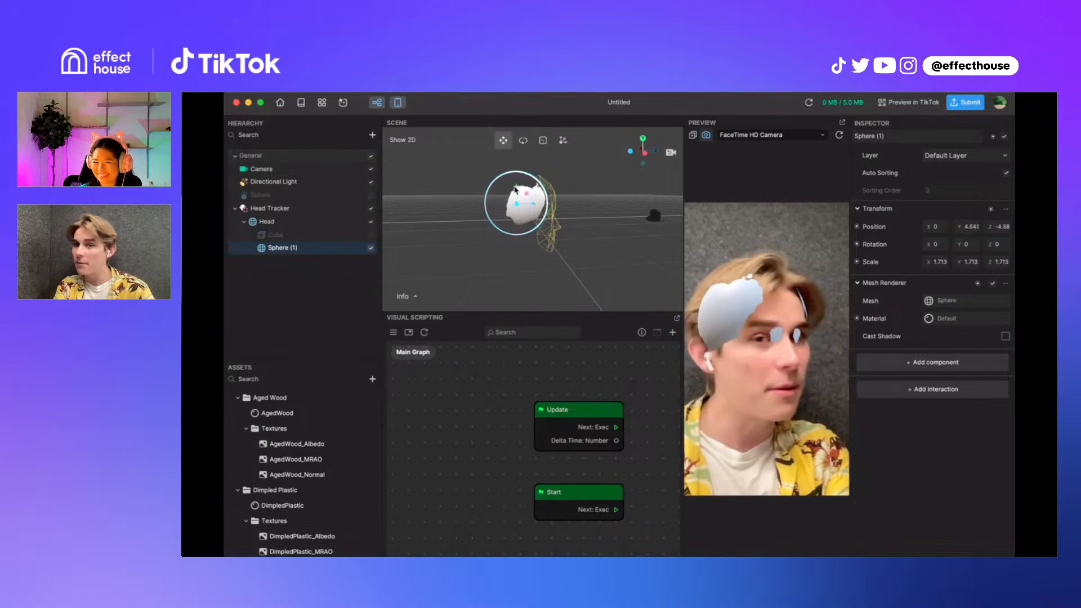
Add a Sphere Collider to the head's child sphere and turn off its Mesh Renderer
click(935, 362)
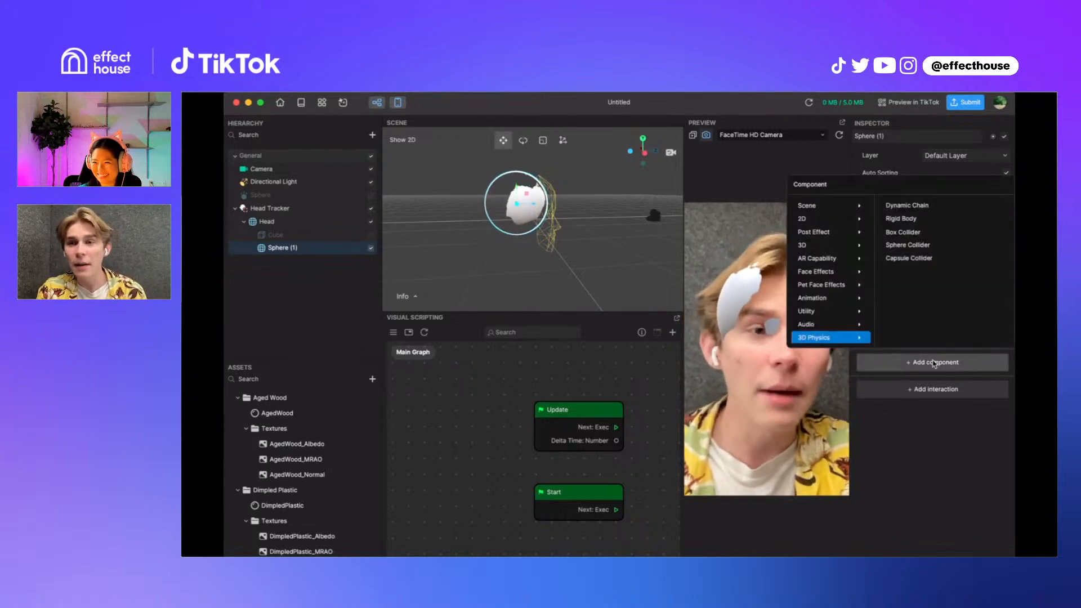
click(913, 245)
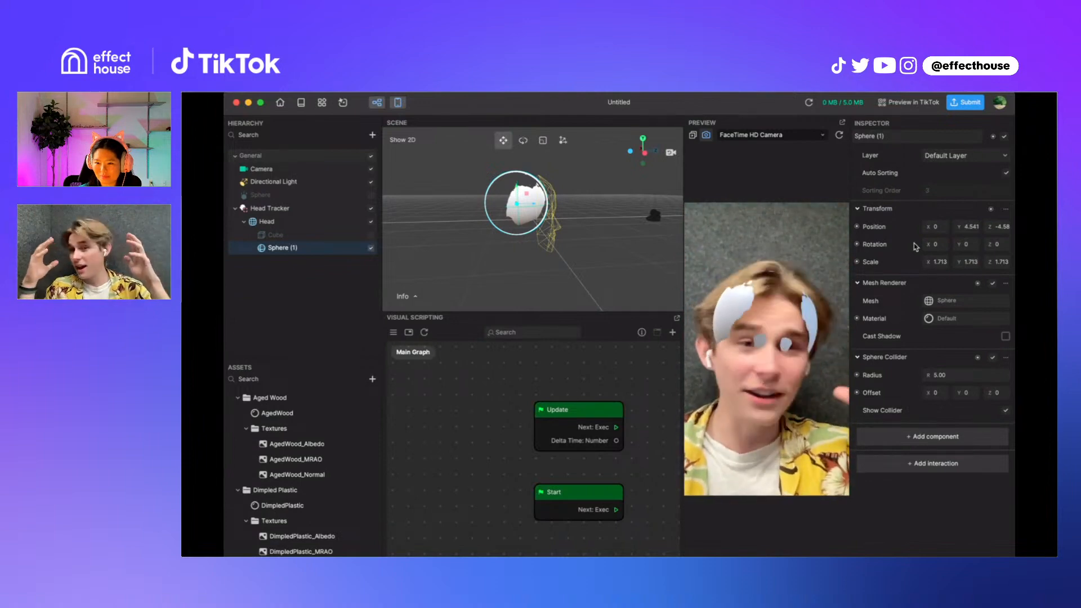
click(993, 285)
click(626, 255)
drag(625, 255, 419, 269)
drag(589, 204, 545, 194)
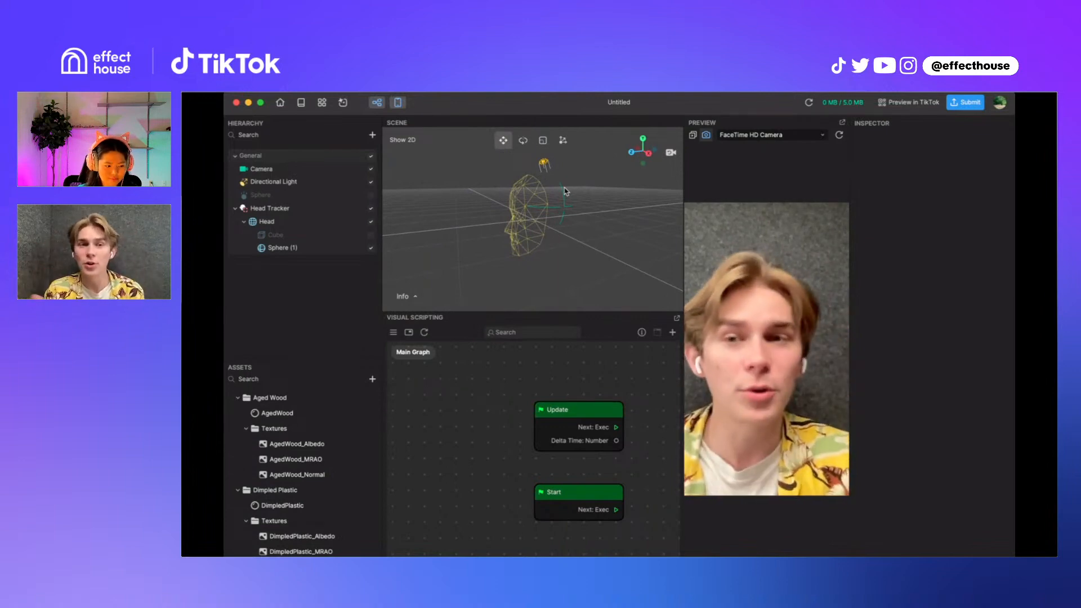
Duplicate the collider sphere Sphere (1) under Head and select the copy
right_click(314, 251)
click(336, 262)
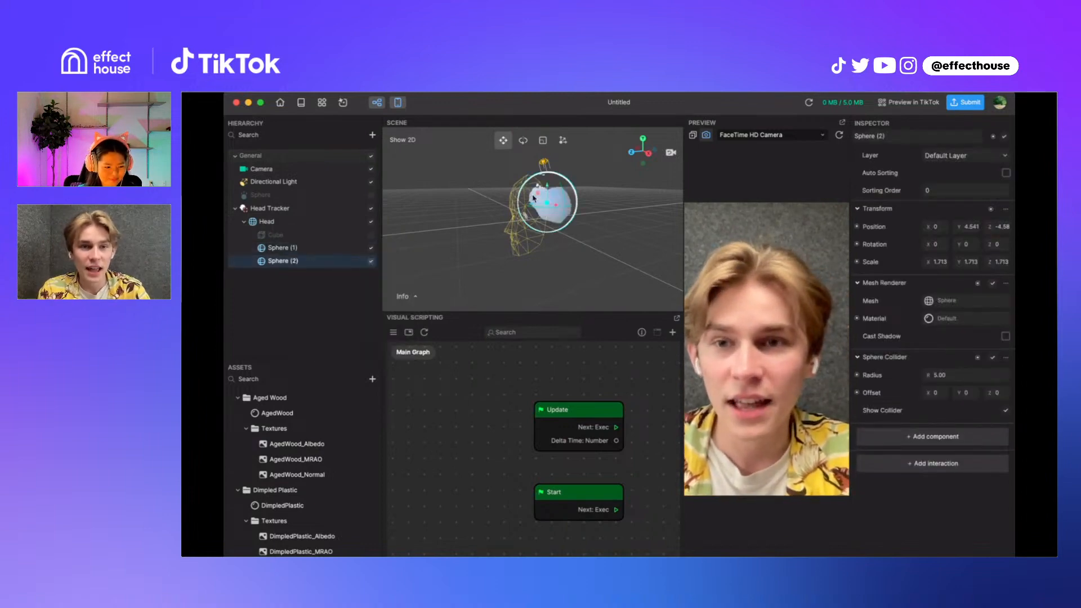
drag(546, 187, 371, 250)
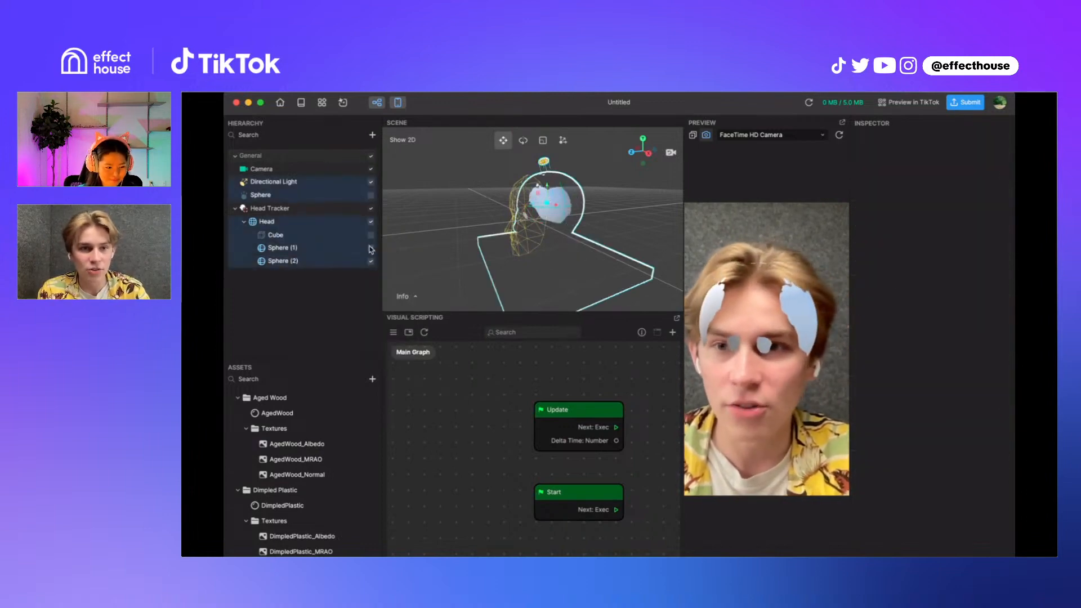
click(325, 262)
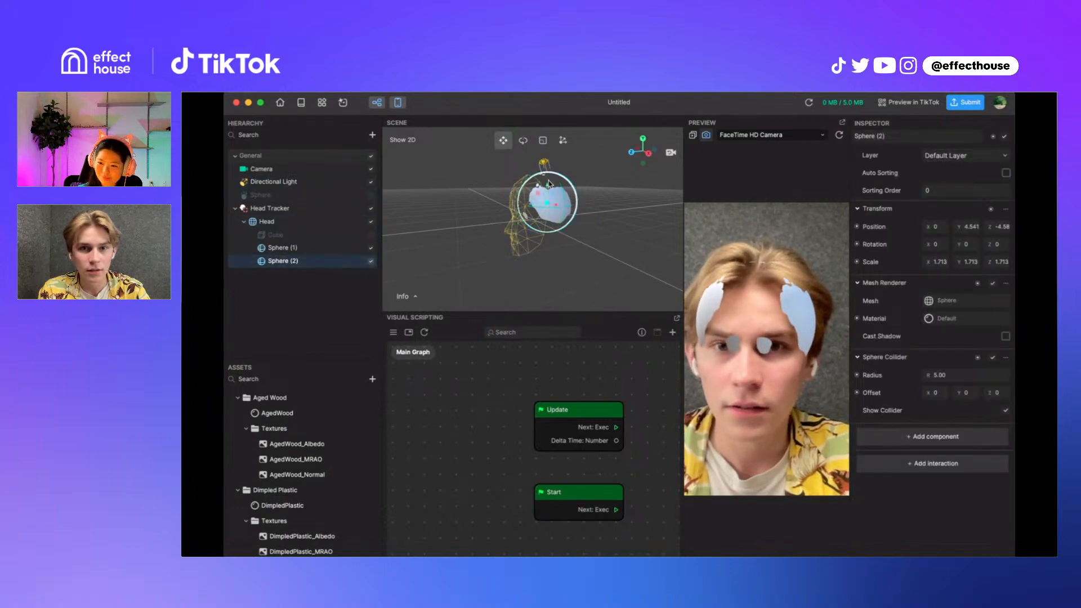
Move the duplicated collider Sphere (2) down to about Y -2.33 in the lower head and turn off its Mesh Renderer
drag(549, 185, 548, 210)
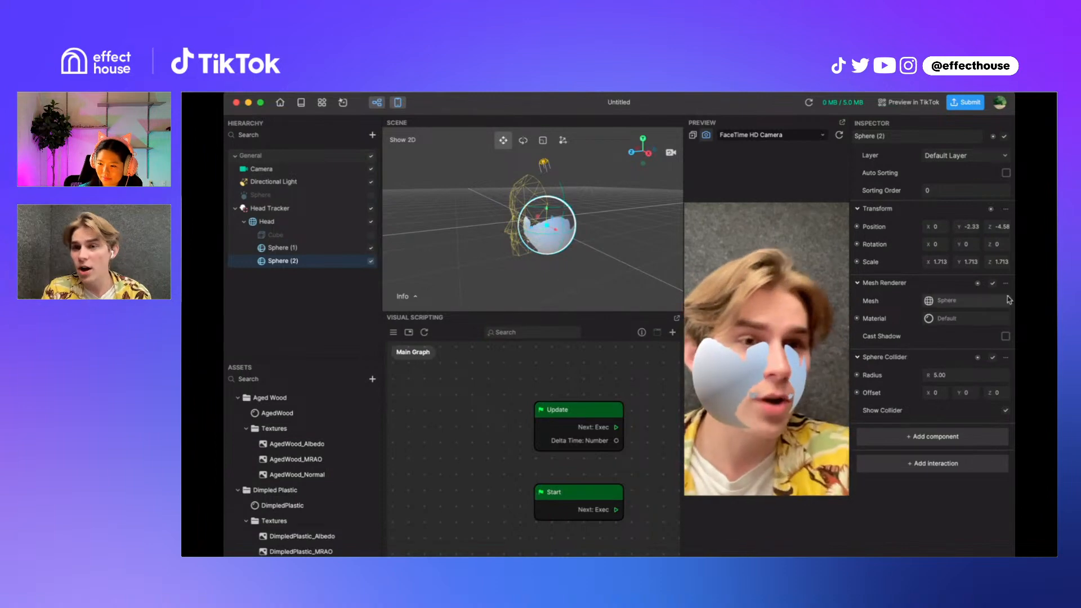
click(993, 284)
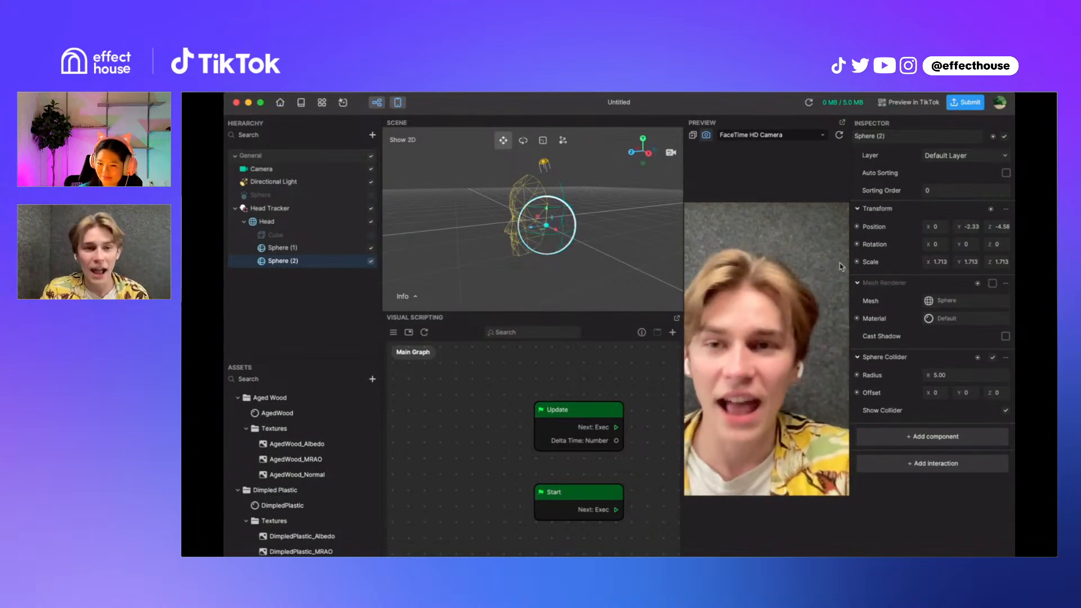
Add a 3D Cube to the scene and make it a child of Head
click(372, 136)
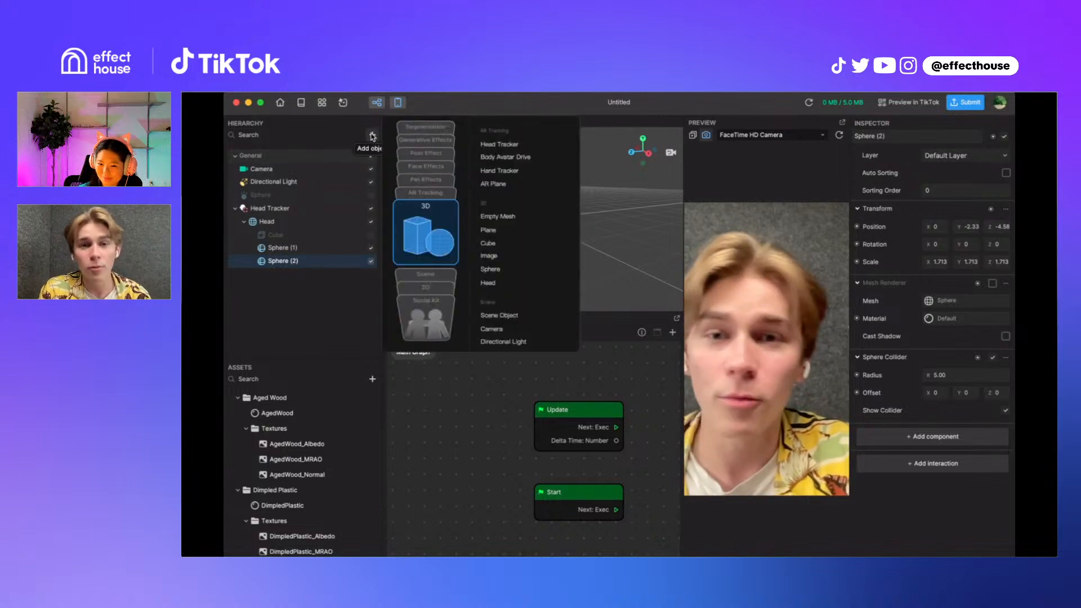
click(505, 249)
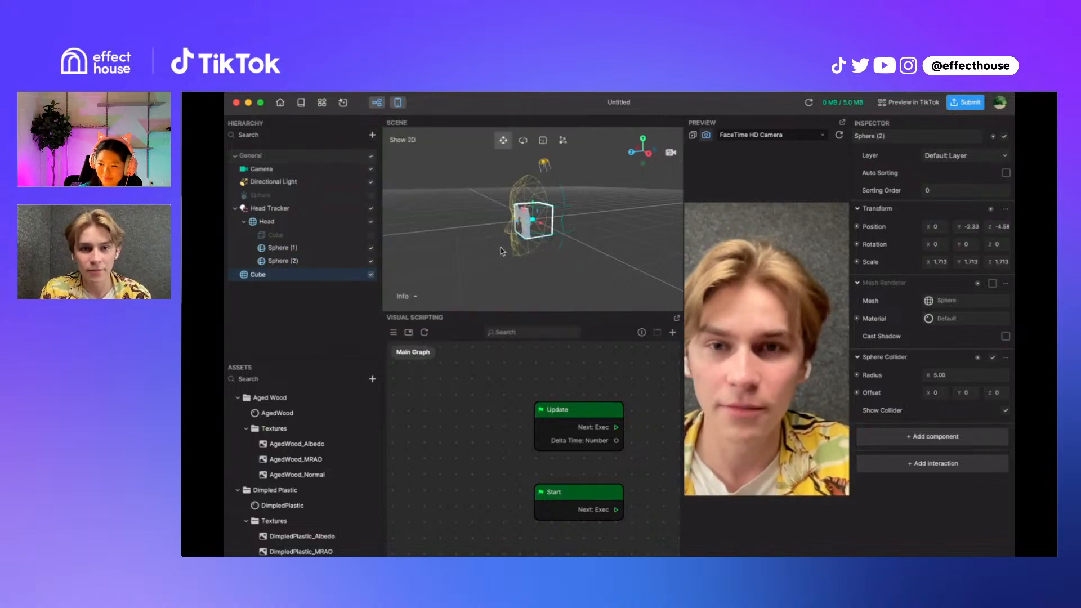
drag(281, 279, 276, 222)
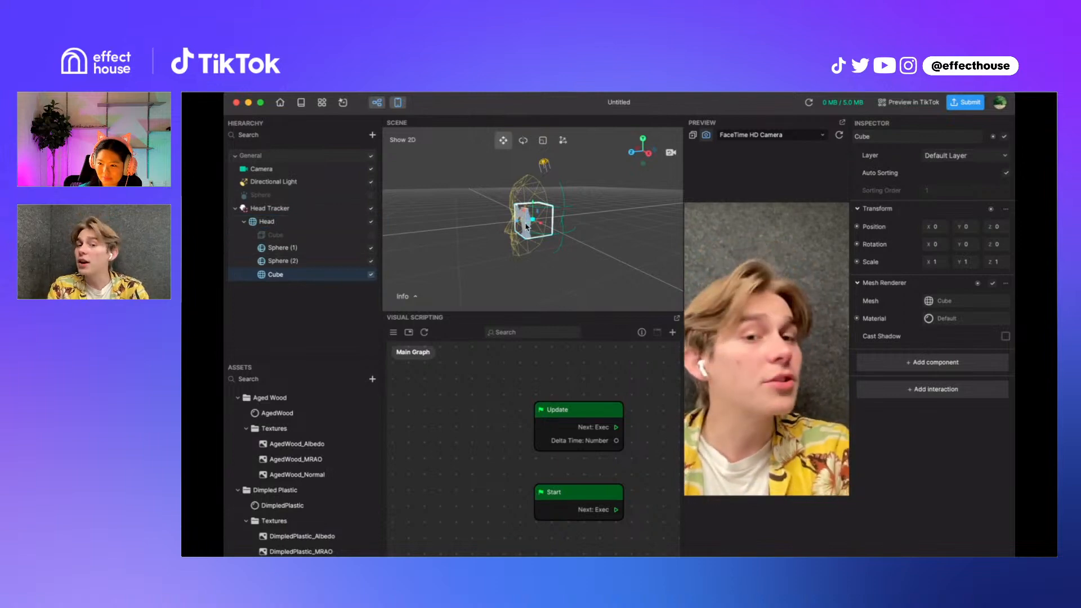
Fit the new Cube to the nose, with X rotation about 329, X scale about 0.535 and Y position about -0.30
right_drag(526, 226, 608, 252)
drag(550, 221, 554, 222)
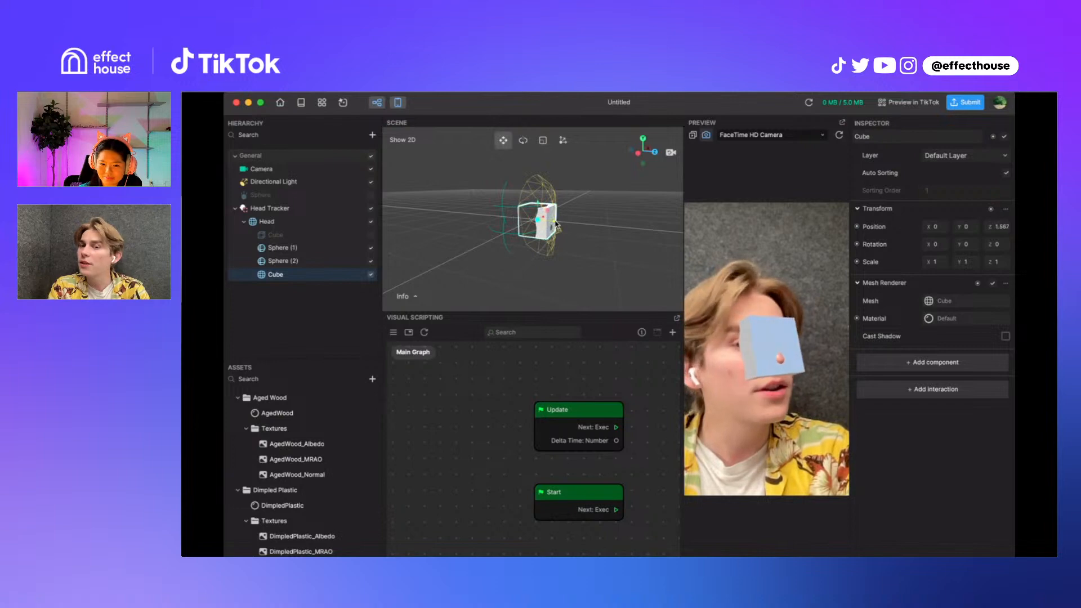
key(e)
key(r)
right_drag(541, 214, 489, 244)
drag(549, 222, 636, 176)
key(e)
key(w)
drag(542, 208, 539, 215)
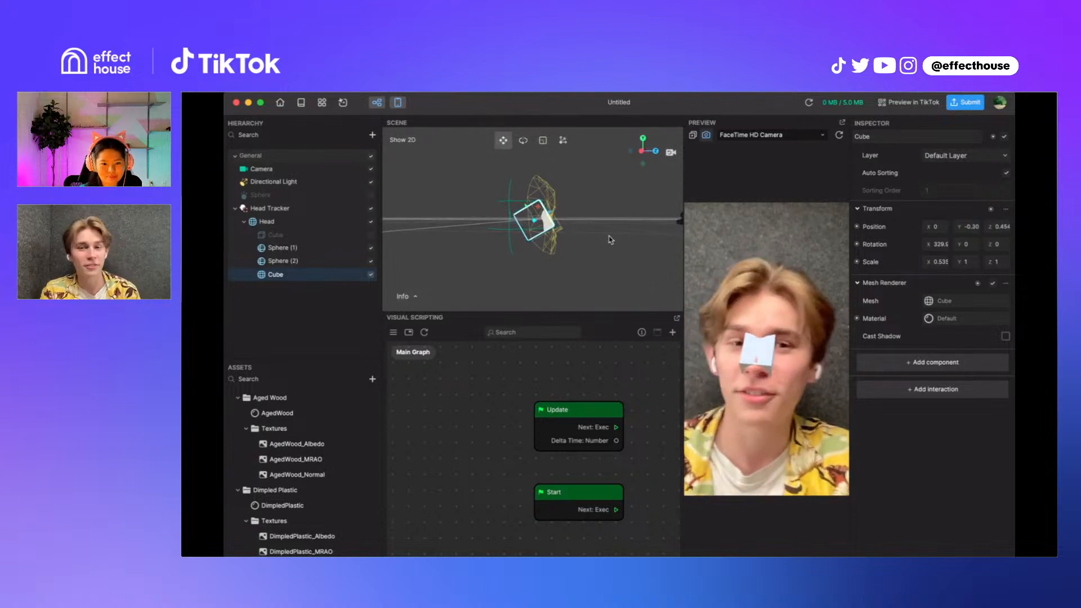
Add a Box Collider to the nose Cube and turn off its Mesh Renderer
click(904, 363)
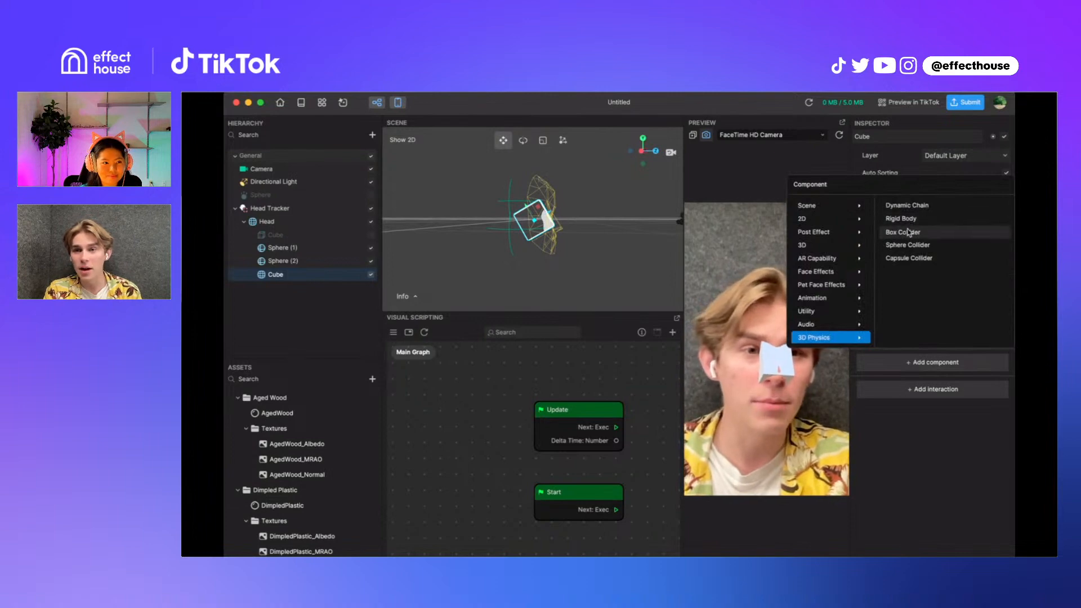
click(908, 233)
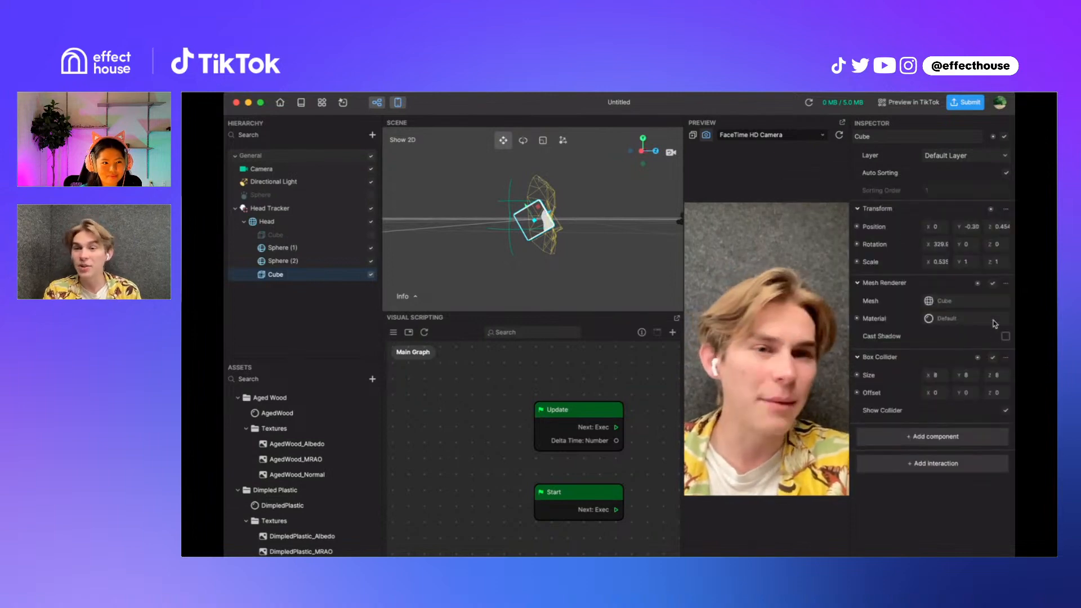
click(993, 284)
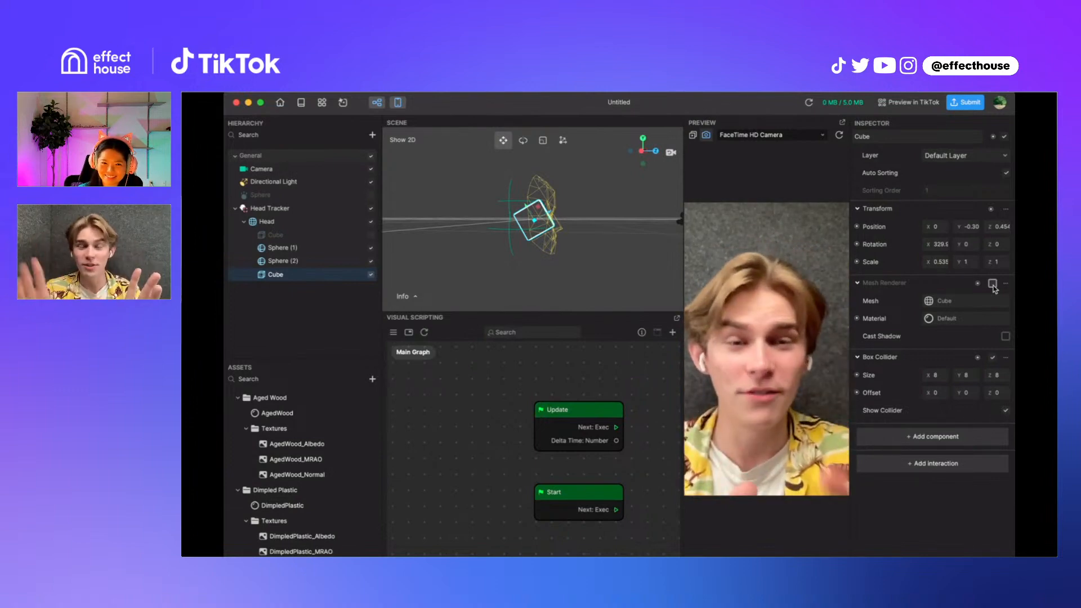
Re-enable the wooden Cube and the rigid body Sphere, and restart the effect preview
click(371, 234)
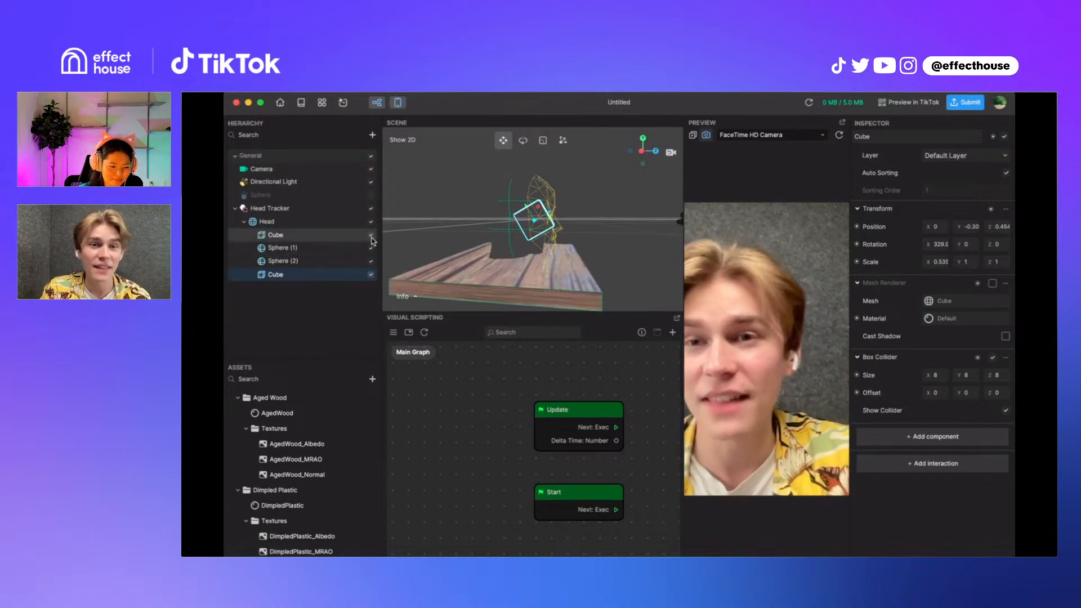
click(371, 195)
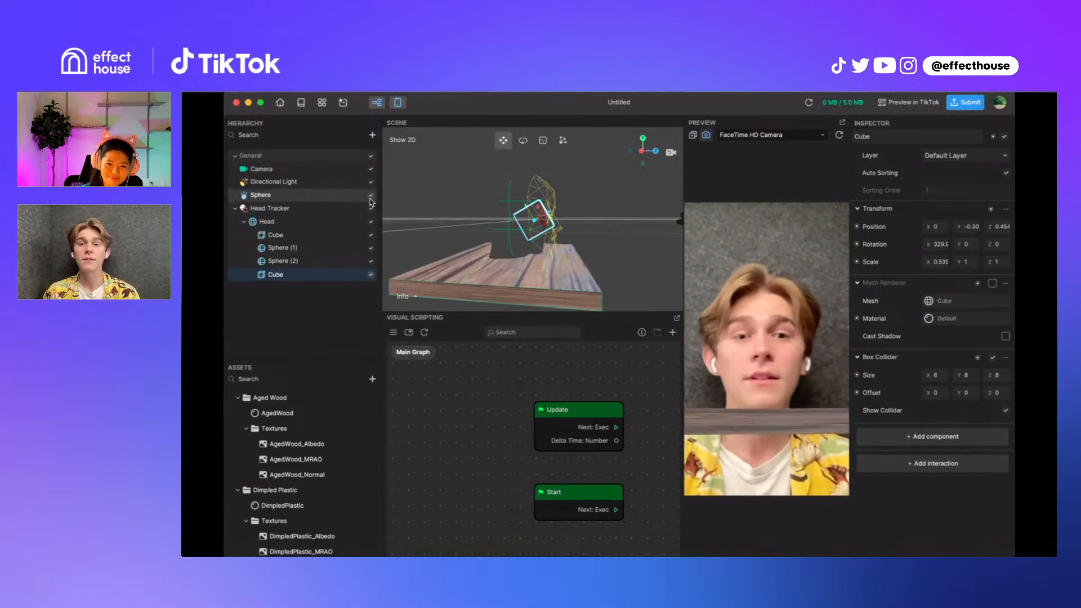
click(840, 136)
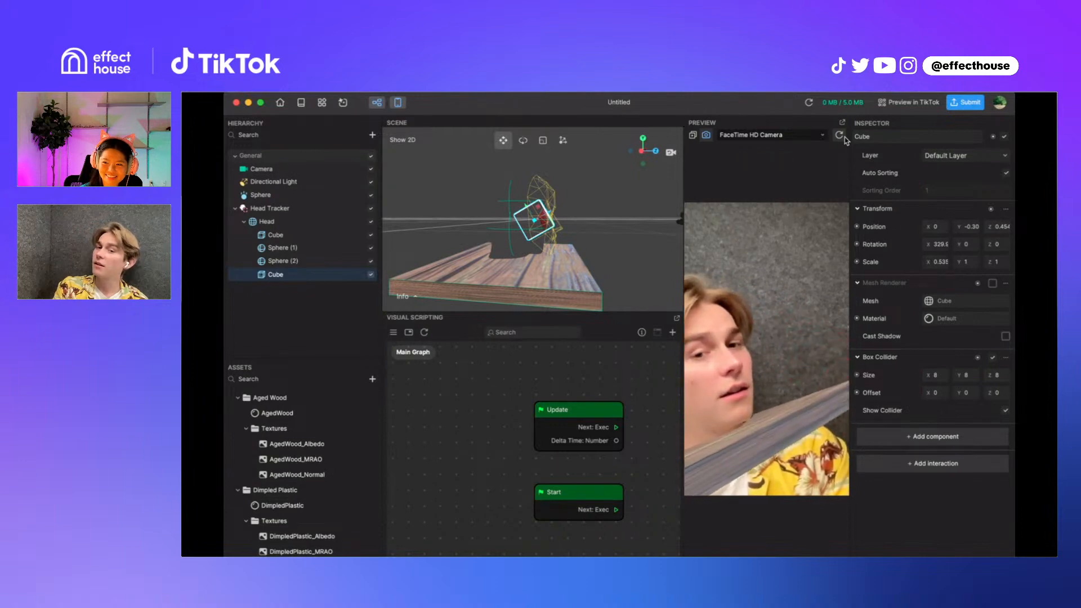
click(844, 137)
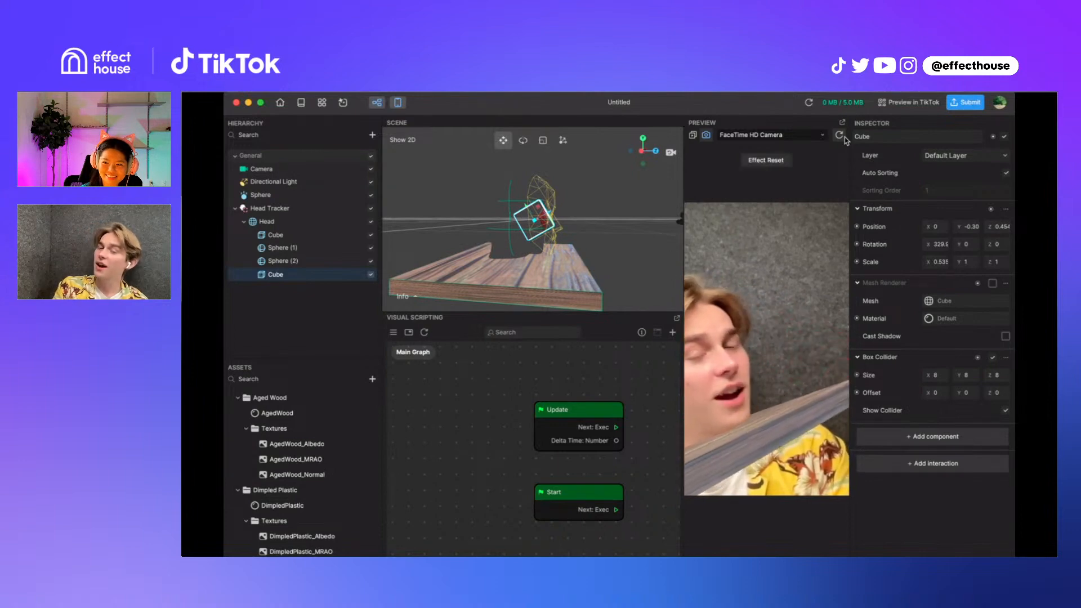
Raise the rigid body Sphere above the head to about Y 29.42 and restart the preview
double_click(280, 196)
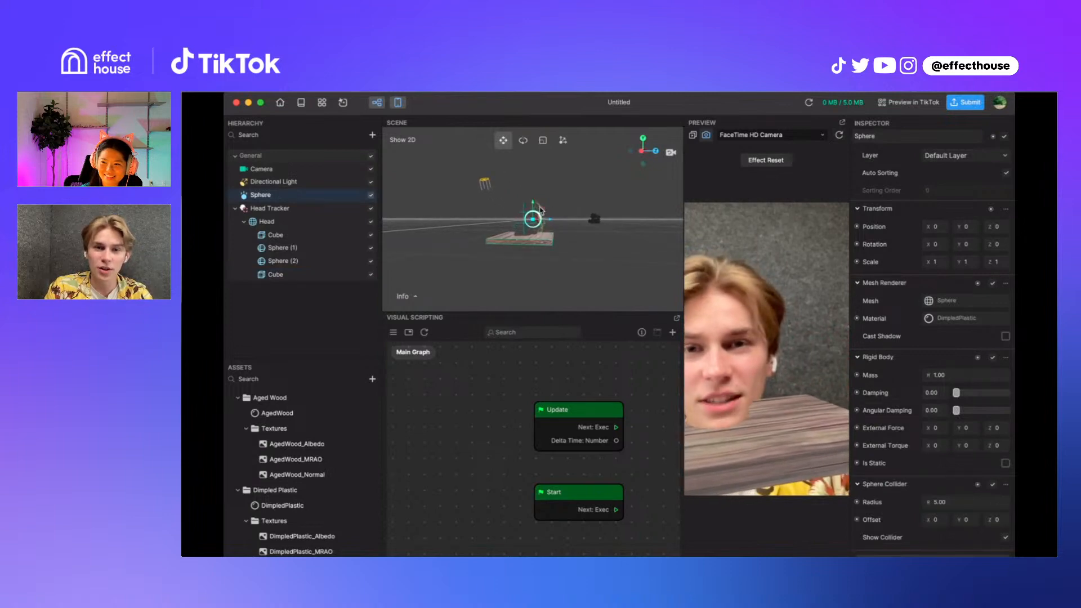
drag(532, 203, 533, 160)
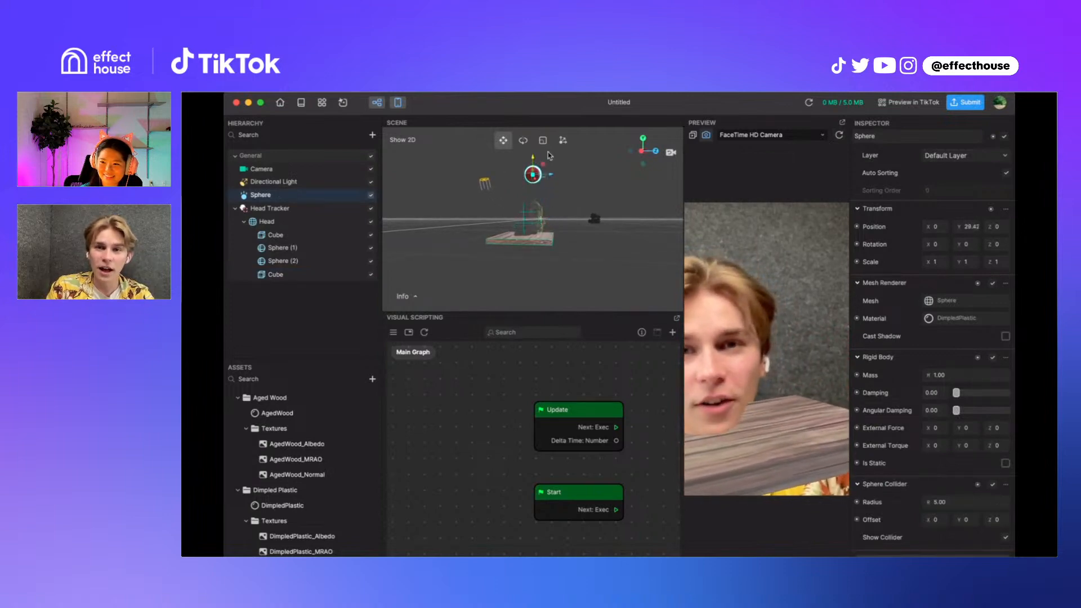
click(839, 135)
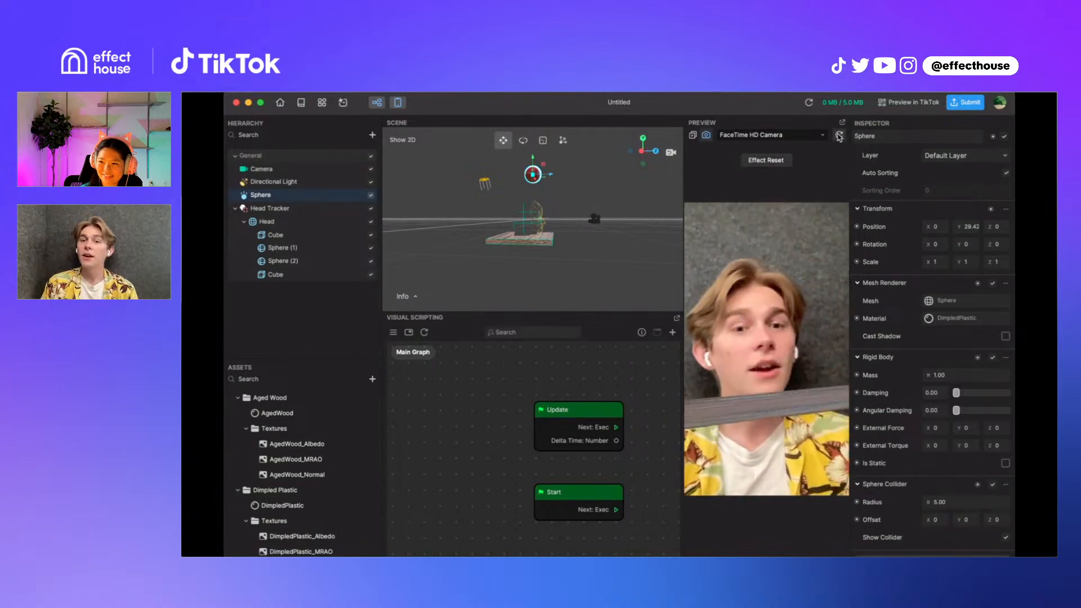
Enlarge the wooden platform Cube to a scale of about X 10.44 and Z 8.849, and restart the preview
click(534, 250)
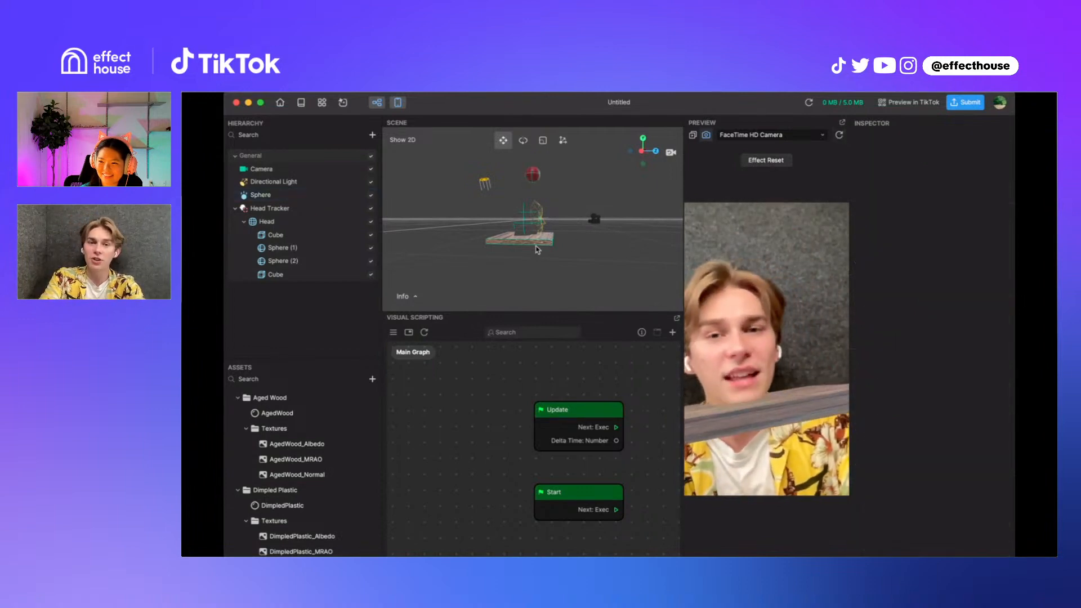
drag(533, 250, 572, 305)
scroll(533, 212, up, 10)
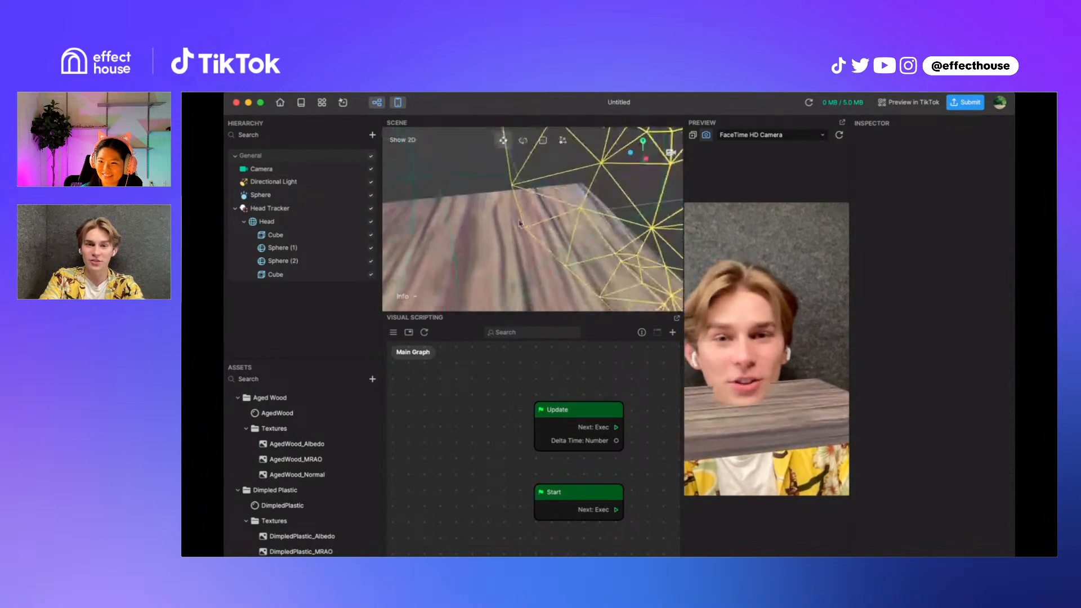
drag(533, 212, 506, 255)
scroll(506, 255, down, 10)
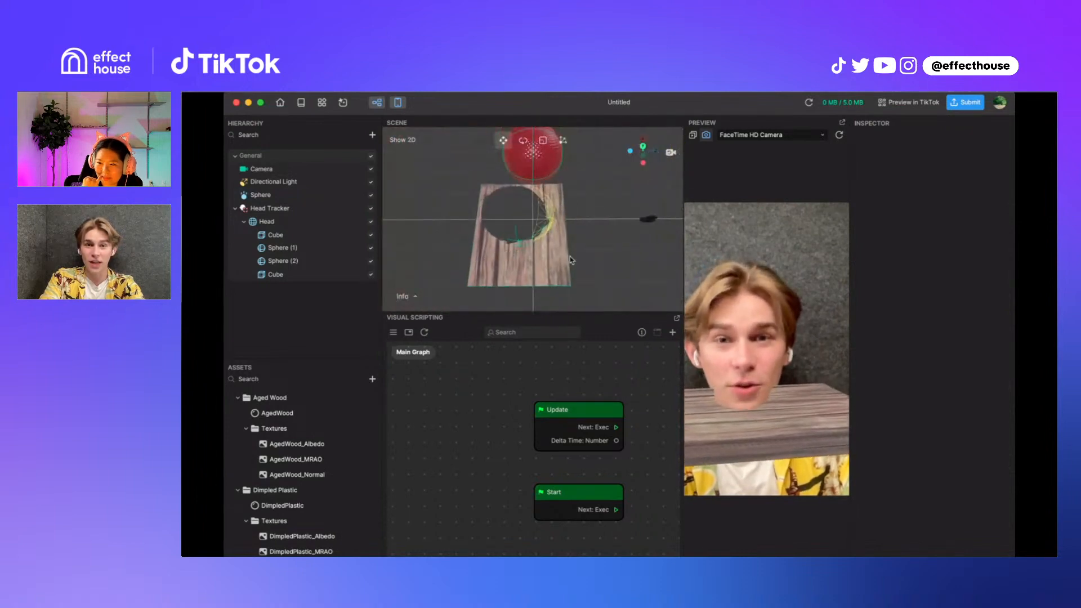
drag(641, 270, 537, 226)
click(531, 260)
key(e)
key(r)
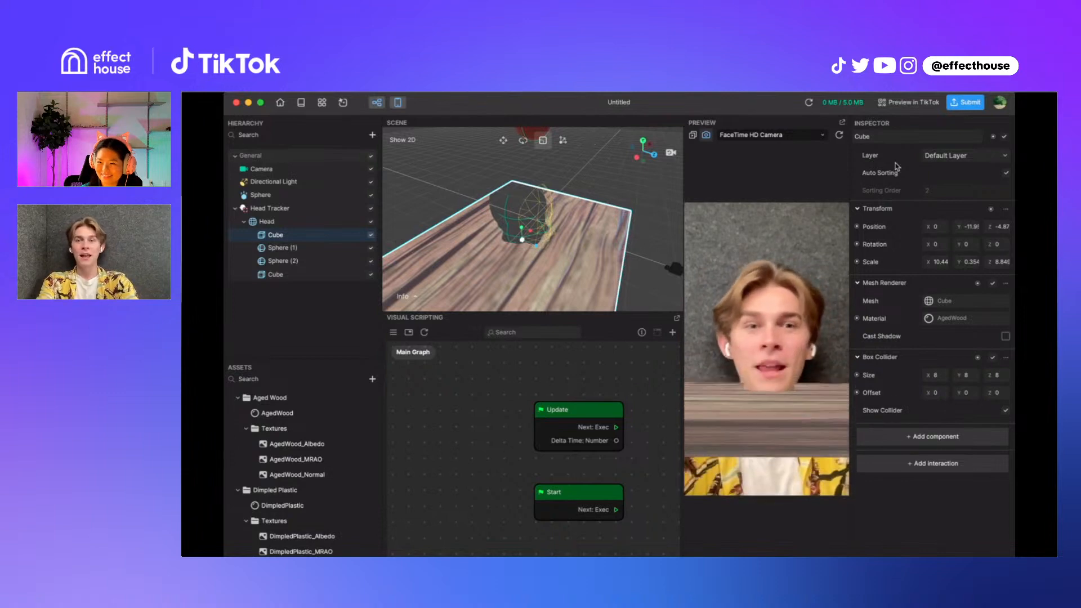
click(838, 137)
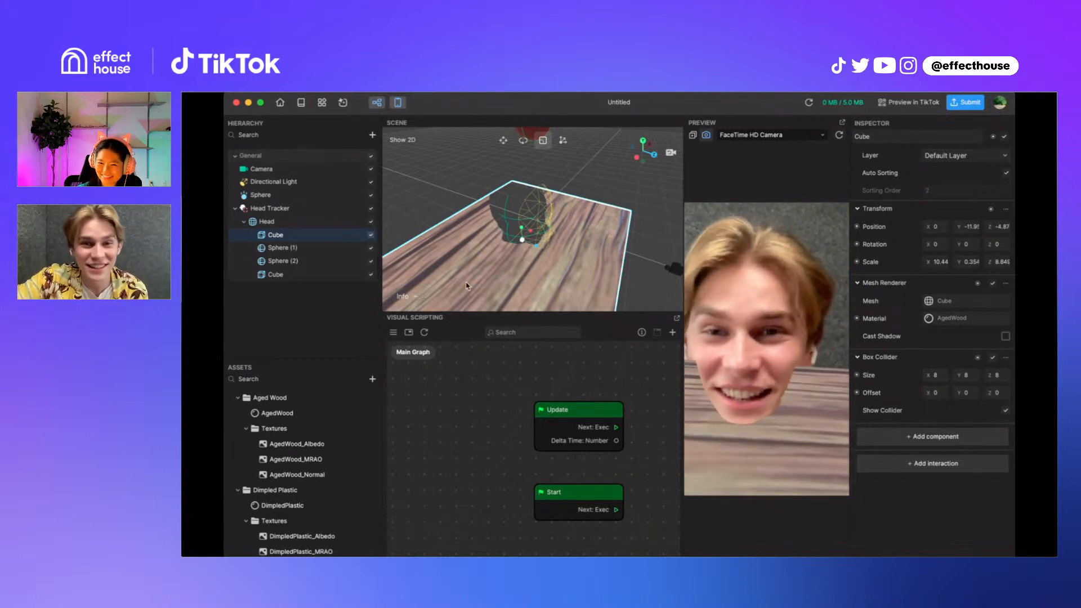
Test the effect on the camera feed, and switch the preview to the Idle (Person 2) face media
right_drag(466, 286, 372, 230)
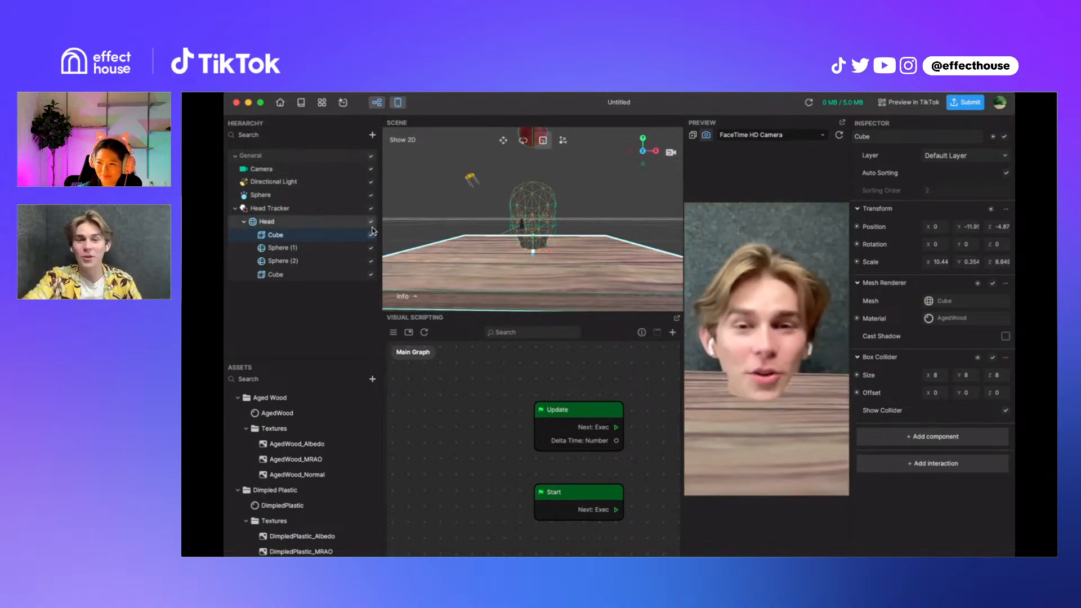
mouse_move(591, 177)
right_down()
mouse_move(519, 219)
mouse_move(612, 176)
right_up()
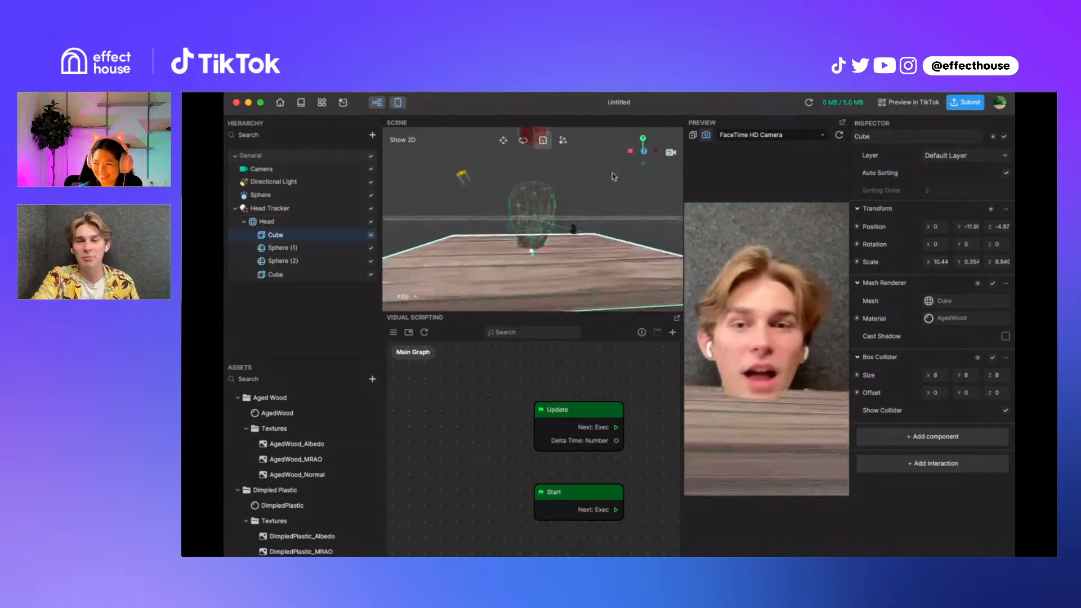
click(838, 135)
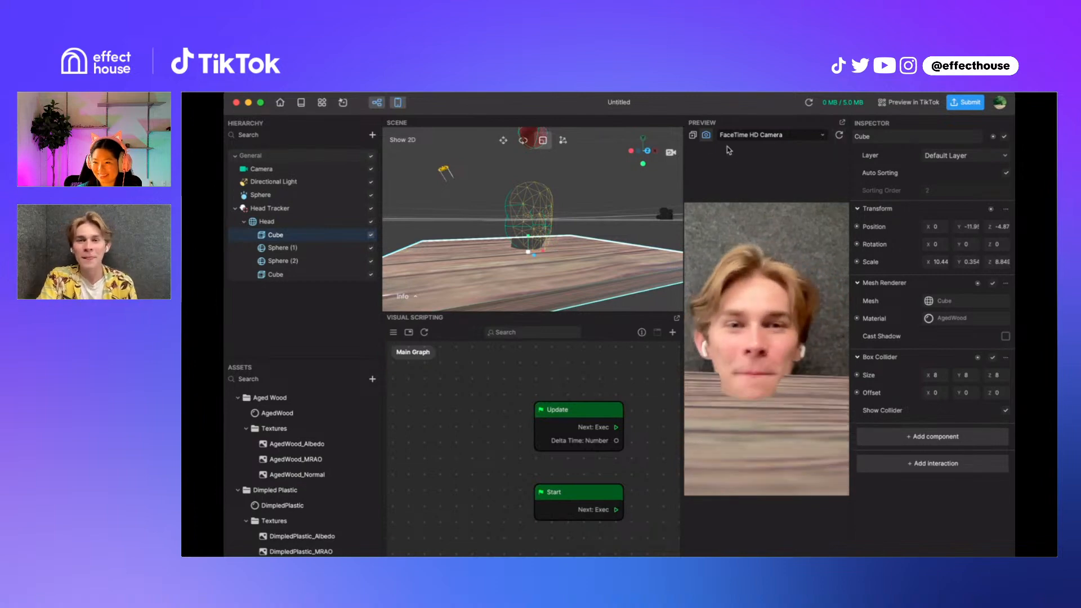
click(693, 136)
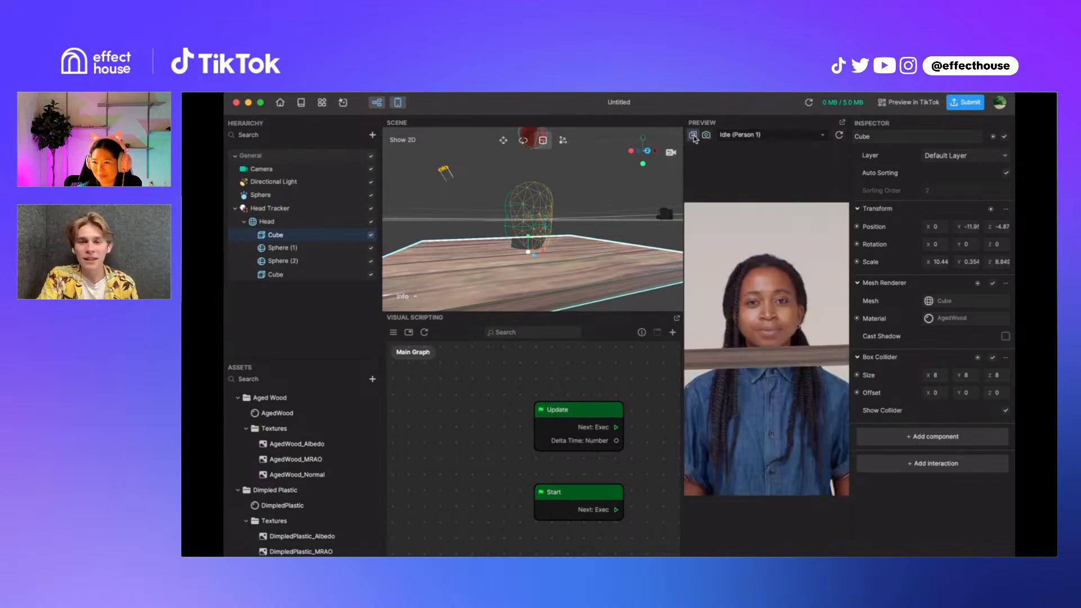
click(732, 138)
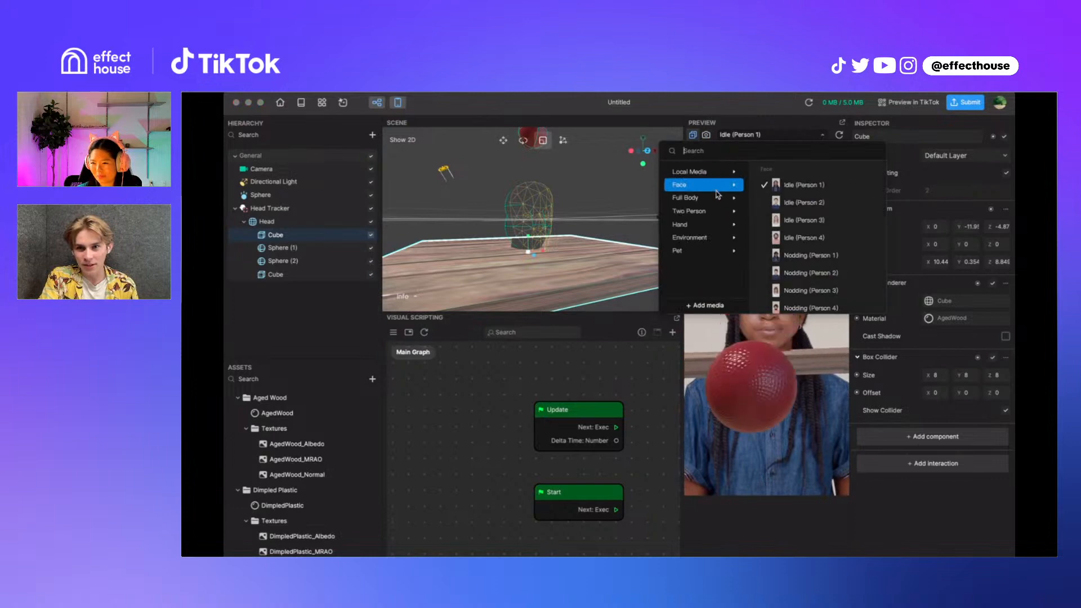
mouse_move(809, 248)
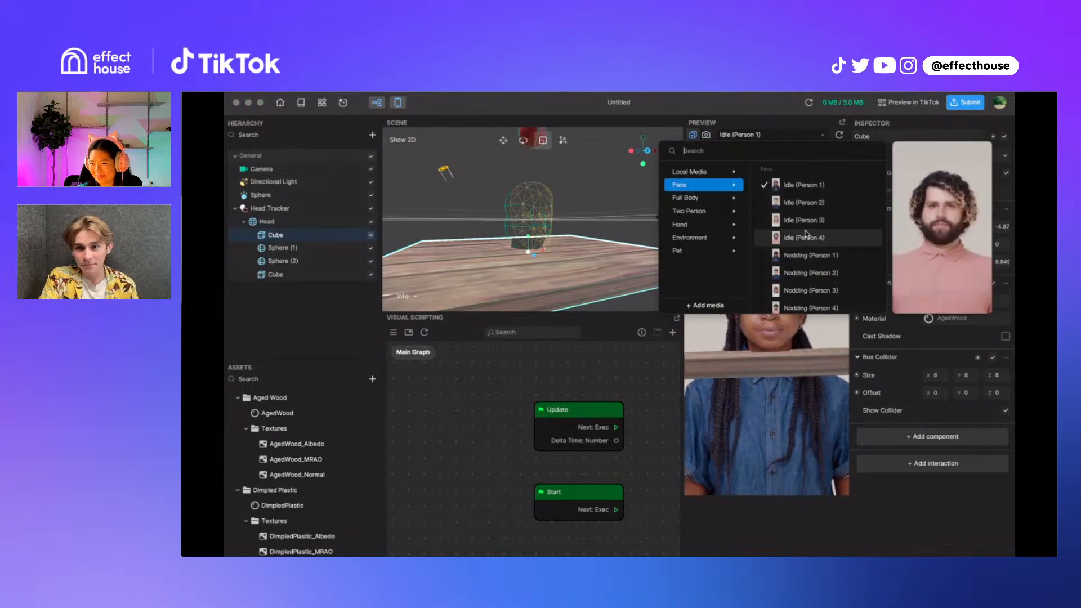
click(804, 203)
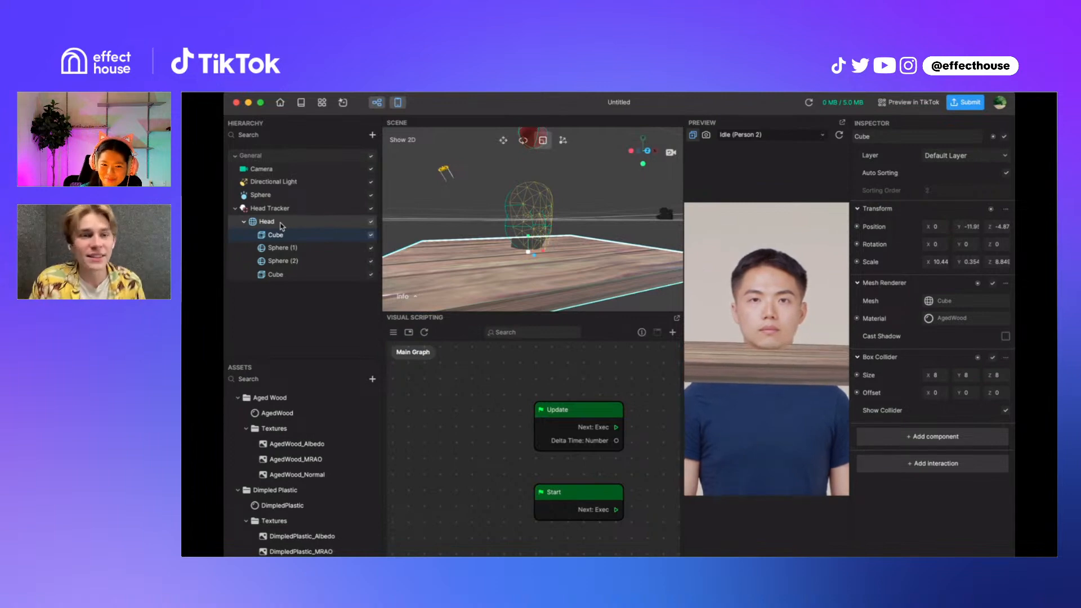
Duplicate the rigid body Sphere and place the two spheres on opposite sides of the head, at about X -15.2 and X 13.73
right_drag(532, 180, 506, 193)
scroll(507, 193, down, 5)
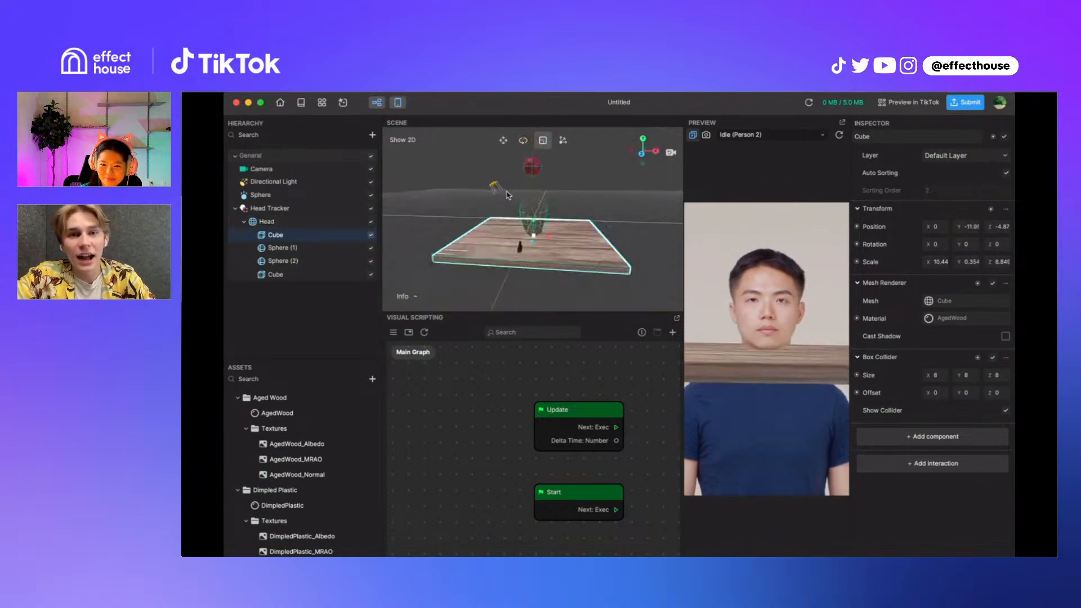
click(536, 165)
key(w)
drag(549, 167, 572, 167)
right_click(339, 195)
click(355, 204)
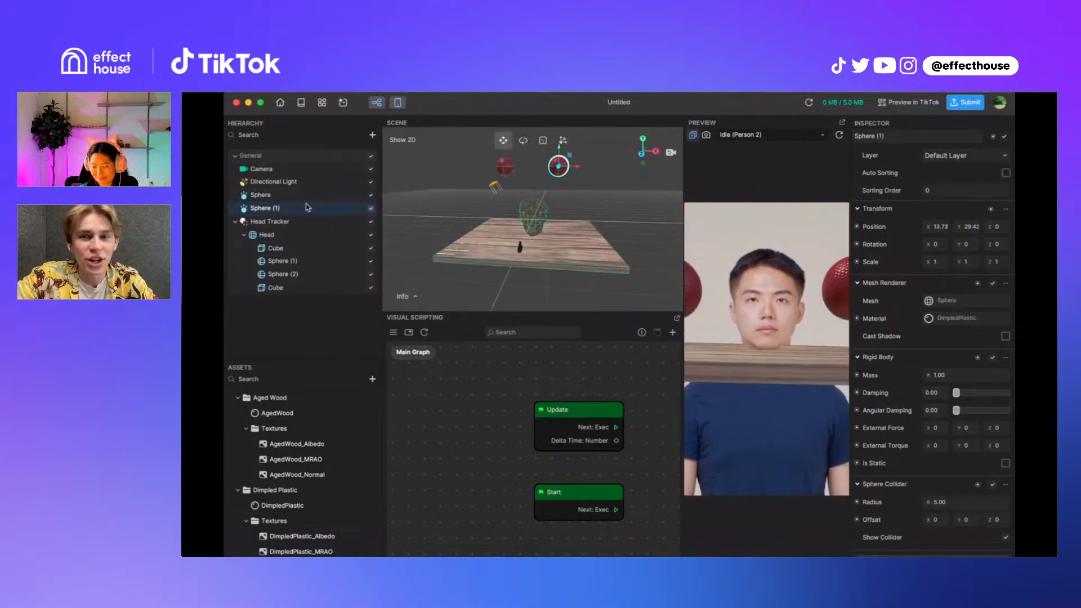
Return the preview to FaceTime HD Camera and lower the wooden platform Cube to about Y -15.5
click(707, 136)
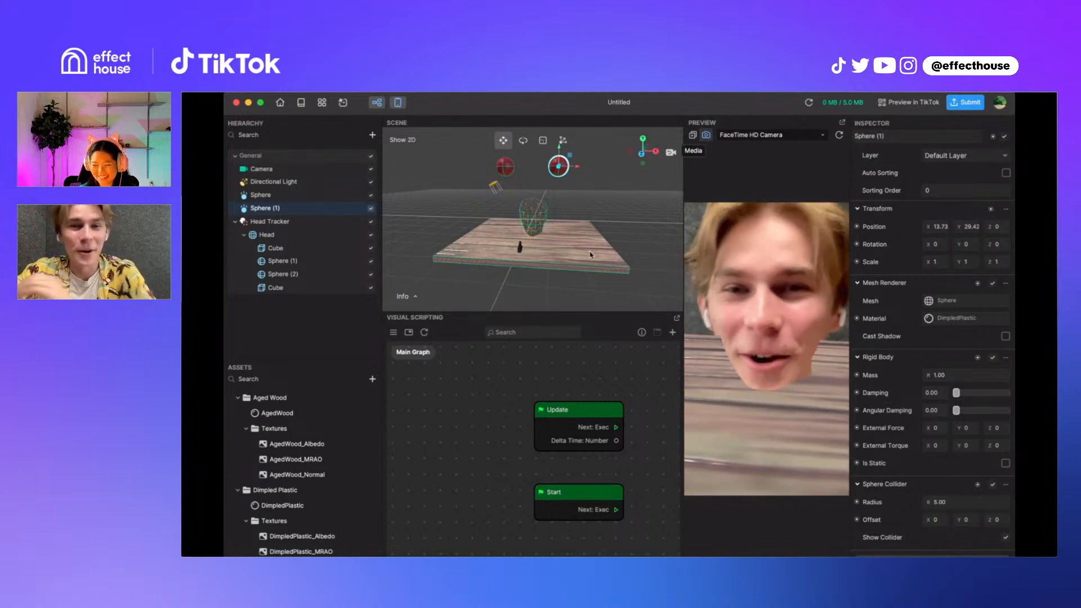
click(535, 227)
drag(534, 226, 533, 229)
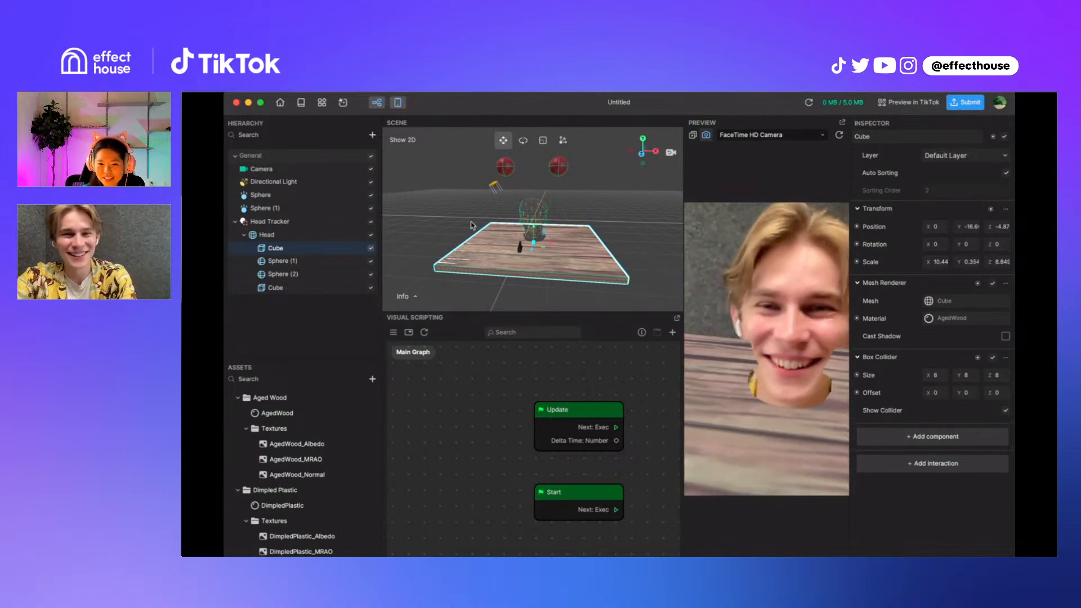
mouse_move(534, 230)
mouse_down()
mouse_move(534, 242)
mouse_move(533, 227)
mouse_up()
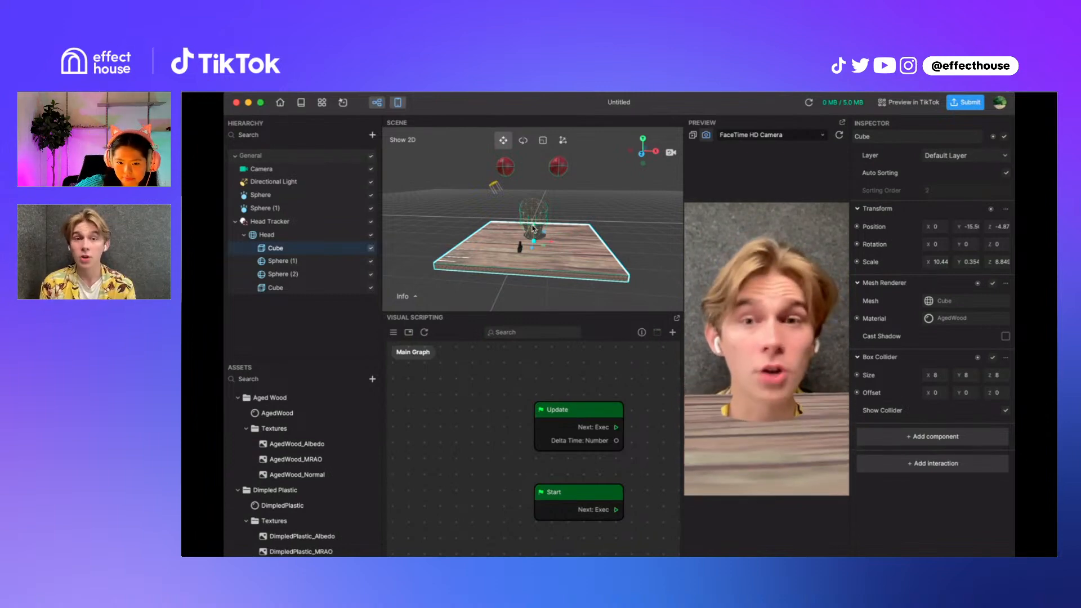
Enable Is Static on the Rigid Body components of Sphere and Sphere (1)
middle_drag(534, 229, 588, 225)
click(519, 171)
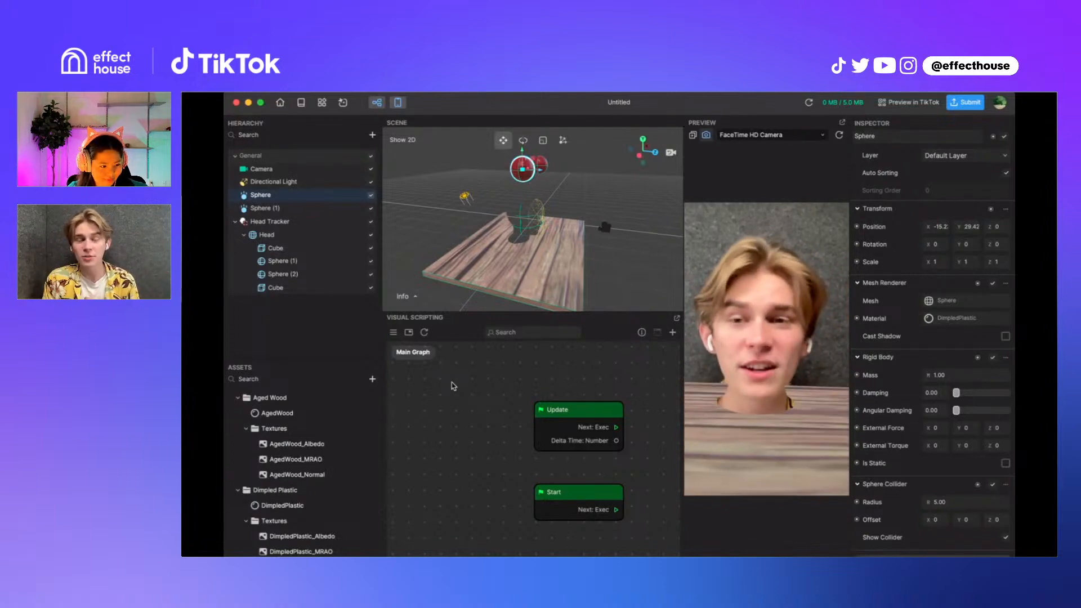
click(281, 235)
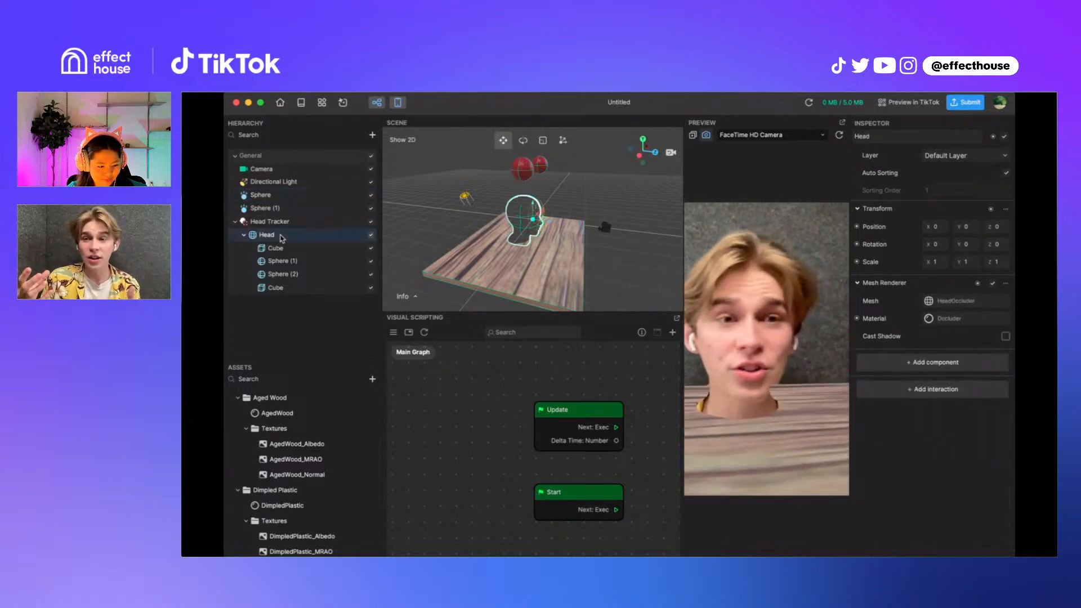
click(269, 222)
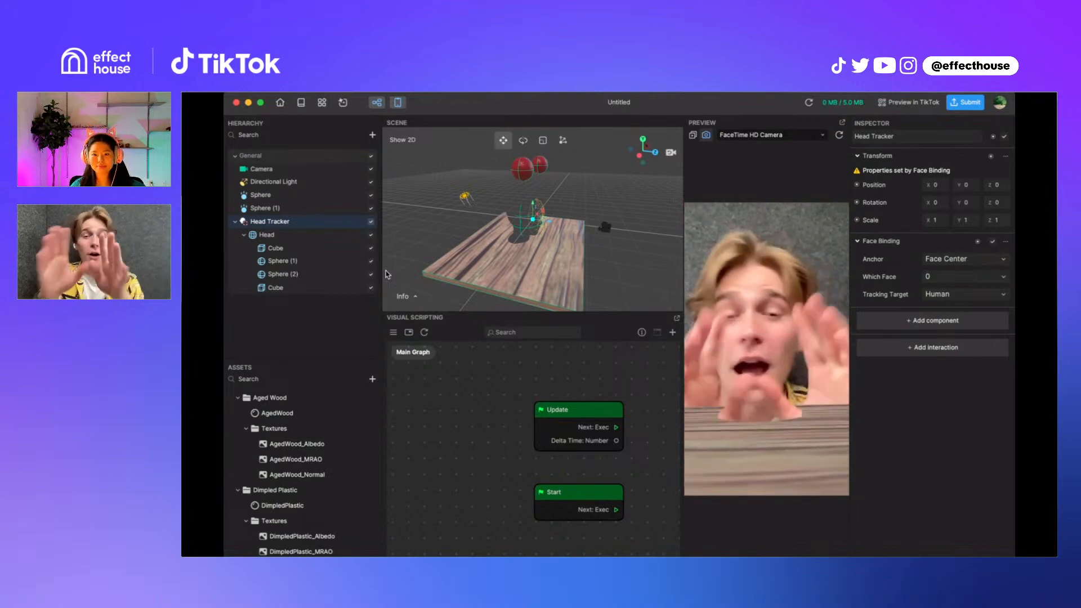
click(264, 196)
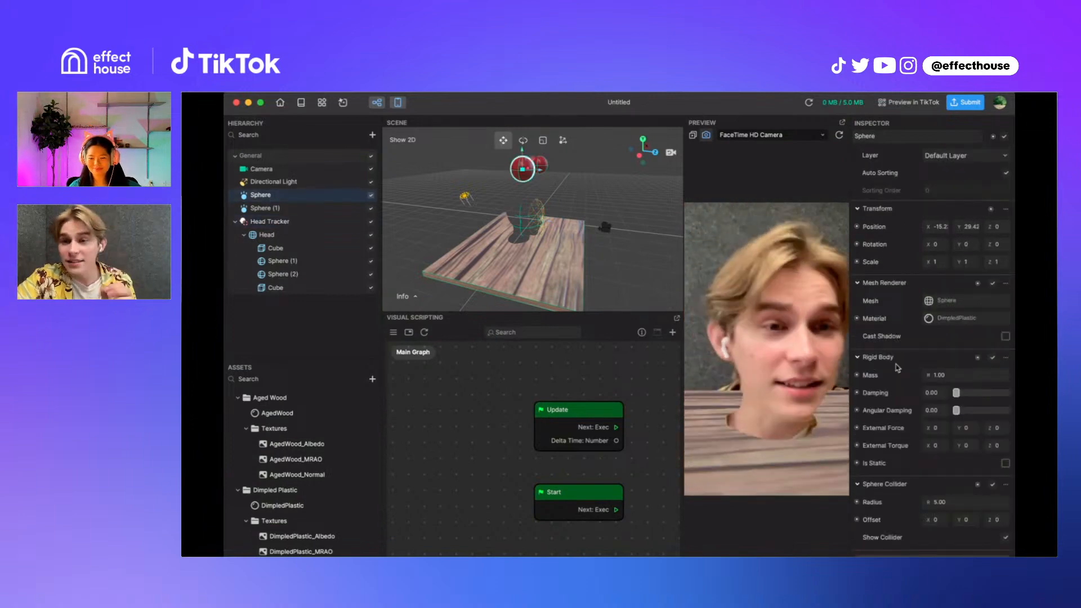
click(1005, 463)
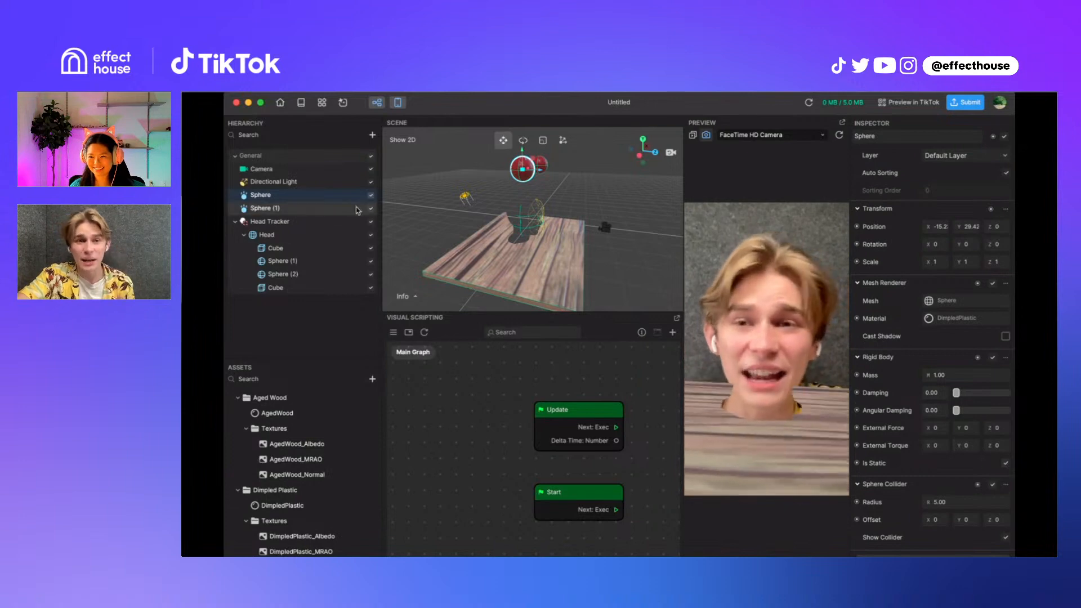
click(265, 208)
click(1005, 463)
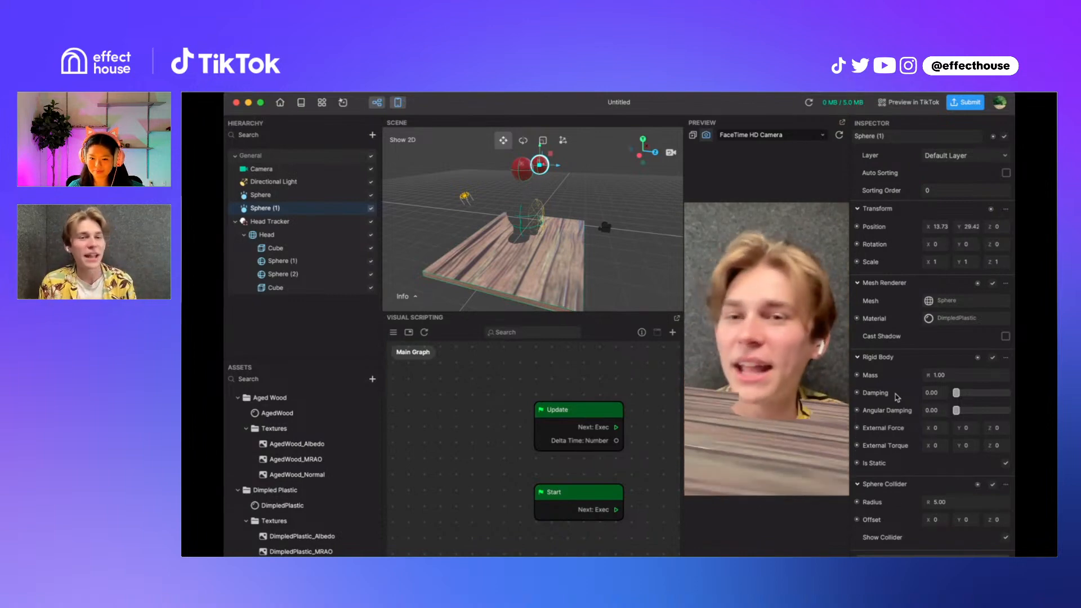
Add an Is Static node for Sphere (1) to the Main Graph, with Value enabled, and place it beside the Update node
click(857, 463)
click(881, 491)
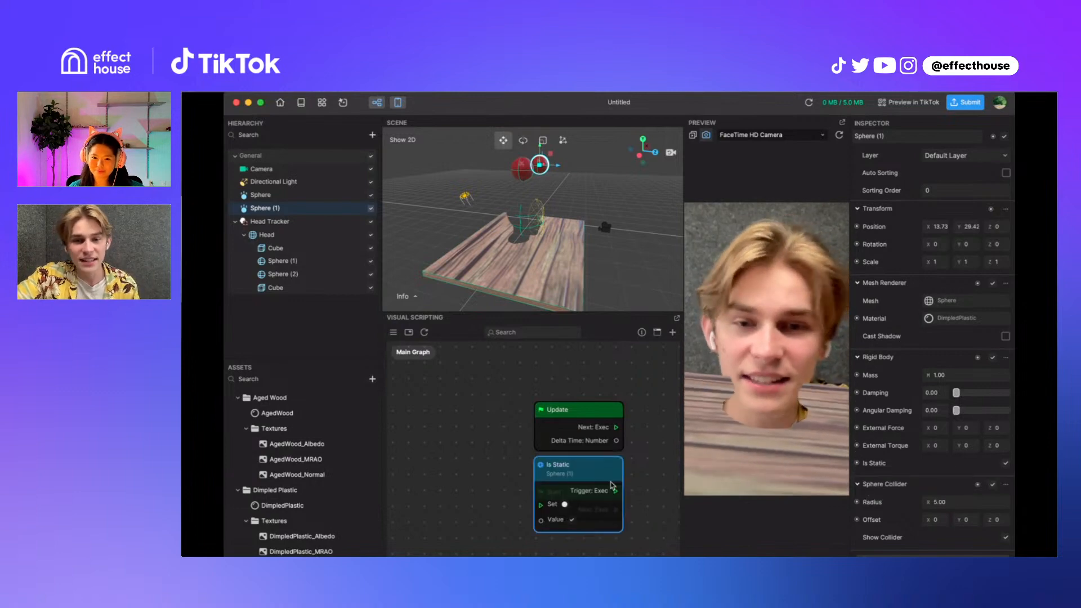
drag(580, 514, 487, 469)
click(481, 472)
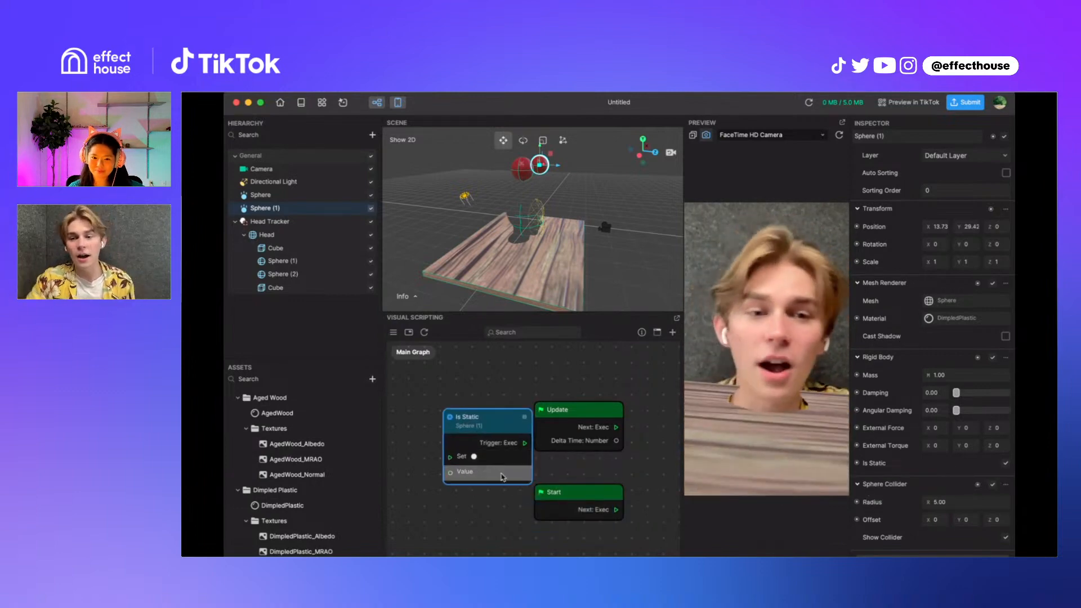
click(481, 472)
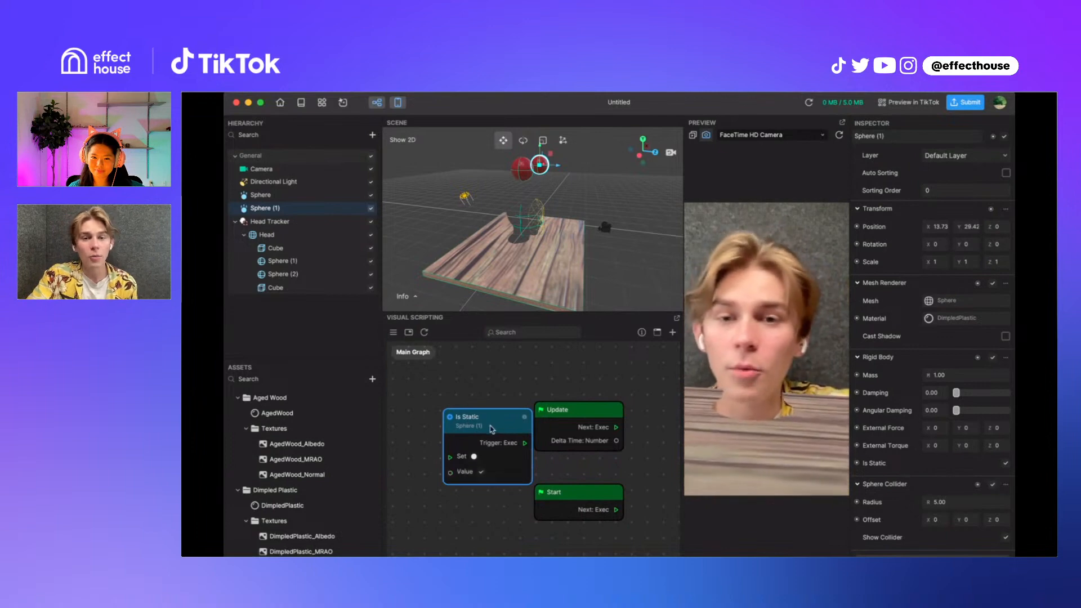
drag(491, 429, 459, 426)
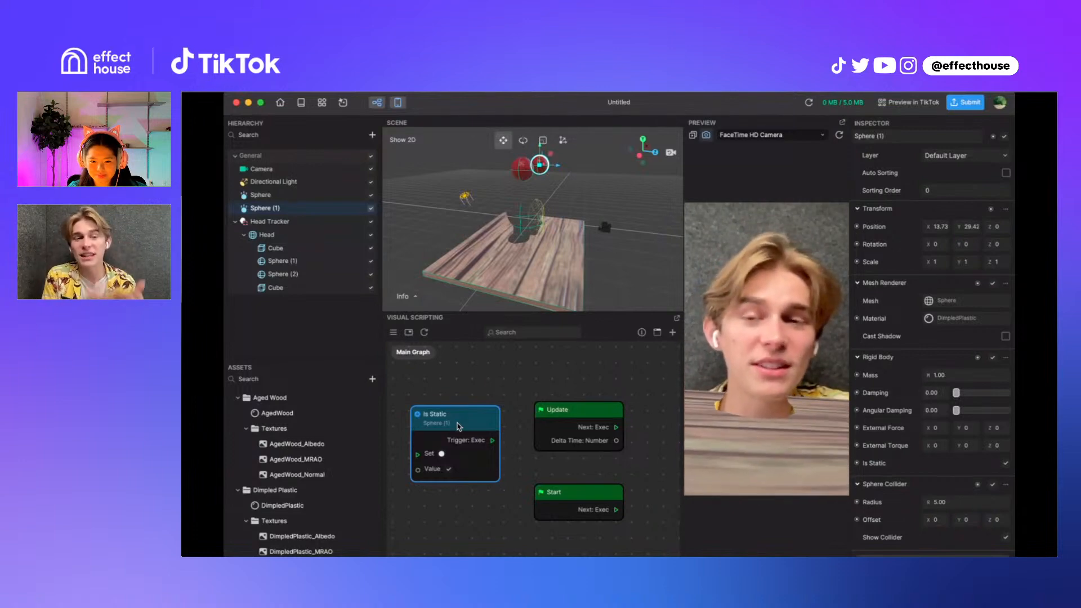
Move the static Sphere (1) down past the platform edge and back up to about Y 33.36, Z -1.55
right_drag(604, 259, 557, 163)
click(549, 162)
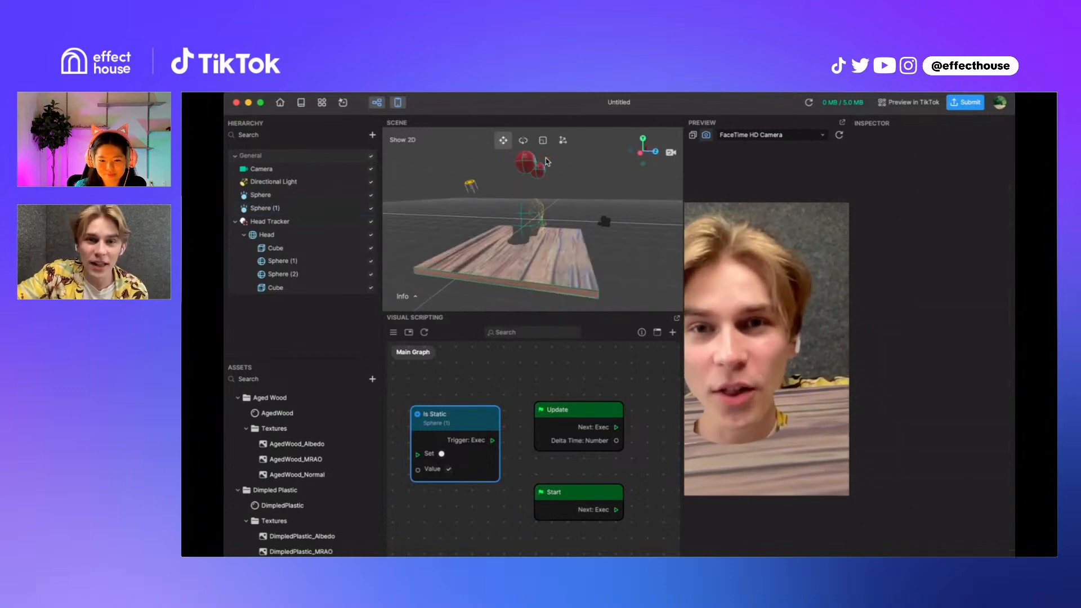
drag(542, 172, 611, 300)
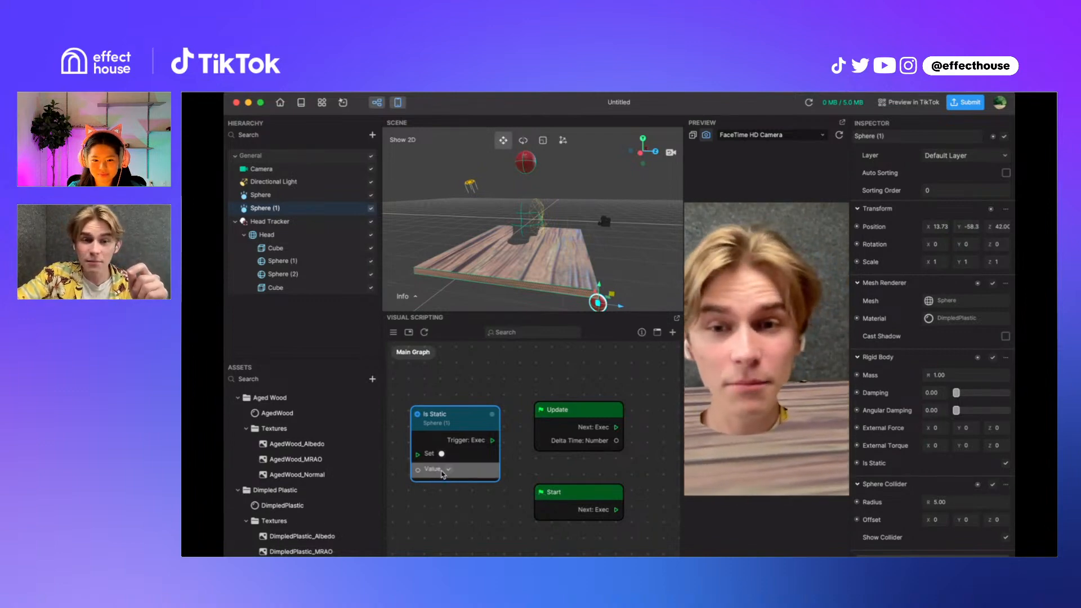
middle_drag(441, 486, 481, 488)
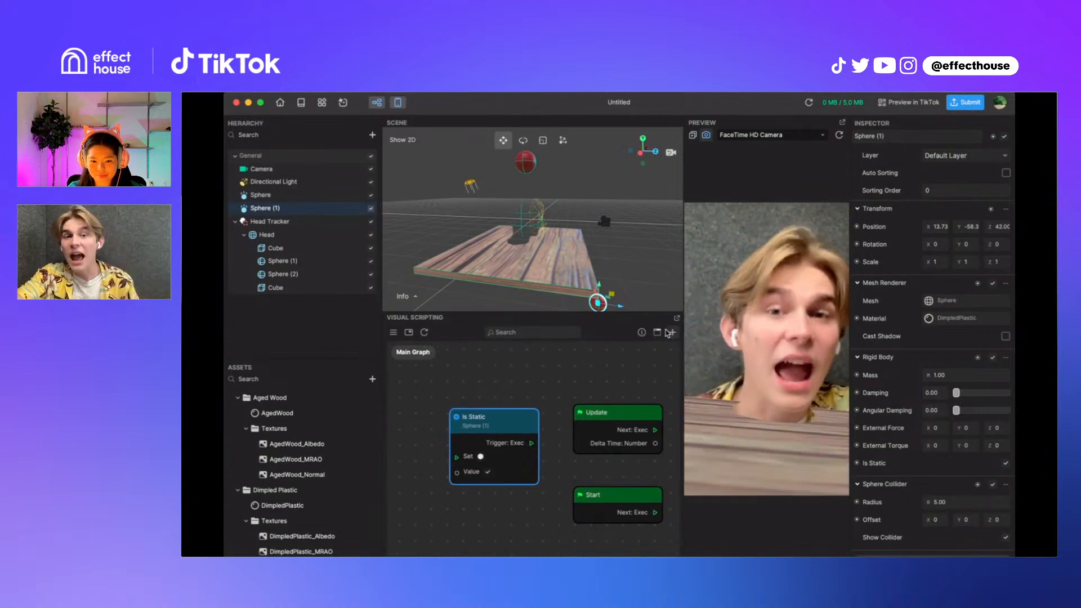
drag(612, 293, 551, 152)
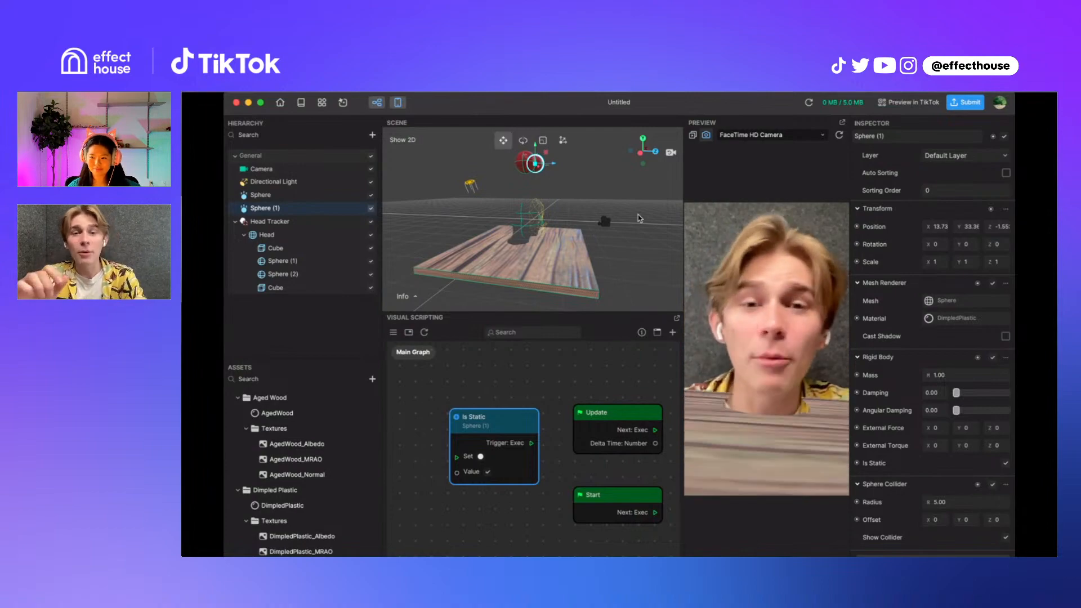
Switch to the browser and examine the Rigid Body guide's tips, enlarging the passage on changing Transform with Is Static
key(super+Tab)
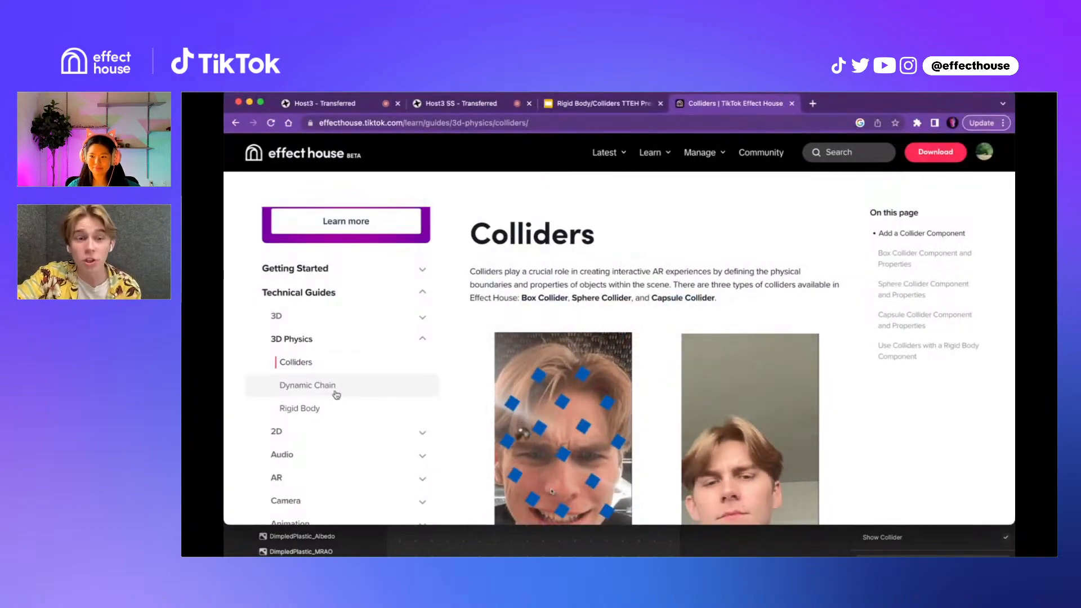
click(300, 409)
scroll(728, 274, down, 15)
scroll(729, 274, up, 5)
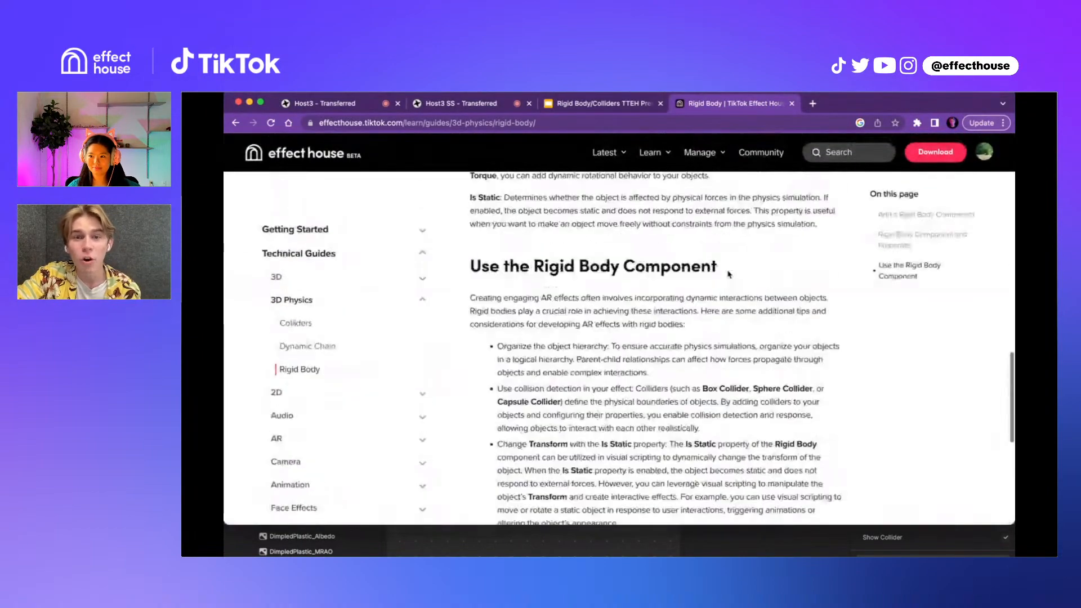
scroll(728, 274, down, 1)
scroll(598, 298, up, 3)
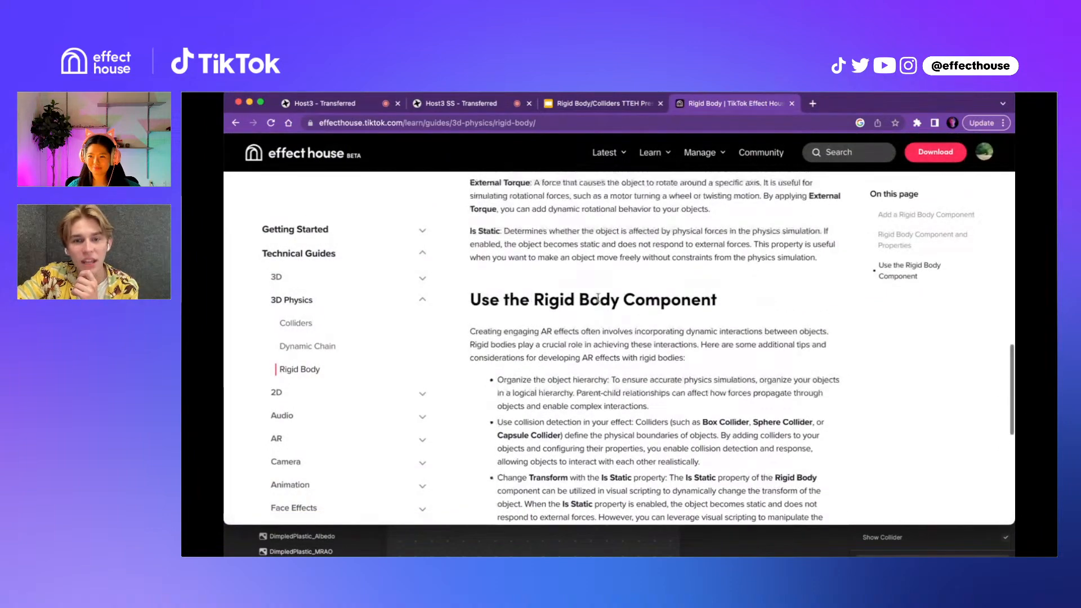
scroll(598, 299, down, 1)
scroll(598, 299, up, 7)
scroll(598, 299, down, 10)
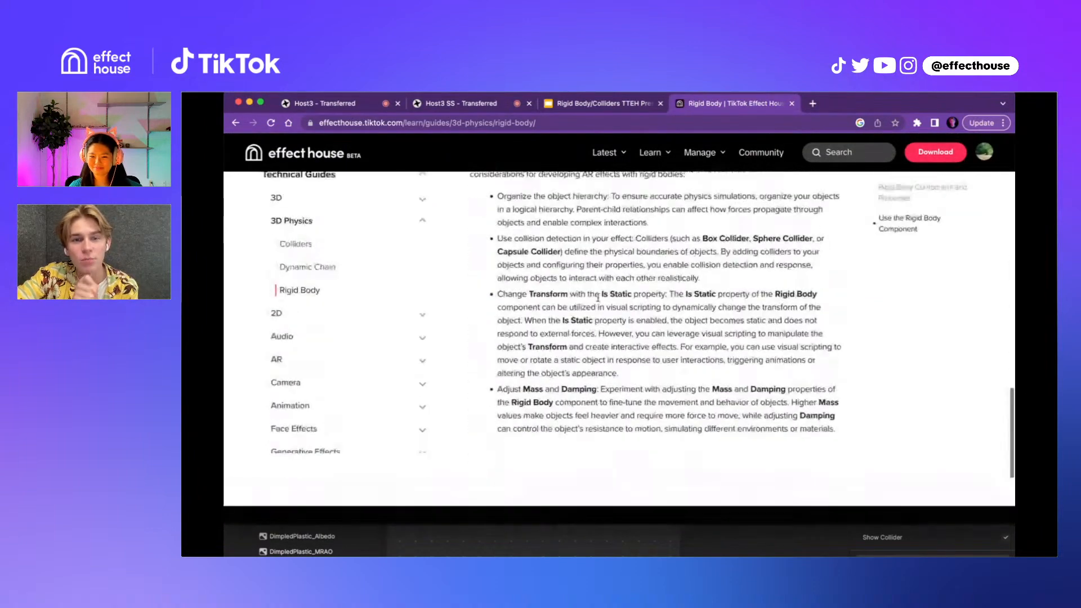
scroll(597, 298, up, 3)
scroll(598, 298, down, 2)
ctrl+scroll(610, 324, up, 3)
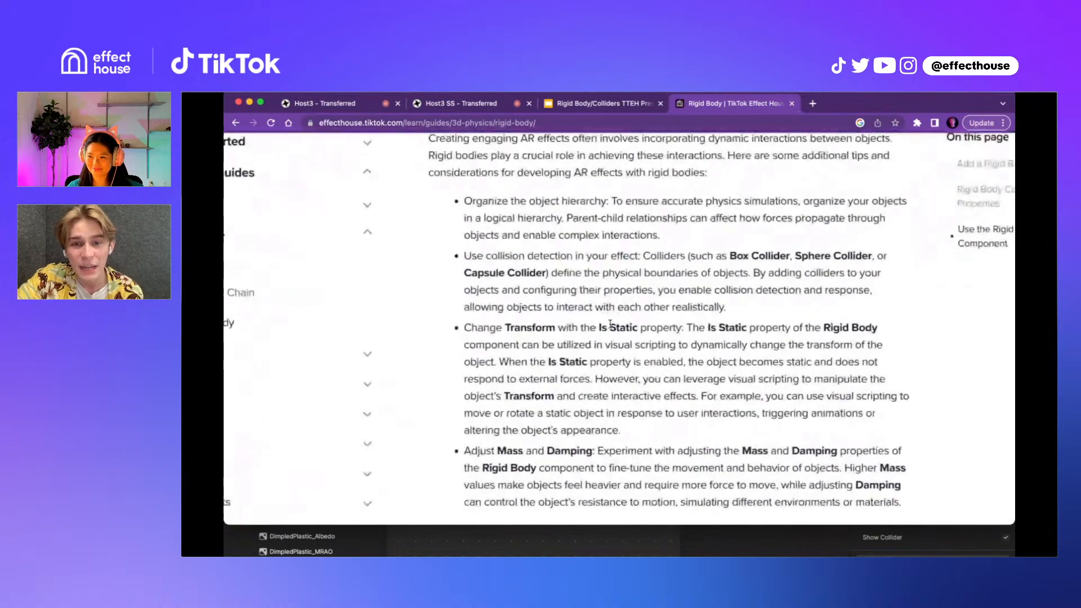
ctrl+scroll(611, 324, up, 5)
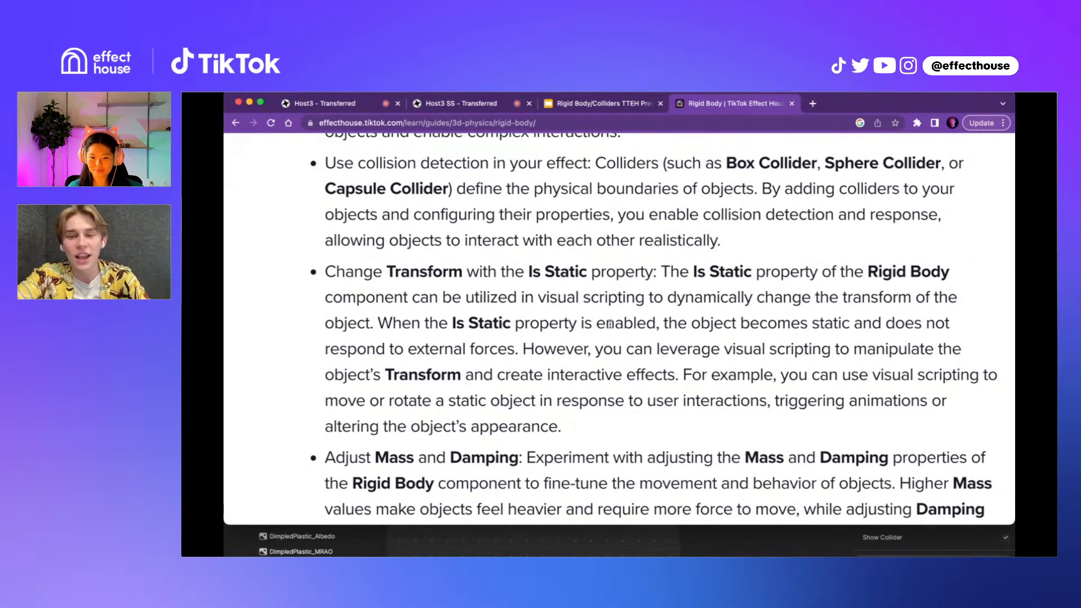
key(ctrl+0)
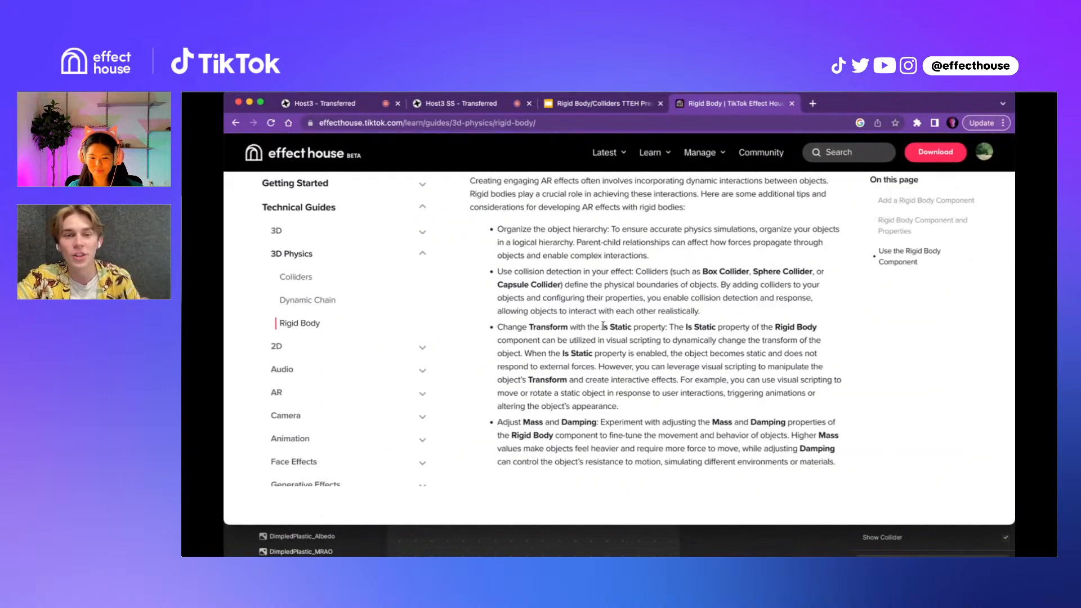
Examine the Colliders guide through the Capsule Collider properties to the section on using colliders with a Rigid Body component
click(386, 288)
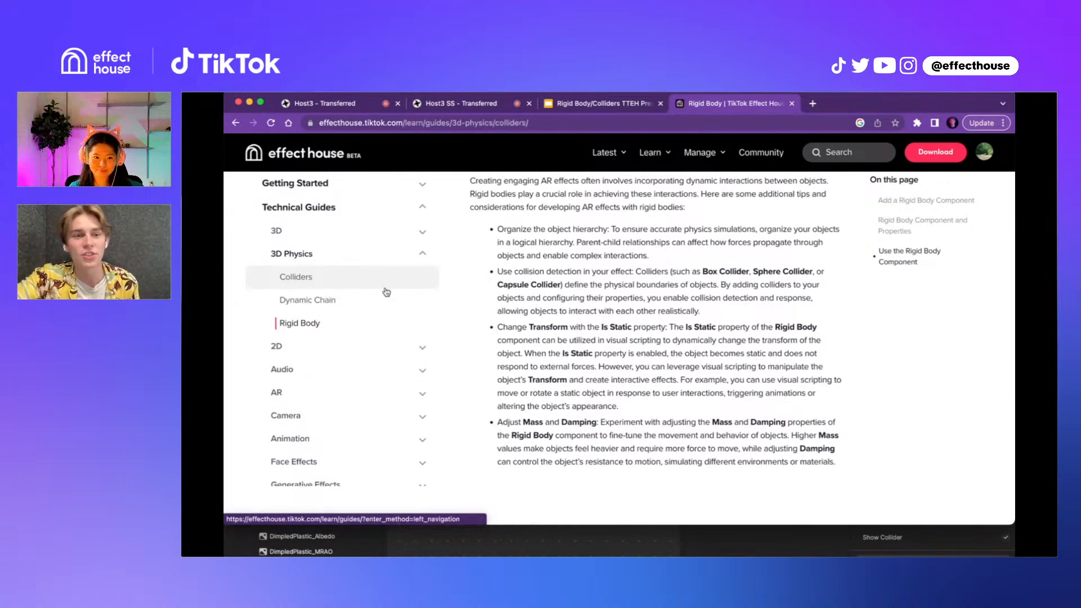
scroll(576, 323, down, 5)
scroll(575, 323, down, 15)
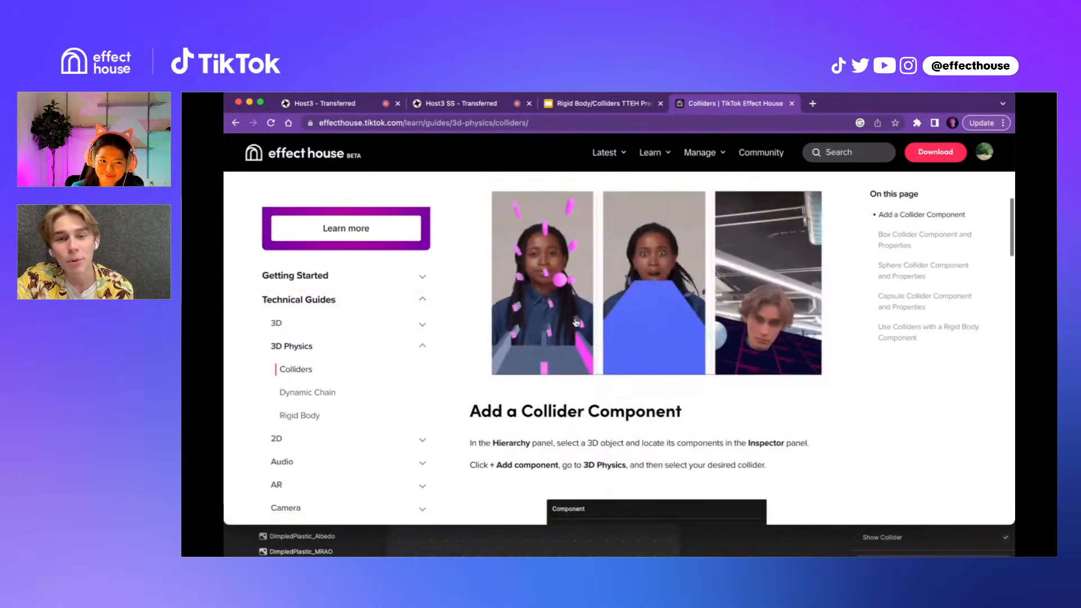
scroll(575, 323, down, 10)
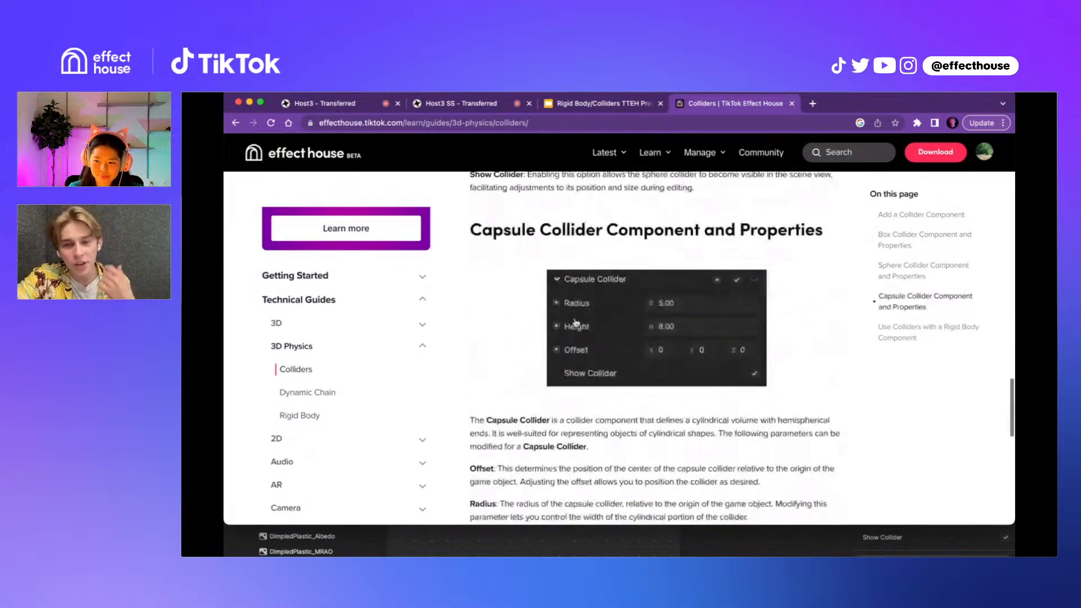
scroll(575, 318, up, 1)
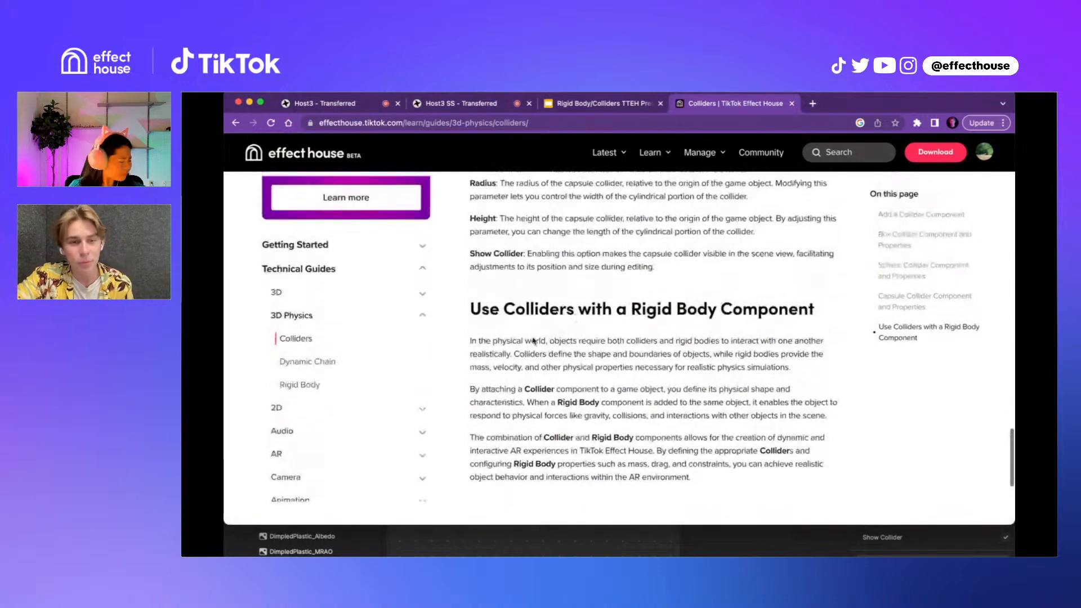
scroll(344, 363, down, 1)
Look over the Dynamic Chain guide and review the Rigid Body guide's component properties and usage tips
click(345, 361)
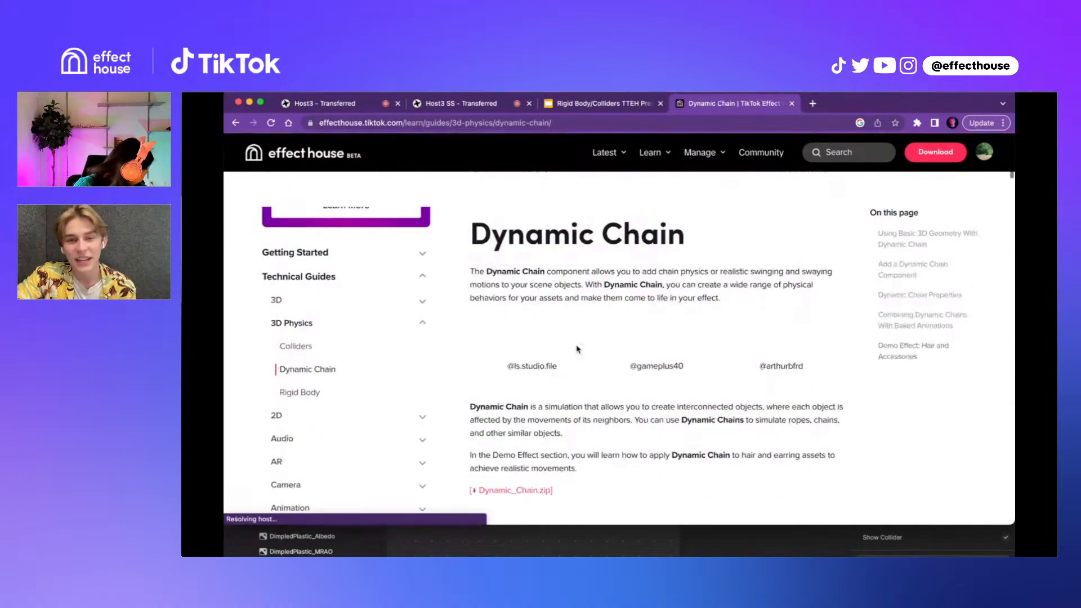
scroll(557, 351, down, 6)
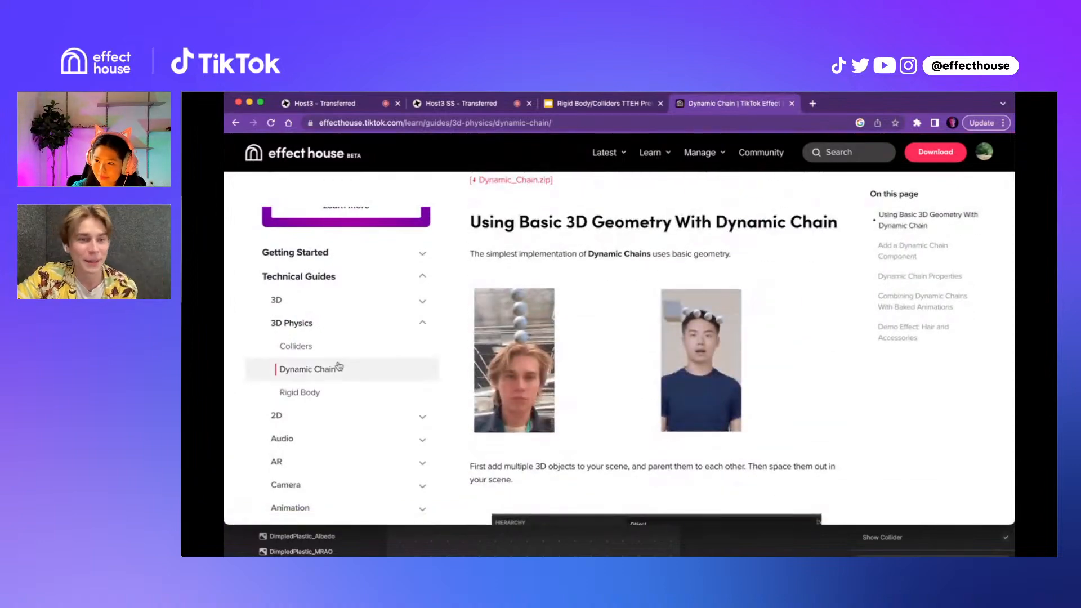
click(306, 394)
scroll(613, 344, down, 3)
scroll(613, 344, down, 15)
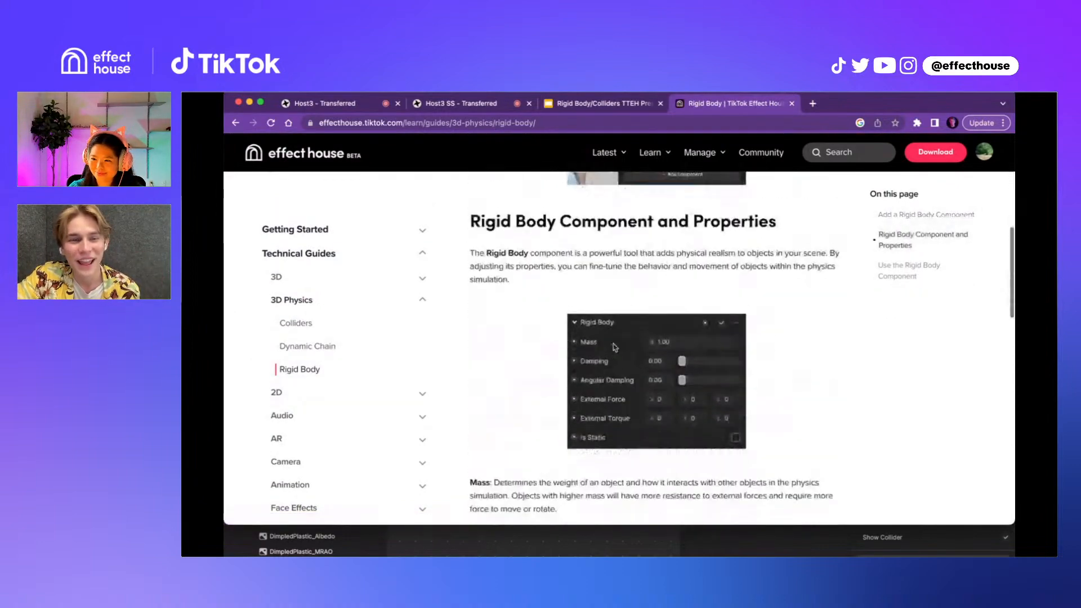
scroll(614, 346, down, 3)
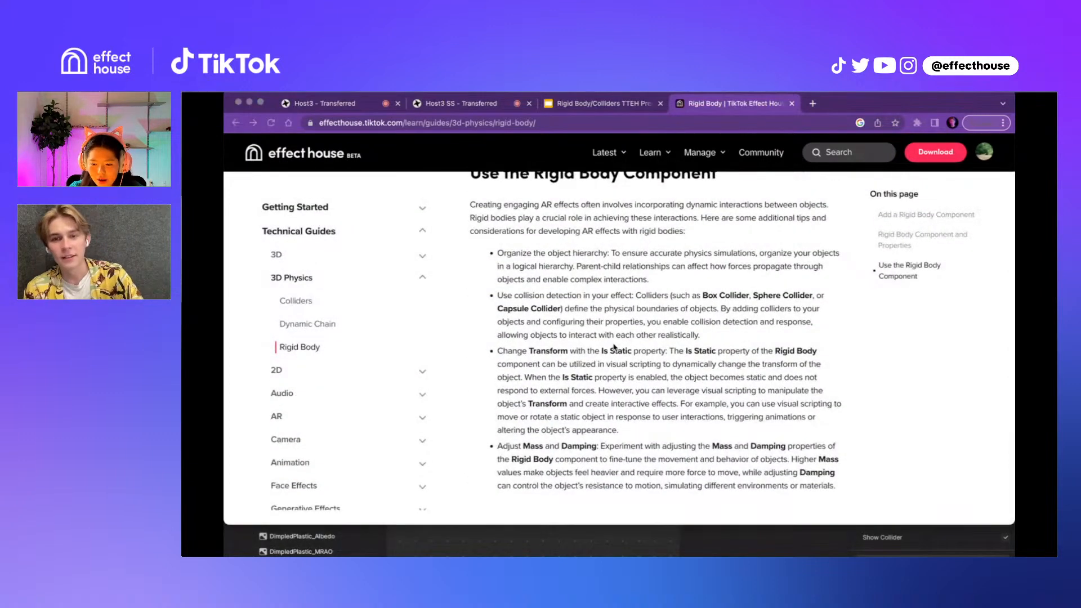
Switch back to Effect House, restart the preview and disable the wooden platform Cube under Head
key(super+Tab)
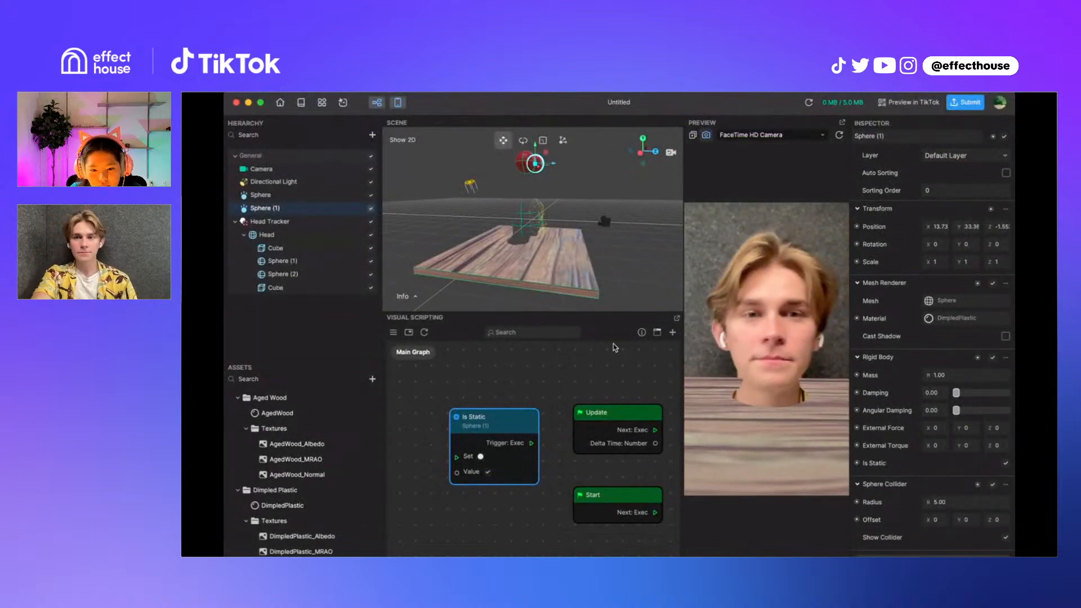
click(839, 136)
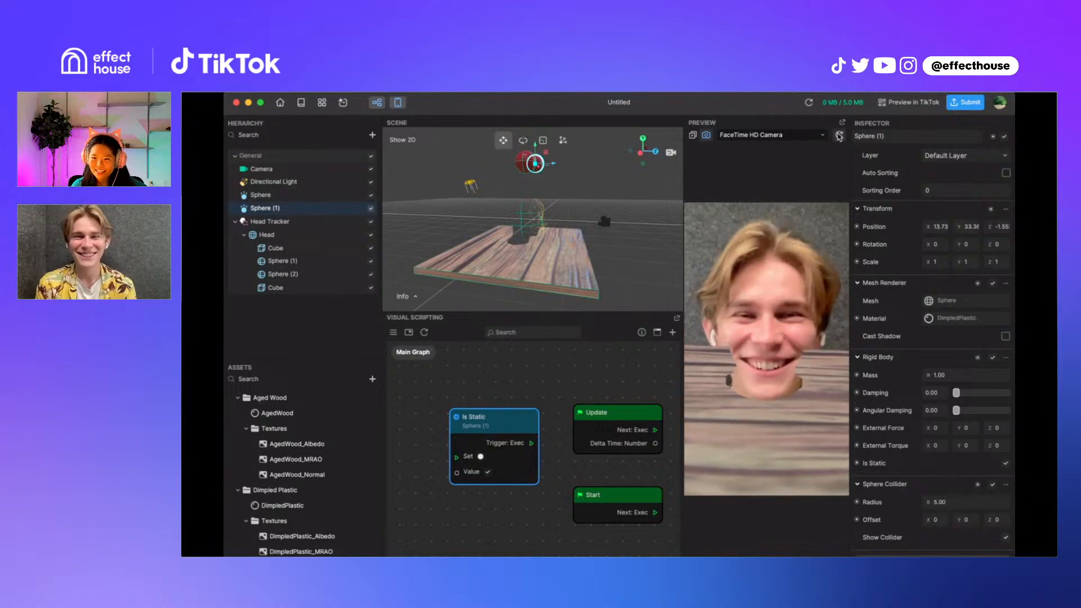
click(367, 248)
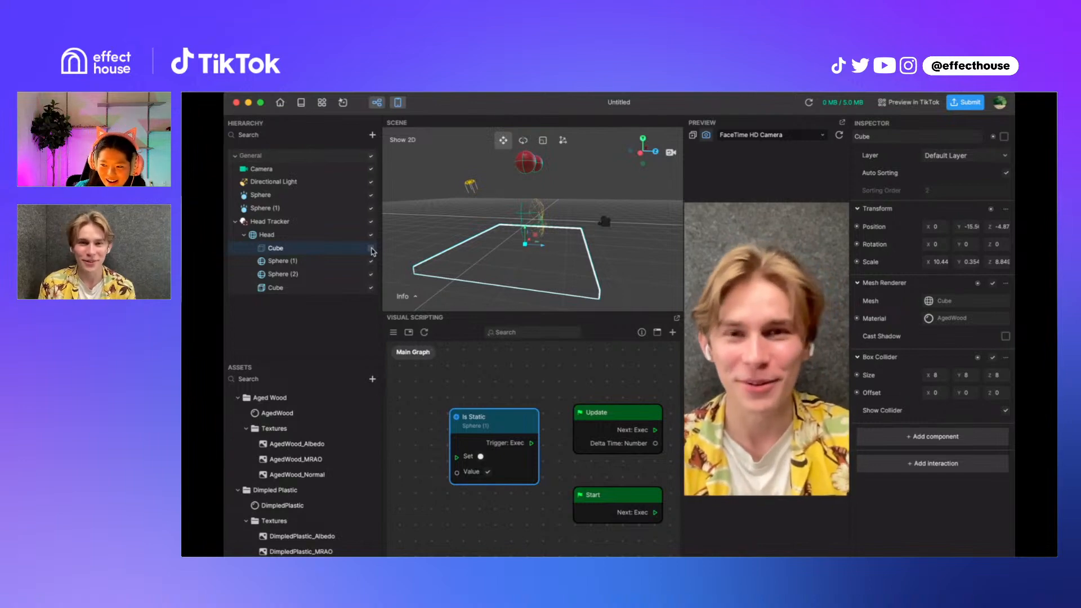
Select the rigid body Sphere (1) above the head in the scene
right_drag(637, 180, 511, 245)
click(567, 177)
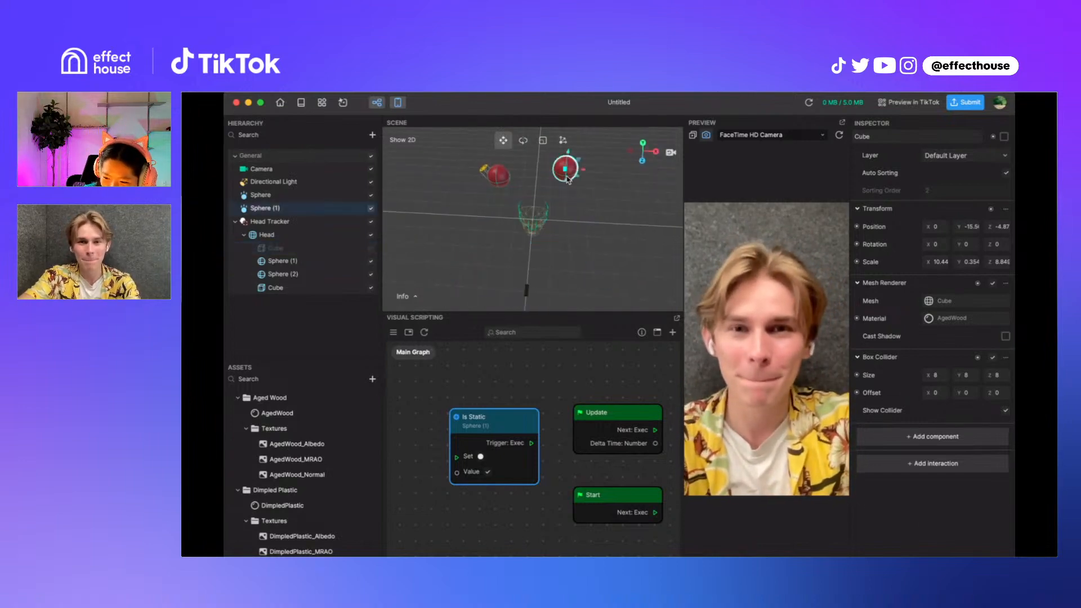